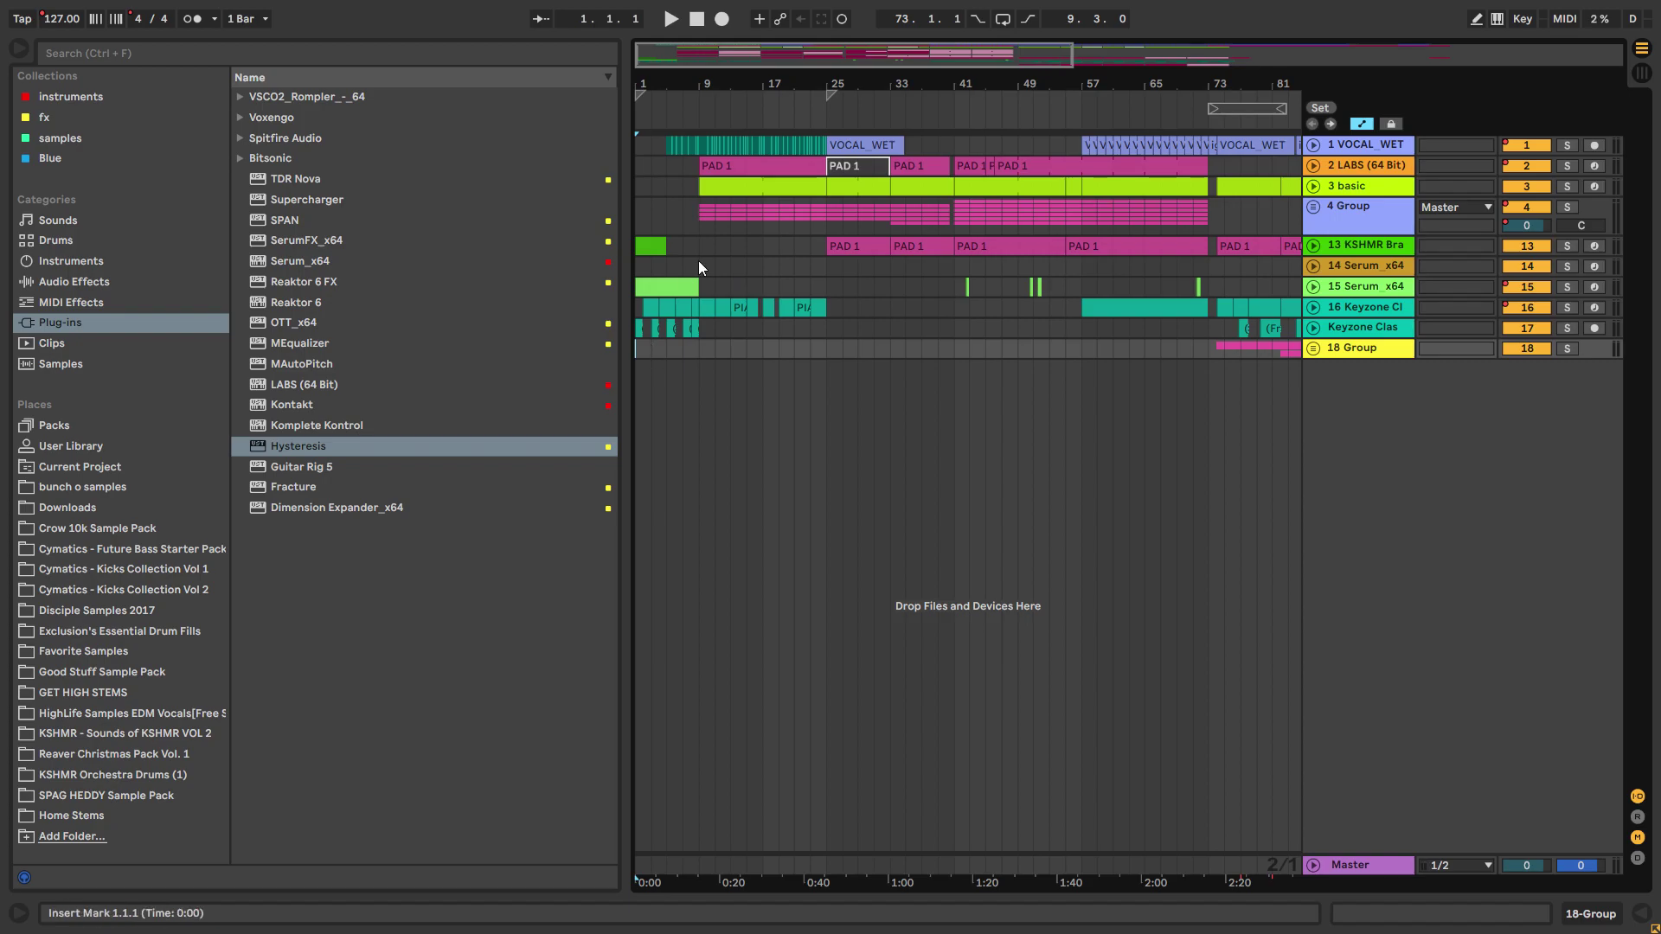
Step: Play the arrangement from the start and unfold the 18 Group along with tracks 13 to 17
drag(696, 66, 716, 106)
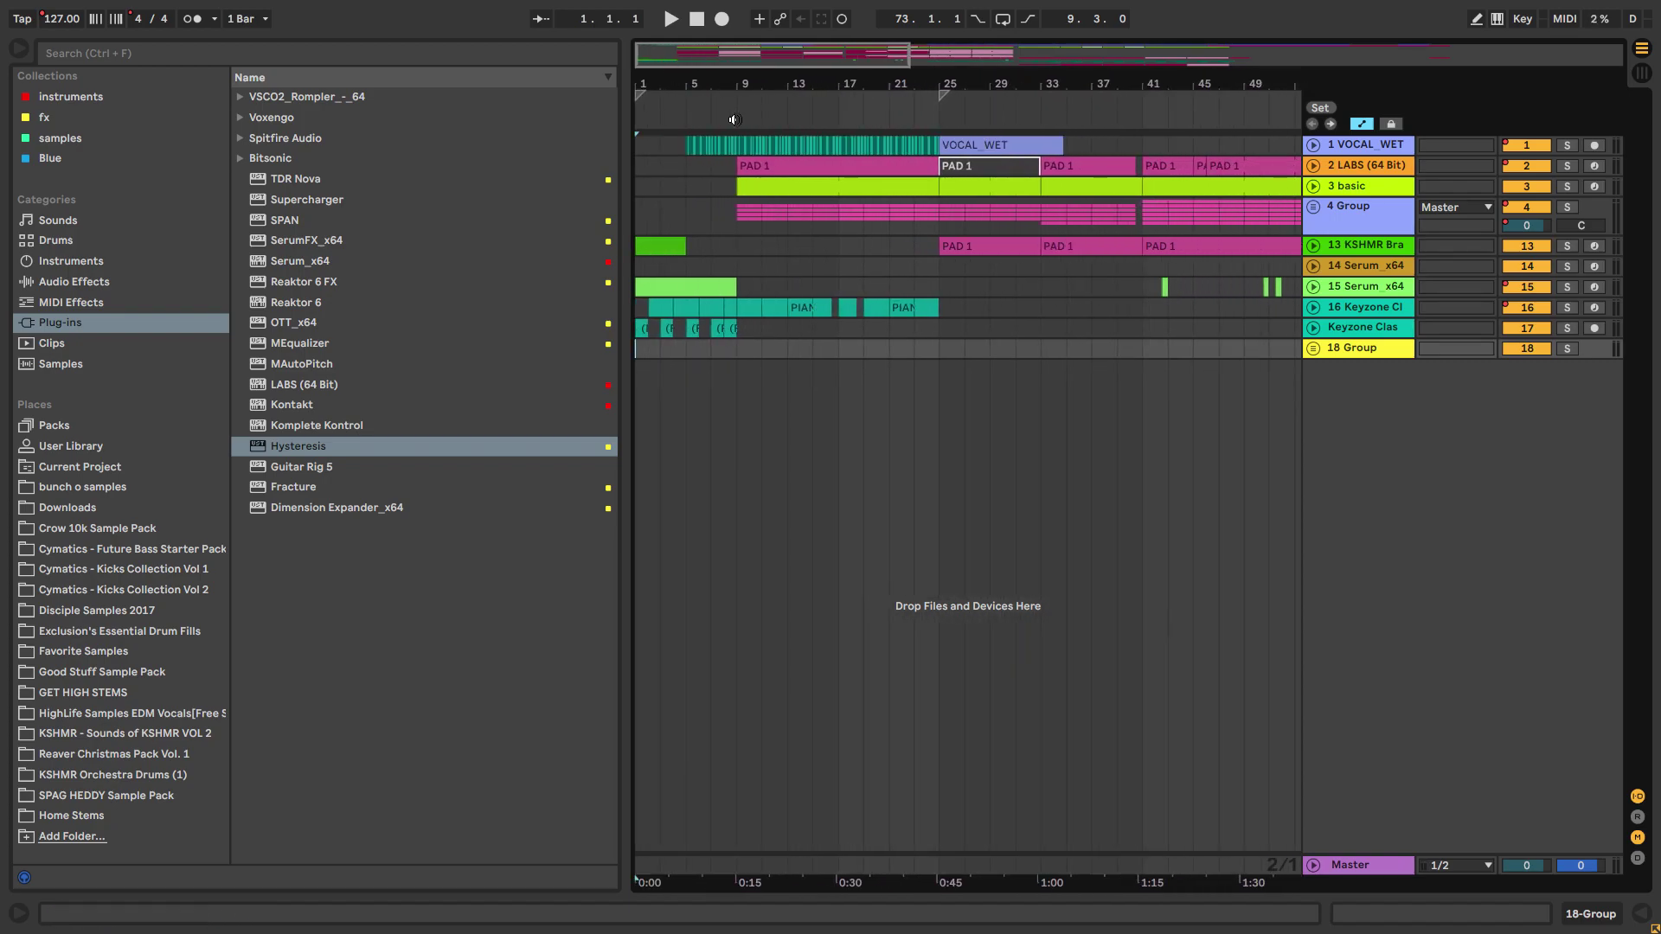
click(1314, 347)
key(space)
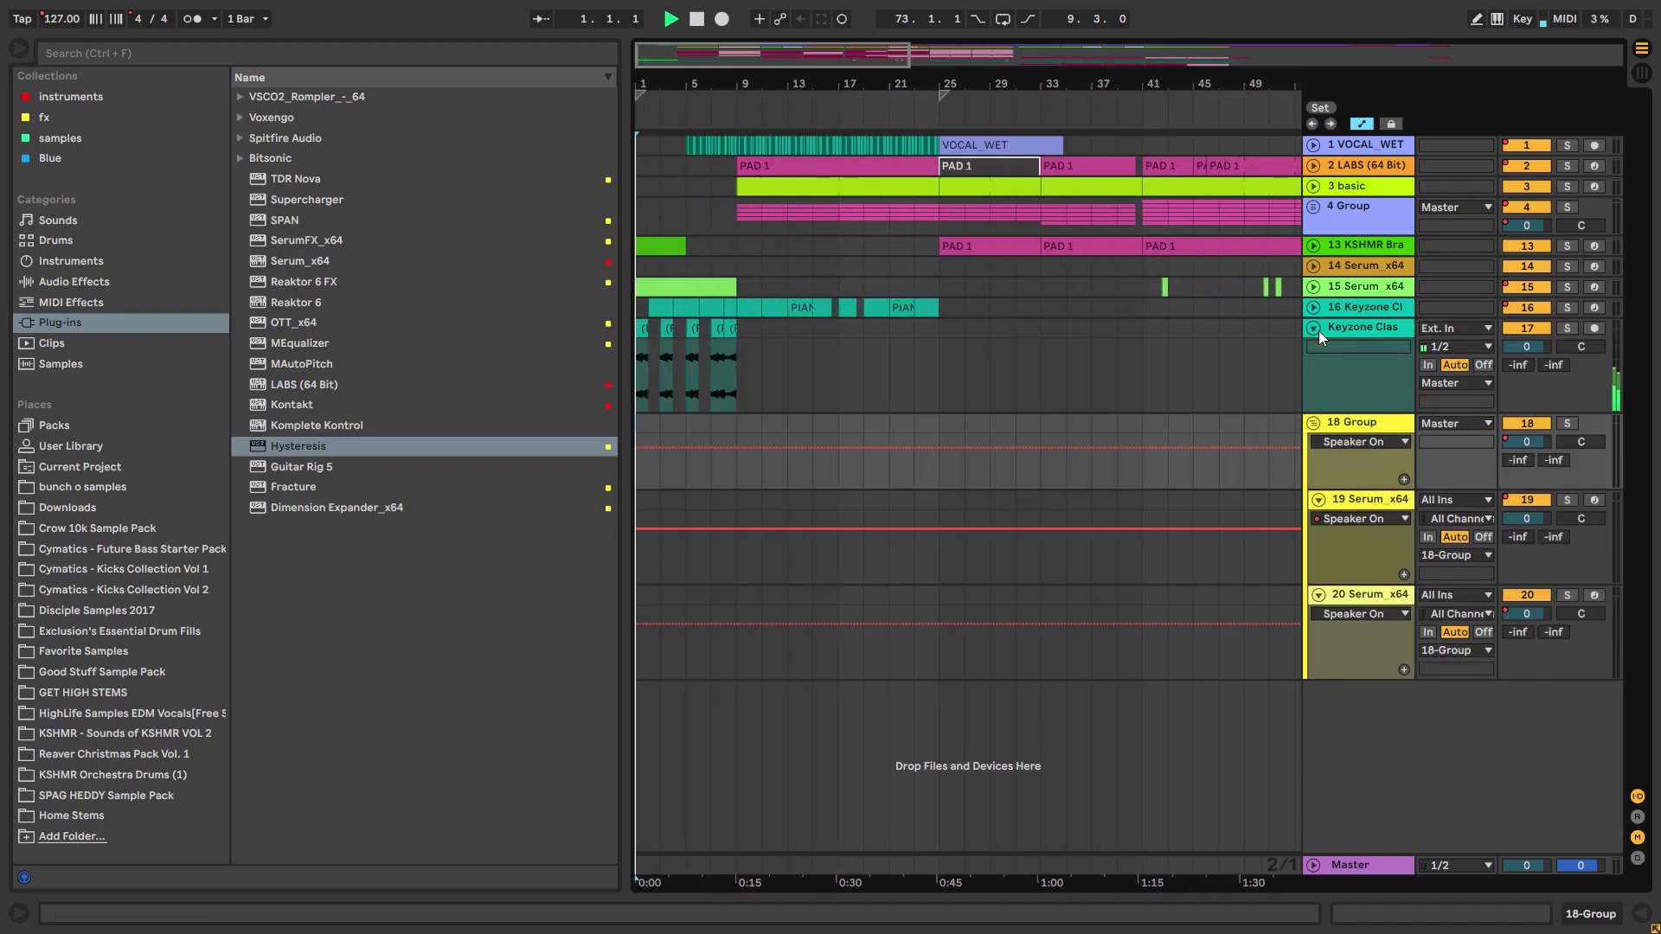
click(1322, 286)
click(1314, 287)
click(1313, 267)
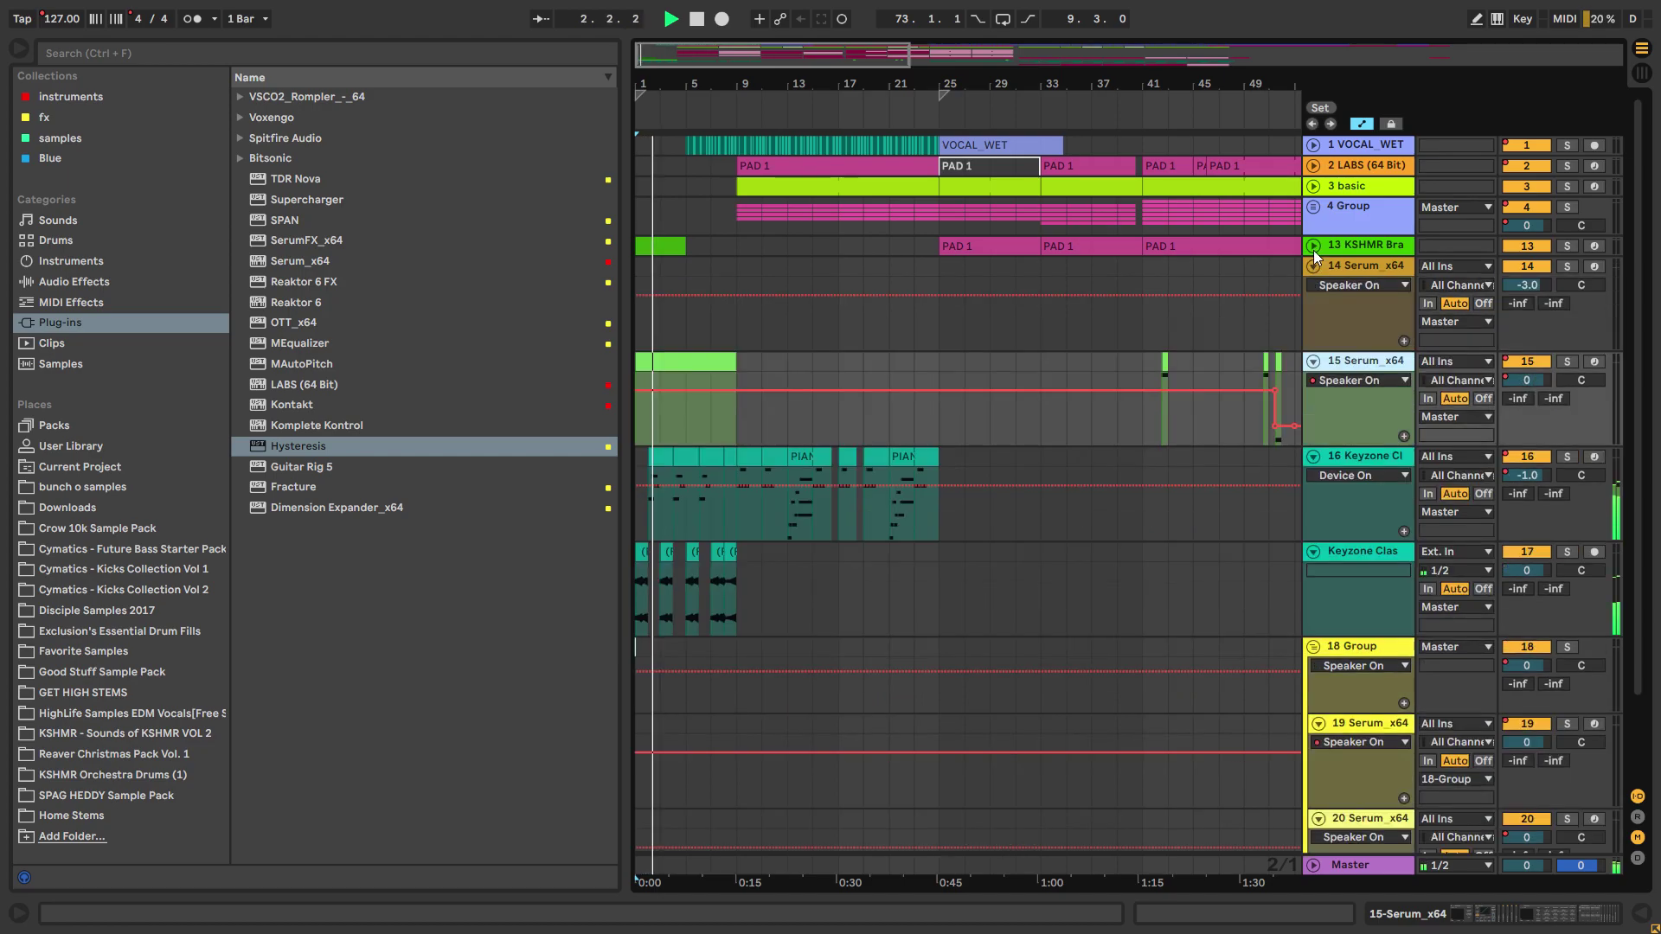
click(1321, 247)
click(1313, 246)
Step: Examine the opening clips on tracks 13 to 17 while the intro plays, ending with playback stopped
scroll(779, 363, up, 3)
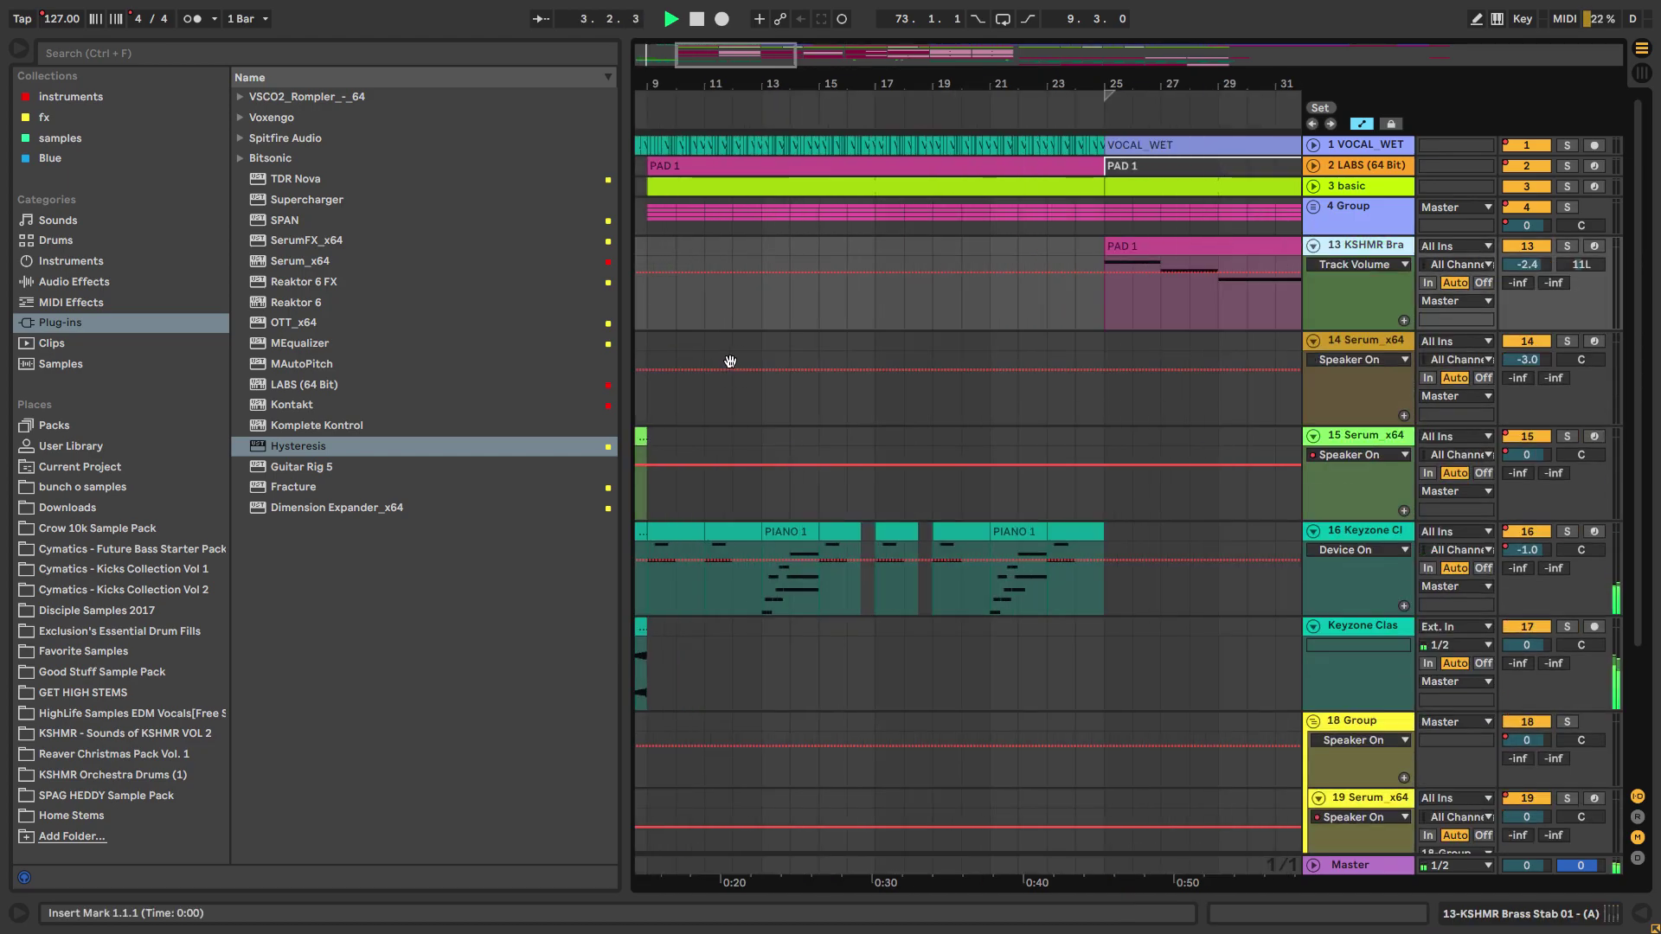
drag(730, 361, 1145, 382)
scroll(837, 386, up, 2)
drag(823, 386, 910, 301)
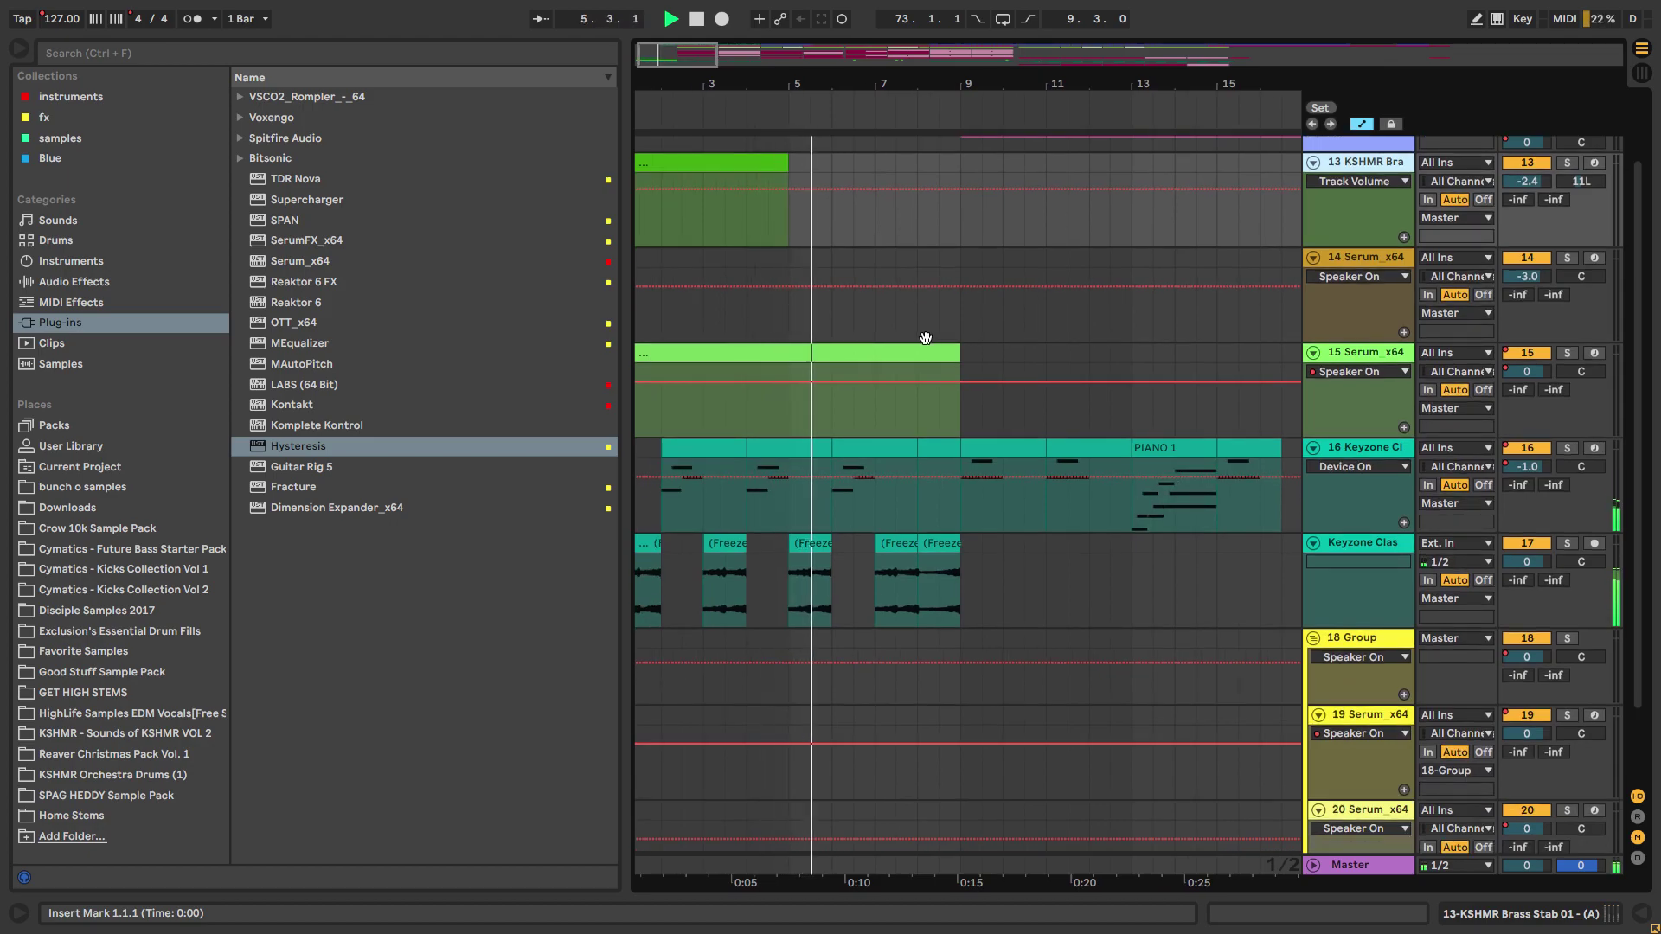
scroll(942, 303, down, 1)
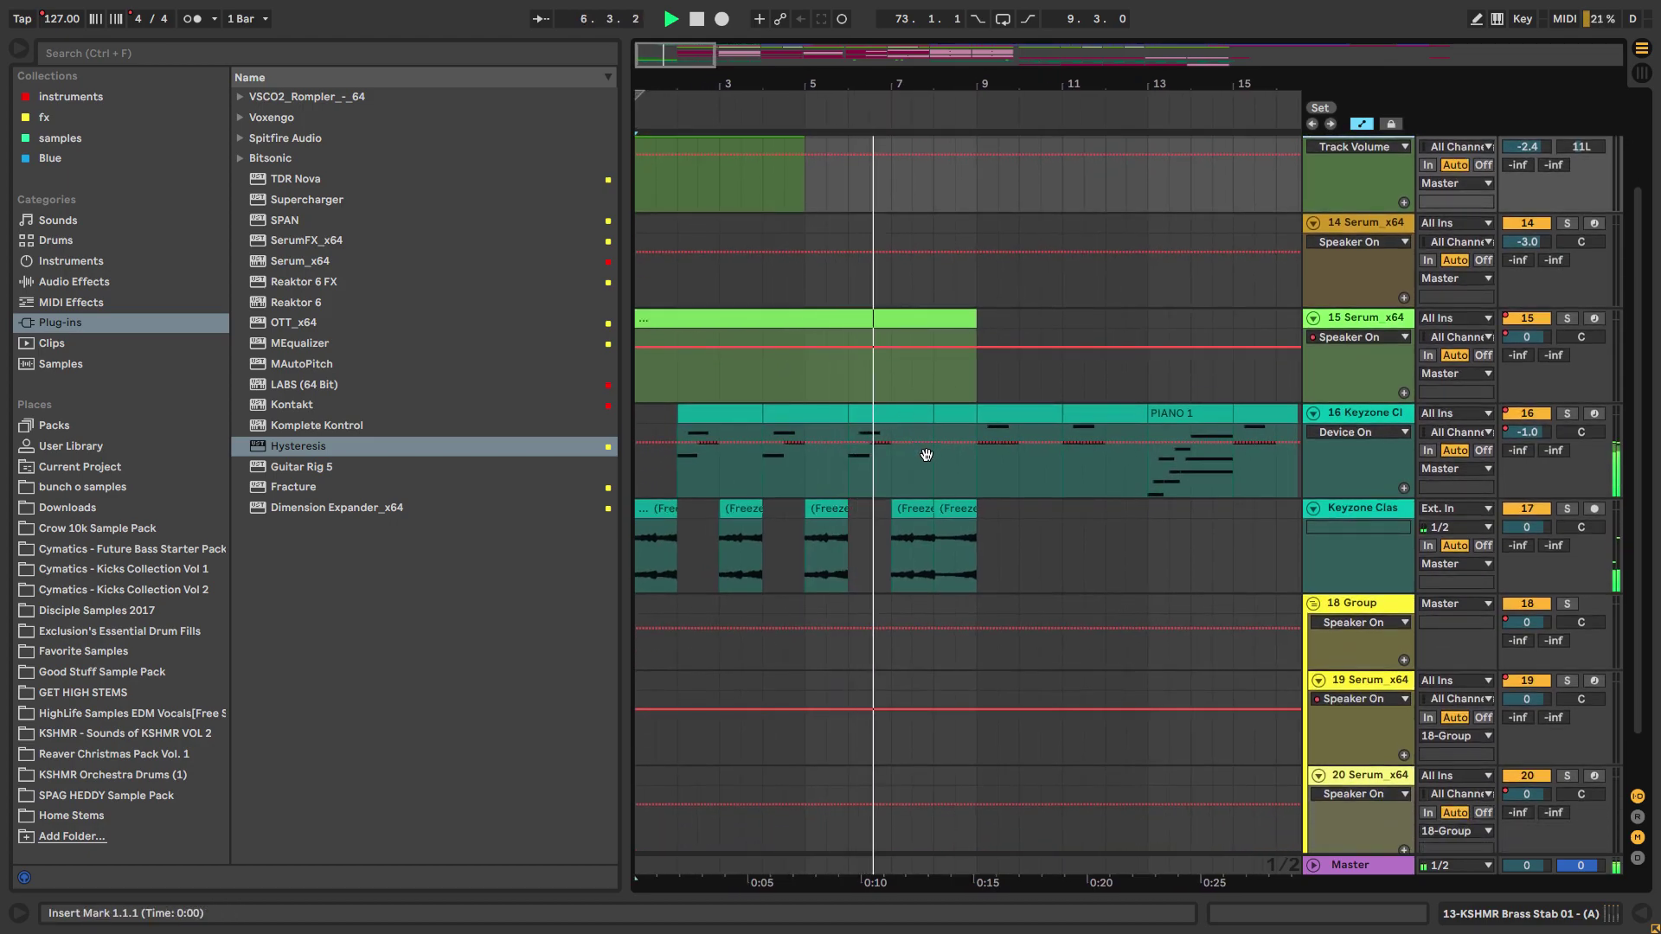
scroll(940, 480, down, 1)
scroll(945, 459, down, 3)
drag(949, 430, 937, 519)
scroll(754, 493, up, 2)
drag(740, 454, 813, 511)
key(space)
Step: Save the set and show the device chain of the 16 Keyzone Classic track
key(ctrl+s)
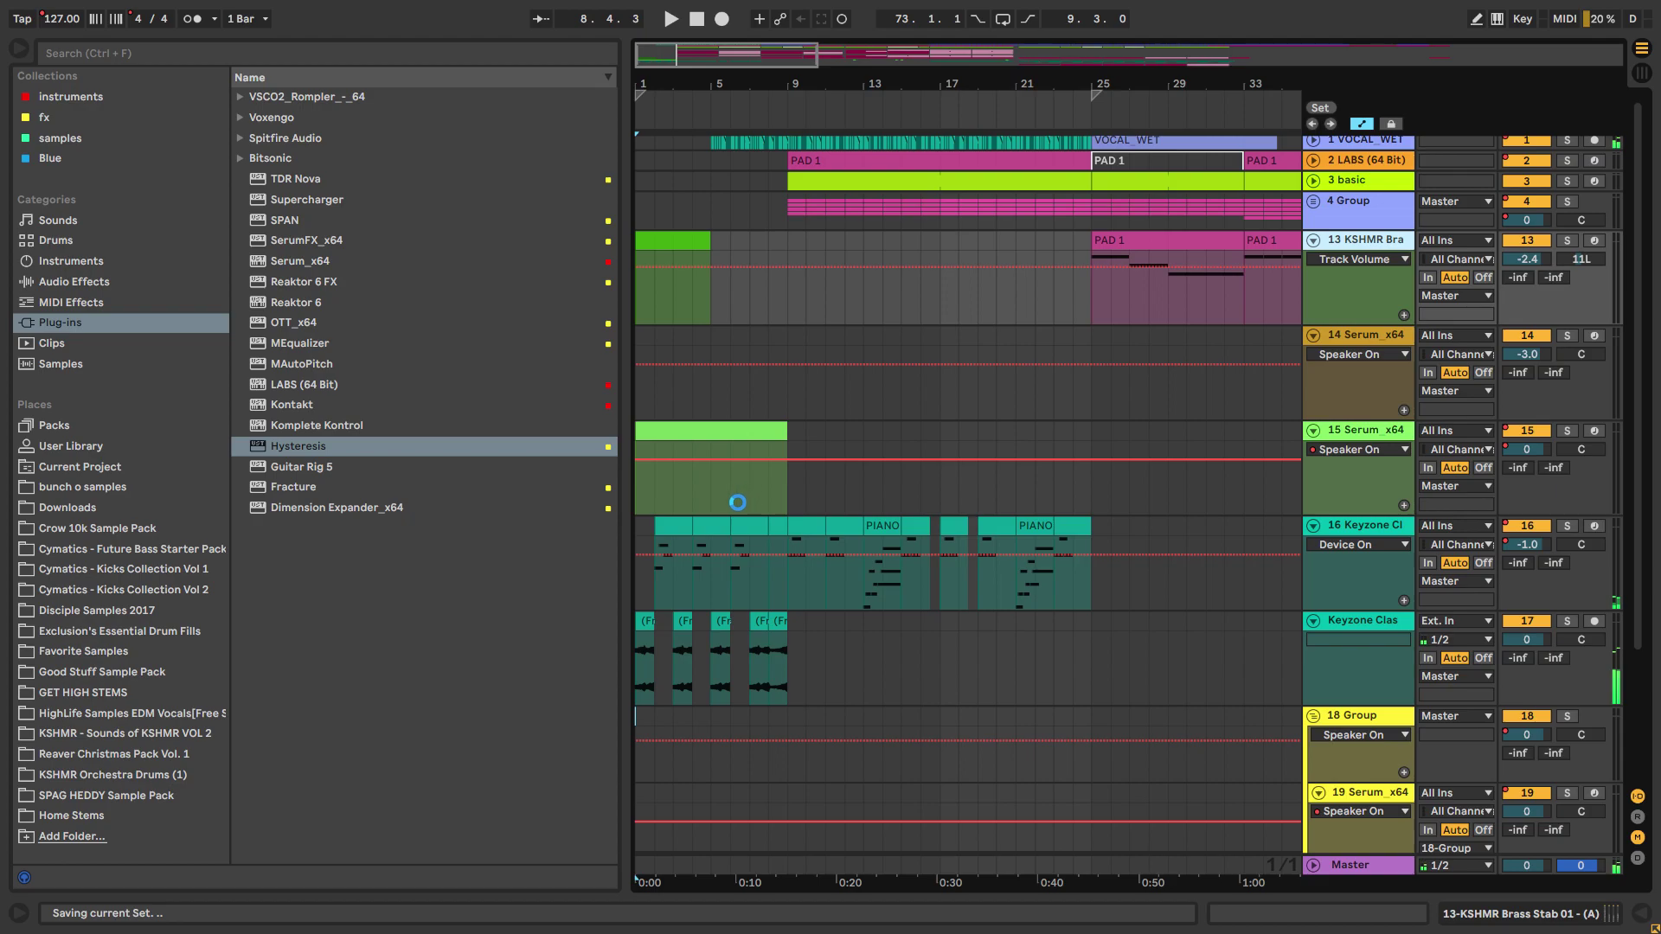
scroll(747, 500, down, 2)
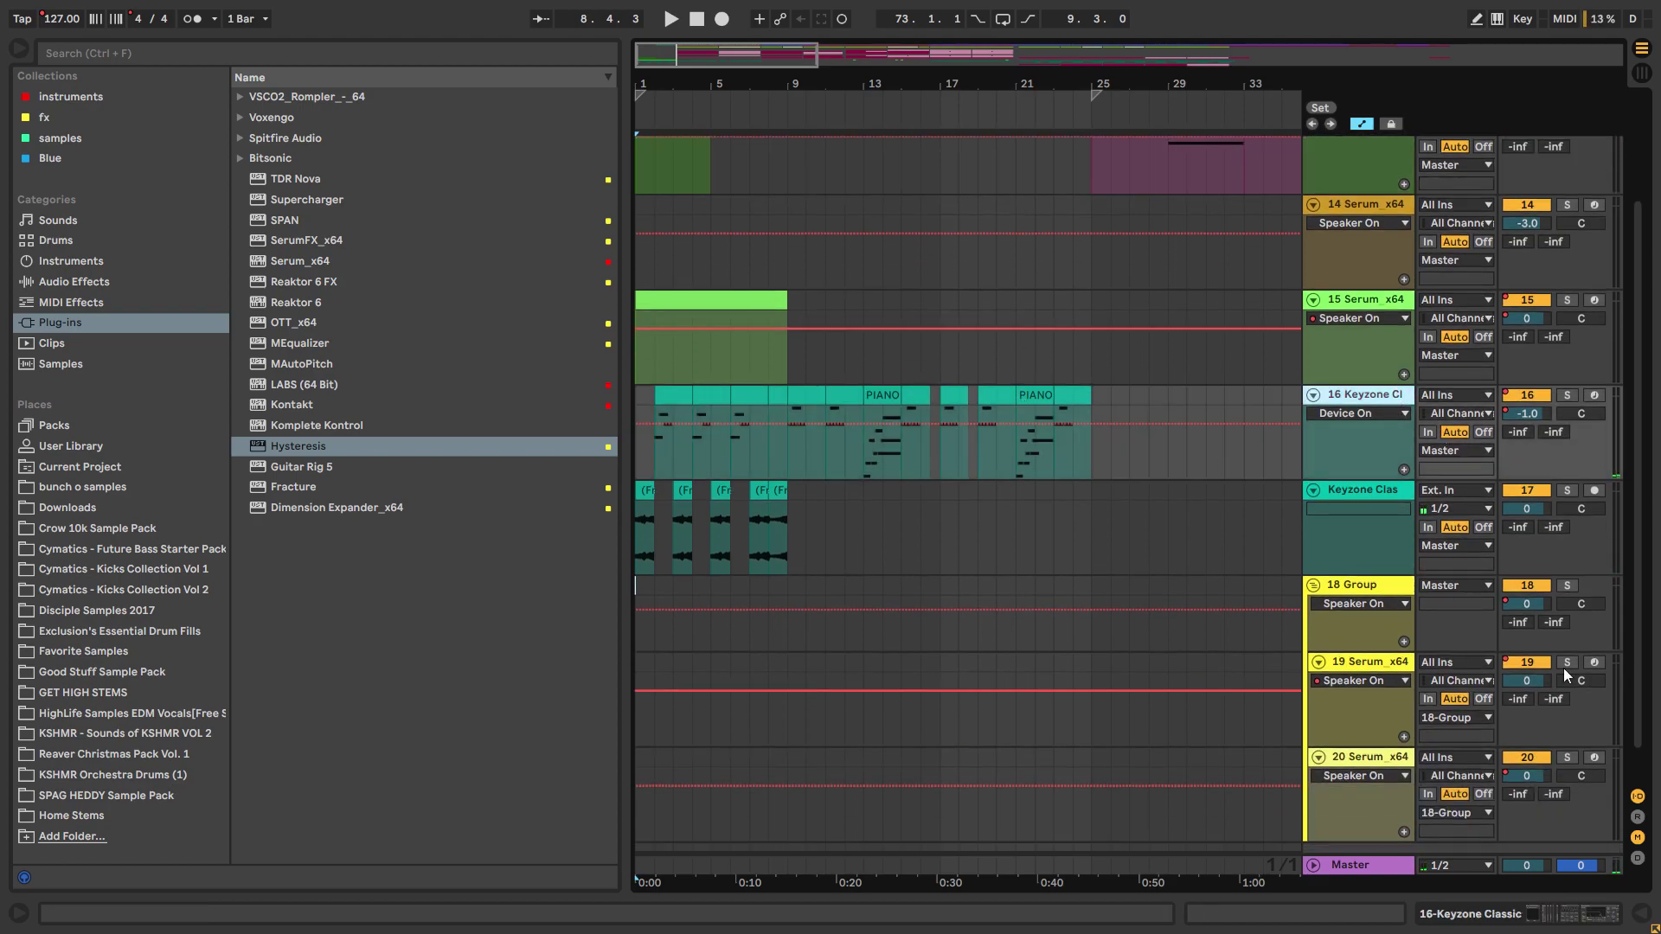
click(1596, 910)
scroll(874, 569, up, 3)
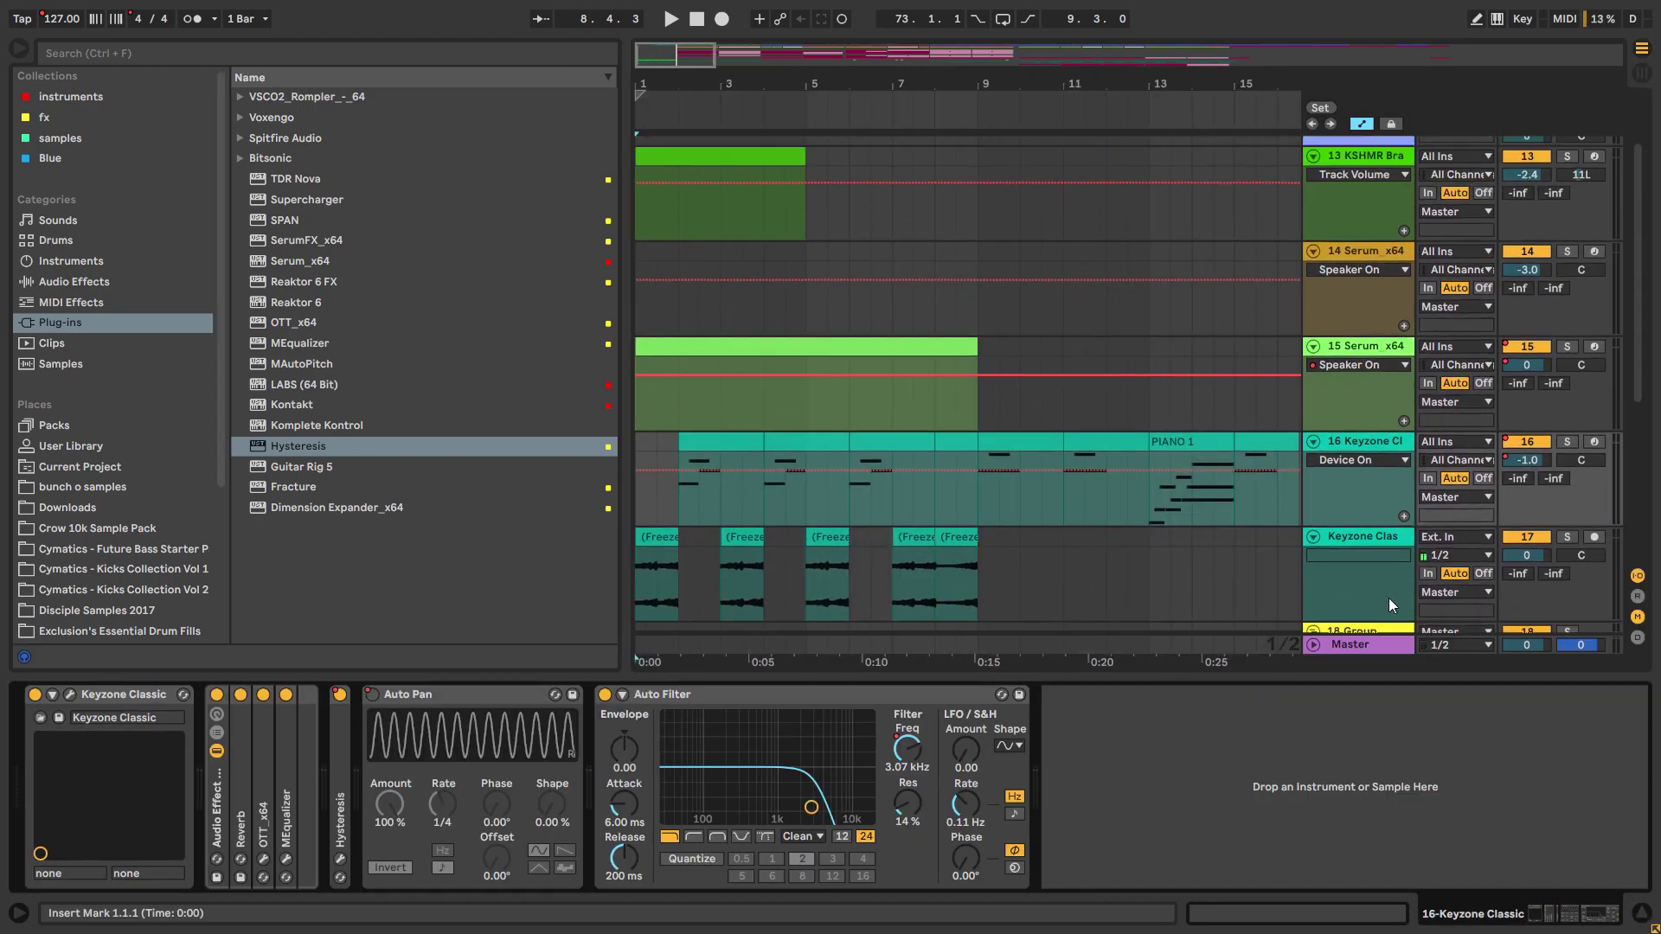
Step: Solo the Keyzone Classic audio track and play its first frozen clip from bar 1
scroll(1390, 605, down, 3)
click(657, 383)
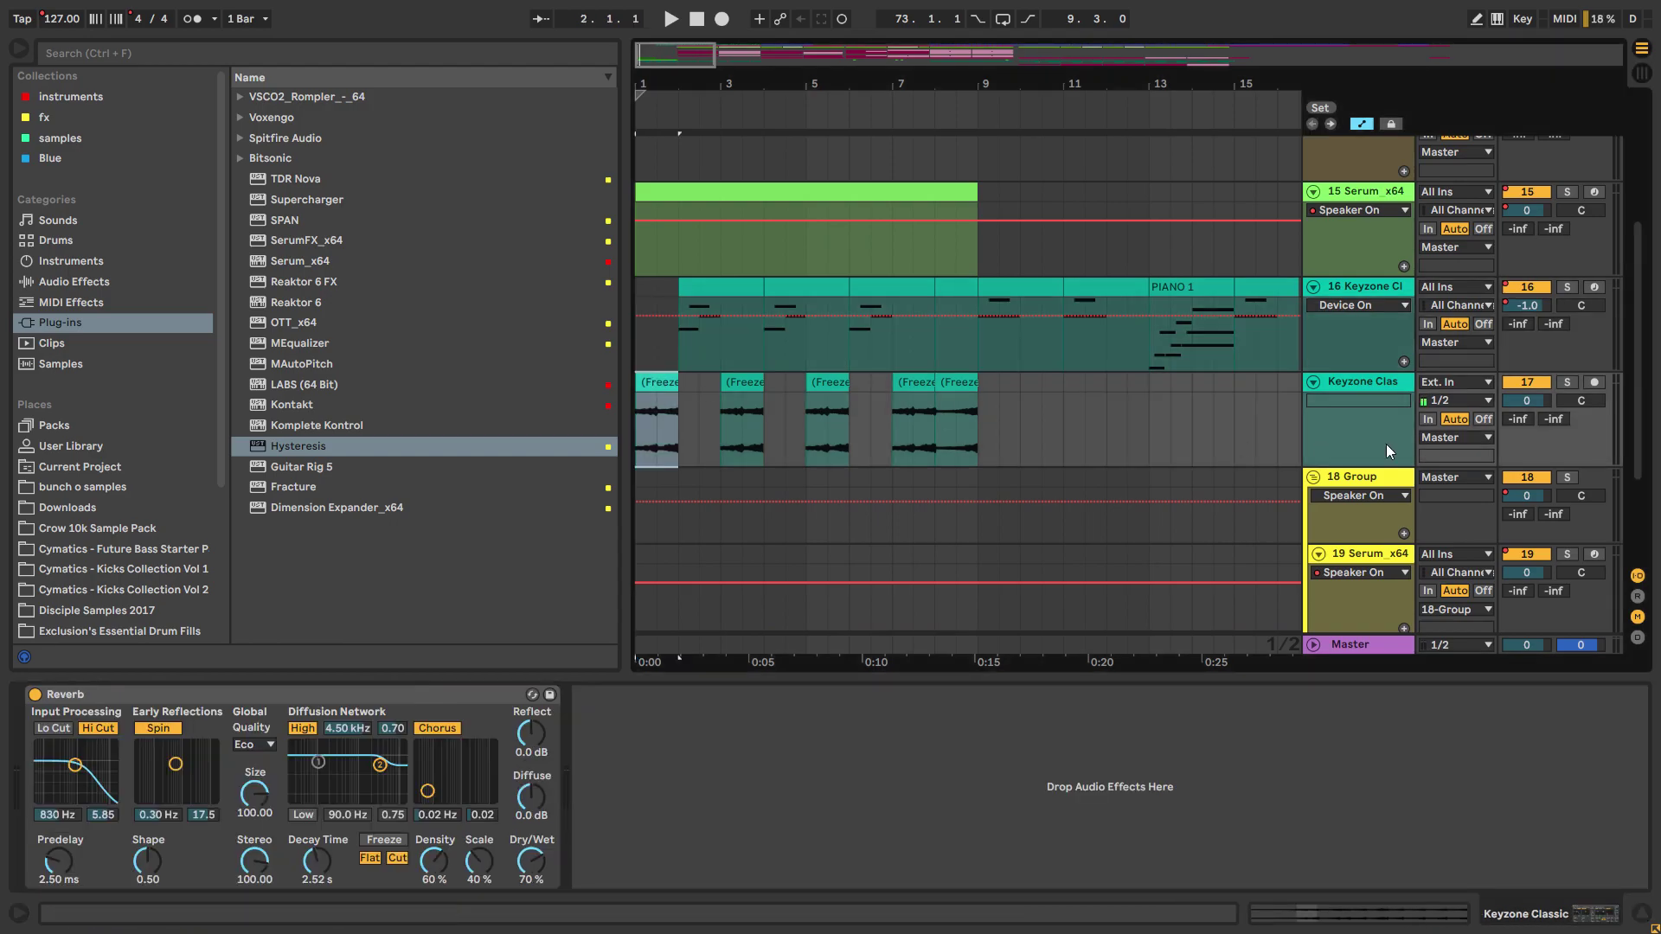
click(1568, 383)
click(656, 406)
scroll(675, 415, up, 3)
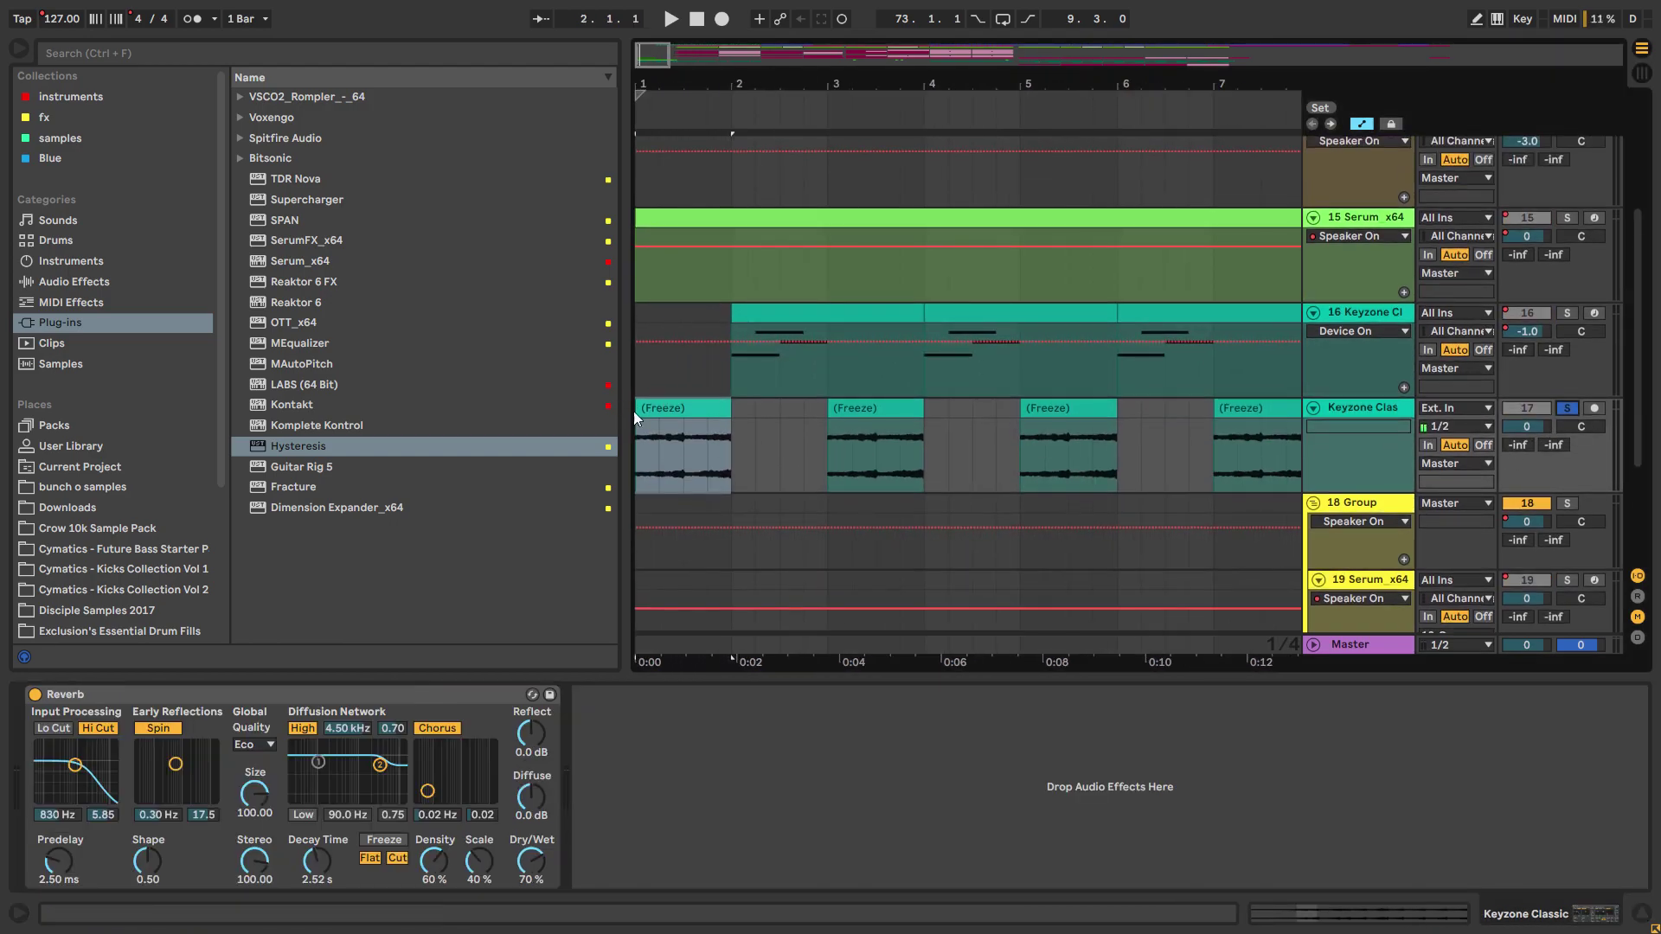
key(space)
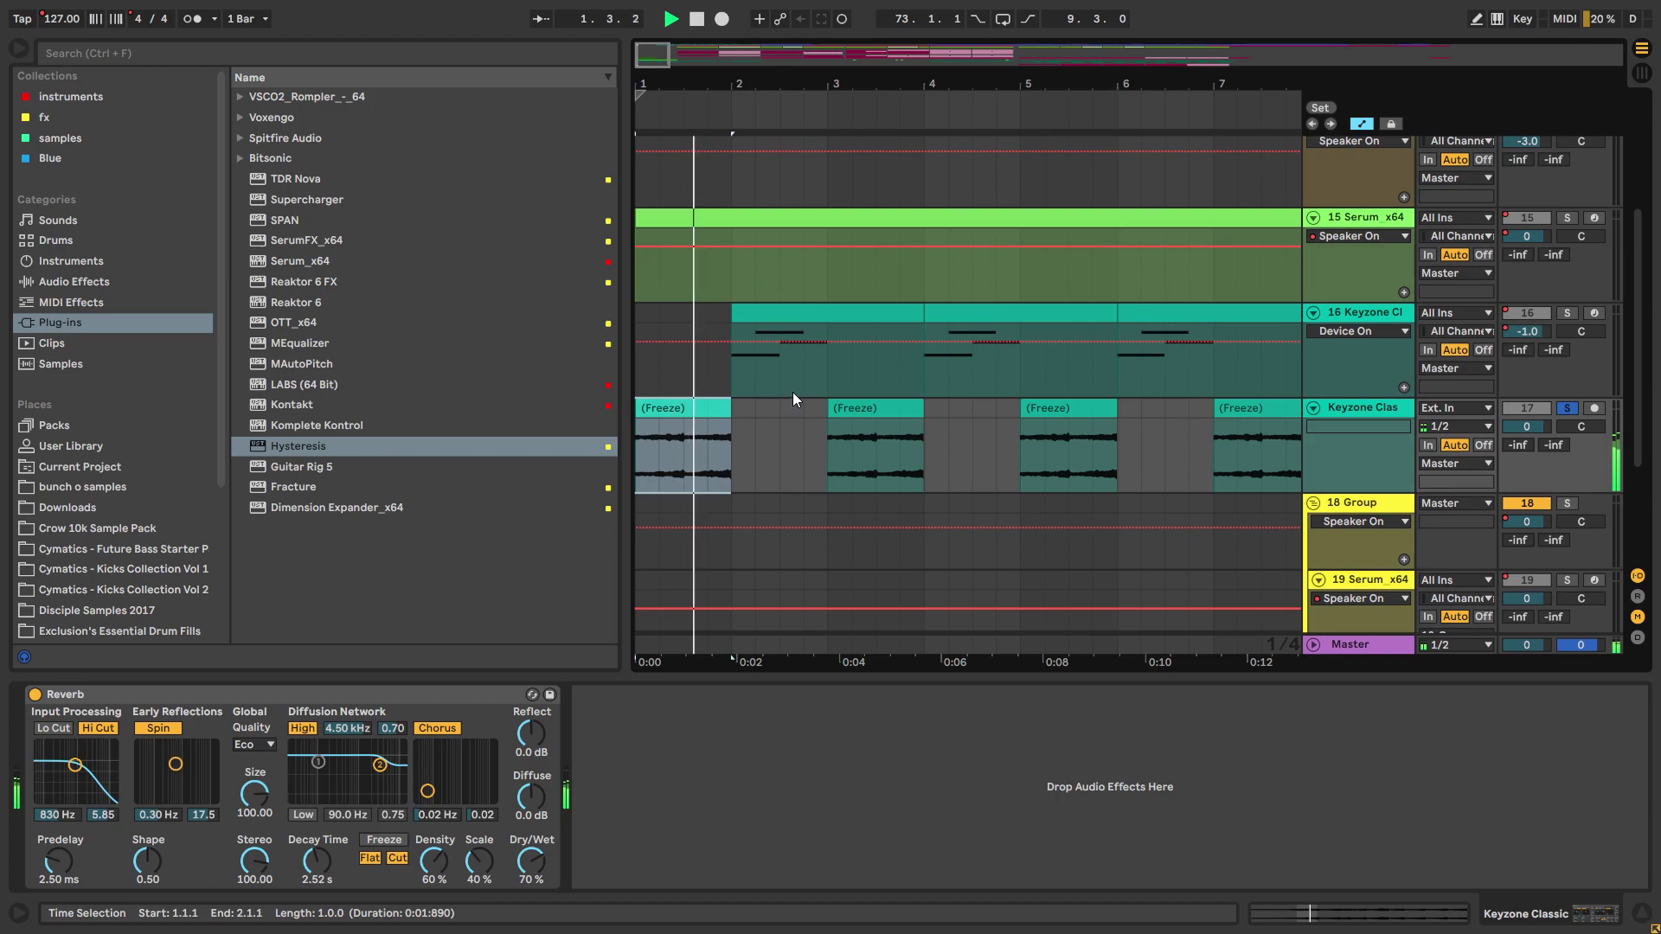
key(space)
Step: Look through the piano MIDI clips on the 16 Keyzone Classic track and select the one spanning bars 2 to 4
click(734, 372)
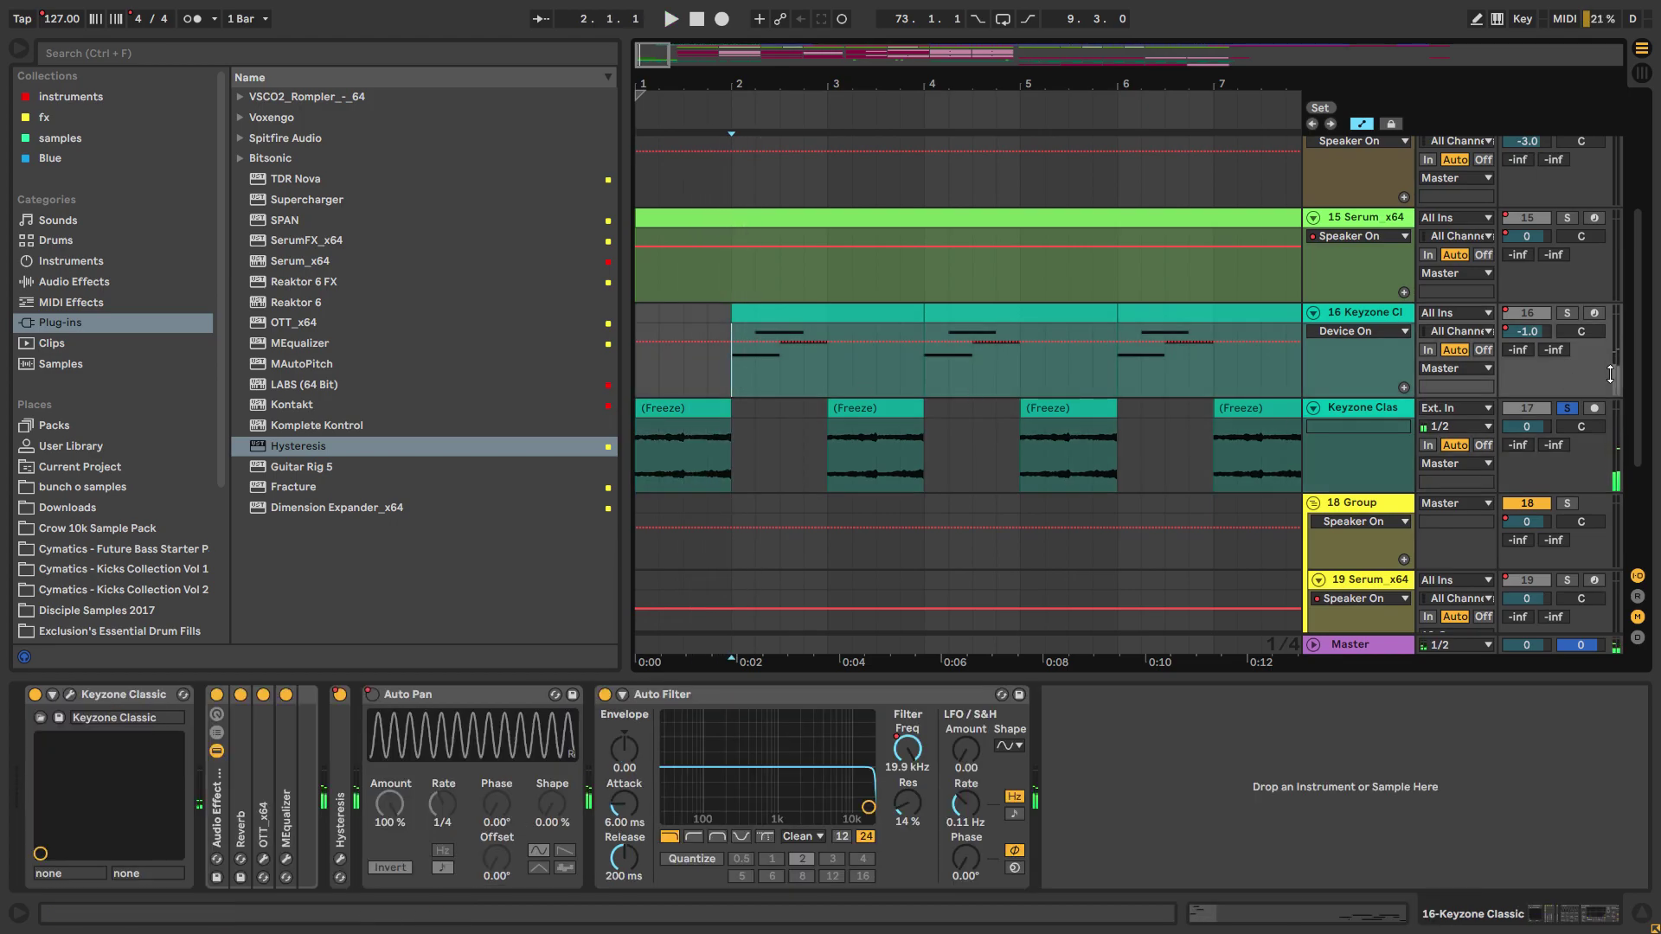
scroll(1097, 348, down, 6)
scroll(915, 352, up, 5)
drag(704, 355, 1301, 367)
click(849, 374)
scroll(782, 397, up, 3)
scroll(781, 397, down, 3)
drag(674, 377, 927, 389)
scroll(926, 389, up, 4)
scroll(927, 389, down, 9)
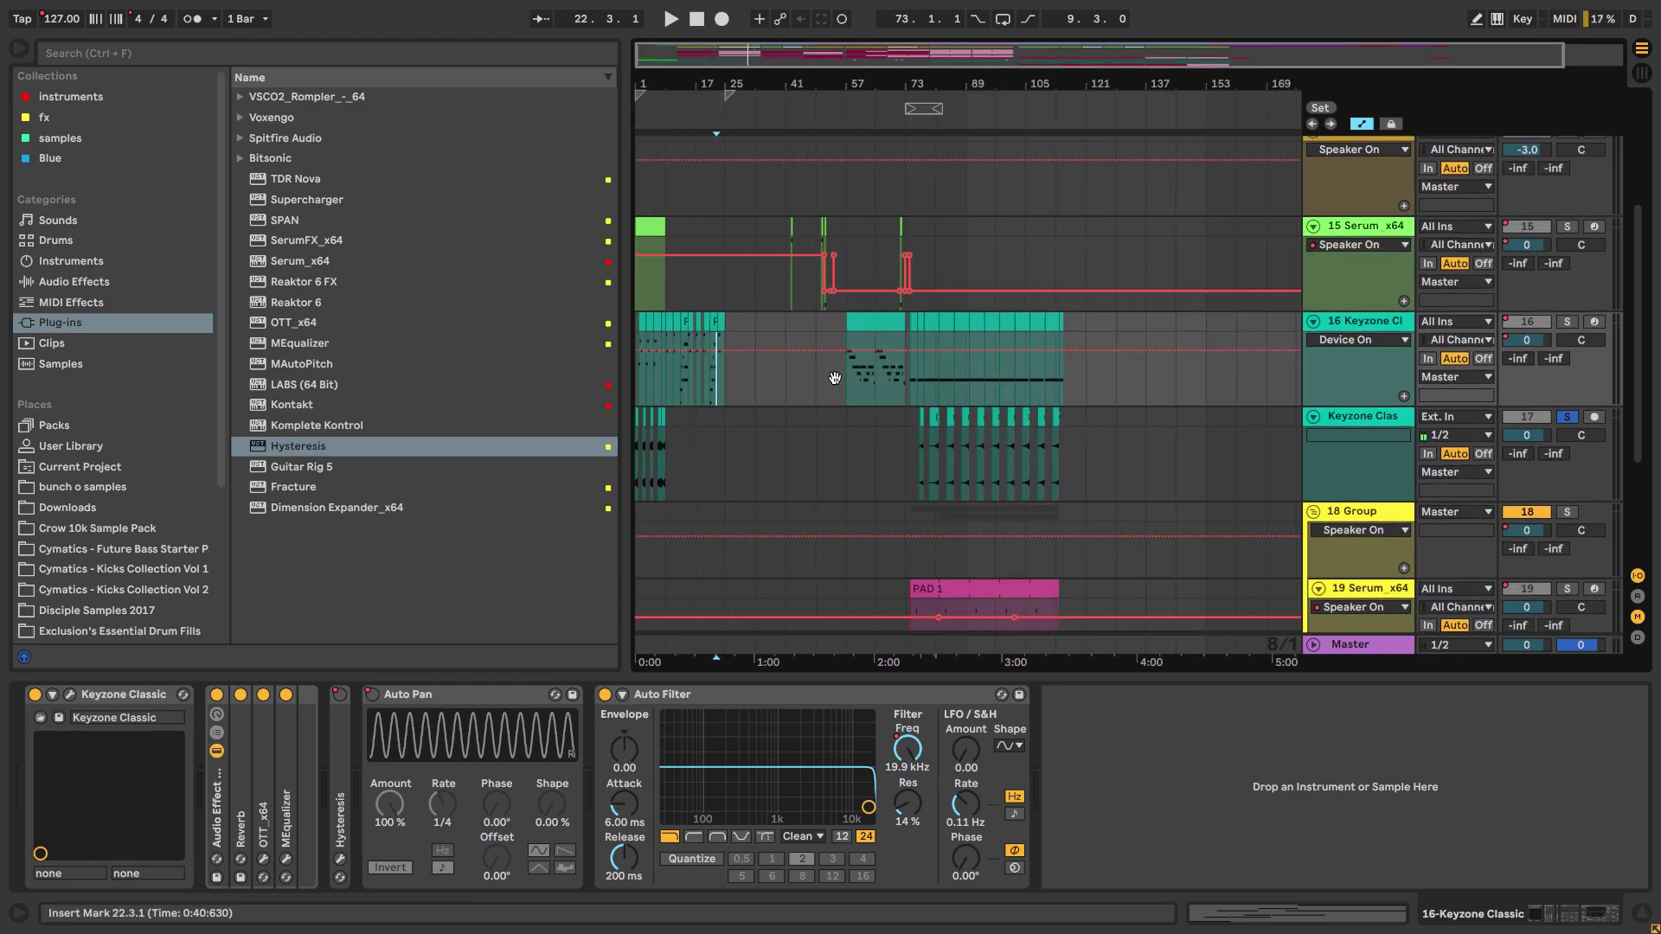
ctrl+scroll(650, 387, up, 10)
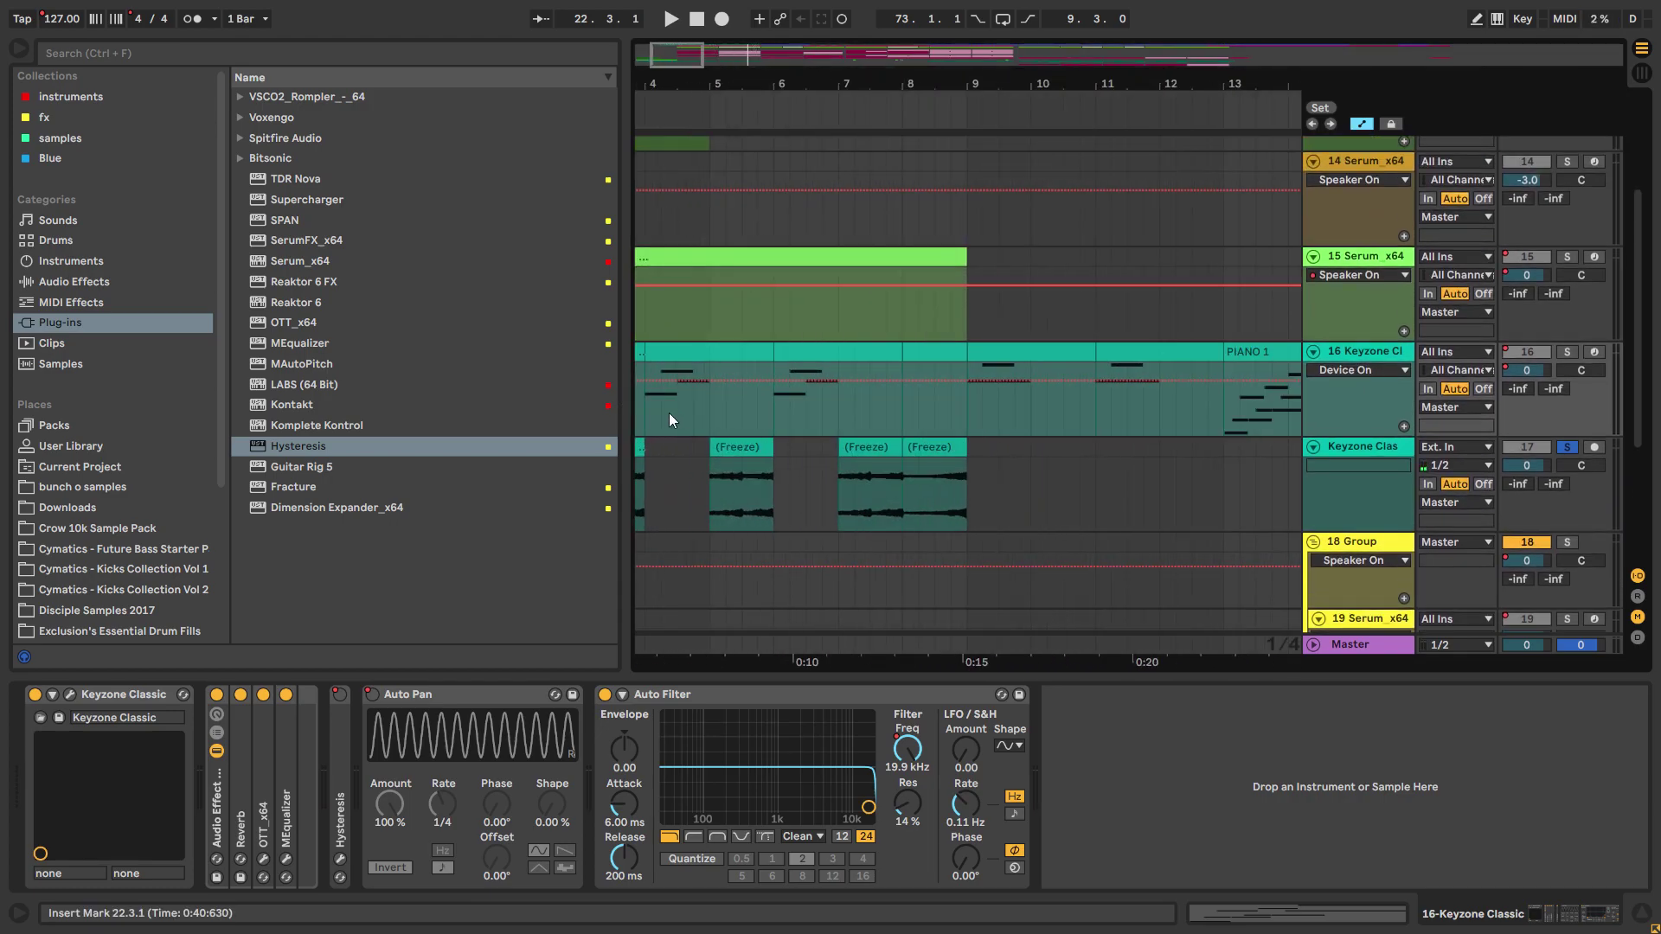
click(752, 382)
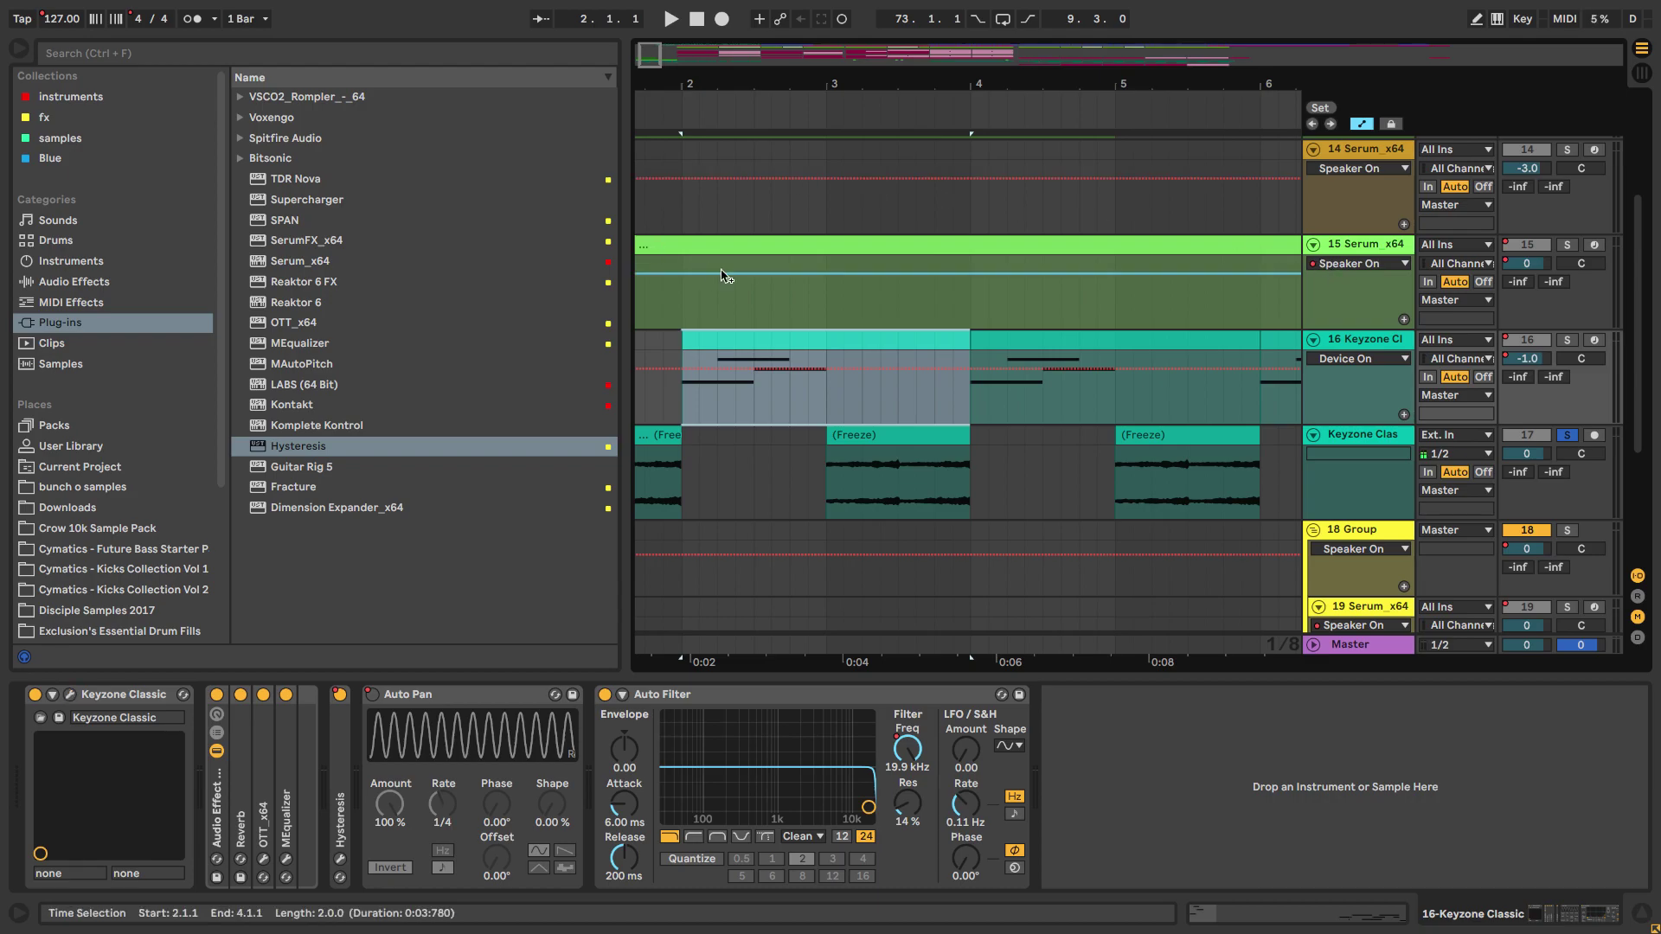
Step: Point out the Bitsonic and Spitfire Audio folders in the plug-in list
click(287, 154)
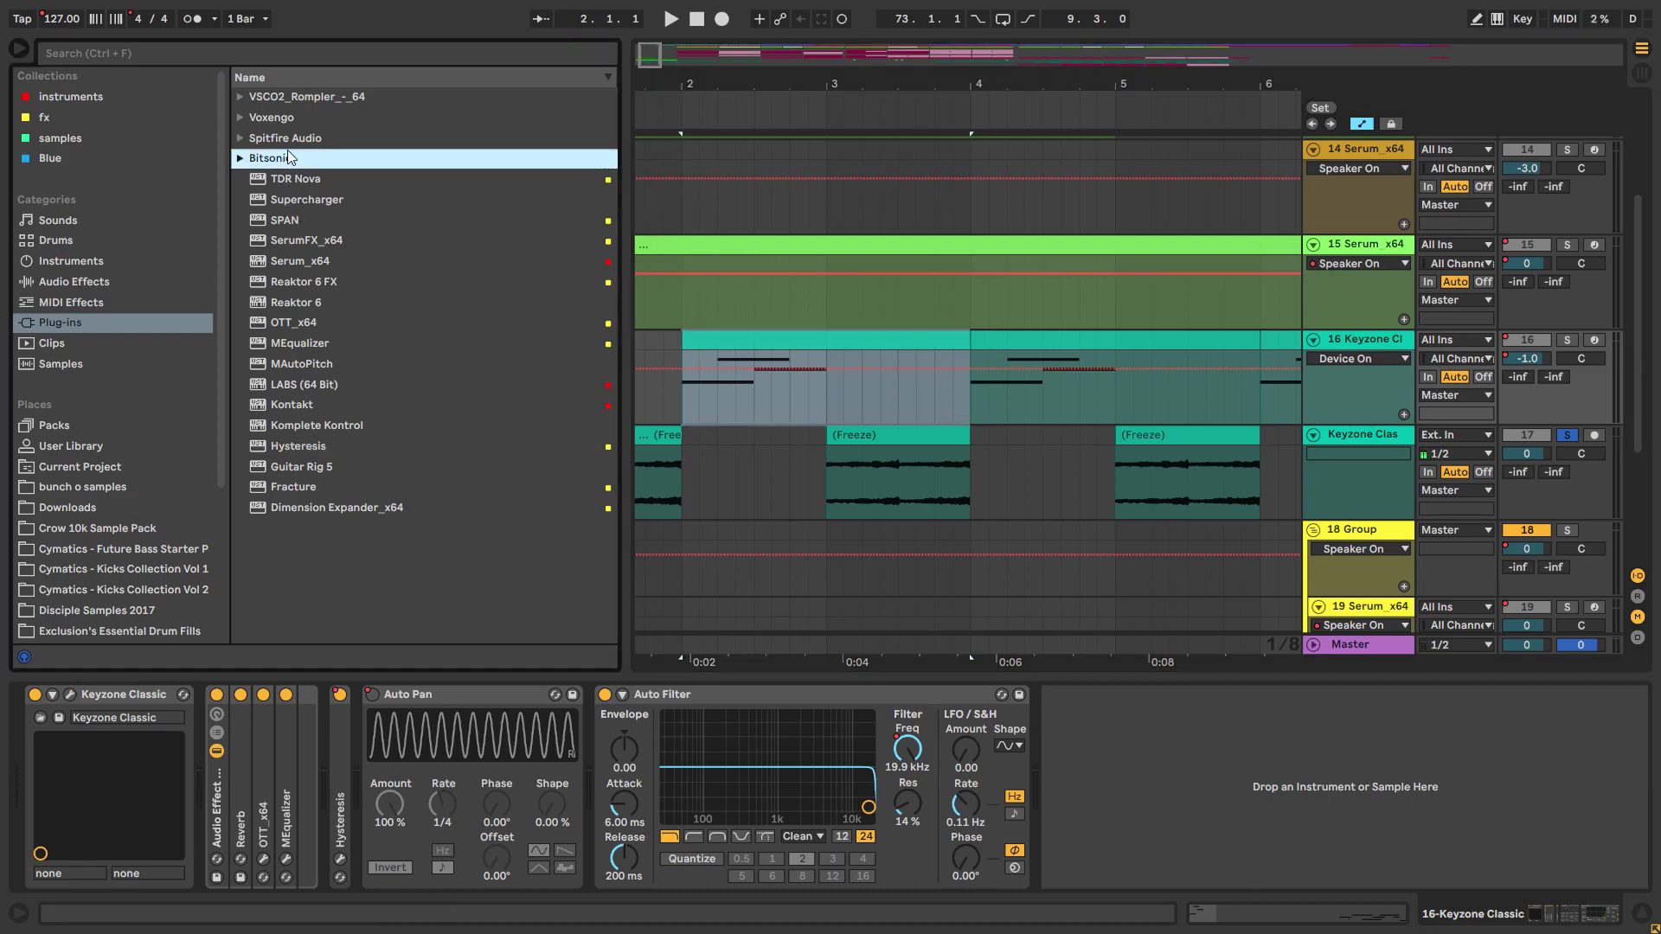
click(233, 137)
click(235, 138)
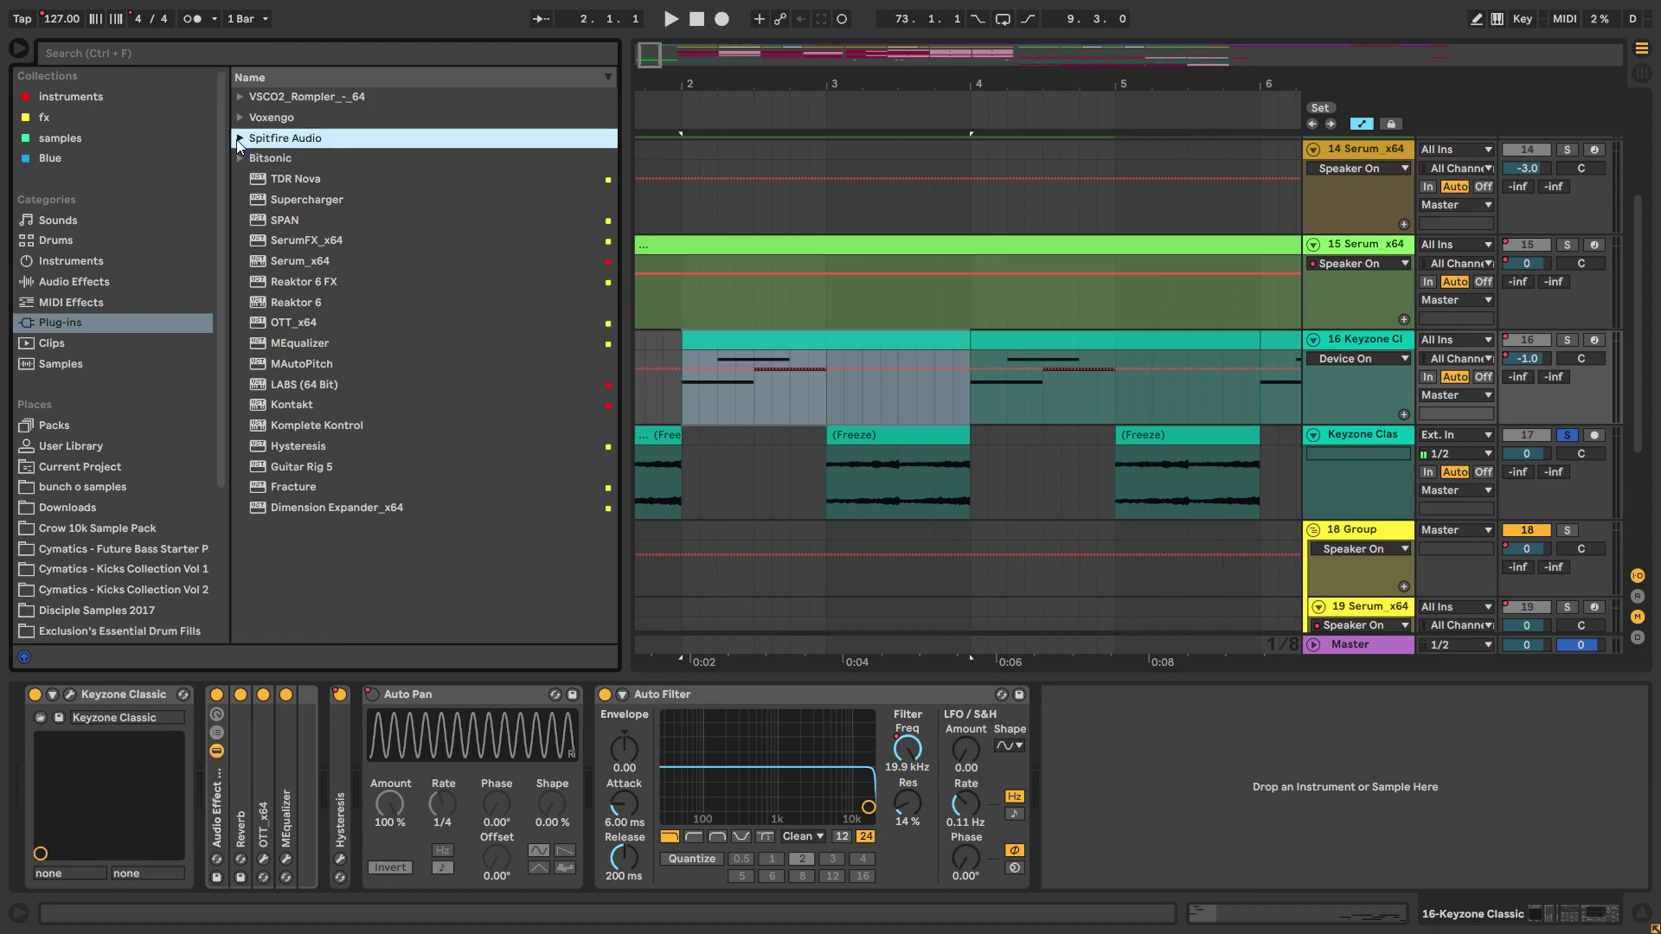
Step: Solo the 16 Keyzone Classic MIDI track and play its piano part from bar 2
click(688, 403)
key(ctrl+BackSpace)
scroll(688, 411, down, 2)
scroll(687, 413, up, 2)
drag(687, 413, 693, 413)
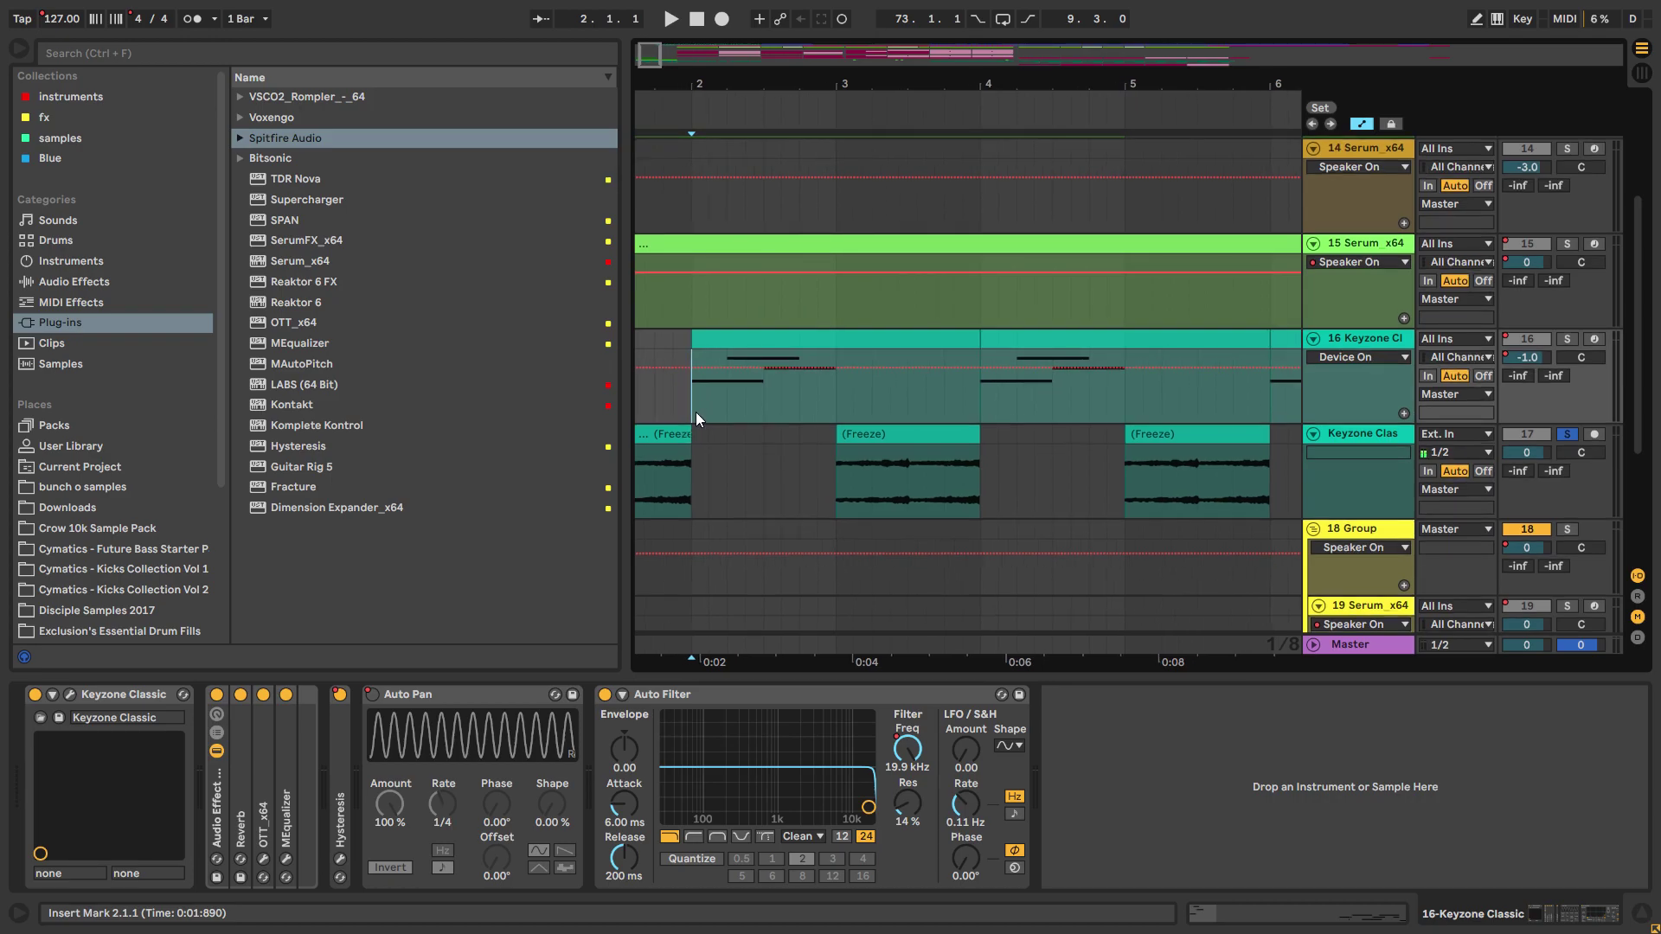
key(space)
key(space)
key(space)
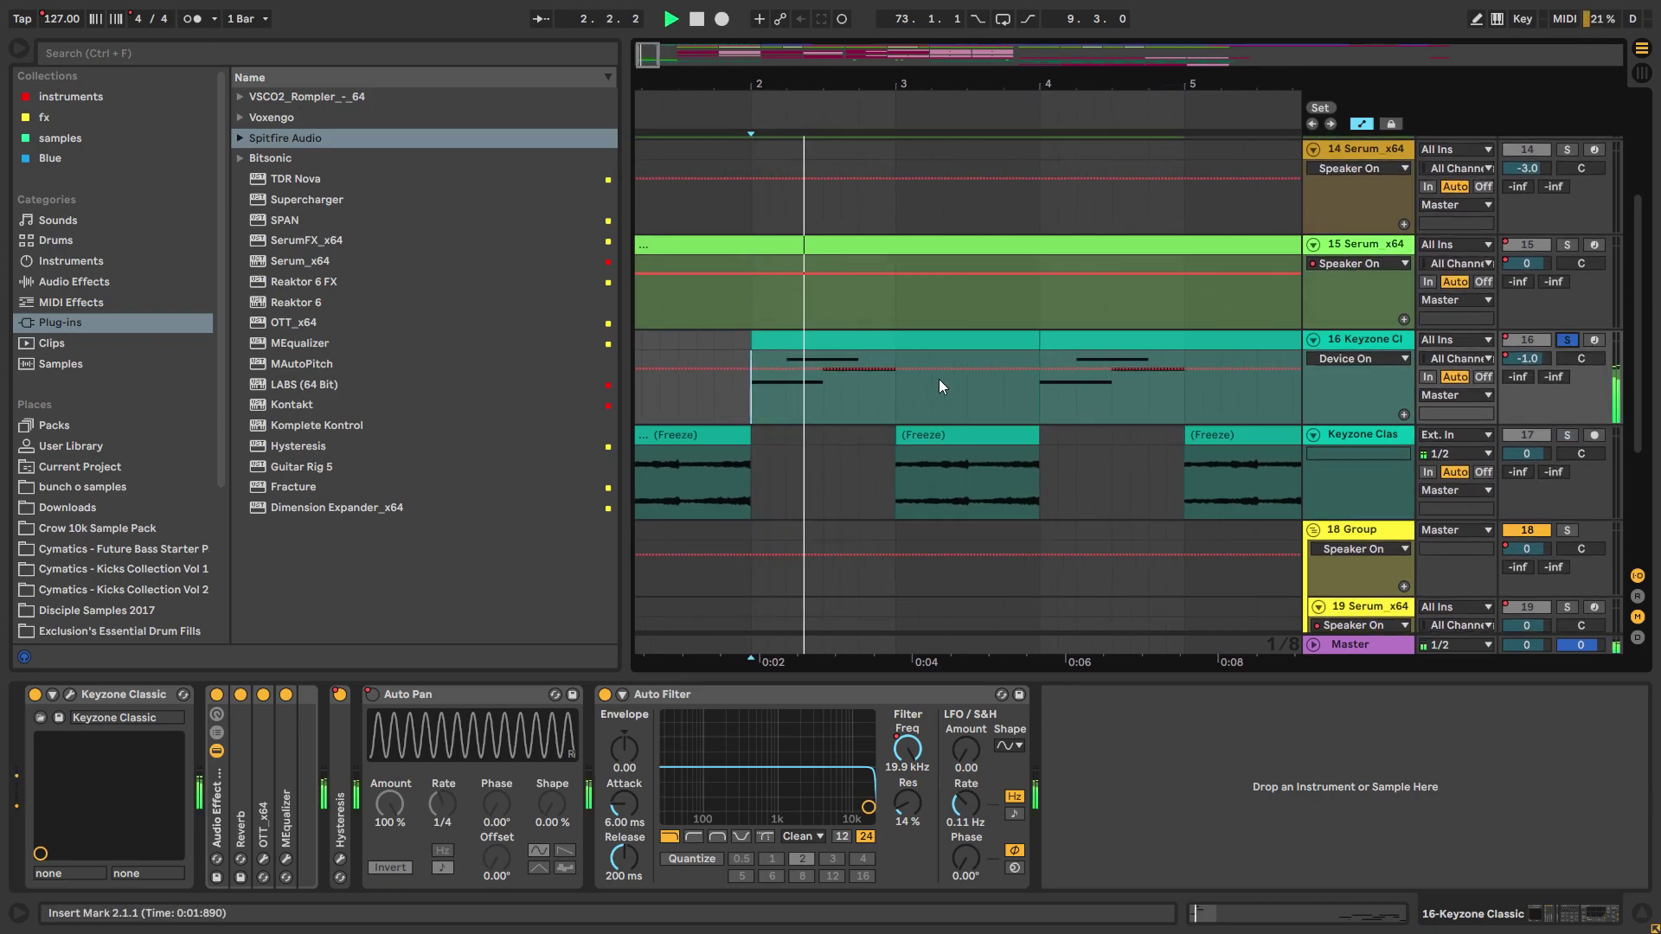
key(space)
key(space)
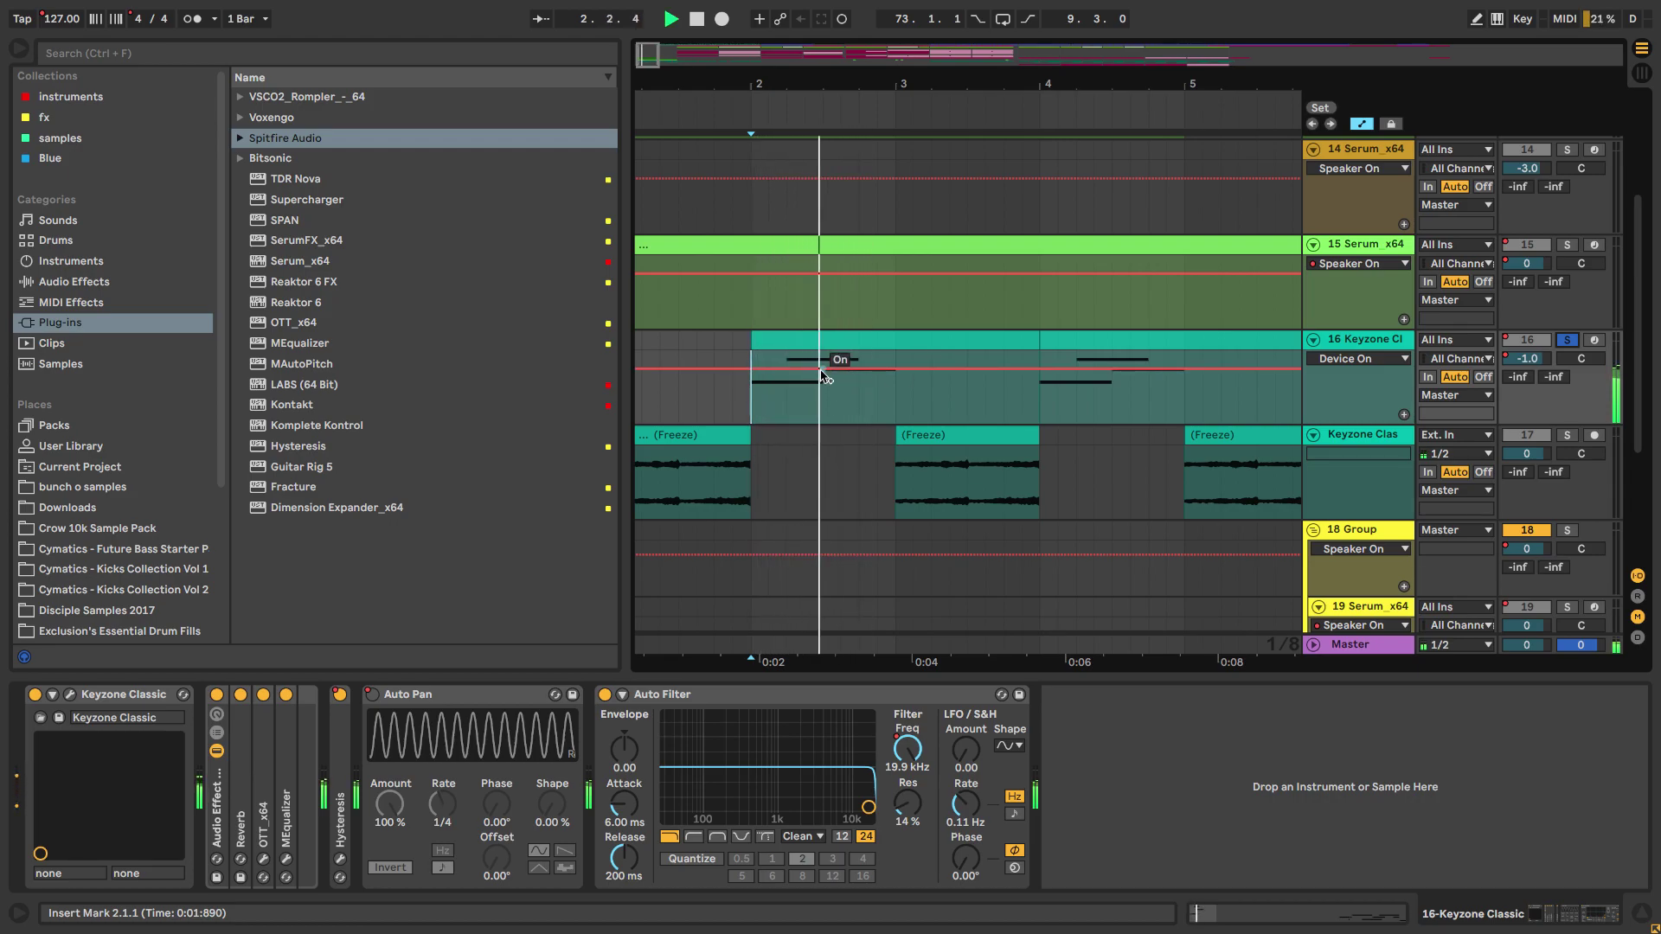
key(space)
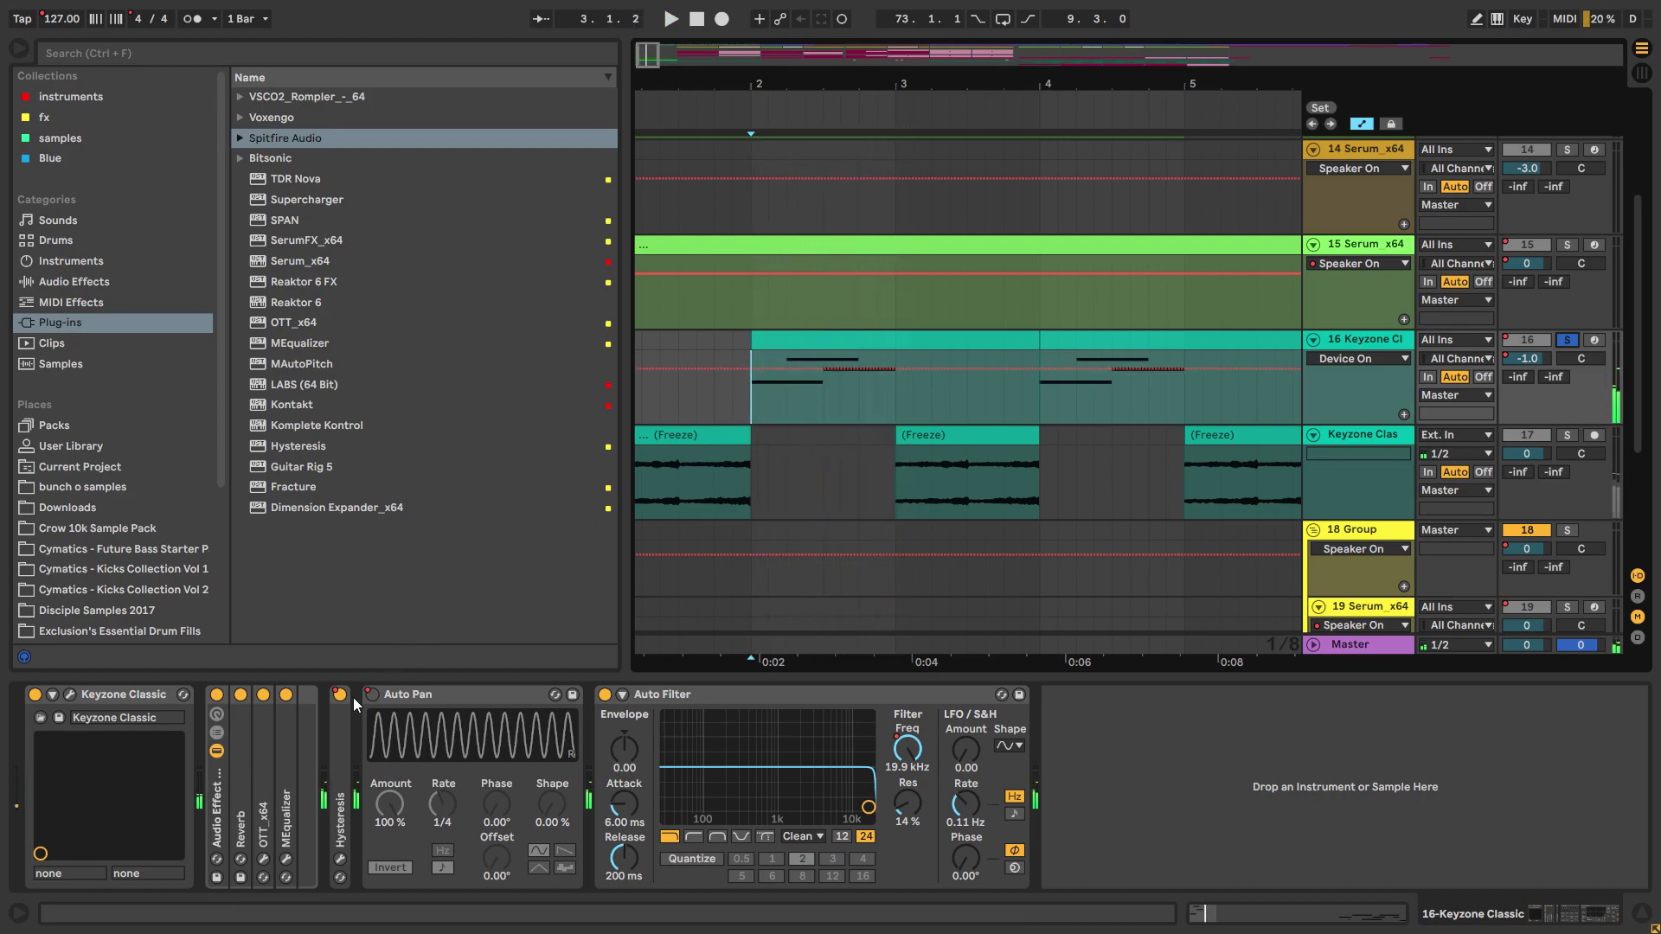
Step: Compare the piano part with its Audio Effect Rack bypassed and enabled
click(334, 755)
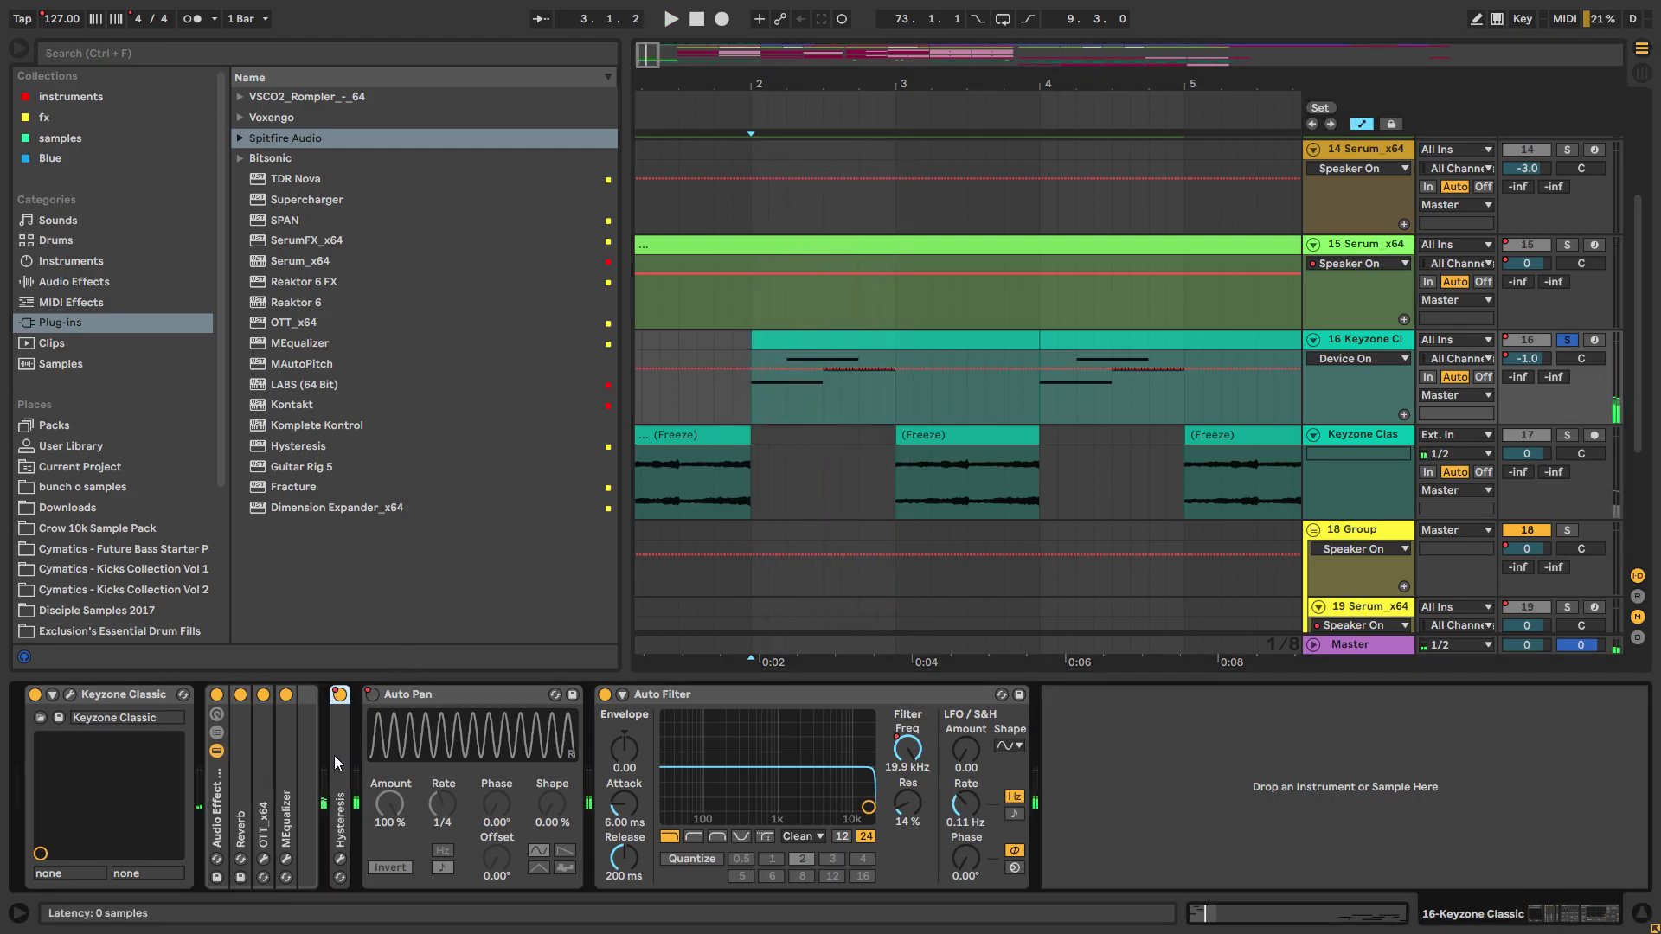
click(218, 695)
key(space)
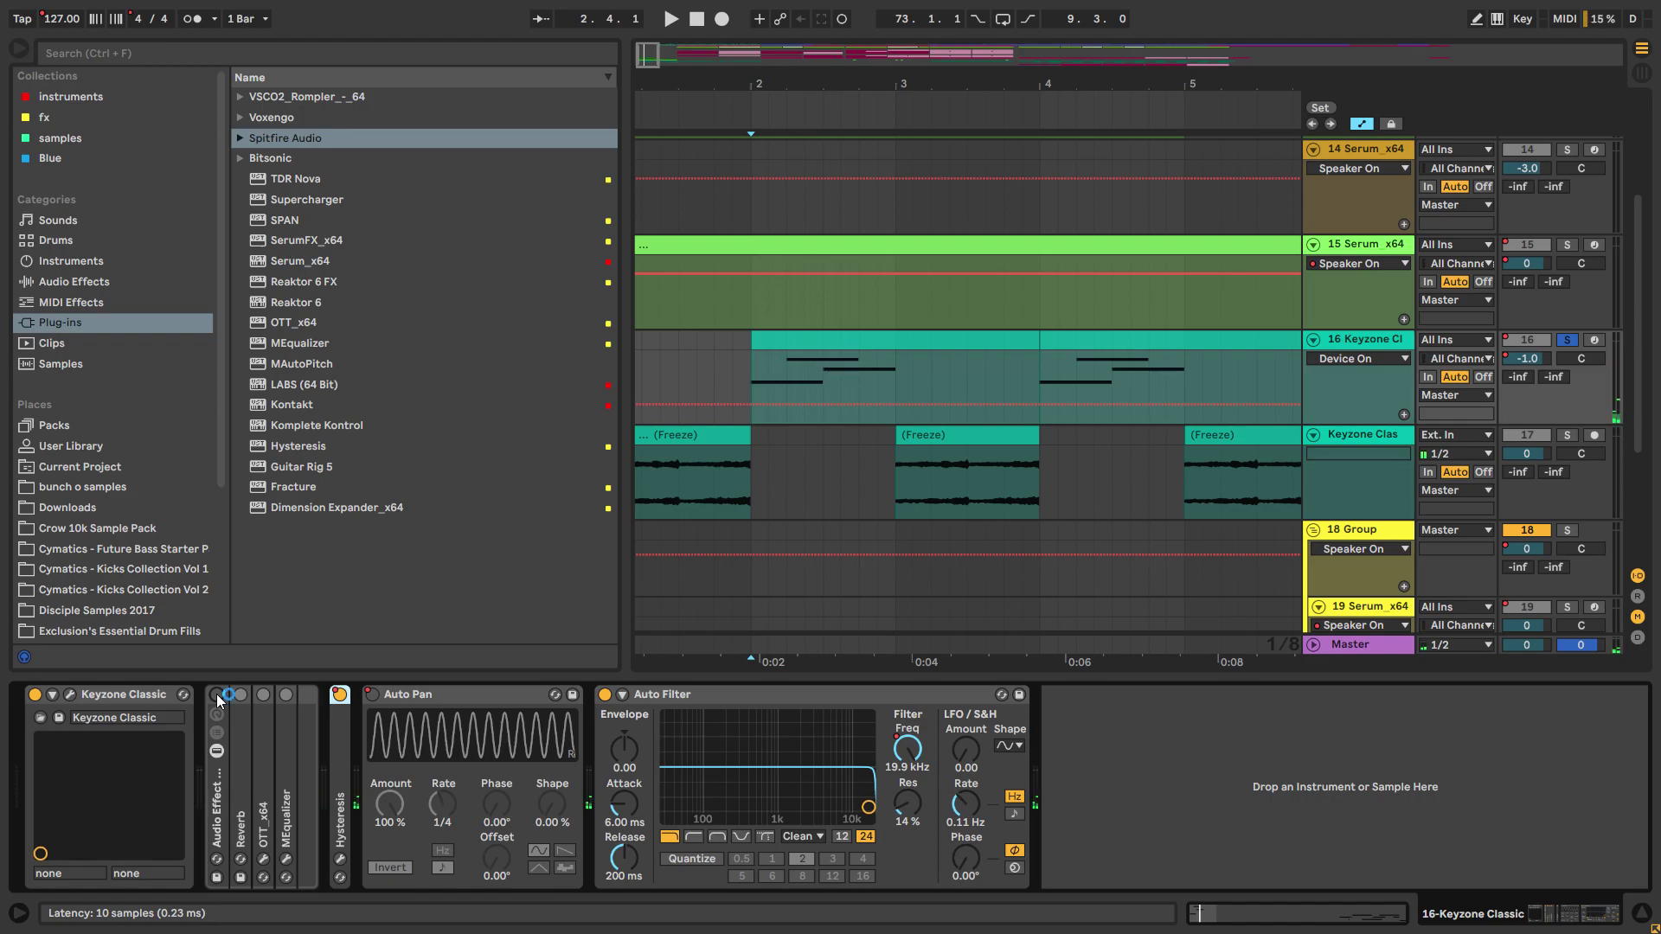
click(217, 694)
key(space)
key(space)
Step: Unfold the Hysteresis device on the piano track, hide its parameters and play the part from bar 2
double_click(347, 730)
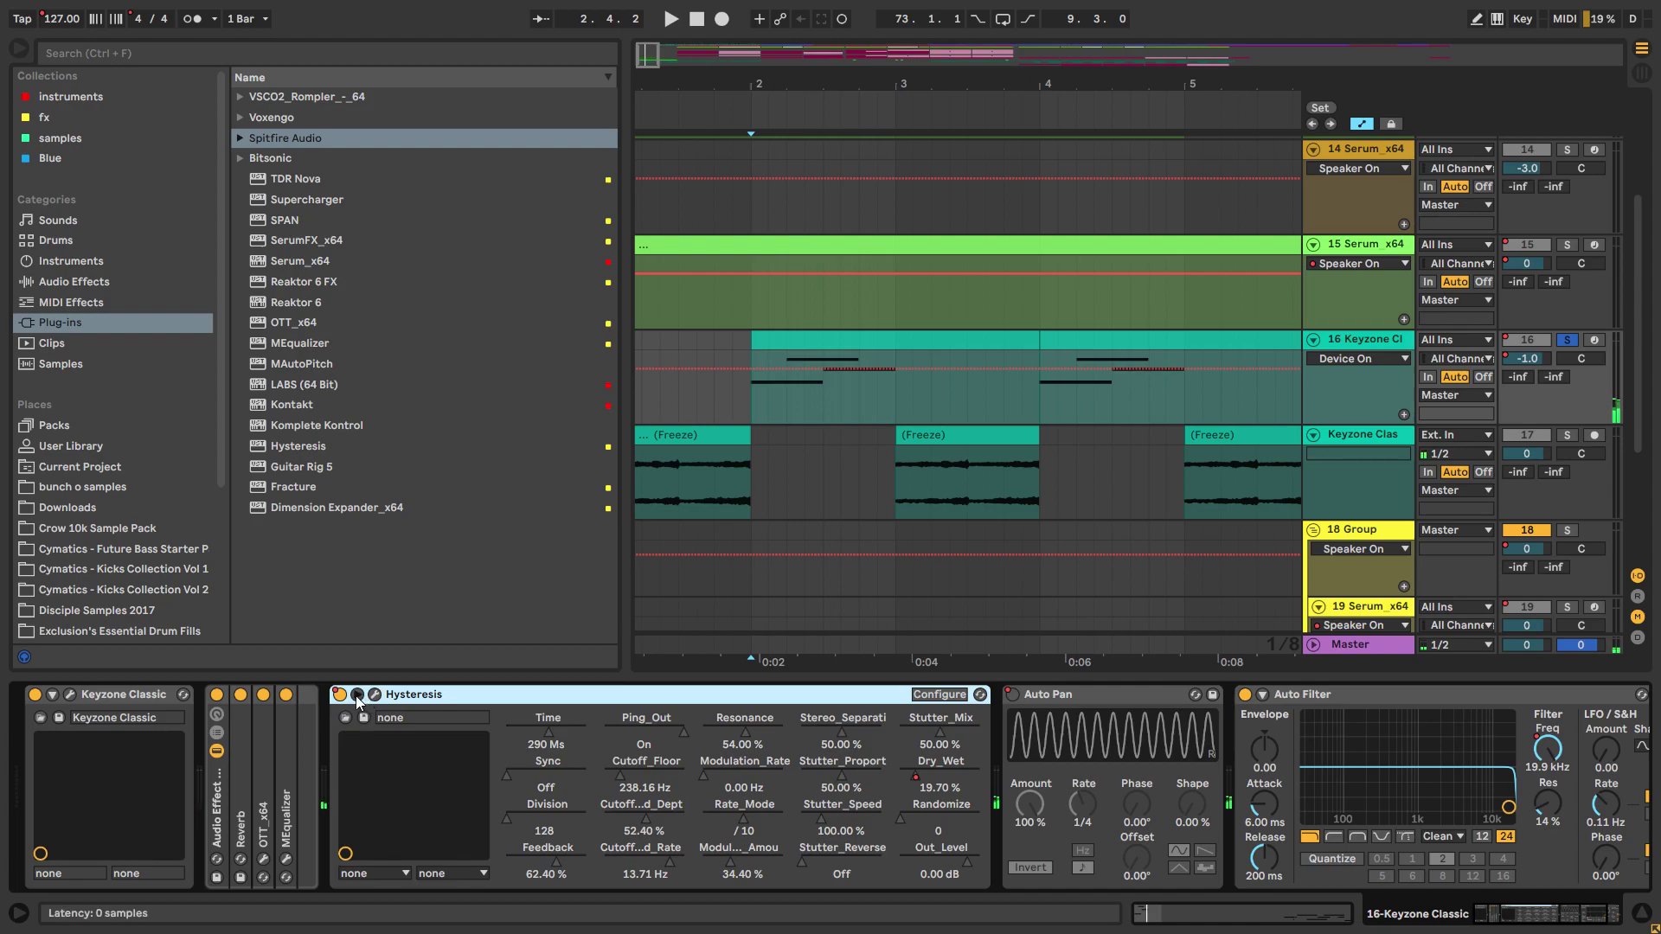
click(357, 696)
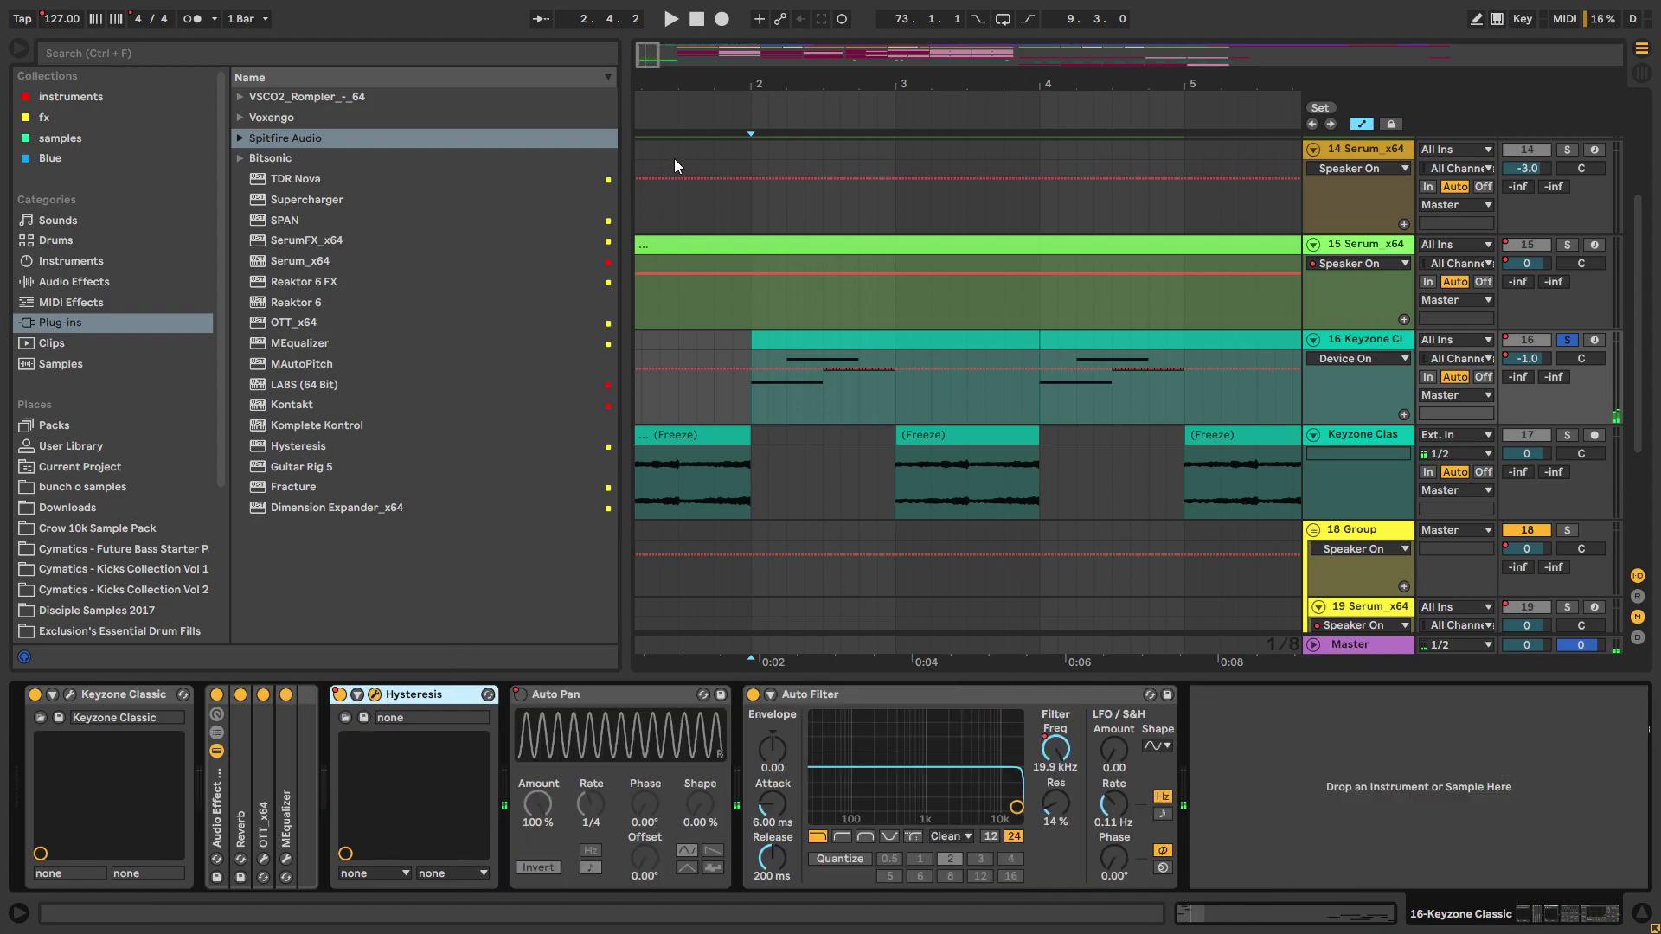
key(space)
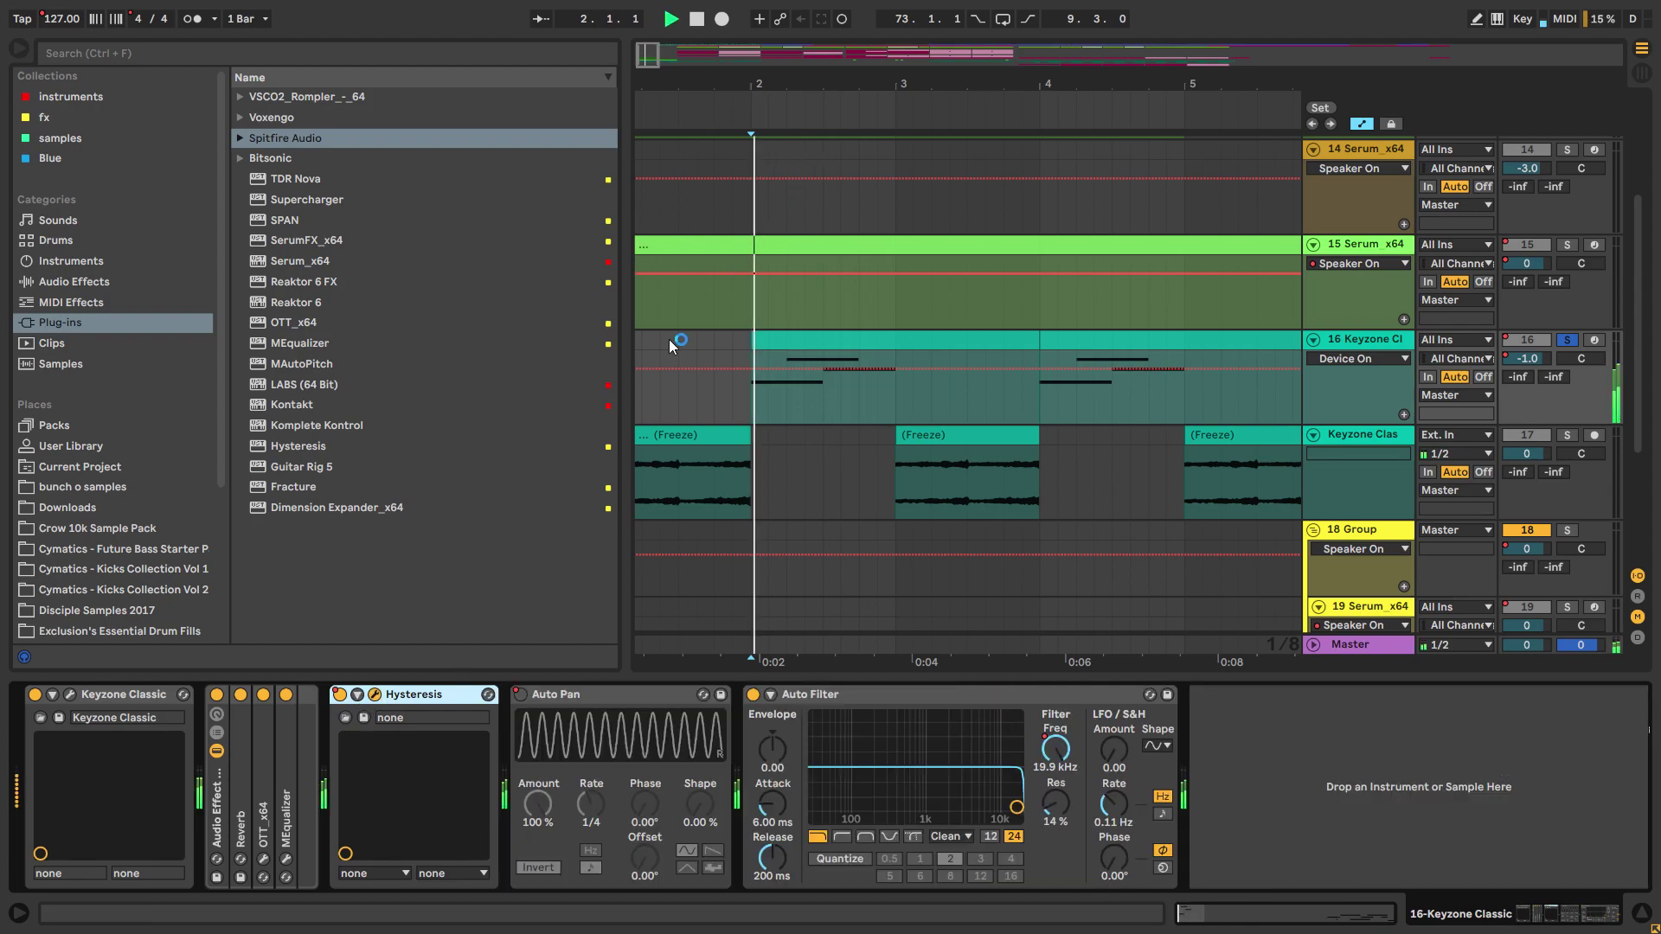
key(space)
key(space)
Step: Compare the piano with Hysteresis bypassed and enabled during playback, and undo the switching
click(339, 697)
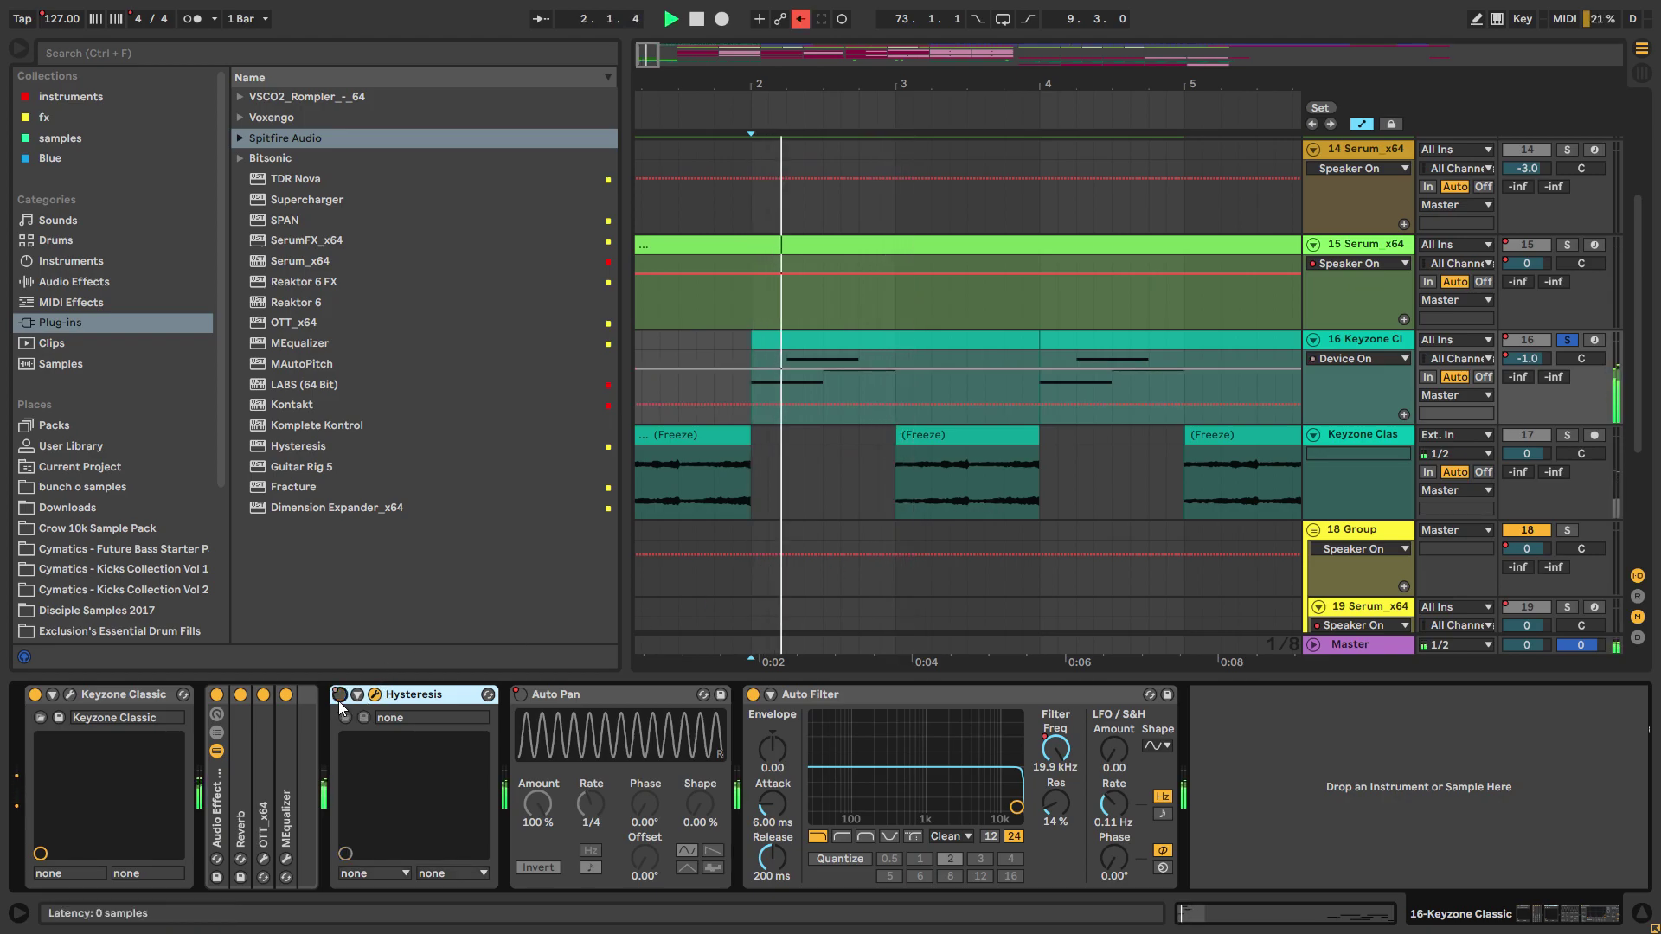
click(339, 699)
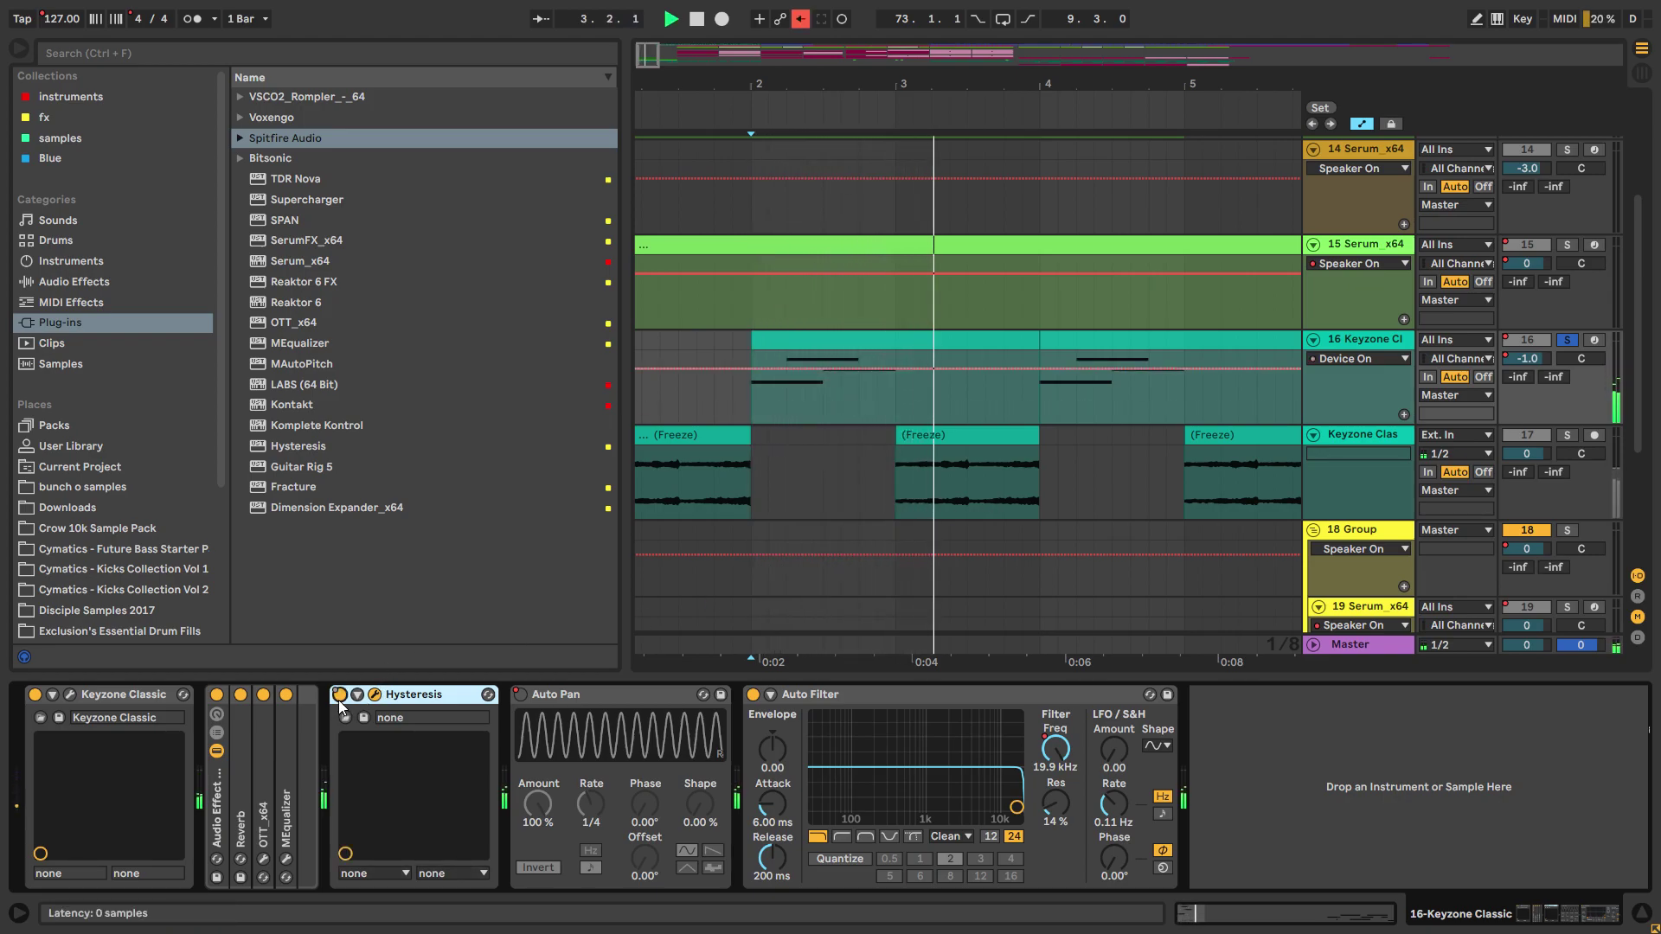
key(space)
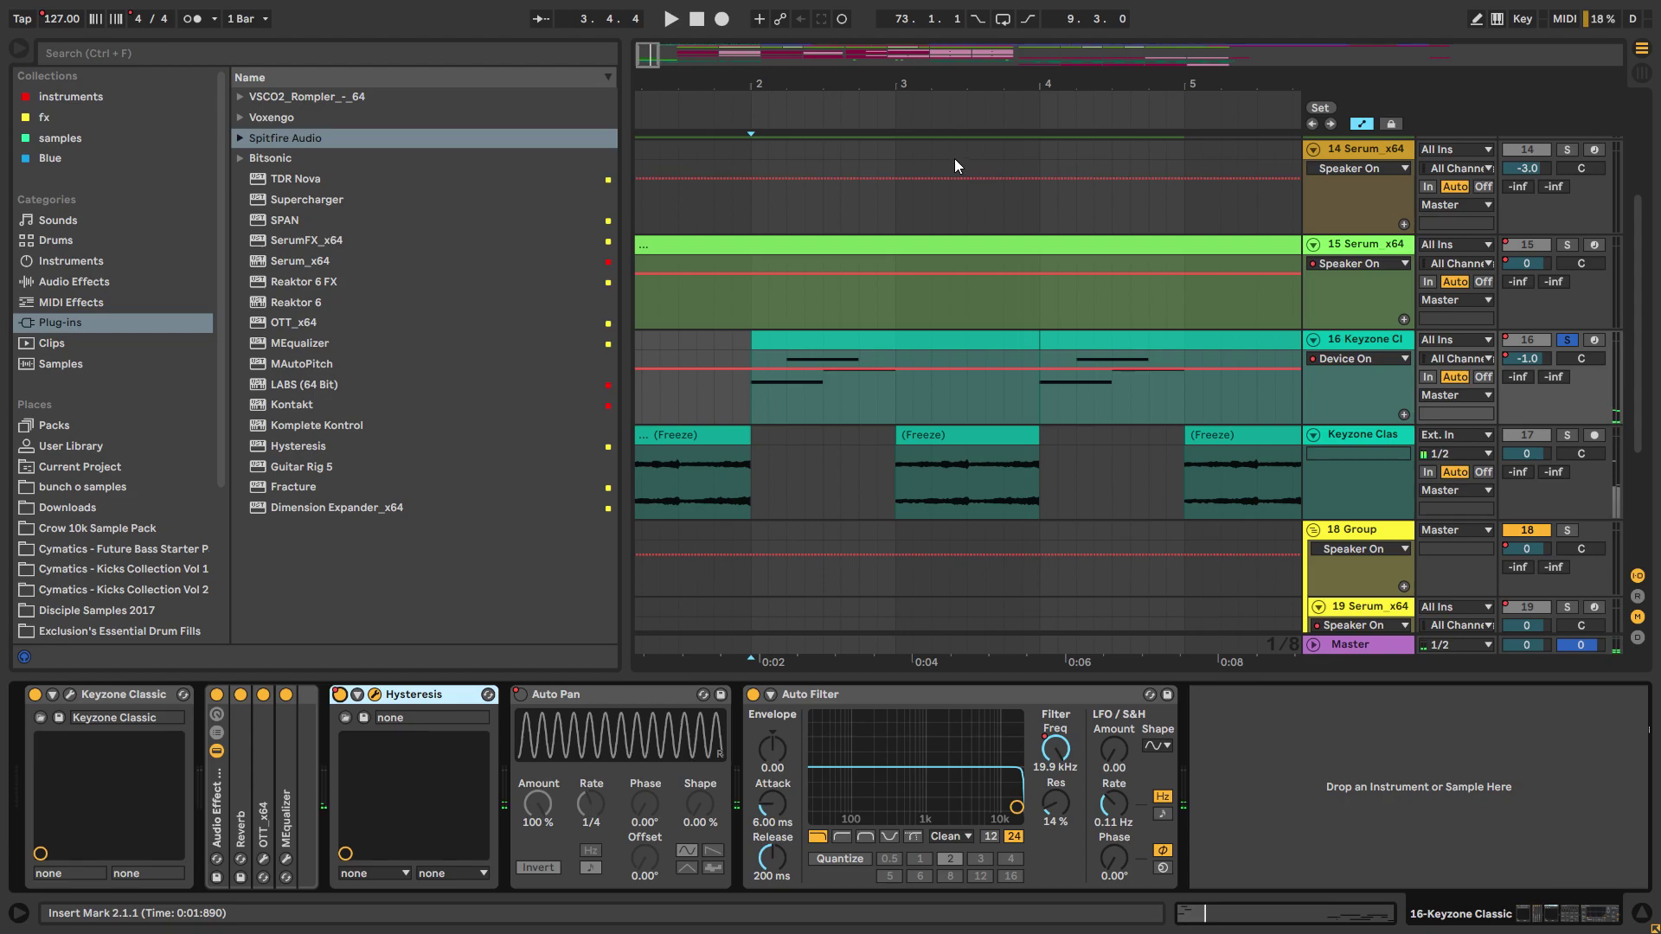
key(ctrl+z)
Step: Fold all tracks and unfold only the 16 Keyzone Classic and 15 Serum tracks
scroll(927, 298, down, 2)
scroll(928, 297, down, 2)
key(alt+u)
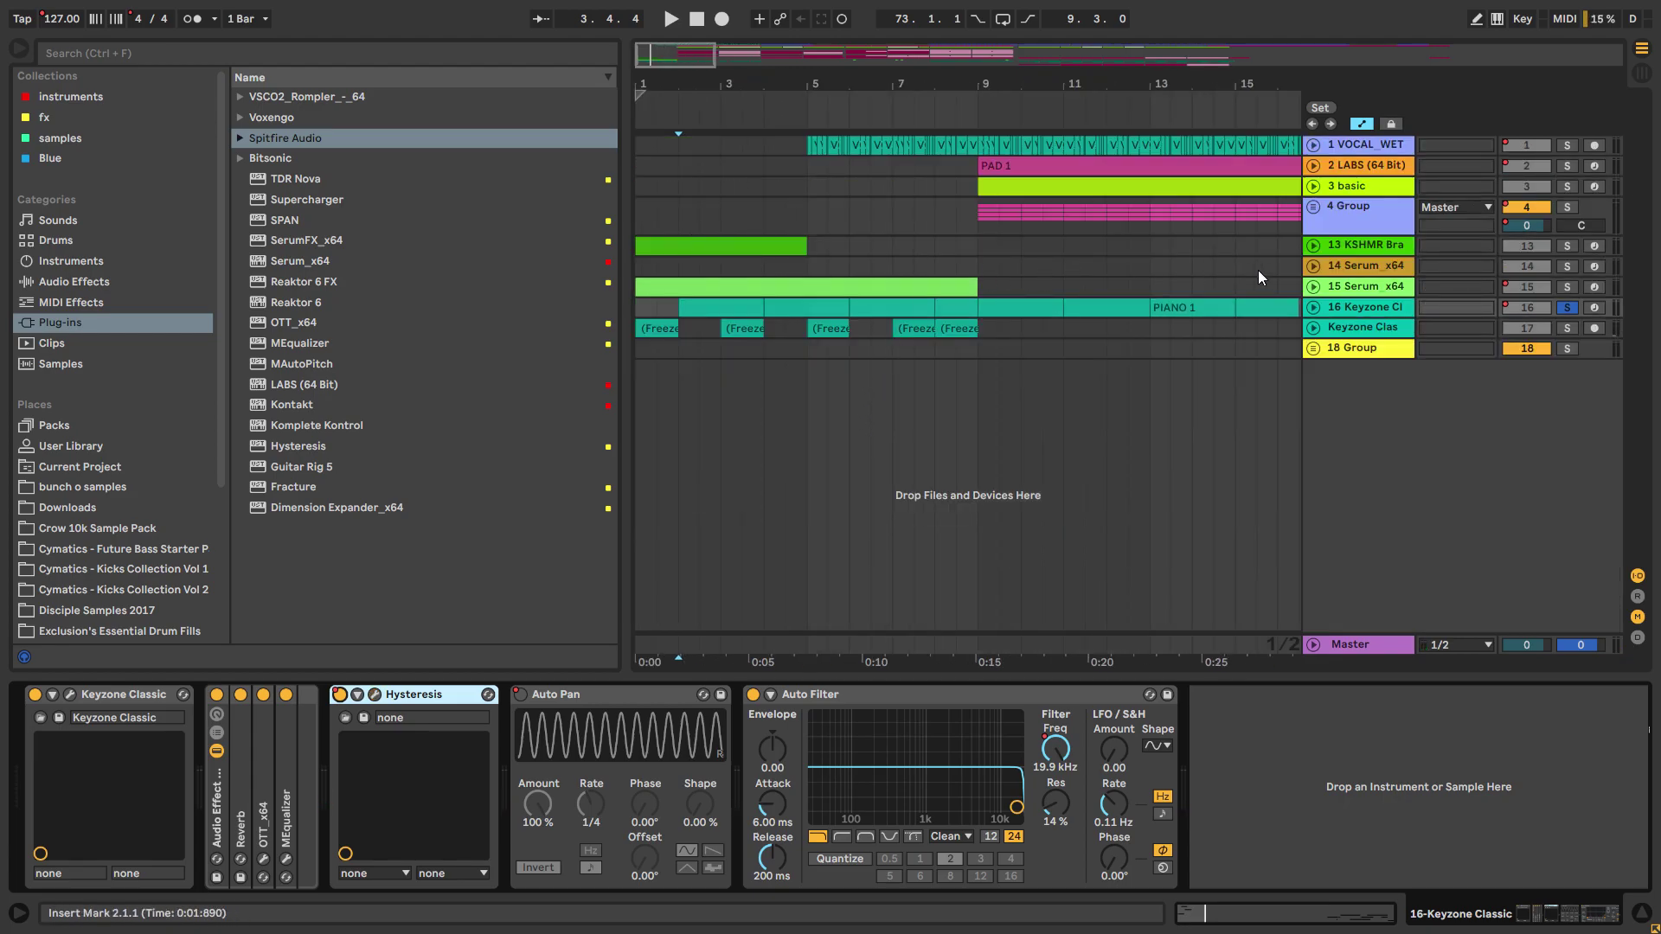
click(1310, 307)
click(1324, 288)
click(1313, 287)
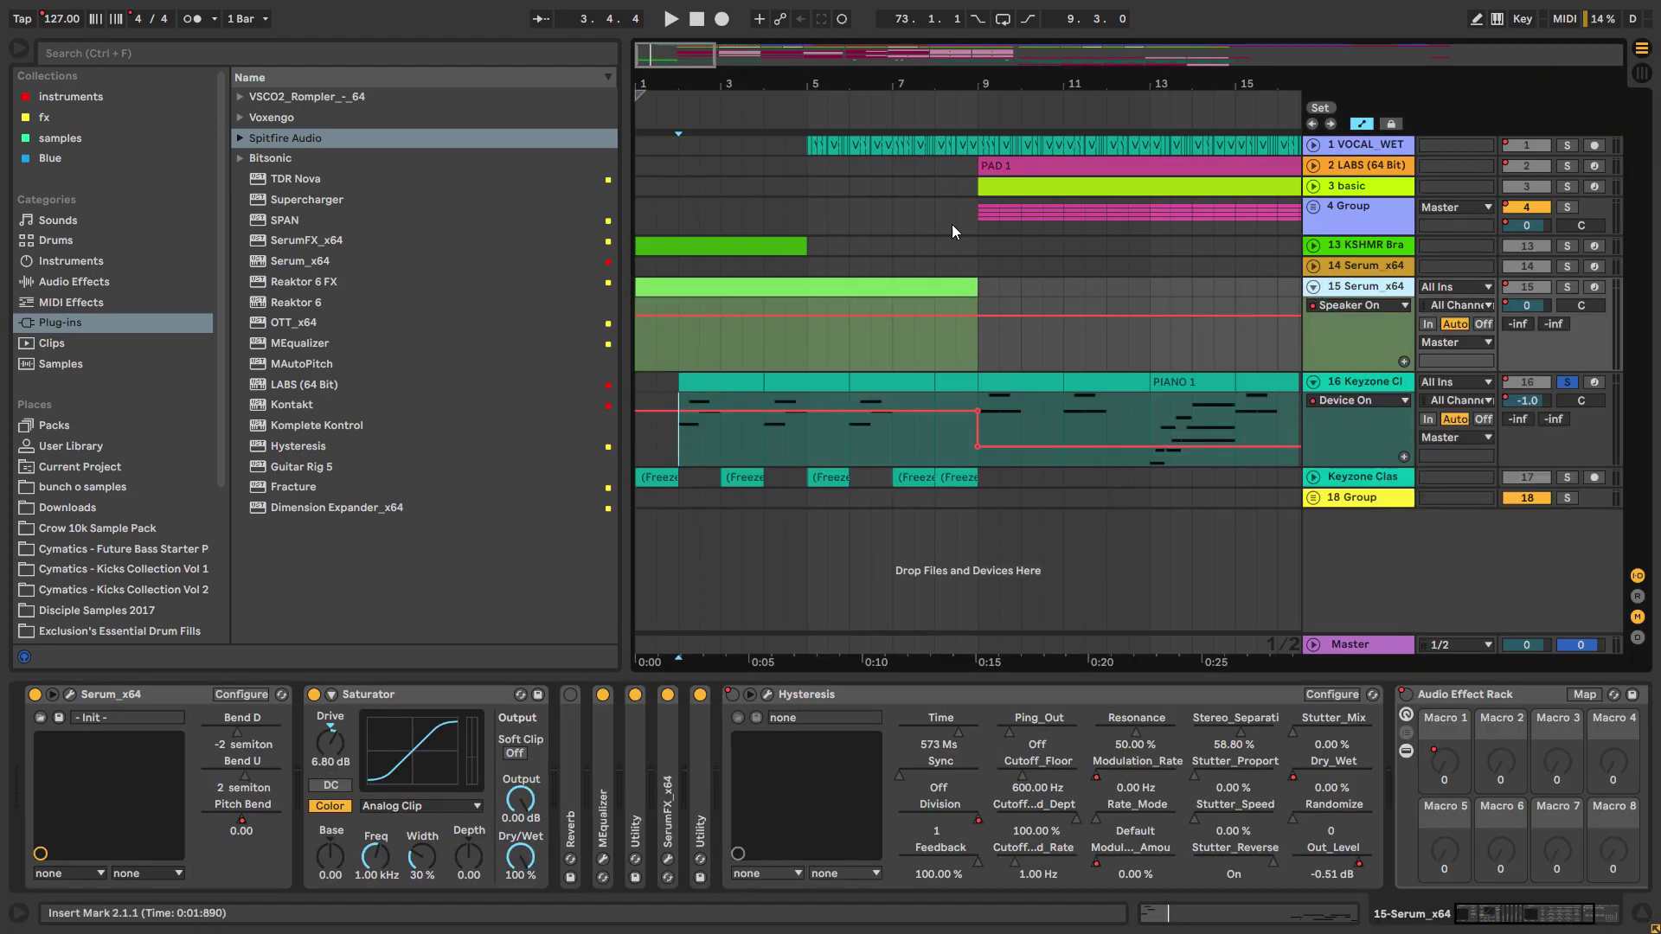
Step: Unfold the 13 KSHMR Brass track and delete its clip spanning bars 1 to 5
click(808, 188)
click(1310, 244)
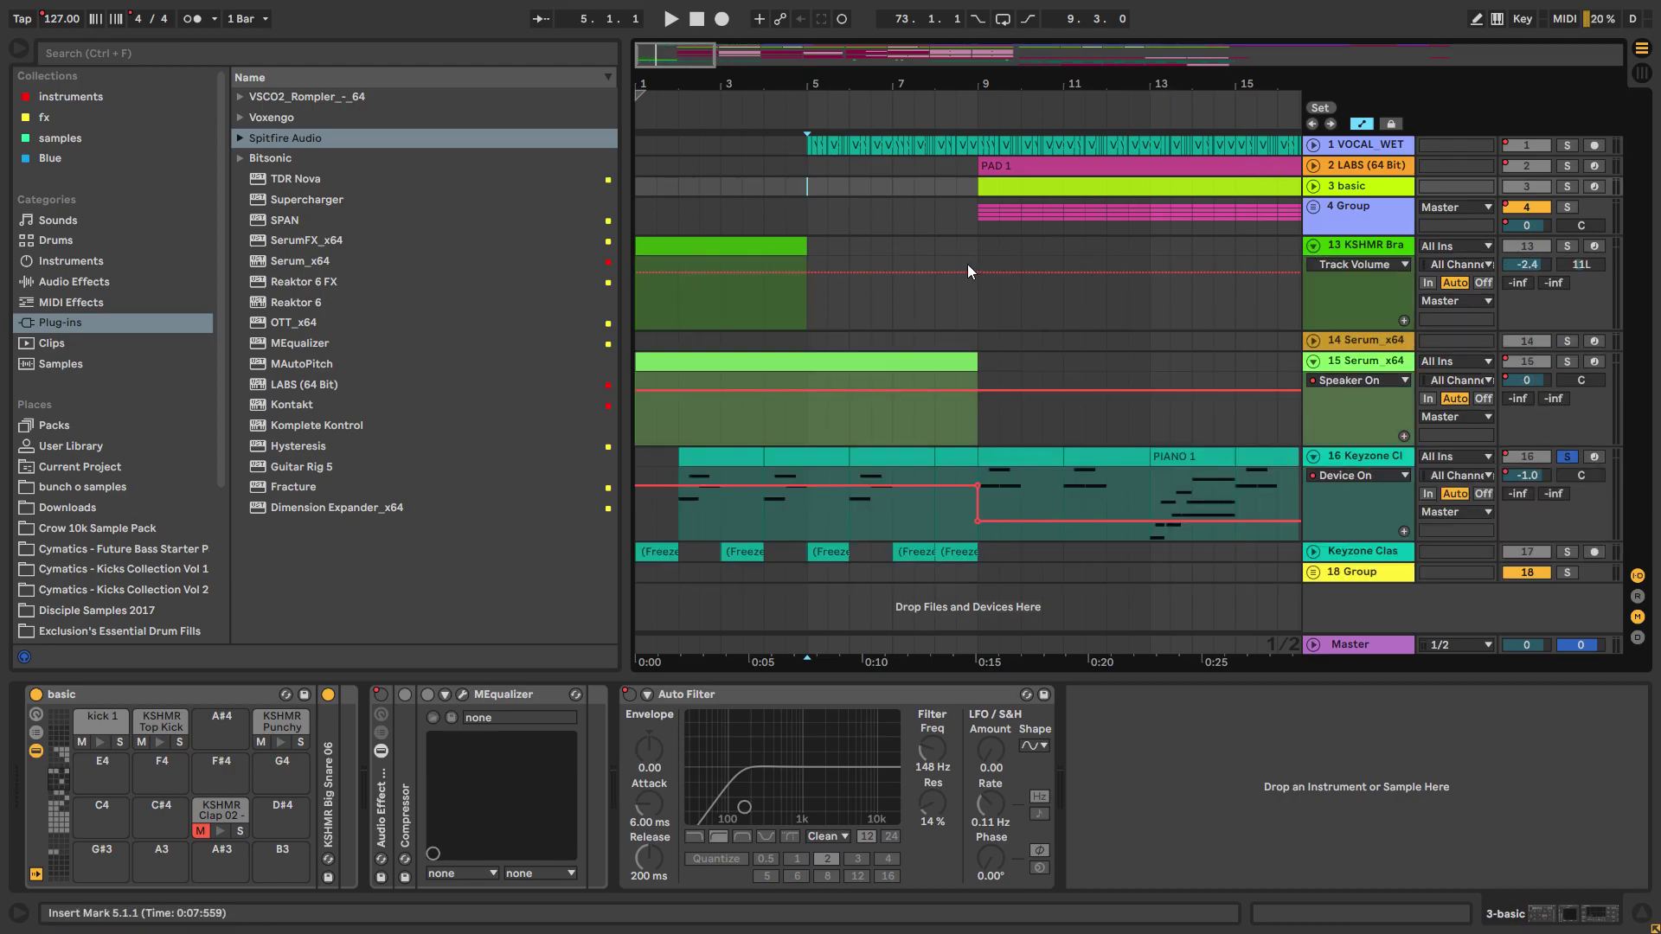
click(765, 250)
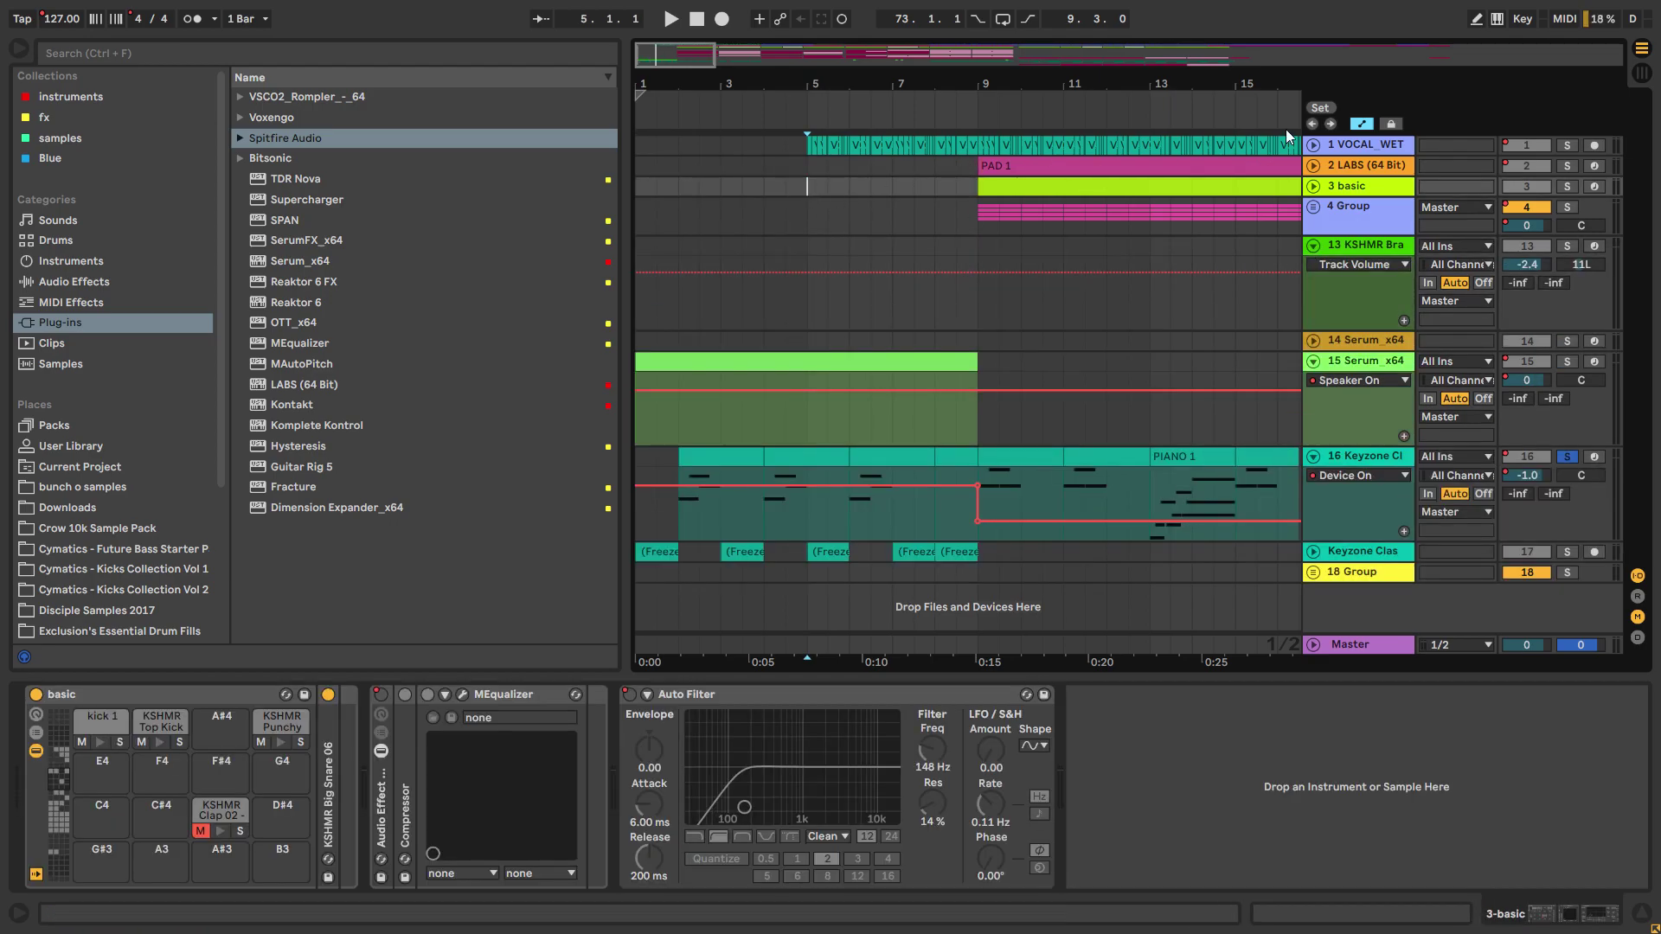
Step: Unfold and solo the 1 VOCAL_WET track and play it from bar 5
click(1313, 145)
scroll(991, 213, up, 2)
scroll(991, 218, down, 2)
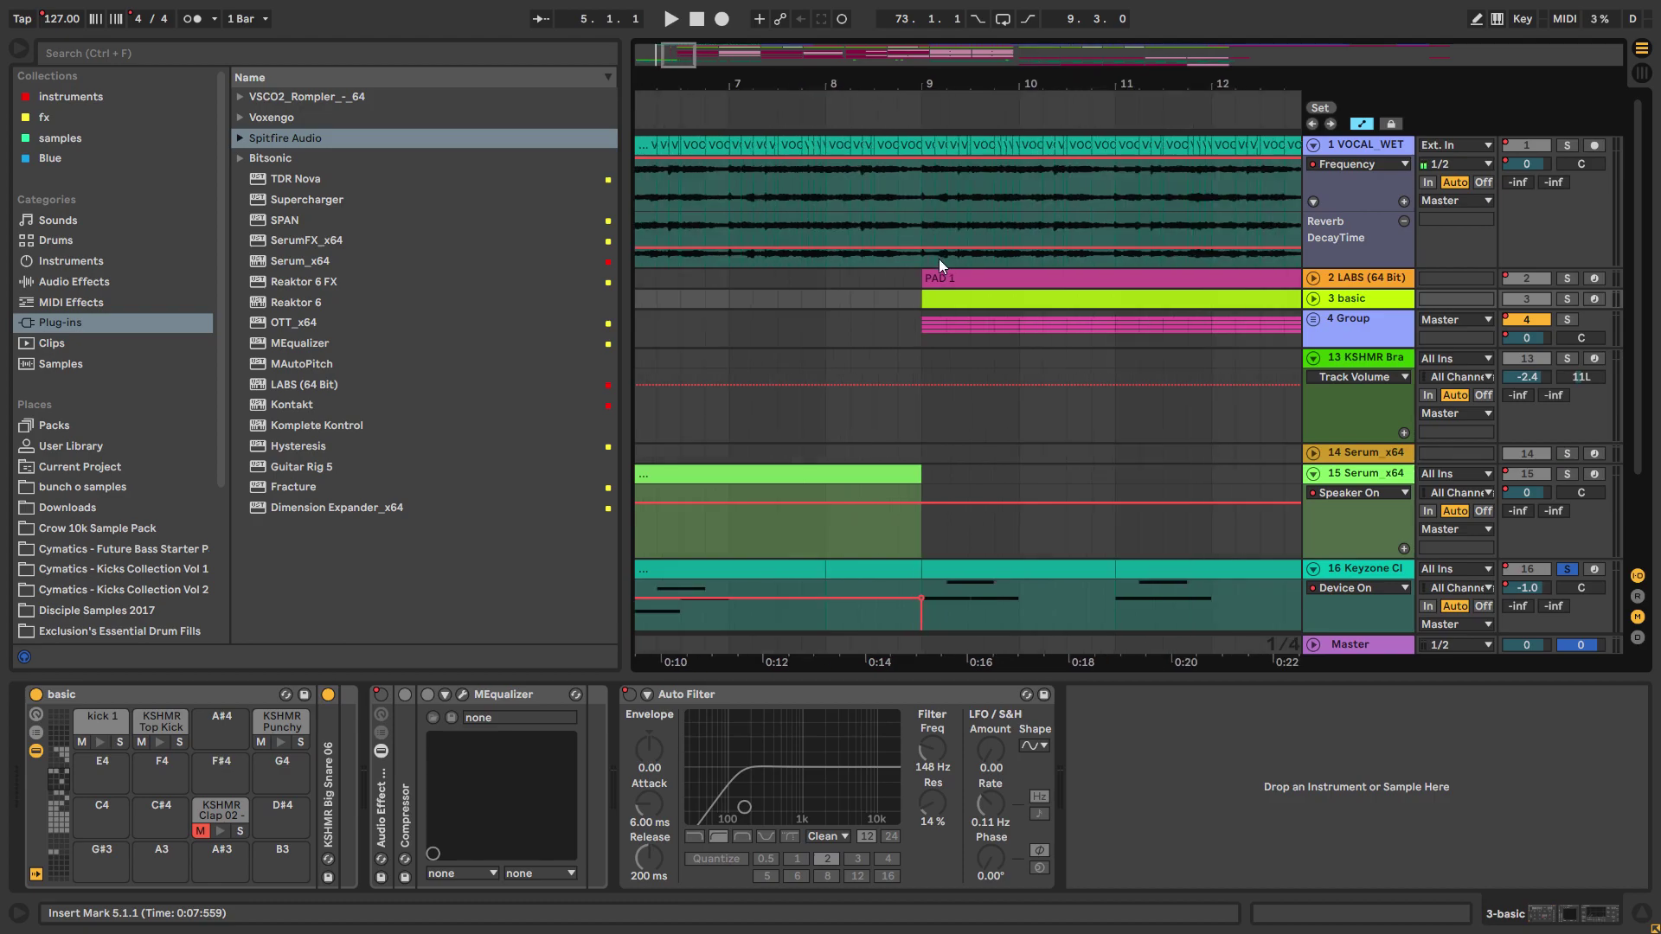
click(1566, 145)
key(space)
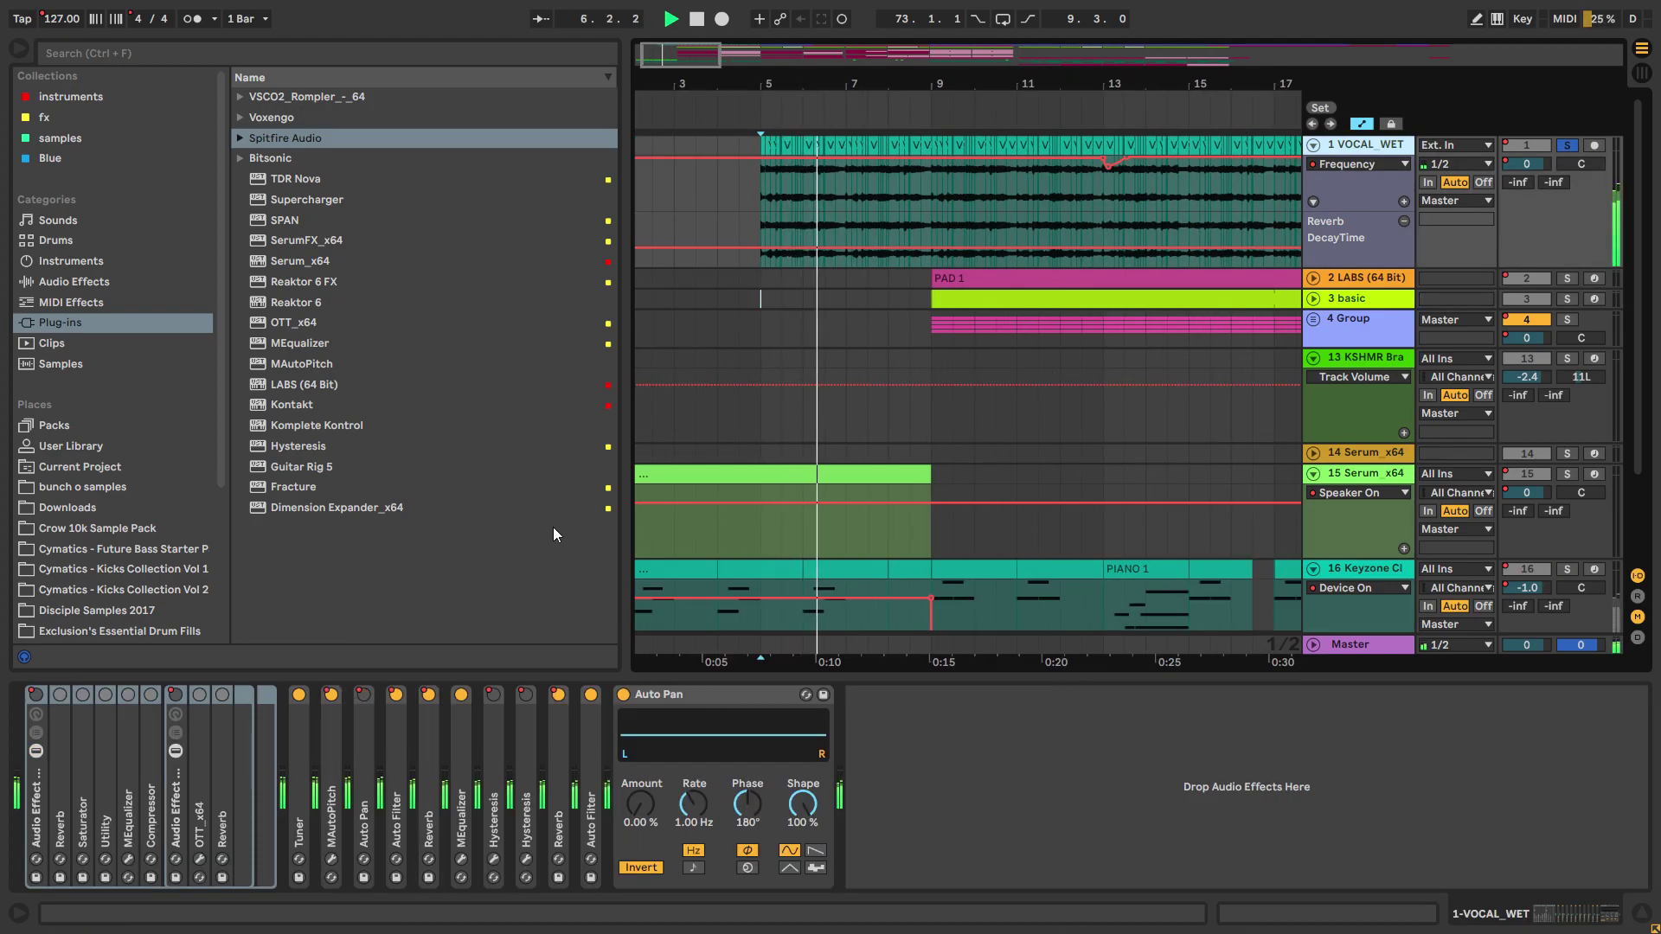
Step: Follow the soloed vocal's playback toward bar 9 and stop it
drag(977, 223, 857, 209)
scroll(857, 208, up, 4)
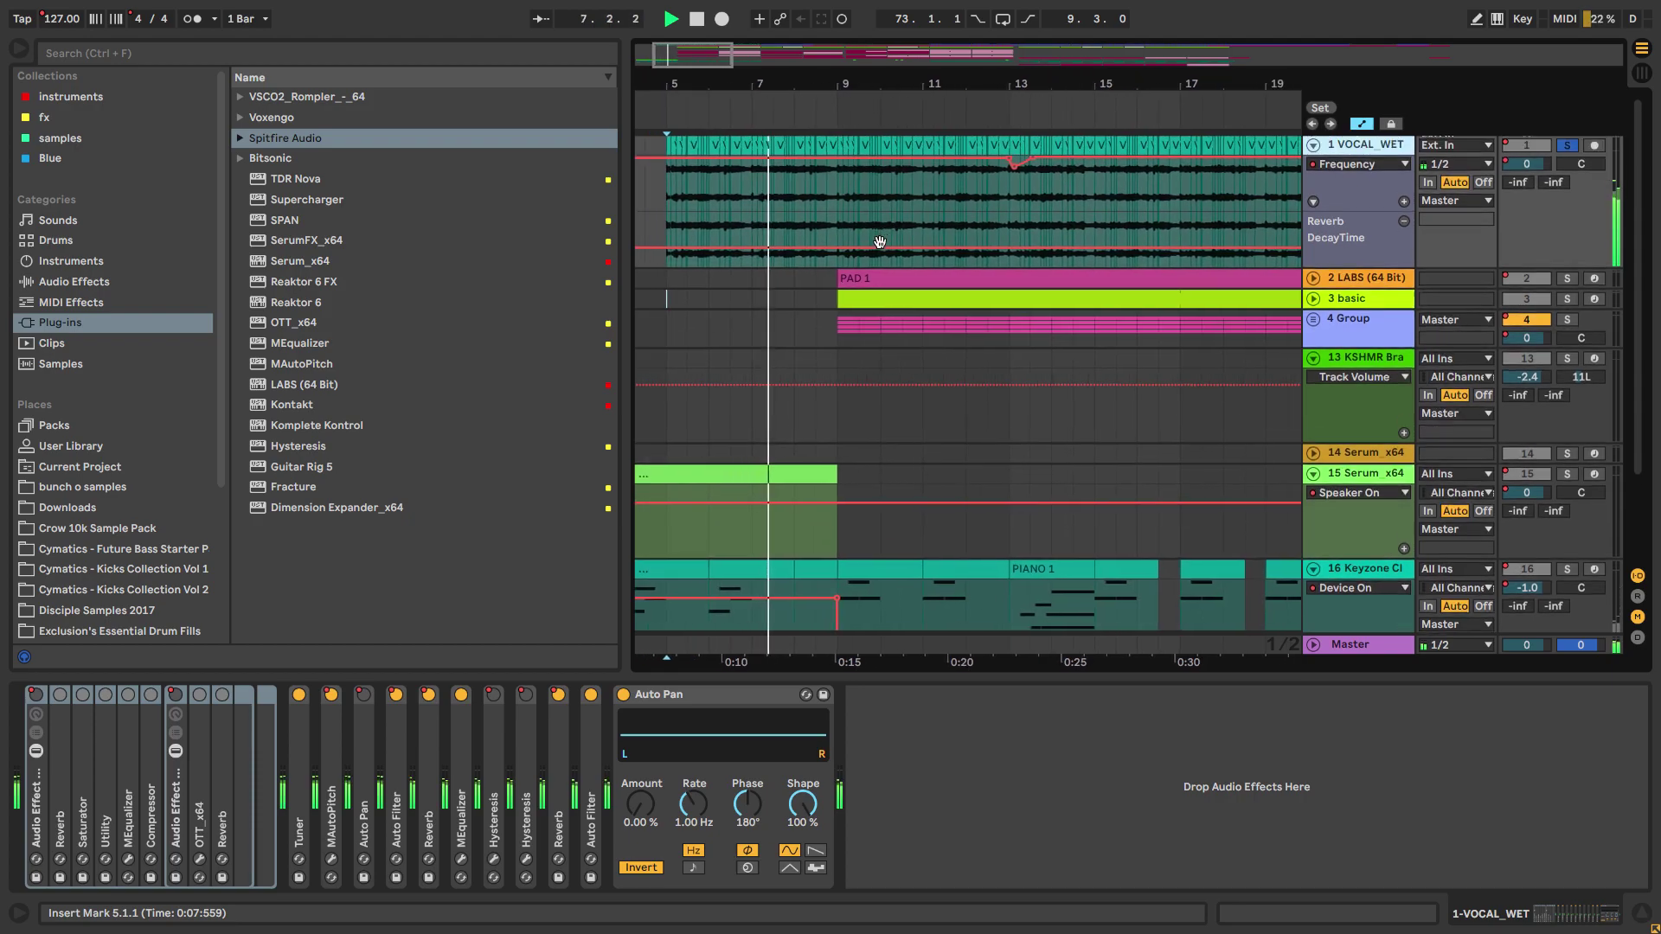
scroll(827, 190, up, 2)
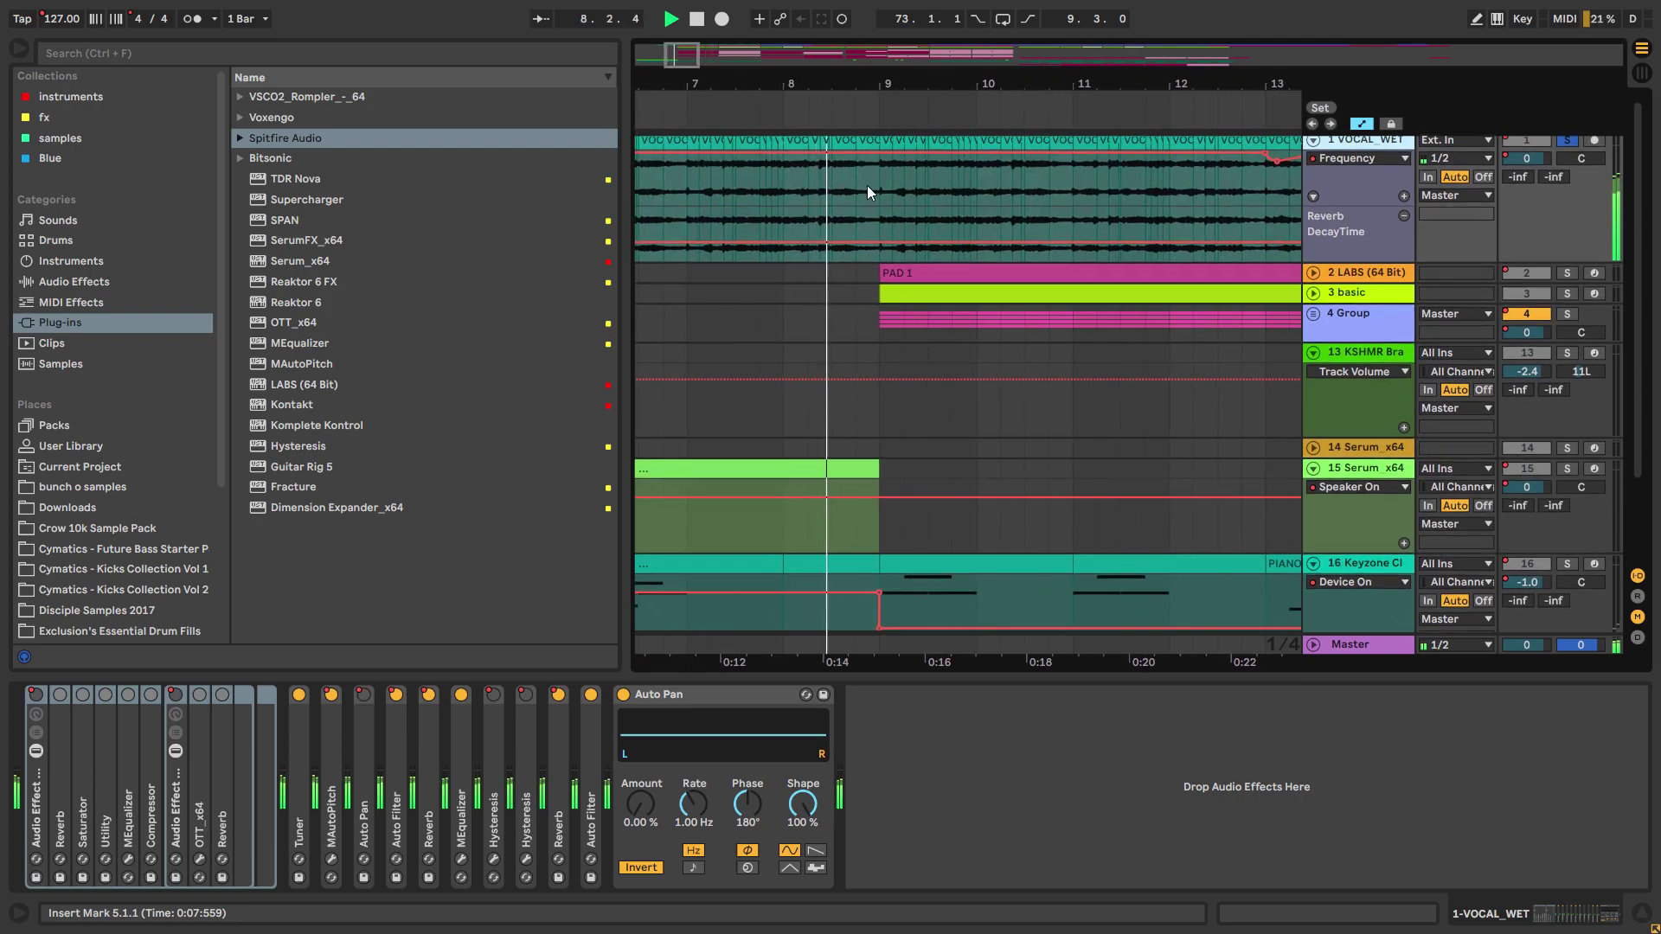
key(space)
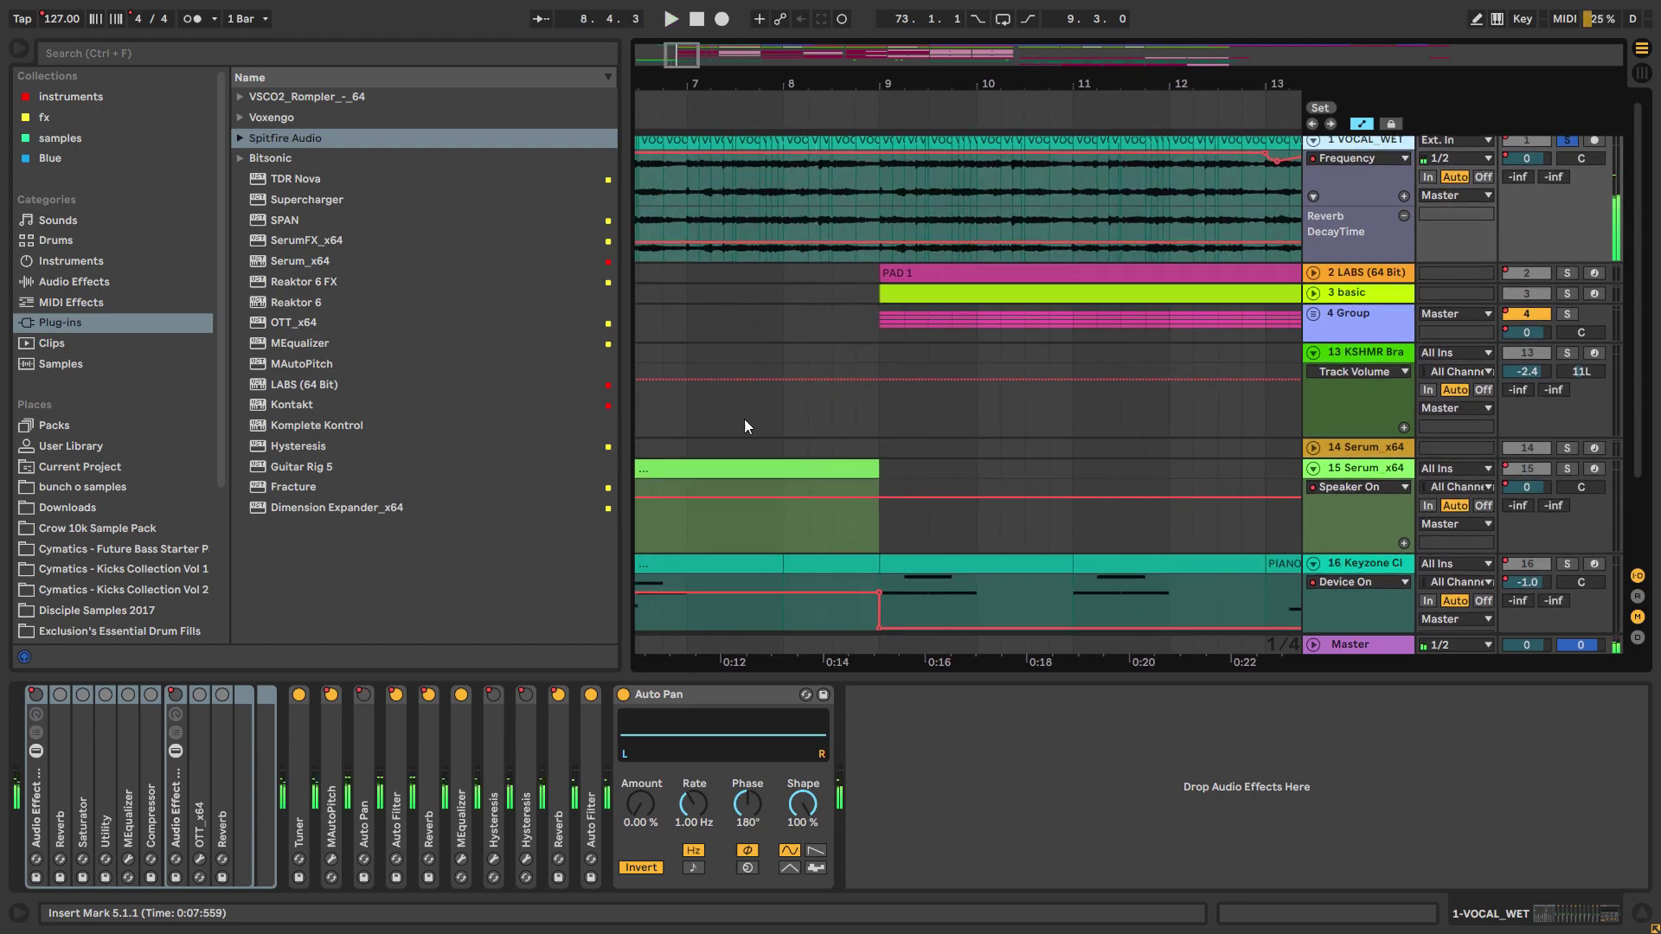
Step: Unfold both Auto Filters in the vocal's effect chain and show the first one's filter frequency automation
double_click(595, 746)
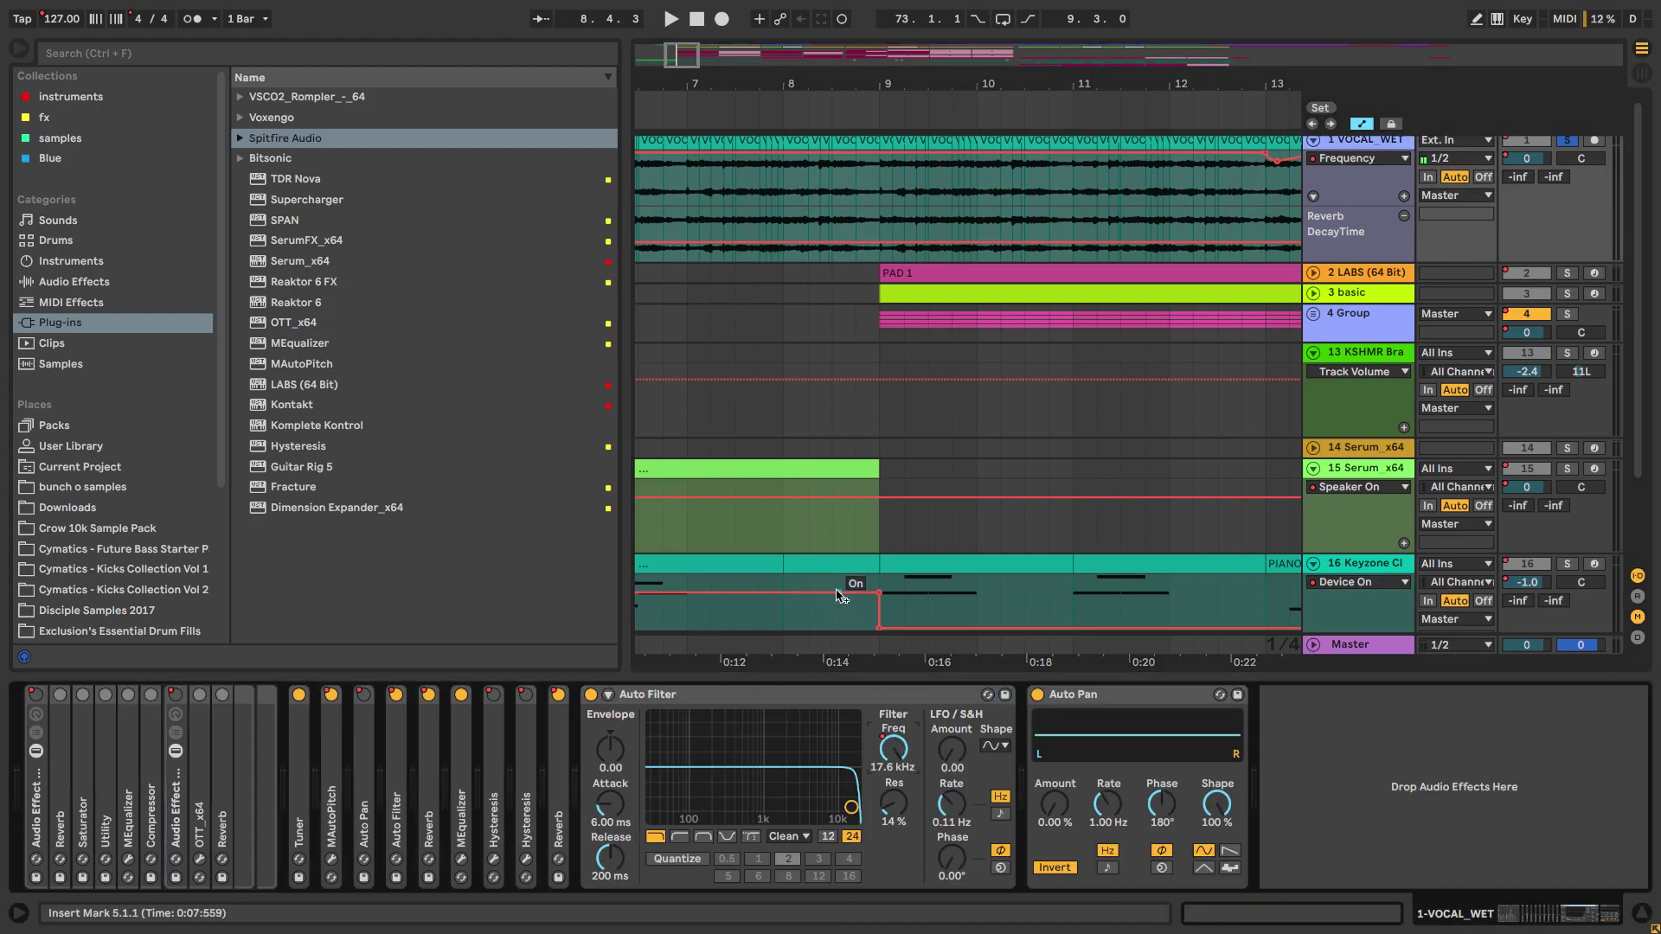
scroll(850, 615, down, 3)
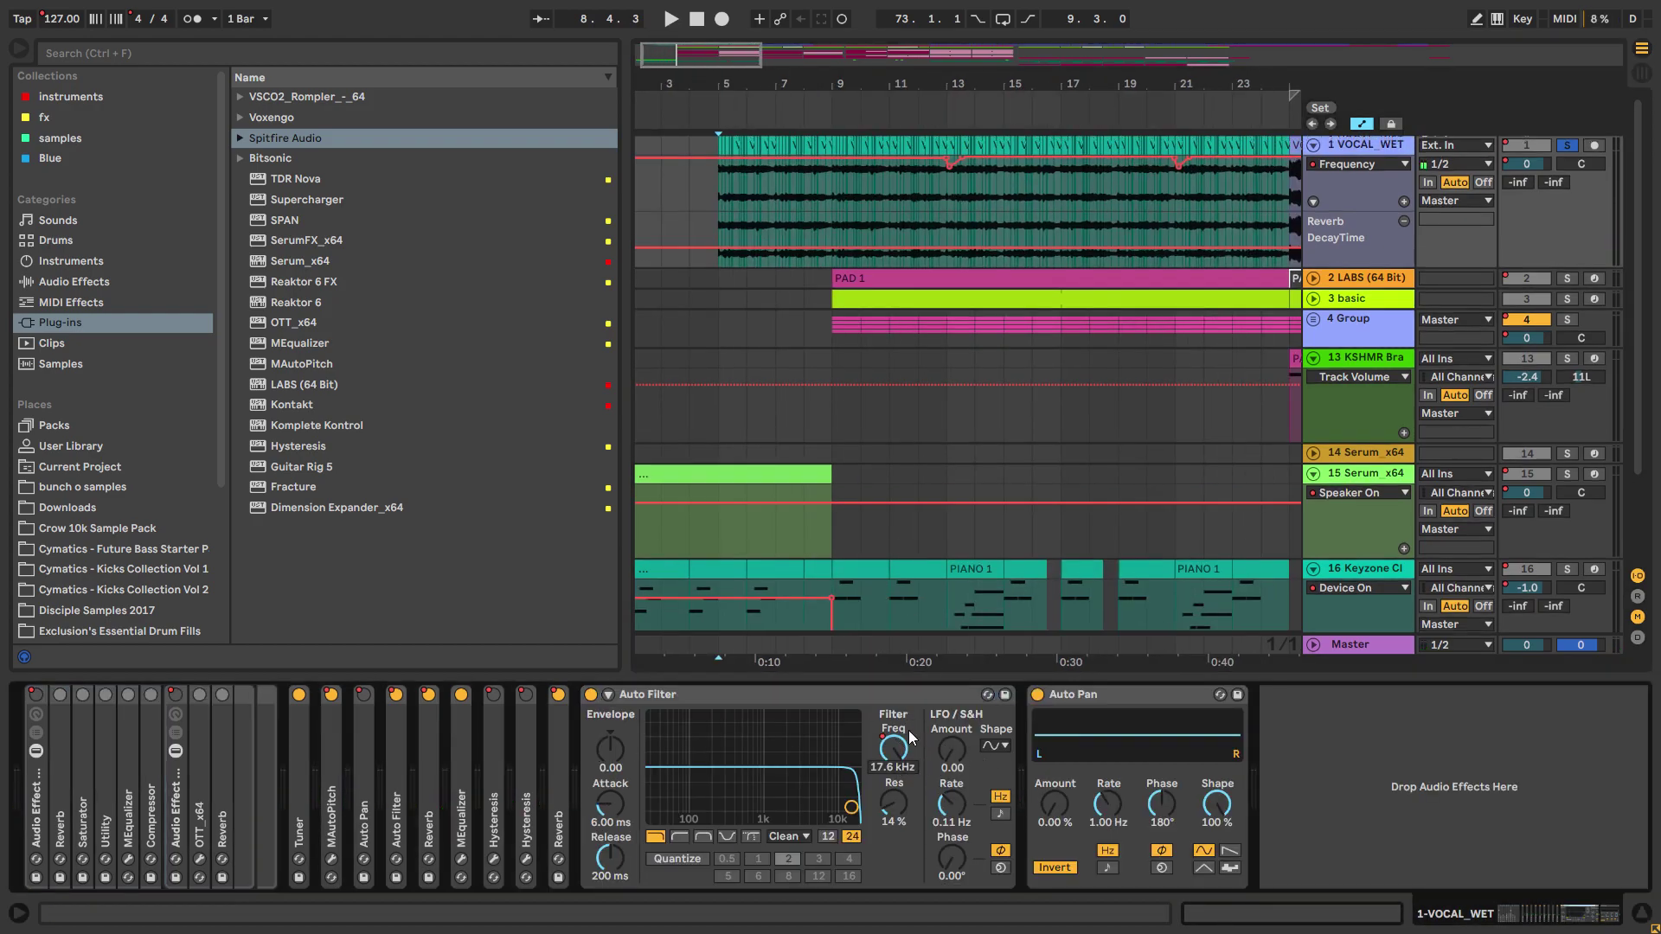
click(1298, 778)
double_click(395, 777)
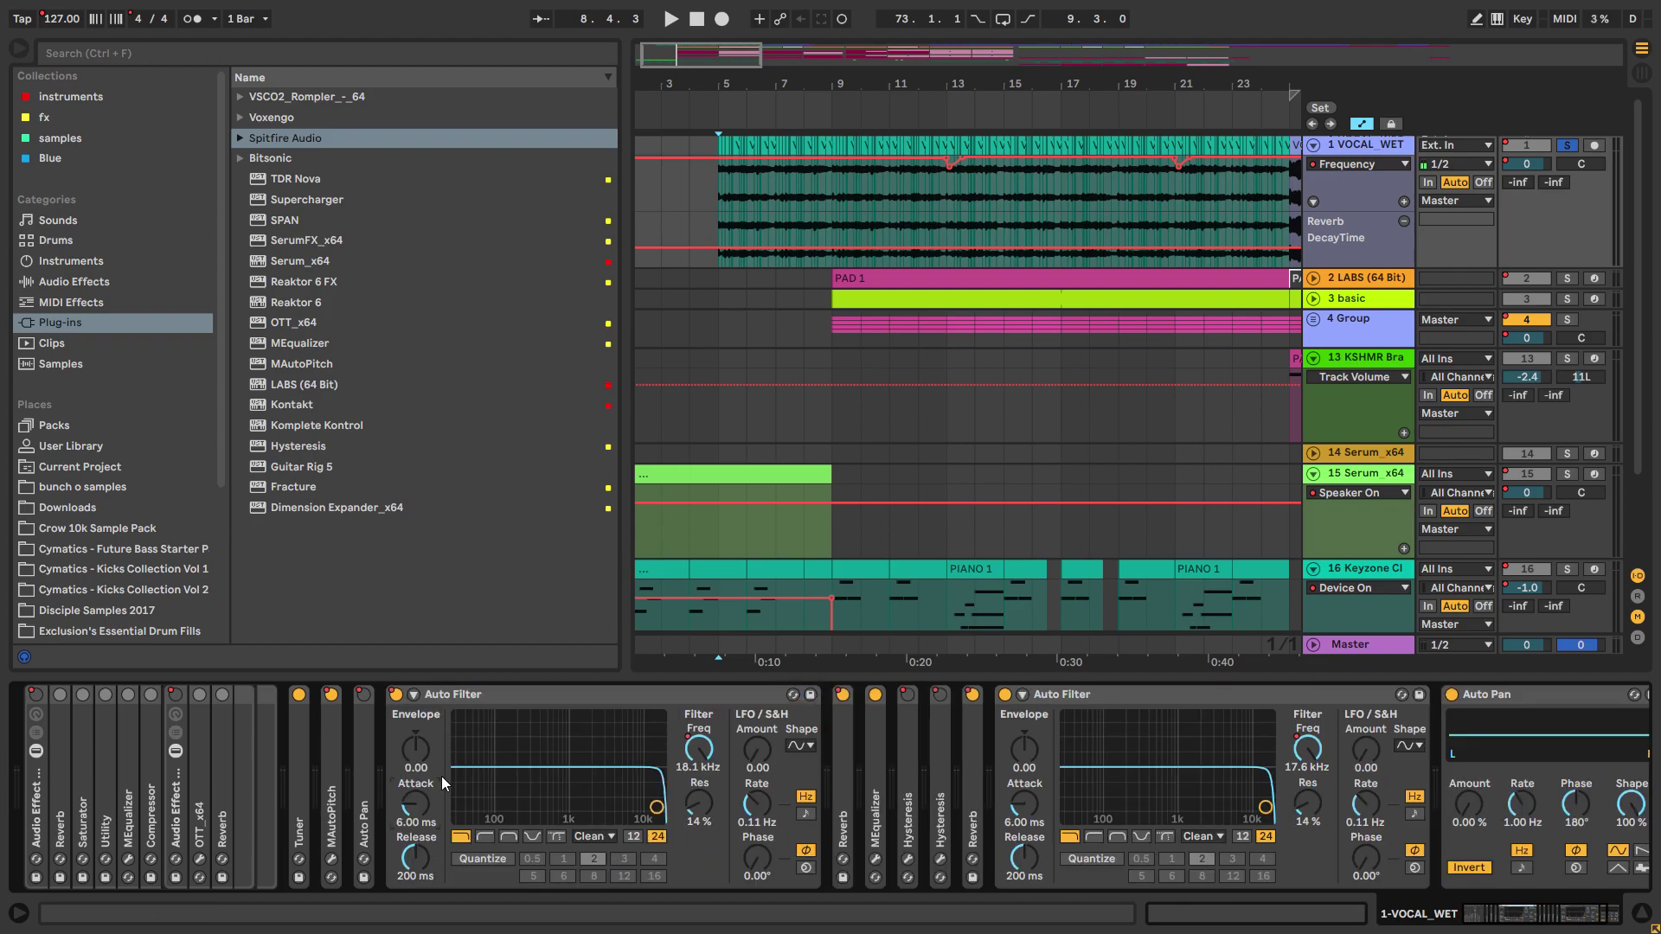
click(705, 751)
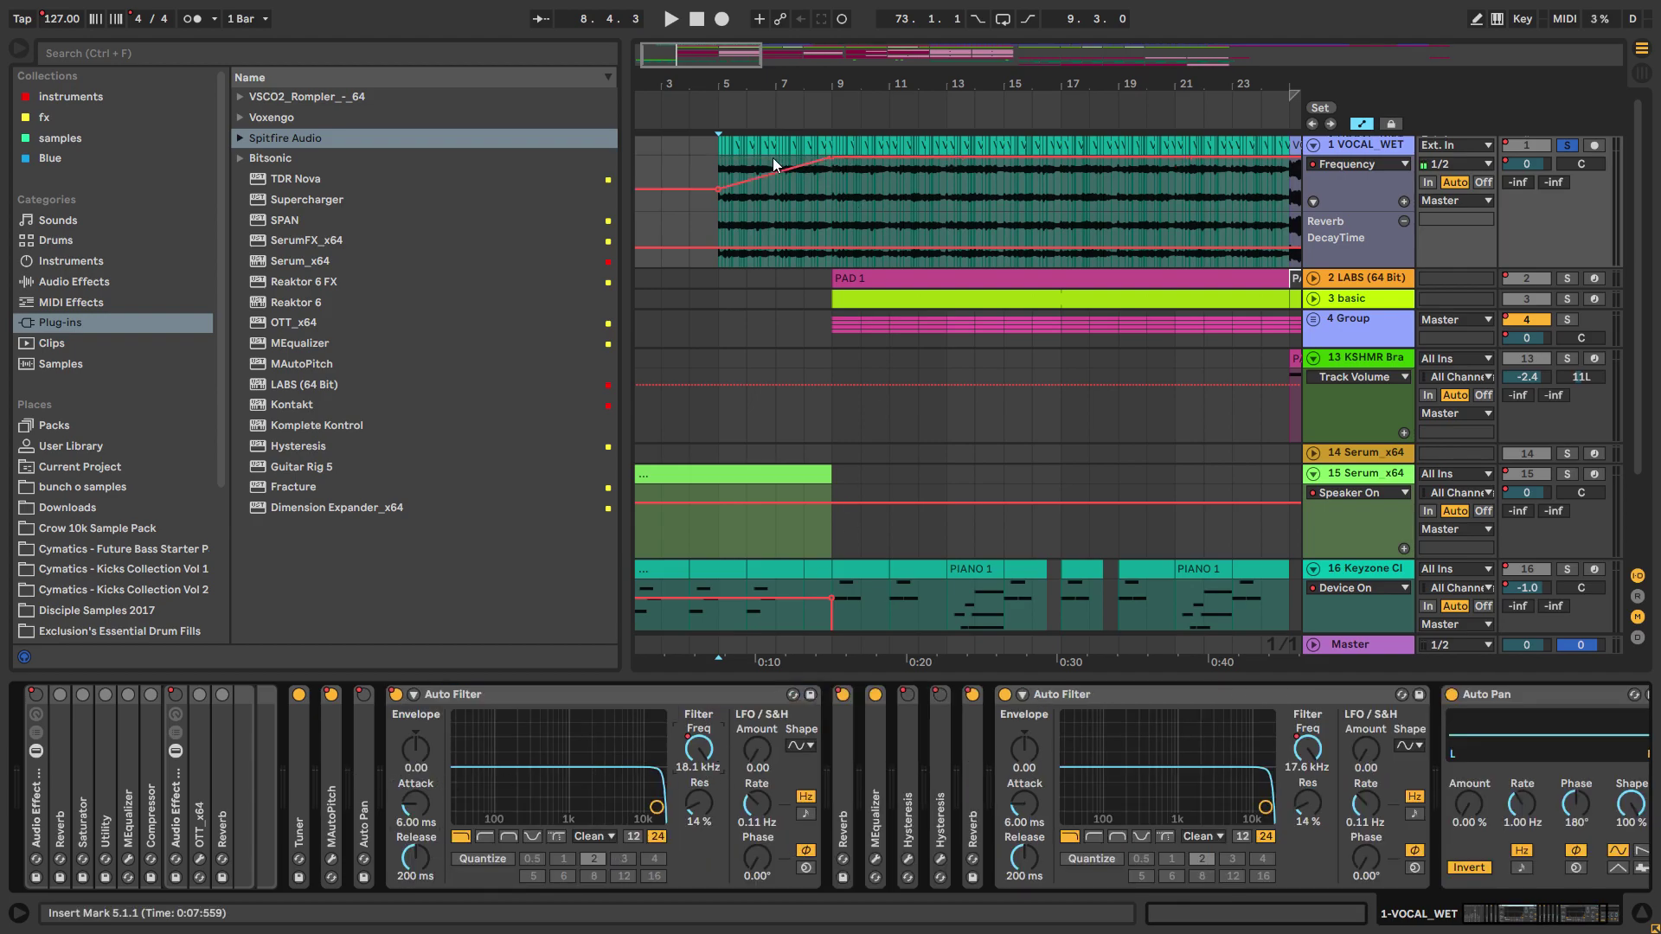
key(plus)
Step: Fold both Auto Filters, reopen only the last one and show its filter frequency automation on the vocal track
double_click(543, 694)
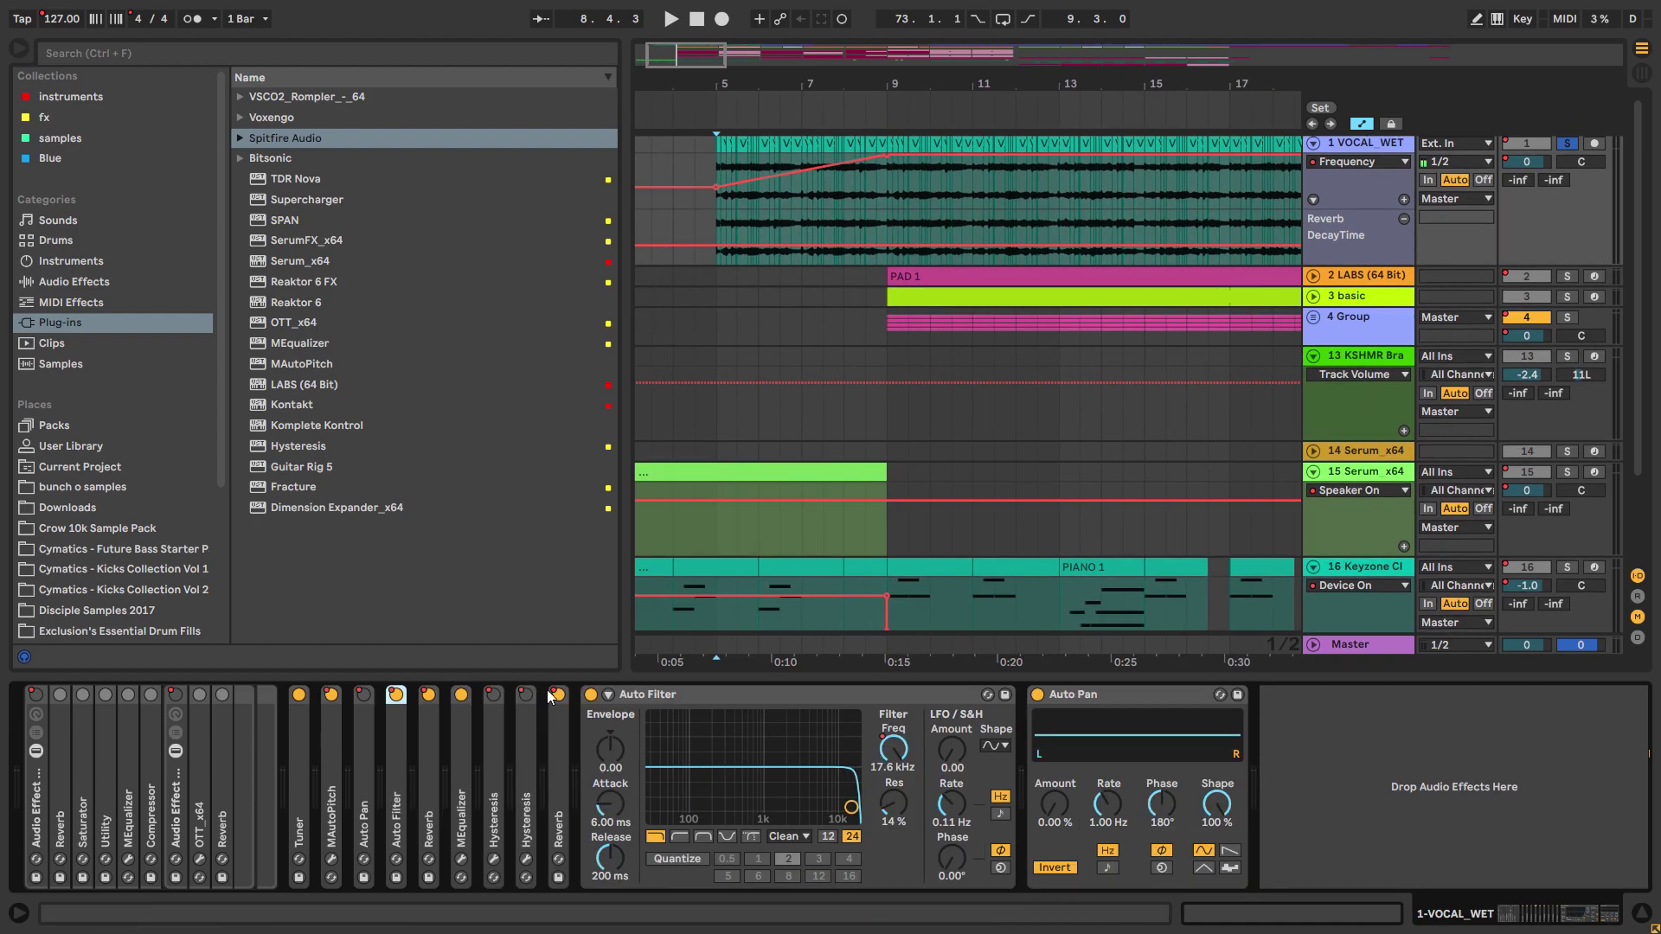
double_click(640, 694)
key(minus)
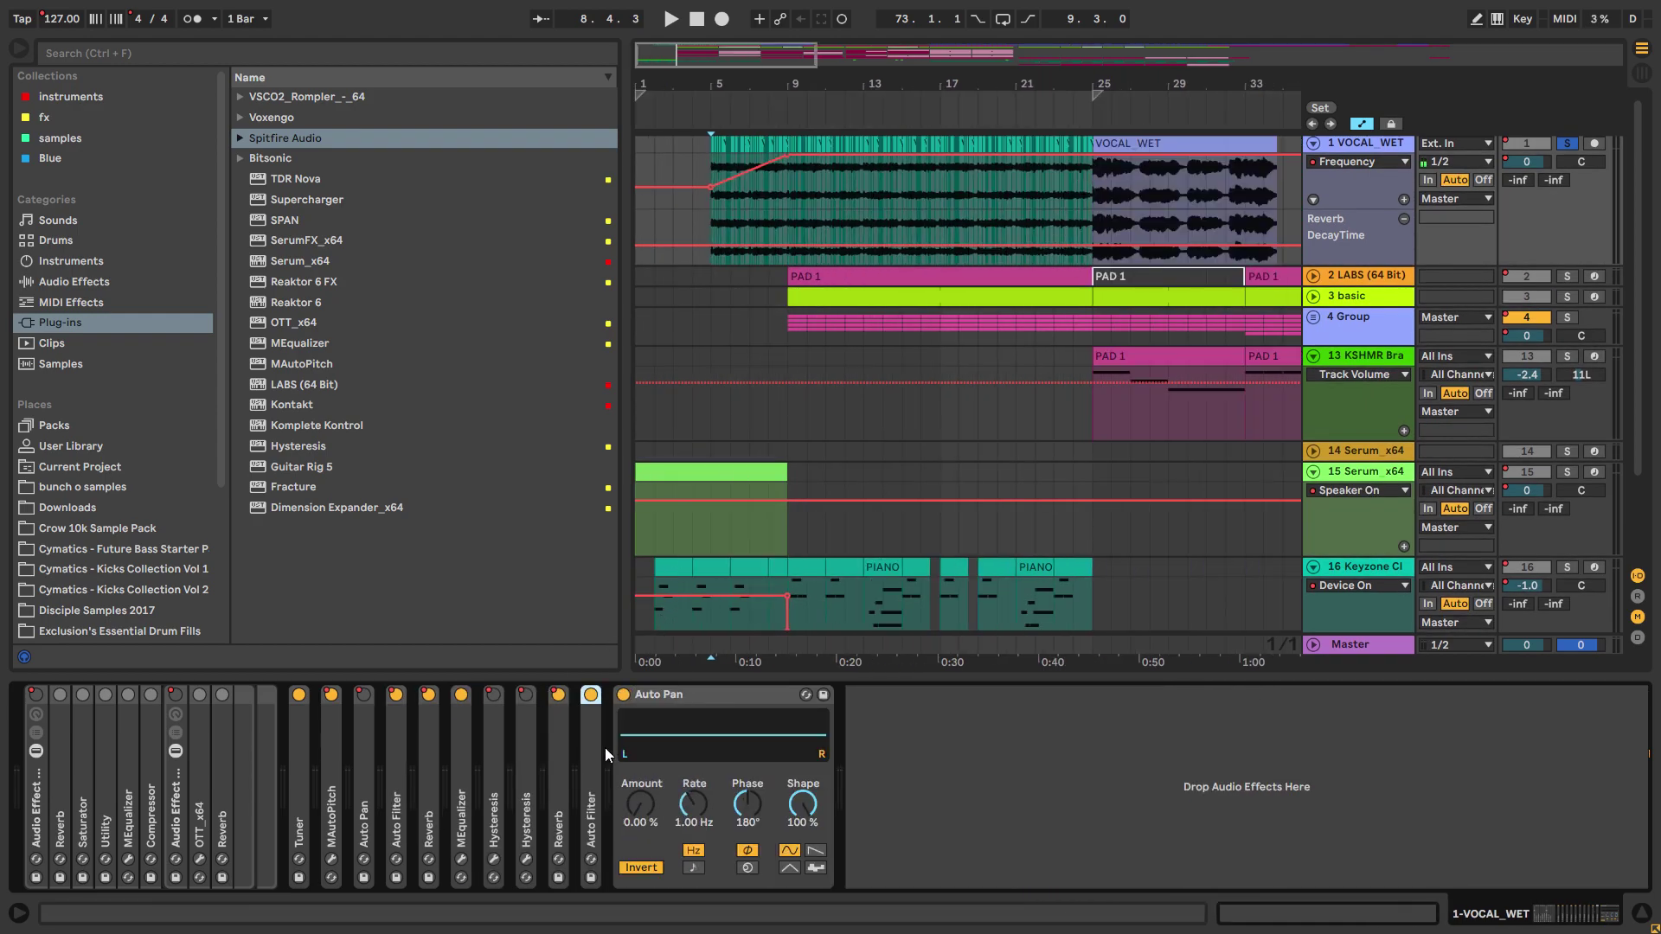
double_click(584, 764)
click(881, 722)
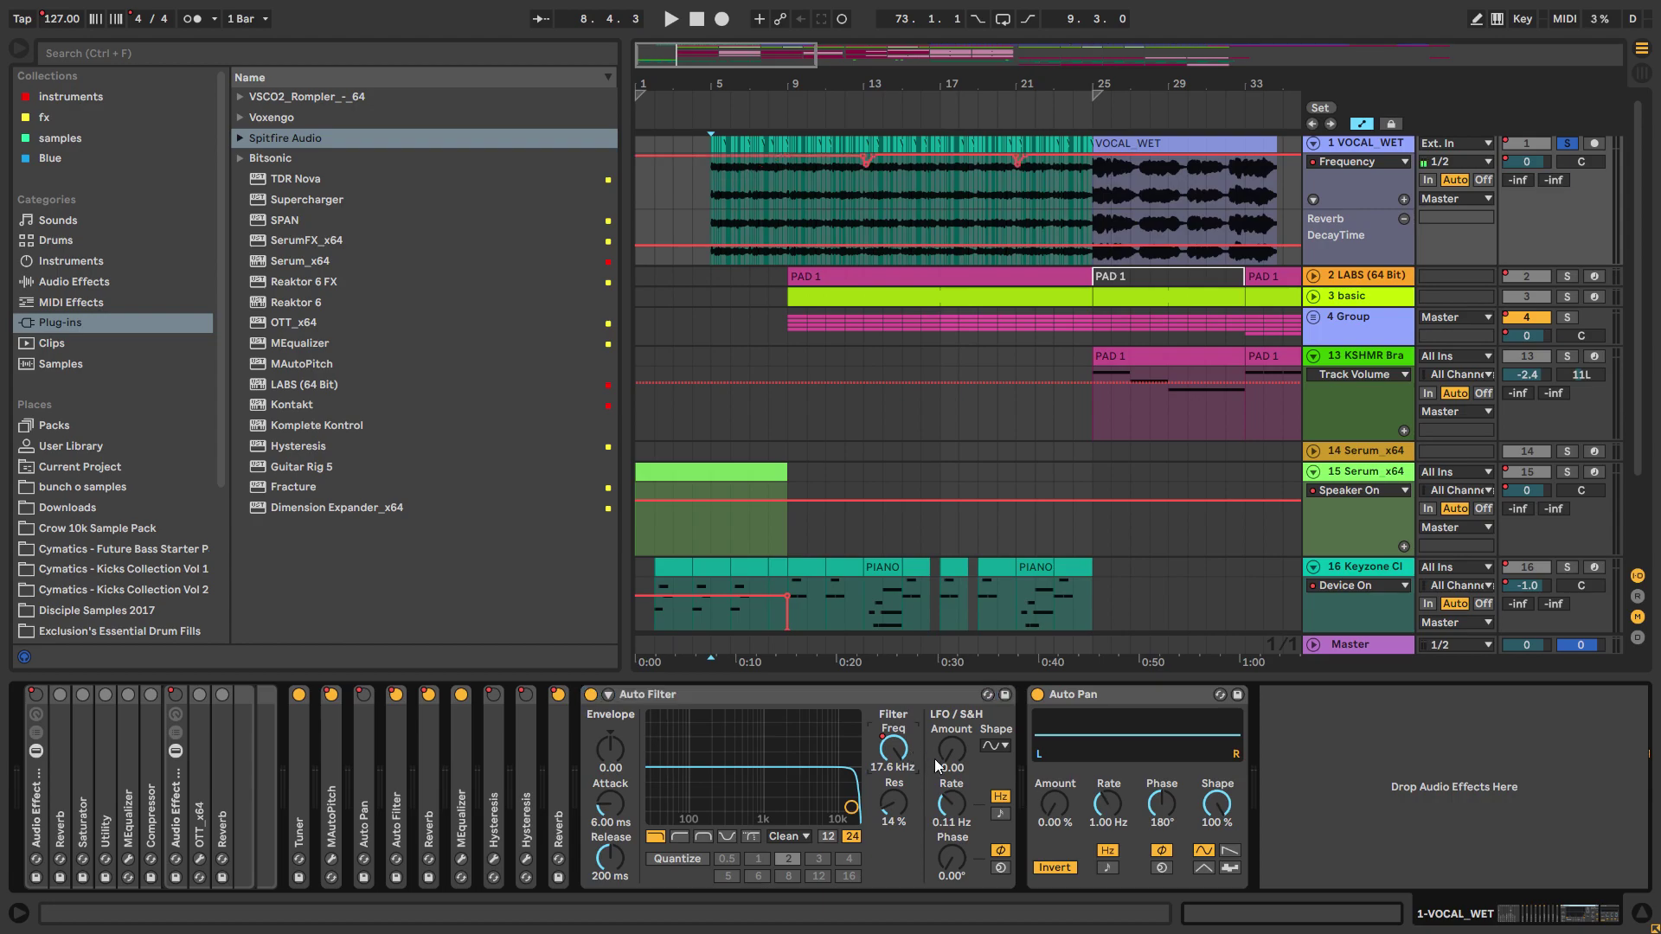
click(1298, 770)
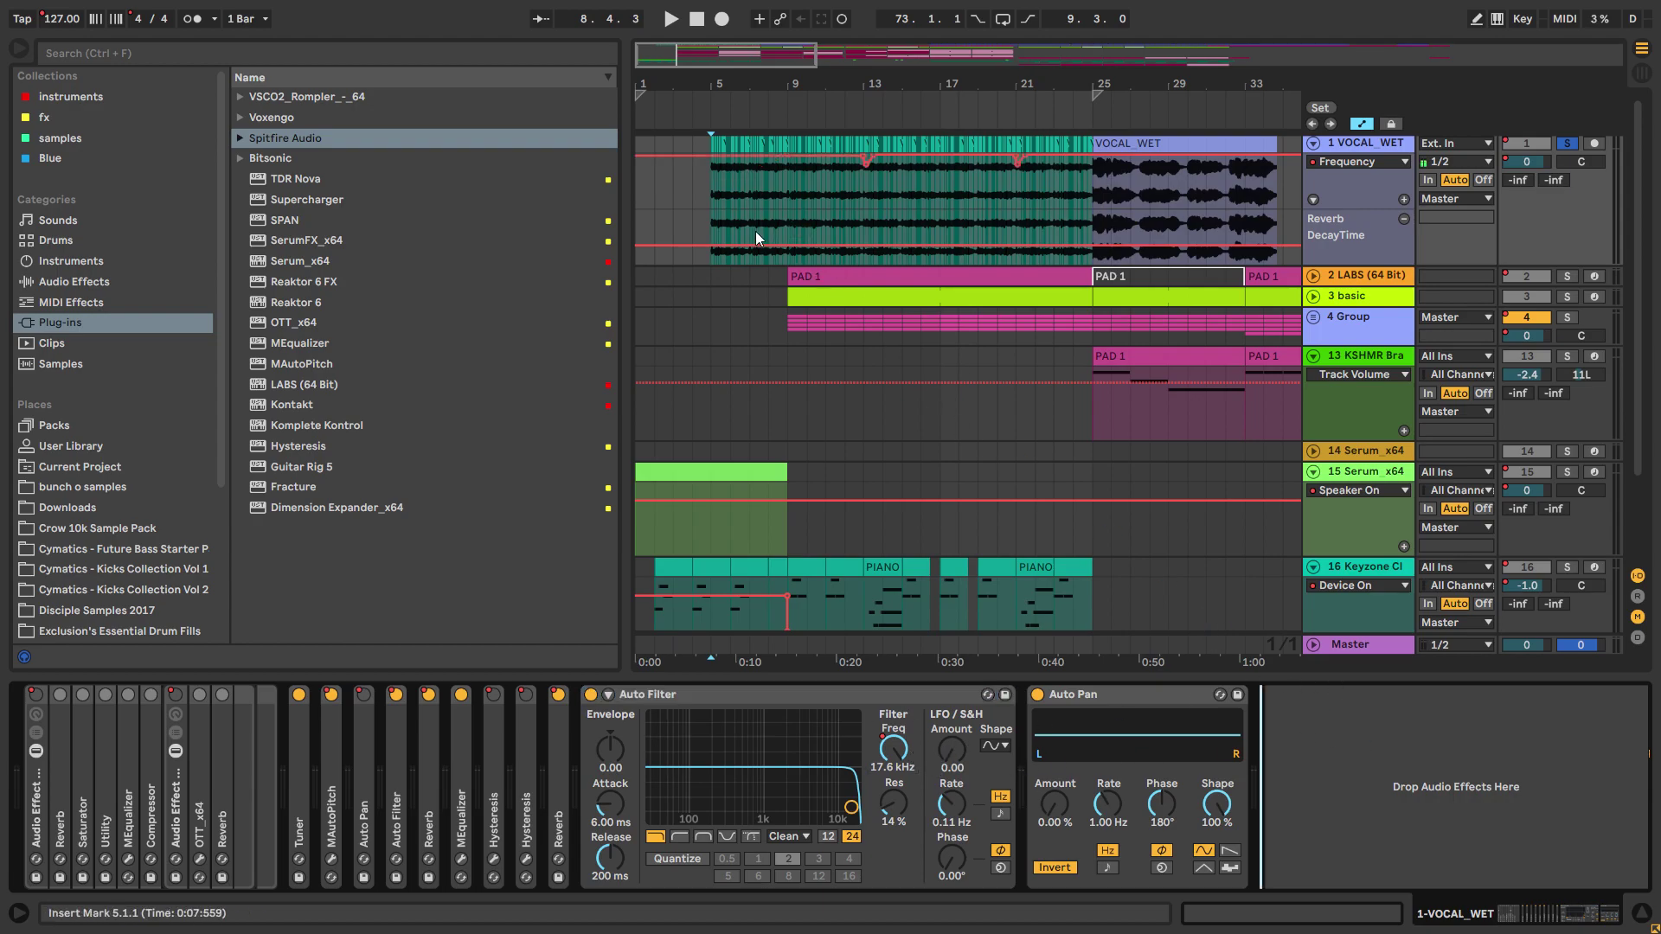
Step: Play the vocal from bar 5, save the Set and stop playback with the insert marker at bar 9
key(space)
scroll(822, 245, up, 3)
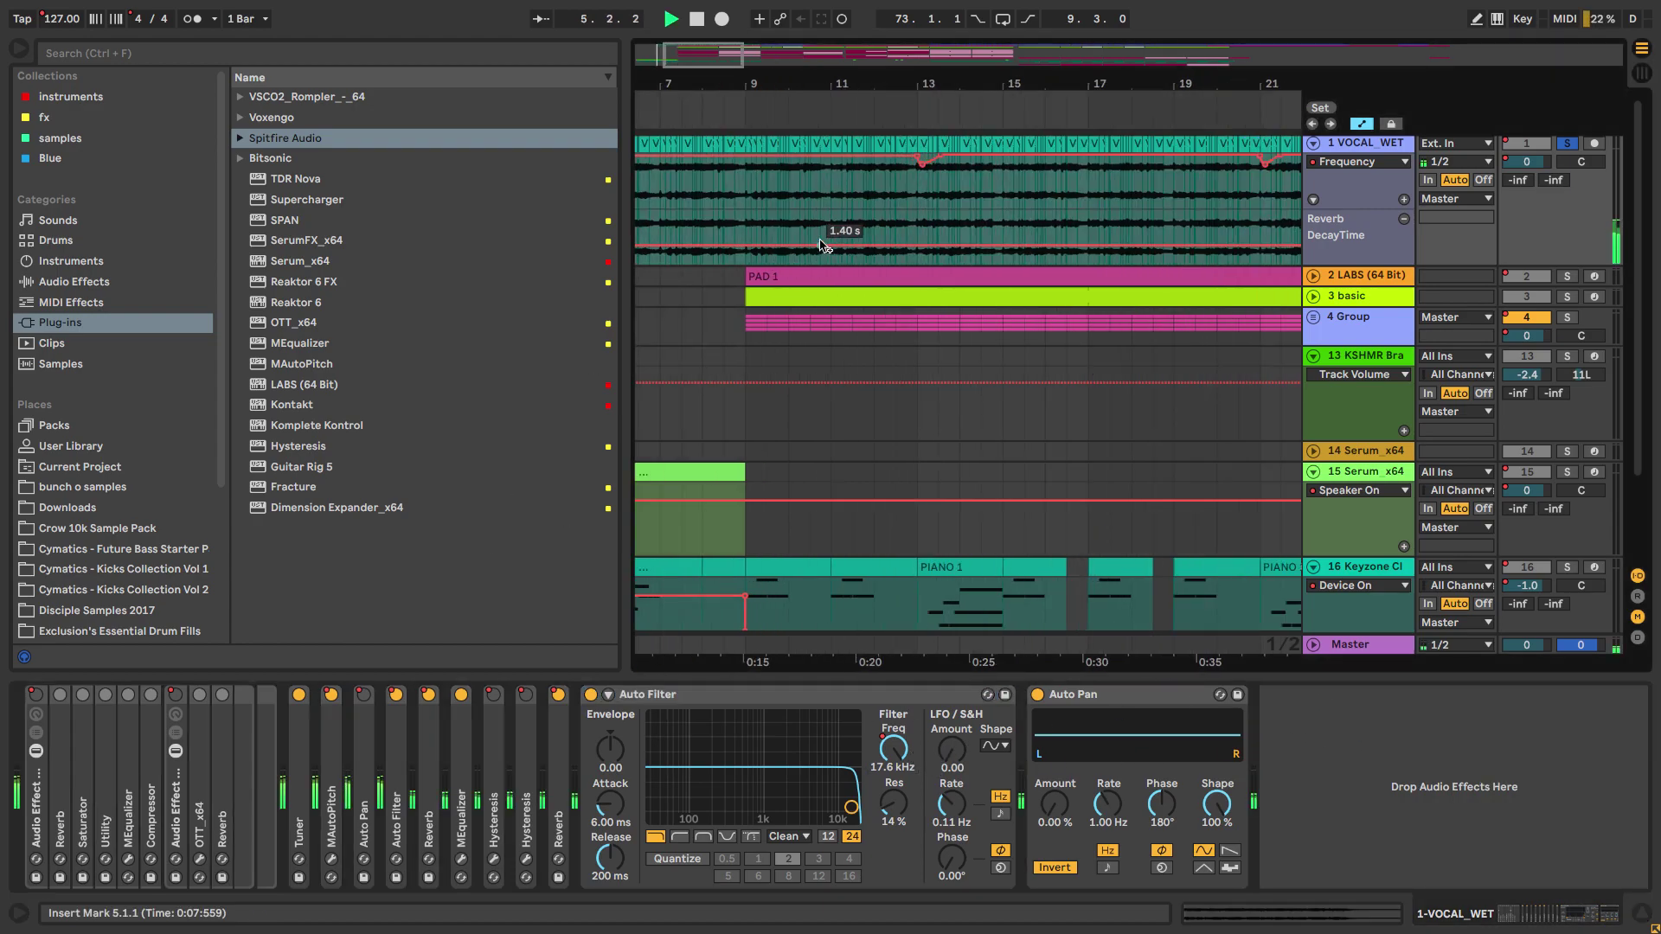
key(ctrl+s)
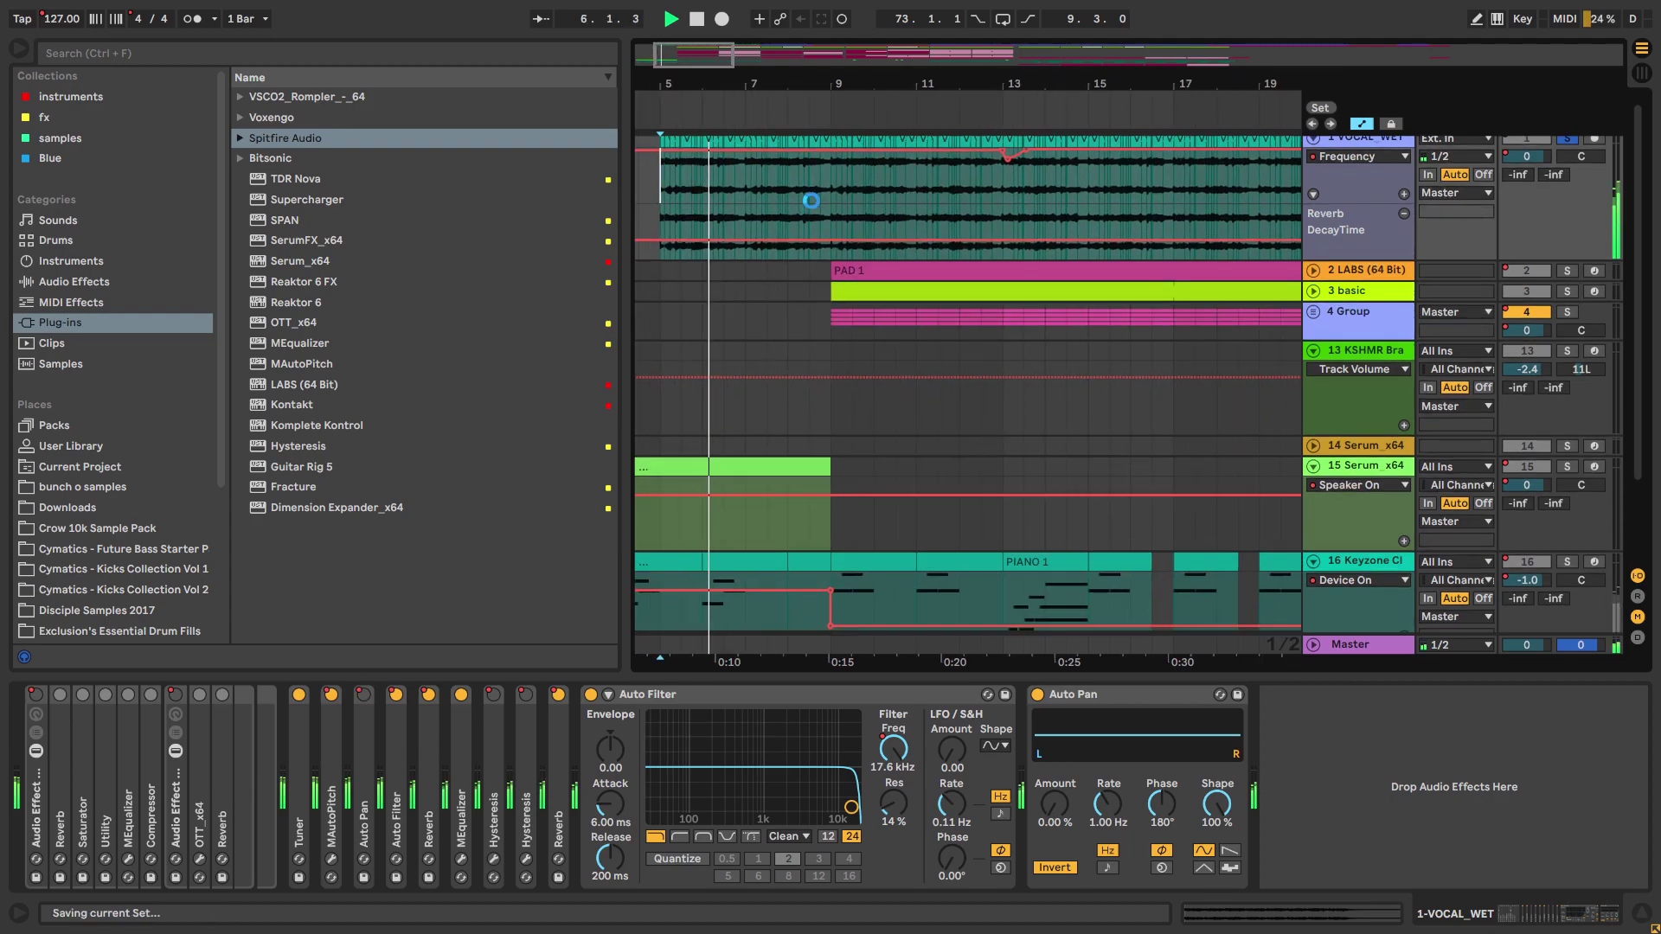
click(831, 199)
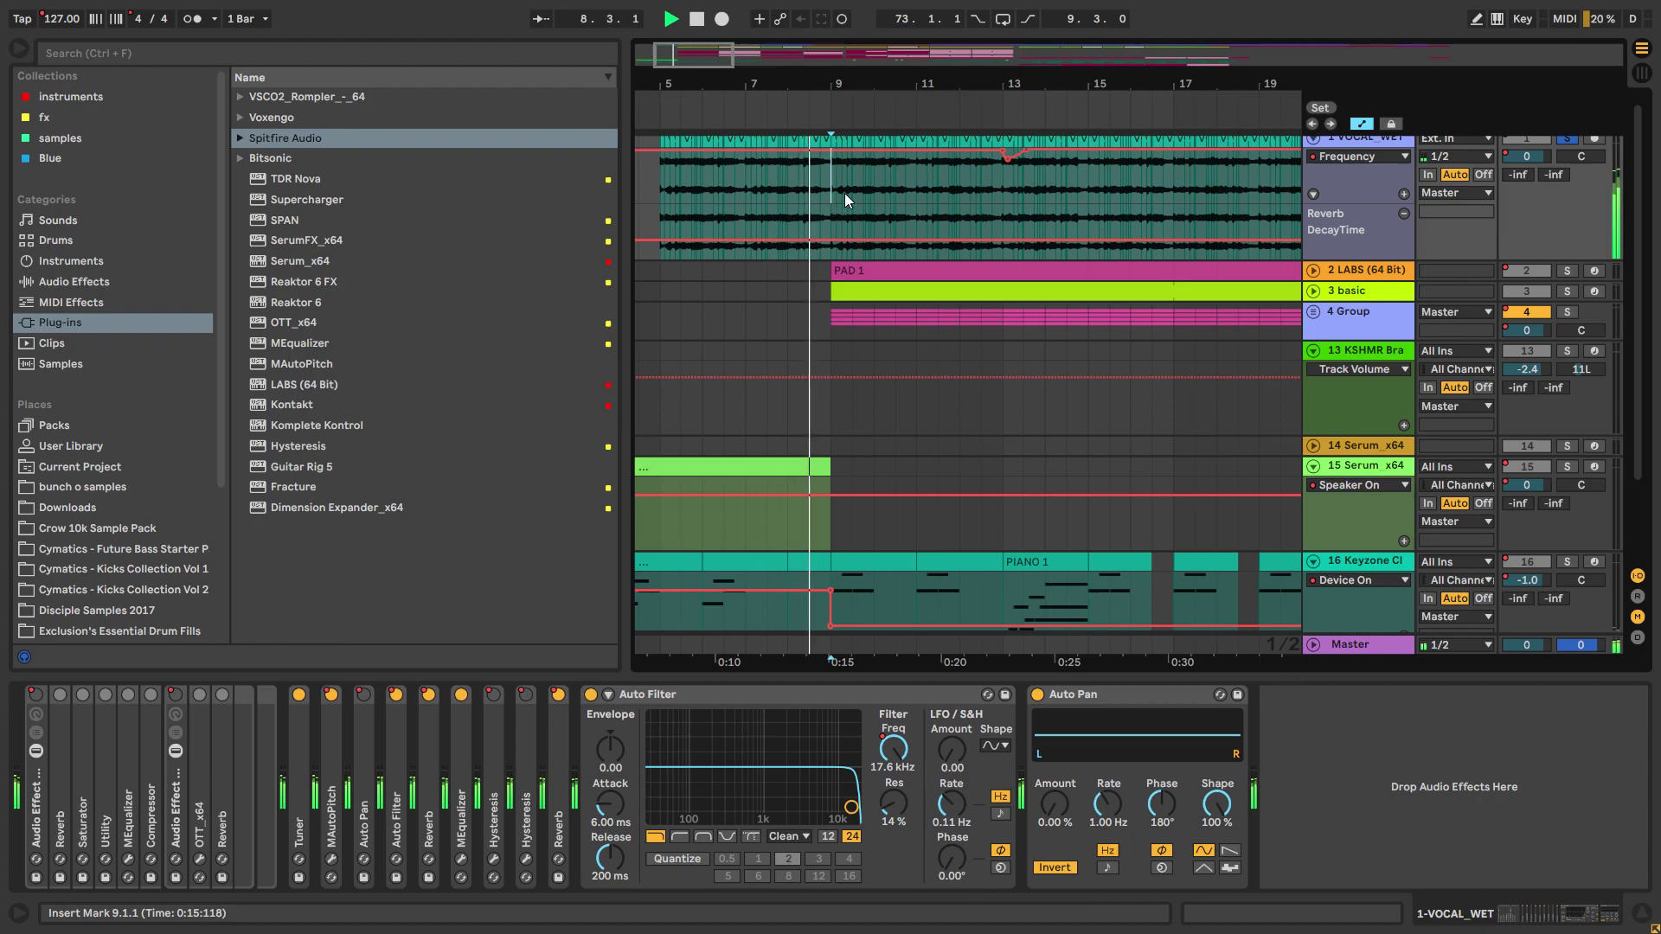
key(space)
Step: Select the VOCAL_WET clip starting at bar 25 and play it
scroll(726, 193, up, 3)
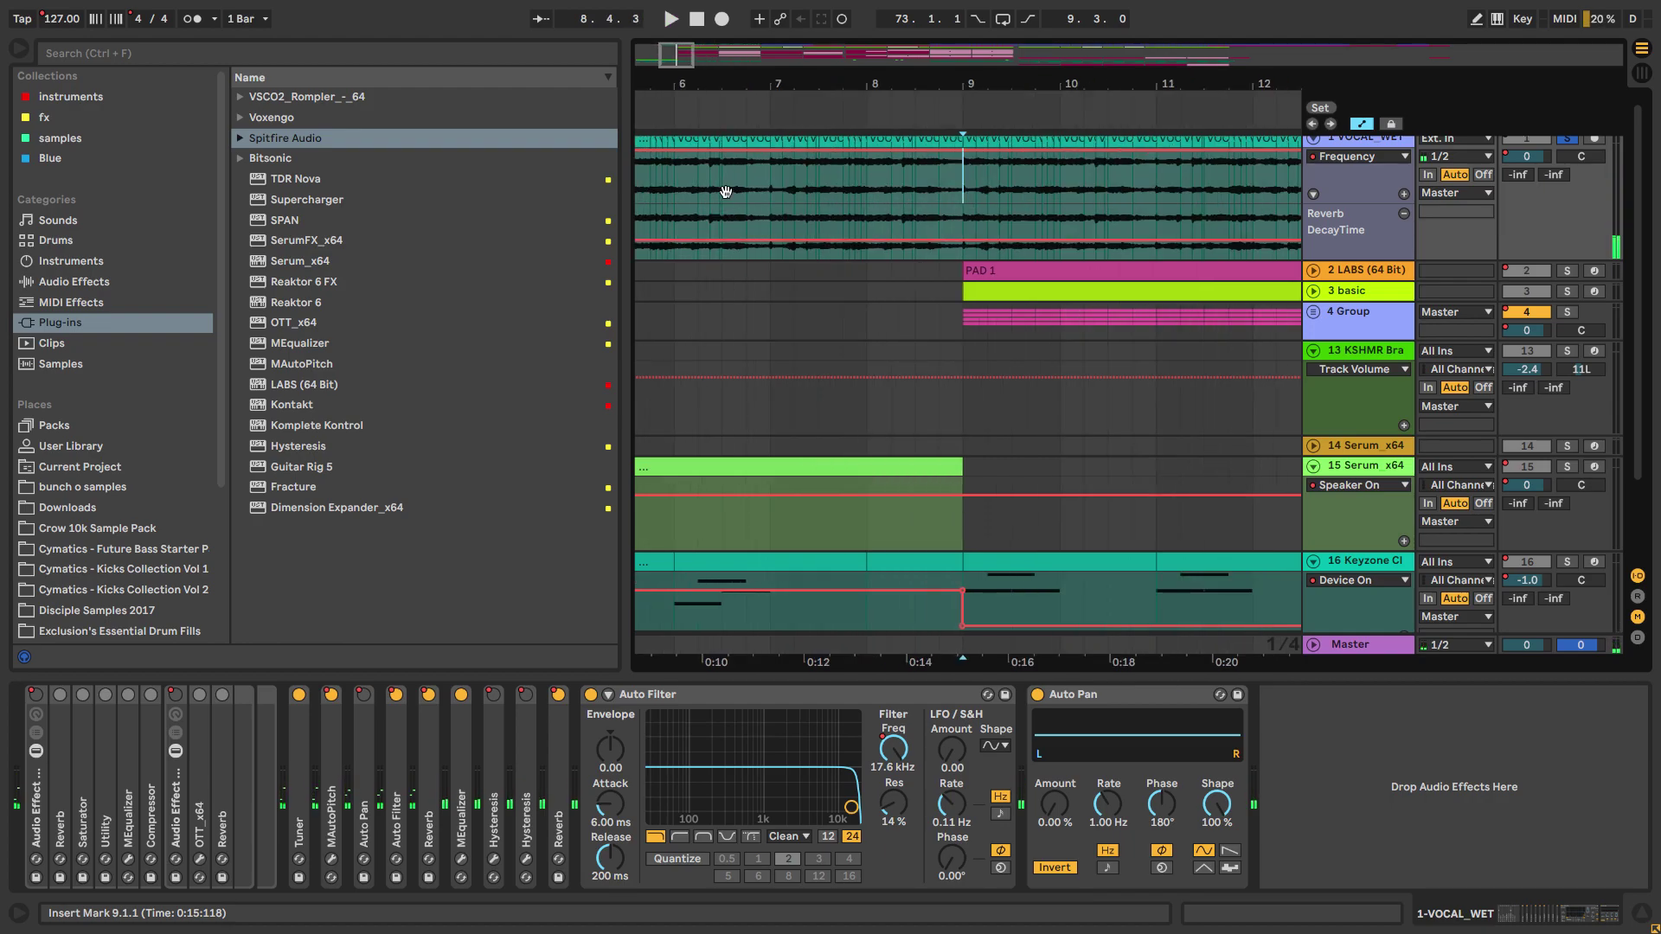
drag(729, 194, 769, 202)
scroll(769, 203, down, 5)
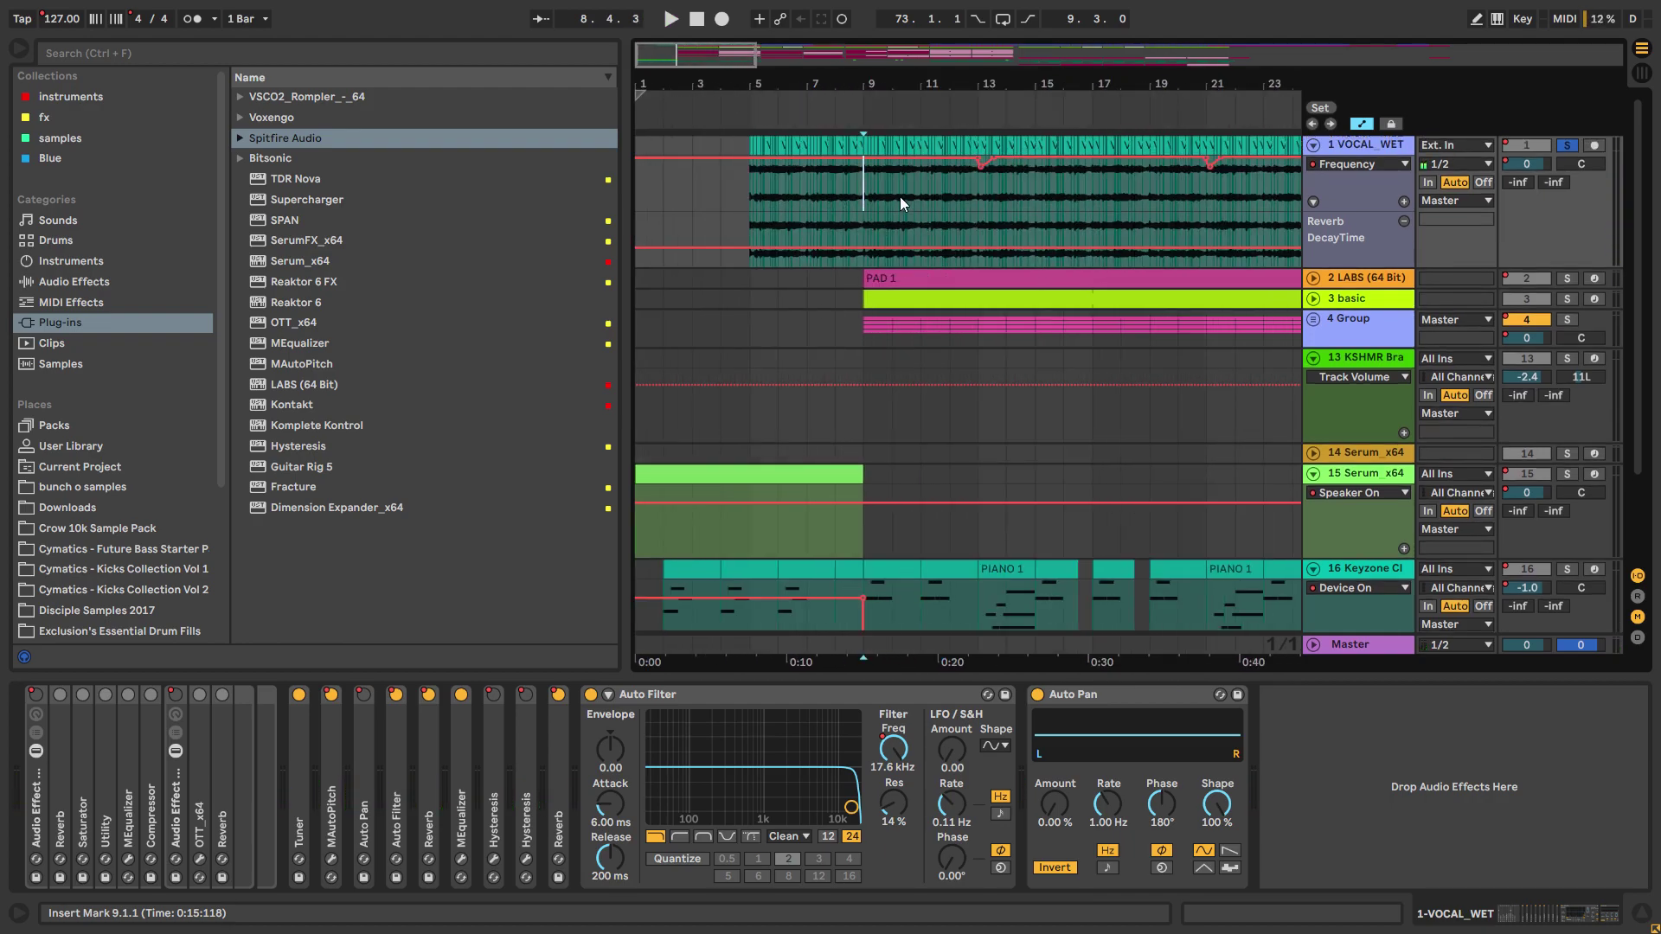
scroll(900, 196, down, 6)
scroll(707, 192, up, 5)
scroll(851, 184, up, 3)
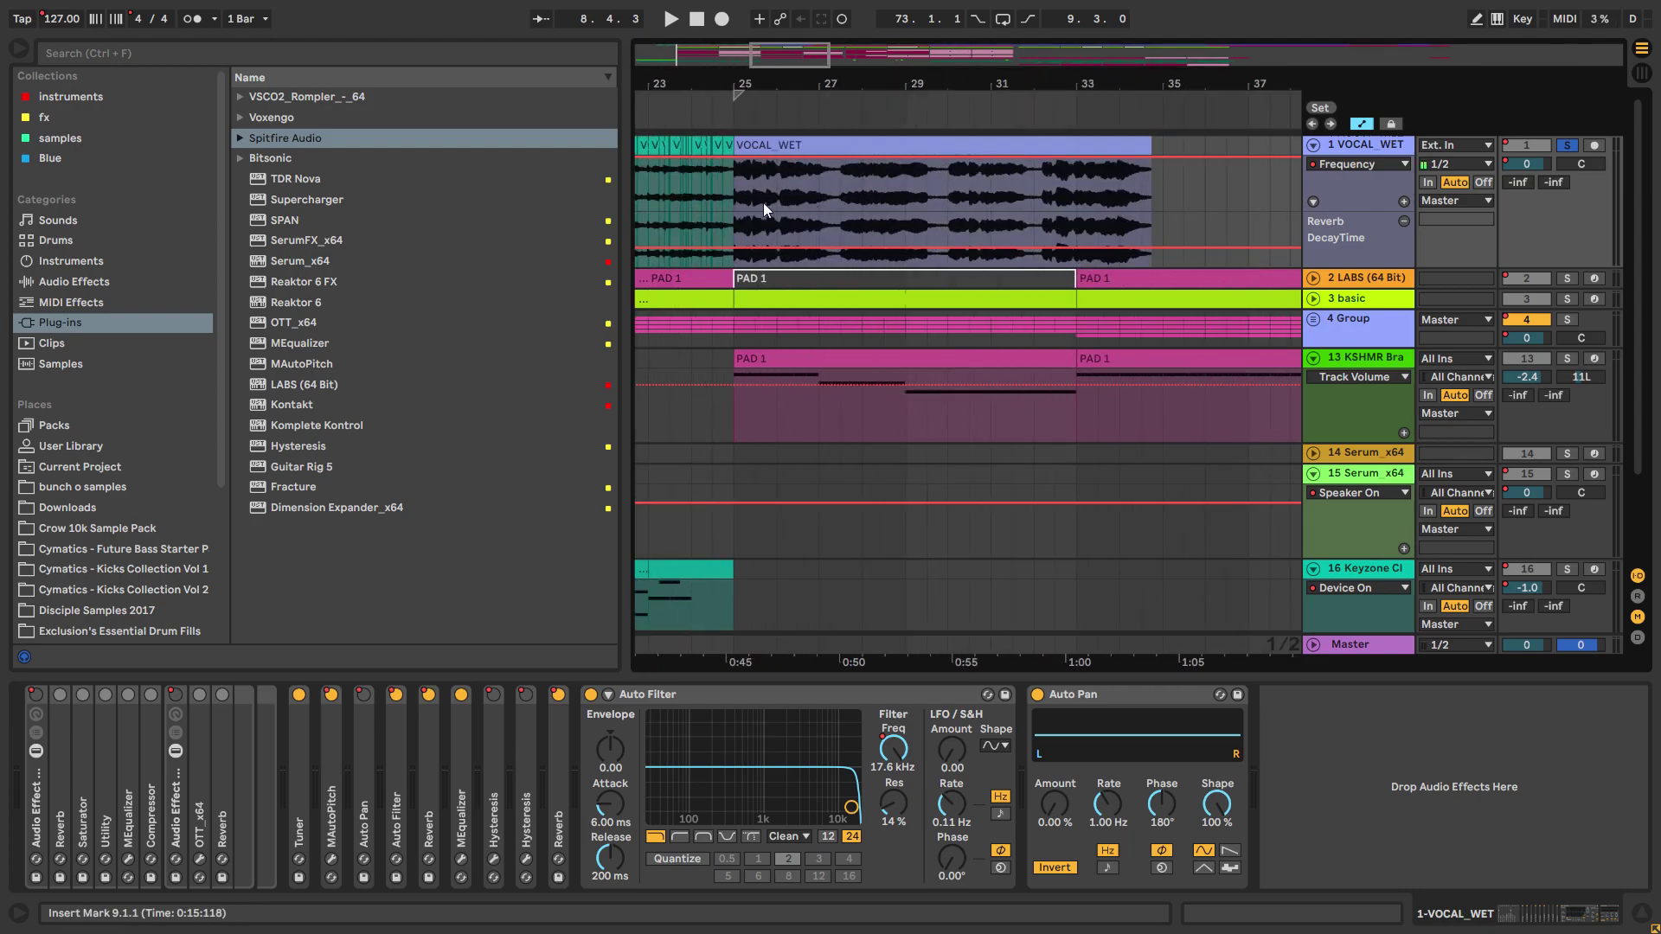
click(755, 202)
click(974, 184)
key(space)
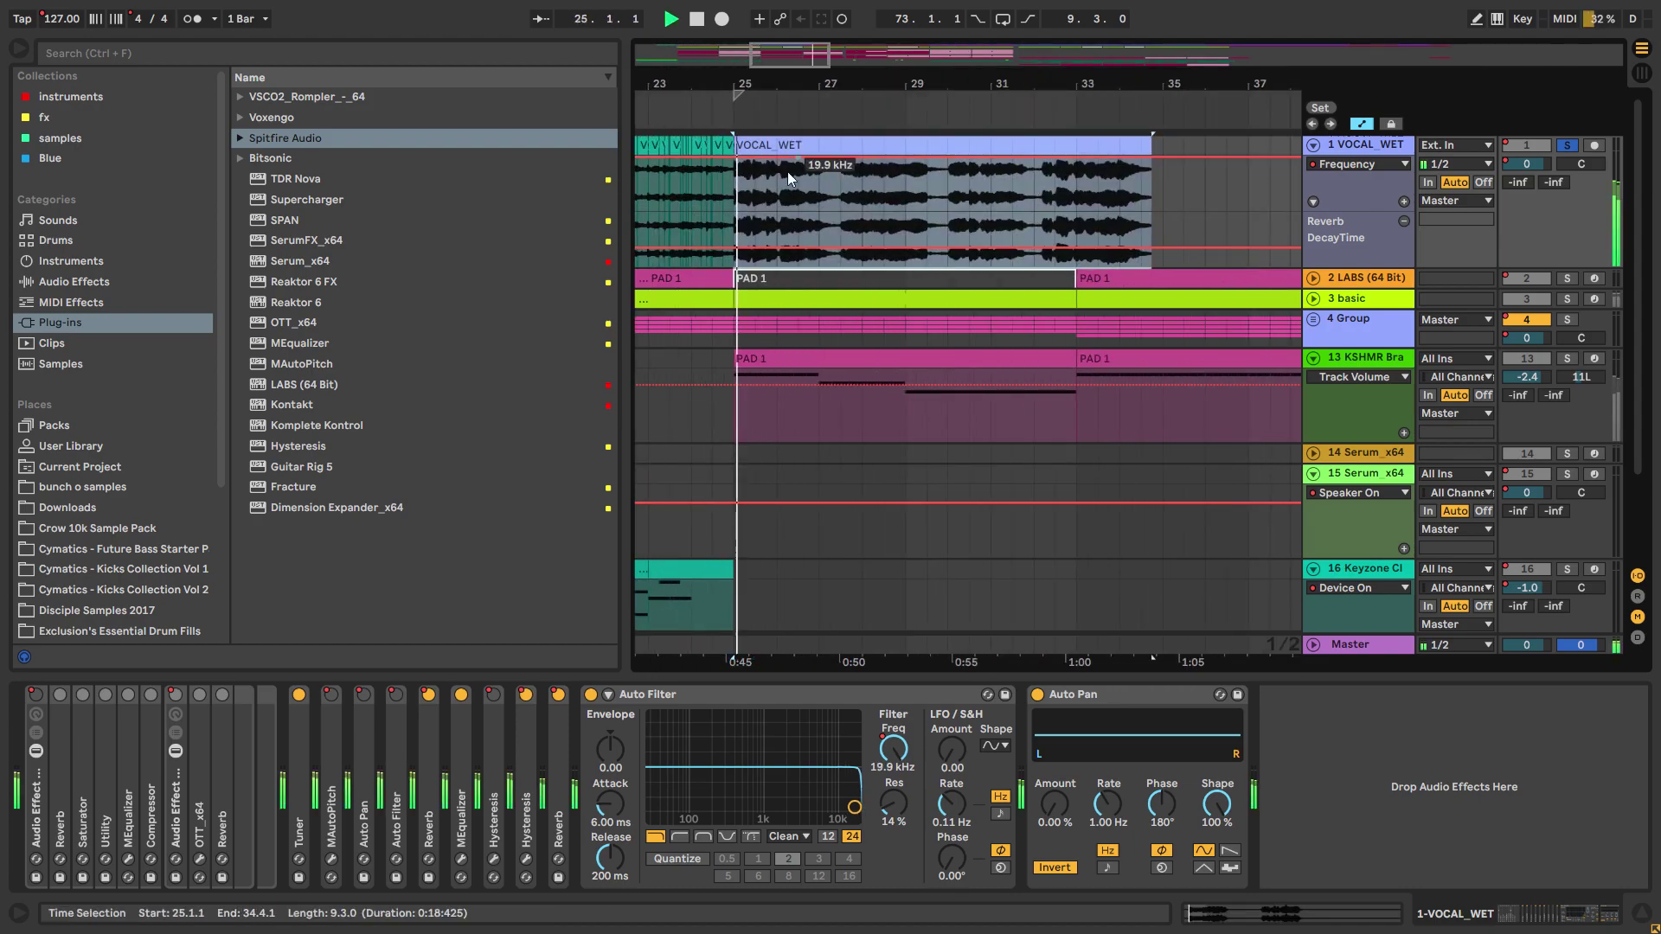
Step: Return to the chopped vocal at bar 5 and play its opening
scroll(951, 207, left, 6)
scroll(932, 231, down, 4)
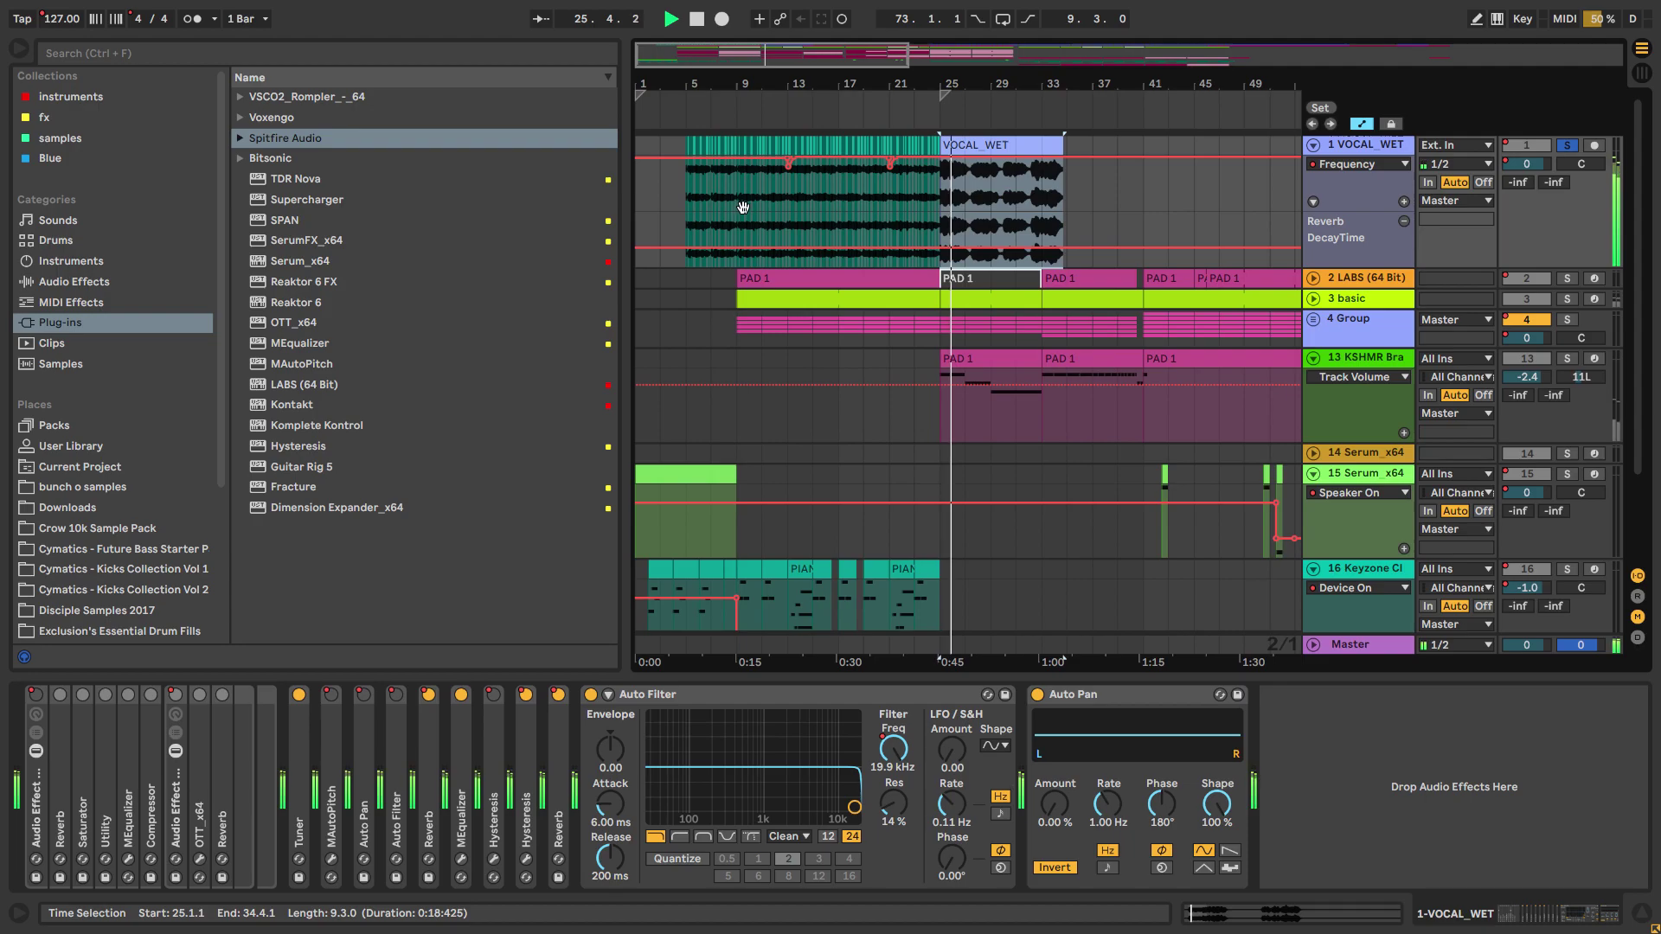
click(682, 195)
scroll(682, 196, up, 8)
key(space)
key(space)
Step: Inspect the first chopped vocal clip's sample, close the clip view and play the vocal again from bar 5
double_click(743, 145)
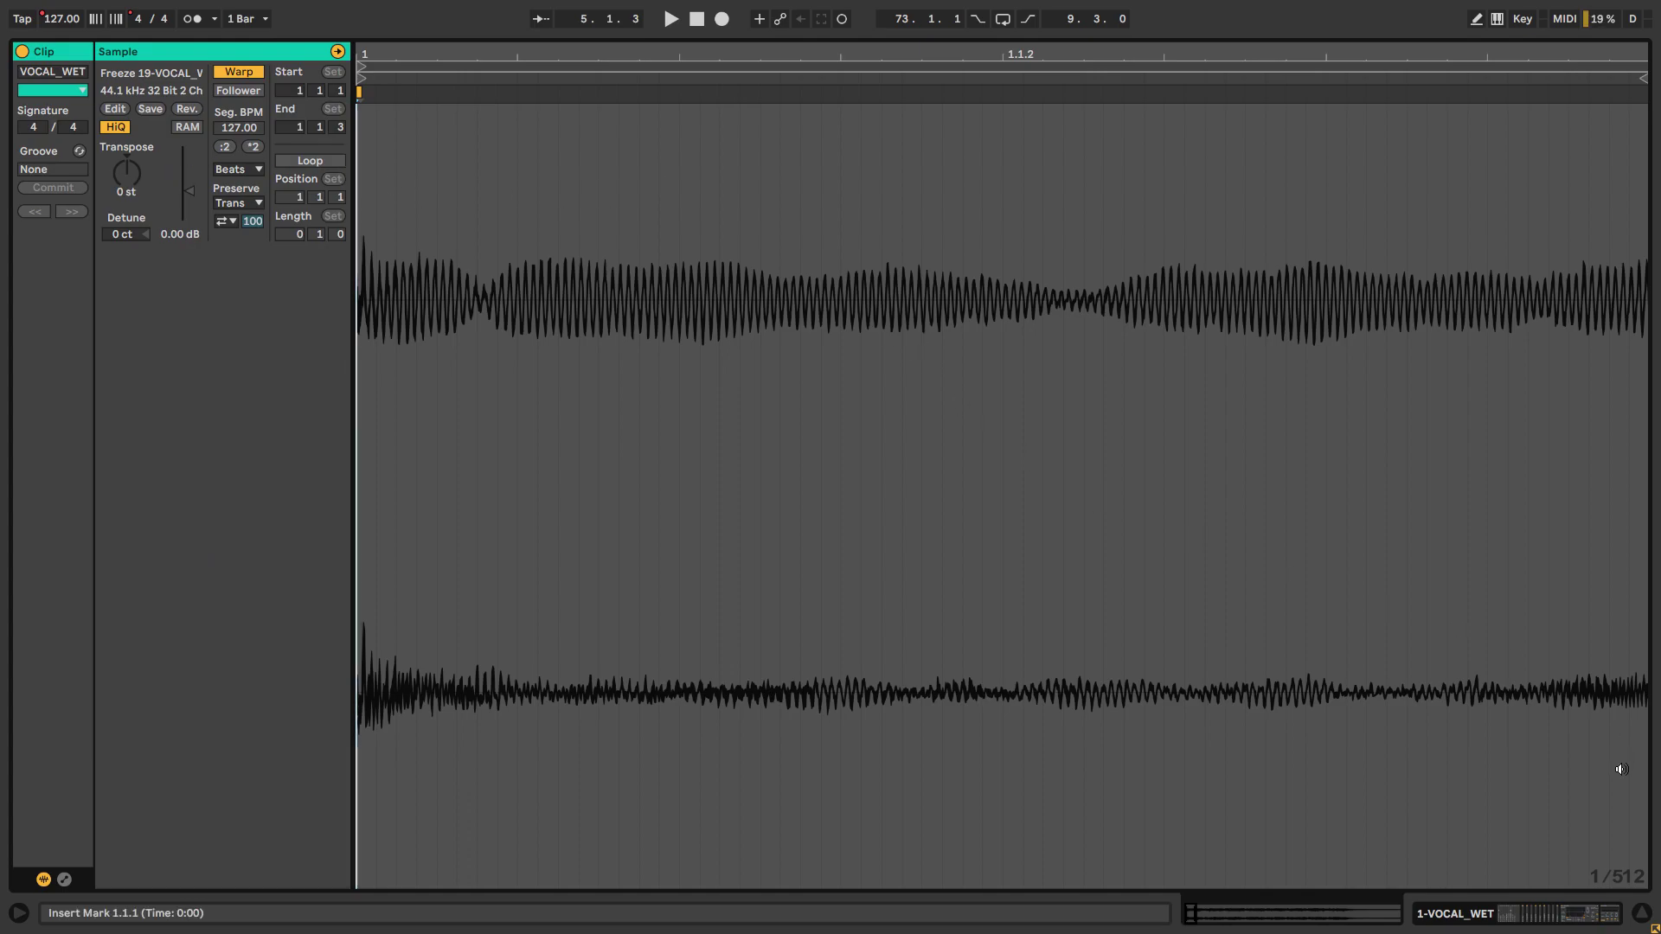
click(1642, 914)
key(space)
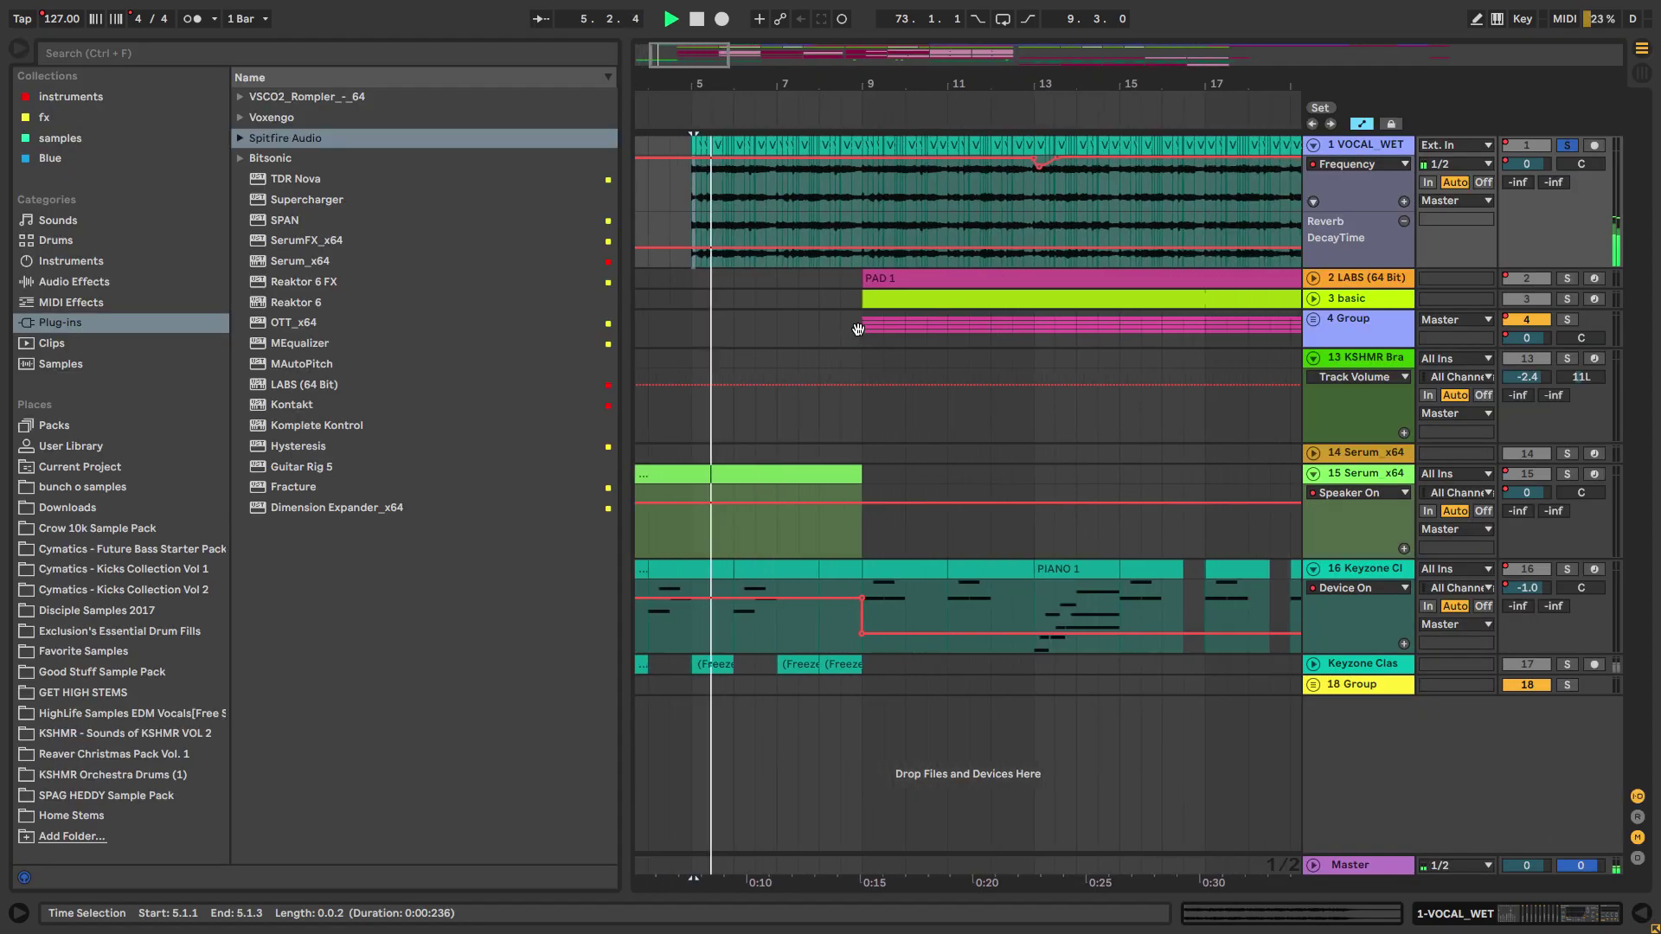
click(750, 181)
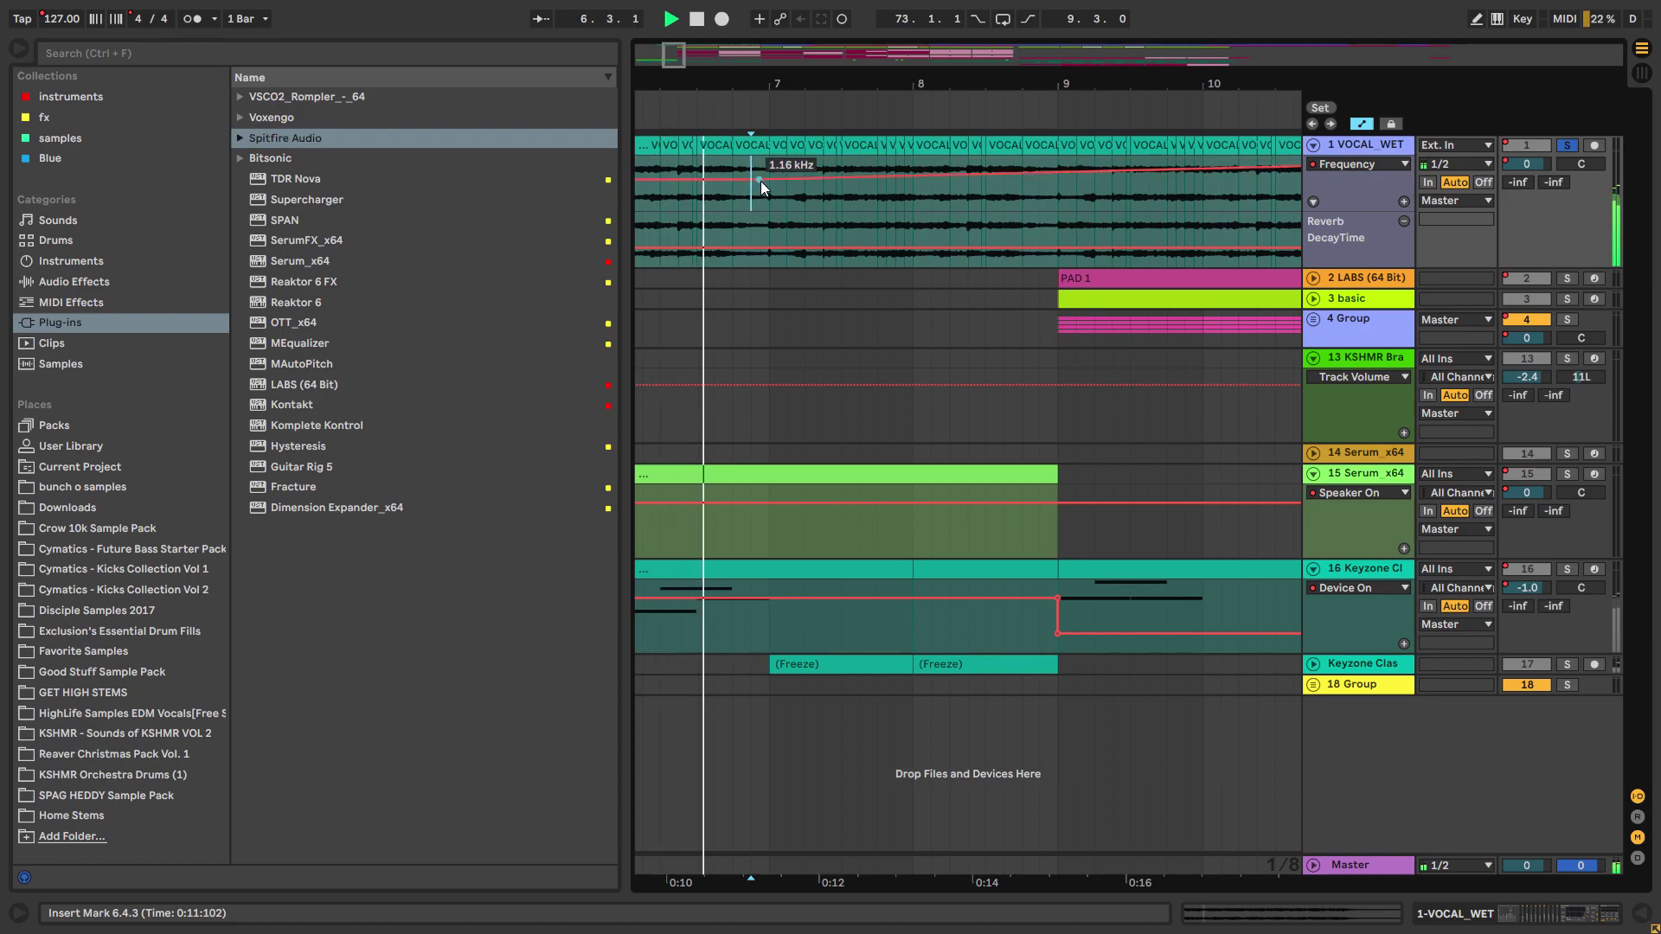
scroll(837, 205, down, 3)
key(space)
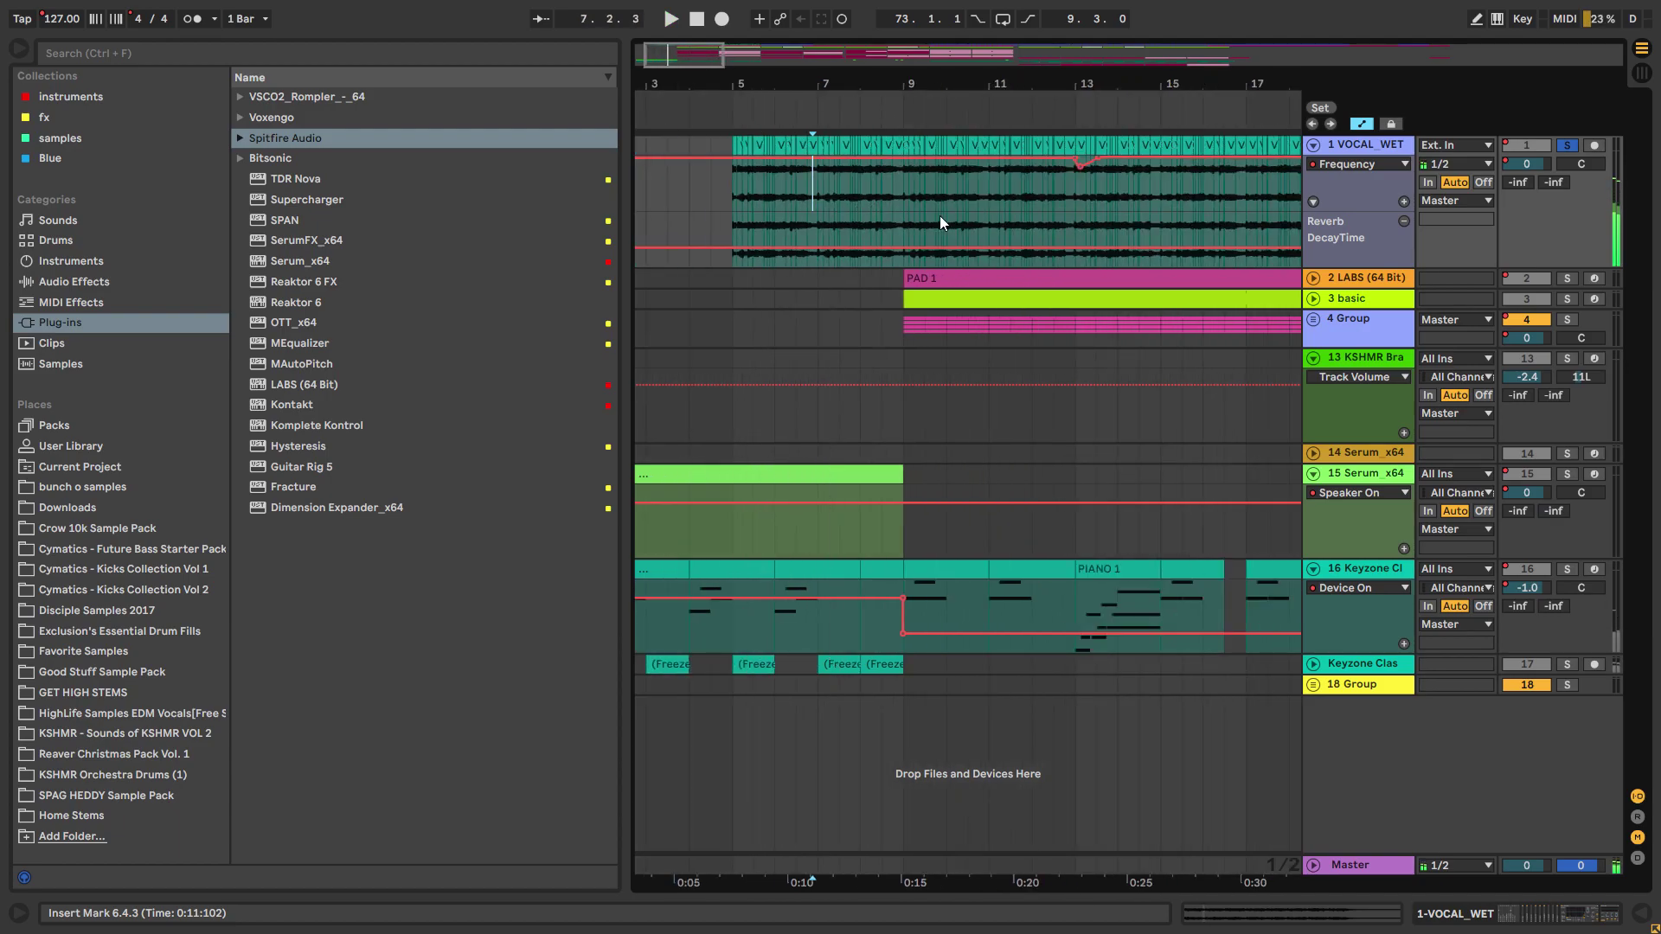
Step: Fold all tracks and place the insert marker at bar 7
click(896, 237)
key(alt+u)
key(minus)
key(minus)
key(minus)
key(minus)
click(689, 221)
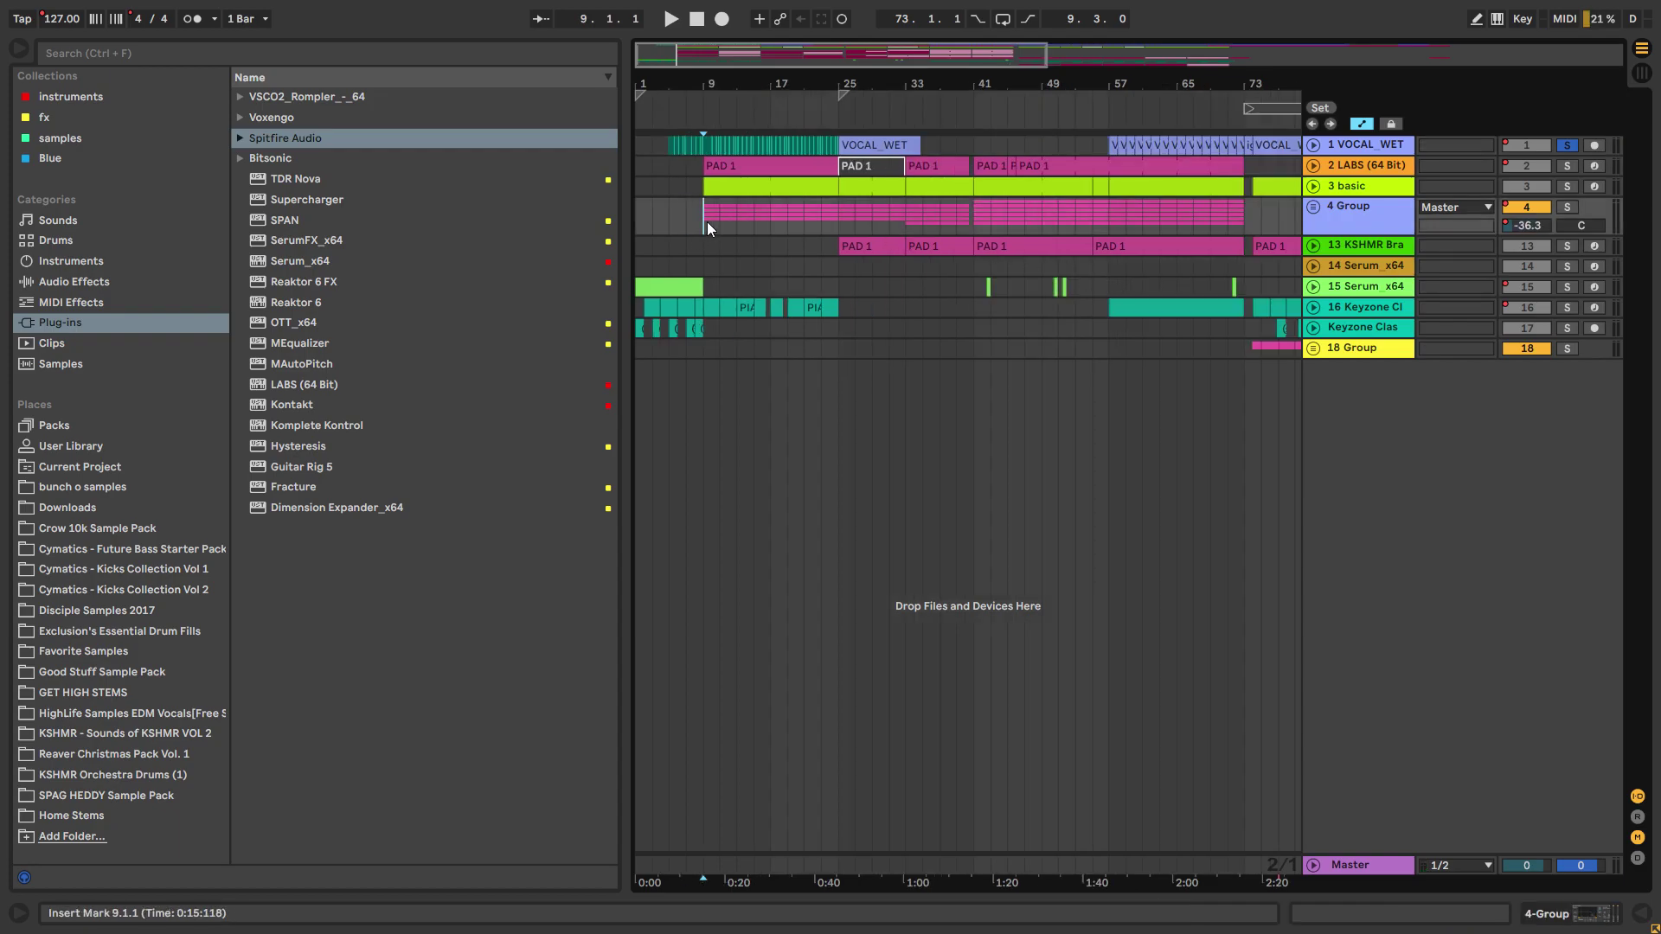
click(682, 207)
key(plus)
key(plus)
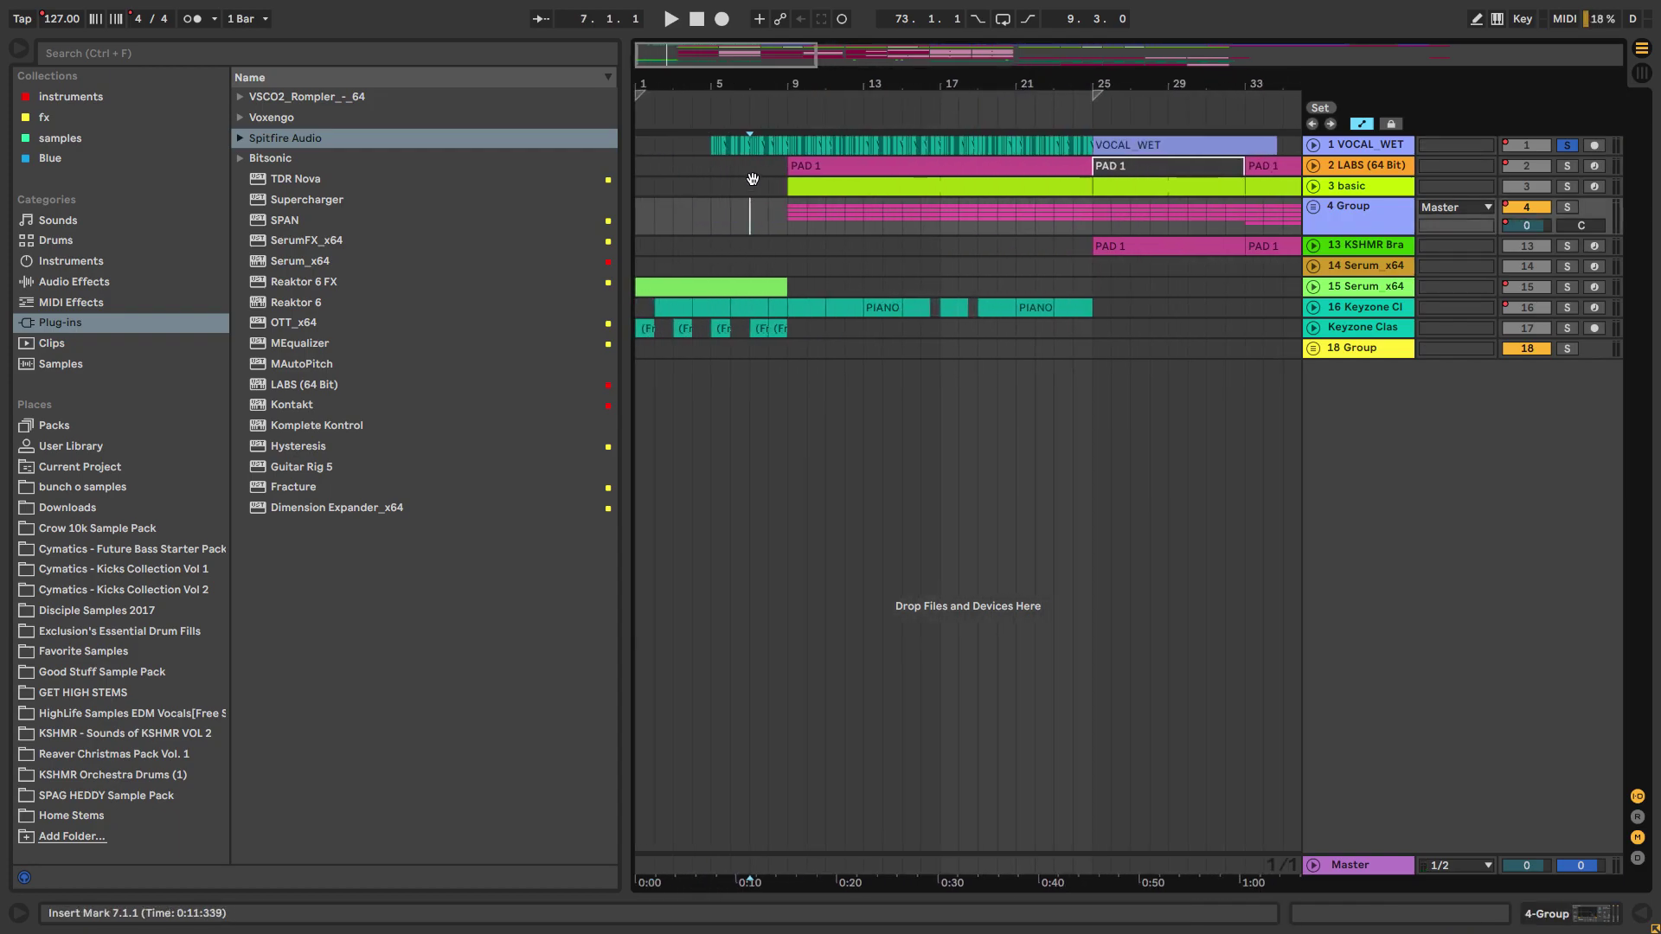
Step: Play the full mix from bar 7 with the vocal unsoloed, and unfold both Keyzone Classic tracks
key(space)
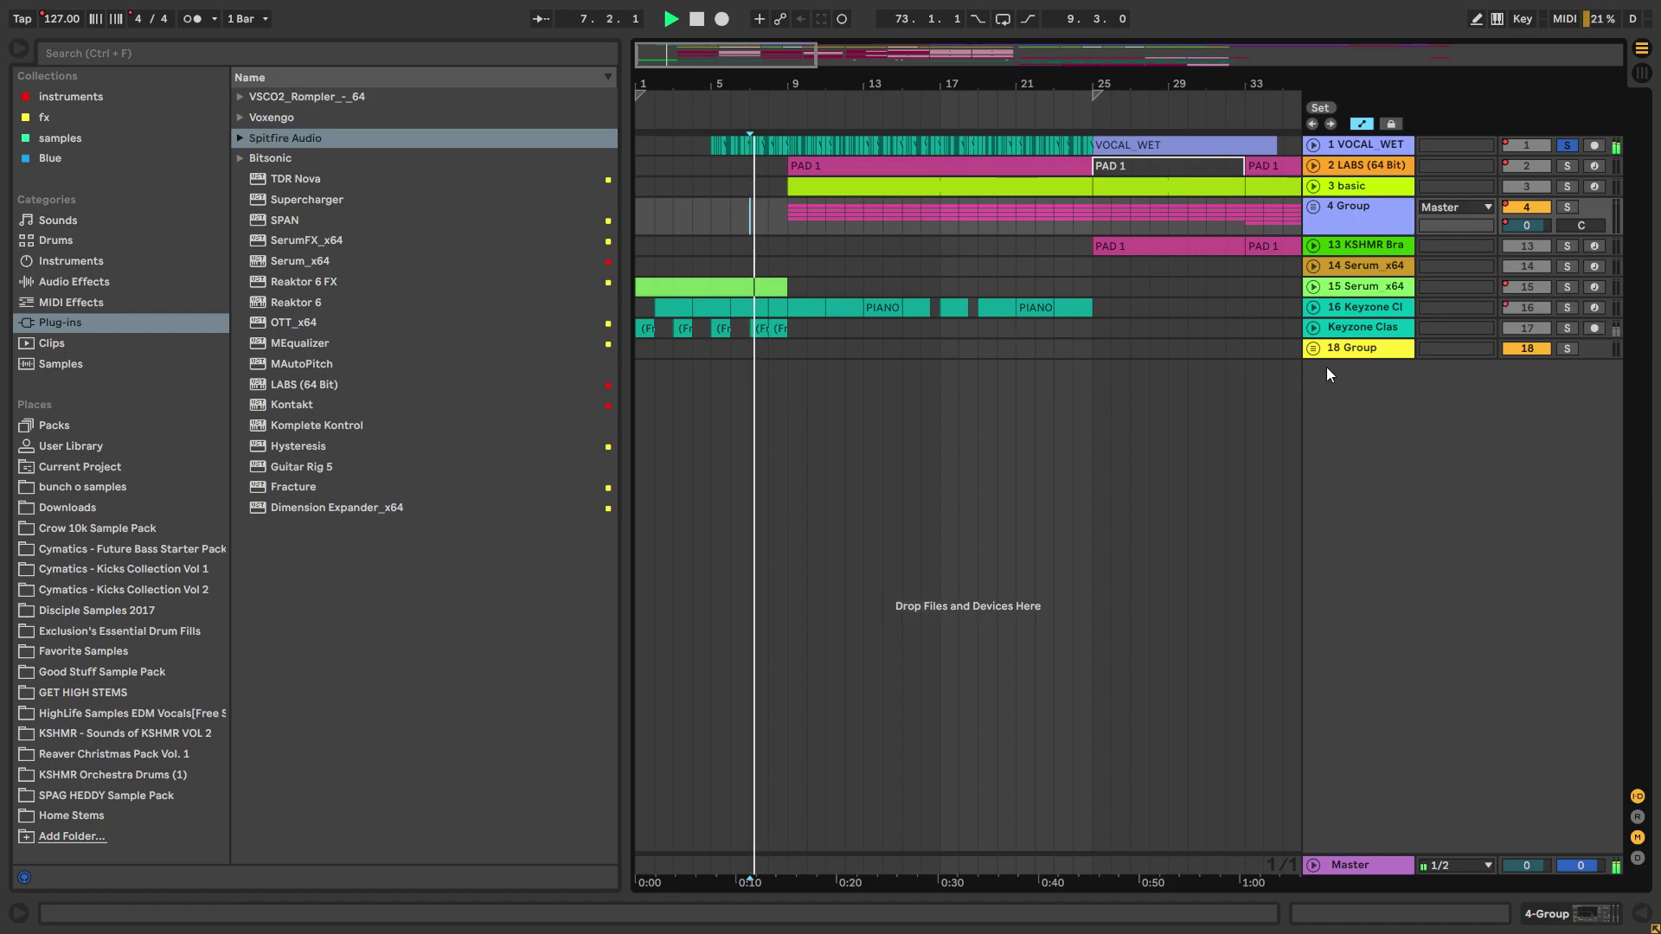
click(1311, 327)
click(1312, 308)
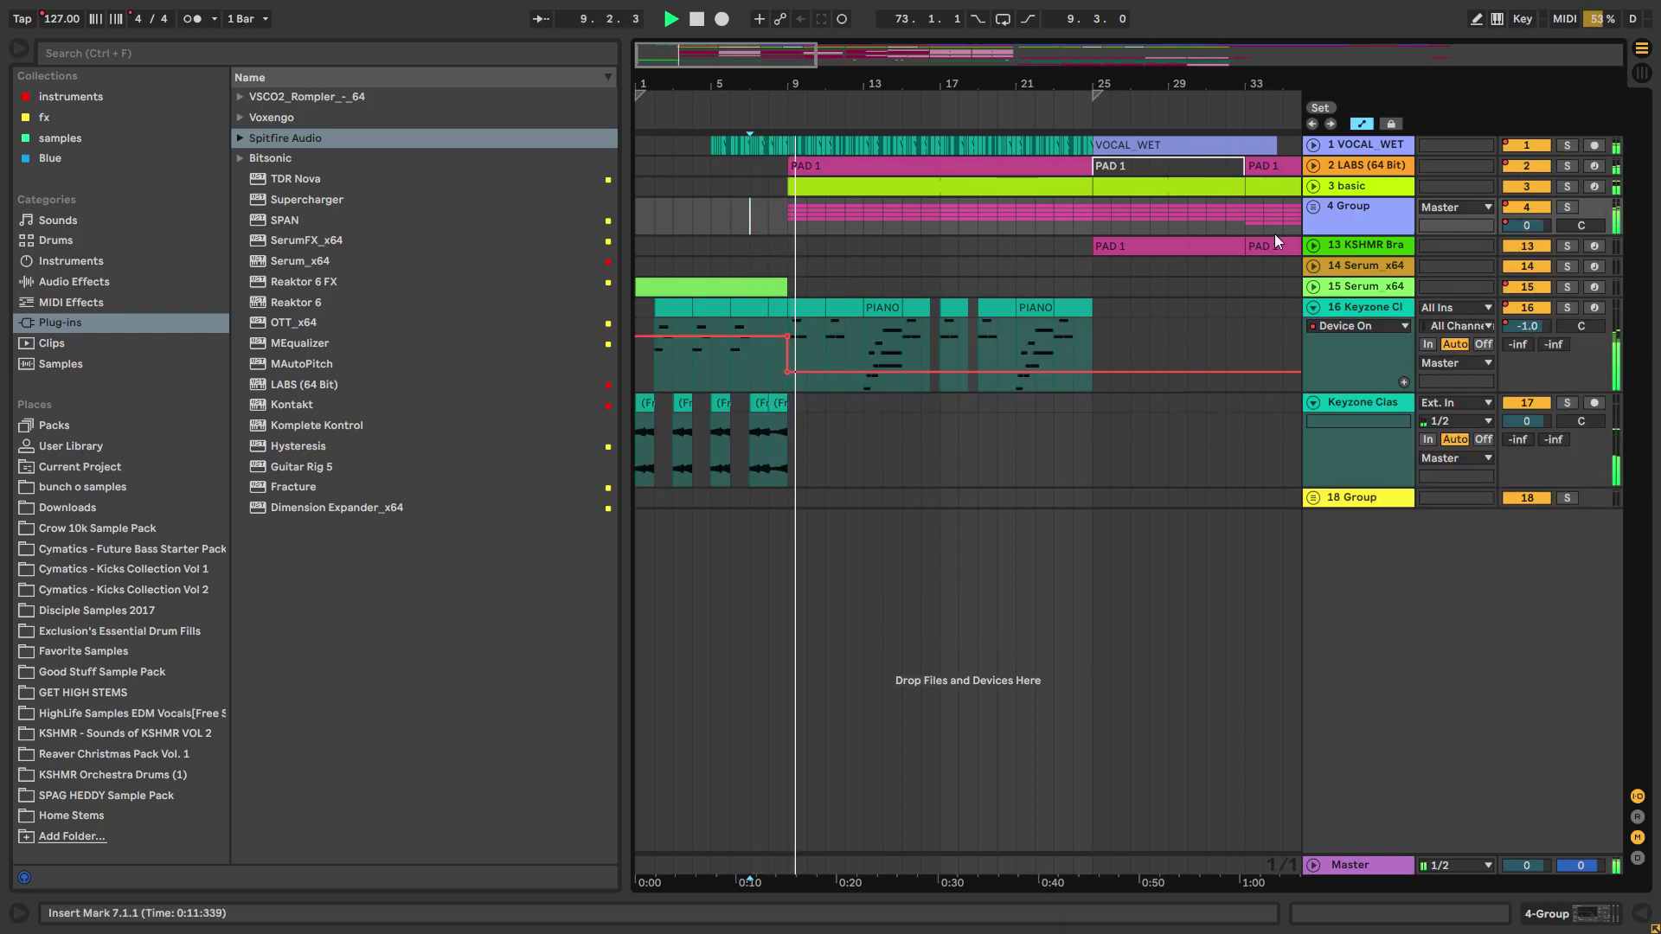
Step: Unfold and solo the 3 basic track, inspect its bar 9 clip's drum notes and show its device chain
click(1312, 186)
key(space)
click(907, 191)
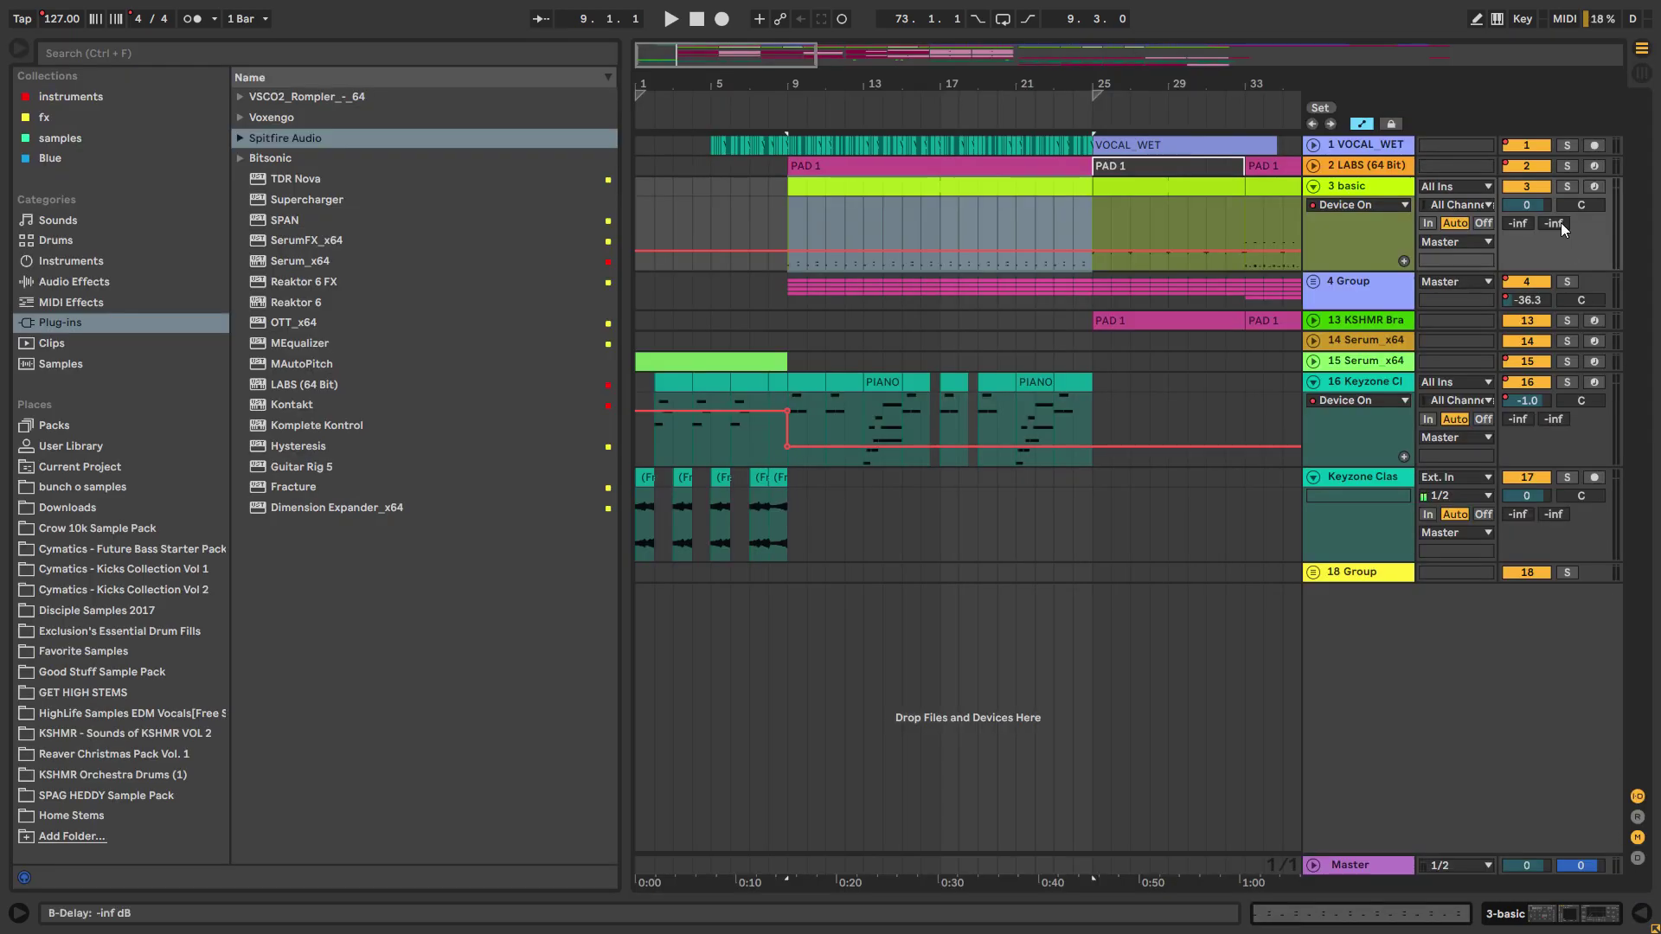
click(1569, 186)
click(1589, 918)
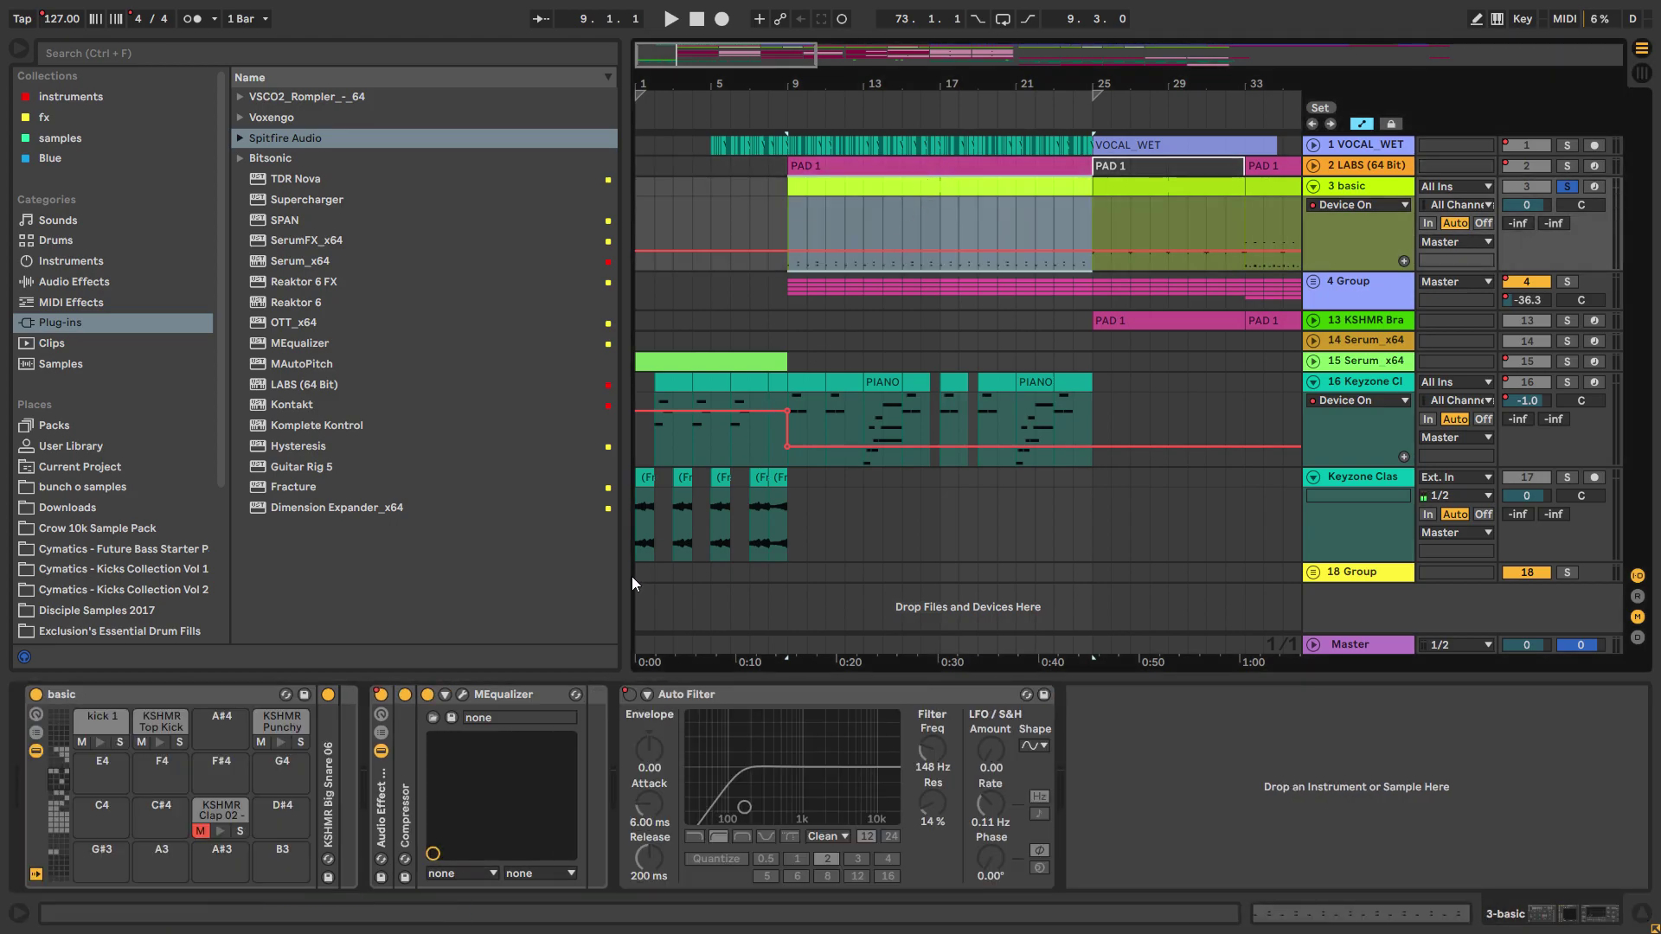
Step: Play the drums from bar 9, and audition the KSHMR Signature Kick 01 and KSHMR Clap 02 pads
key(space)
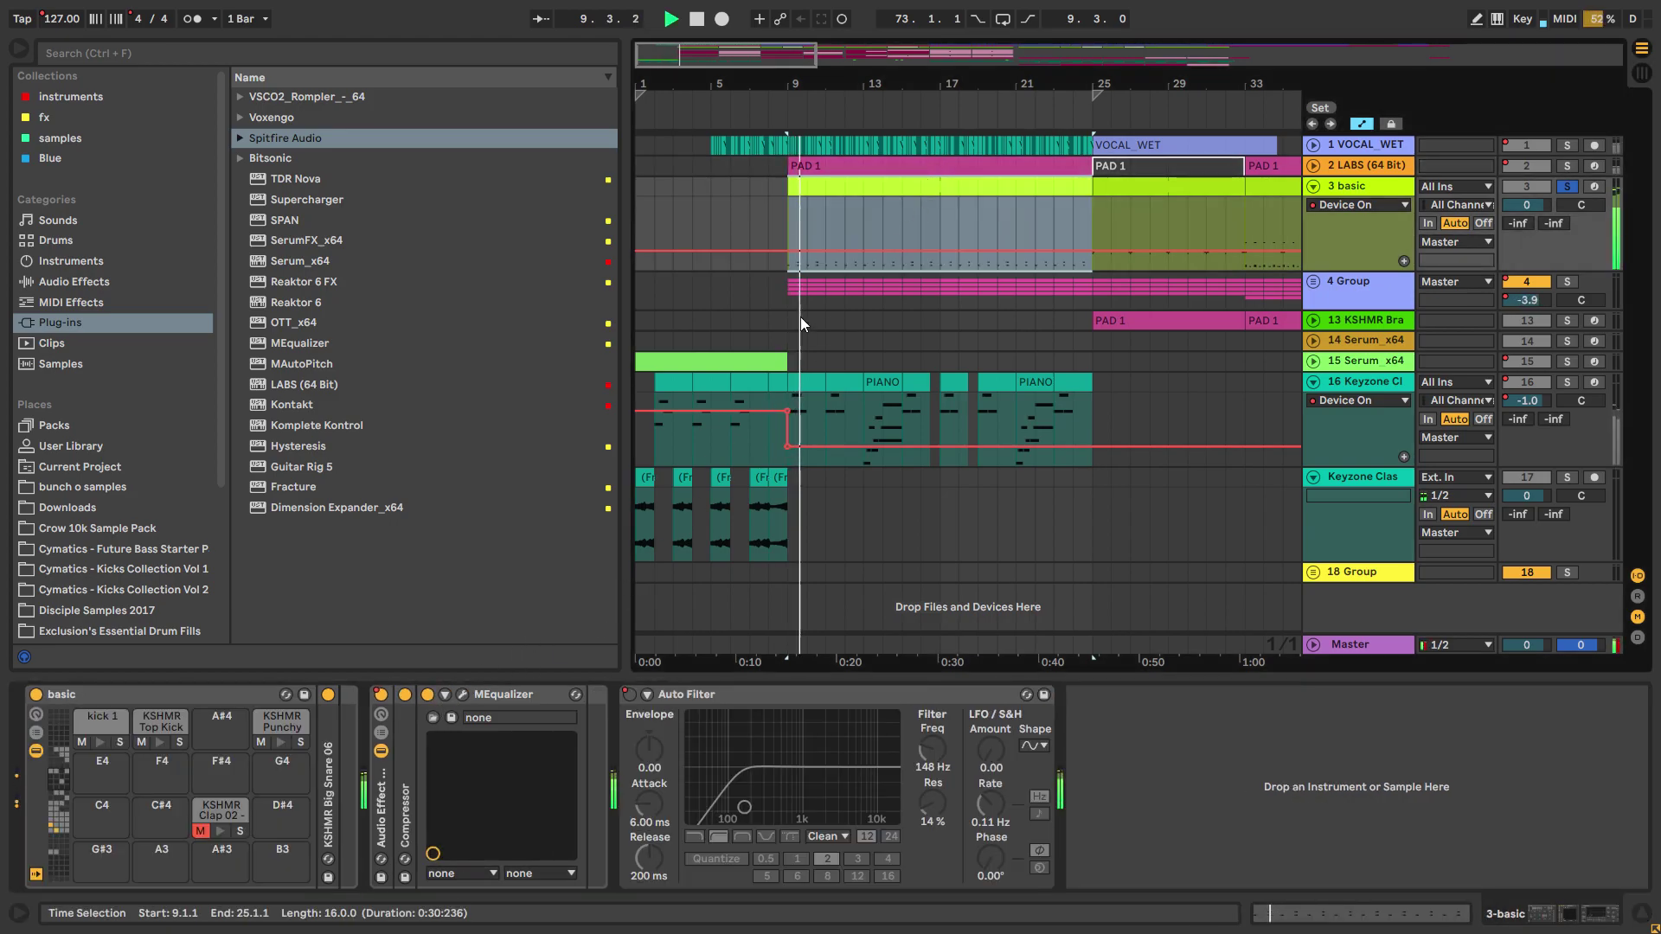
click(49, 828)
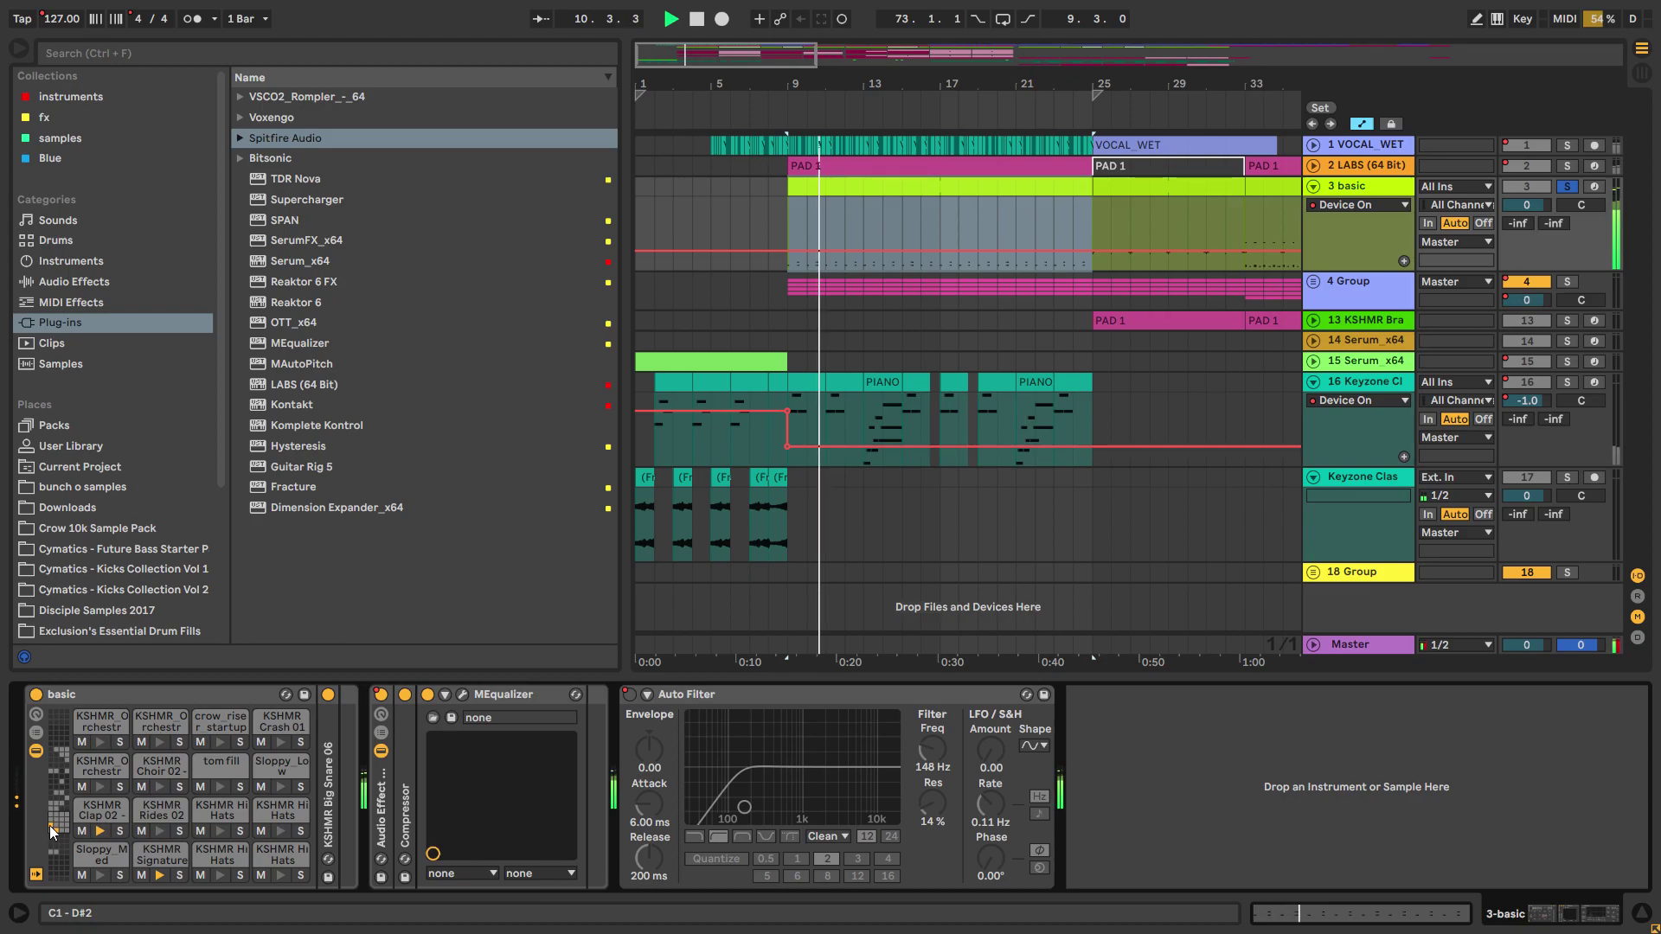
click(158, 873)
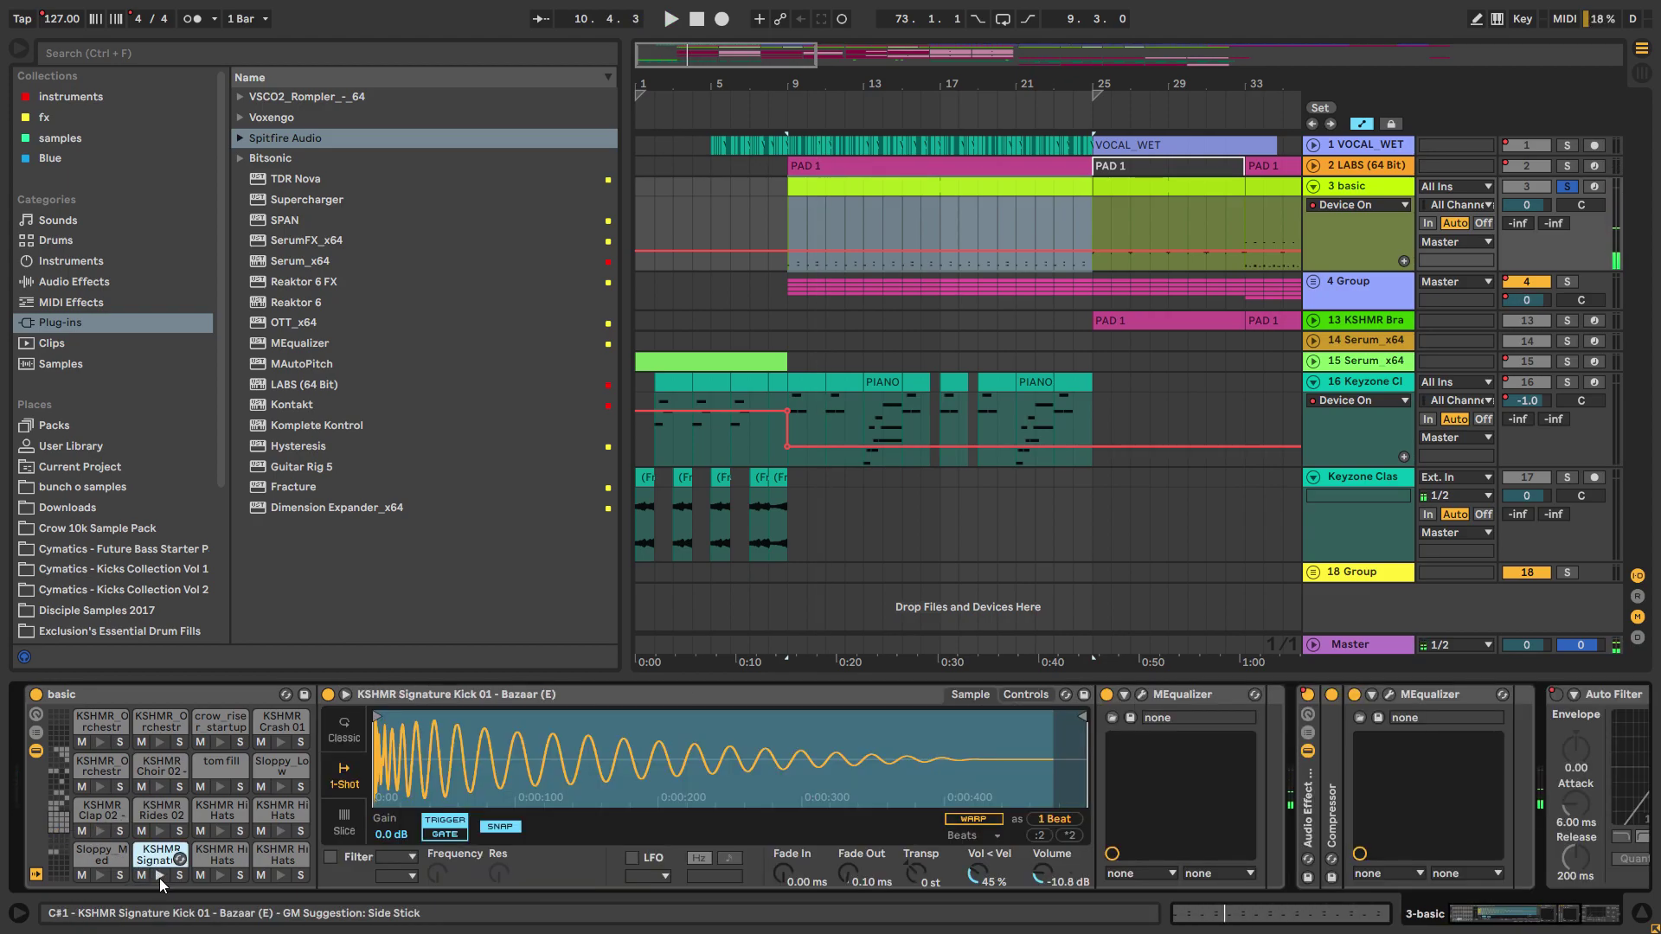
click(96, 818)
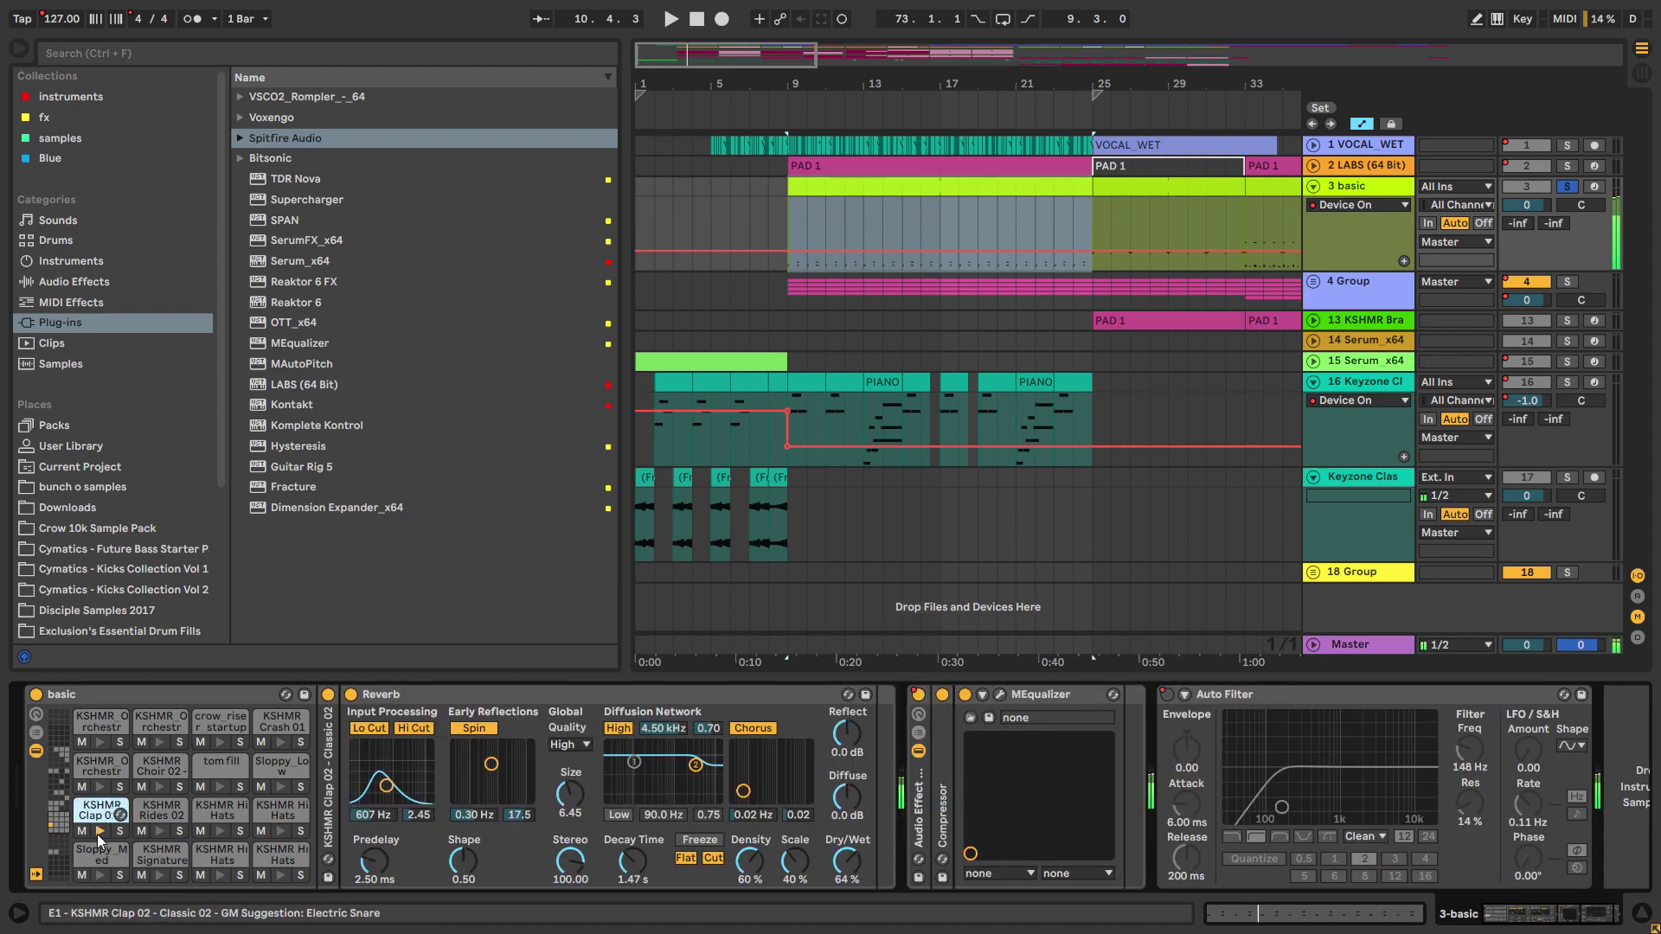
Step: Fold the clap's Reverb and the drum chain's Auto Filter and MEqualizer, and play the full mix with 3 basic unsoloed
mouse_move(569, 803)
mouse_down()
mouse_move(553, 795)
mouse_move(571, 830)
mouse_up()
double_click(776, 694)
double_click(780, 693)
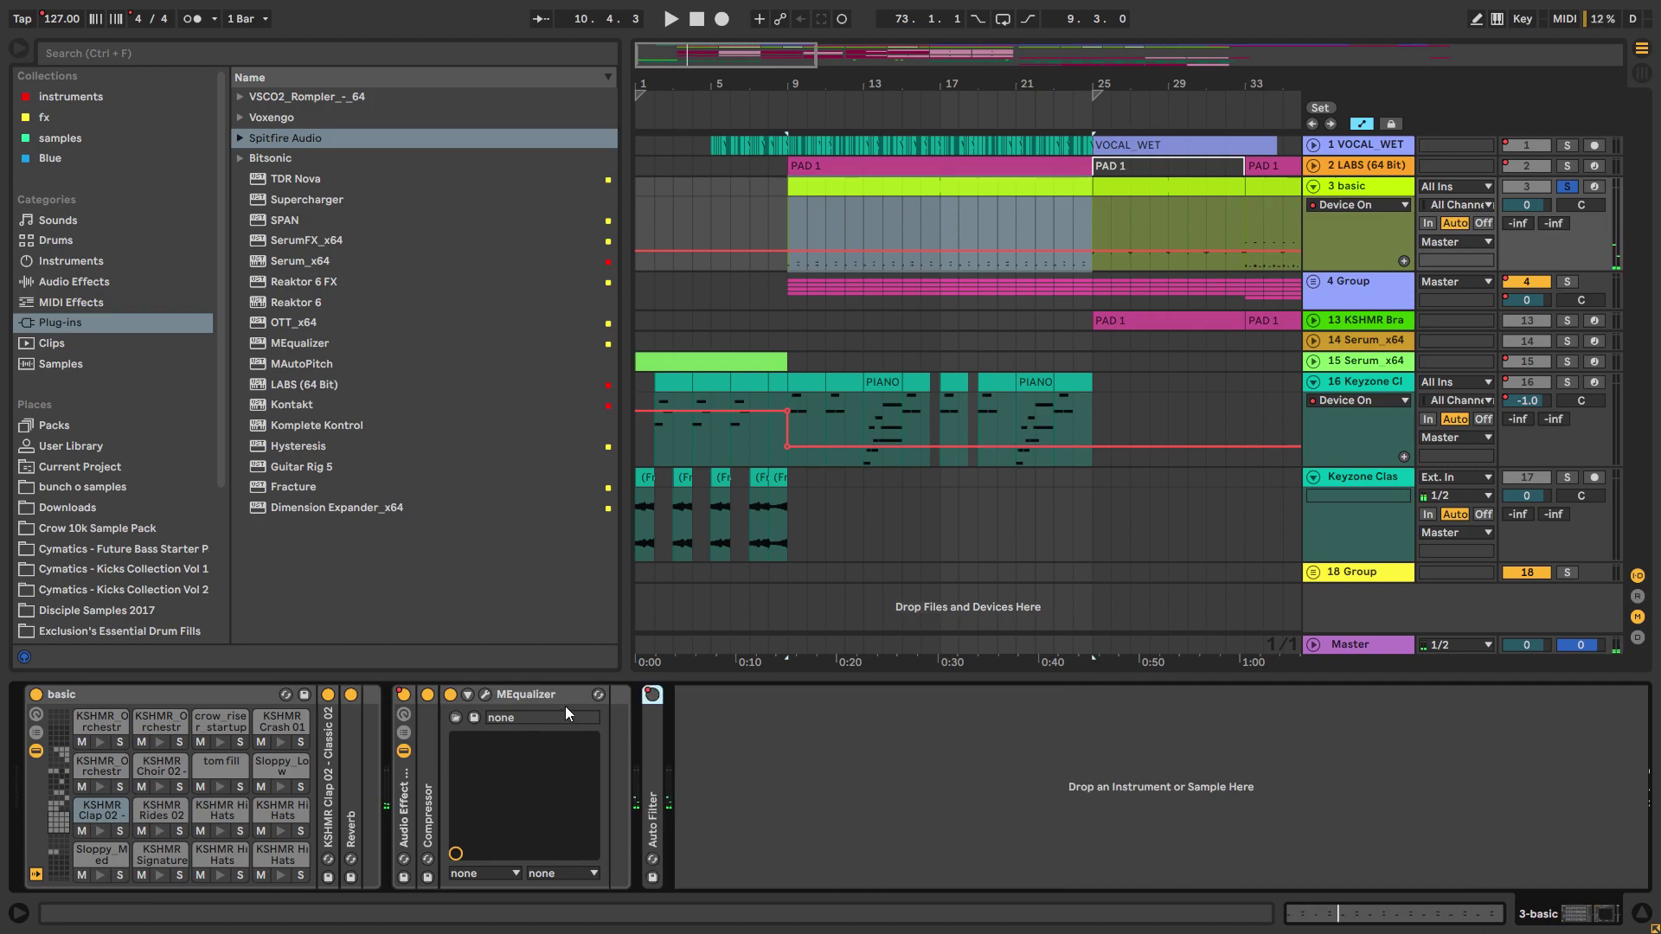
double_click(566, 697)
key(space)
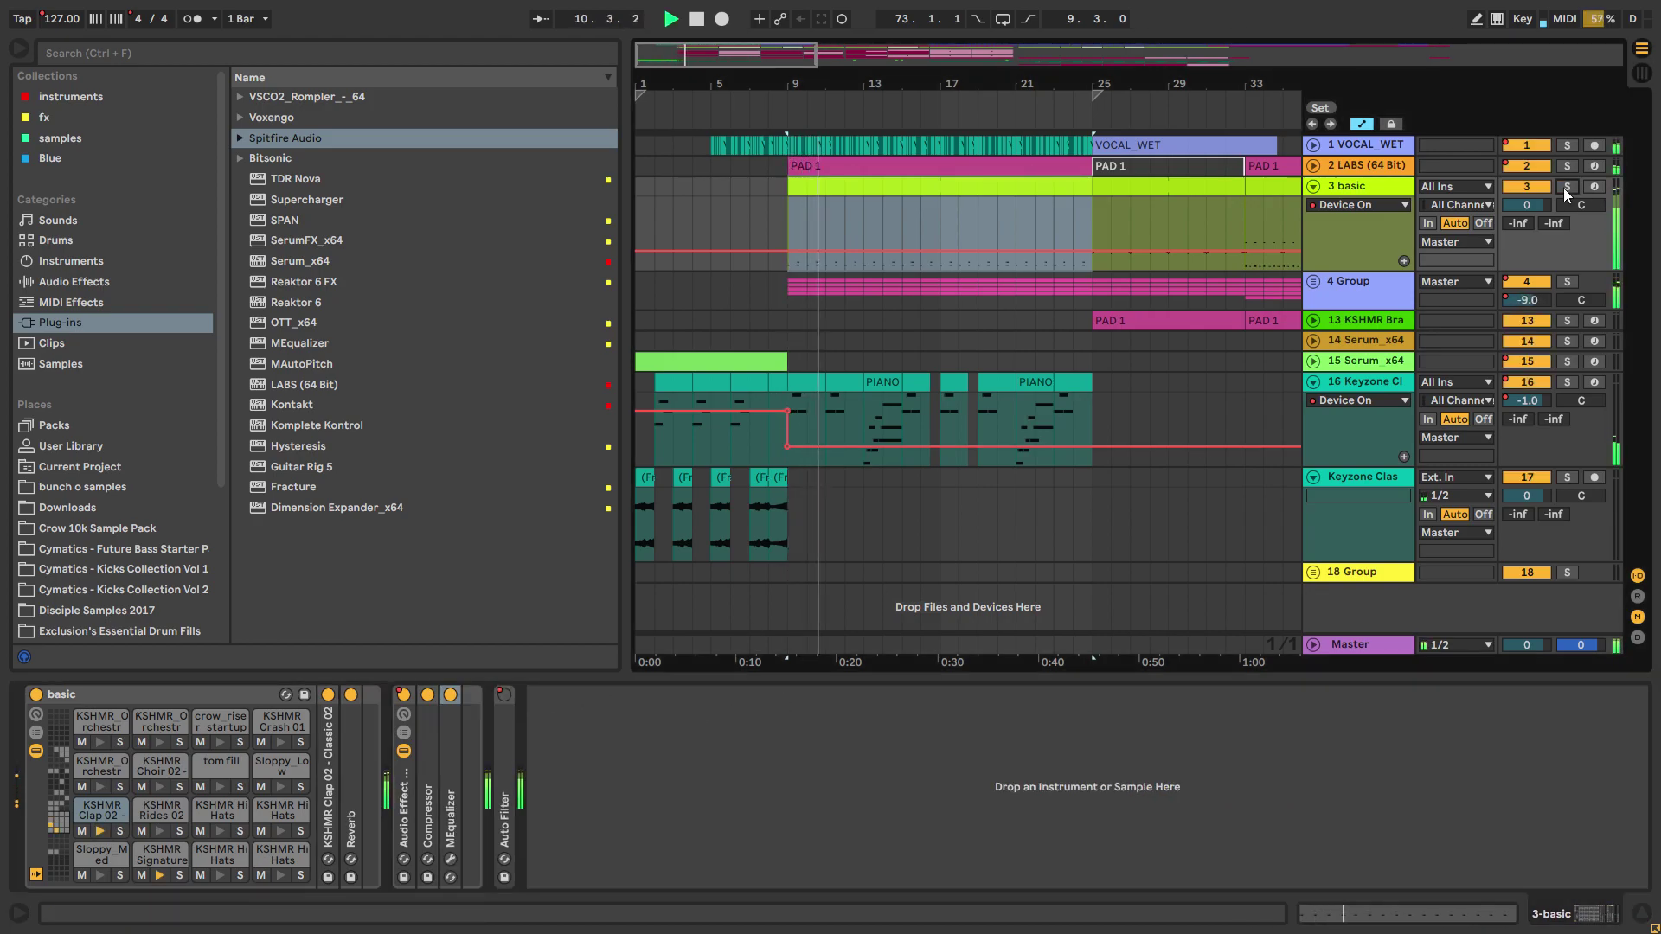
Step: Unfold and solo the 2 LABS track, and select its PAD 1 clip at bar 9
click(1566, 186)
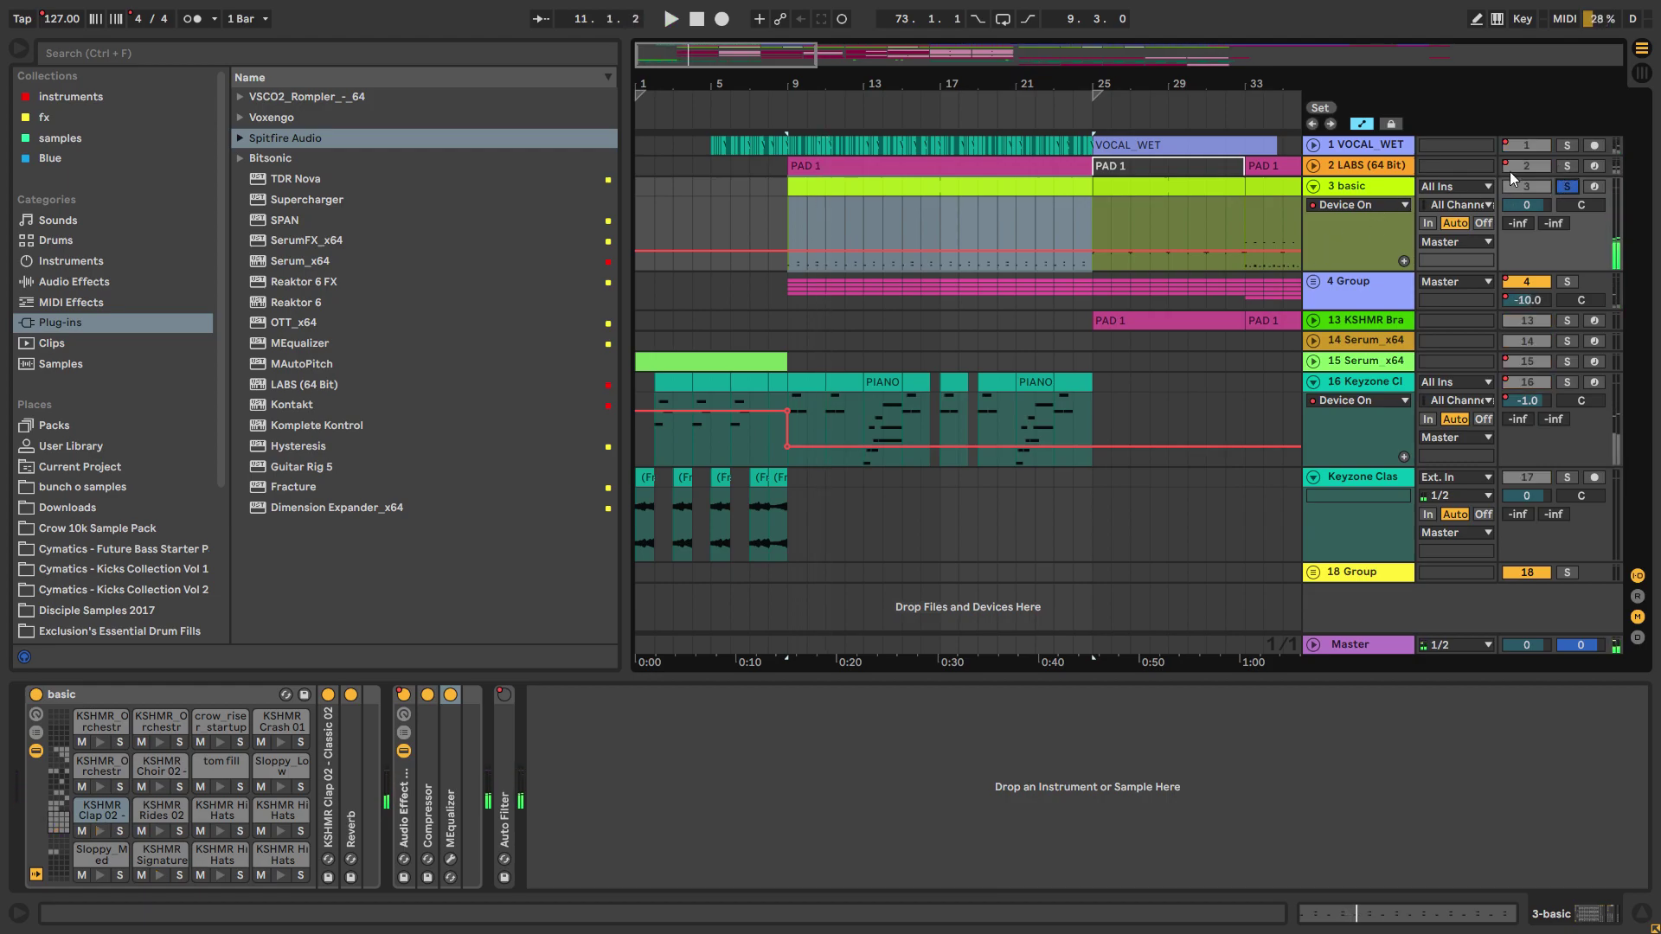
click(1322, 165)
click(1313, 165)
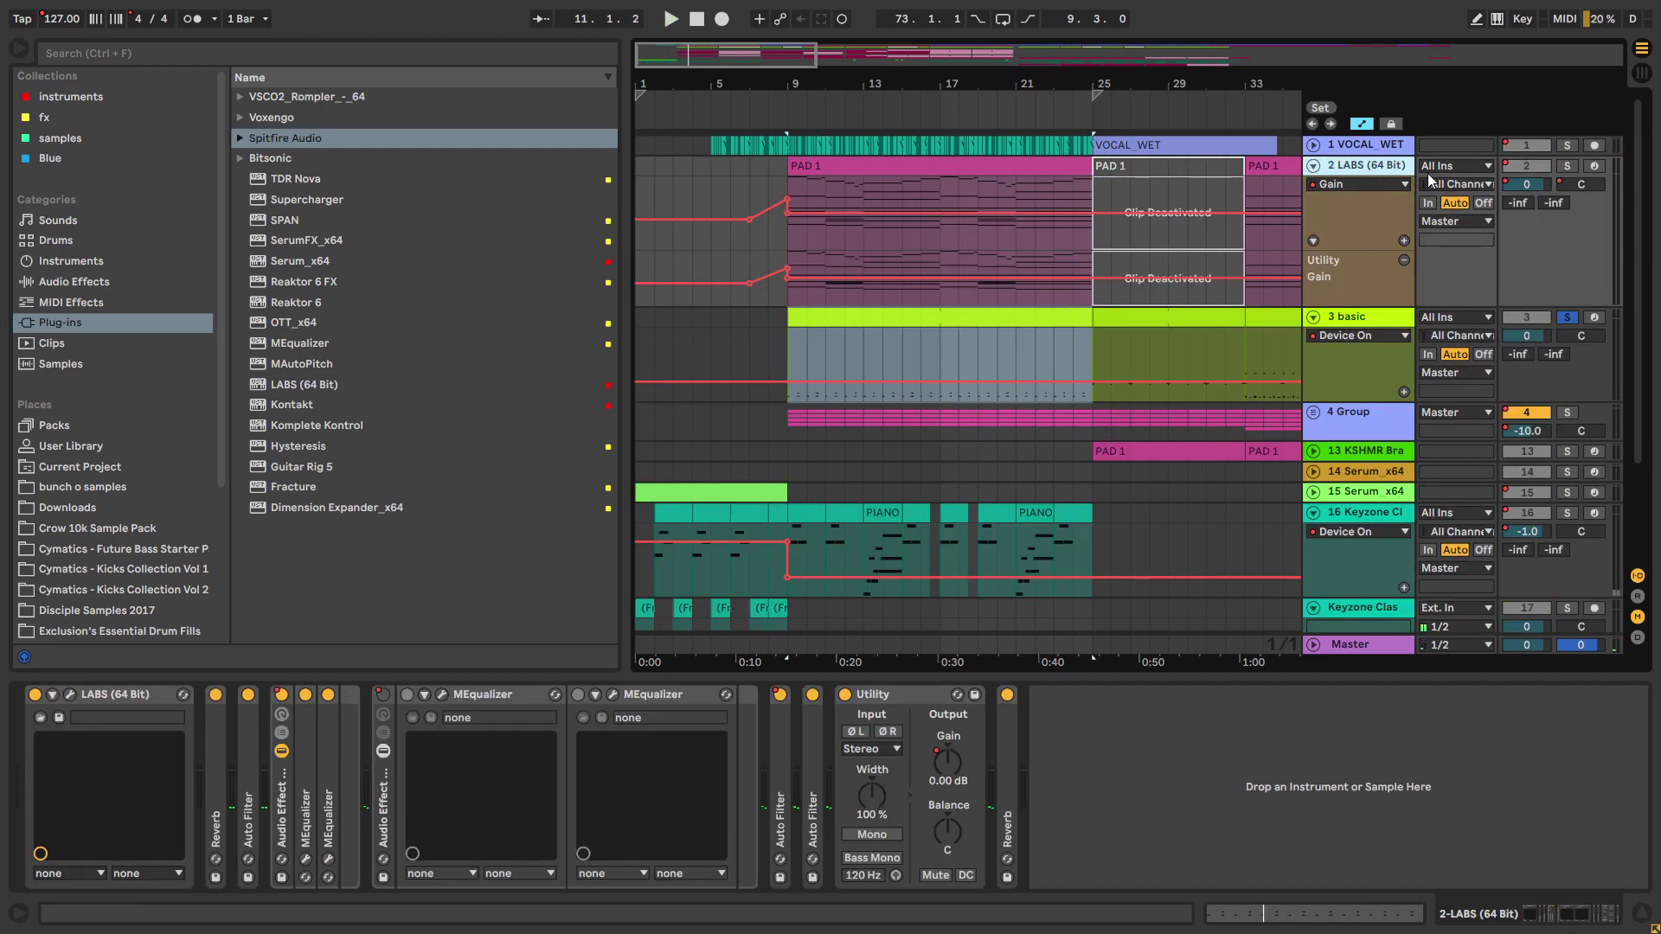
click(1567, 165)
click(907, 168)
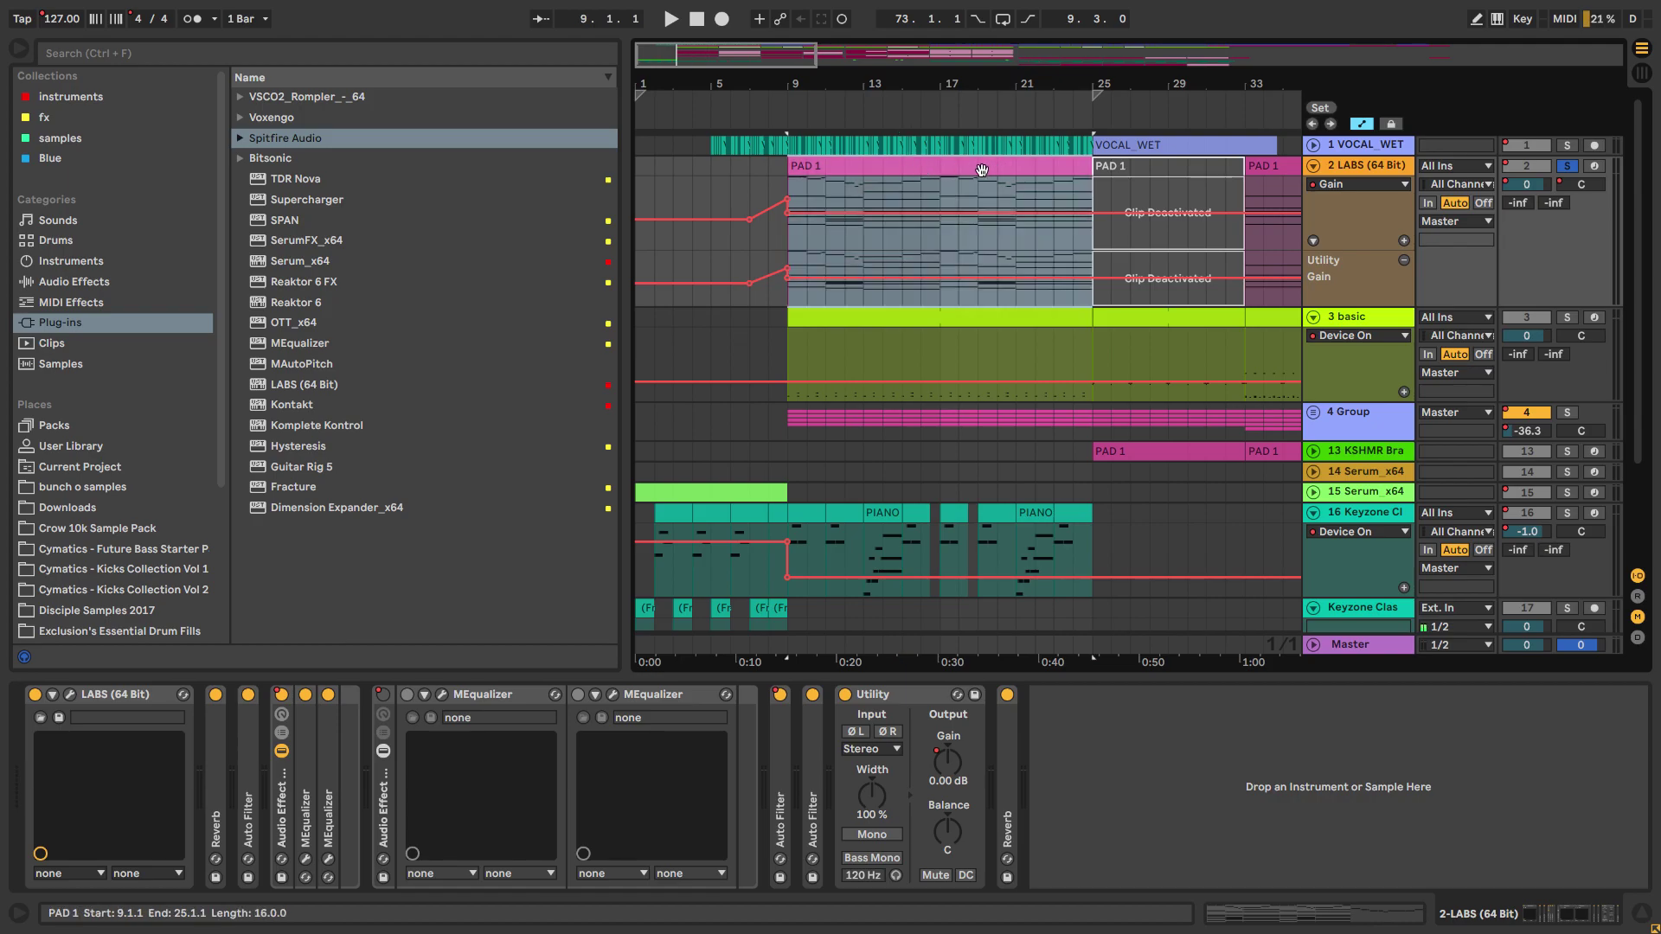
click(1355, 171)
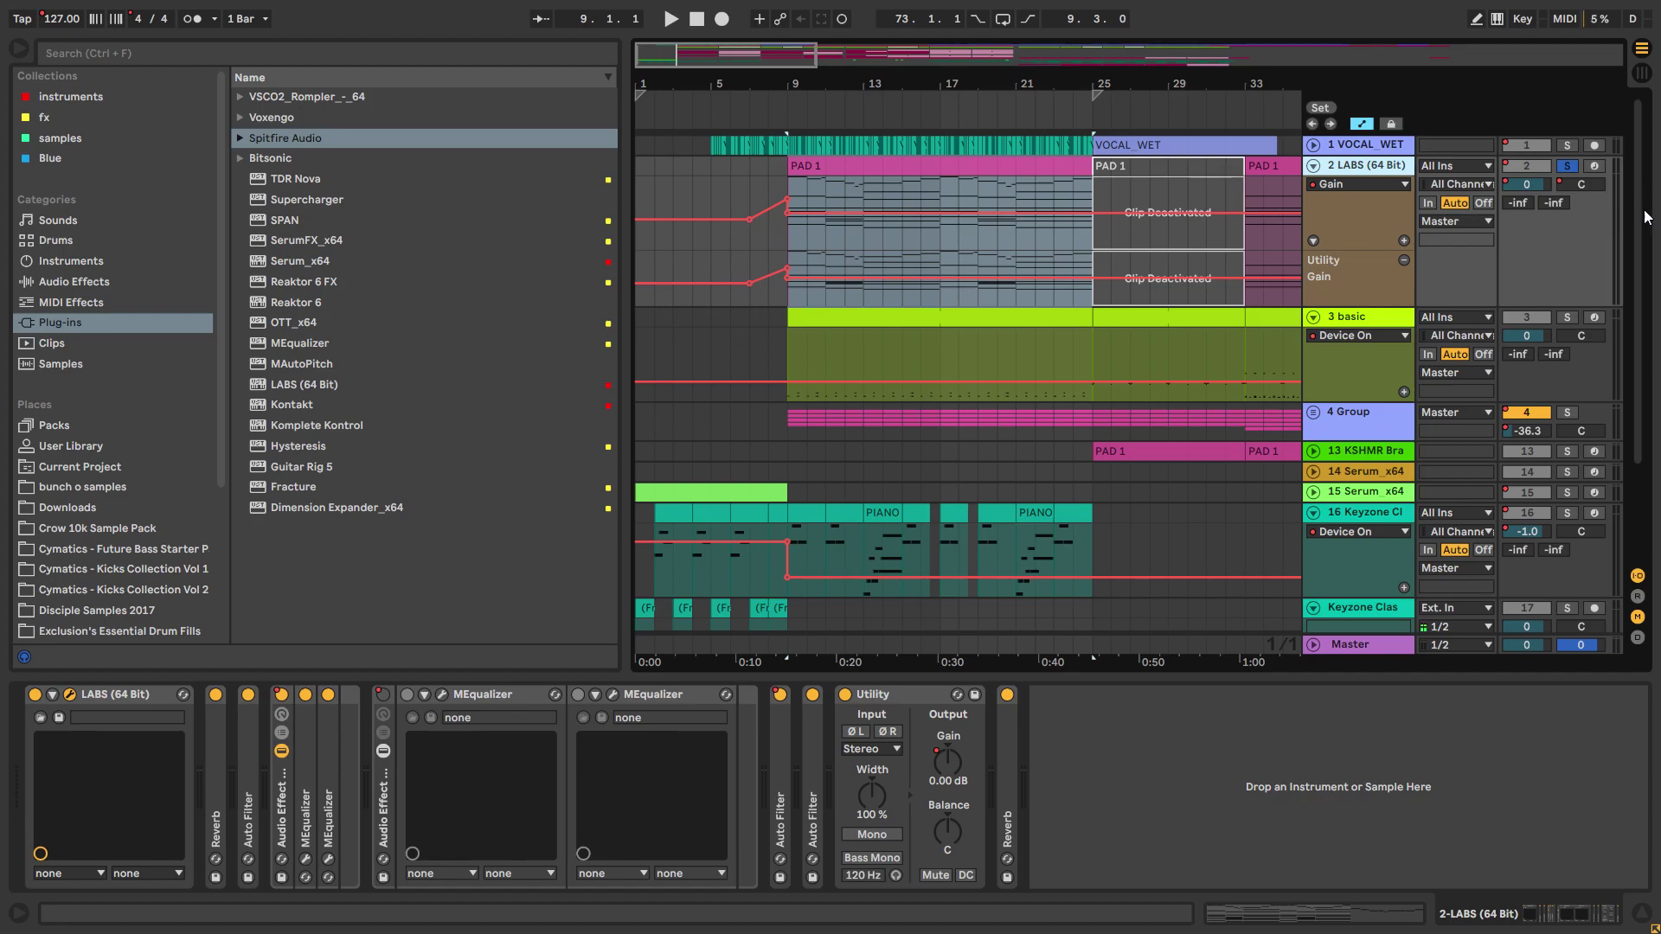
Step: Play the soloed pad from bar 9 and examine the Utility Gain automation leading into it
key(space)
scroll(755, 226, up, 1)
drag(754, 228, 718, 282)
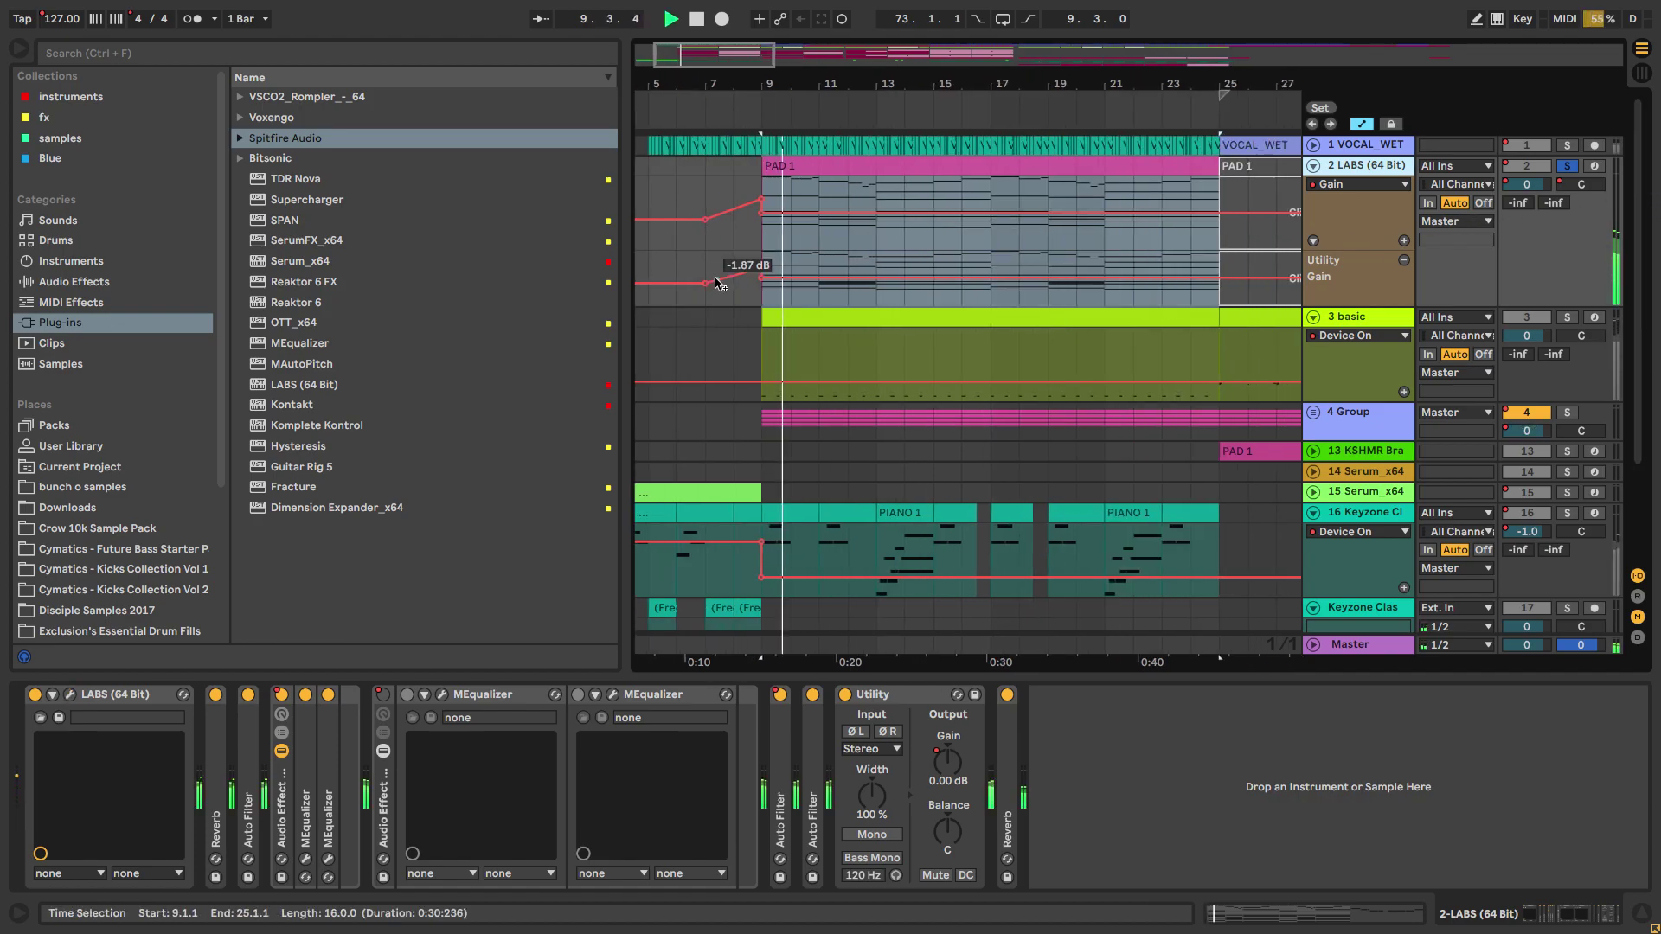
scroll(729, 276, up, 1)
Step: Inspect the bar 9 PAD 1 clip's MIDI notes in the enlarged clip view, and stop playback
click(917, 163)
click(917, 164)
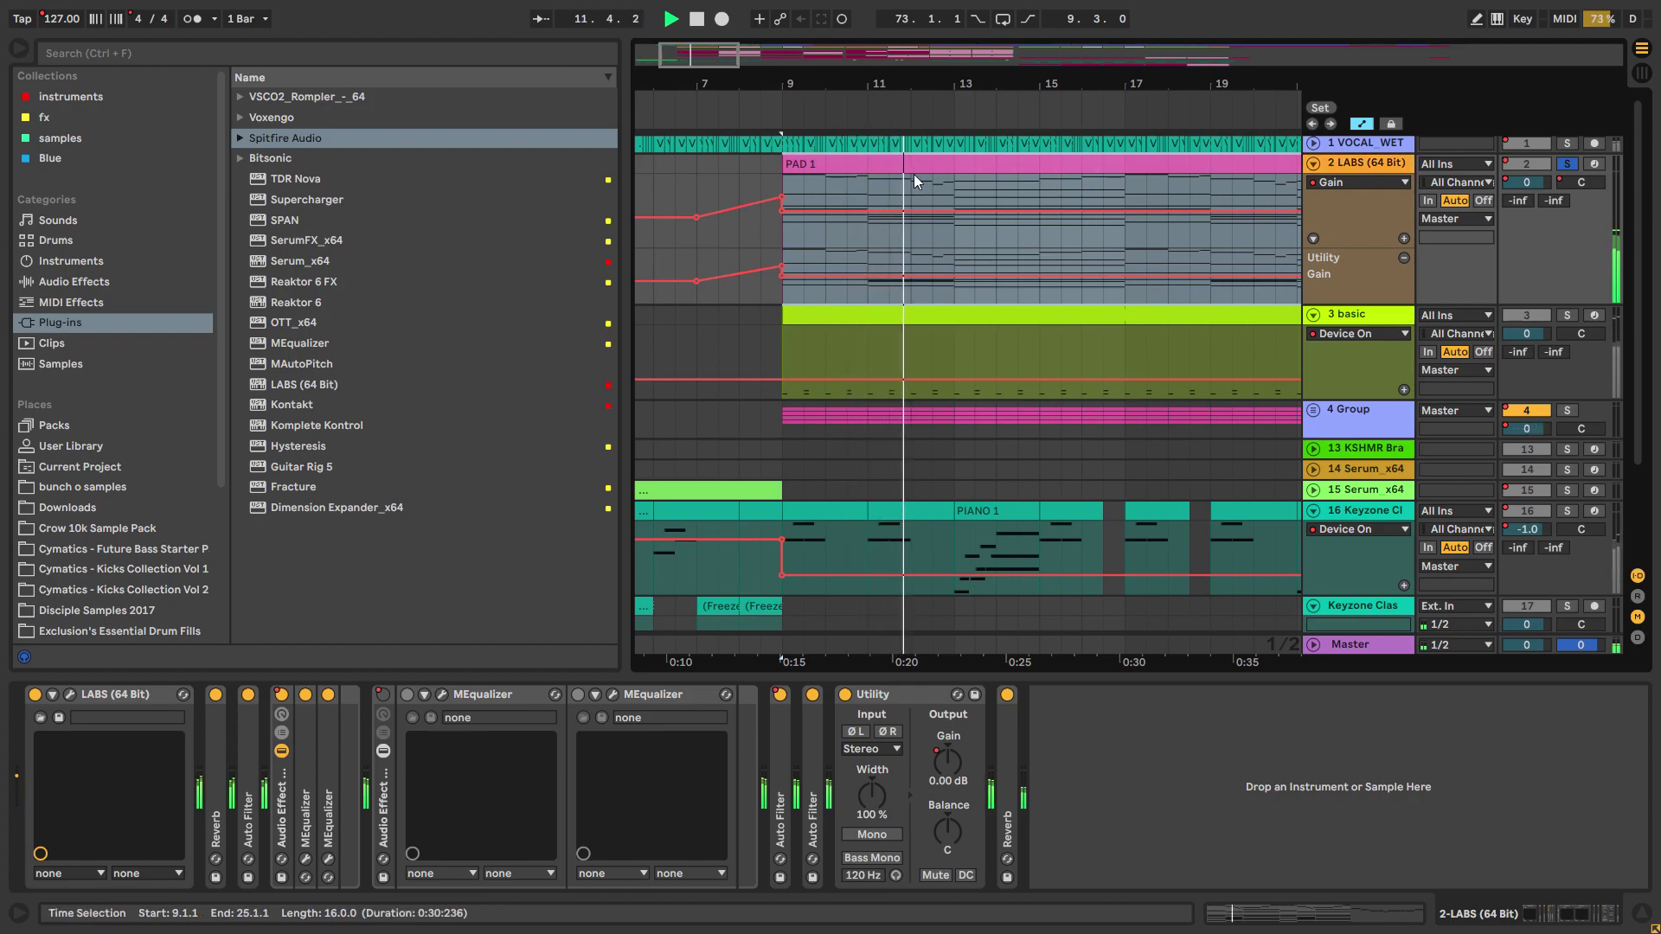
double_click(913, 174)
click(1539, 718)
click(1641, 912)
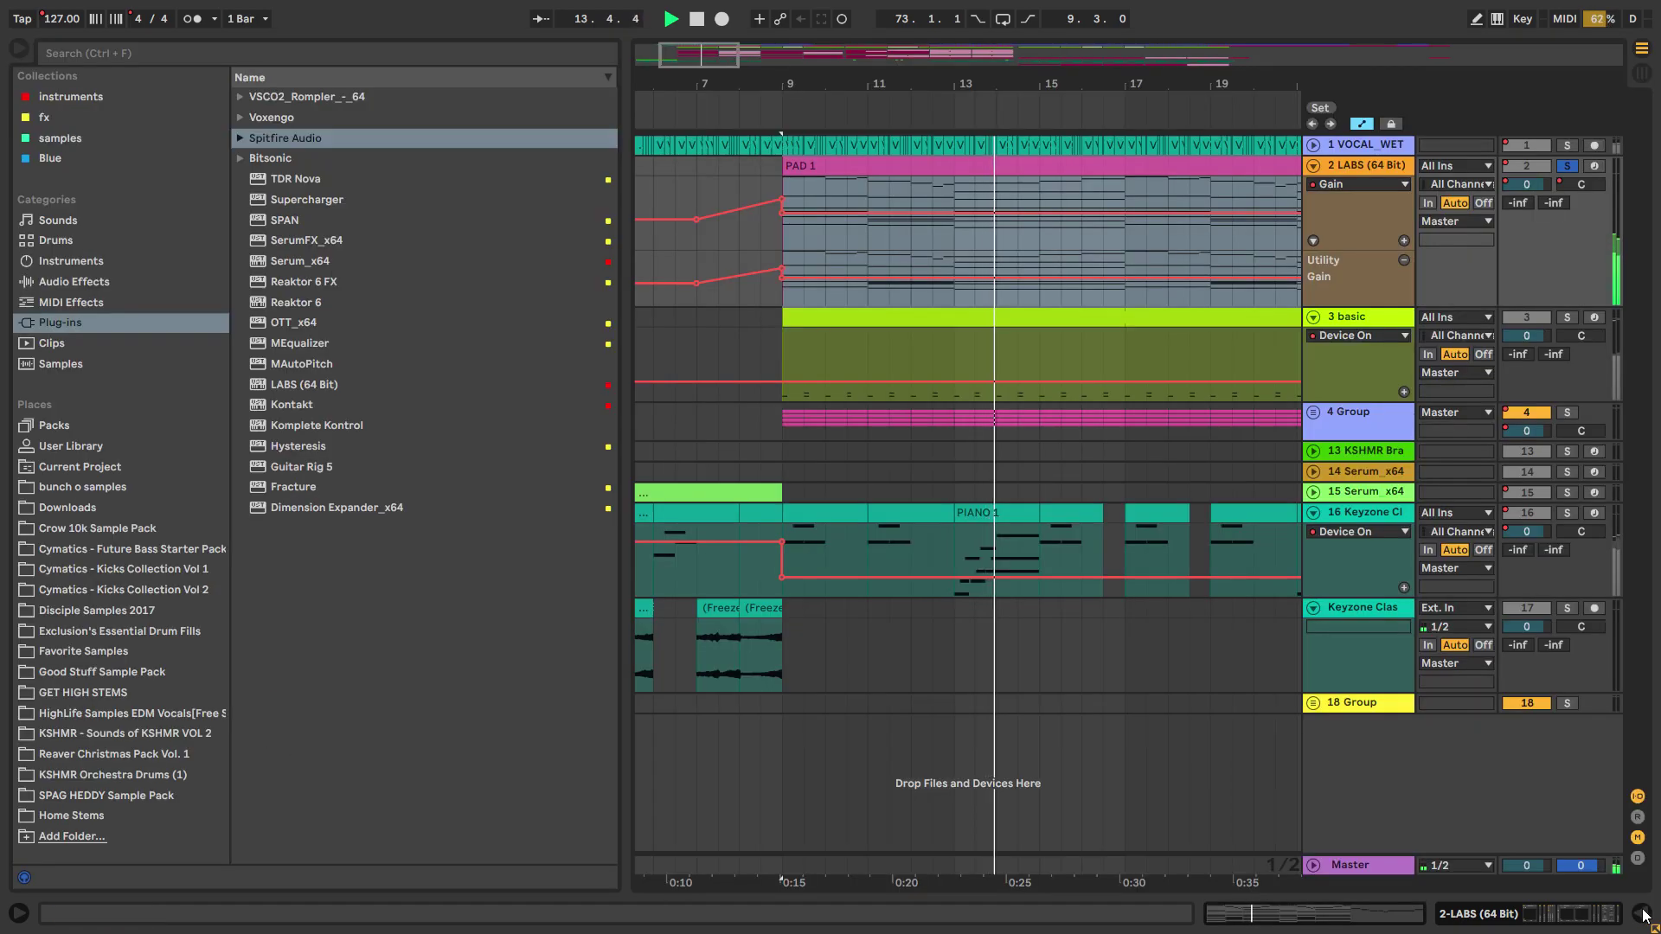
scroll(999, 249, right, 2)
double_click(986, 162)
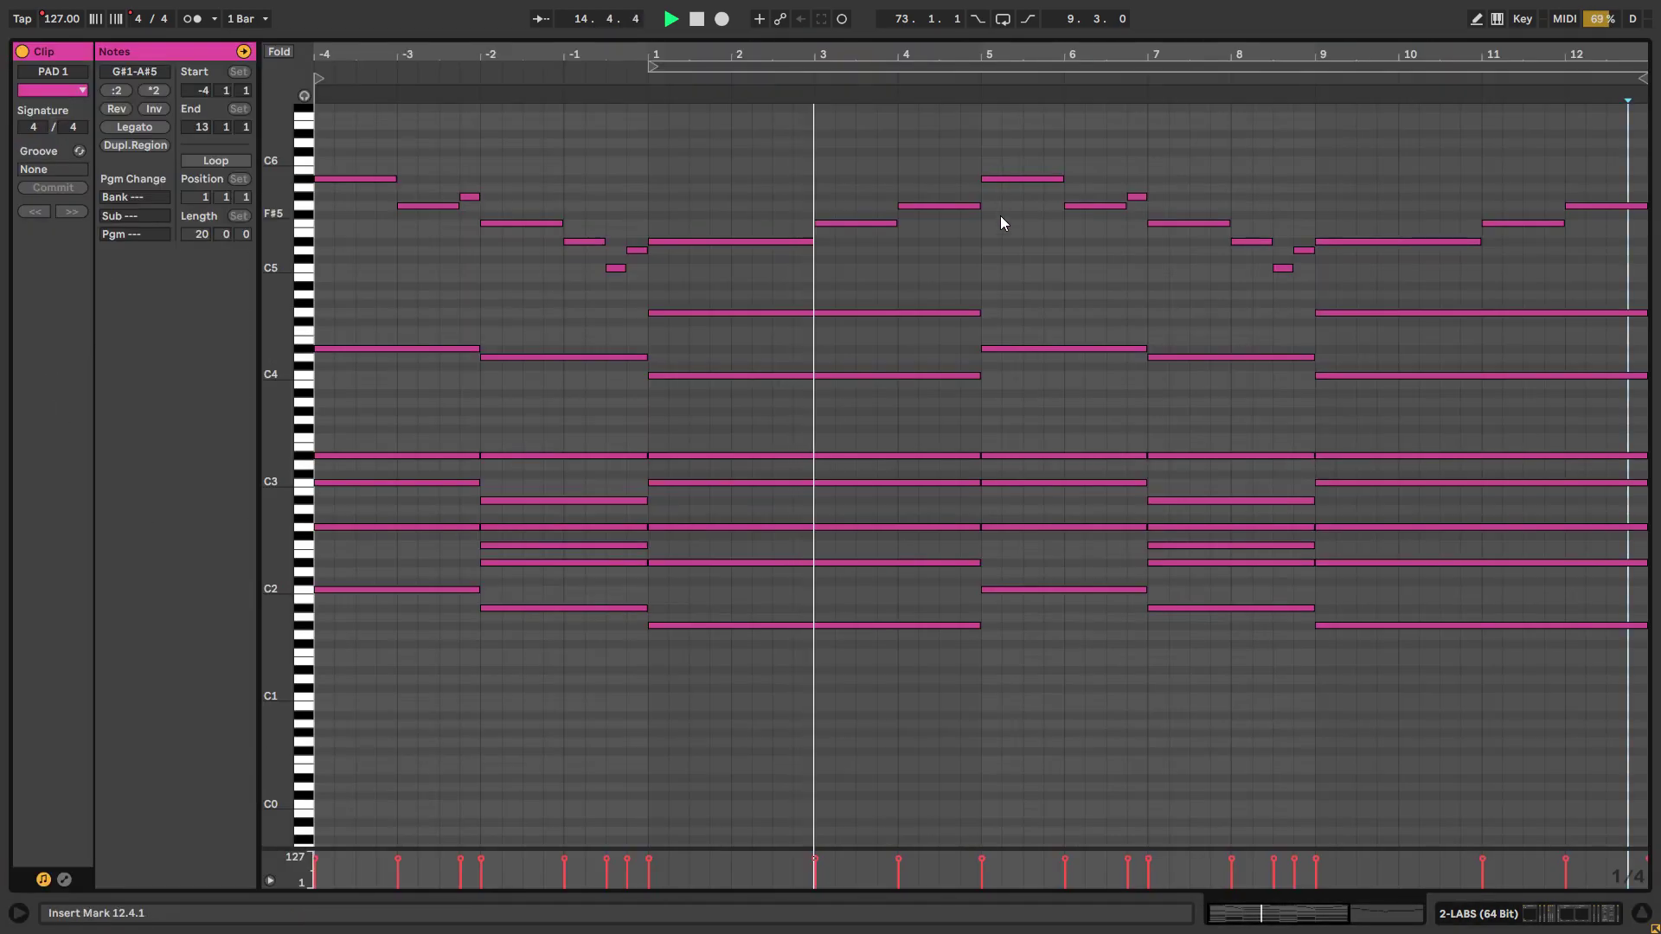
click(1641, 913)
key(space)
Step: Show the LABS device chain, toggle its first Audio Effect Rack and play the pad from bar 9
scroll(1071, 212, down, 3)
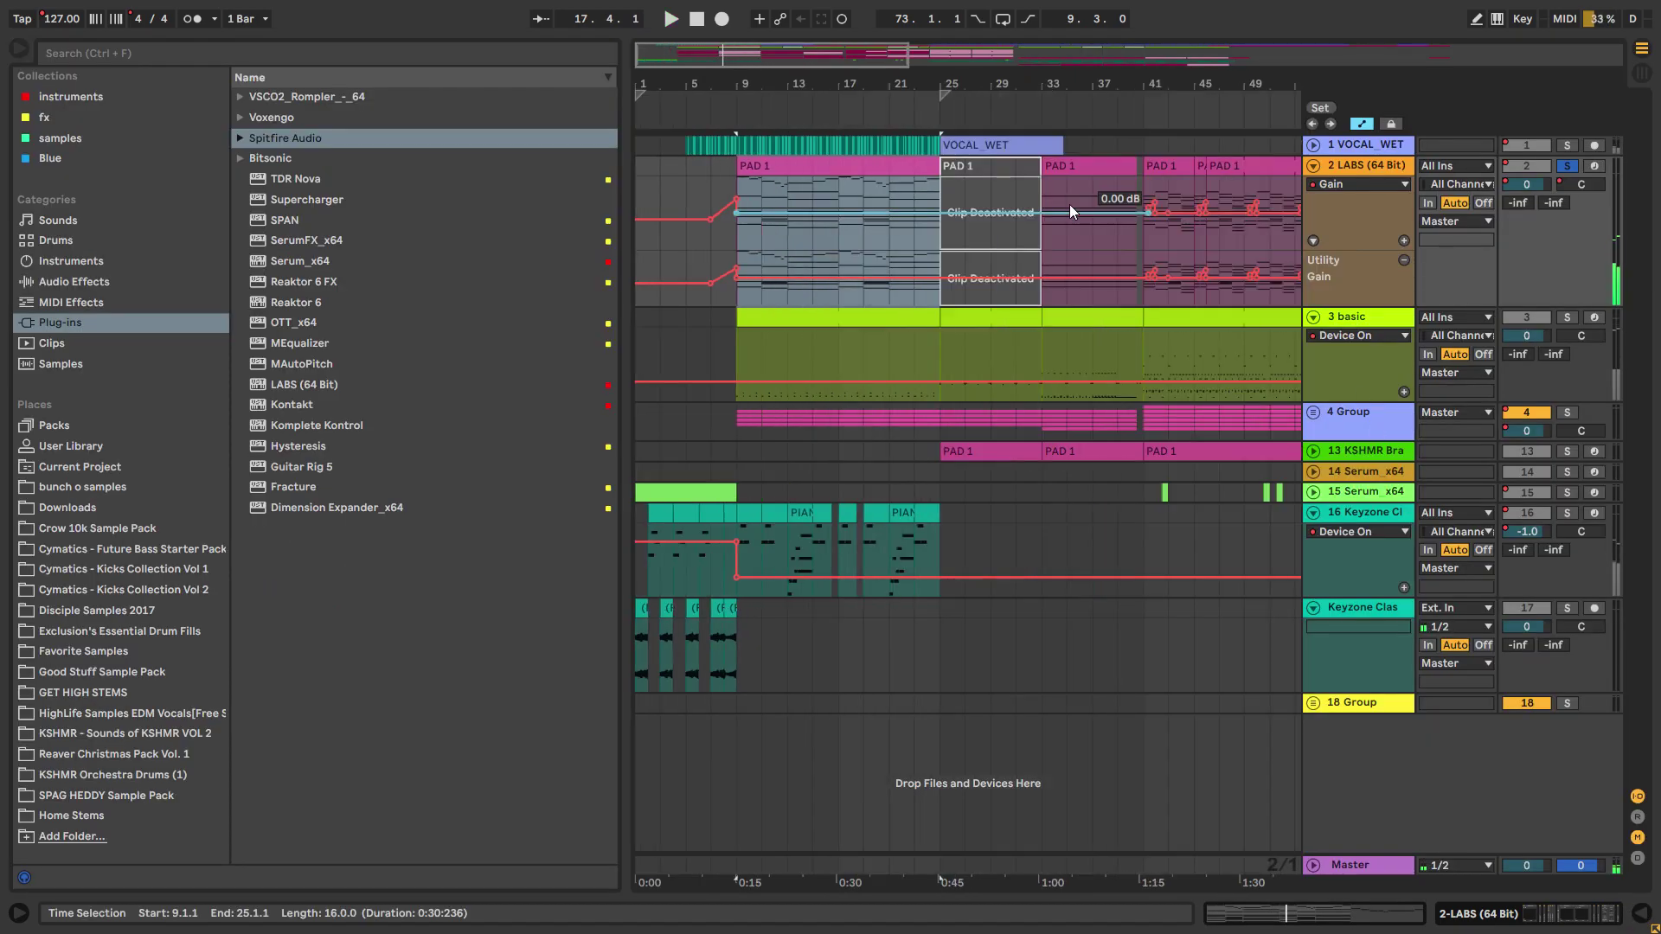
click(1576, 915)
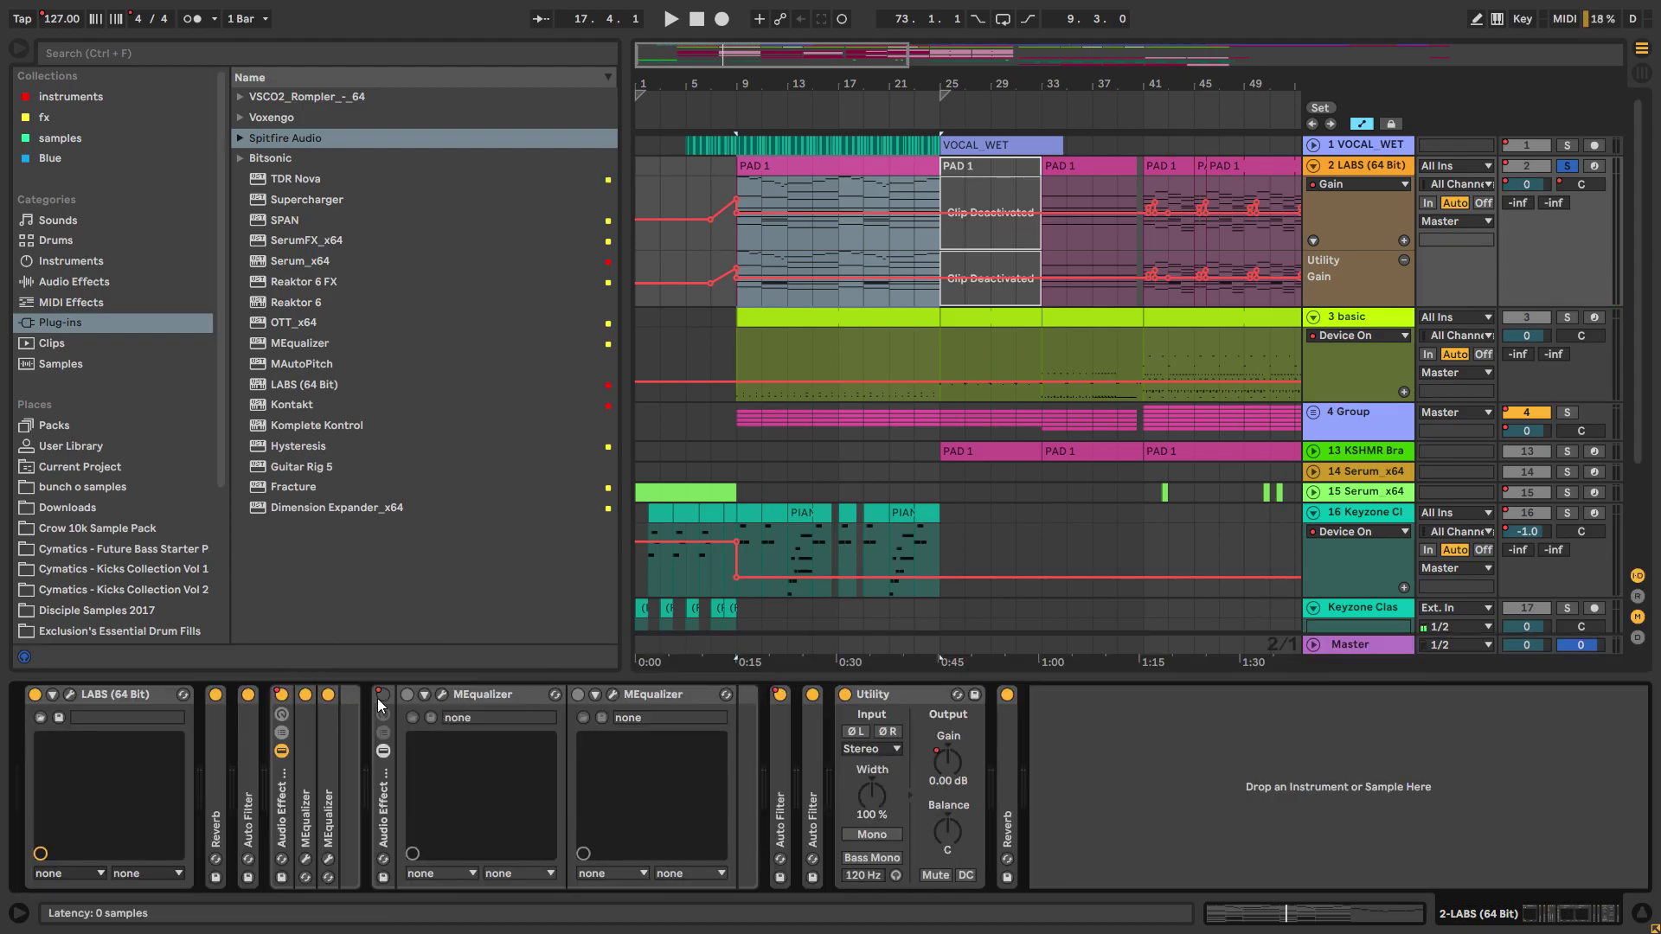
click(280, 696)
key(space)
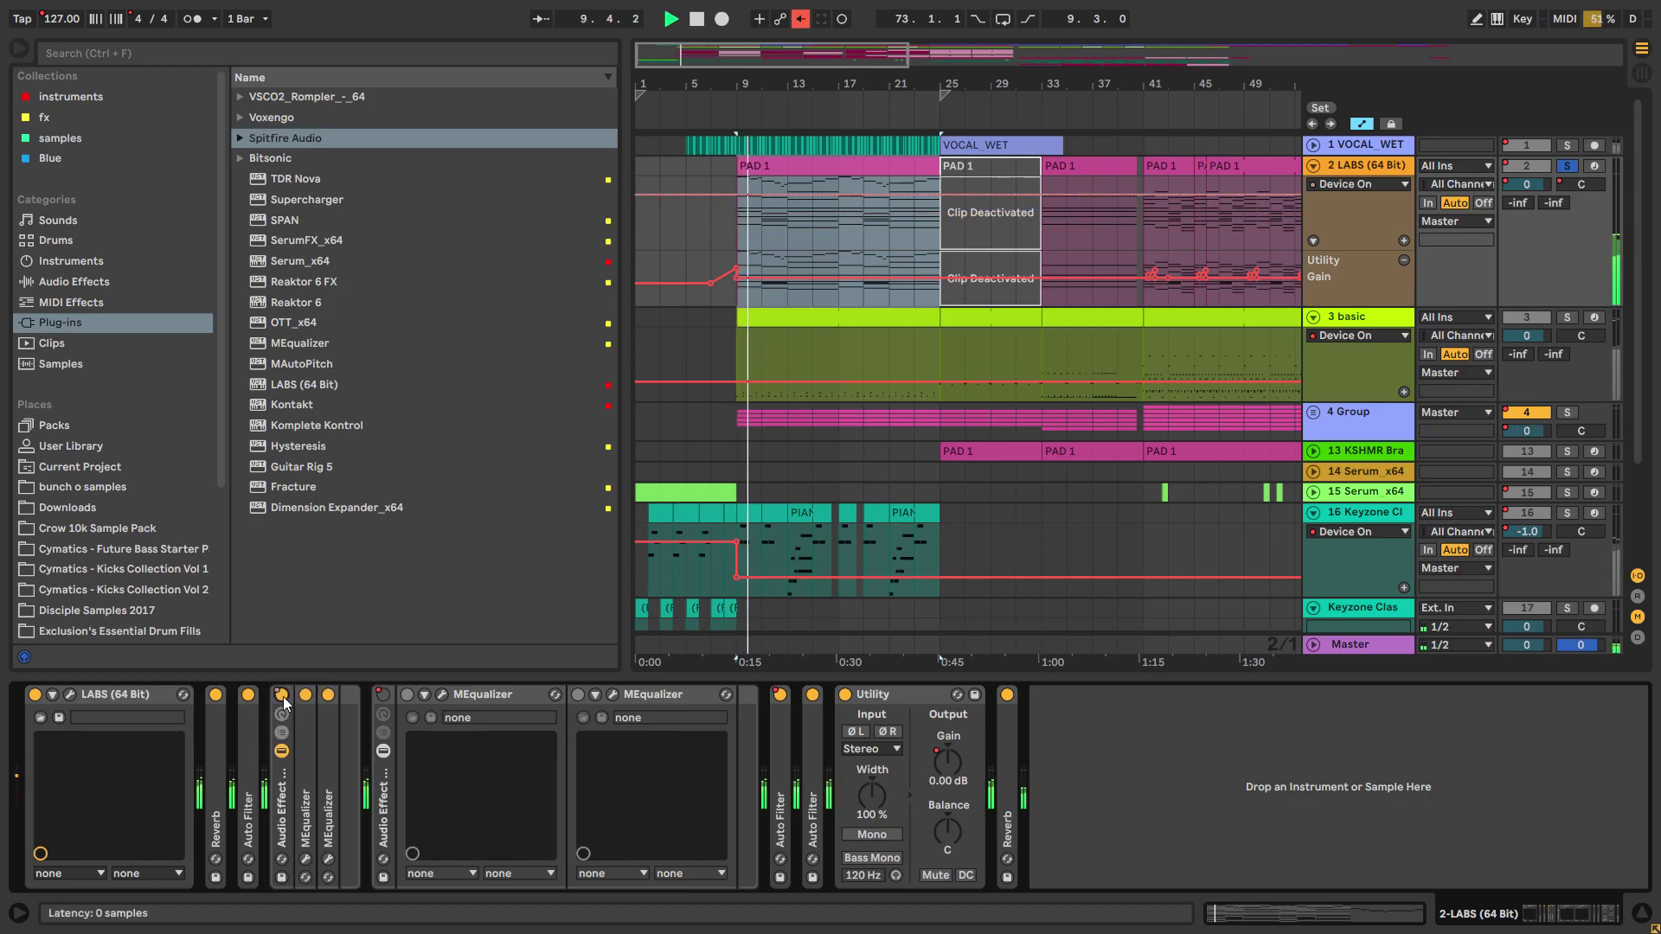
key(space)
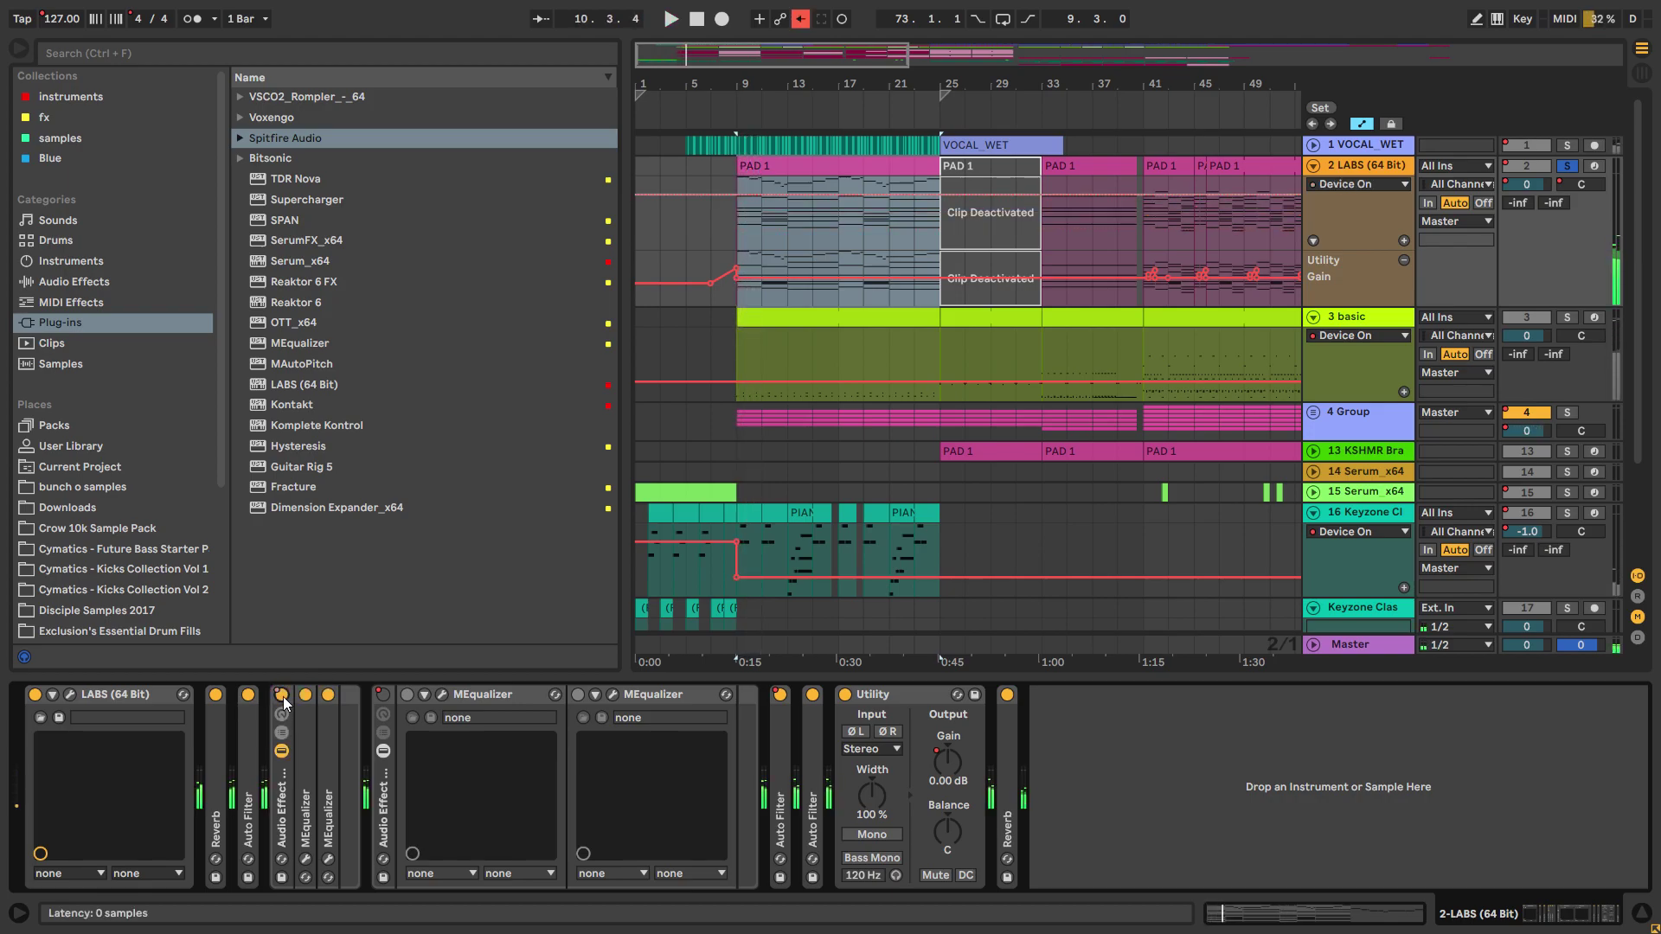
Step: Unfold the two MEqualizers in the first rack, and the Auto Filter and Reverb that precede it
double_click(308, 779)
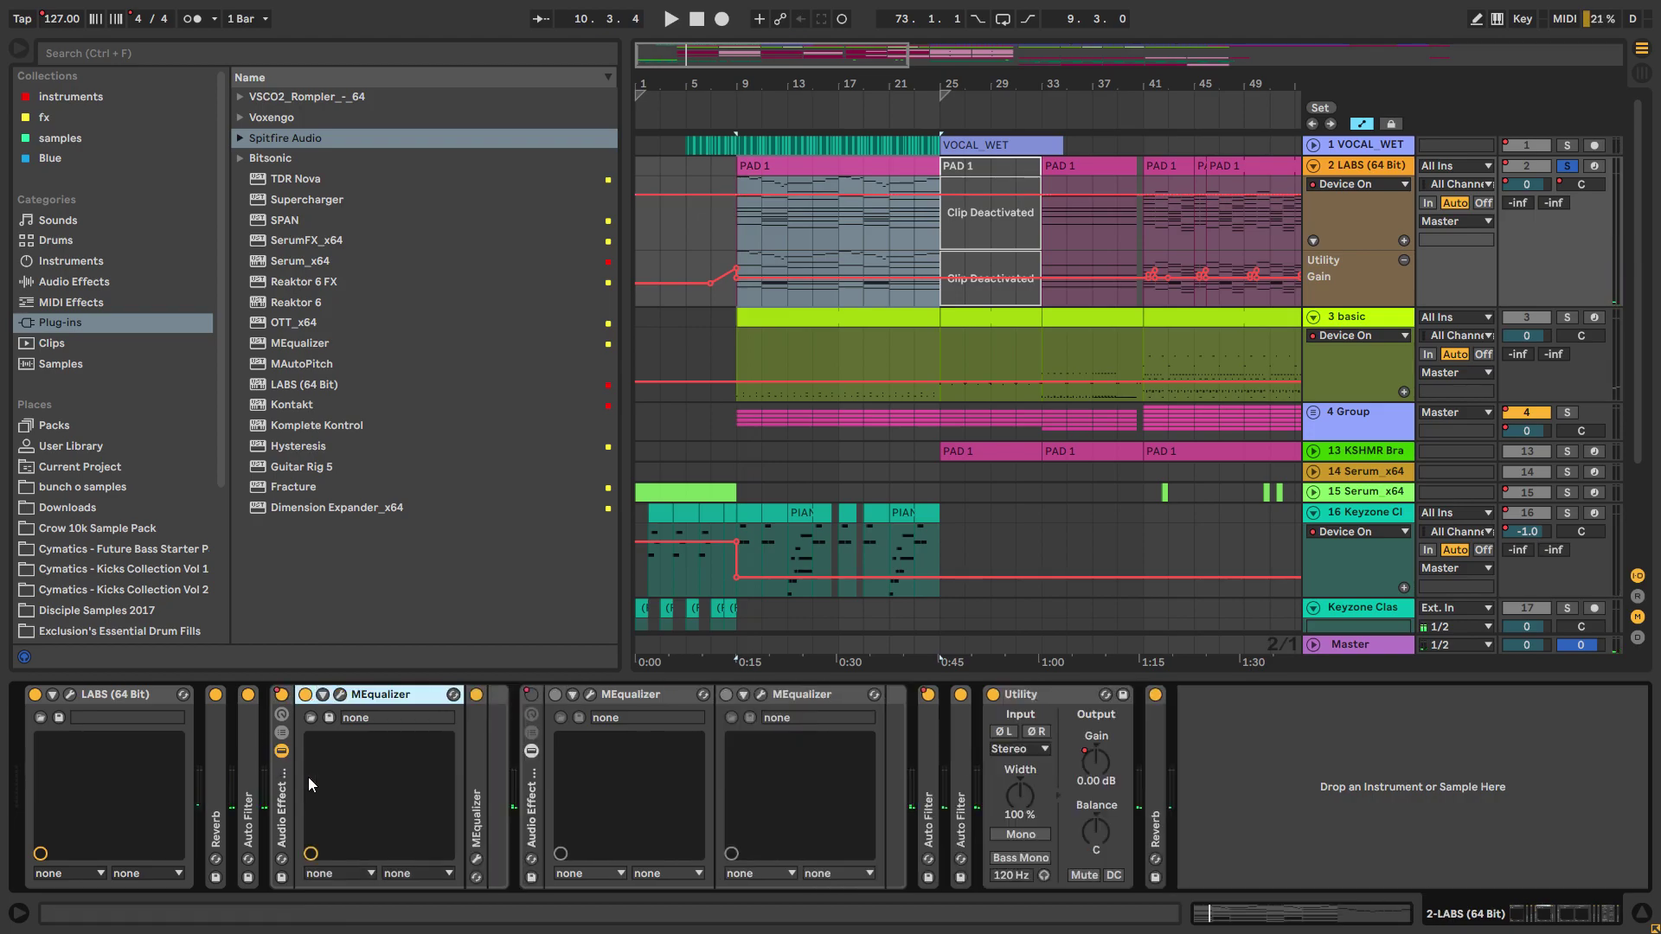
double_click(482, 743)
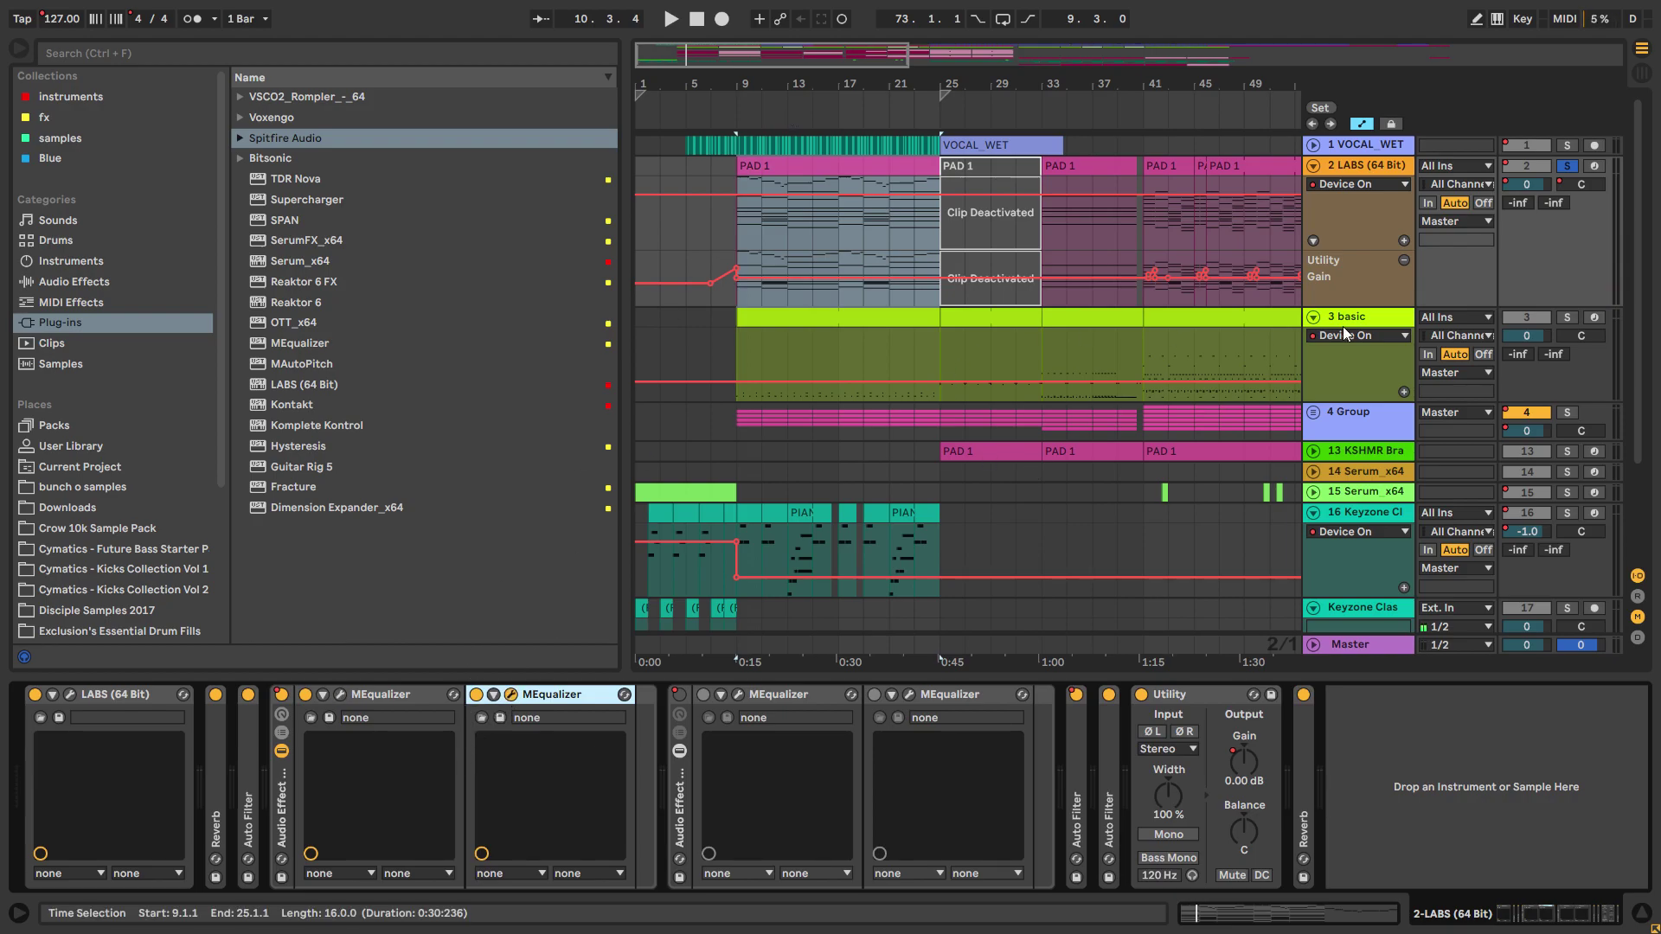
double_click(249, 778)
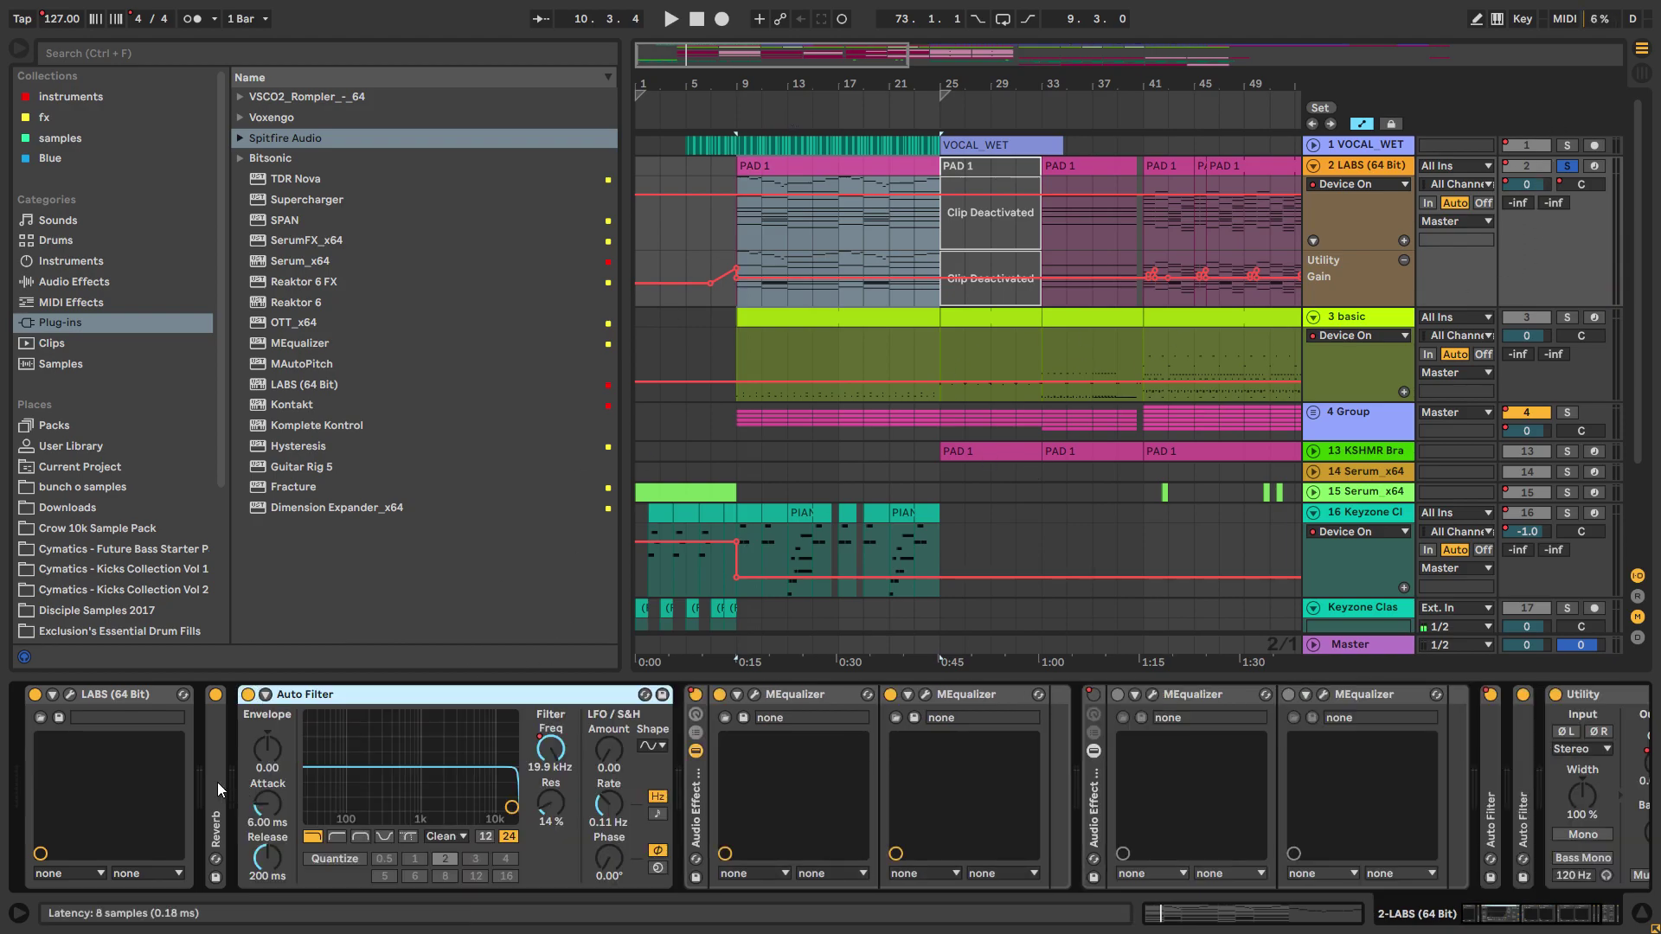
double_click(216, 790)
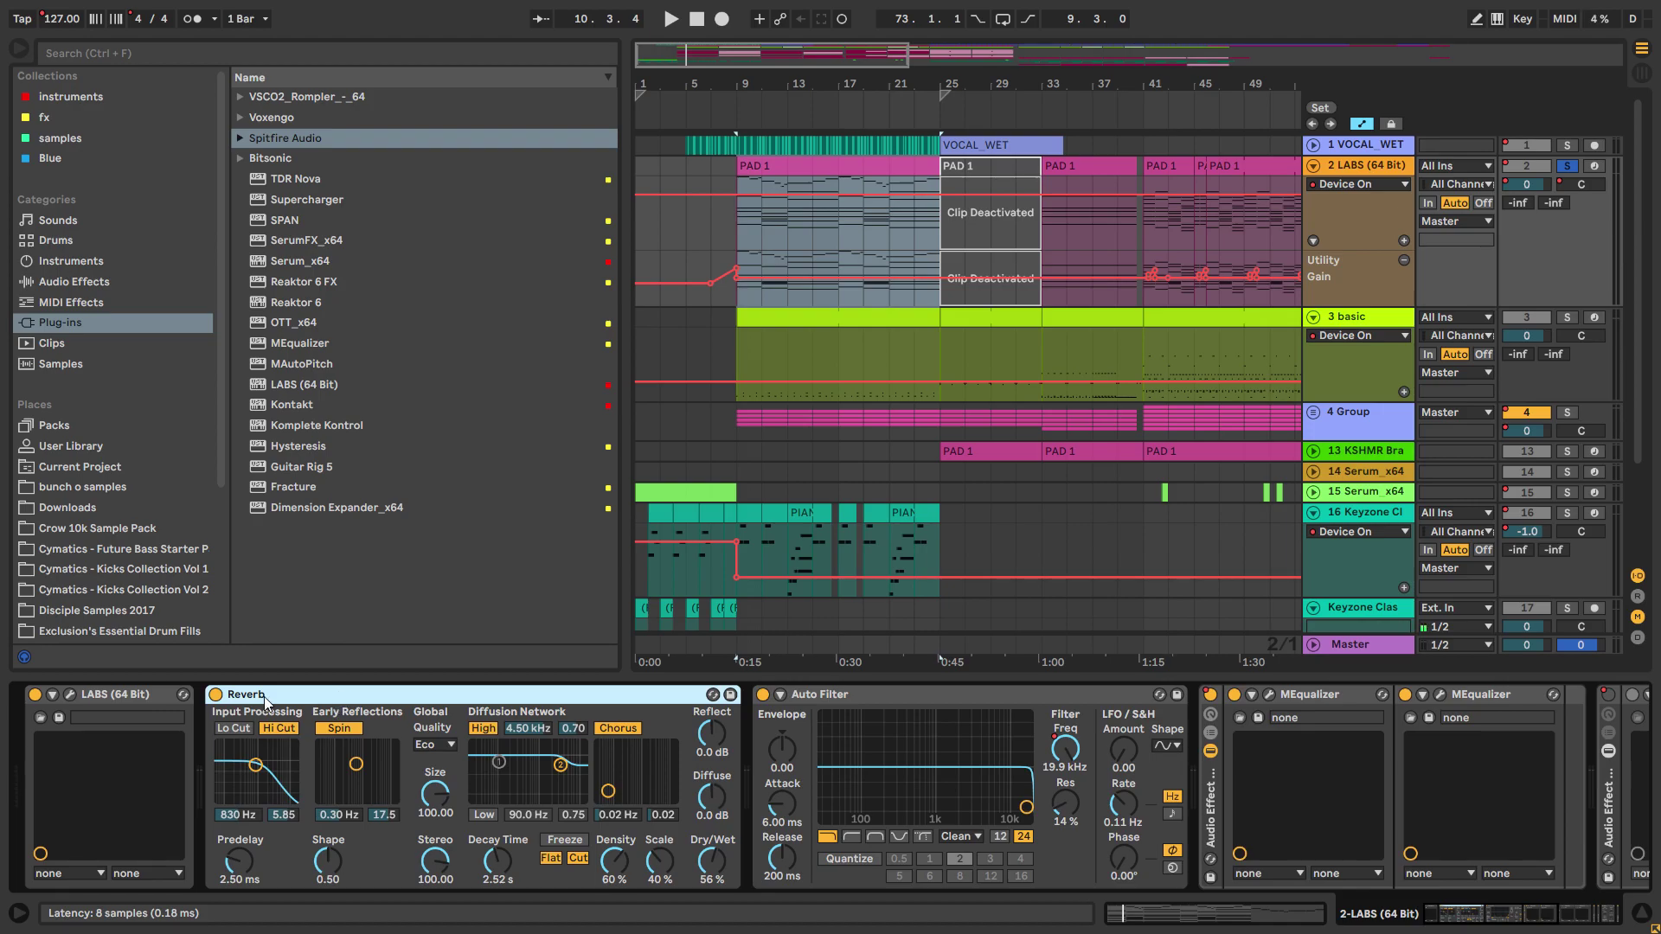
Step: Play the pad from bar 9 with its first Reverb bypassed for comparison, and re-enable the Reverb
key(space)
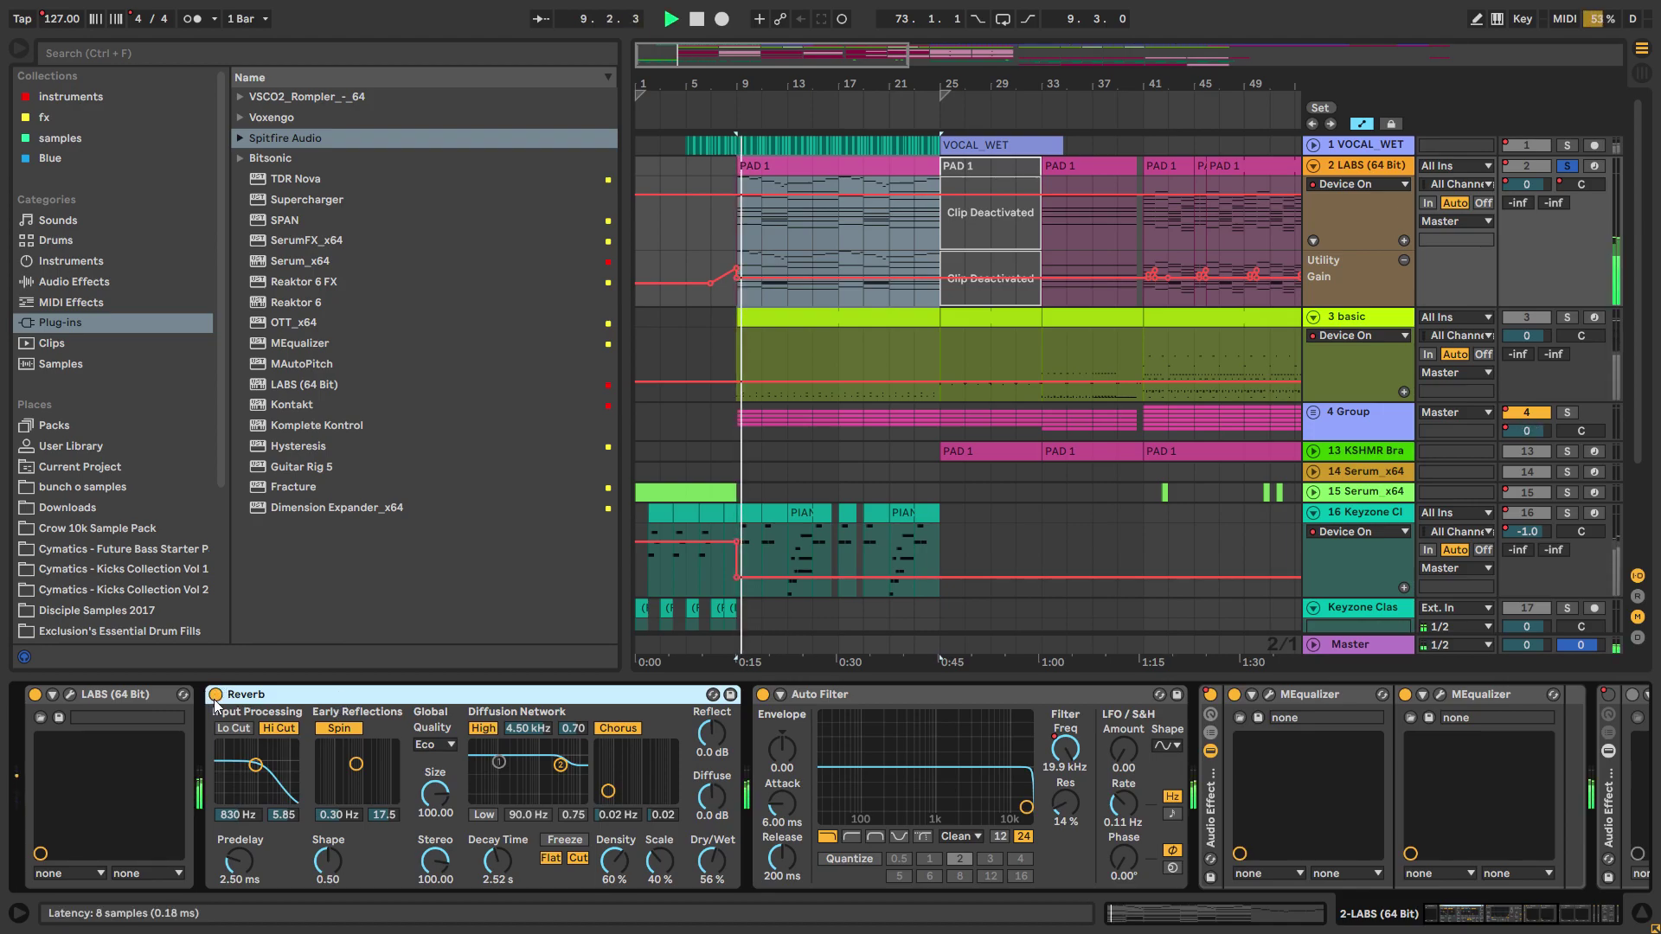
click(215, 695)
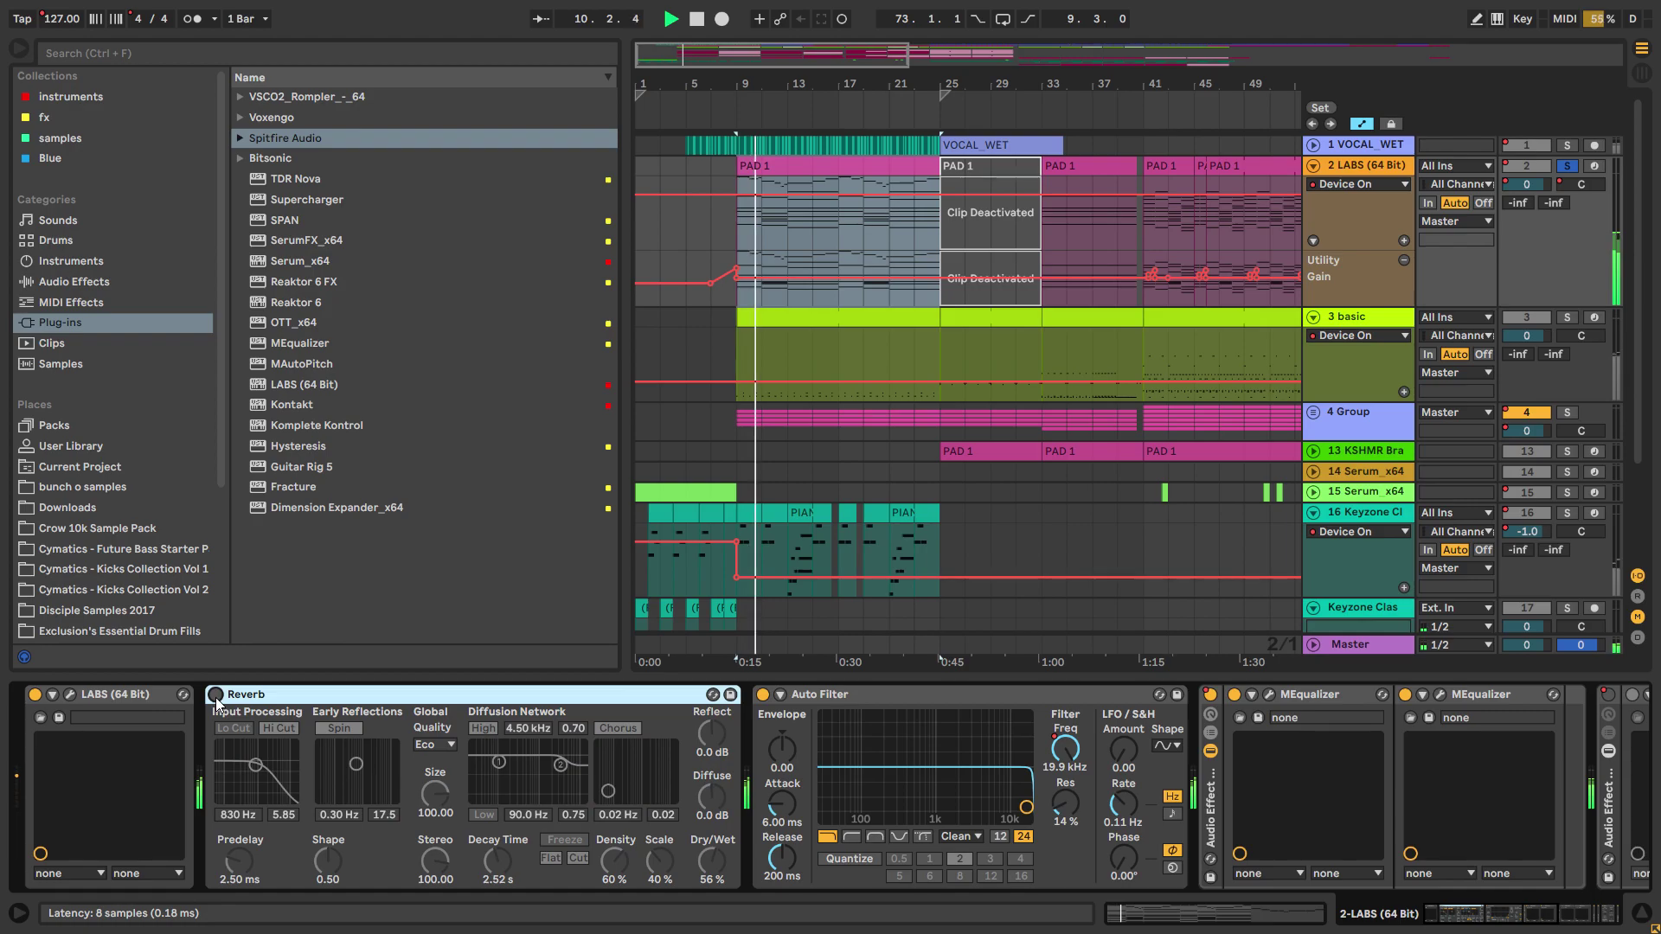
key(space)
click(215, 695)
Step: Fold the Reverb and the racks' MEqualizers, and briefly unfold the high-pass Auto Filter before the Utility
double_click(247, 694)
double_click(774, 696)
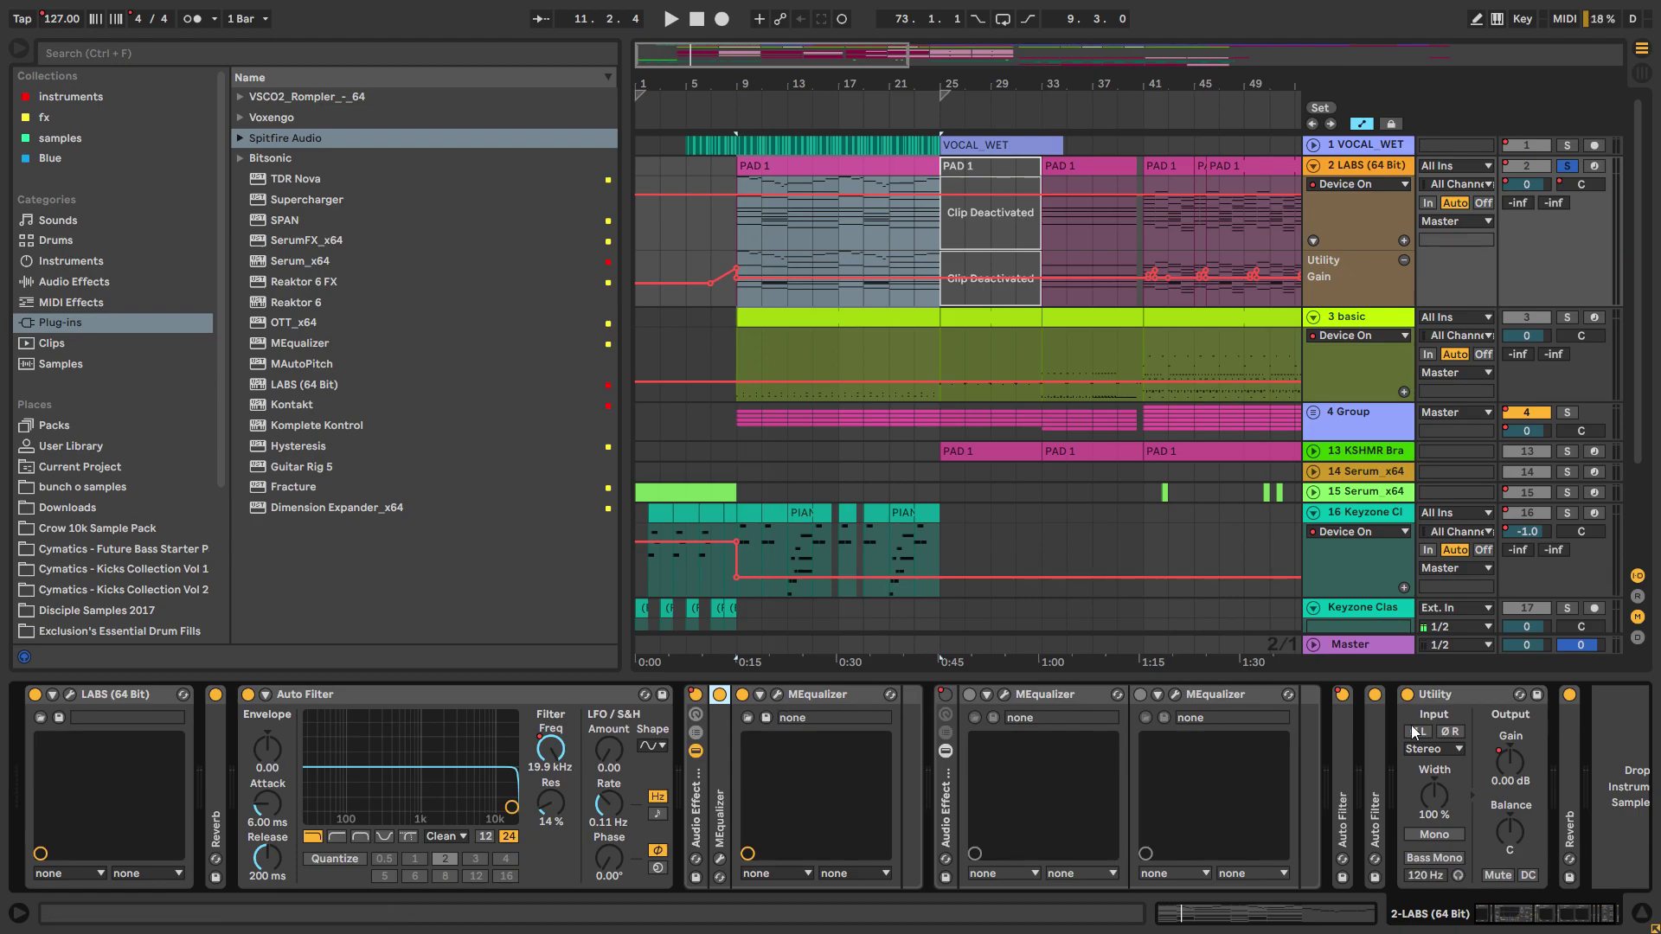
double_click(837, 692)
double_click(875, 693)
double_click(885, 694)
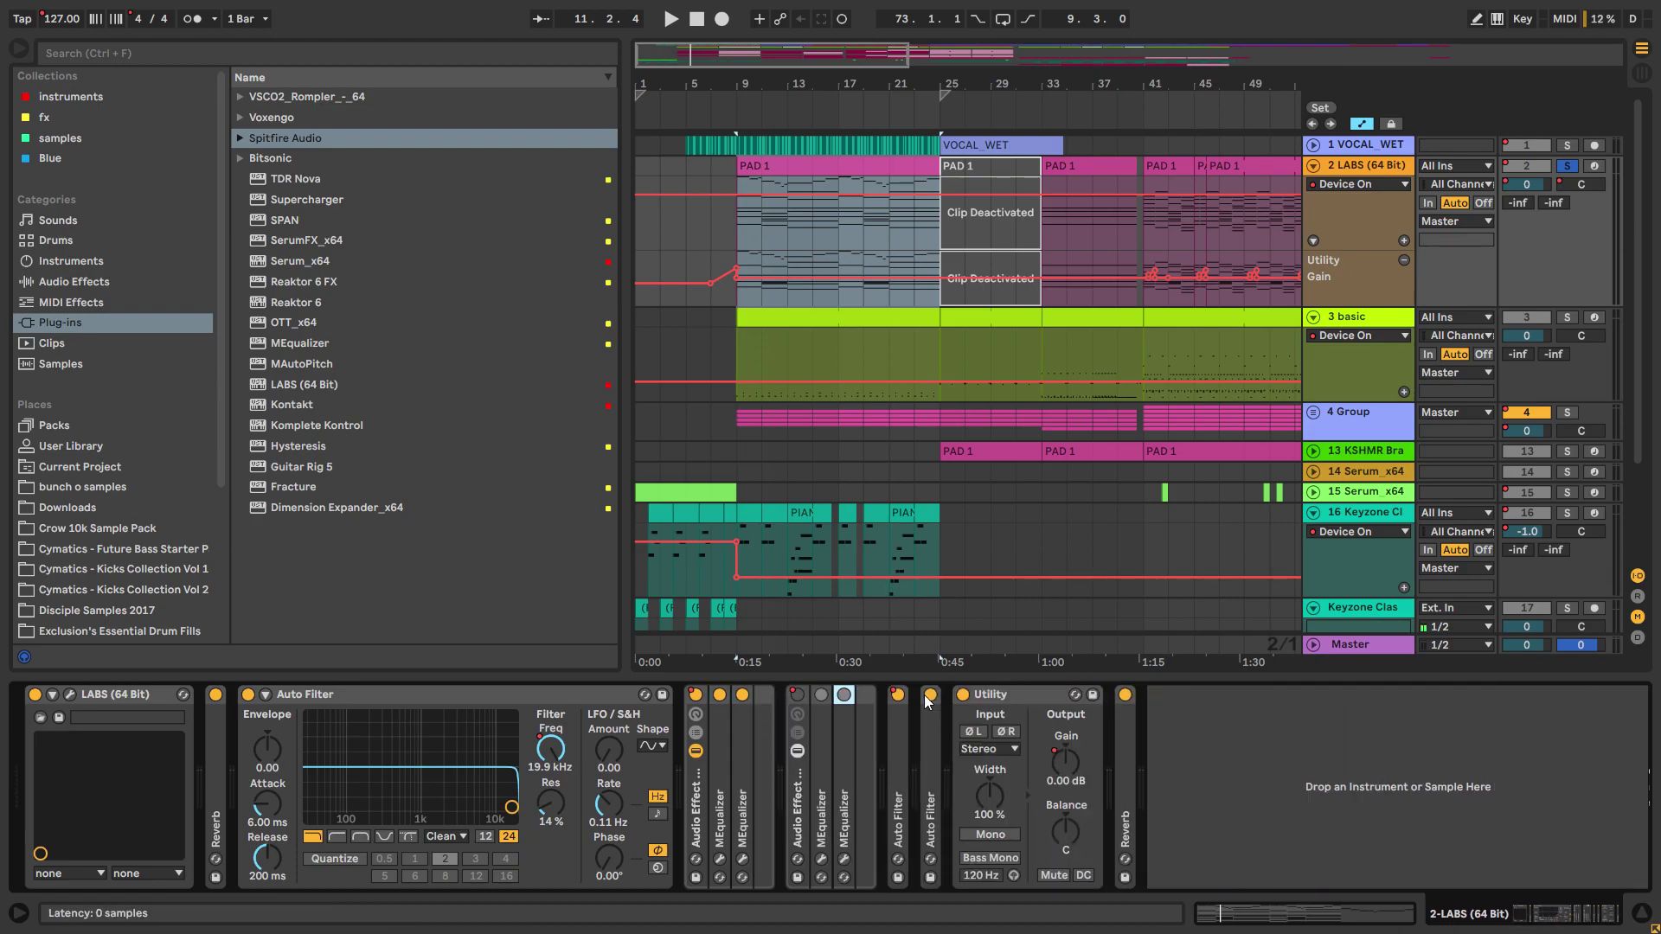
double_click(905, 729)
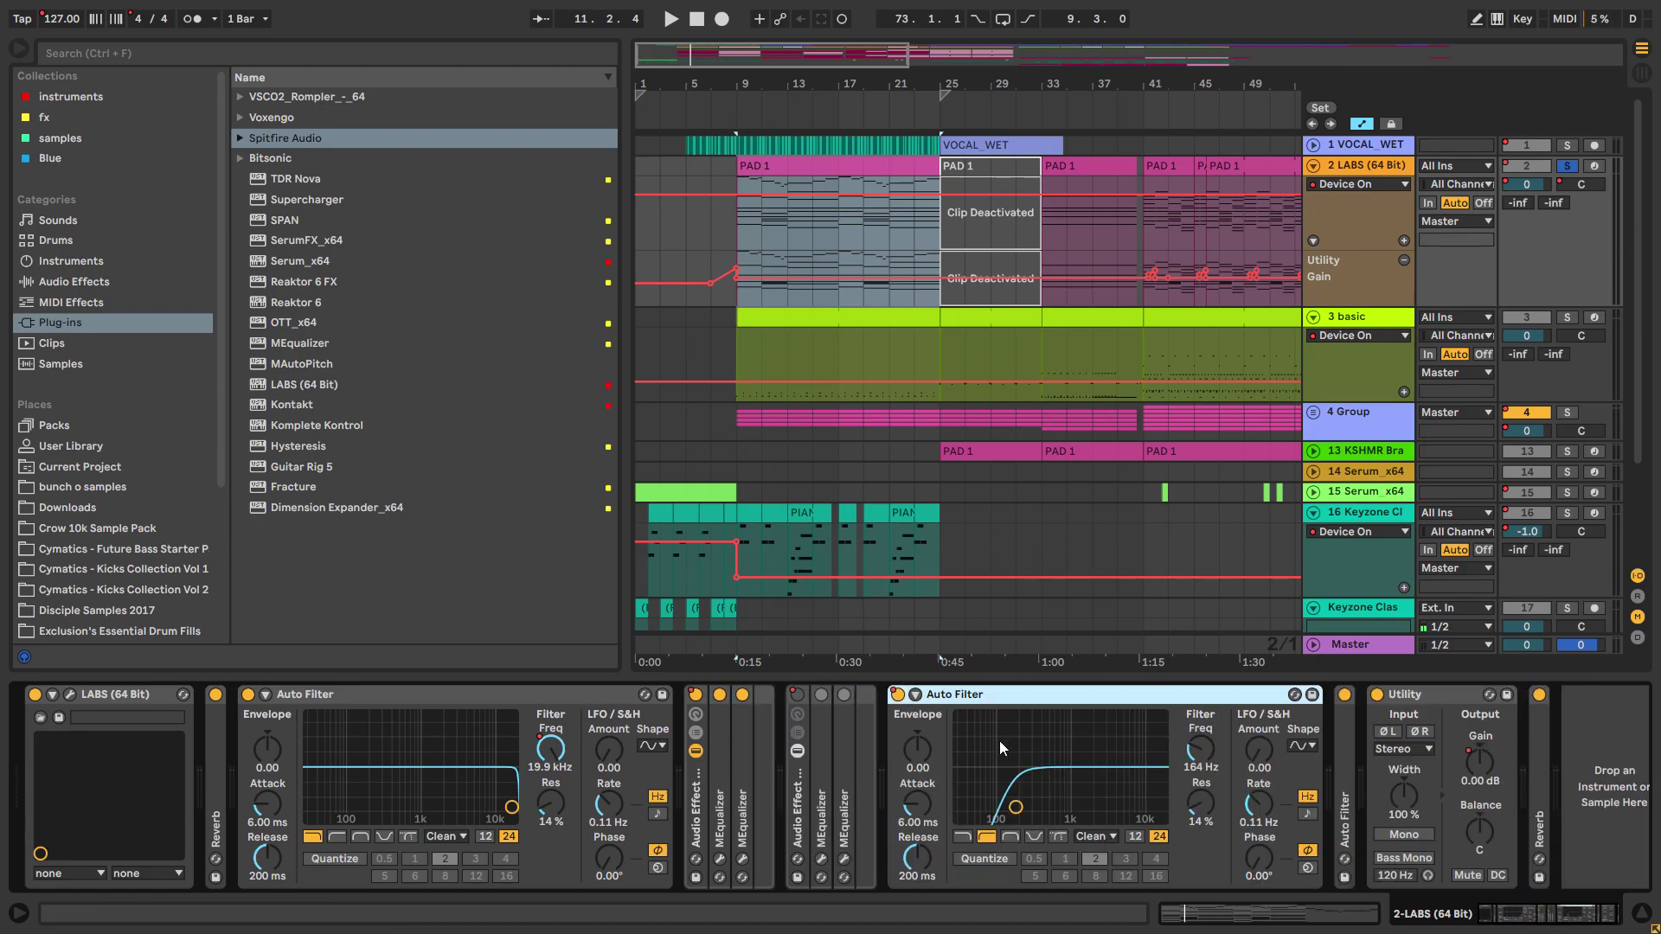
double_click(1056, 696)
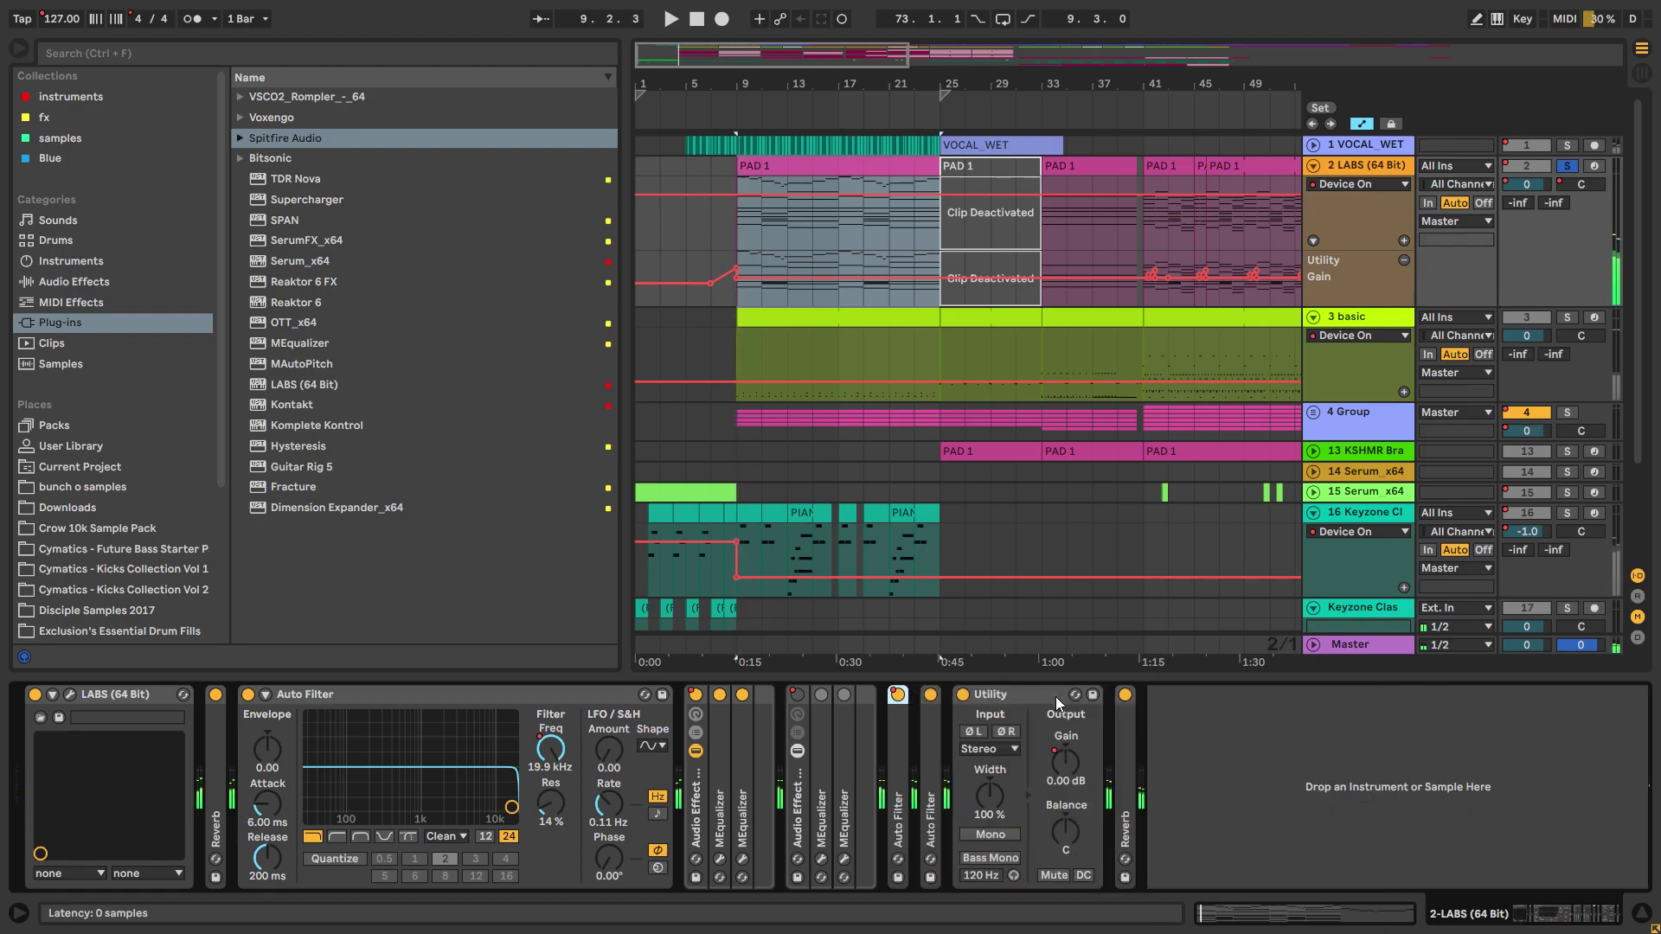
Step: Unfold the Auto Filter directly before the Utility and examine its Frequency automation across the arrangement while playing the pad
double_click(932, 736)
key(space)
click(1229, 758)
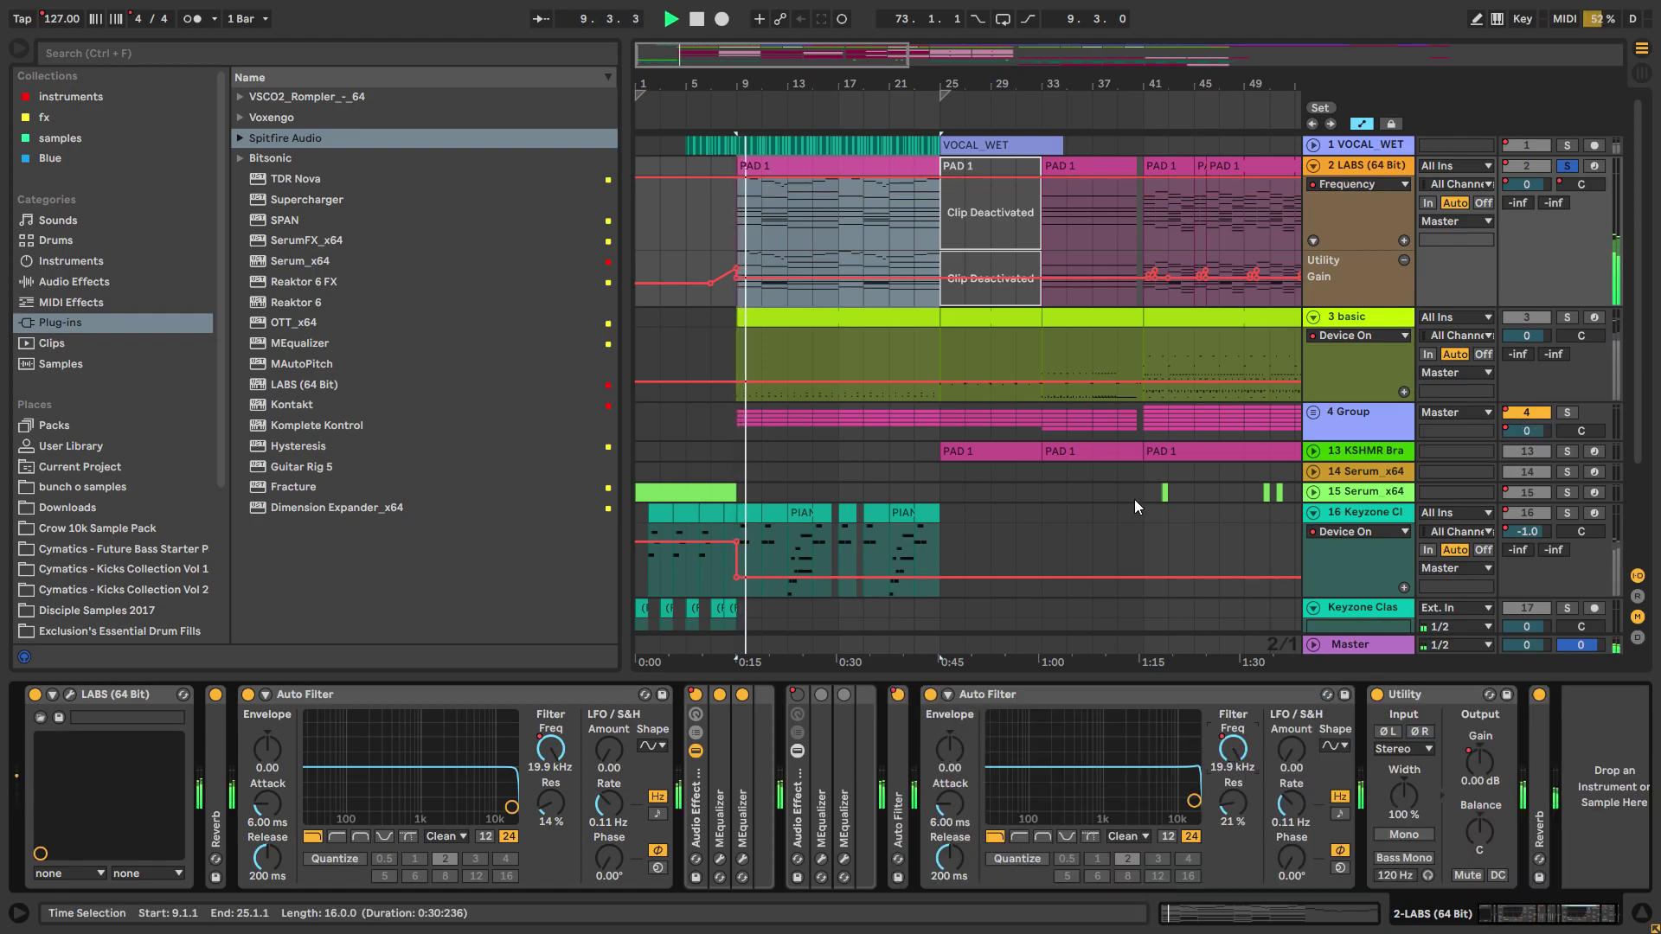
scroll(1030, 340, down, 2)
scroll(1017, 335, down, 3)
scroll(1017, 335, down, 2)
scroll(1025, 260, up, 3)
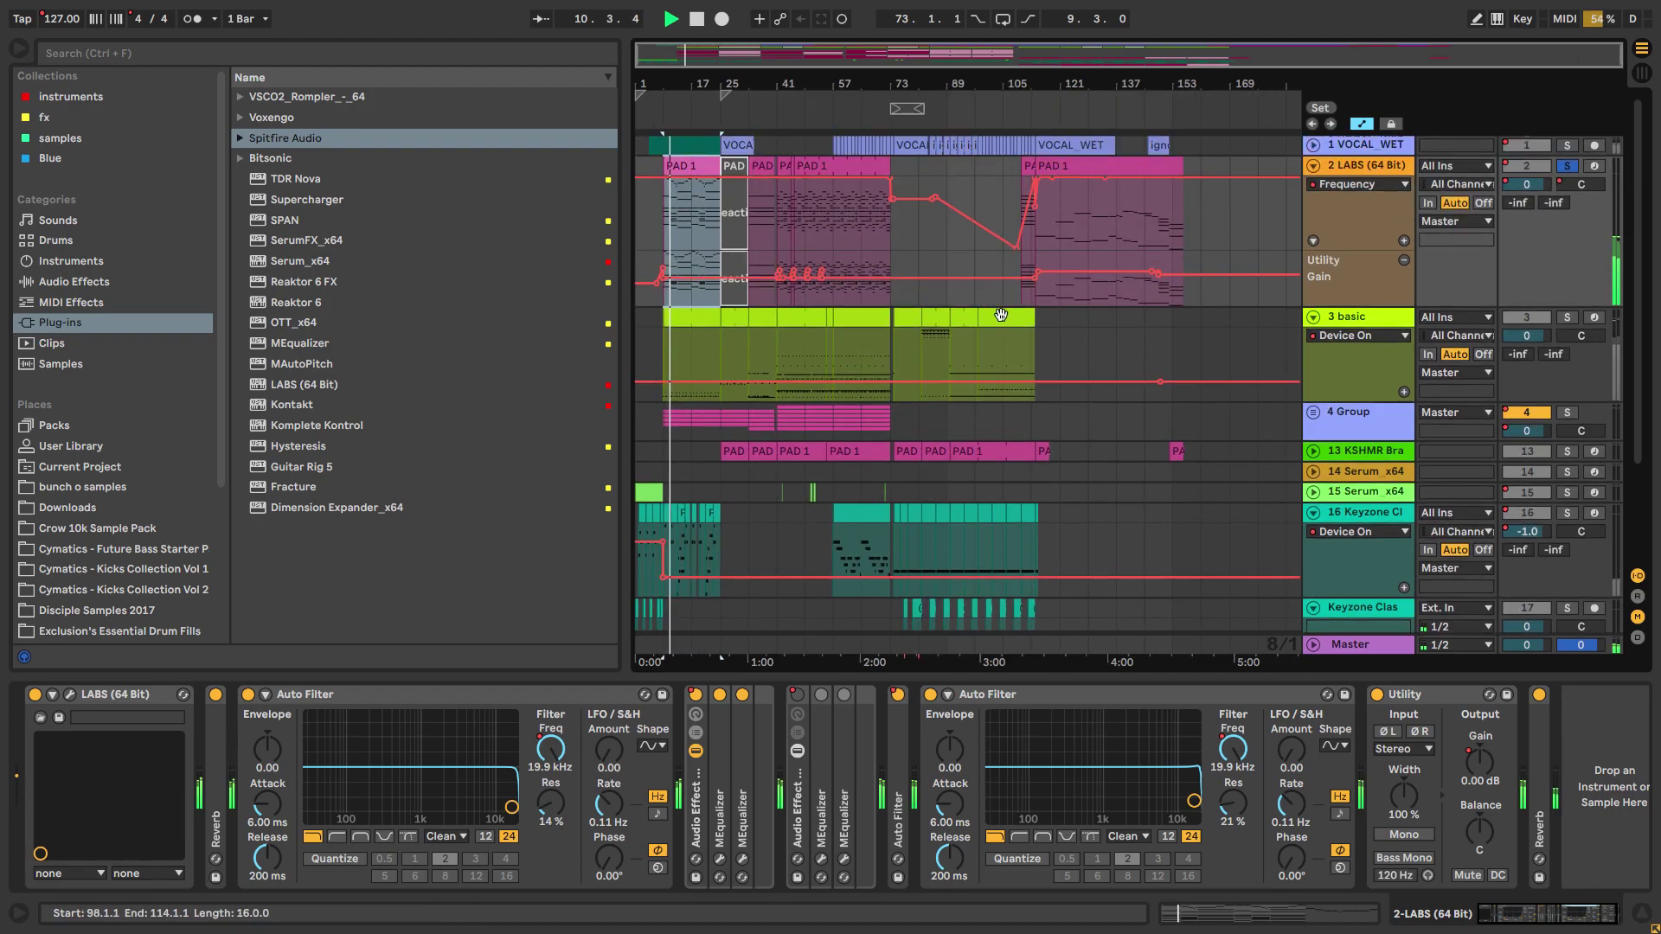
scroll(1029, 236, up, 2)
scroll(1029, 236, down, 2)
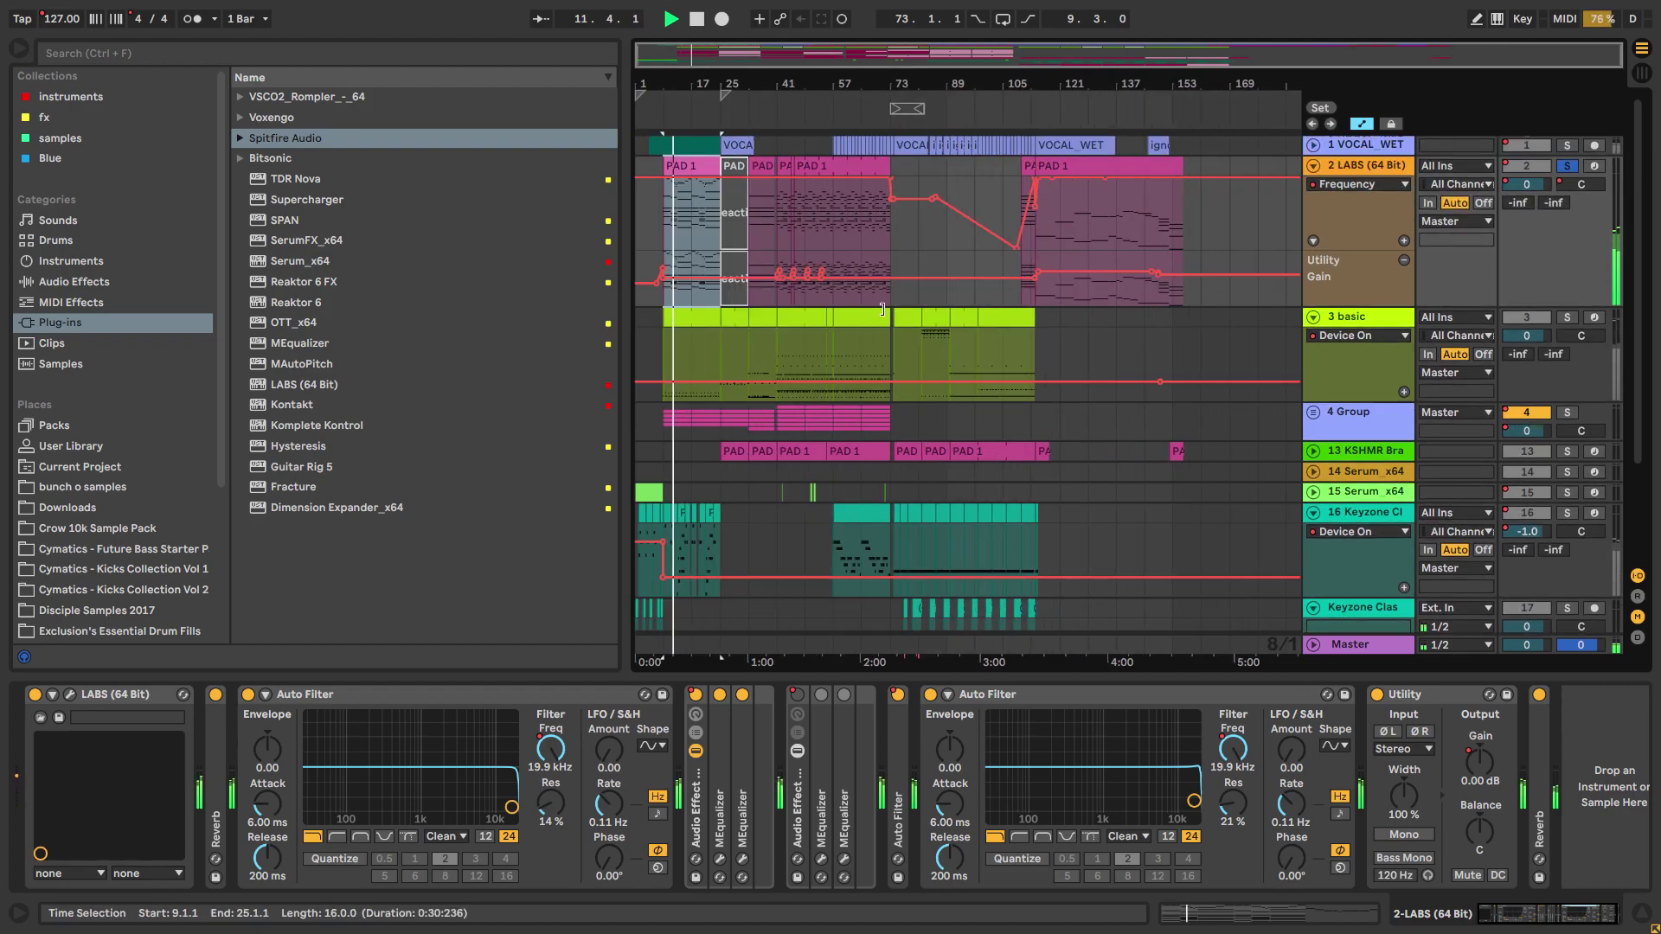
scroll(699, 298, up, 4)
drag(848, 353, 909, 353)
key(space)
double_click(1089, 699)
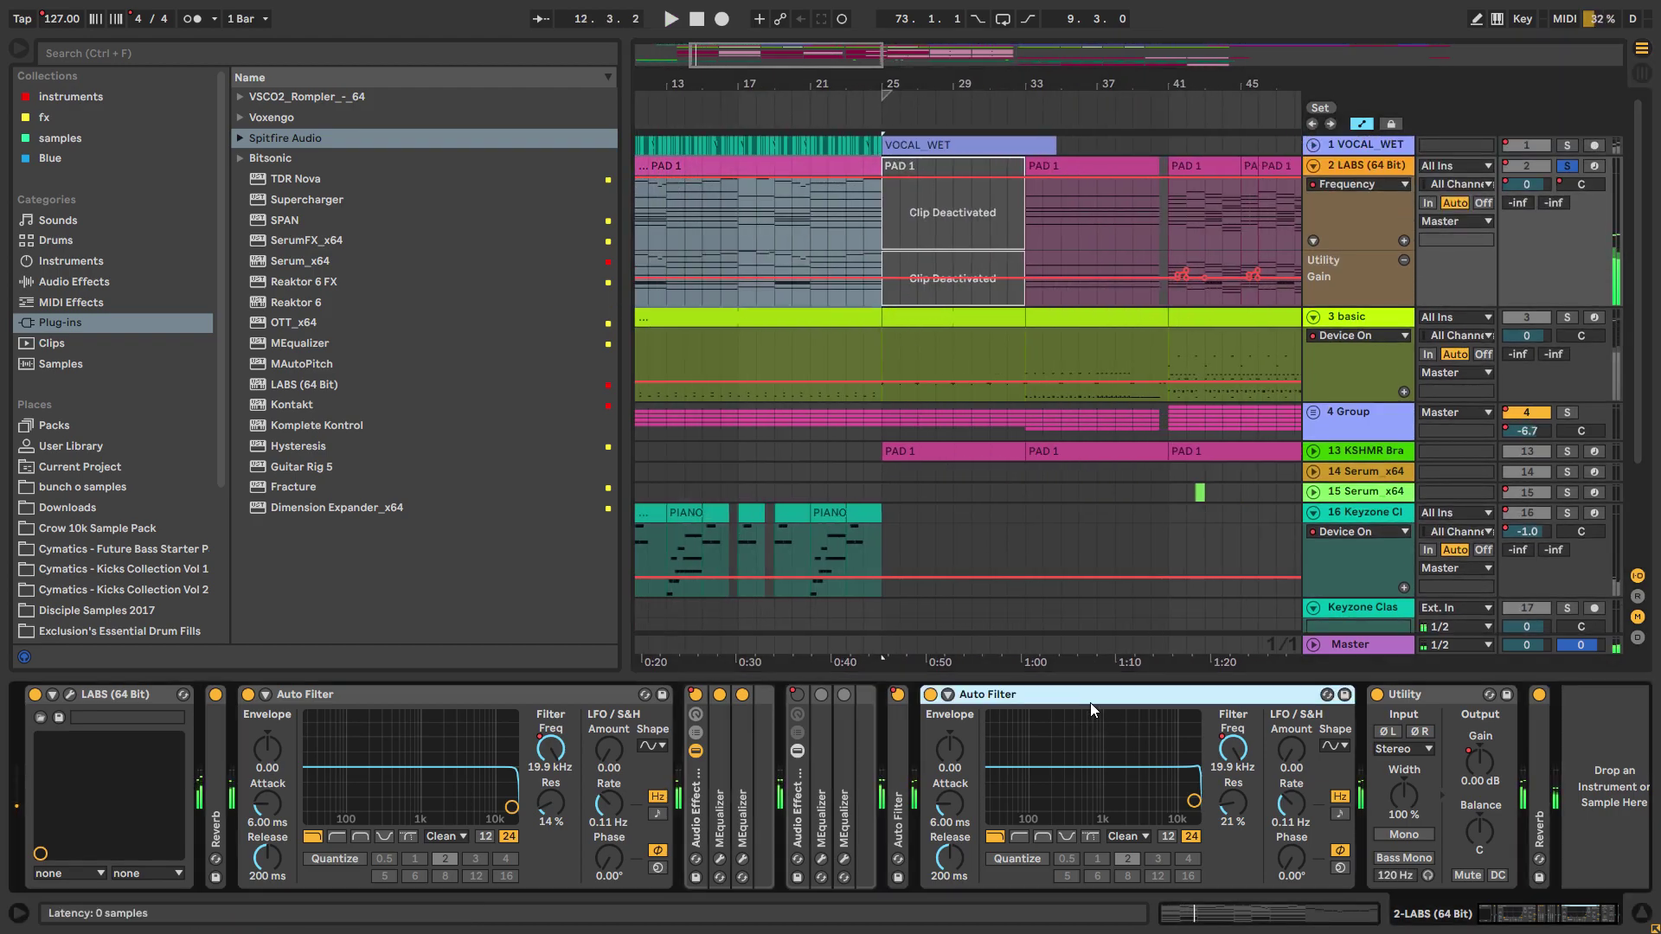
Step: Unfold 4 Group and compare its Track Volume automation from bar 9 with the drum notes in 3 basic
drag(685, 344, 866, 202)
click(1313, 286)
drag(986, 436, 927, 397)
scroll(926, 398, up, 1)
click(740, 376)
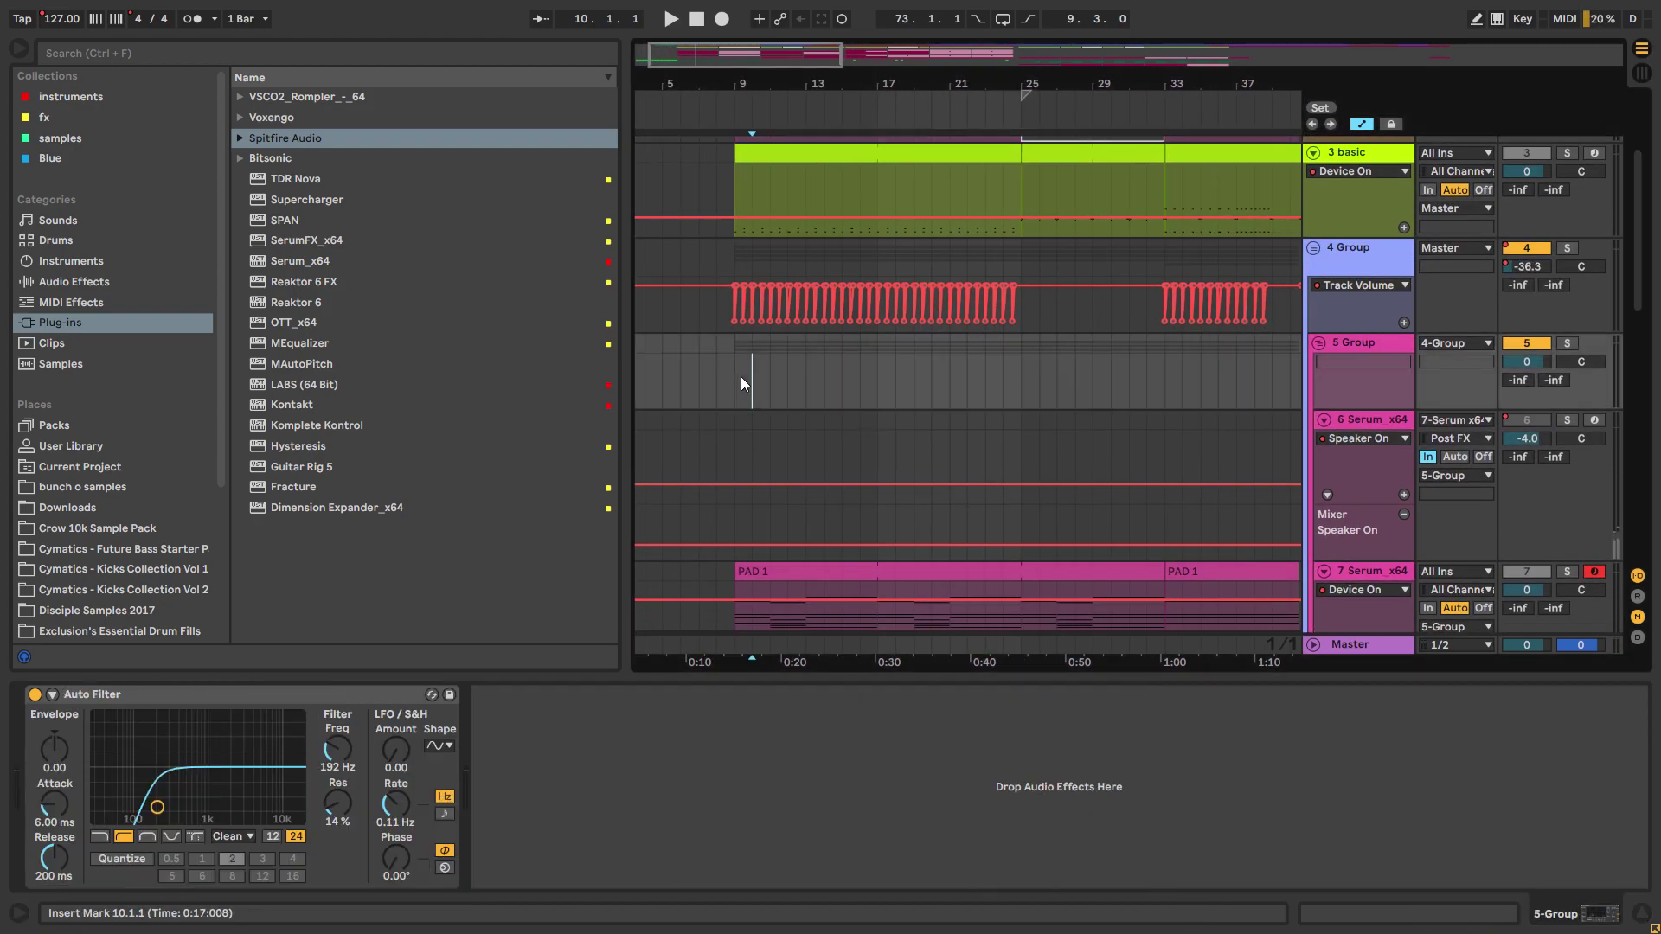
click(1336, 251)
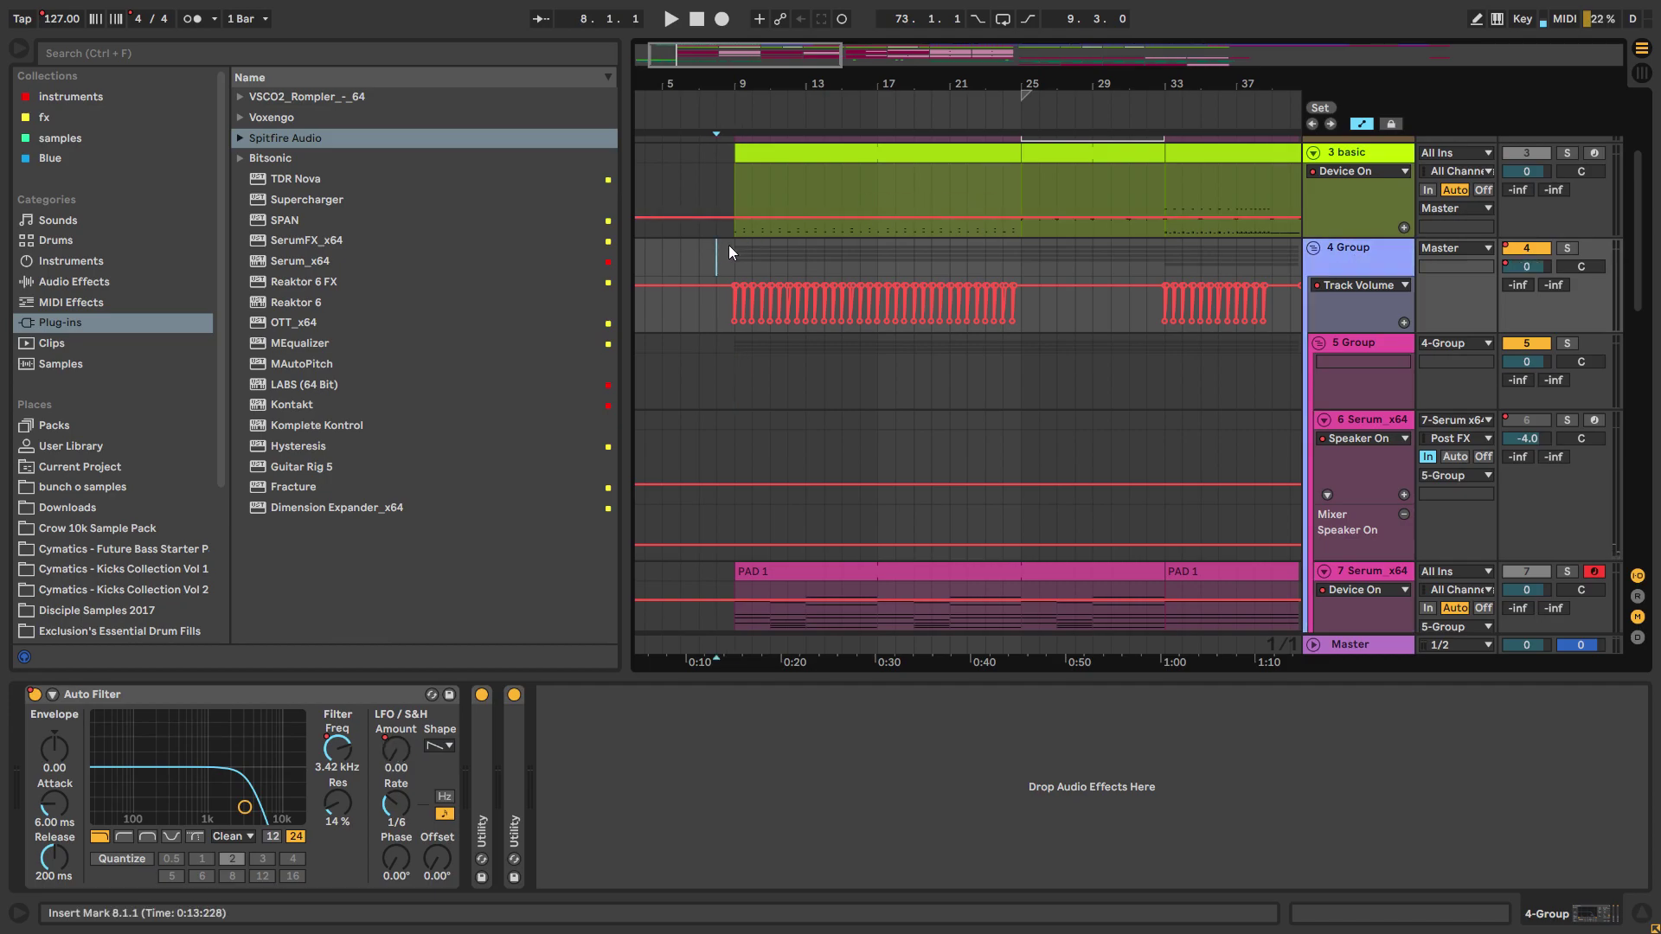
click(742, 232)
scroll(736, 245, up, 5)
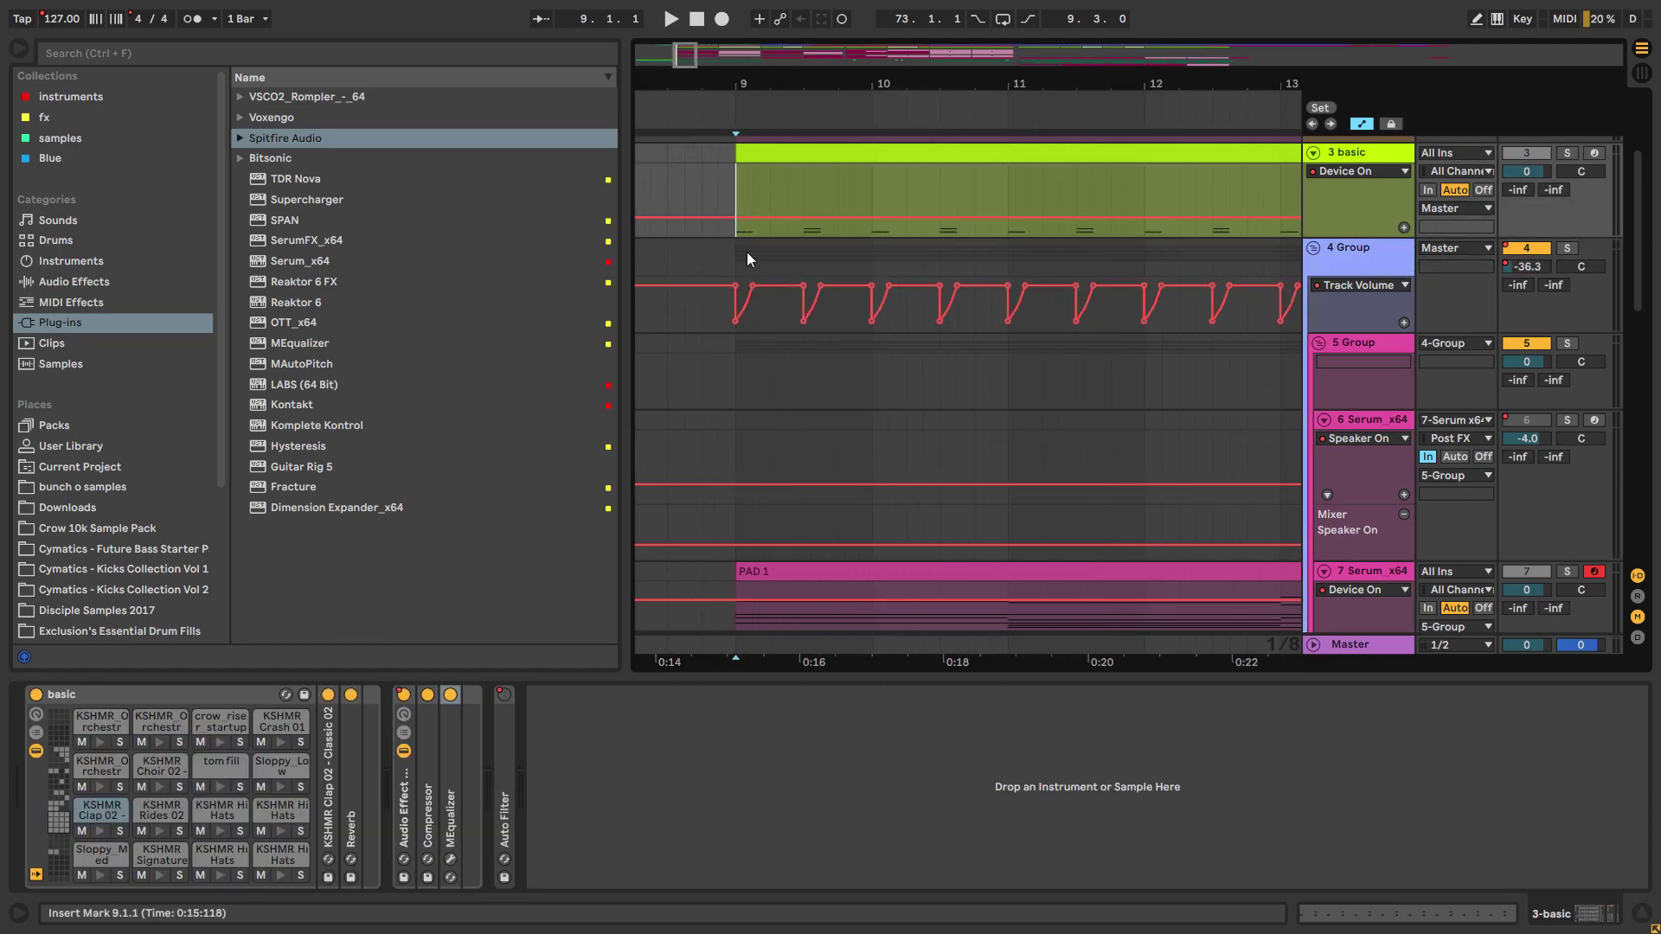
click(876, 242)
click(936, 233)
Step: Solo 4 Group, play it from just before bar 9 and look through its Serum tracks
click(716, 270)
key(space)
scroll(1038, 415, down, 5)
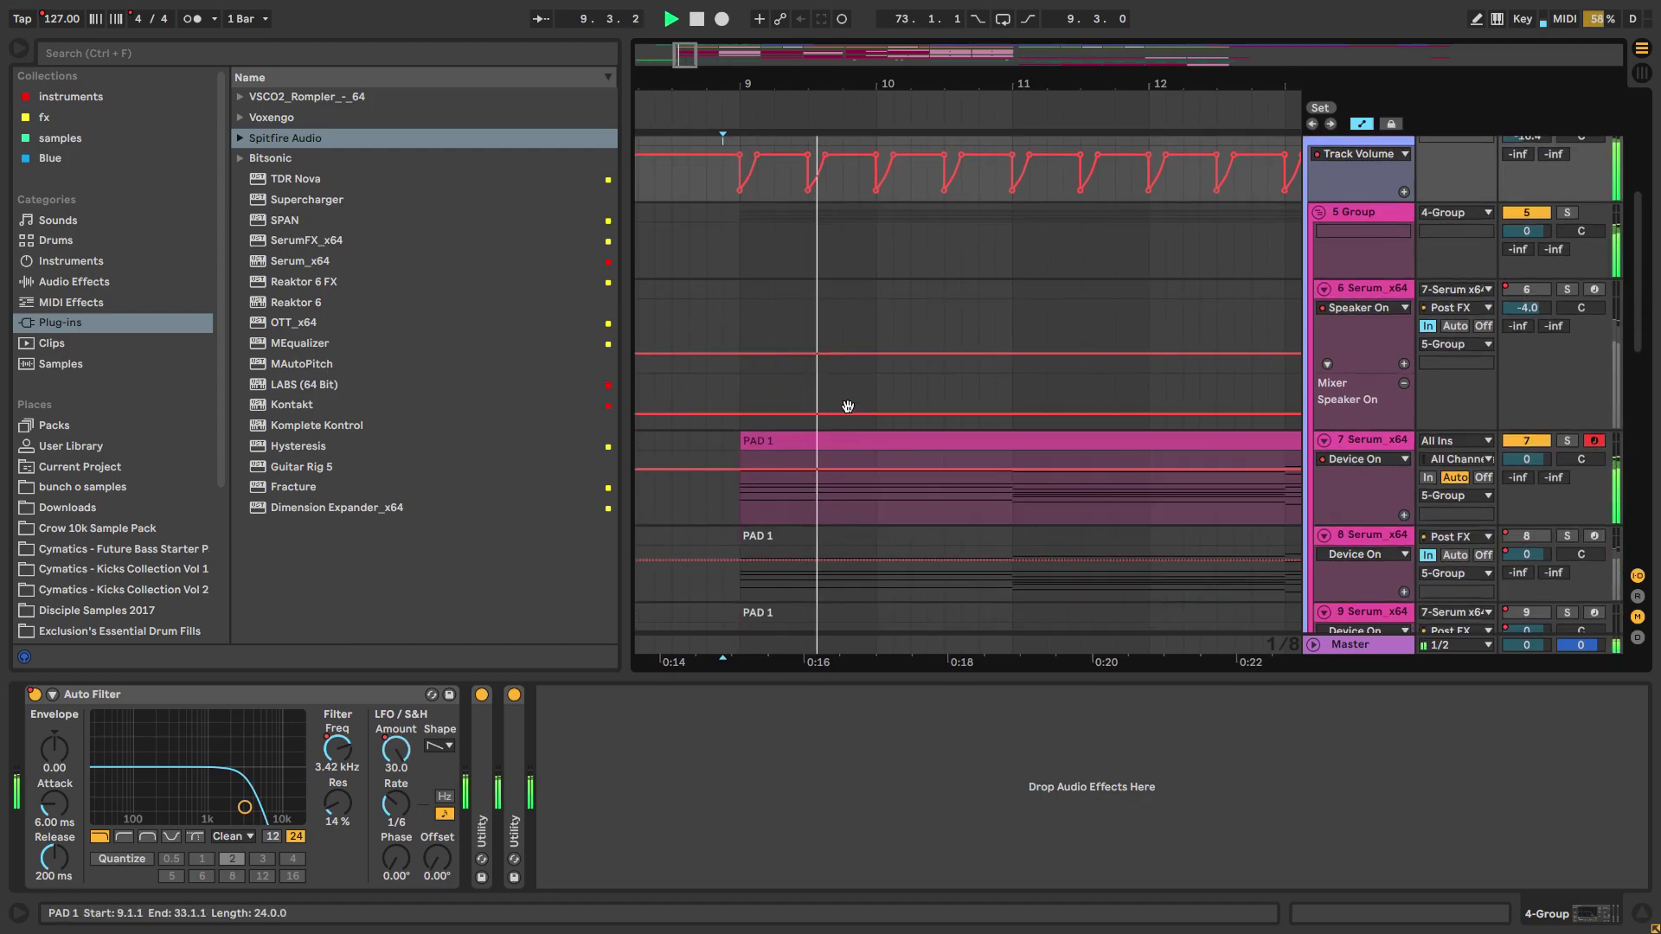
scroll(850, 362, down, 3)
drag(899, 294, 683, 504)
drag(811, 425, 1091, 434)
scroll(1092, 434, up, 2)
scroll(1091, 434, right, 2)
key(space)
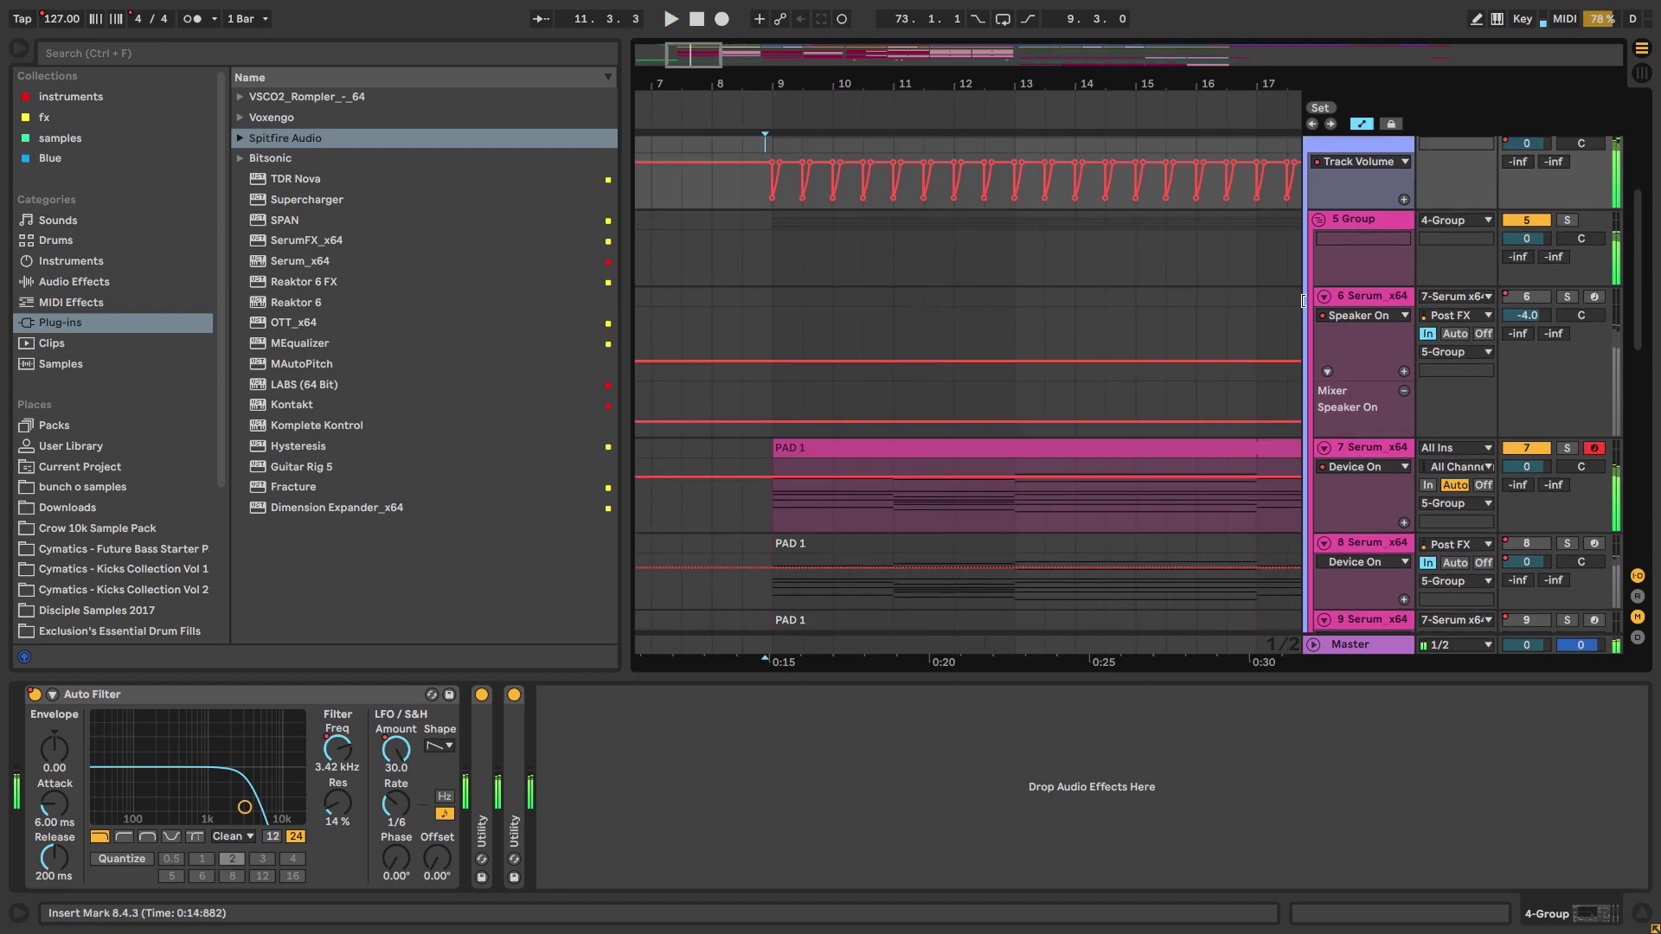
Step: Show the device chains of 5 Group and the 6 Serum_x64 track
click(1363, 232)
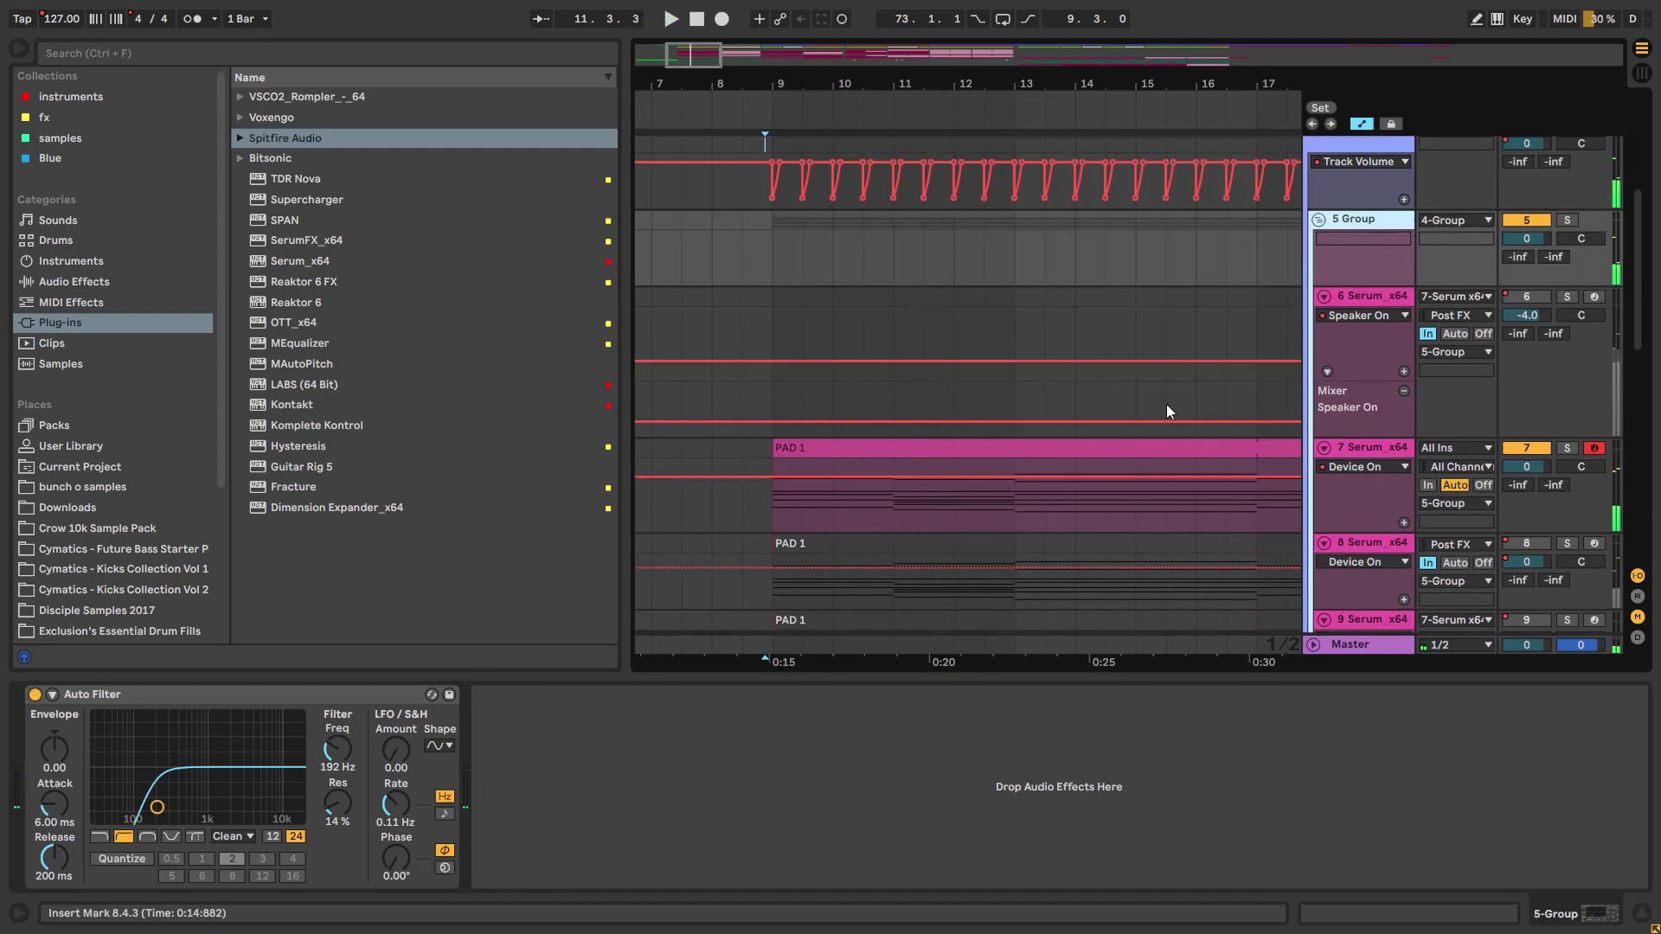
click(1365, 295)
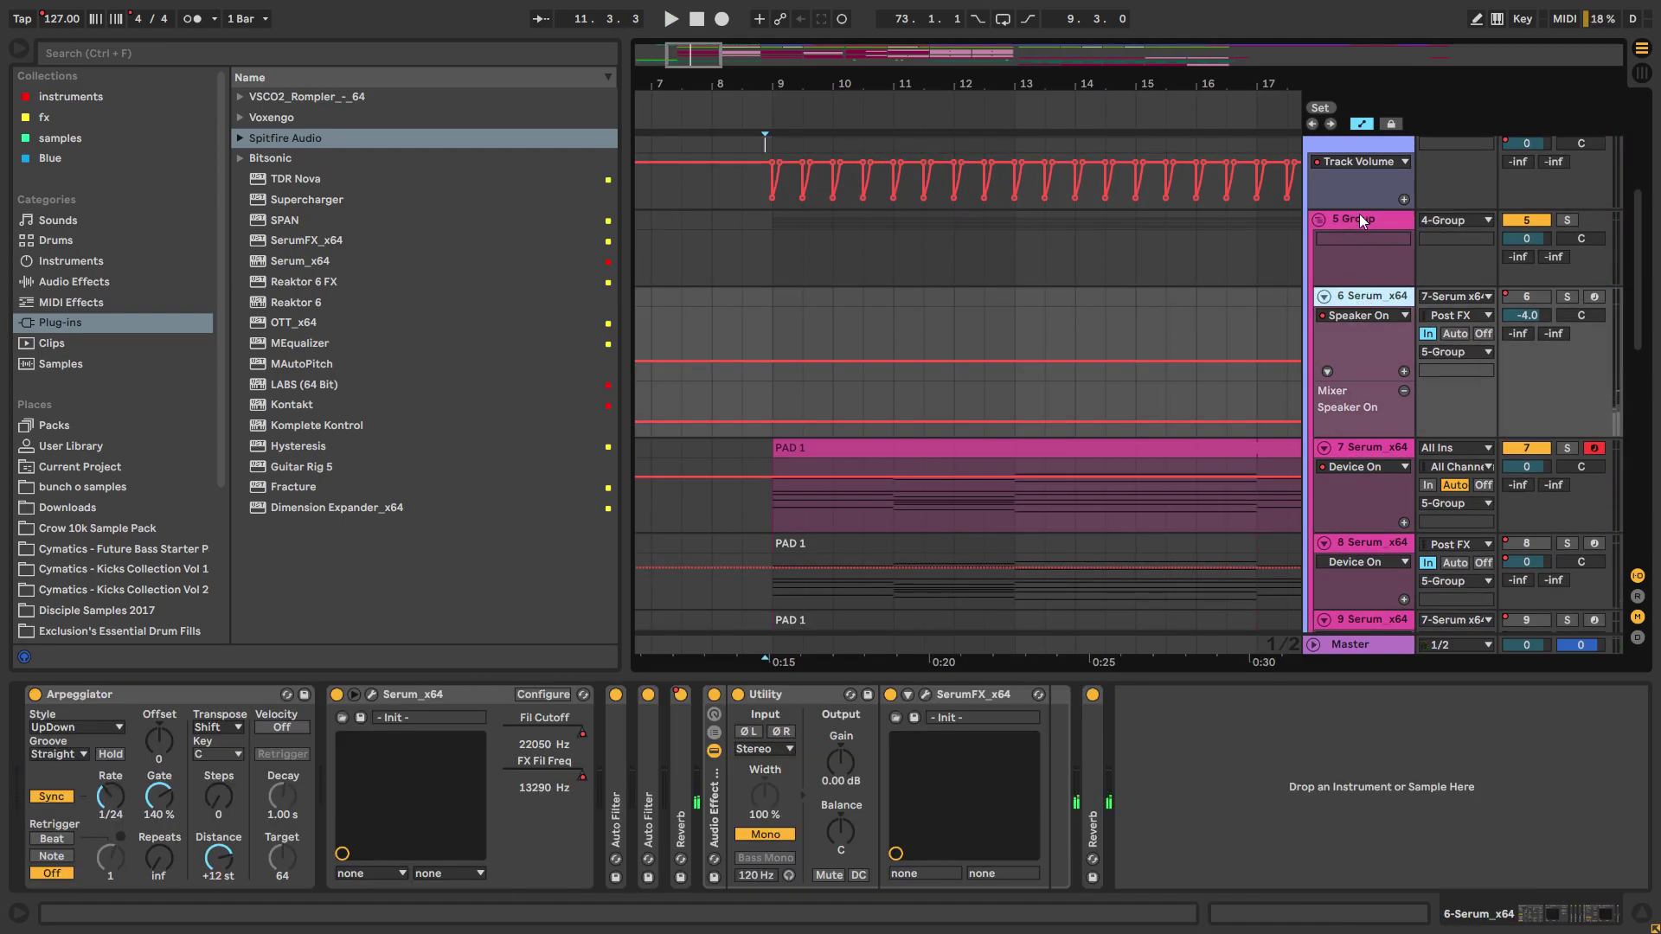
click(1358, 220)
Step: Play the soloed 4 Group again from just before bar 9 while viewing its clips across the arrangement
key(space)
scroll(1104, 402, down, 3)
scroll(870, 424, down, 6)
drag(1104, 402, 681, 438)
drag(884, 384, 968, 509)
key(space)
Step: Show the LFO Amount automation of 4 Group's Auto Filter
click(1388, 269)
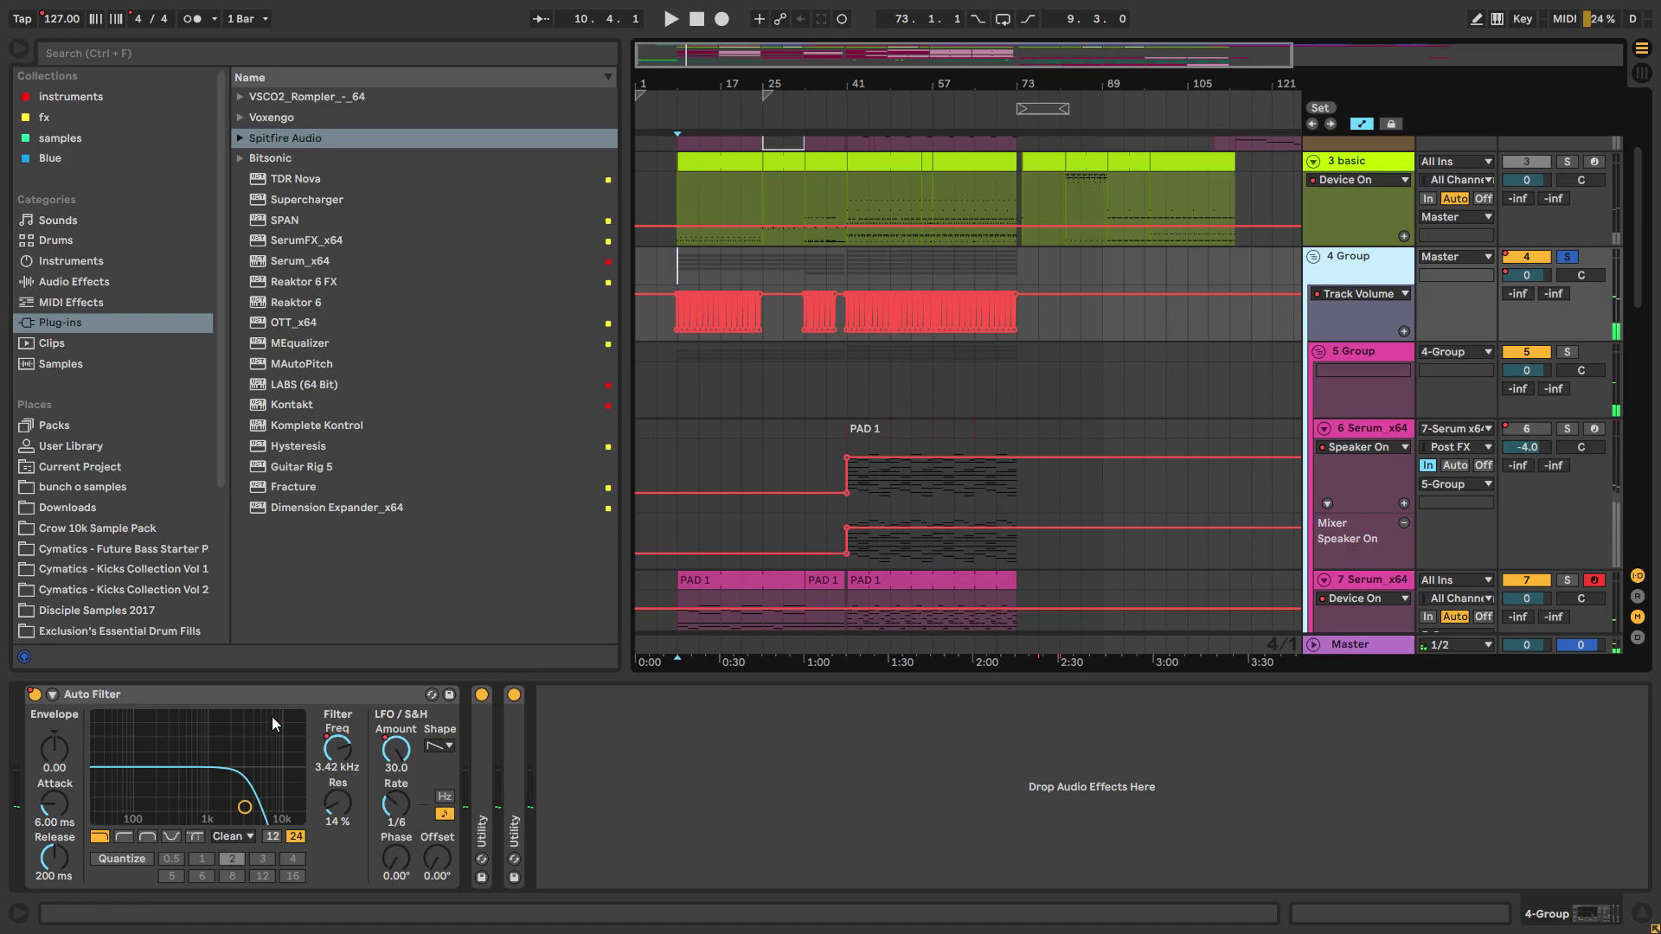
click(396, 749)
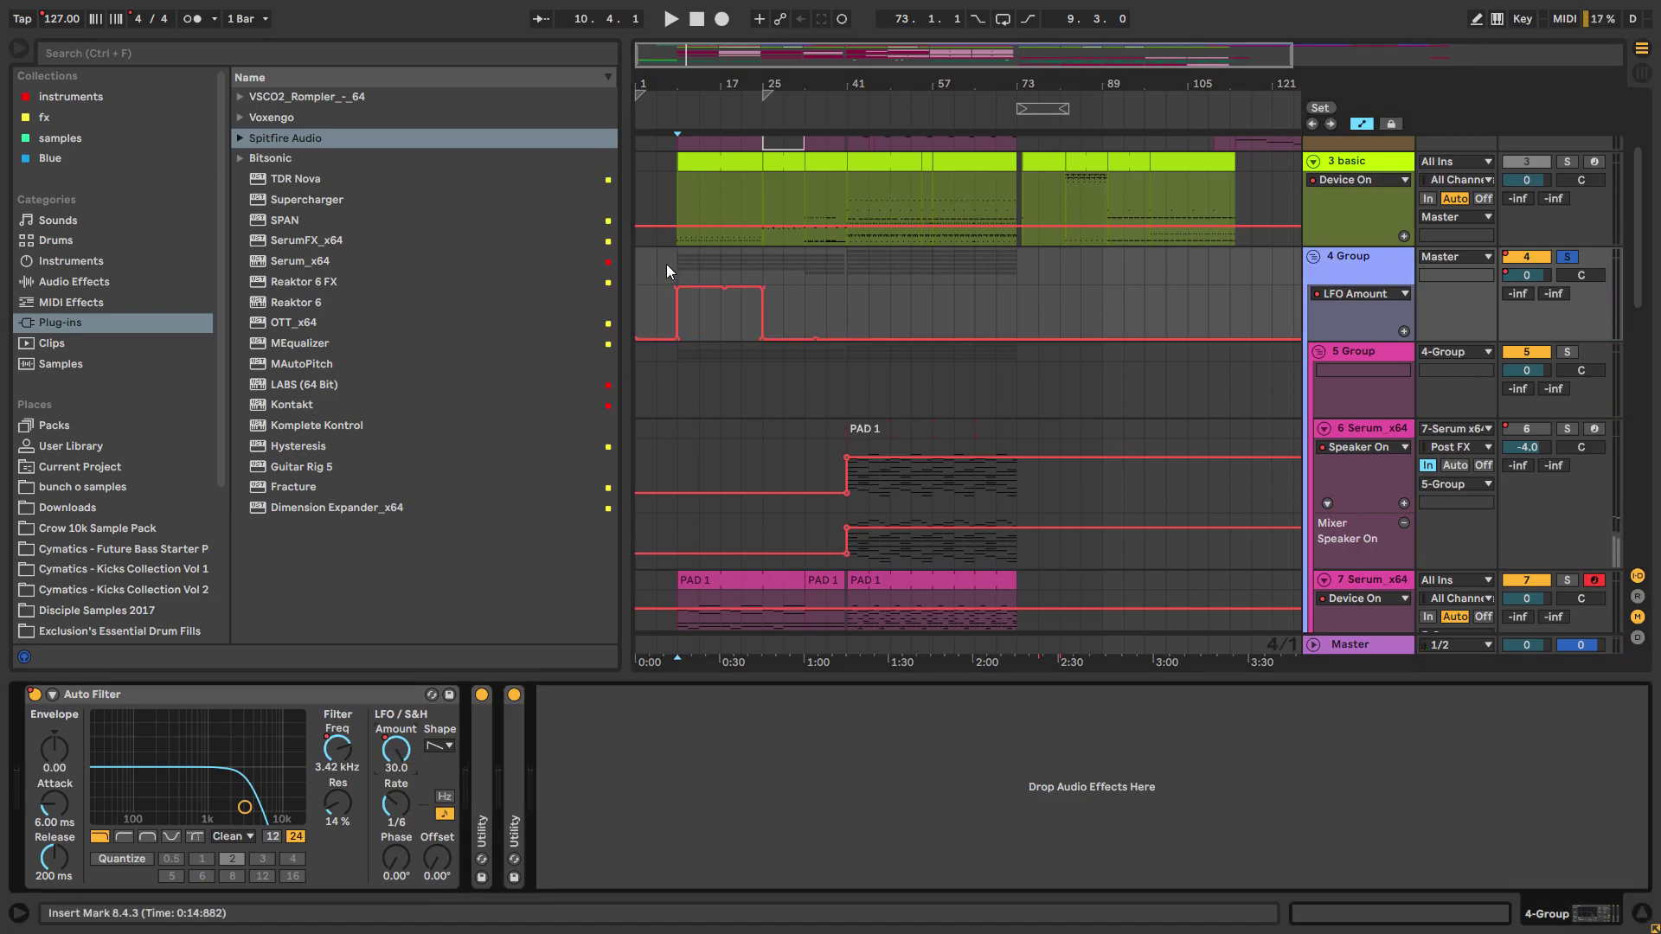
Step: Play the soloed 4 Group from bar 9 while viewing its LFO Amount automation and Auto Filter
scroll(772, 614, up, 5)
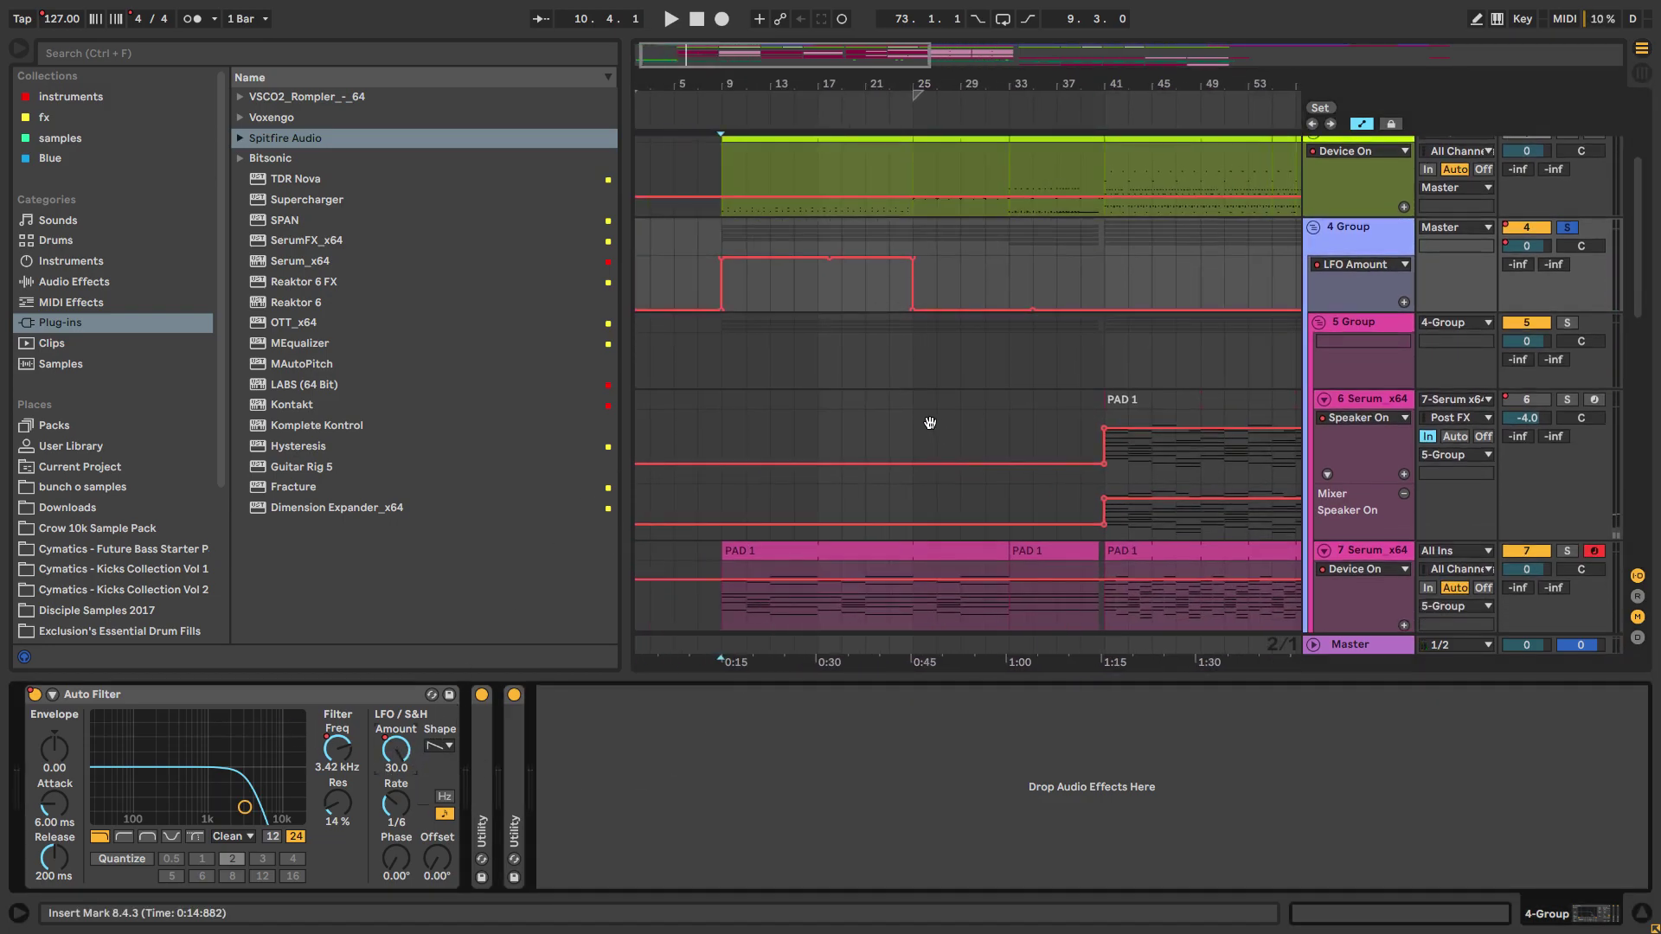
click(729, 341)
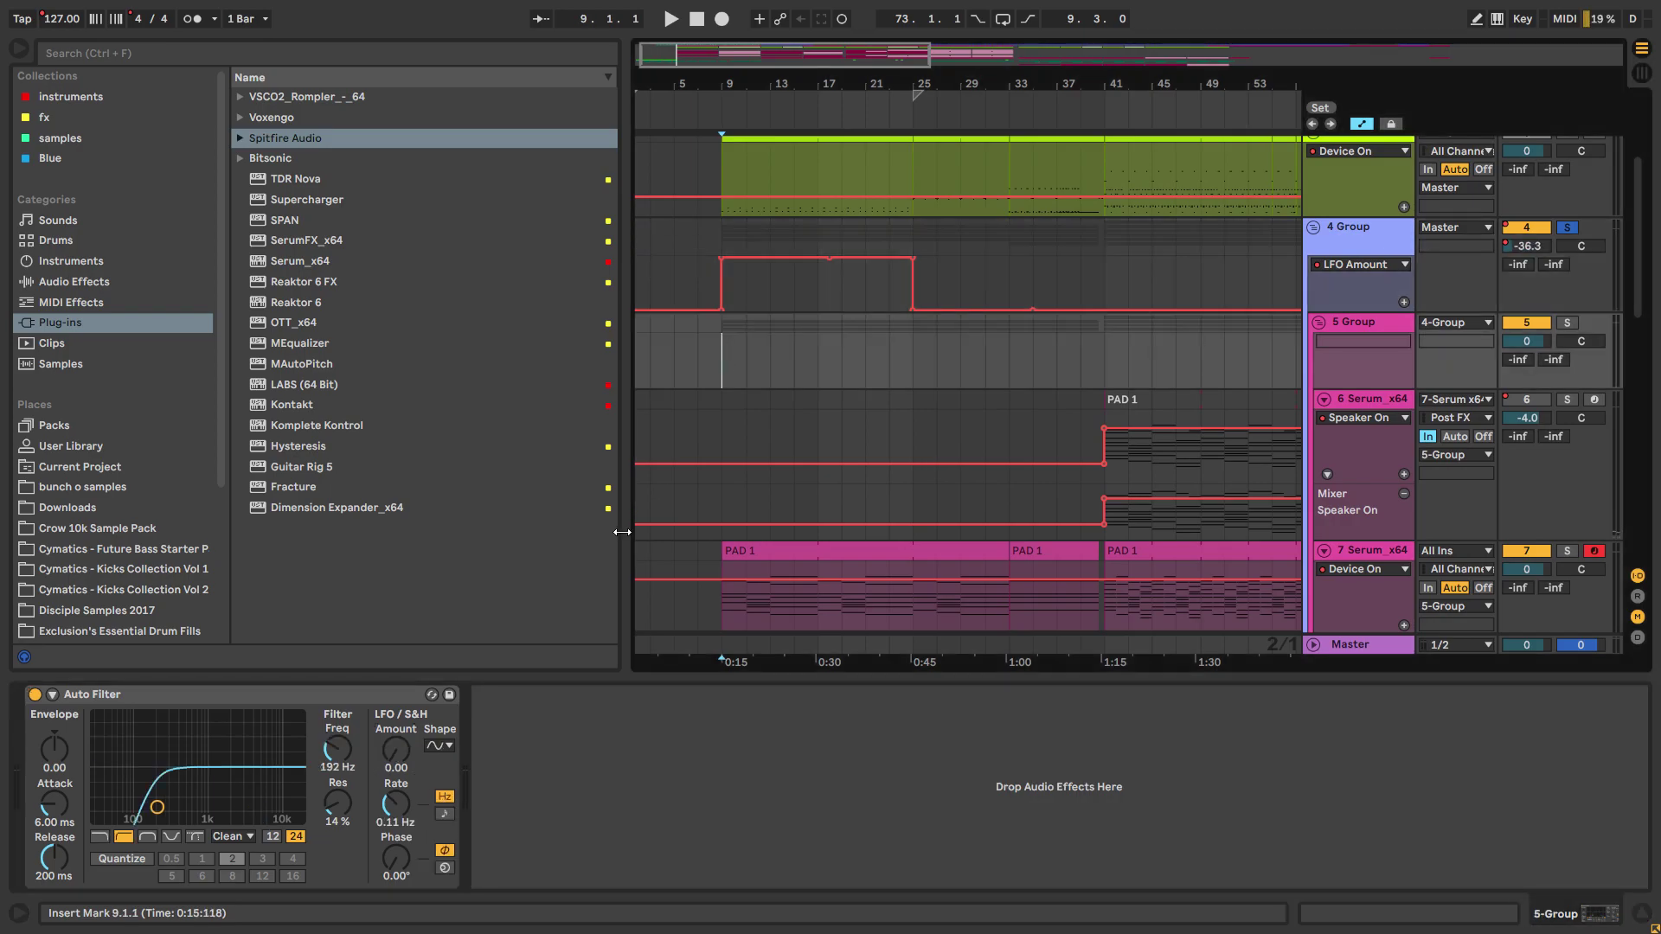
click(745, 305)
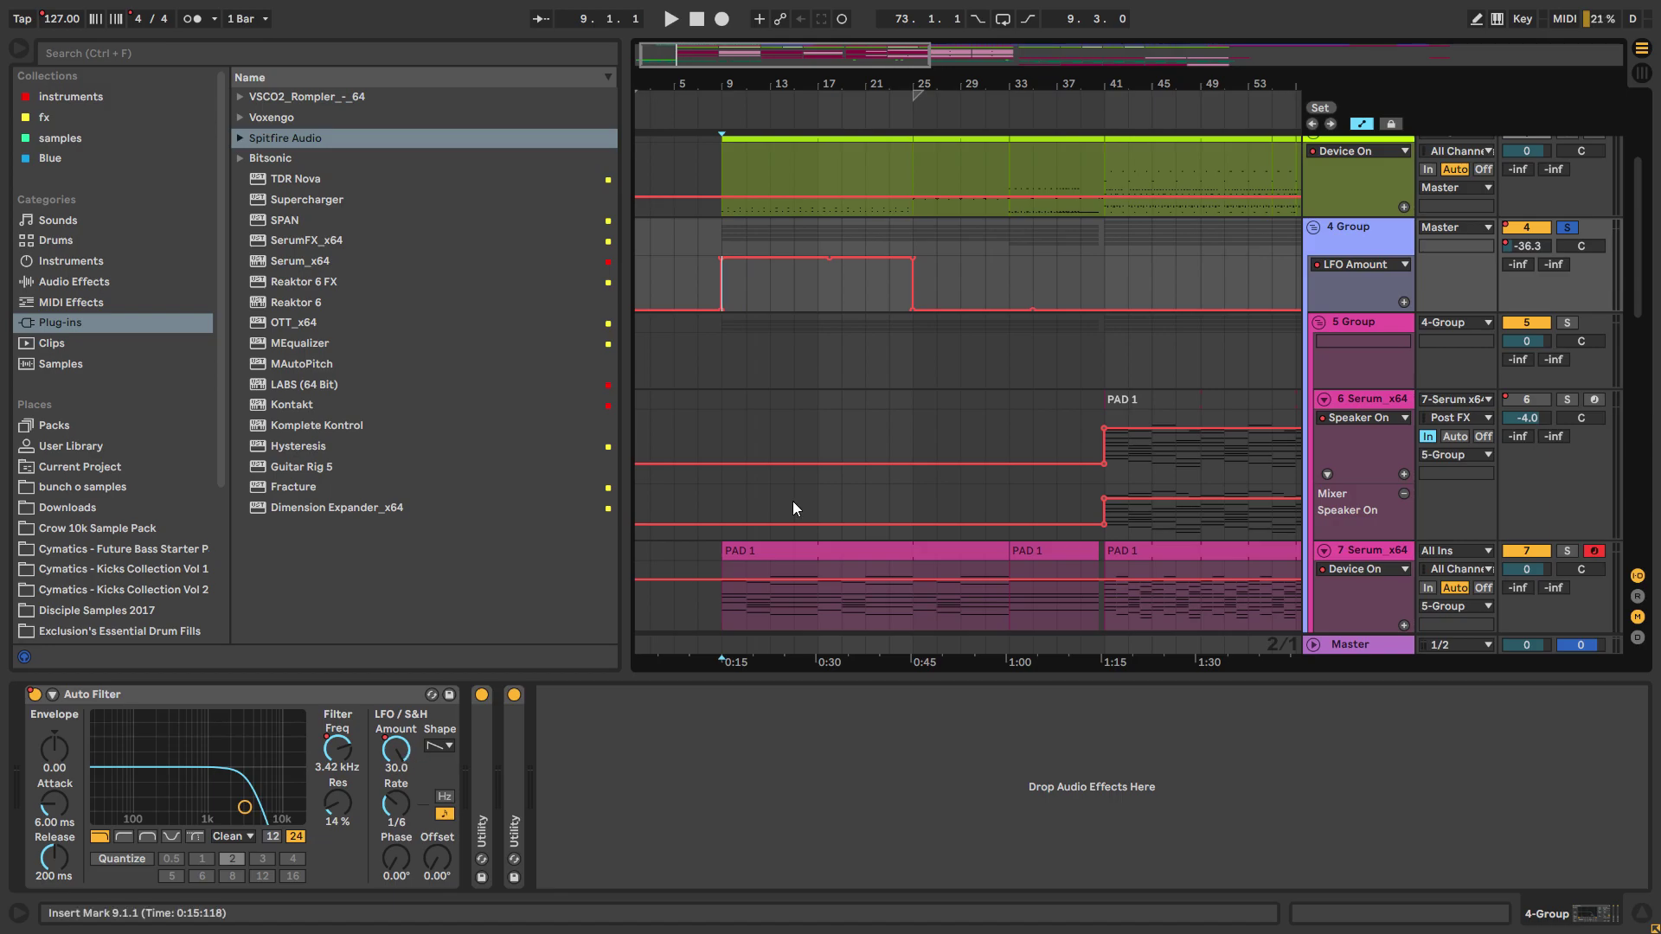
key(space)
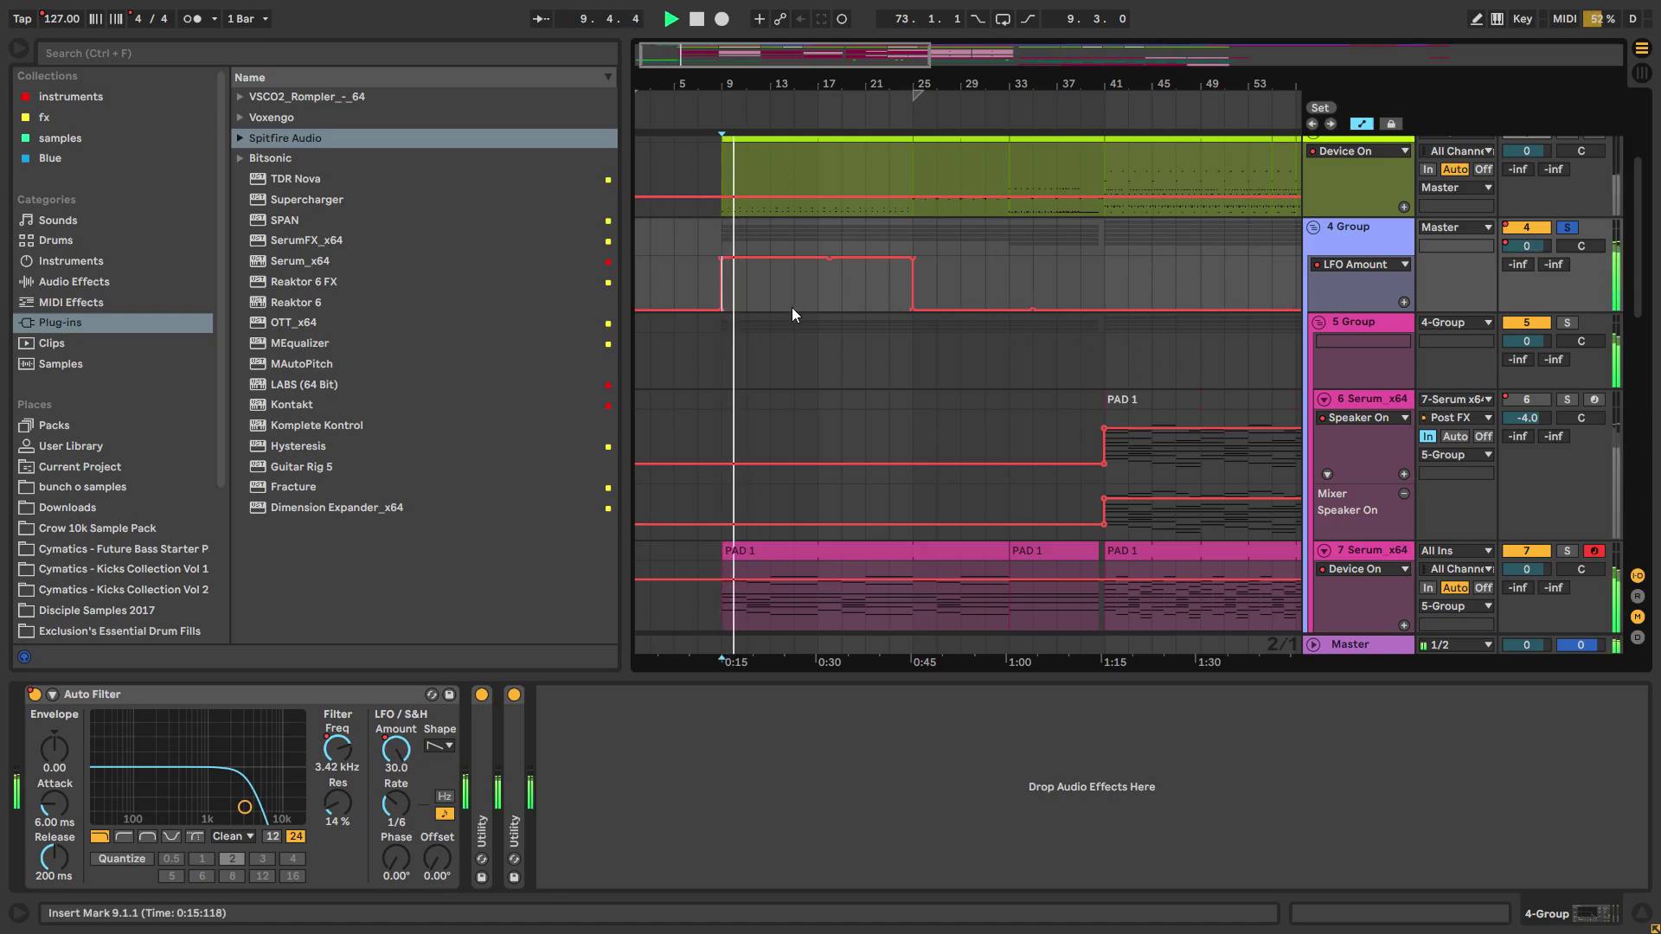
key(space)
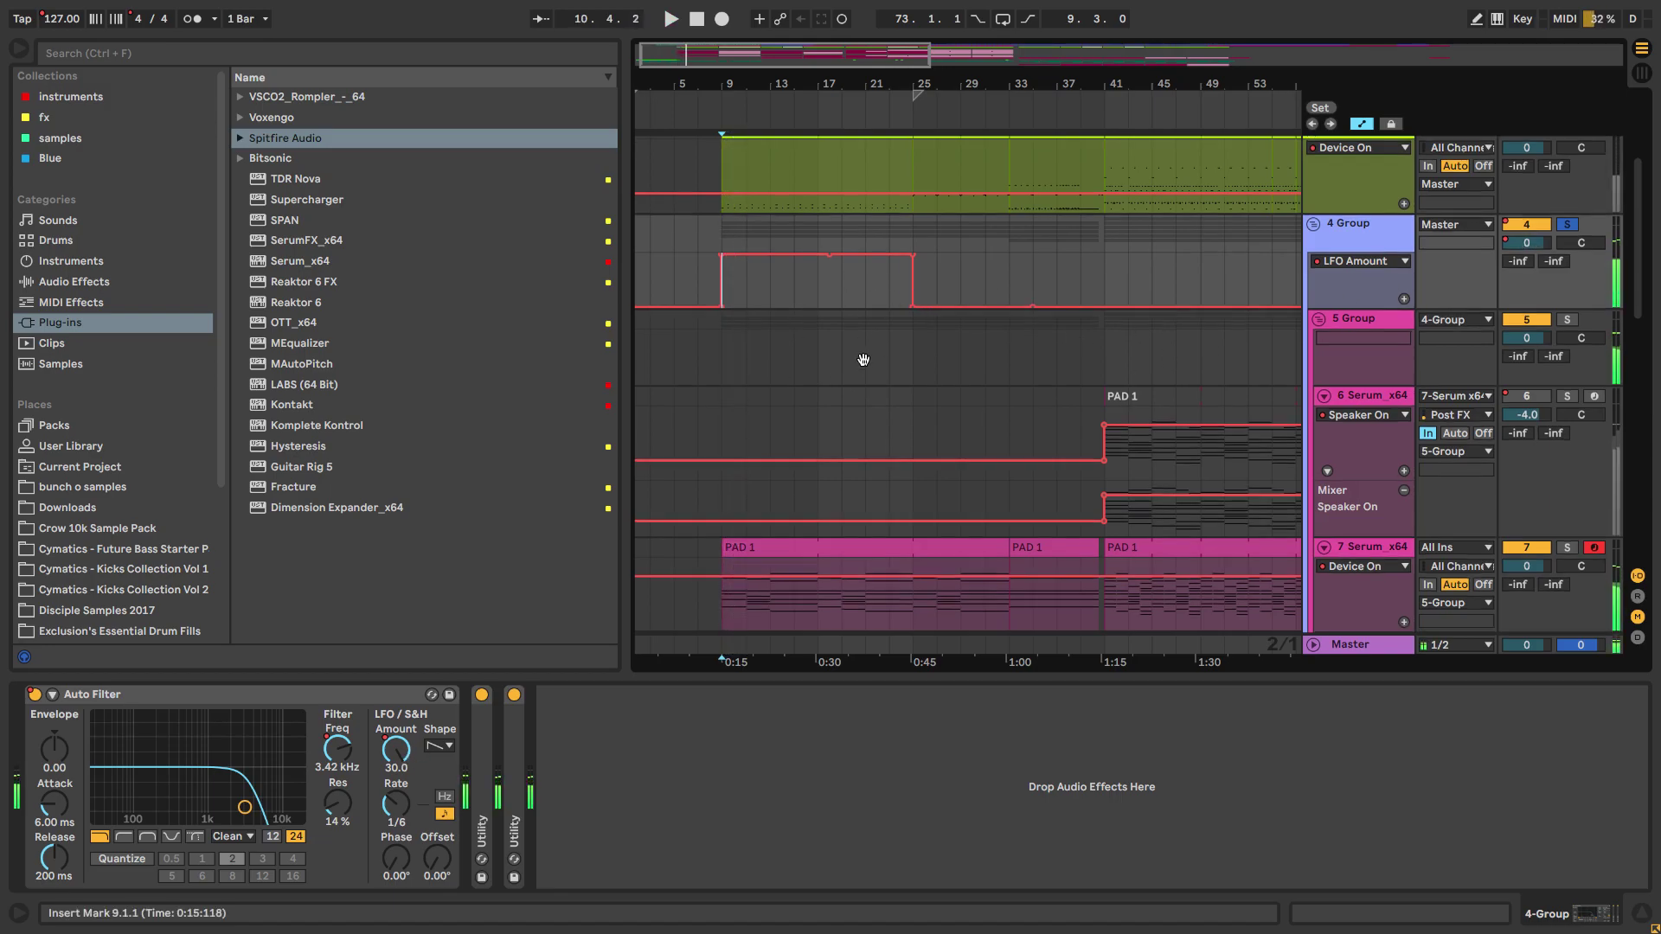
Step: Solo 5 Group and show the device chain of the 7 Serum_x64 track
scroll(873, 303, down, 4)
click(718, 448)
scroll(923, 390, up, 3)
scroll(1026, 267, down, 5)
scroll(1043, 187, up, 6)
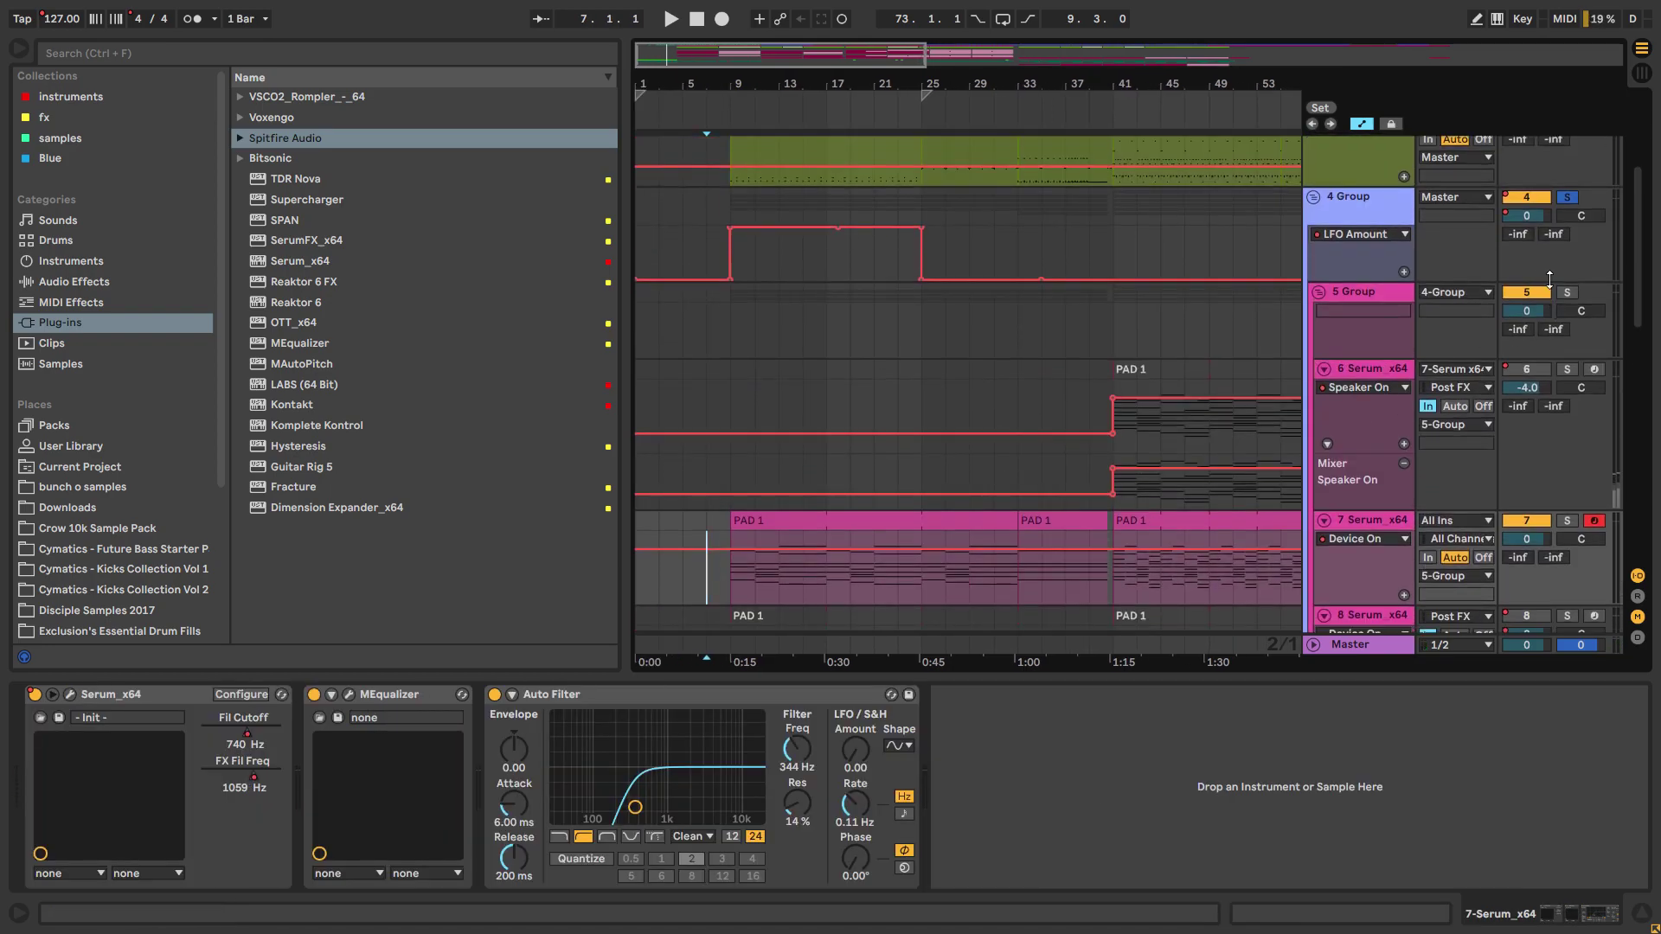
scroll(1157, 427, down, 5)
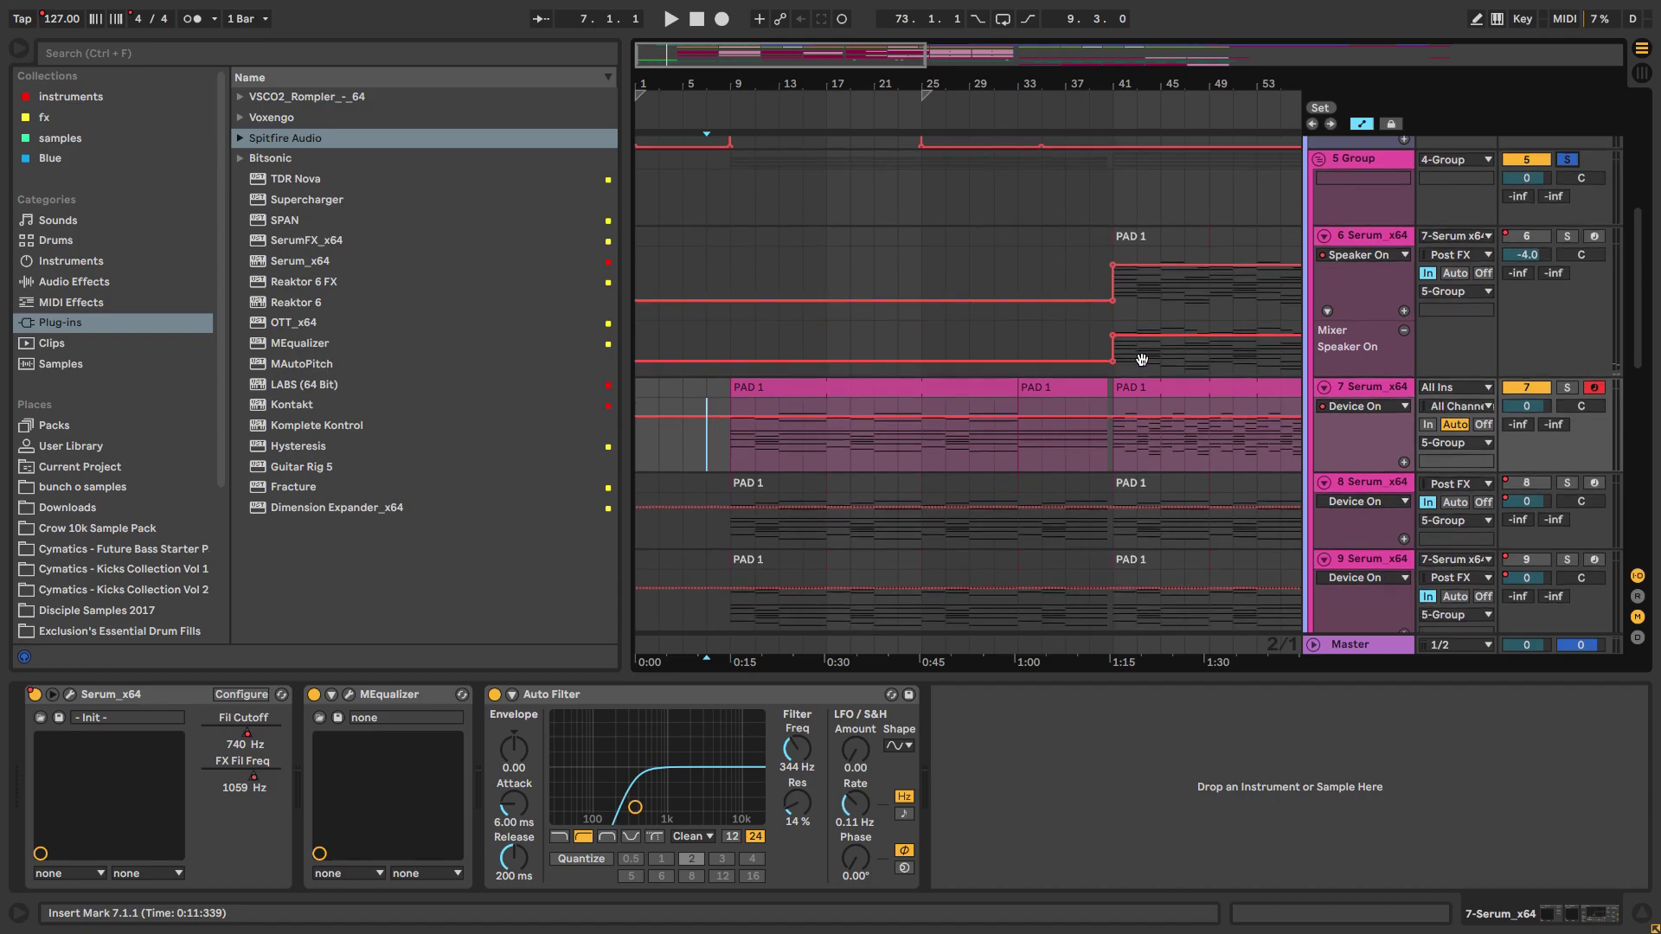
Step: Solo 7 Serum_x64 and play its first PAD 1 clip from bar 9
click(803, 259)
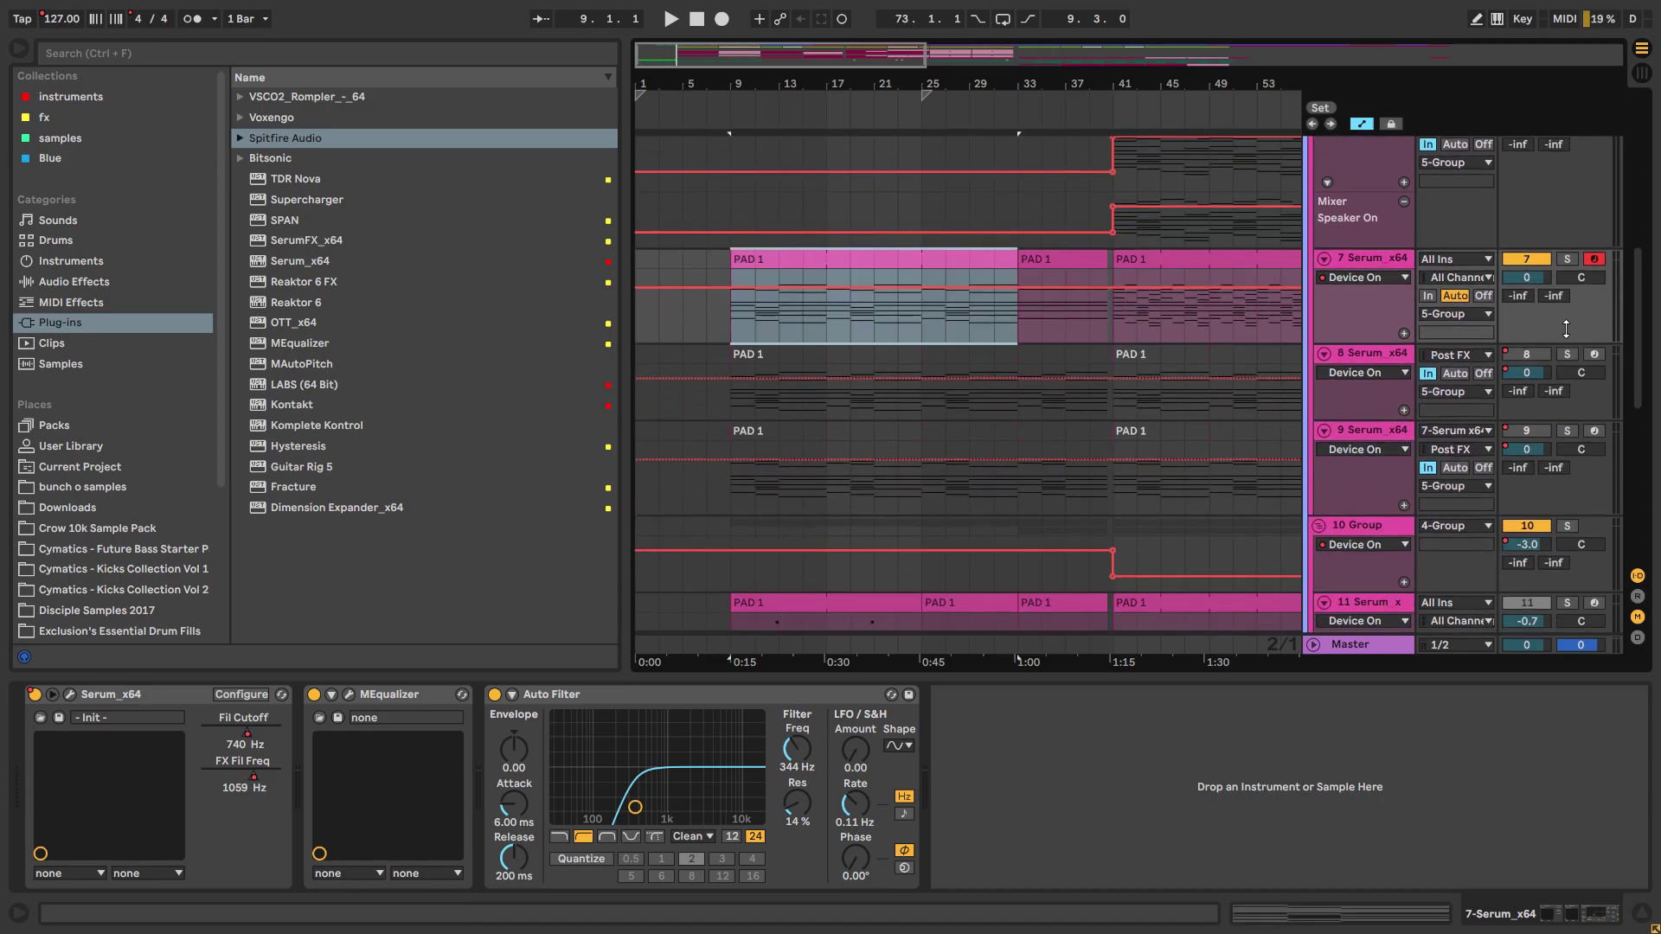
click(1567, 259)
key(space)
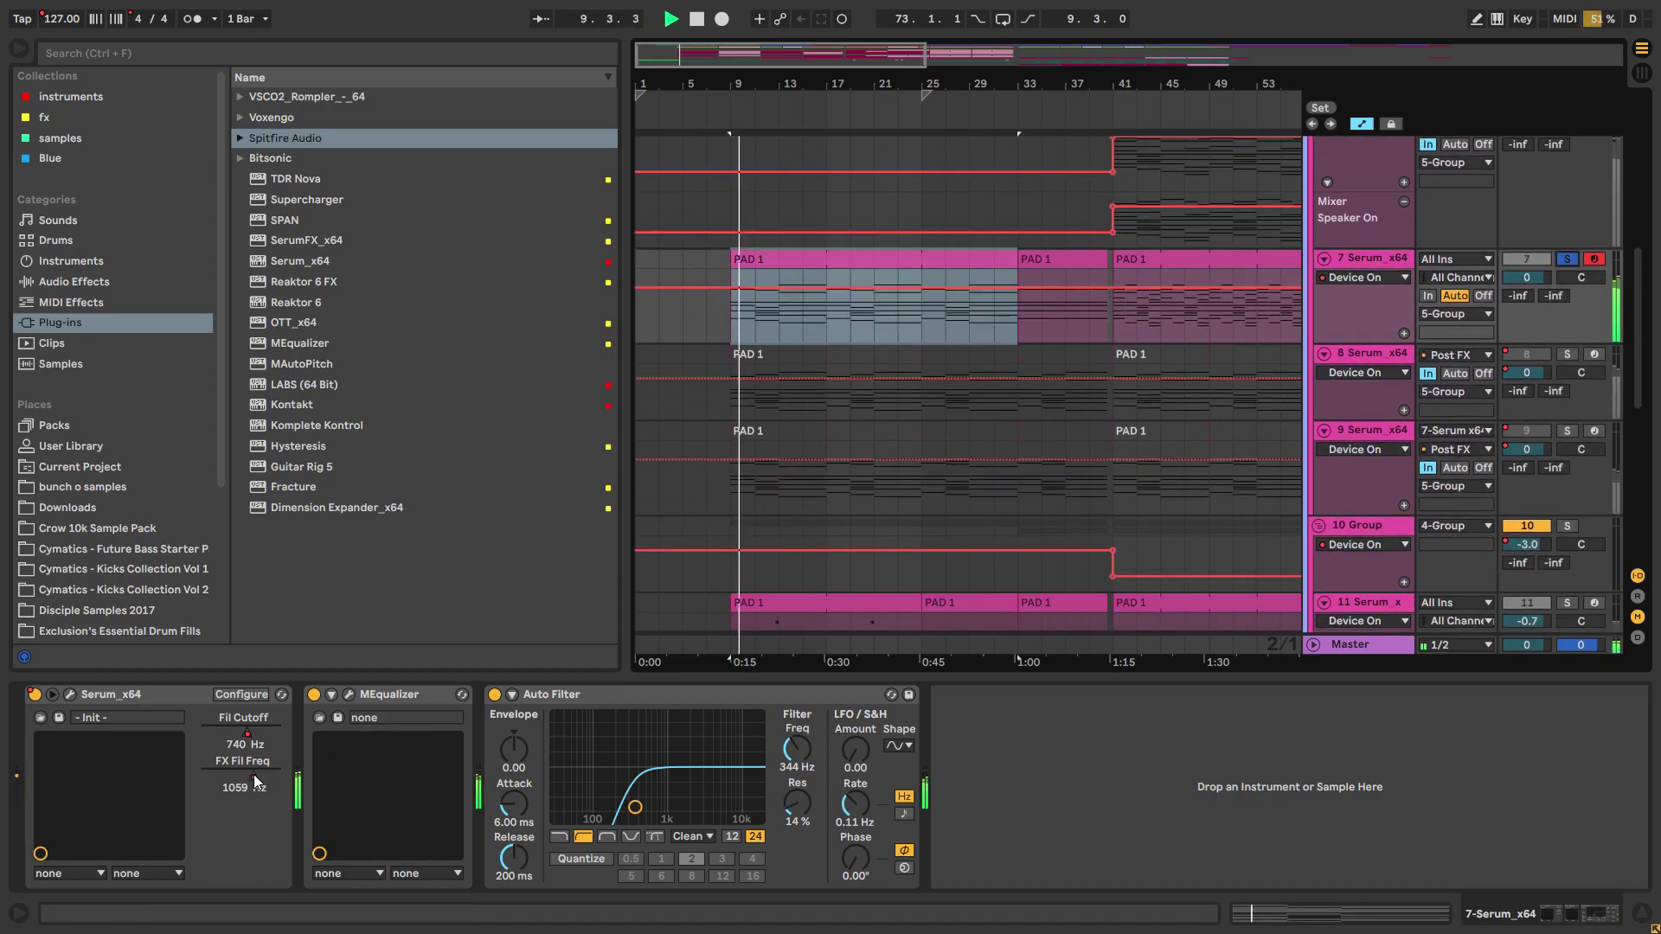
key(space)
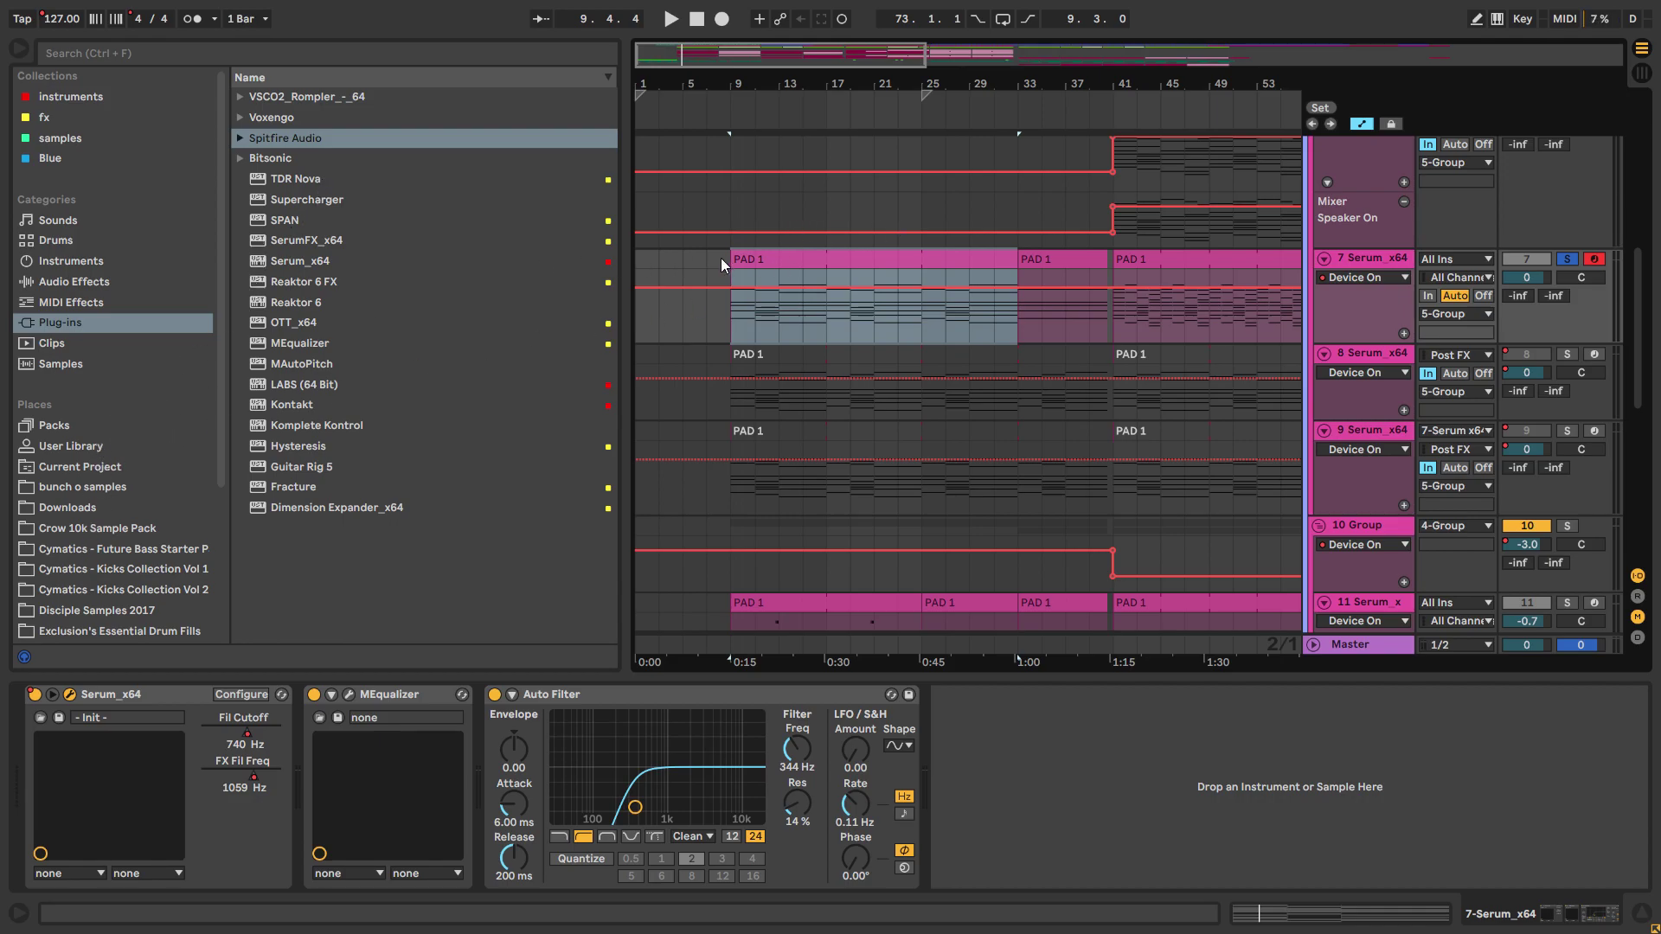
Step: Solo 8 Serum_x64 and compare its device chain with those of the neighbouring Serum_x64 tracks
scroll(854, 310, down, 2)
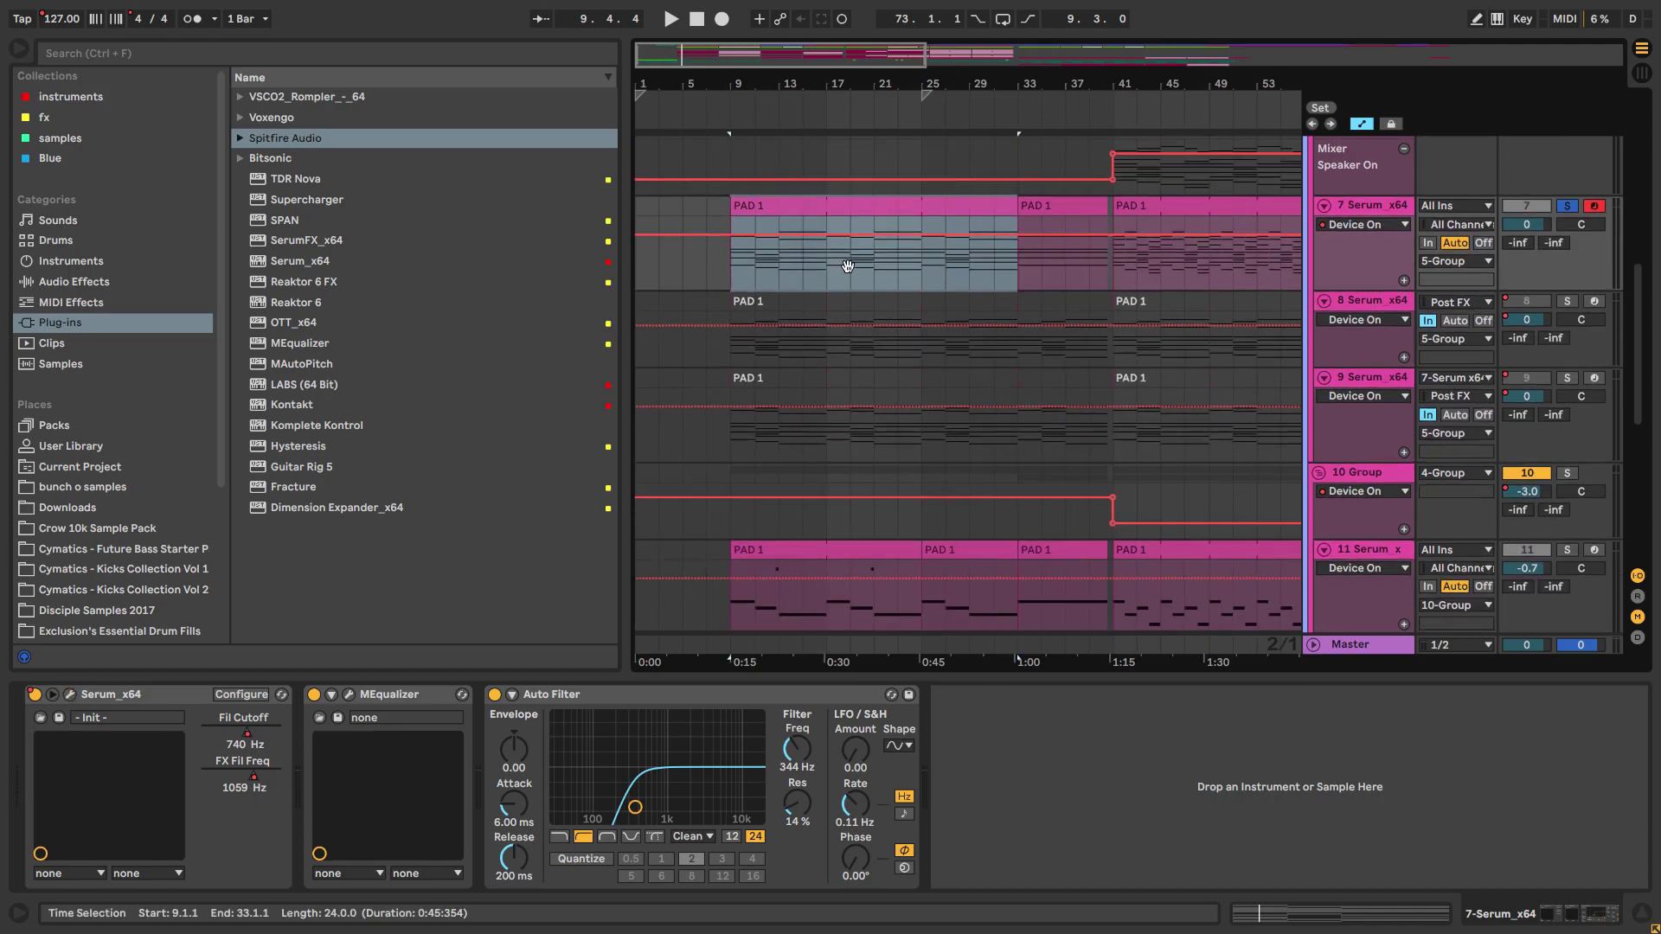
click(1333, 301)
click(1389, 375)
click(1388, 305)
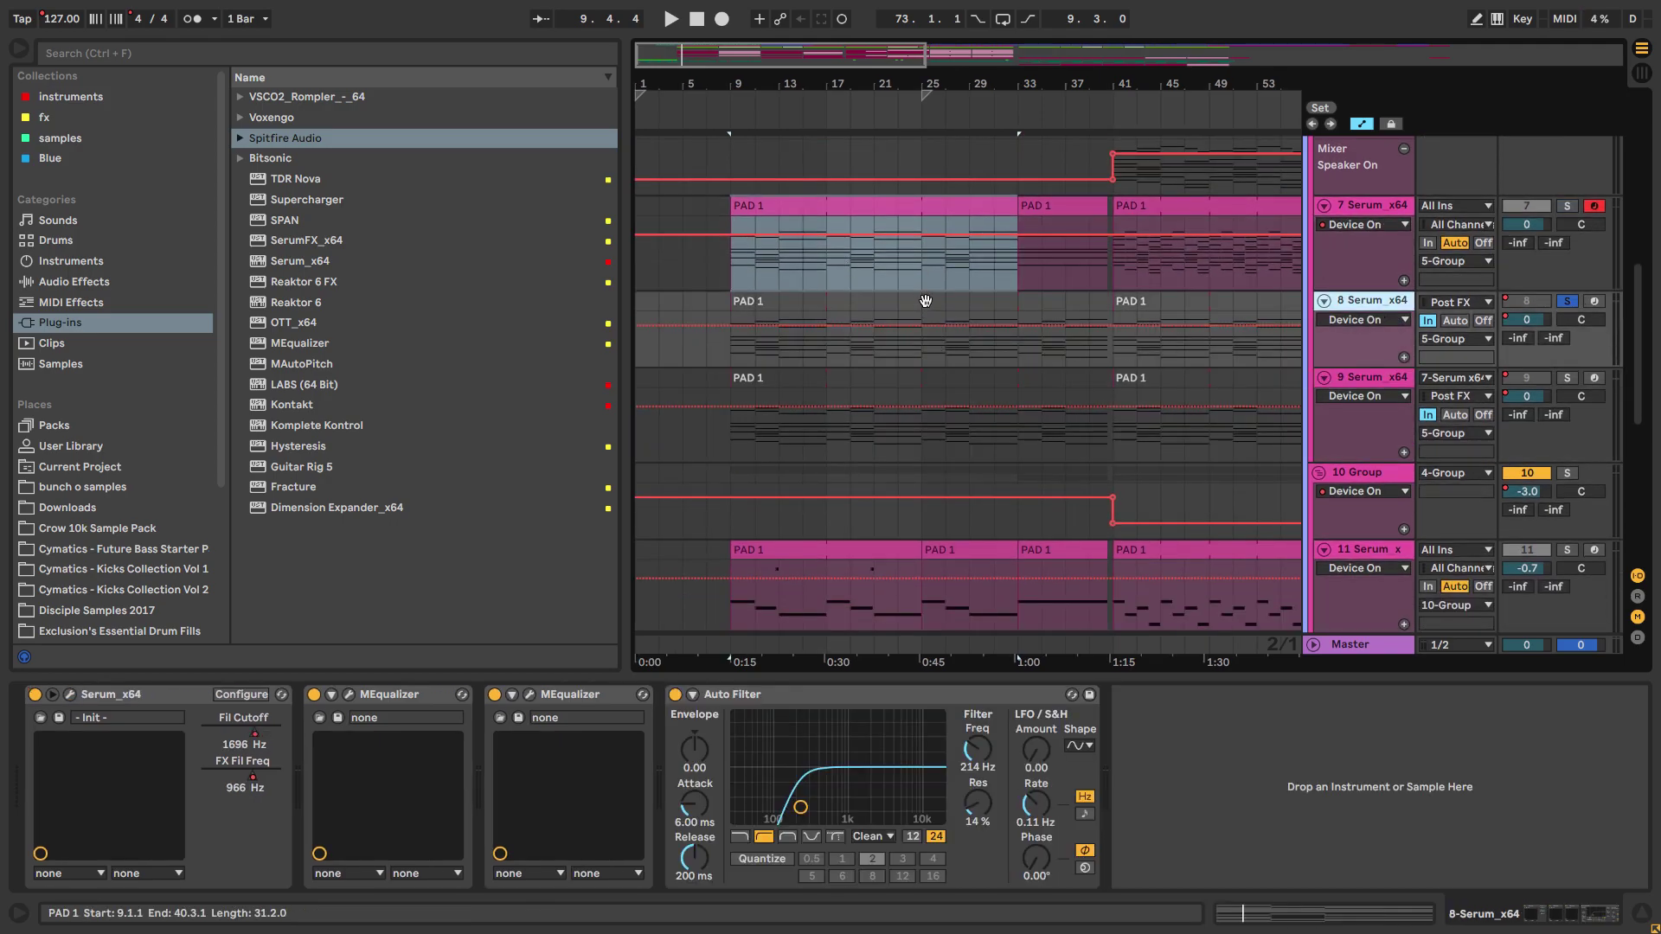
click(926, 301)
click(1378, 308)
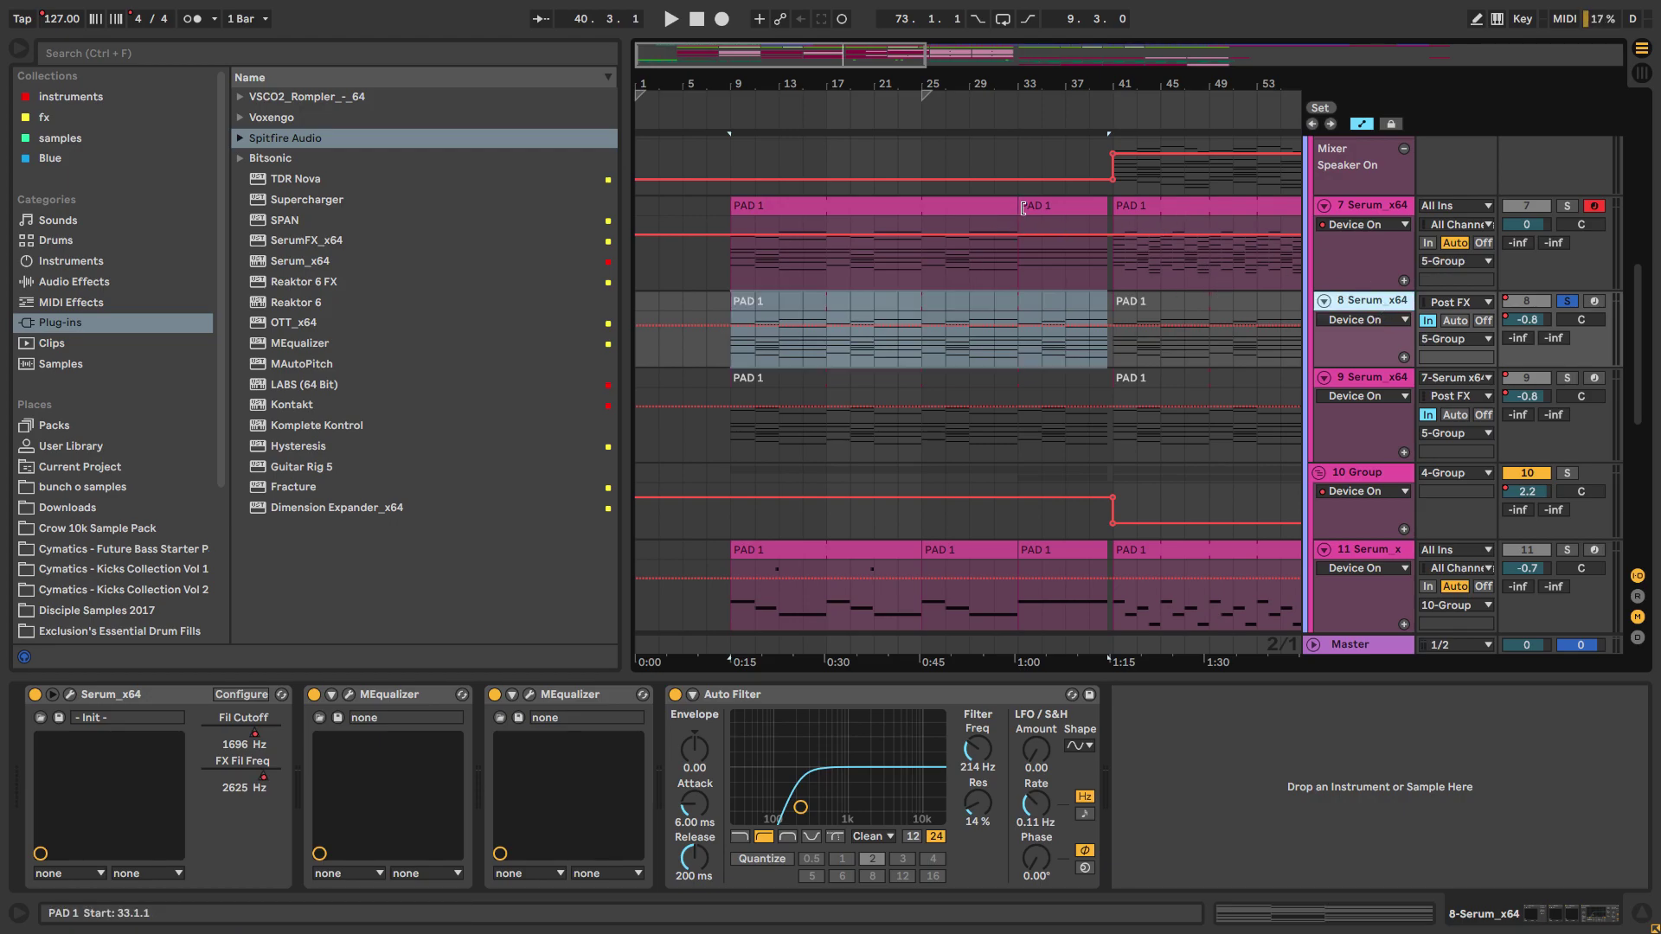
click(1347, 211)
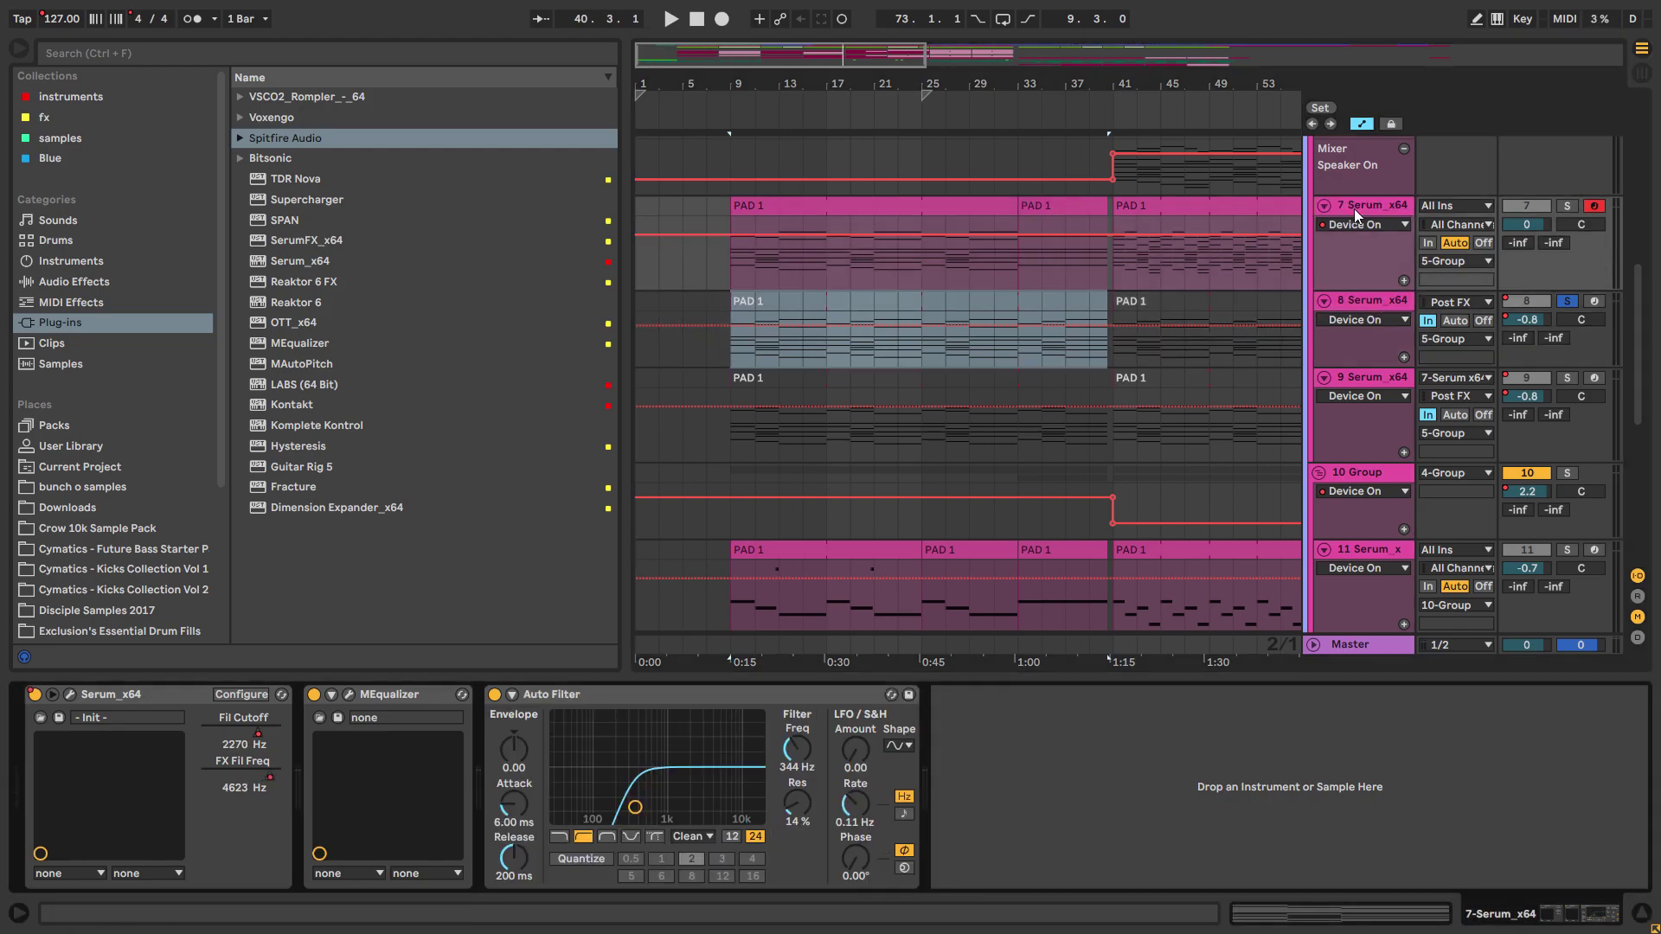
Step: Play the soloed 8 Serum_x64 from bar 9 and inspect its Serum and MEqualizer plug-ins against the 7 Serum_x64 chain
click(1373, 303)
key(space)
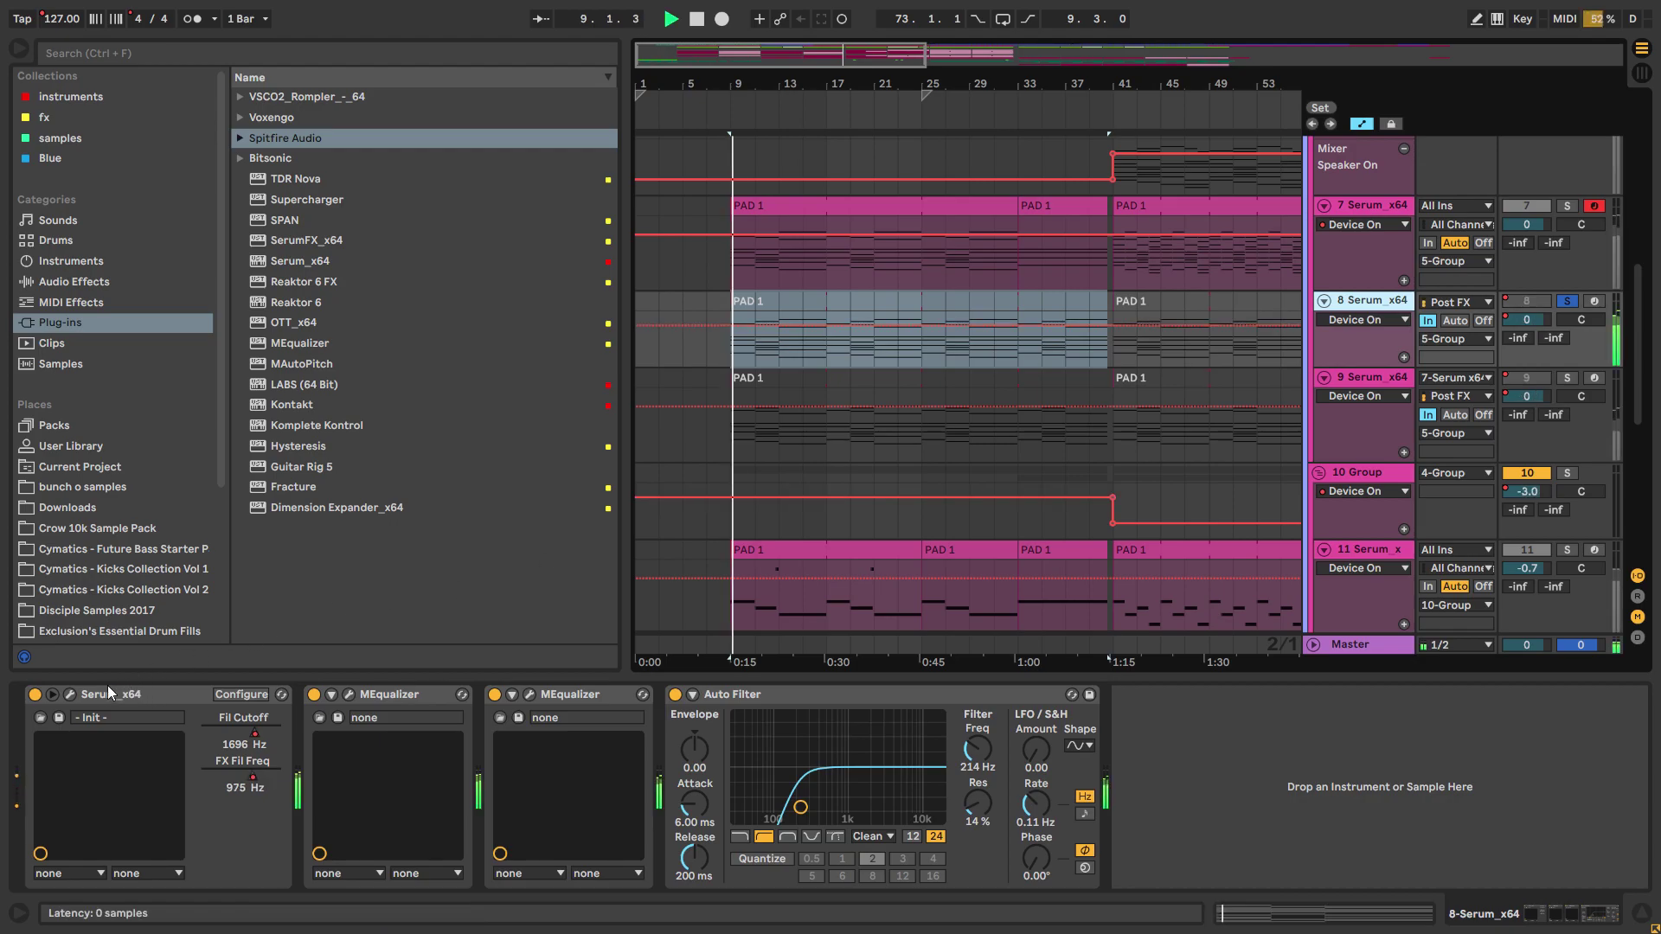
click(69, 697)
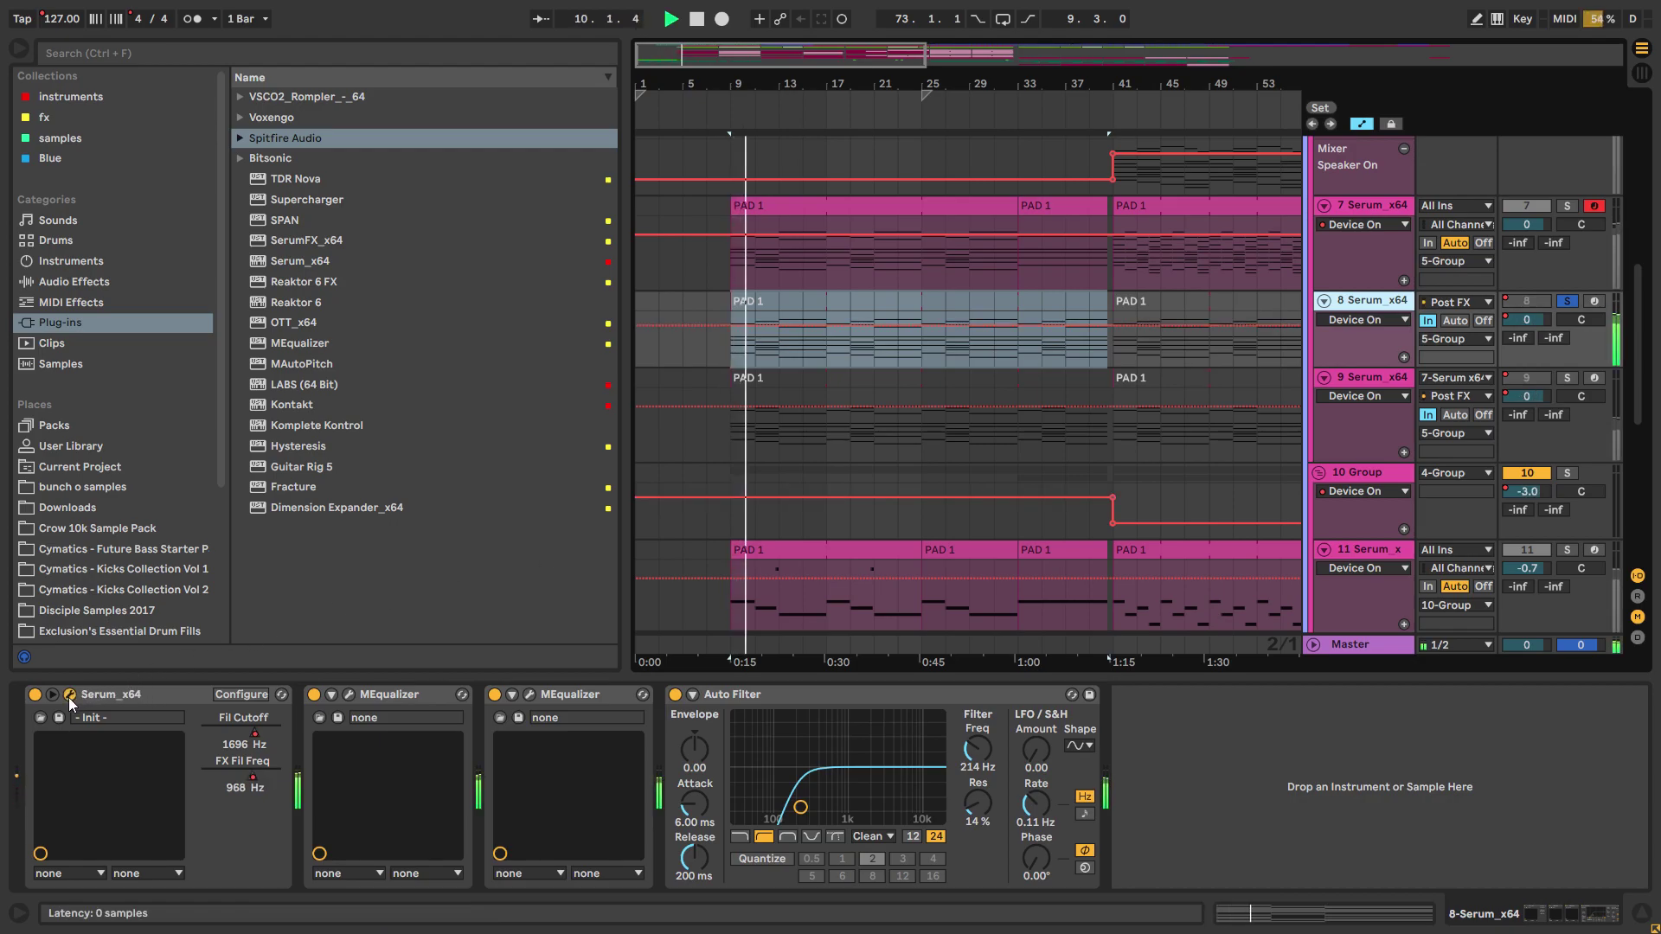
key(space)
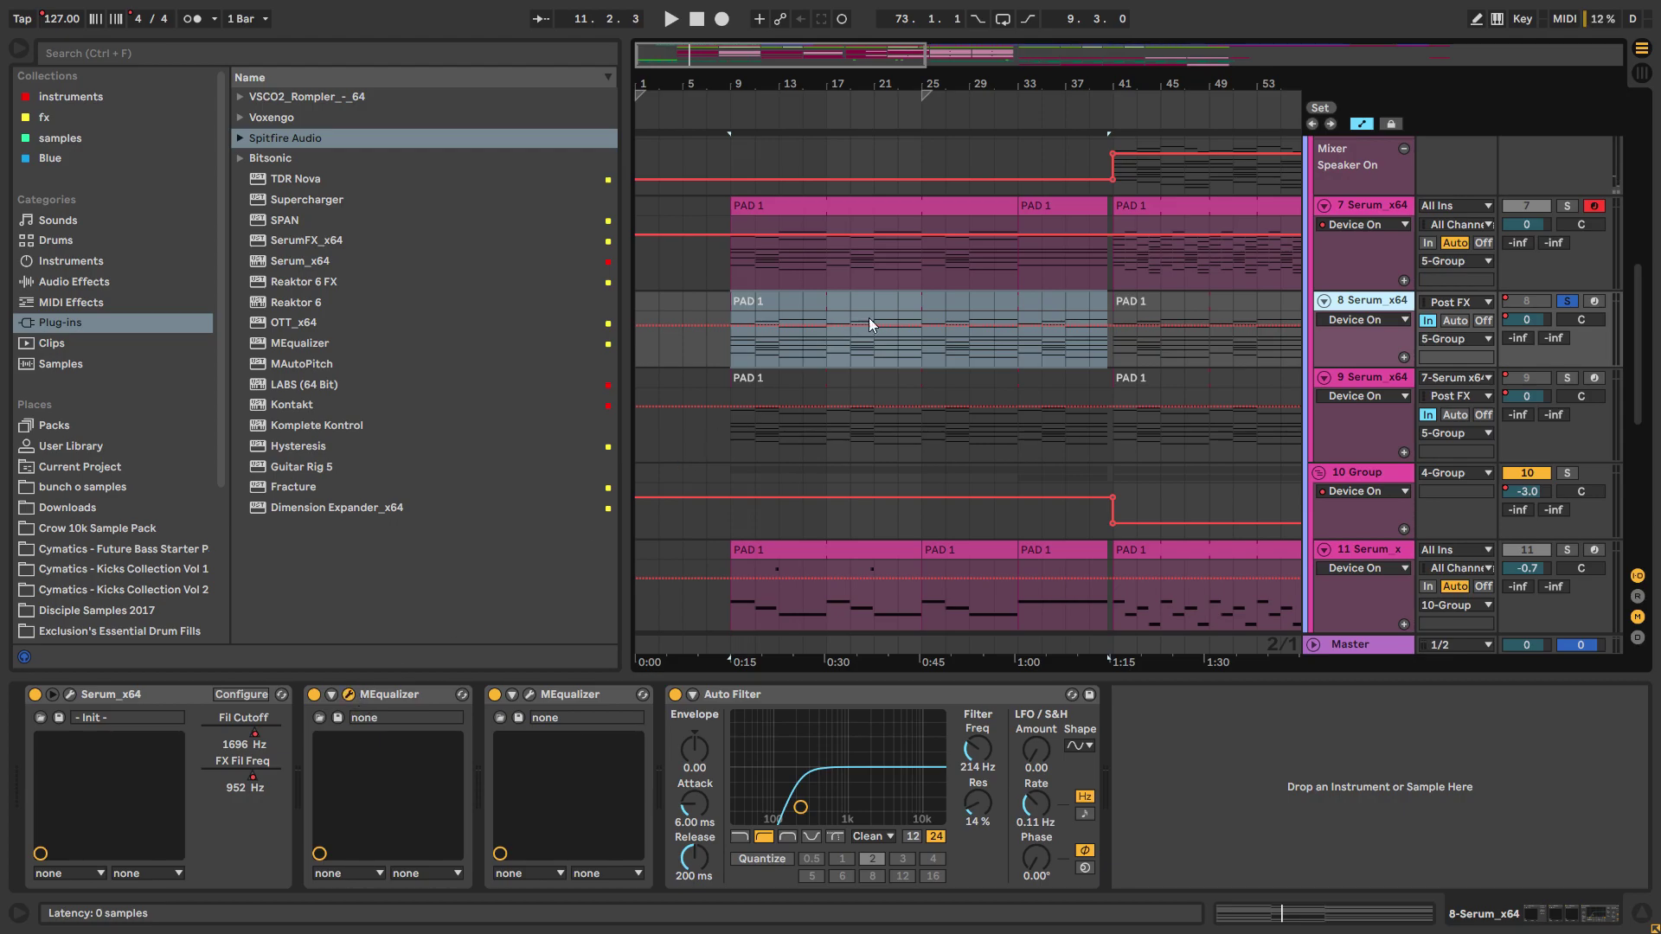
click(529, 697)
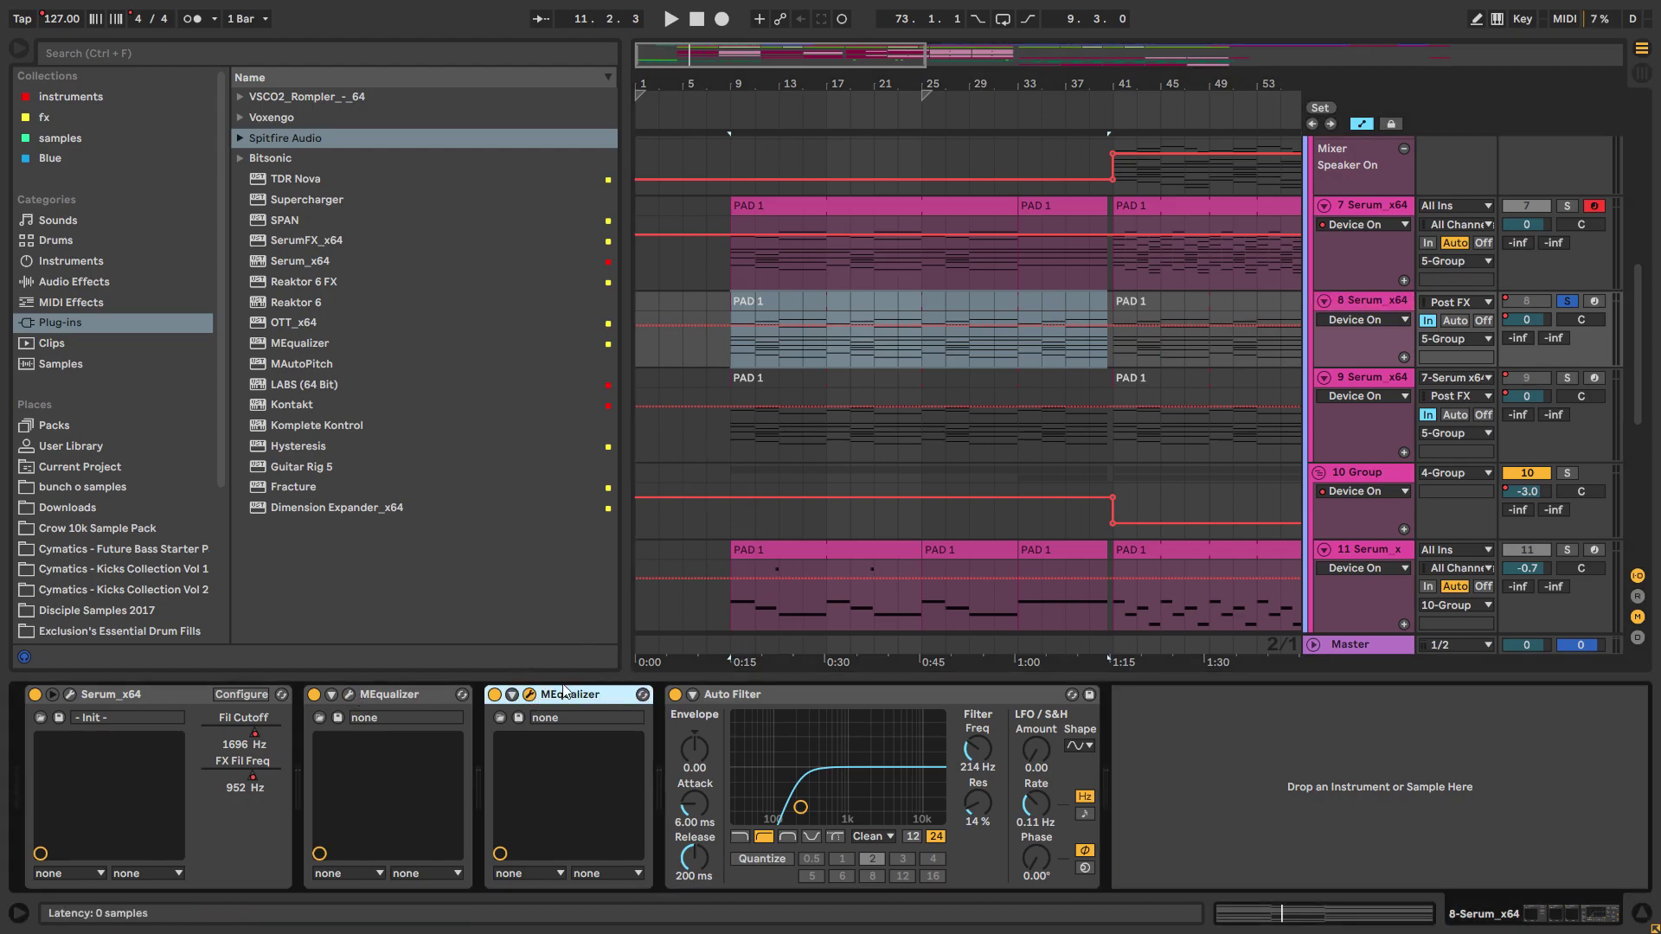
click(861, 208)
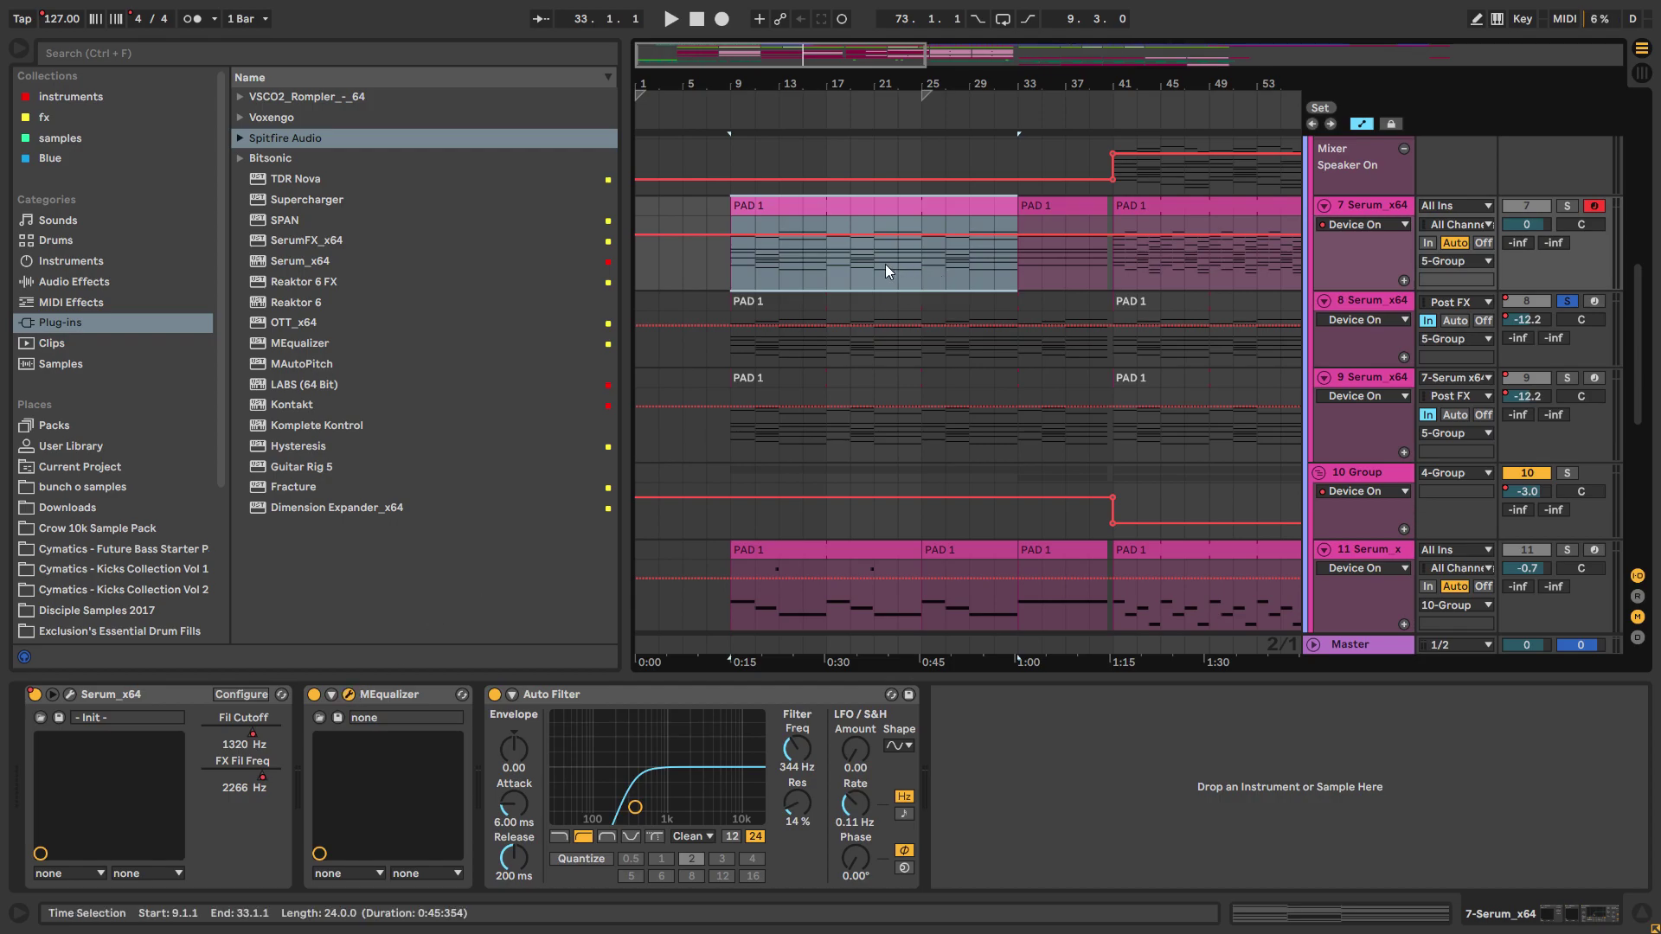
Step: Solo 9 Serum_x64 and play it from bar 9 while showing its Serum plug-in
click(707, 446)
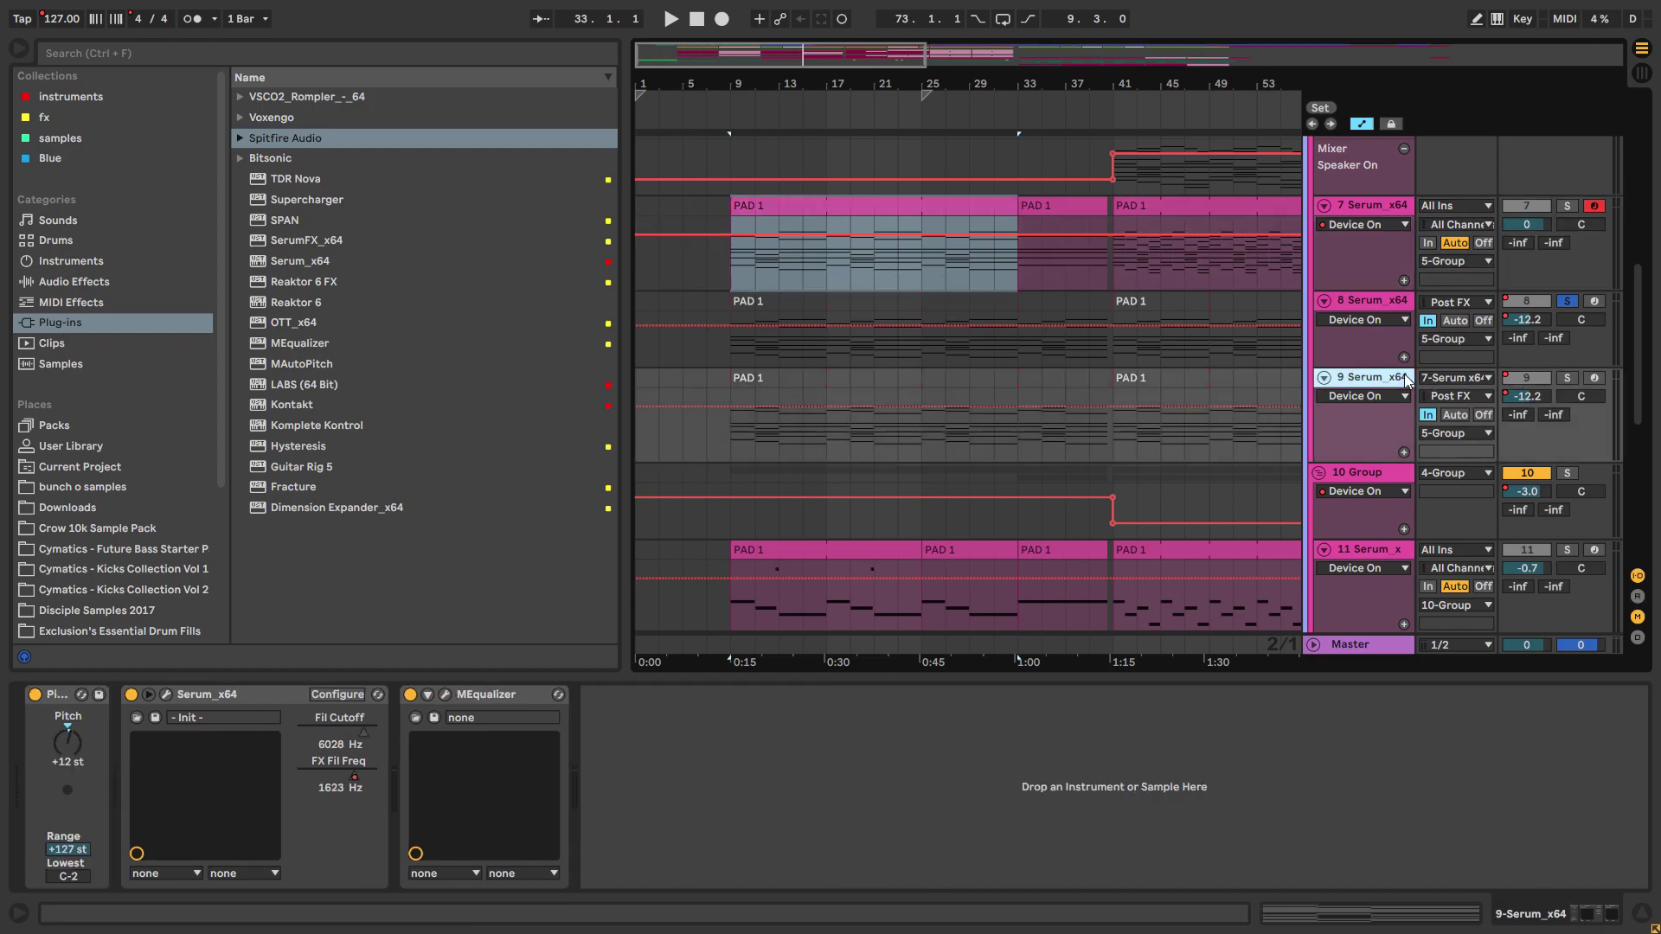
click(727, 448)
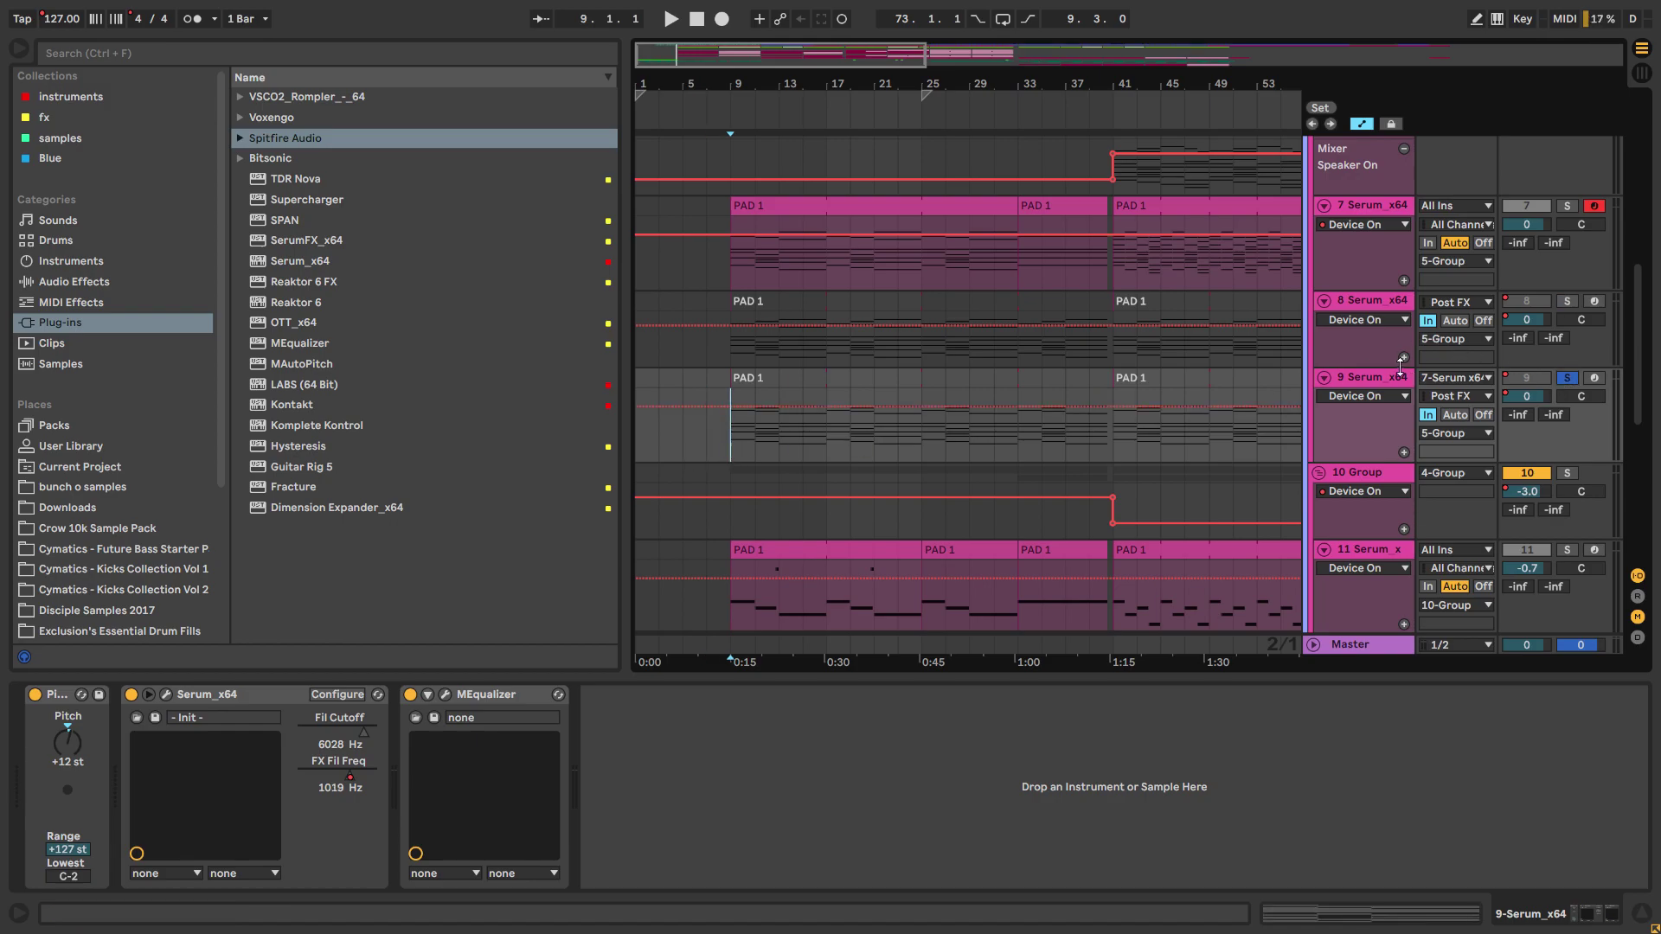
key(space)
key(space)
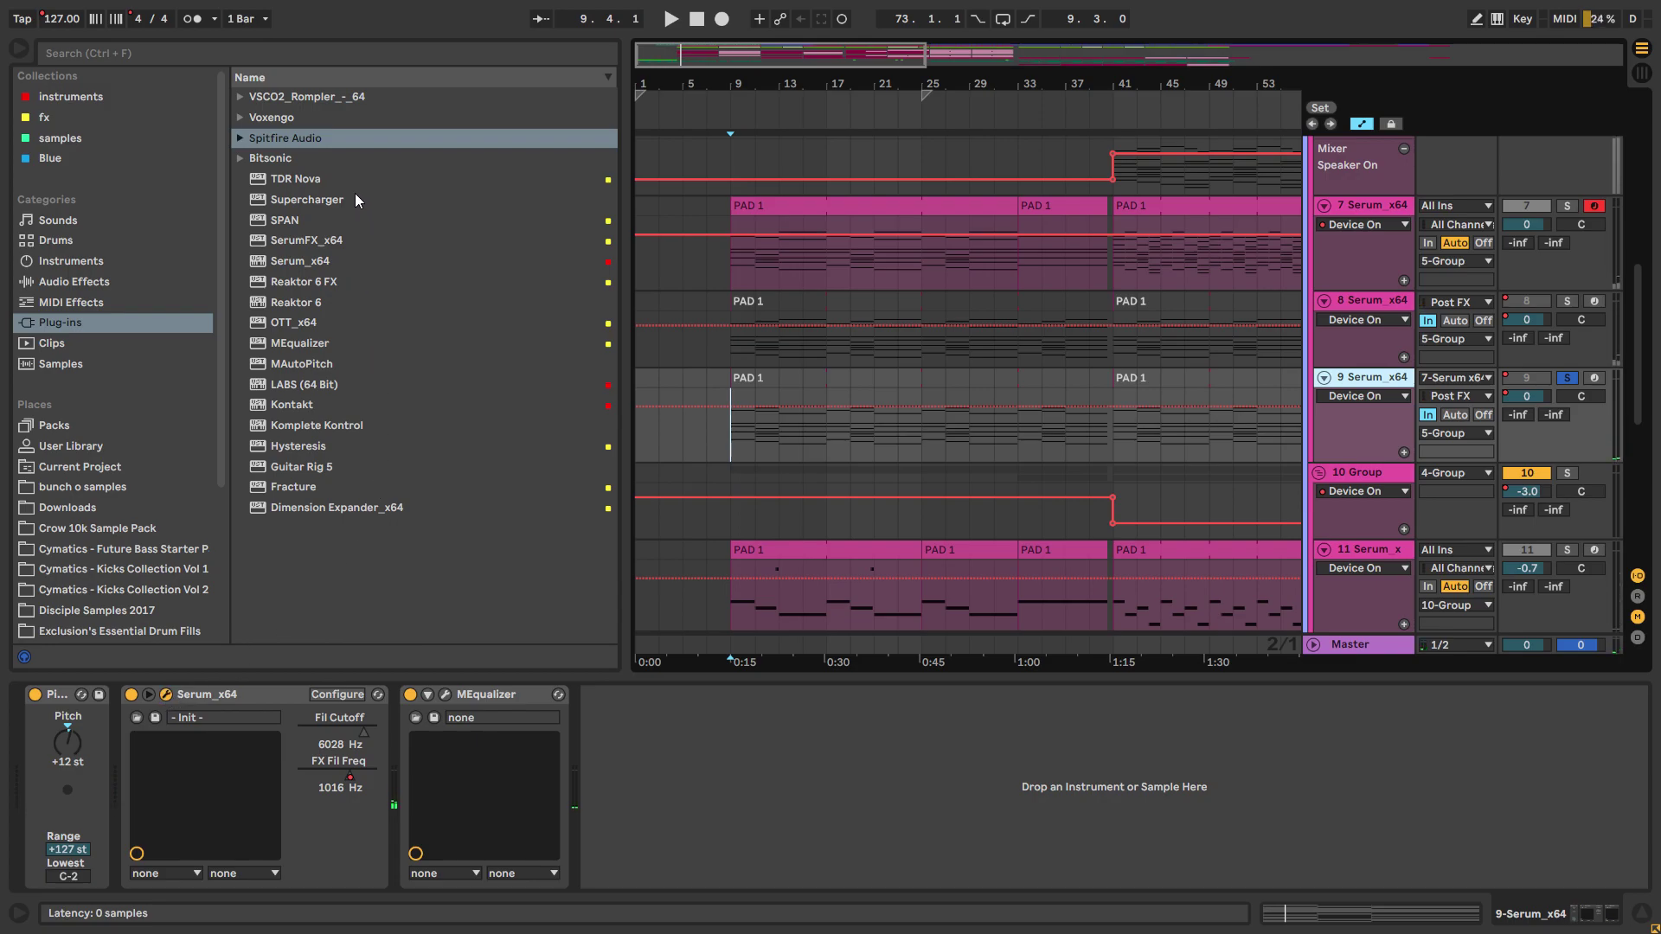
key(space)
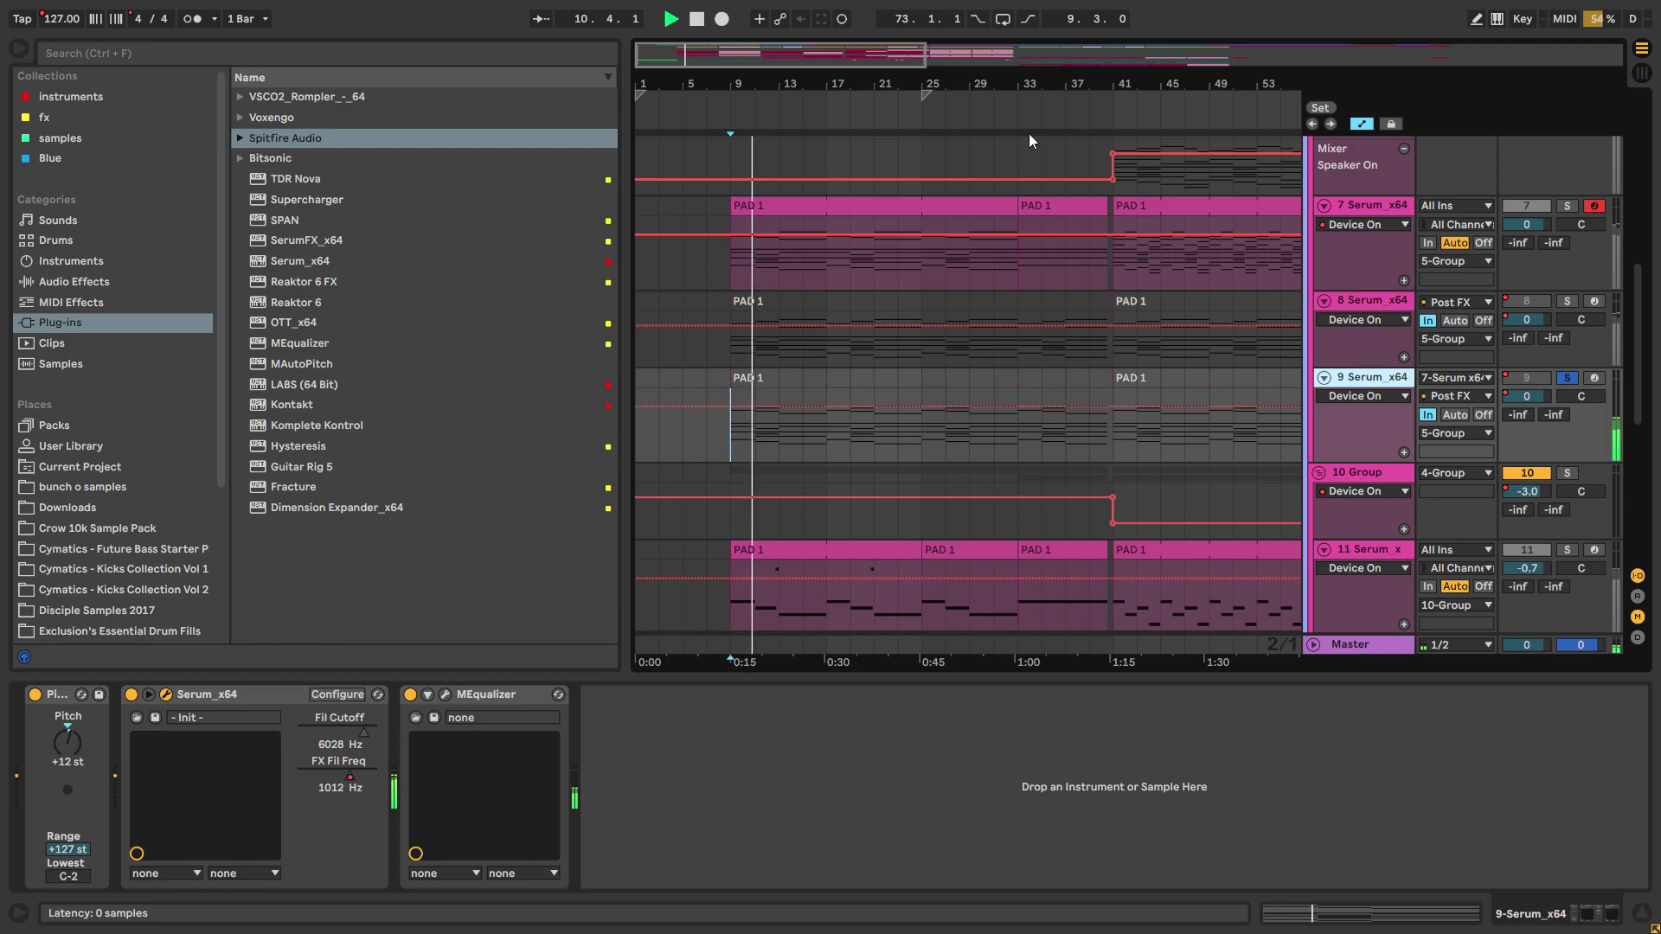
Step: Replay the soloed 9 Serum_x64 from bar 9 and show its MEqualizer plug-in
scroll(943, 294, down, 3)
key(space)
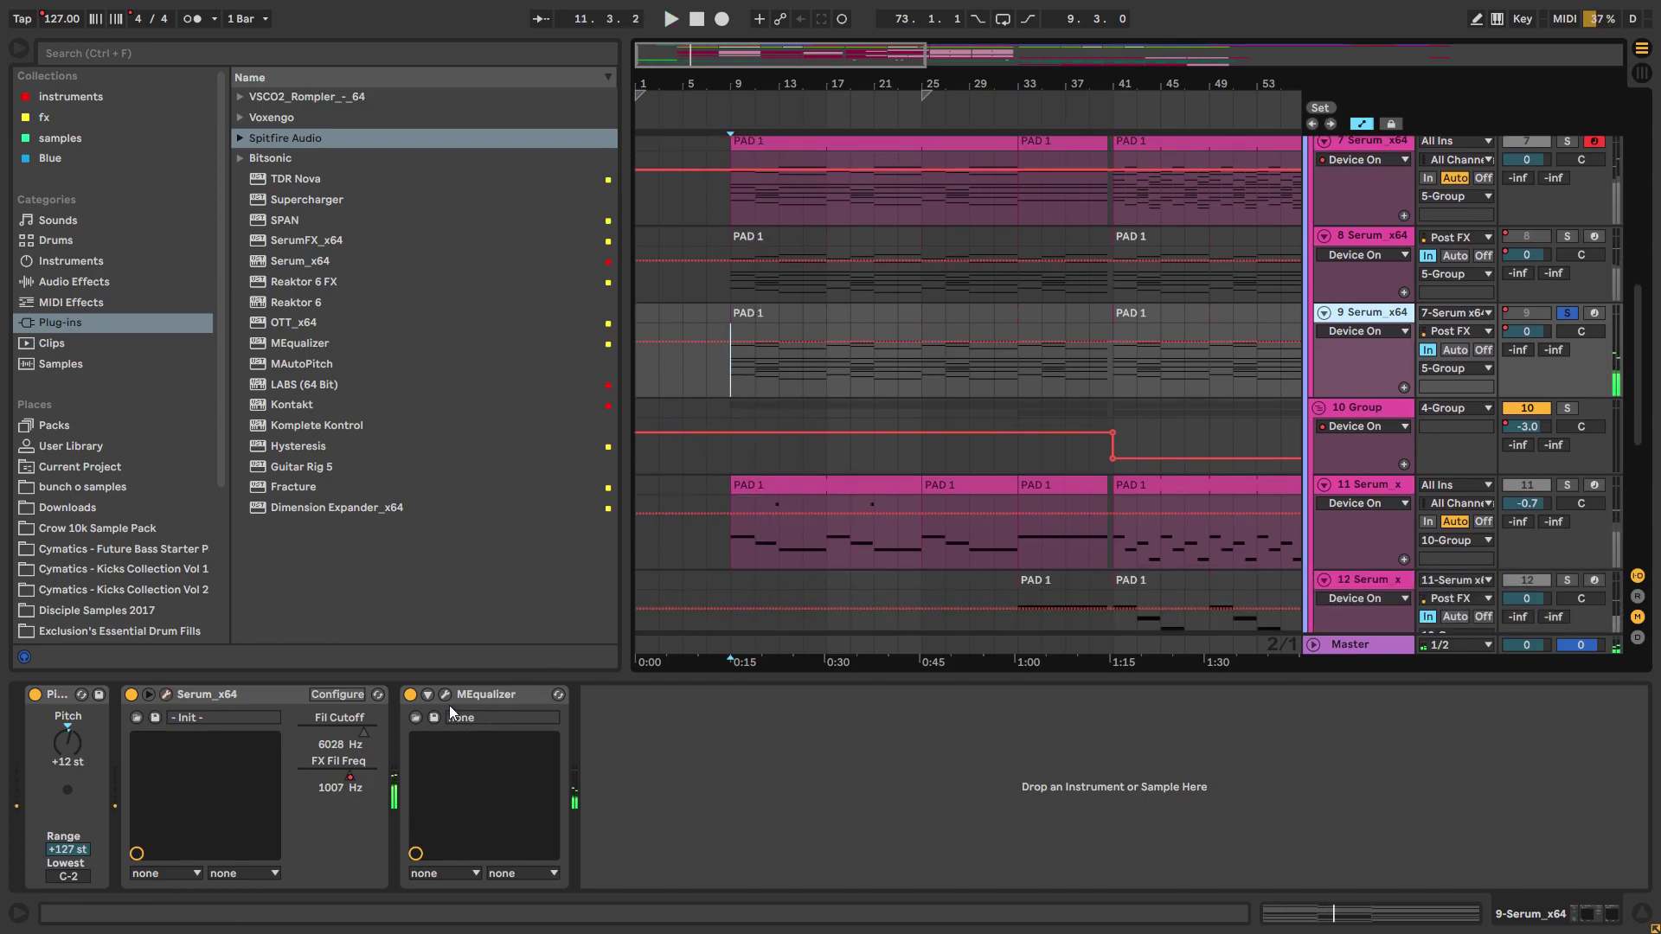
key(space)
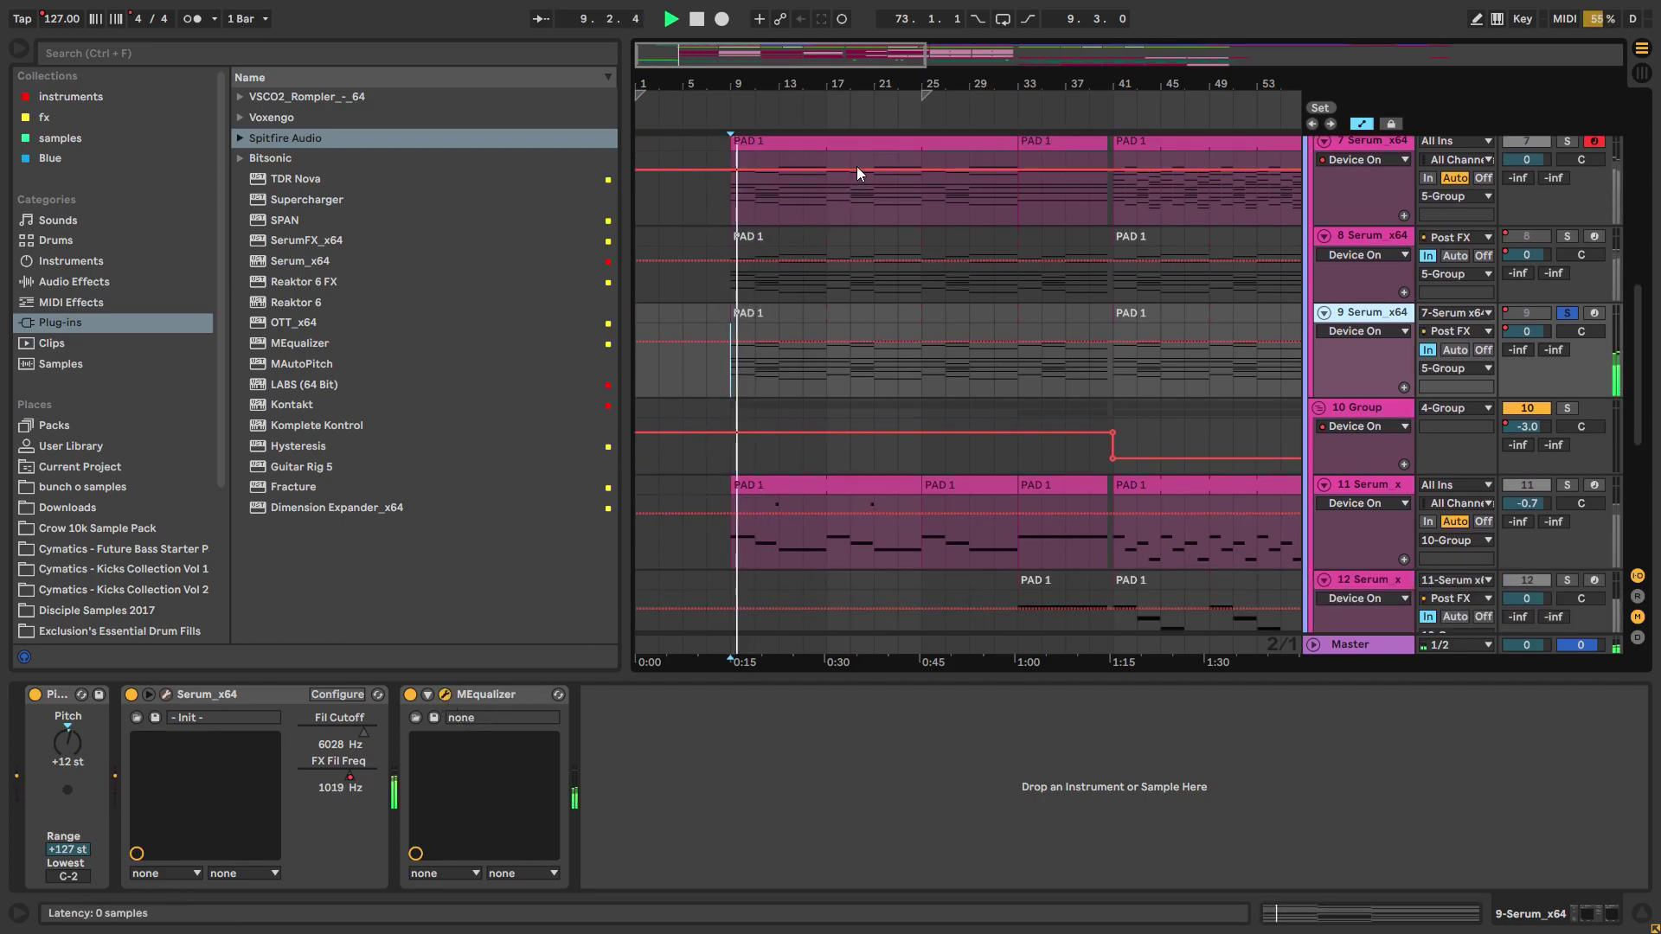
scroll(982, 390, down, 1)
scroll(983, 389, down, 4)
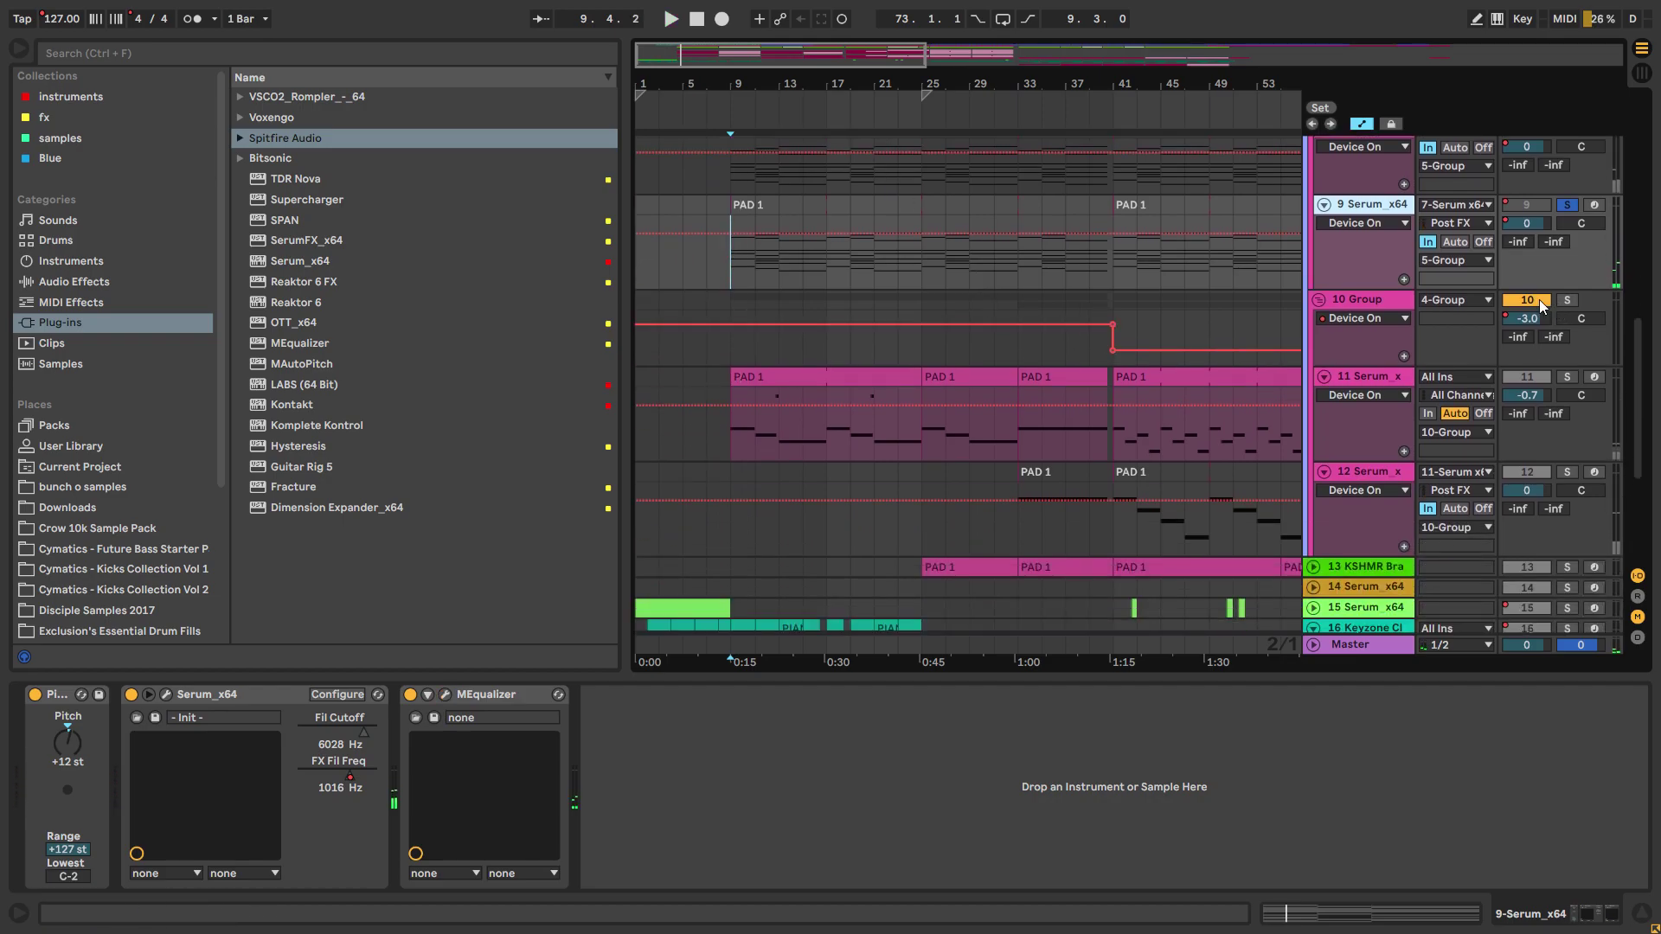
scroll(927, 251, down, 5)
scroll(656, 260, up, 3)
drag(657, 241, 671, 277)
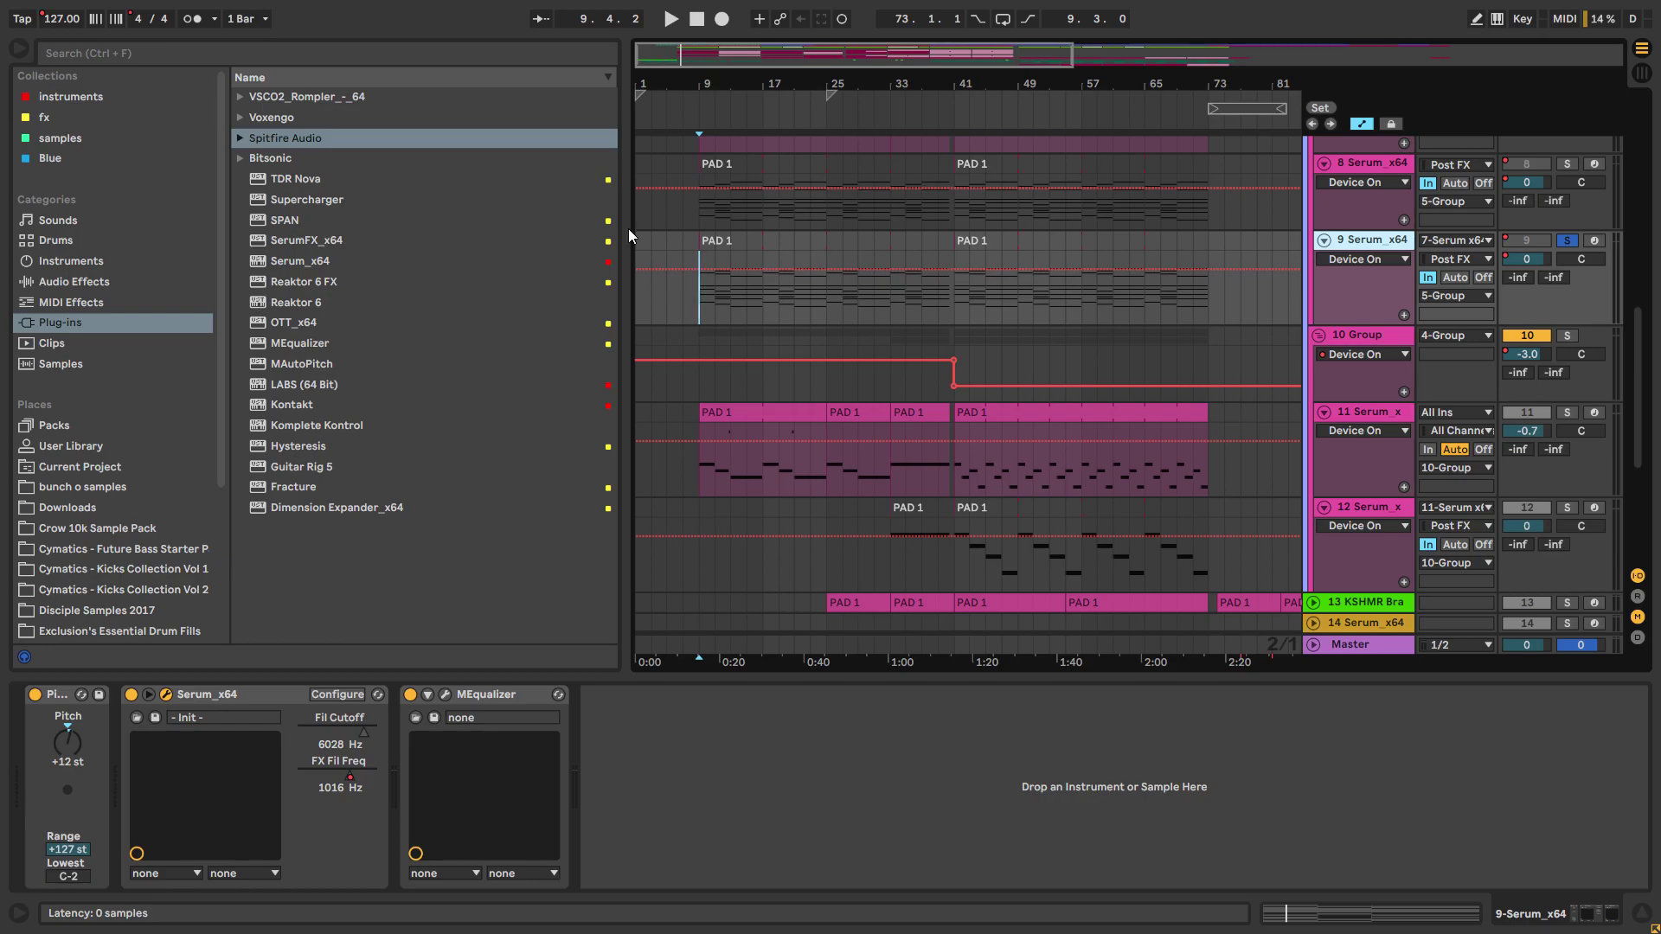
click(453, 702)
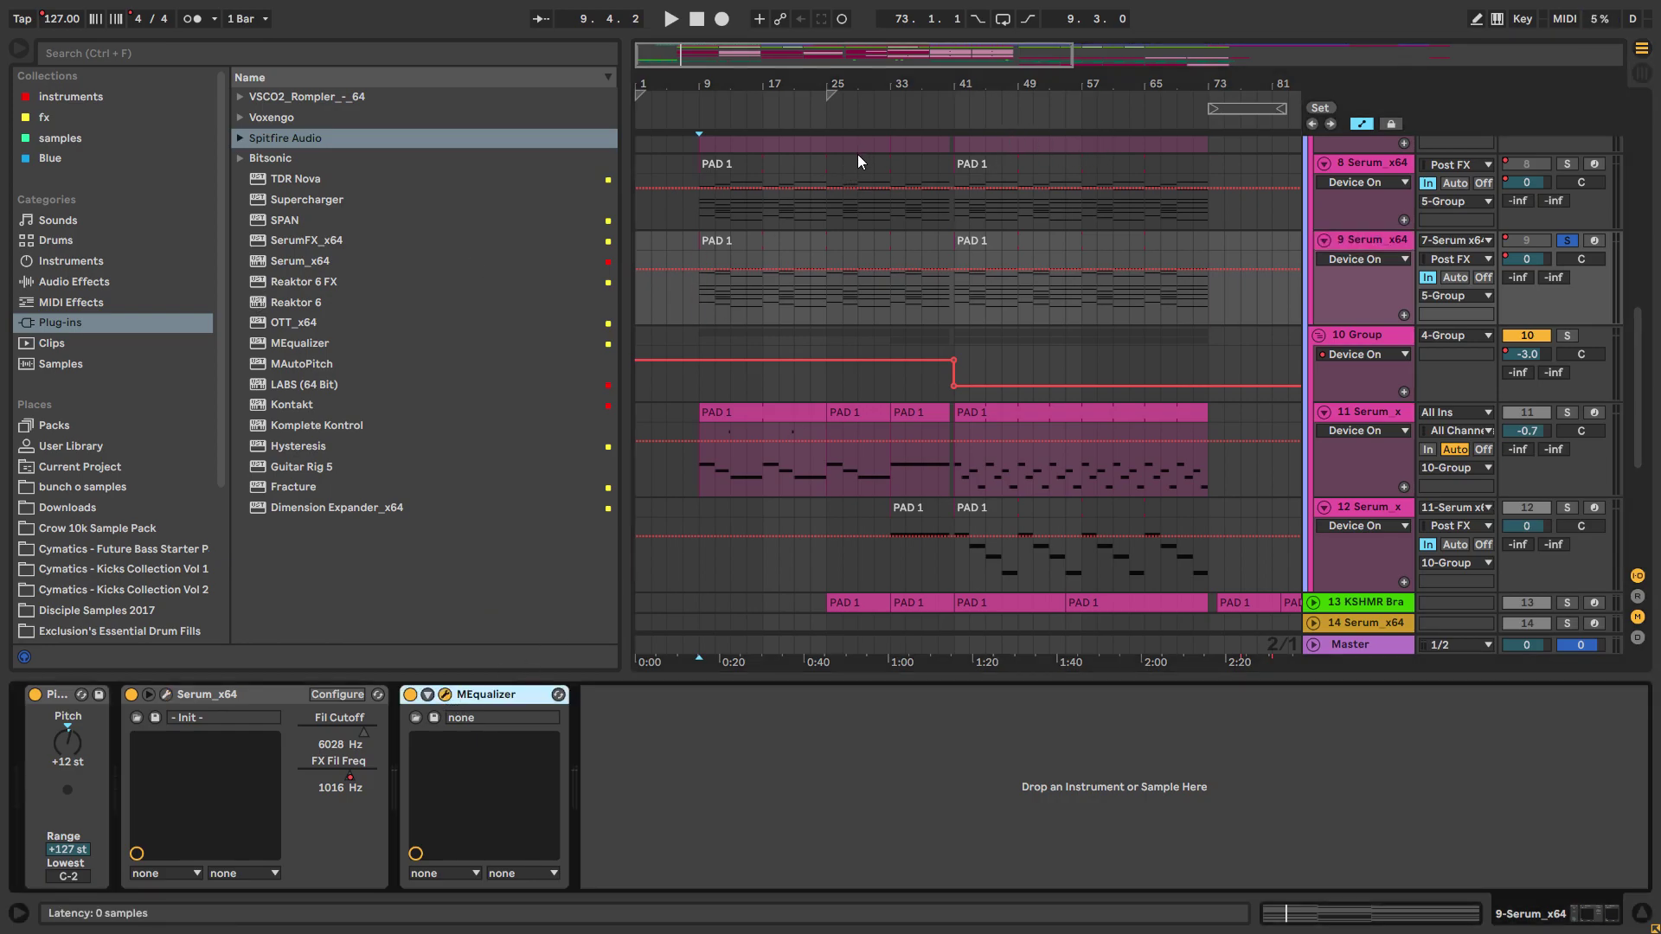
Step: Solo 10 Group and play it from bar 9
scroll(951, 363, down, 3)
click(1566, 328)
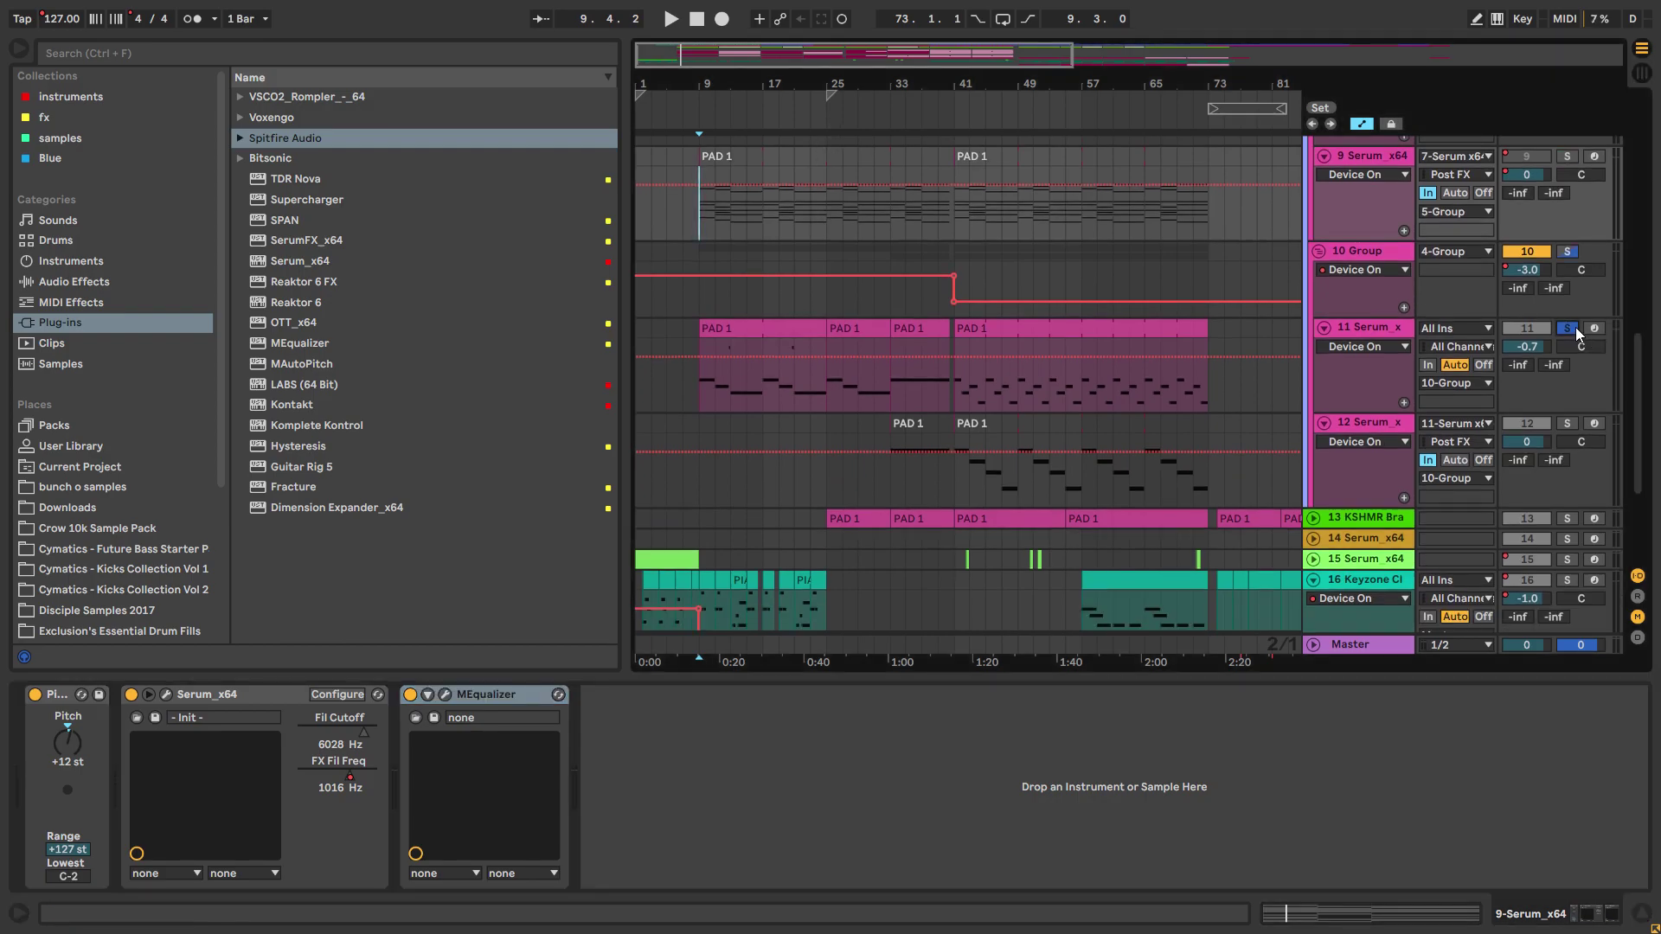
click(1569, 251)
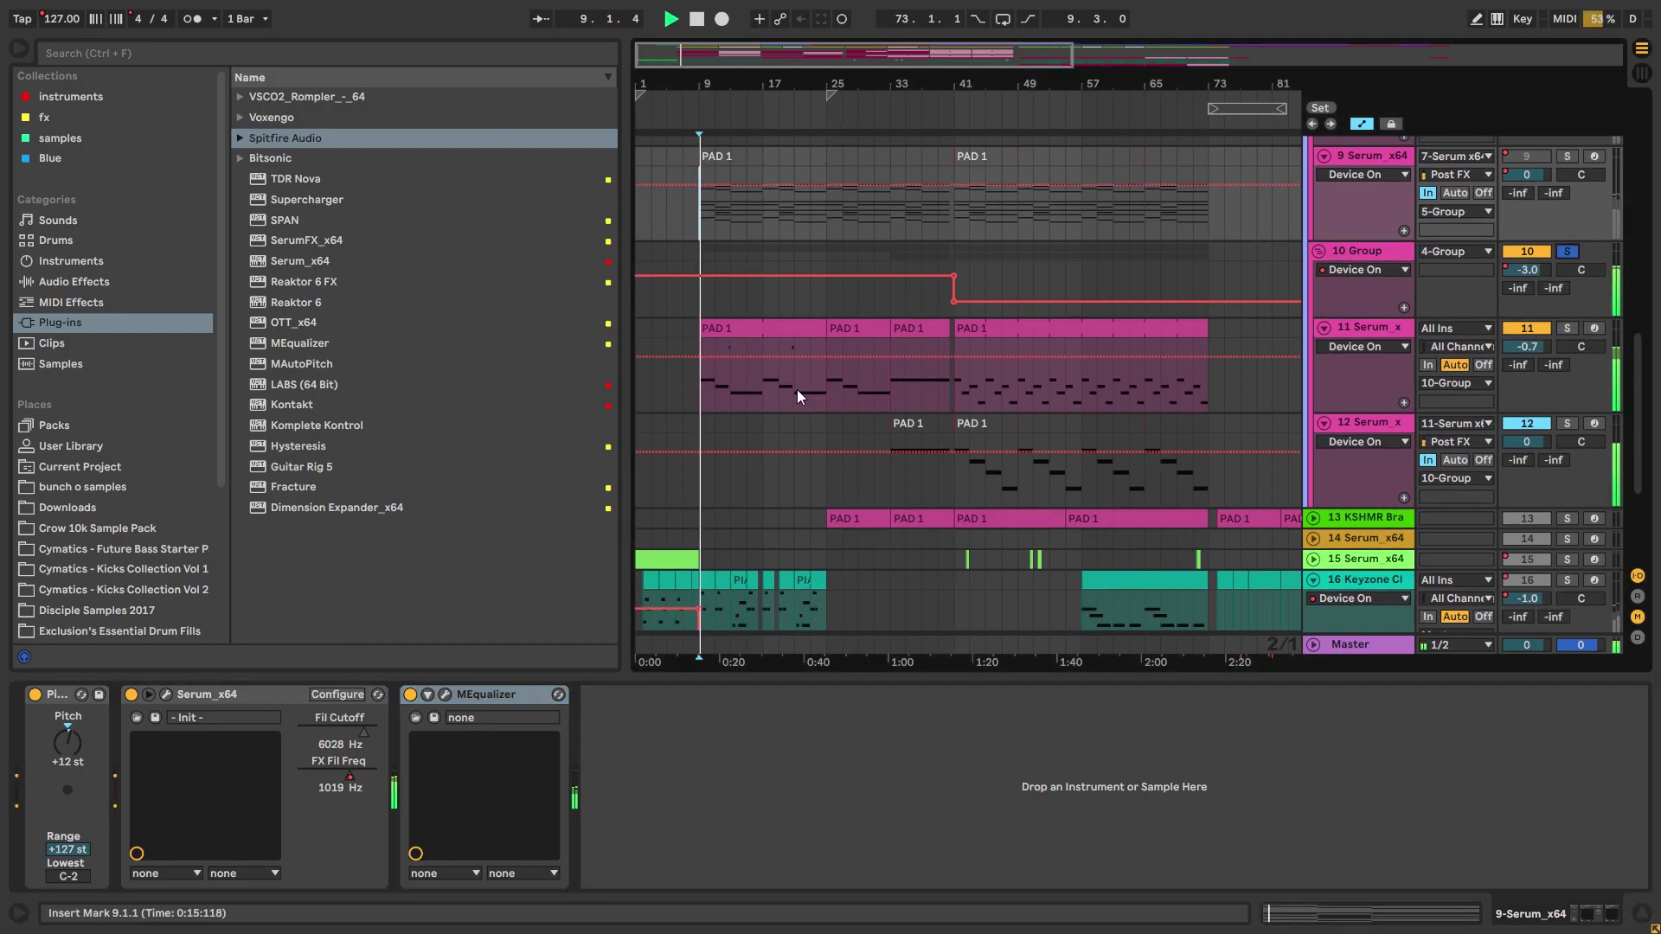
Step: Play the first PAD 1 clip of 11 Serum_x64 from bar 9, showing its Serum plug-in and expanded Auto Filter
scroll(856, 397, up, 2)
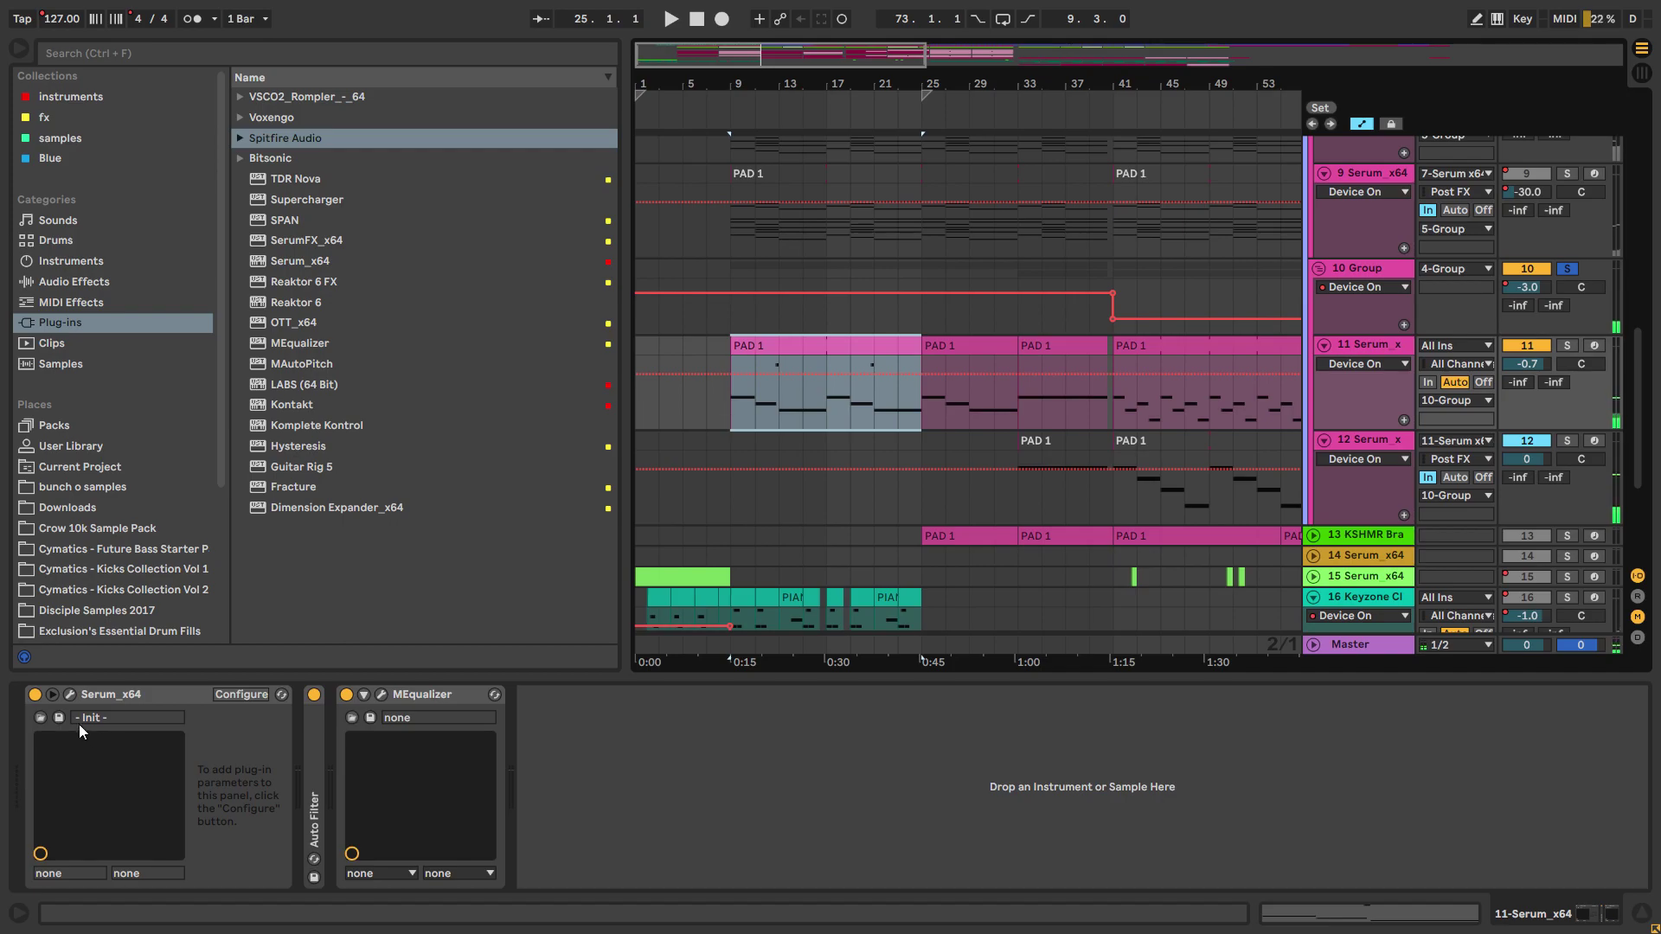
key(space)
click(70, 693)
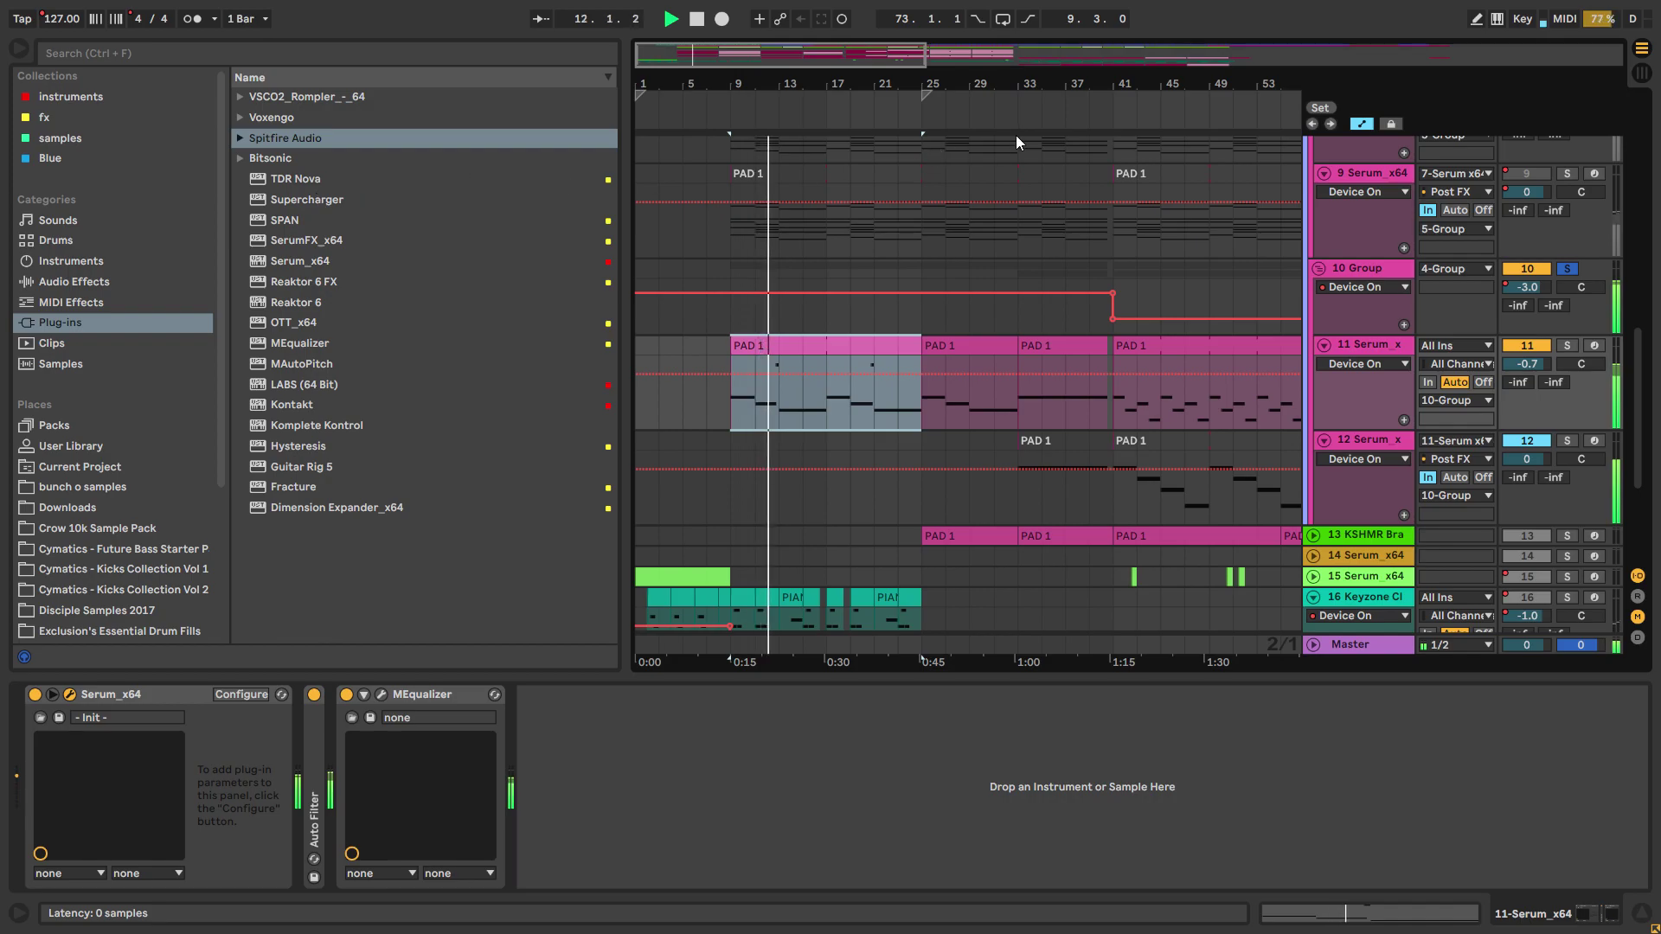
key(space)
double_click(310, 759)
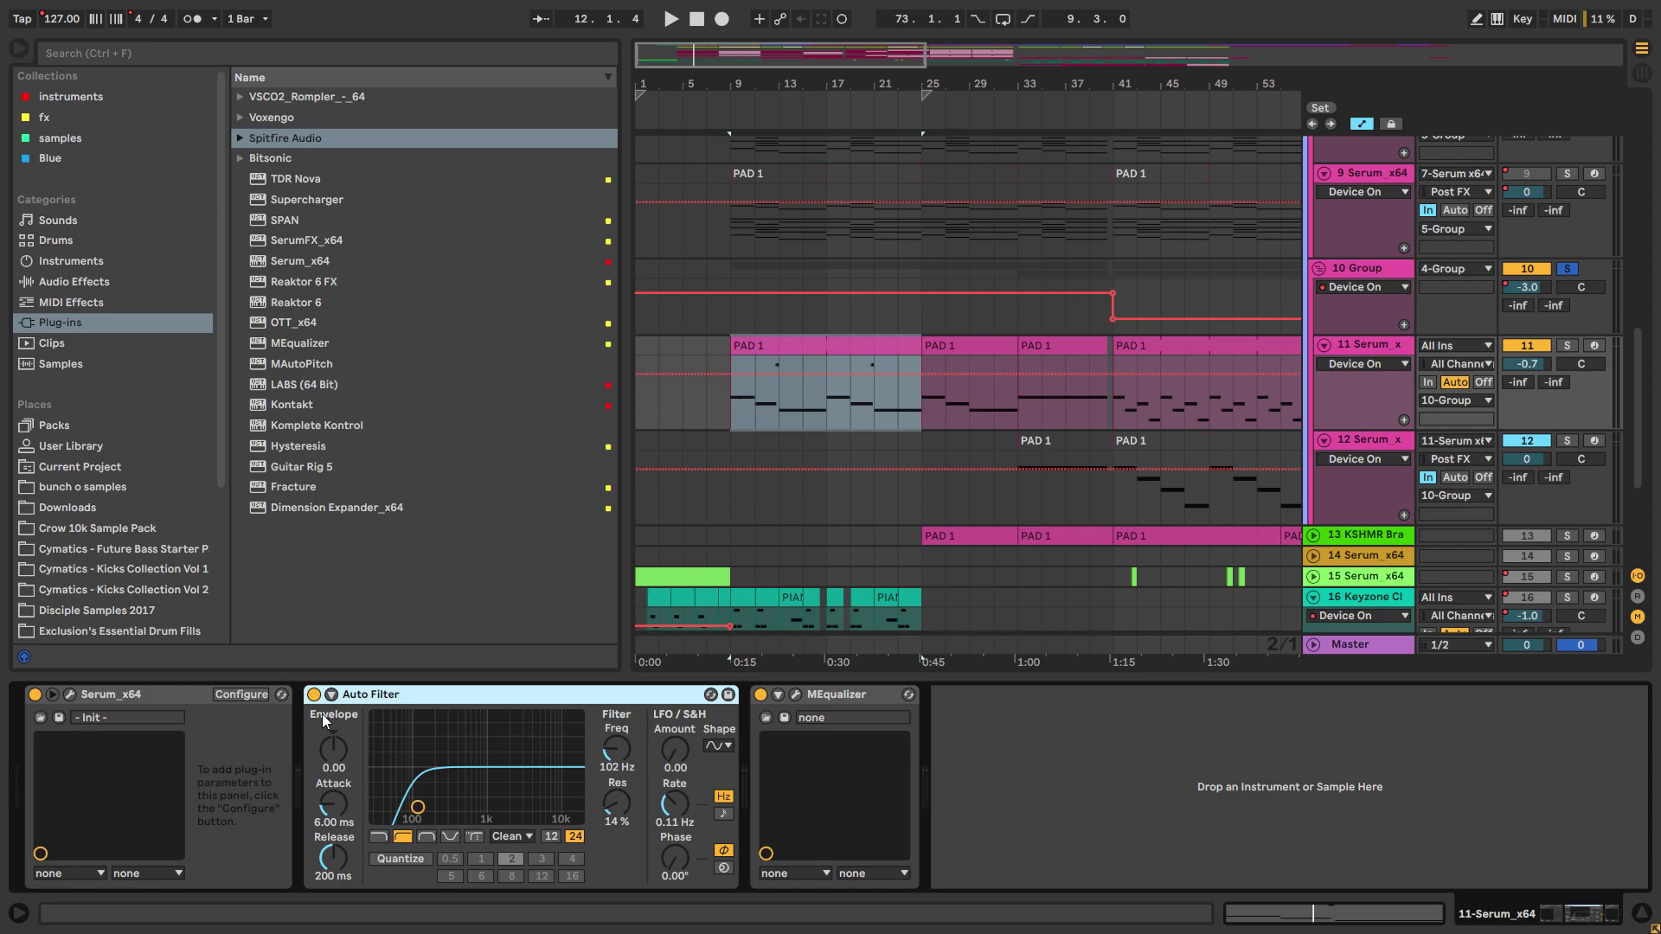
Step: Solo 12 Serum_x64, show its device chain and play it from bar 9
scroll(841, 523, down, 1)
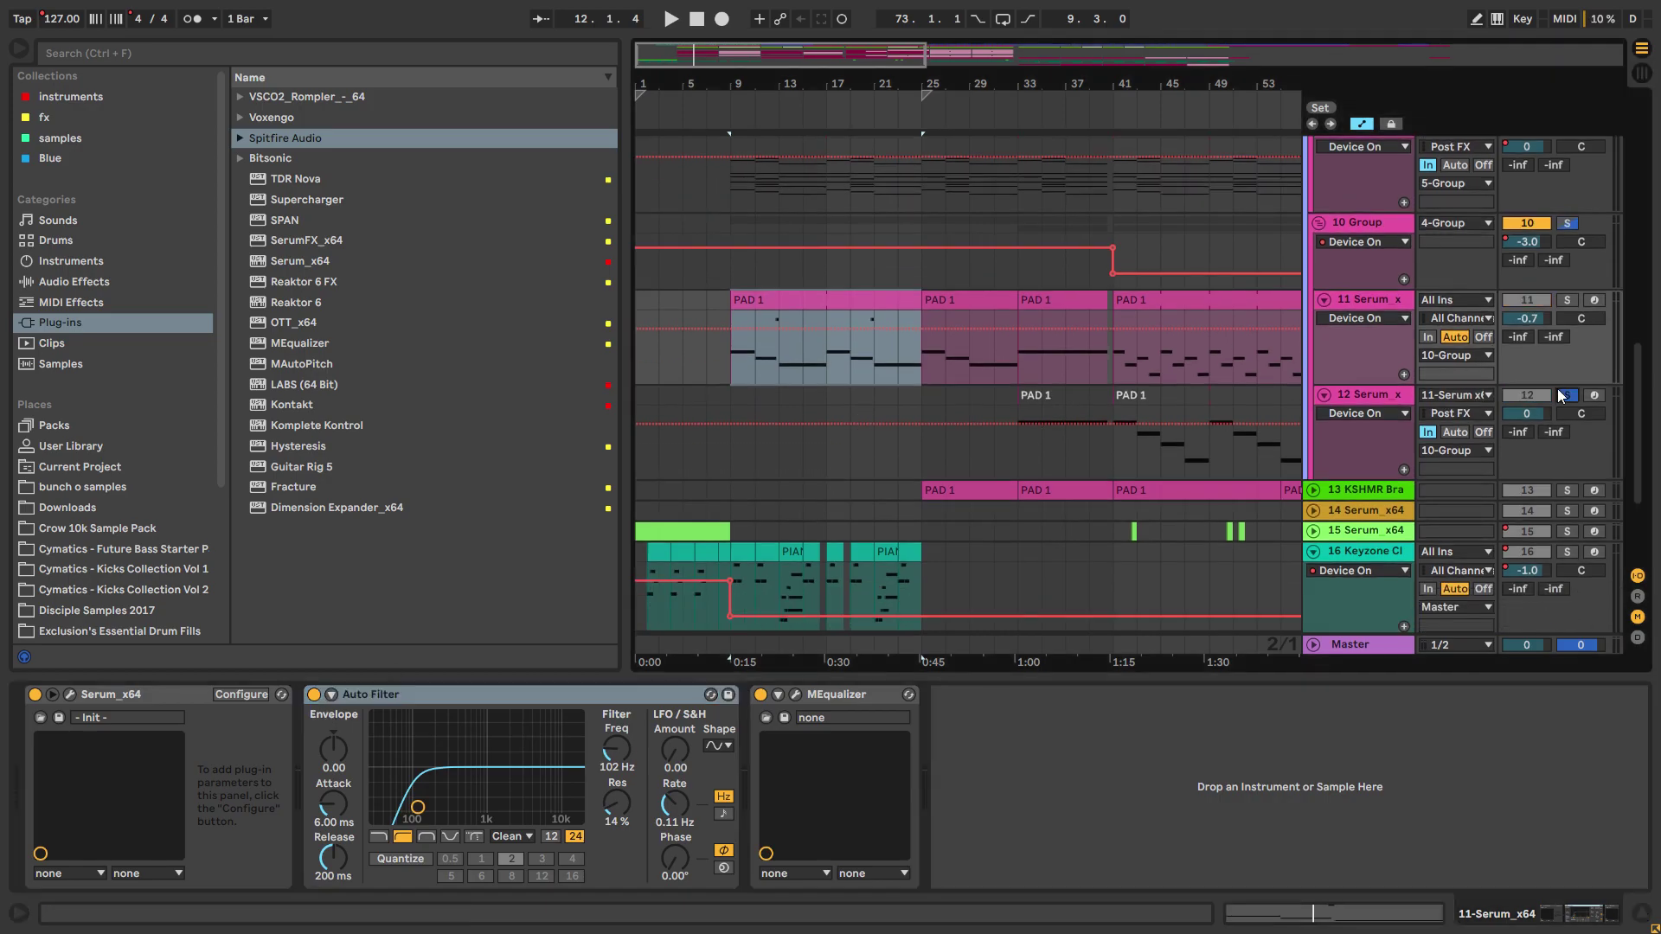
click(1363, 397)
key(space)
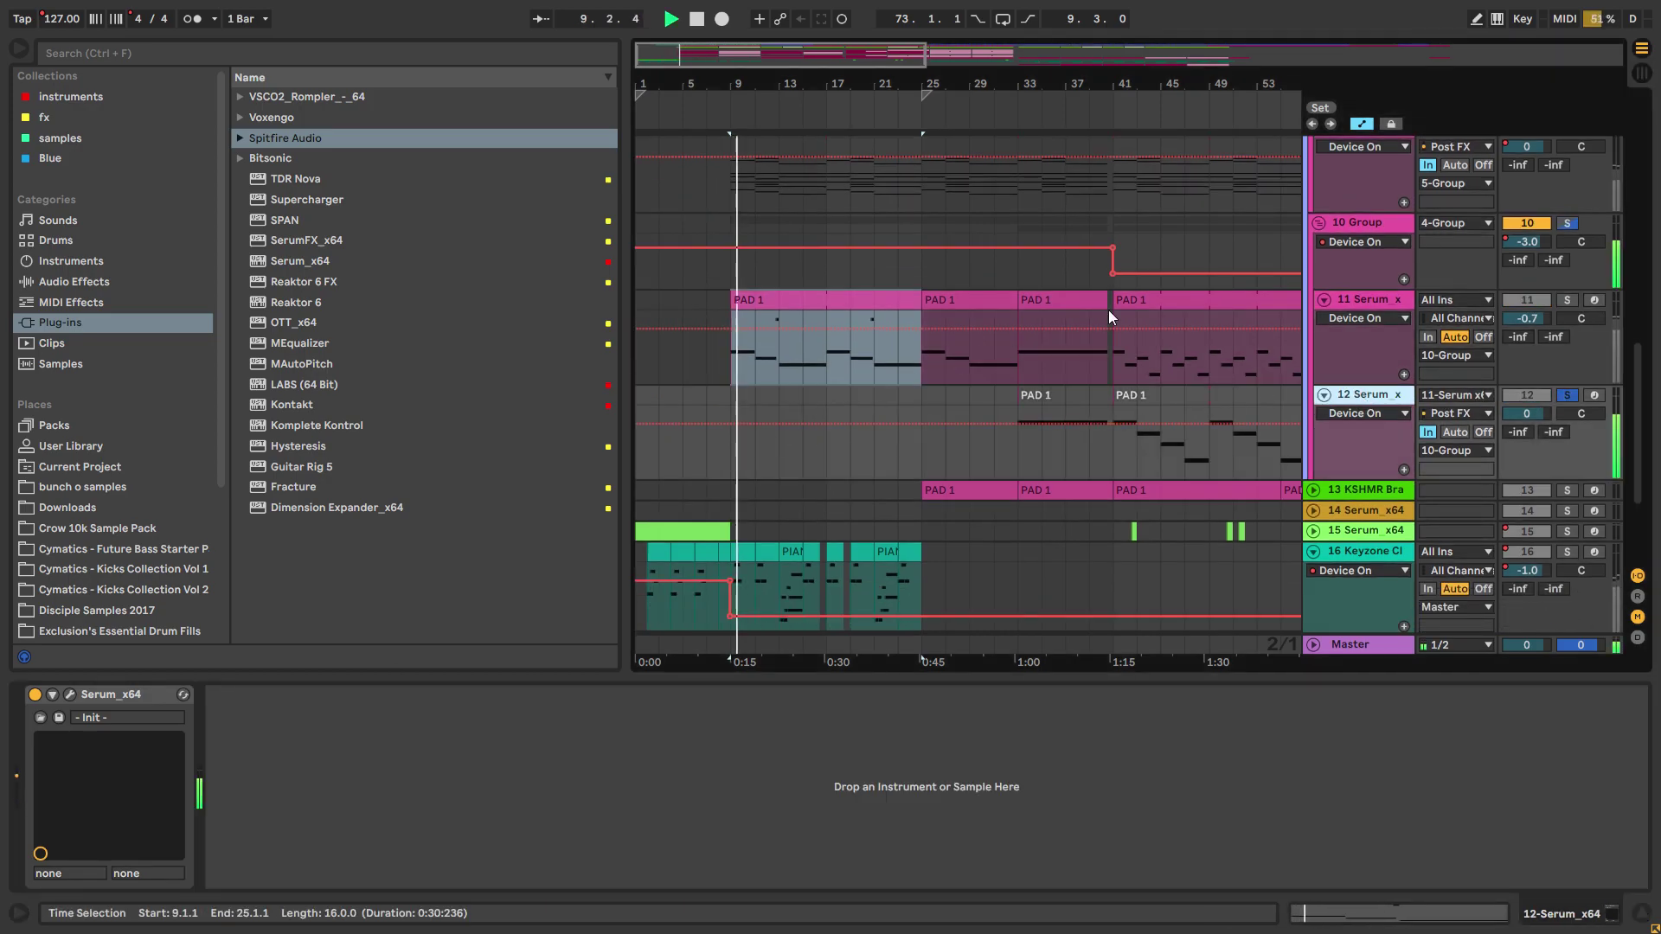
Step: Solo 11 Serum_x64 and play it from bar 9, bypassing and re-enabling its MEqualizer, and show its Serum plug-in
key(space)
click(1379, 296)
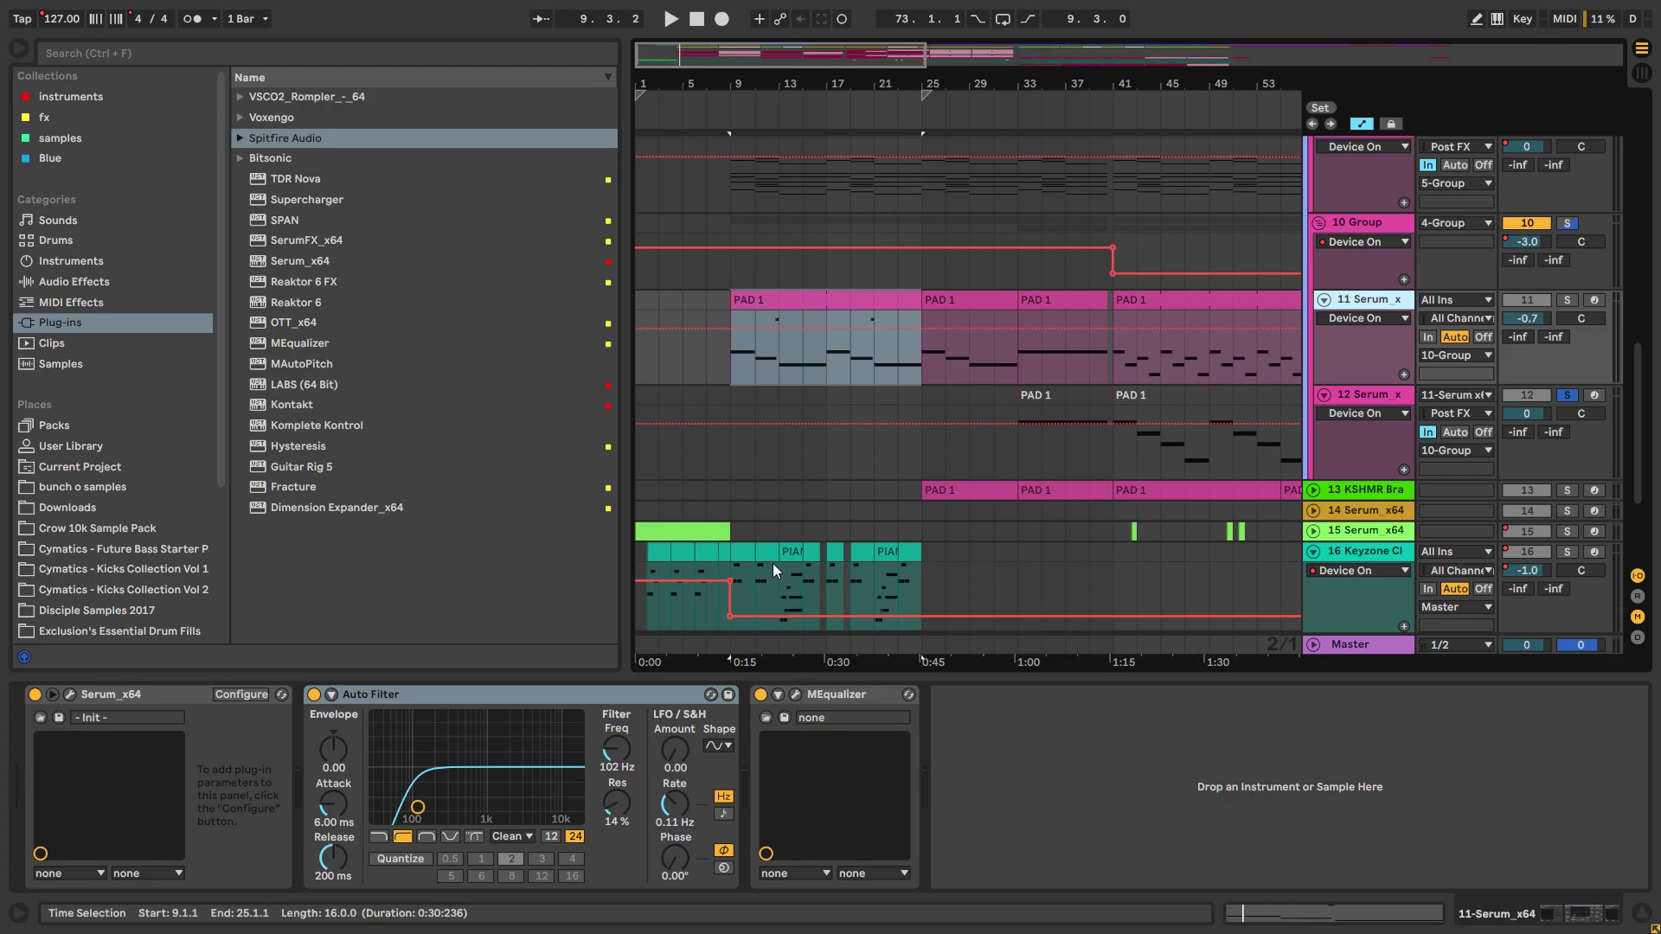
key(space)
click(760, 694)
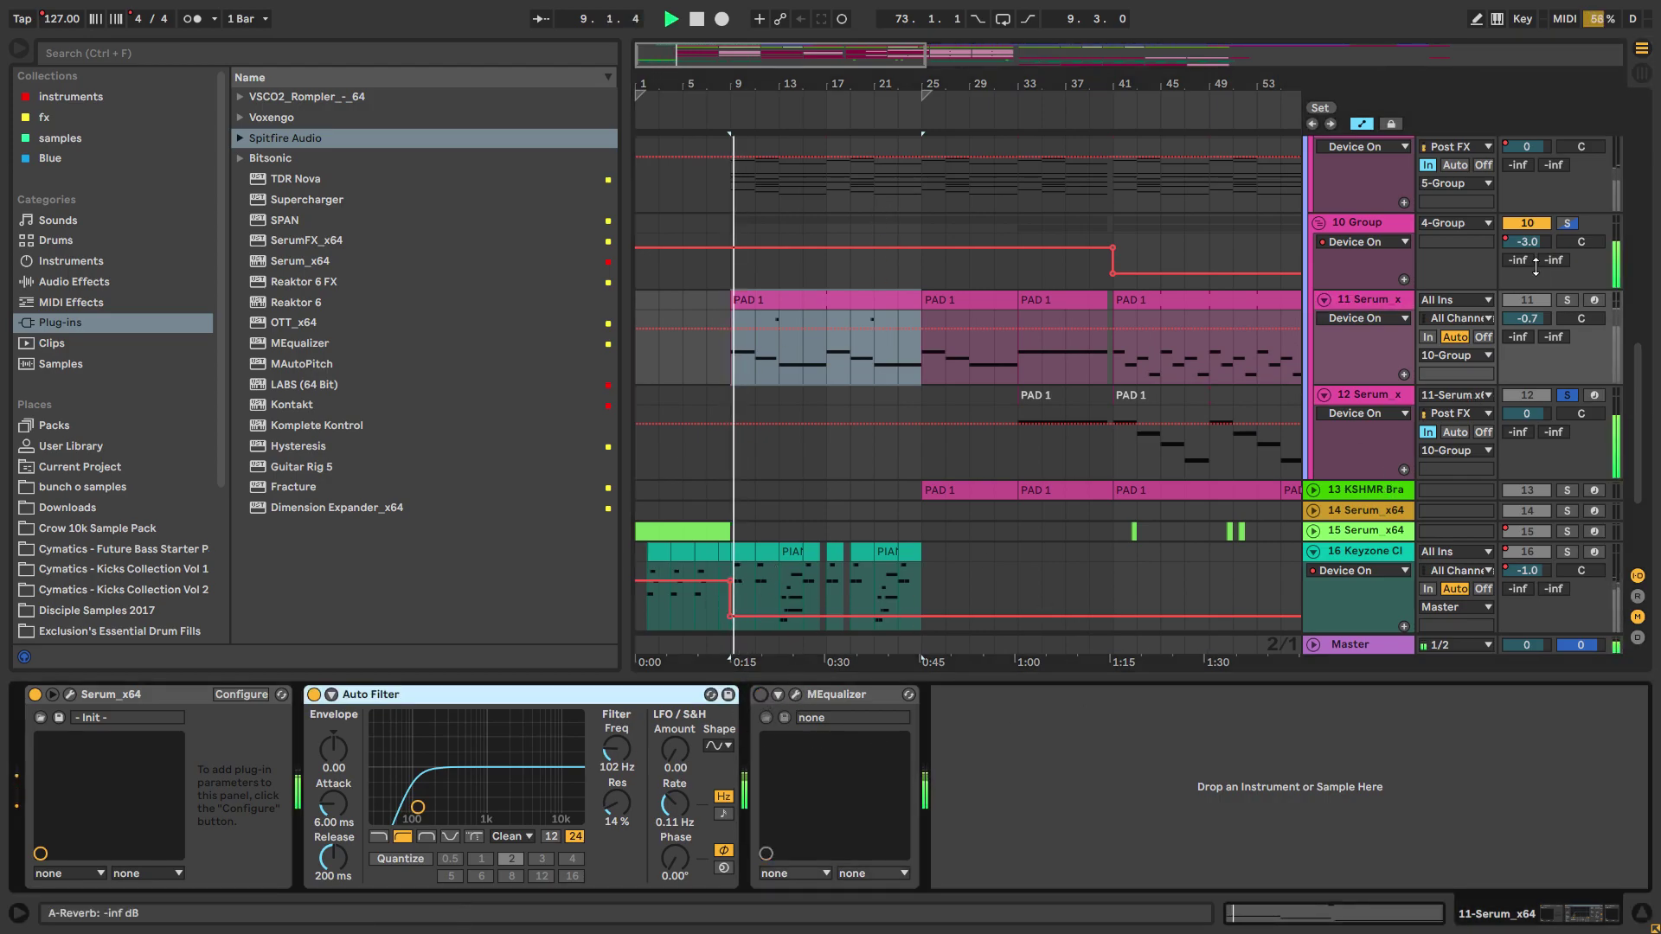
click(1569, 300)
click(756, 700)
click(758, 695)
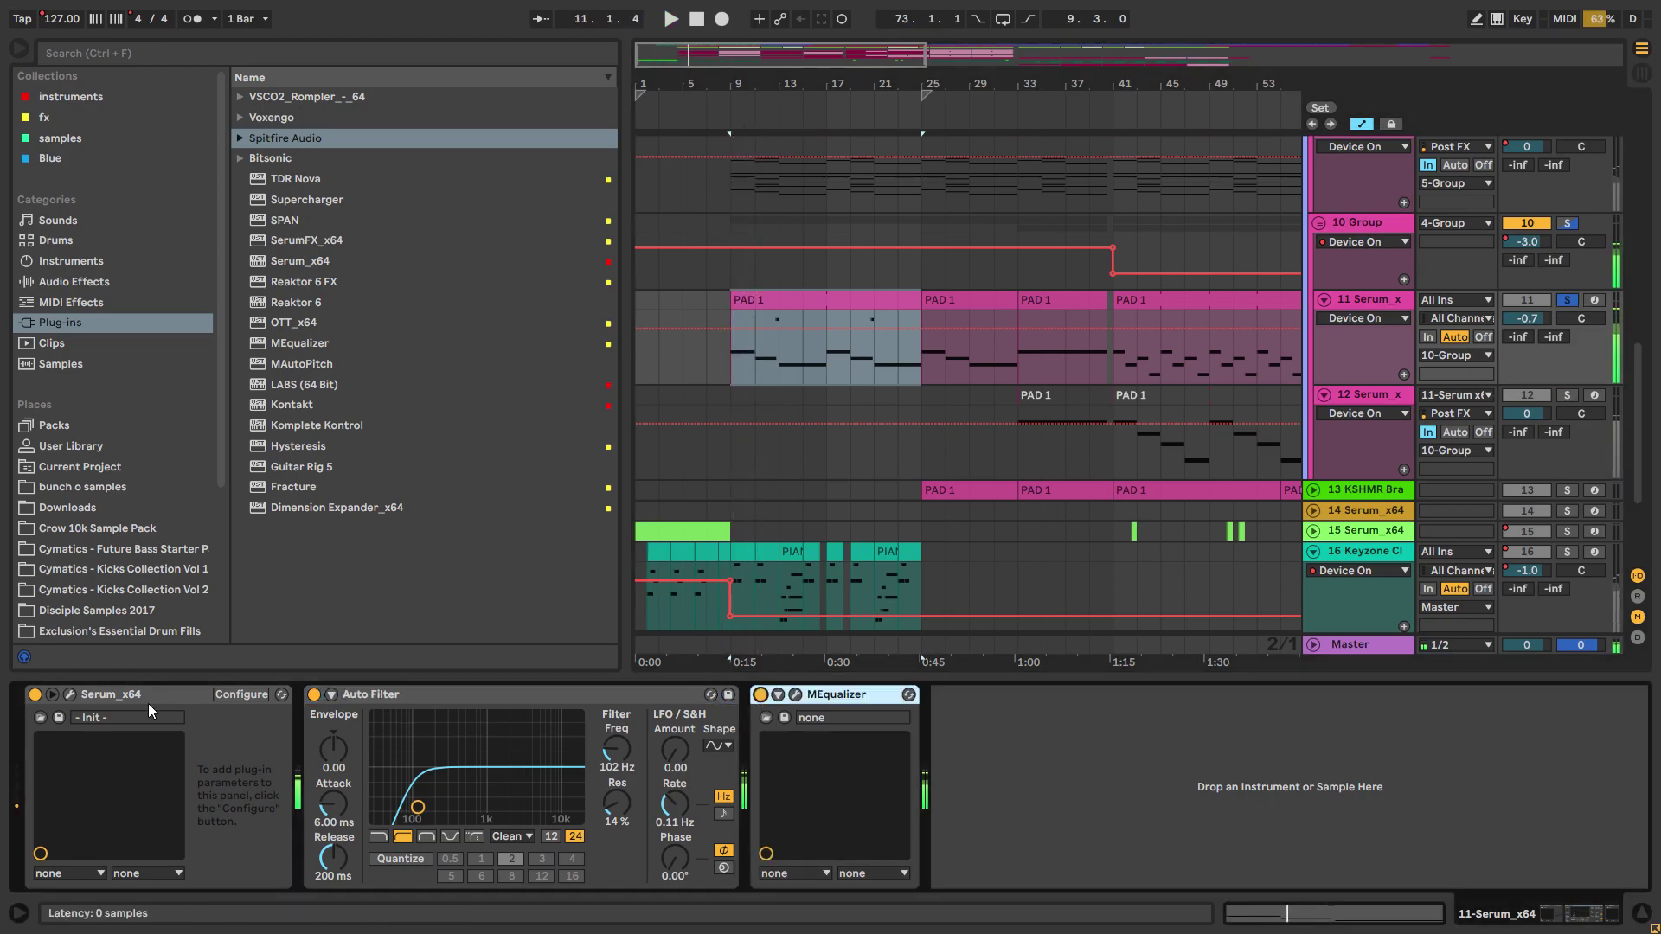
click(72, 702)
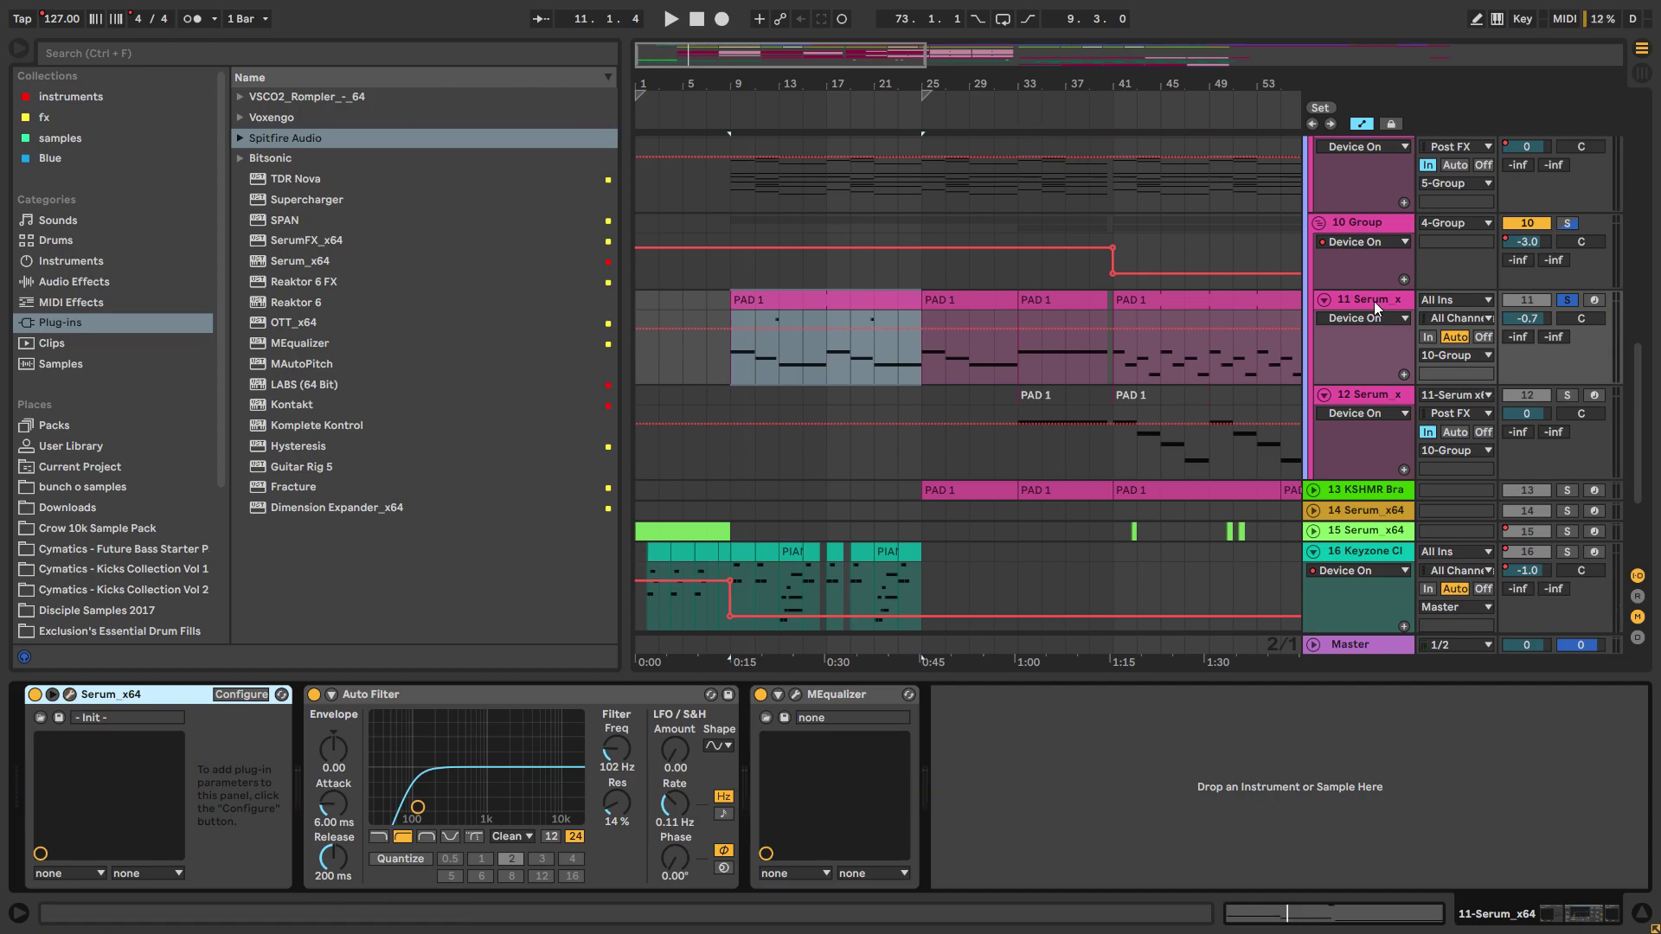
Step: Show 10 Group's Auto Filter and collapse all tracks in the arrangement
click(1397, 224)
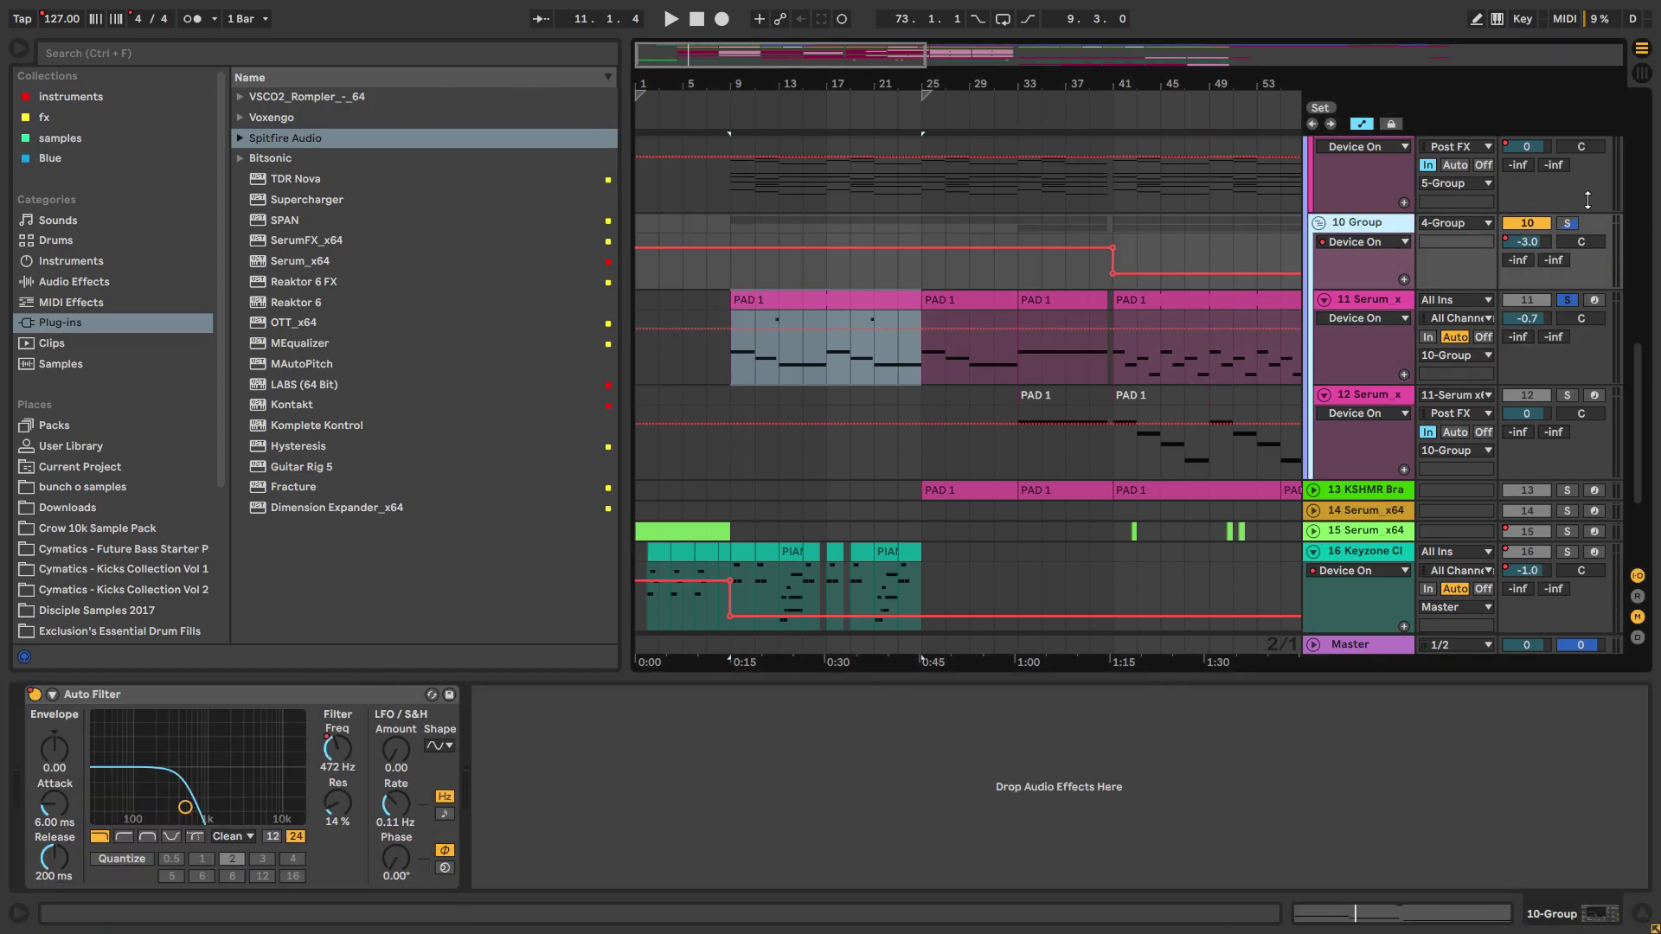
scroll(1256, 274, down, 5)
drag(1249, 274, 1071, 401)
key(alt+u)
click(776, 220)
click(704, 220)
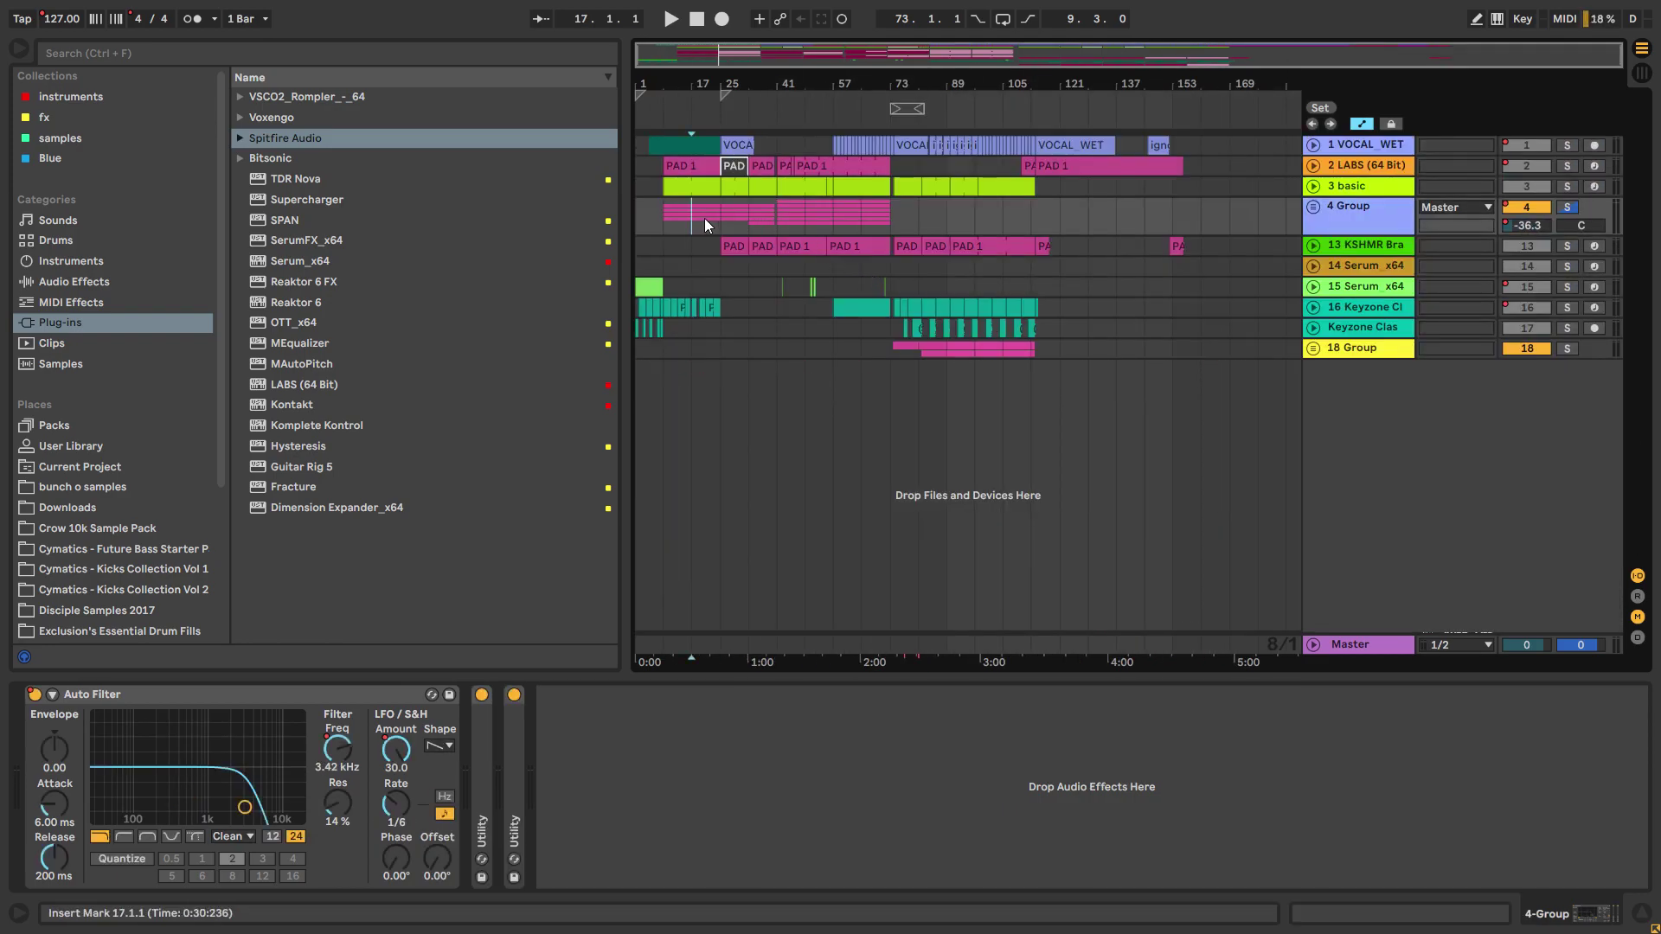
Step: Unsolo 4 Group and play the full arrangement from bar 9
click(721, 217)
click(1567, 208)
key(space)
click(664, 216)
key(space)
key(plus)
key(plus)
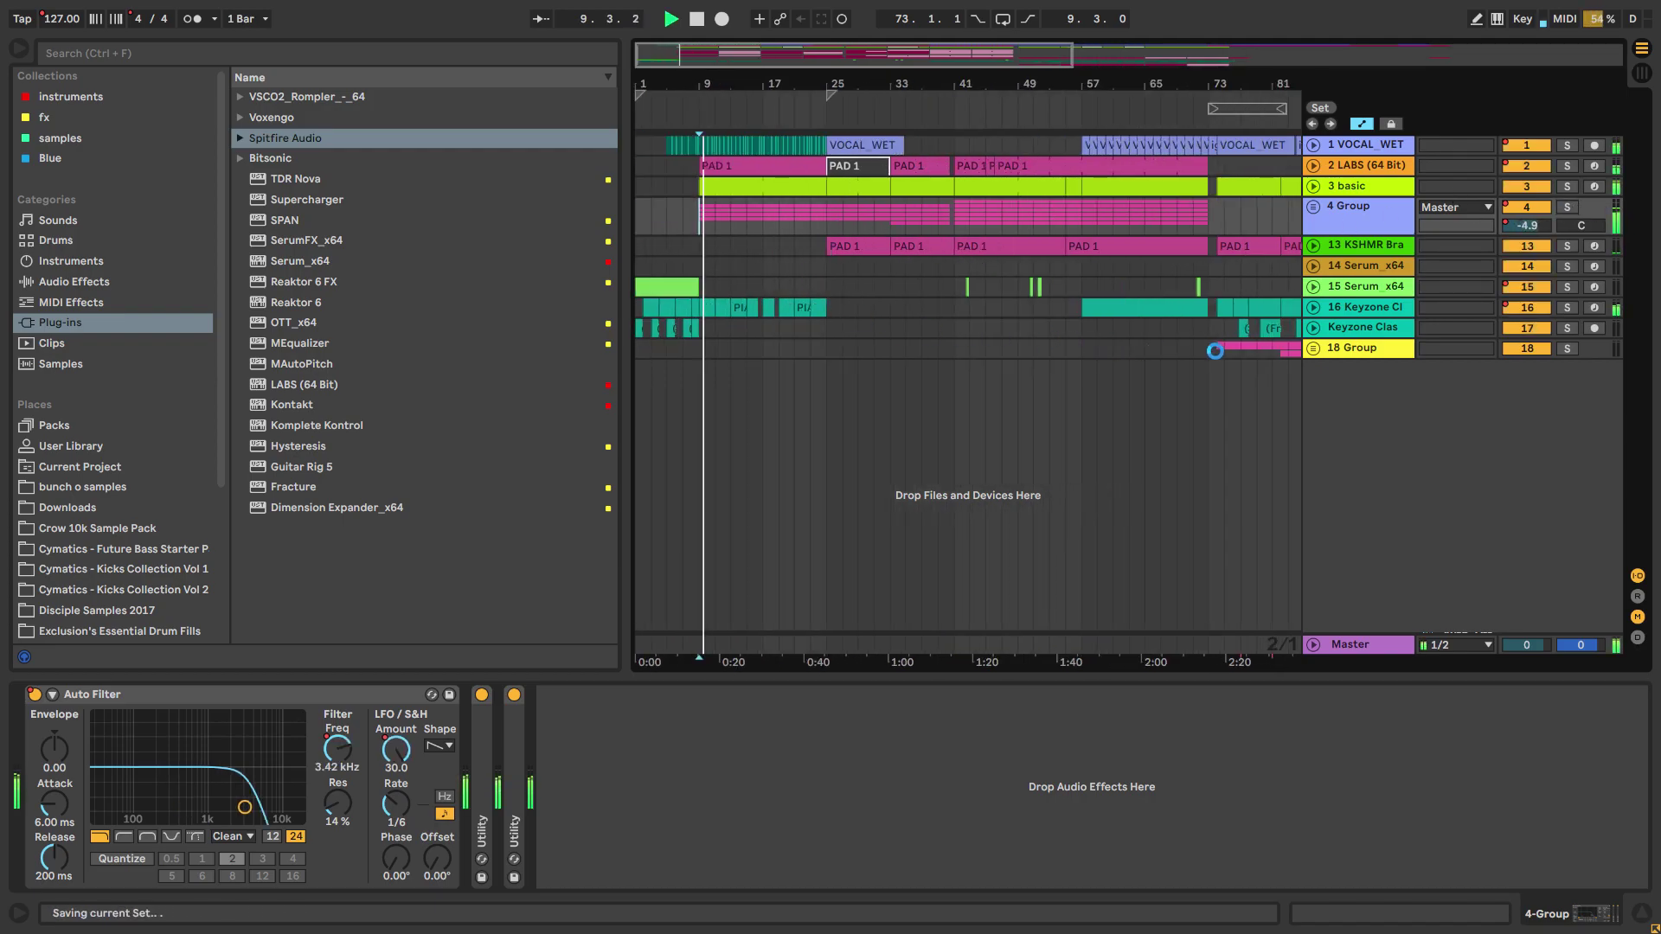
Step: Expand 16 Keyzone Classic during playback to show its piano clips and automation
click(1314, 308)
key(plus)
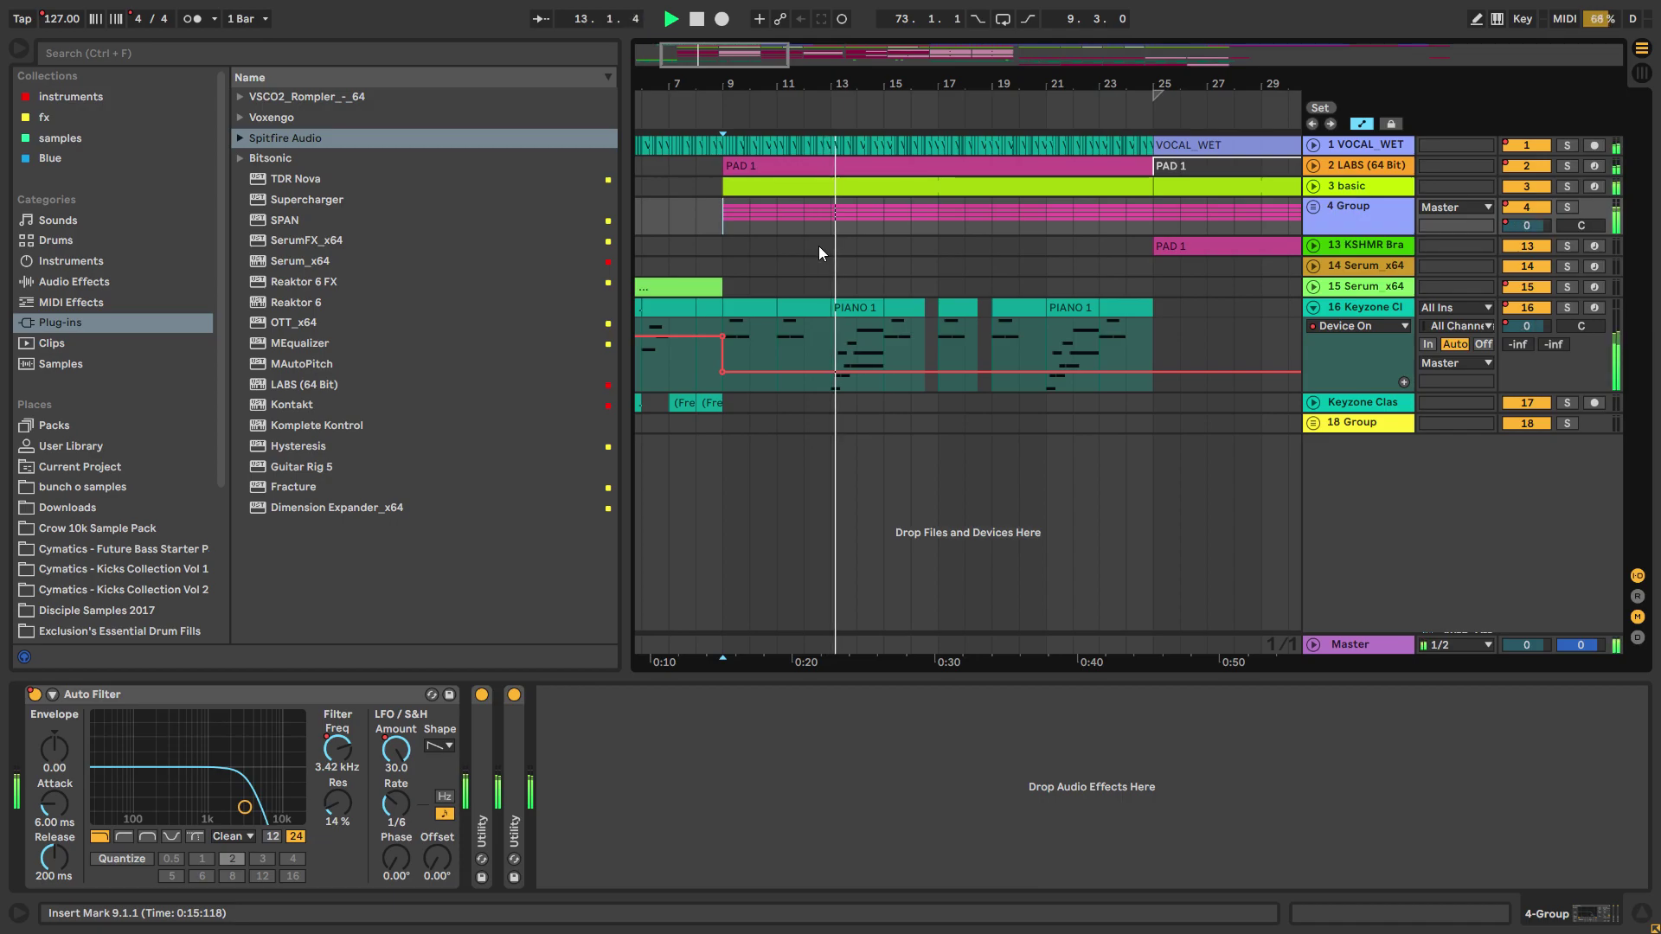
click(1311, 206)
drag(1127, 306, 1087, 200)
drag(1063, 426, 1115, 258)
key(u)
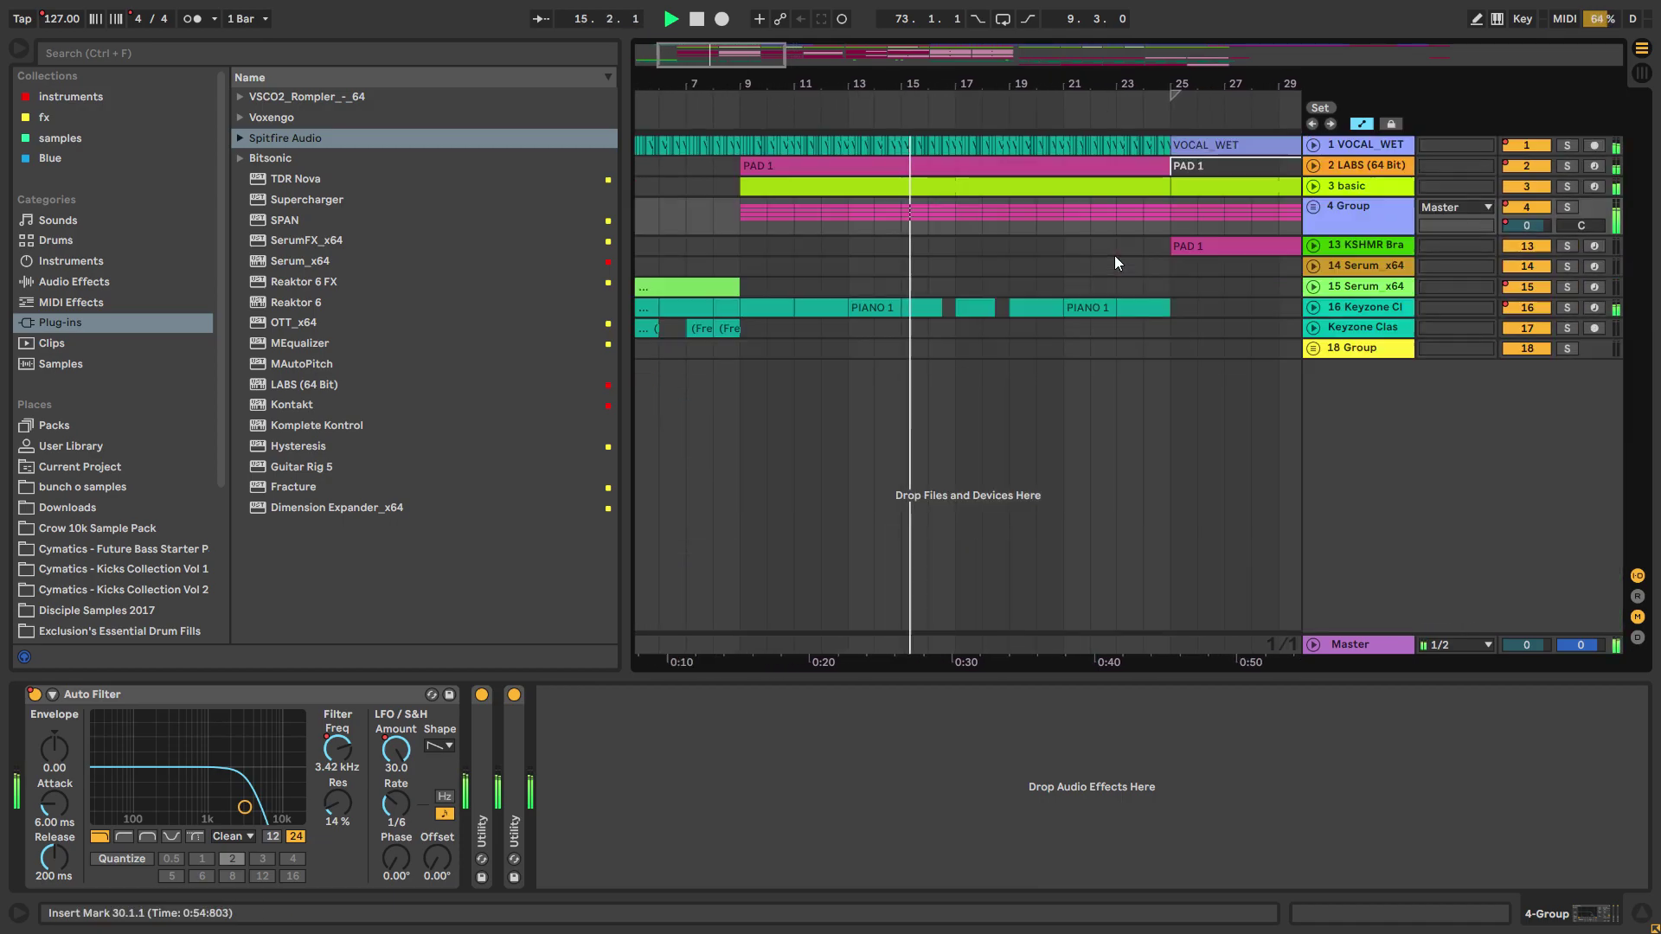
click(1312, 307)
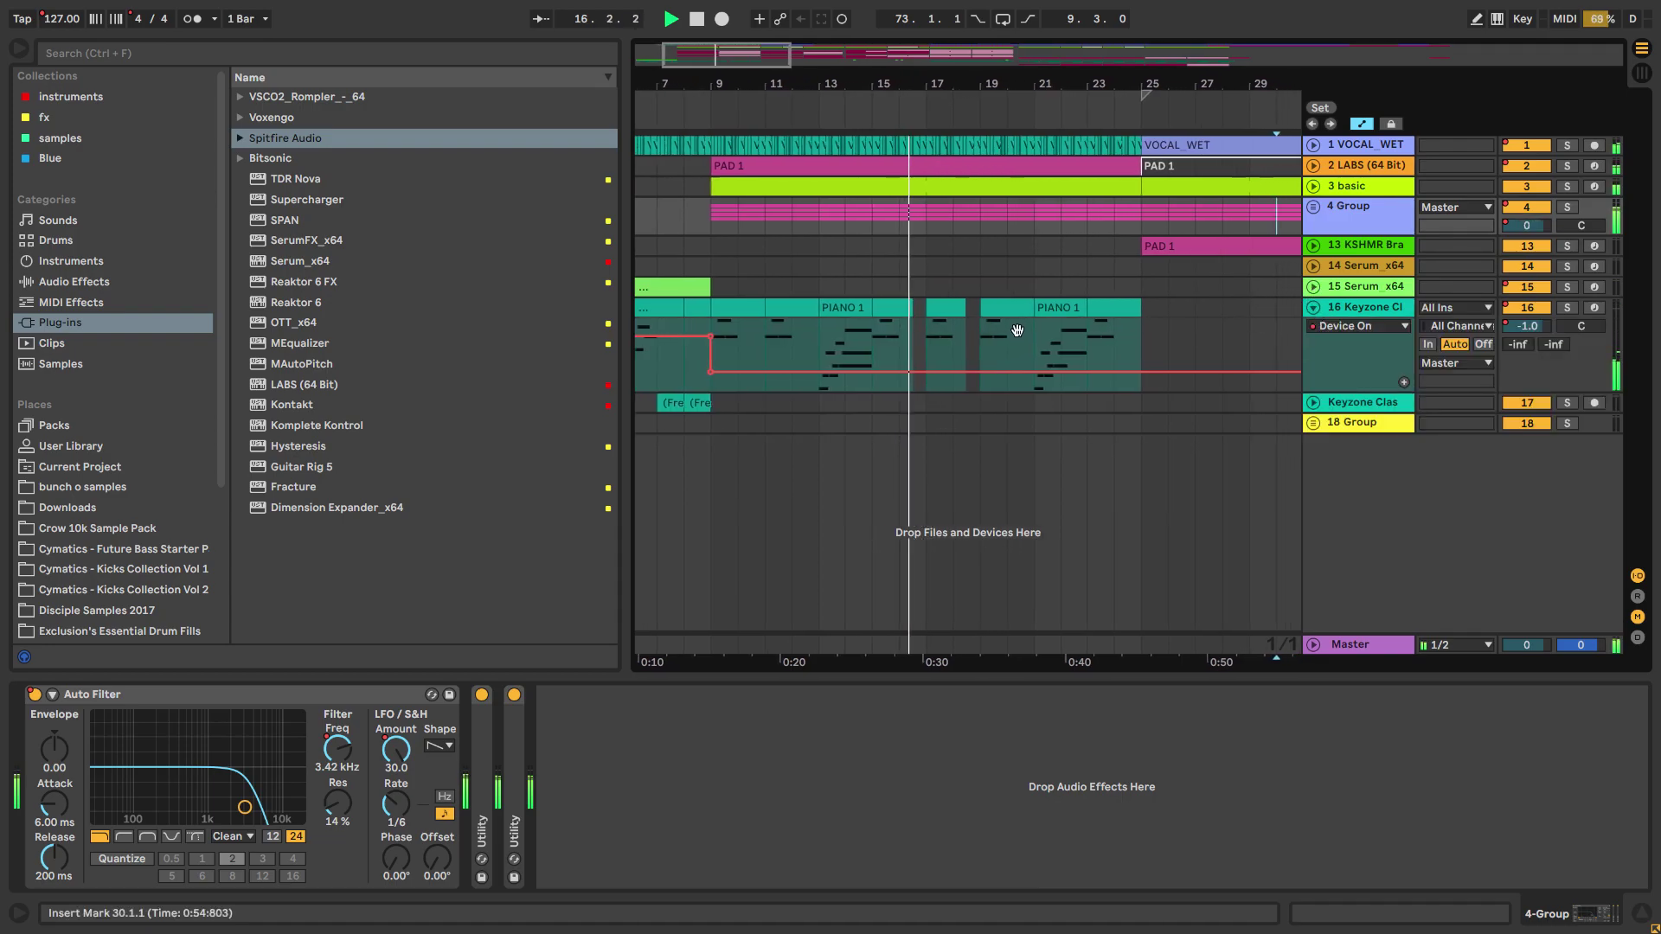
Step: Follow the playback of the piano section up to bar 25 and stop it there
scroll(973, 320, up, 2)
drag(937, 267, 931, 263)
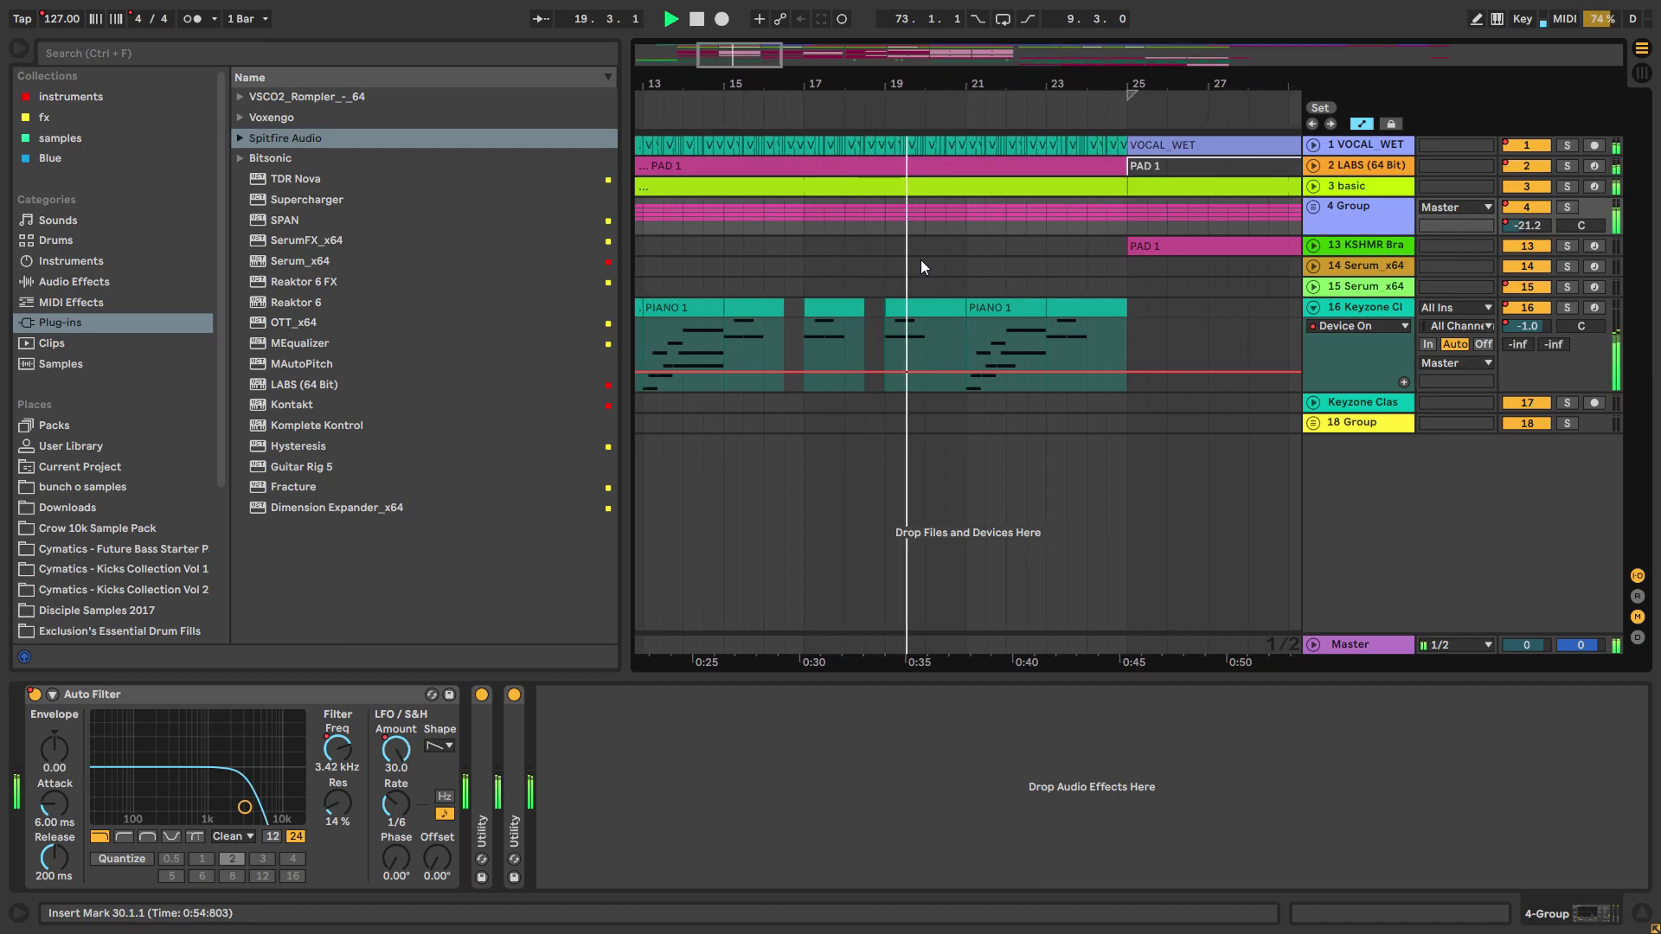
scroll(952, 275, down, 4)
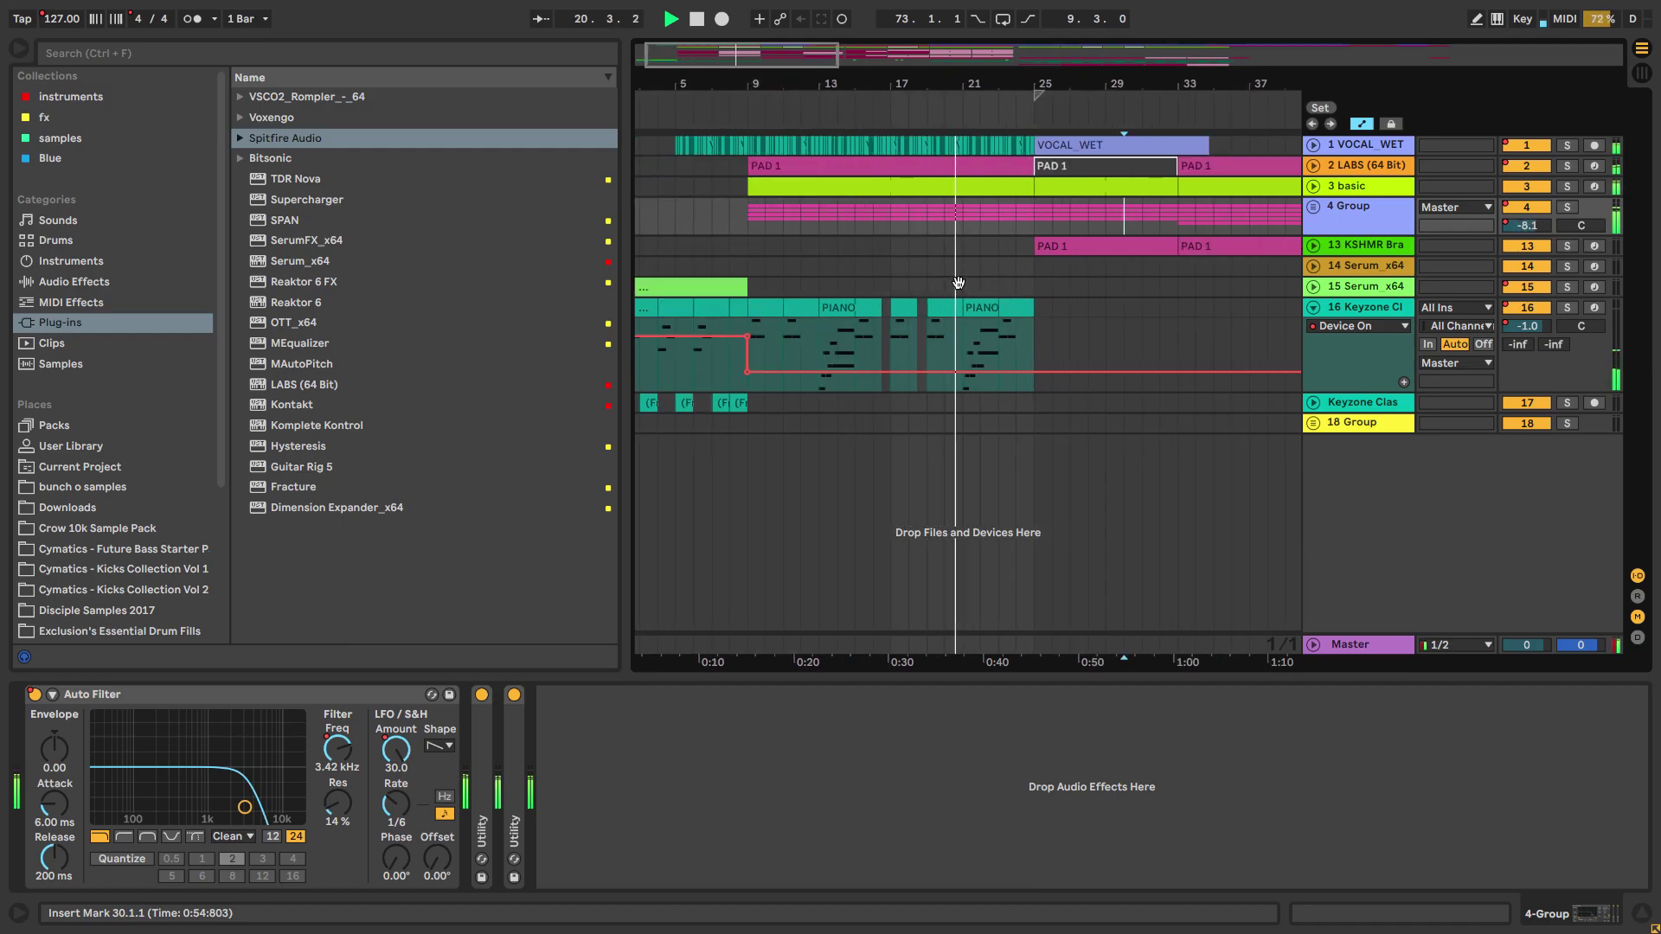
scroll(908, 279, up, 4)
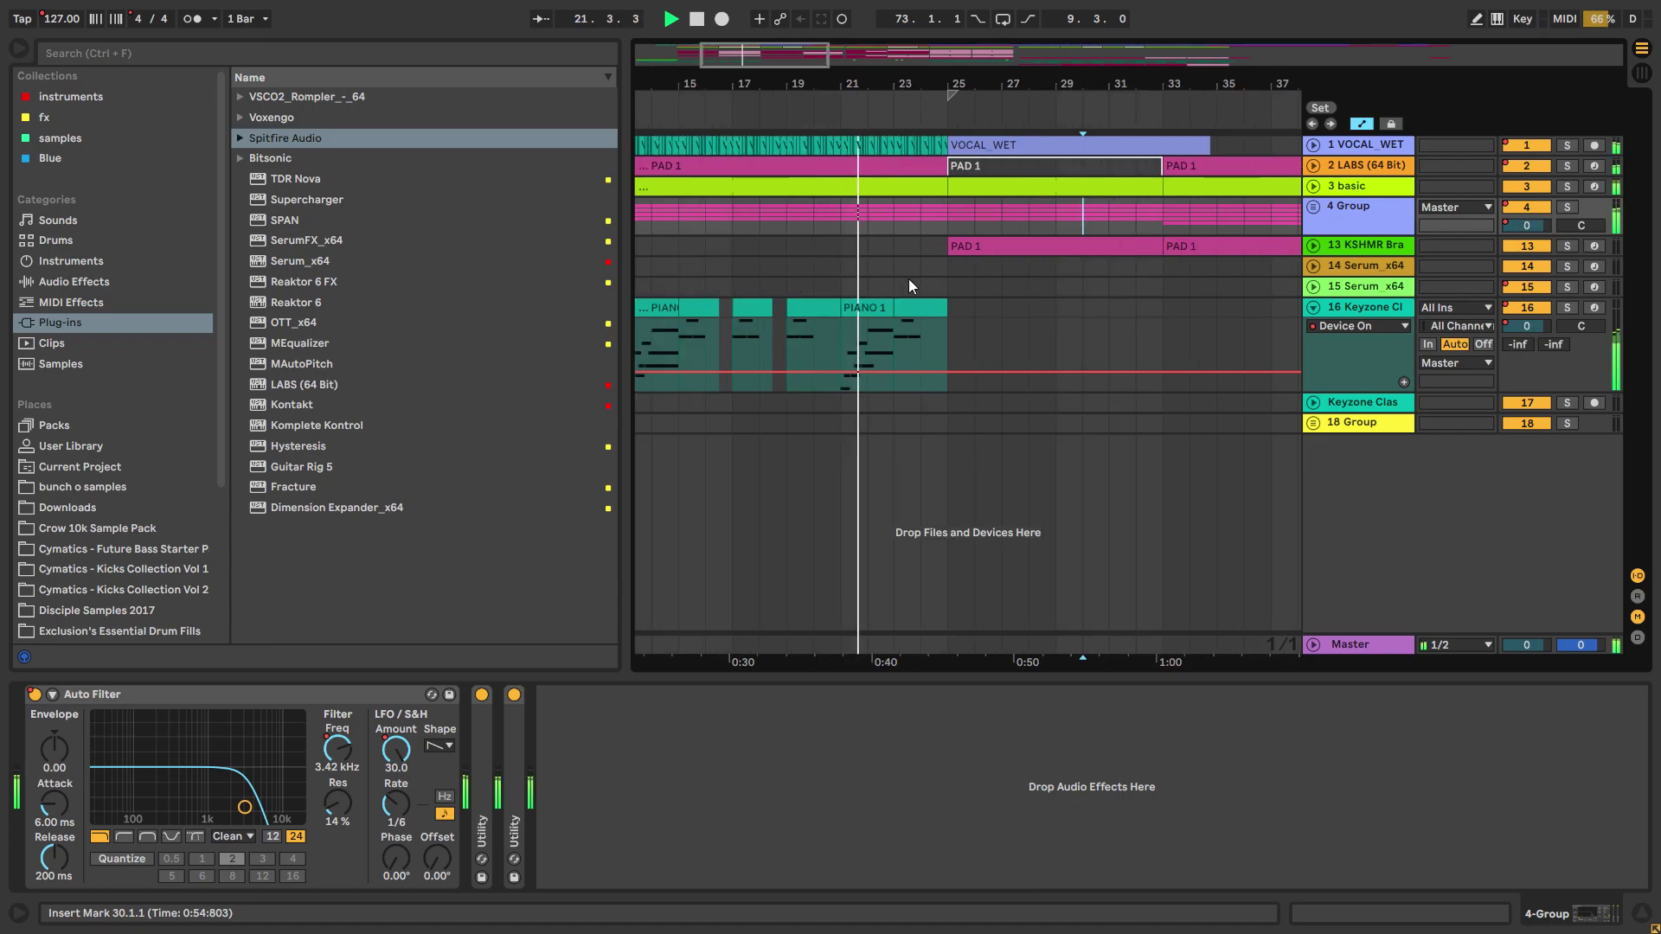
scroll(909, 278, up, 2)
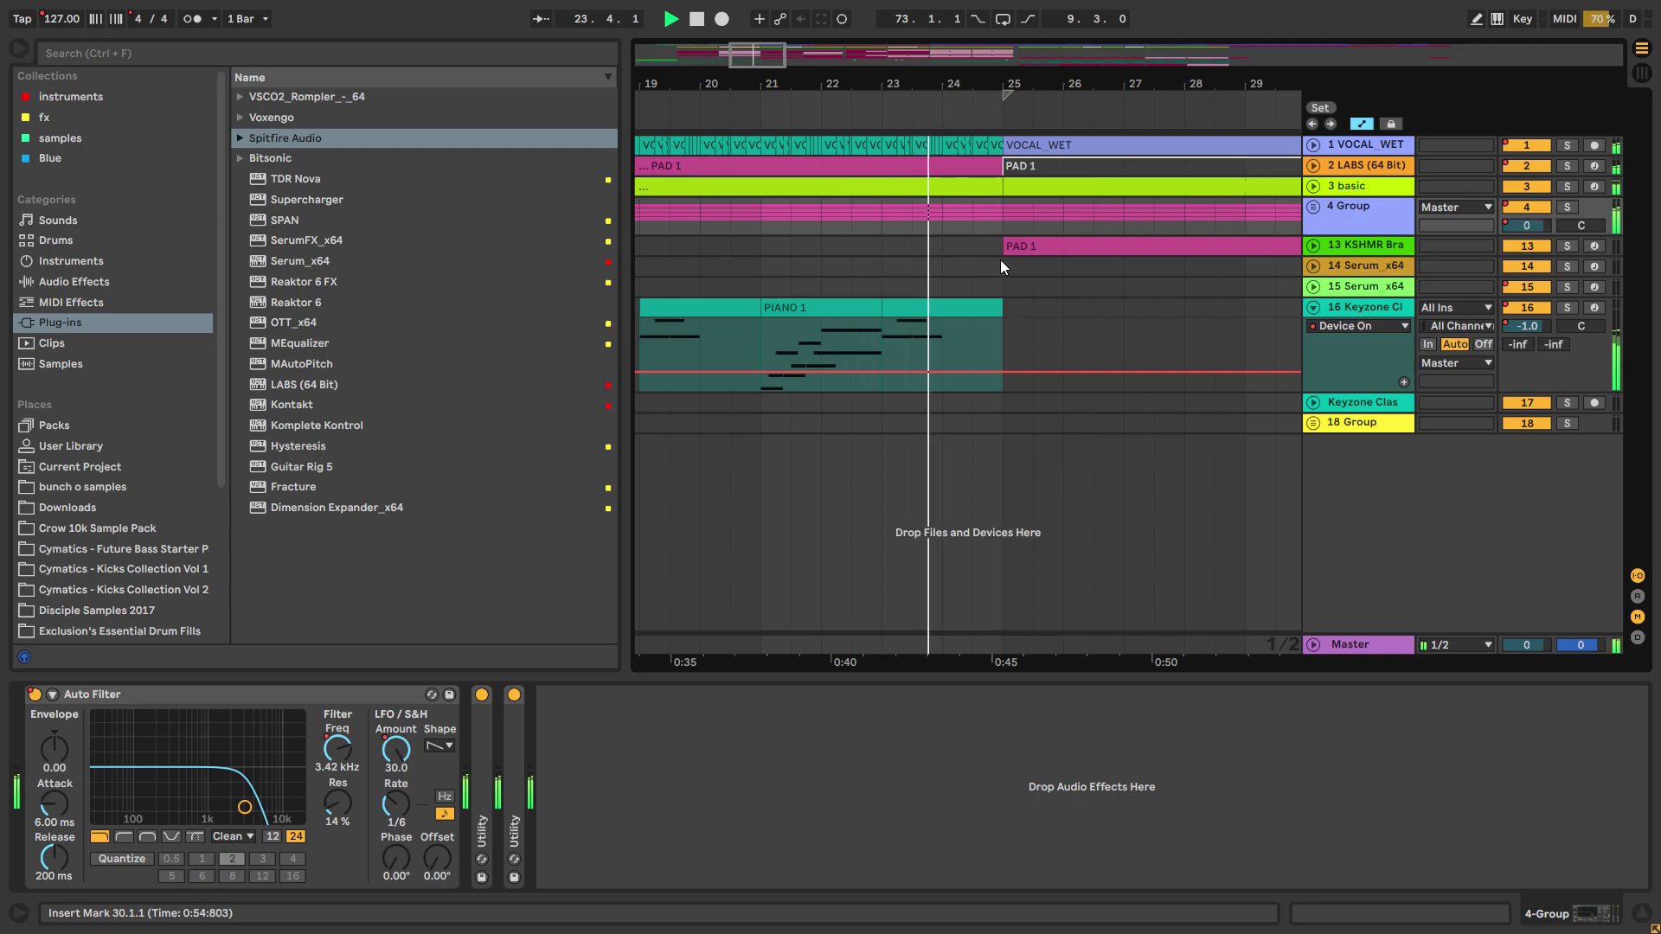
scroll(955, 272, down, 3)
drag(955, 272, 932, 275)
key(space)
Step: Select the 16 Keyzone Classic clip starting at bar 9 and show the track's device chain
scroll(967, 287, down, 4)
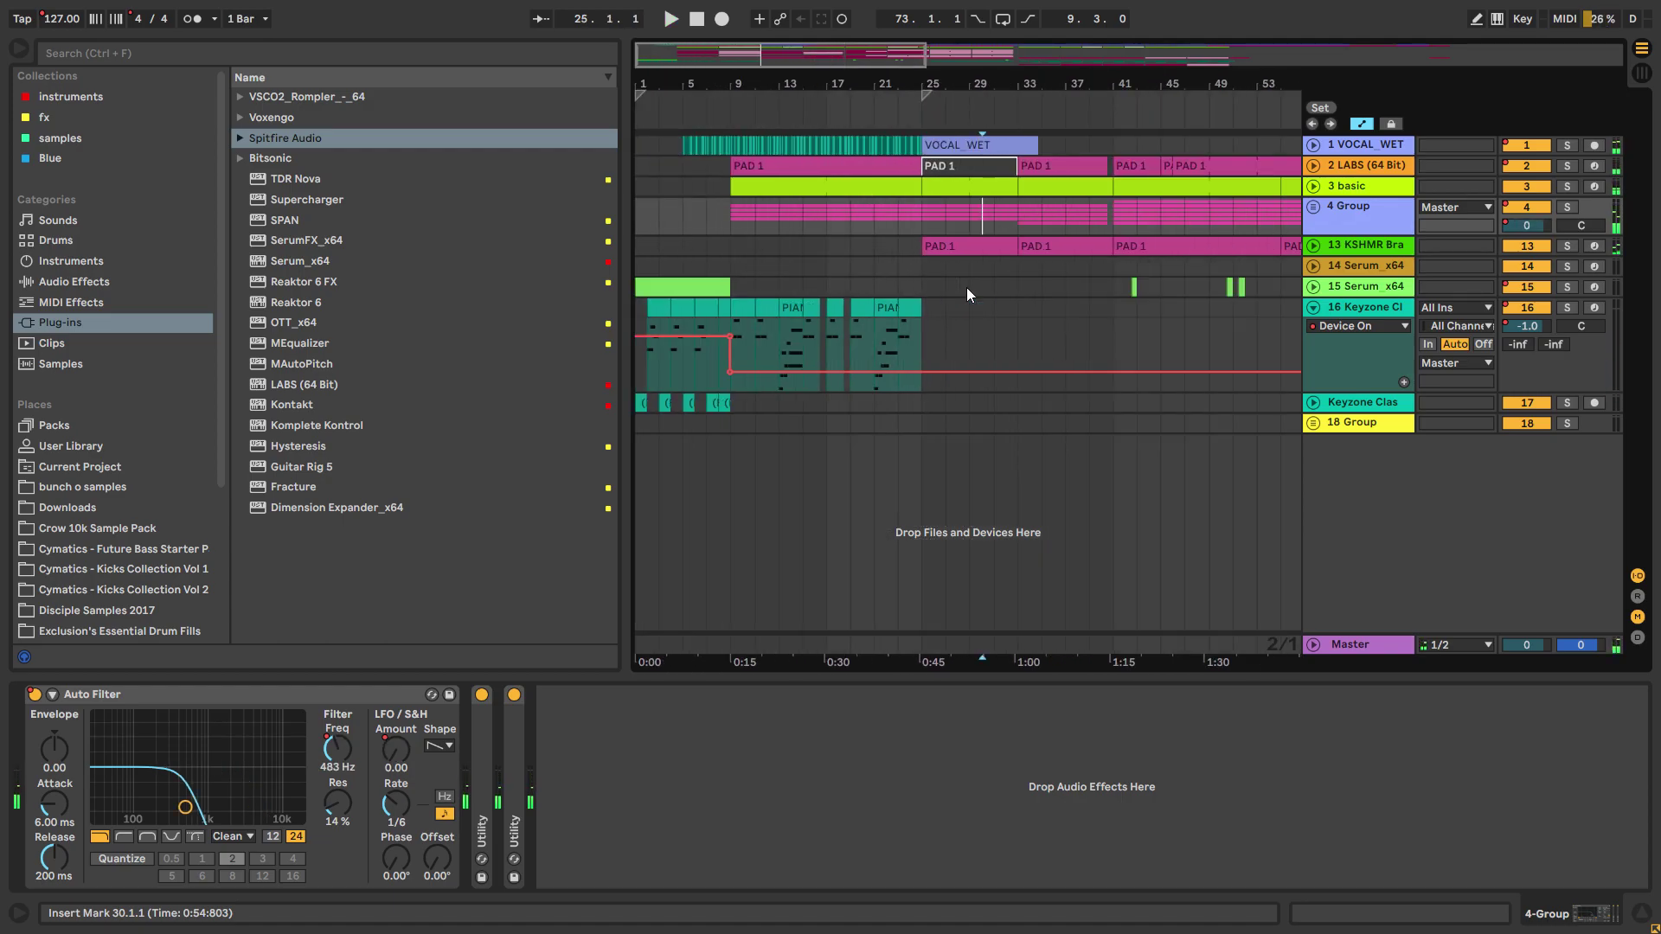
click(750, 262)
scroll(1155, 310, up, 4)
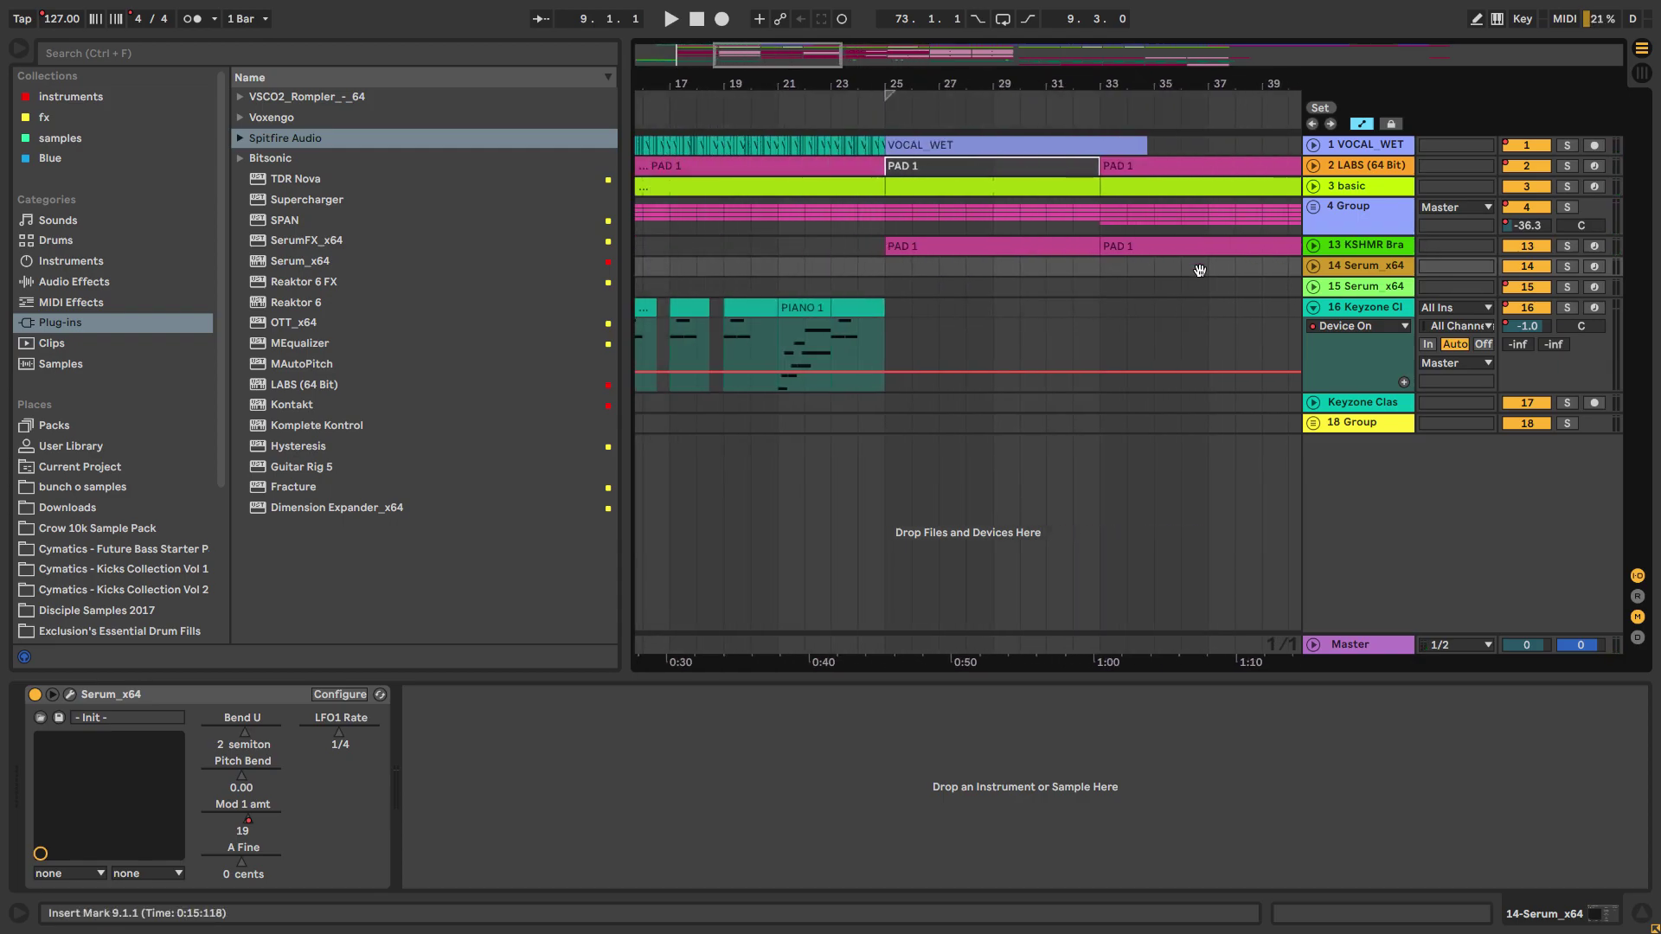
scroll(856, 311, left, 7)
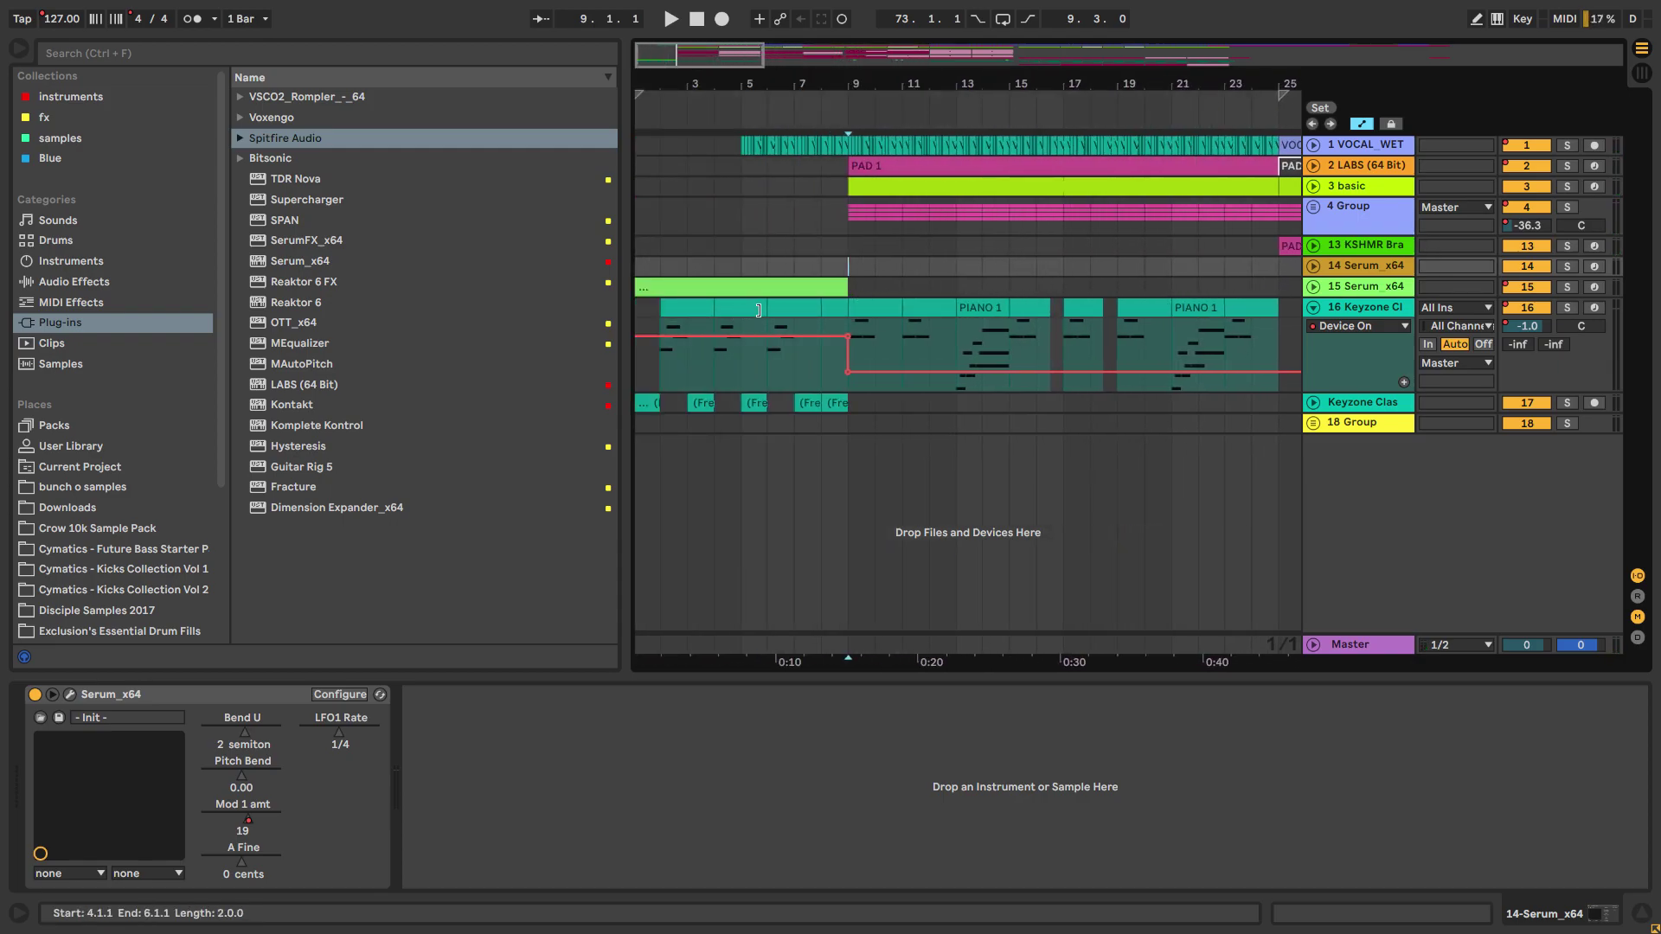
click(809, 308)
click(859, 318)
click(859, 309)
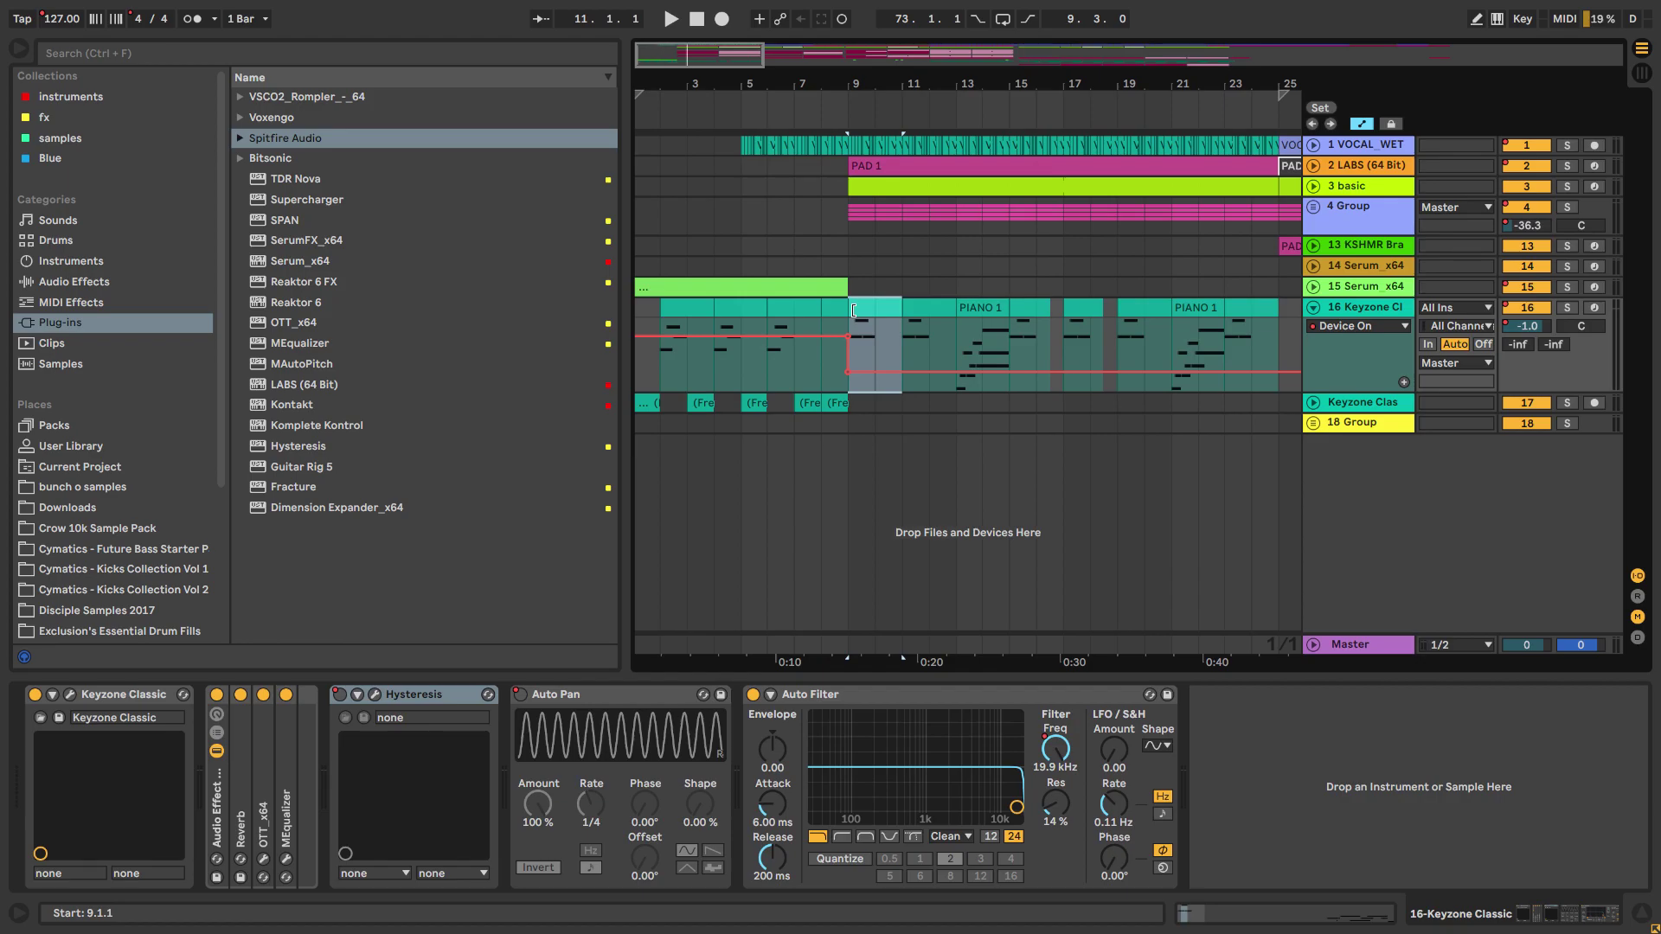
double_click(915, 309)
click(1585, 917)
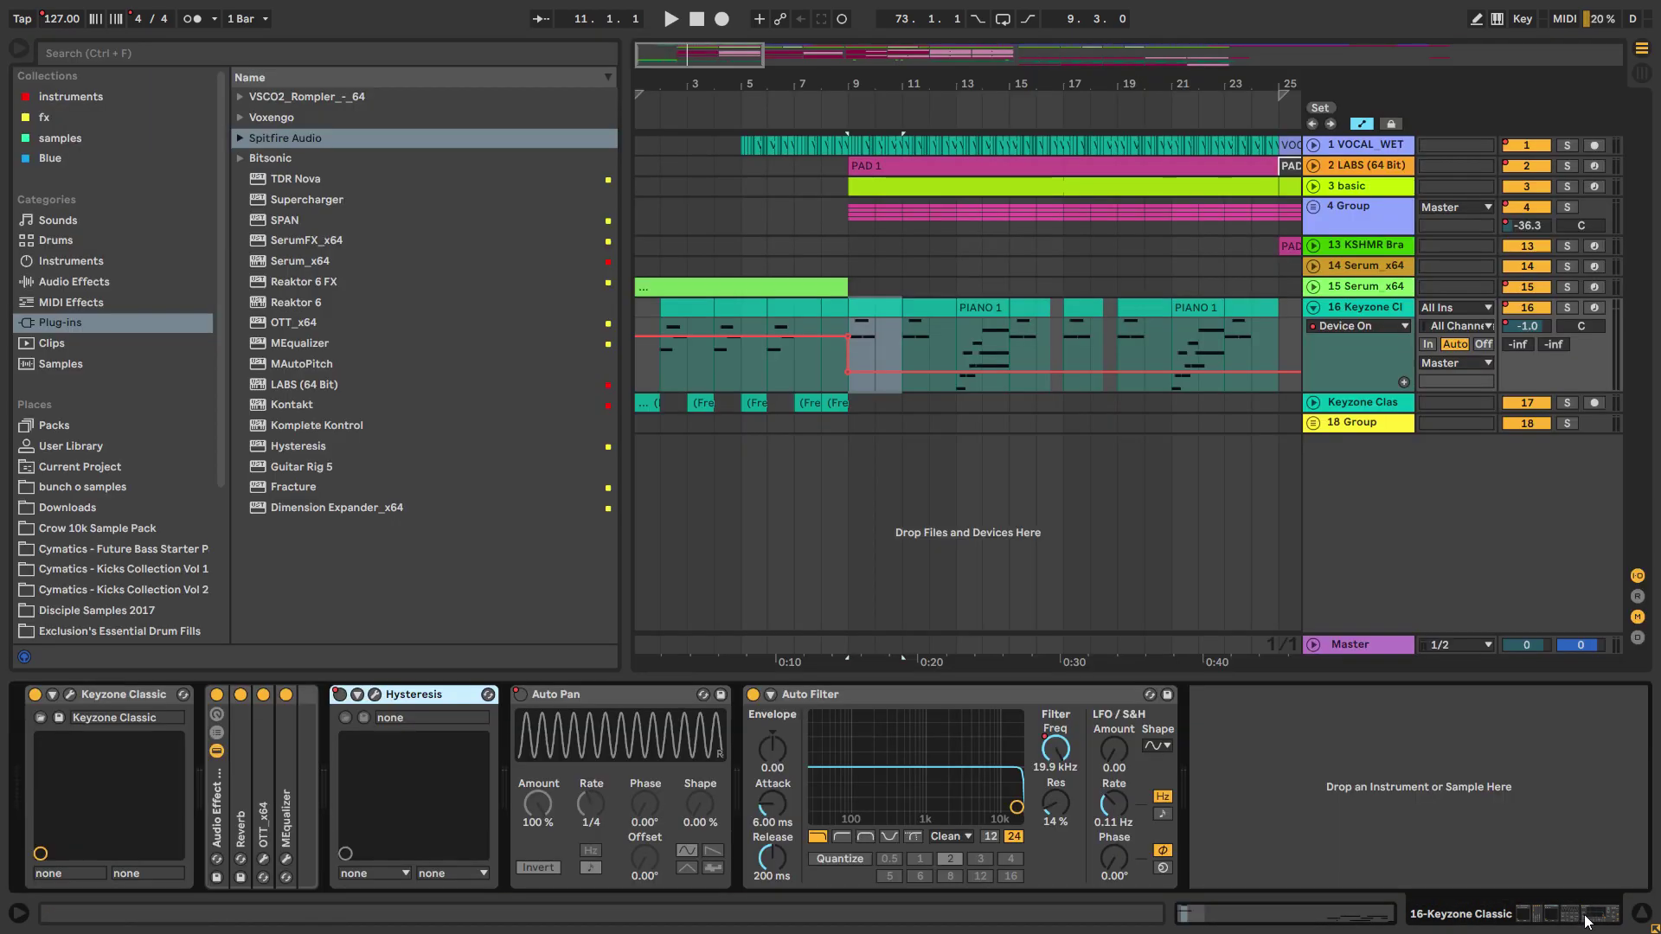
Step: Solo 16 Keyzone Classic and audition its piano clips around bar 13
click(1567, 308)
click(960, 346)
scroll(960, 346, up, 5)
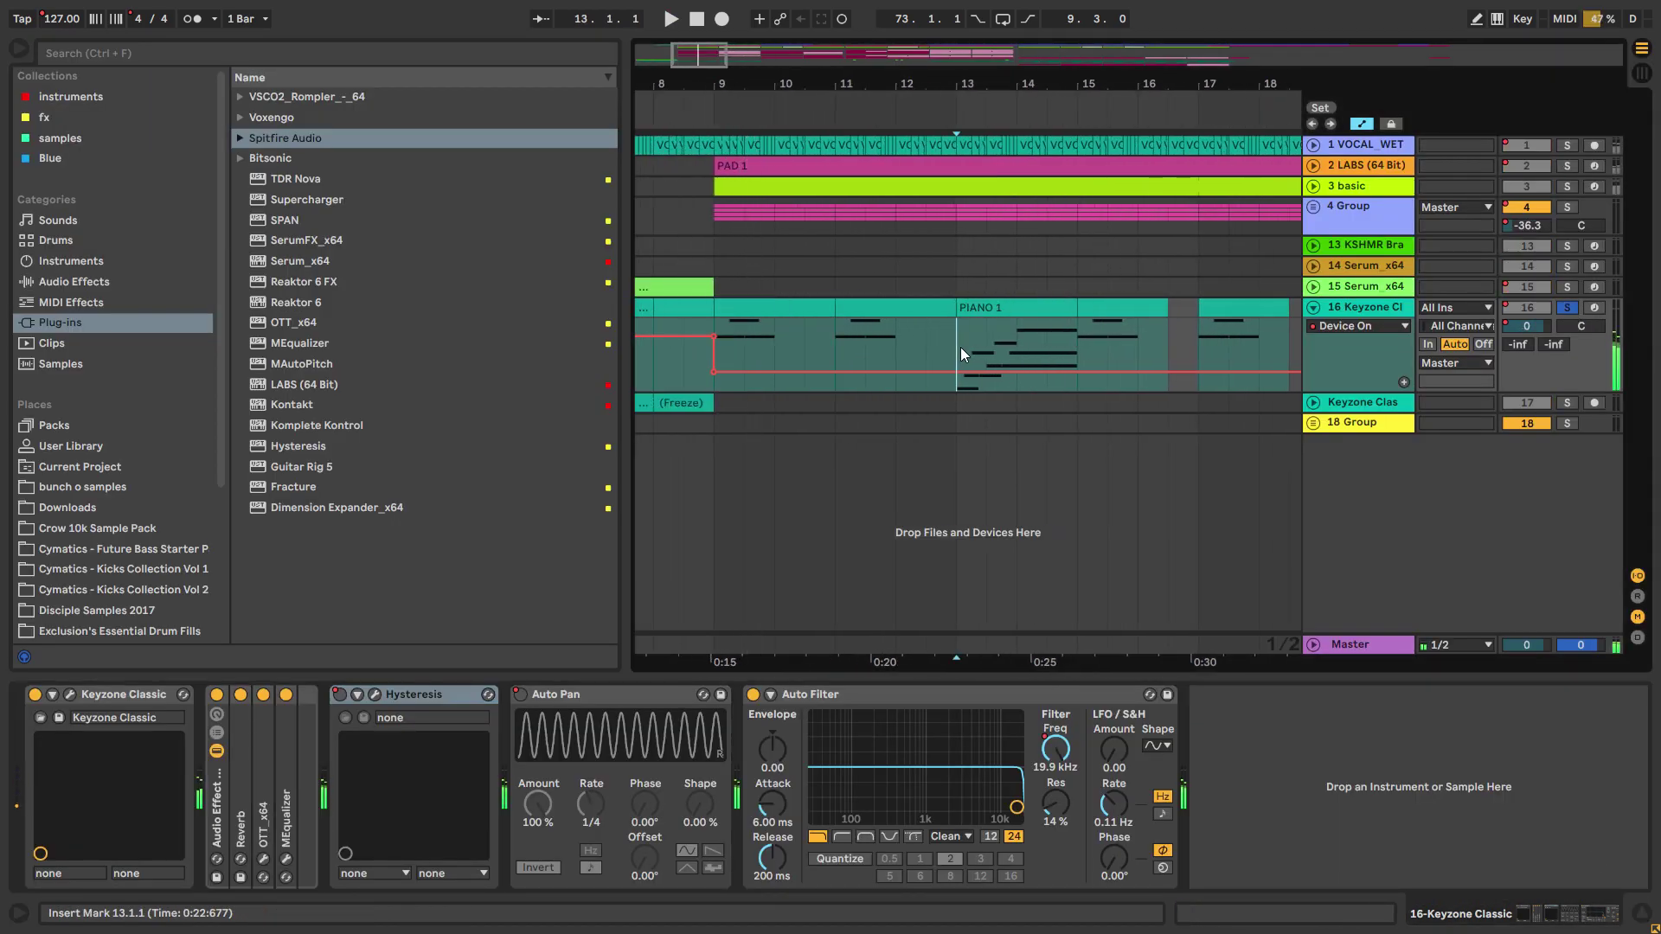
click(809, 337)
scroll(964, 335, down, 6)
scroll(849, 320, up, 5)
drag(1045, 330, 1008, 330)
click(897, 319)
click(892, 312)
click(872, 332)
click(859, 335)
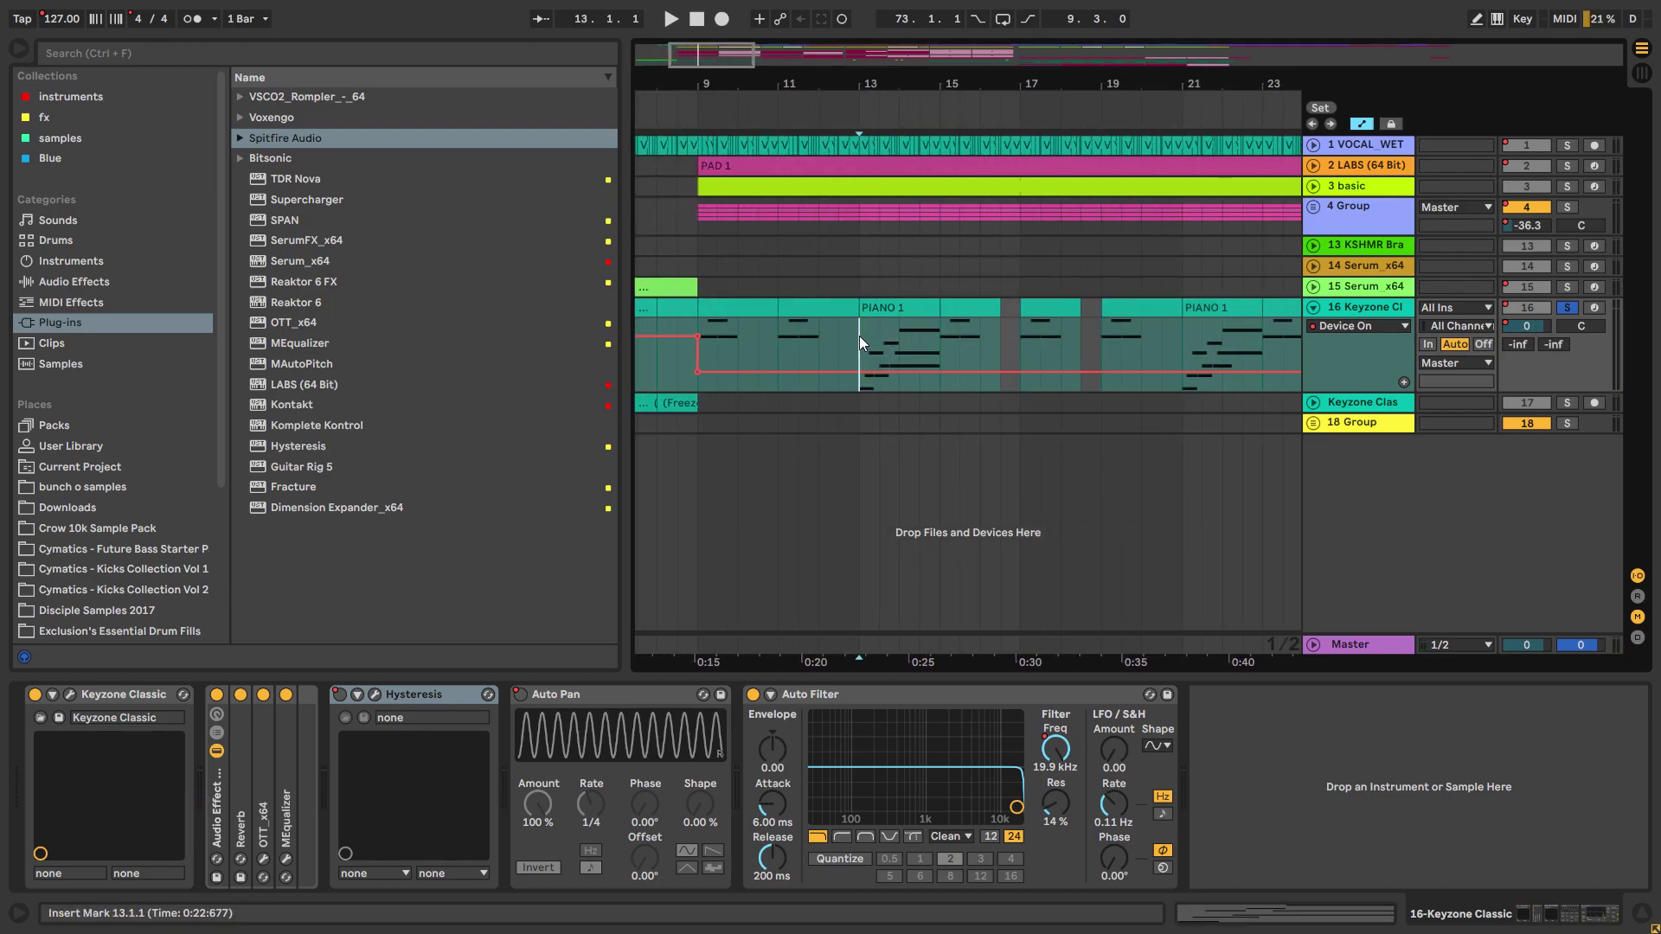
Step: Browse to the Home Stems folder and preview CHORD PROGRESSION #1.mid
scroll(70, 568, down, 5)
click(71, 590)
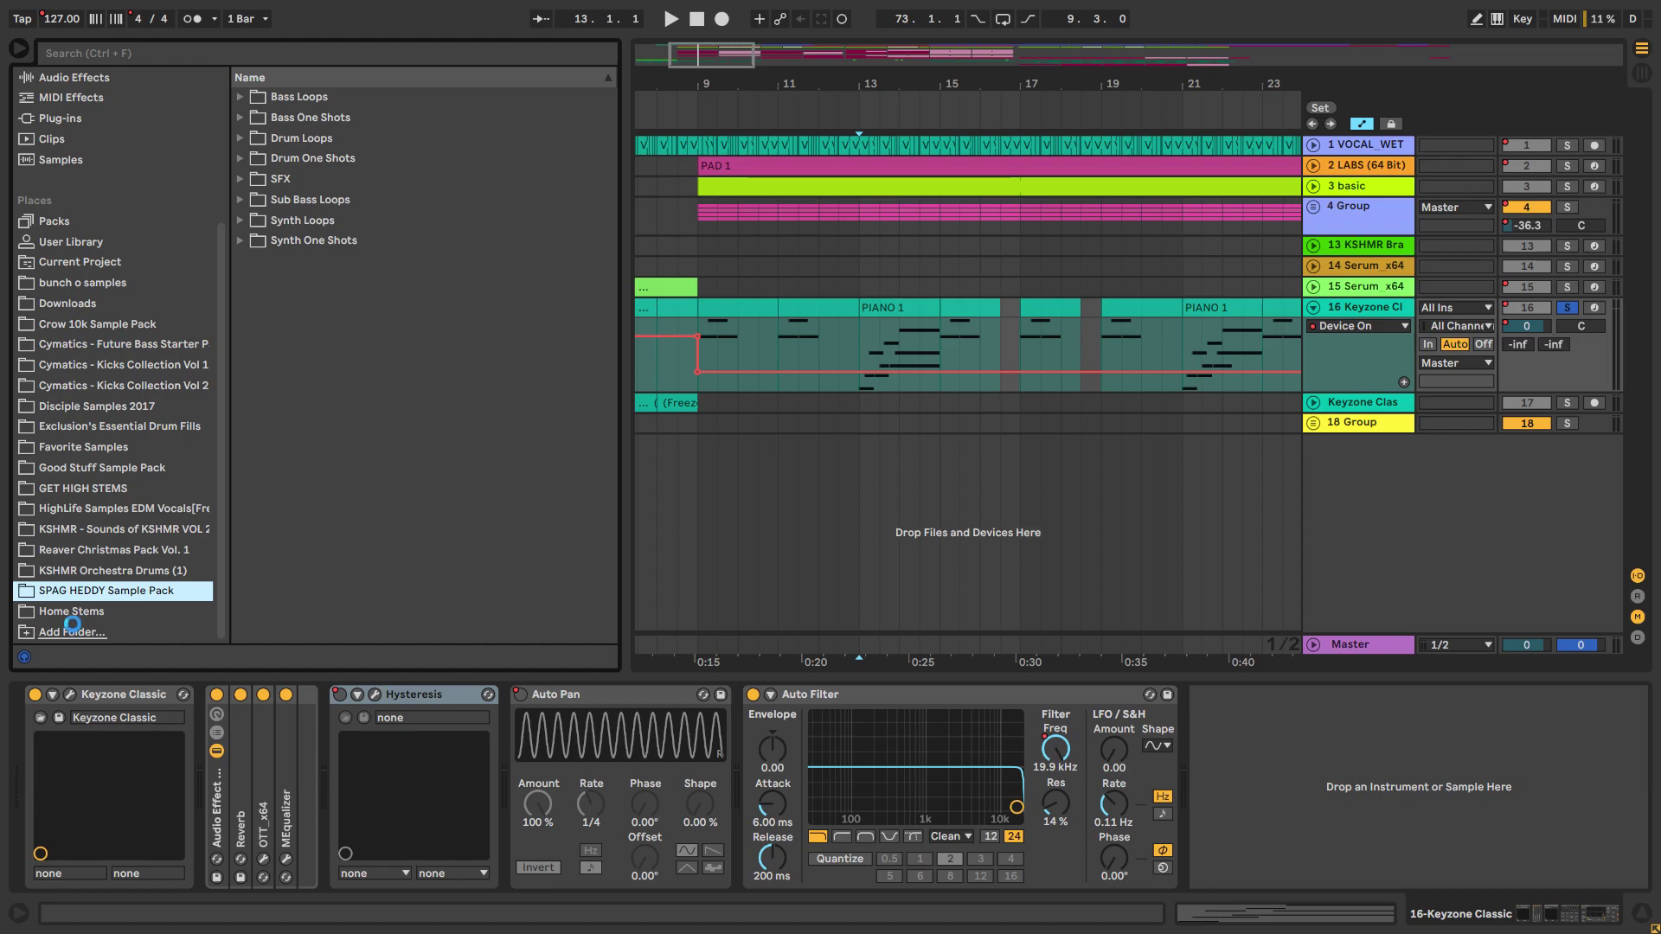
click(78, 611)
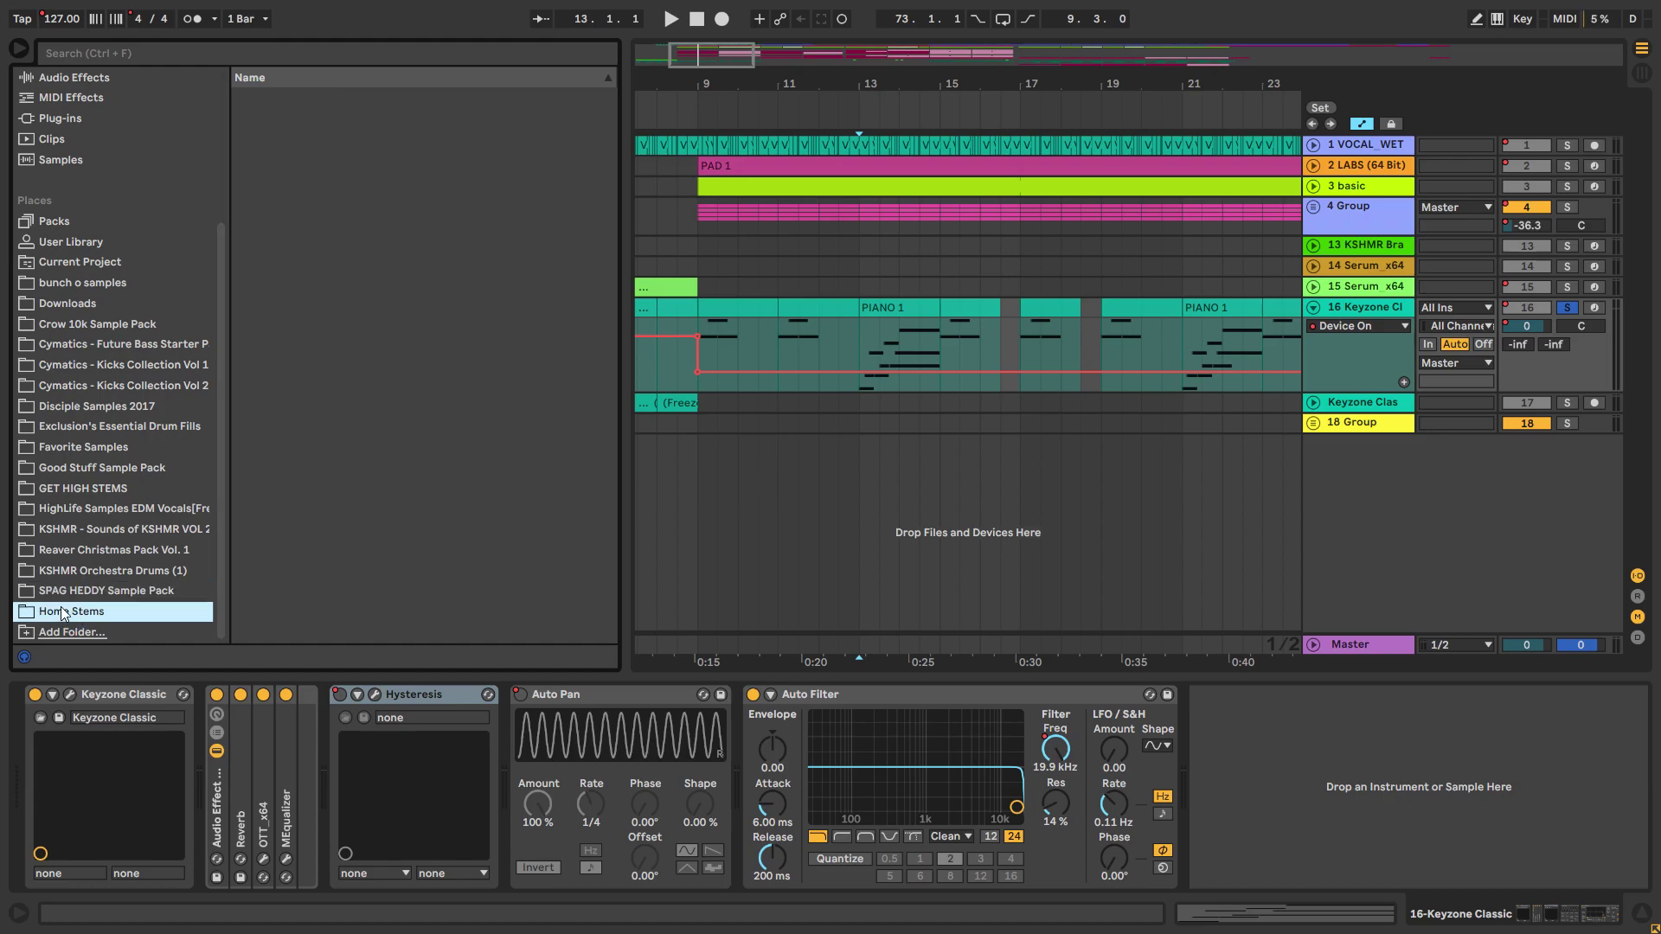
click(276, 99)
click(307, 657)
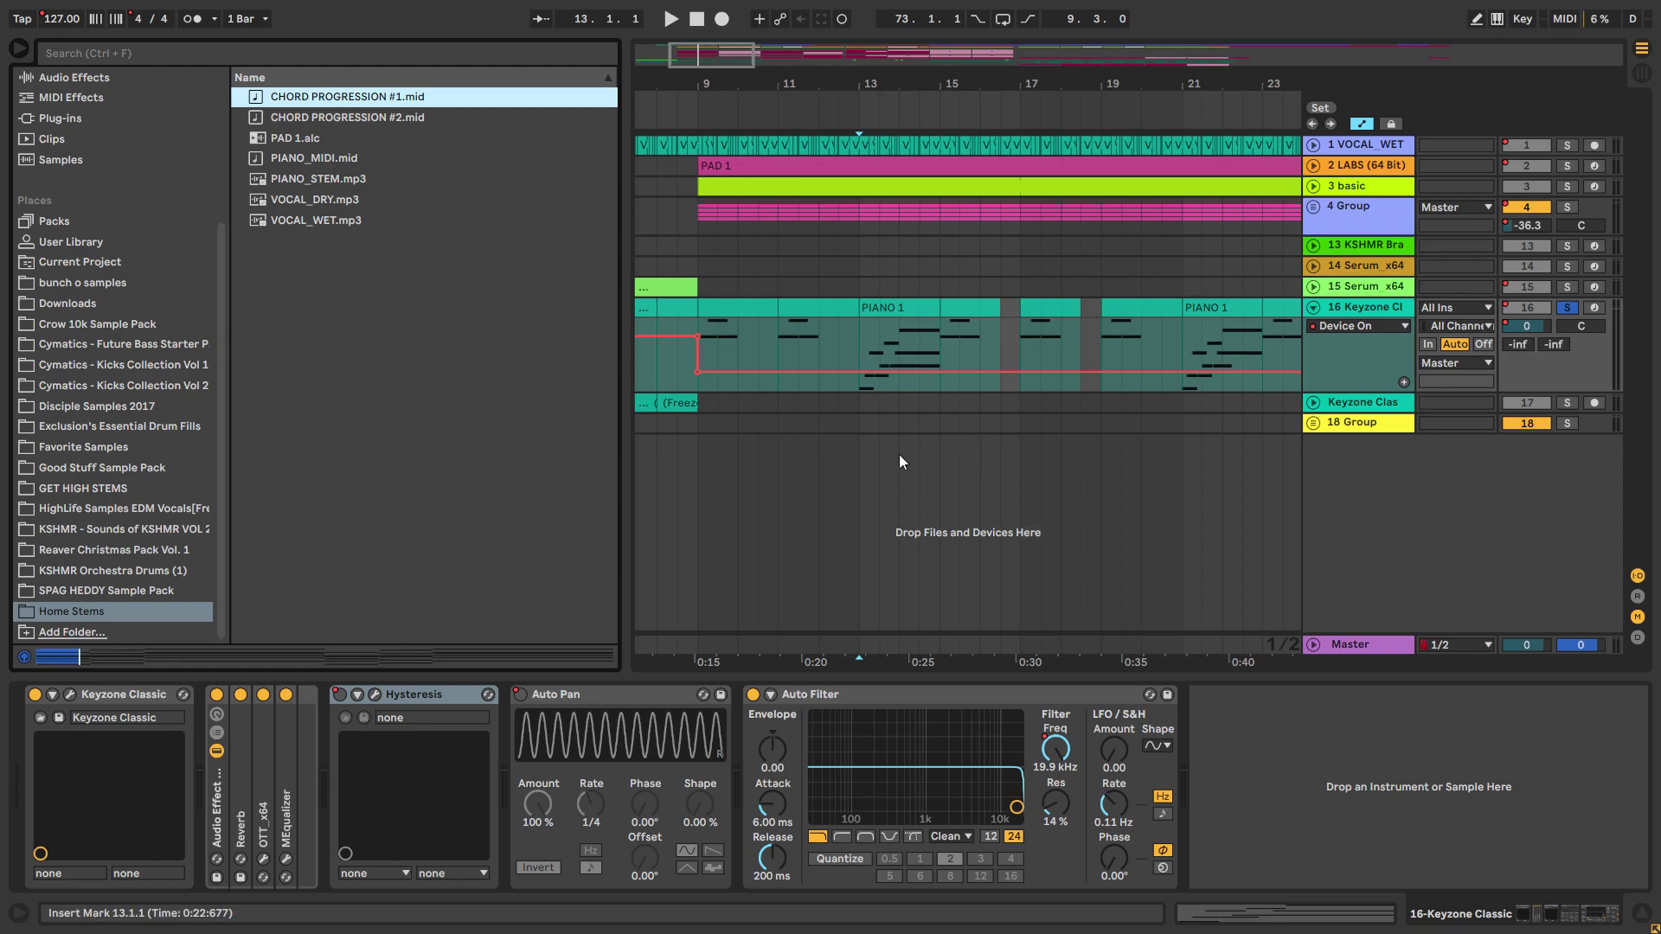
Step: Play the soloed PIANO 1 clip from bar 13 and unsolo 16 Keyzone Classic
click(882, 422)
click(859, 403)
click(904, 307)
key(space)
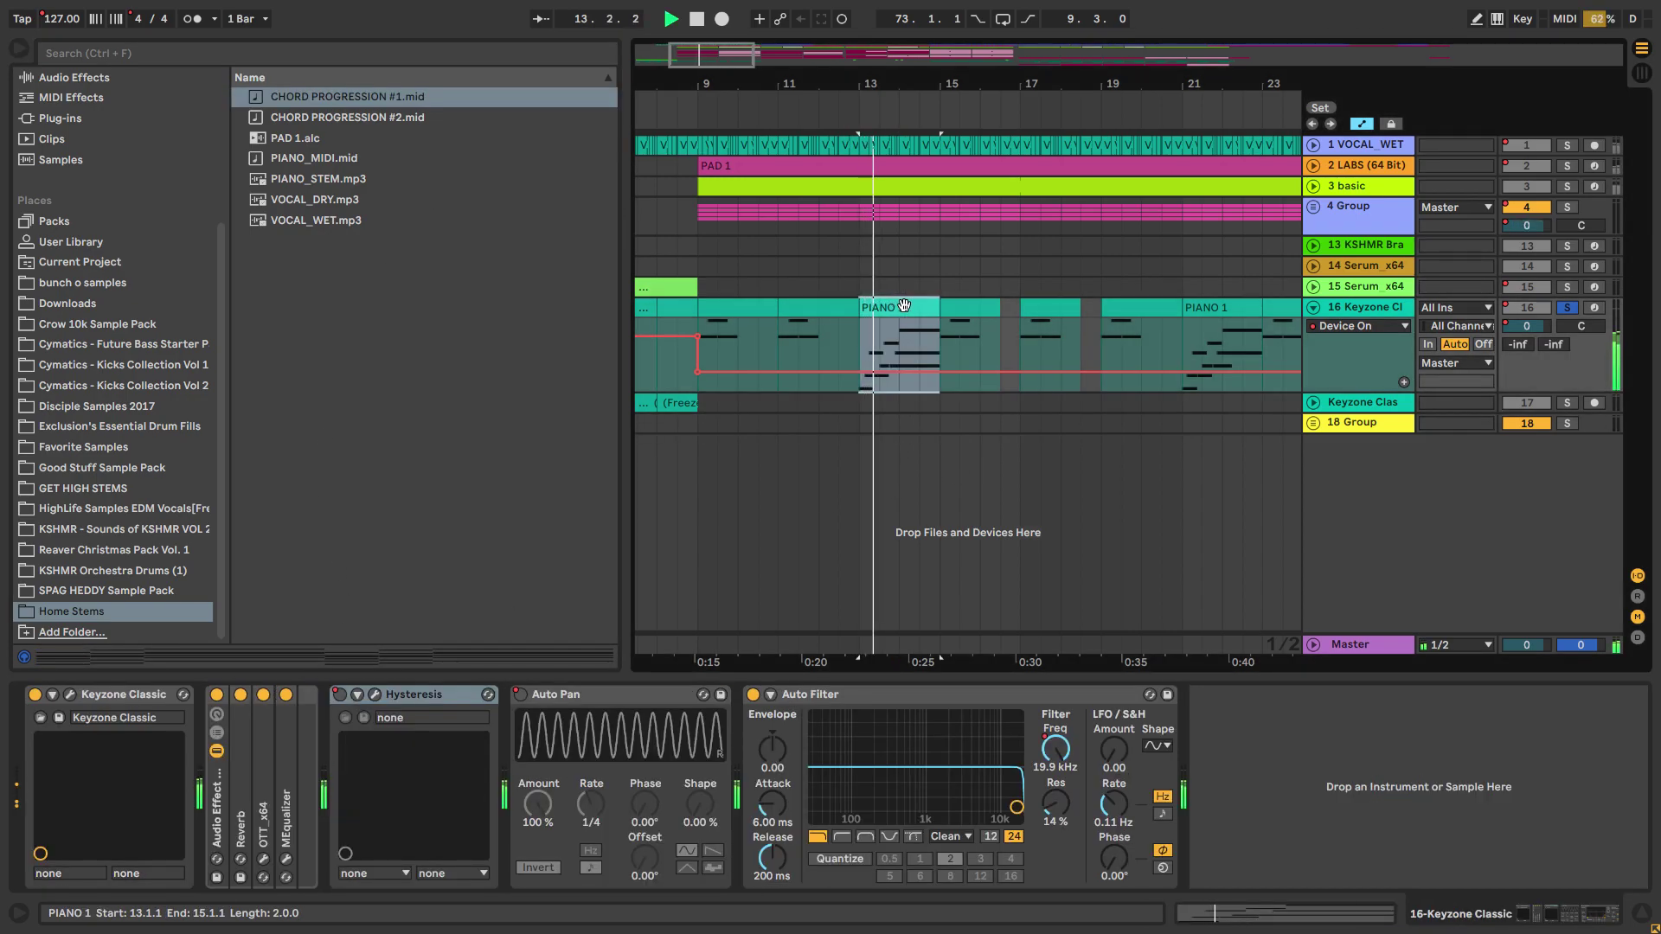
click(1566, 307)
Step: Show 1 VOCAL_WET's device chain and expand the track to view its vocal chops and automation from bar 13
click(1329, 149)
key(space)
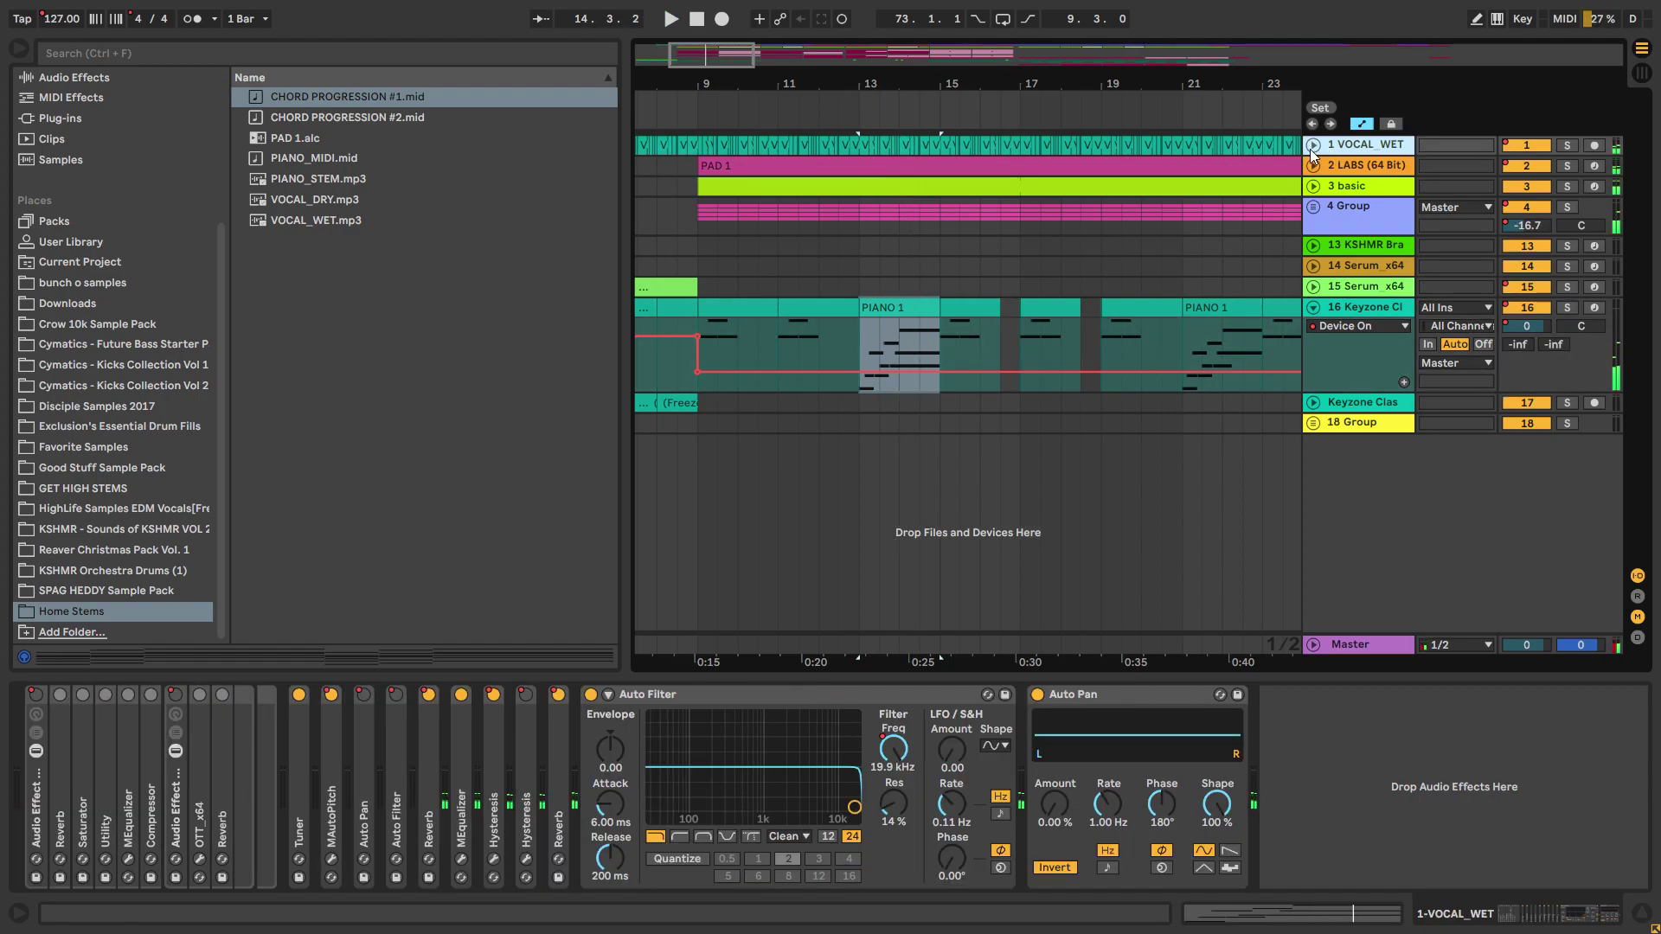
click(1311, 147)
drag(938, 188, 852, 188)
ctrl+scroll(855, 199, up, 5)
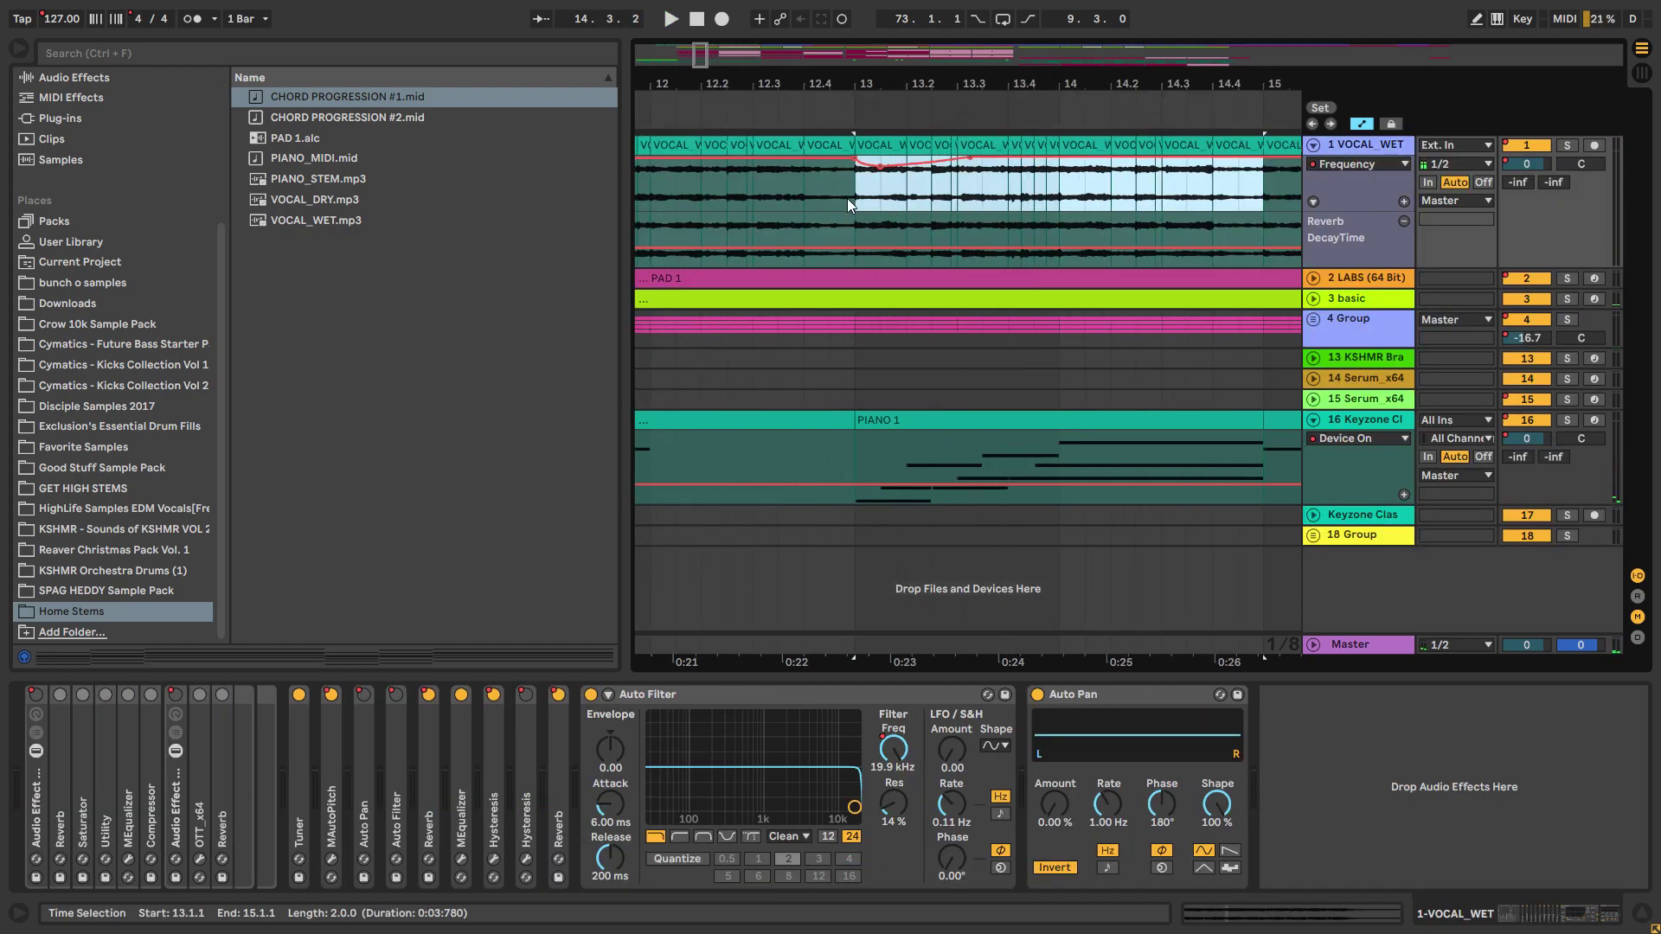
click(853, 199)
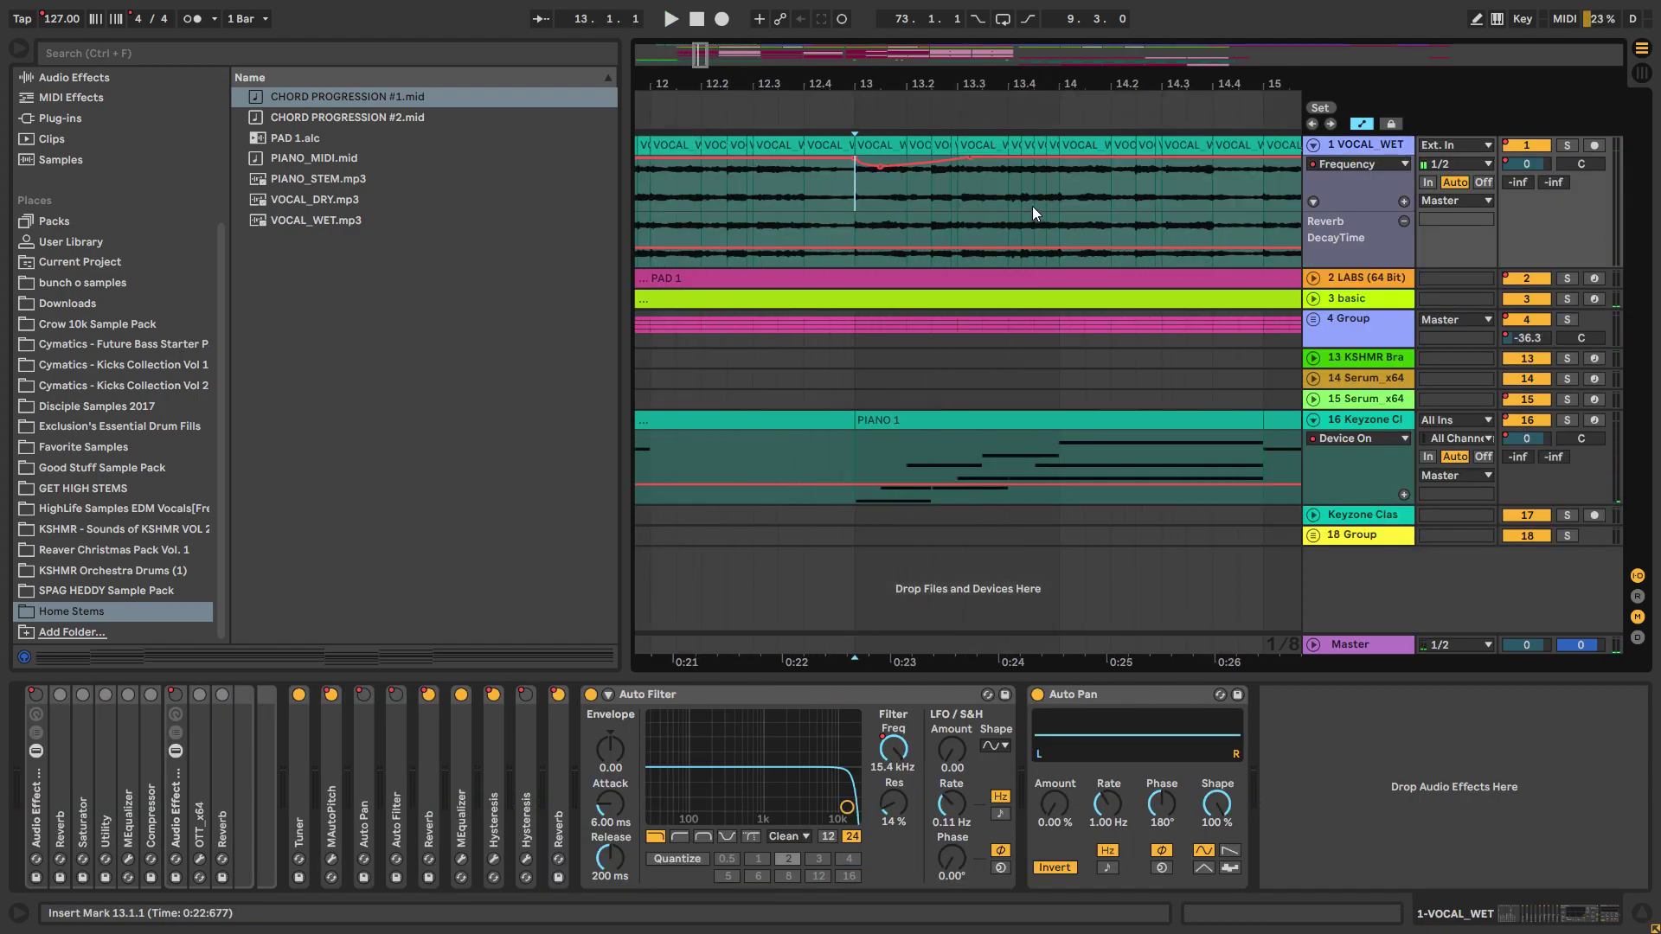
Step: Solo 1 VOCAL_WET and play it from bar 13 and again from 12.4.3
key(space)
click(1568, 147)
key(space)
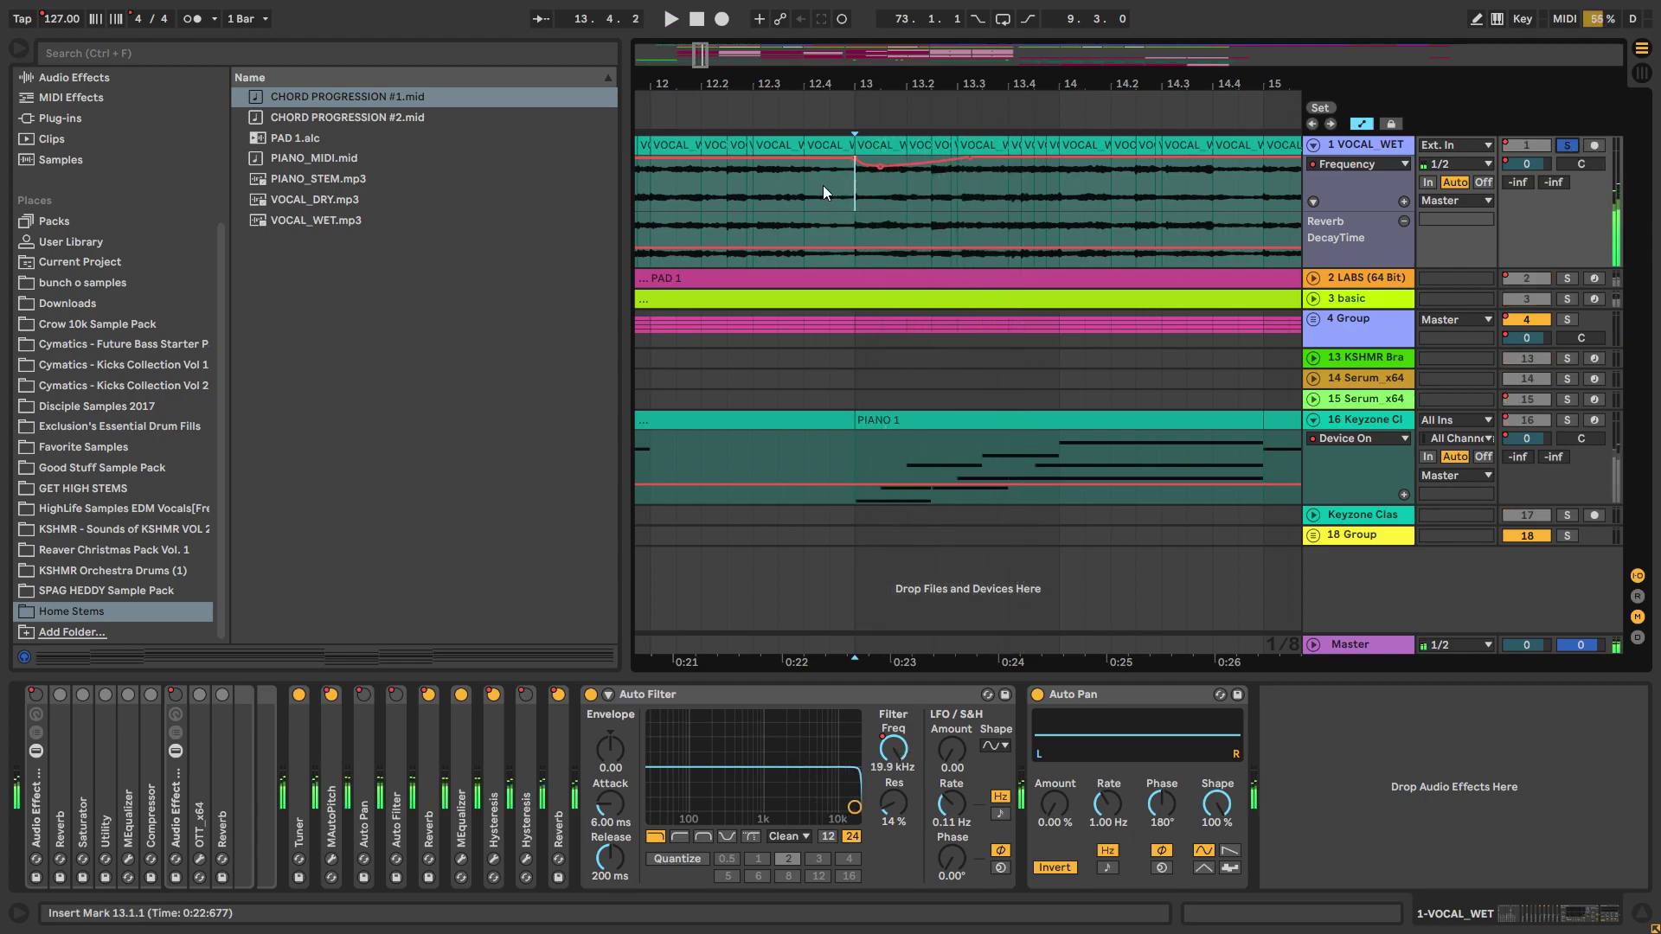
click(824, 185)
key(space)
key(space)
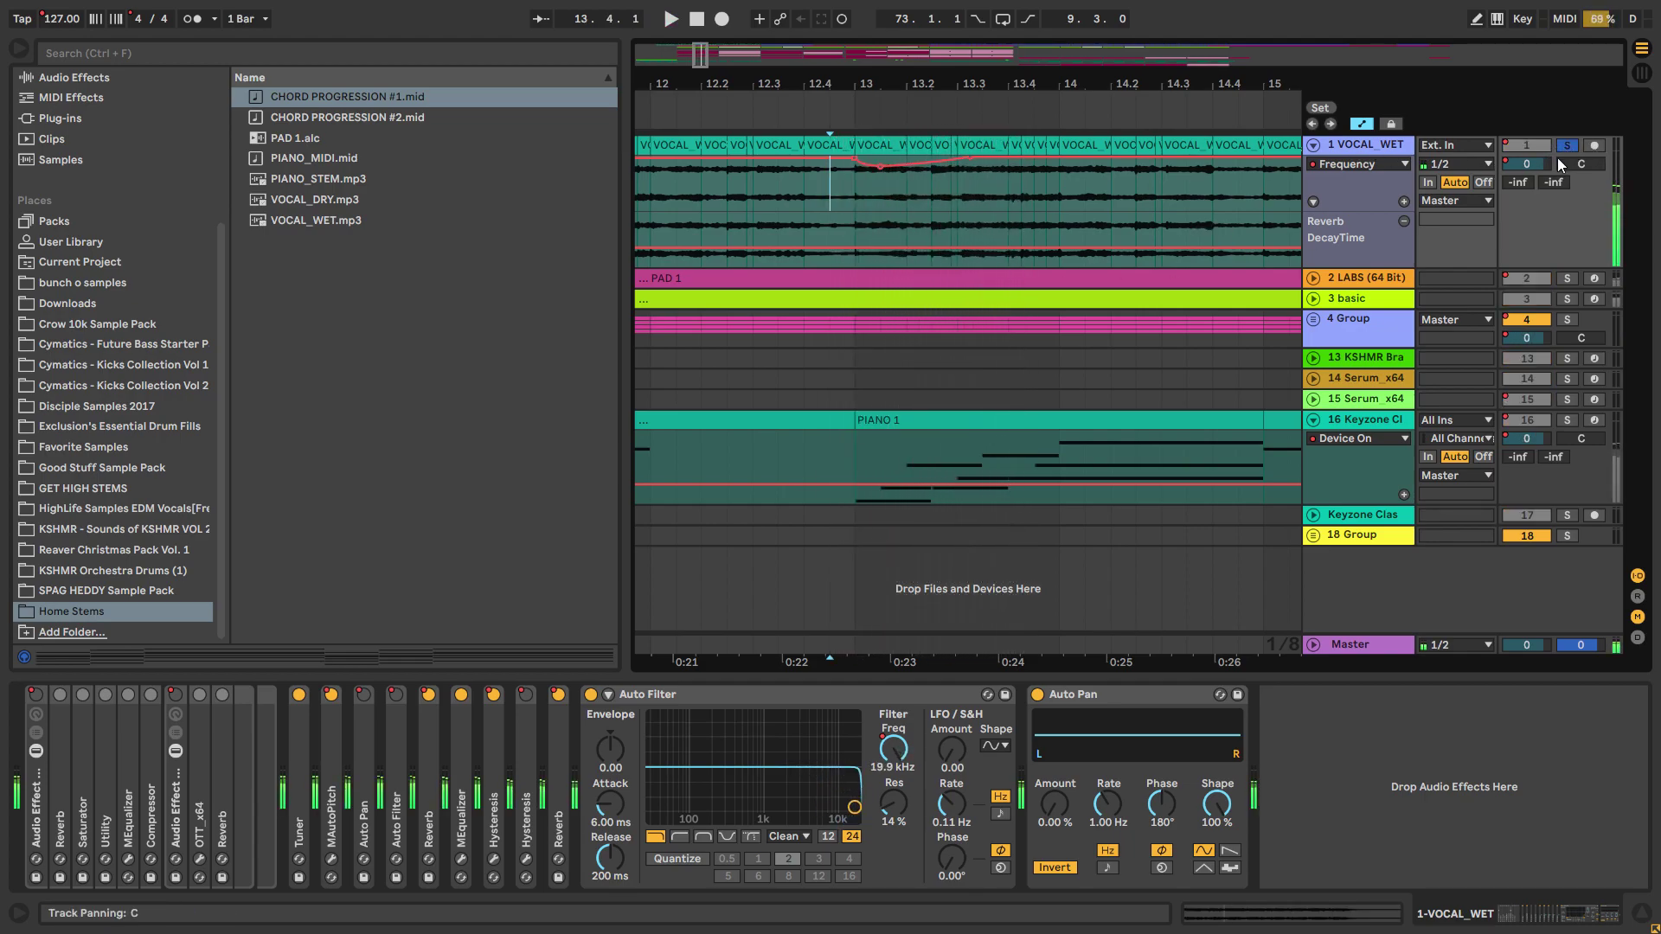
Step: Place the insert marker at bar 25 on 1 VOCAL_WET and collapse all tracks
scroll(1026, 207, down, 6)
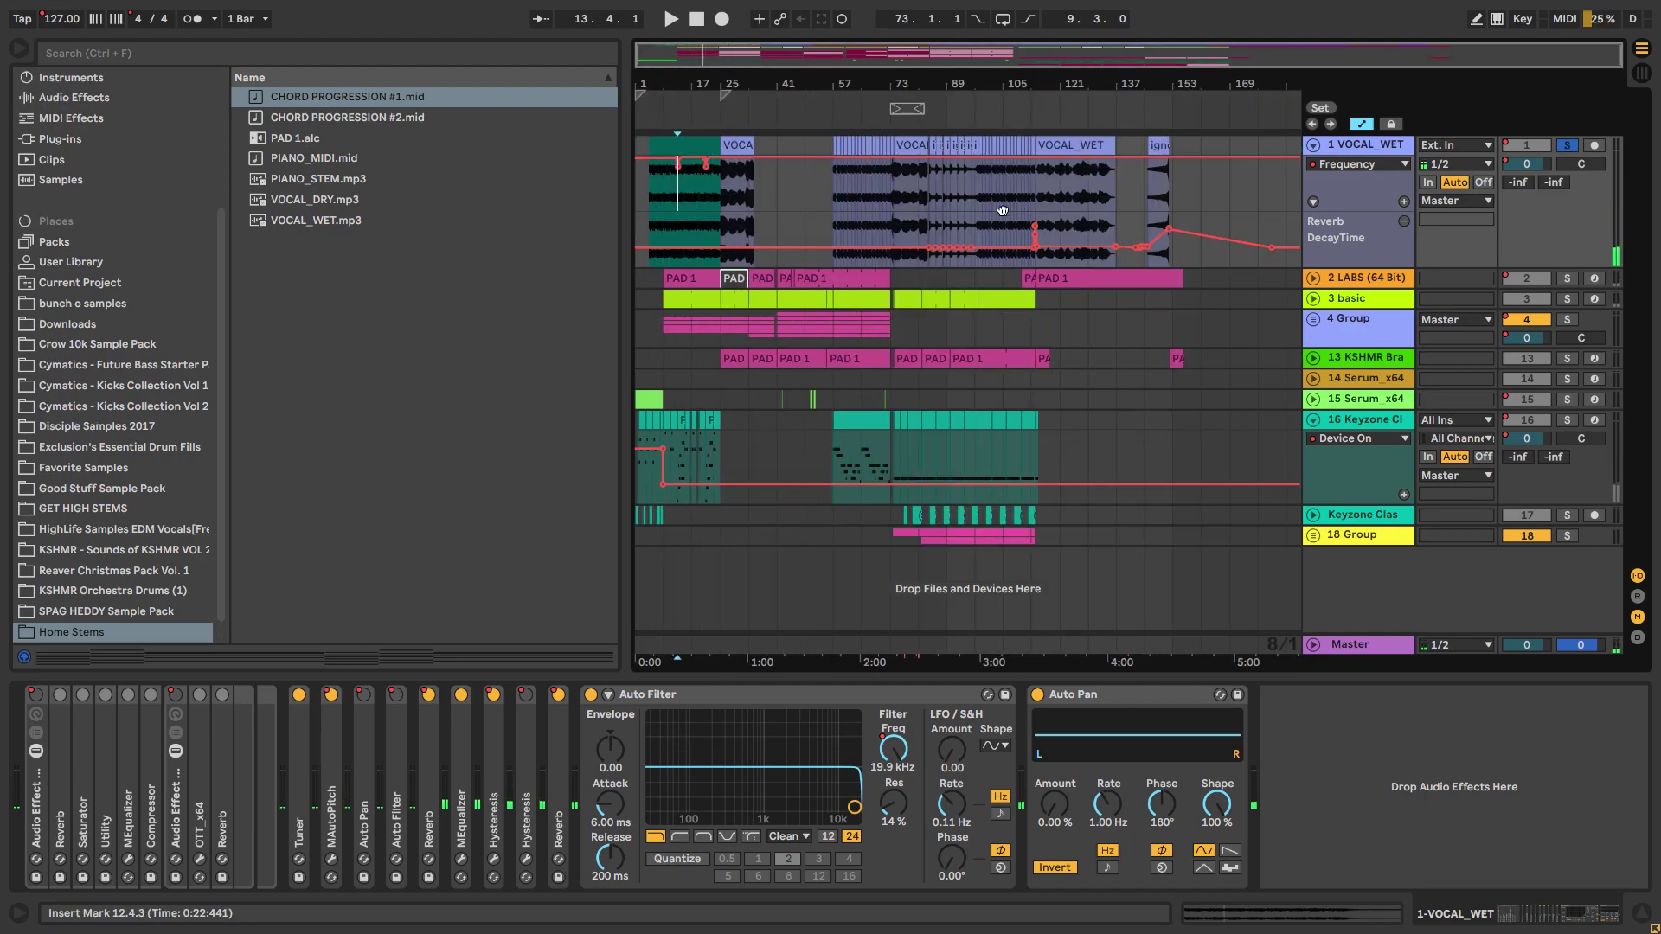
scroll(716, 209, up, 1)
drag(726, 187, 768, 192)
click(780, 200)
key(alt+u)
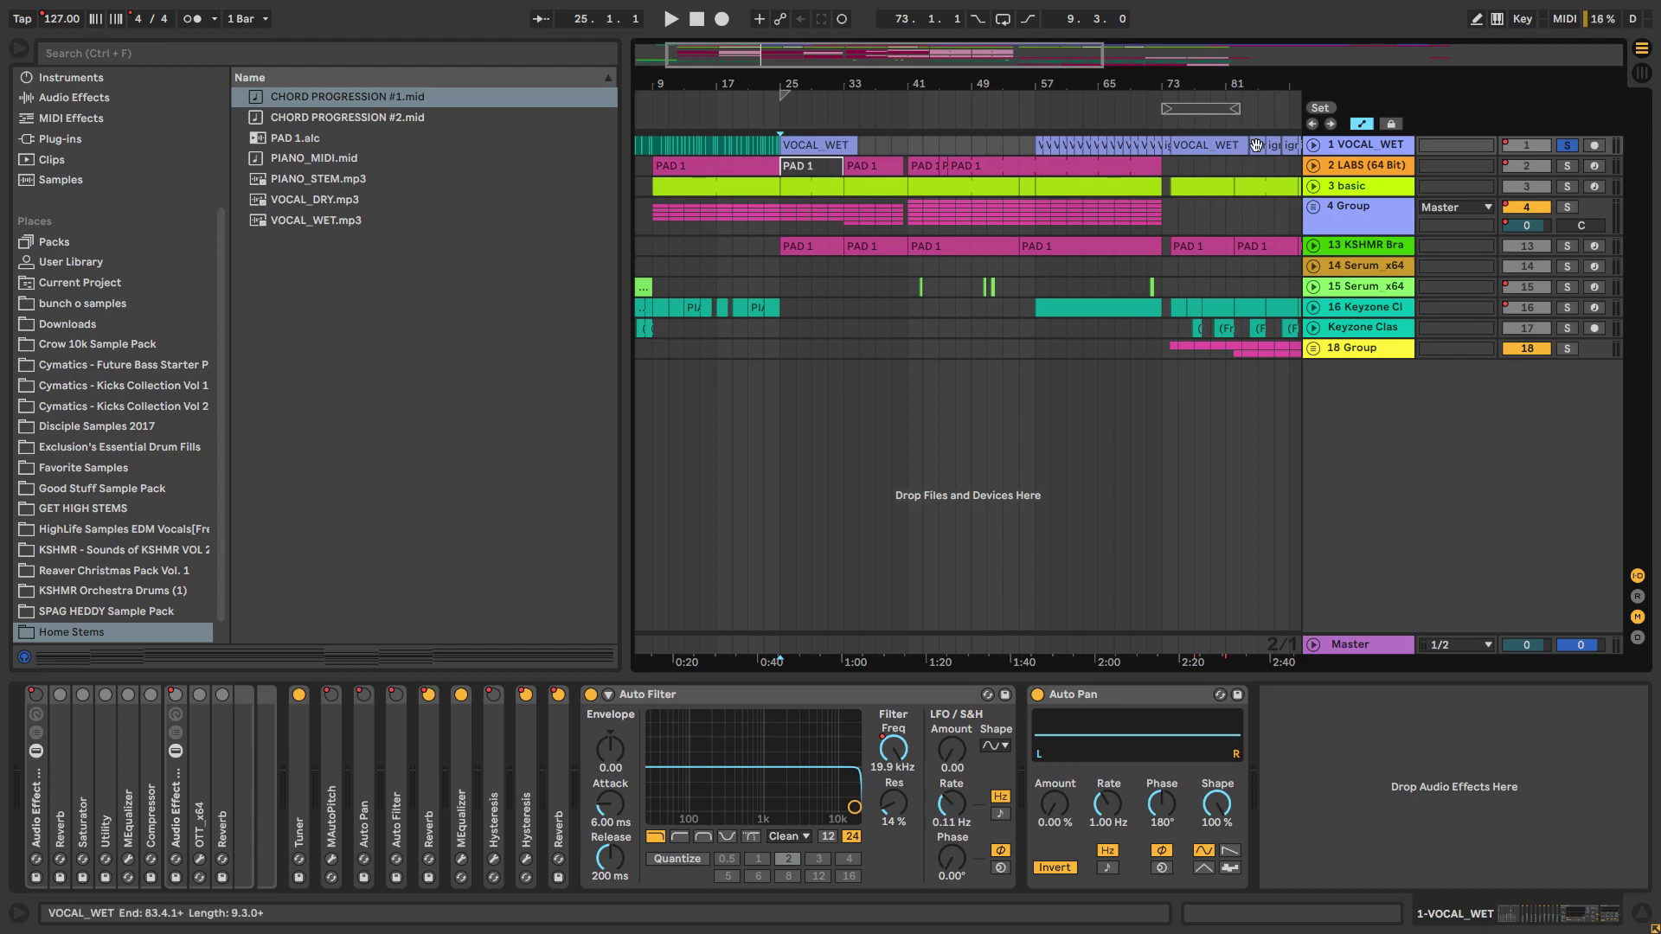
Step: Play the soloed VOCAL_WET clip from bar 25 with its track expanded, and unsolo 1 VOCAL_WET
click(1313, 145)
scroll(837, 317, up, 2)
drag(827, 308, 879, 260)
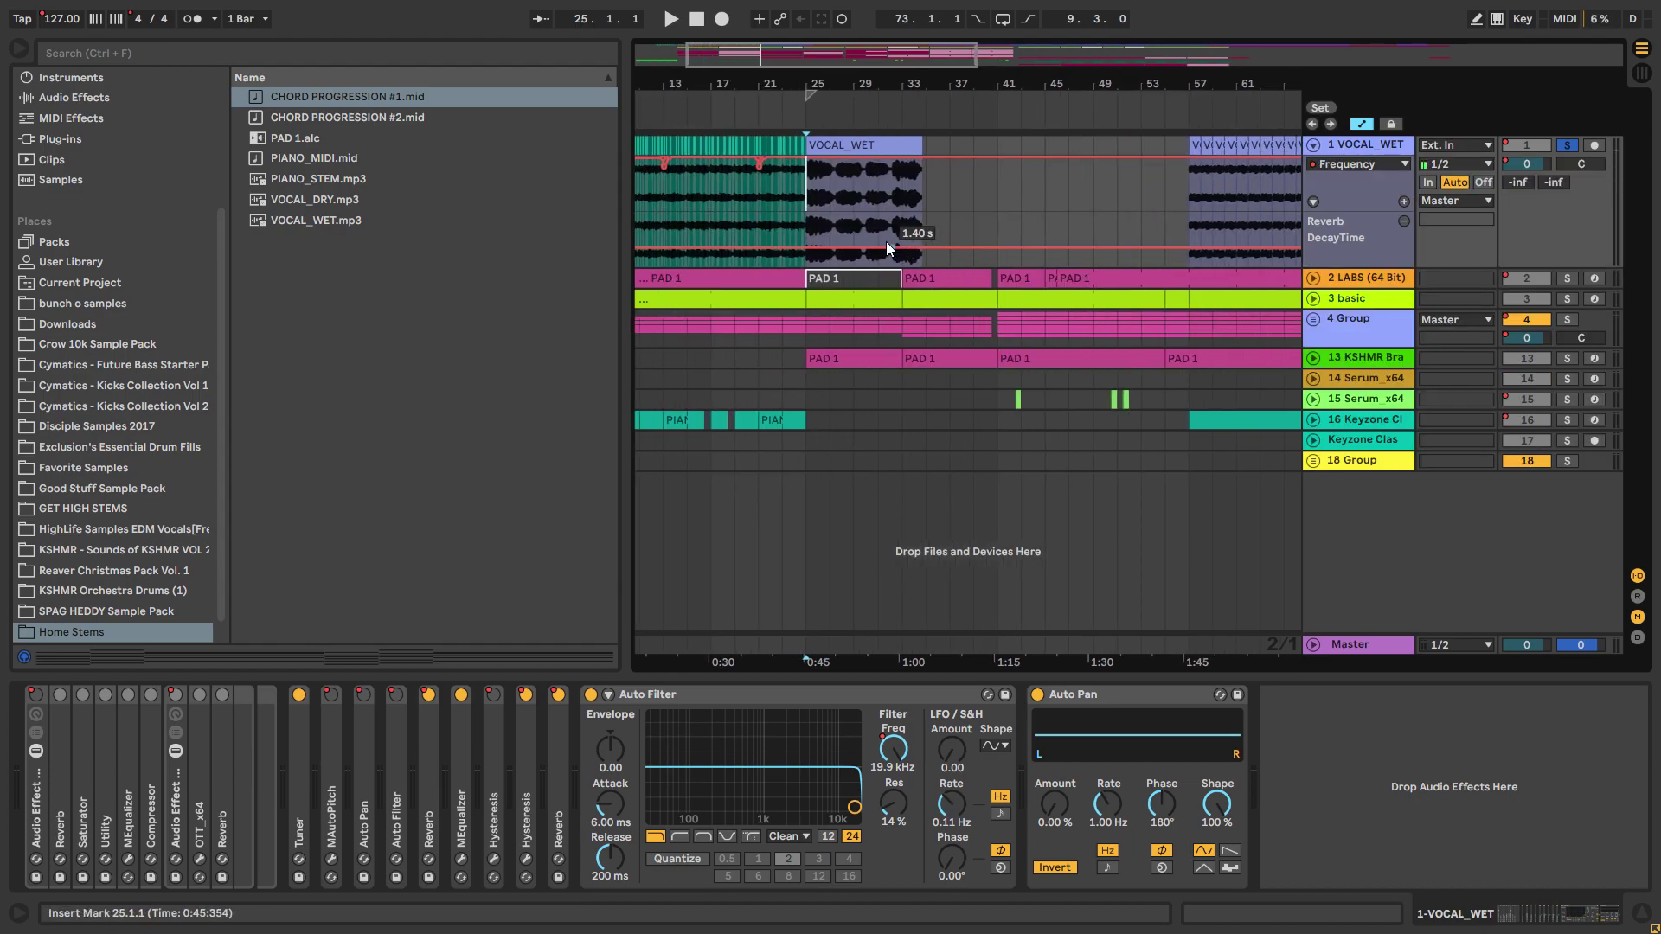
key(space)
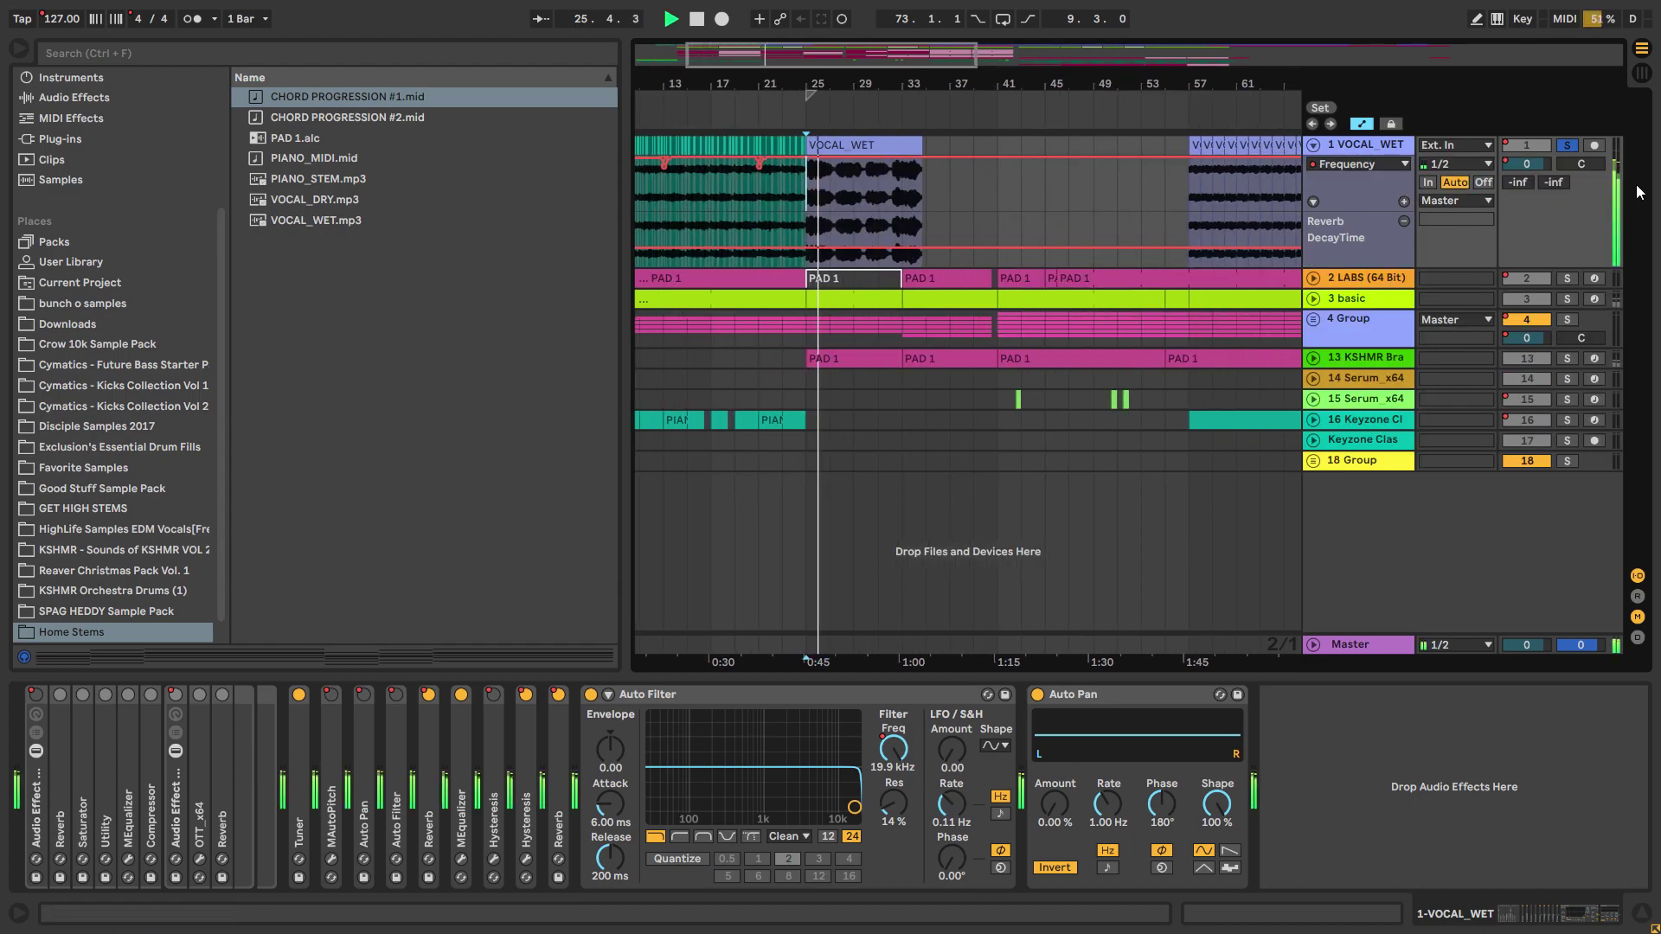
key(space)
click(1567, 146)
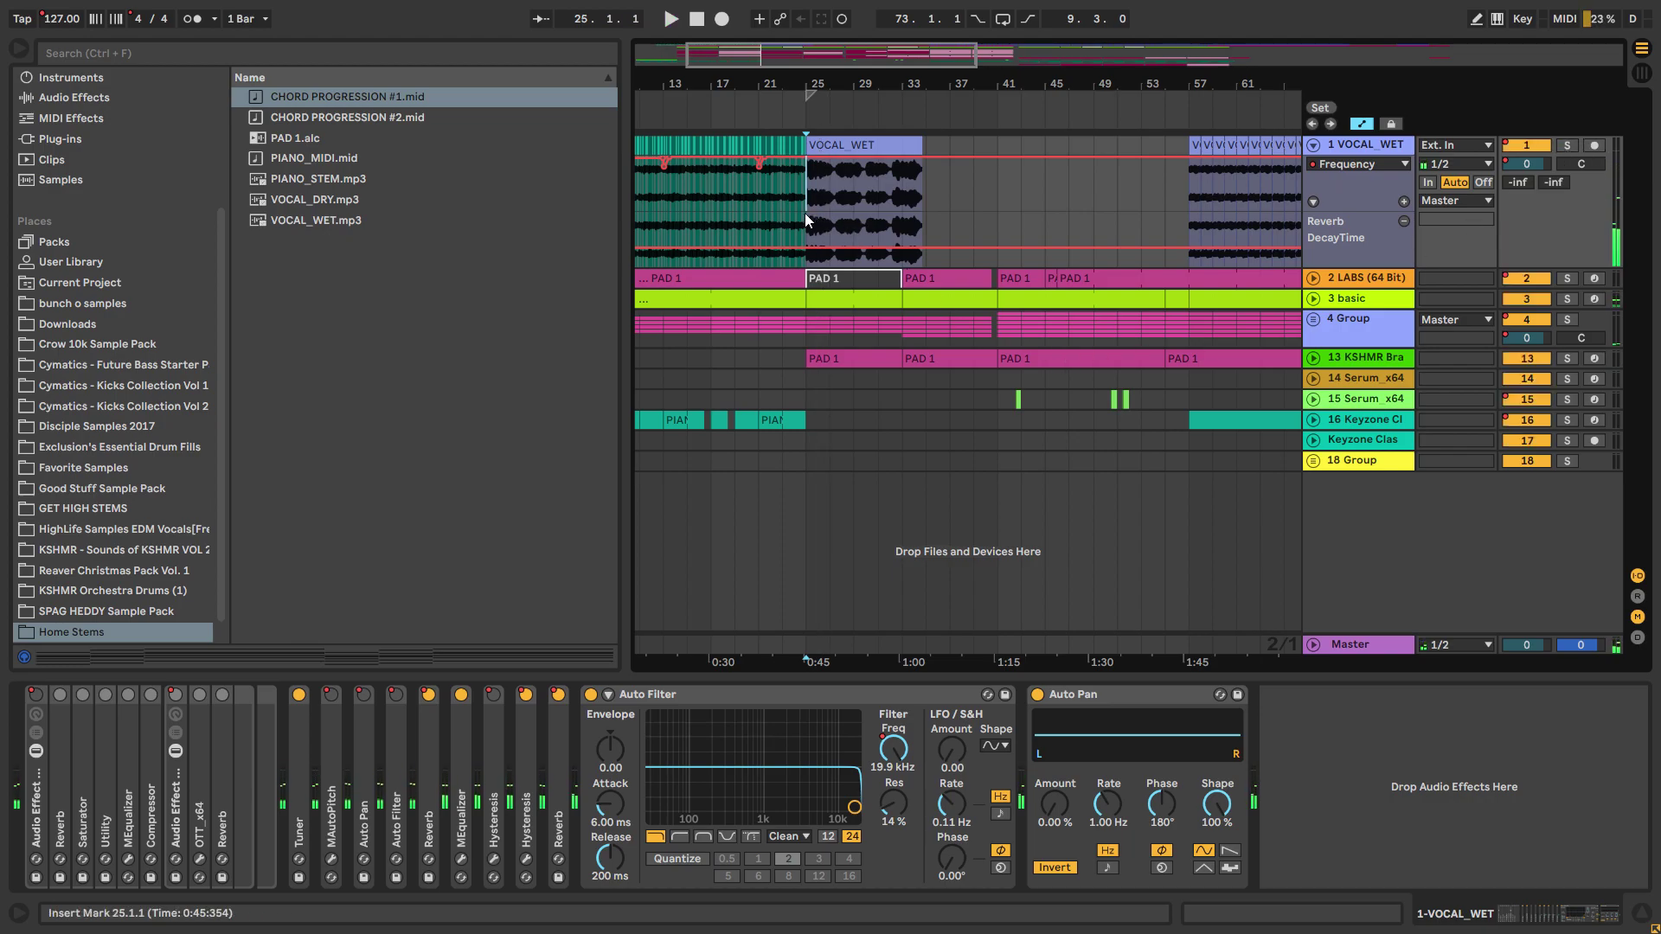
Step: Collapse all tracks and play the full mix from bar 25 with 4 Group unfolded
key(u)
click(810, 210)
key(space)
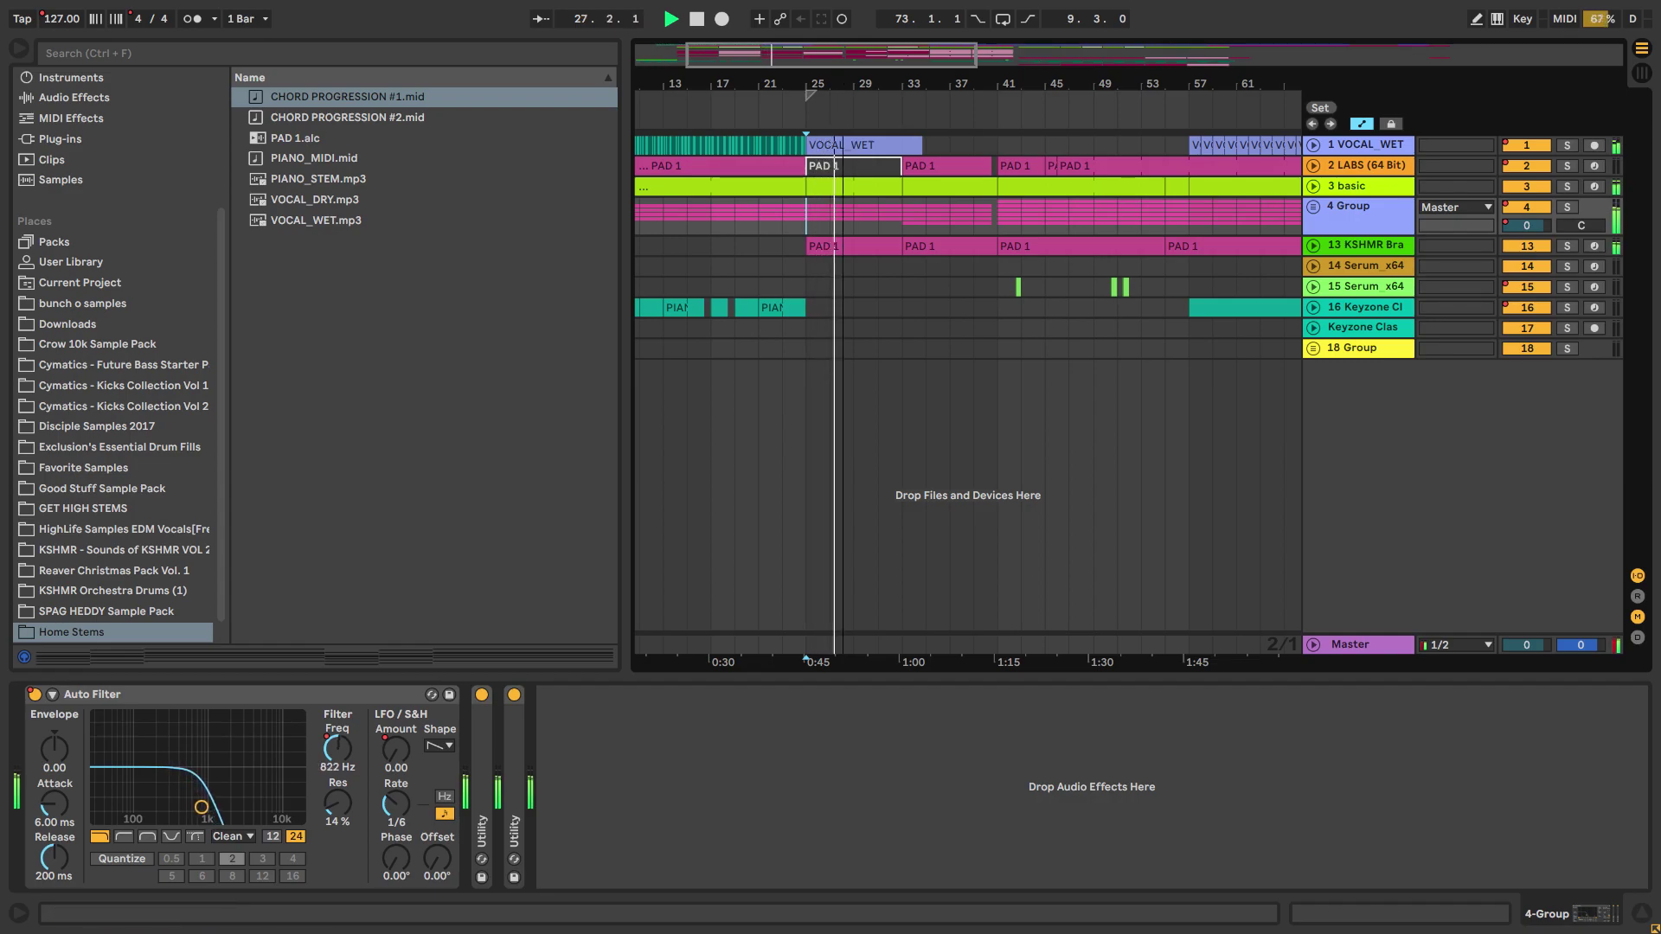
drag(843, 78, 843, 83)
click(1311, 207)
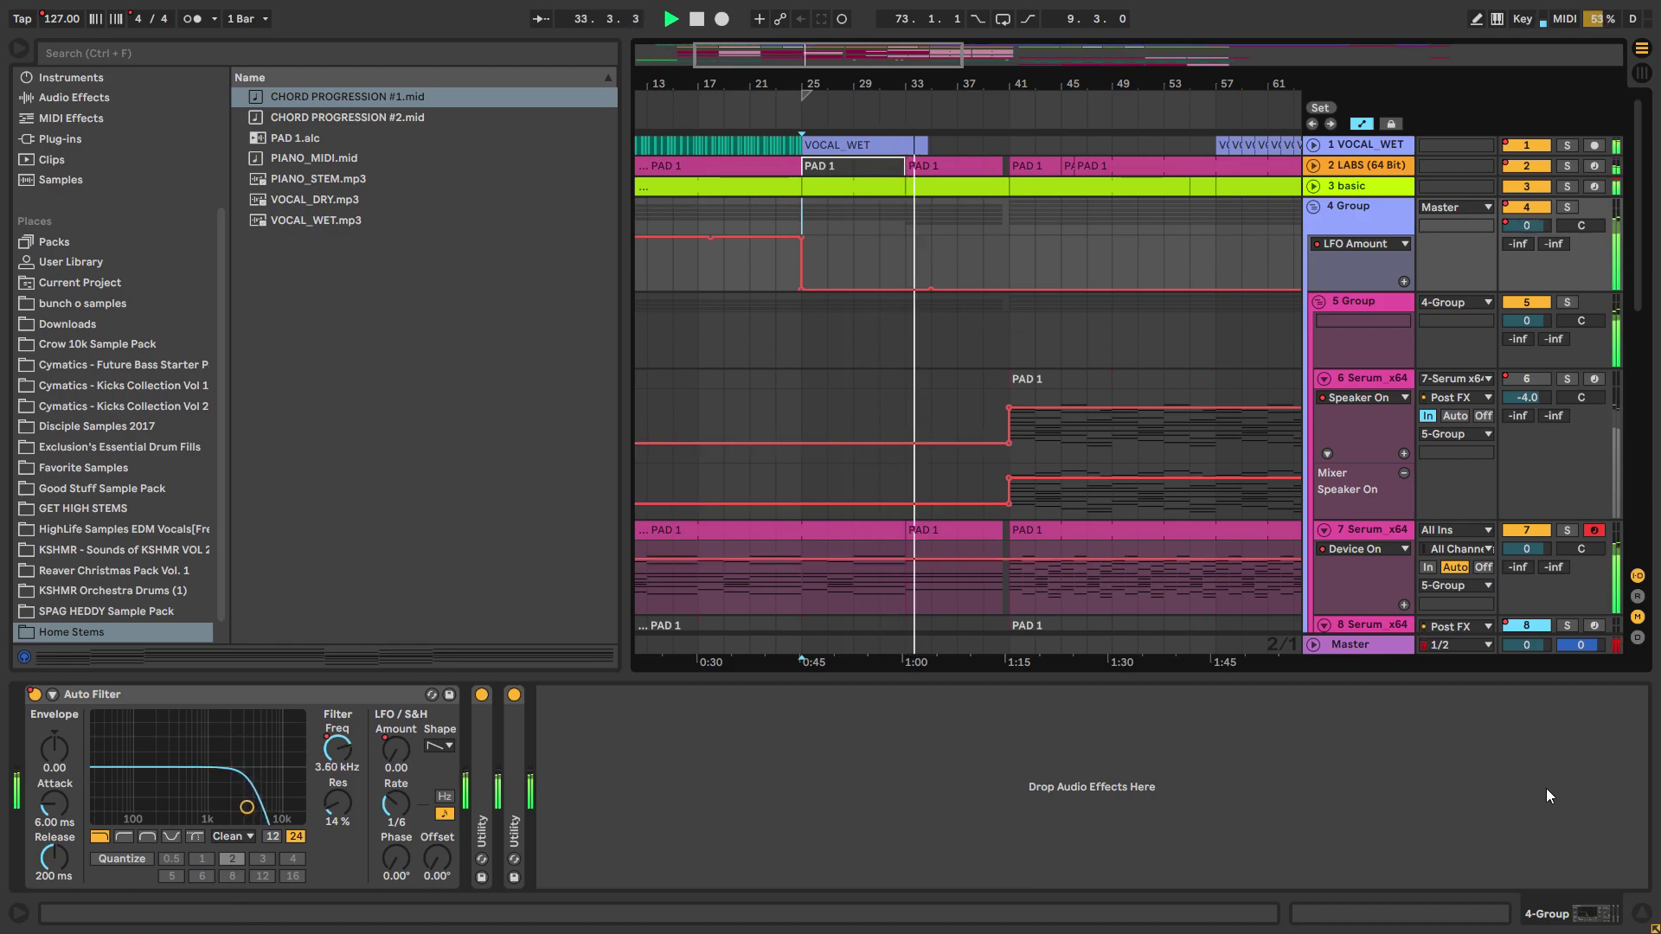
Step: Hide the device view and the browser, and expand 3 basic to show its drum notes
click(1641, 913)
click(18, 49)
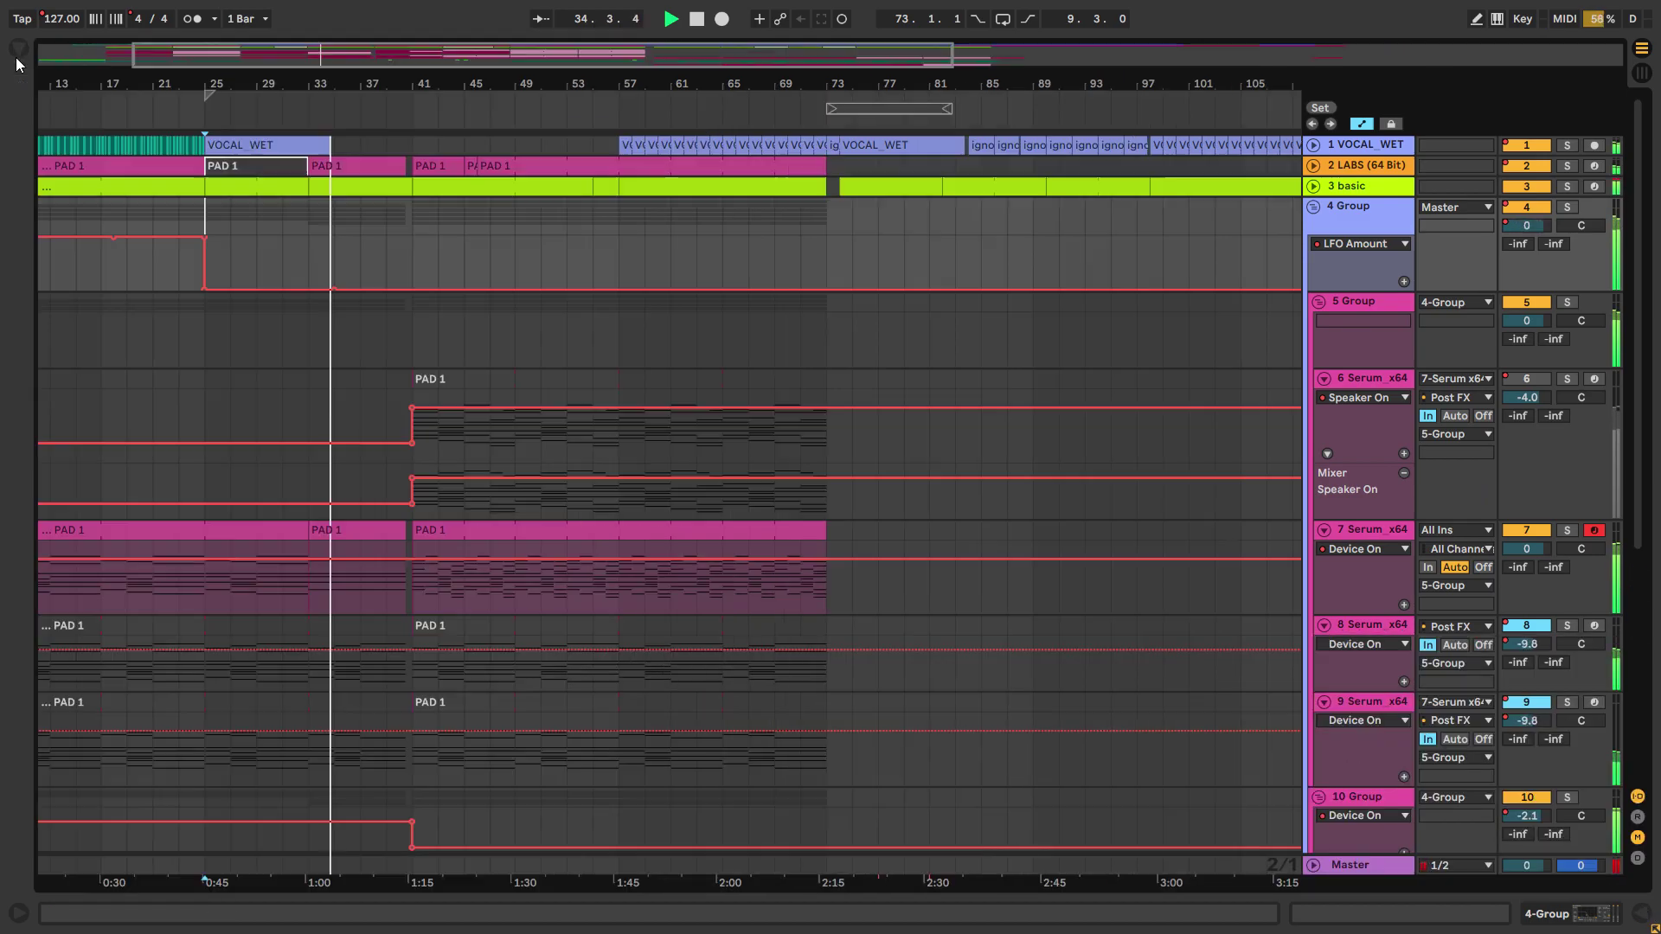
click(1313, 166)
click(1313, 168)
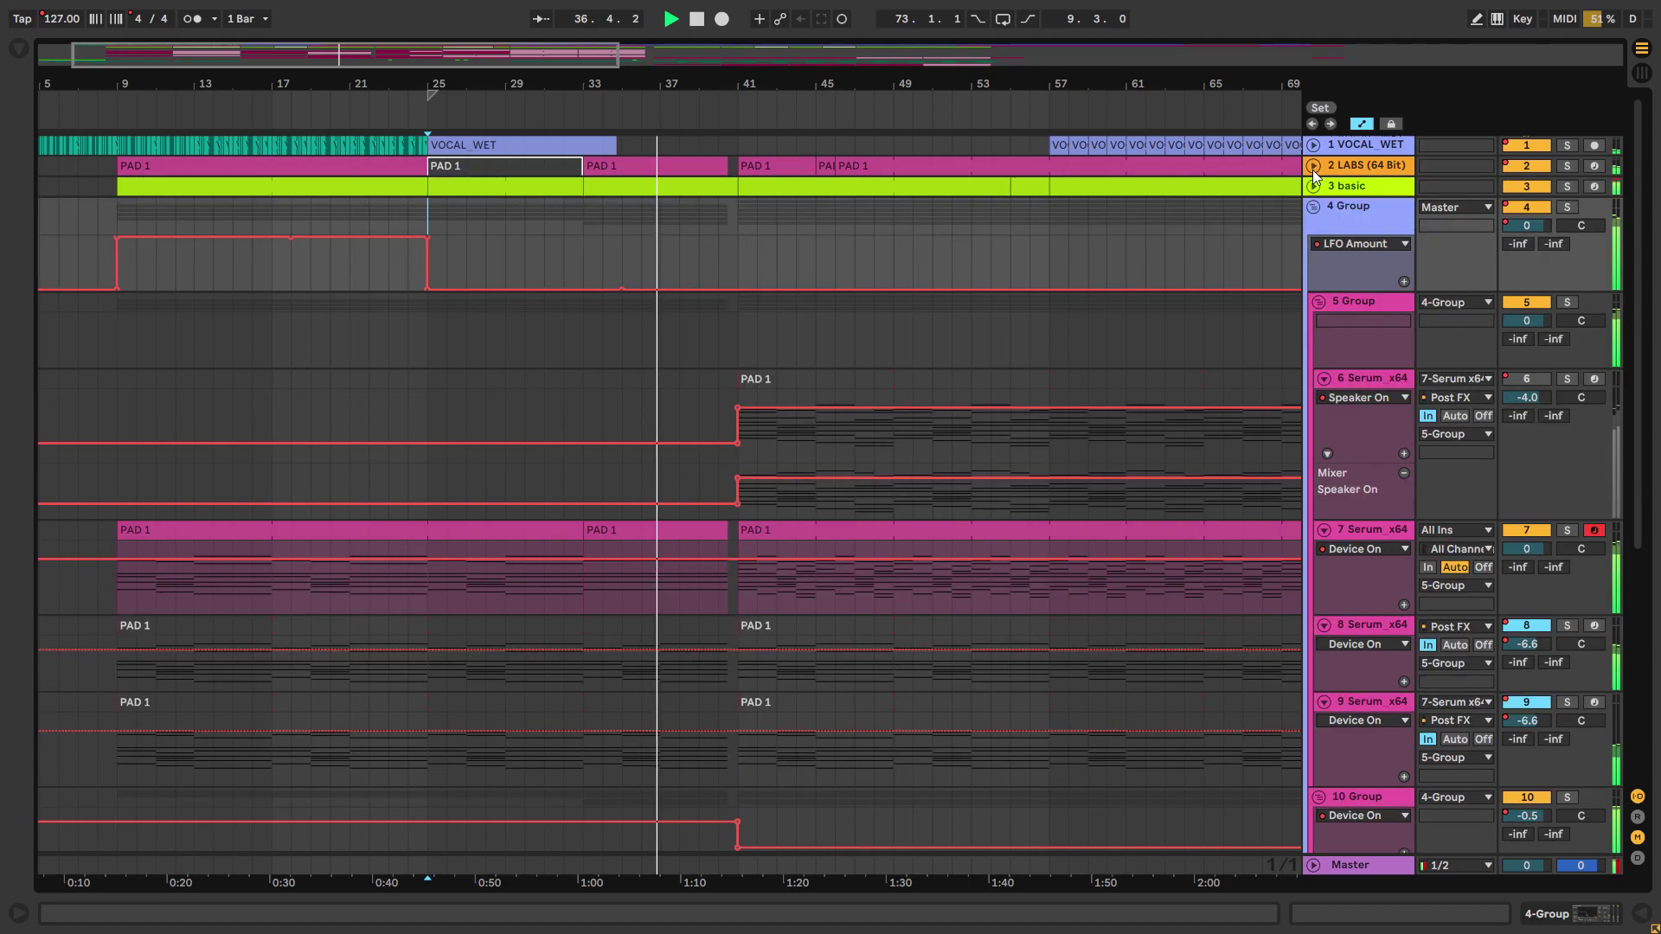
click(1313, 186)
scroll(931, 263, down, 2)
drag(932, 264, 934, 230)
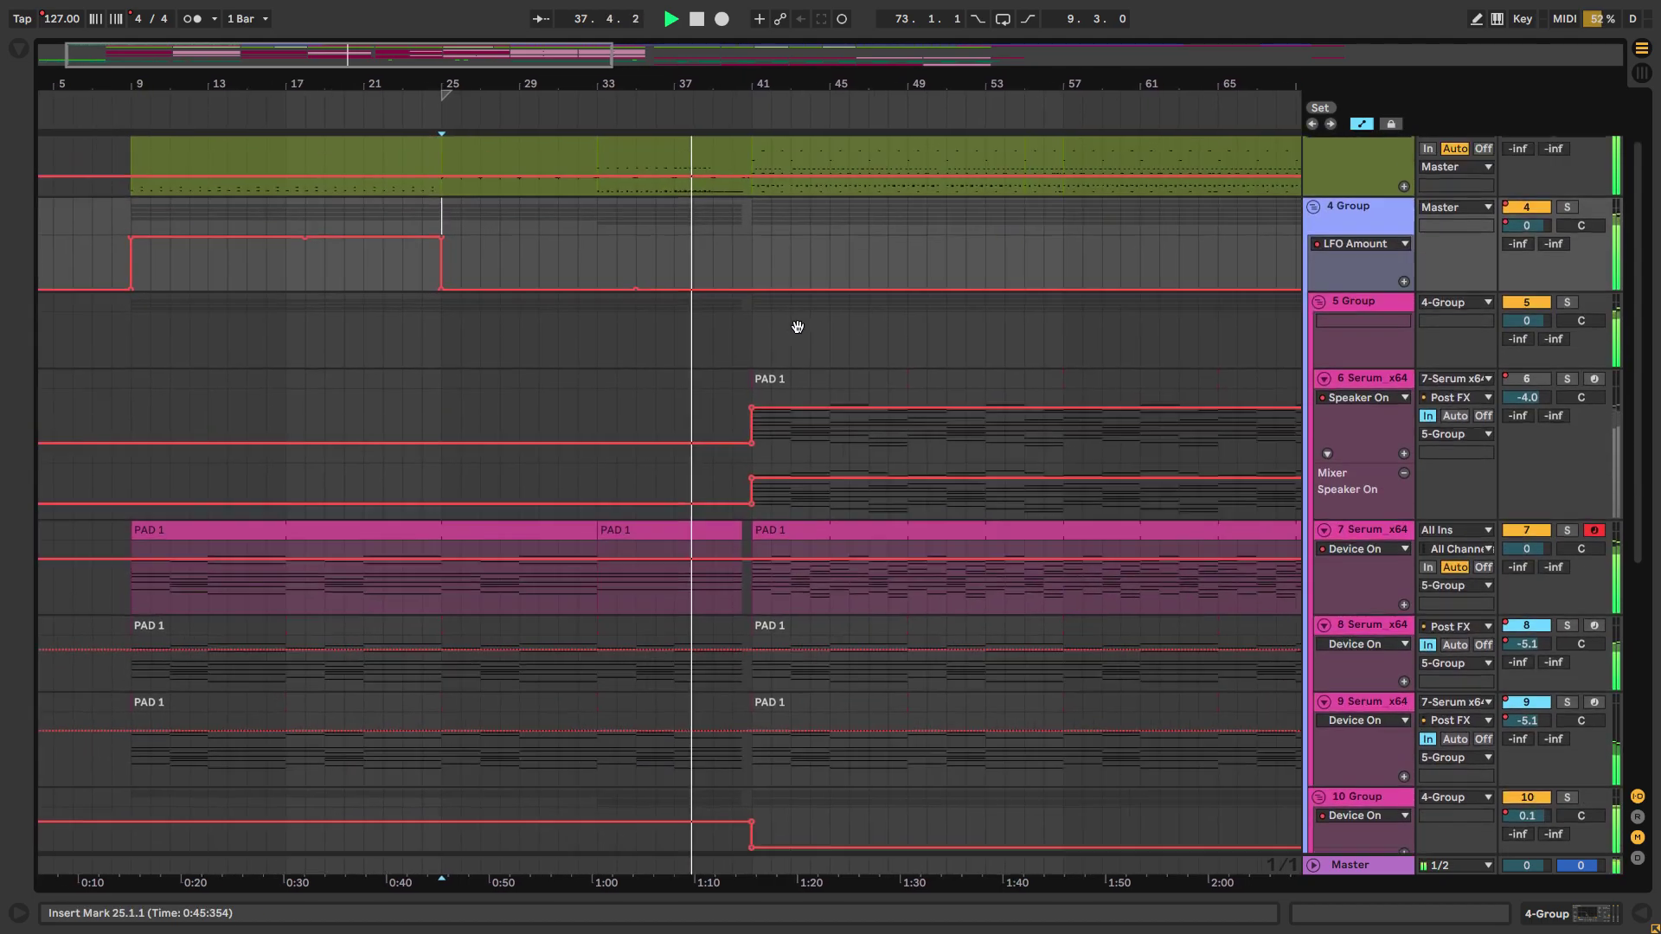
Step: Follow playback to the gap just before bar 41 and stop it there
drag(801, 315, 746, 485)
scroll(670, 384, up, 2)
drag(657, 300, 489, 301)
scroll(502, 311, up, 3)
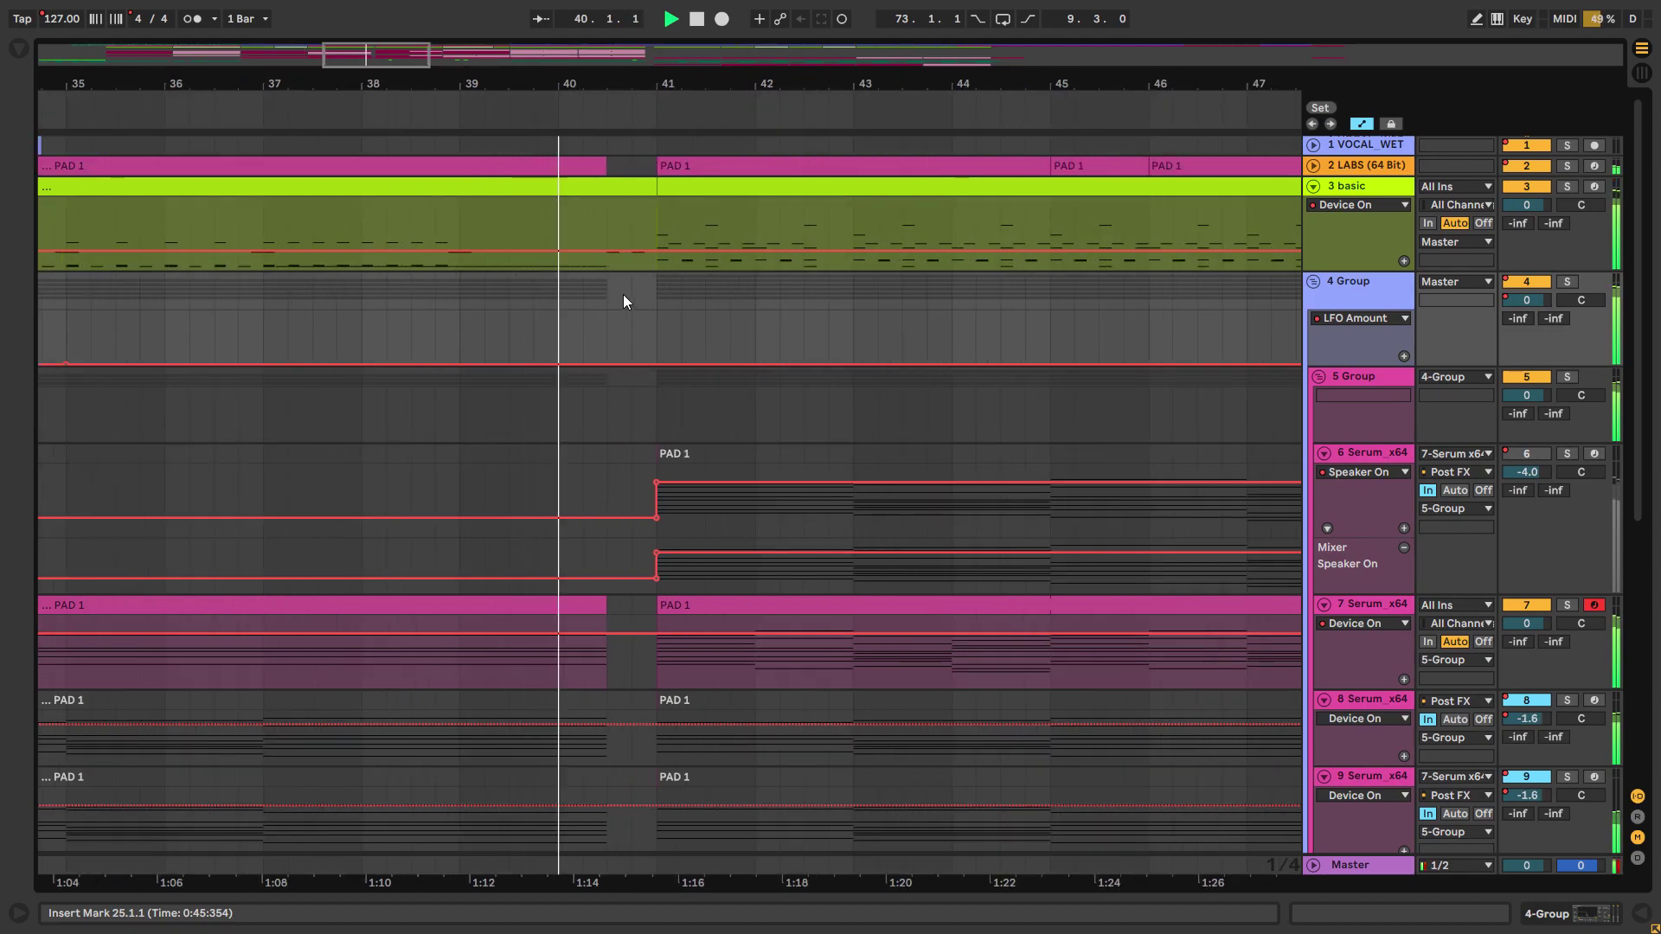
key(space)
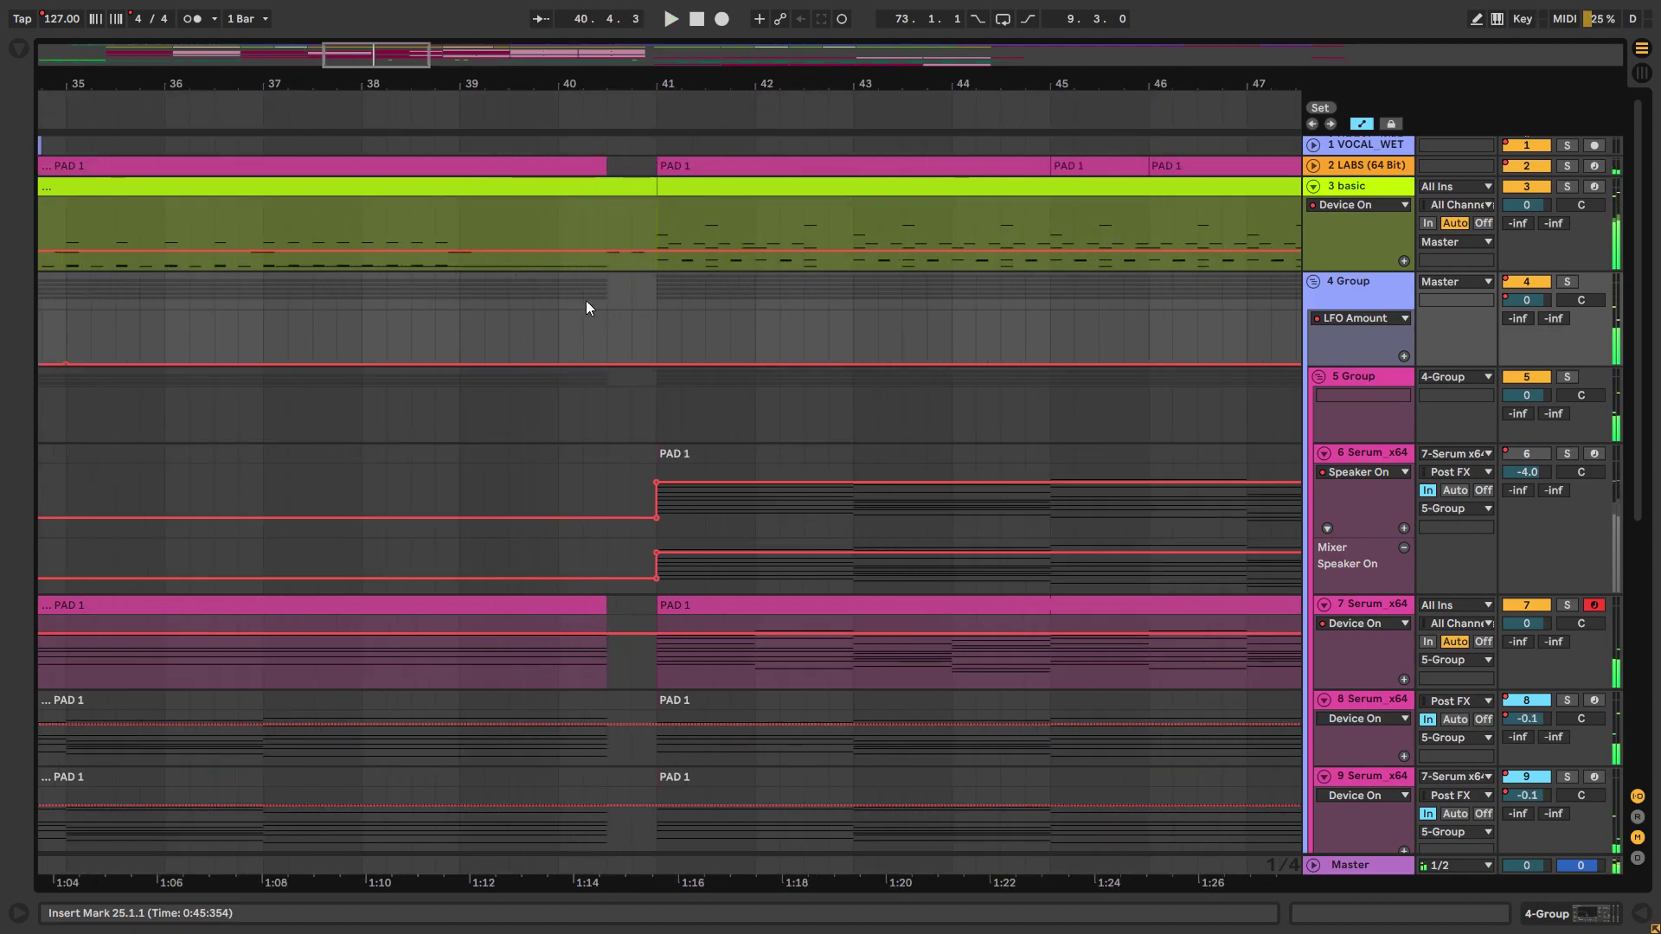
Step: Play 3 basic soloed and expanded from bar 25, with all other tracks collapsed, and open its clip in the note editor
scroll(616, 300, left, 3)
scroll(633, 303, down, 4)
drag(614, 296, 642, 292)
click(564, 275)
key(alt+u)
click(347, 209)
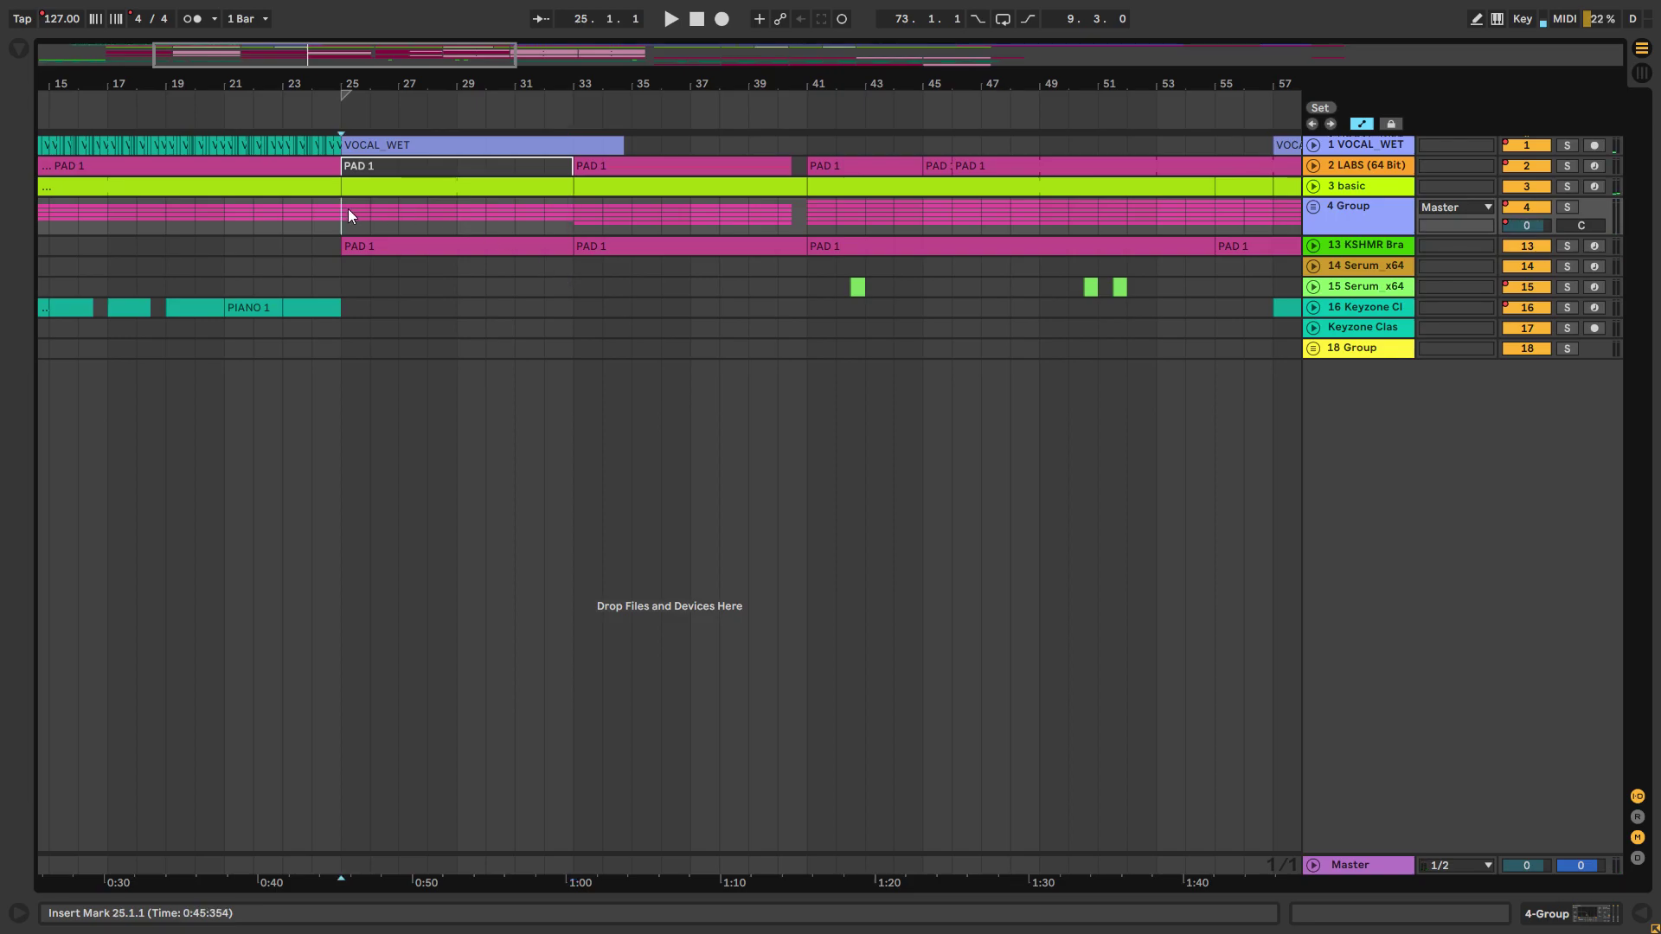
click(1313, 186)
key(space)
double_click(459, 195)
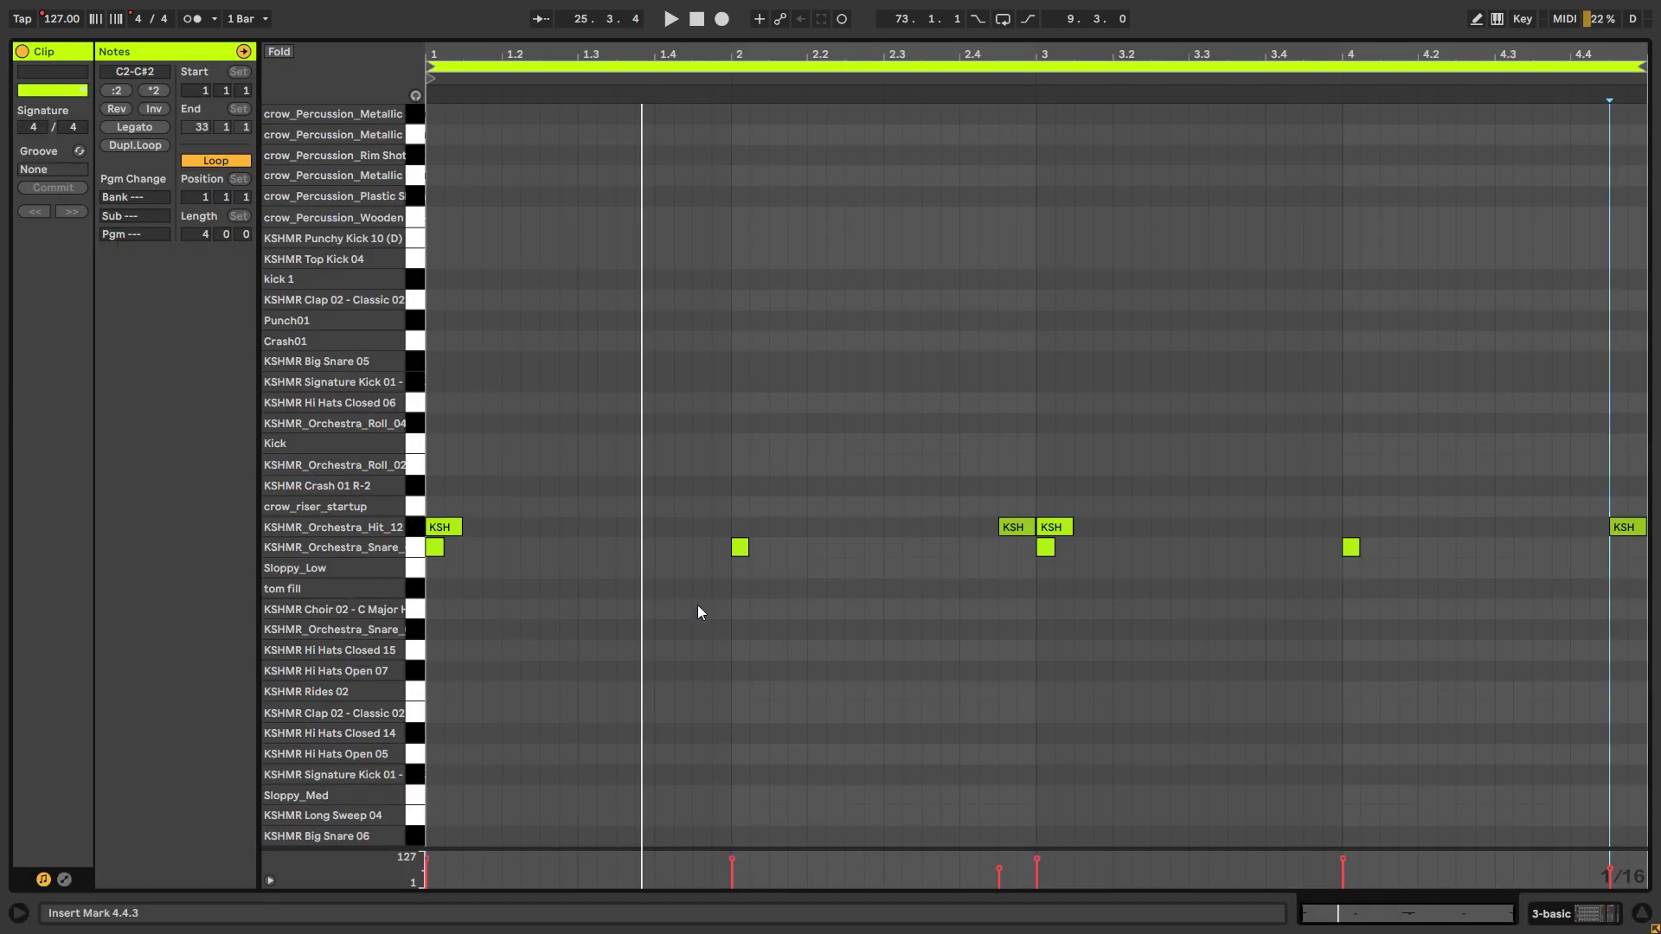
Step: Audition the orchestra hits and snares in the 3 basic clip, starting from 1.1.1, 2.1.1, 4.1.1 and just before the last hit
key(space)
click(437, 543)
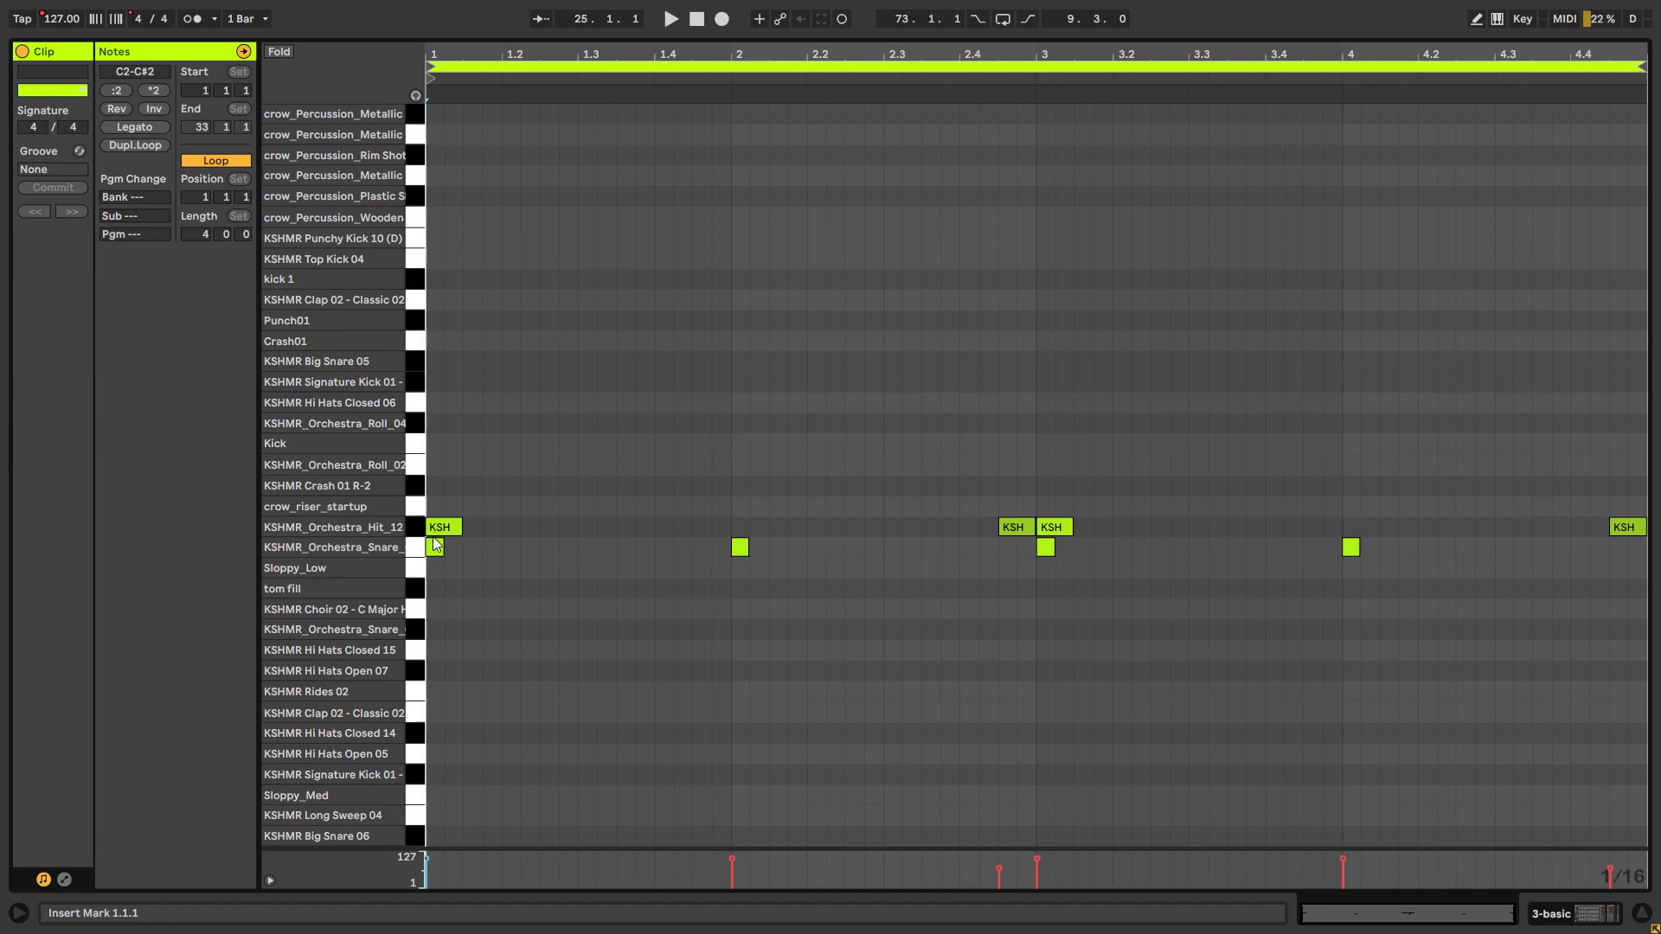
double_click(435, 568)
double_click(433, 573)
key(space)
key(space)
click(738, 584)
key(space)
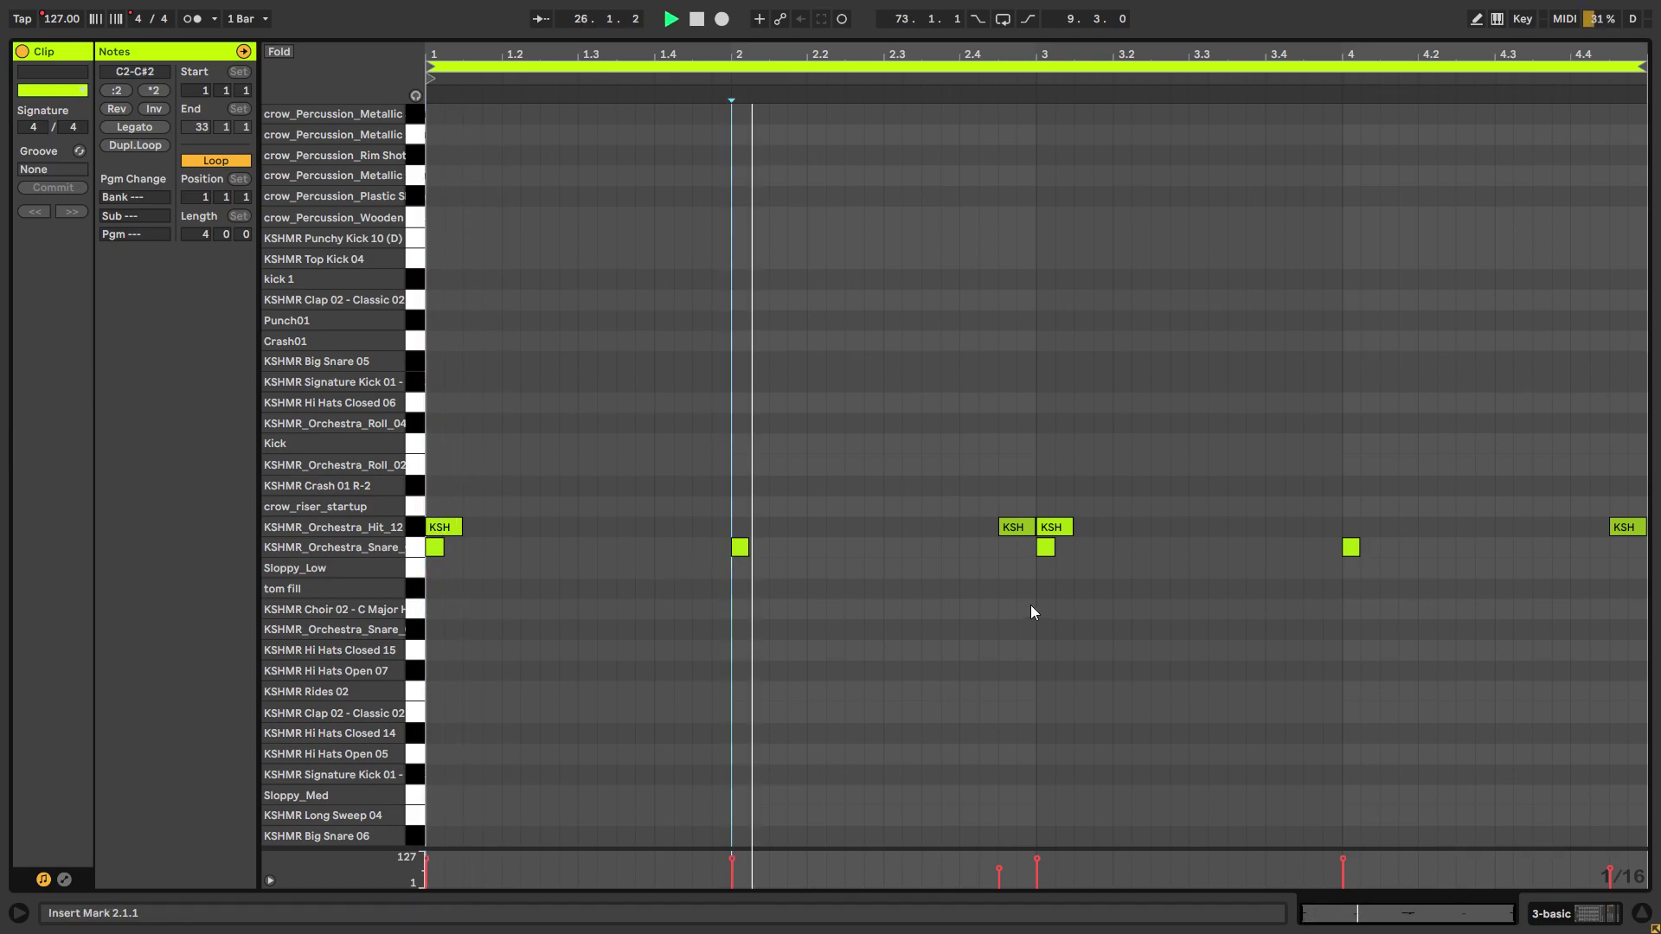
click(1001, 586)
click(1348, 597)
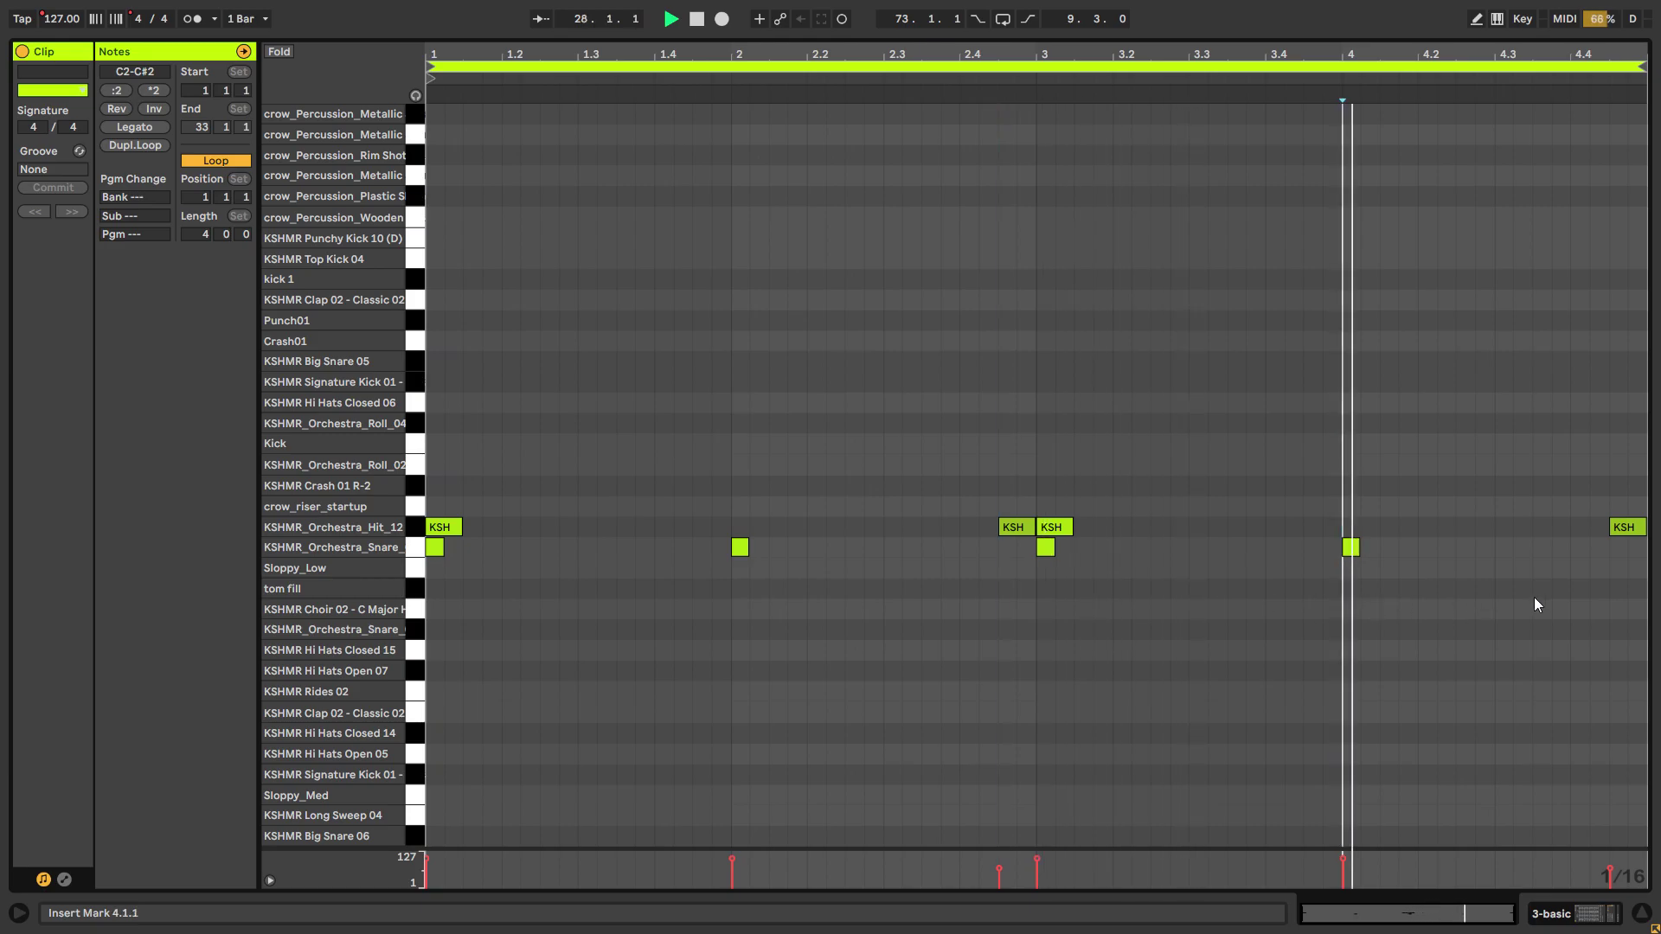
click(1591, 576)
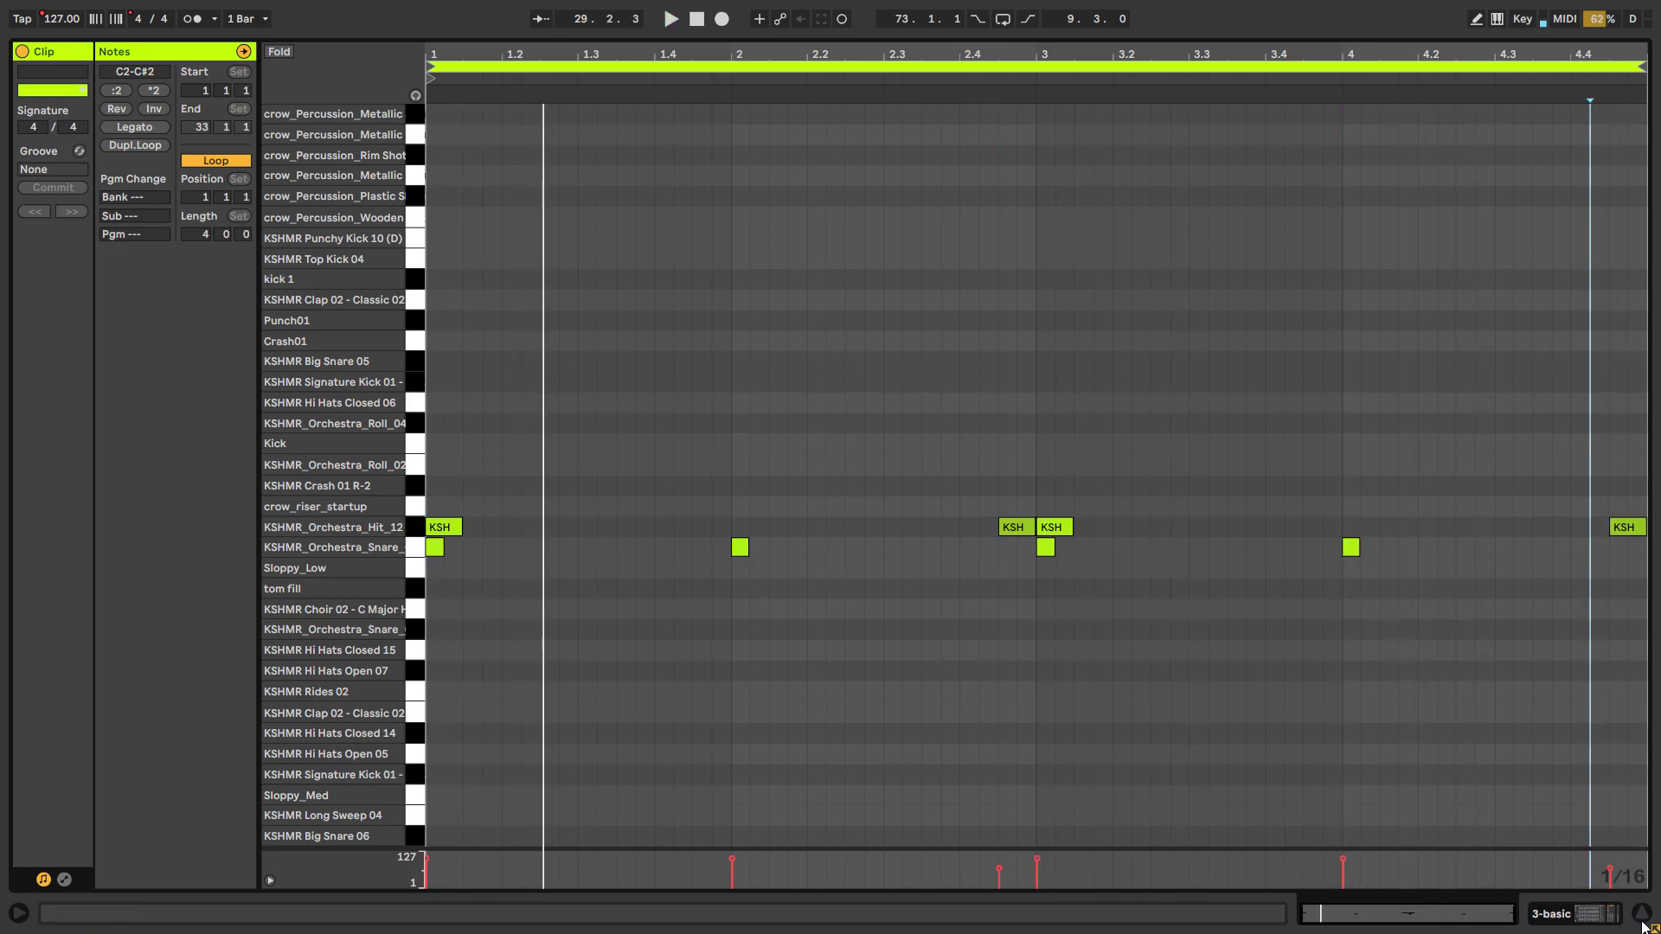
Step: Close the clip editor, return the insert marker to bar 25 and expand 2 LABS to show its deactivated clip
click(1642, 922)
click(413, 189)
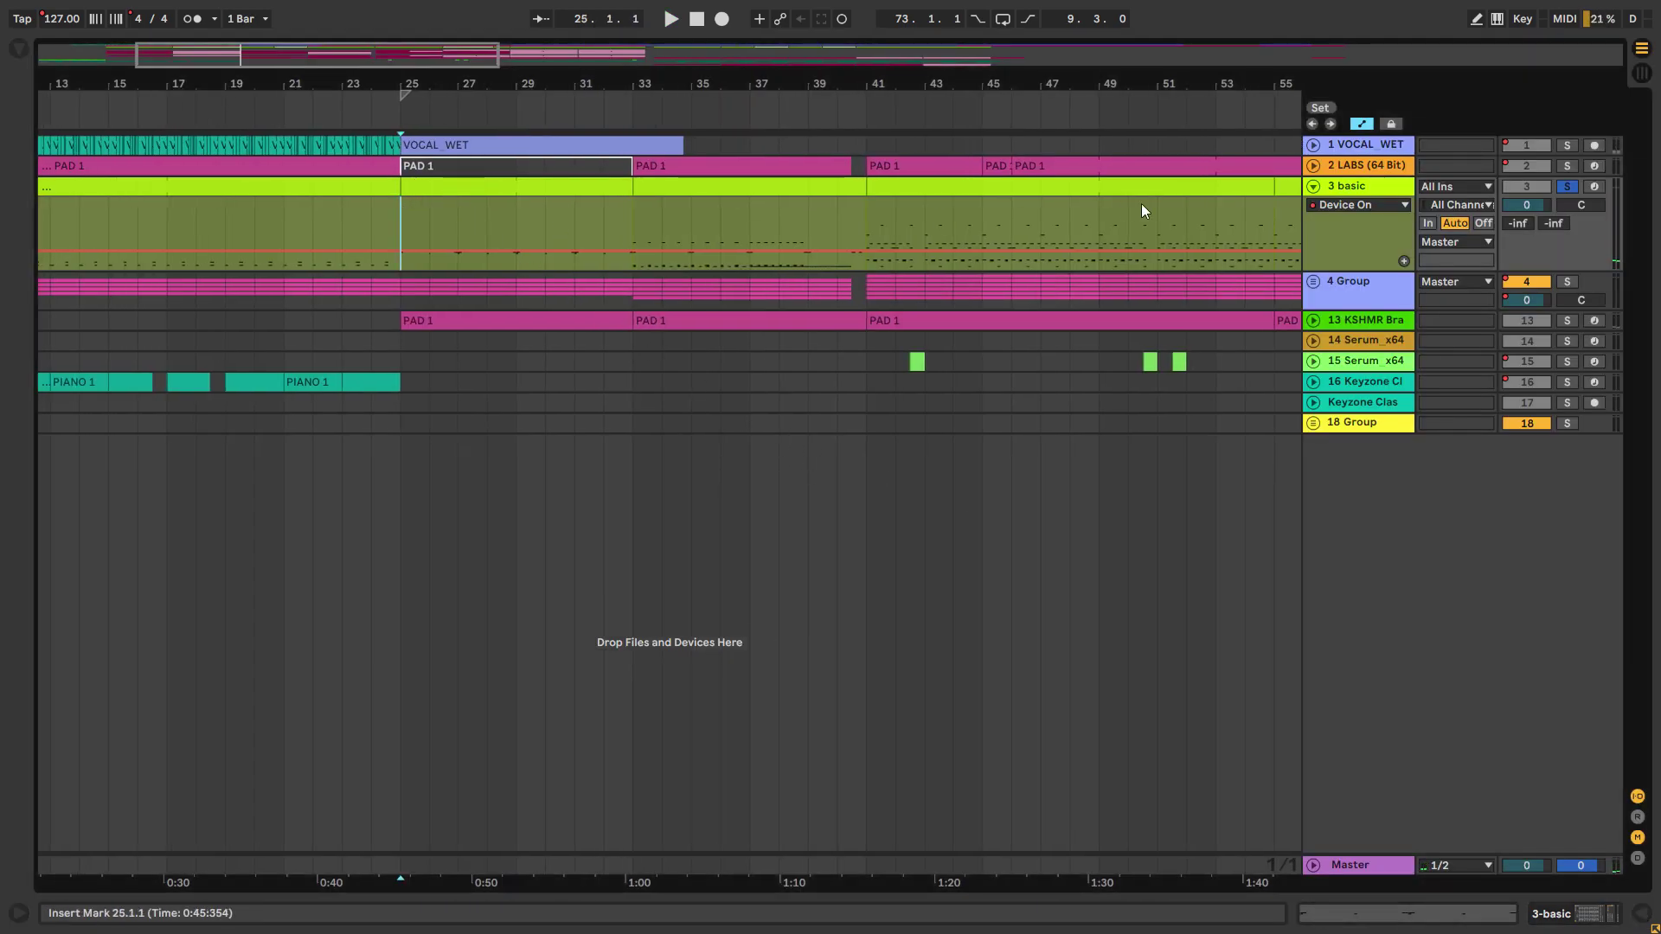
click(1312, 280)
click(1312, 280)
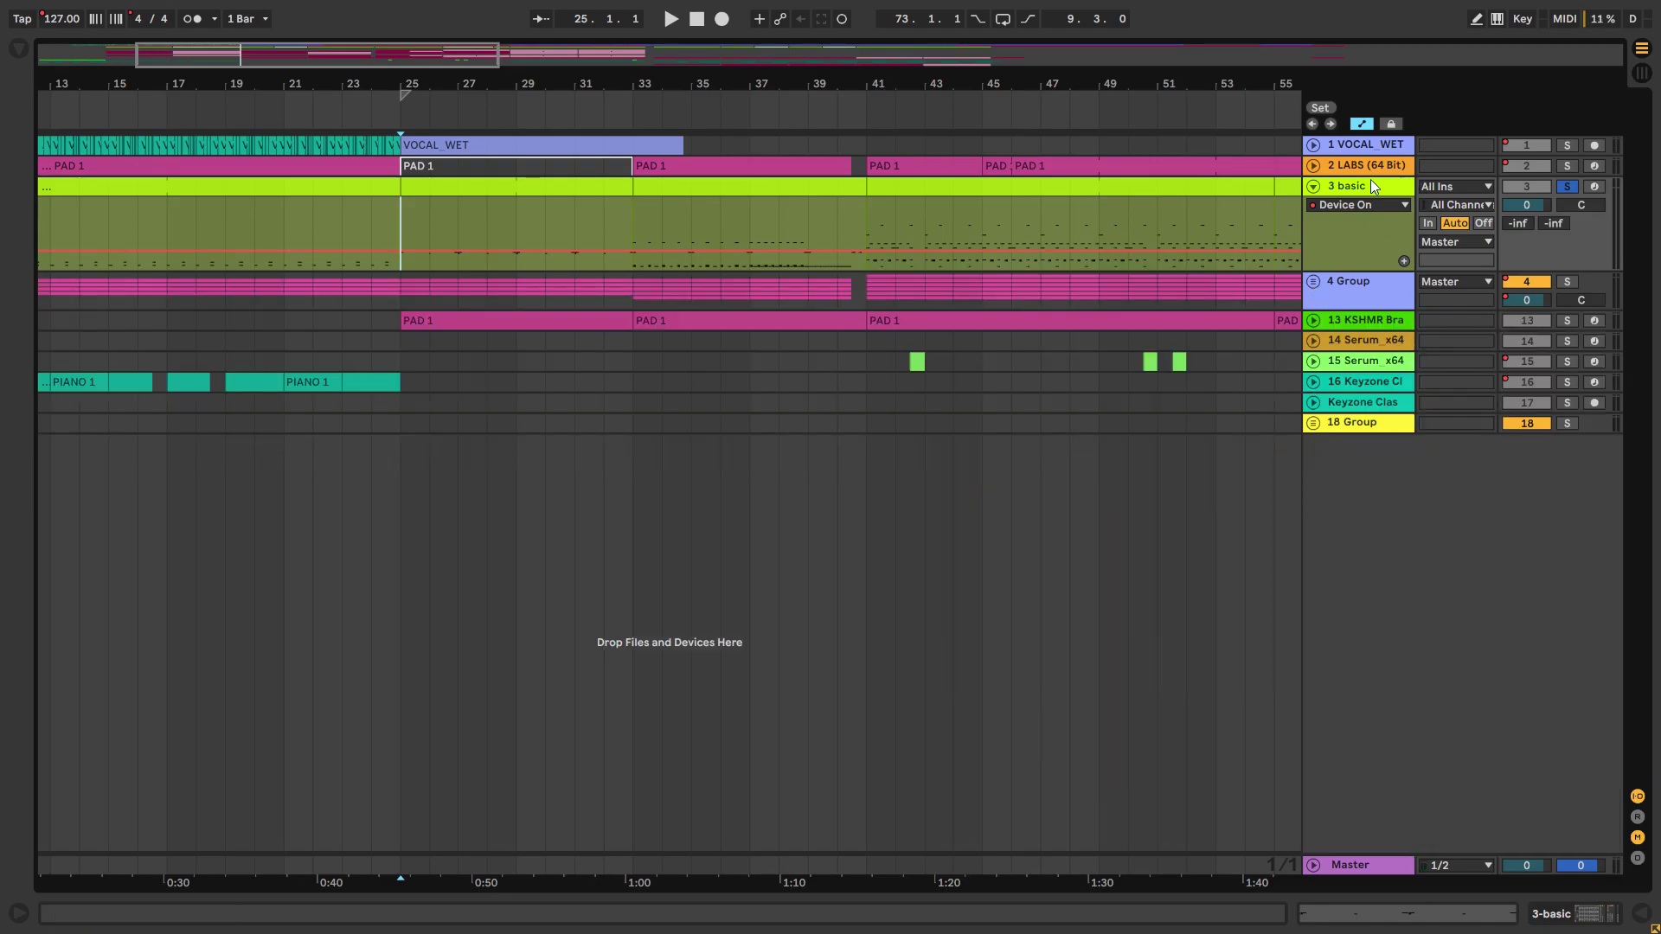
click(1314, 165)
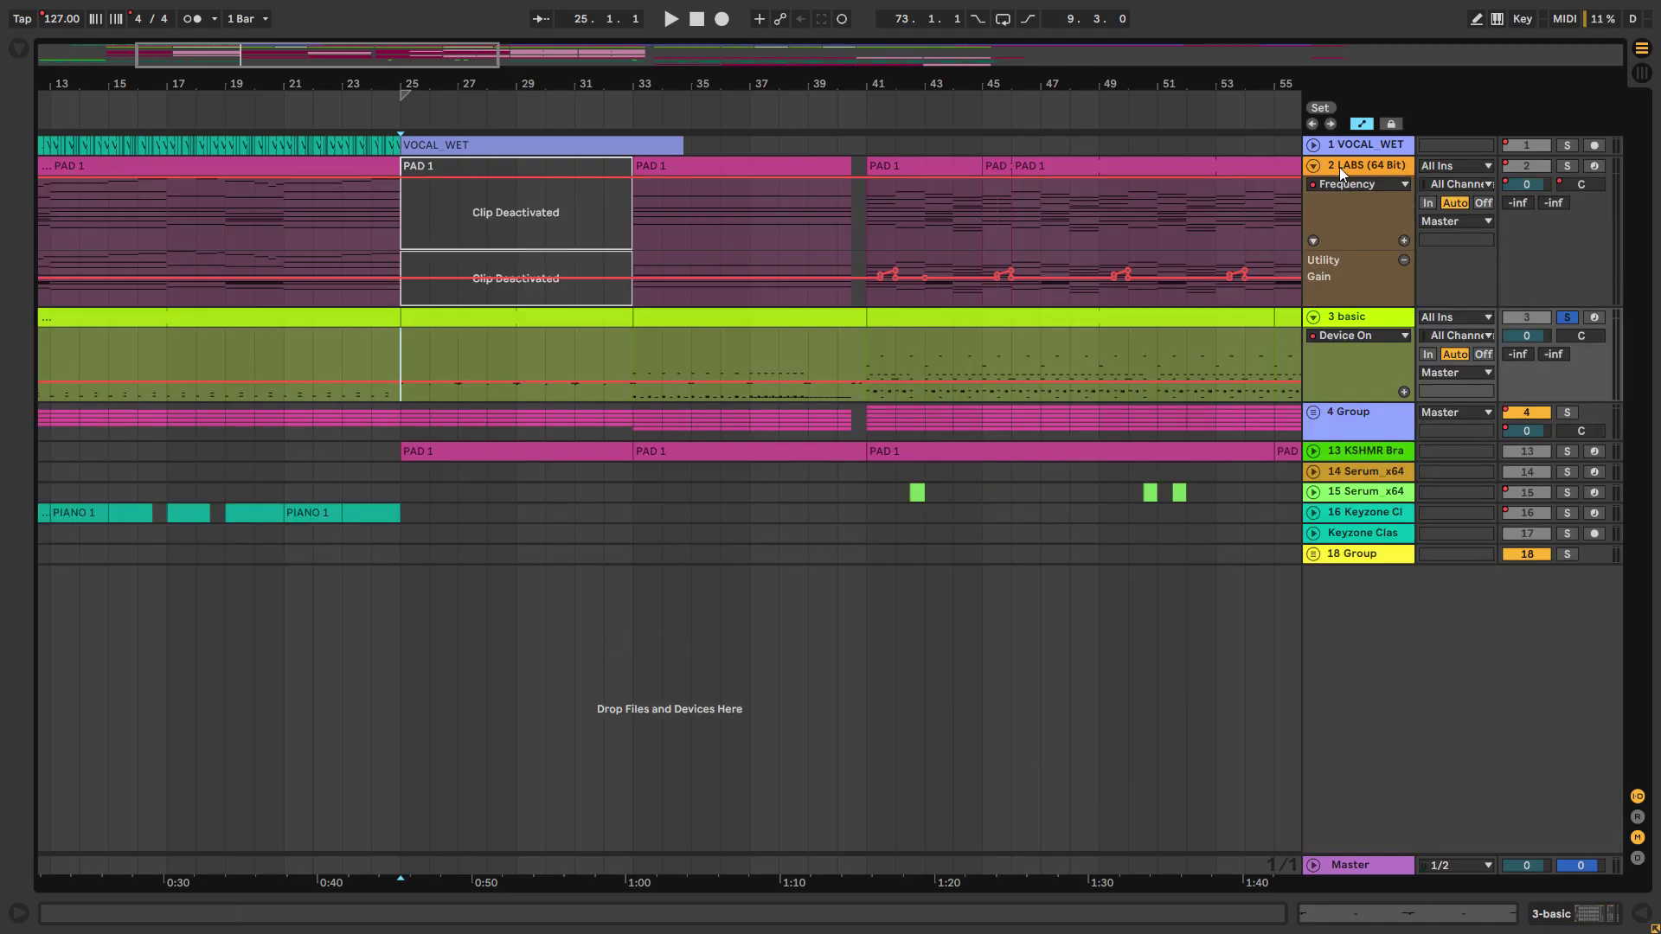
Step: Solo 1 VOCAL_WET and play its clip from bar 25 with the track expanded
click(1564, 147)
key(space)
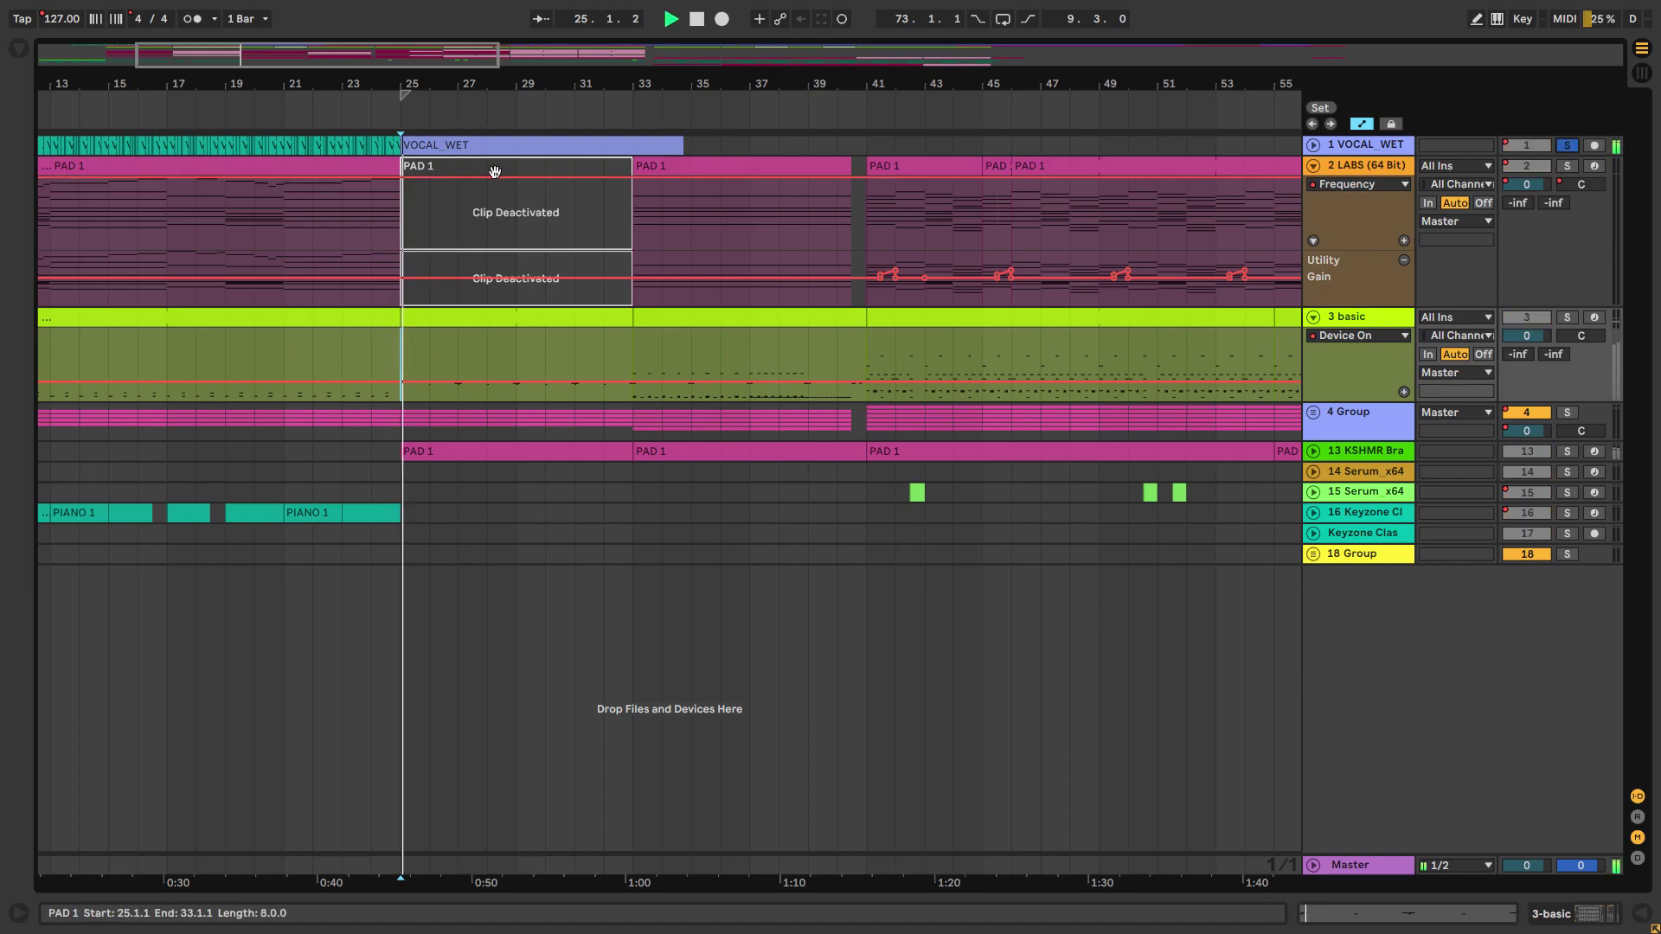
click(1313, 144)
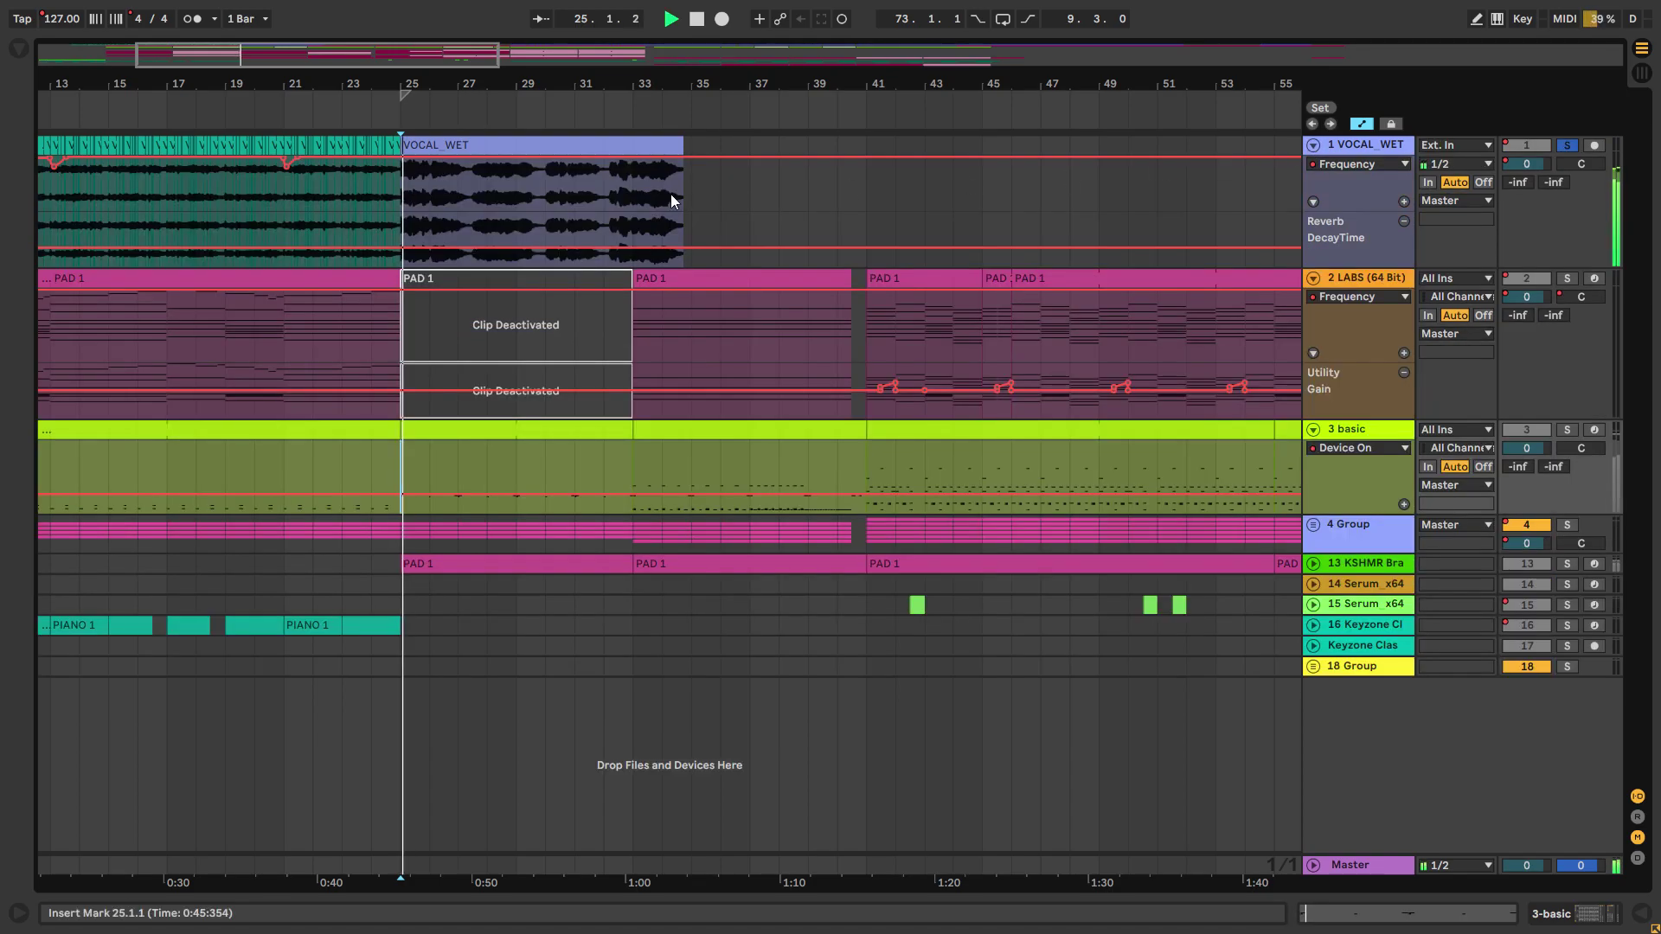
click(463, 187)
key(space)
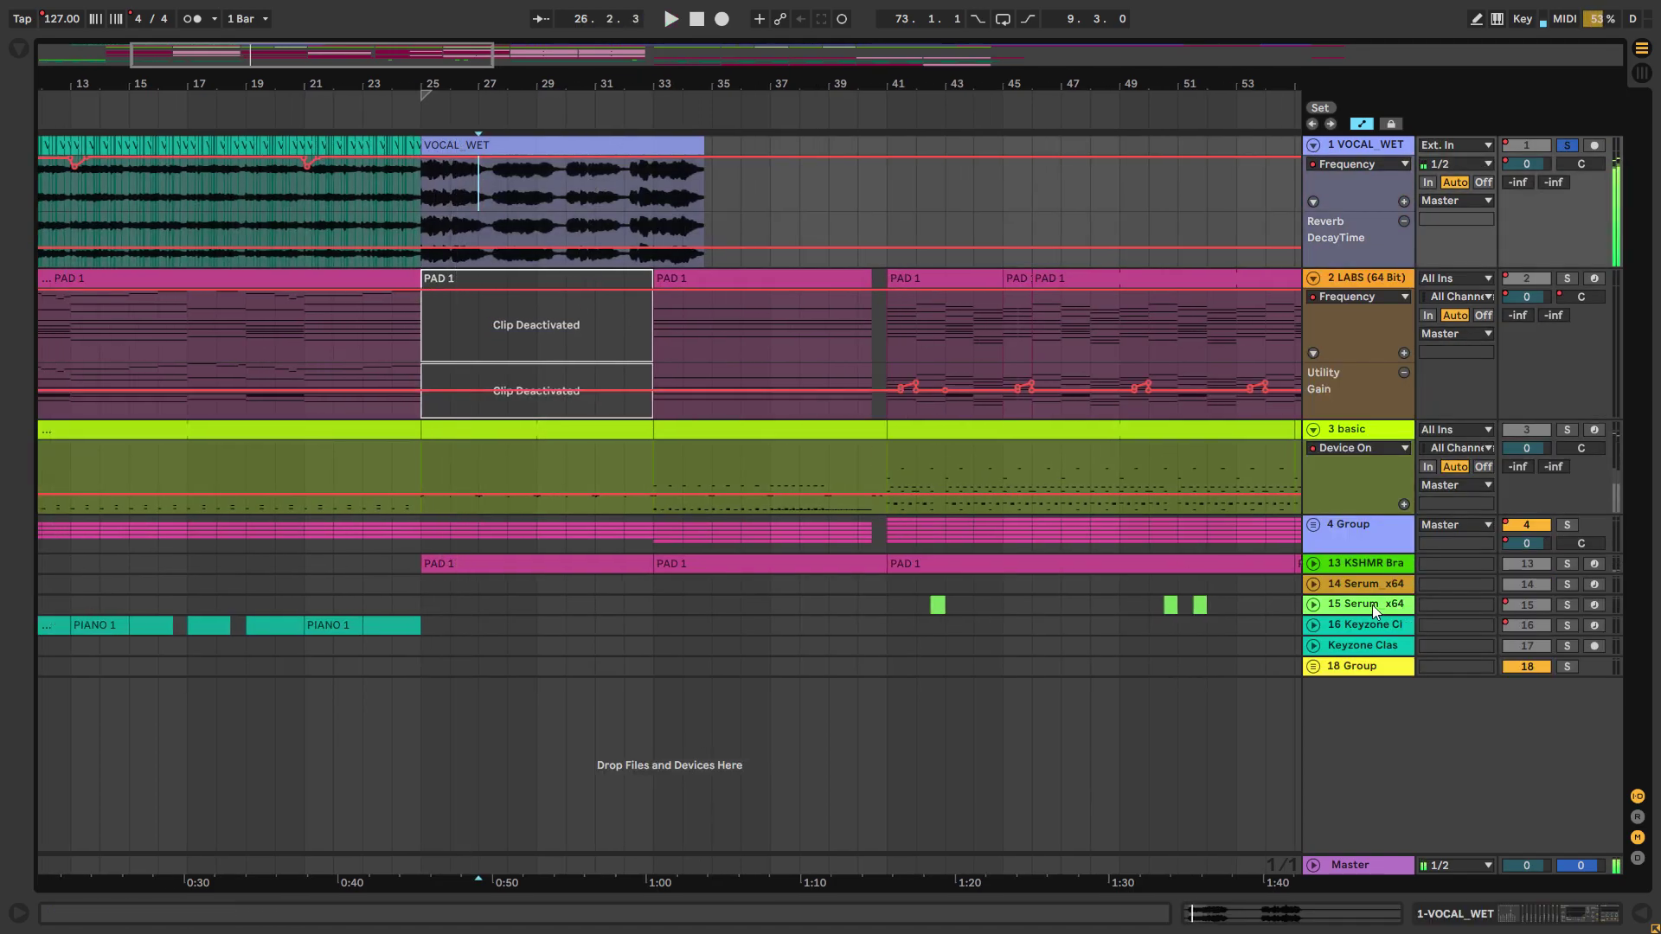
Step: Unfold 4 Group and examine its Serum layers, selecting the PAD 1 clip from bar 9 on 7 Serum_x64
click(1313, 525)
scroll(1081, 450, down, 10)
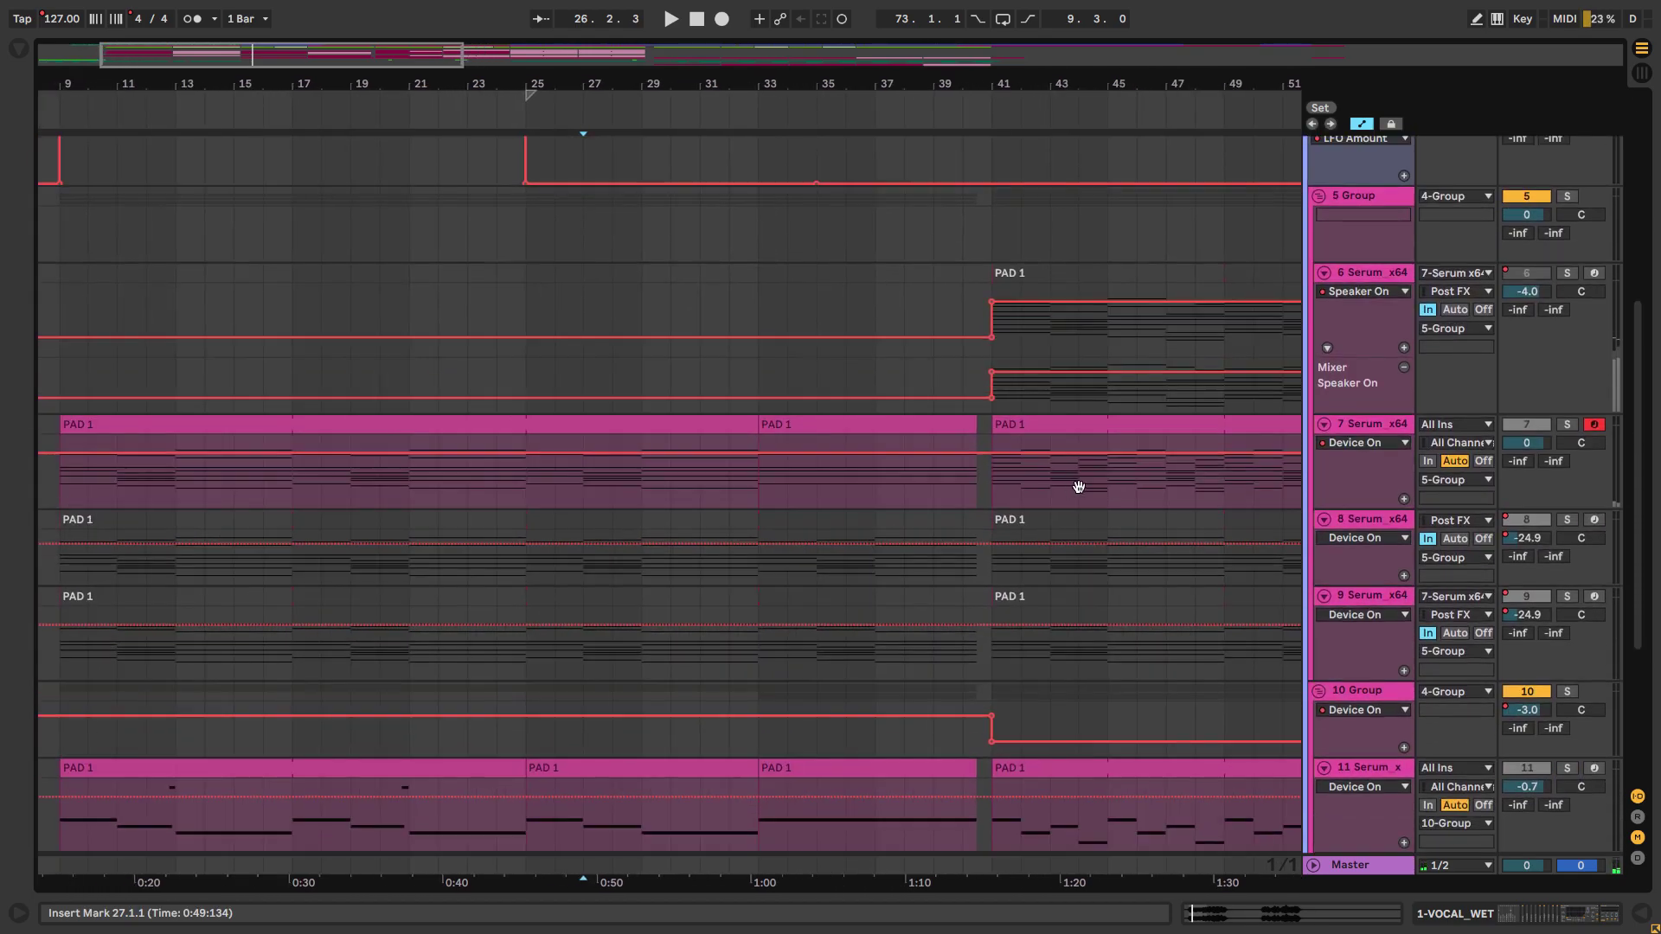
scroll(758, 688, up, 2)
scroll(681, 739, down, 4)
scroll(115, 480, up, 1)
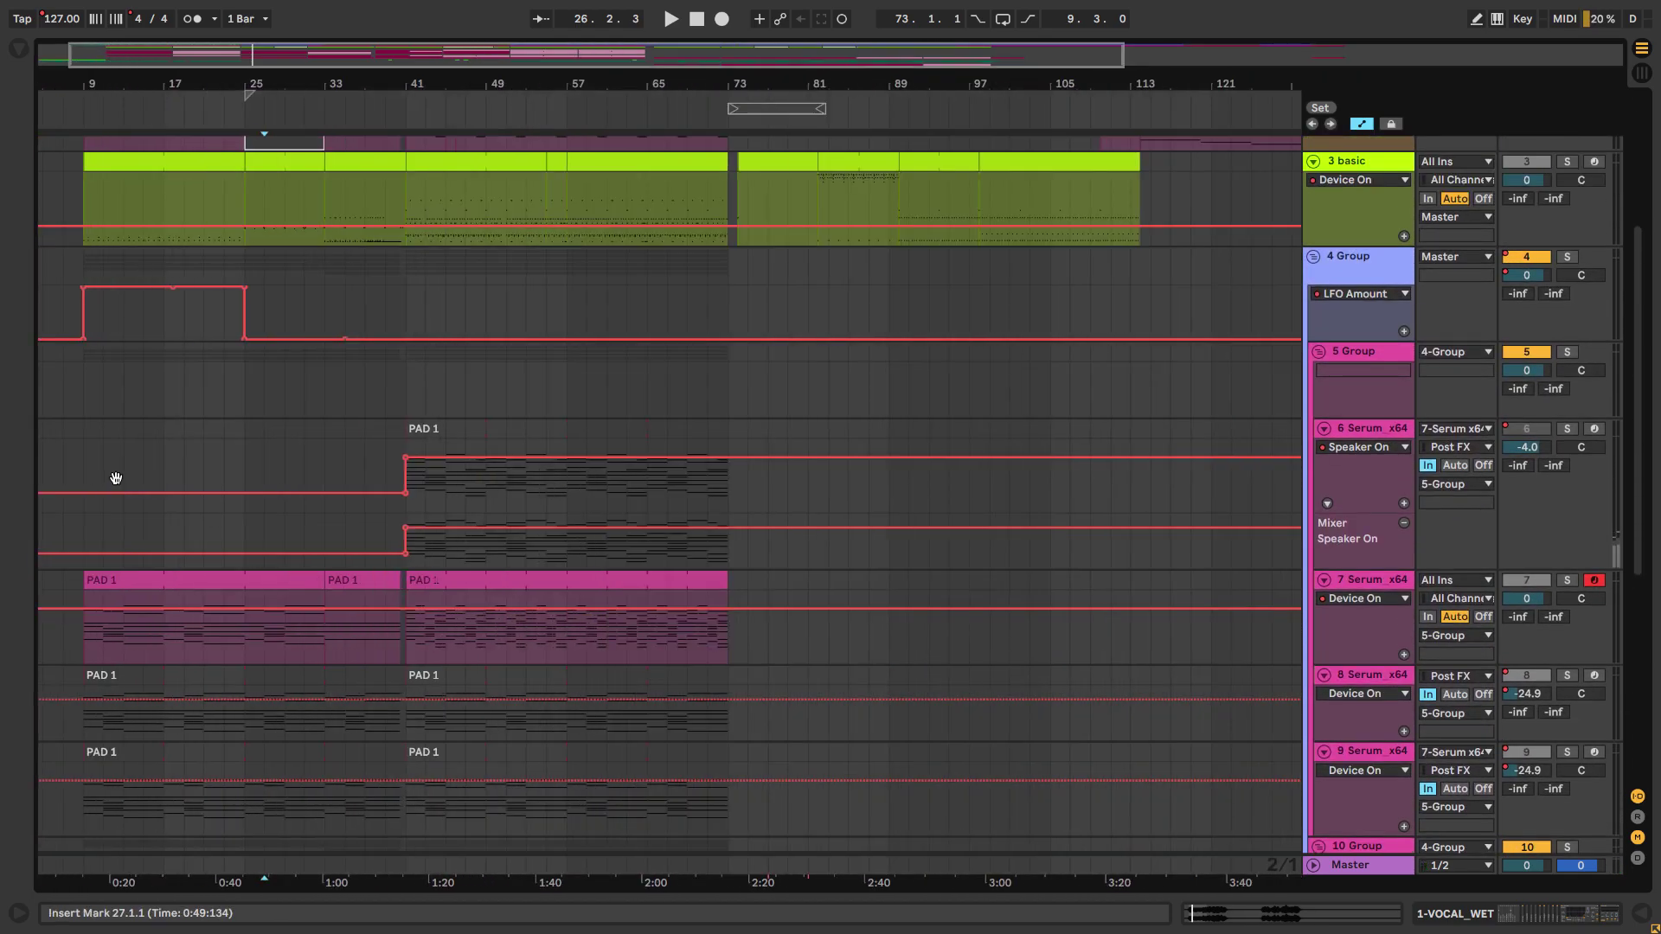
drag(164, 444, 194, 397)
click(199, 533)
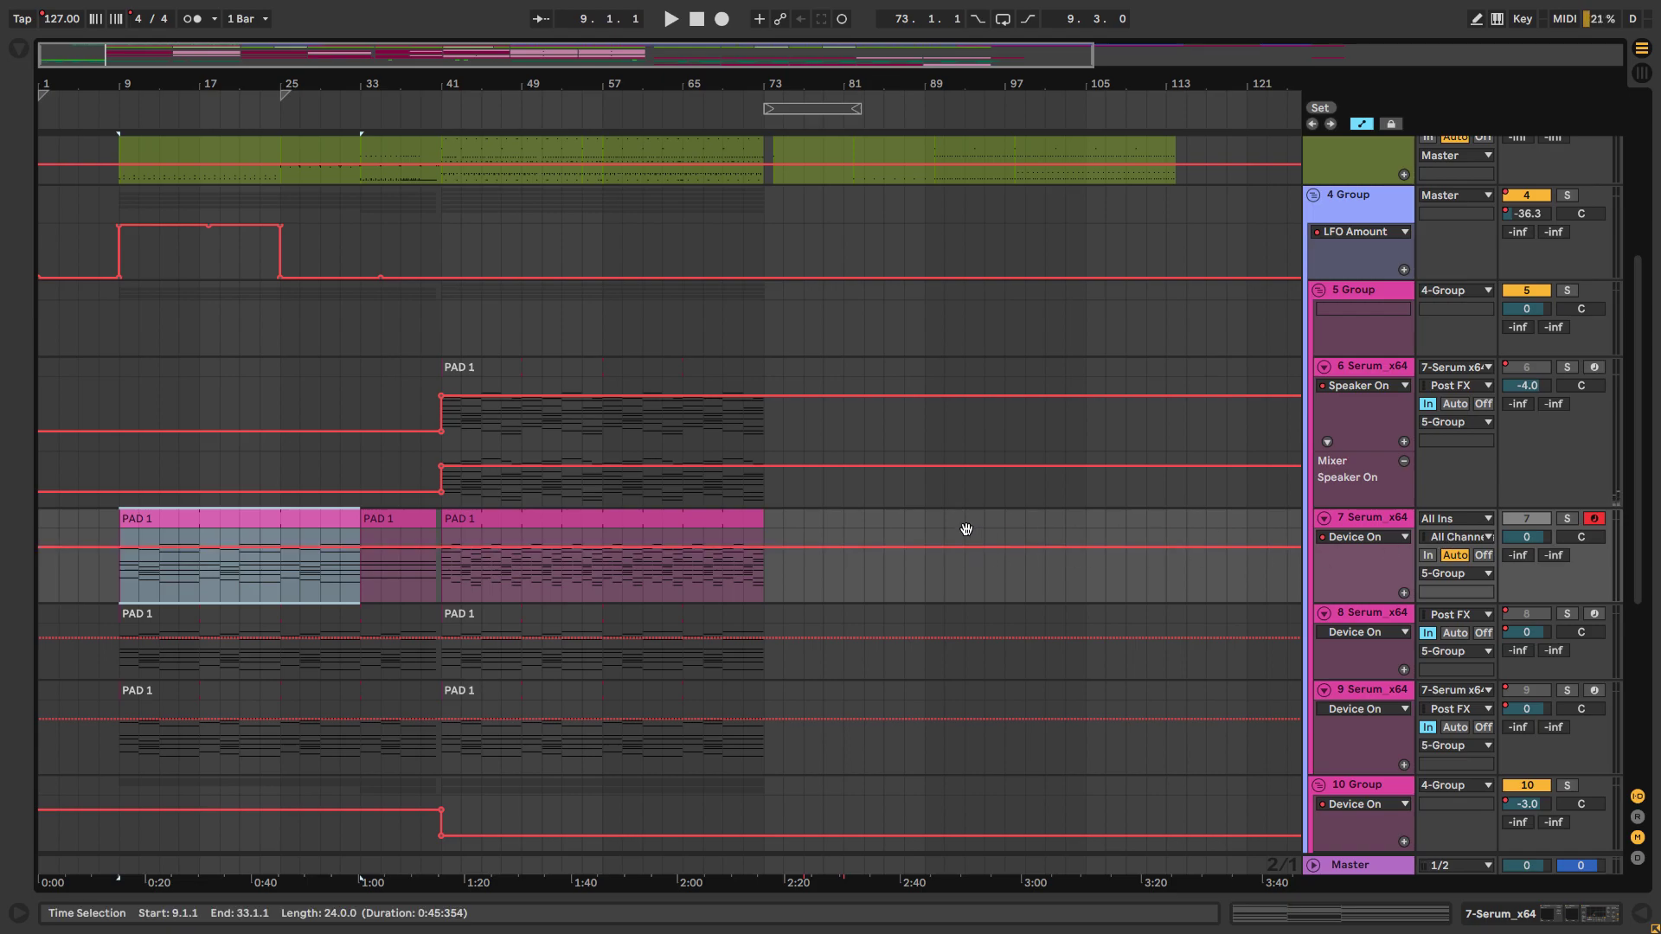
scroll(967, 548, down, 3)
scroll(890, 433, down, 1)
ctrl+scroll(563, 460, up, 2)
scroll(575, 436, down, 2)
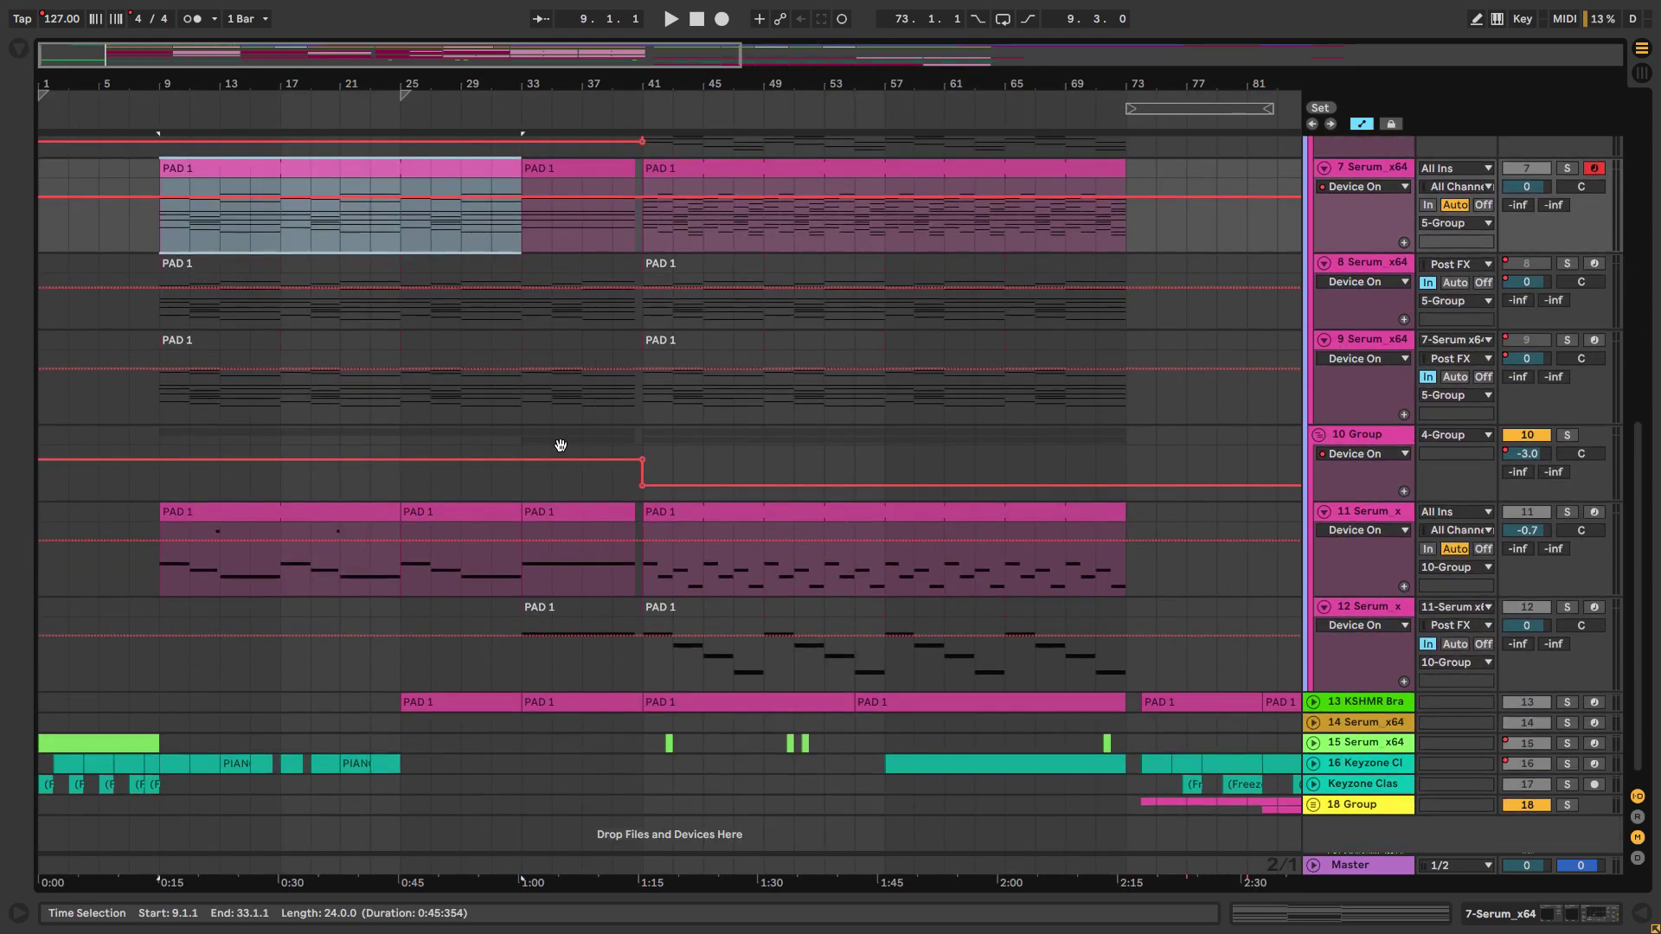
Step: Solo the 11 Serum bass track and play it from bar 12
click(400, 570)
click(205, 573)
ctrl+scroll(205, 575, up, 5)
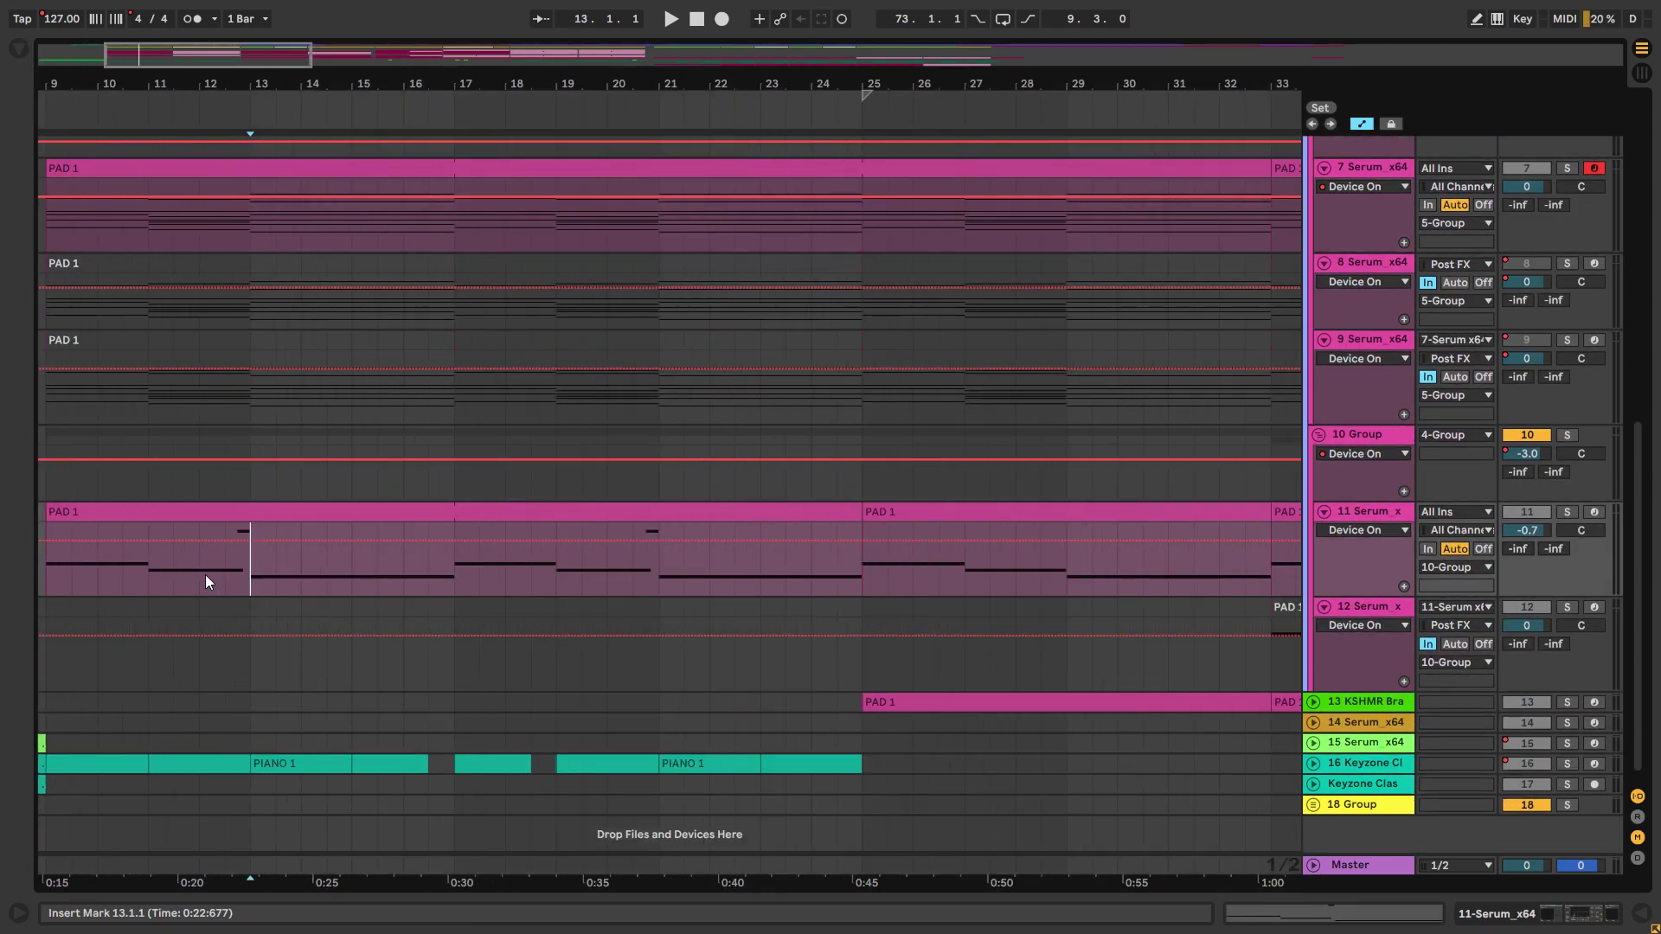
click(1566, 512)
key(space)
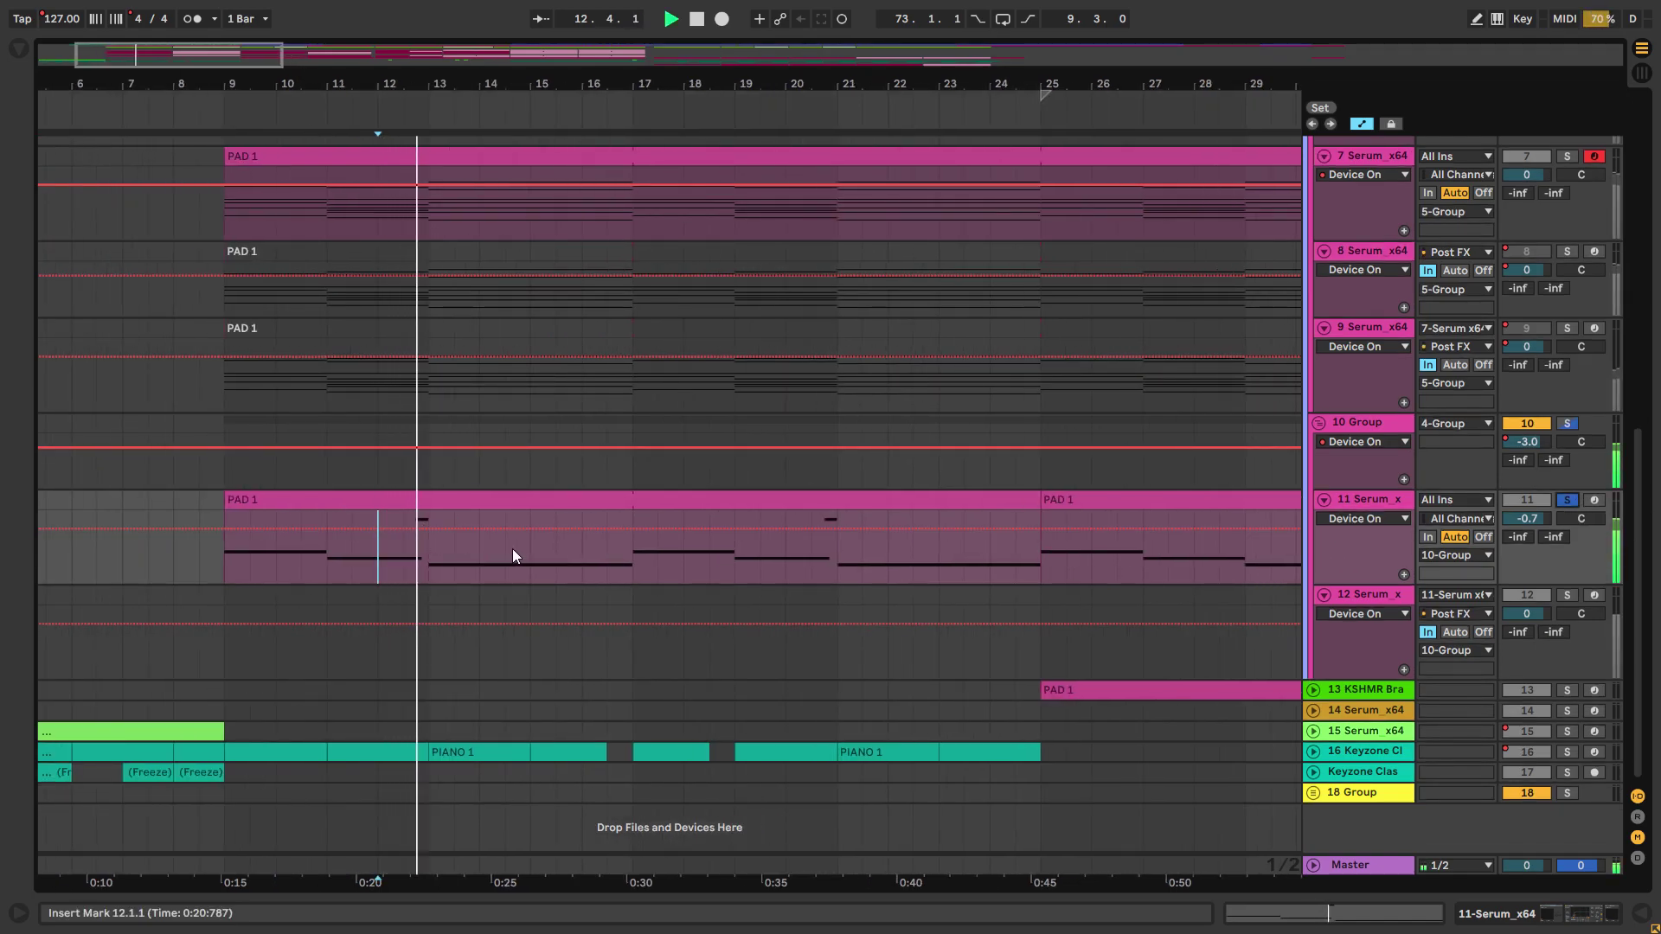
Step: Move the insert marker on the soloed 11 Serum track to bar 25 and play from there
key(space)
ctrl+scroll(885, 589, down, 5)
ctrl+alt+drag(305, 555, 422, 534)
ctrl+scroll(226, 579, up, 4)
key(space)
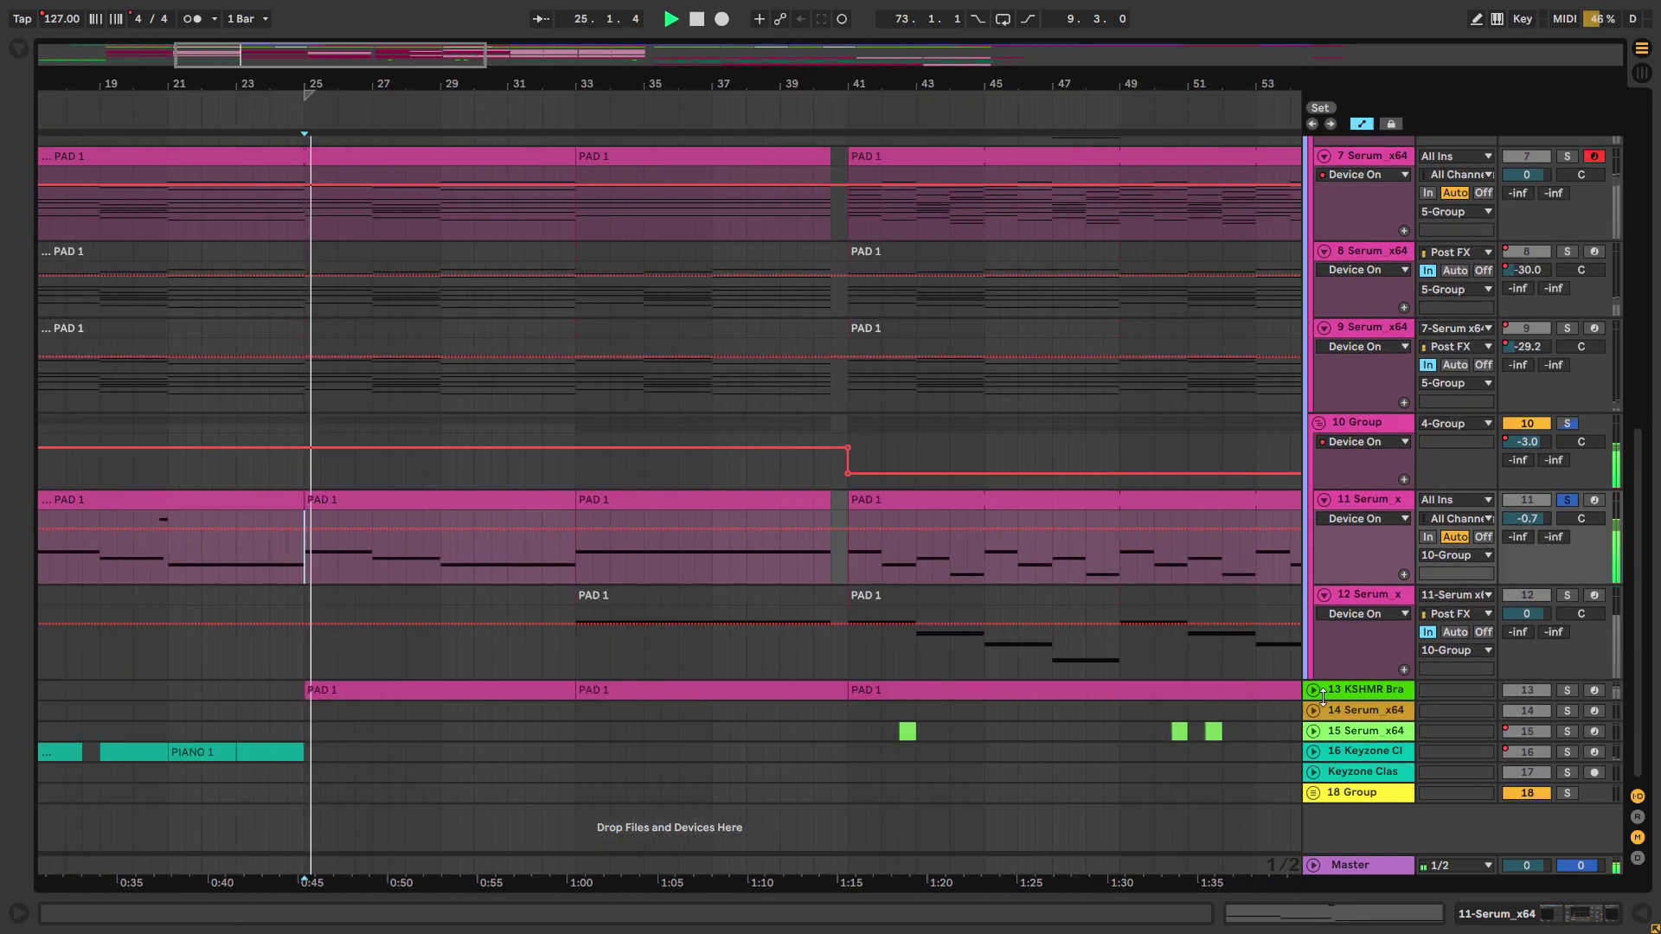
Step: Expand and solo 13 KSHMR Brass, and play its PAD 1 clip from bar 25 and from bar 27
click(1313, 691)
key(space)
click(1566, 689)
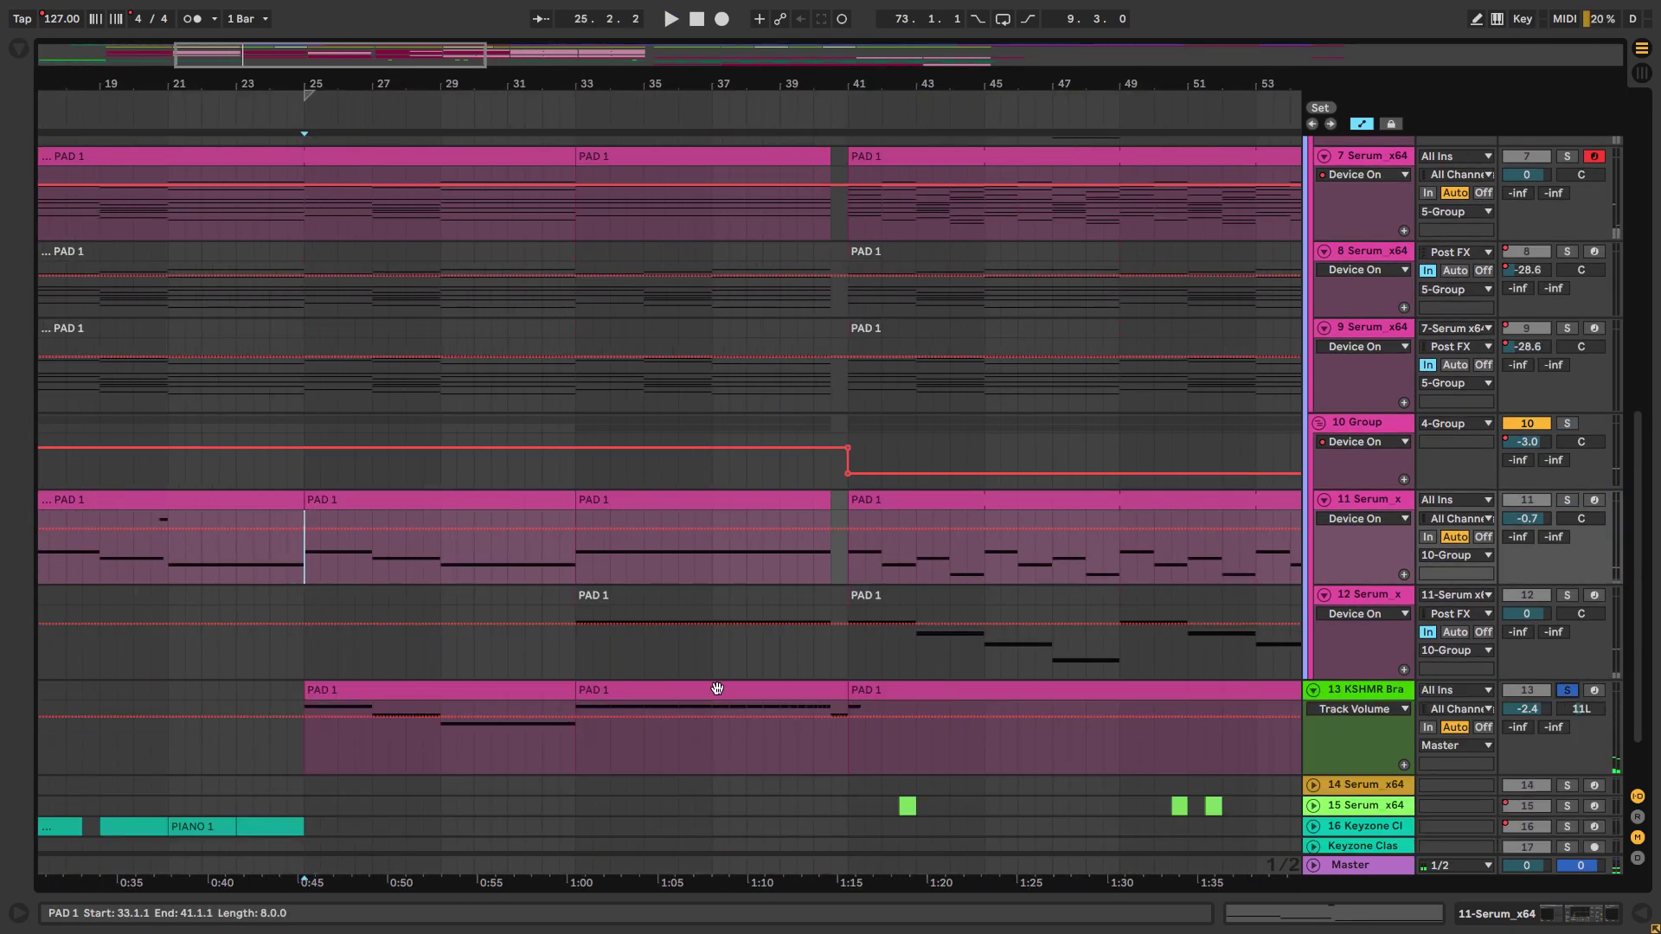
click(434, 689)
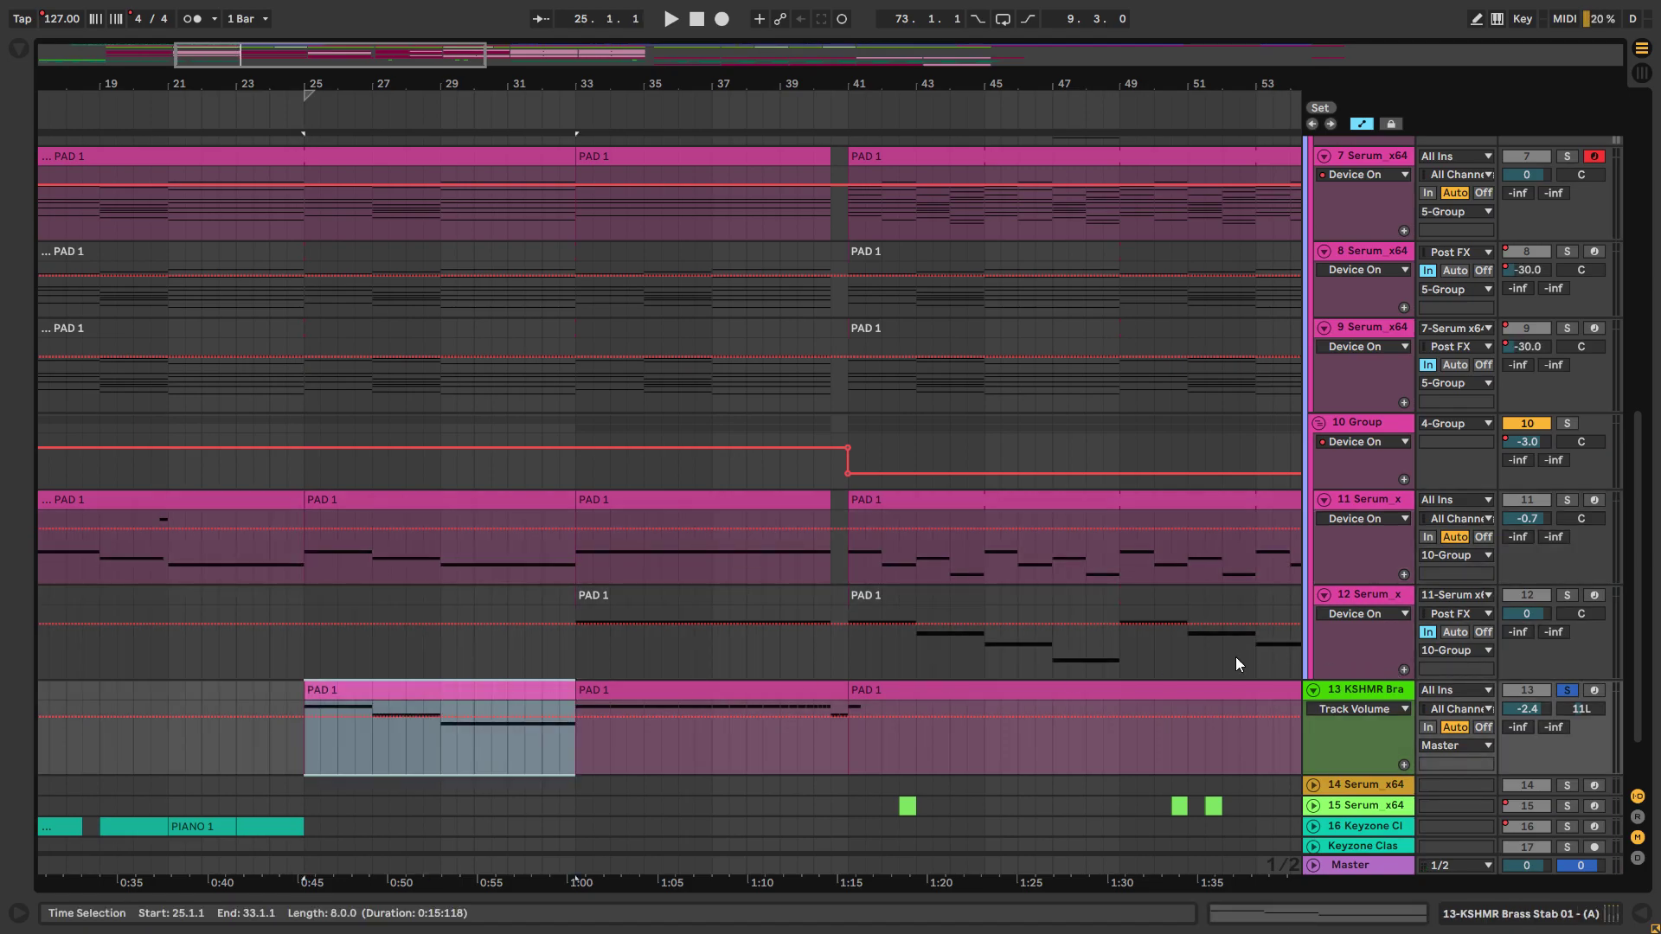
key(space)
click(370, 752)
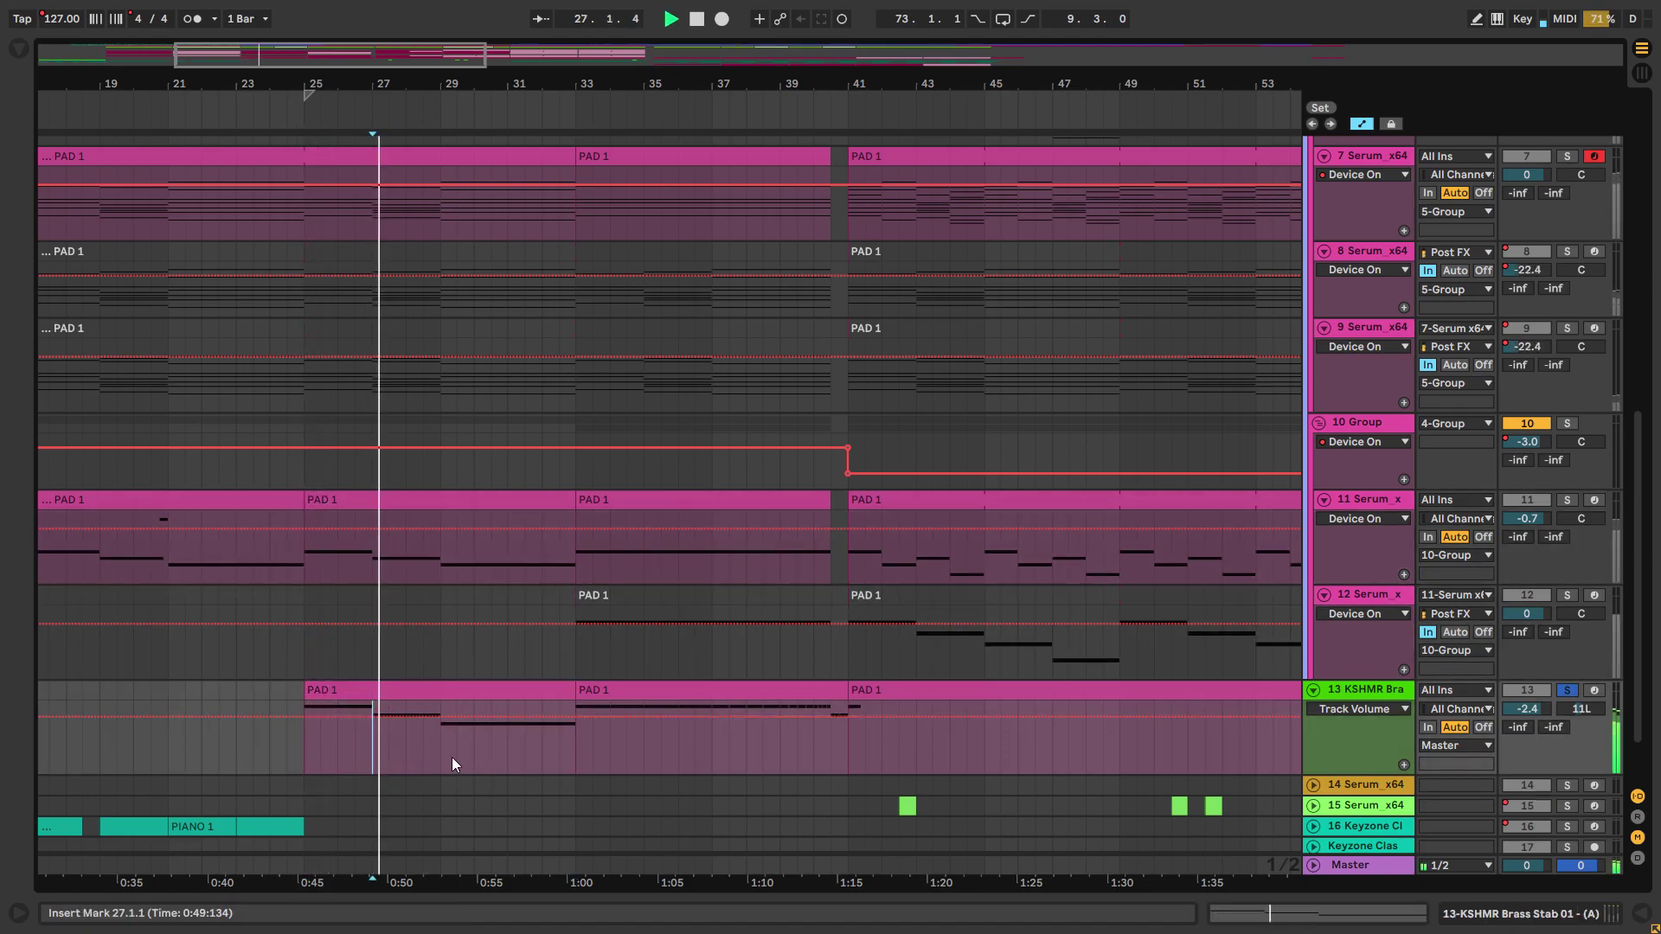
click(574, 746)
key(space)
Step: Collapse all tracks, unfold 4 Group and place the insert marker at bar 33 on 7 Serum_x64
key(alt+u)
click(1313, 208)
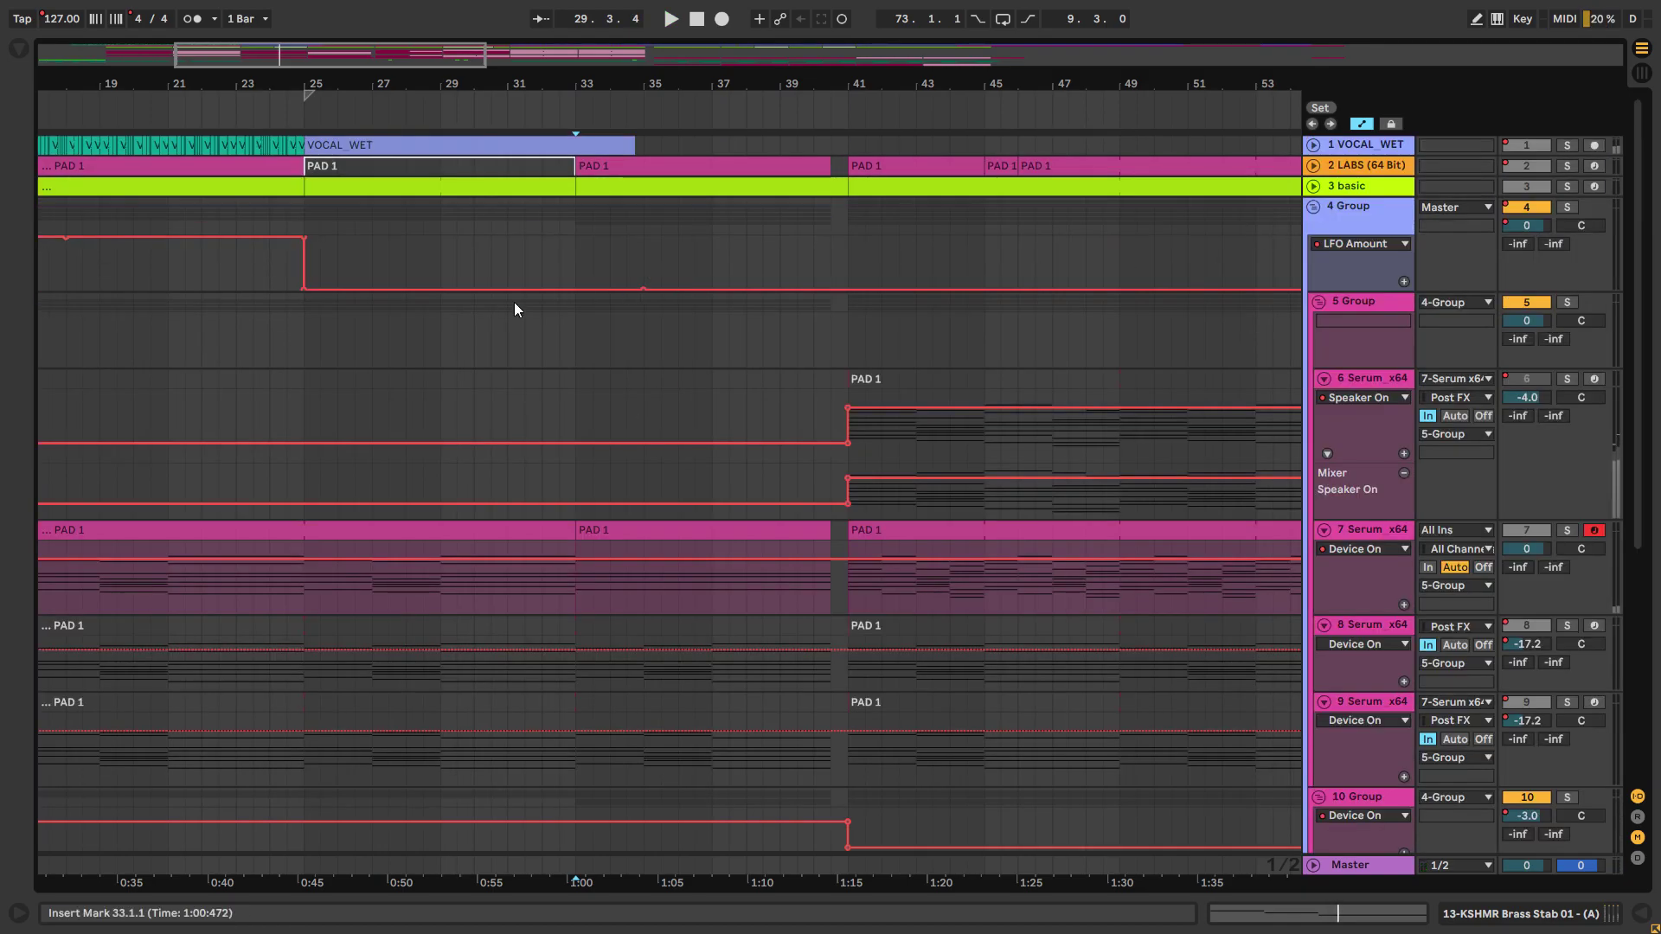
click(571, 212)
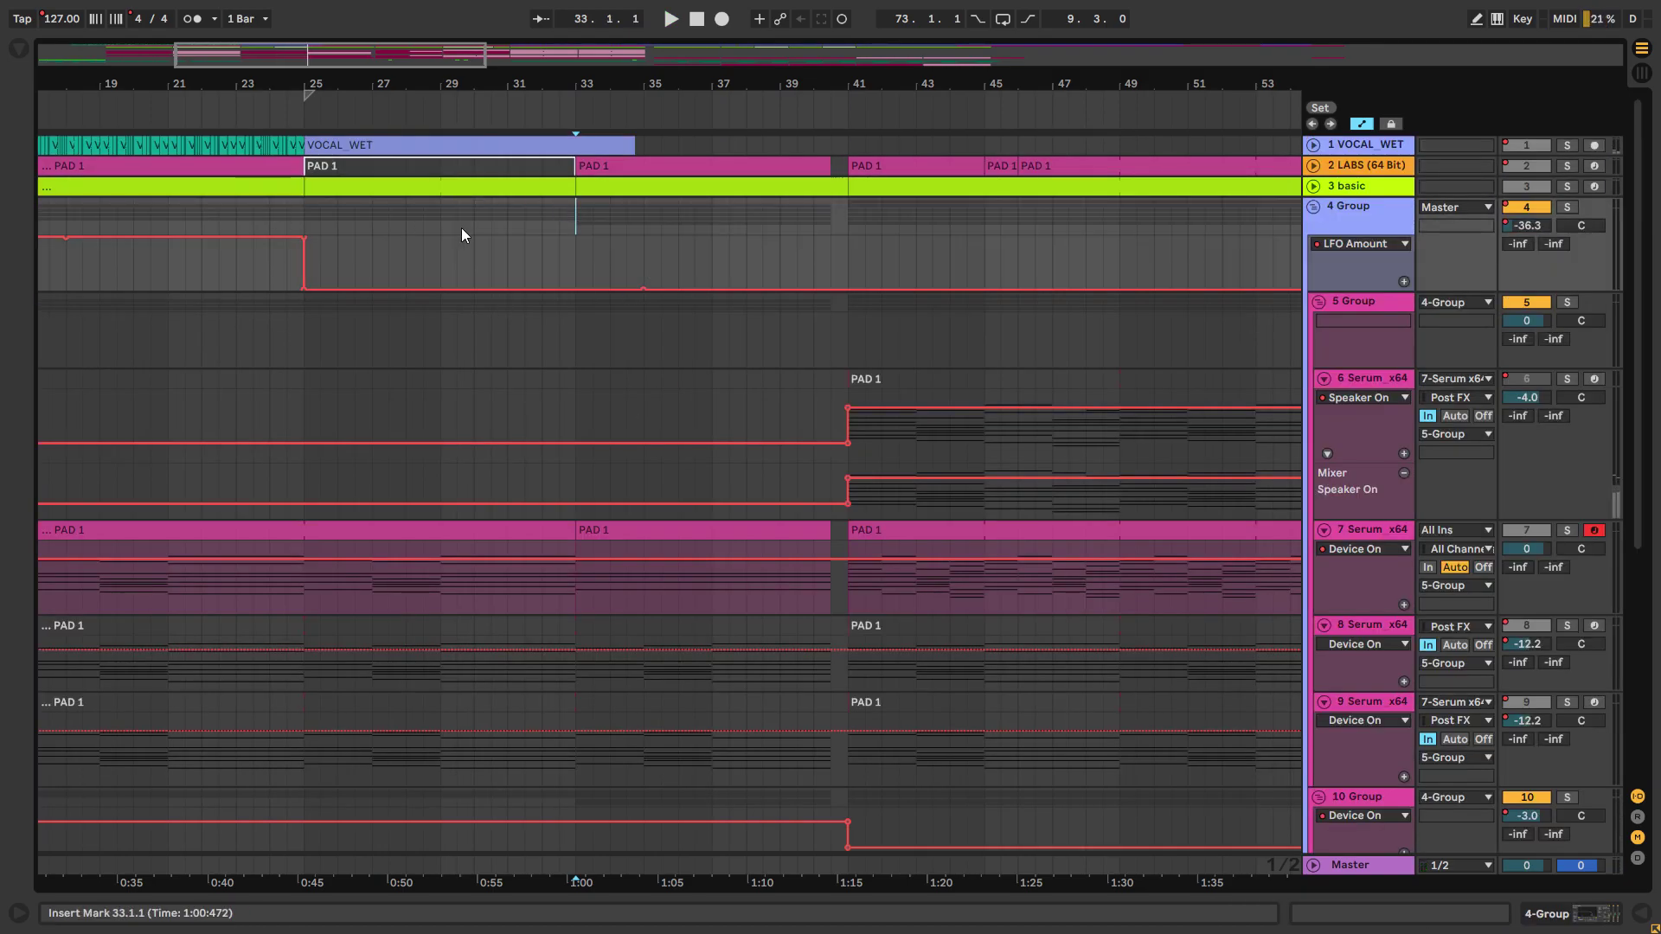
click(1324, 184)
drag(839, 585, 846, 528)
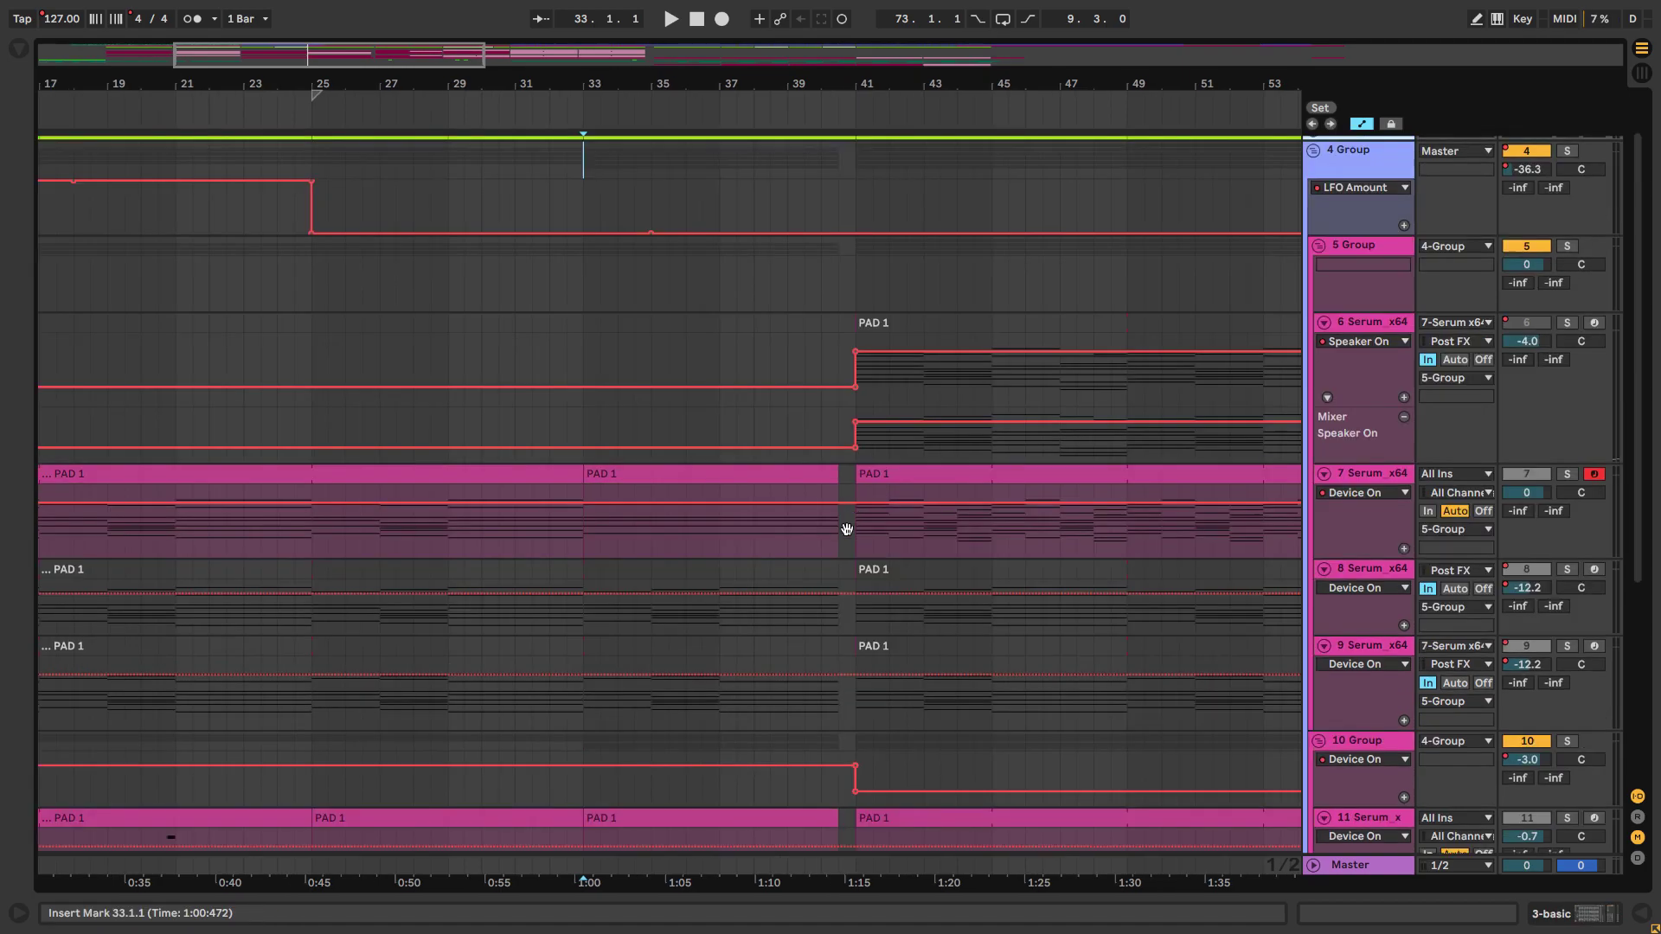
click(585, 546)
Step: Examine the 4 Group section from bar 33 to 41 and place the insert marker at bar 40 on 7 Serum_x64
scroll(606, 511, up, 2)
scroll(673, 372, up, 1)
drag(674, 355, 712, 319)
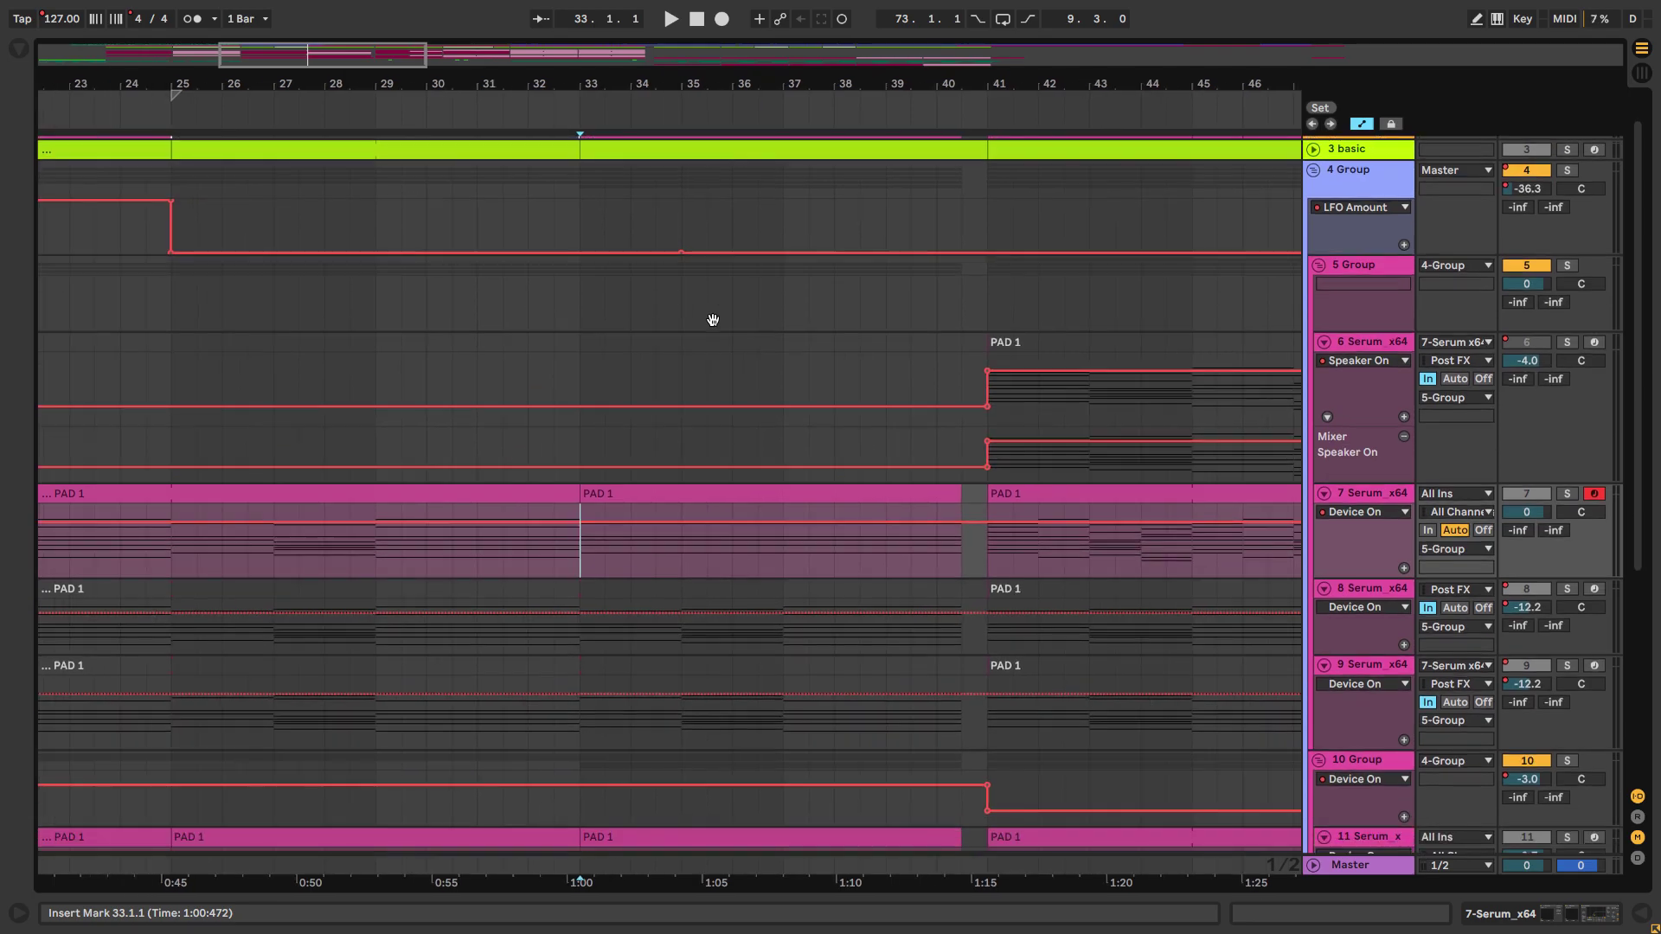
scroll(692, 333, down, 2)
drag(598, 463, 561, 453)
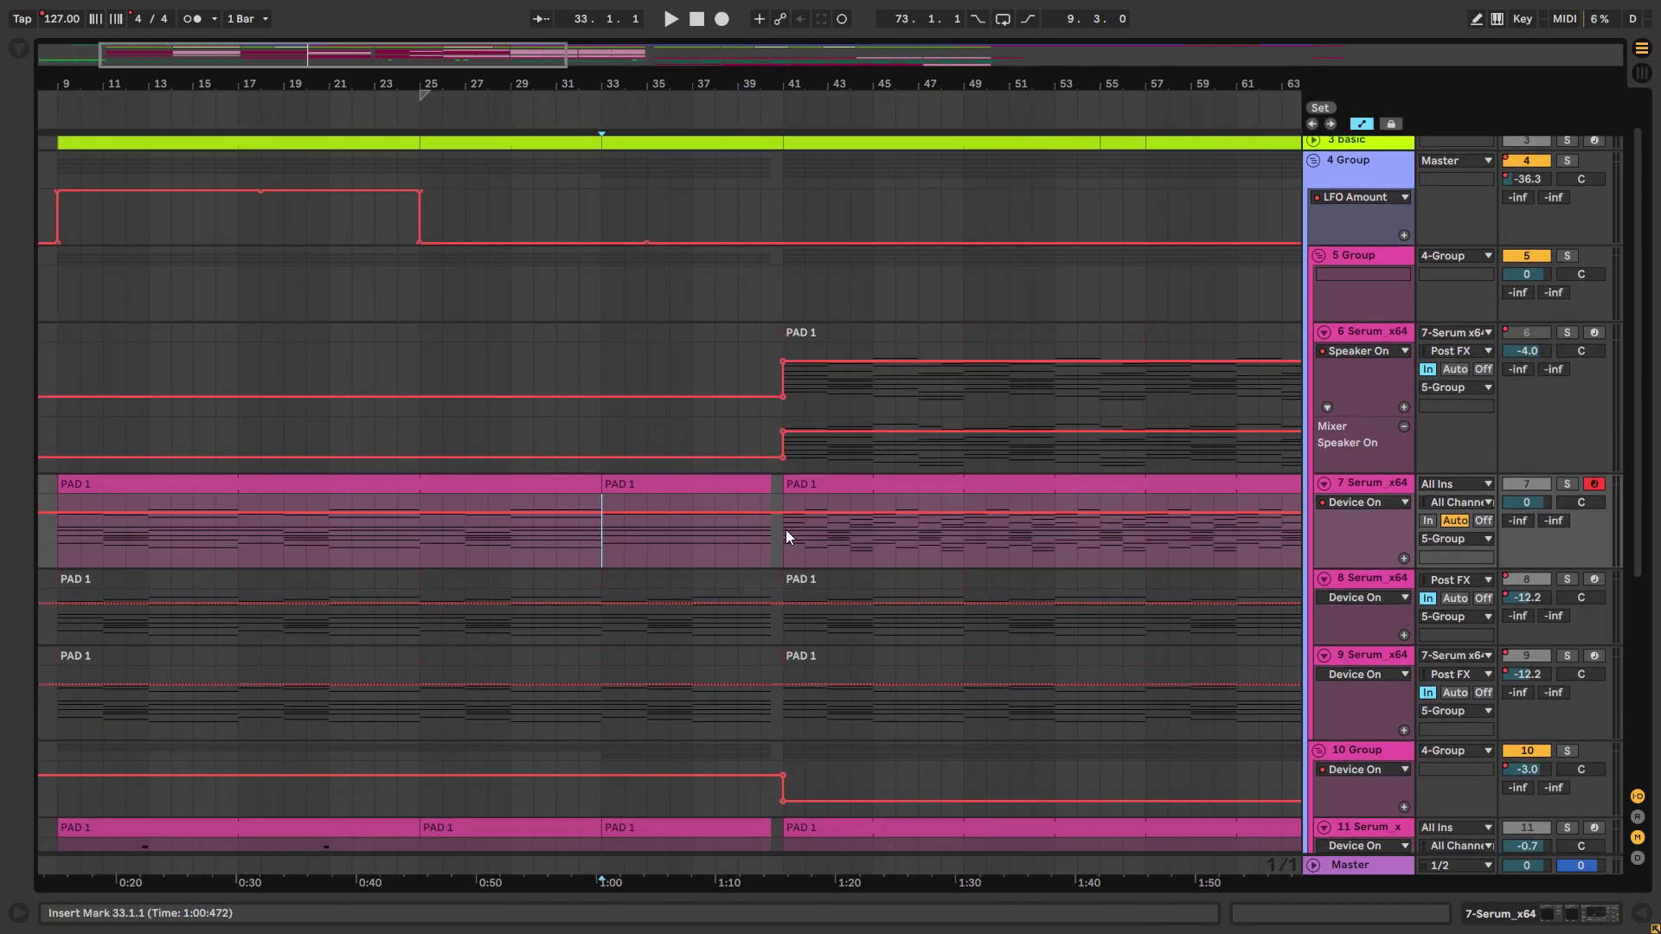
click(746, 542)
scroll(740, 543, up, 4)
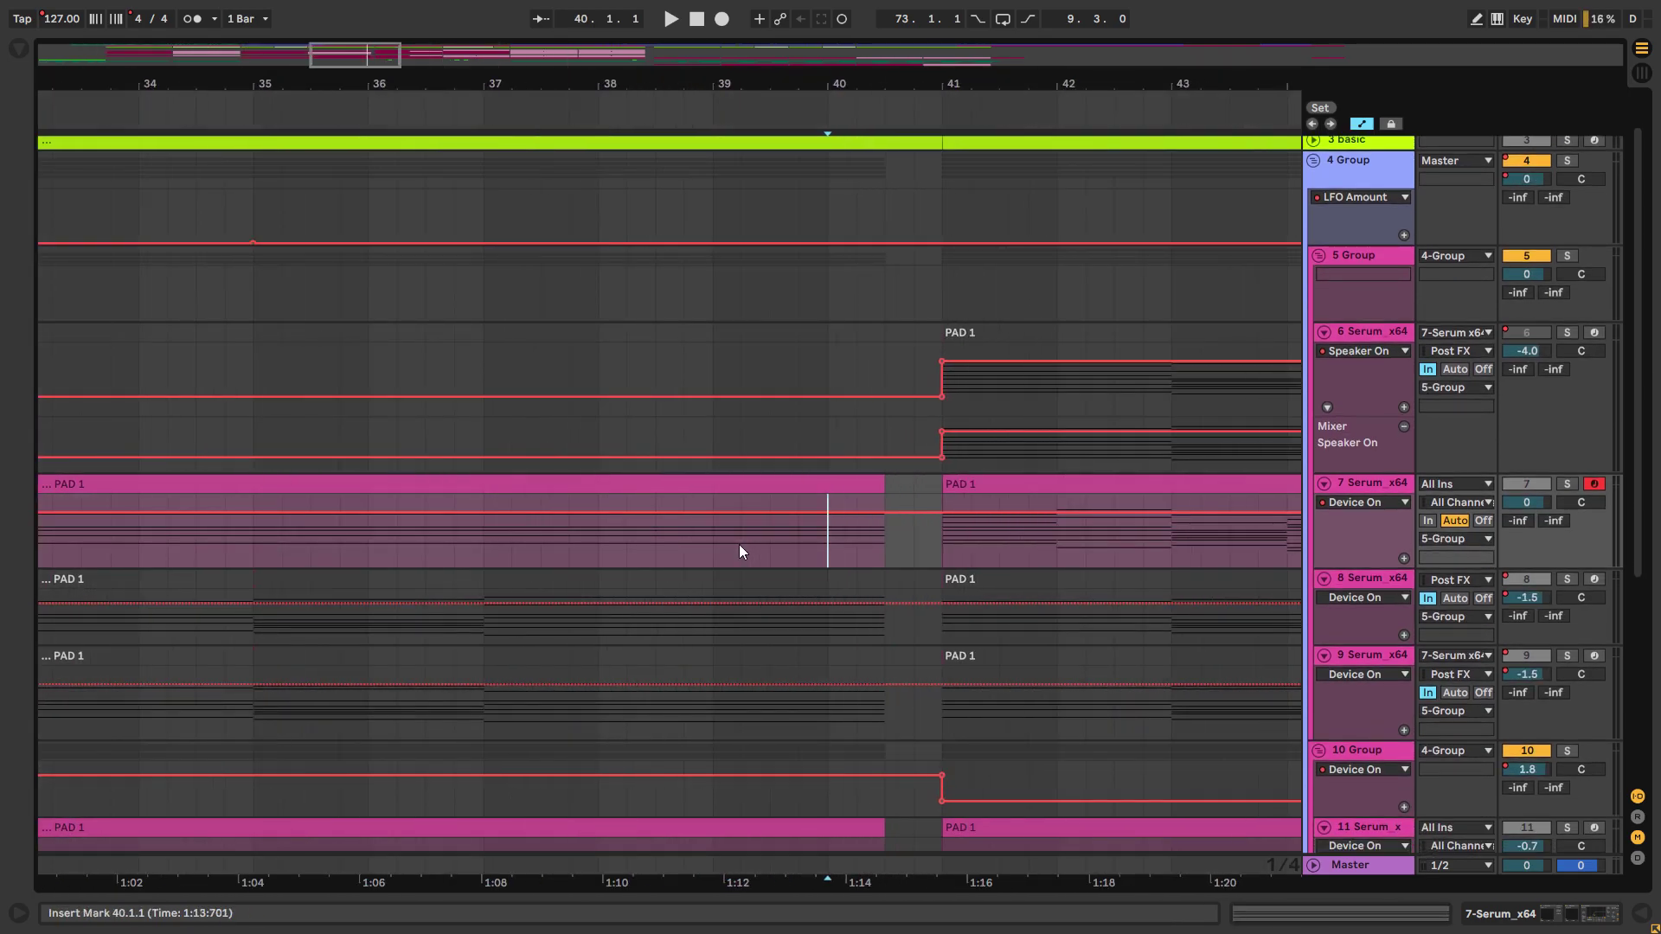
Step: Place the insert marker at bar 33 on 7 Serum_x64 and examine the 4 Group tracks around it
scroll(738, 543, down, 2)
click(421, 510)
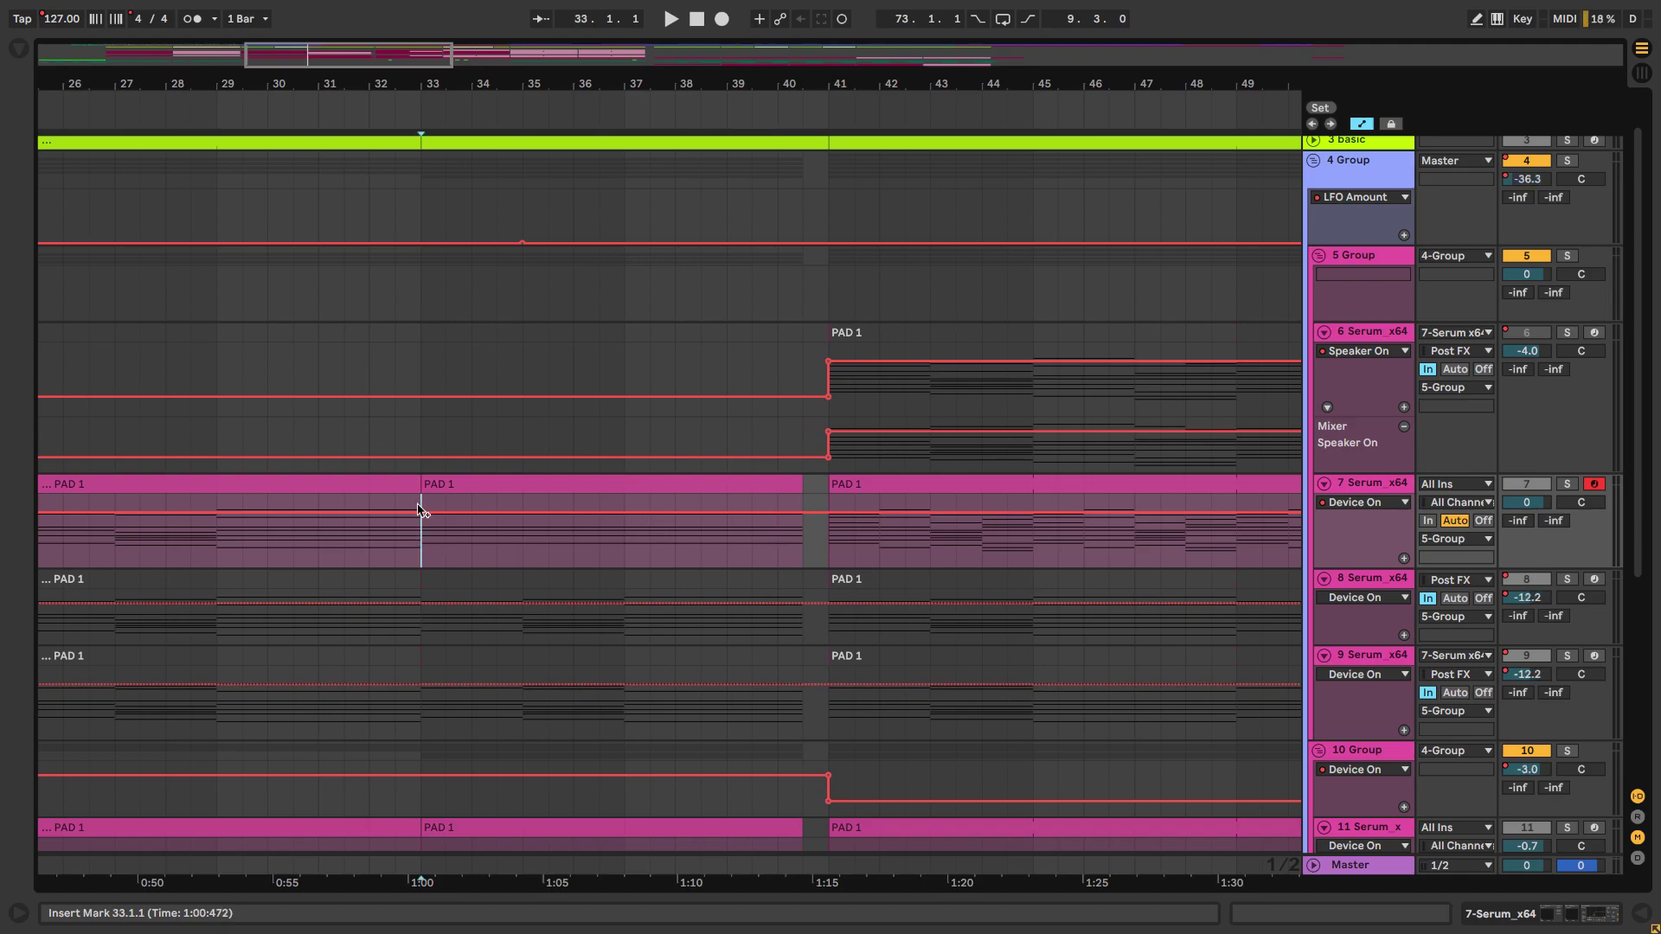
click(419, 340)
click(409, 425)
click(414, 270)
drag(417, 336, 437, 375)
scroll(438, 374, down, 3)
Step: Solo 5 Group and play its Serum layers from bar 9
click(75, 592)
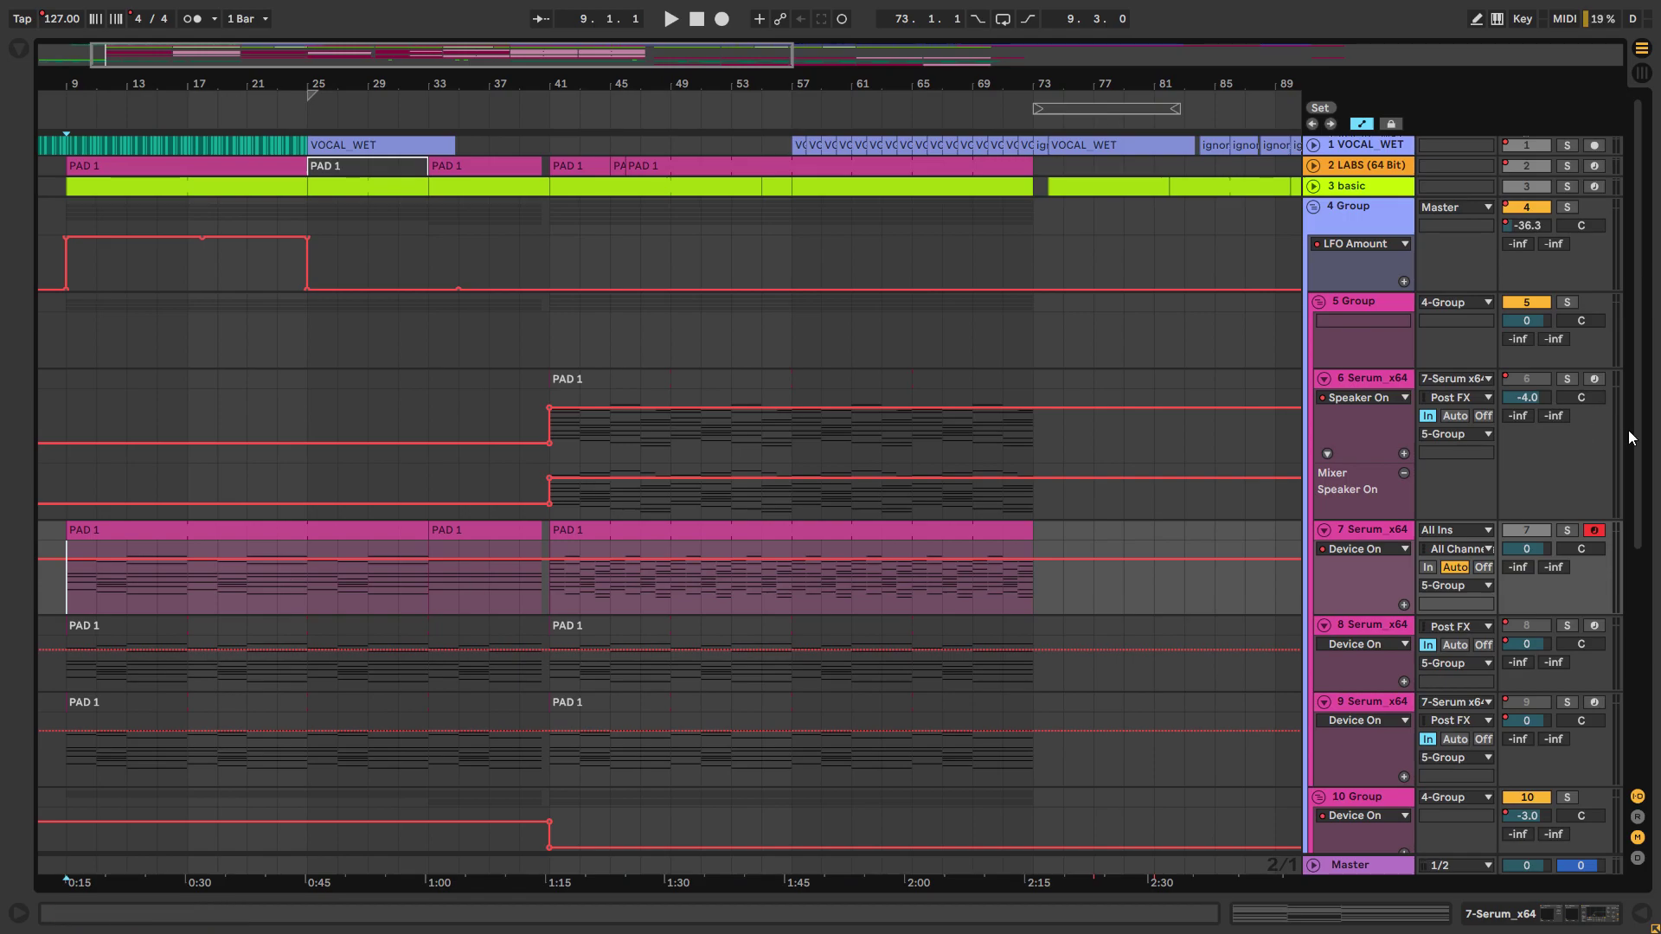
click(1567, 302)
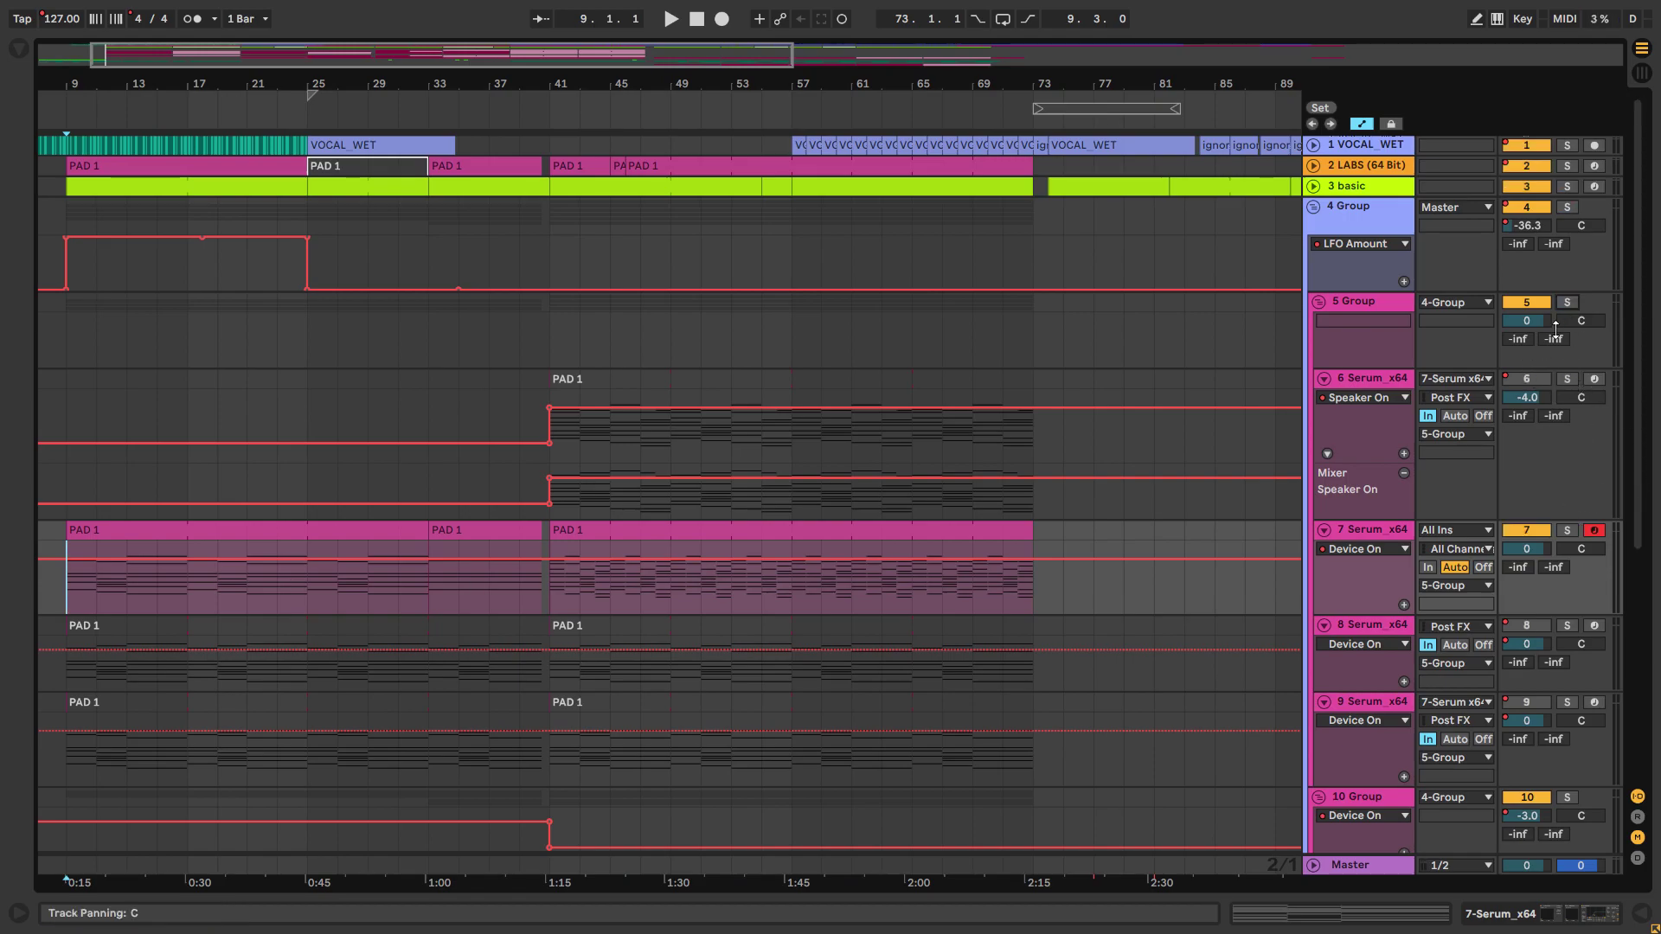
click(1567, 302)
key(space)
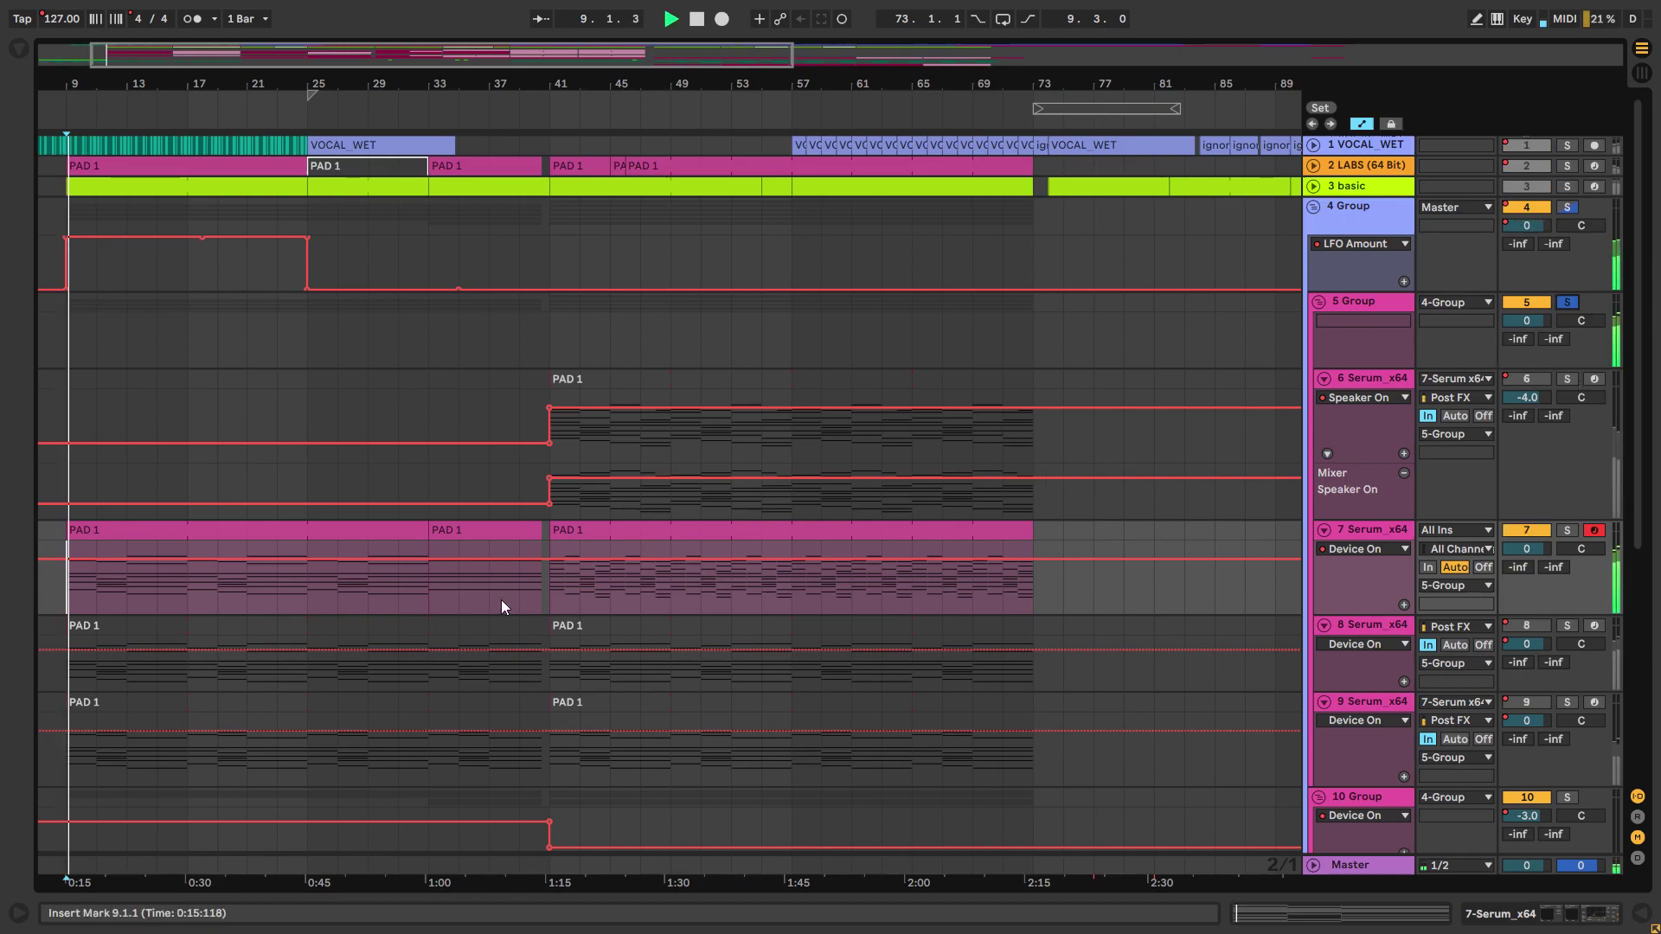
click(128, 600)
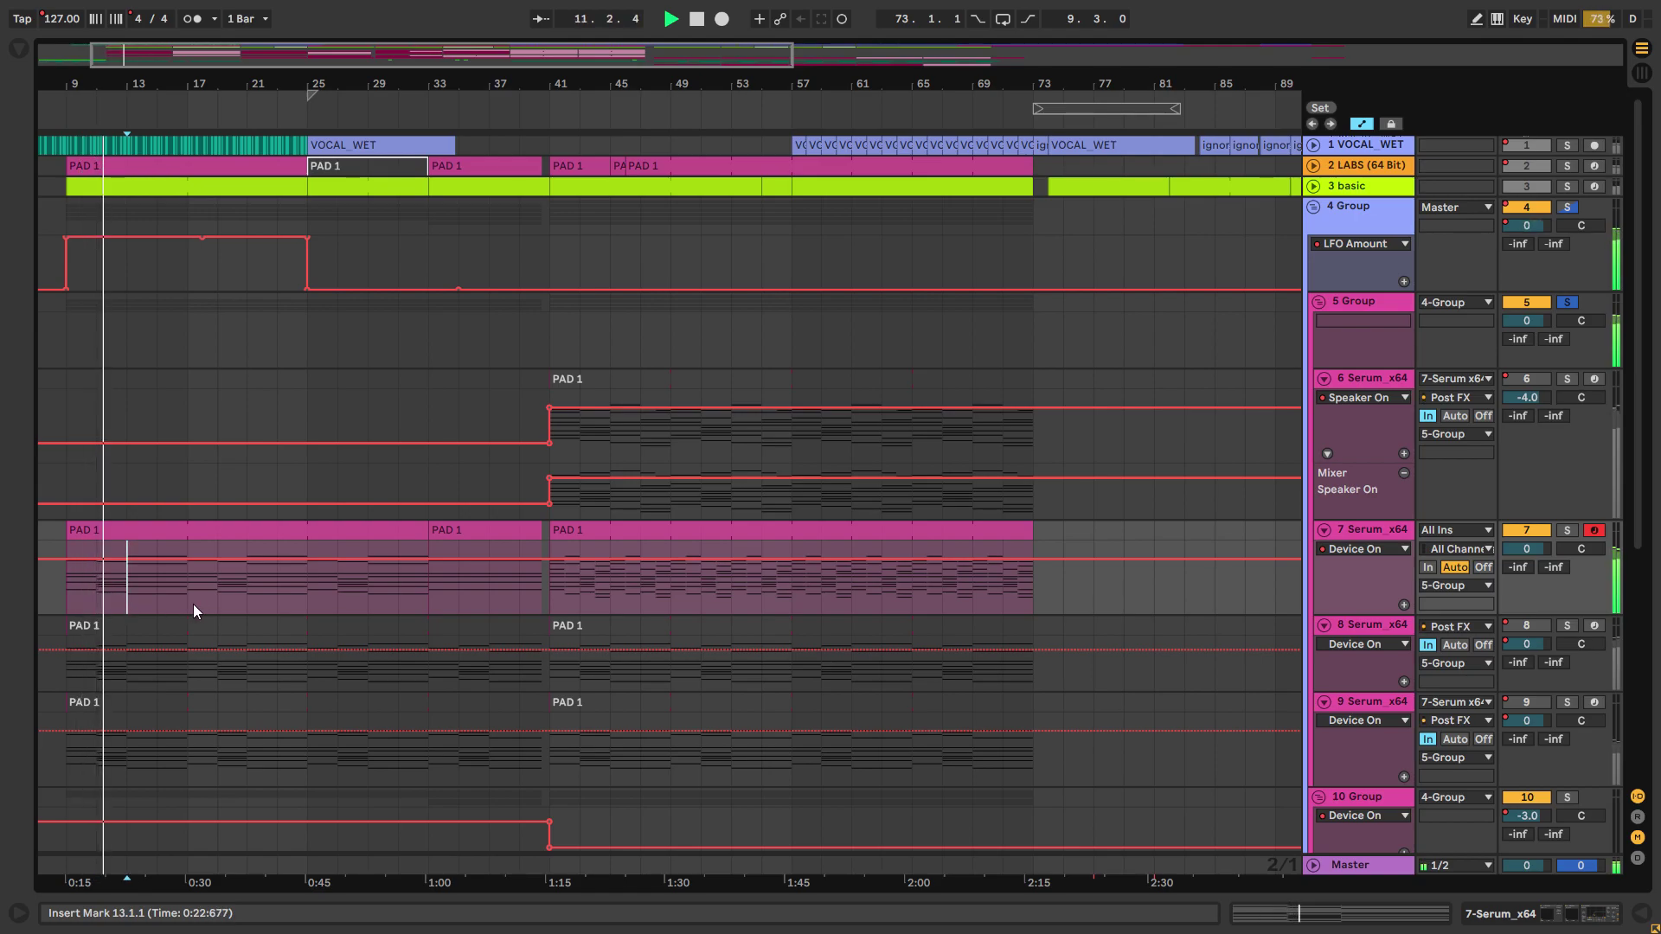
Step: Play the soloed 5 Group from bar 33 and again from bar 35 on 7 Serum_x64
click(418, 589)
key(space)
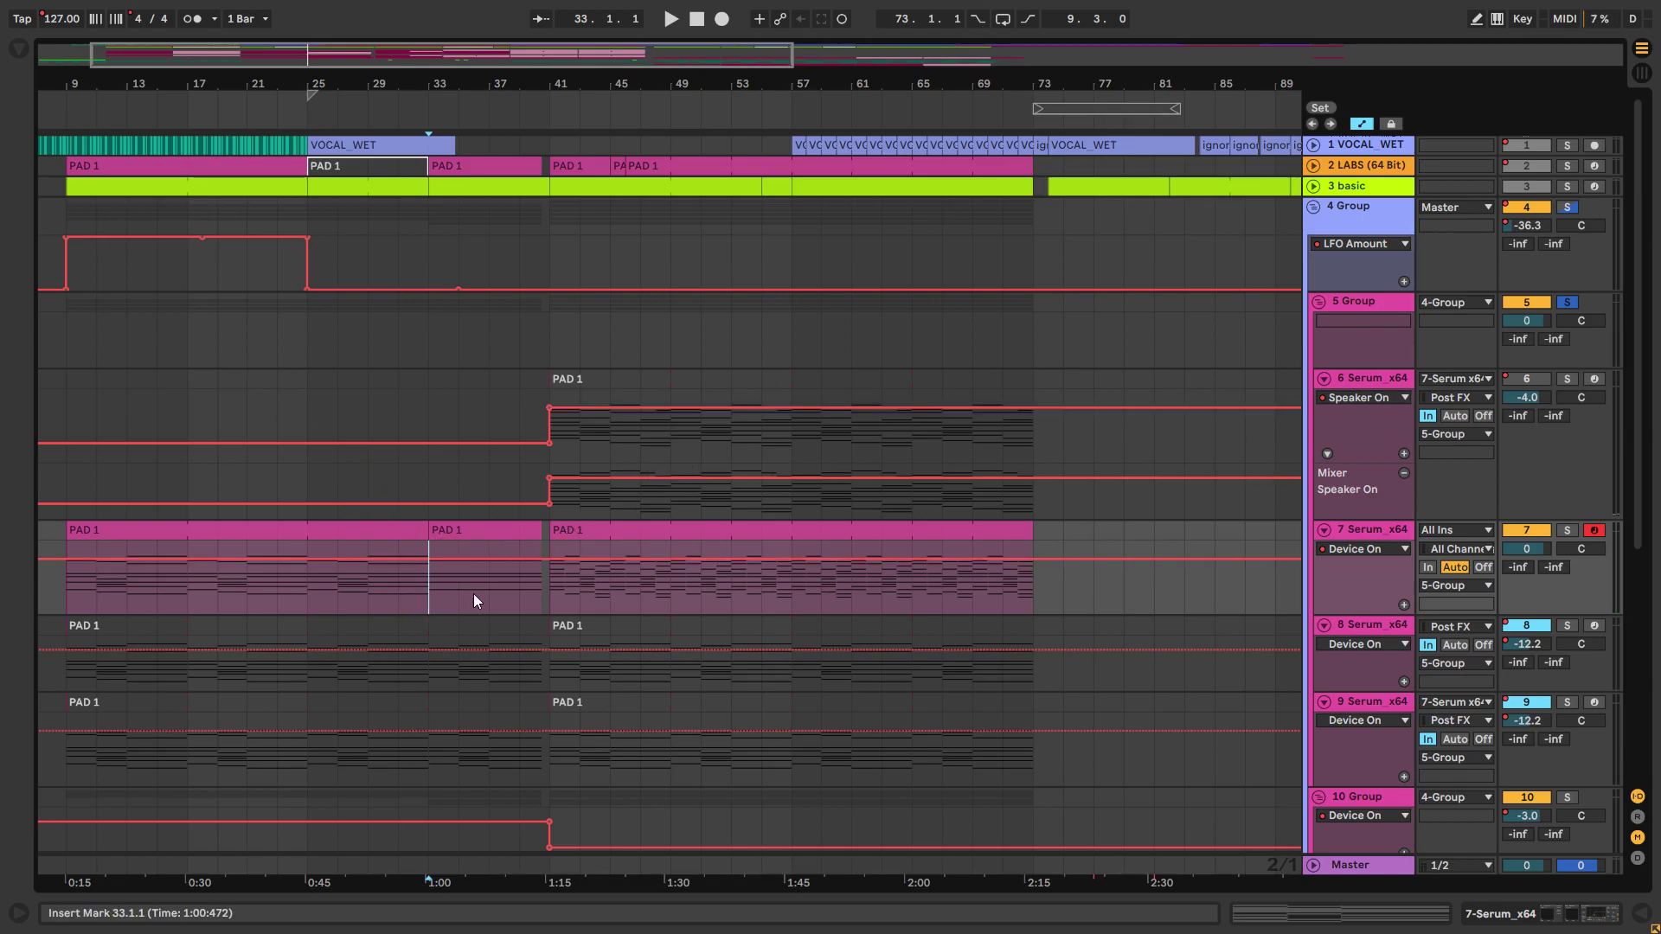
click(563, 601)
click(417, 595)
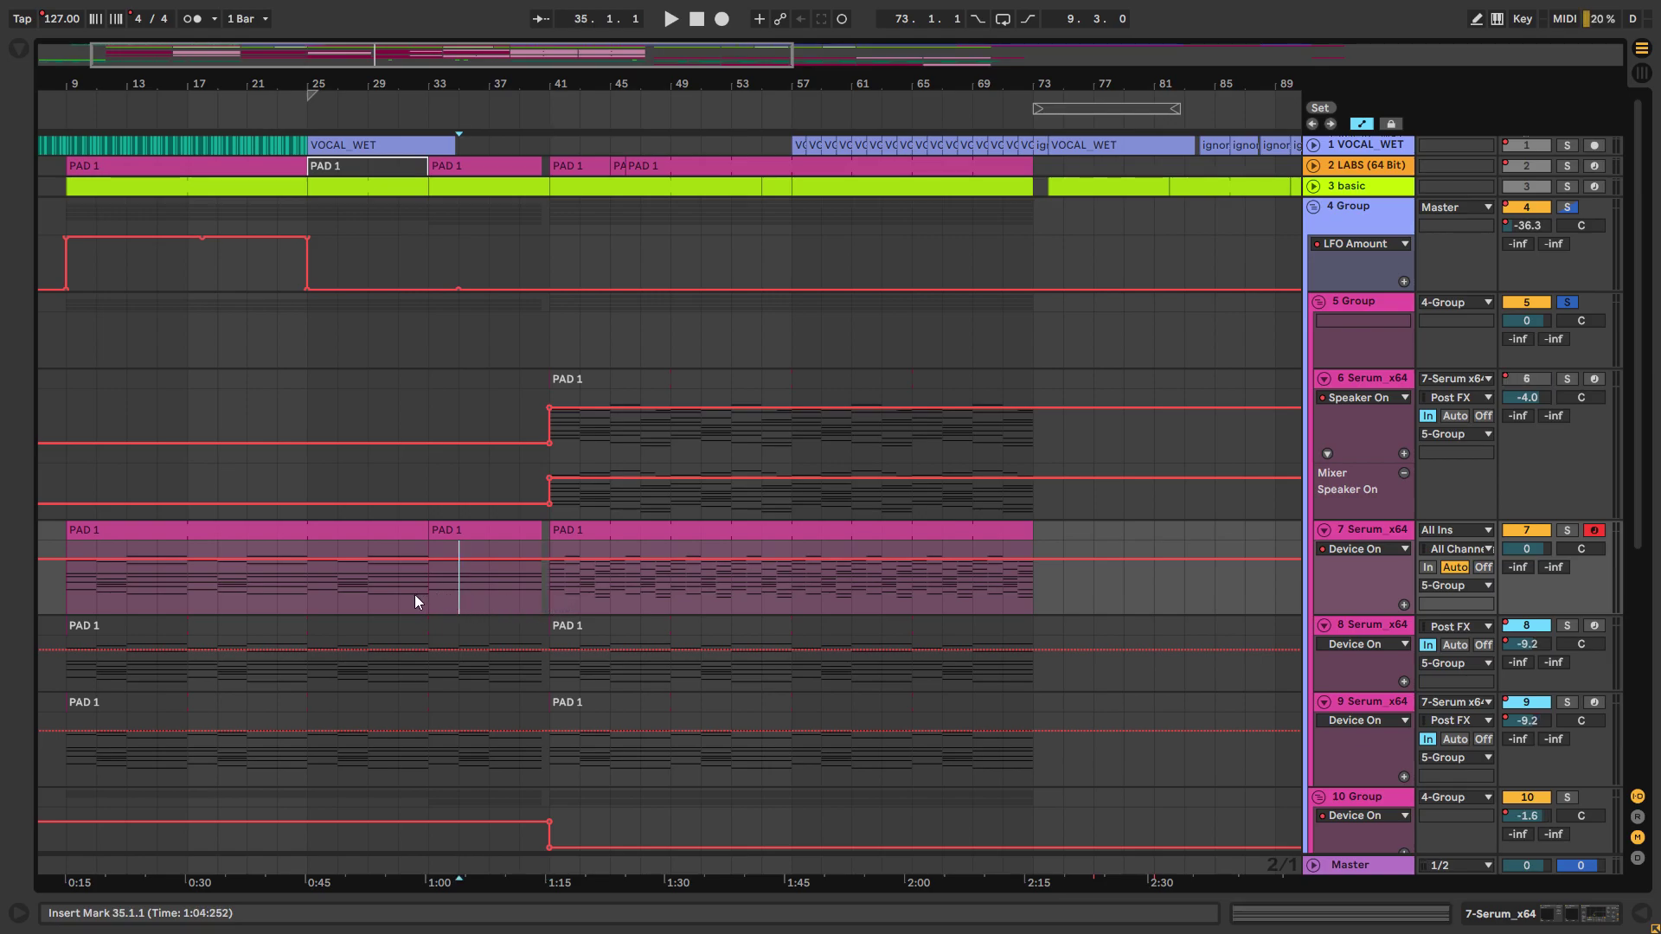
key(space)
click(460, 585)
key(space)
key(space)
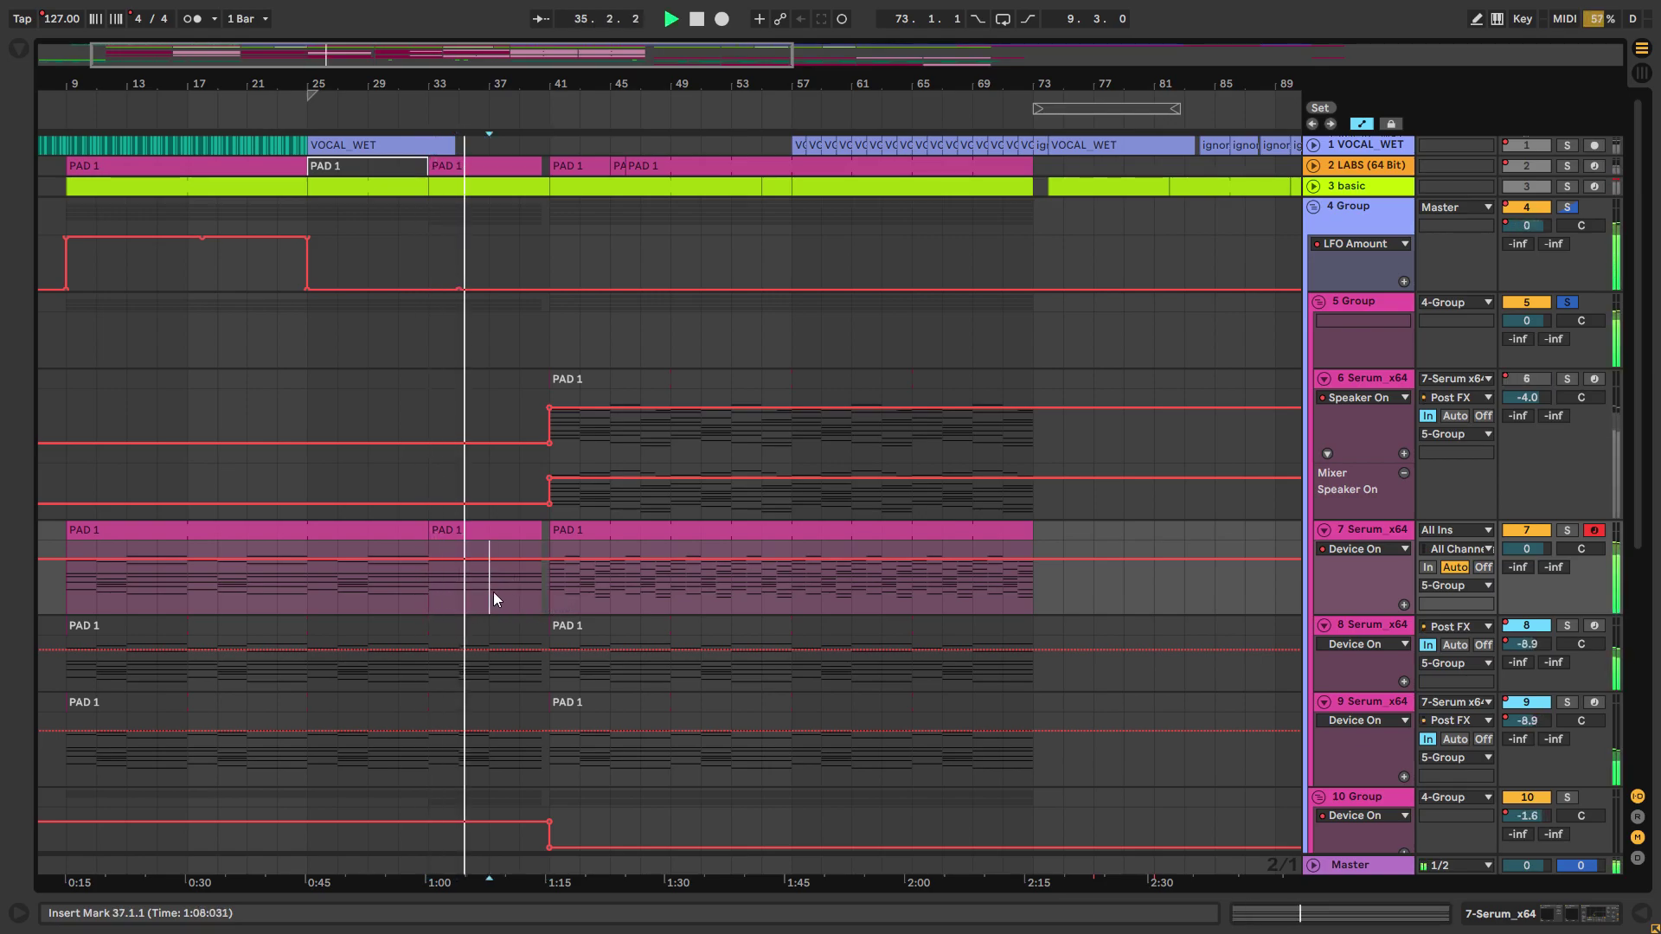
click(519, 594)
key(space)
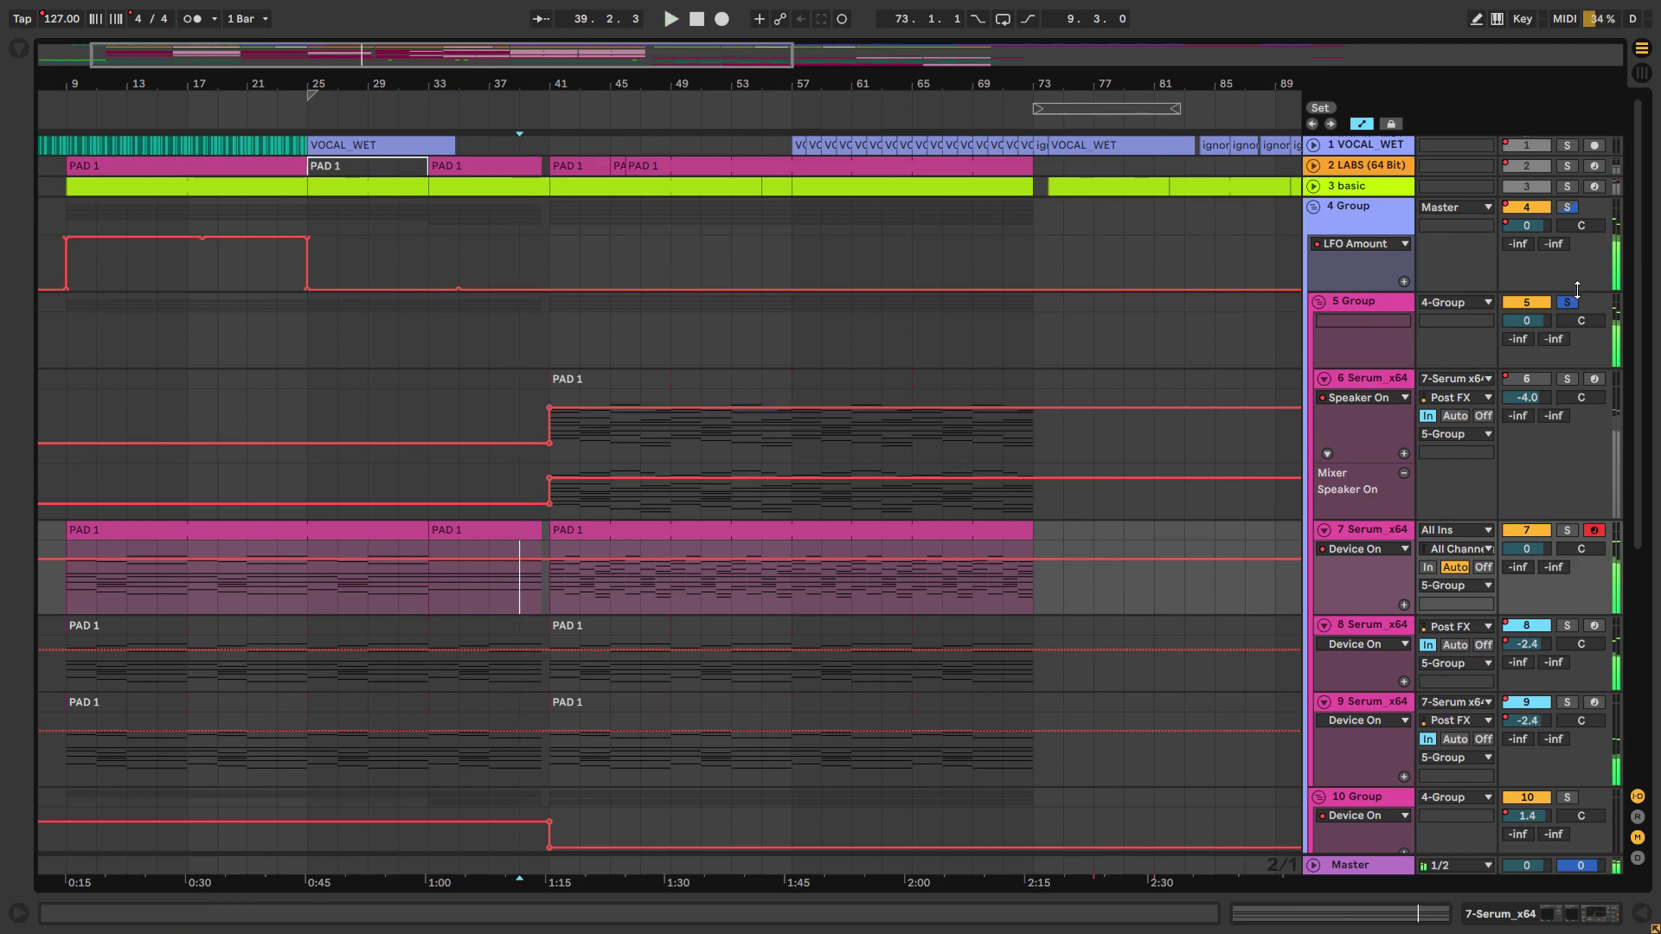
Step: Show the device chain of 5 Group with its Auto Filter and examine the 6 Serum_x64 track
click(1576, 917)
click(1372, 303)
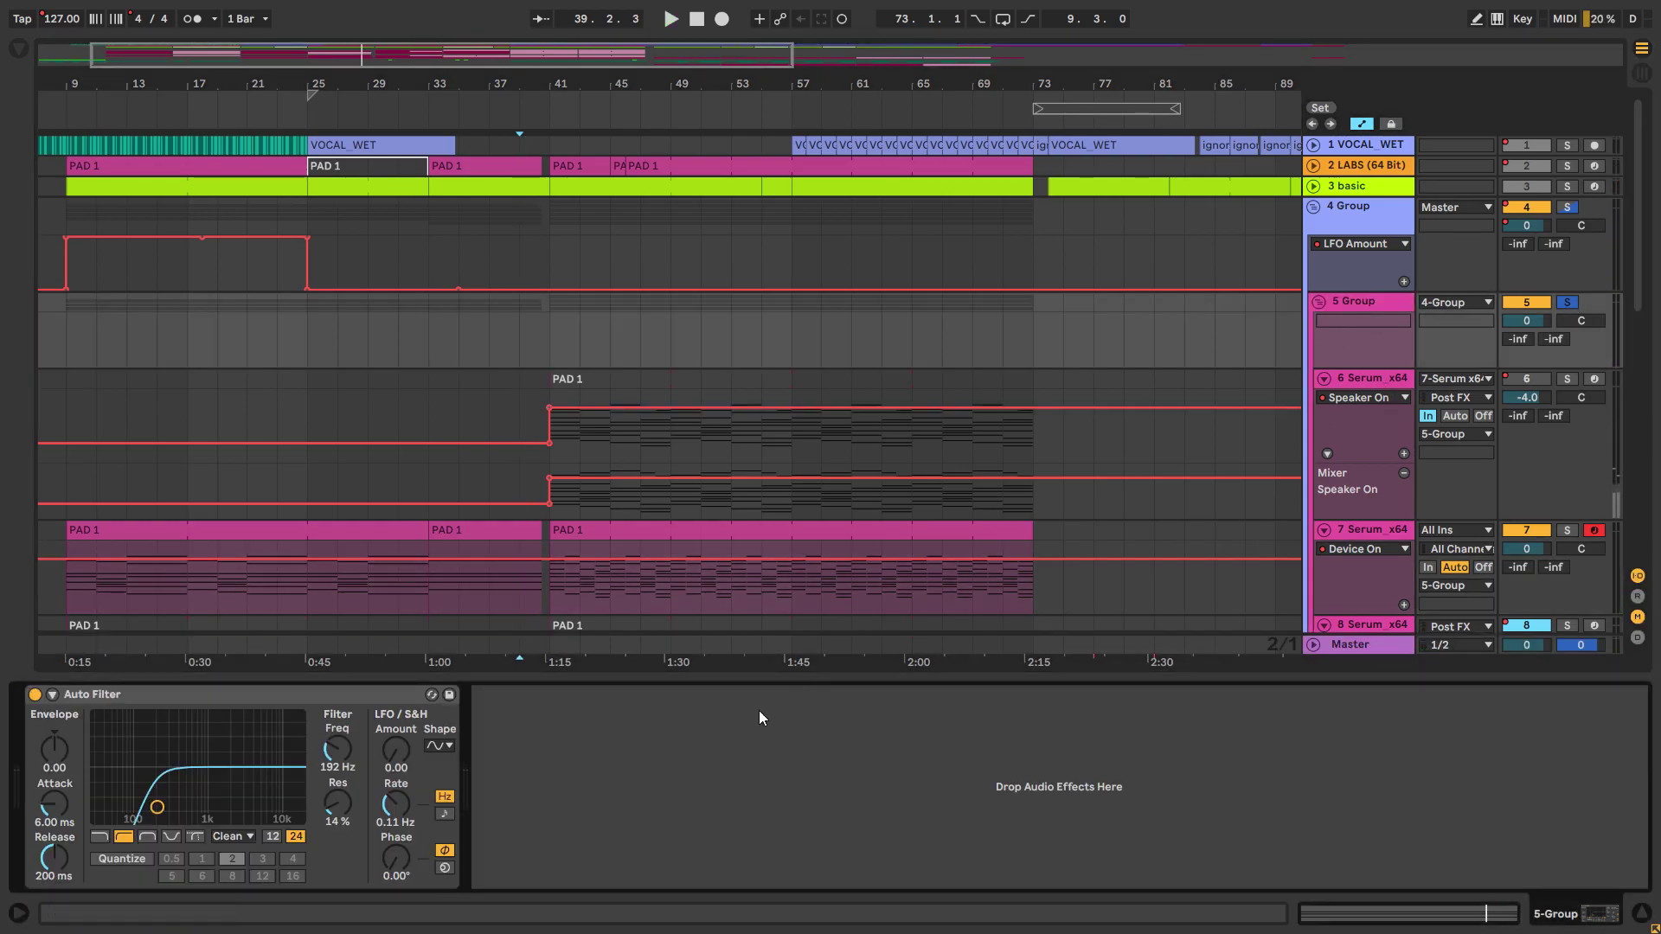
click(1358, 377)
drag(1065, 460, 1099, 285)
ctrl+alt+click(1038, 449)
drag(892, 435, 952, 609)
Step: Fold 4 Group and play it from bar 33 with its Auto Filter displayed
click(1313, 206)
click(527, 216)
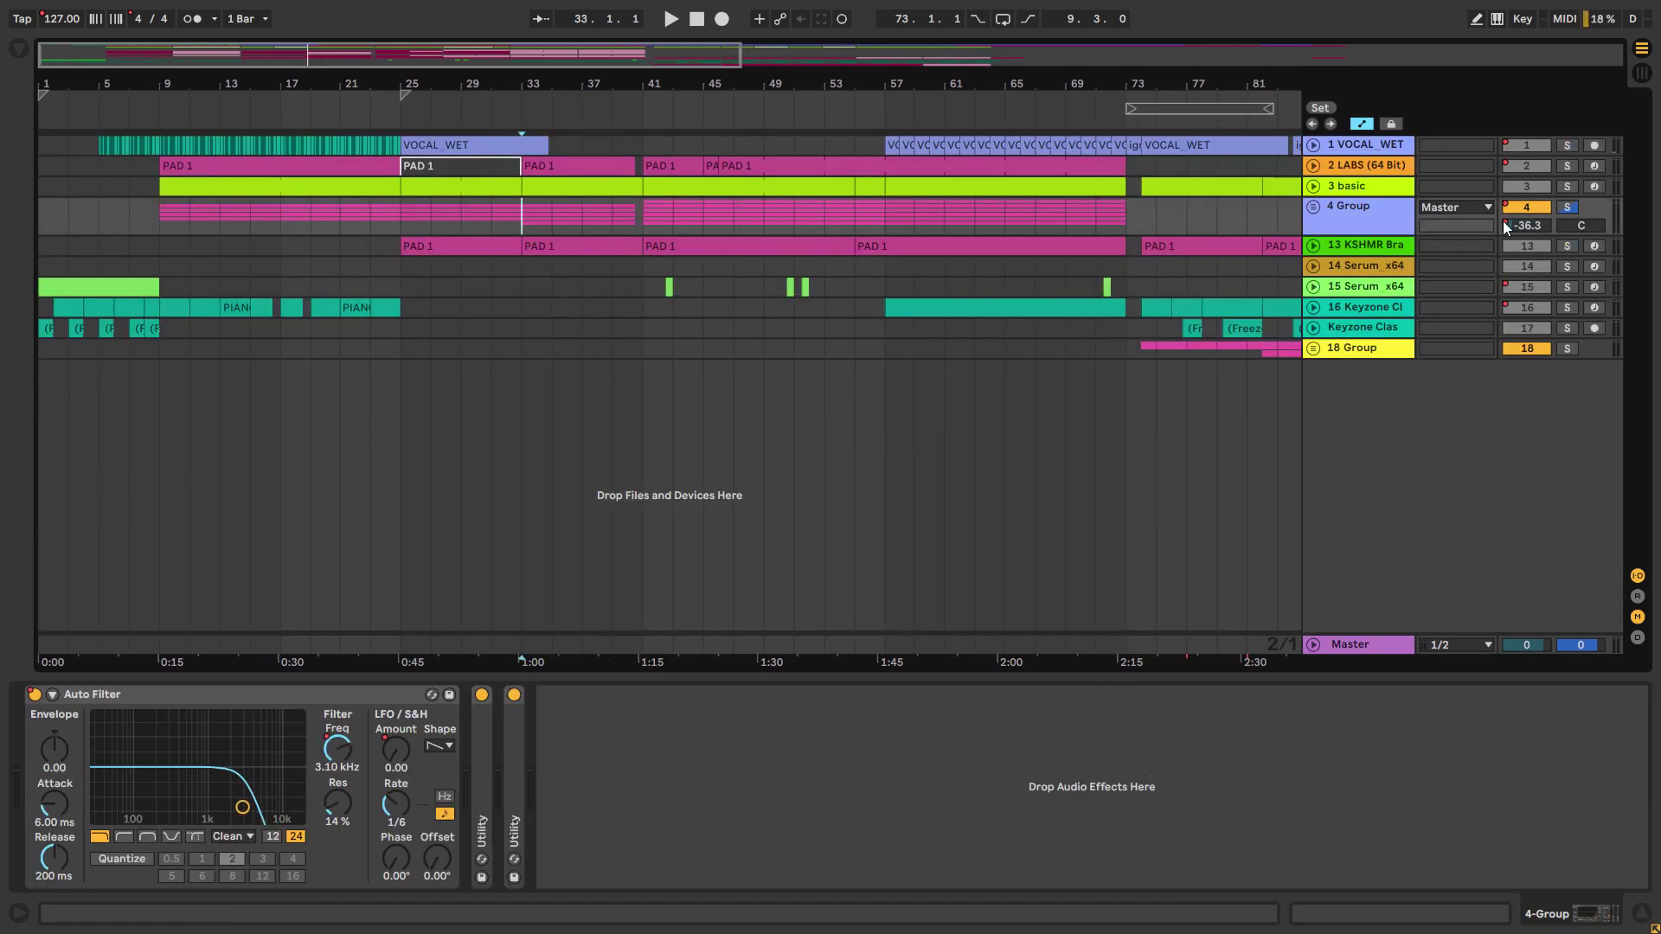
key(space)
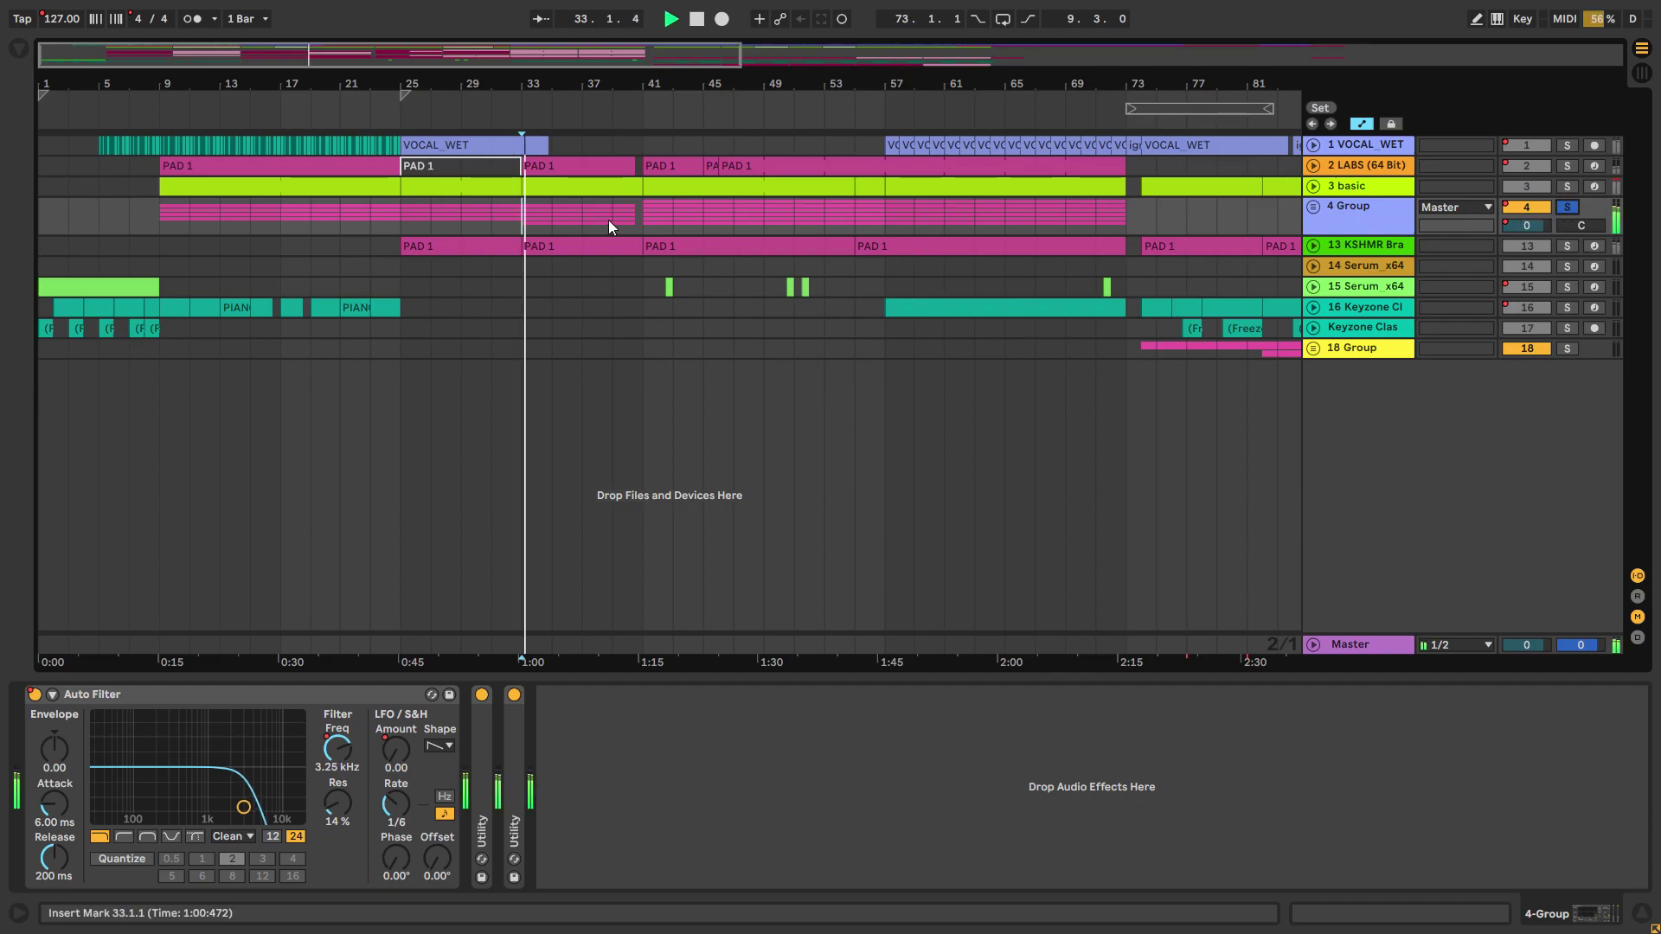
click(547, 218)
key(space)
key(space)
click(575, 217)
click(609, 217)
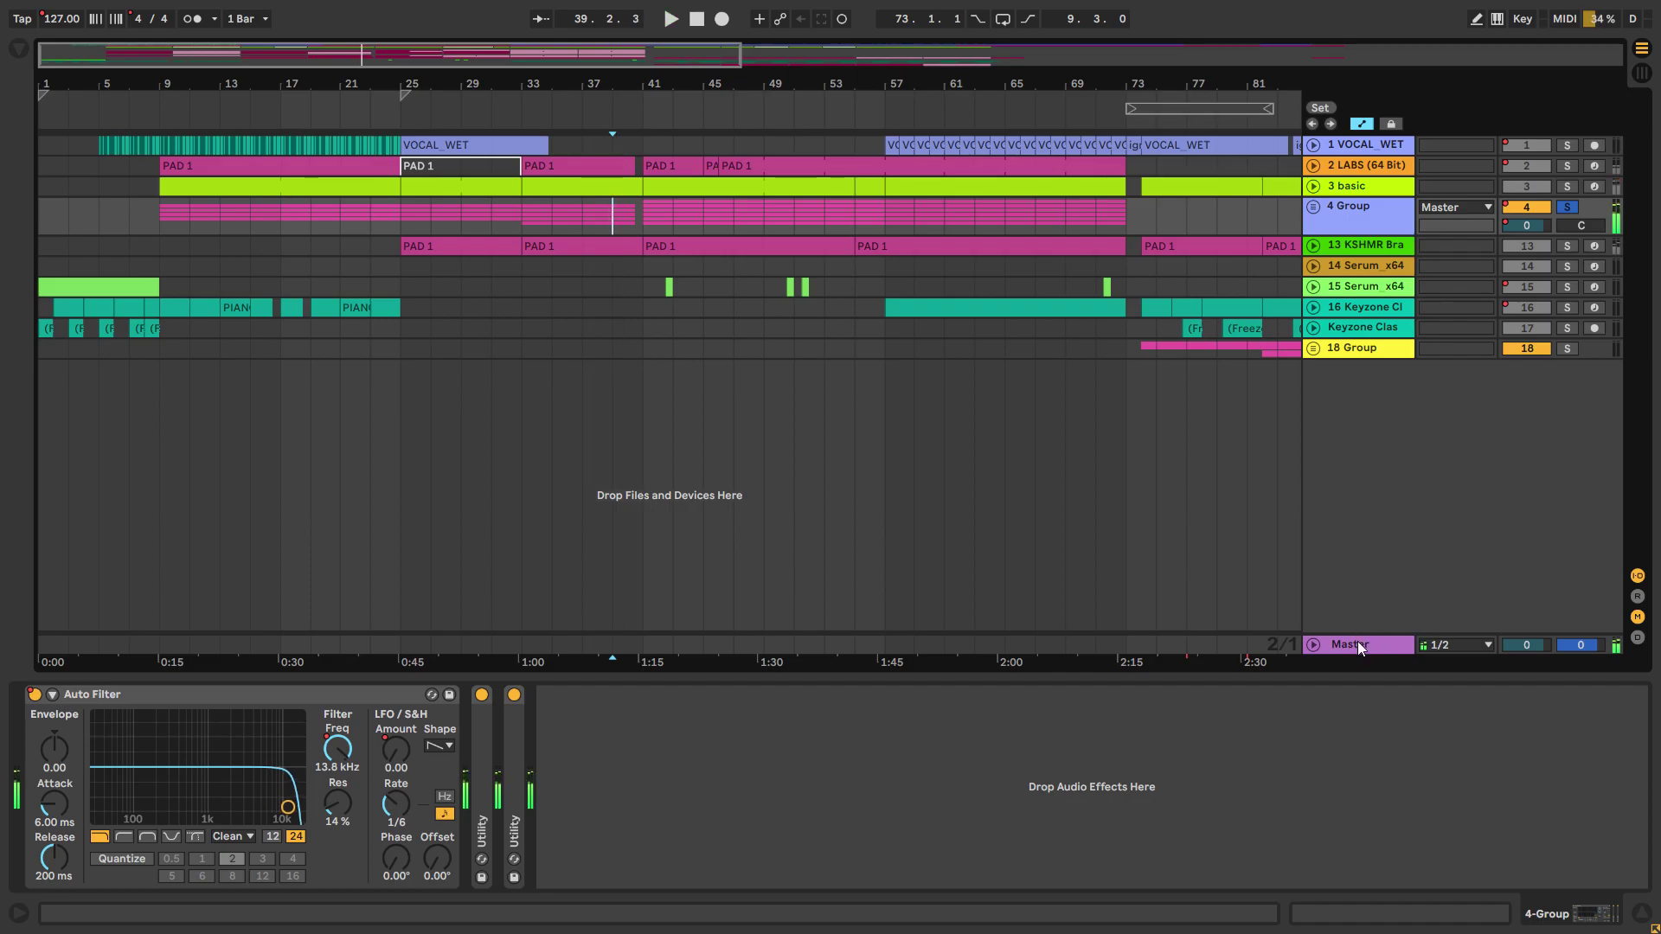
Step: Show the Master's devices, expand its Auto Filter and display the automation of the filter's Frequency
click(1361, 644)
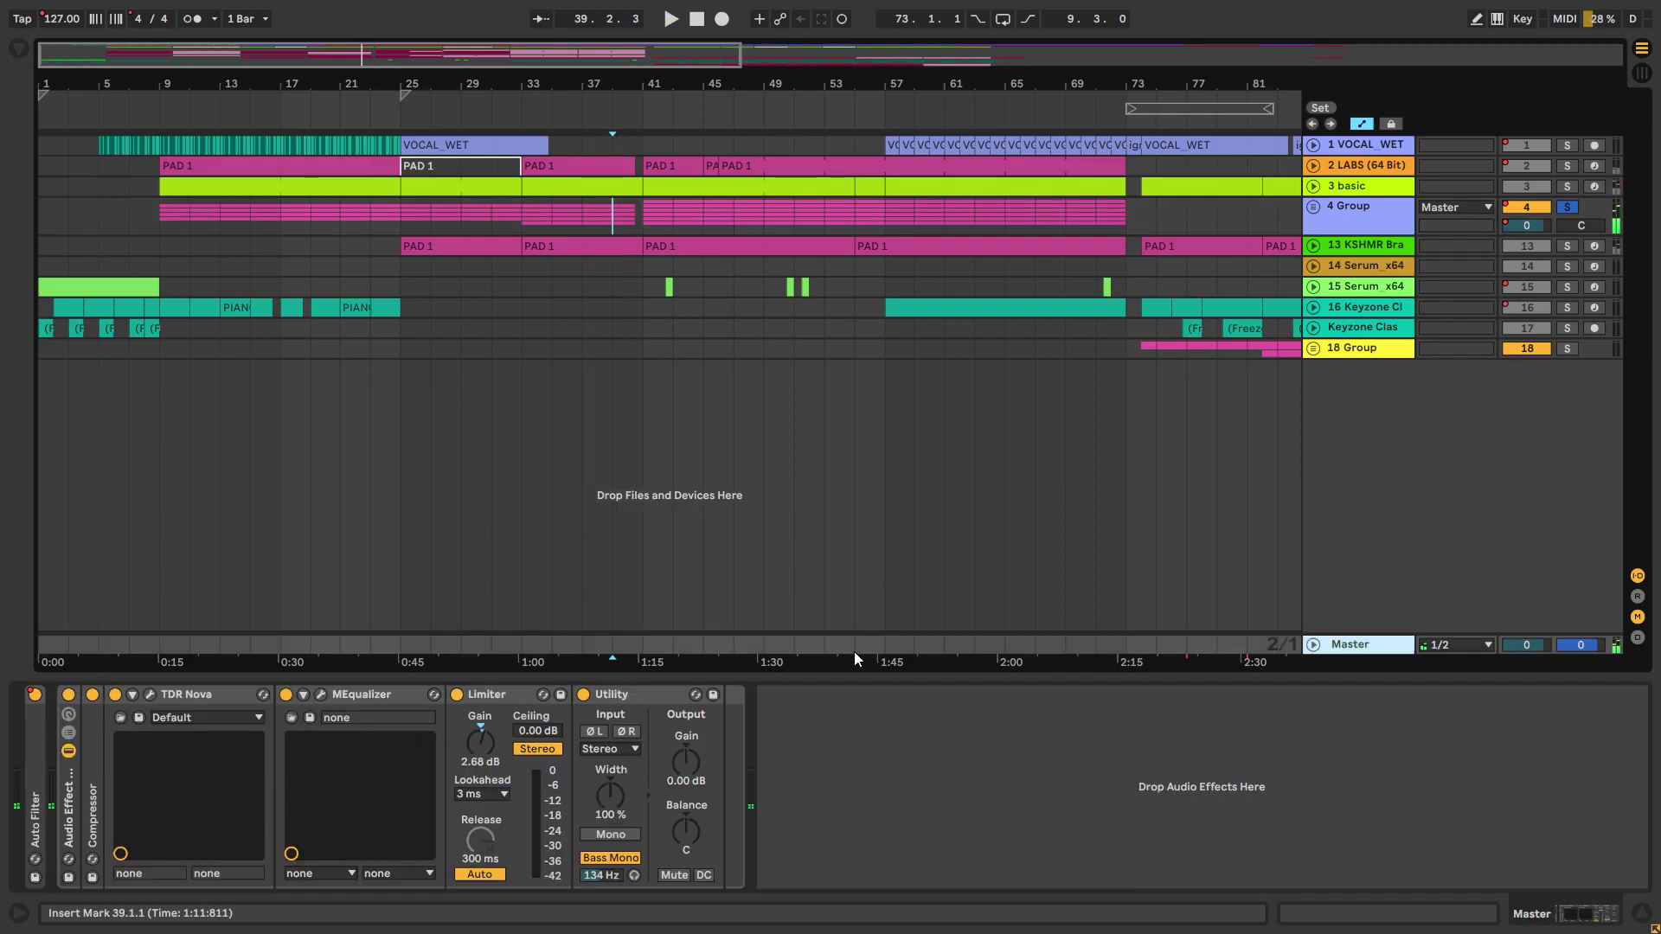
double_click(40, 750)
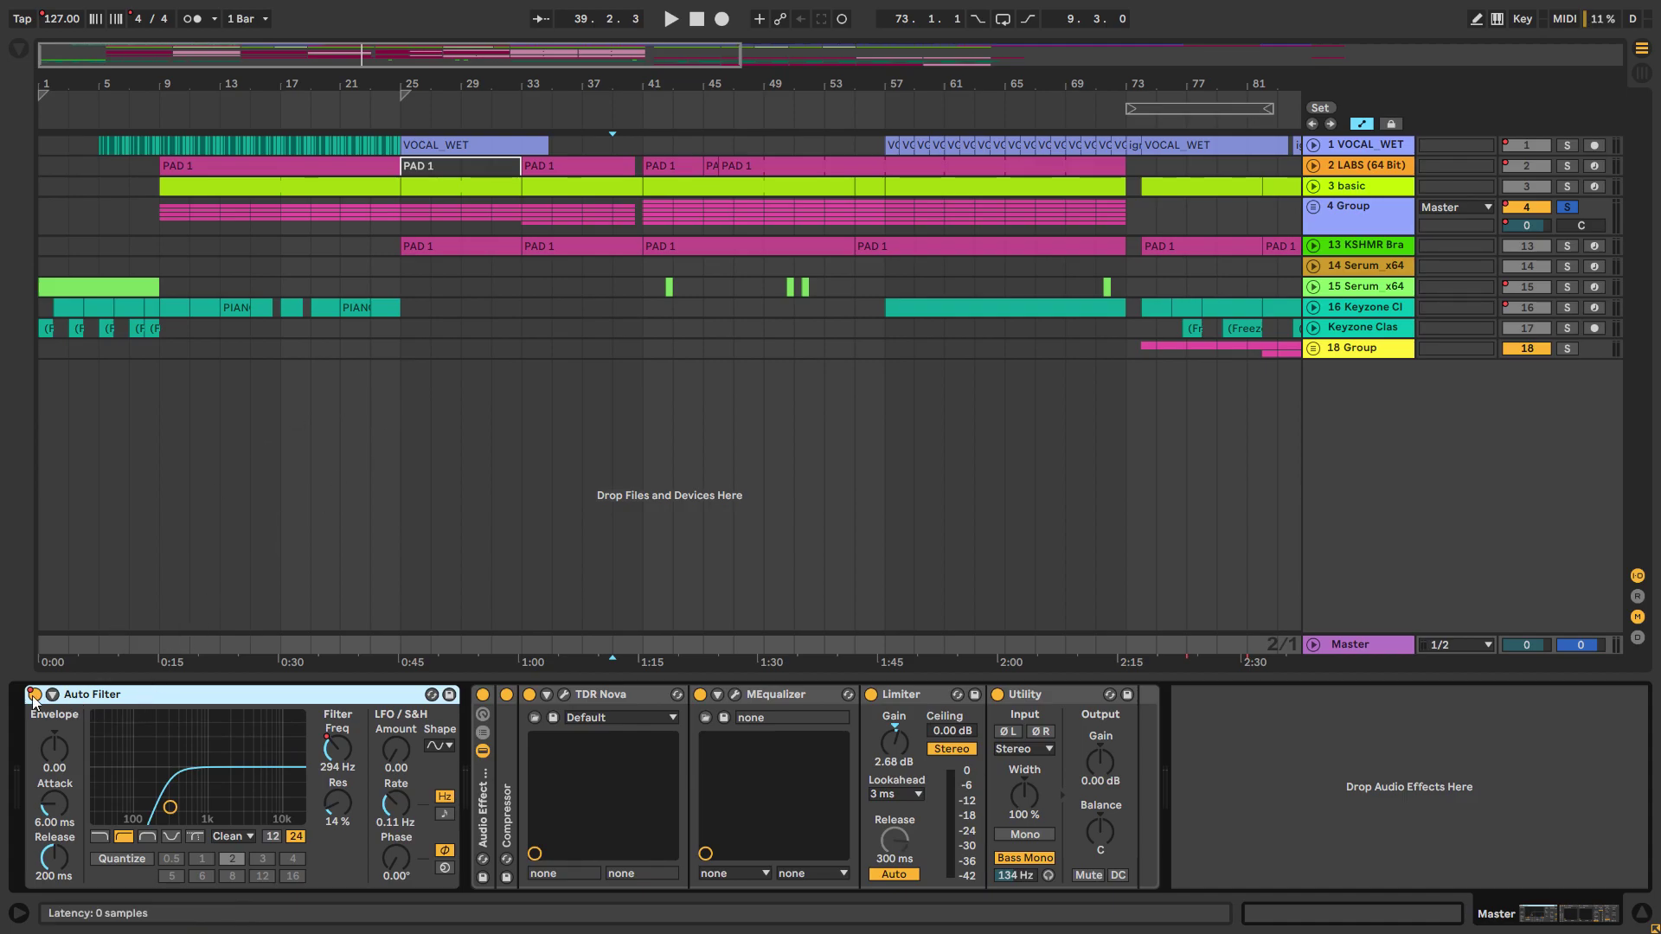
right_click(334, 760)
click(363, 769)
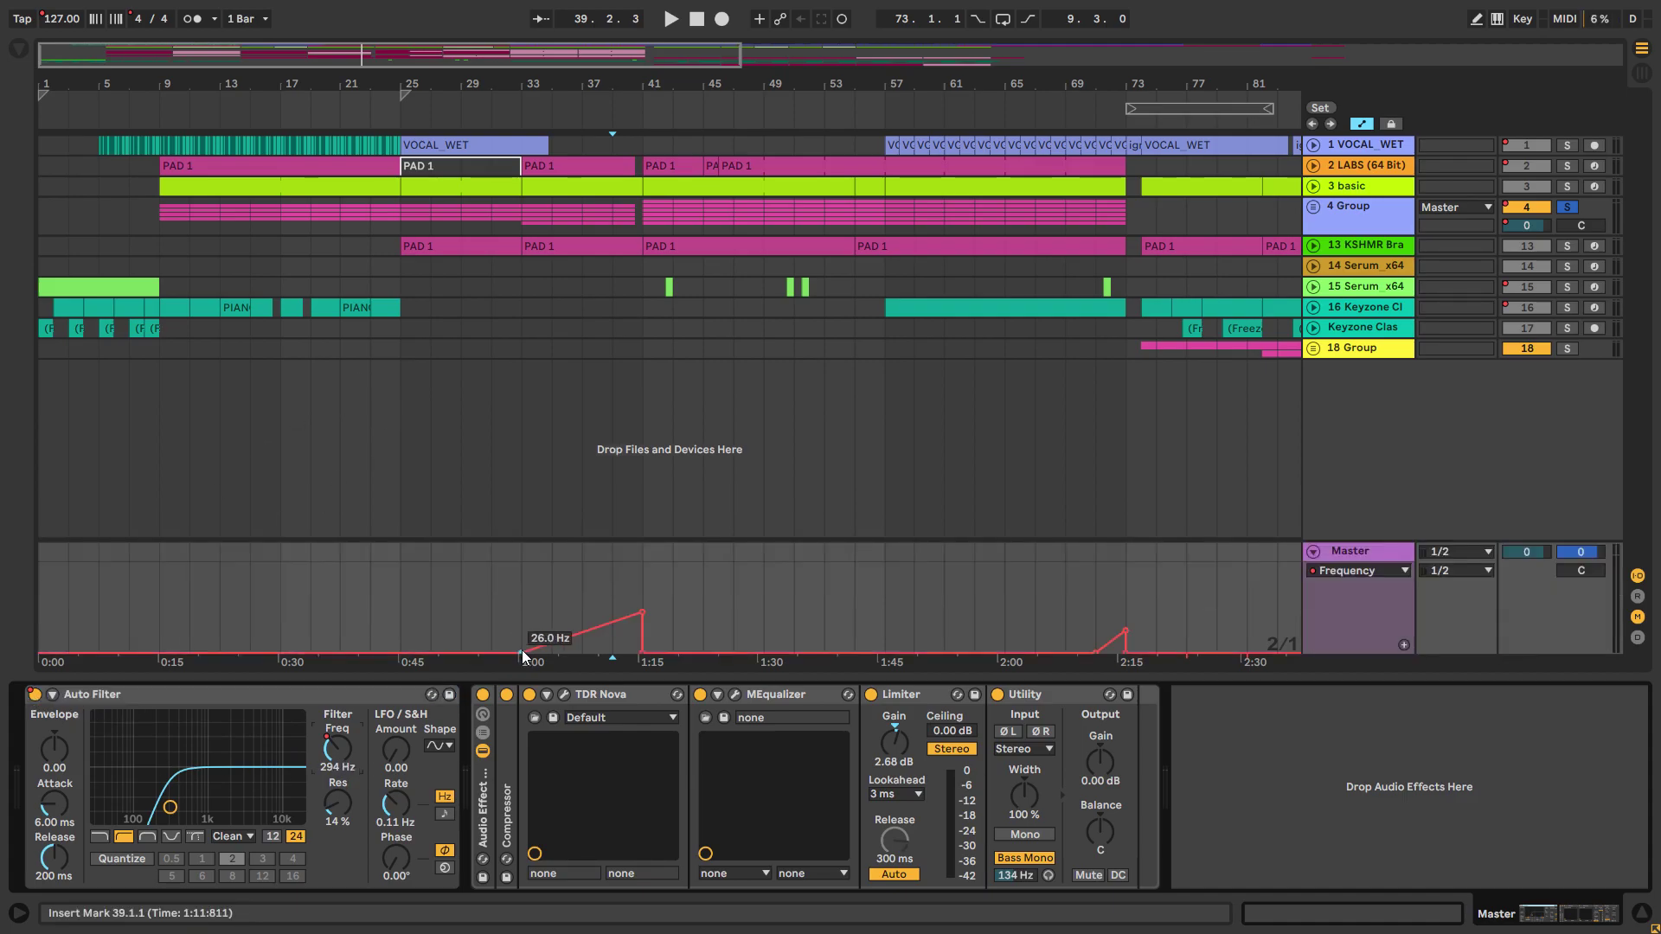
Step: Play the Master's filter frequency rise from bar 33, mark its end at bar 41, and collapse the Master and the device view
click(523, 607)
key(space)
click(642, 595)
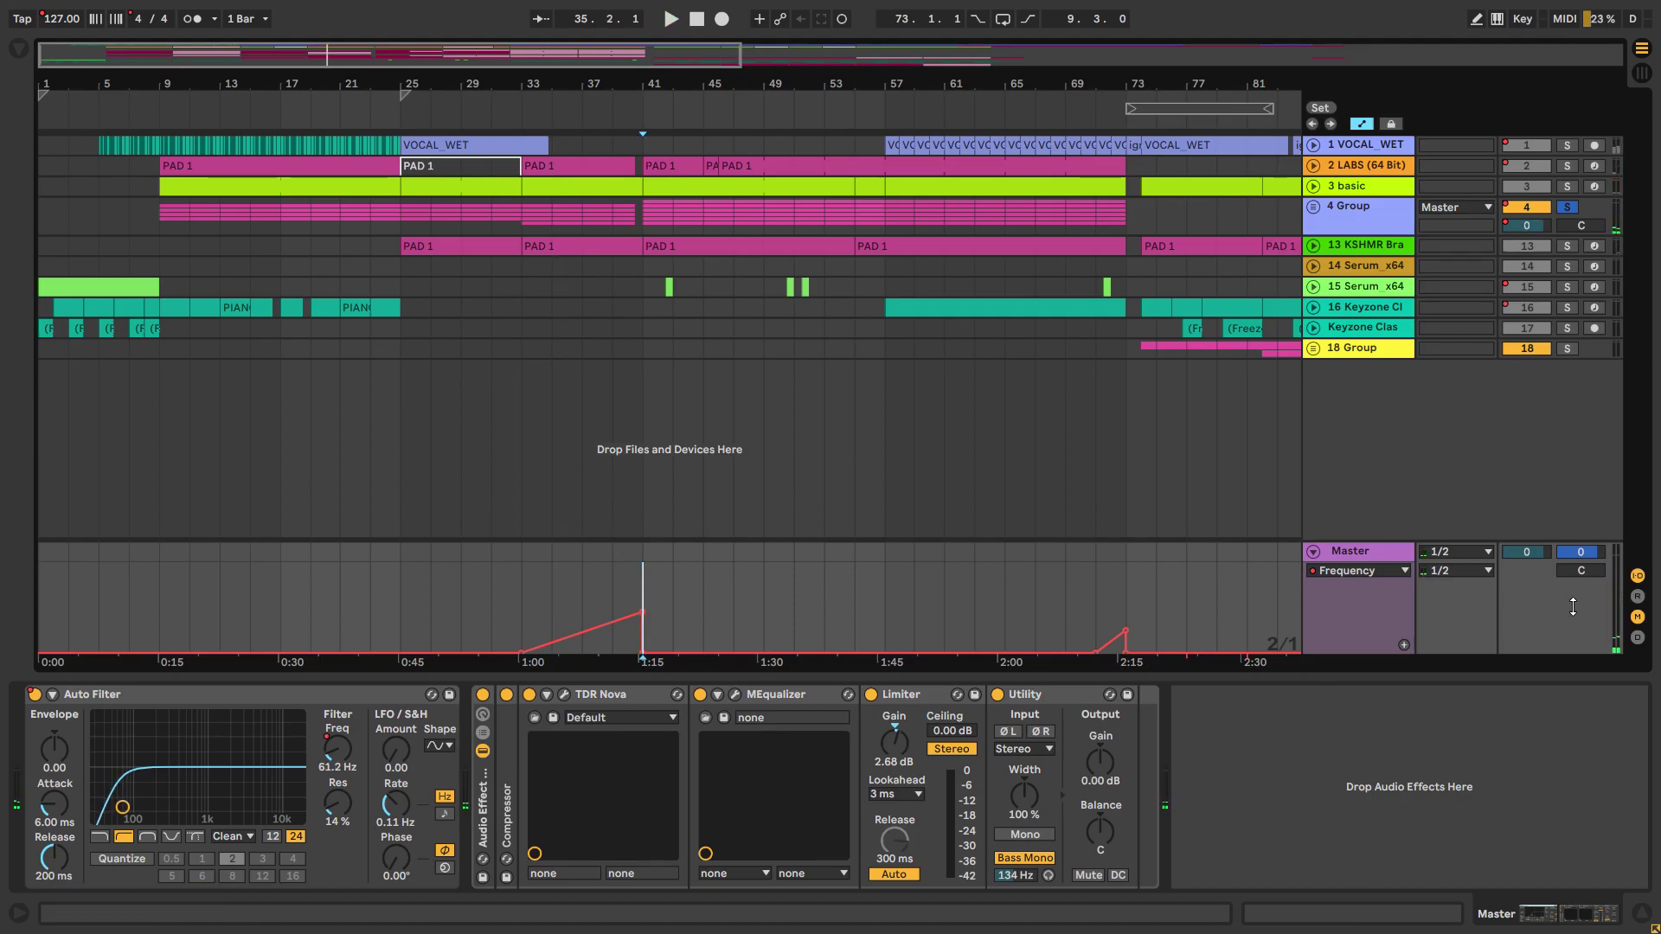
click(1313, 551)
click(1641, 914)
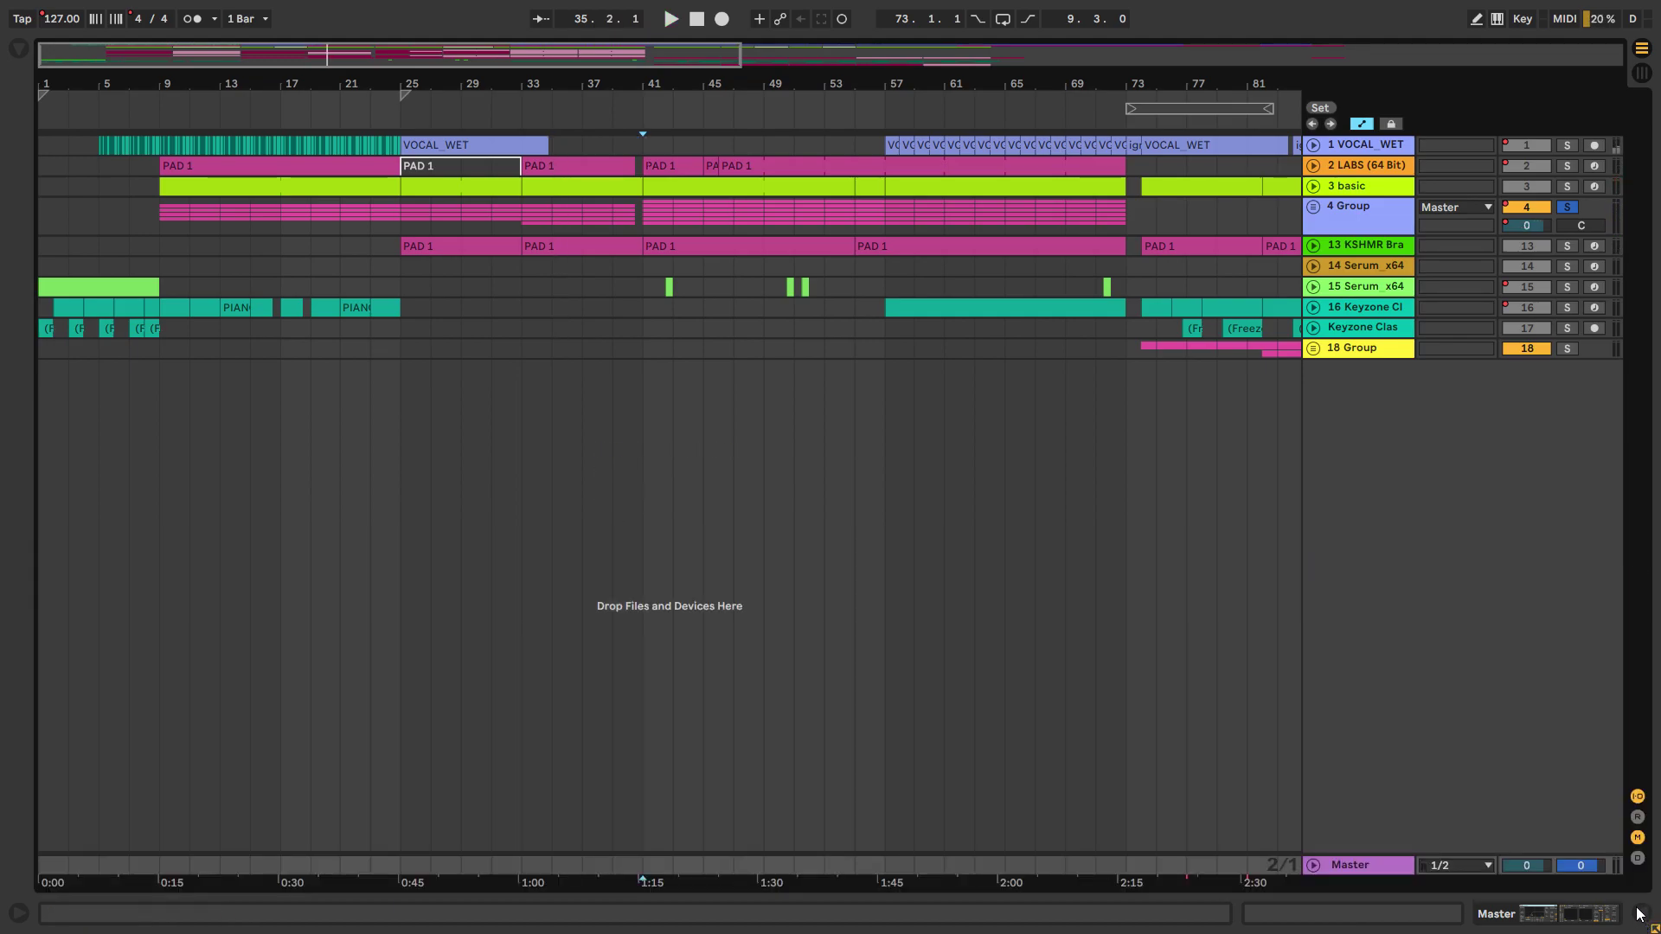
Step: Place the insert marker at bar 33, expand 3 basic and view the notes of its clip from bar 33 to 41
click(493, 285)
click(553, 268)
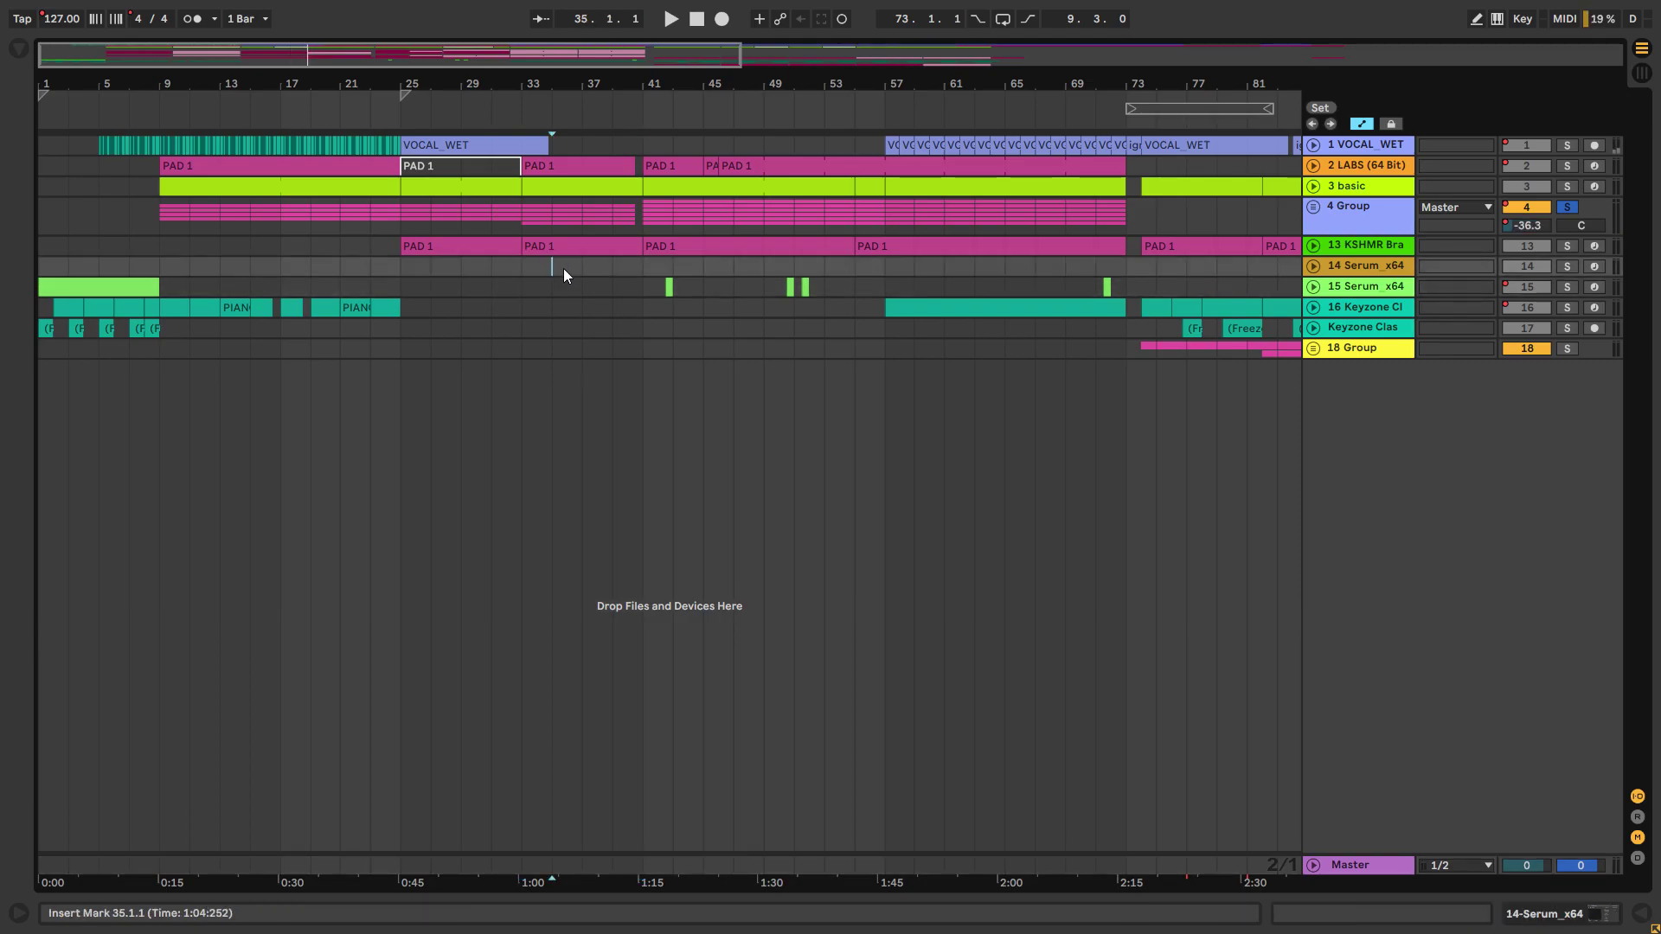
click(1314, 186)
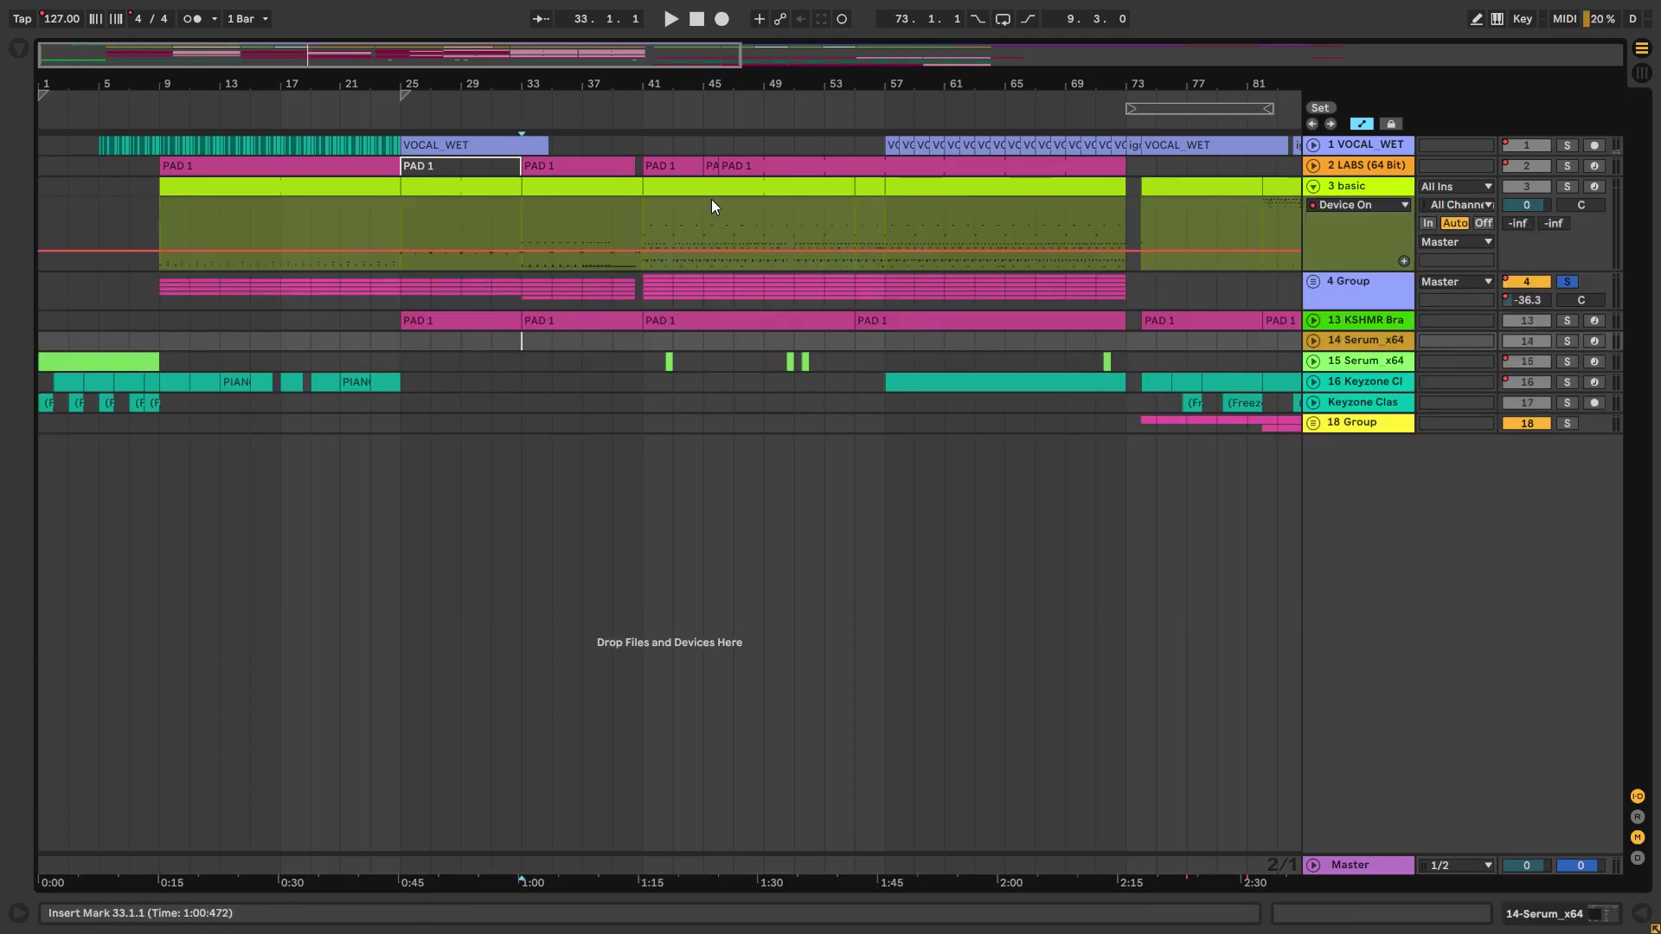
click(571, 189)
double_click(545, 183)
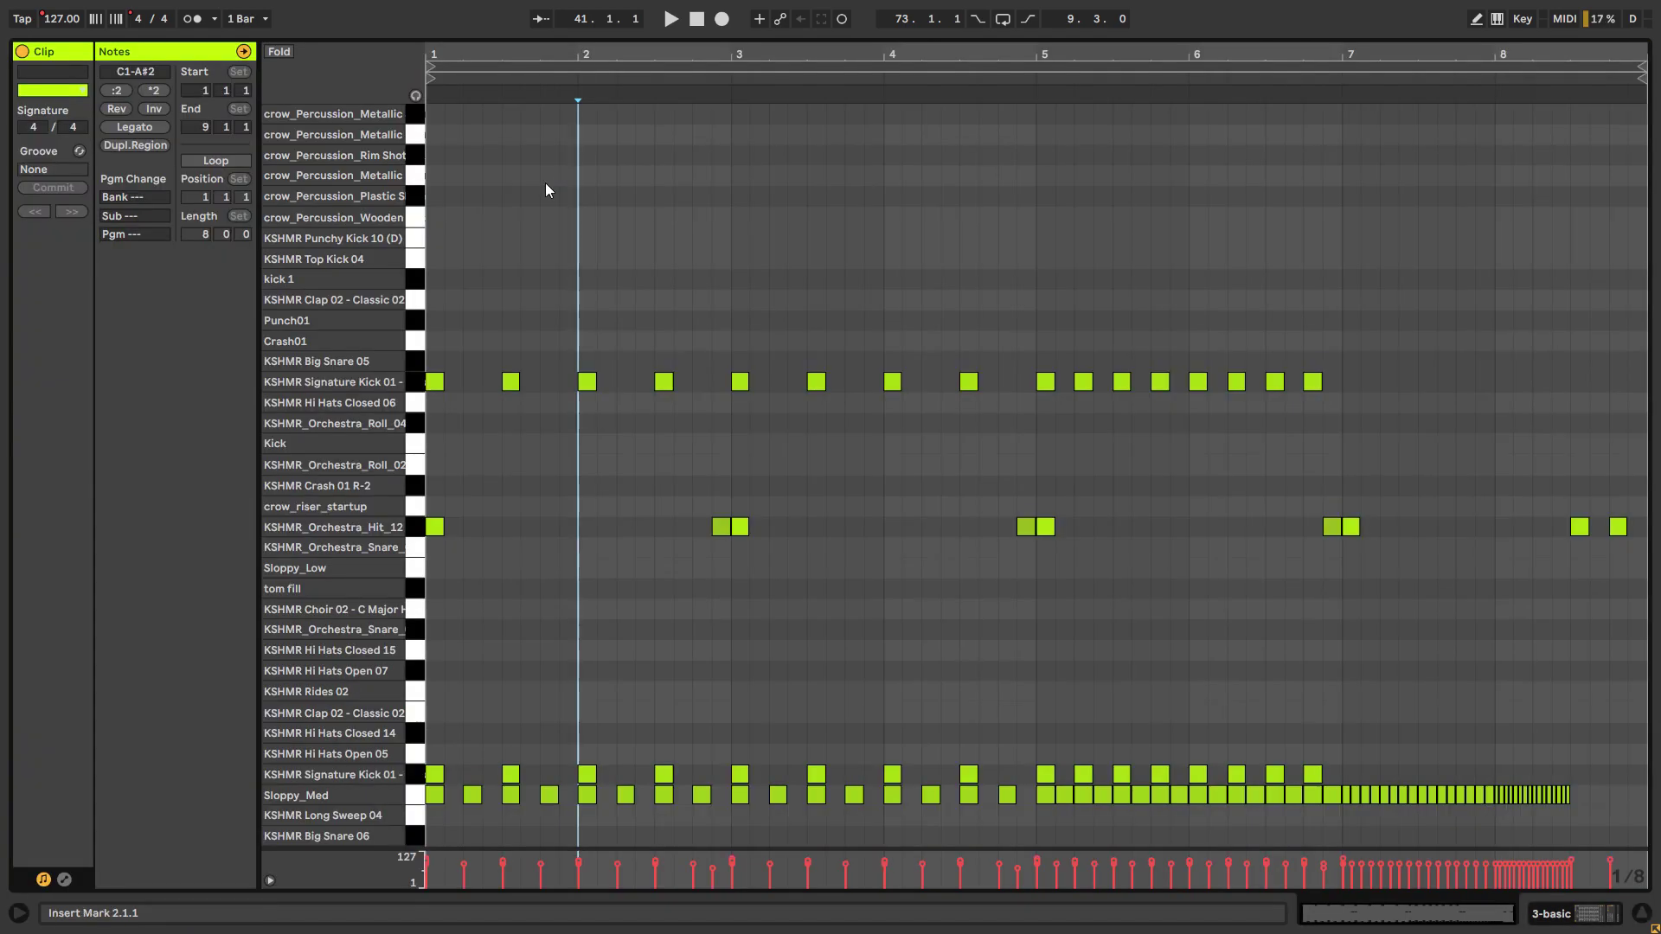
click(1641, 910)
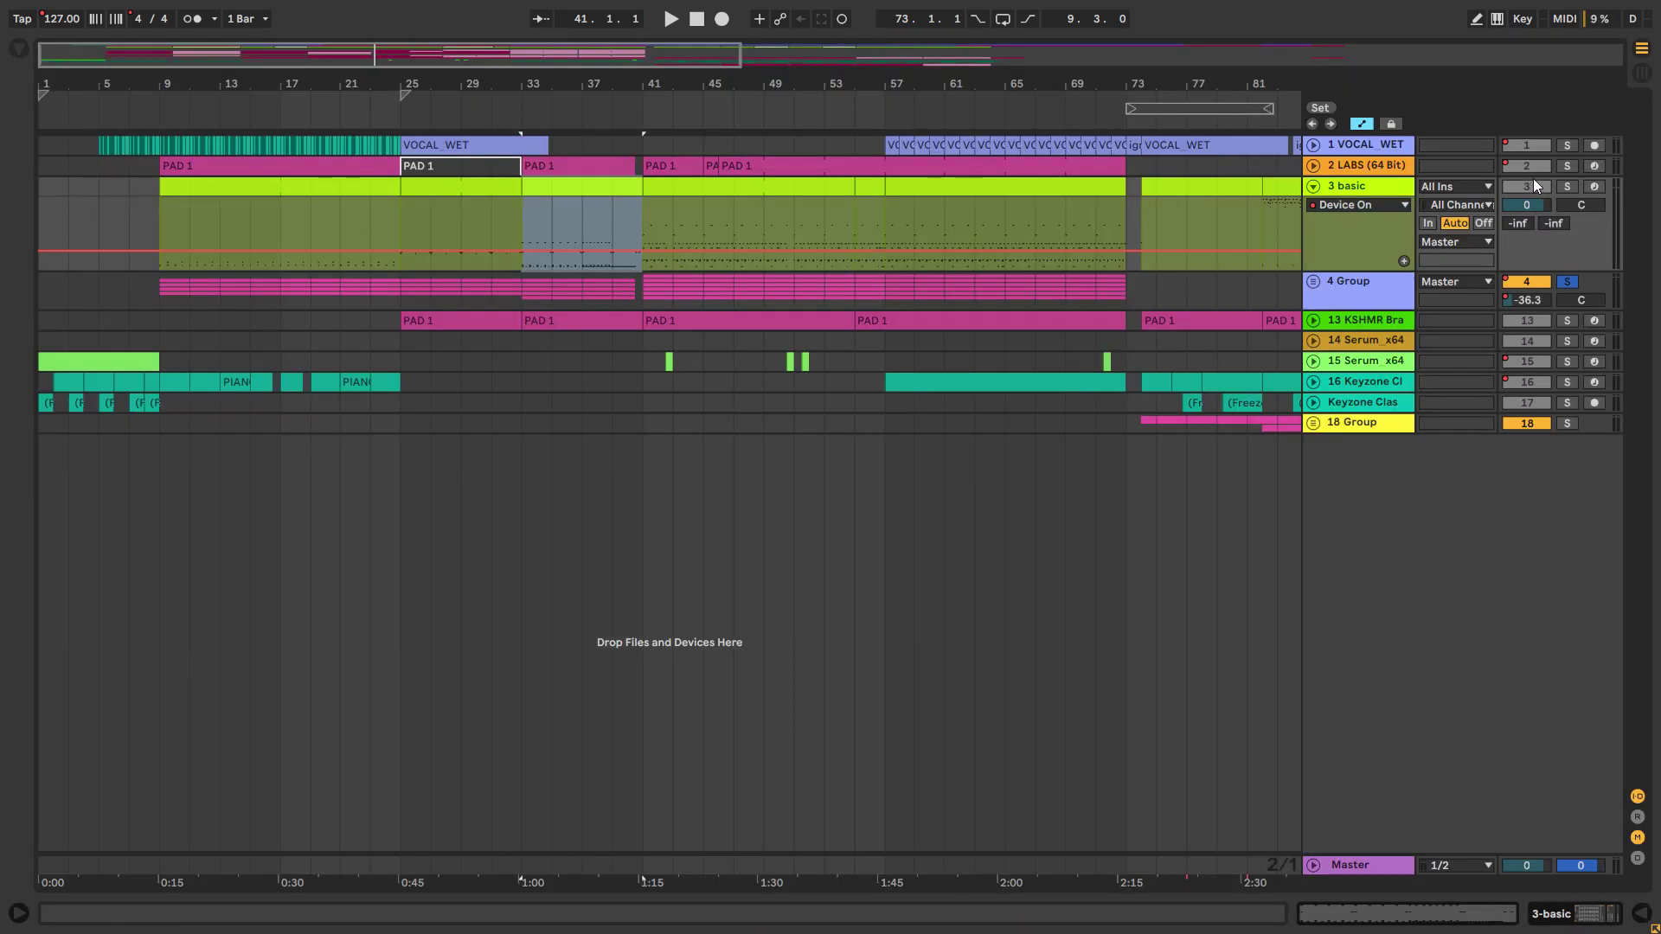
Step: Solo 3 basic and play its bar 33 clip with the drum notes displayed, then close the clip
key(space)
double_click(568, 183)
click(564, 189)
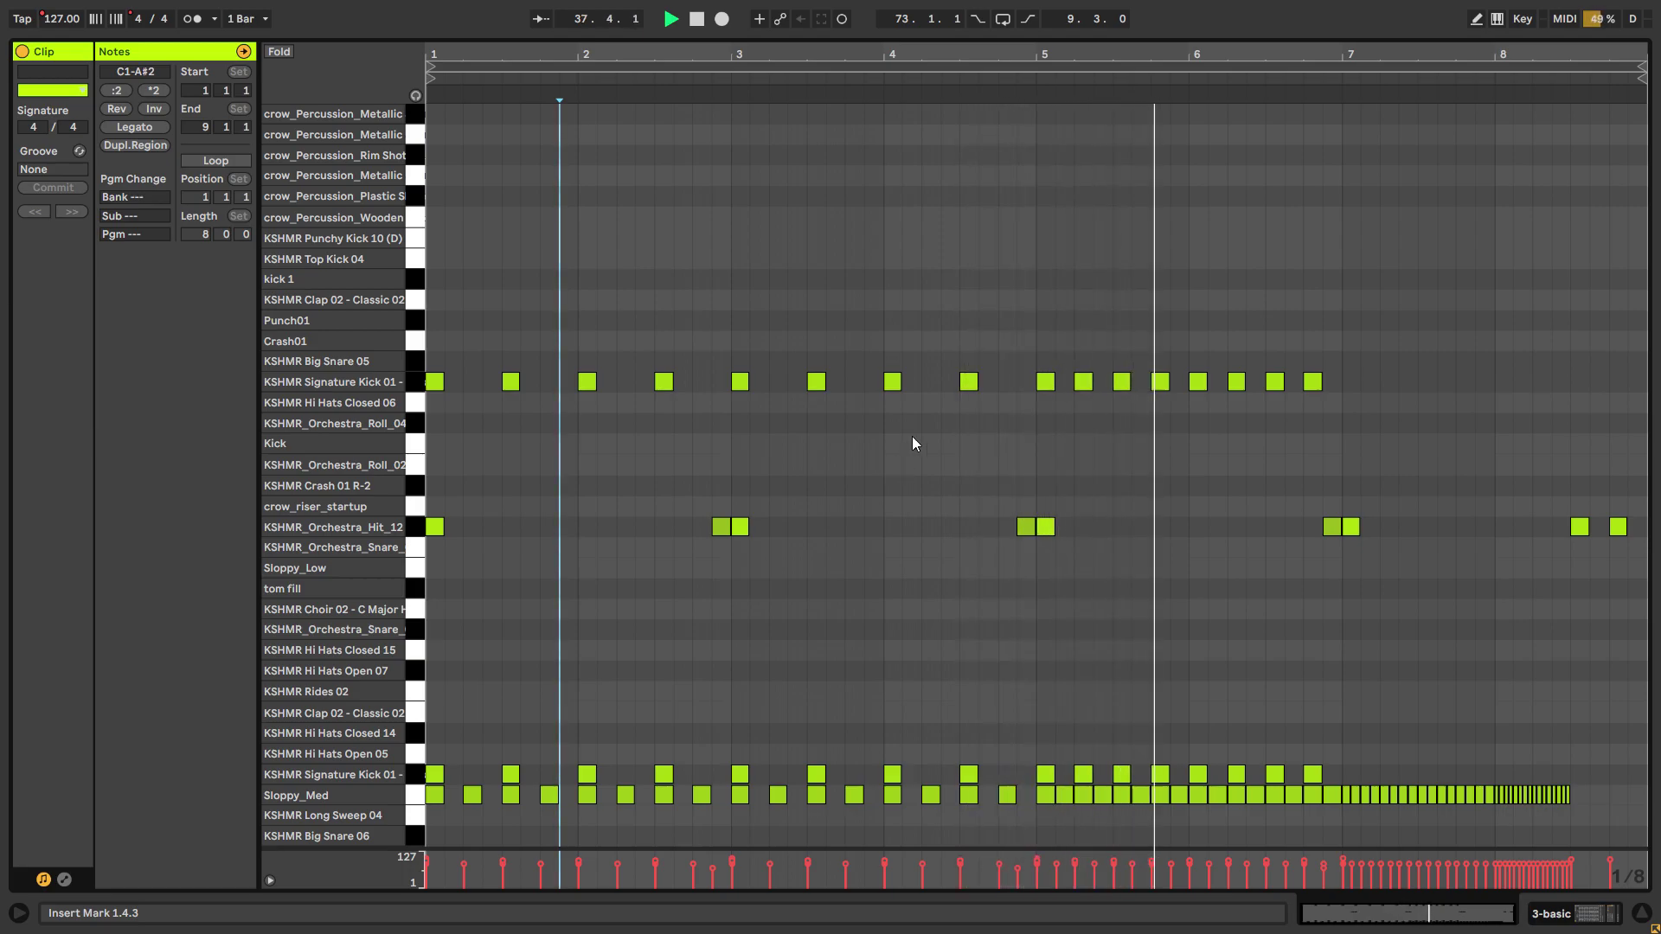
click(1342, 639)
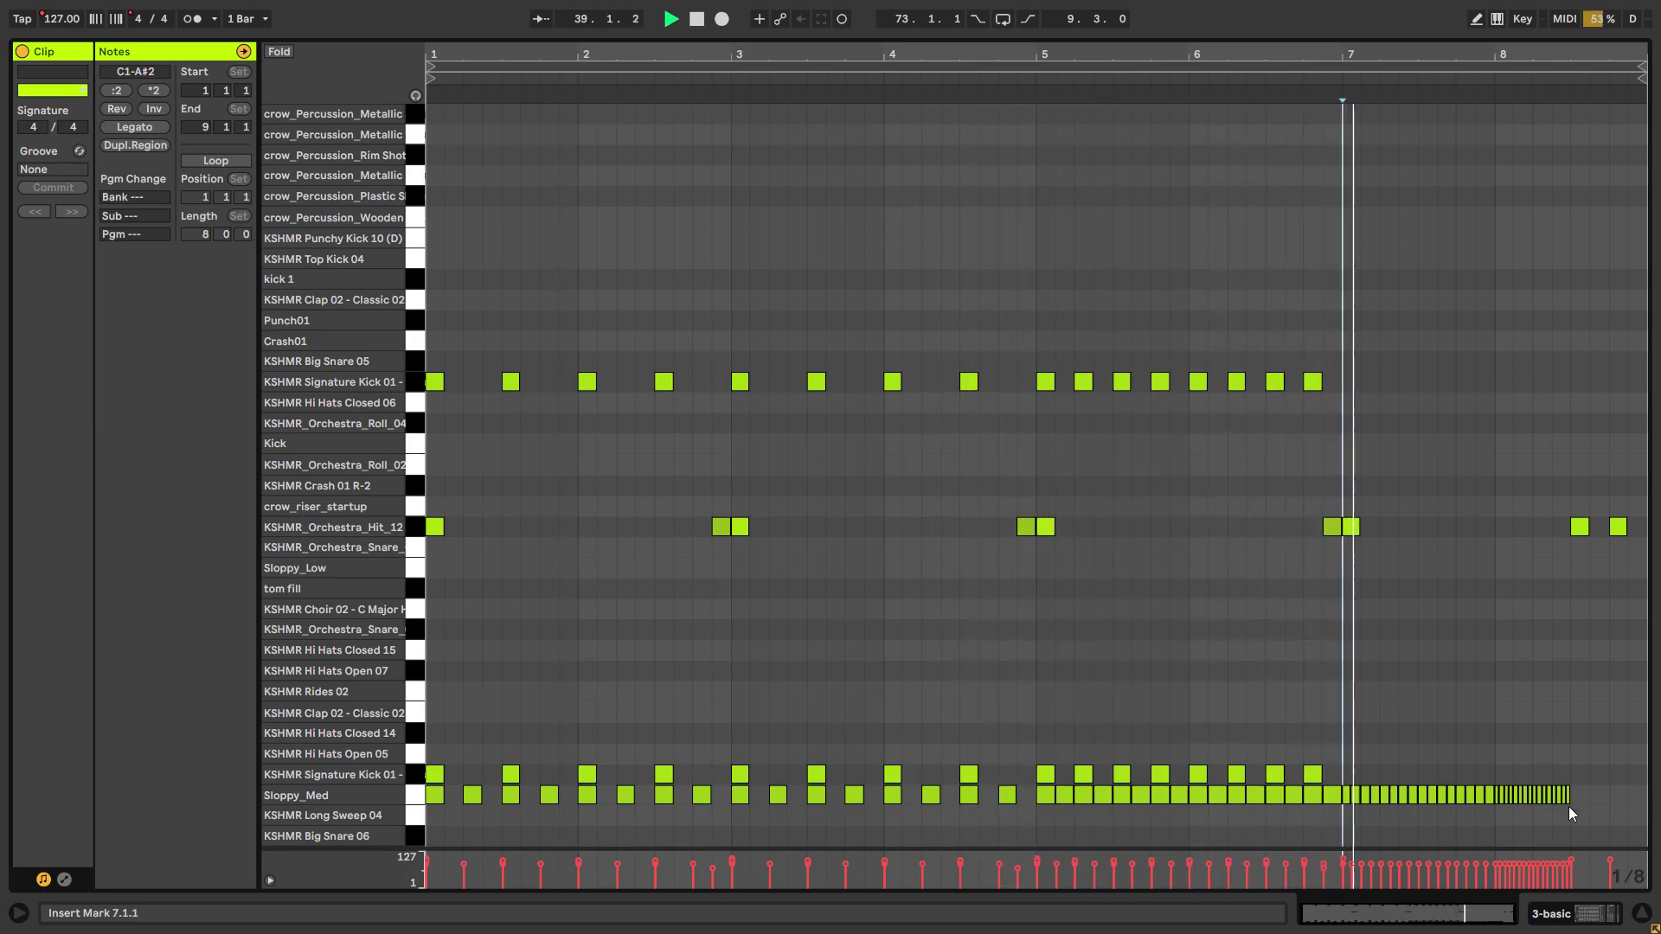
click(1643, 911)
key(space)
Step: Reopen the 3 basic clip at bar 33 and play its Sloppy_Med notes from the clip's start
click(529, 208)
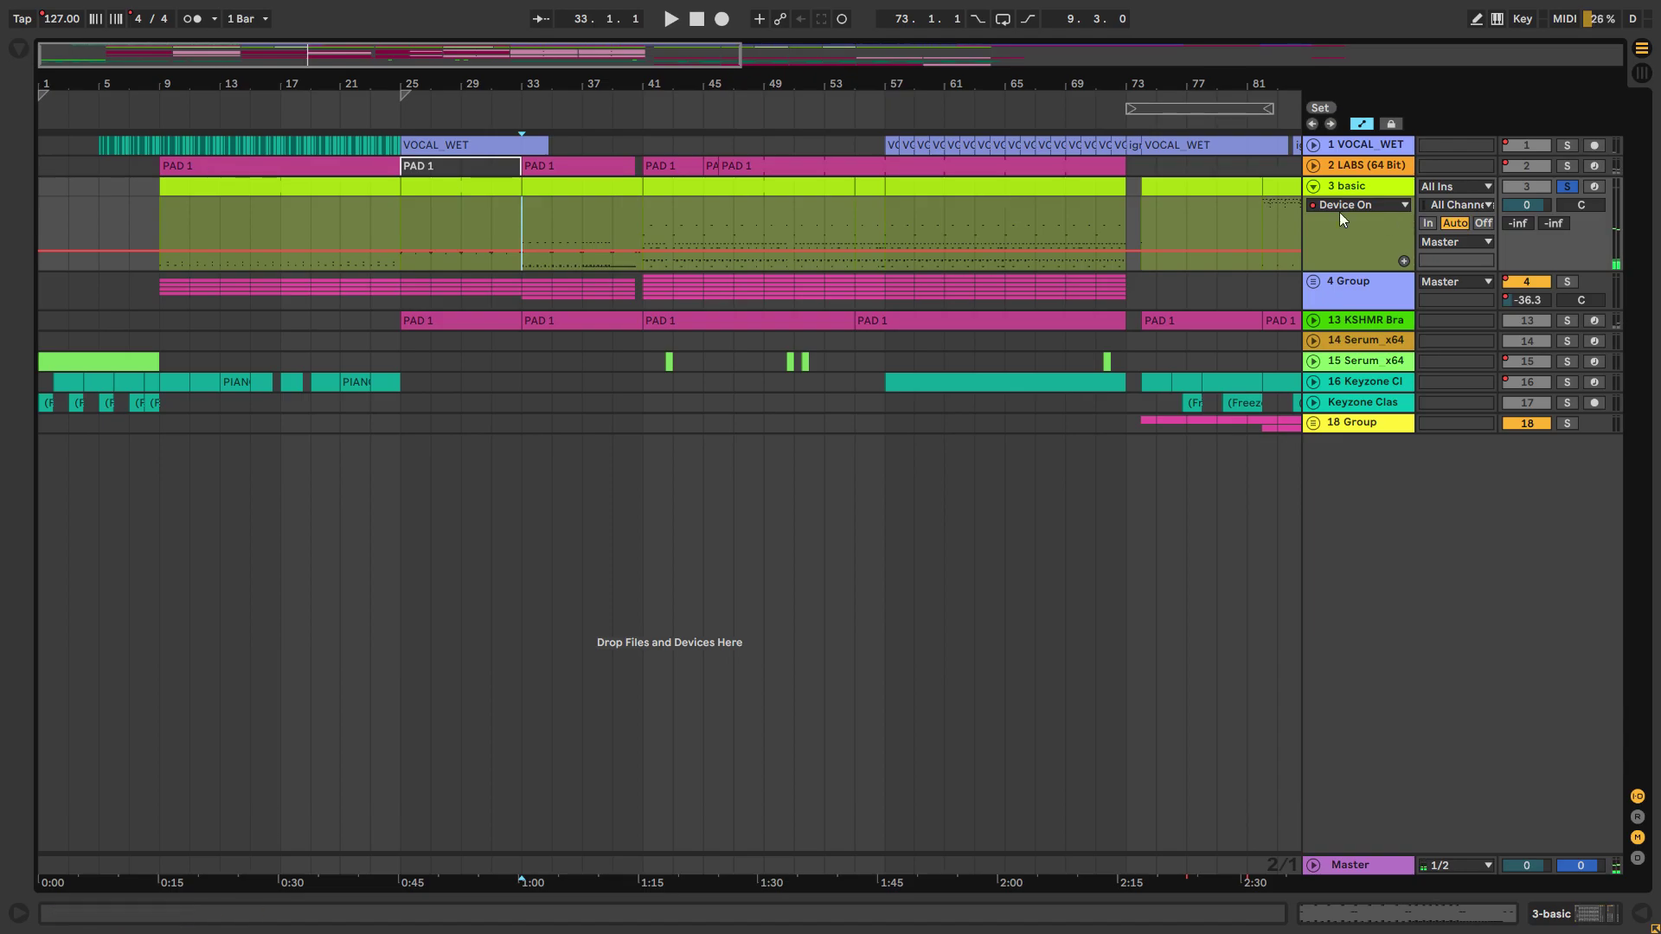
double_click(560, 180)
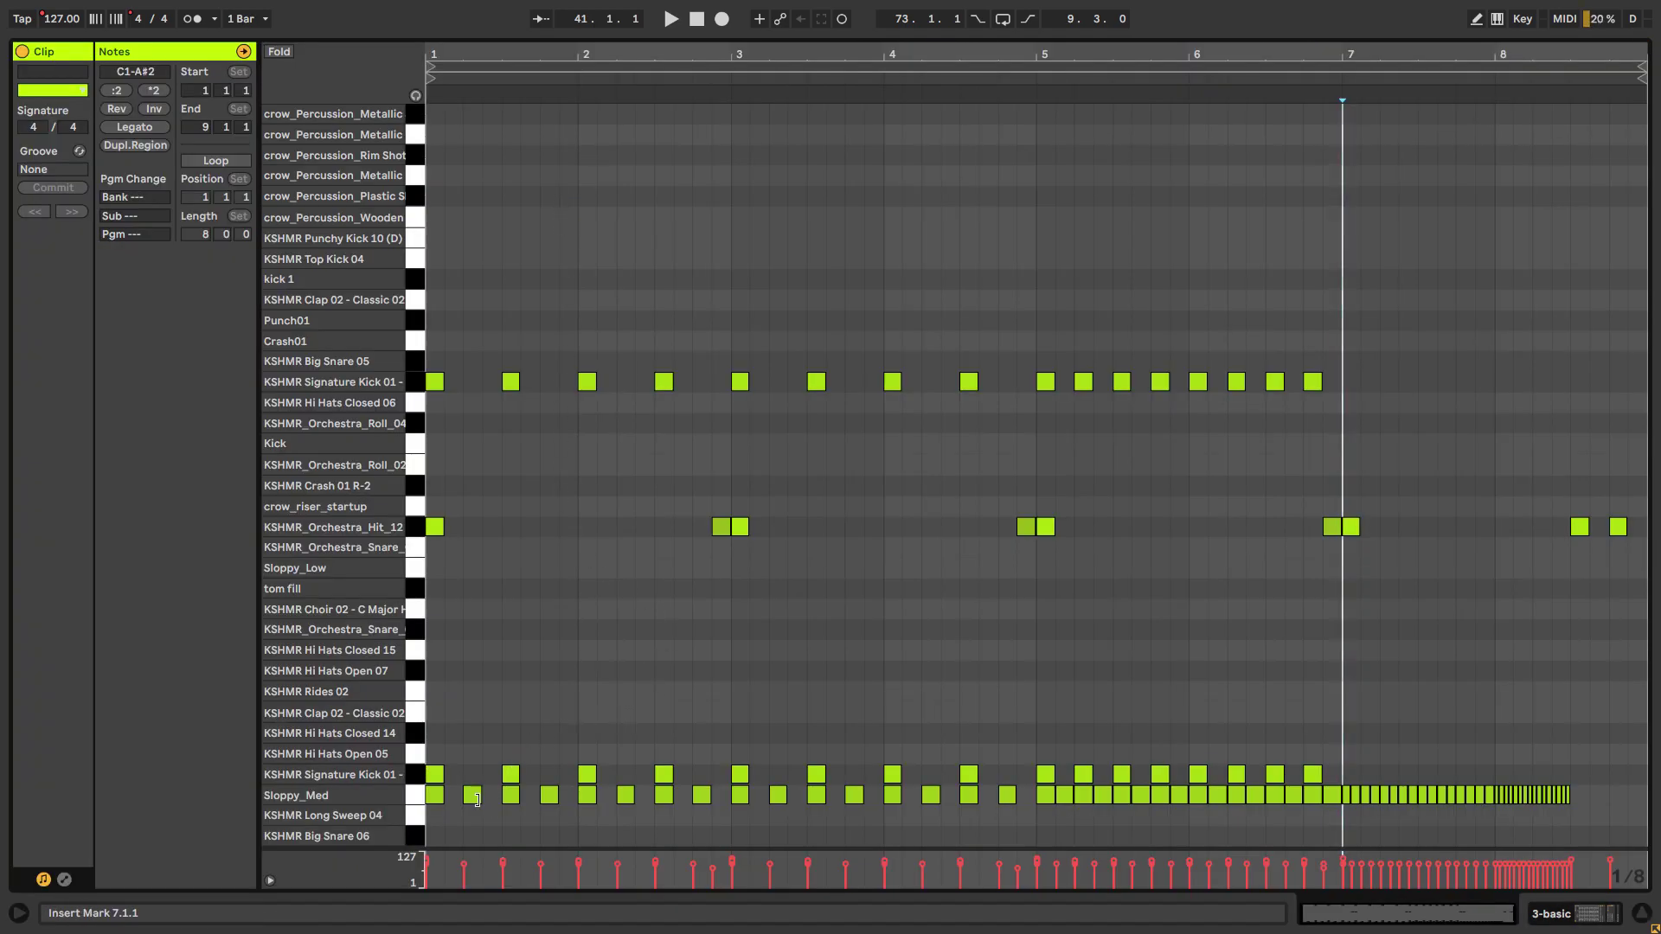
click(438, 813)
click(429, 818)
key(space)
click(773, 813)
key(space)
key(space)
click(1038, 825)
click(1287, 815)
click(1361, 822)
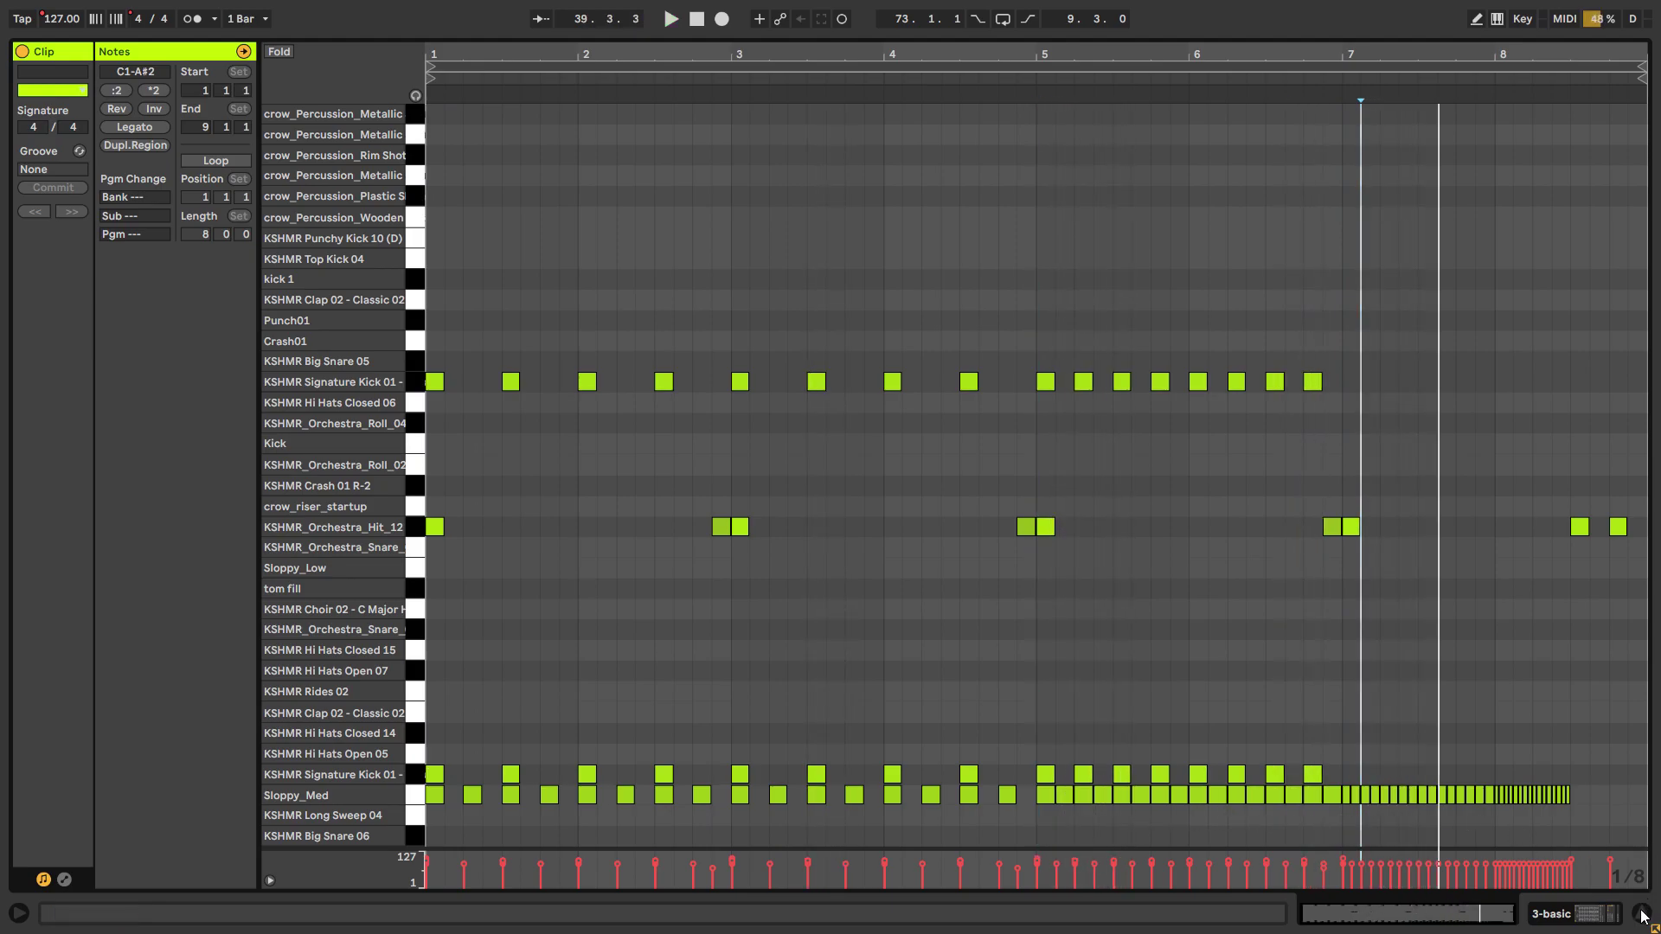
Step: Replay the Sloppy_Med roll, marking where it speeds up at clip bars 5 and 7, and return to the arrangement
click(439, 811)
key(space)
click(1038, 817)
click(1362, 823)
key(space)
key(Tab)
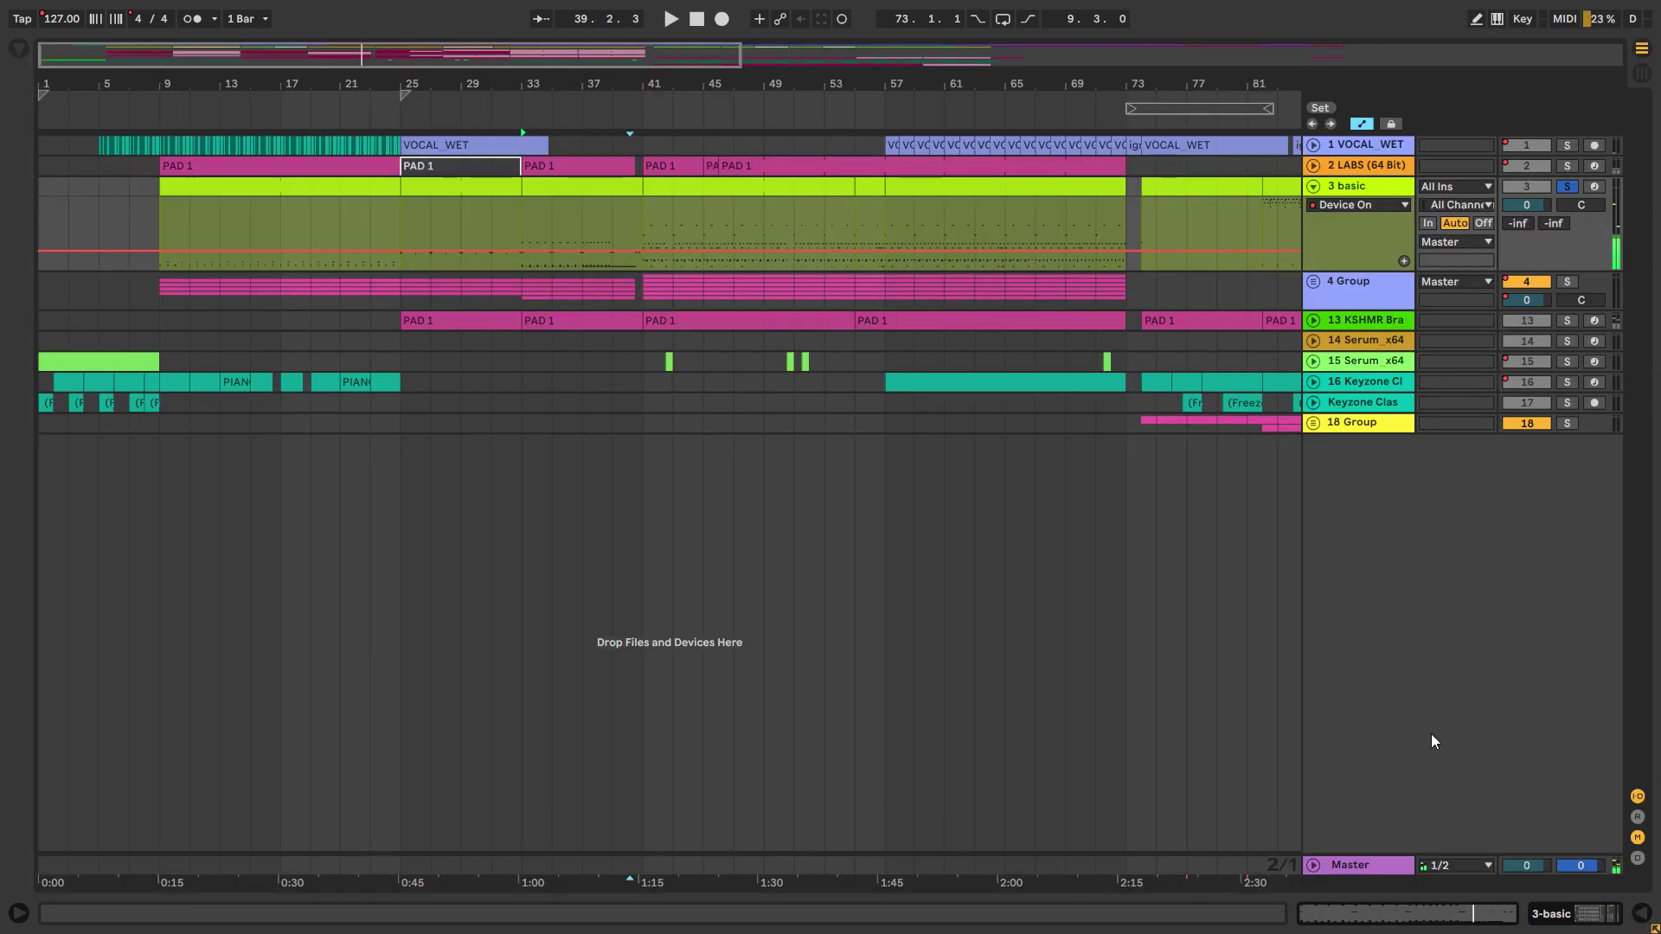
Step: Open the 3 basic clip at bar 33 again, play through its KSHMR_Orchestra_Hit_12 notes and close the clip
click(606, 212)
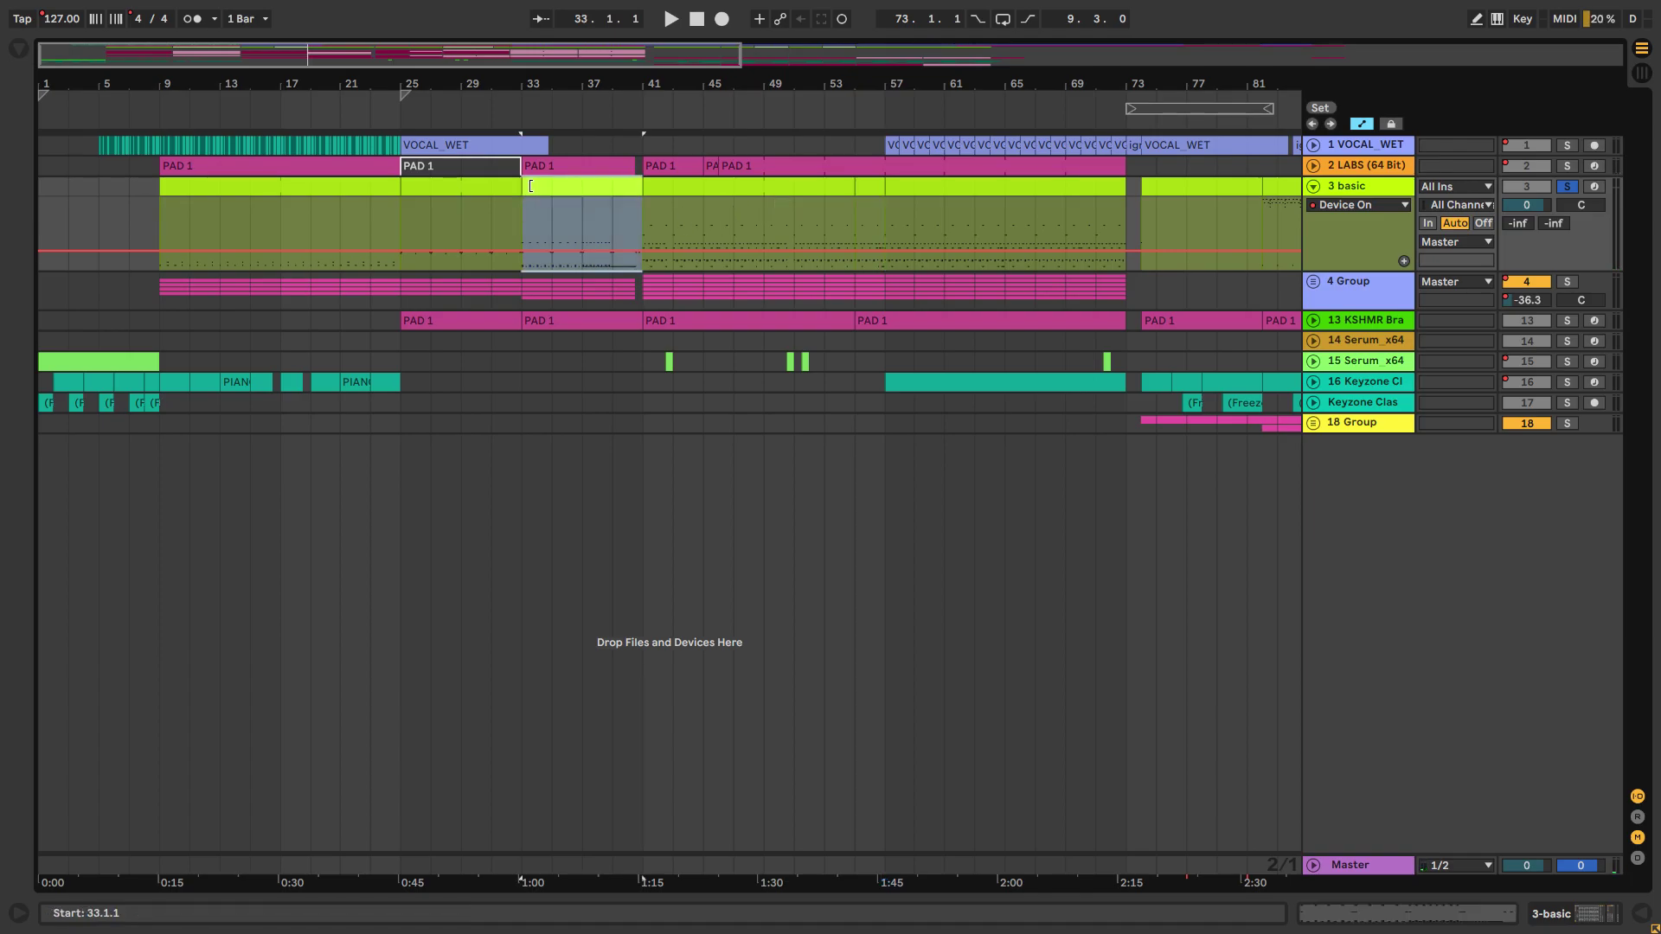
key(Tab)
click(436, 524)
key(space)
click(711, 558)
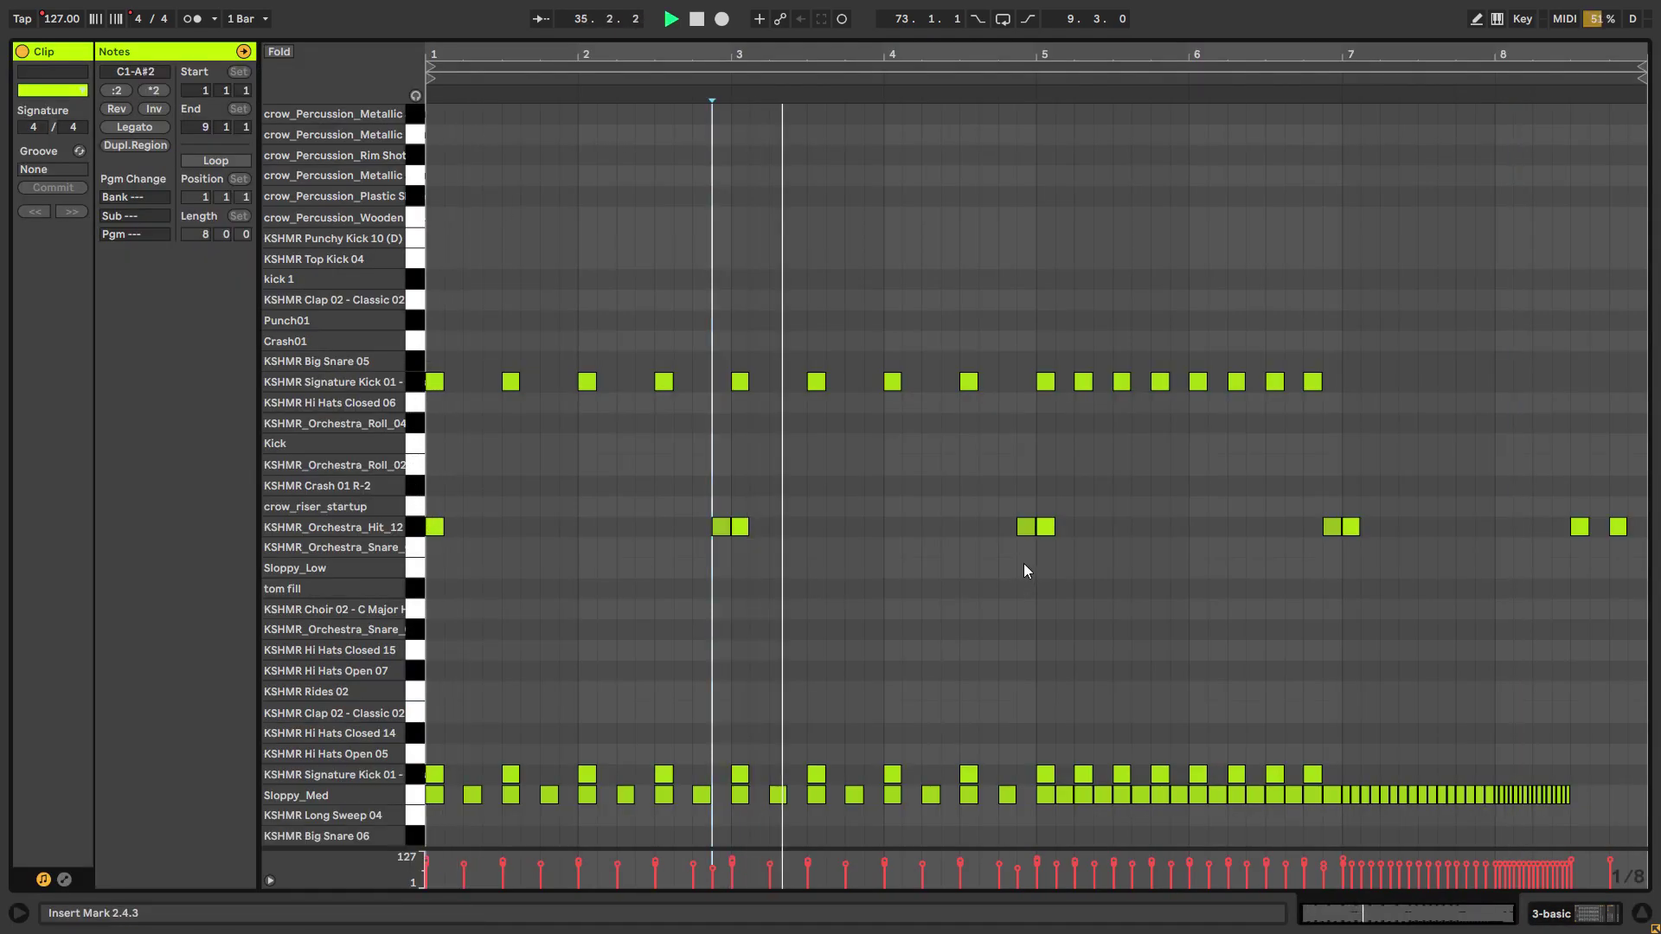
click(1322, 573)
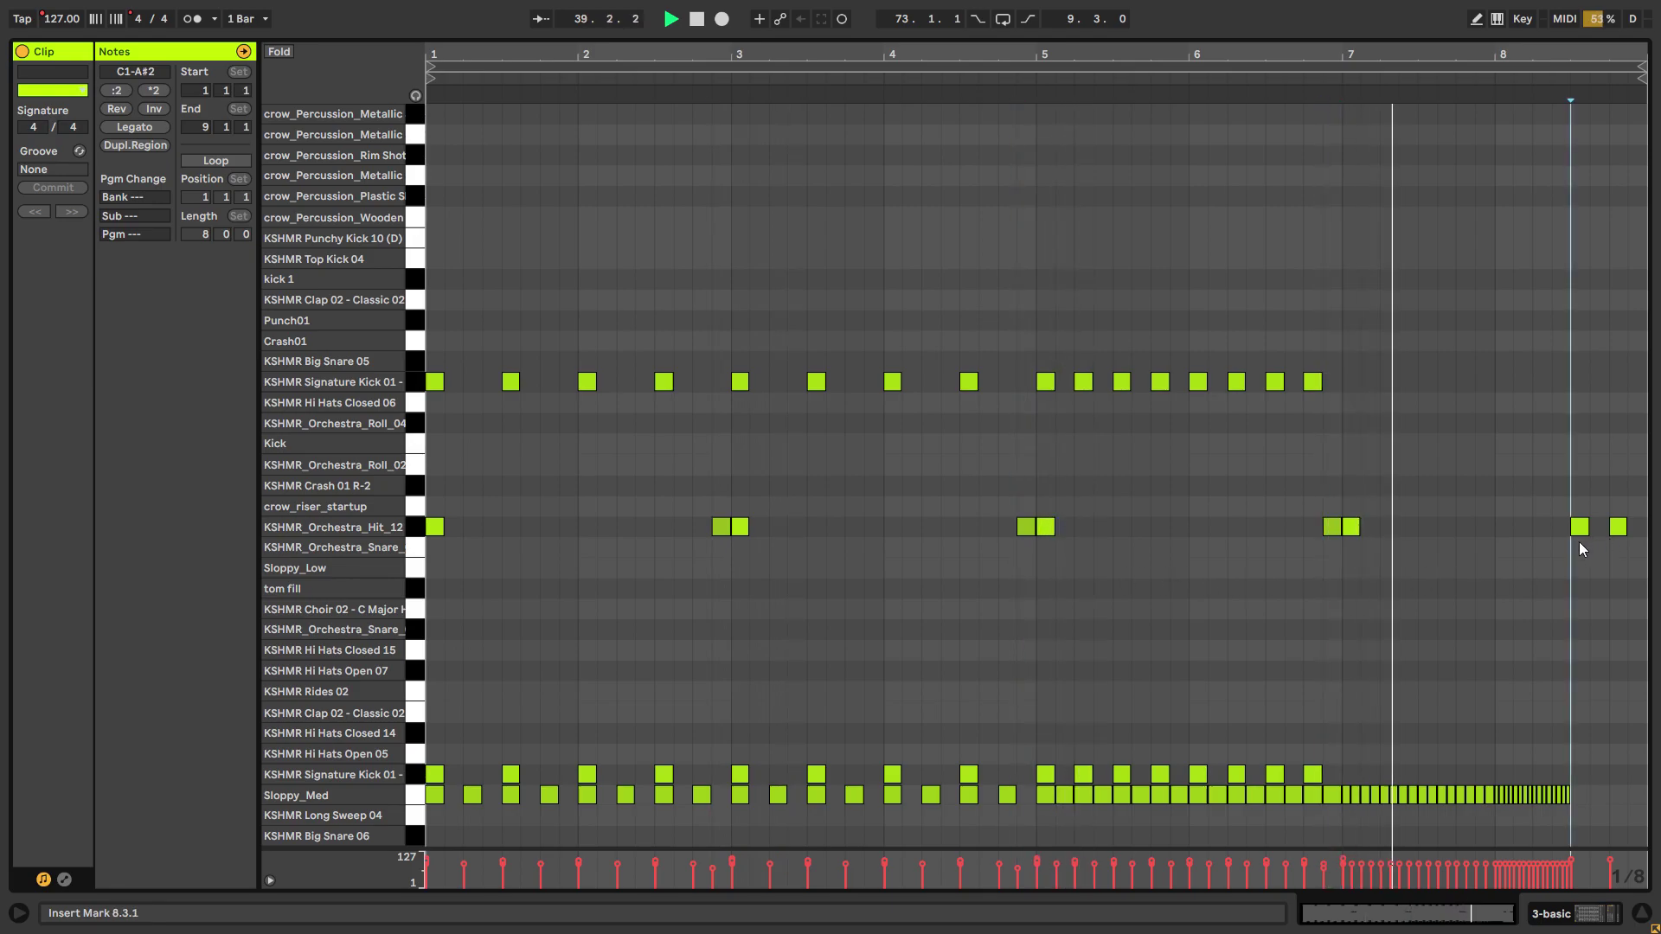
key(space)
key(Tab)
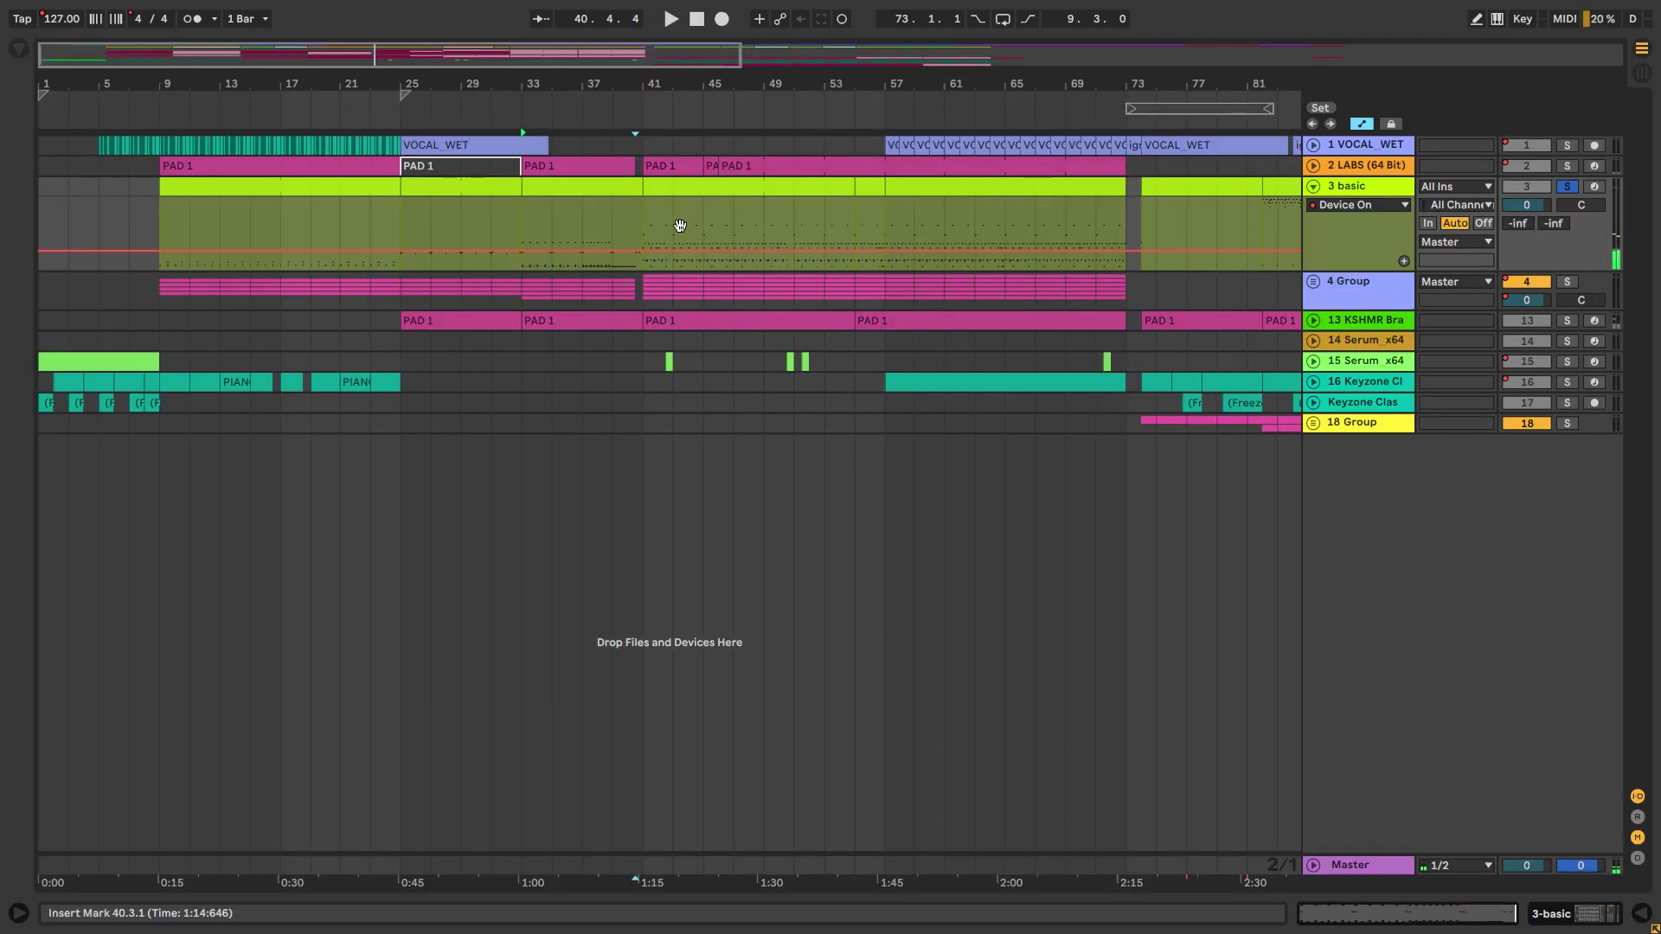
Step: Collapse and unsolo 3 basic, and play the full arrangement from bar 41
key(plus)
click(1312, 186)
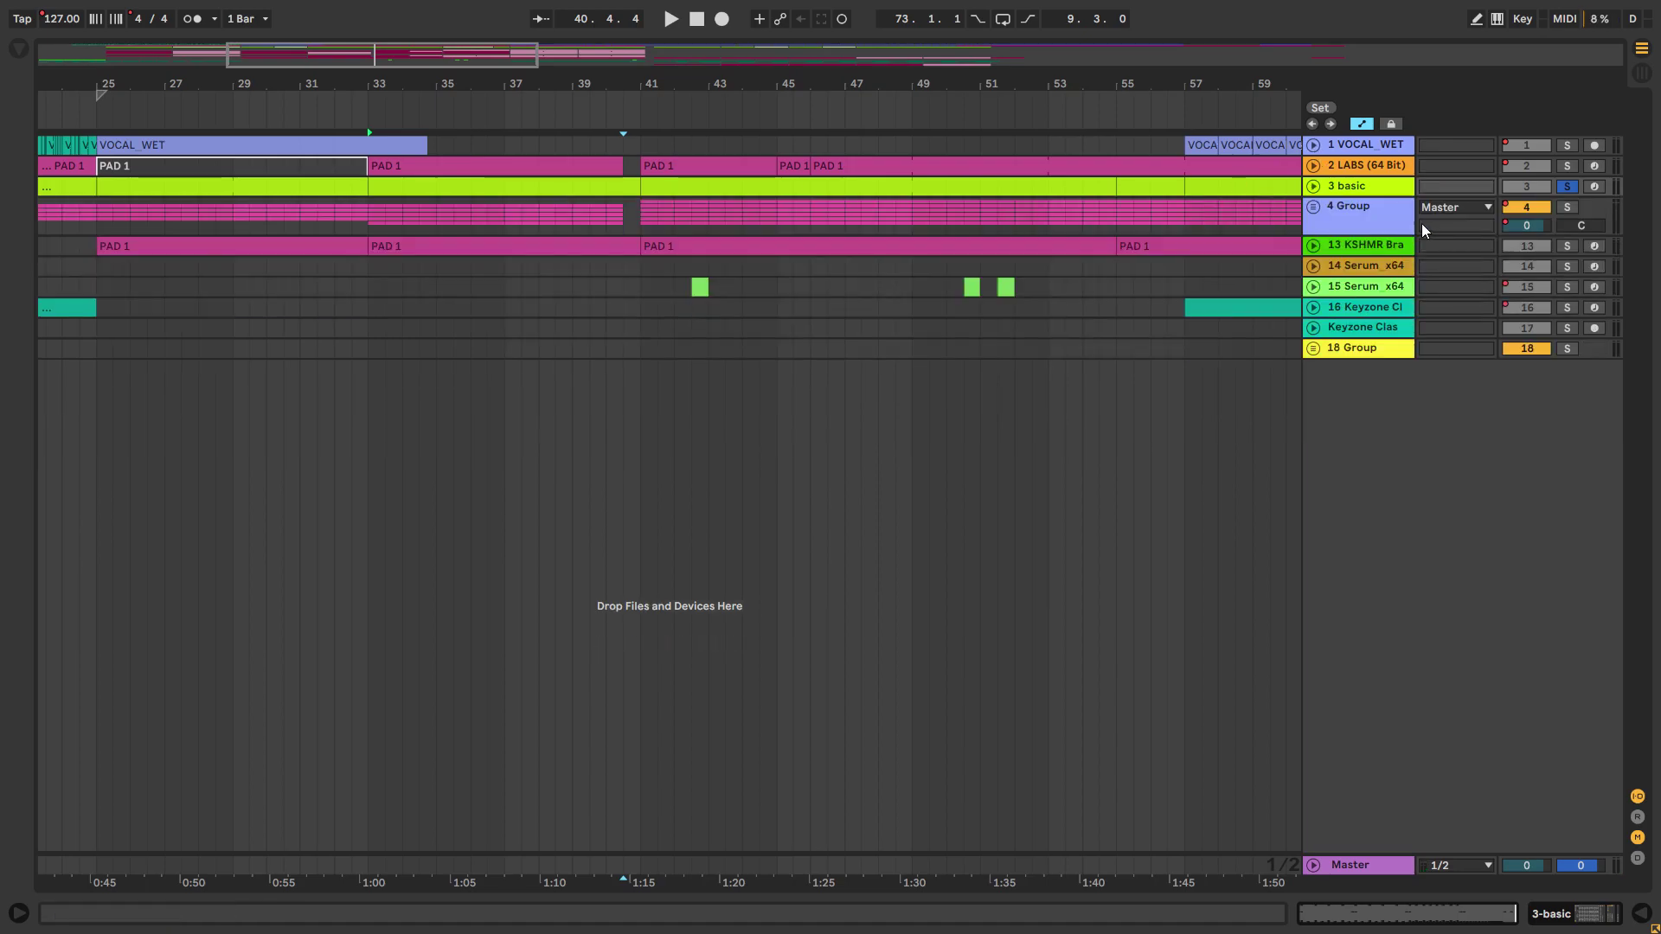
click(1563, 189)
key(minus)
key(minus)
key(plus)
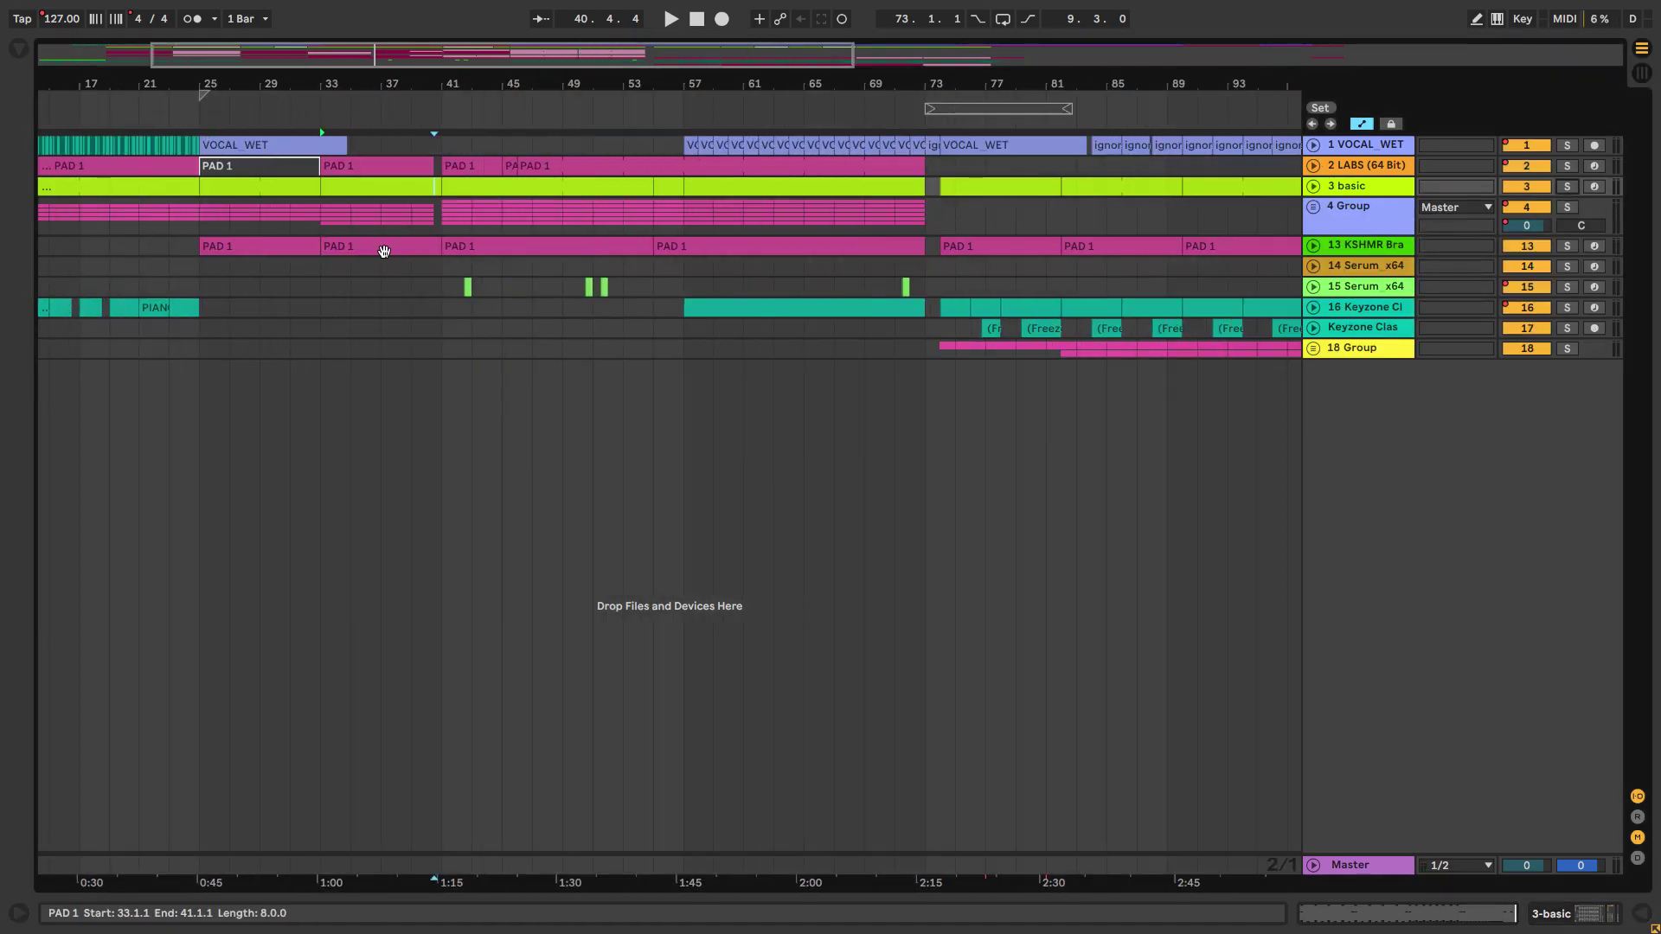
click(454, 218)
key(space)
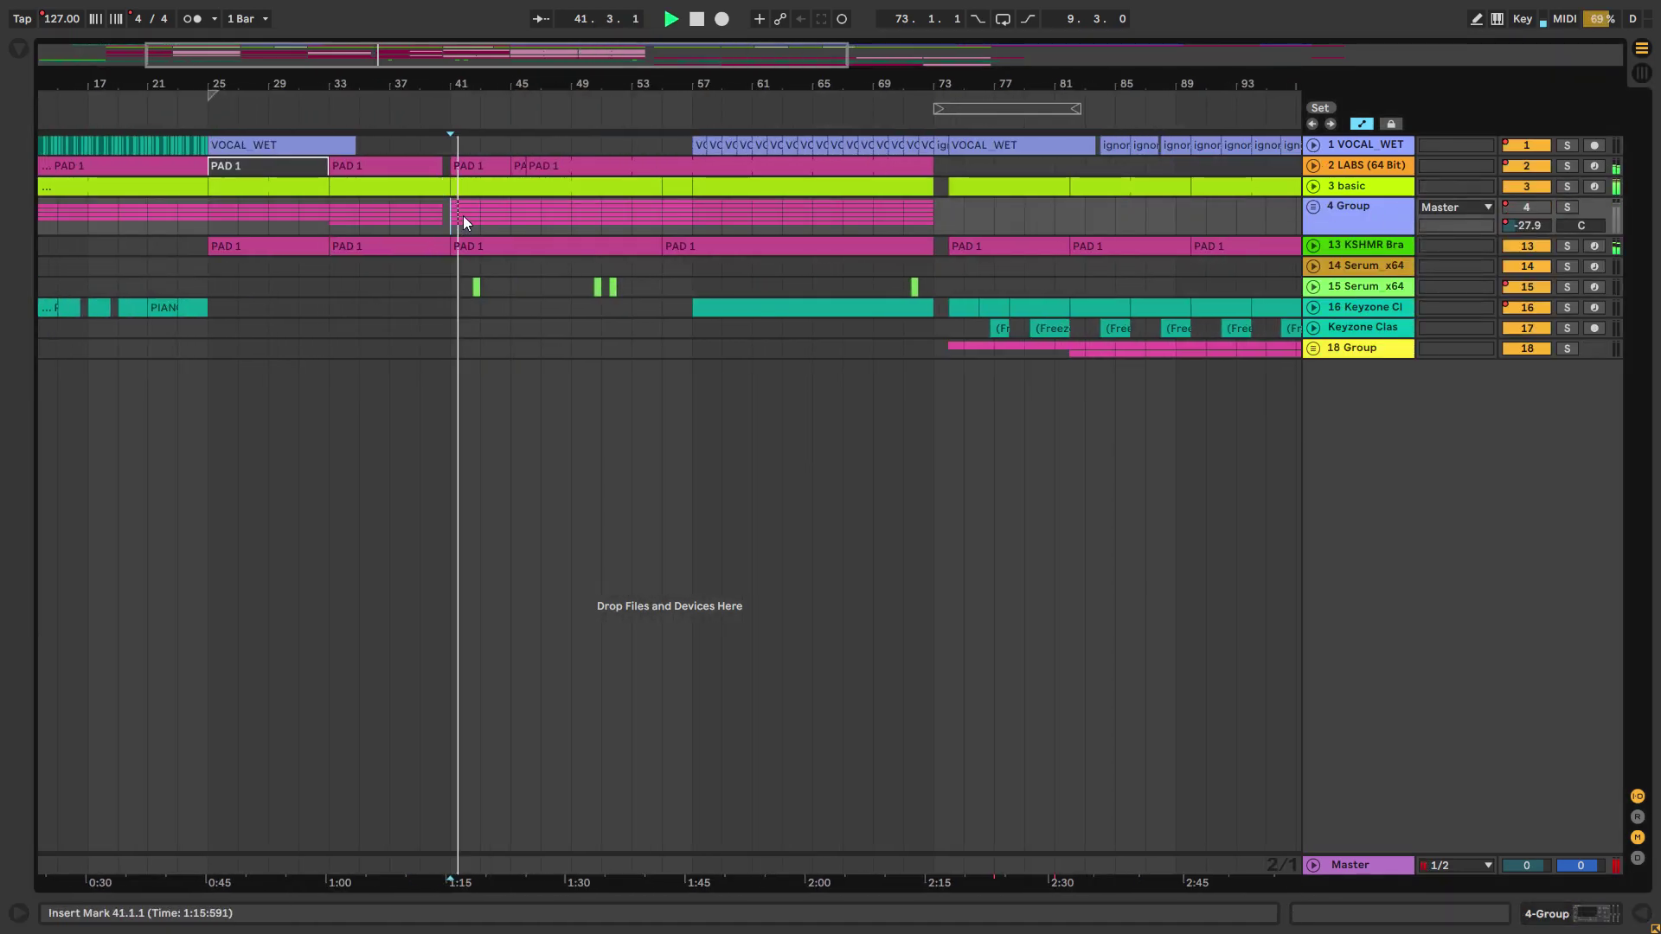
Step: Follow the arrangement playback from bar 41, examining how the clips of the different tracks enter in this section
key(plus)
key(plus)
scroll(533, 237, down, 1)
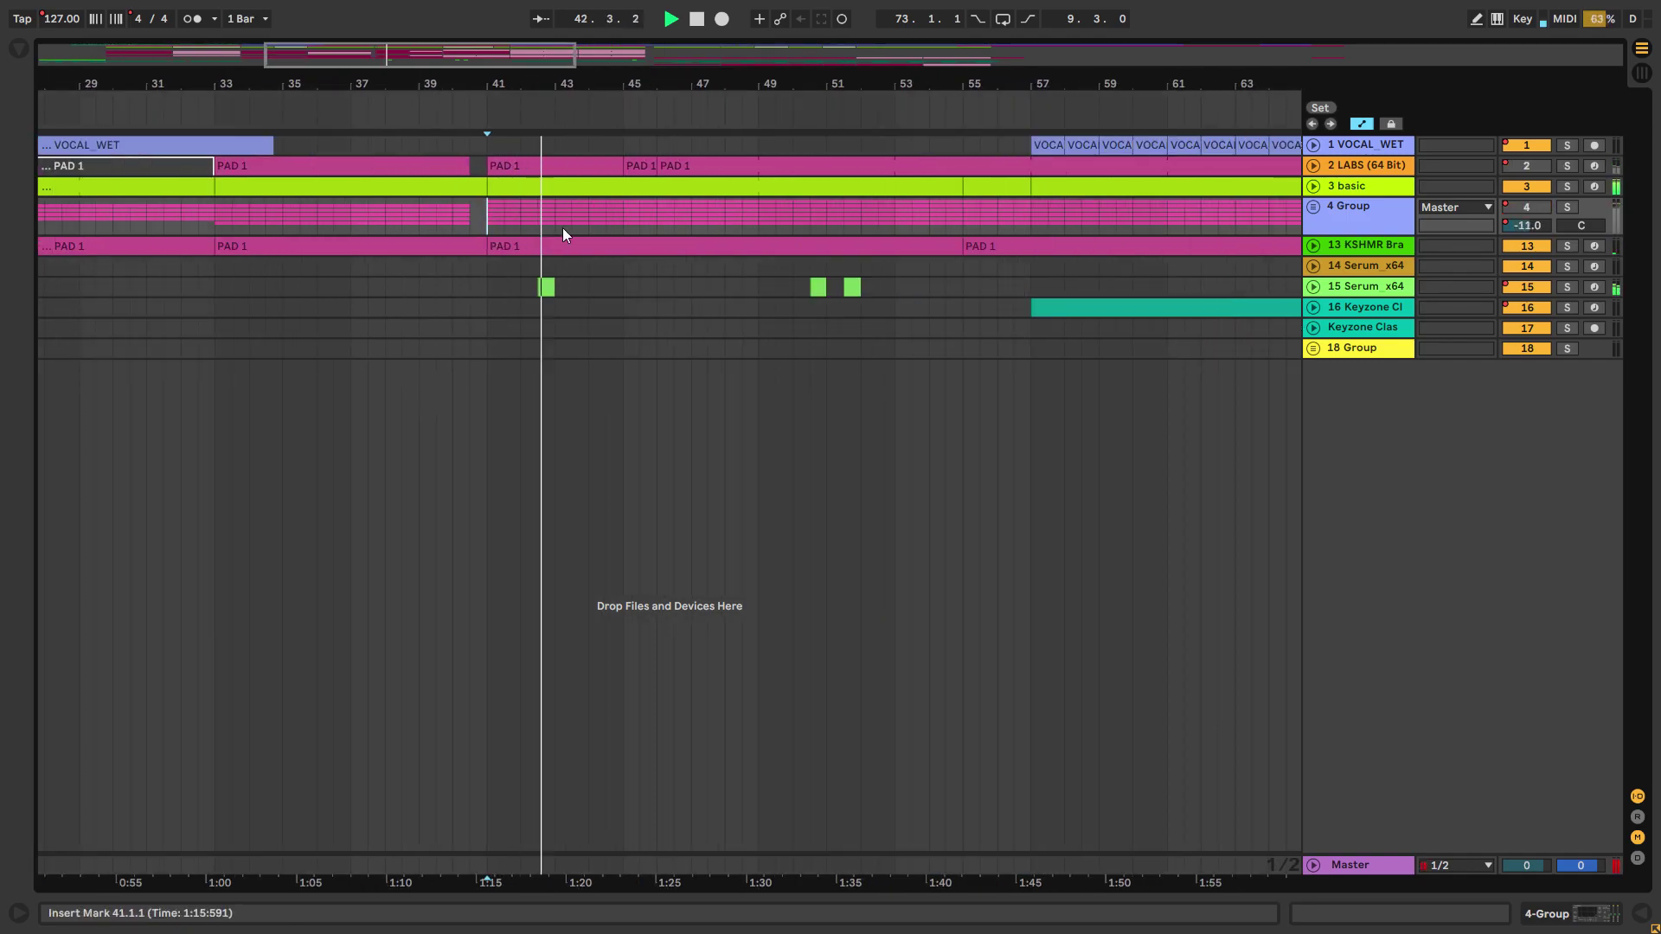
scroll(569, 236, down, 2)
scroll(505, 244, up, 2)
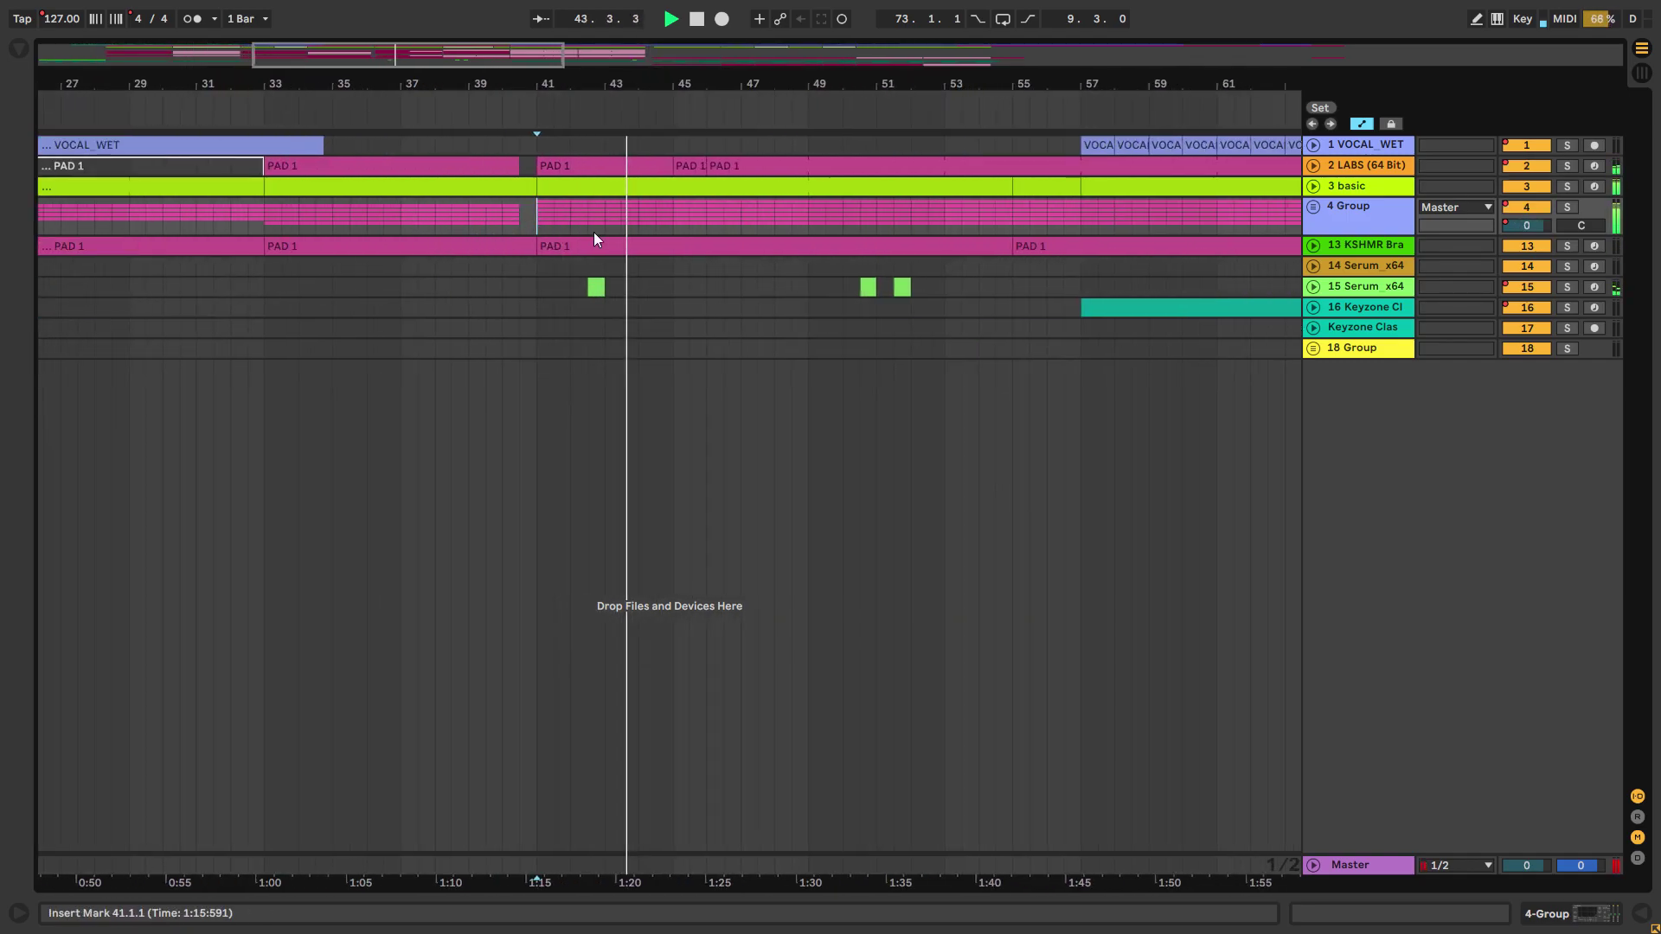
key(plus)
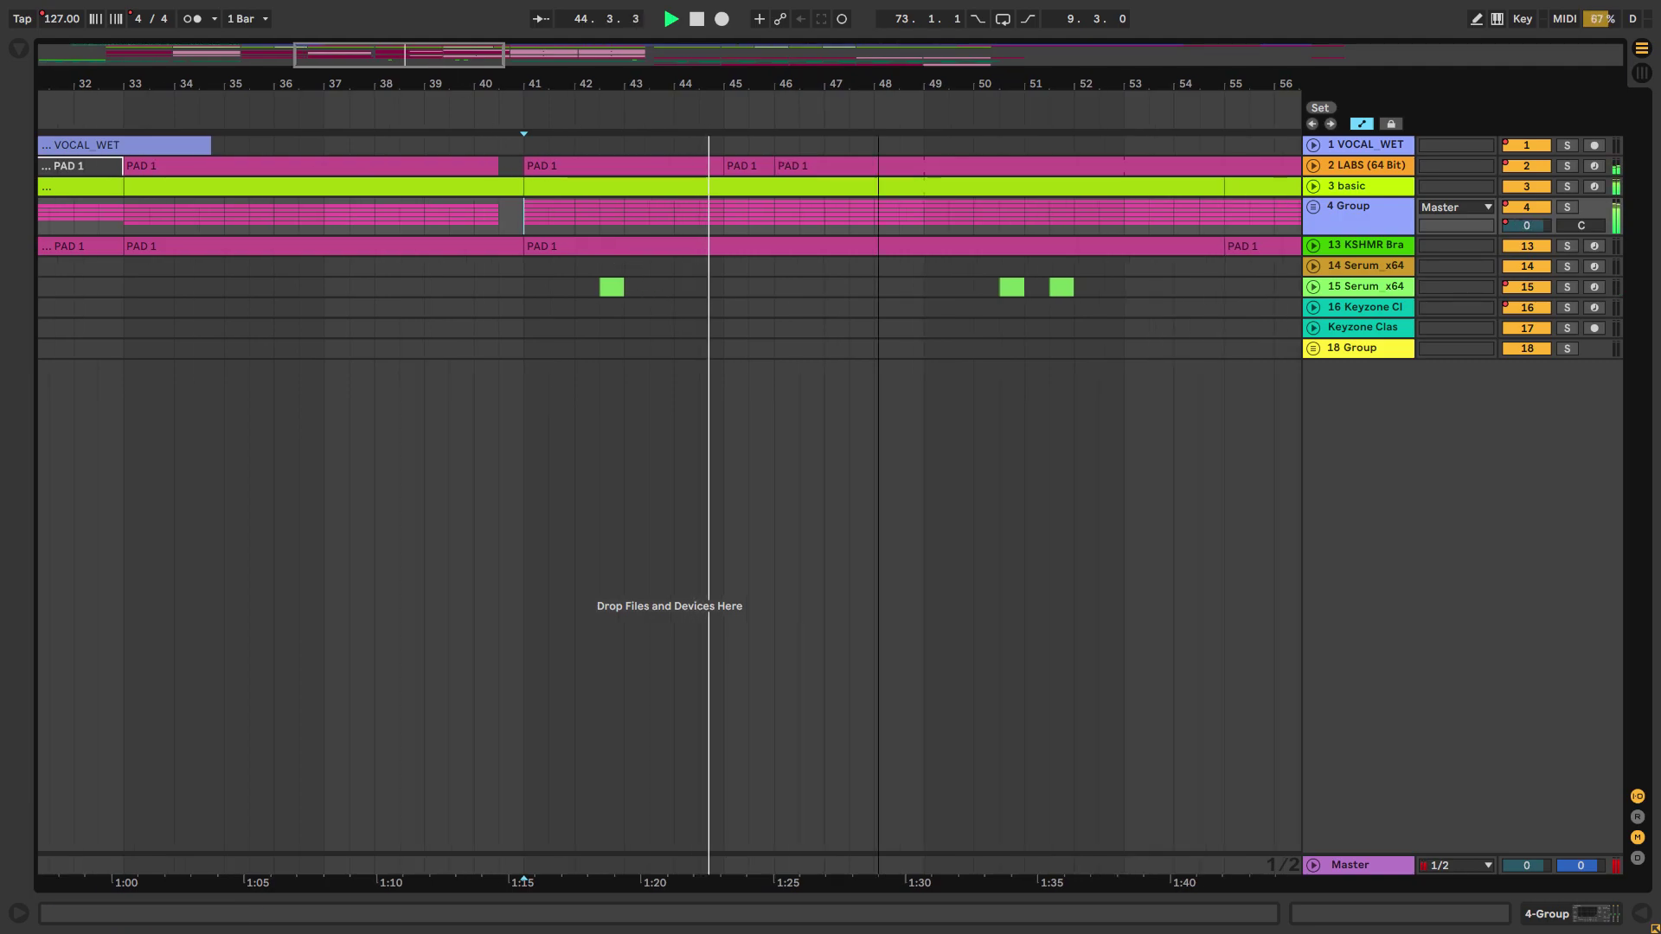
key(minus)
key(plus)
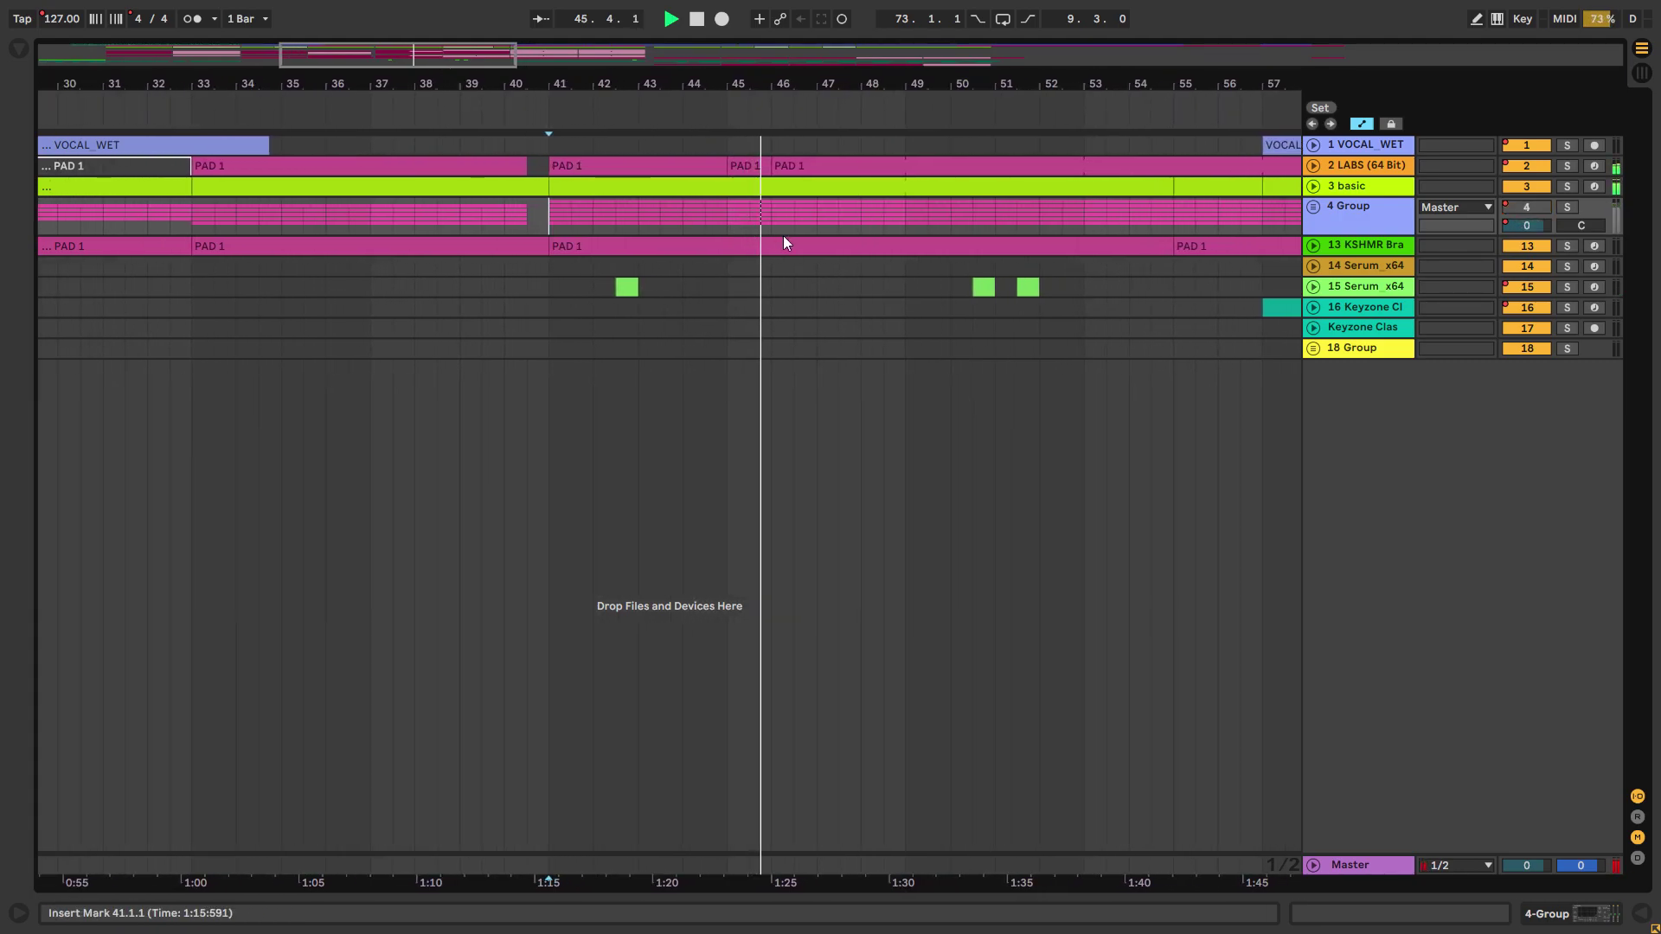
drag(846, 271, 832, 270)
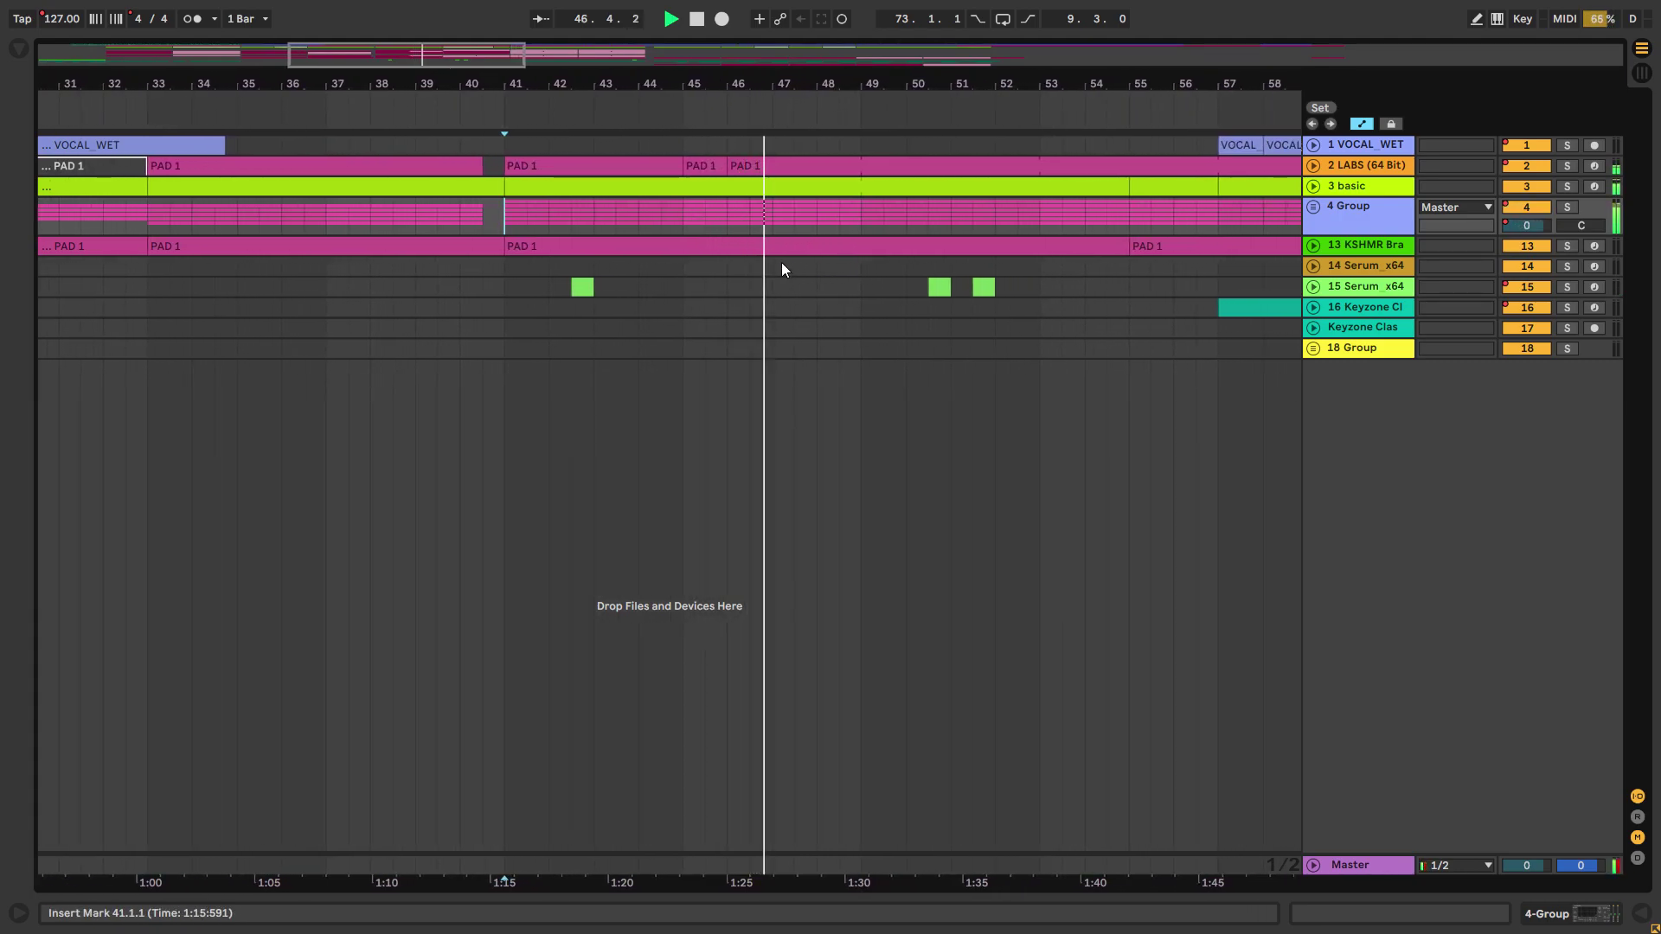
scroll(780, 263, down, 5)
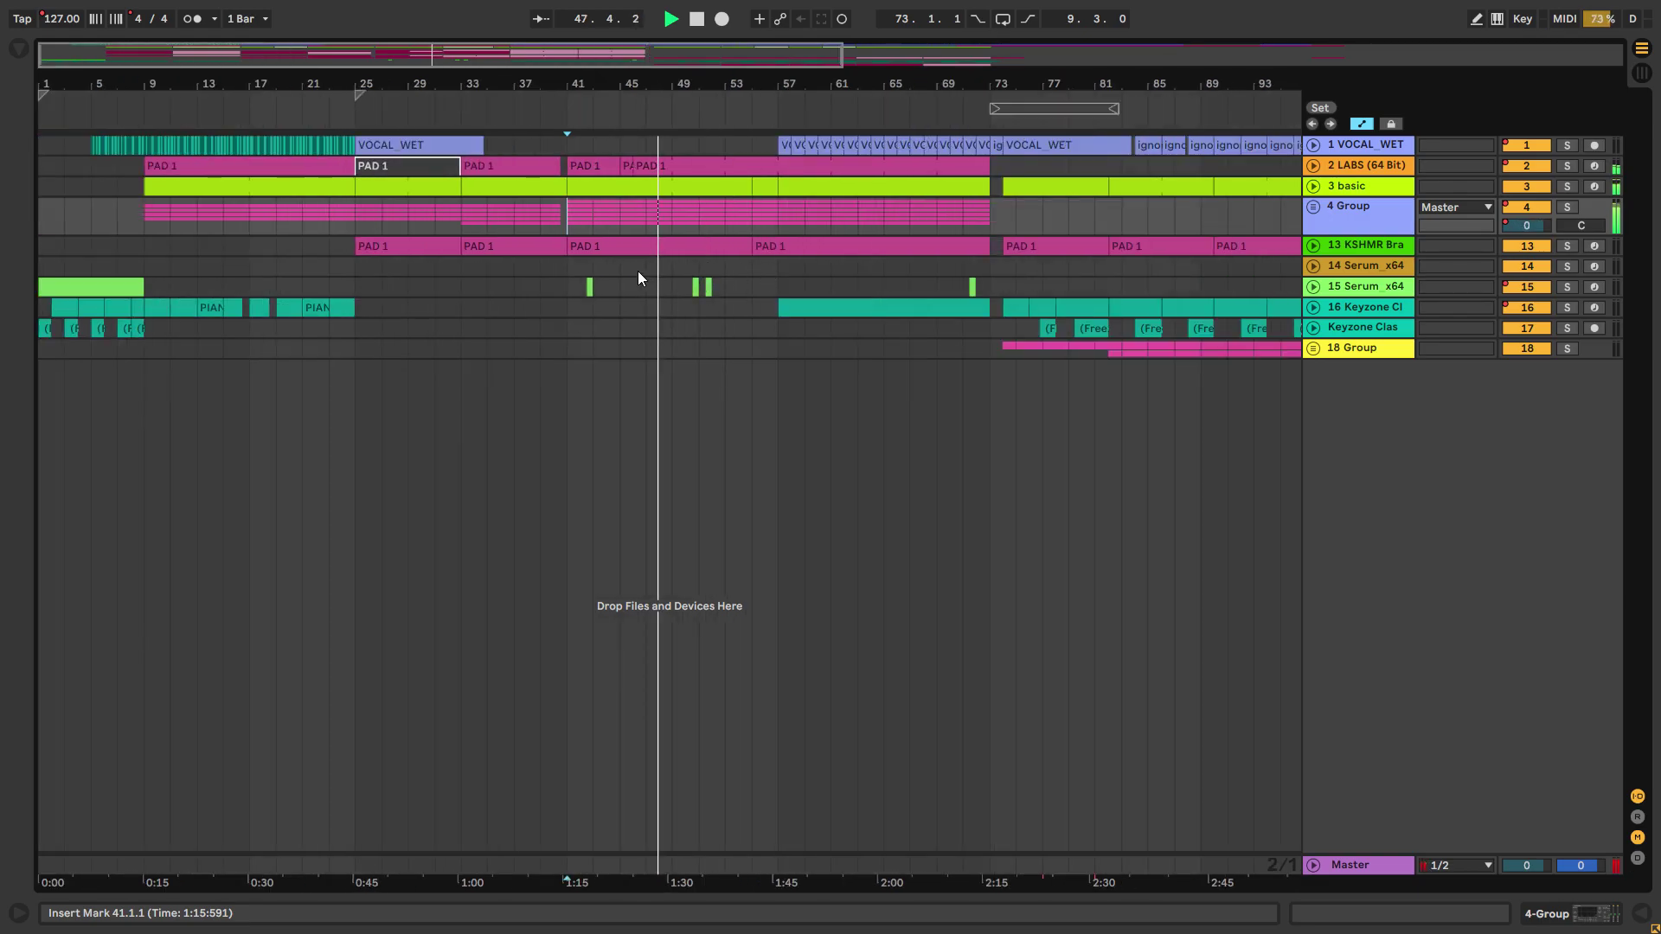
Step: Unfold the 2 LABS track and examine its Frequency automation from bar 41 onward during playback
key(plus)
click(1313, 165)
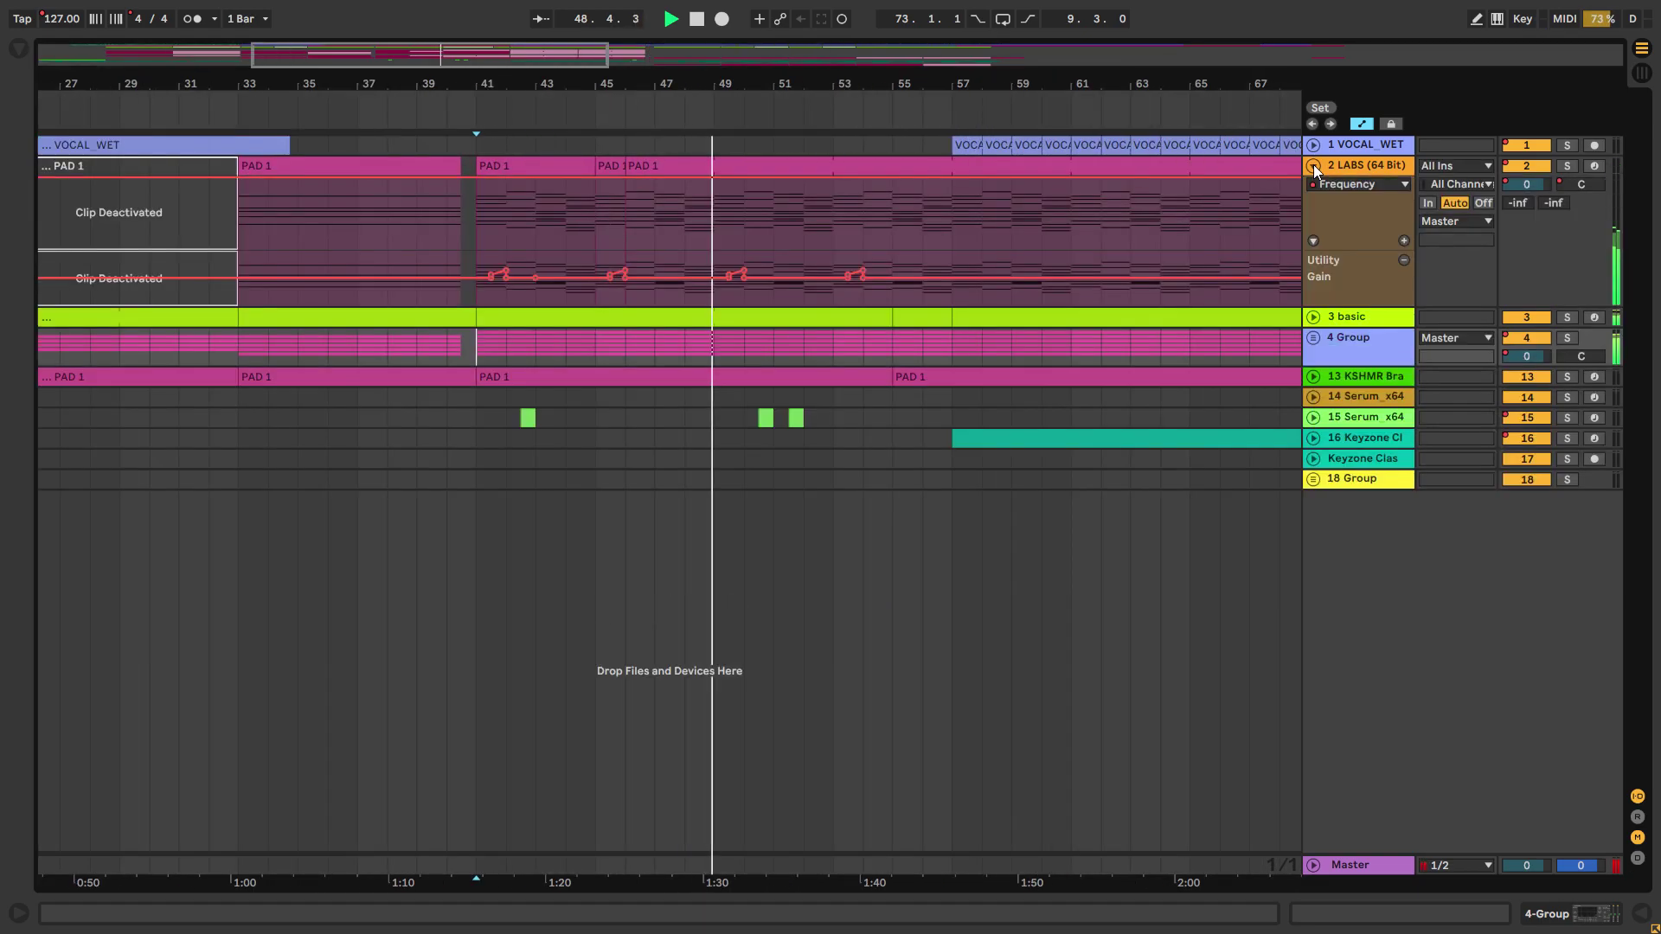
click(1310, 320)
click(1312, 320)
click(1315, 323)
click(1316, 327)
key(minus)
scroll(626, 189, right, 2)
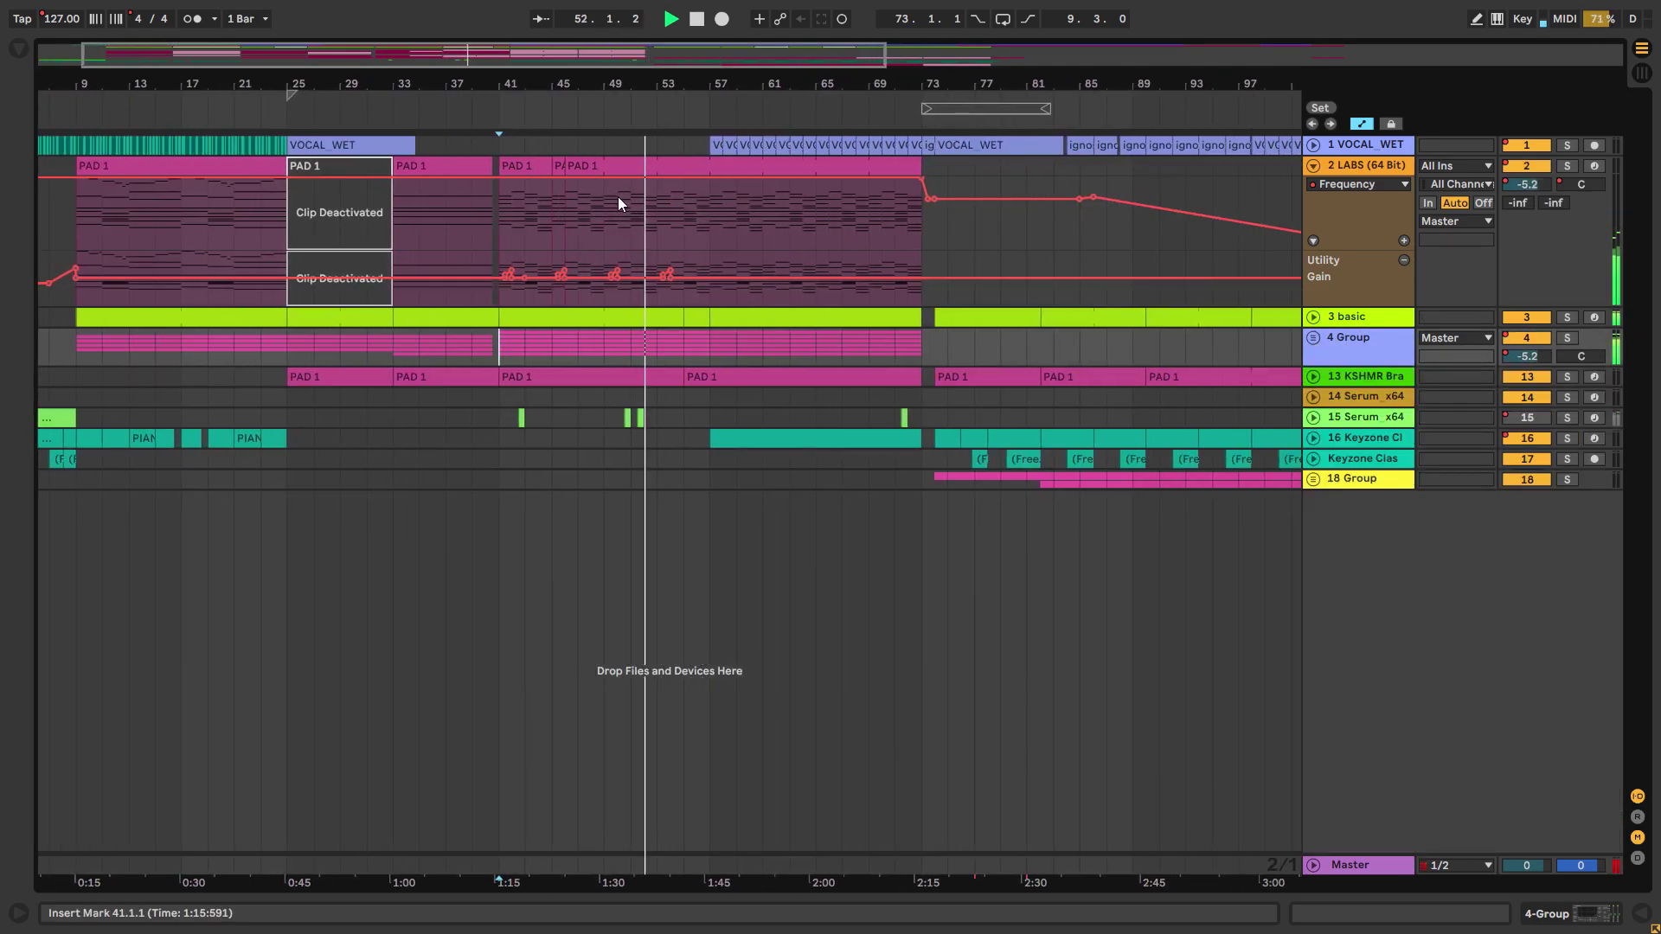
scroll(618, 196, down, 1)
scroll(419, 199, up, 2)
key(plus)
key(plus)
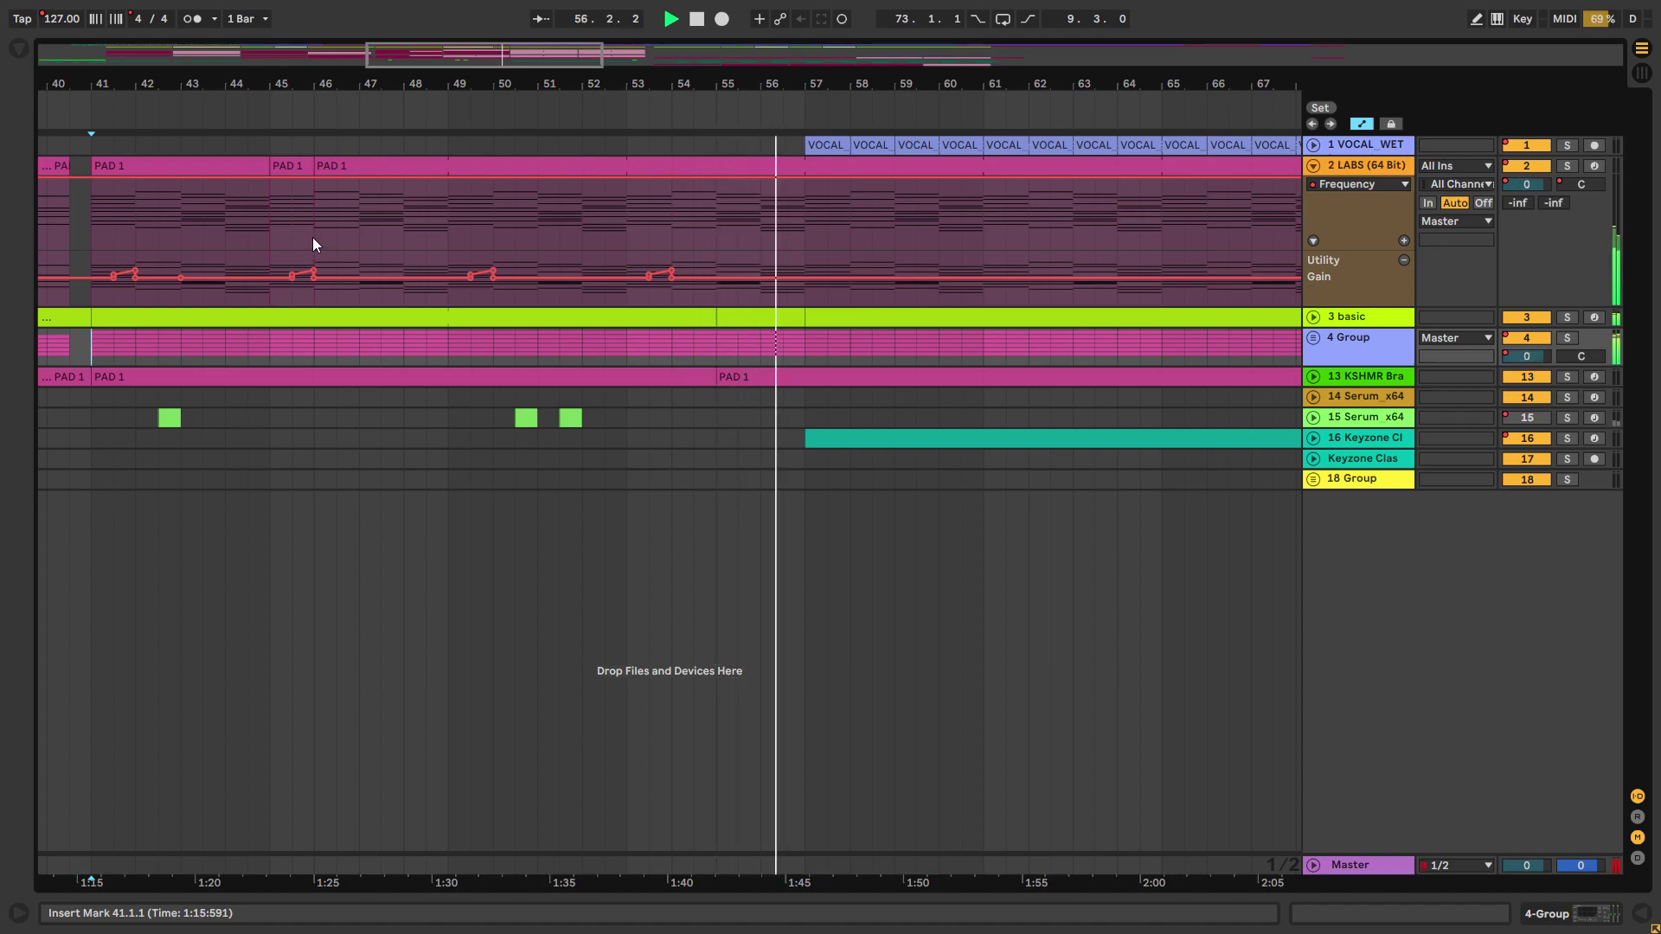
Step: Stop playback and fold the 2 LABS track back to its compact height
key(space)
scroll(415, 247, down, 5)
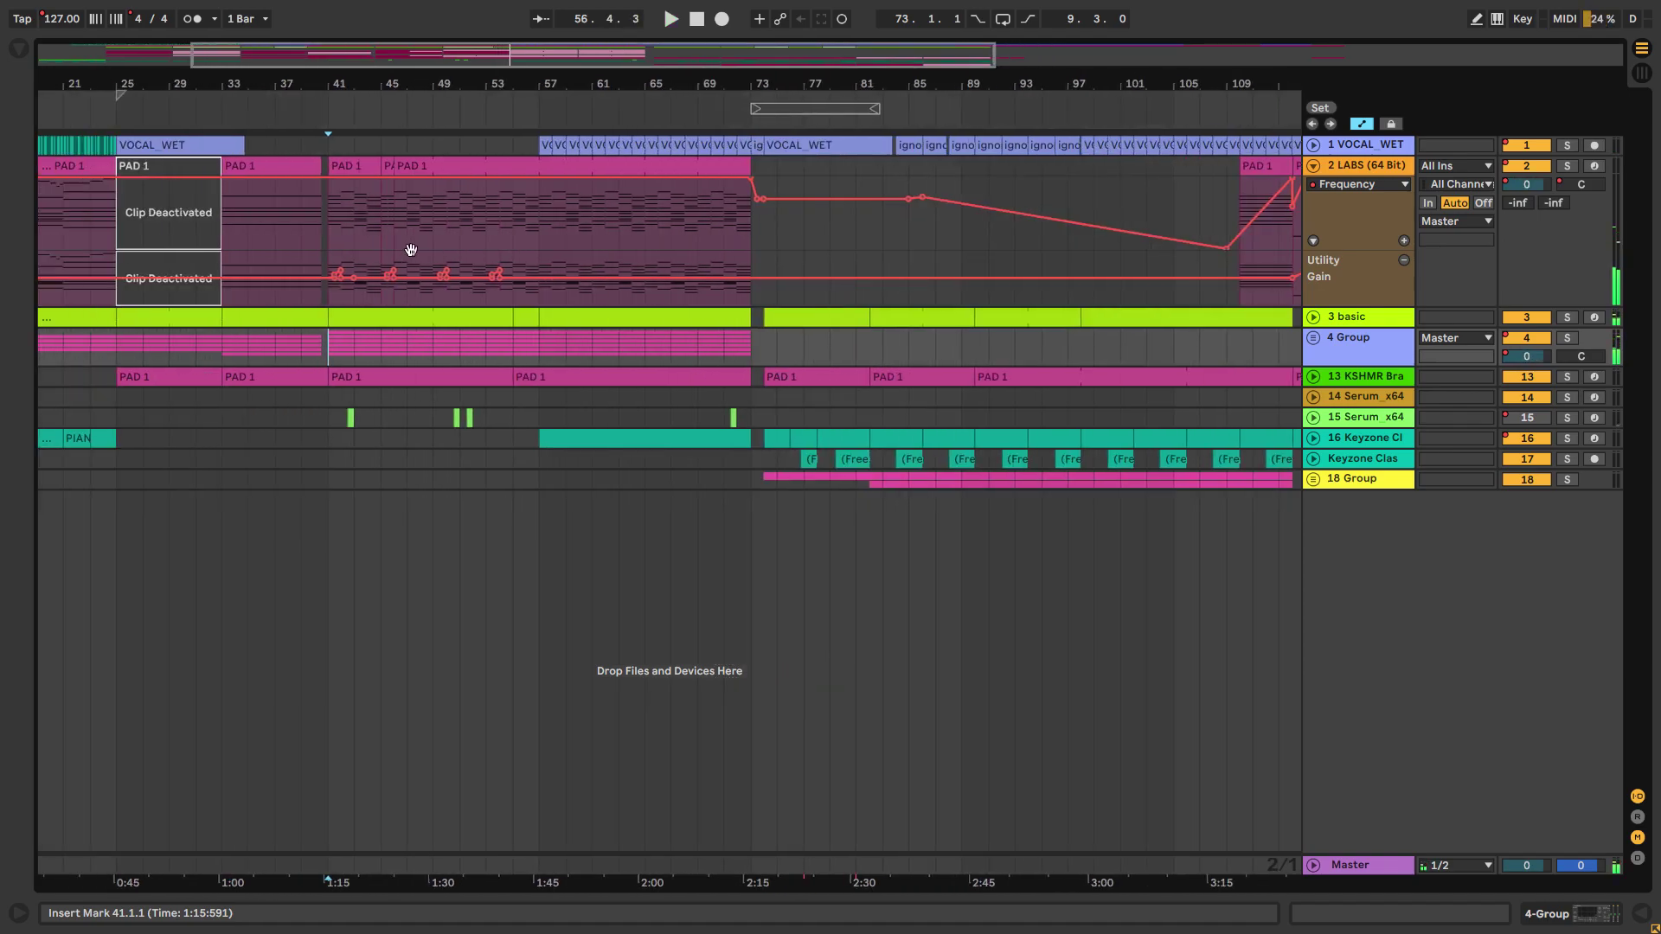
click(317, 227)
key(u)
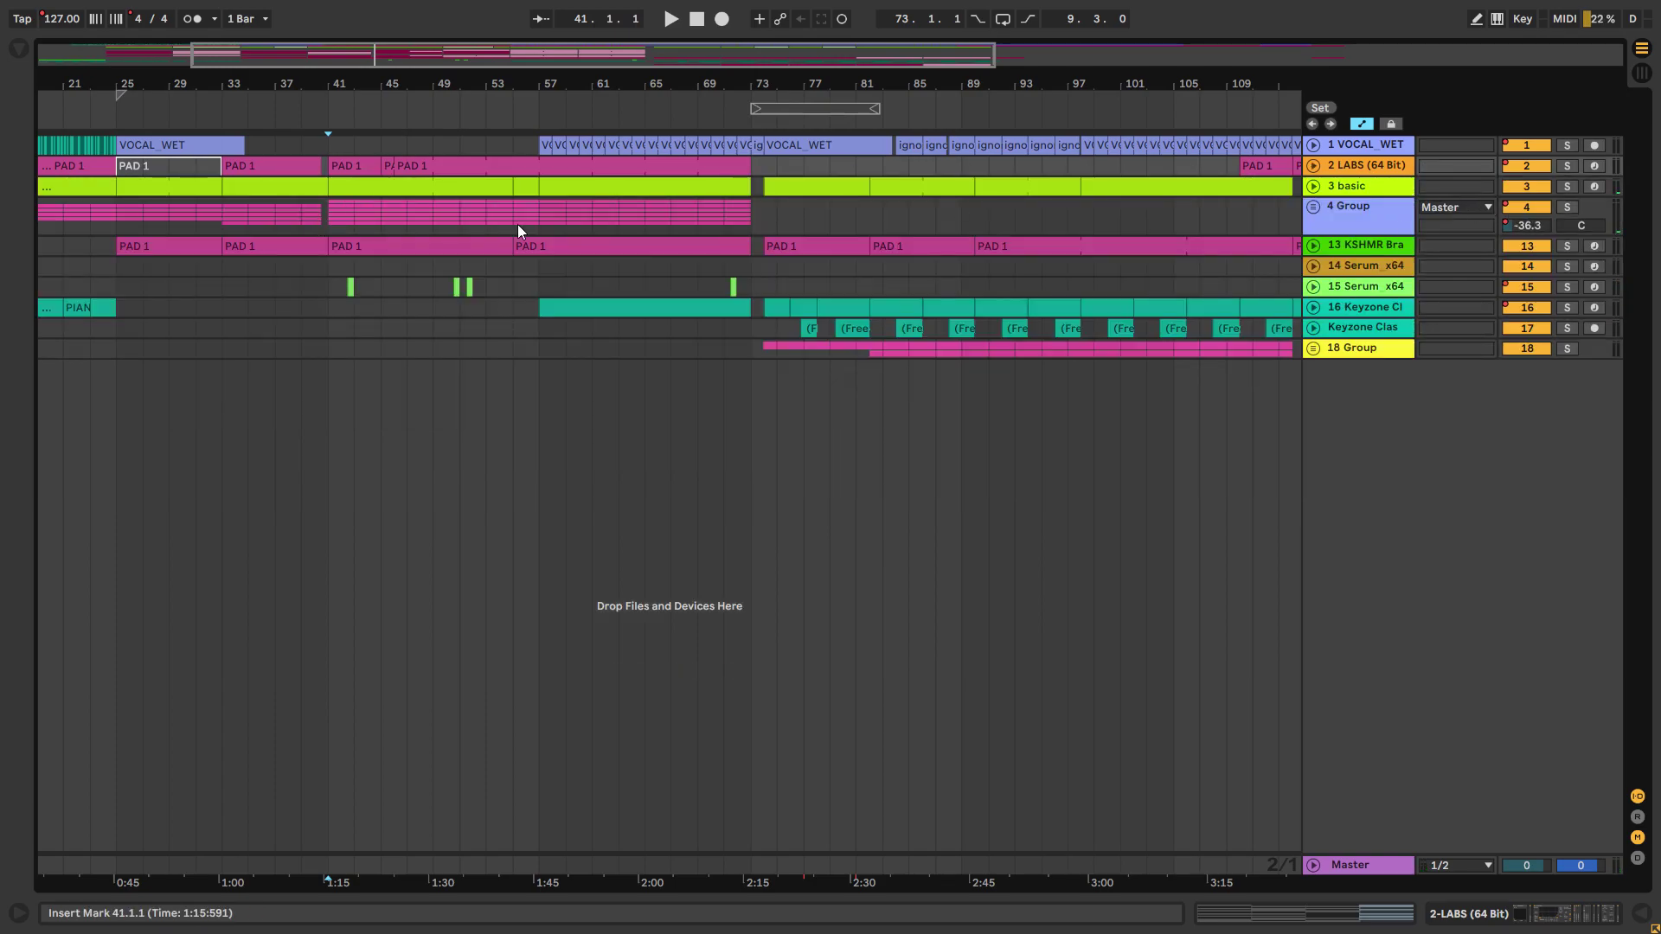
Step: Solo 4 Group at bar 41 and unfold it to show its nested groups and Serum tracks
scroll(368, 259, up, 2)
drag(519, 326, 802, 326)
click(556, 224)
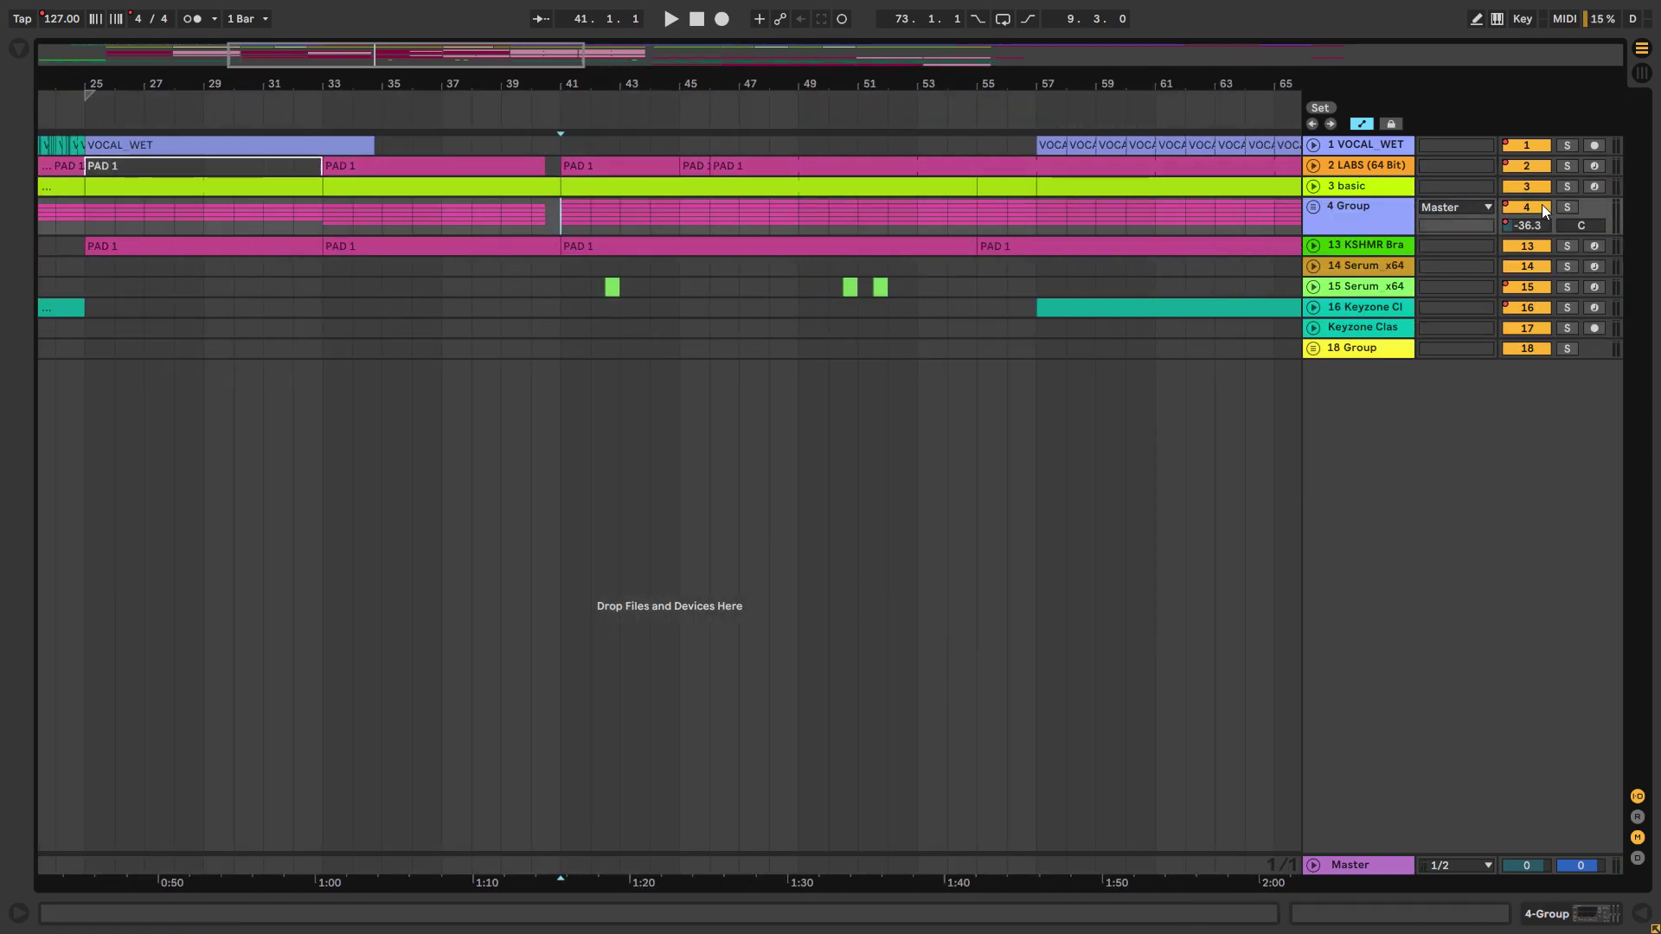
key(s)
click(1313, 207)
click(1332, 215)
Step: Open the PAD 1 clip of the 7 Serum_x64 track at bar 41 to show its chords
drag(639, 453, 649, 337)
scroll(642, 406, up, 3)
double_click(647, 422)
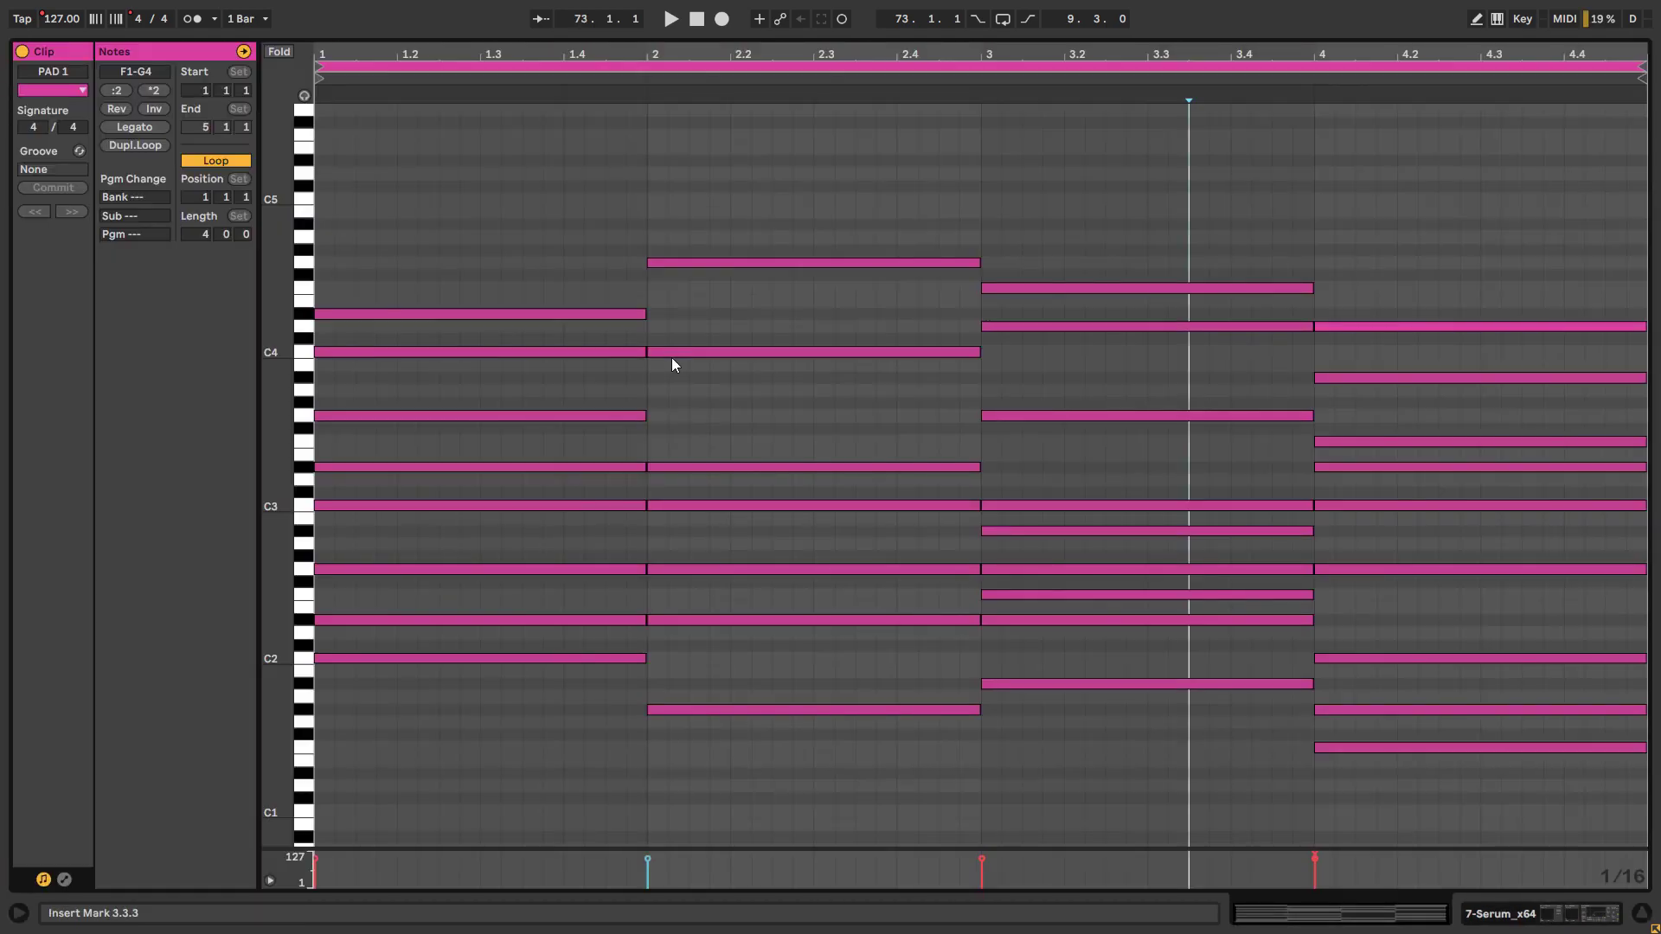
Step: Try removing the chord in clip bar 4 and extending the bar 3 chord through bar 4, and undo both edits
drag(1386, 223, 1527, 821)
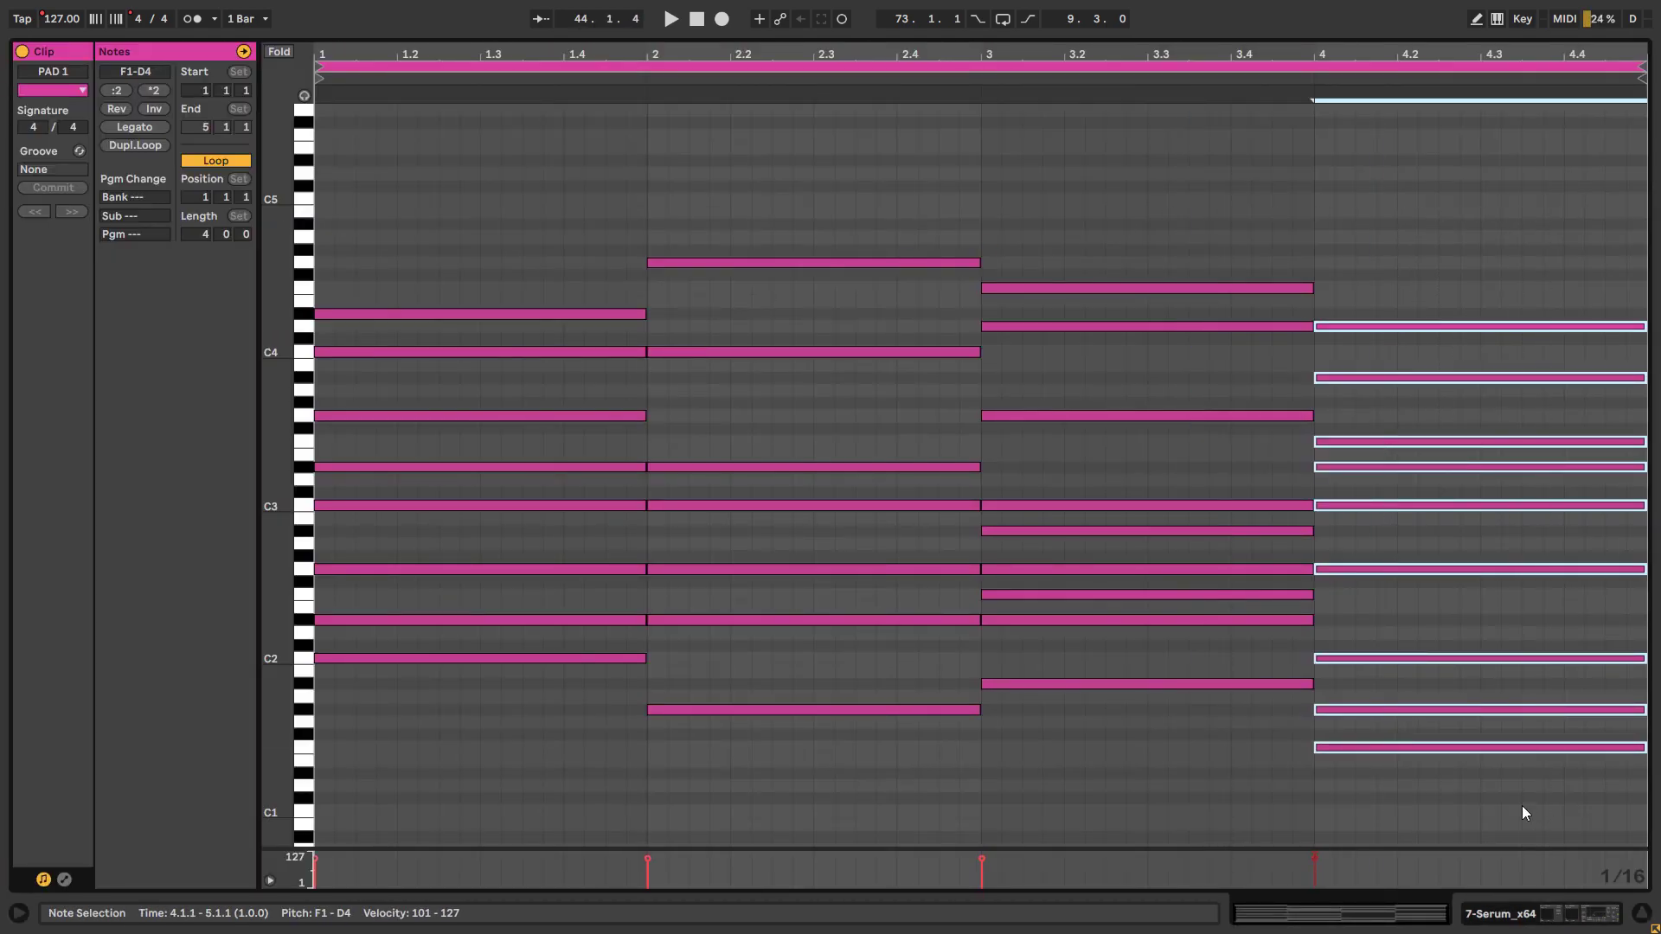
key(Delete)
key(Left)
drag(1315, 684, 1646, 684)
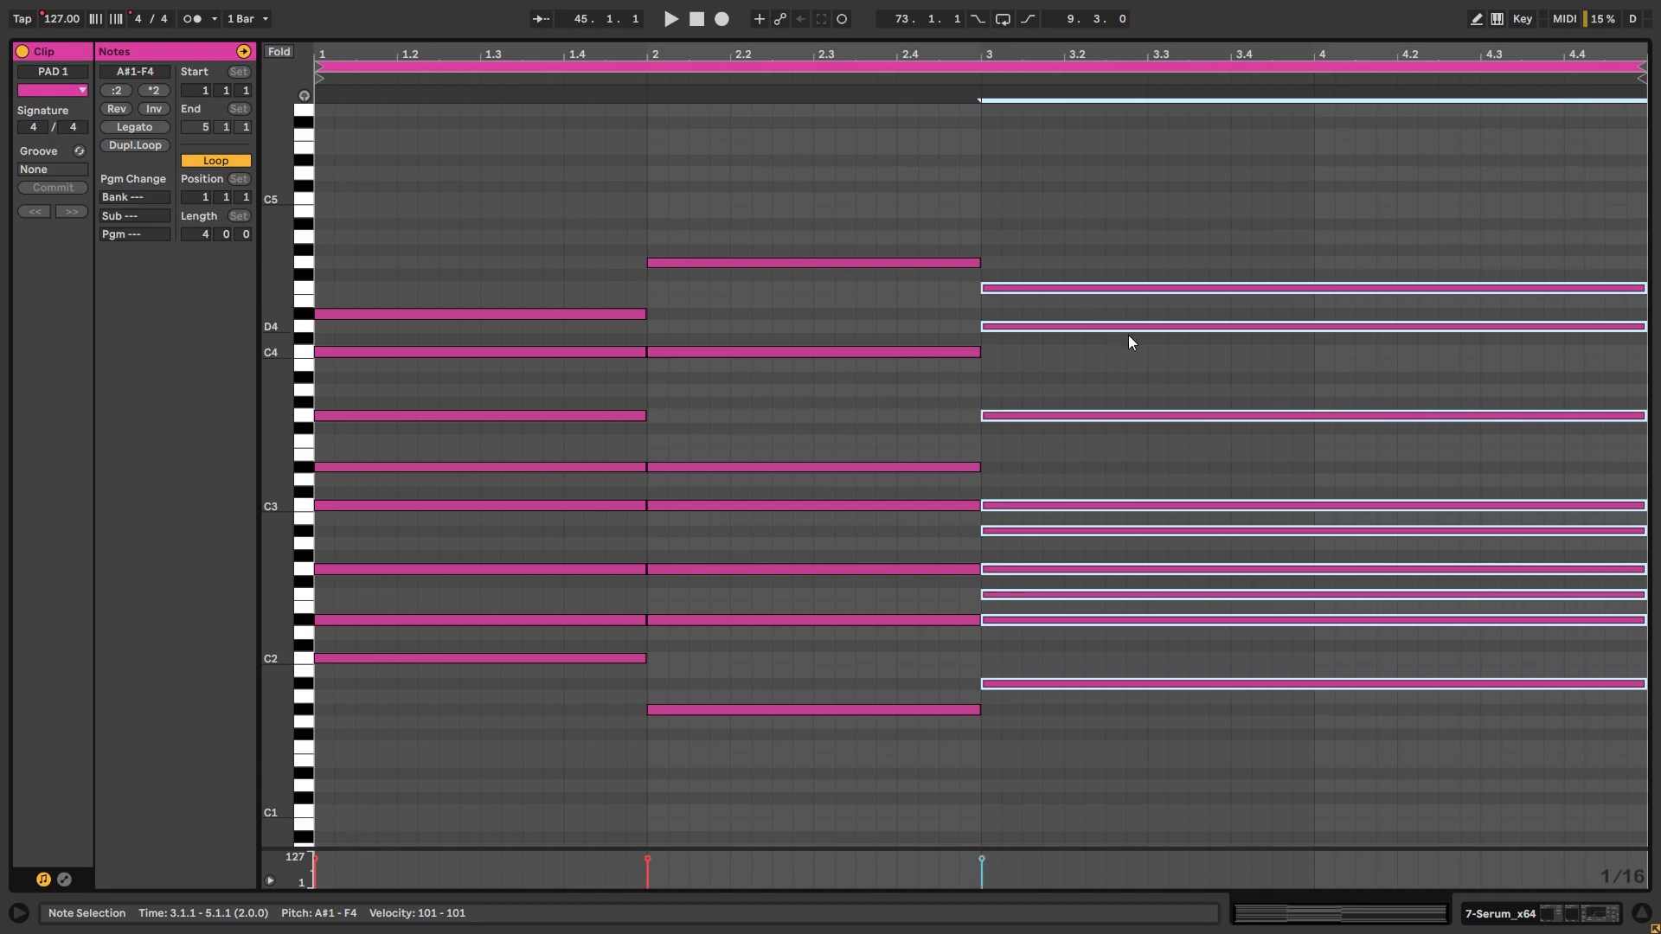
key(ctrl+z)
key(ctrl+z)
Step: Return to the arrangement, view the chords of the 7 Serum_x64 PAD 1 clip at bar 9 for comparison, and close it
click(1349, 303)
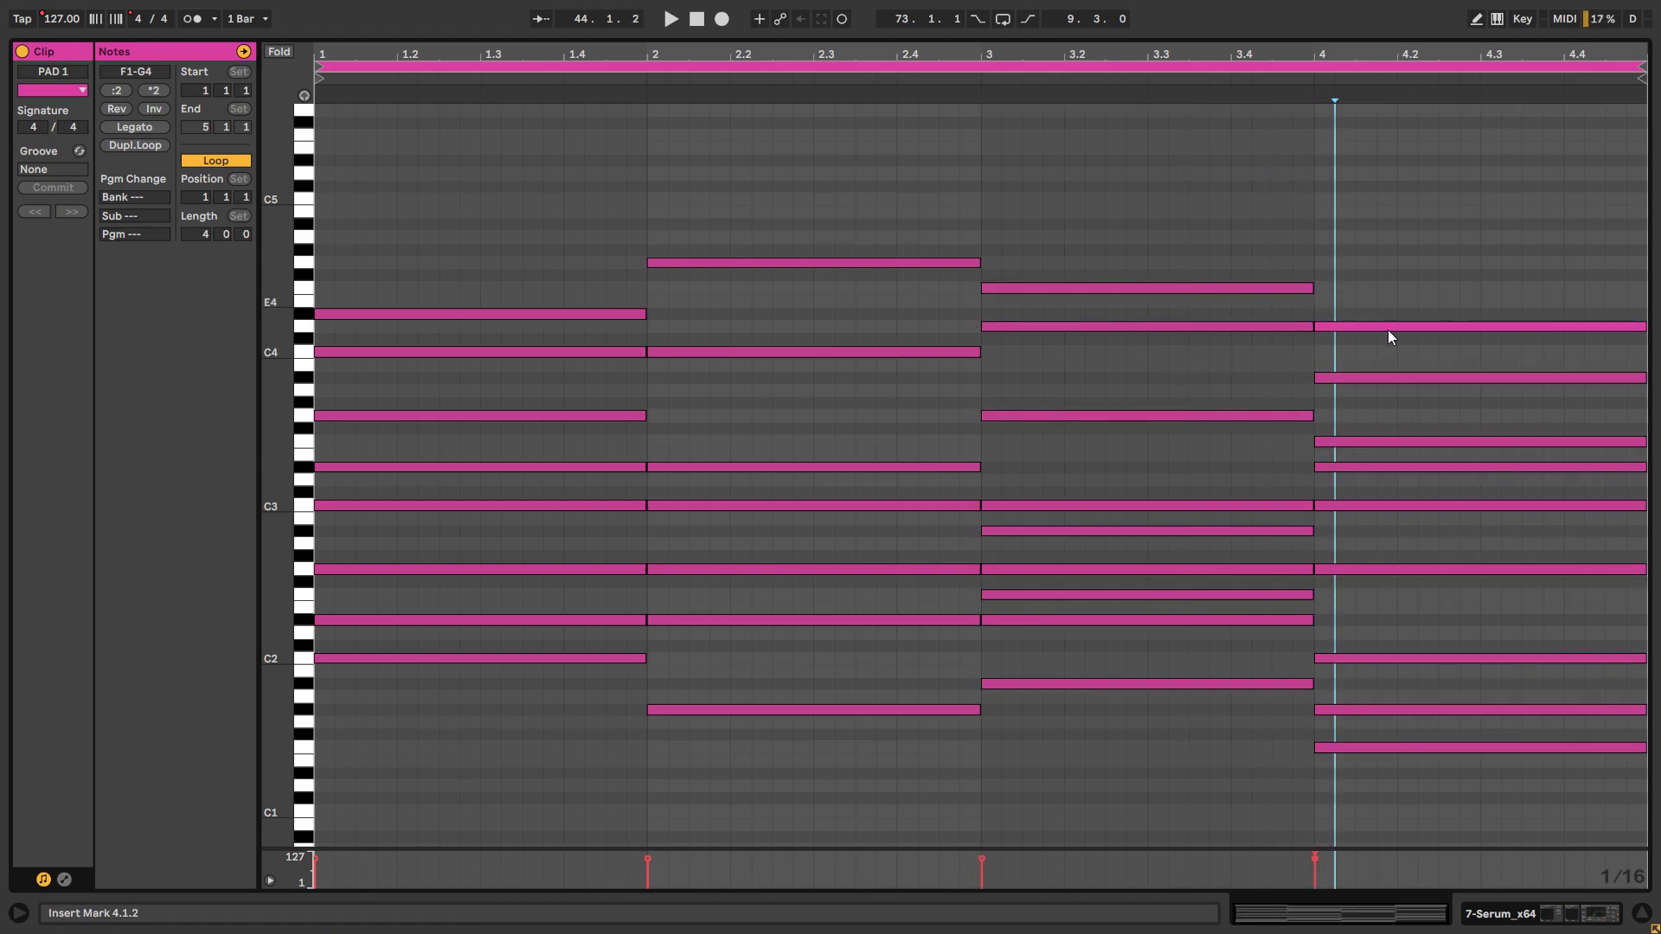
click(1641, 916)
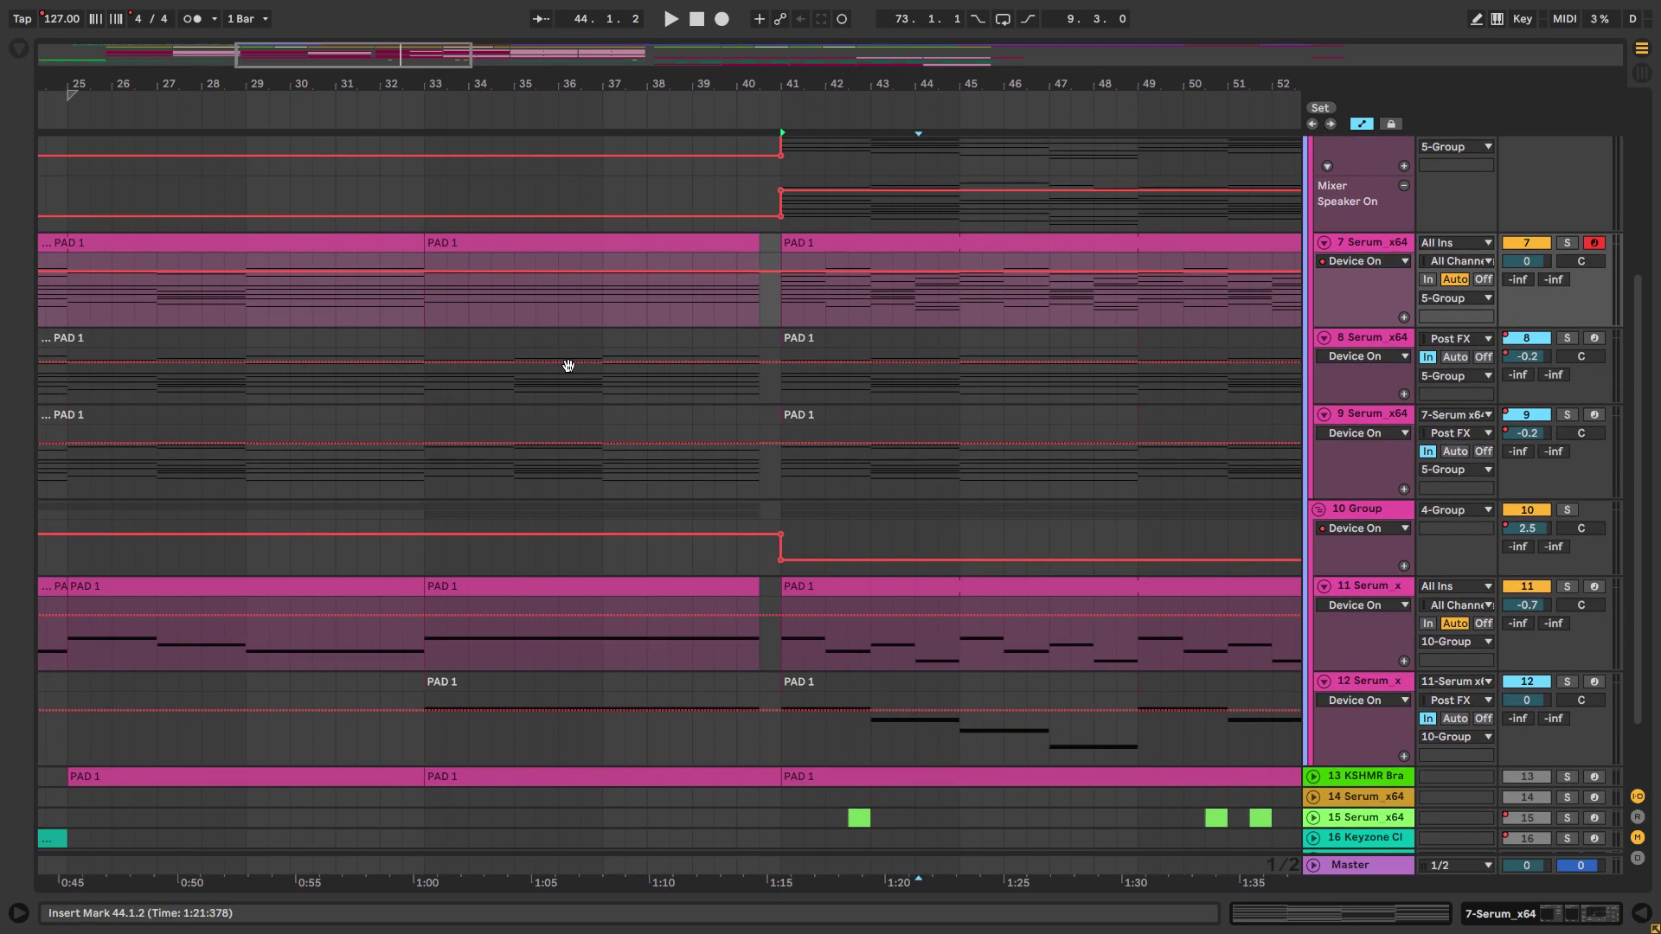
click(498, 309)
click(887, 315)
click(190, 315)
double_click(256, 249)
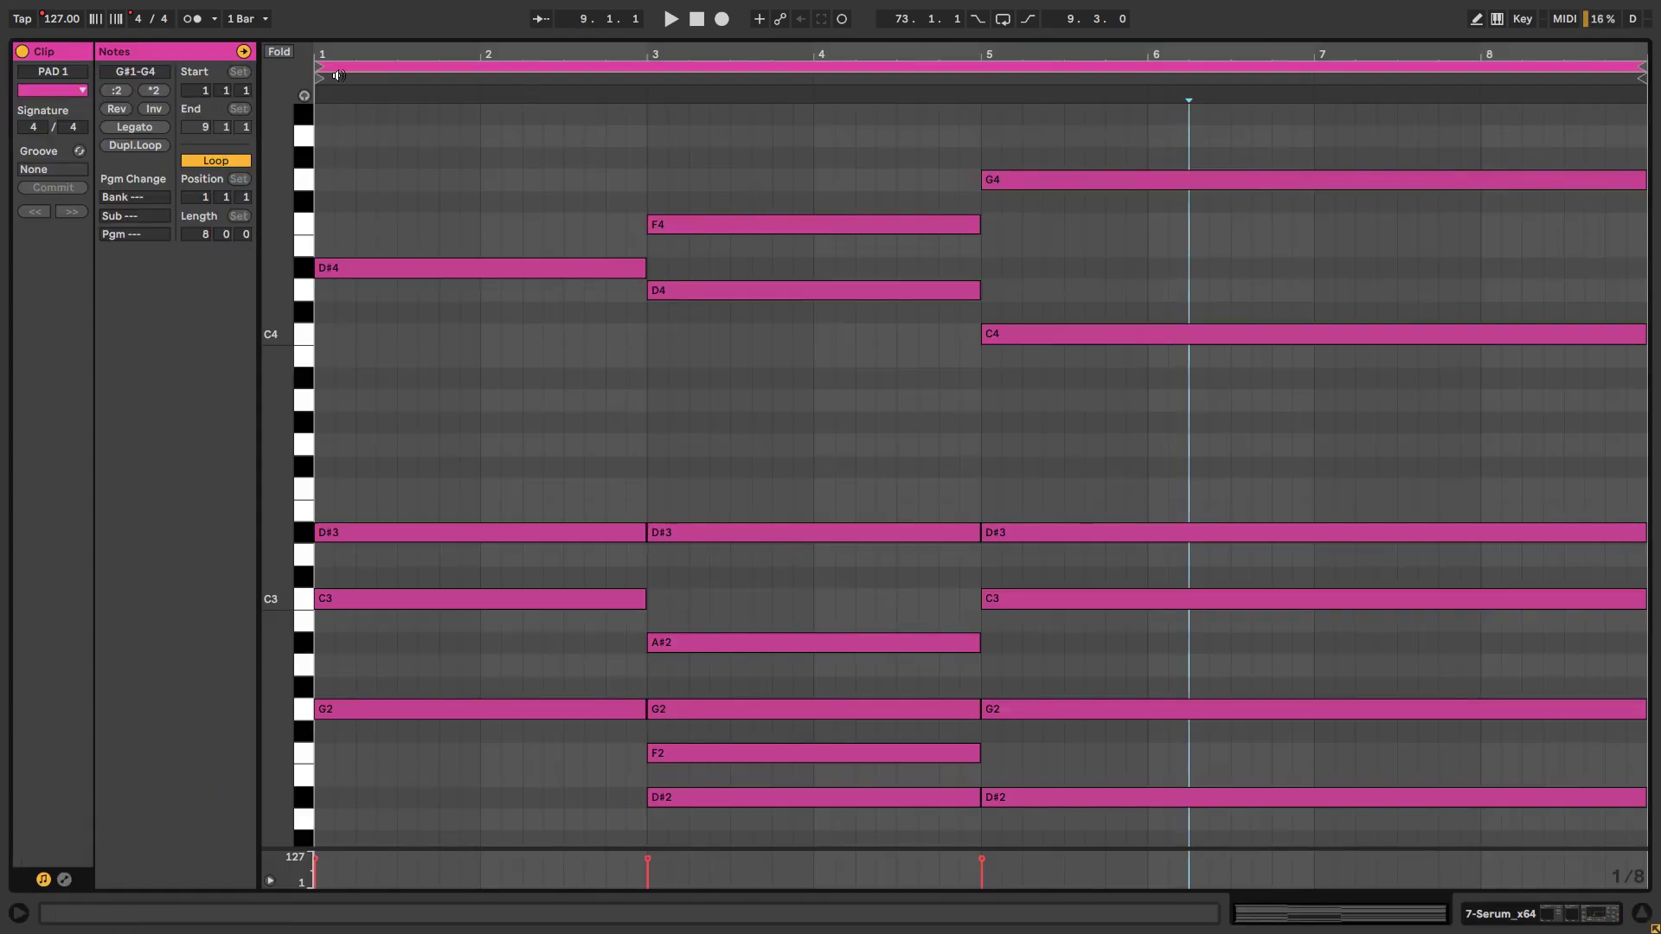
click(1638, 912)
Step: Reopen the 7 Serum_x64 PAD 1 clip at bar 41, mark the start of clip bar 3 and close the clip
drag(973, 573, 888, 618)
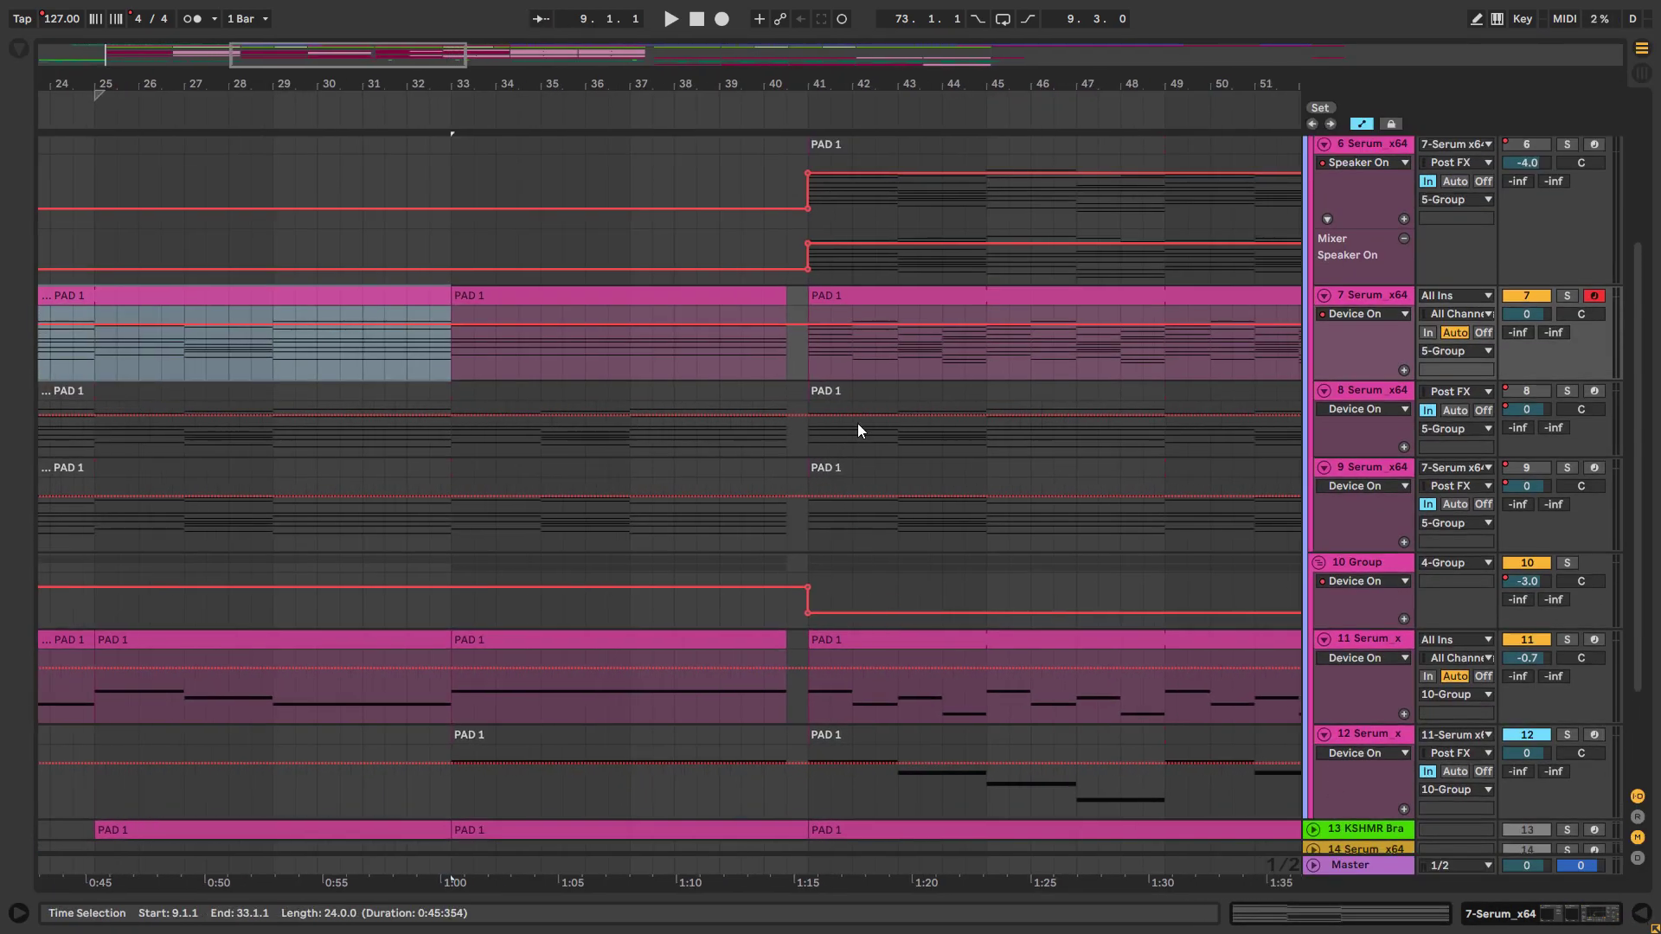
double_click(901, 298)
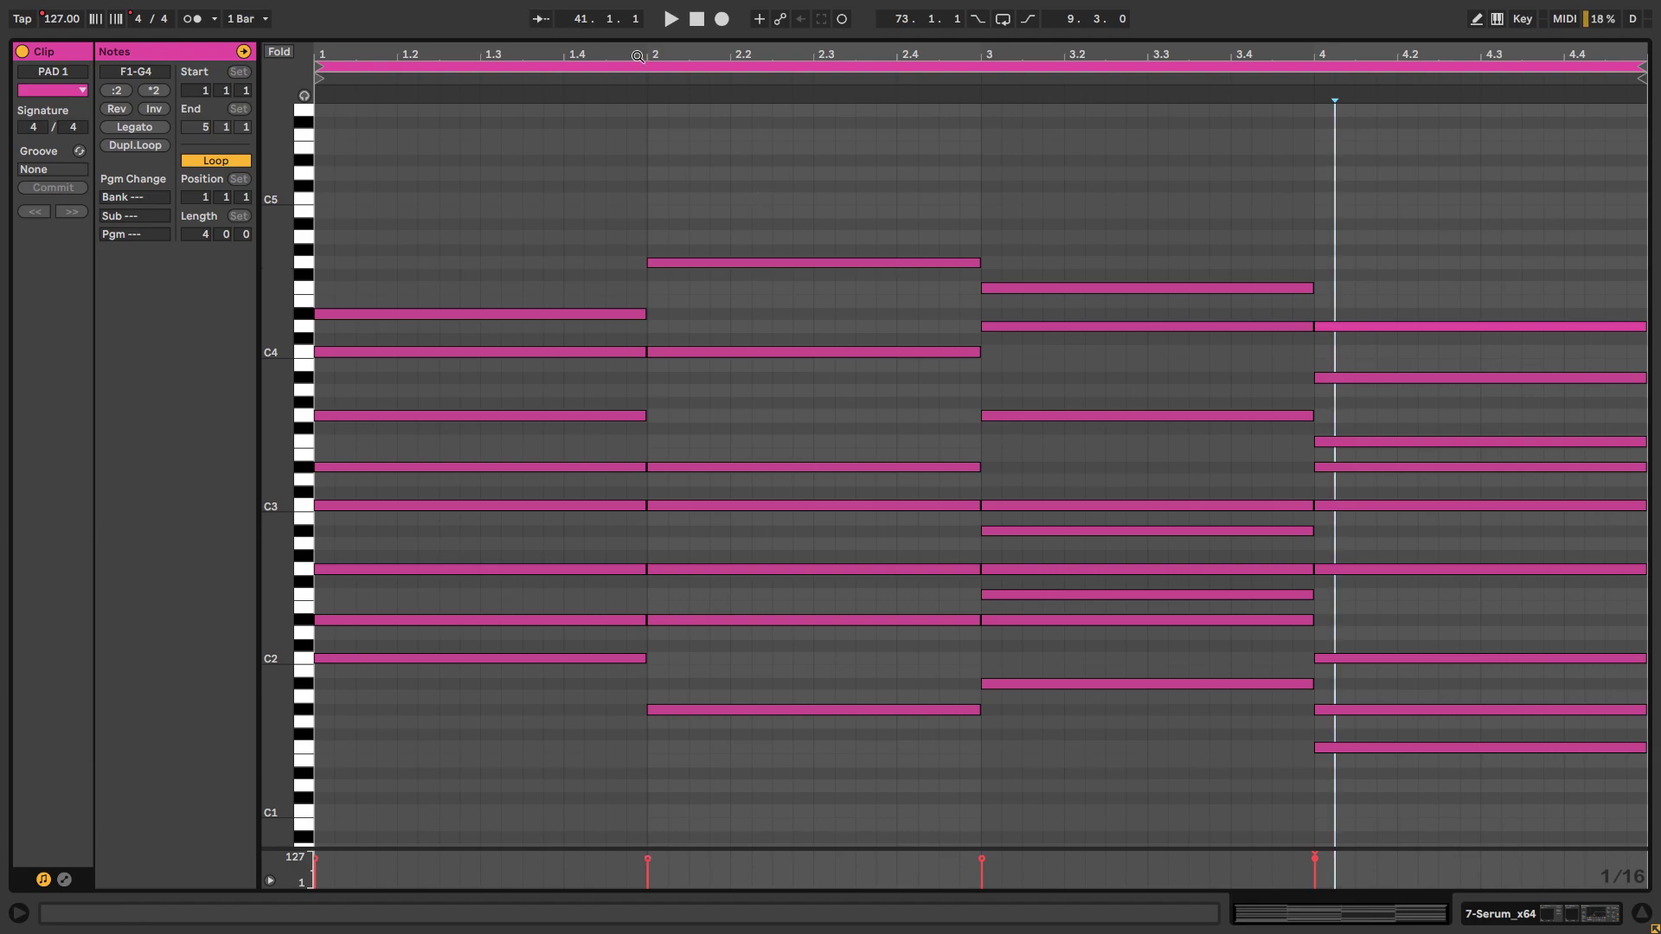
click(1094, 179)
click(1003, 164)
click(985, 160)
click(1641, 912)
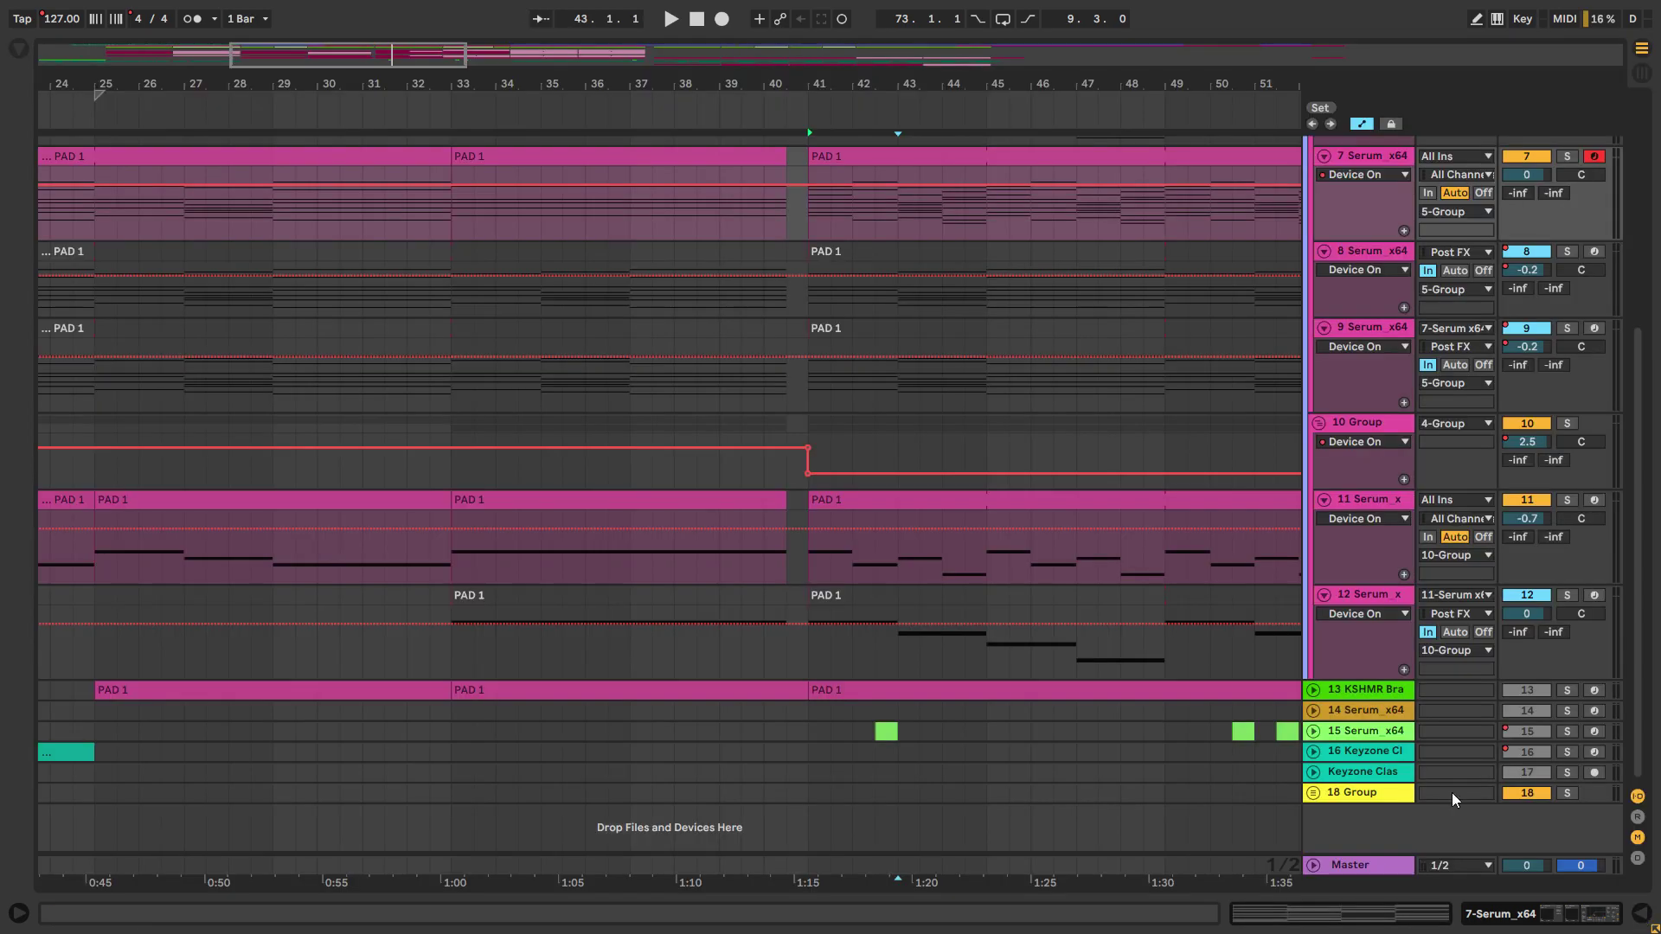
Step: Solo 5 Group, play its Serum layers from bar 41 and stop
click(755, 299)
scroll(751, 294, right, 2)
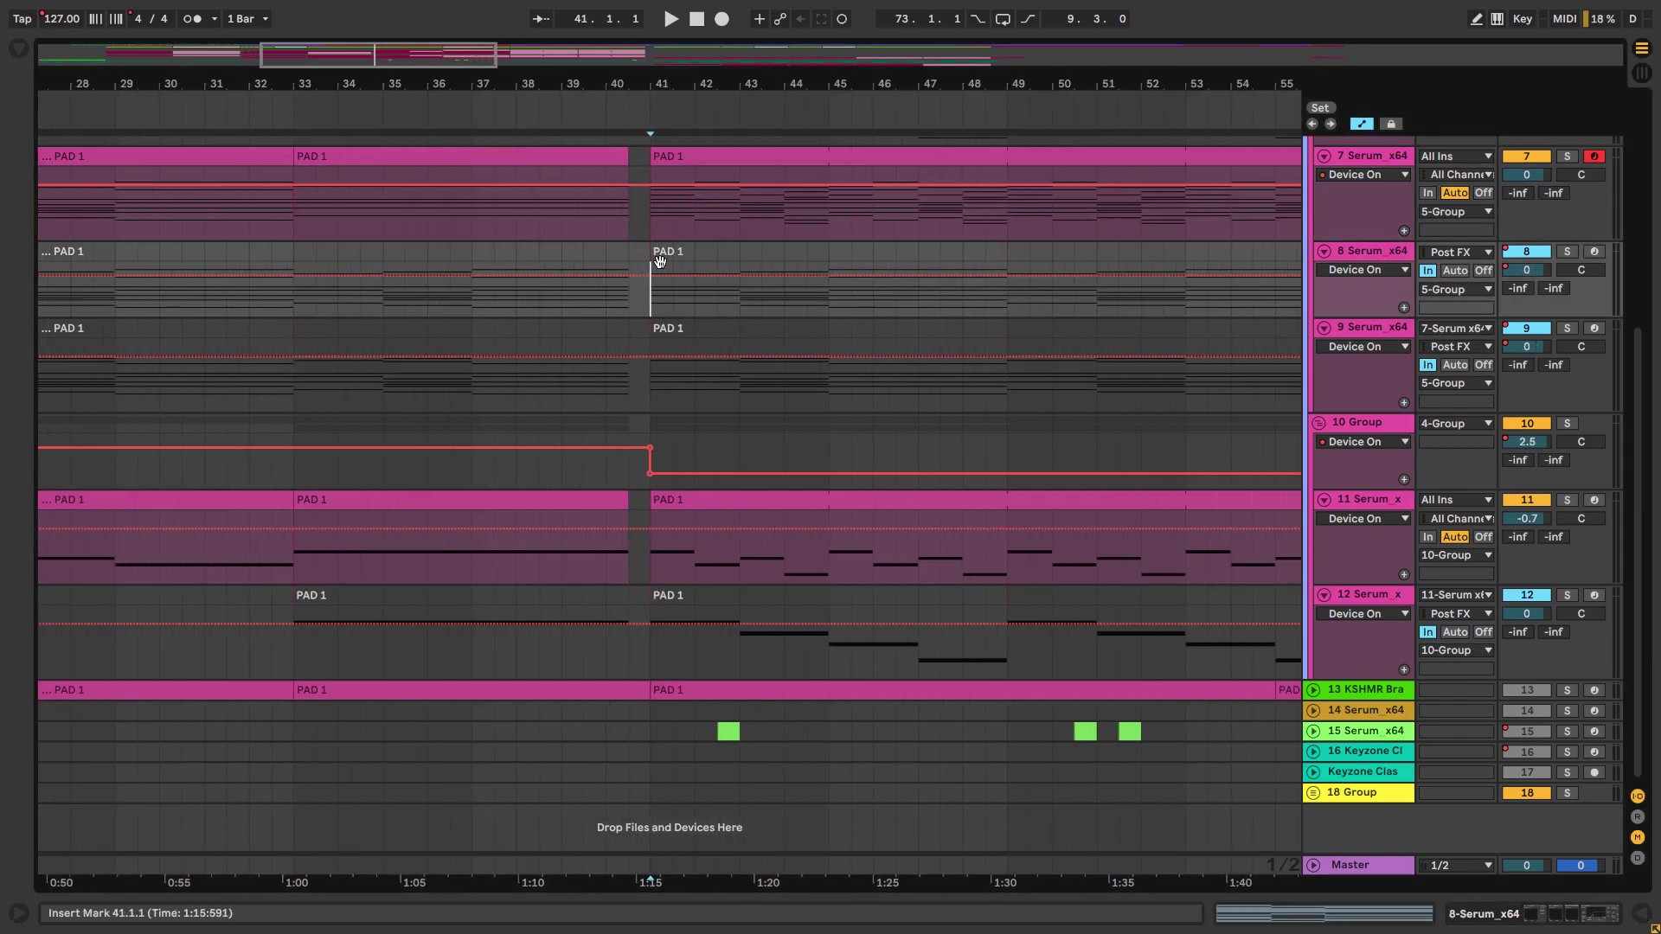
scroll(1502, 288, up, 5)
click(1566, 191)
key(space)
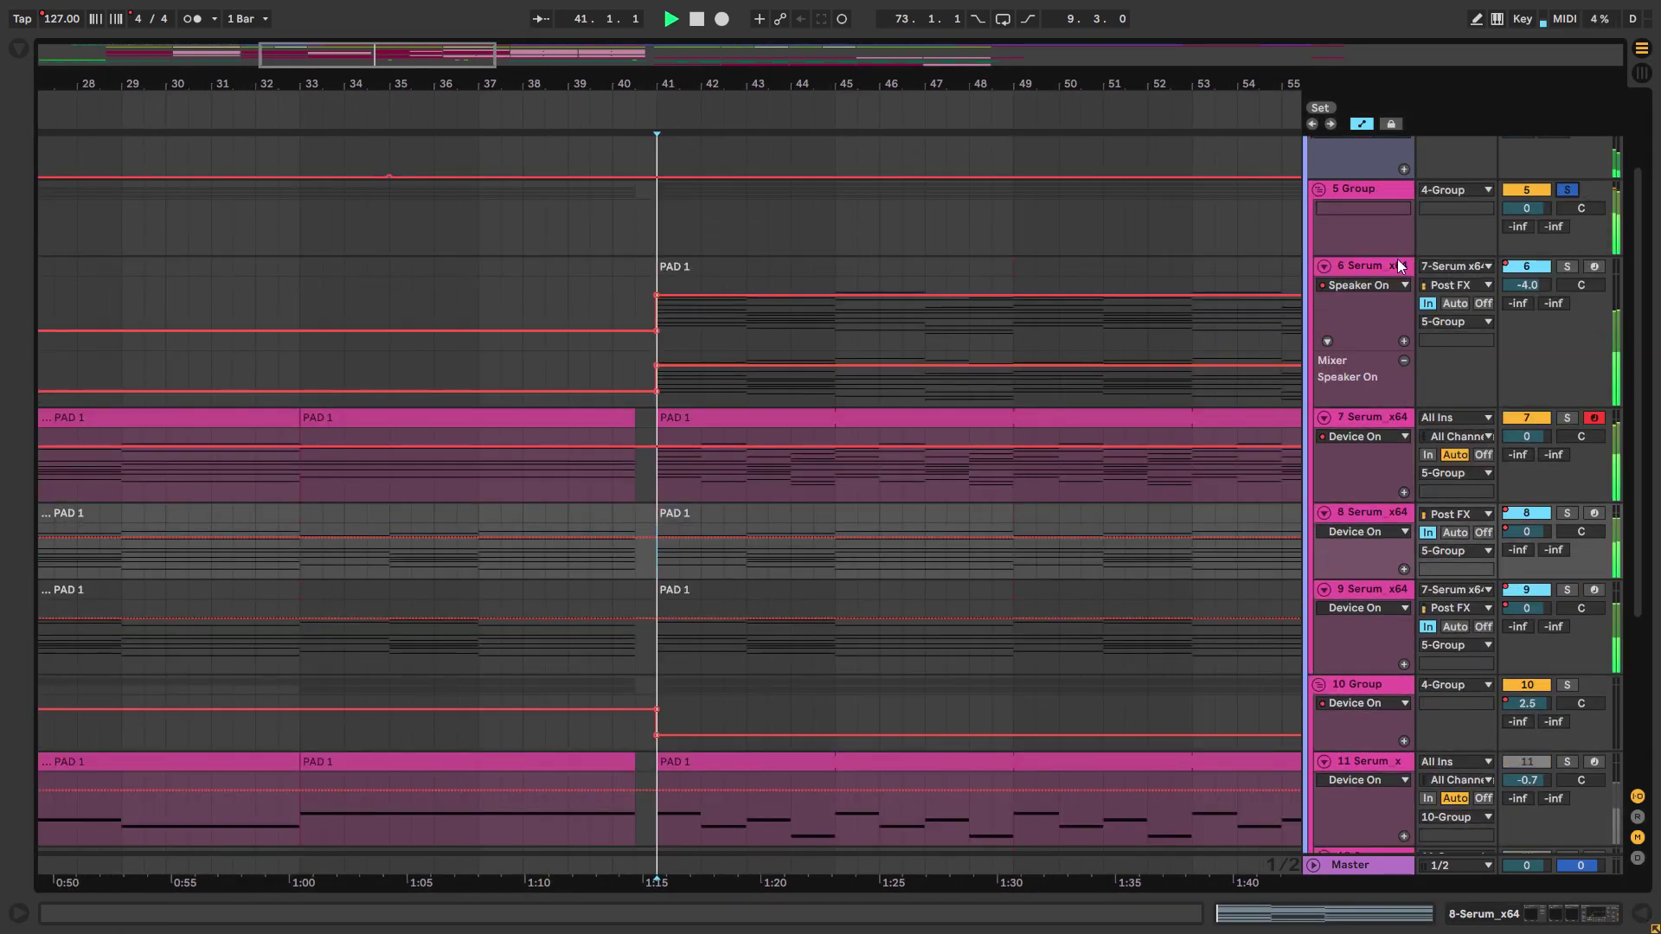
scroll(1109, 223, up, 3)
key(space)
Step: Solo 4 Group, play it from bar 41 while displaying its Track Volume automation, and stop
click(1567, 207)
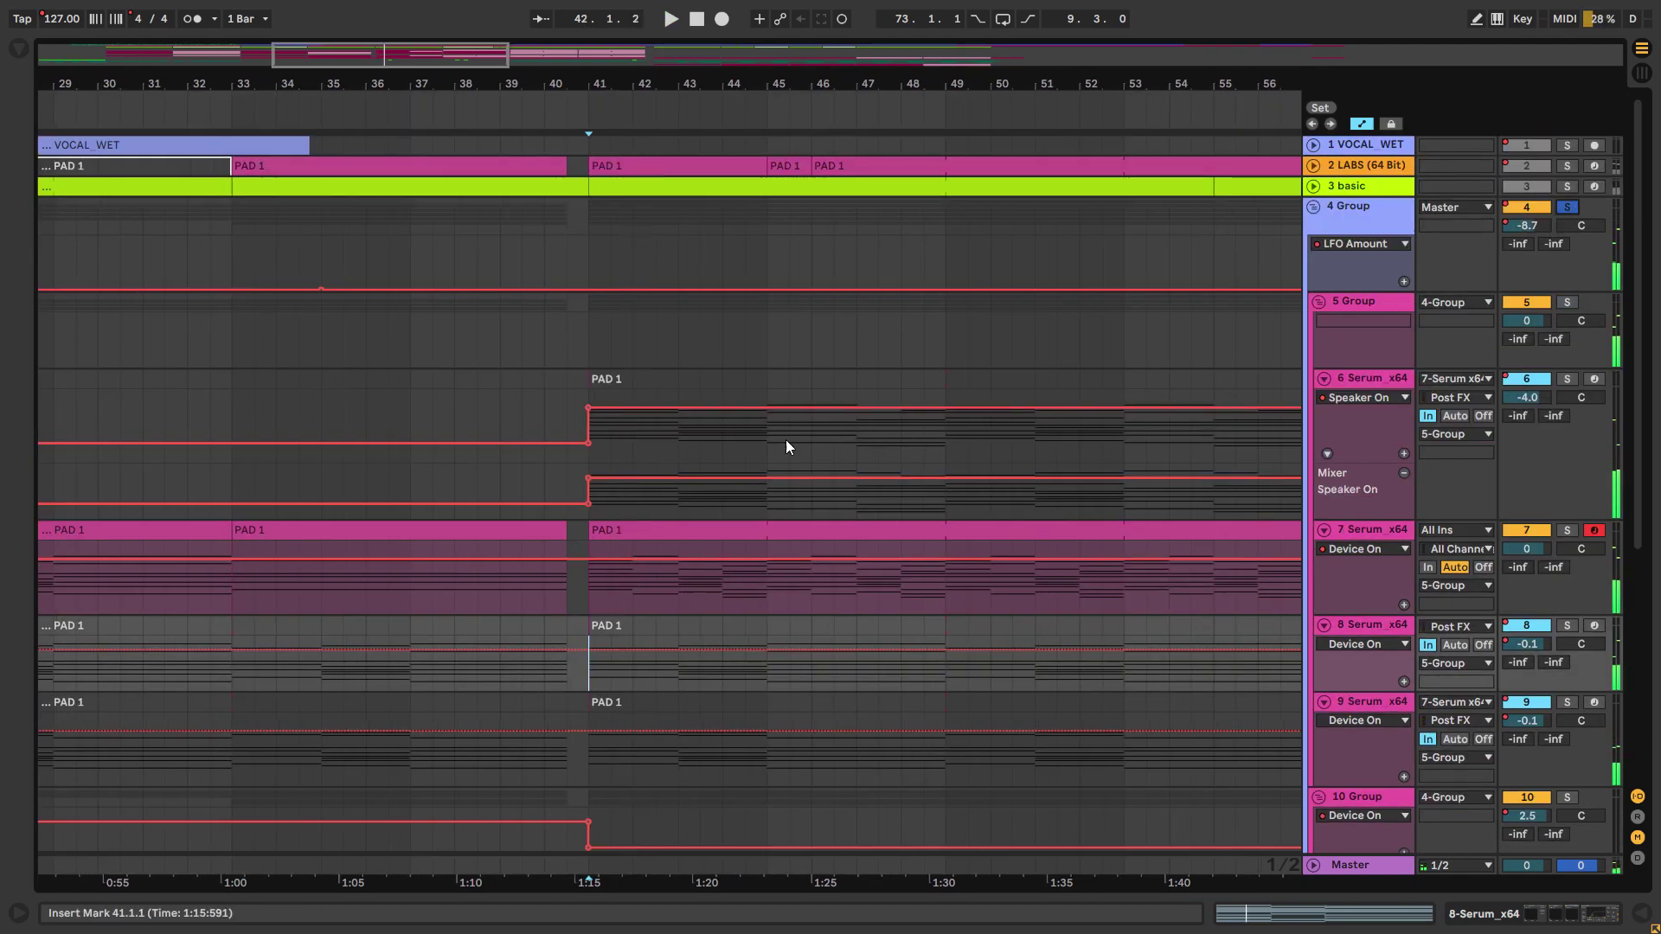
click(585, 451)
key(space)
scroll(792, 397, left, 1)
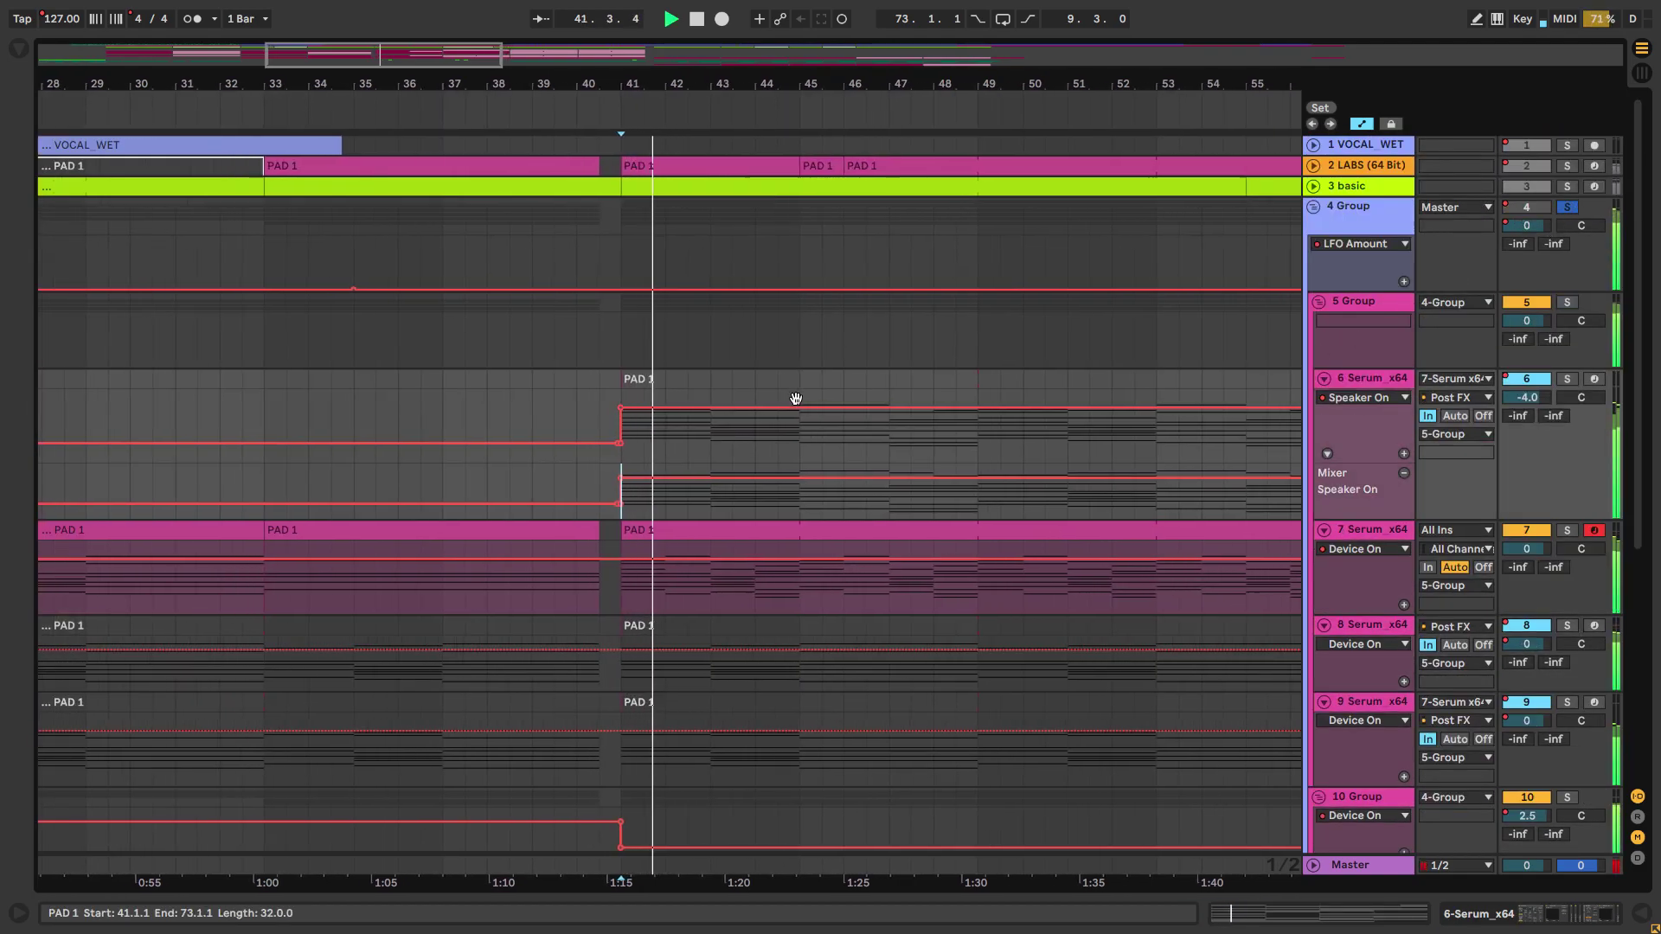
click(1536, 223)
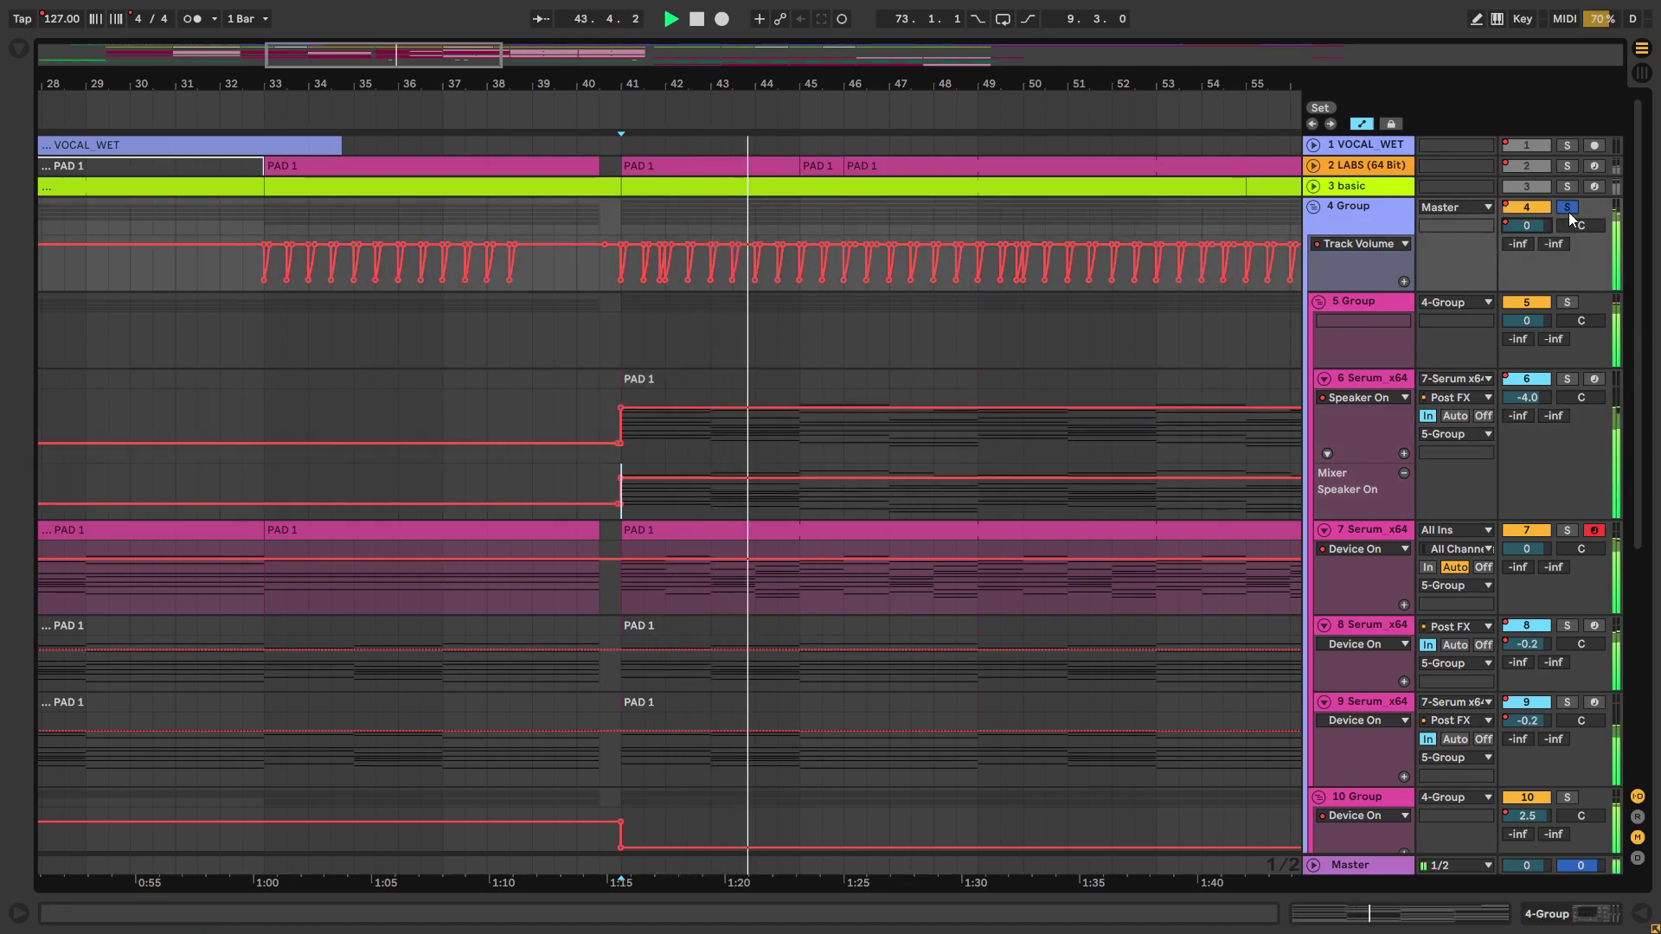
key(space)
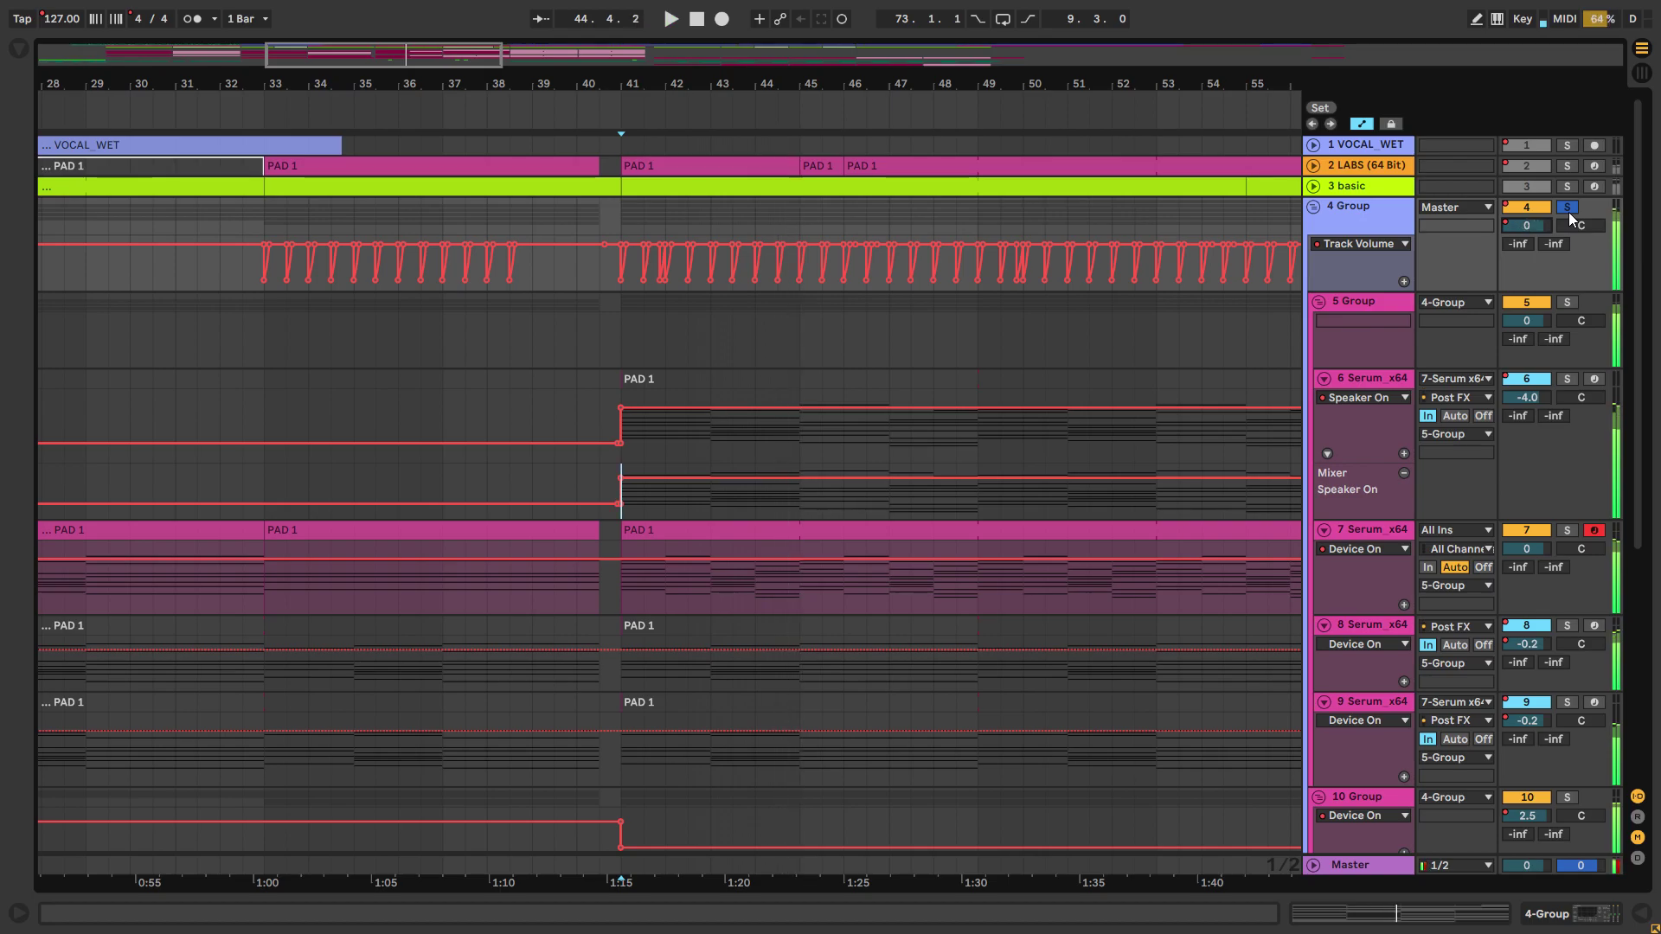
Step: Examine the repeated volume dips in 4 Group's Track Volume automation around bar 41
scroll(605, 302, up, 2)
scroll(606, 306, up, 1)
scroll(382, 341, down, 5)
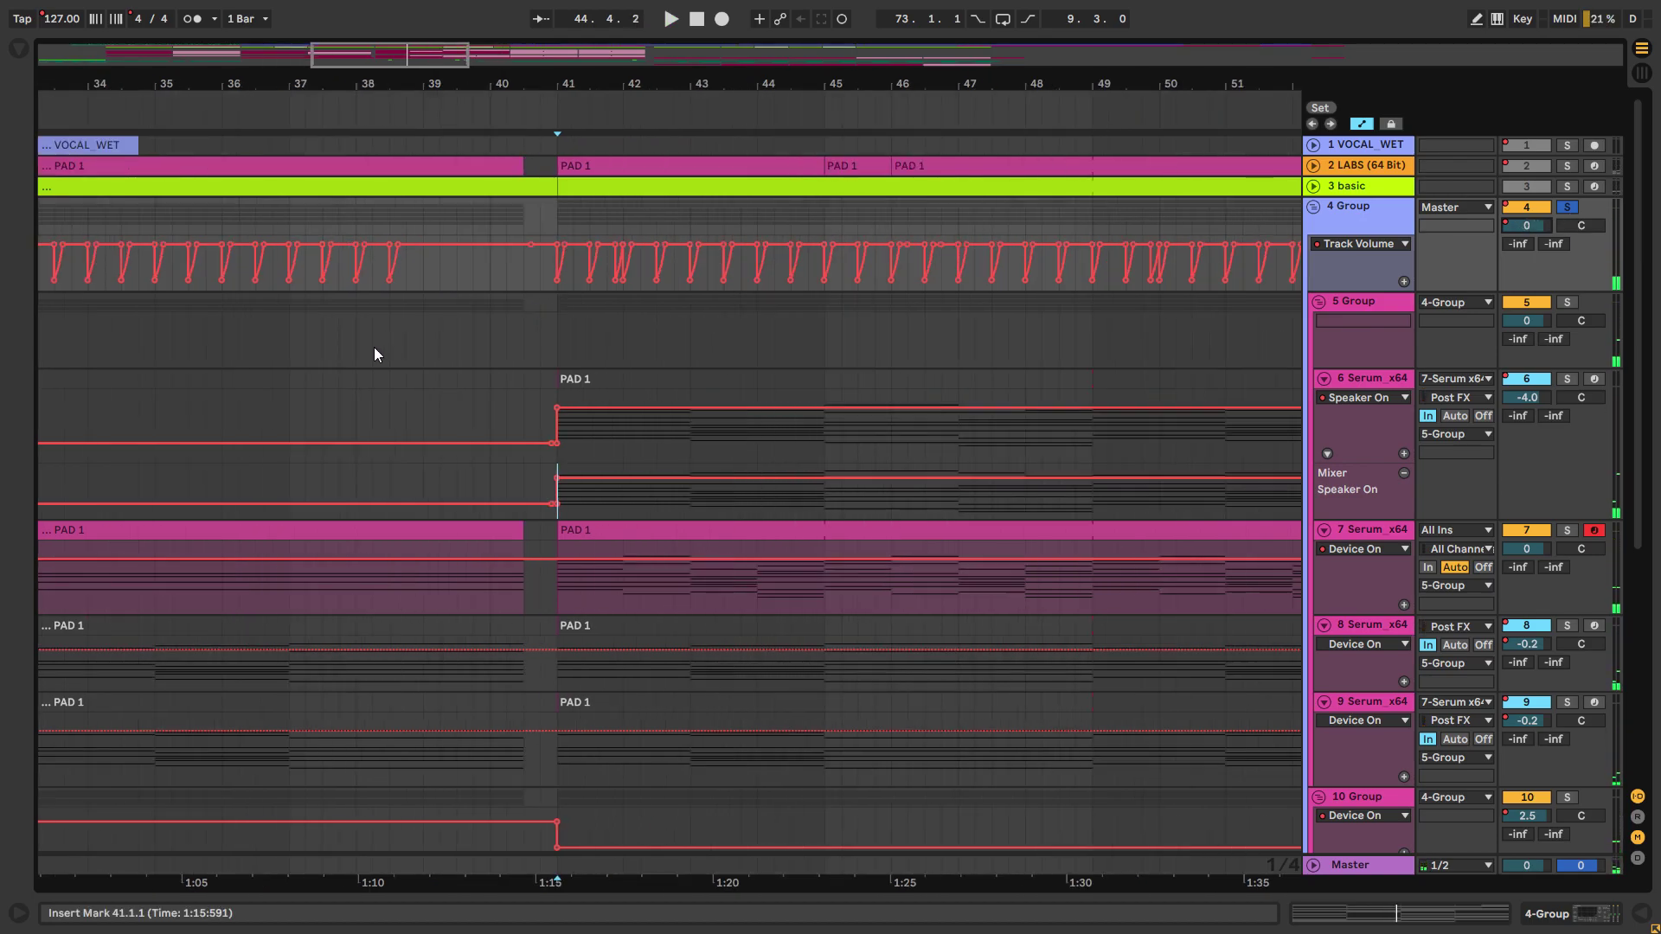
scroll(385, 305, up, 3)
click(491, 289)
scroll(798, 295, up, 2)
drag(610, 361, 746, 319)
drag(463, 630, 489, 672)
Step: Unfold the 3 basic drum track and place the playback start at bar 41 on it
click(1313, 186)
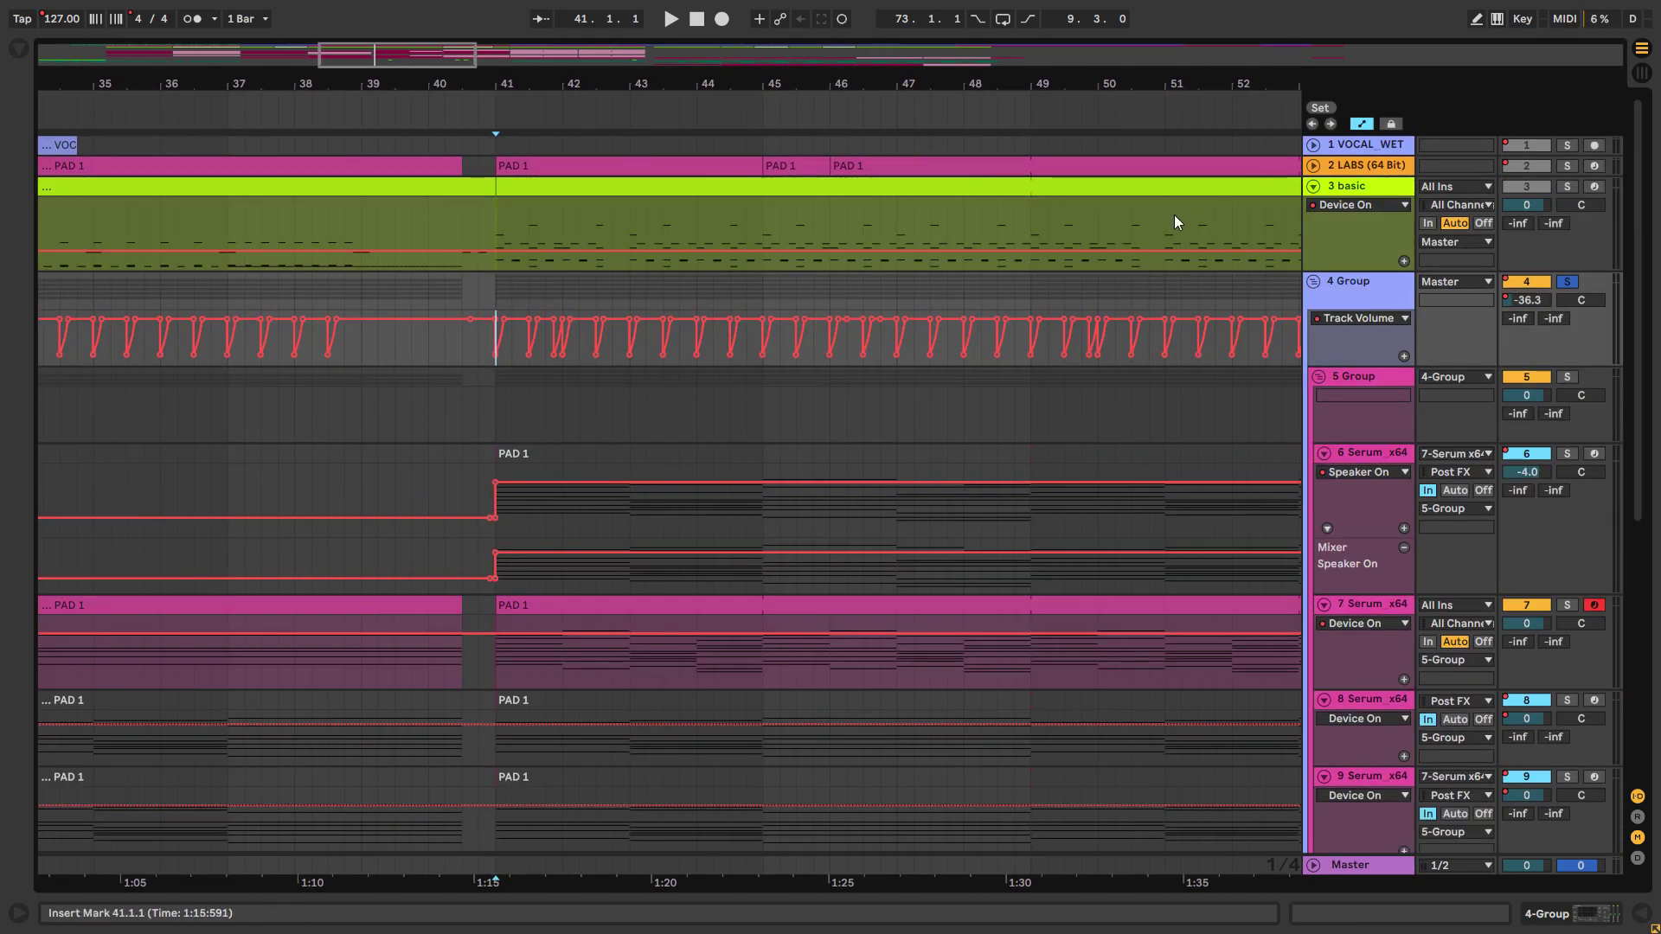
click(519, 212)
key(Left)
scroll(570, 196, left, 1)
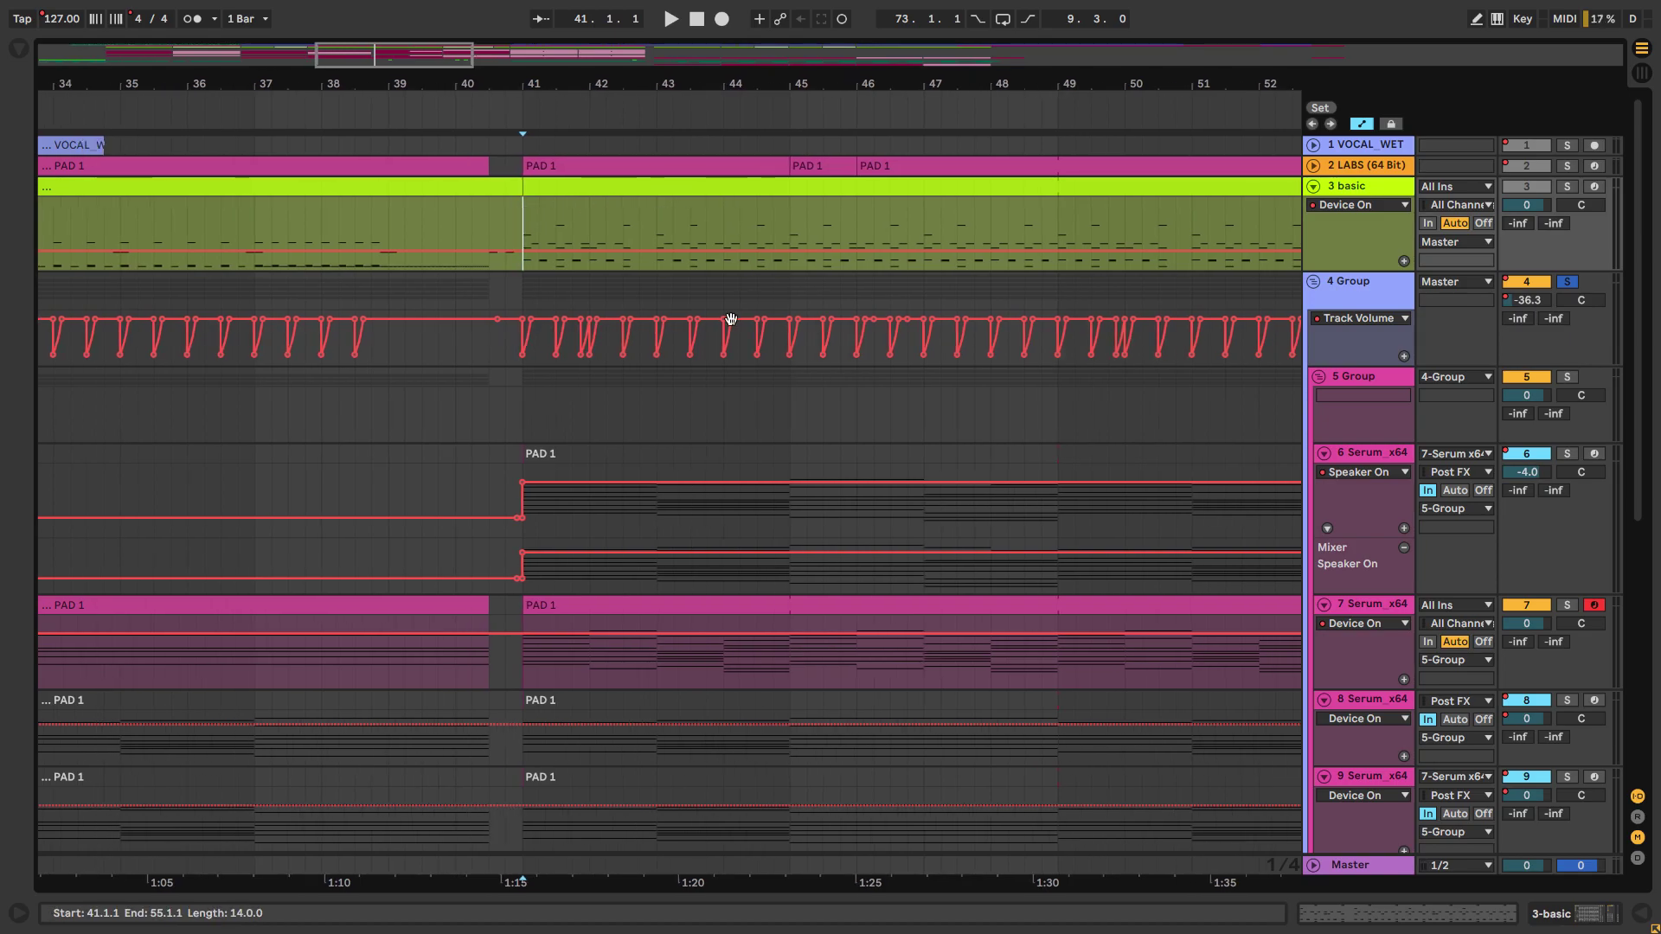
Step: Solo 3 basic, play it from bar 41 and open its clip there to show the drum notes
click(1566, 186)
key(space)
double_click(620, 204)
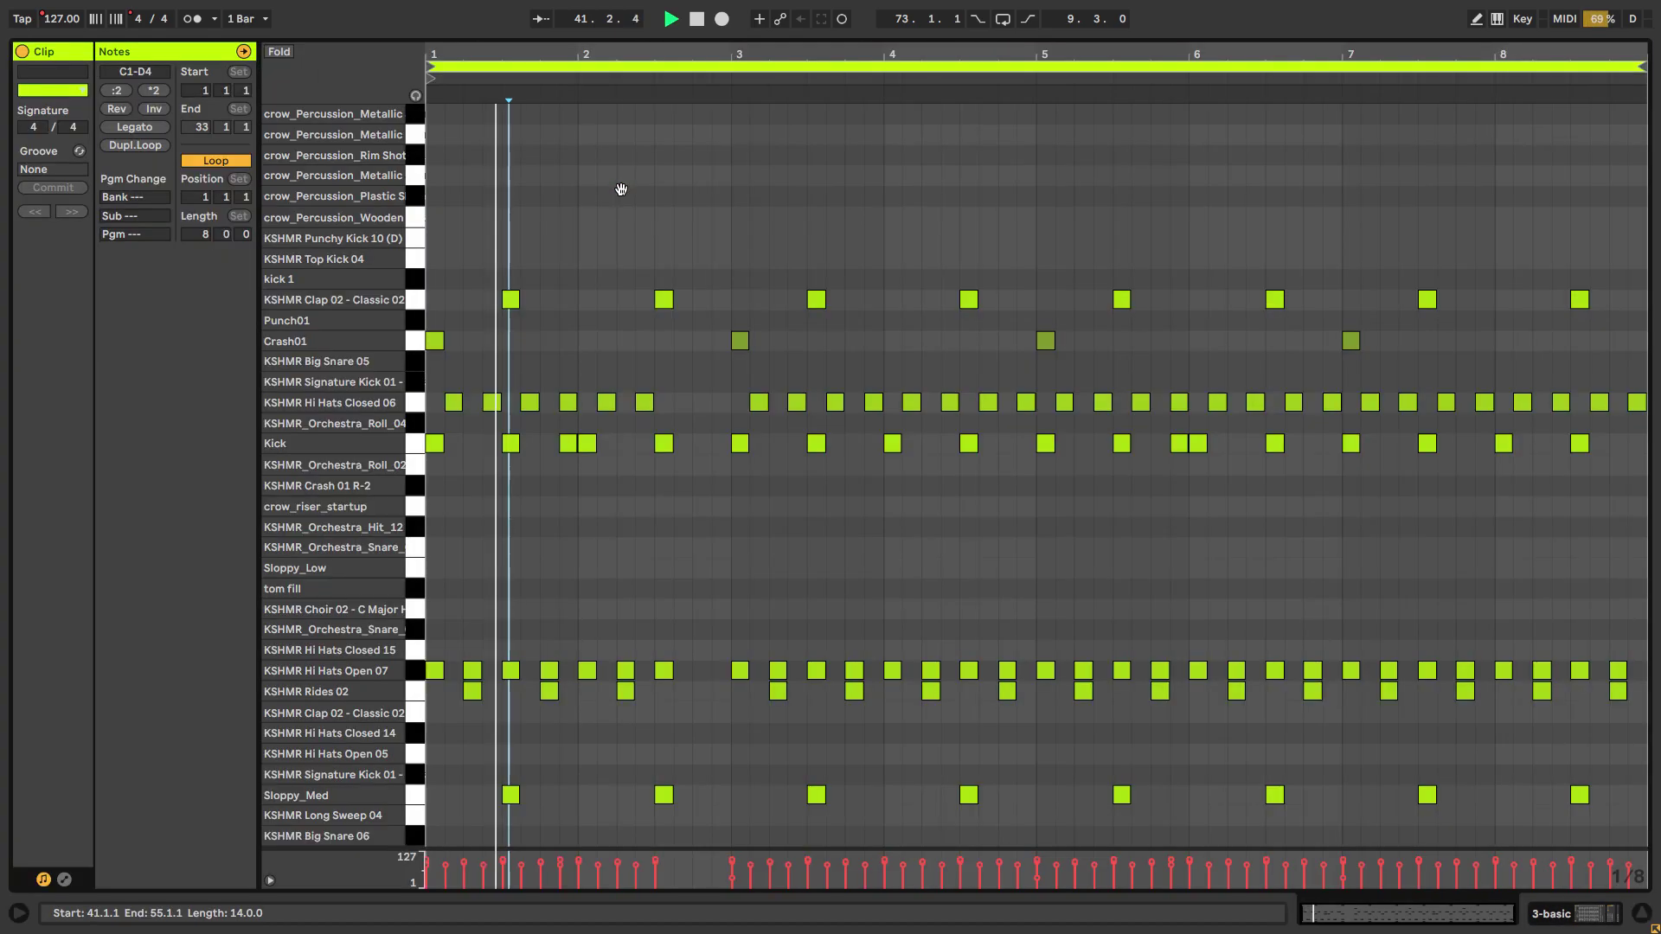
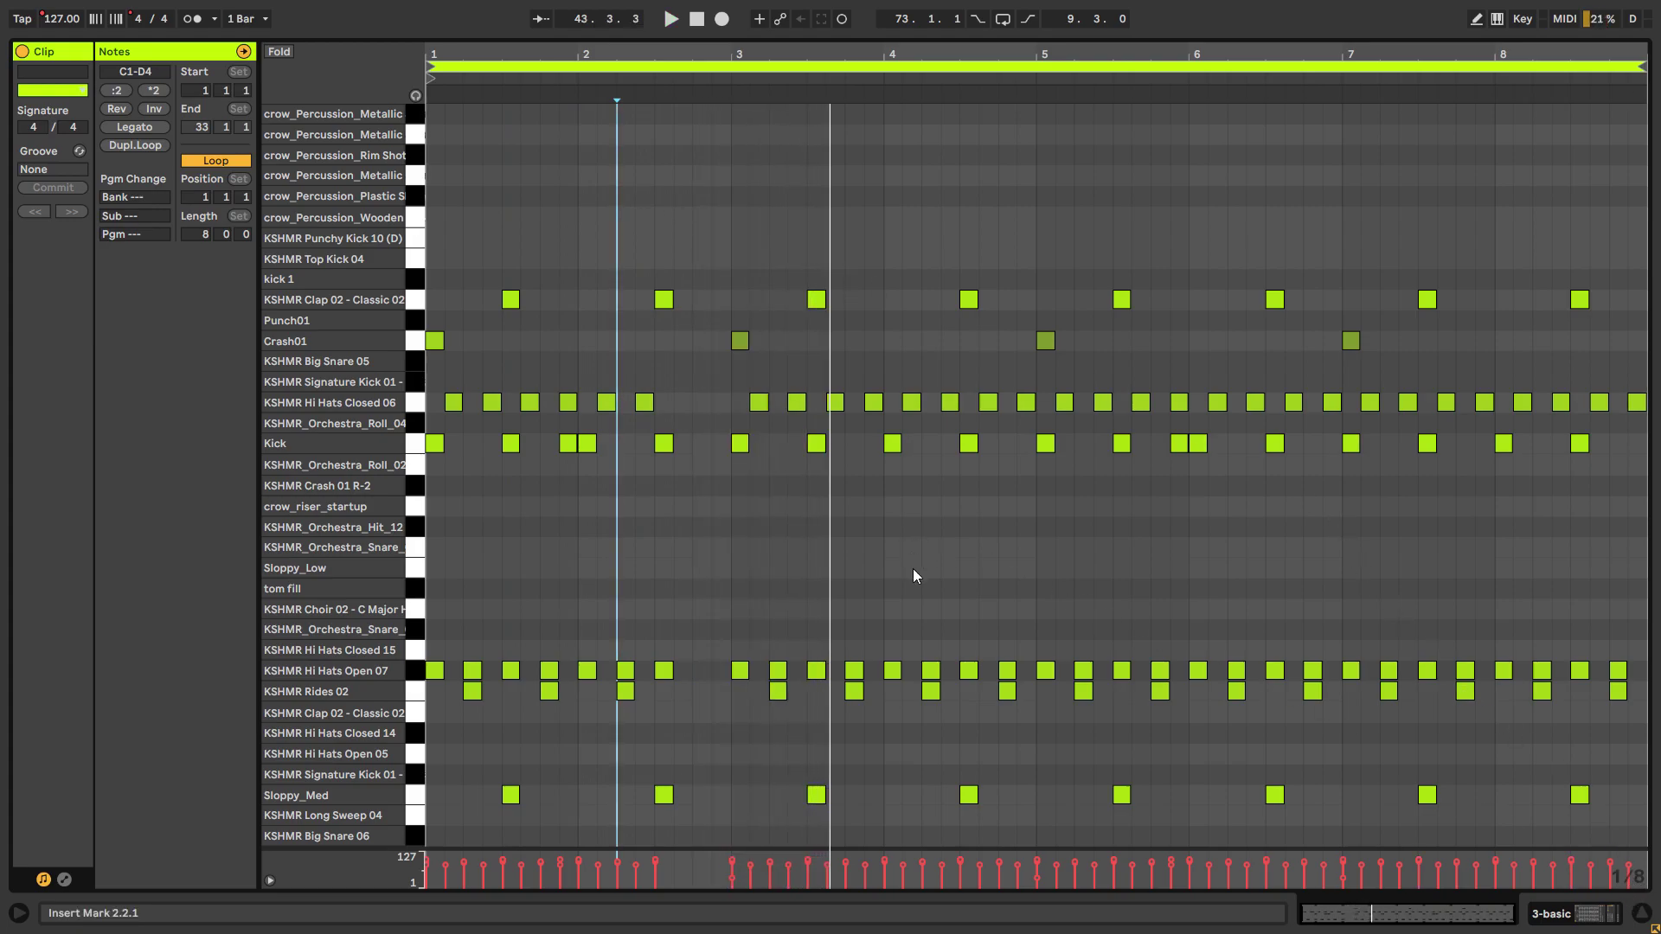
Step: Play the 3 basic drum clip from its start and again from 1.4.1, and return to the arrangement
click(439, 498)
key(space)
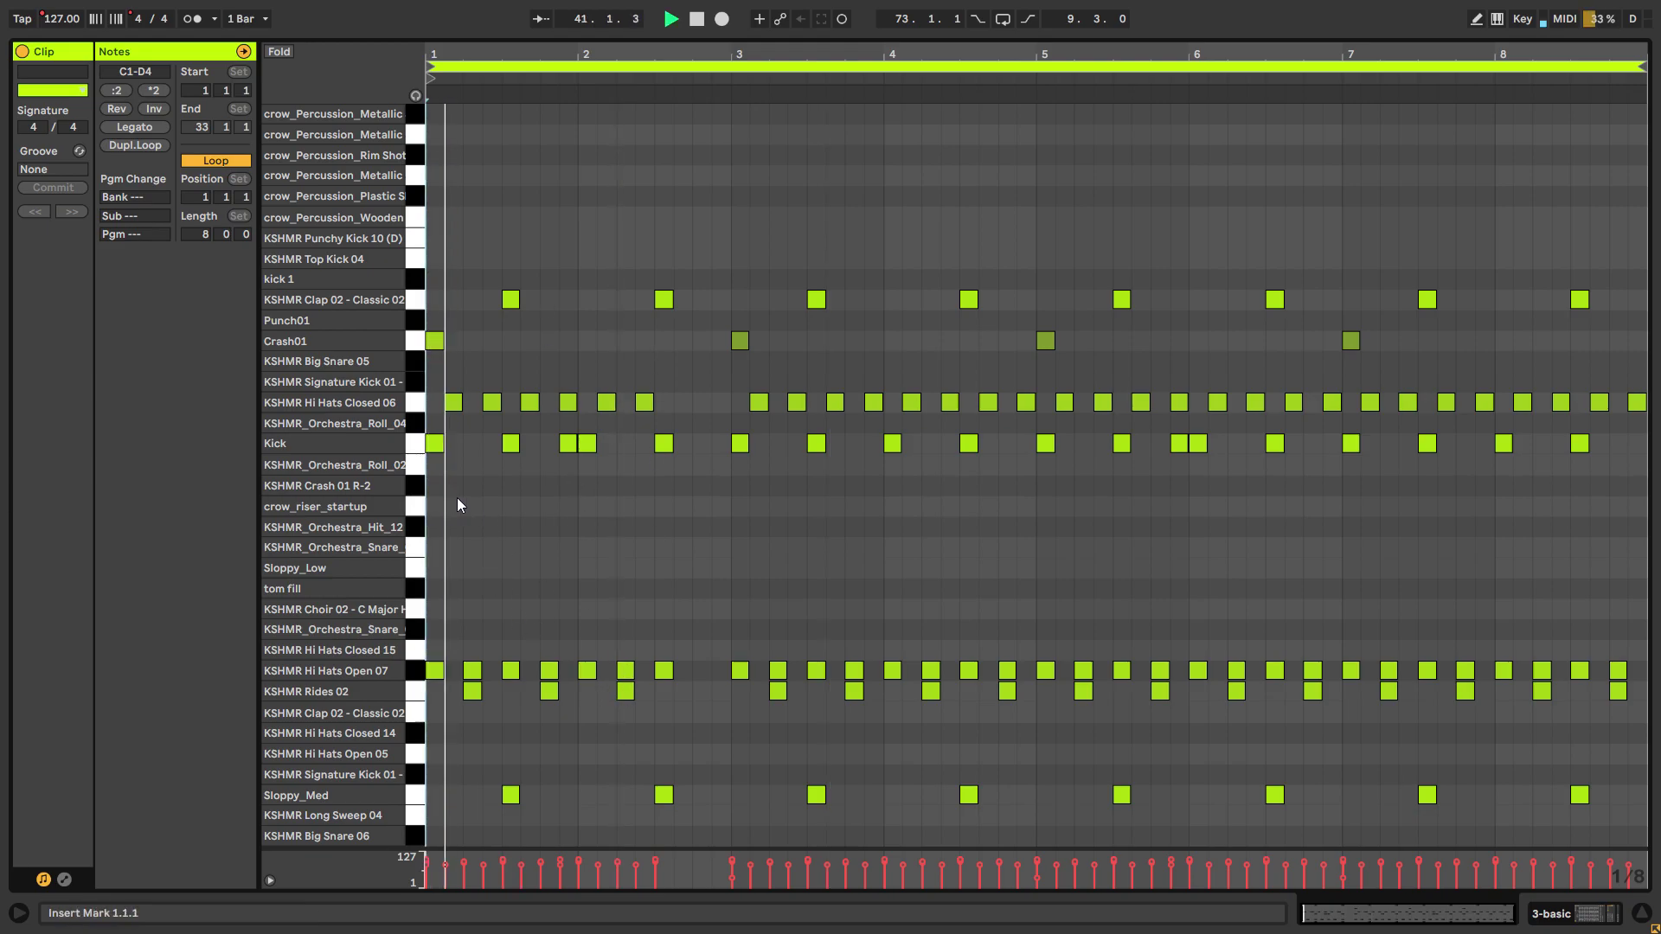
click(544, 480)
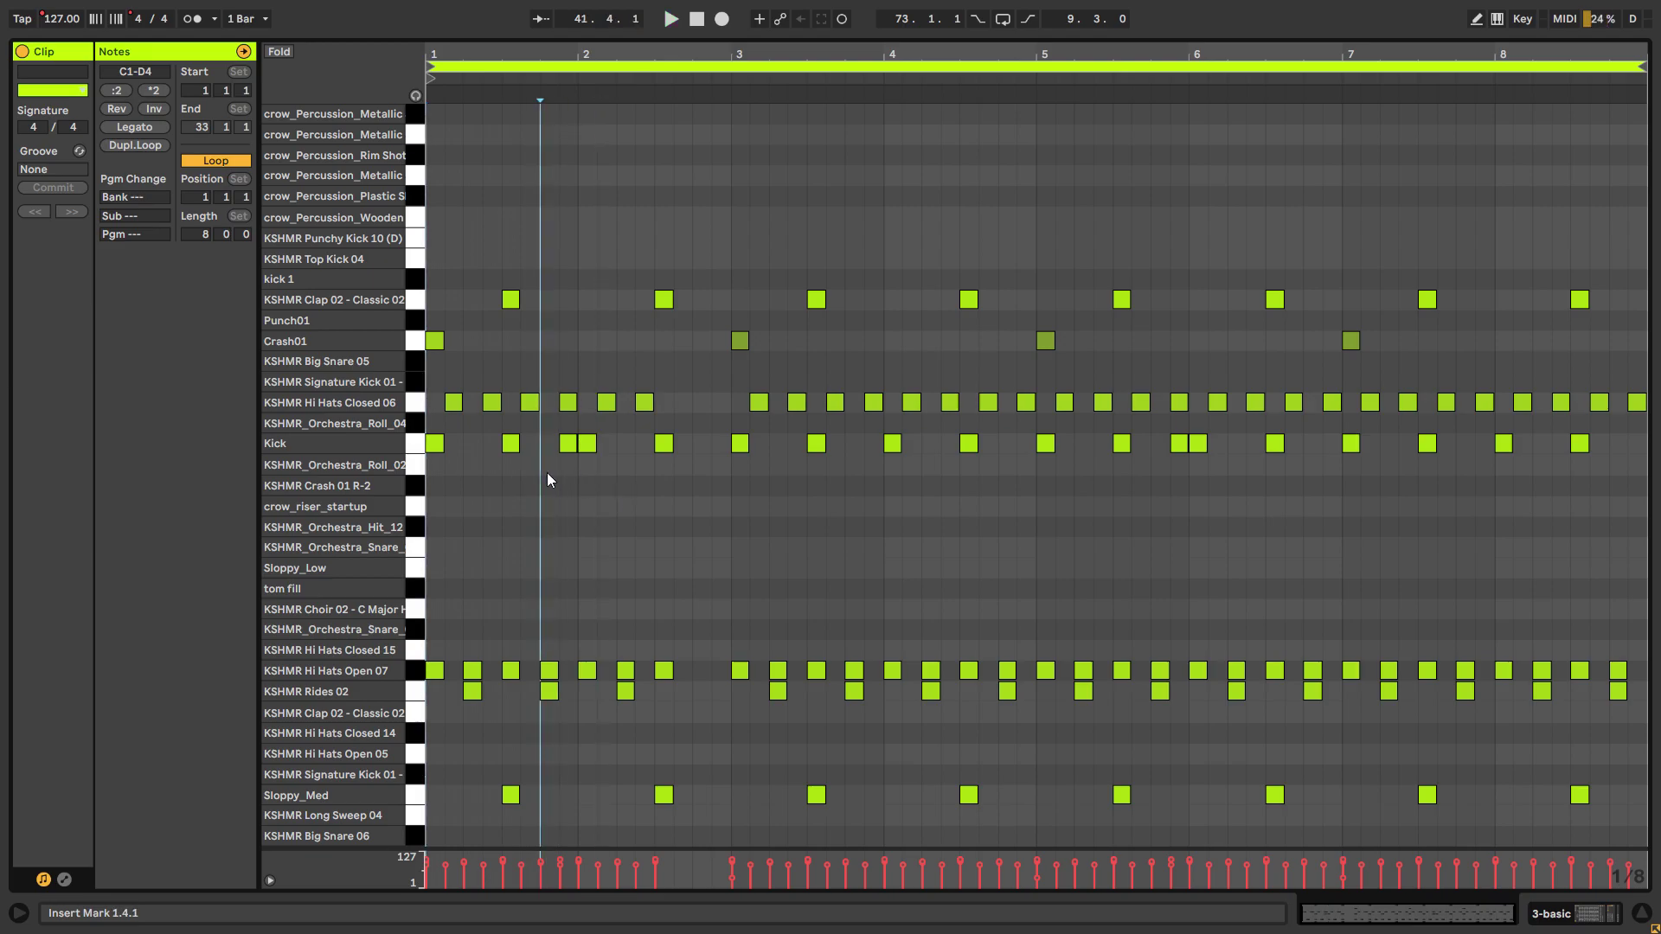
key(space)
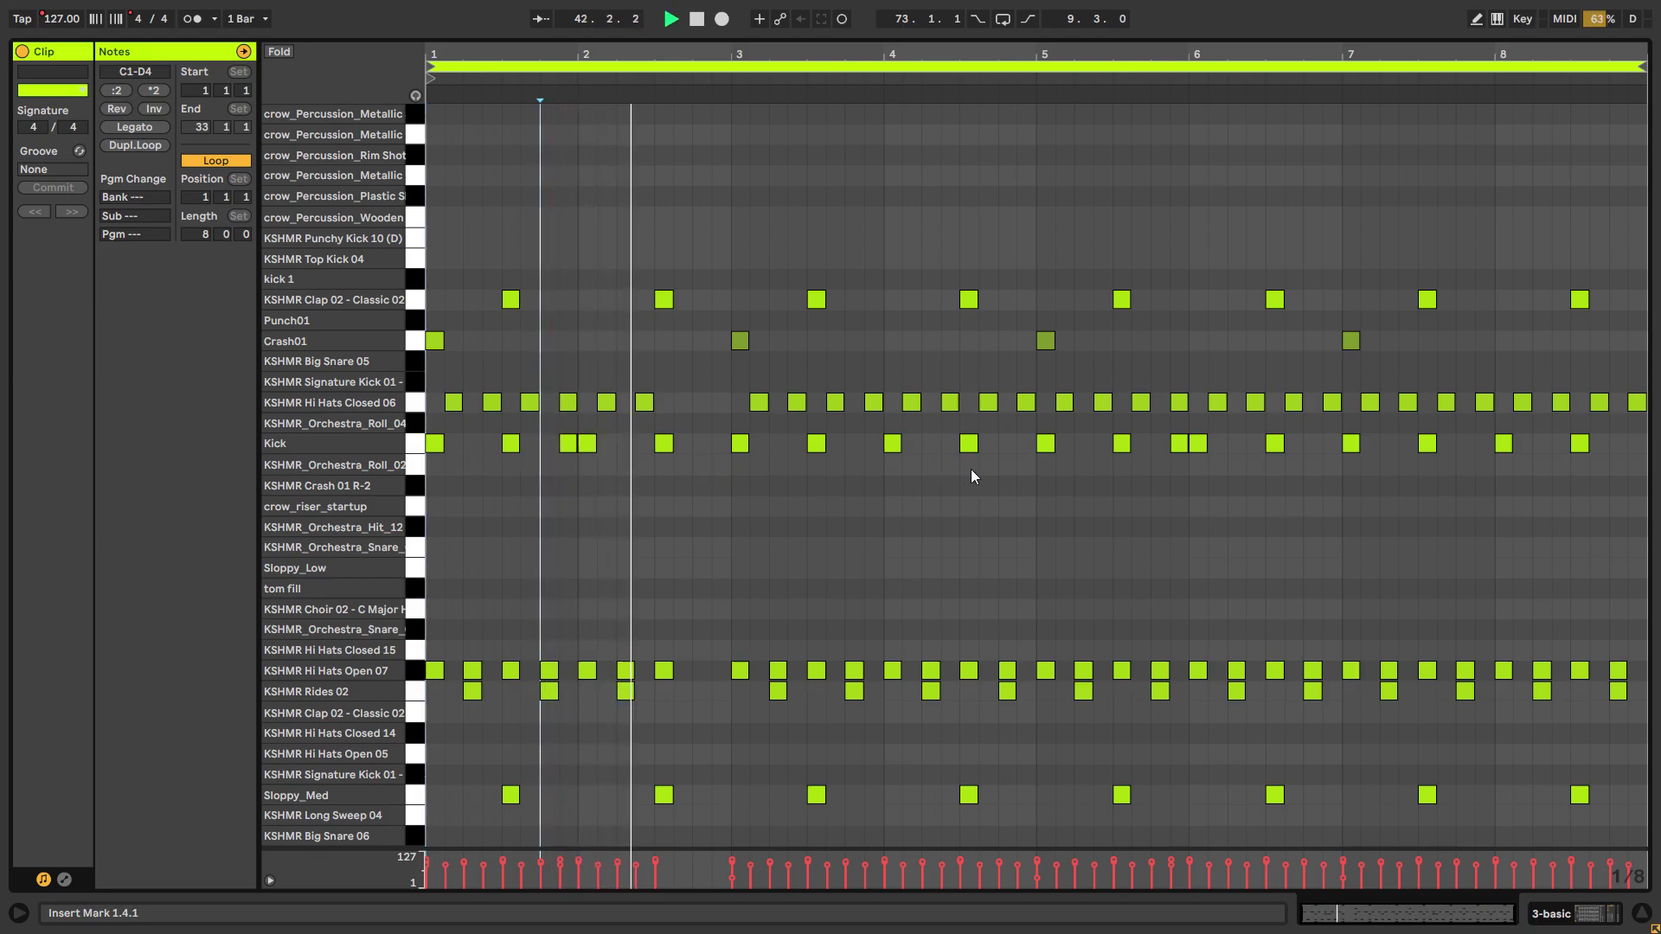
key(ctrl+alt+l)
key(space)
Step: Unfold 4 Group and its nested Serum tracks, place the playback start at bar 41 and show their automation
drag(697, 395, 647, 561)
click(1313, 231)
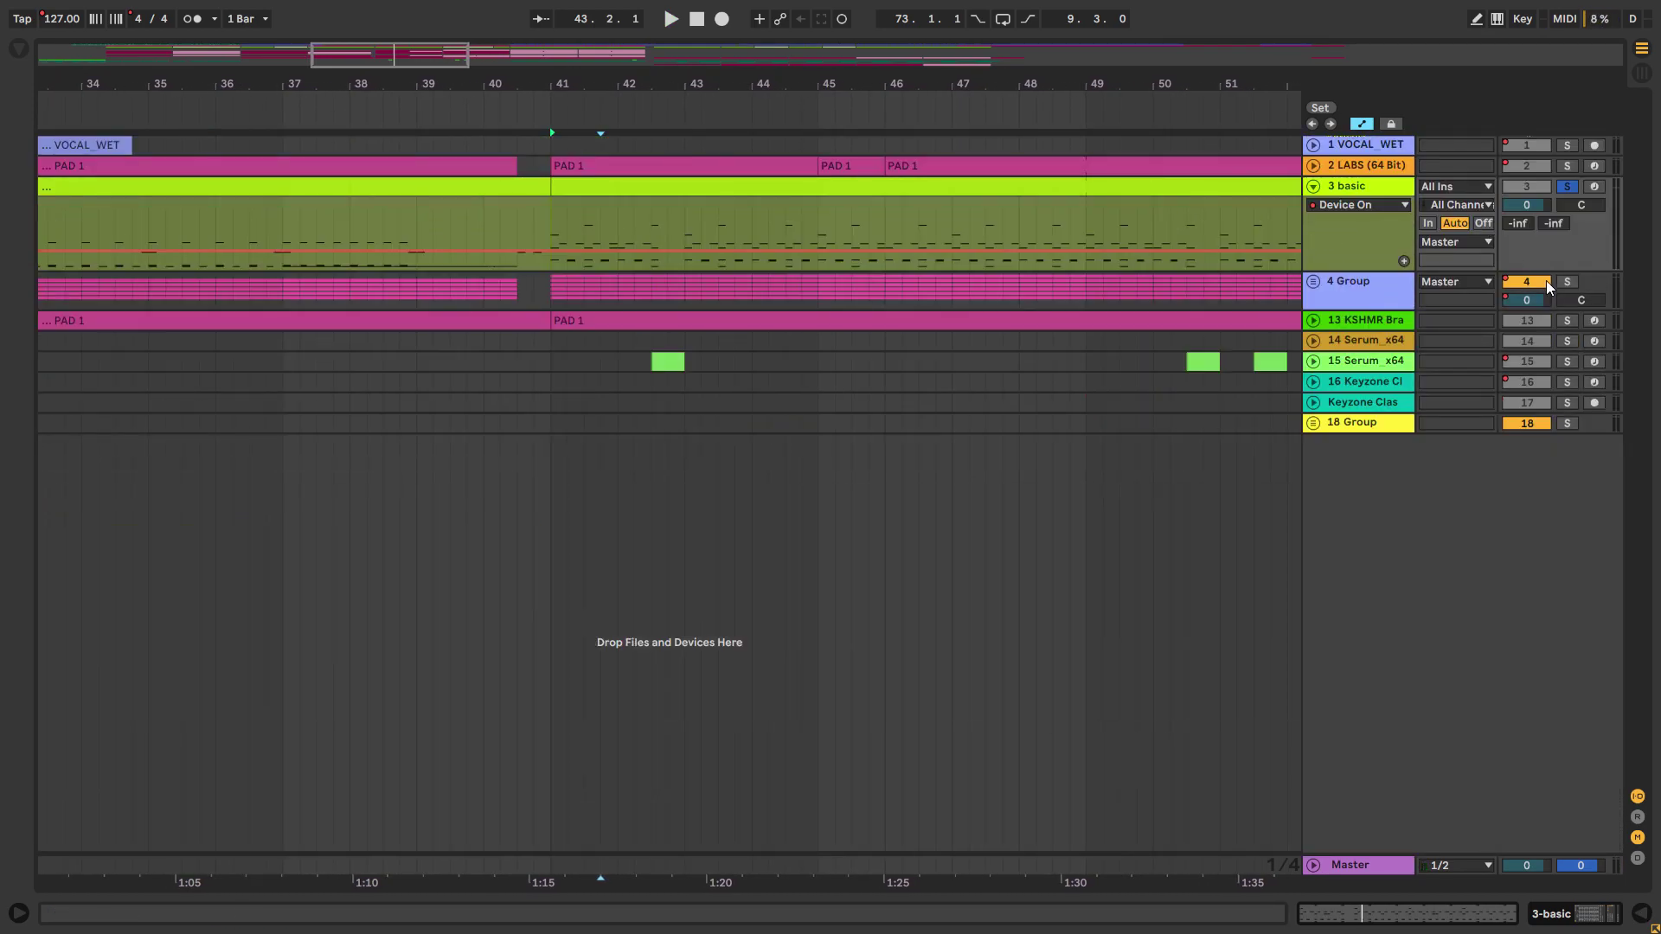
click(1541, 282)
click(1313, 281)
drag(562, 394, 626, 401)
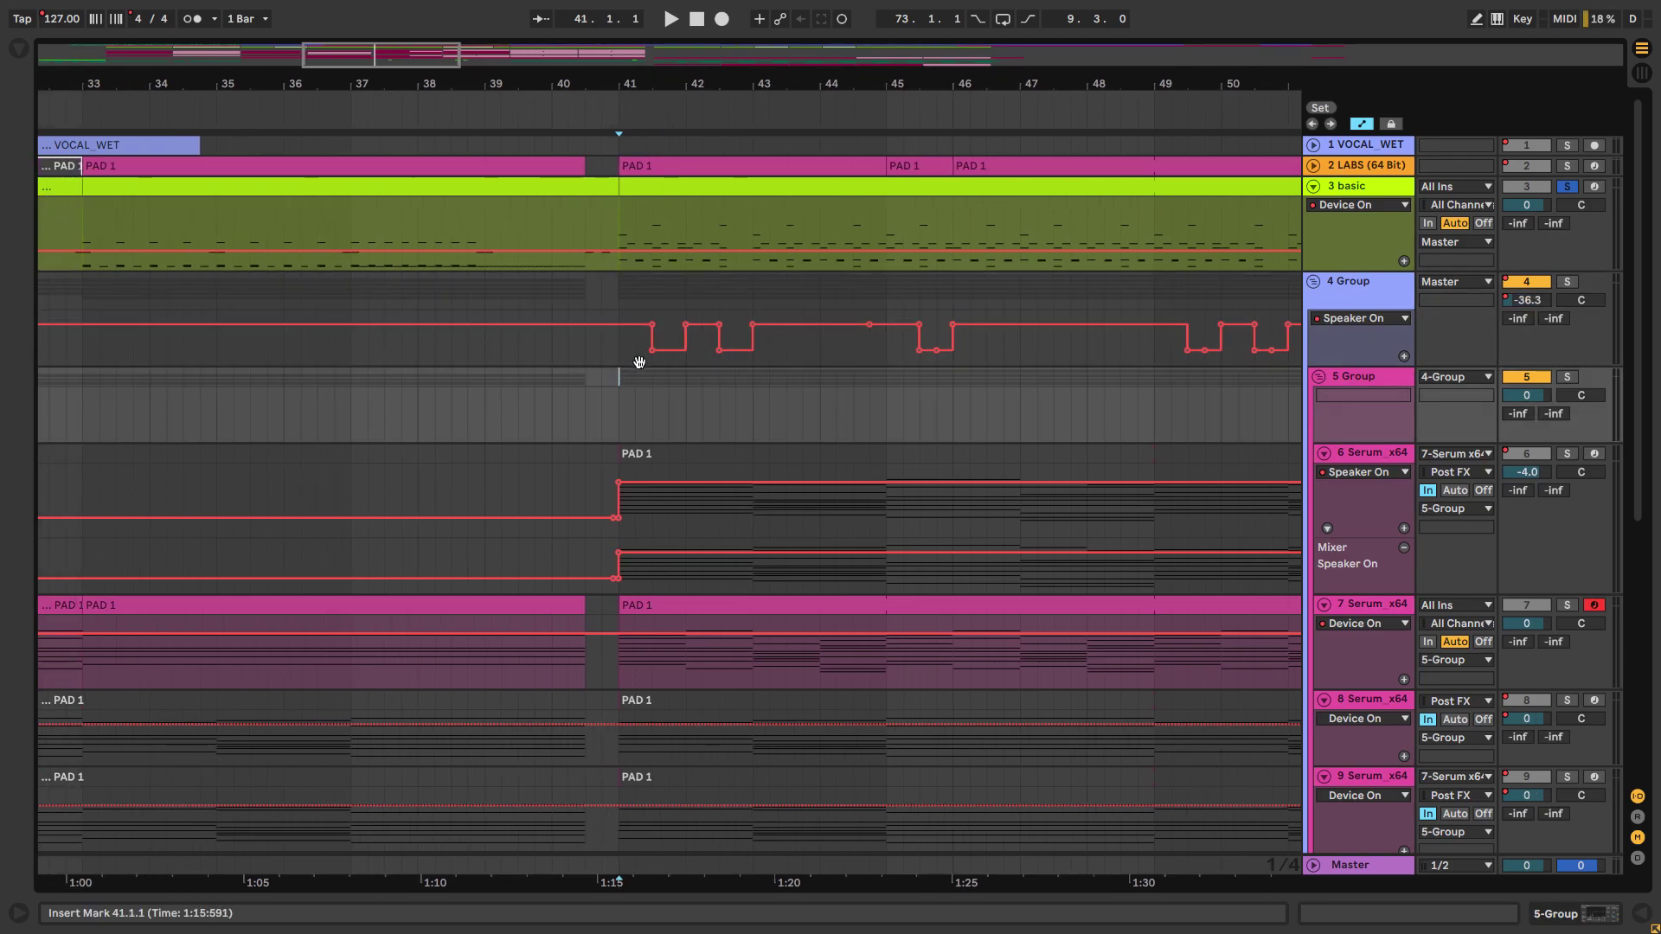
scroll(640, 415, down, 8)
scroll(778, 674, left, 1)
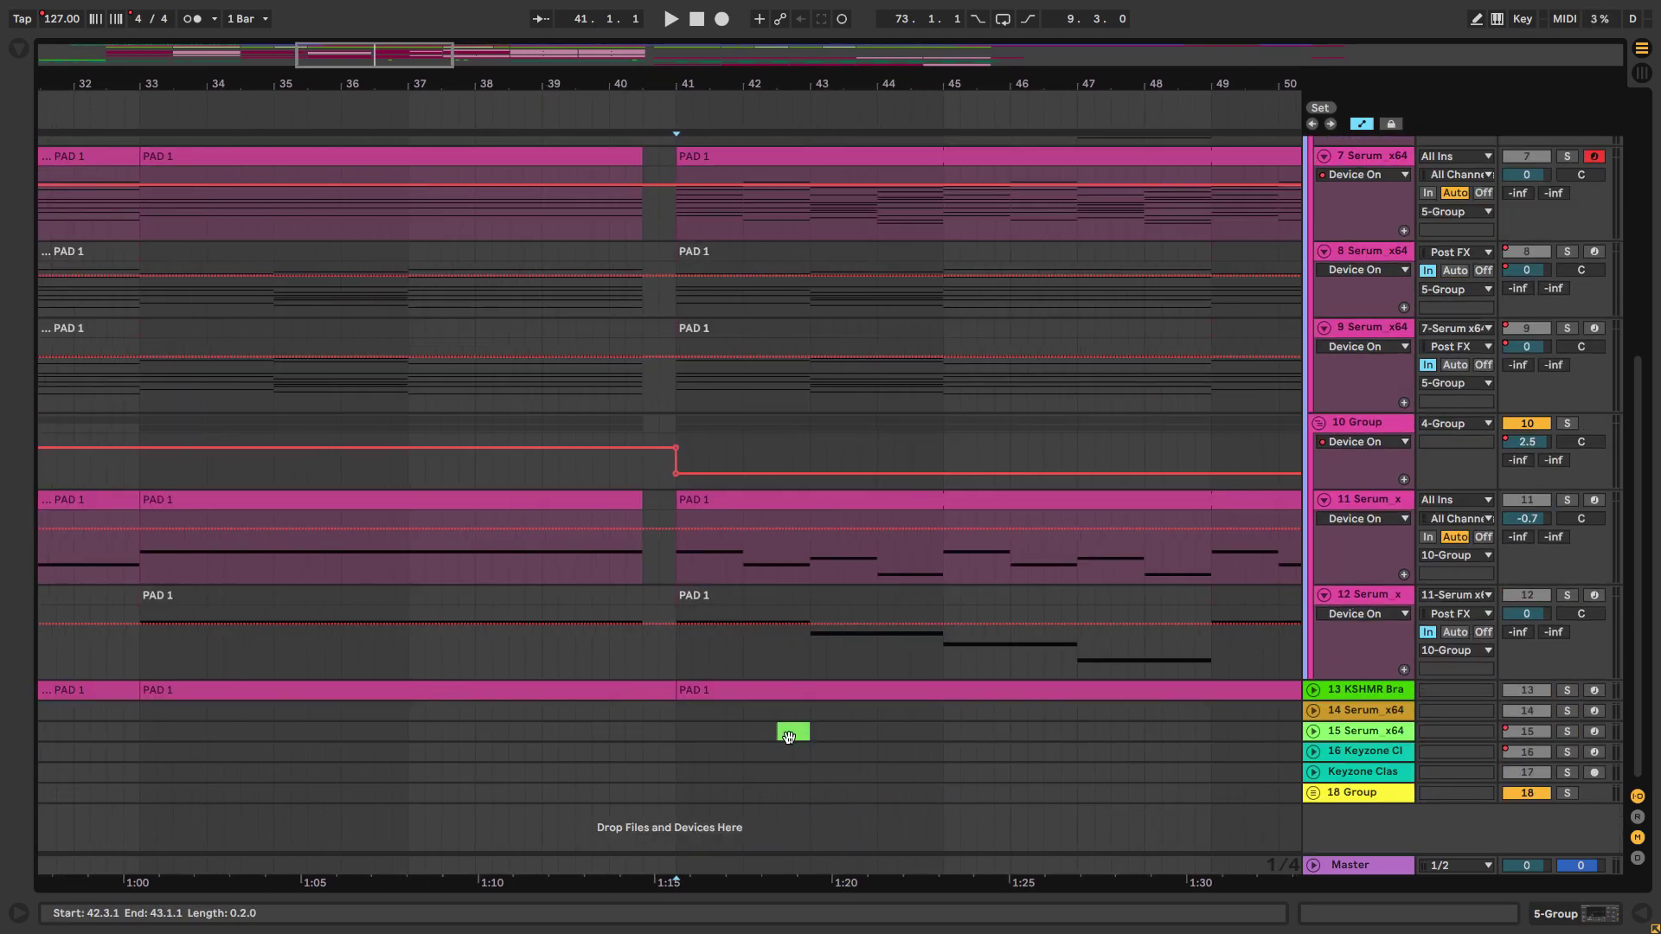
Step: Solo and unfold 15 Serum, select its clip at bar 42.3, and play it with the device chain shown
click(790, 734)
click(1313, 730)
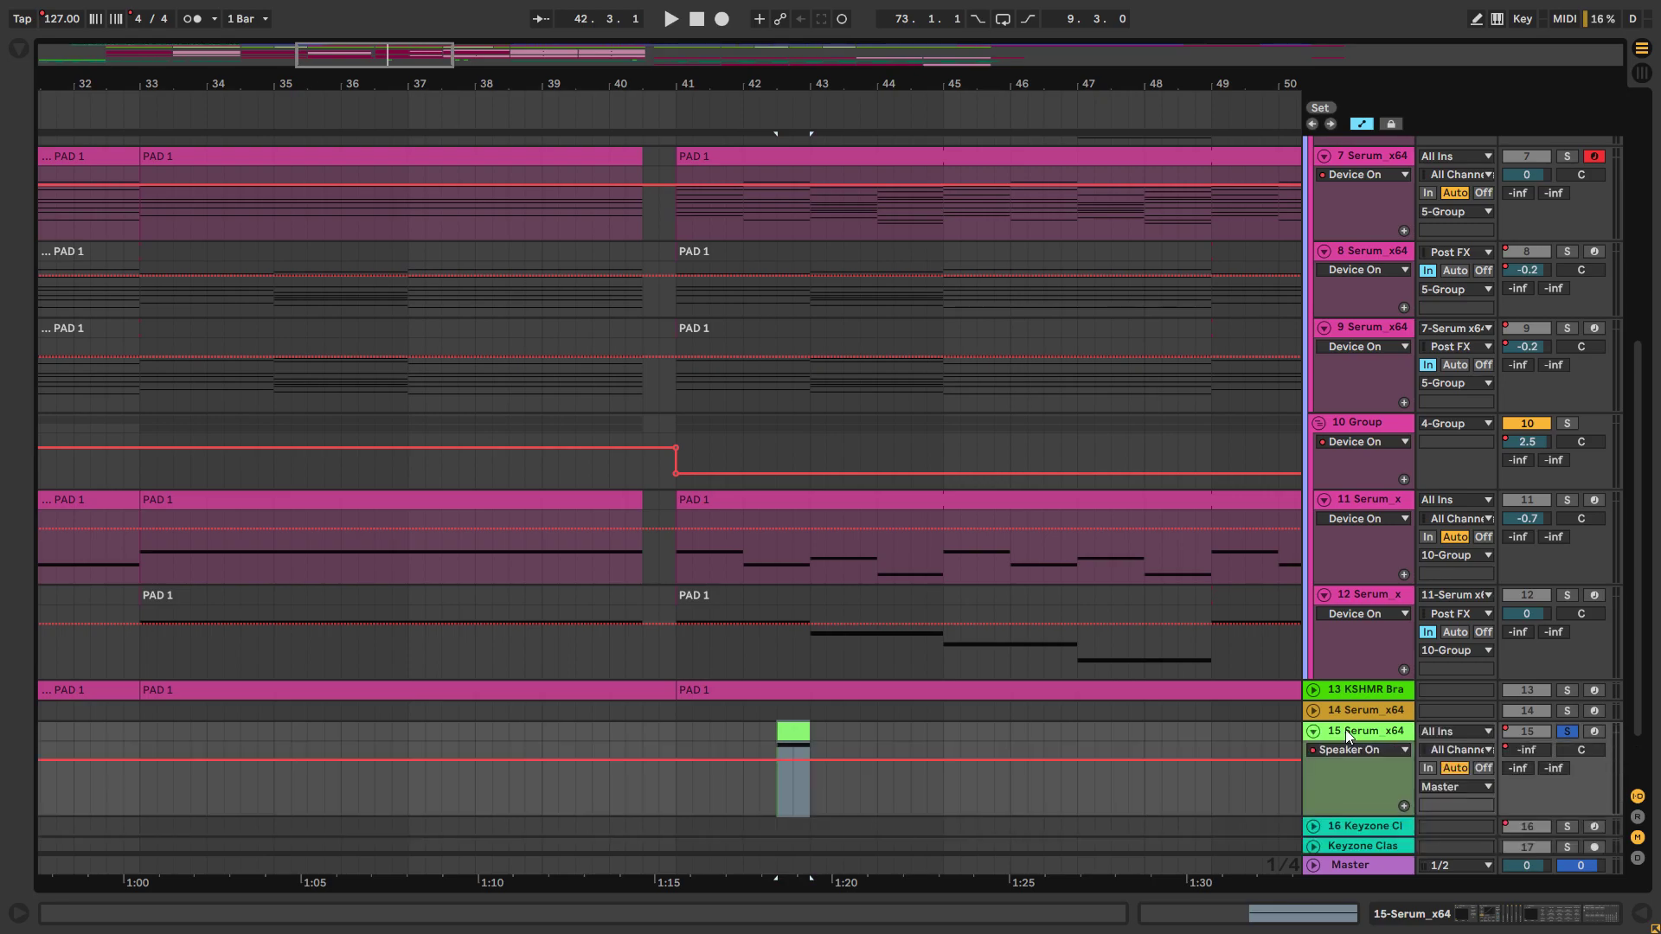
key(space)
click(1531, 913)
drag(1048, 539, 1004, 429)
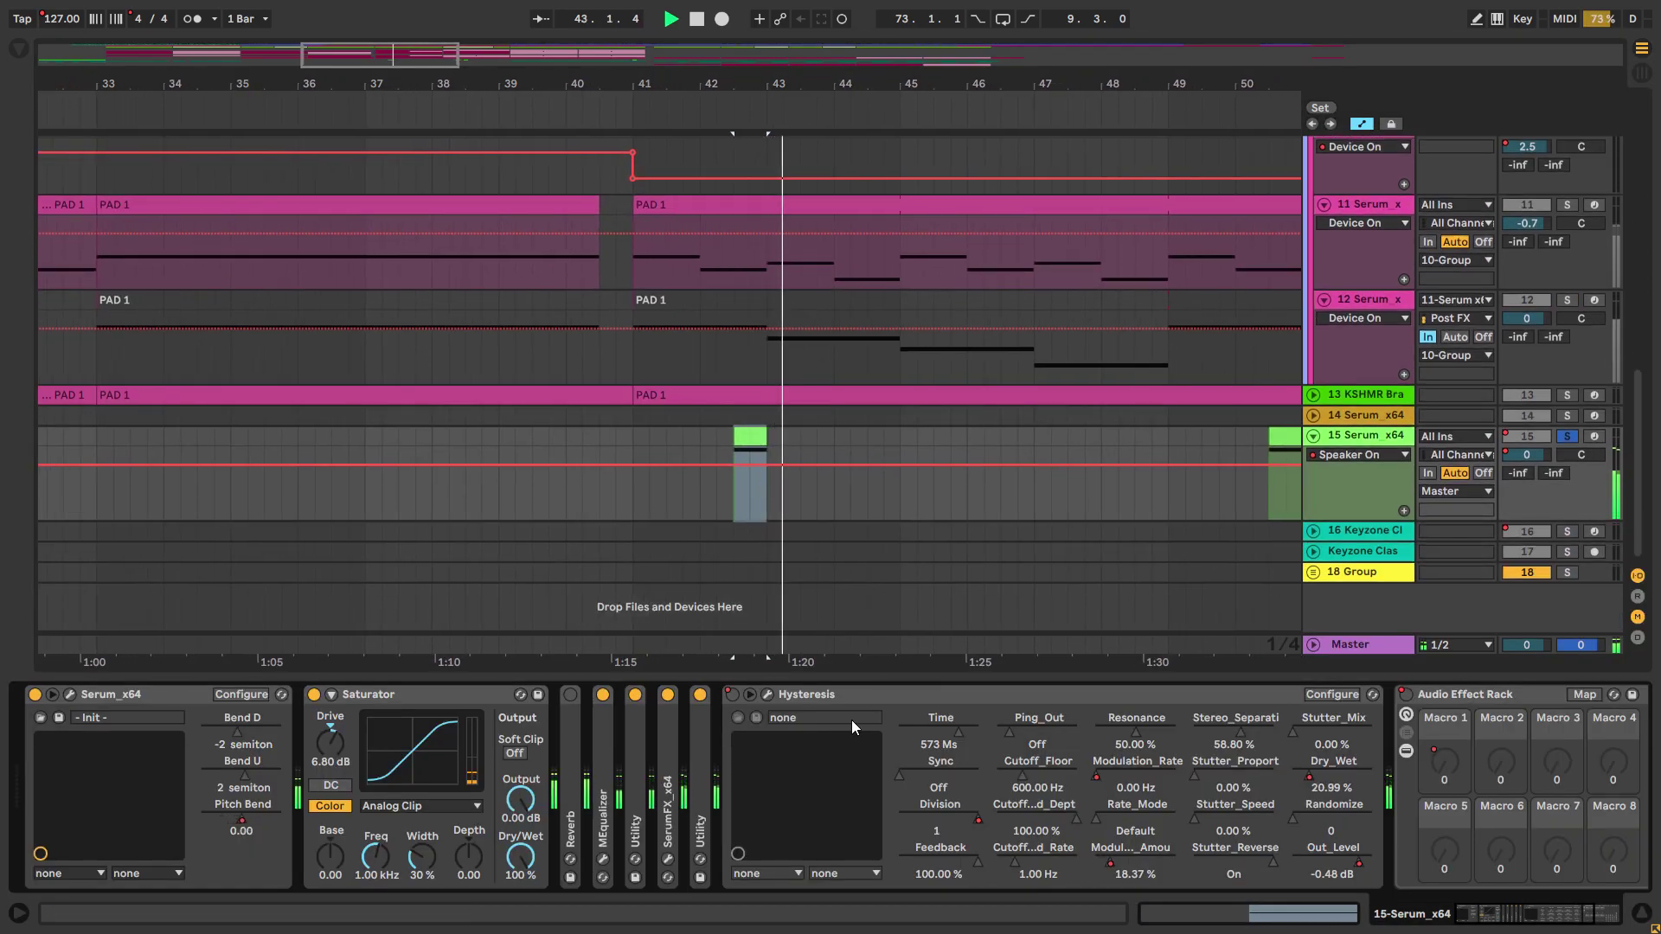
key(space)
Step: Collapse the Hysteresis and Saturator devices on 15 Serum and replay the clip
double_click(846, 691)
double_click(406, 693)
key(space)
click(69, 694)
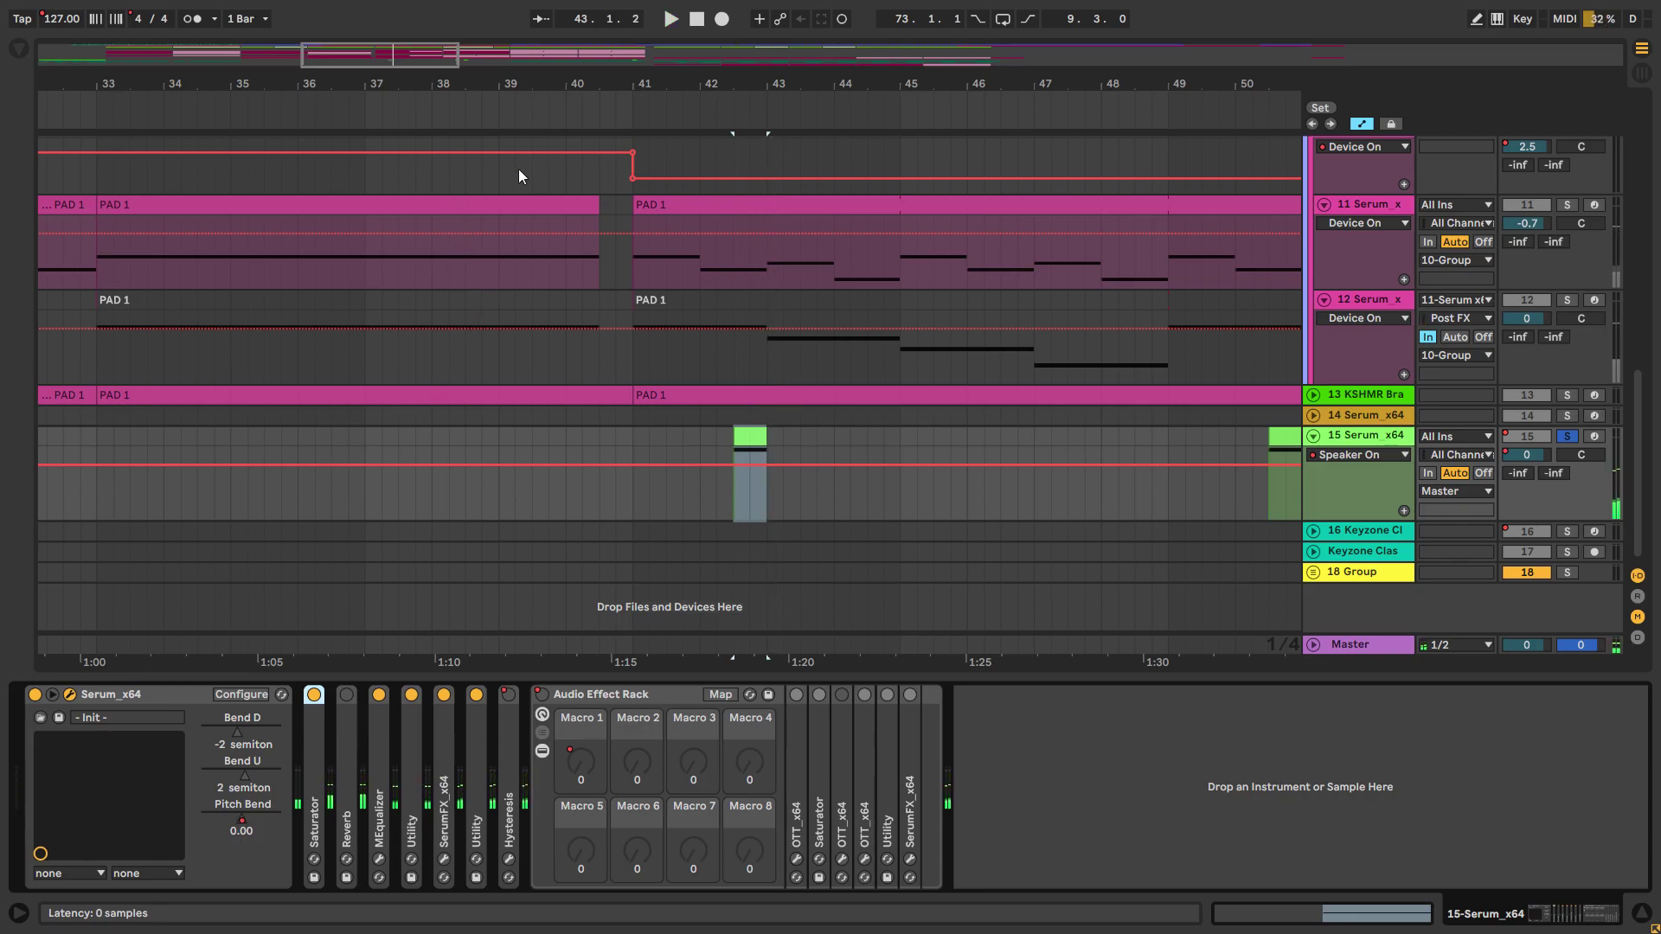
Step: Play the soloed 15 Serum clip from bar 42.3 several times to demonstrate its pitch-bent sound
key(space)
key(space)
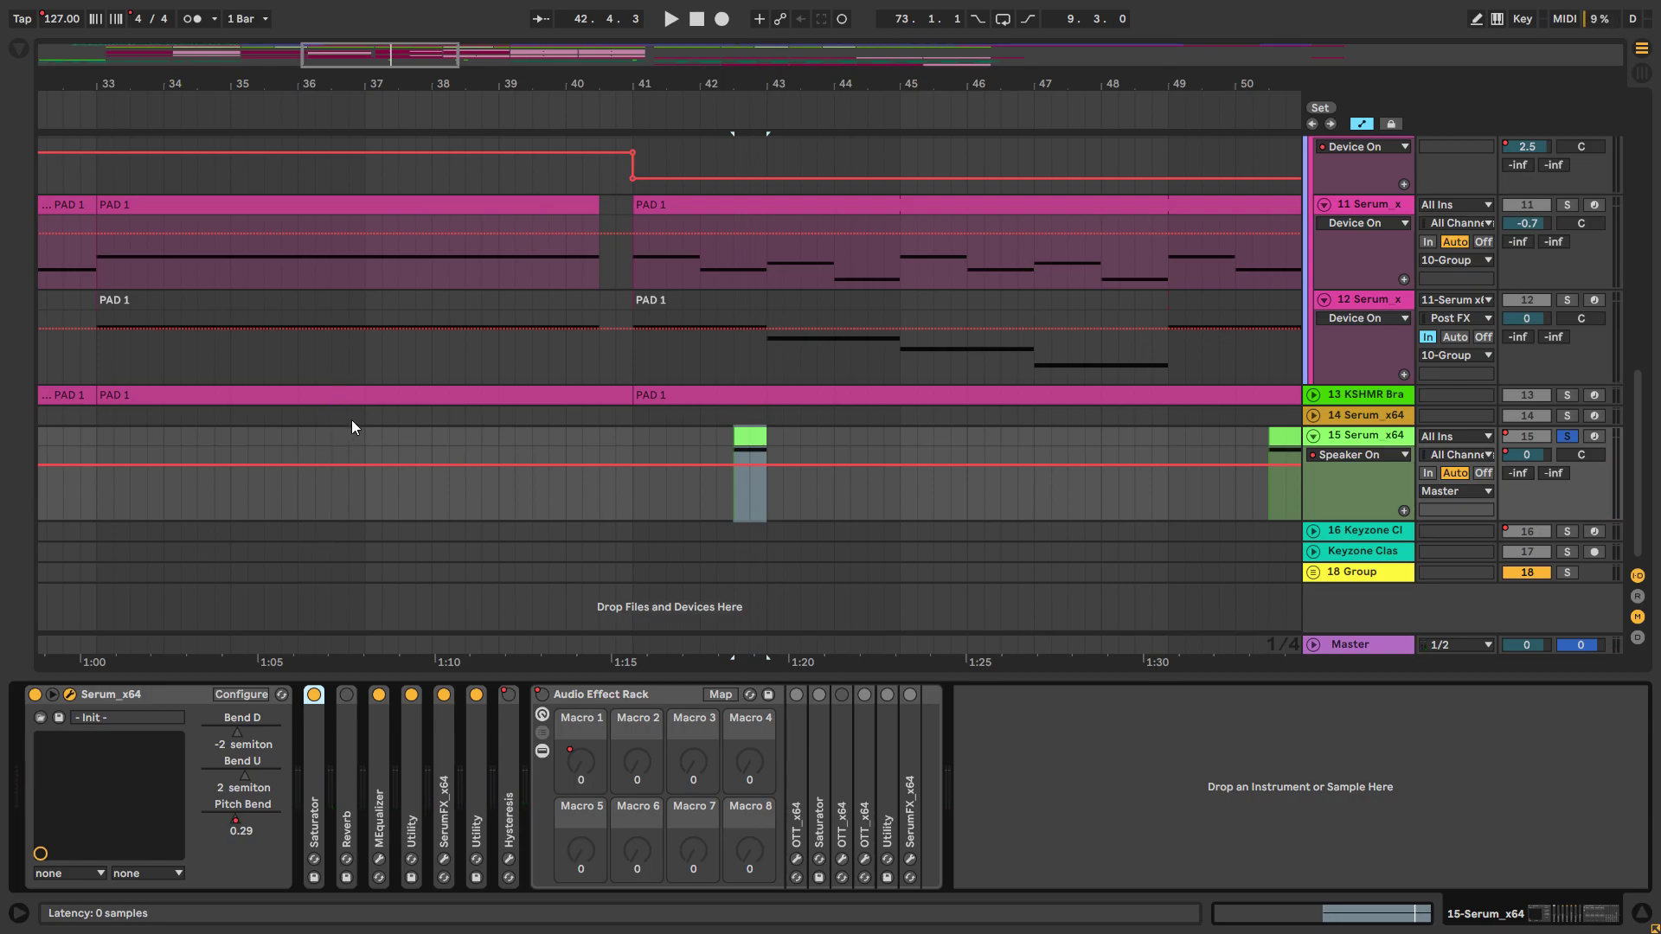
key(space)
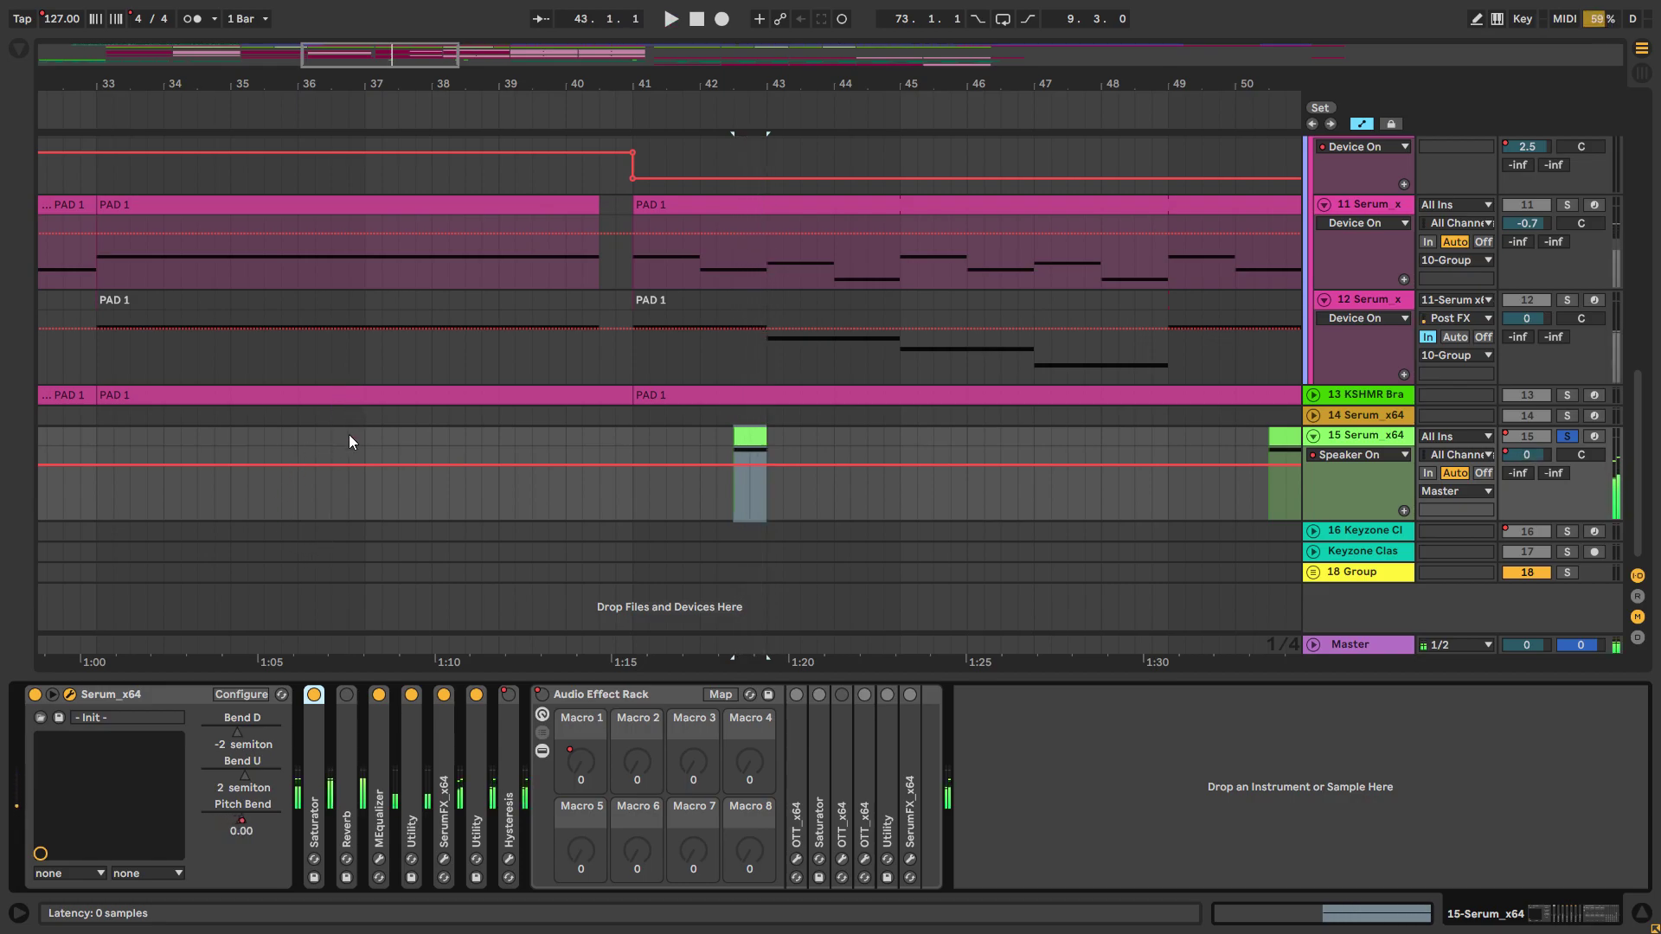
key(space)
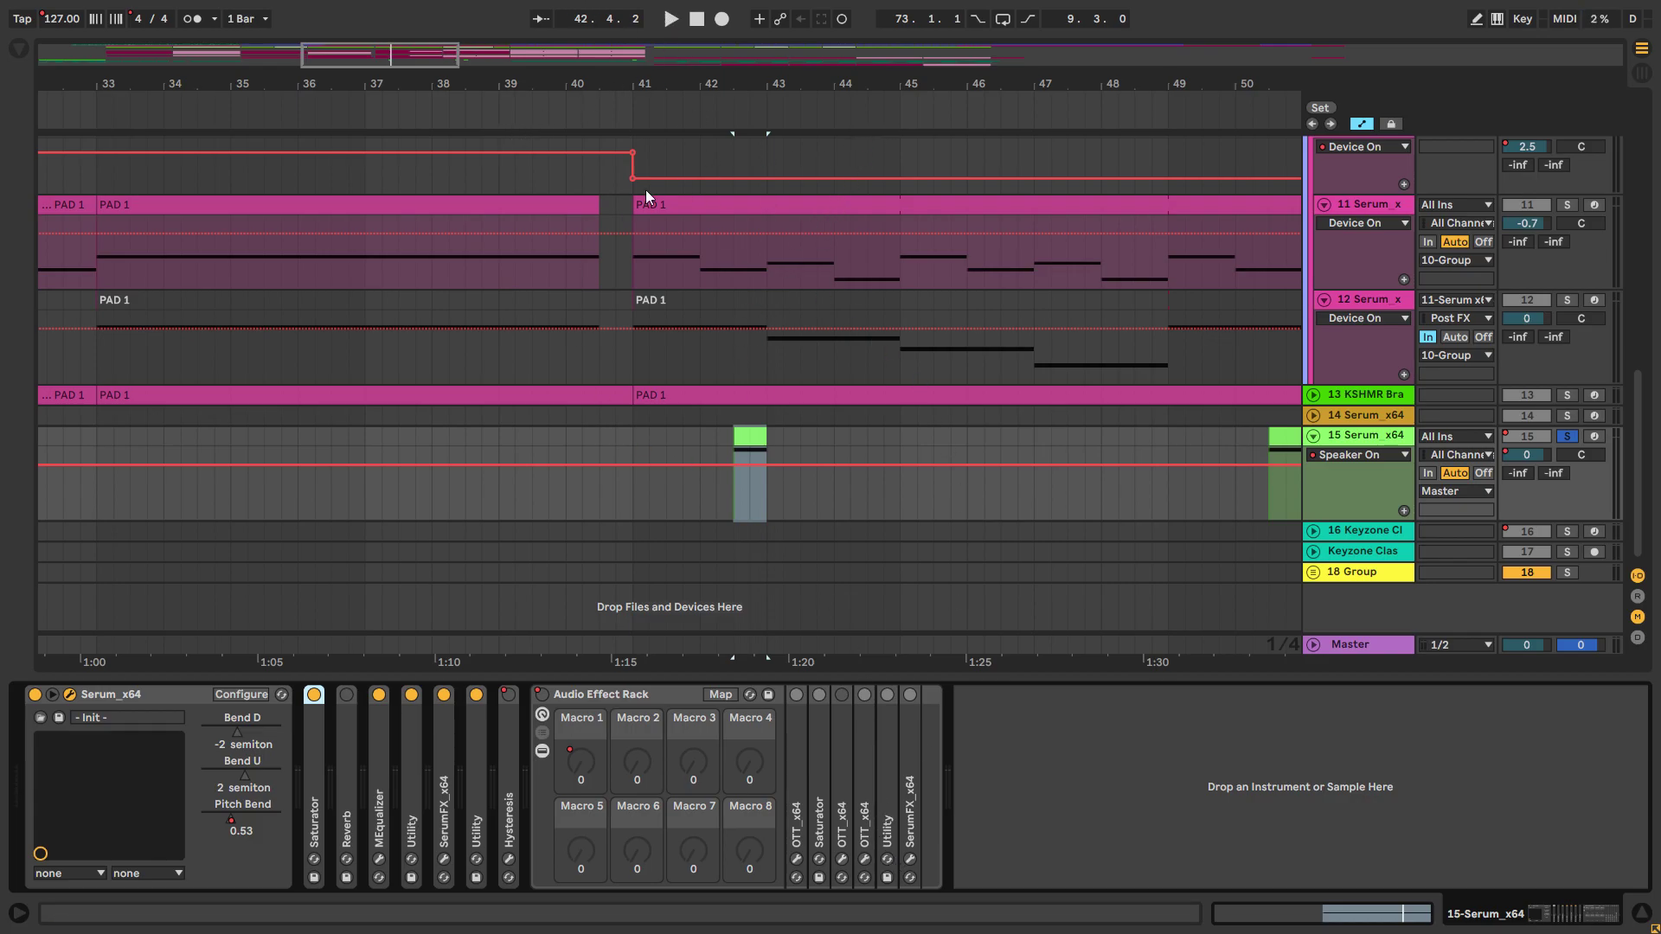
key(space)
Step: Bypass and re-enable Saturator and MEqualizer in turn on 15 Serum, playing the clip to compare the sound
key(space)
click(314, 696)
click(314, 695)
key(space)
click(379, 696)
key(space)
click(378, 696)
key(space)
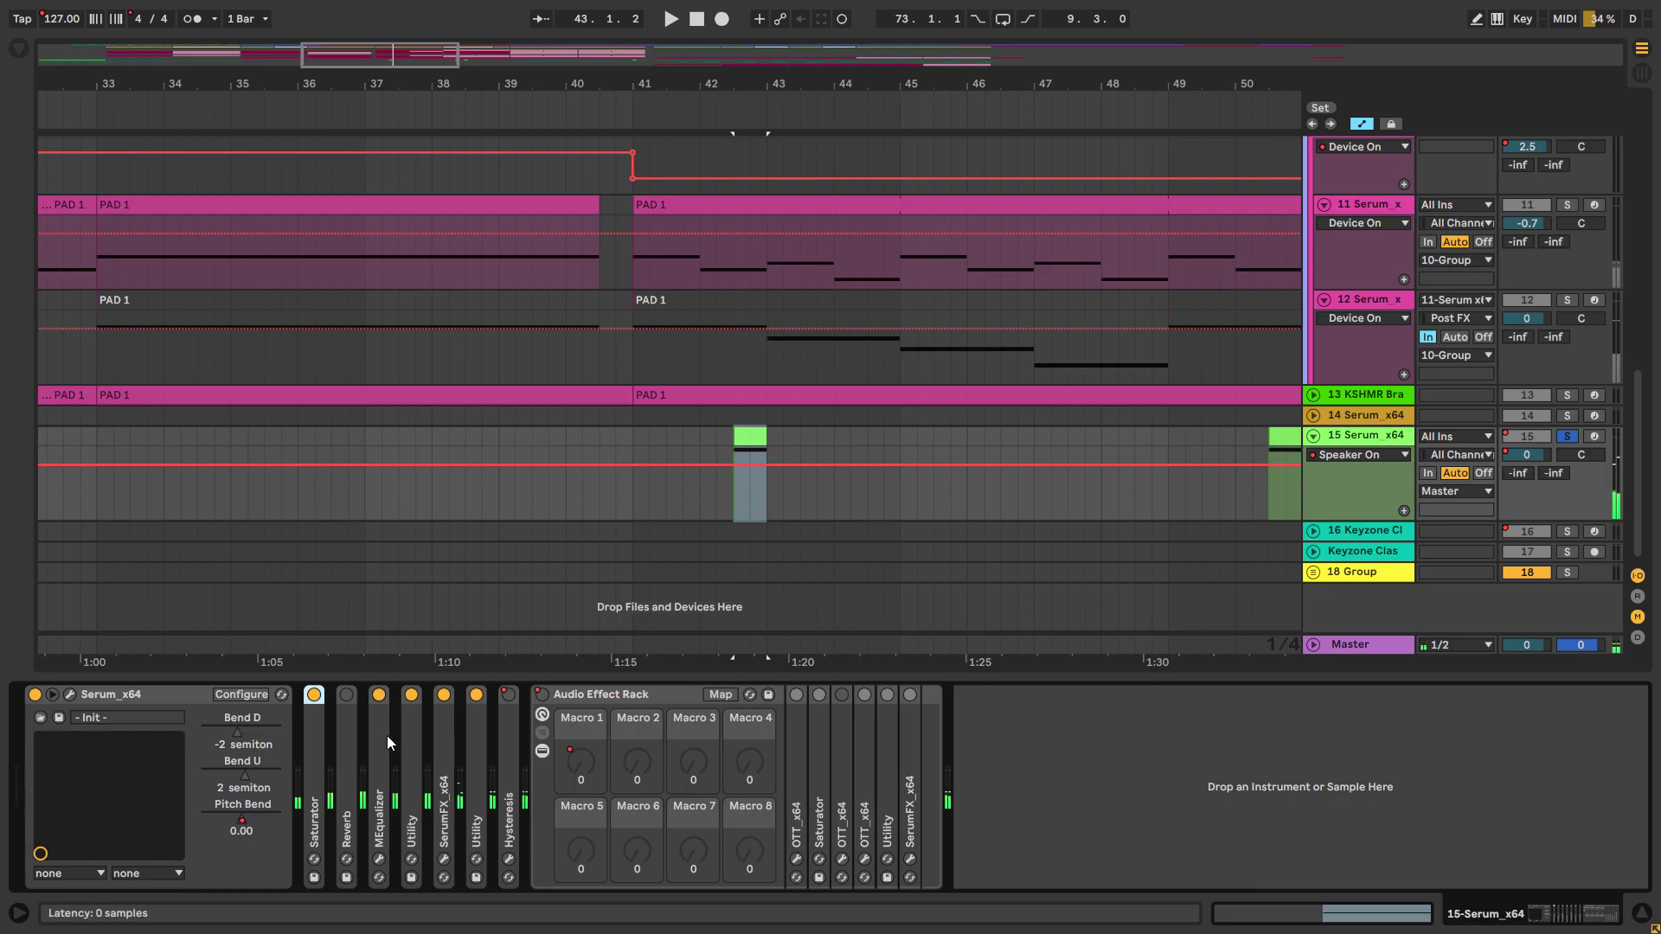
double_click(387, 734)
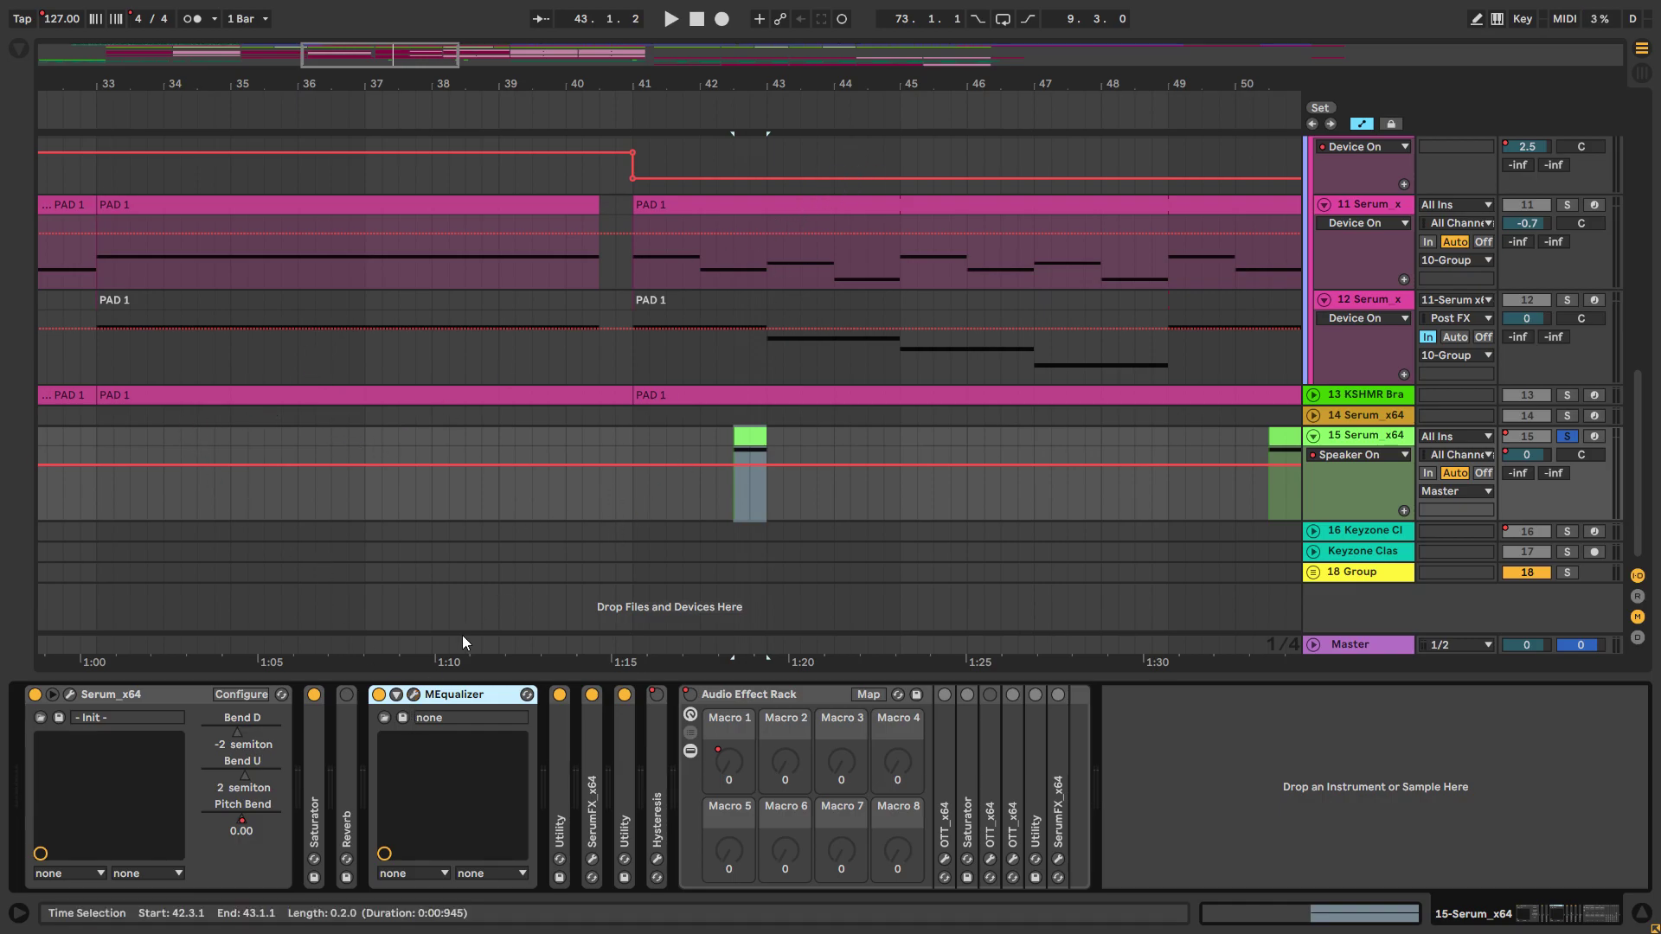
double_click(559, 739)
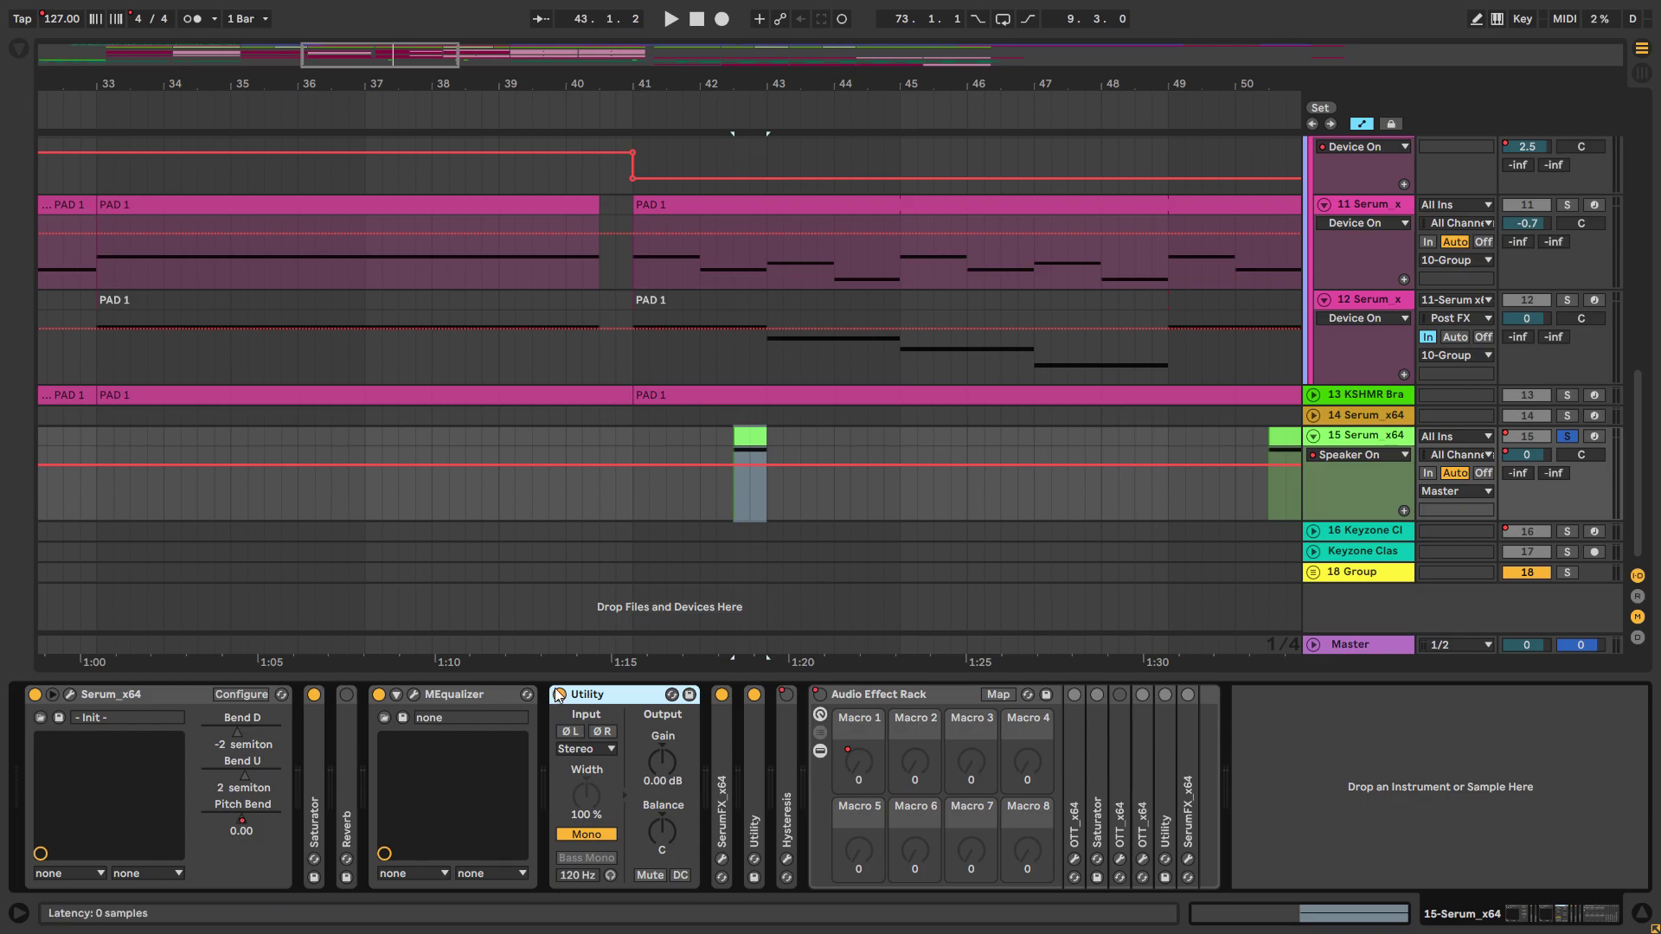
double_click(610, 694)
double_click(449, 694)
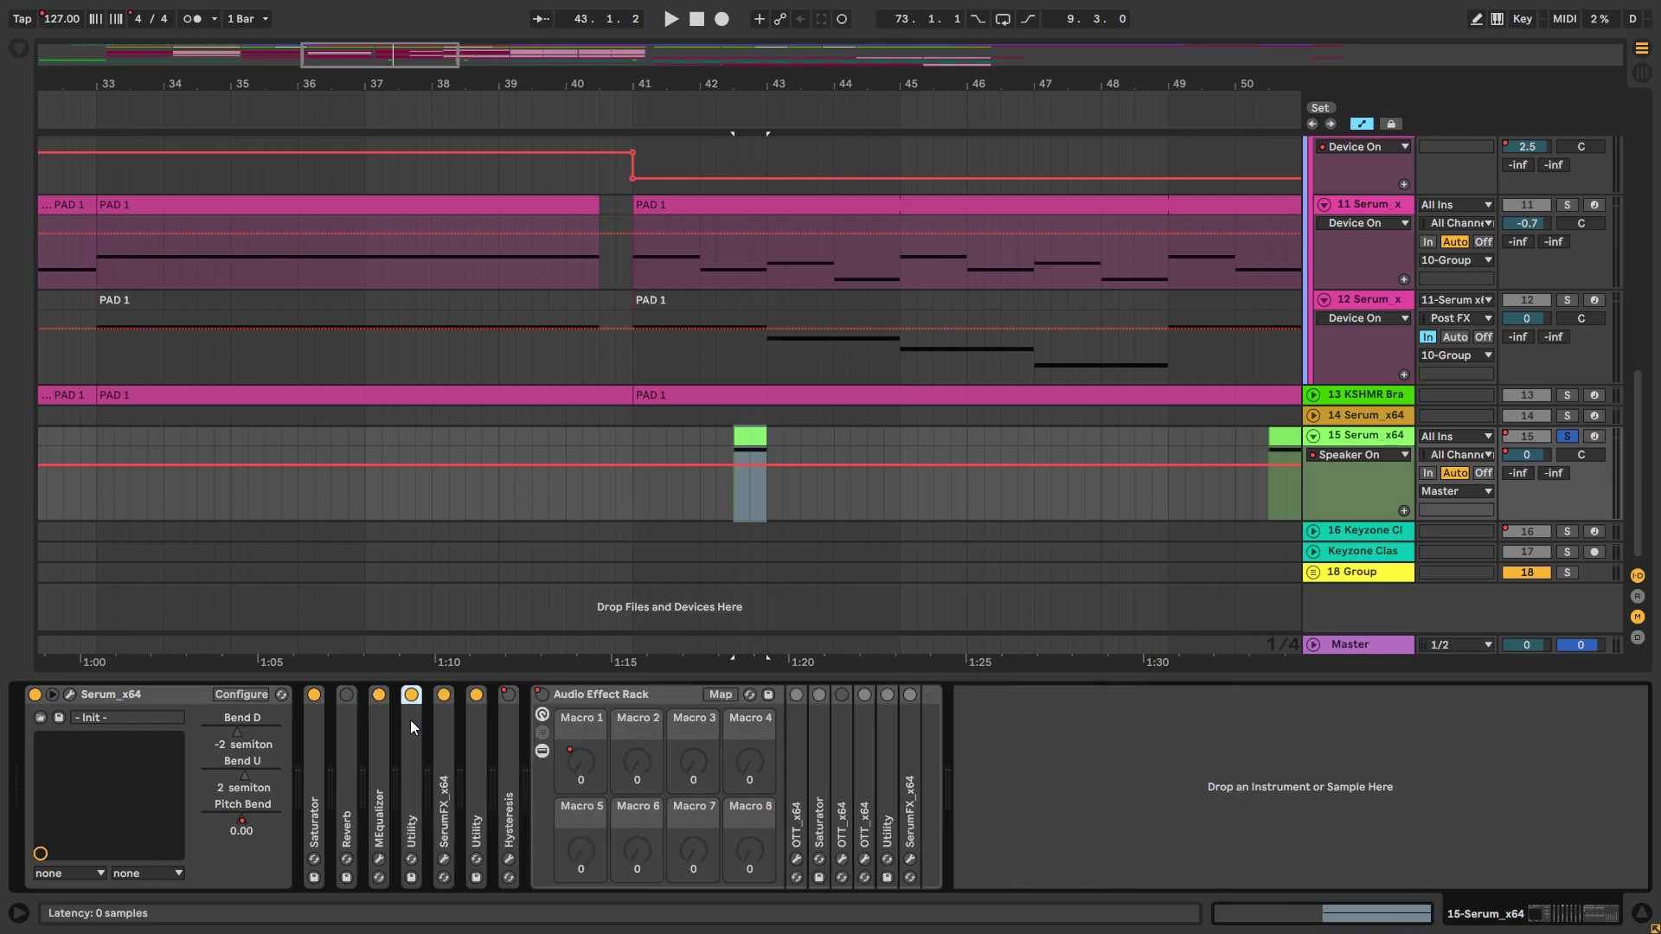
double_click(410, 719)
double_click(571, 726)
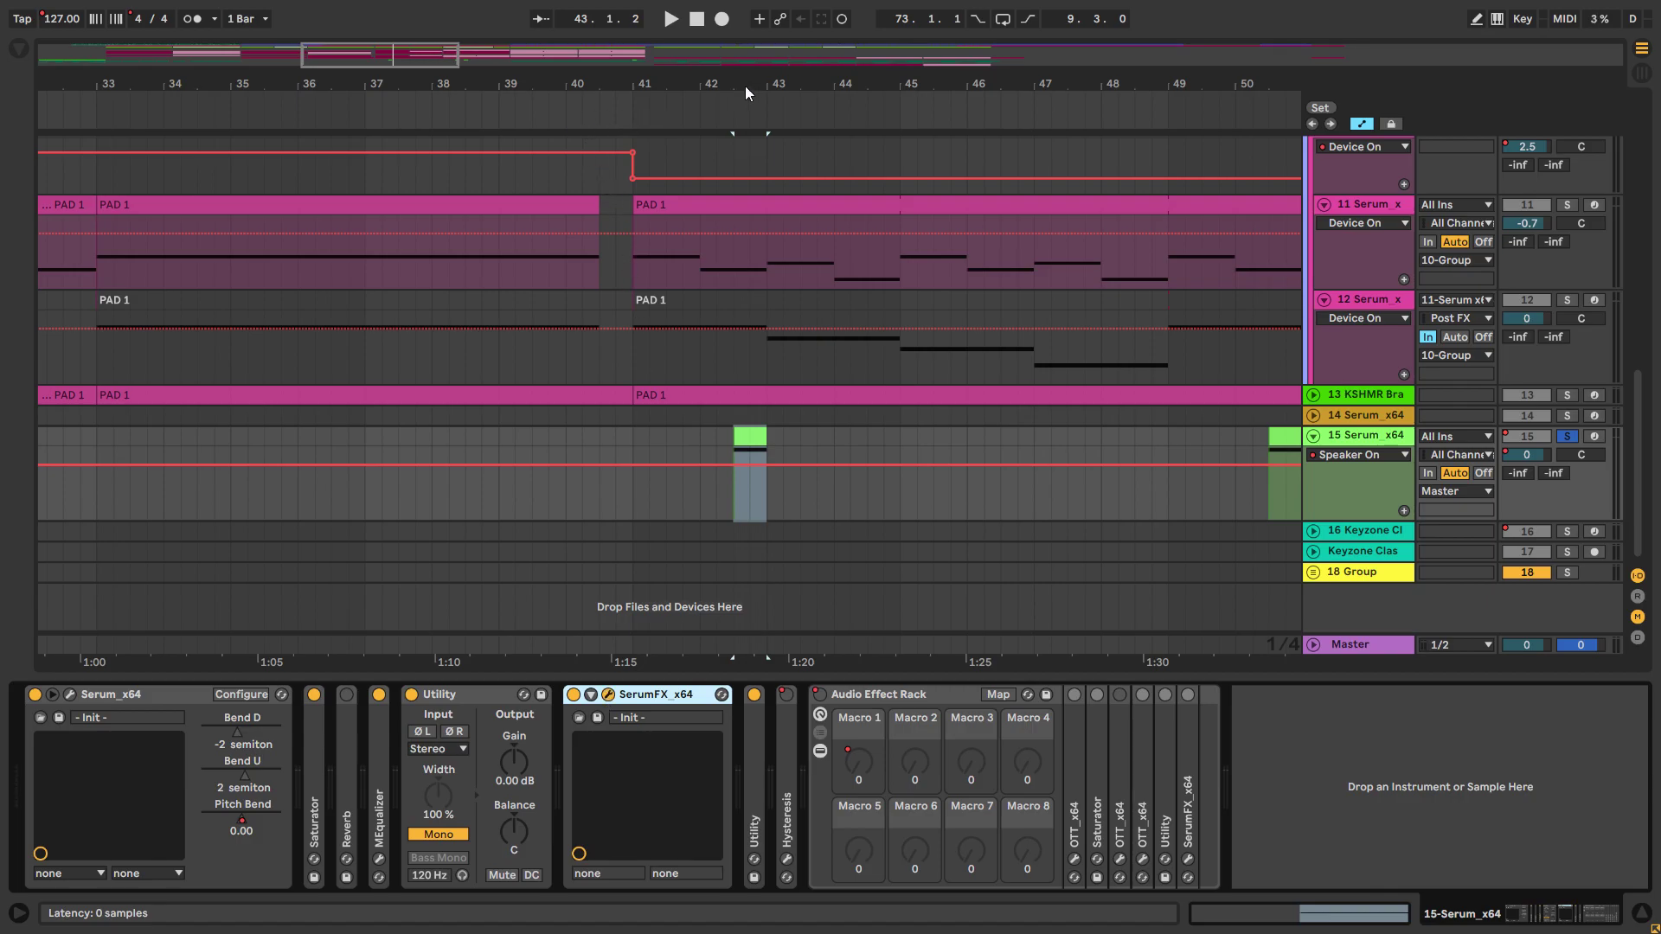
Step: Play the 15 Serum clip and toggle Mono off and back on in the first Utility
key(space)
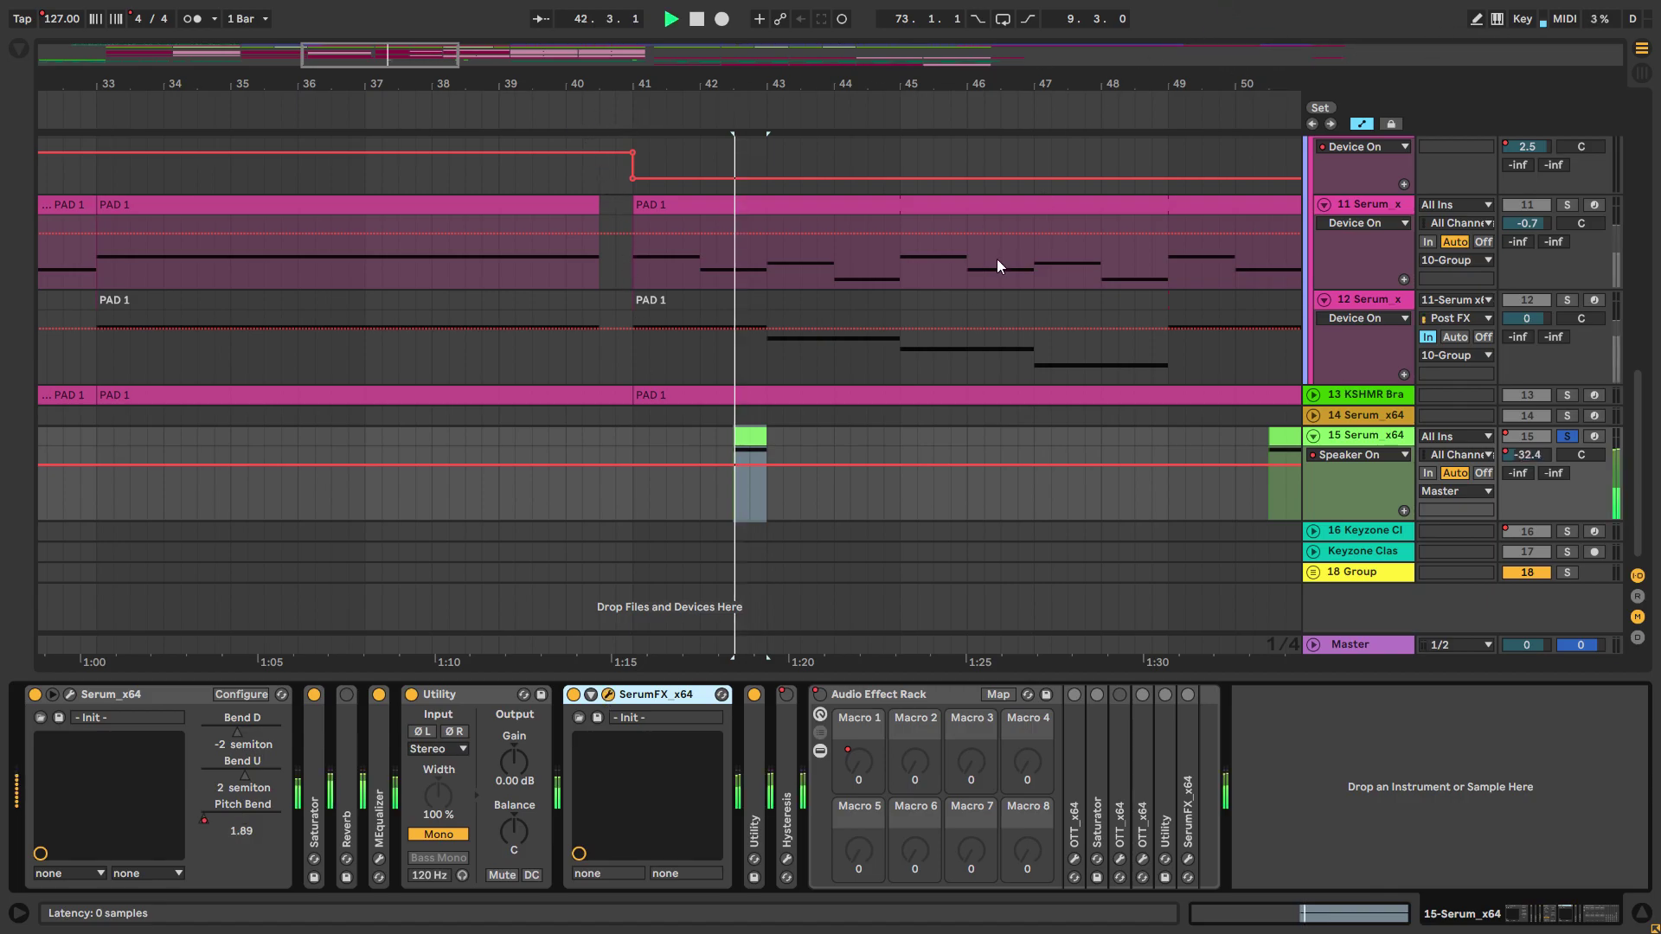
key(space)
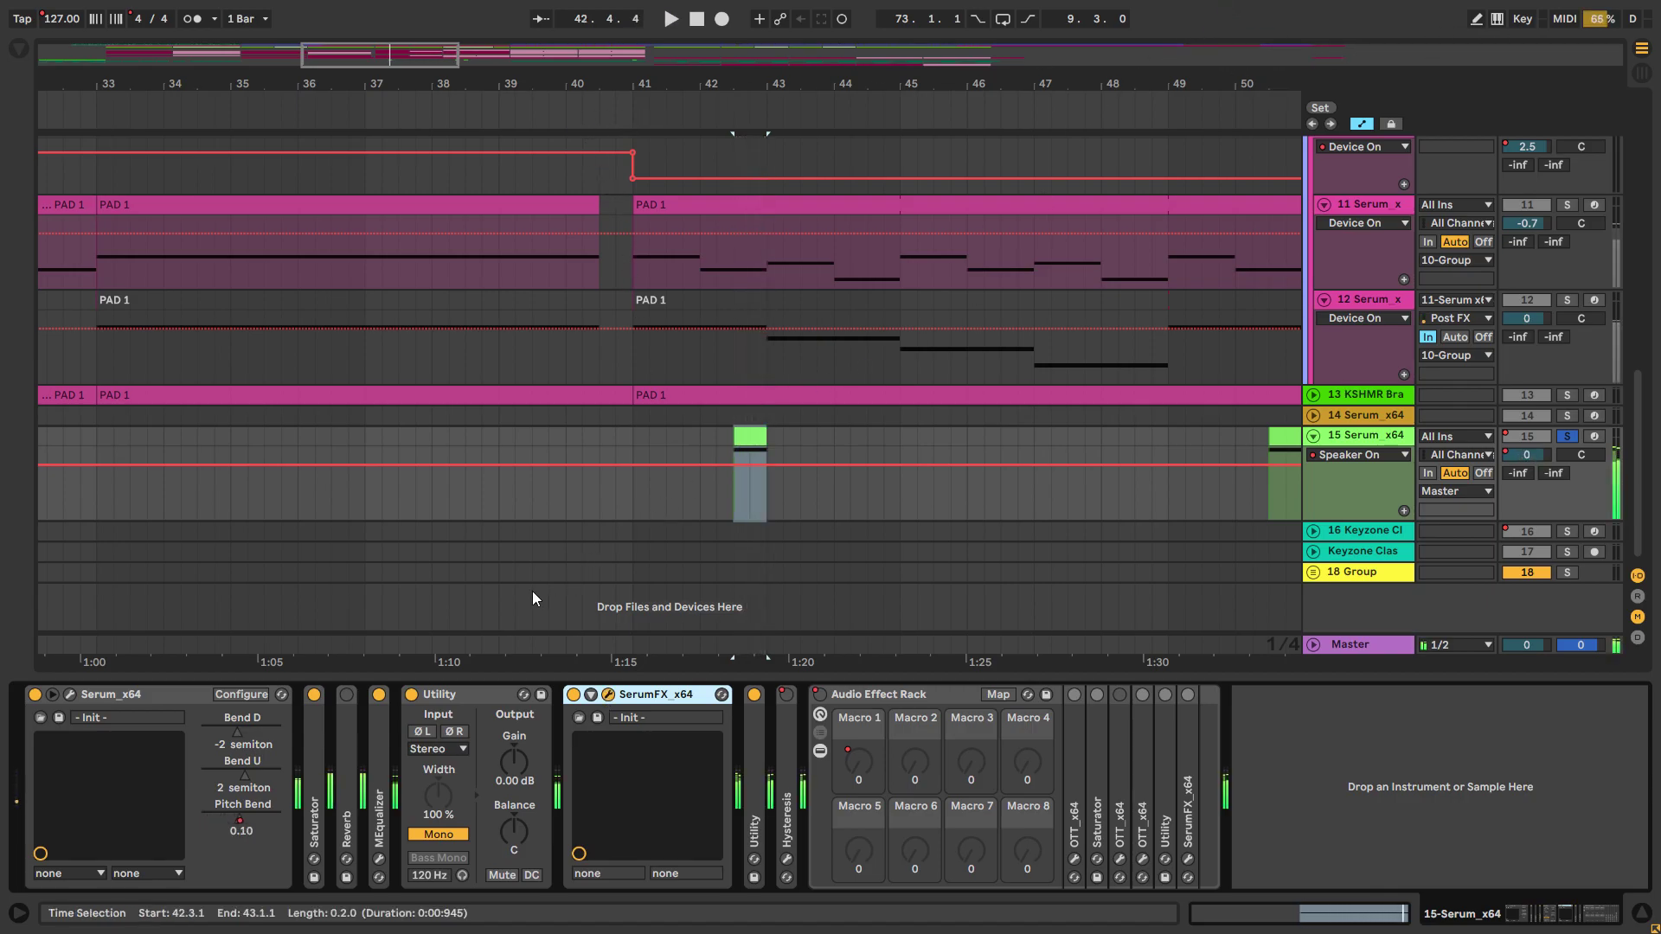
click(424, 834)
click(424, 834)
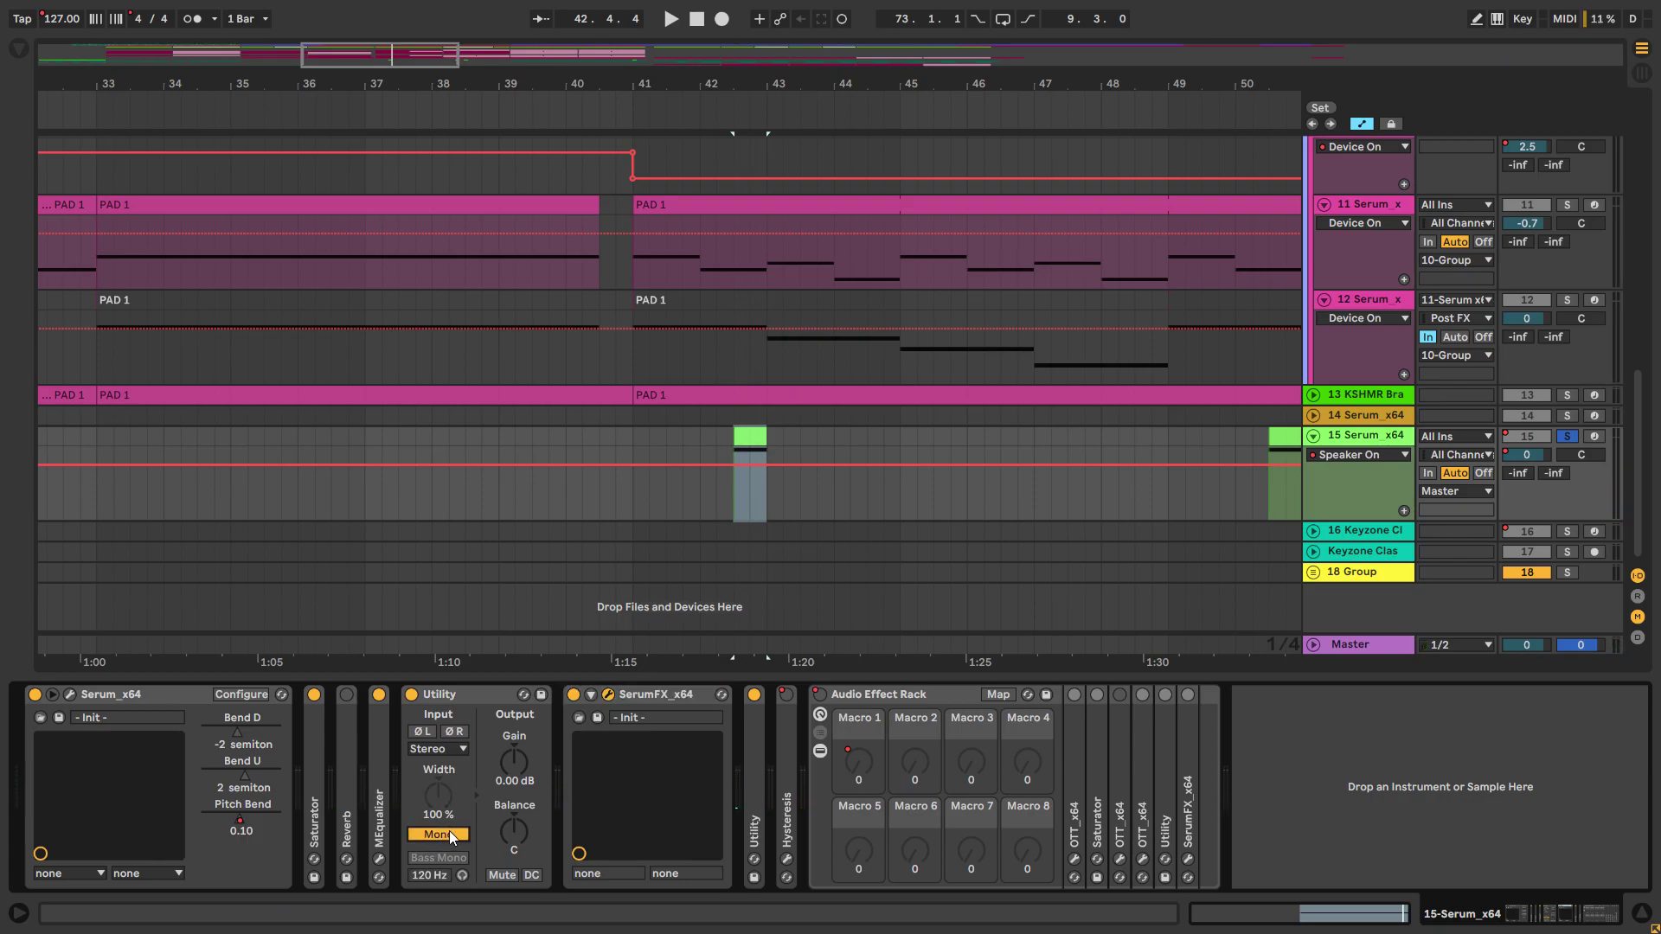
Step: Play the 15 Serum clip with Utility and SerumFX_x64 bypassed, and re-enable both to compare
click(412, 693)
key(space)
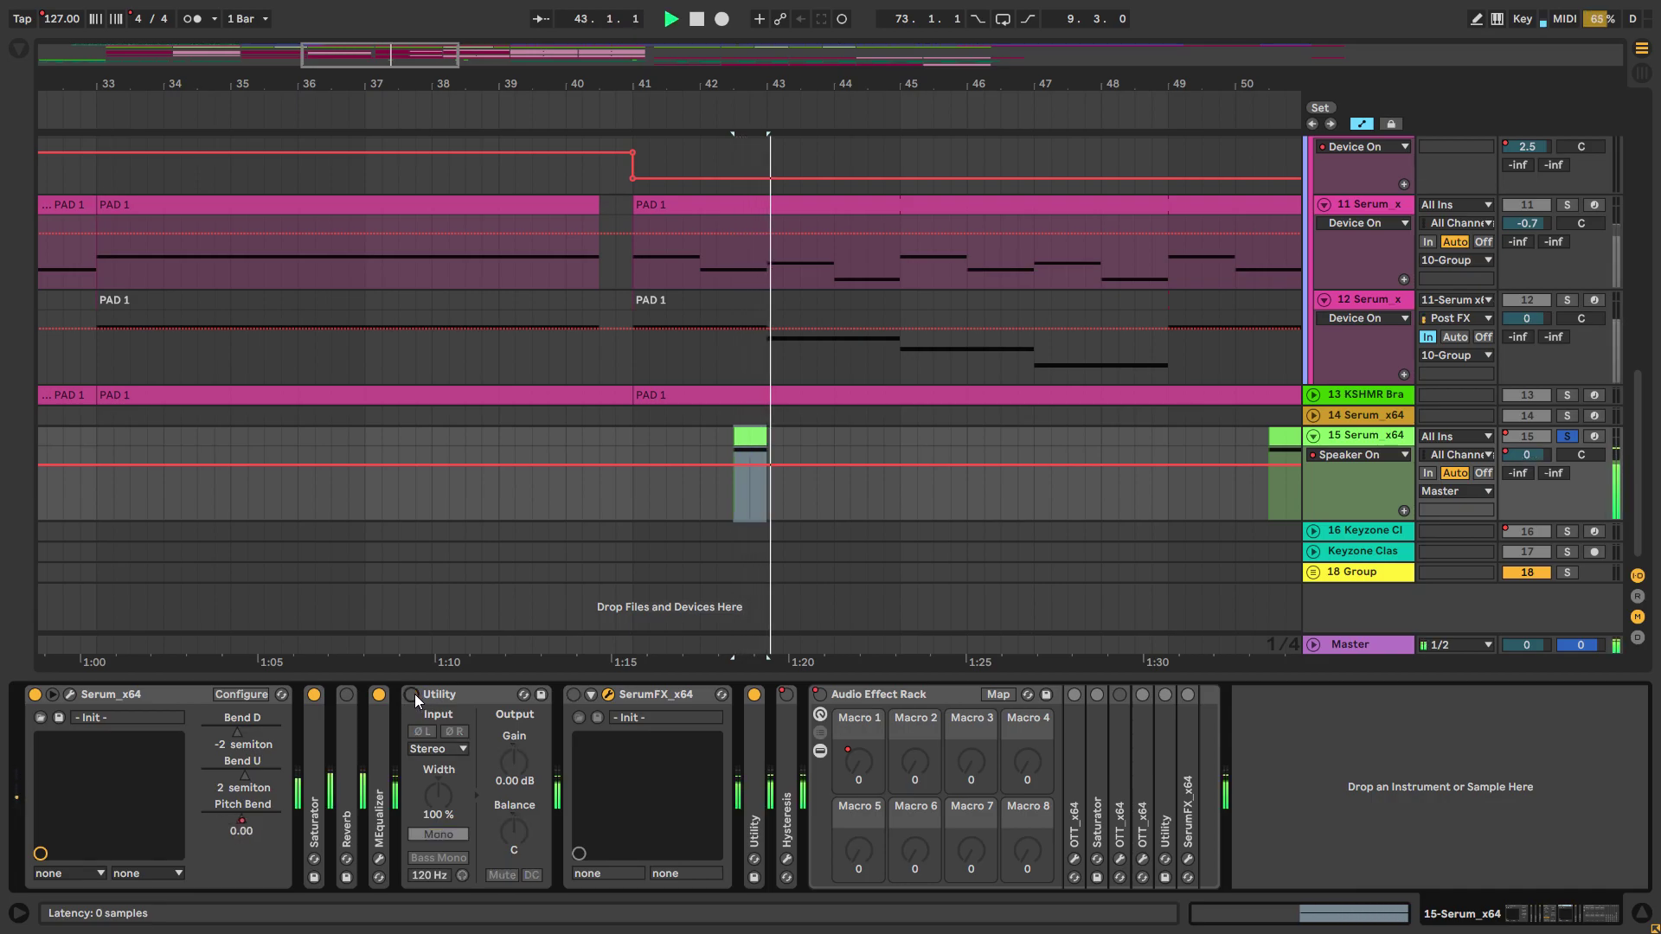
click(413, 694)
key(space)
key(space)
click(578, 696)
key(space)
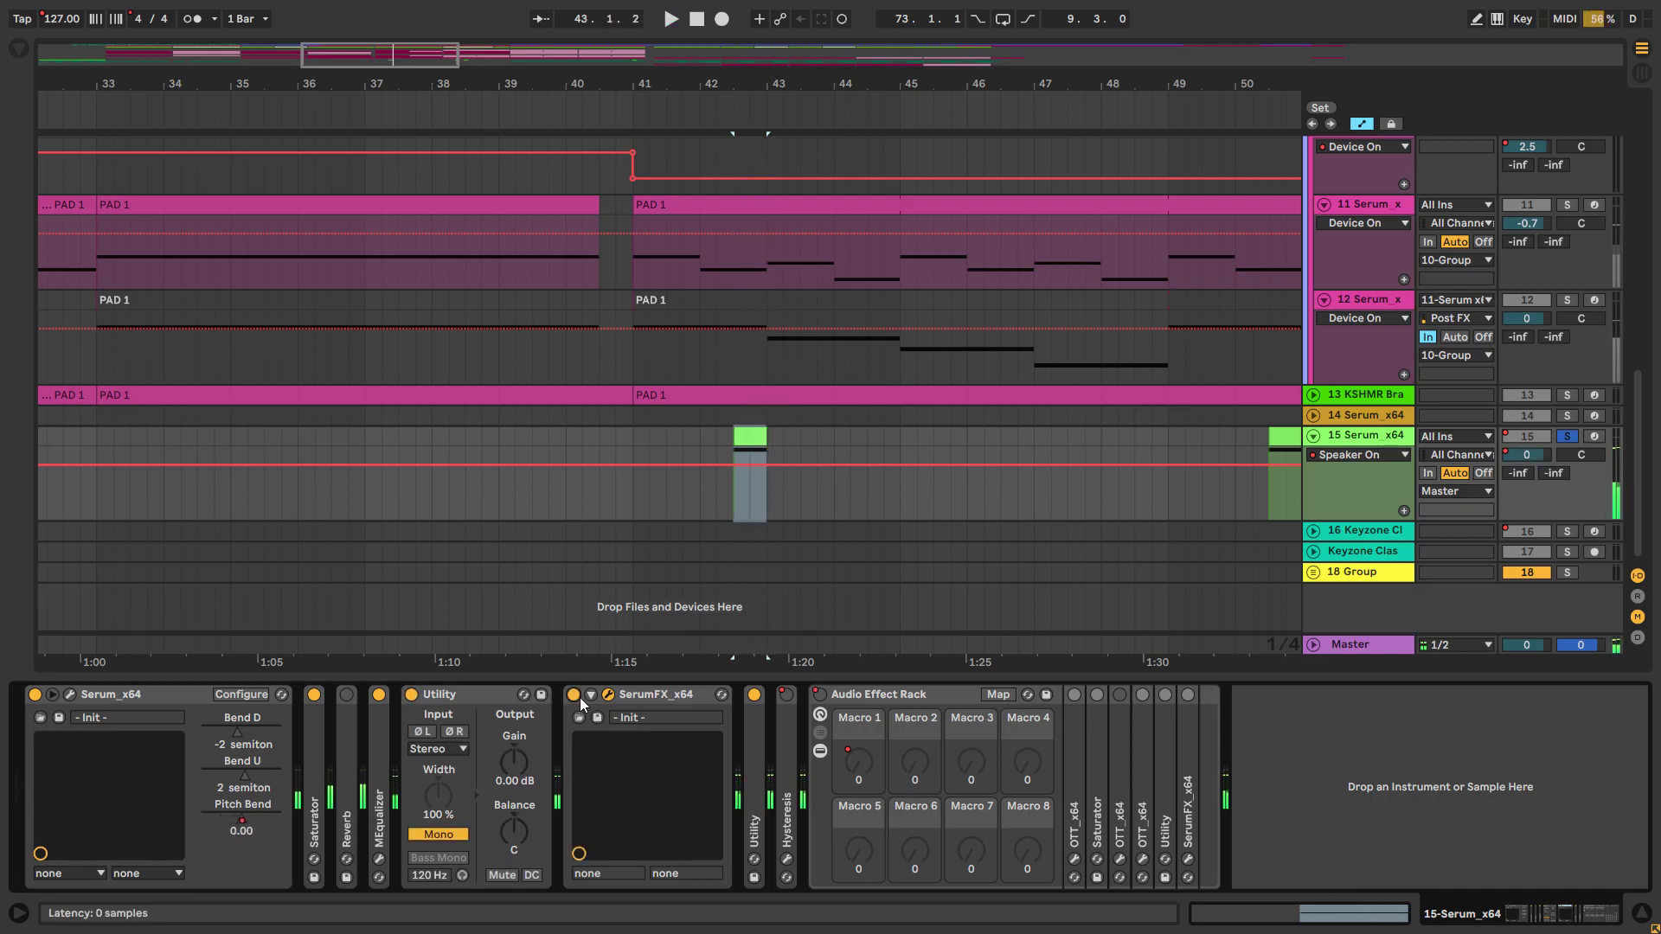
Step: Replay the 15 Serum clip from bar 42.3 with Utility and SerumFX_x64 active
key(space)
key(space)
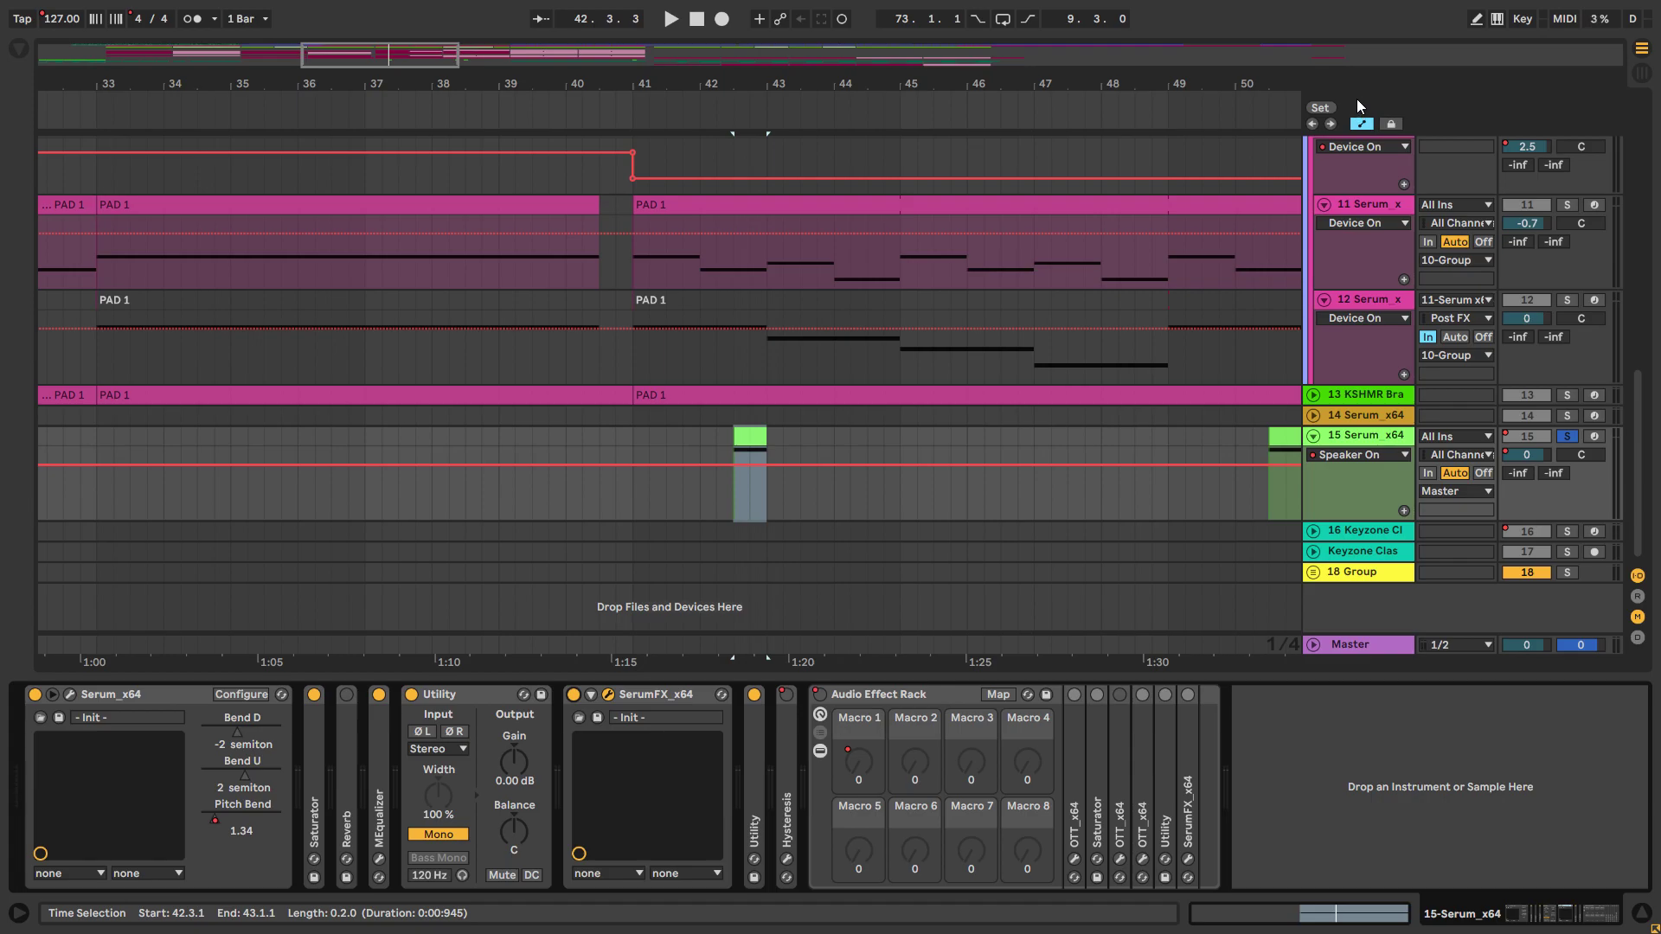
key(space)
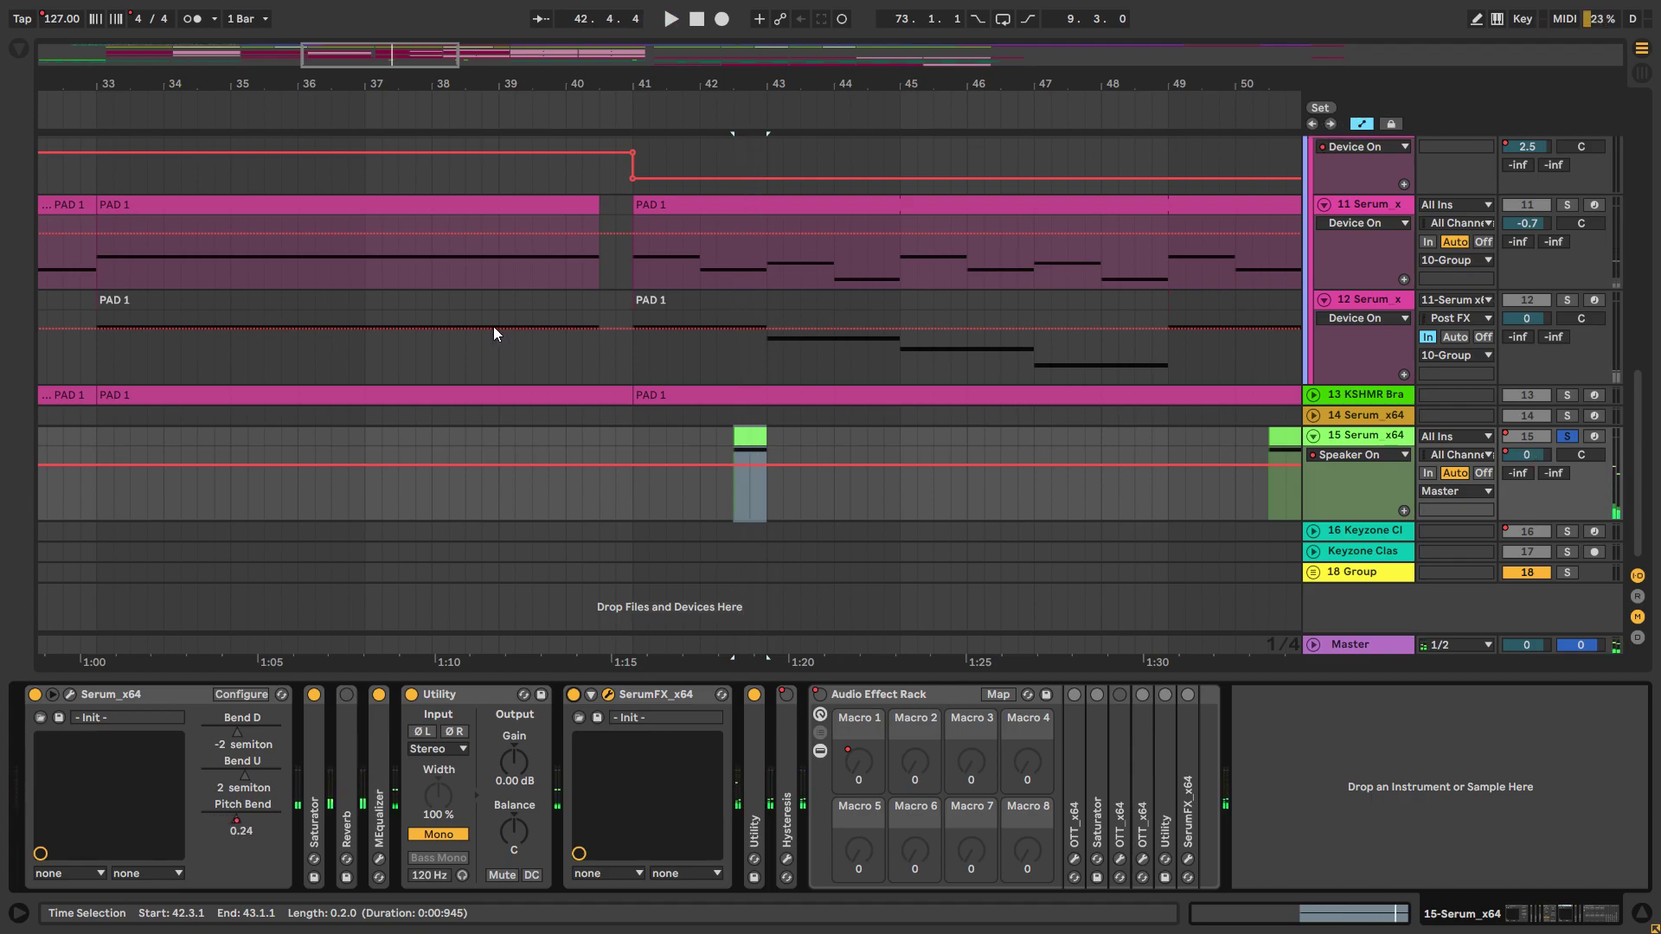
key(space)
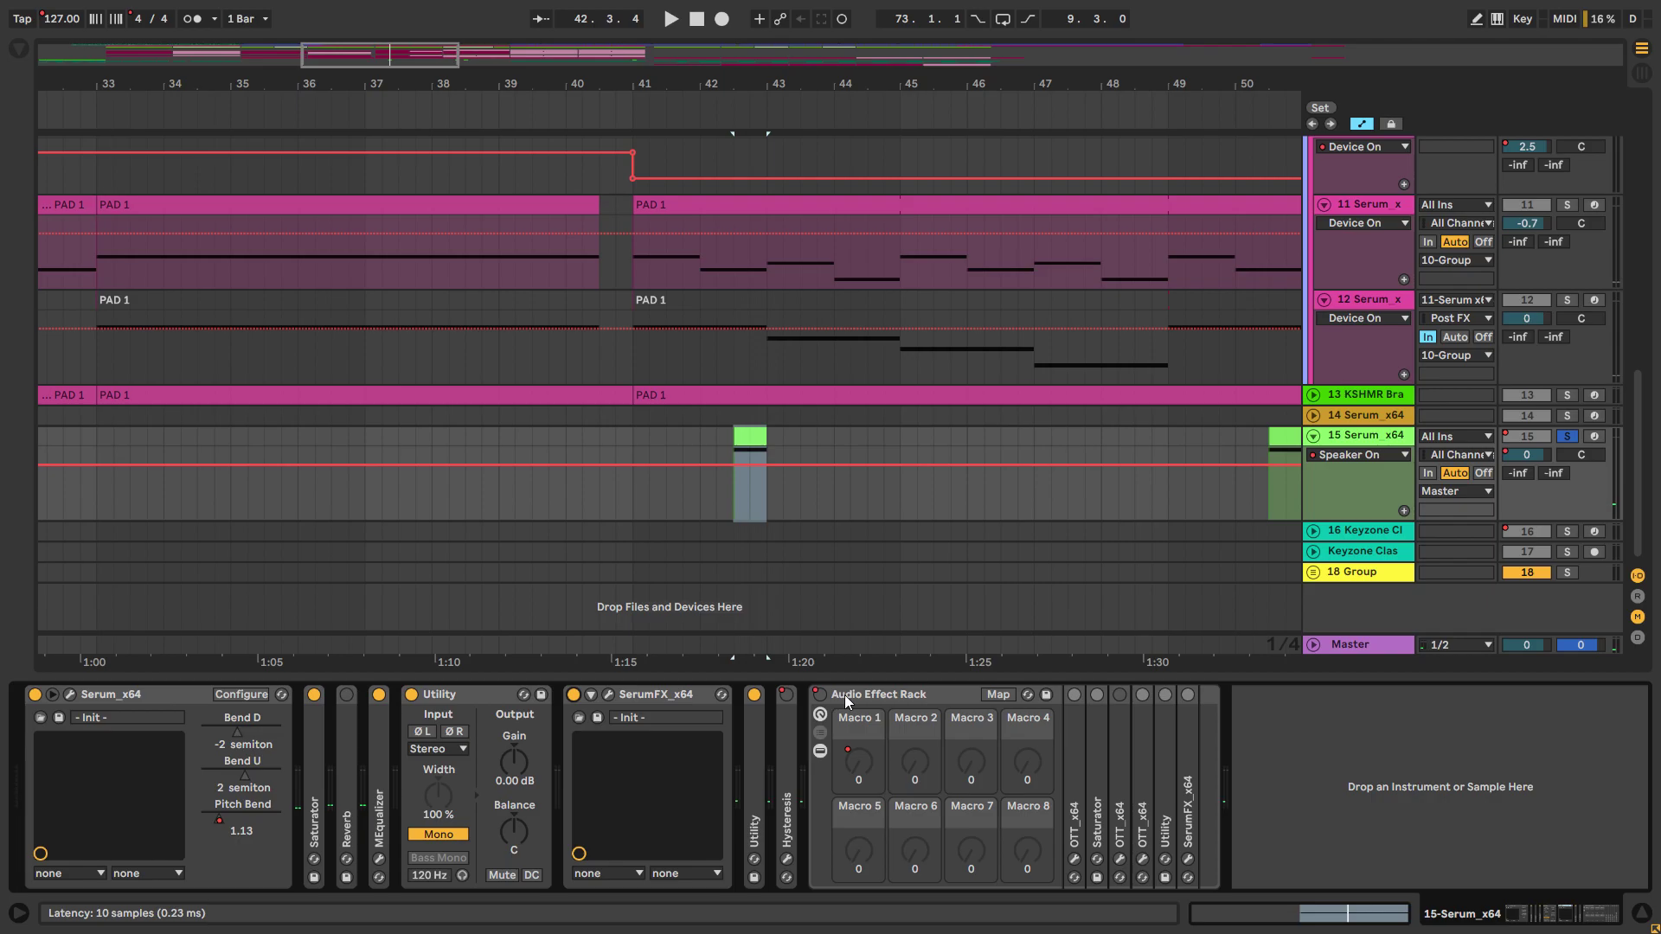
Step: Display the Audio Effect Rack's Device On automation on 15 Serum and examine it across bars 38 to 64
click(820, 711)
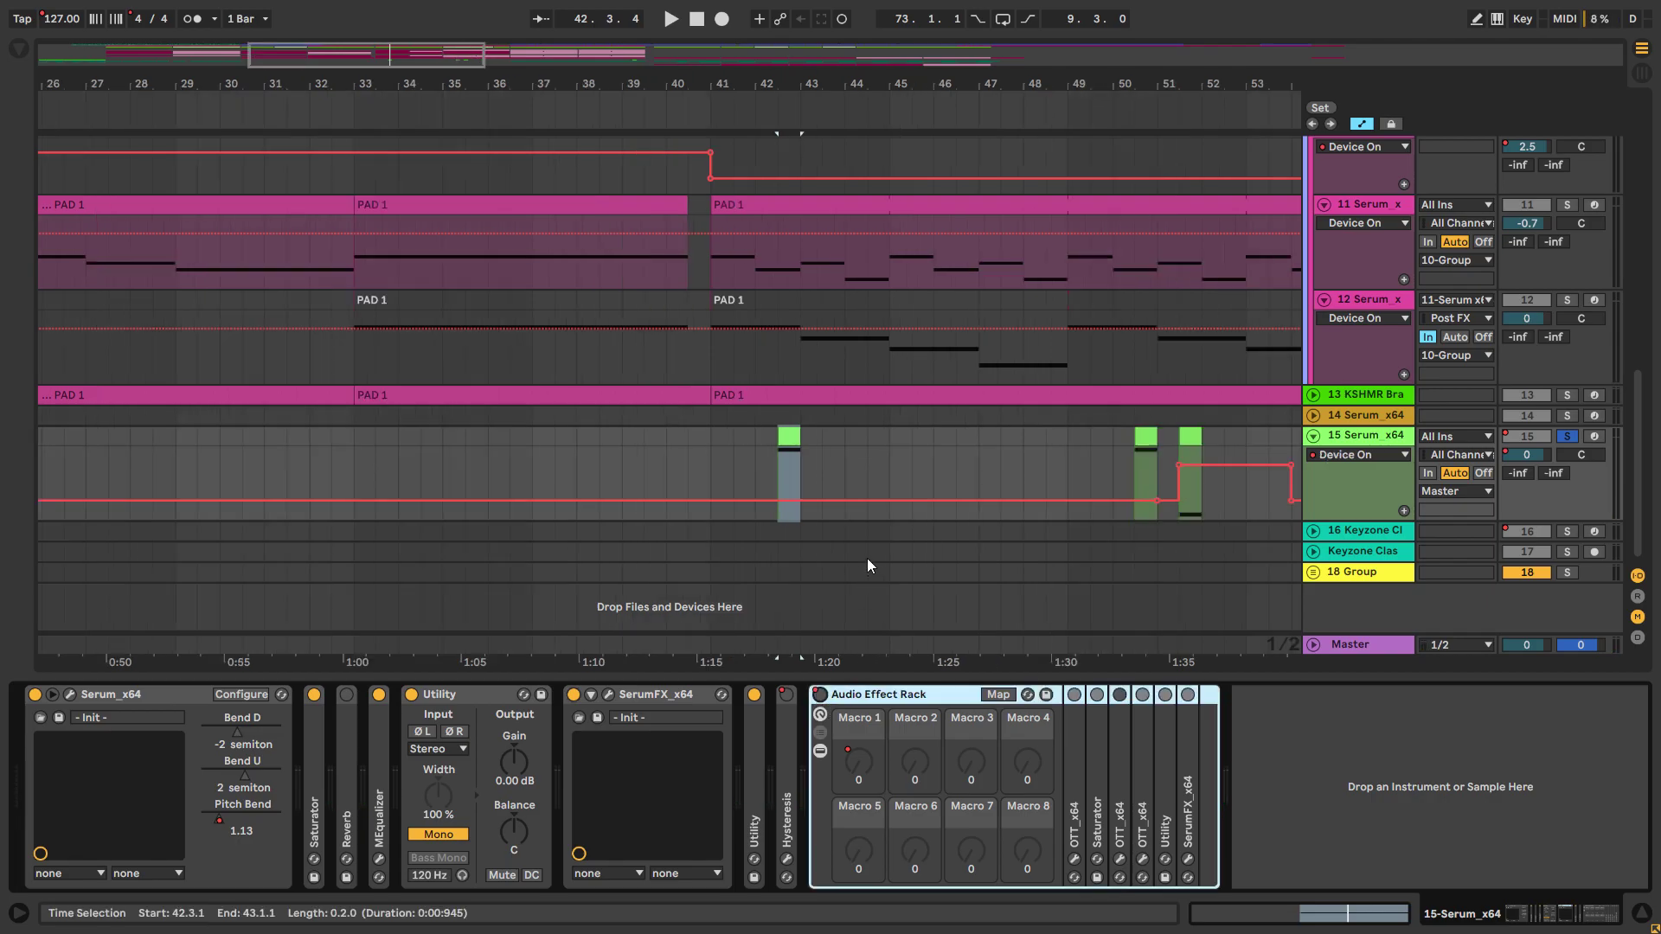
key(minus)
key(minus)
key(minus)
key(minus)
key(minus)
key(plus)
key(plus)
drag(640, 503, 729, 459)
scroll(620, 506, up, 3)
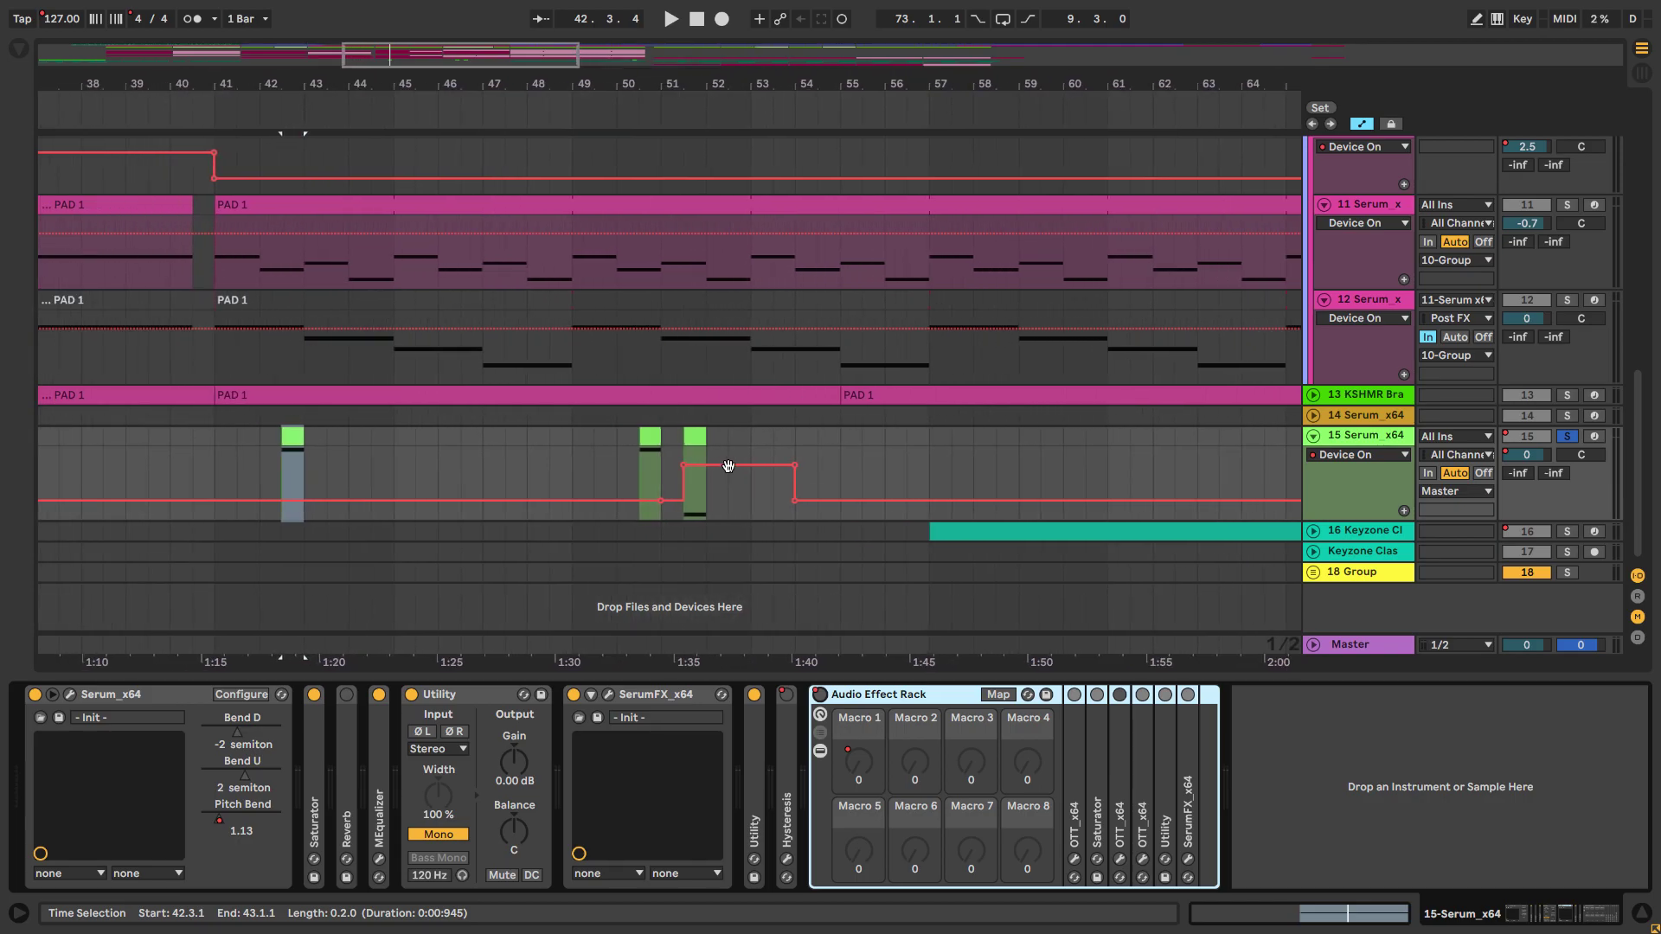
Step: Expand the Hysteresis device on 15 Serum and play the clip from bar 42.3 with its parameters shown
double_click(790, 782)
key(space)
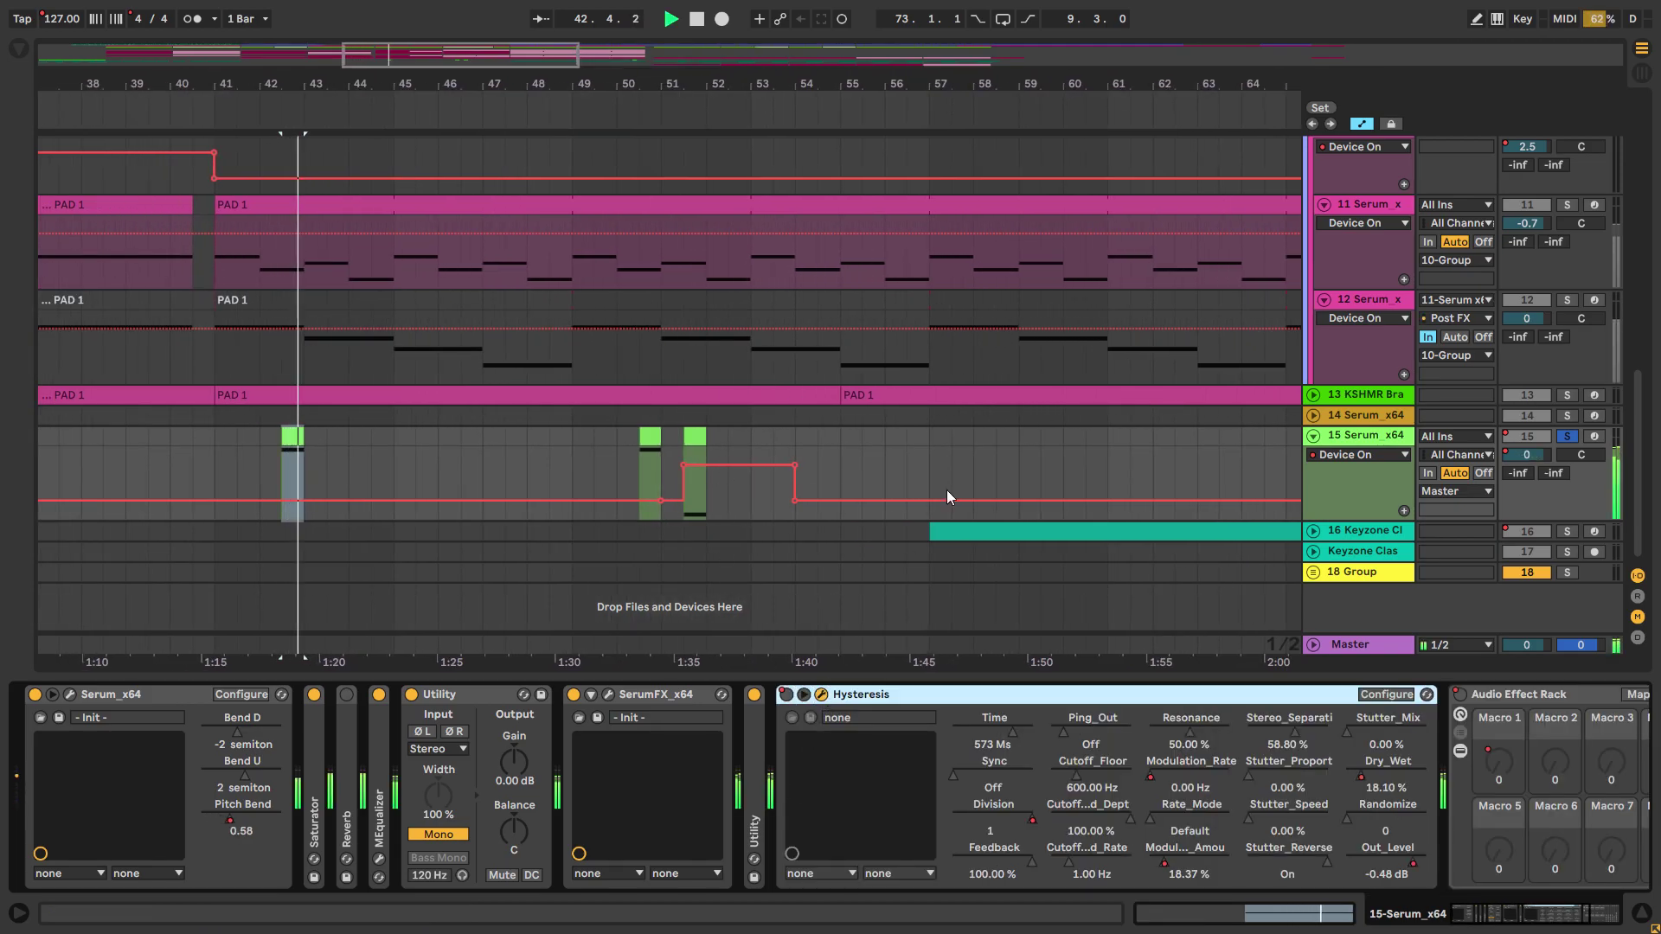
key(space)
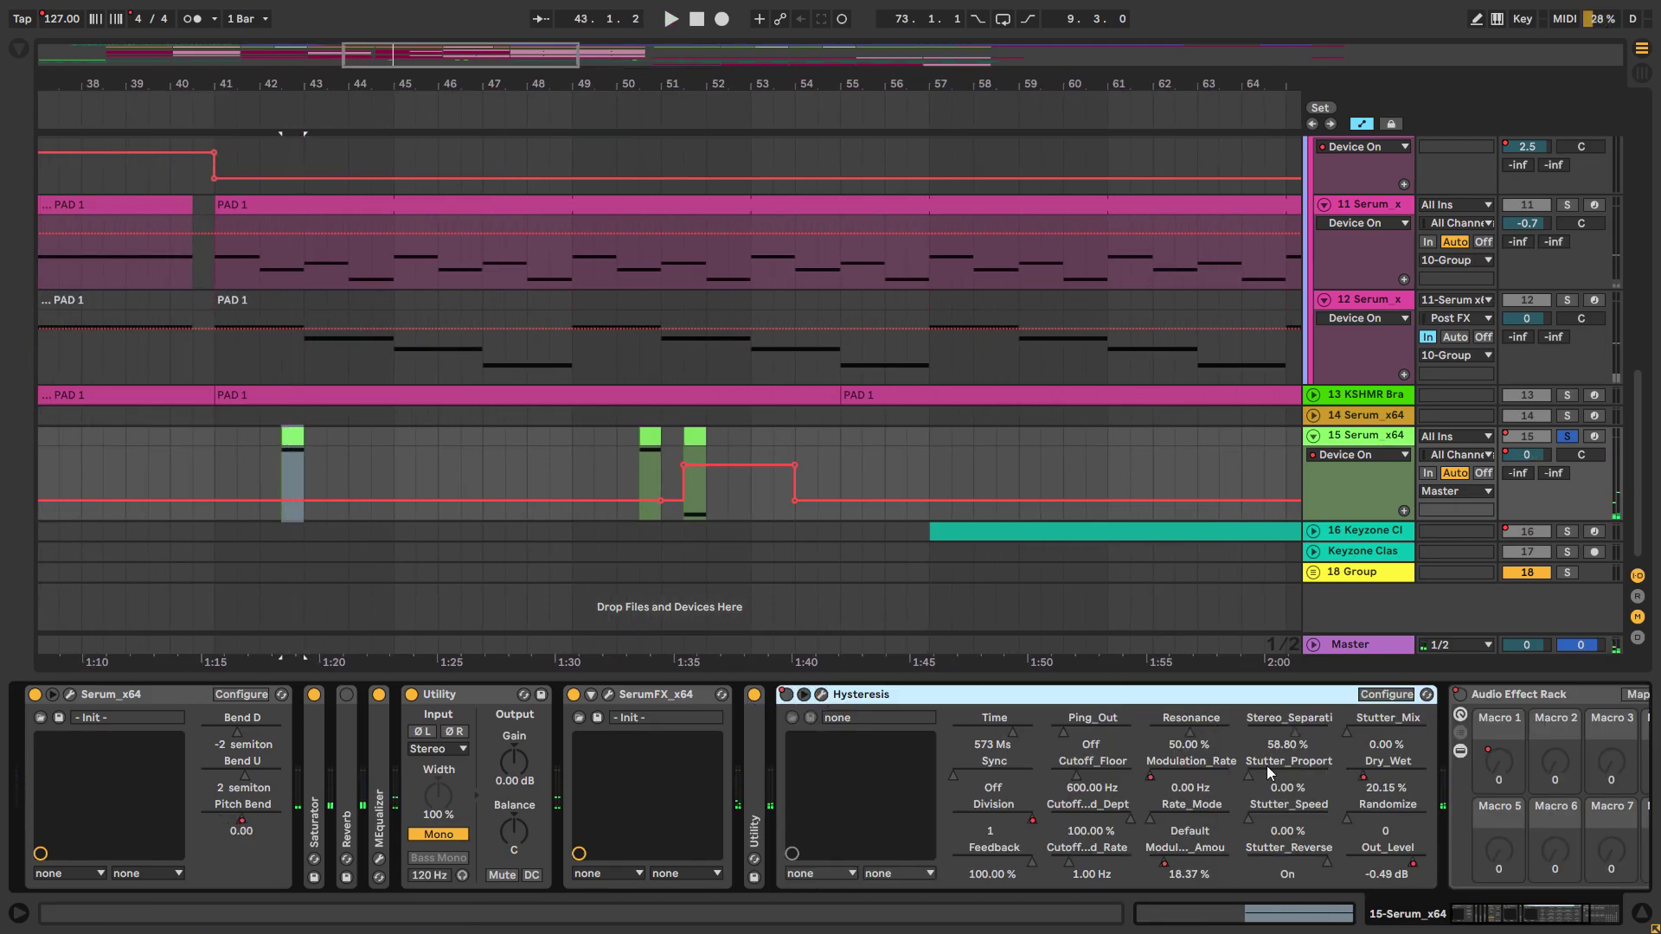
Step: Hide the device view, fold all tracks to show the whole arrangement, and unfold 4 Group
click(1638, 919)
scroll(767, 589, down, 5)
key(alt+u)
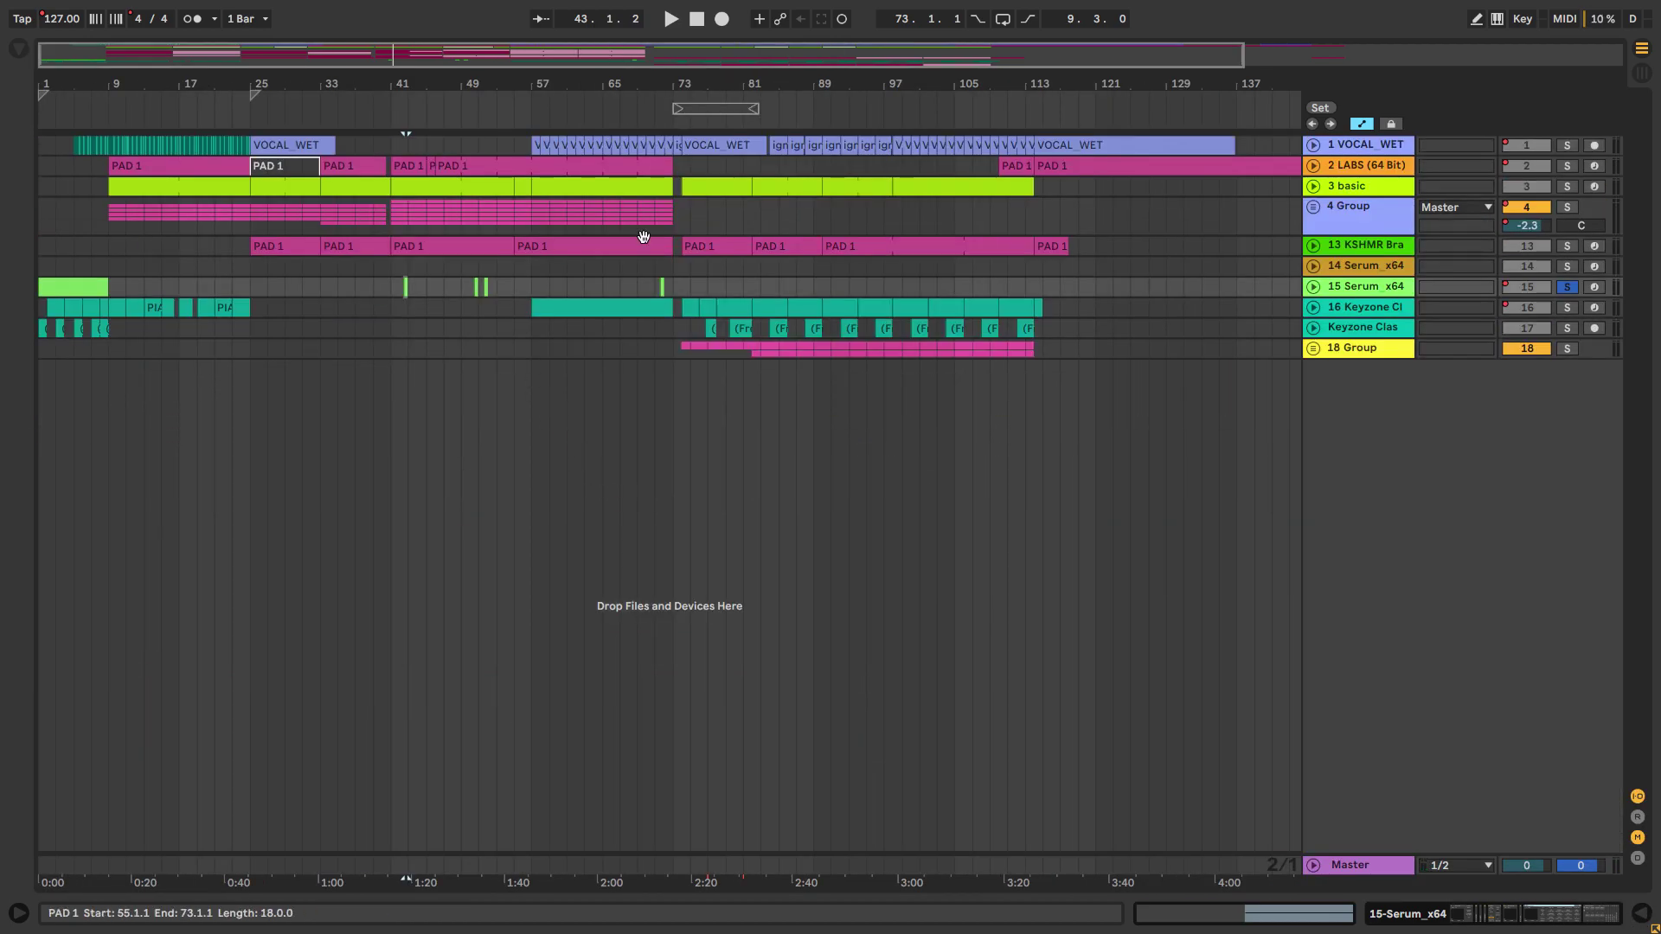
click(1313, 205)
click(1488, 217)
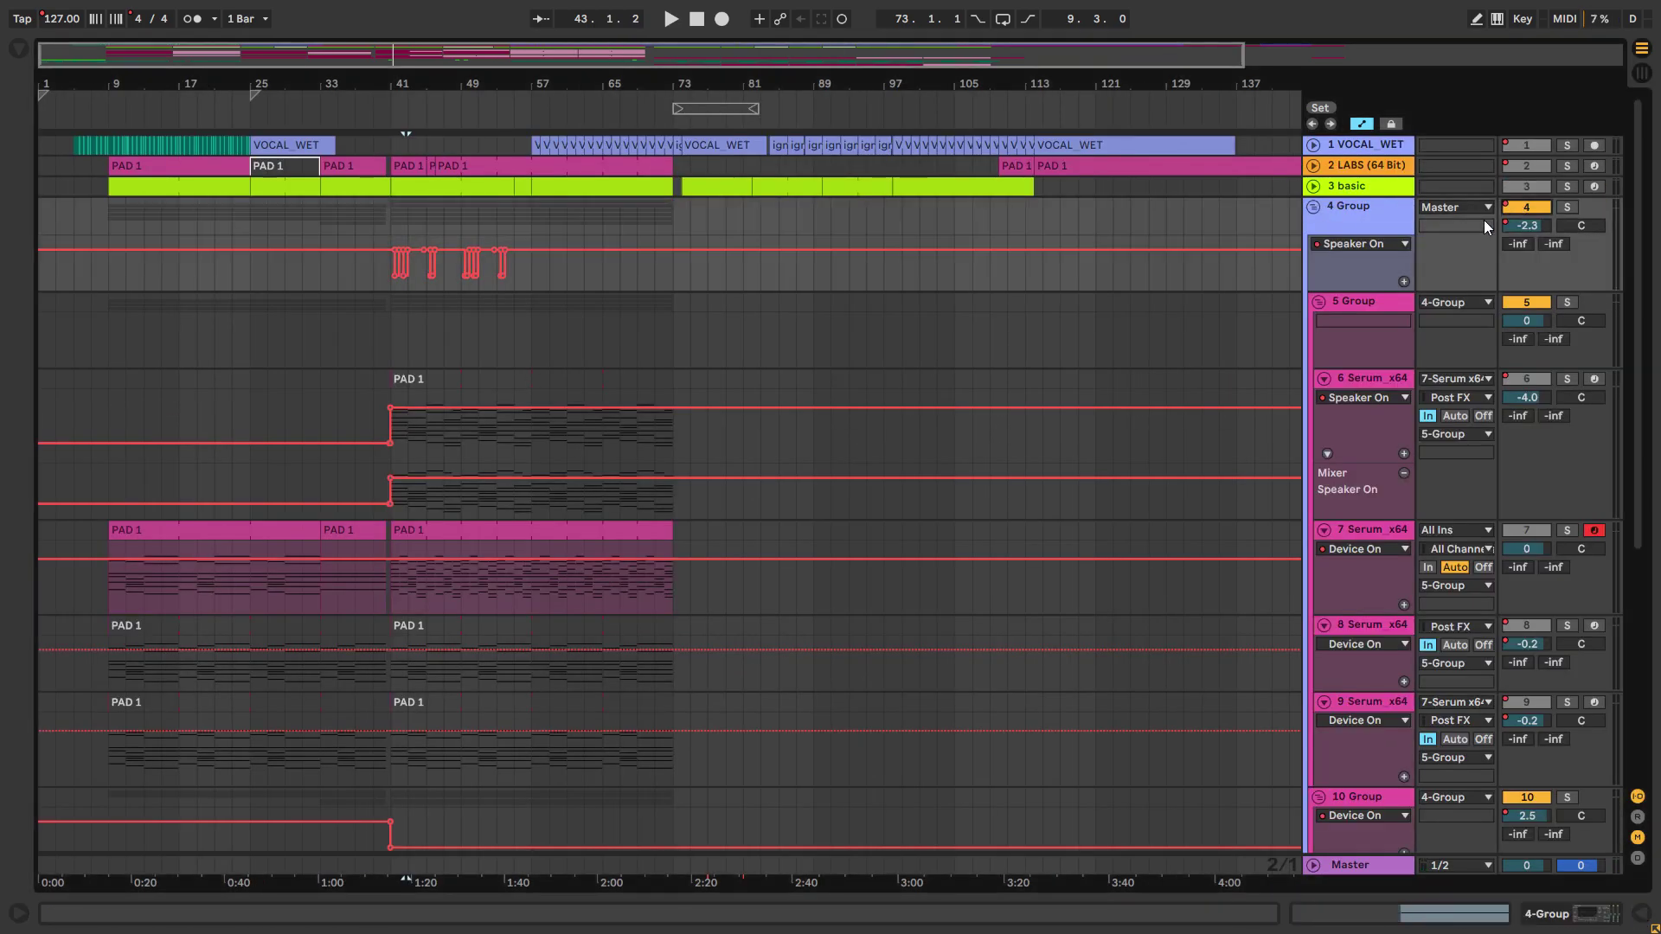
Step: Place the playback start at bar 41 and play the full mix without solo alongside 4 Group's Speaker On automation
key(plus)
key(plus)
key(plus)
click(486, 322)
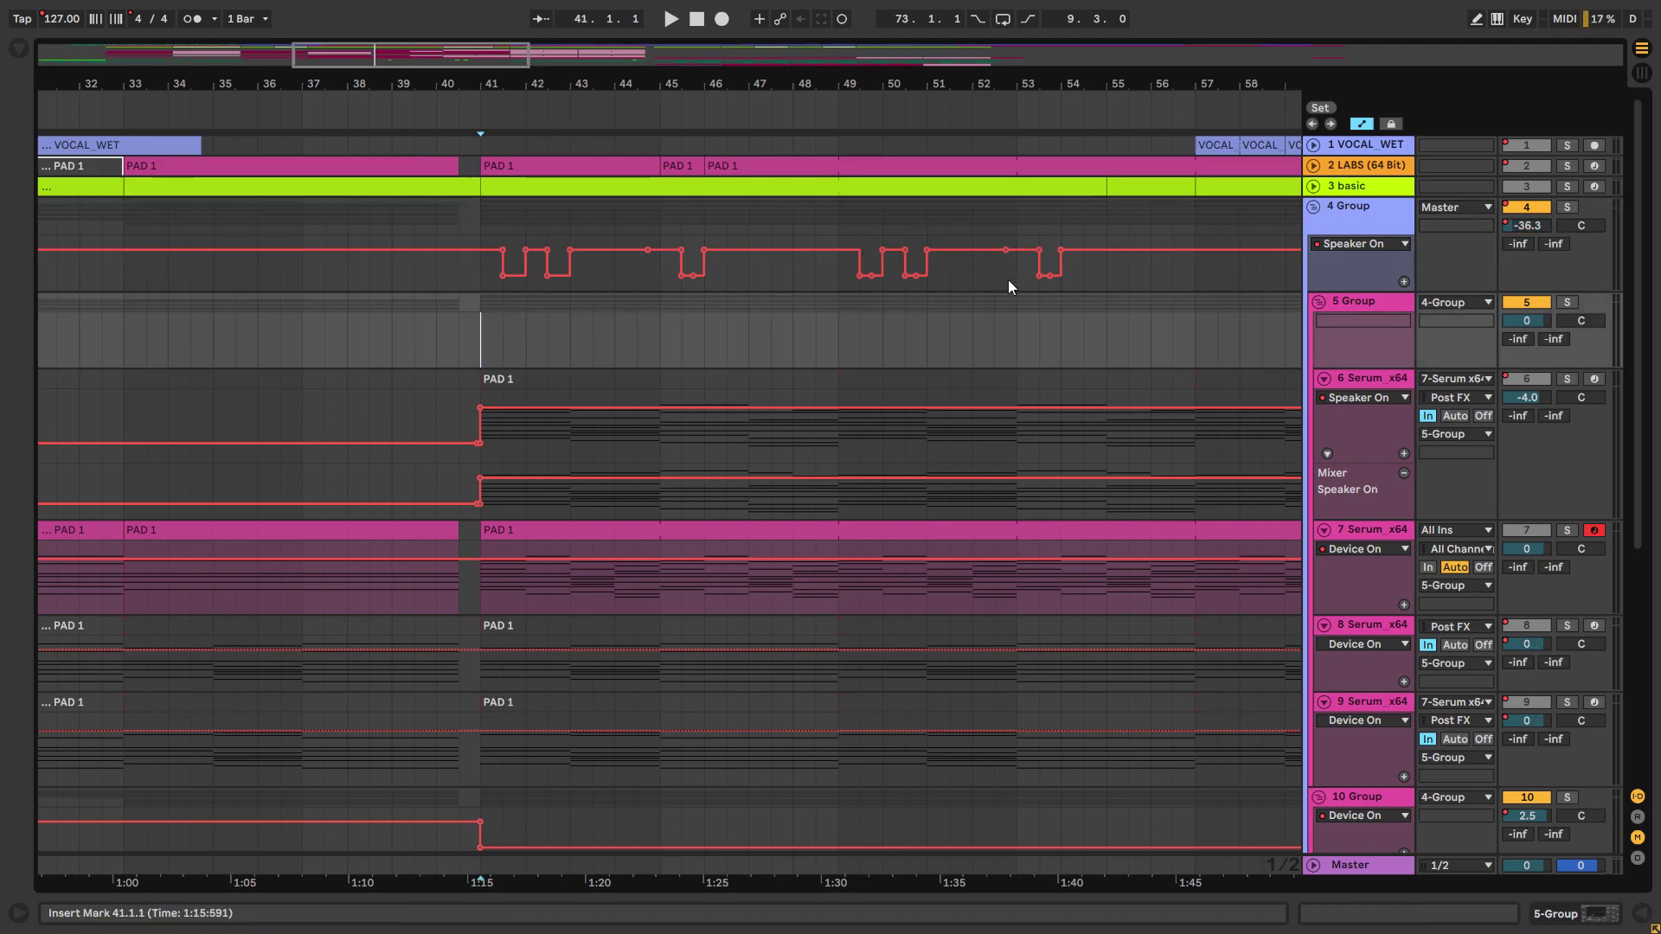
key(space)
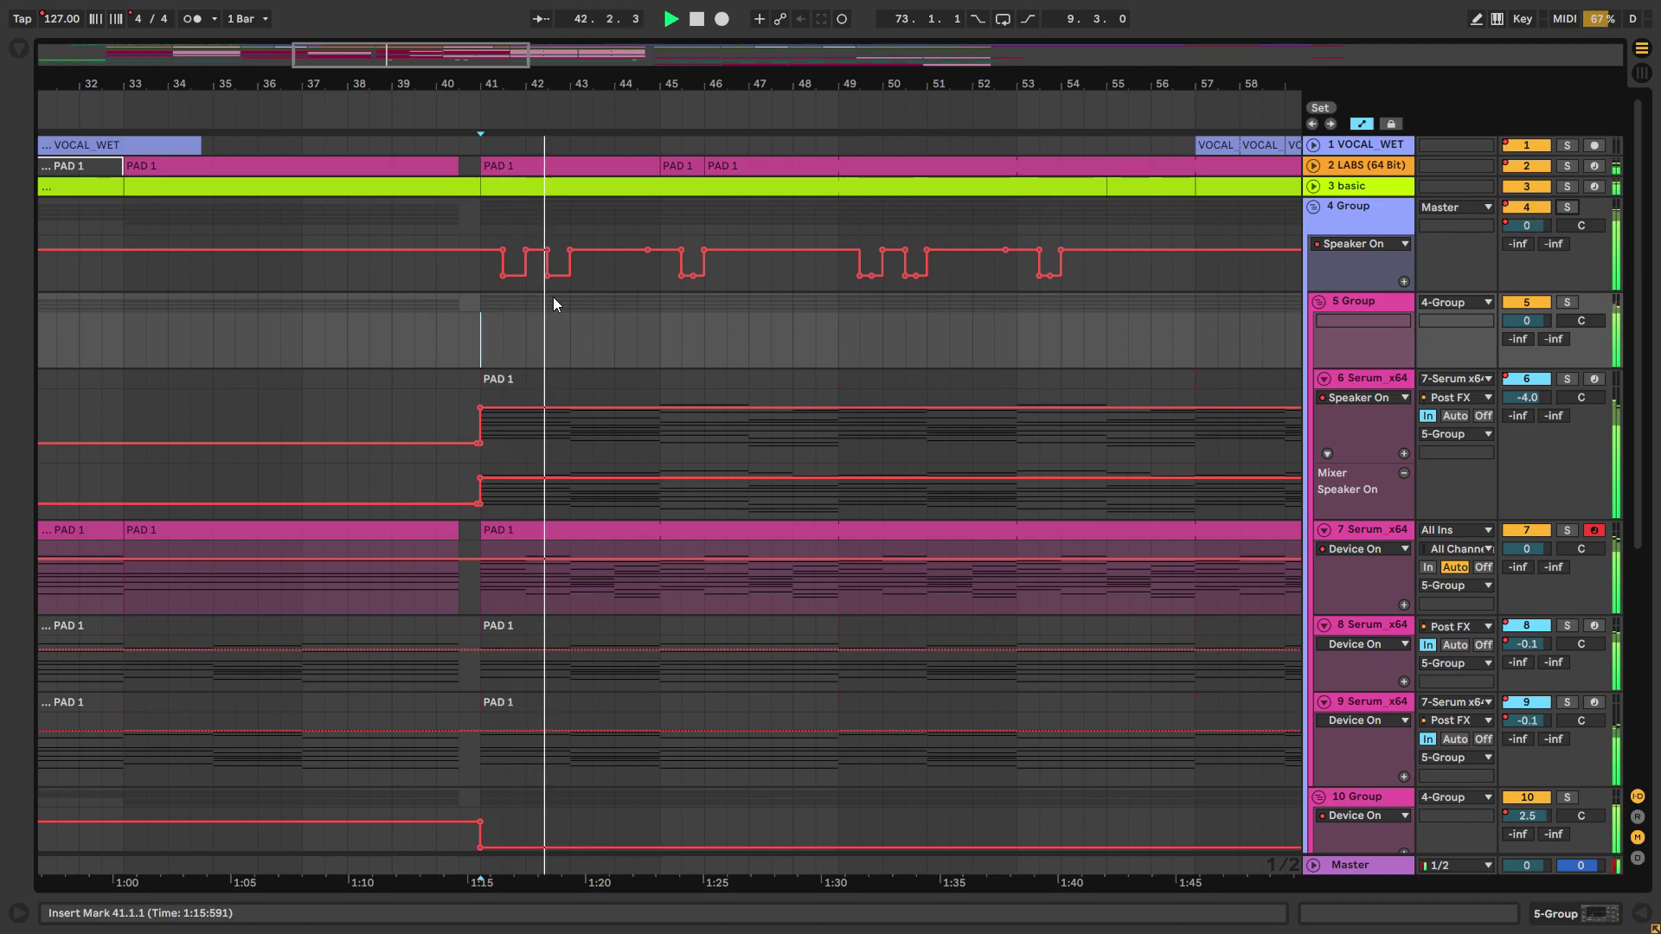
Step: Stop playback, unfold 2 LABS to show its Frequency and Utility Gain automation, and place the playback start at 41.3 on 4 Group
click(481, 218)
key(space)
click(1312, 167)
scroll(481, 289, up, 3)
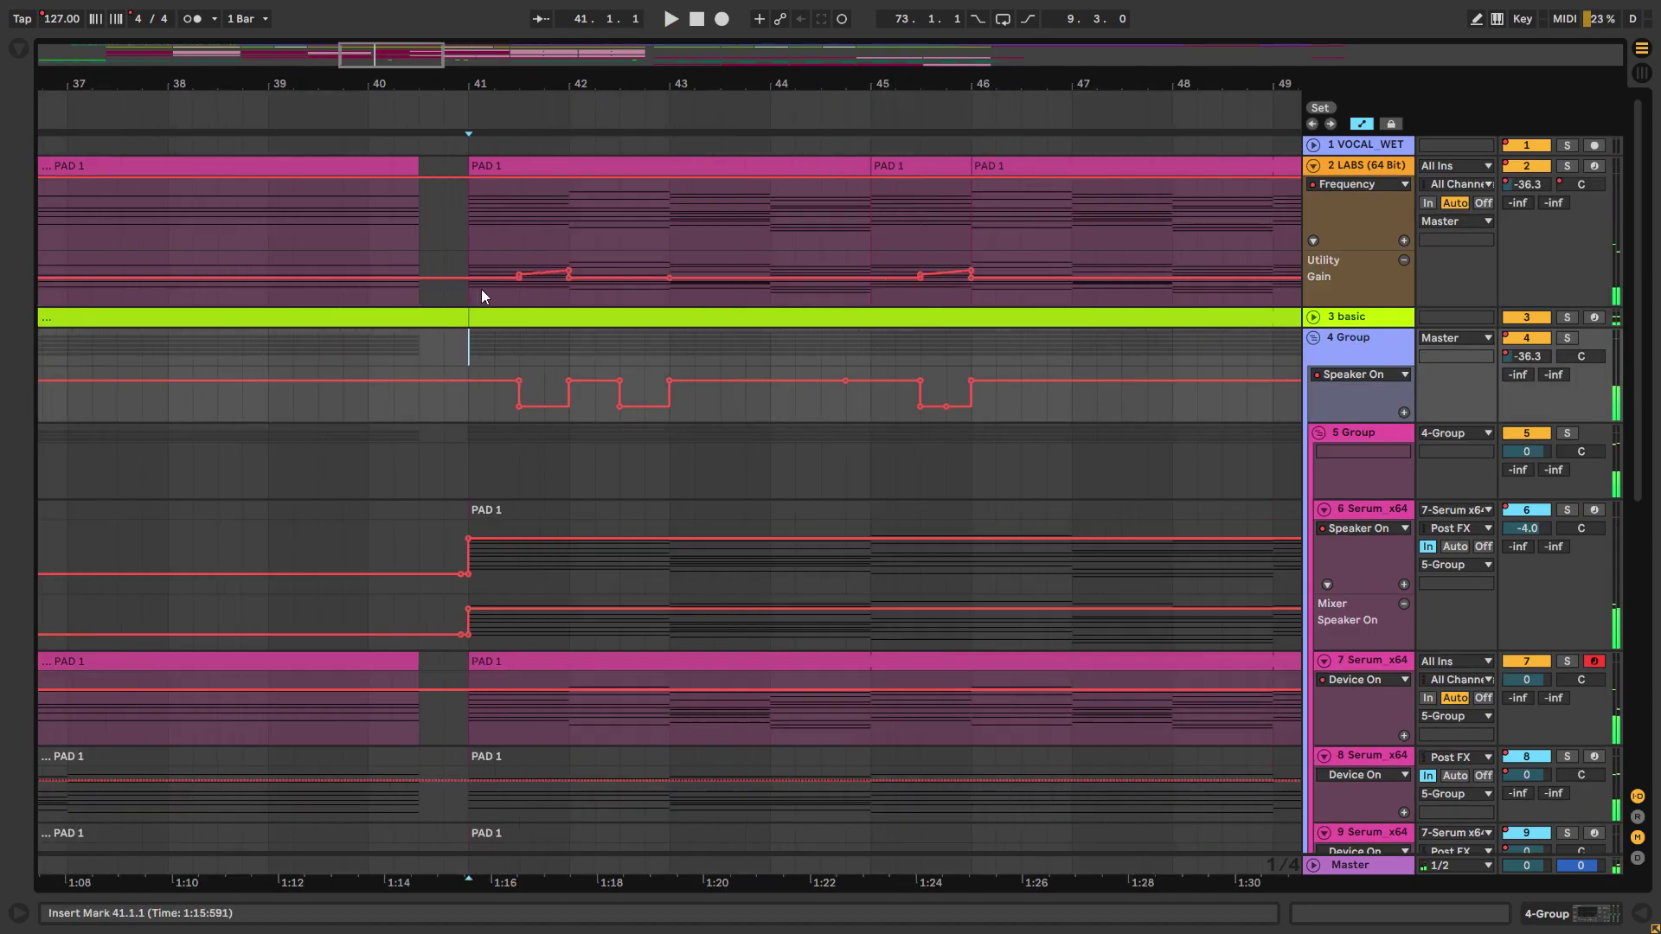
click(541, 352)
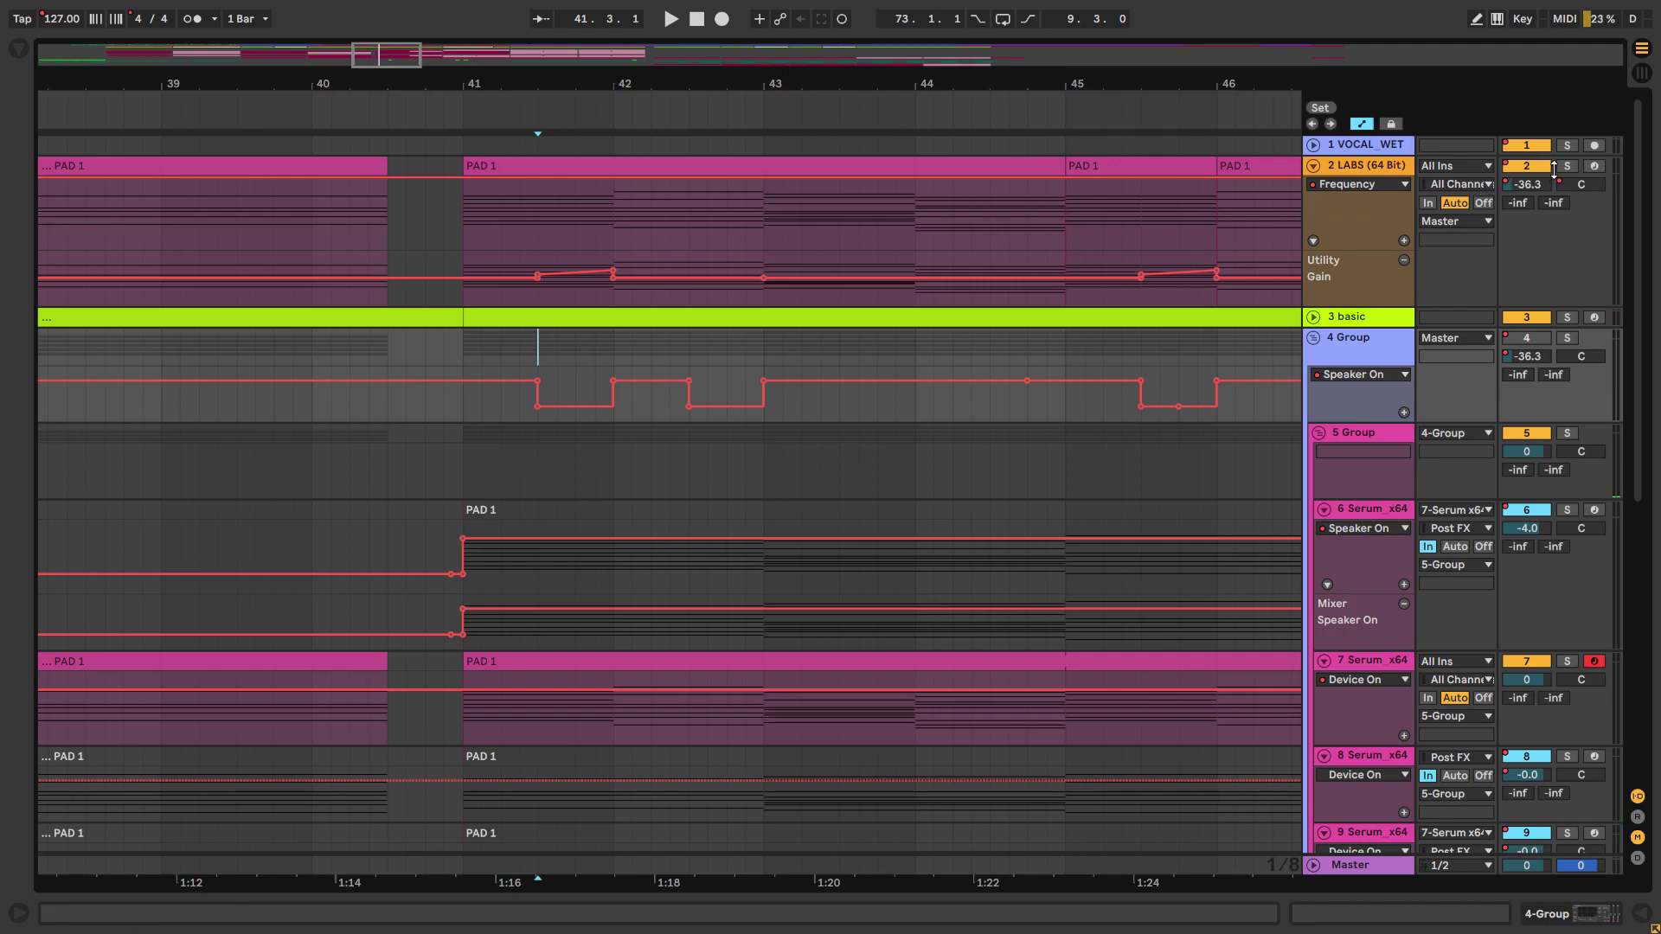
Step: Play the mix repeatedly from 41.3 against 4 Group's Speaker On automation
key(space)
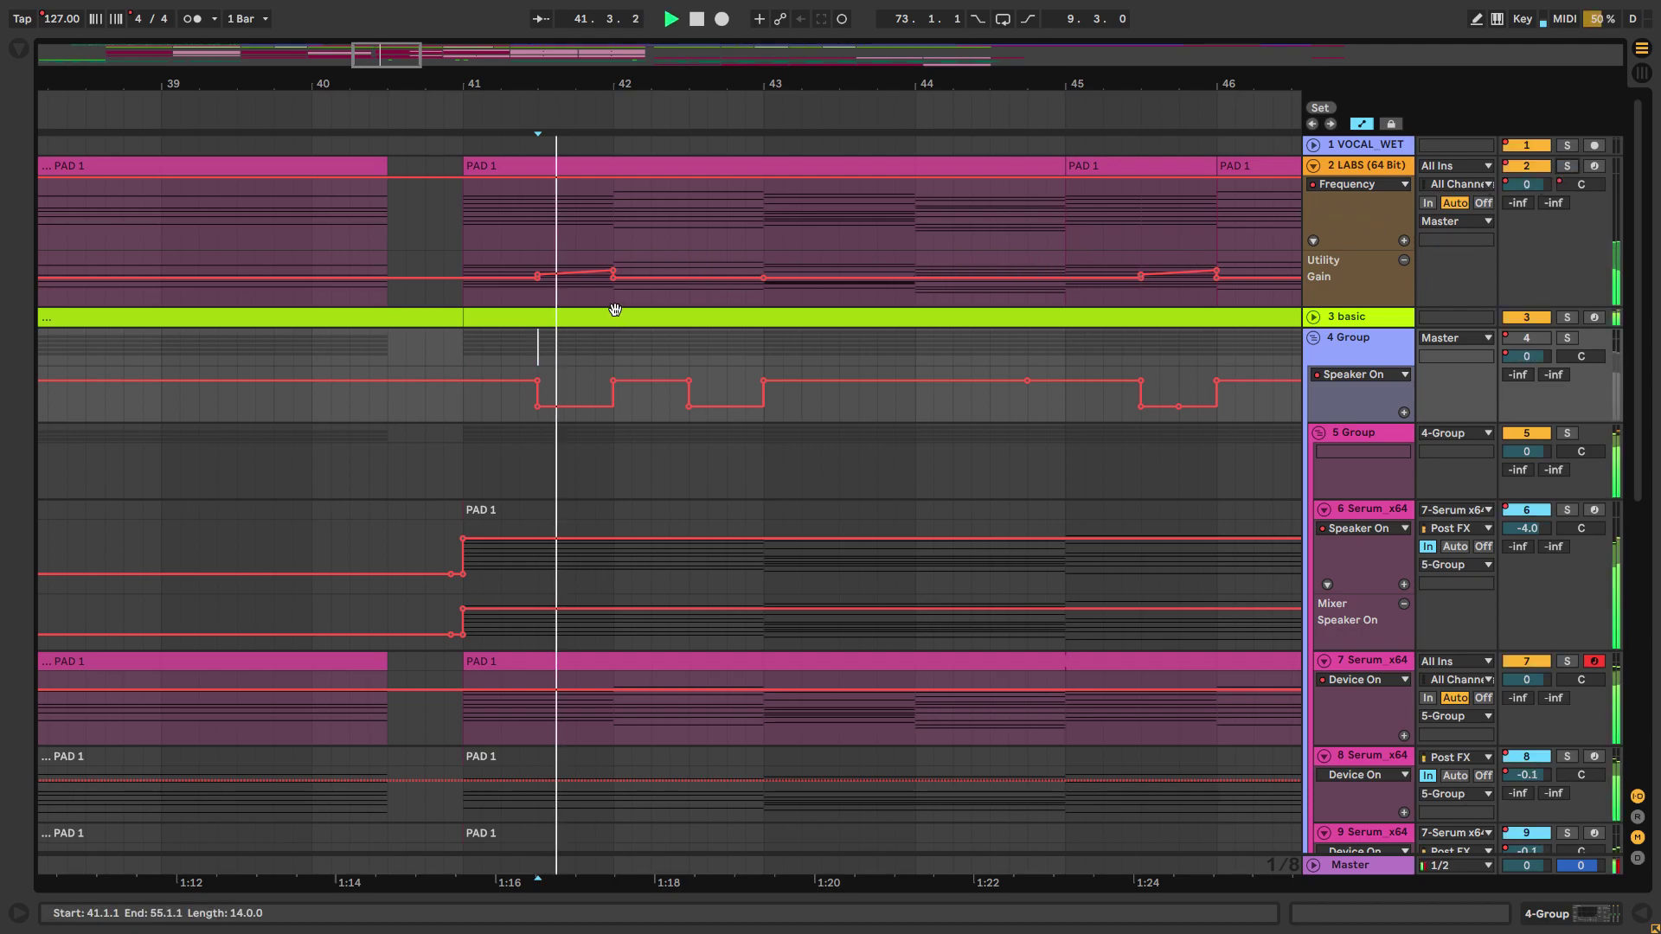
key(space)
scroll(716, 374, down, 2)
drag(659, 379, 557, 319)
key(space)
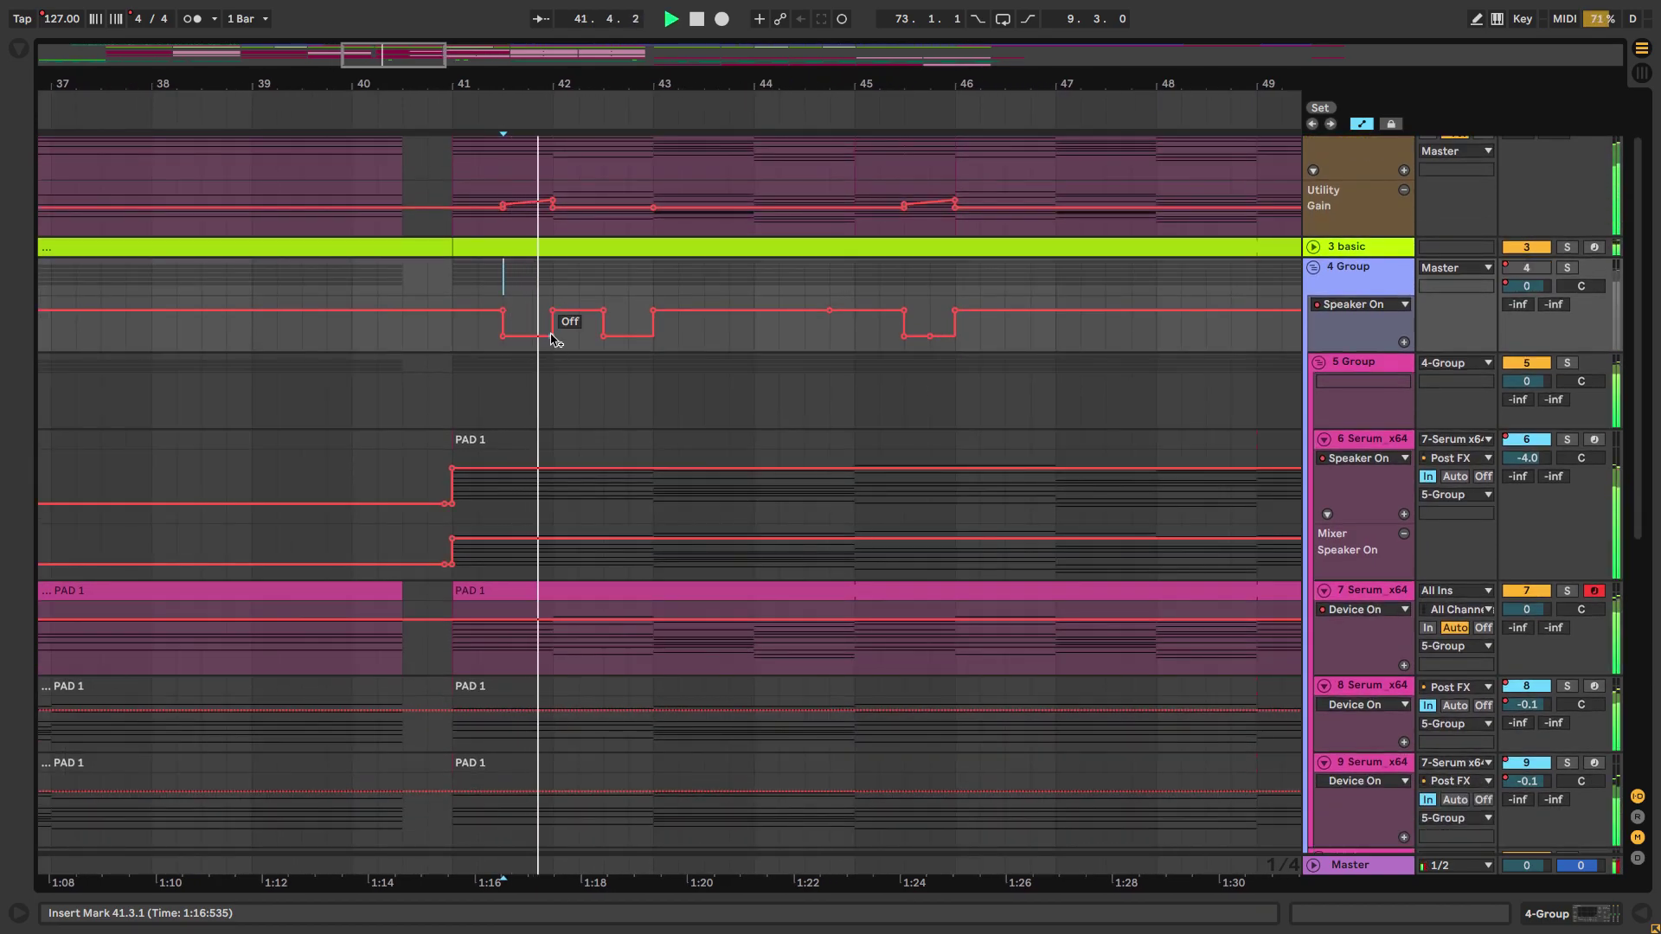
key(space)
Step: Fold all tracks with playback stopped, then unfold 3 basic and select its clip spanning bars 55 to 57
key(space)
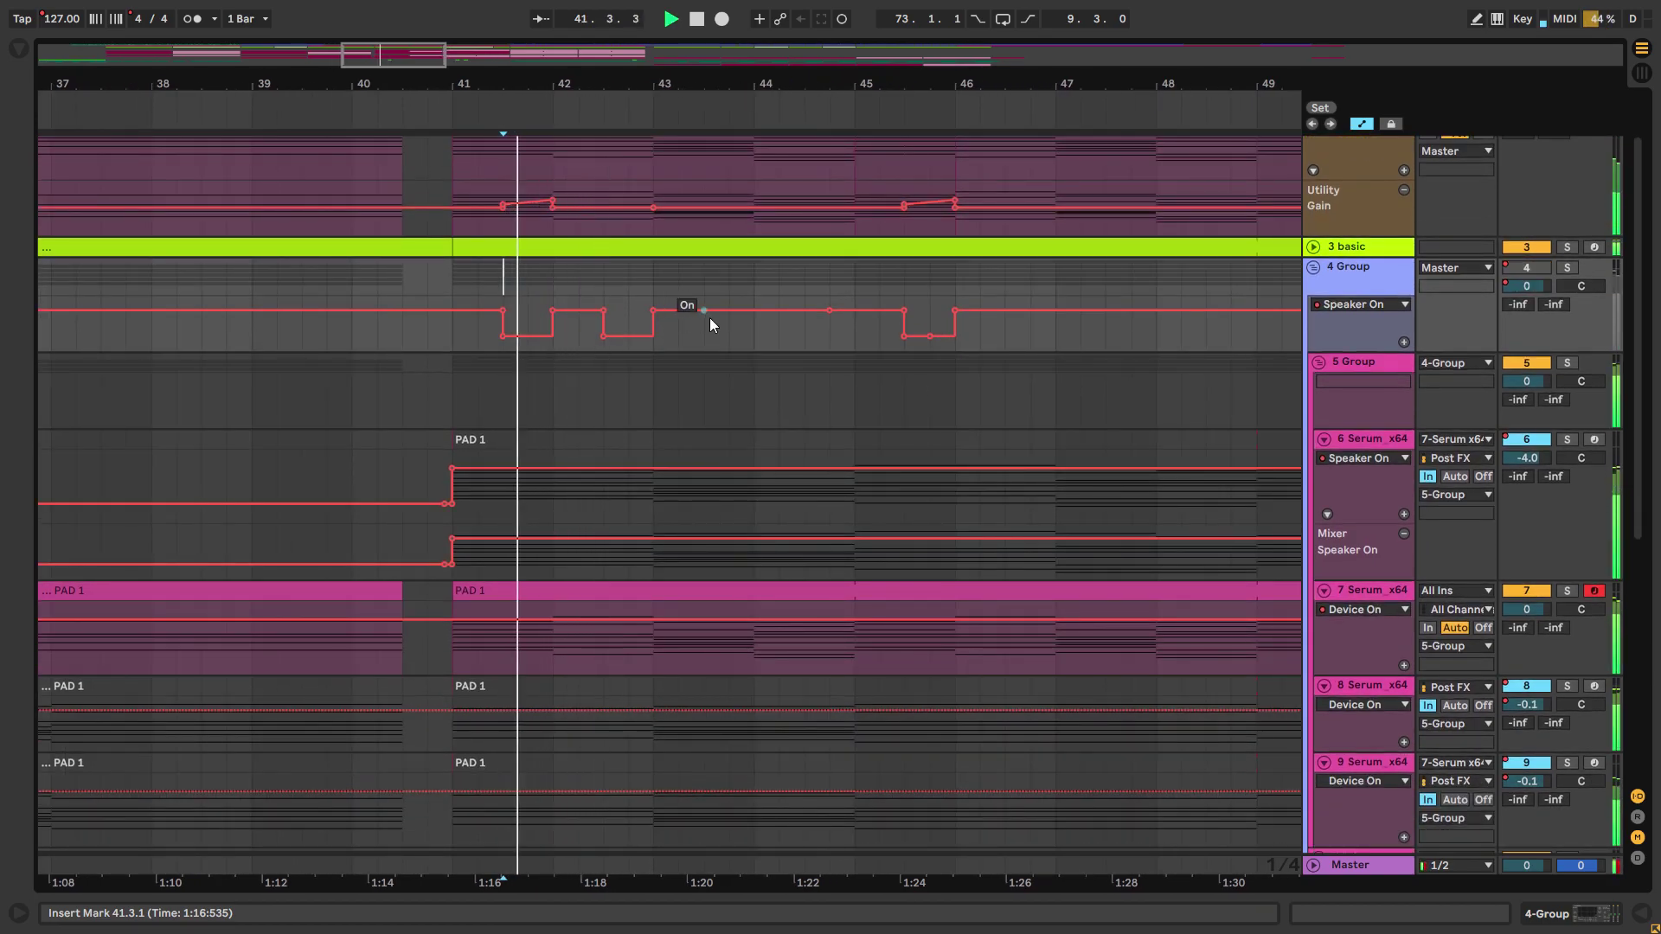
key(alt+u)
scroll(1088, 294, down, 5)
key(space)
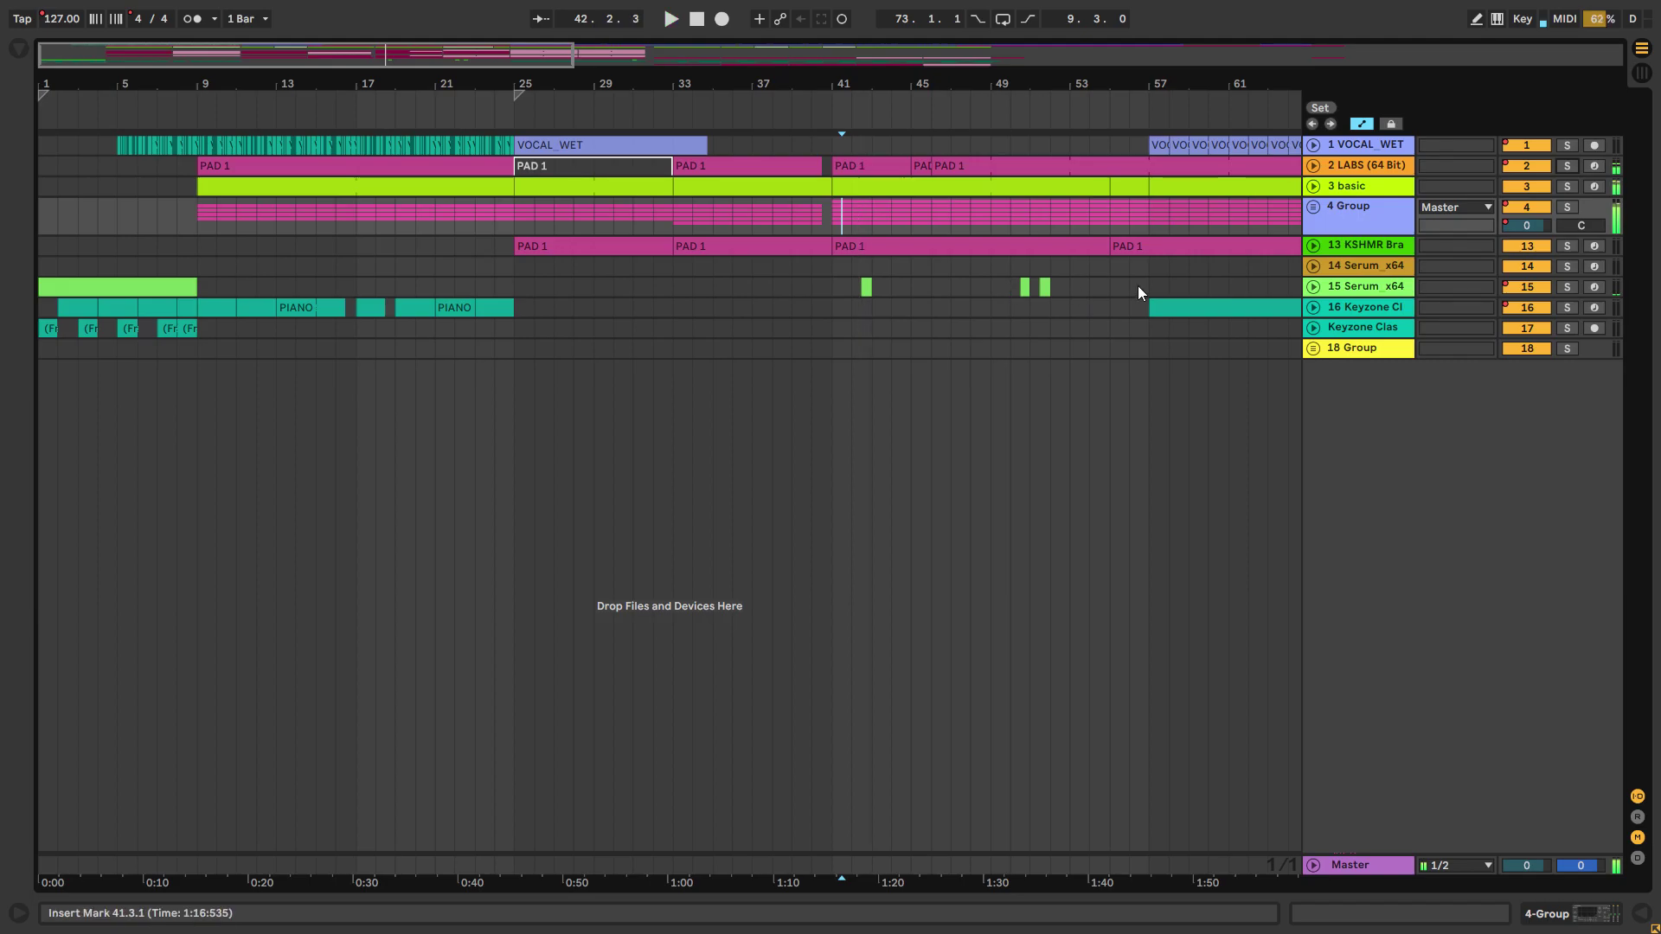
click(1312, 186)
scroll(952, 380, up, 5)
scroll(952, 272, right, 5)
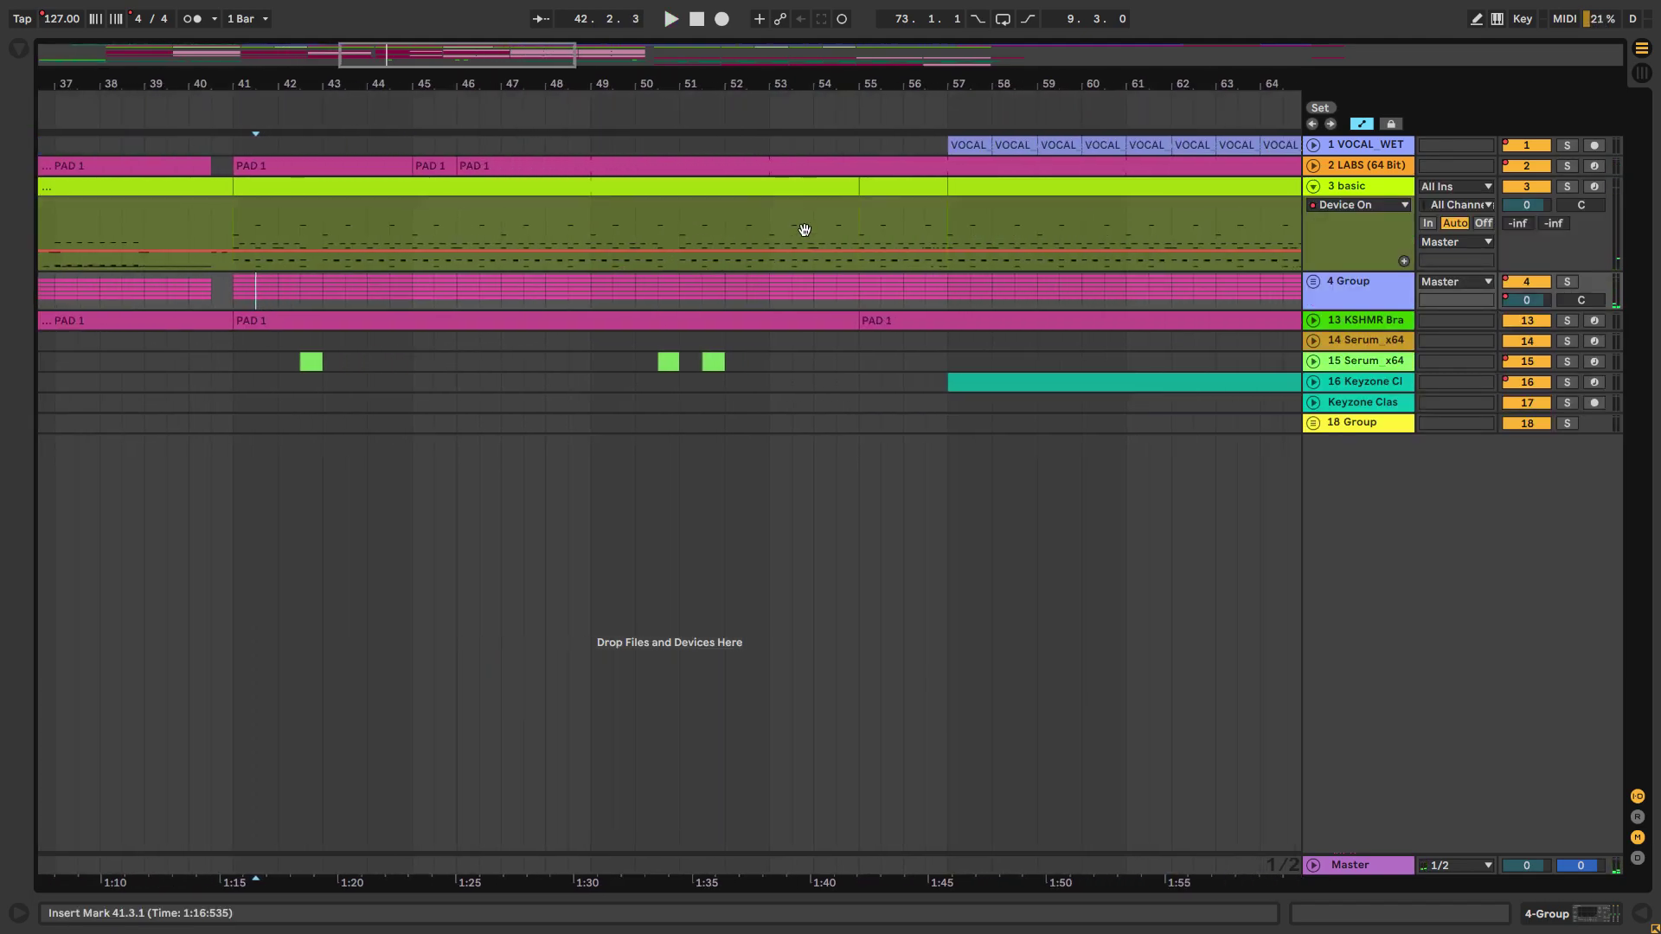
click(874, 188)
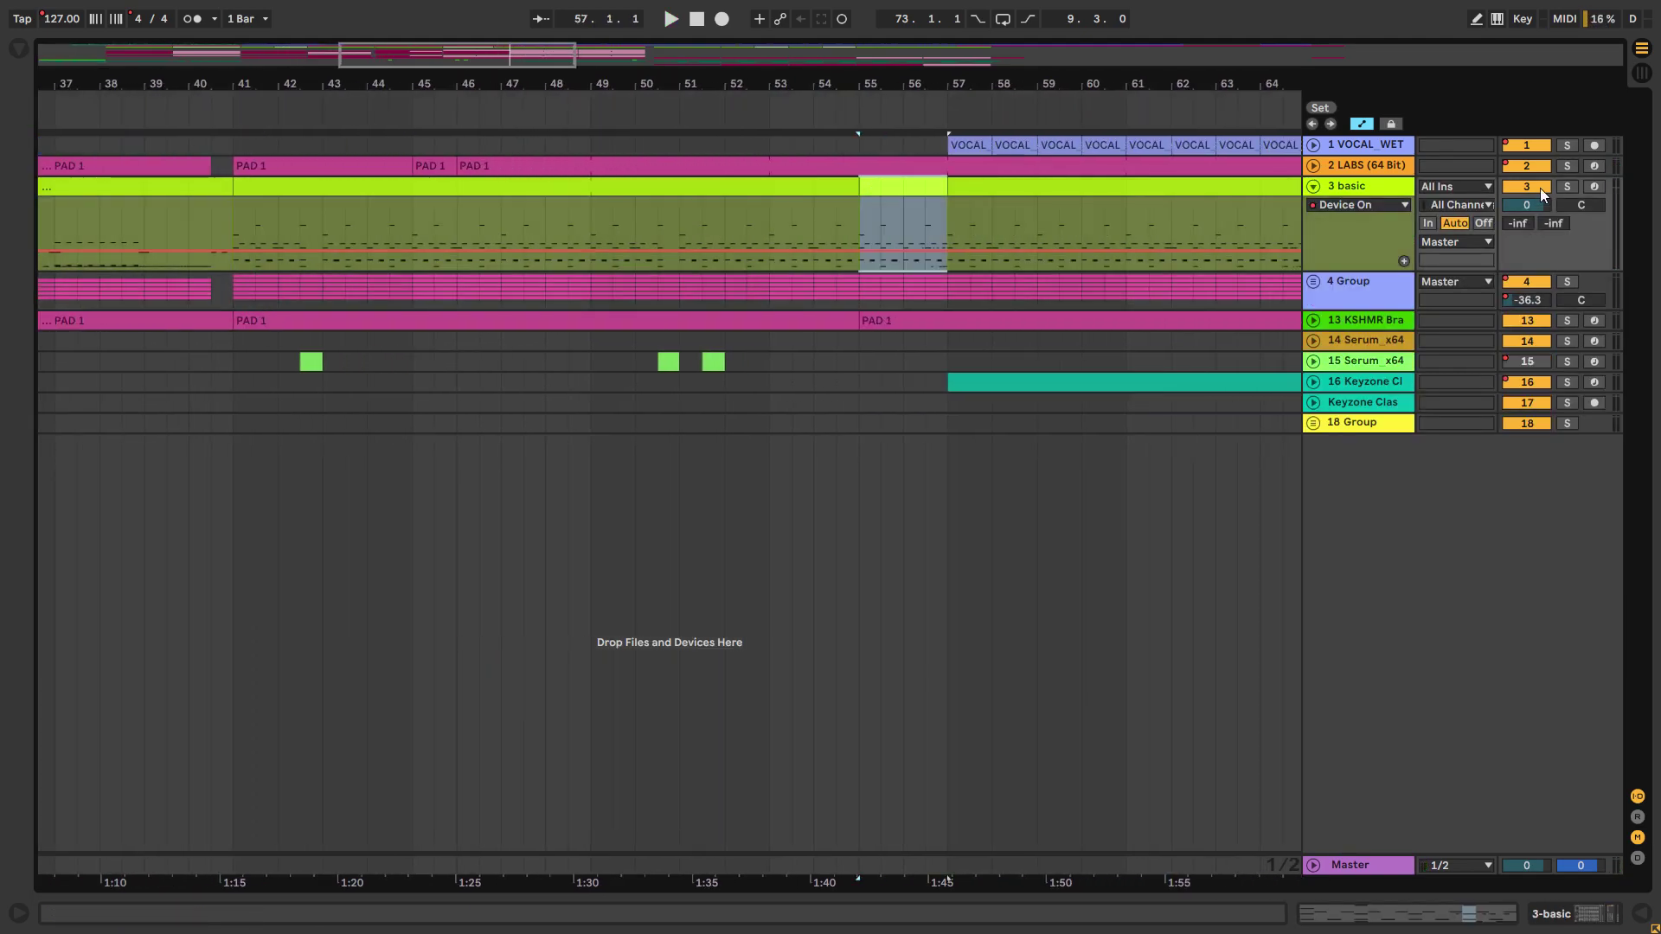
Step: Solo 3 basic and play its drum clip from bar 55 with the MIDI notes shown
click(1566, 186)
scroll(926, 259, right, 3)
scroll(792, 237, down, 5)
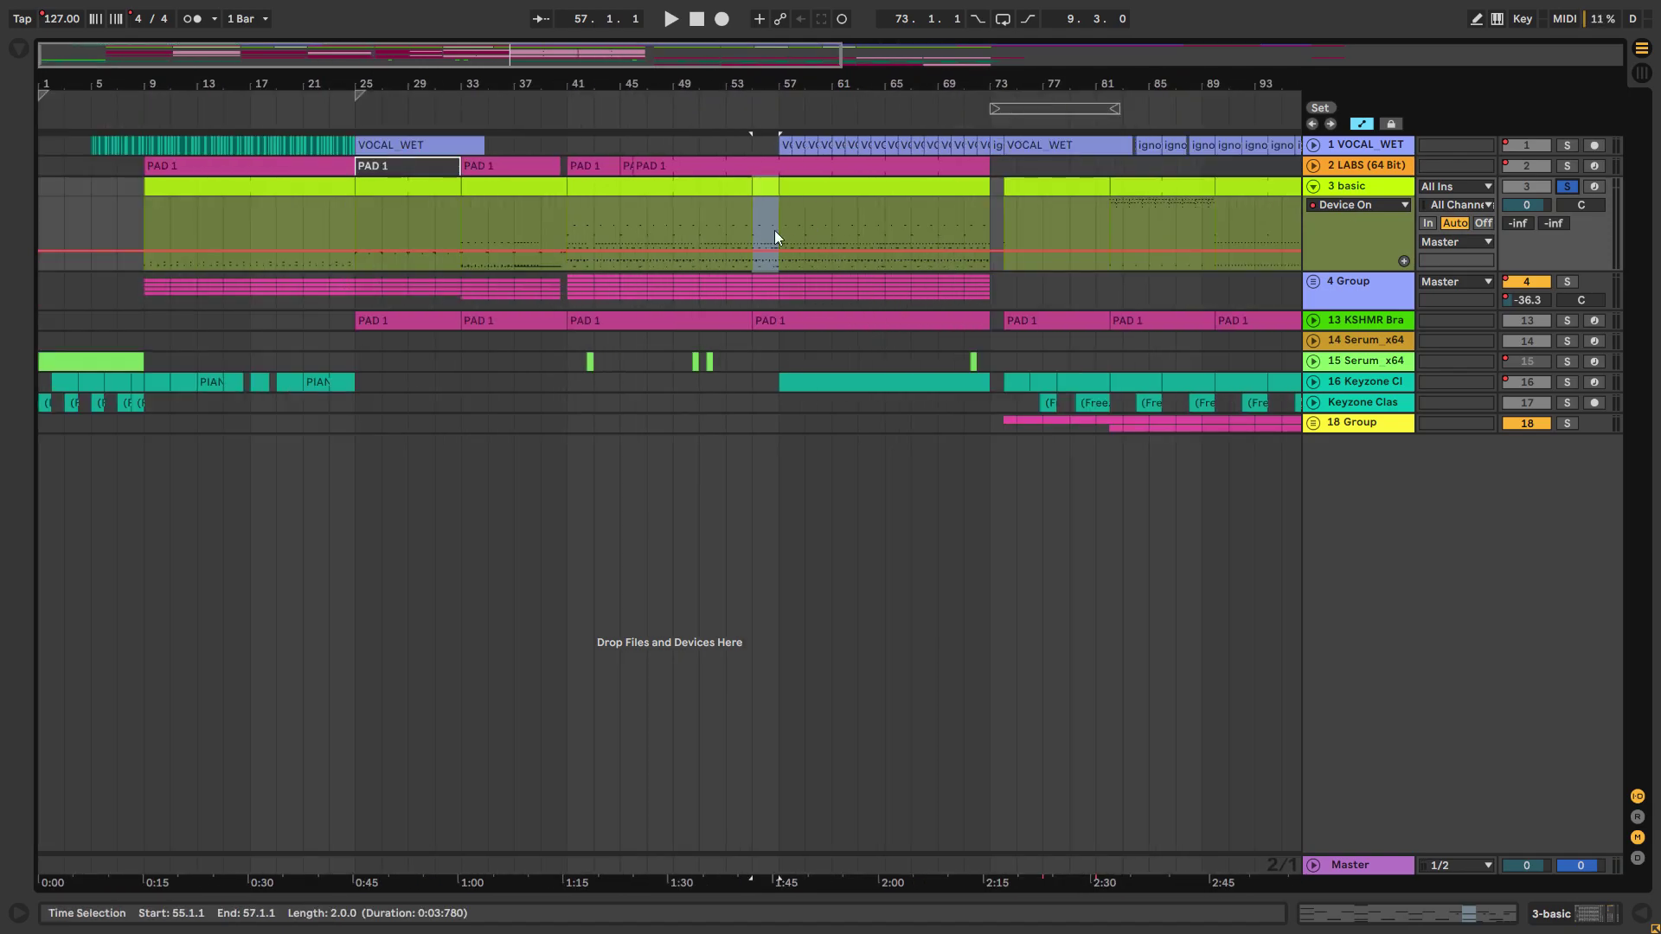
scroll(606, 208, right, 4)
double_click(516, 196)
key(space)
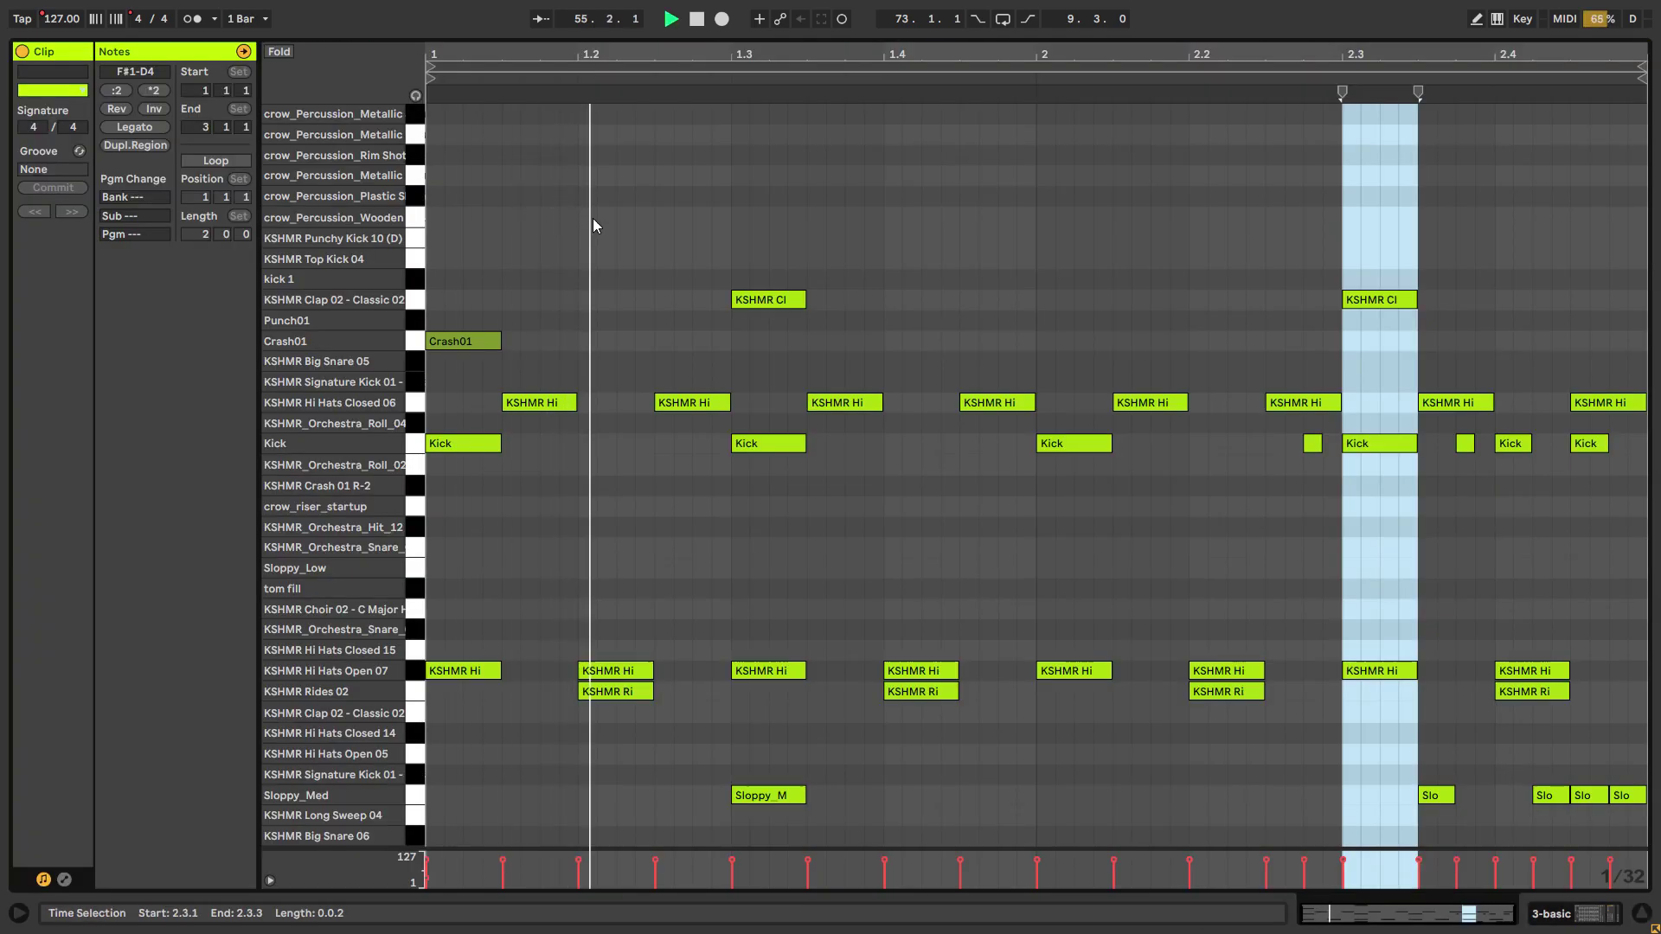
click(710, 233)
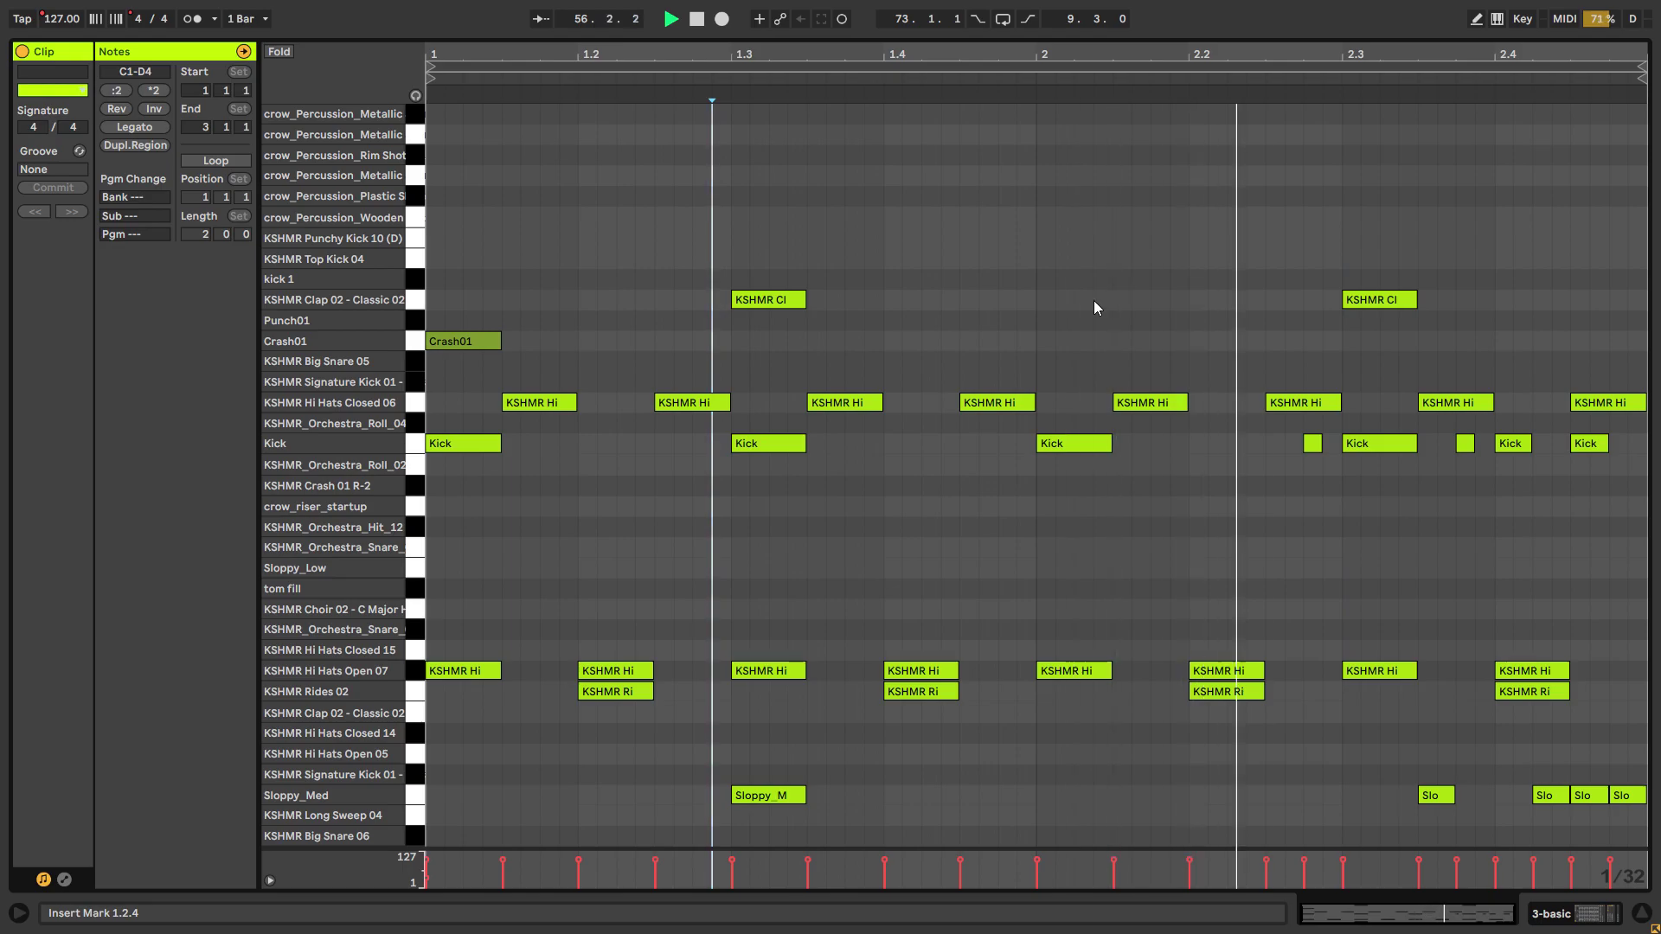
Step: Hide the clip view and play the full mix without solo from bar 57 and again from bar 55
click(1640, 913)
key(space)
scroll(609, 232, up, 3)
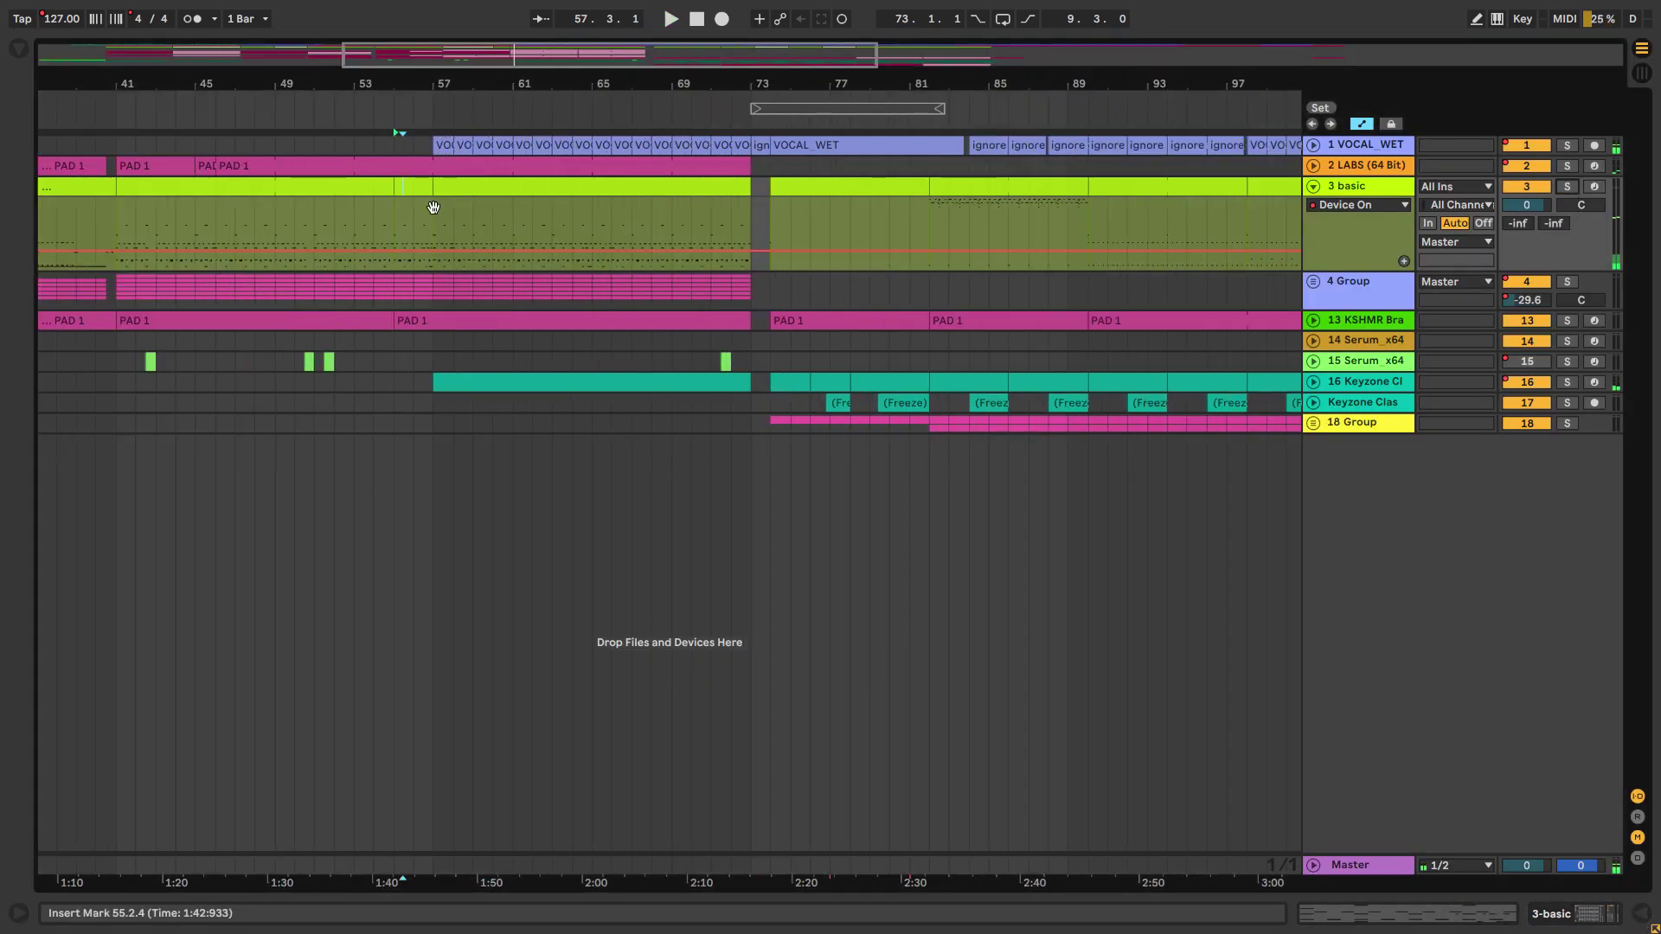
click(451, 210)
key(space)
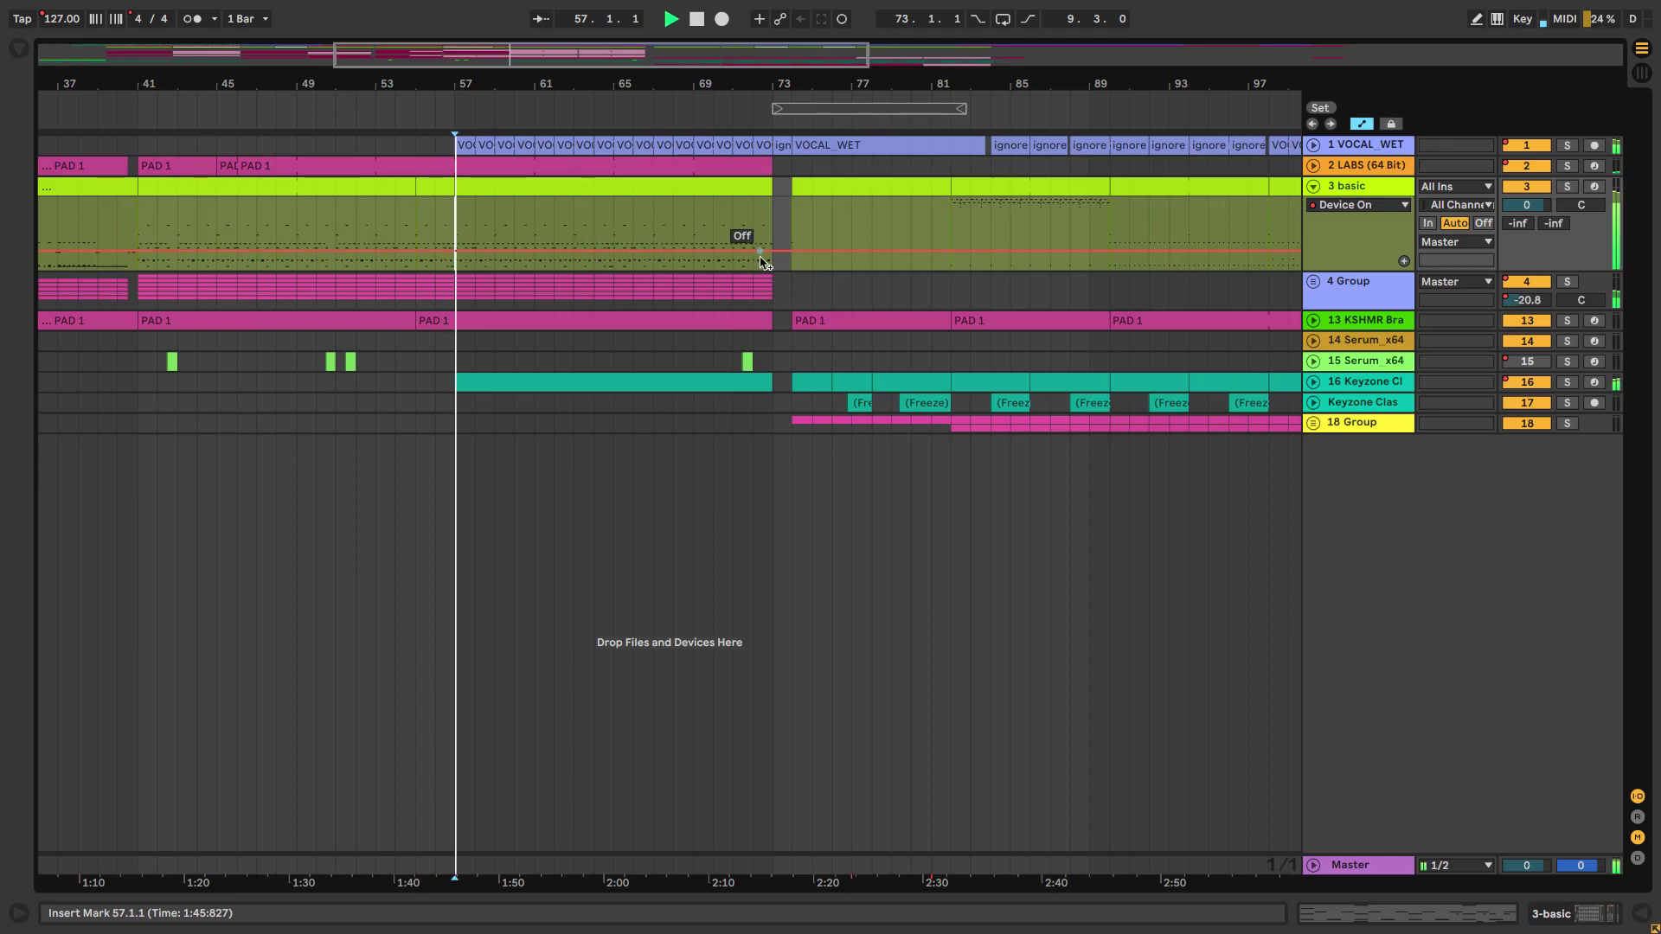
scroll(506, 280, up, 3)
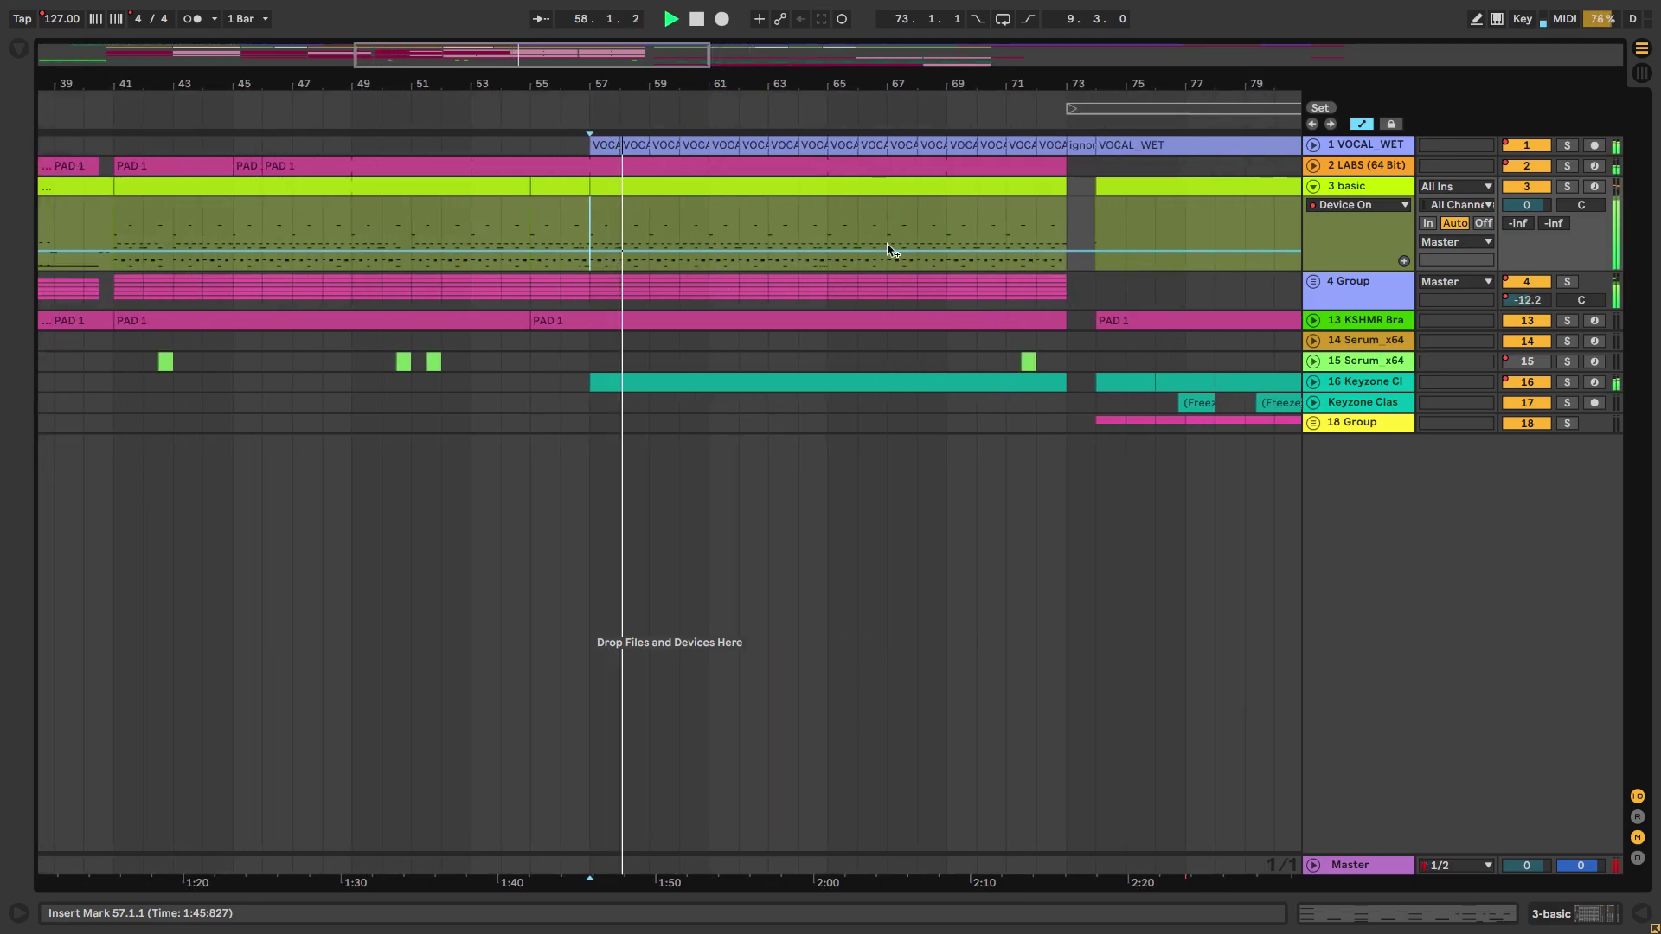
click(531, 215)
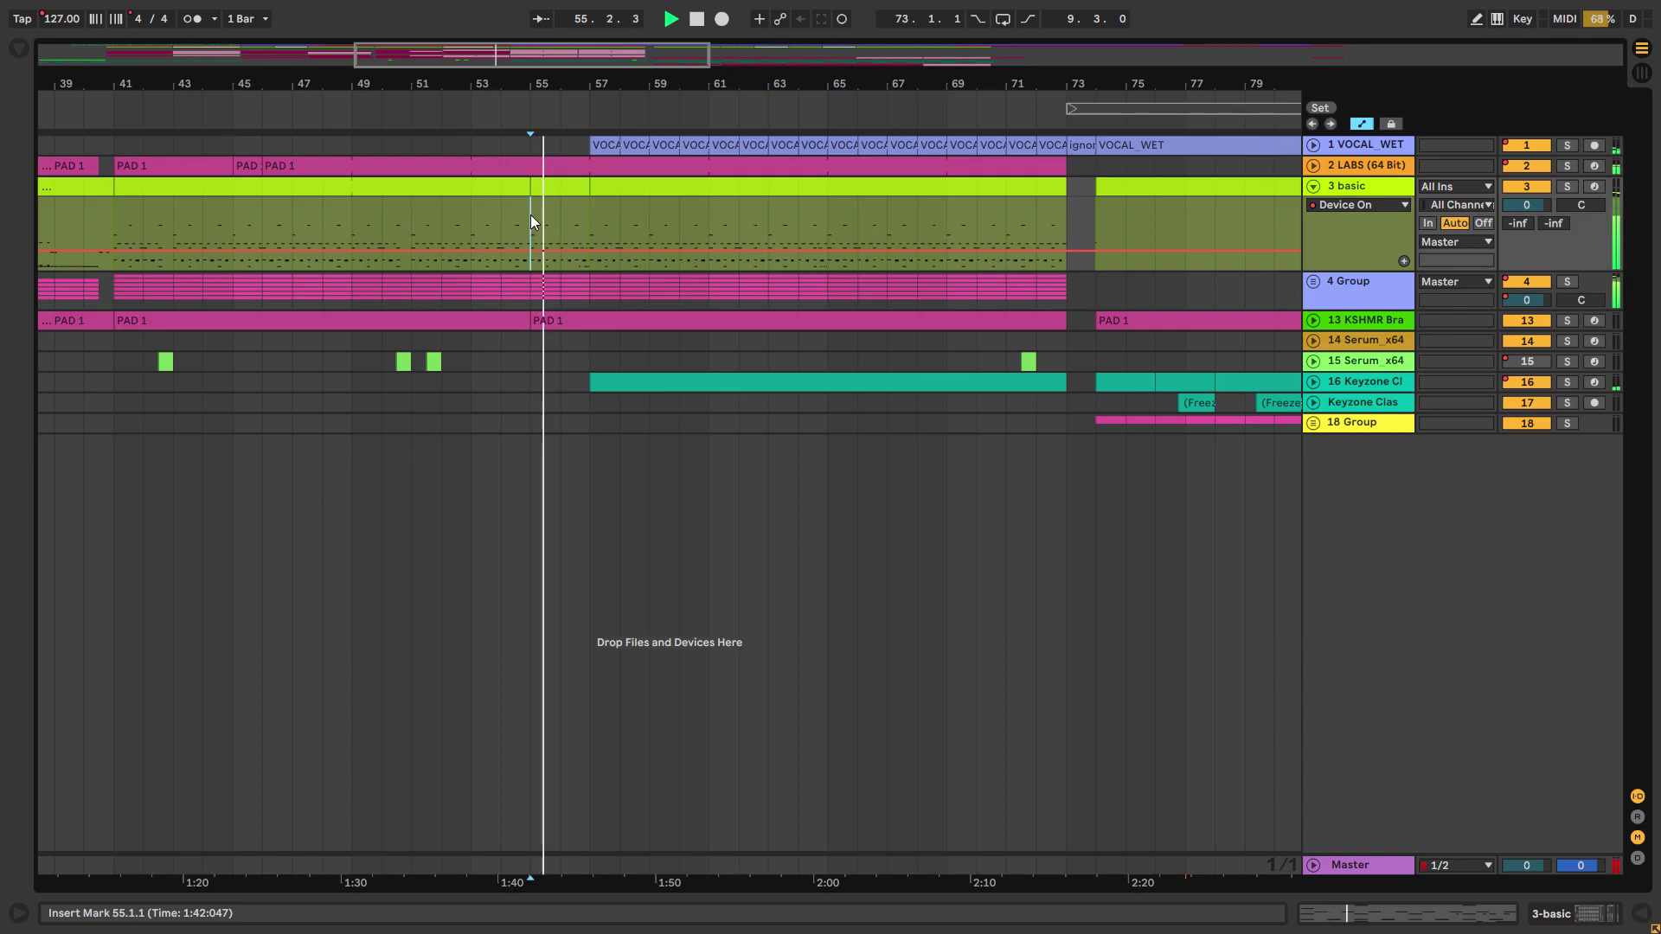
Step: Unfold 4 Group to examine its Speaker On automation leading up to bar 57, then fold it again
click(1314, 282)
click(1315, 282)
click(1313, 282)
scroll(565, 372, up, 2)
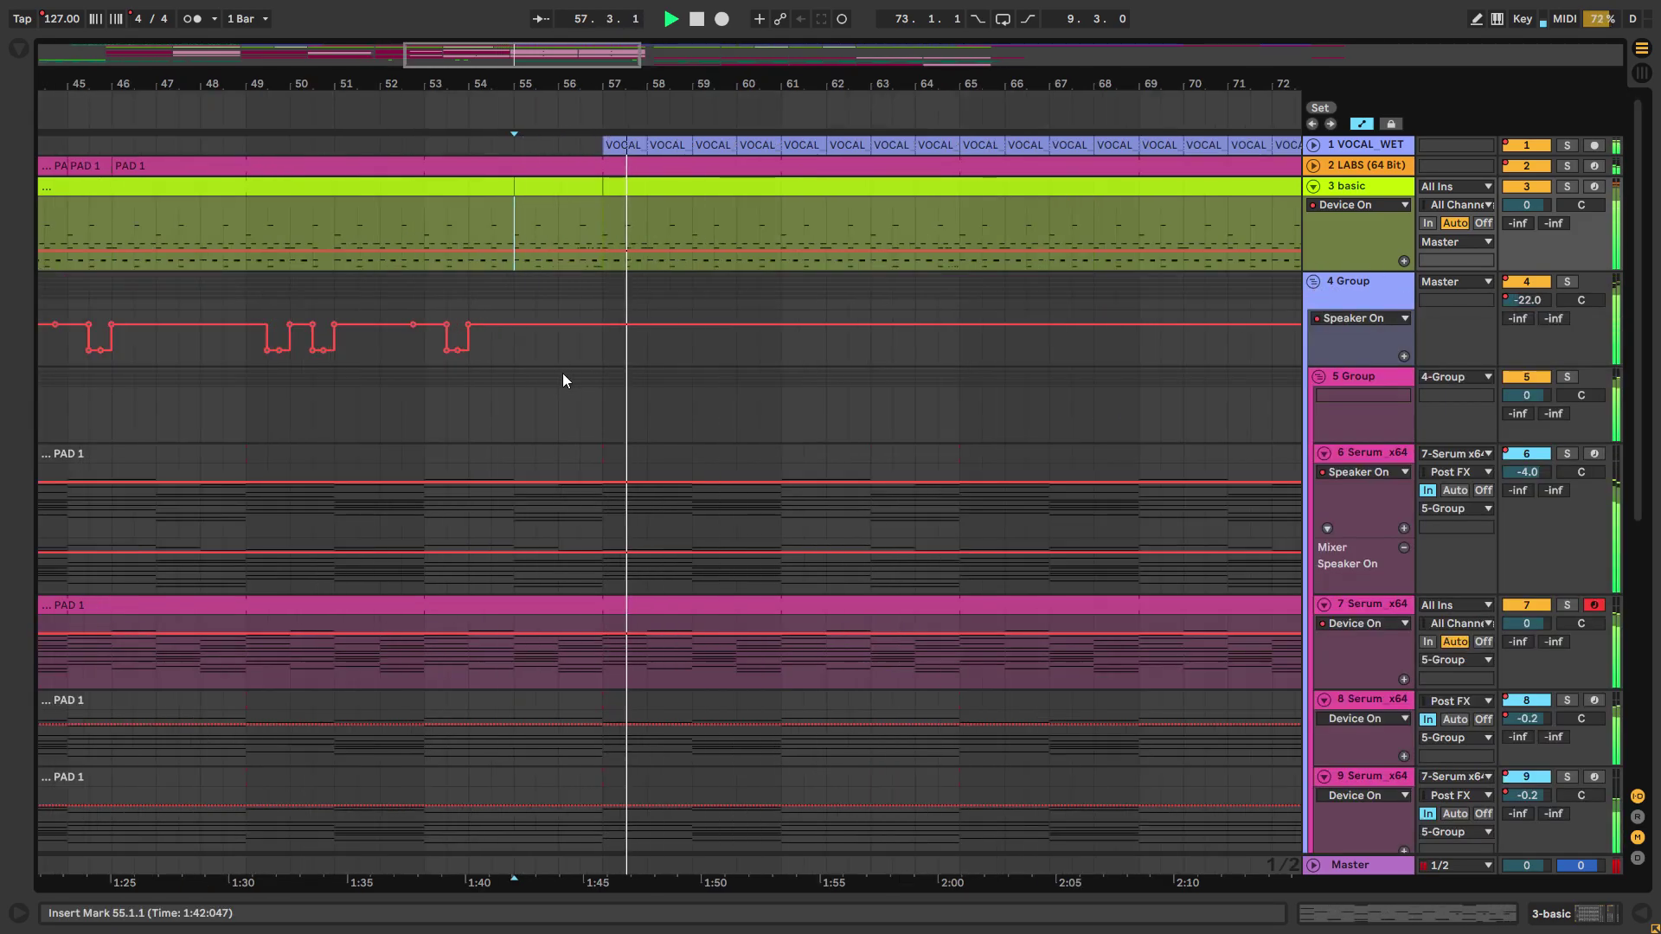
drag(563, 372, 600, 391)
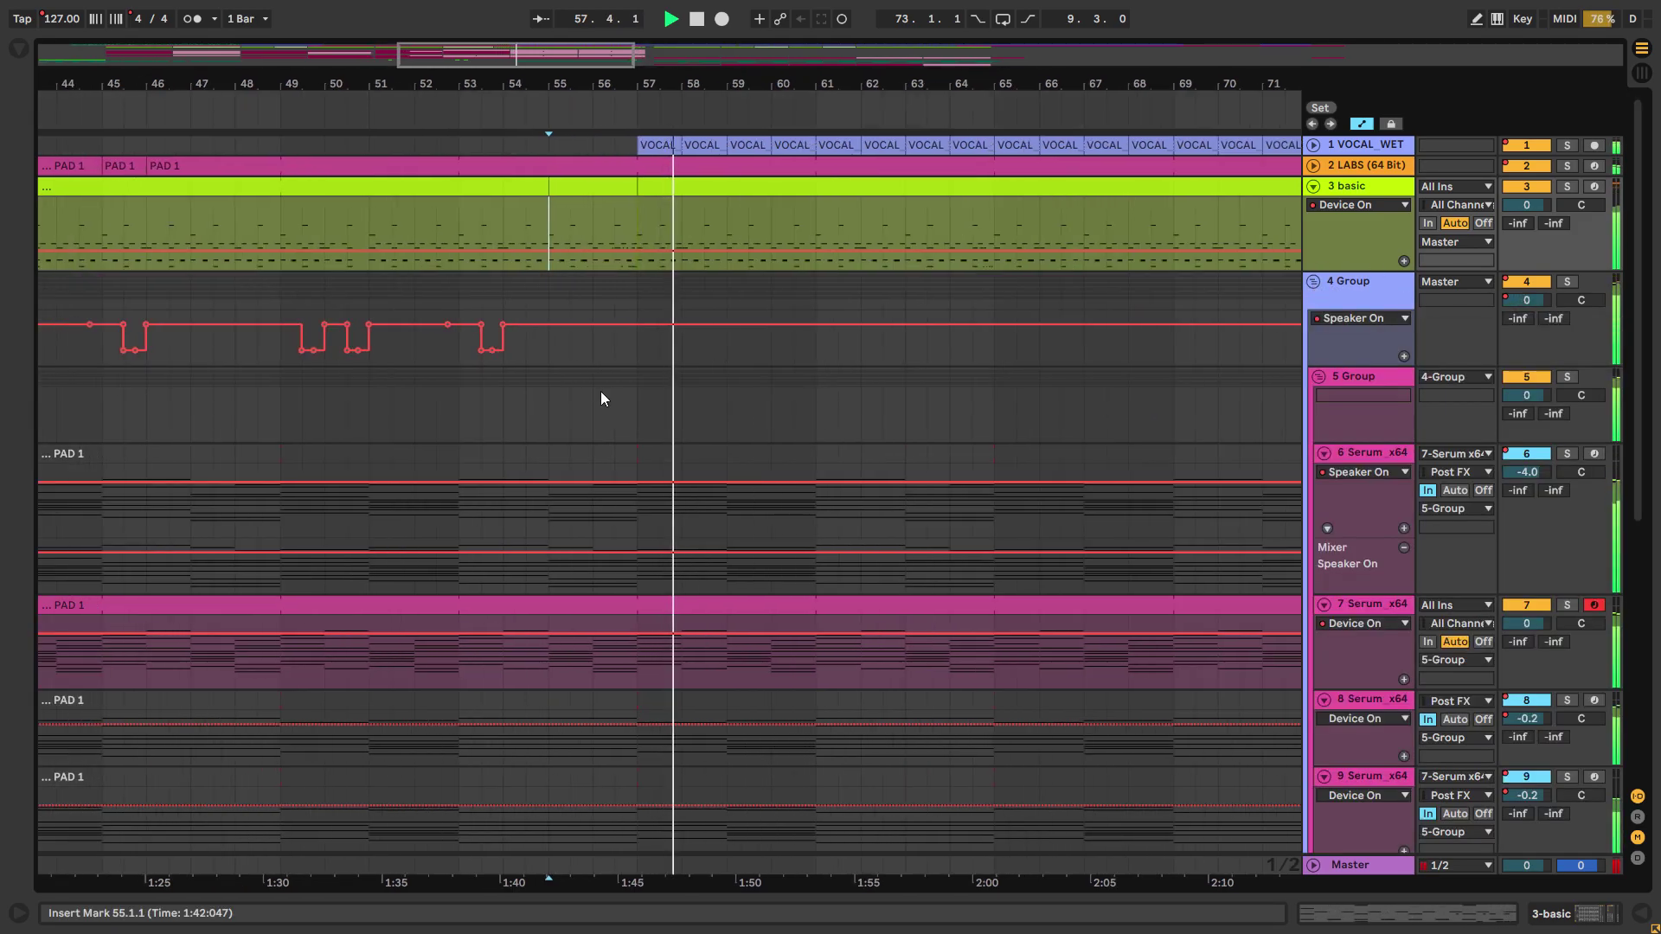
click(1317, 278)
Step: Show 4 Group's Auto Filter Frequency automation and place the playback start at bar 56, where the sweep begins
click(1549, 914)
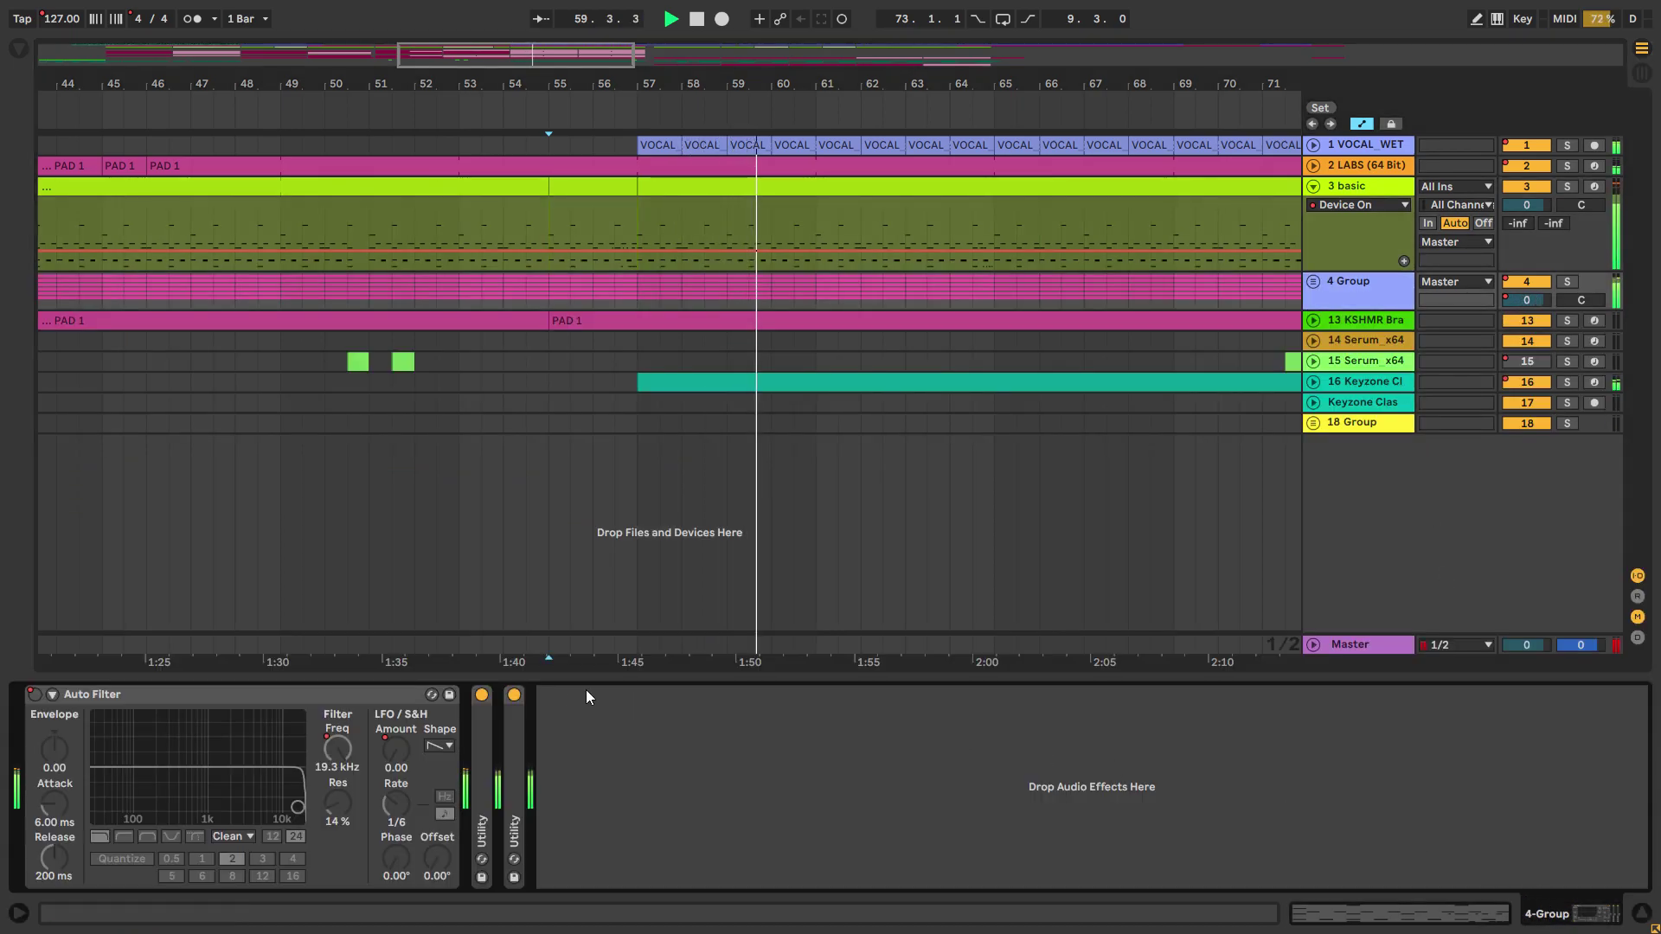
click(339, 749)
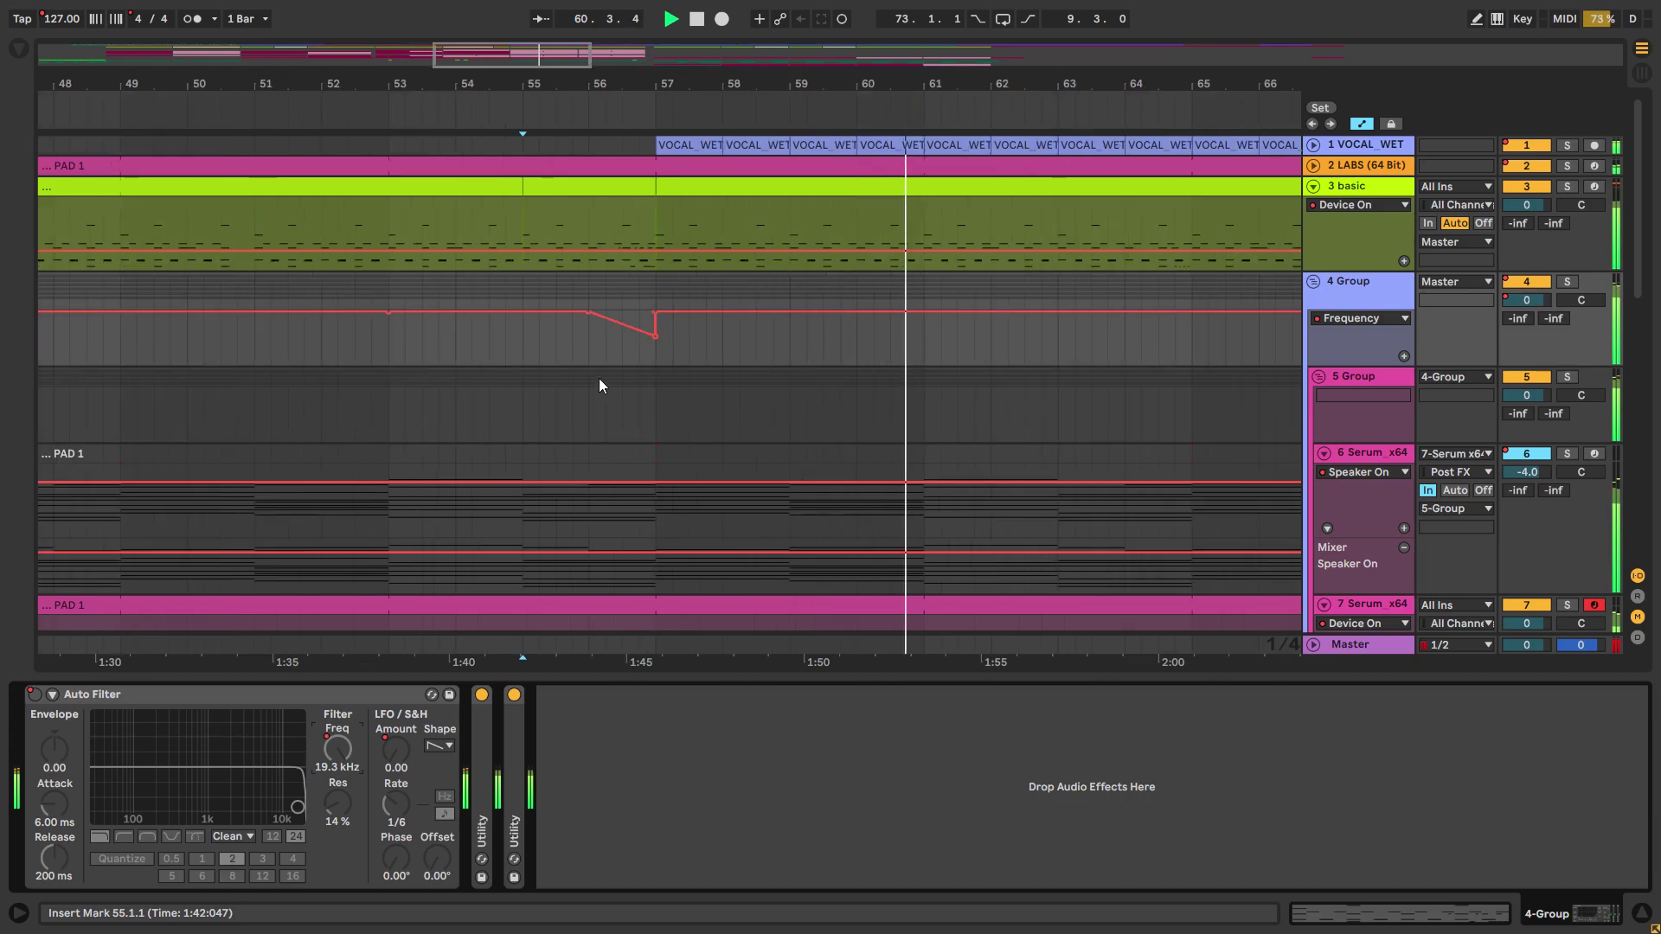
scroll(609, 360, up, 2)
click(609, 359)
click(581, 347)
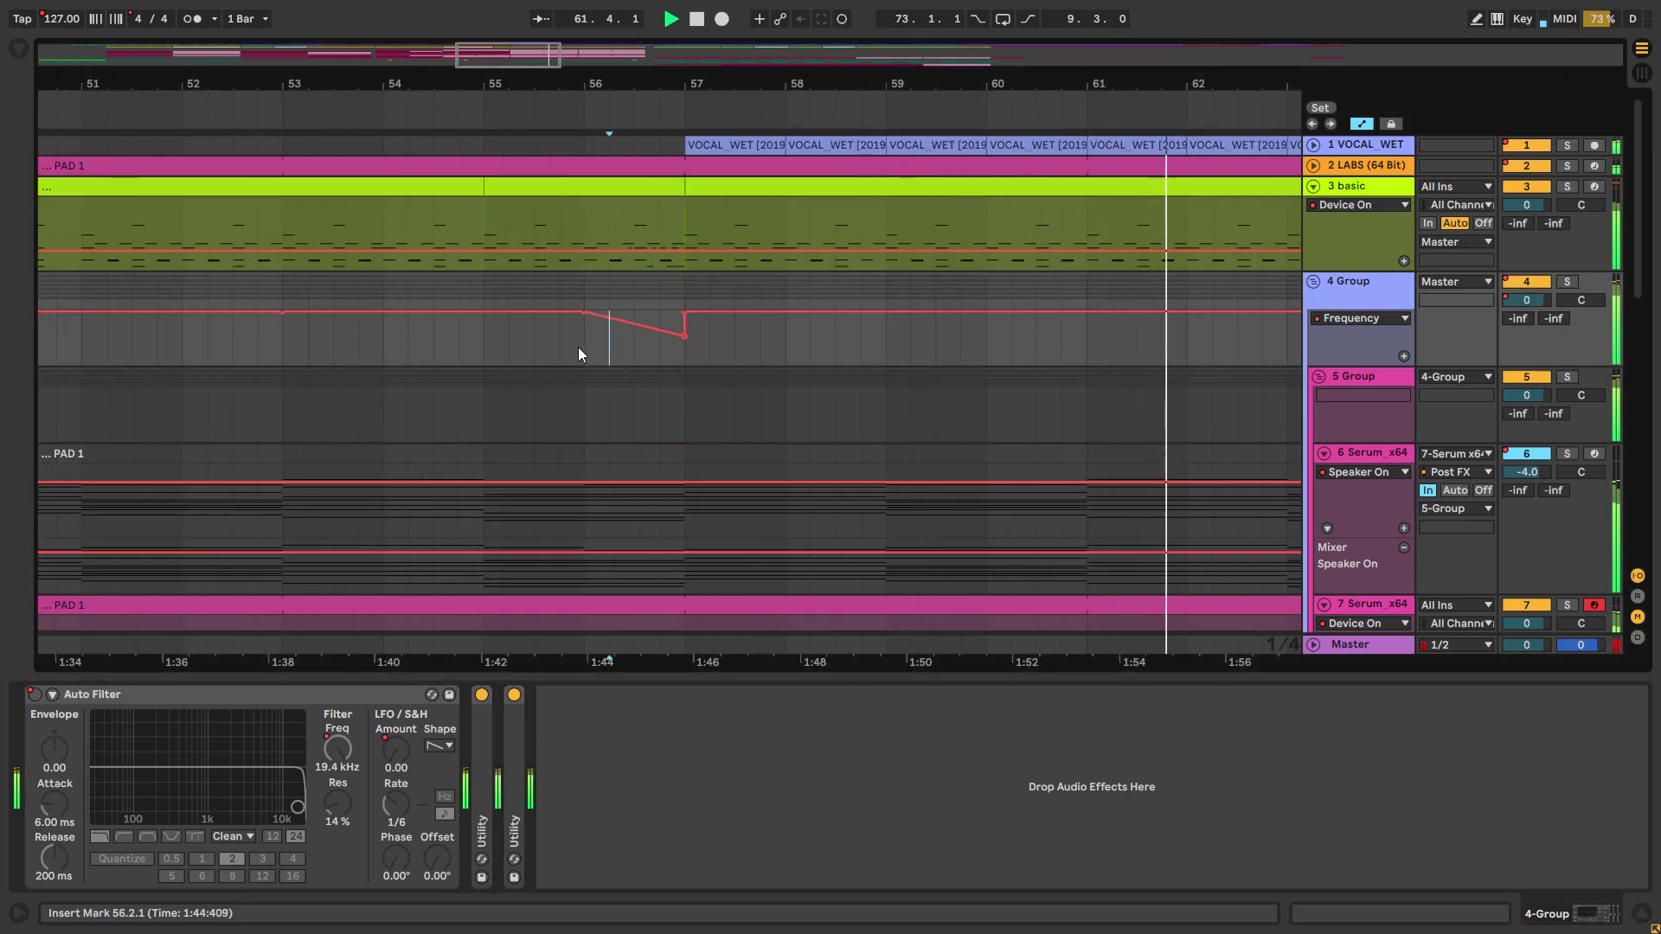
scroll(615, 361, down, 1)
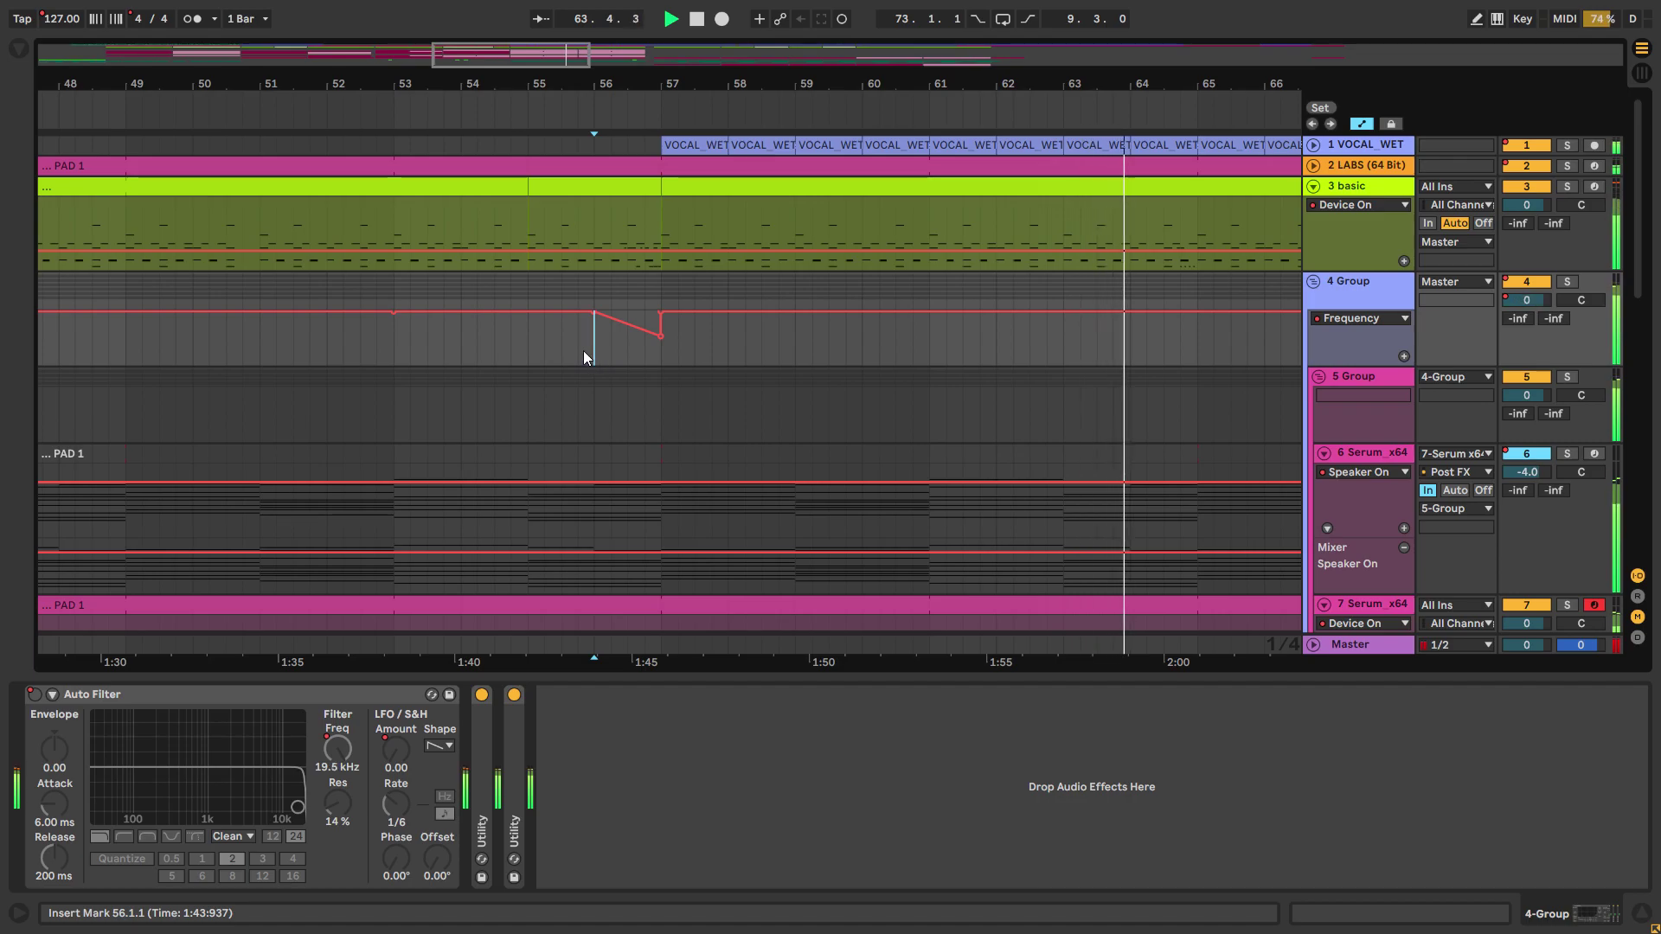
Step: Stop playback, then play 4 Group's filter sweep from bar 56 with the group soloed and remove the solo
scroll(582, 352, down, 2)
drag(576, 354, 565, 372)
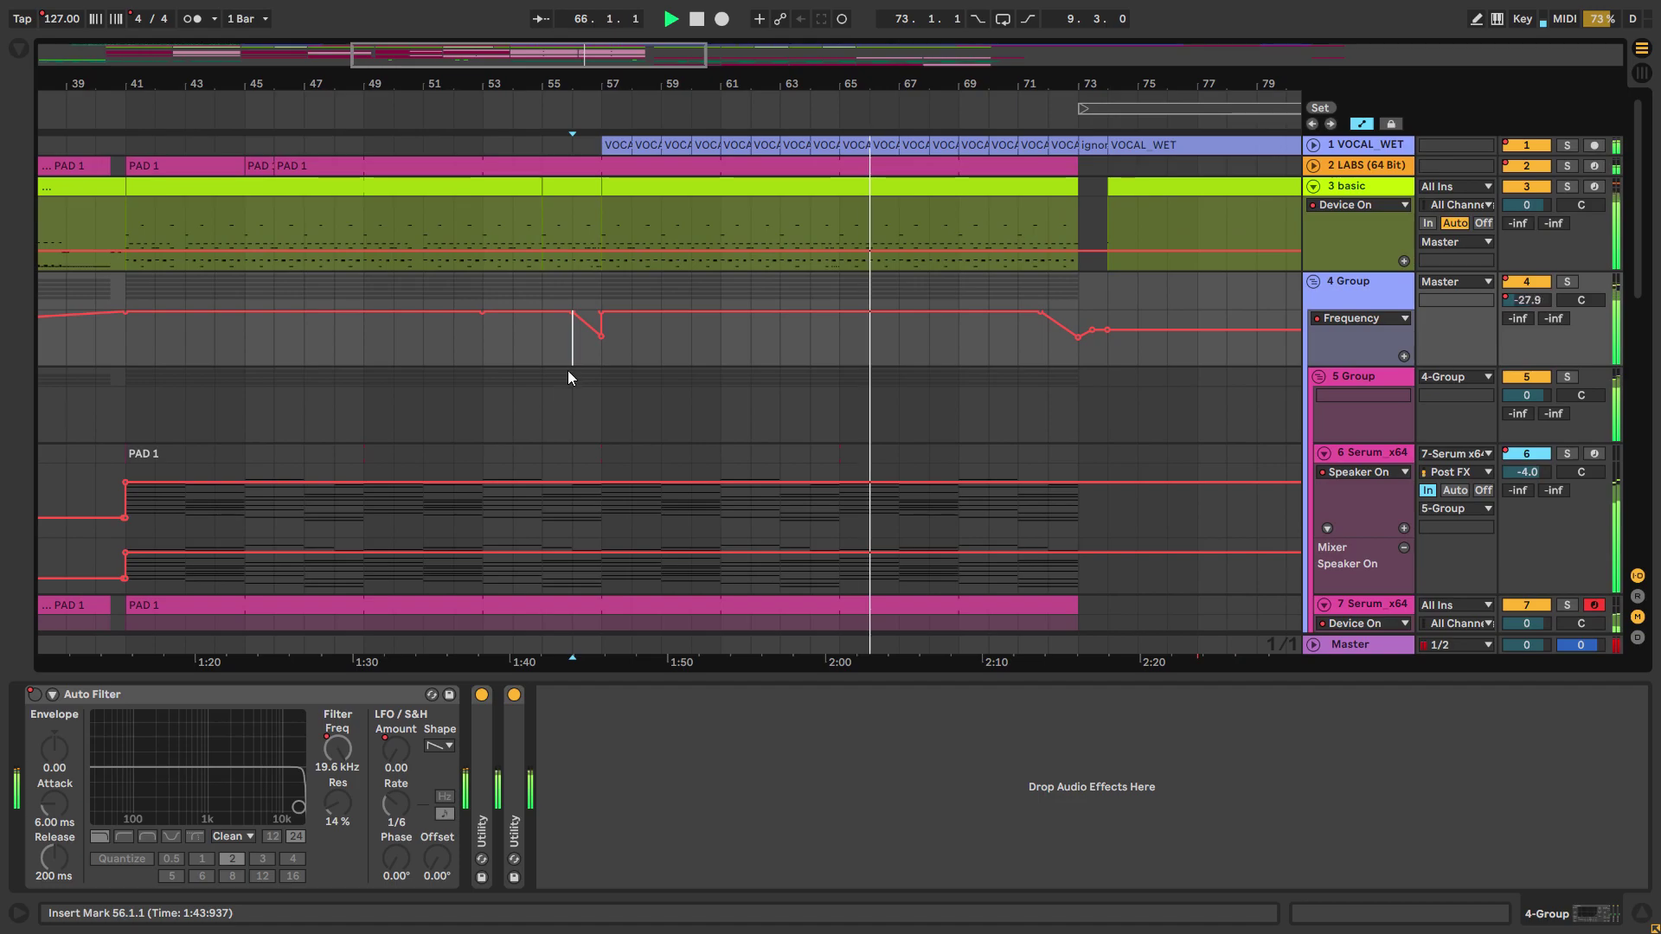
scroll(575, 361, up, 2)
key(space)
scroll(601, 354, down, 3)
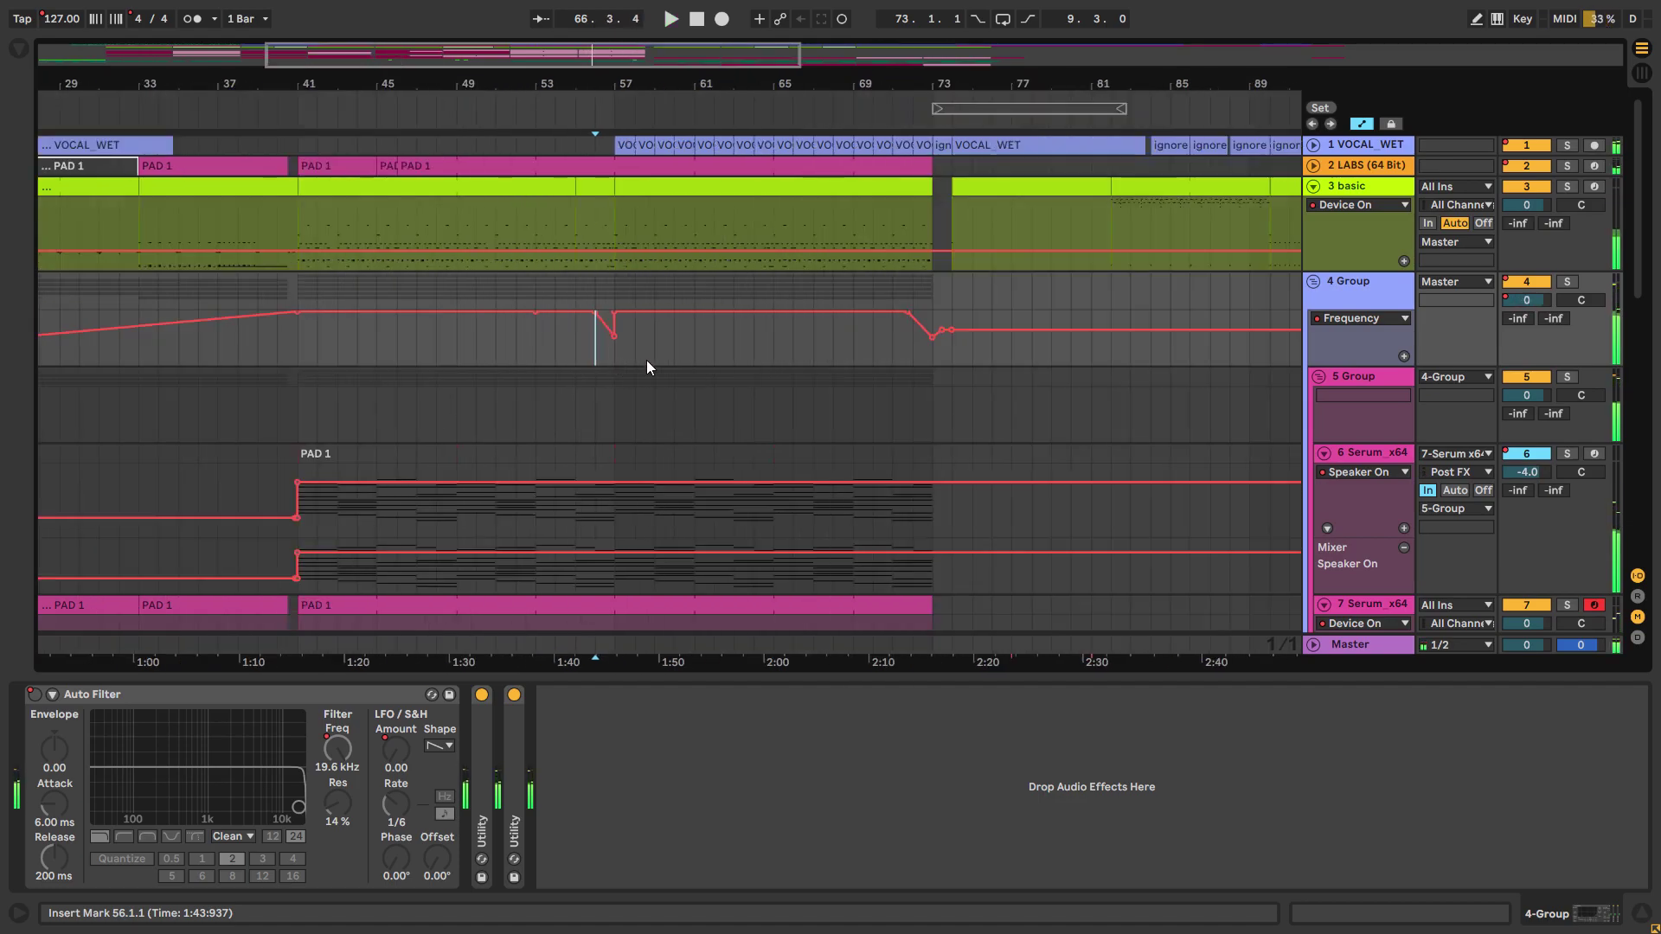
scroll(578, 351, up, 2)
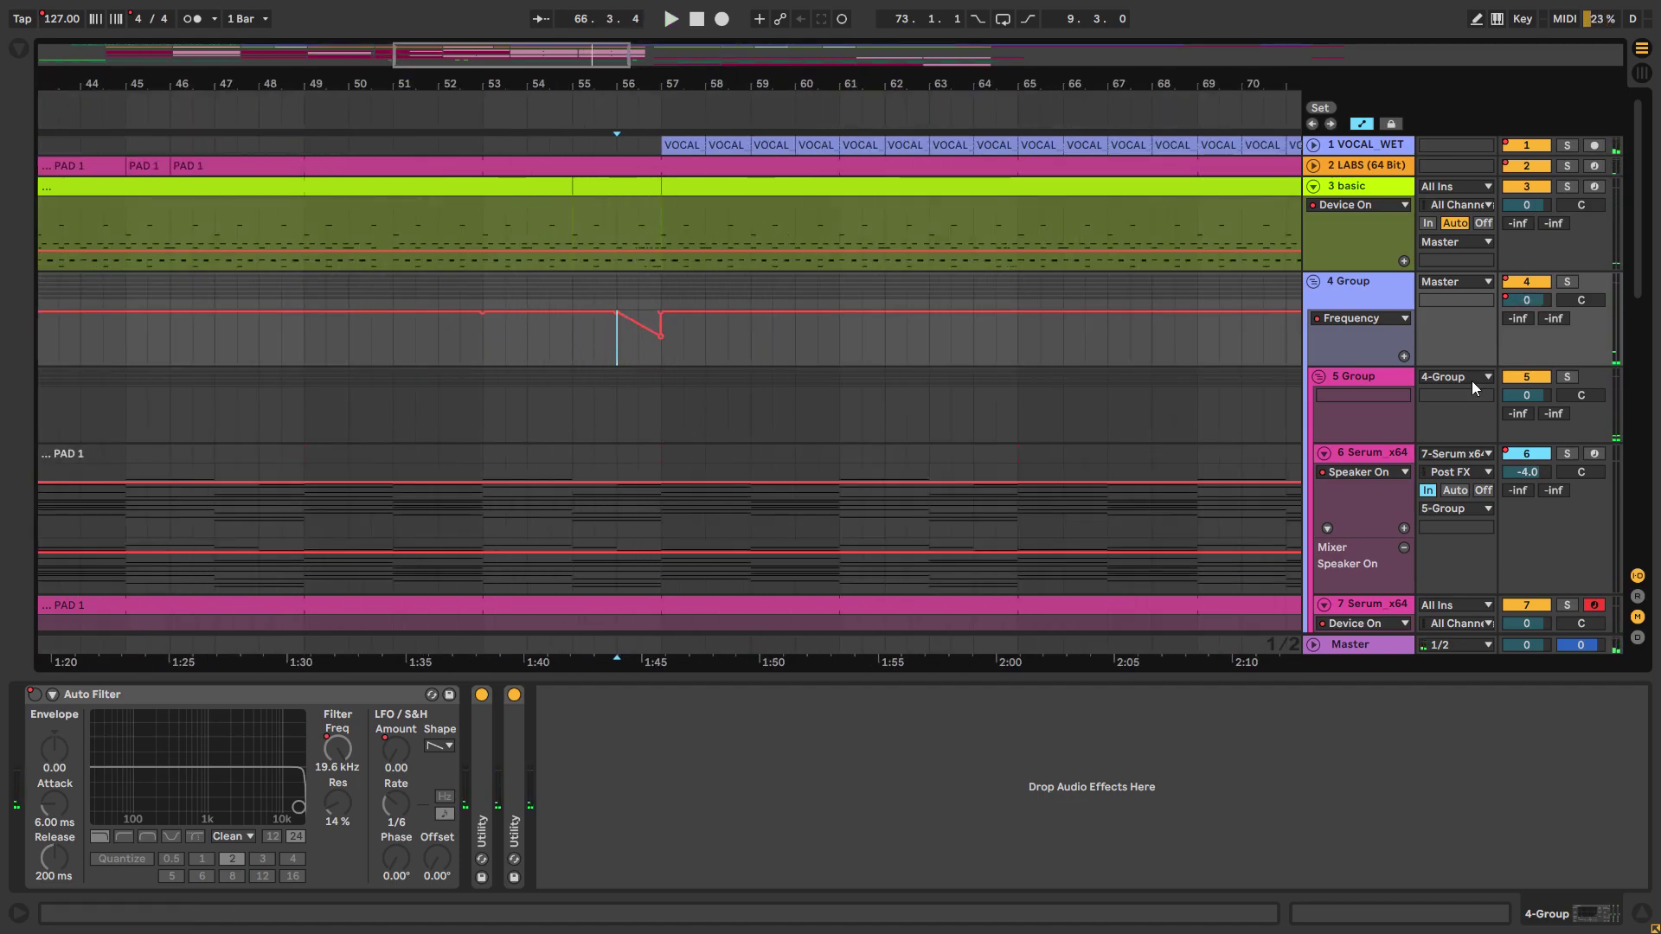
click(618, 353)
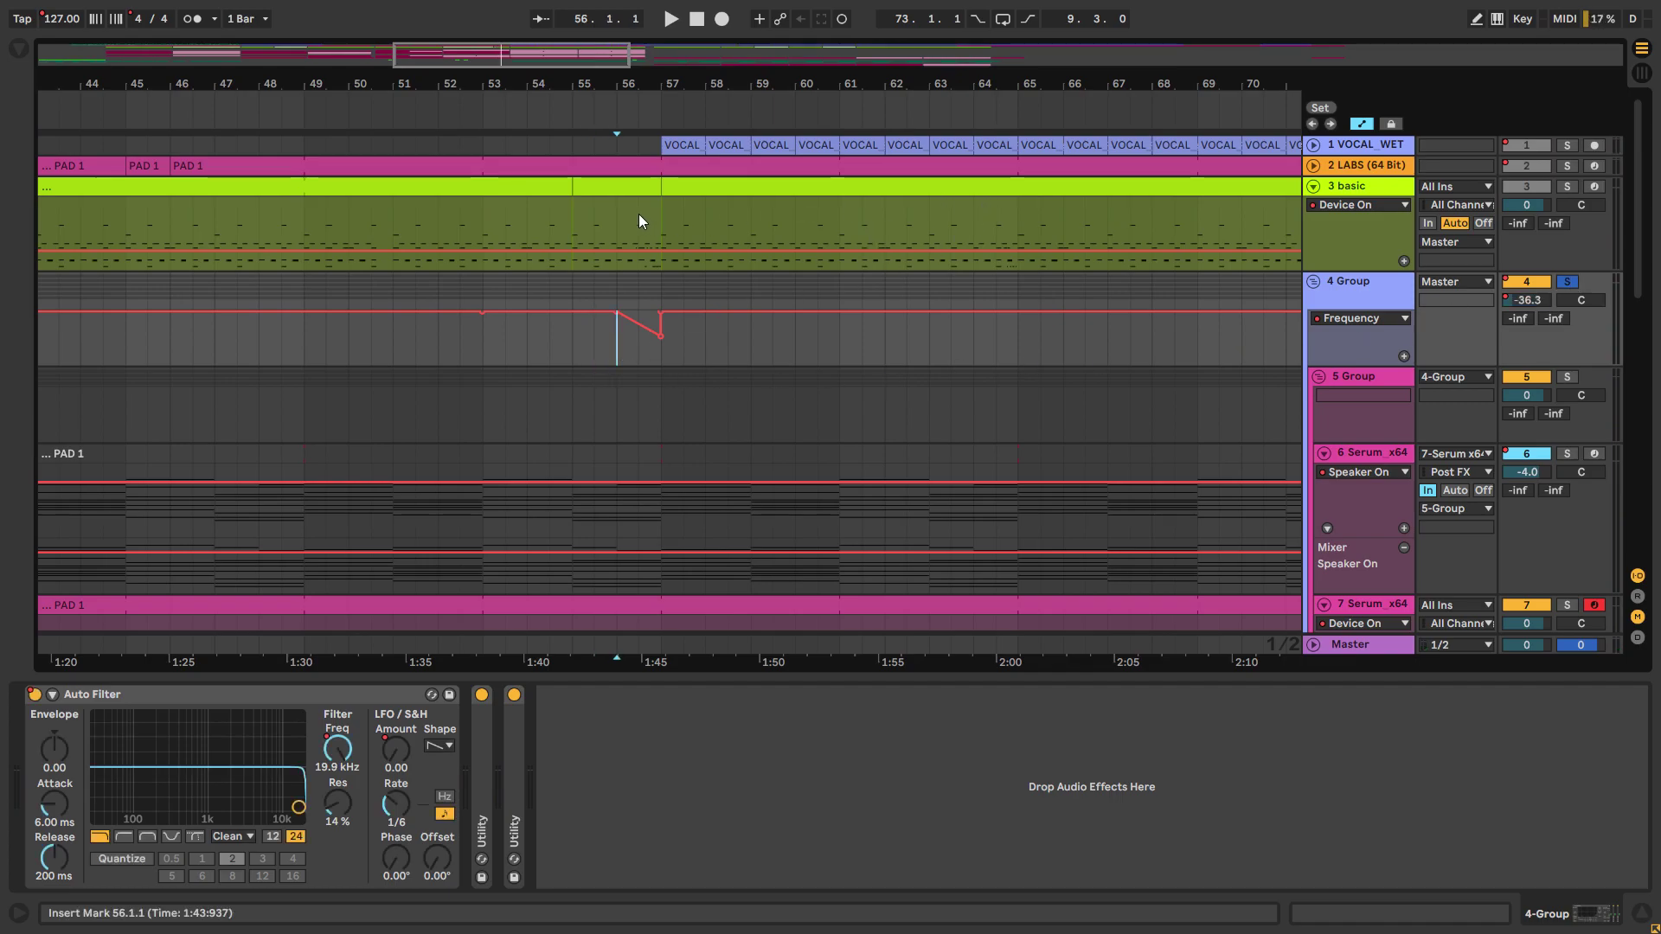
key(space)
click(1567, 282)
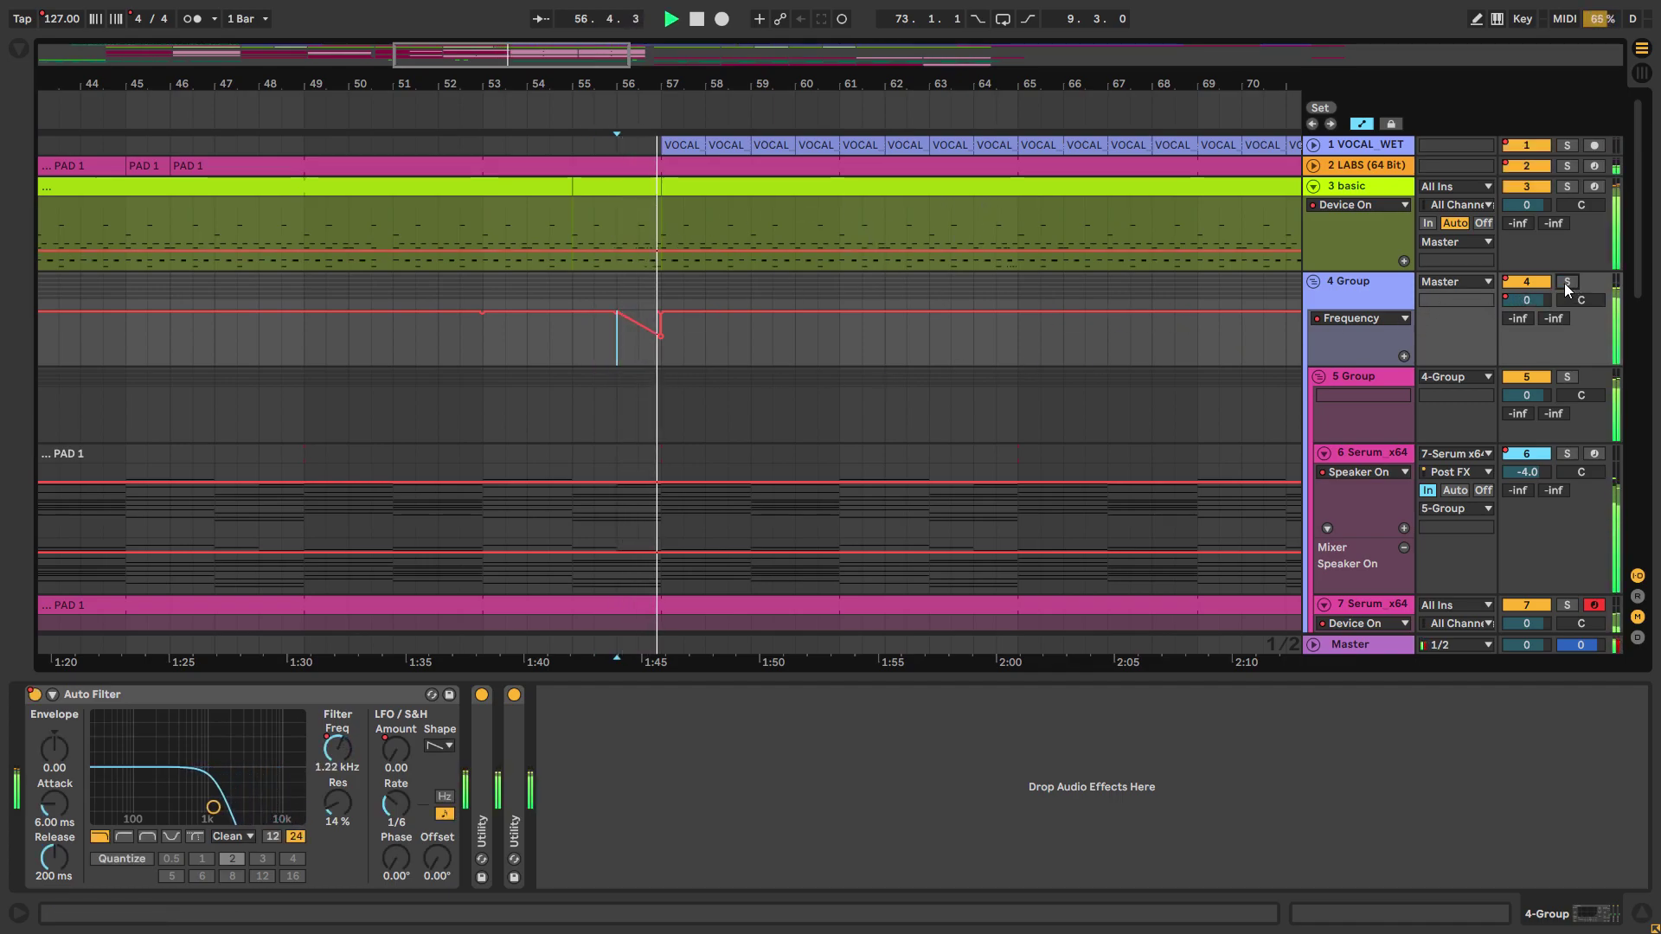
Step: Fold all tracks and stop playback to show the wider arrangement
key(alt+u)
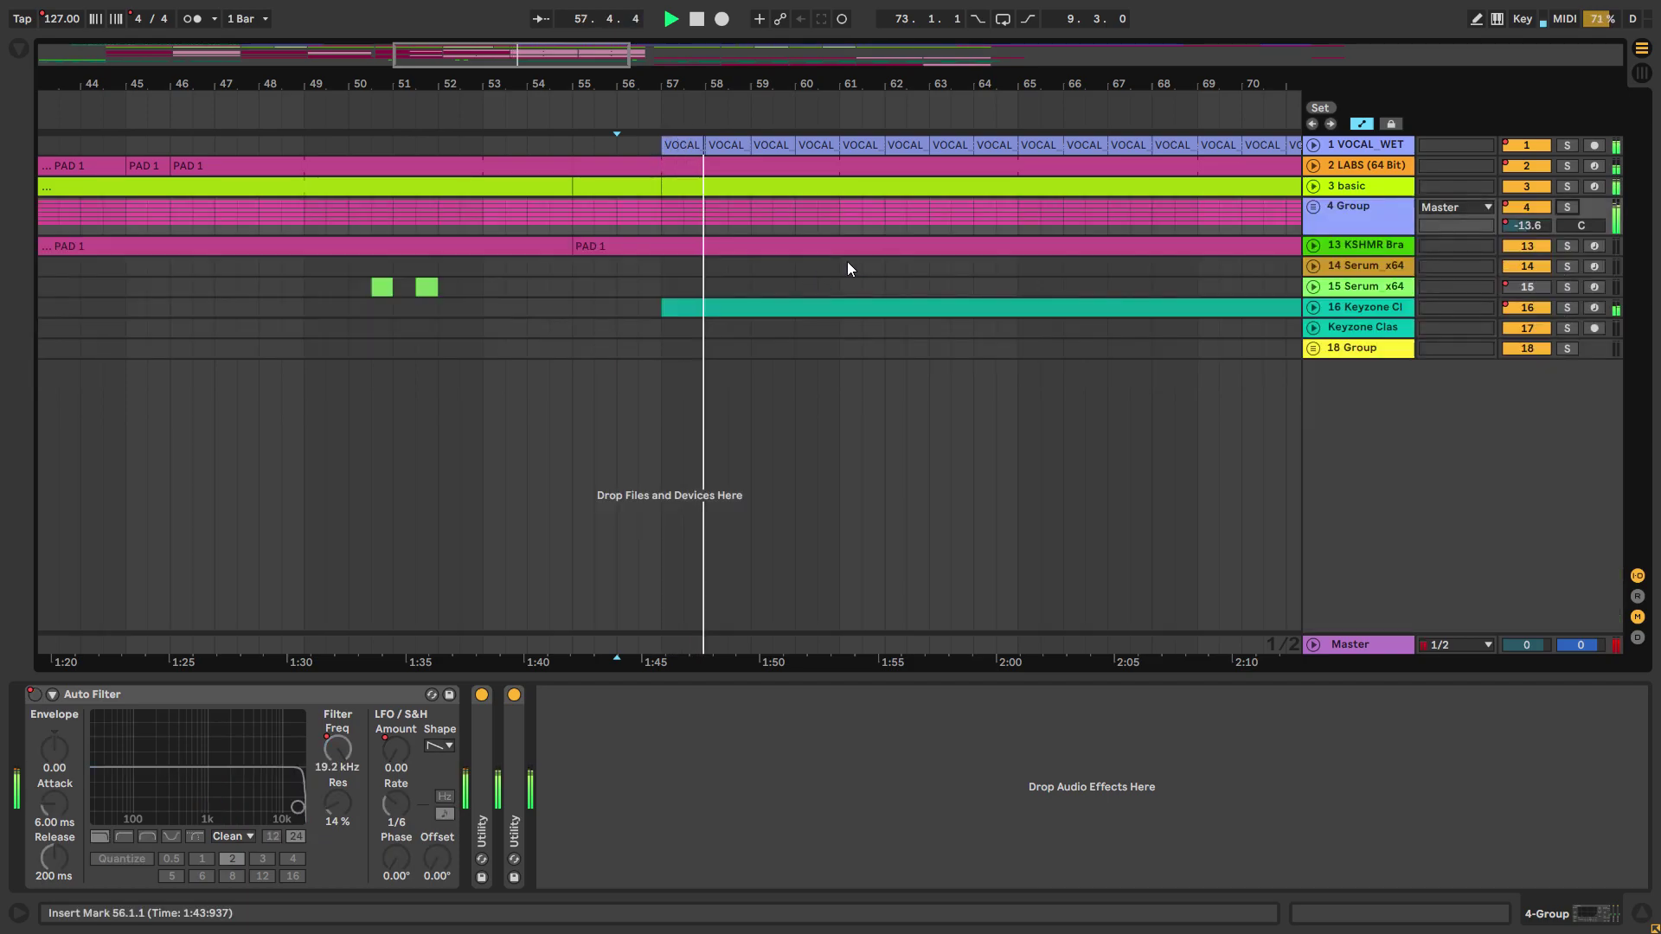
key(space)
scroll(1265, 267, down, 3)
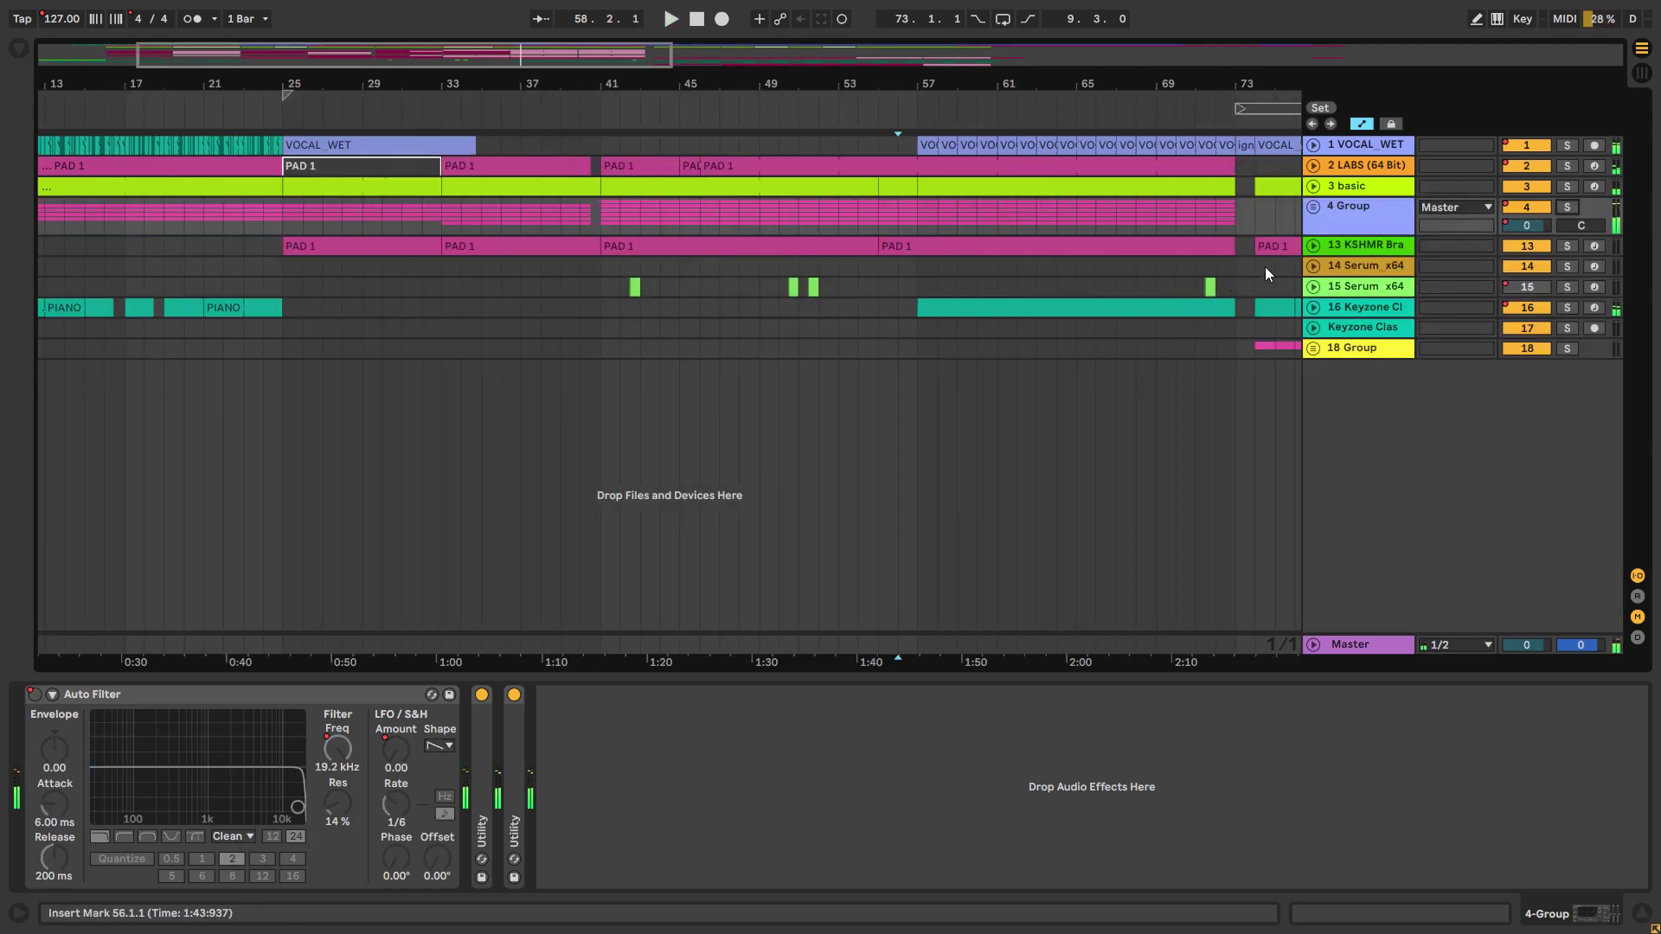
Step: Unfold 4 Group to review its Speaker On automation, place the playback start at bar 57, and fold the group
click(1314, 206)
click(1503, 207)
scroll(989, 321, right, 4)
scroll(989, 322, down, 1)
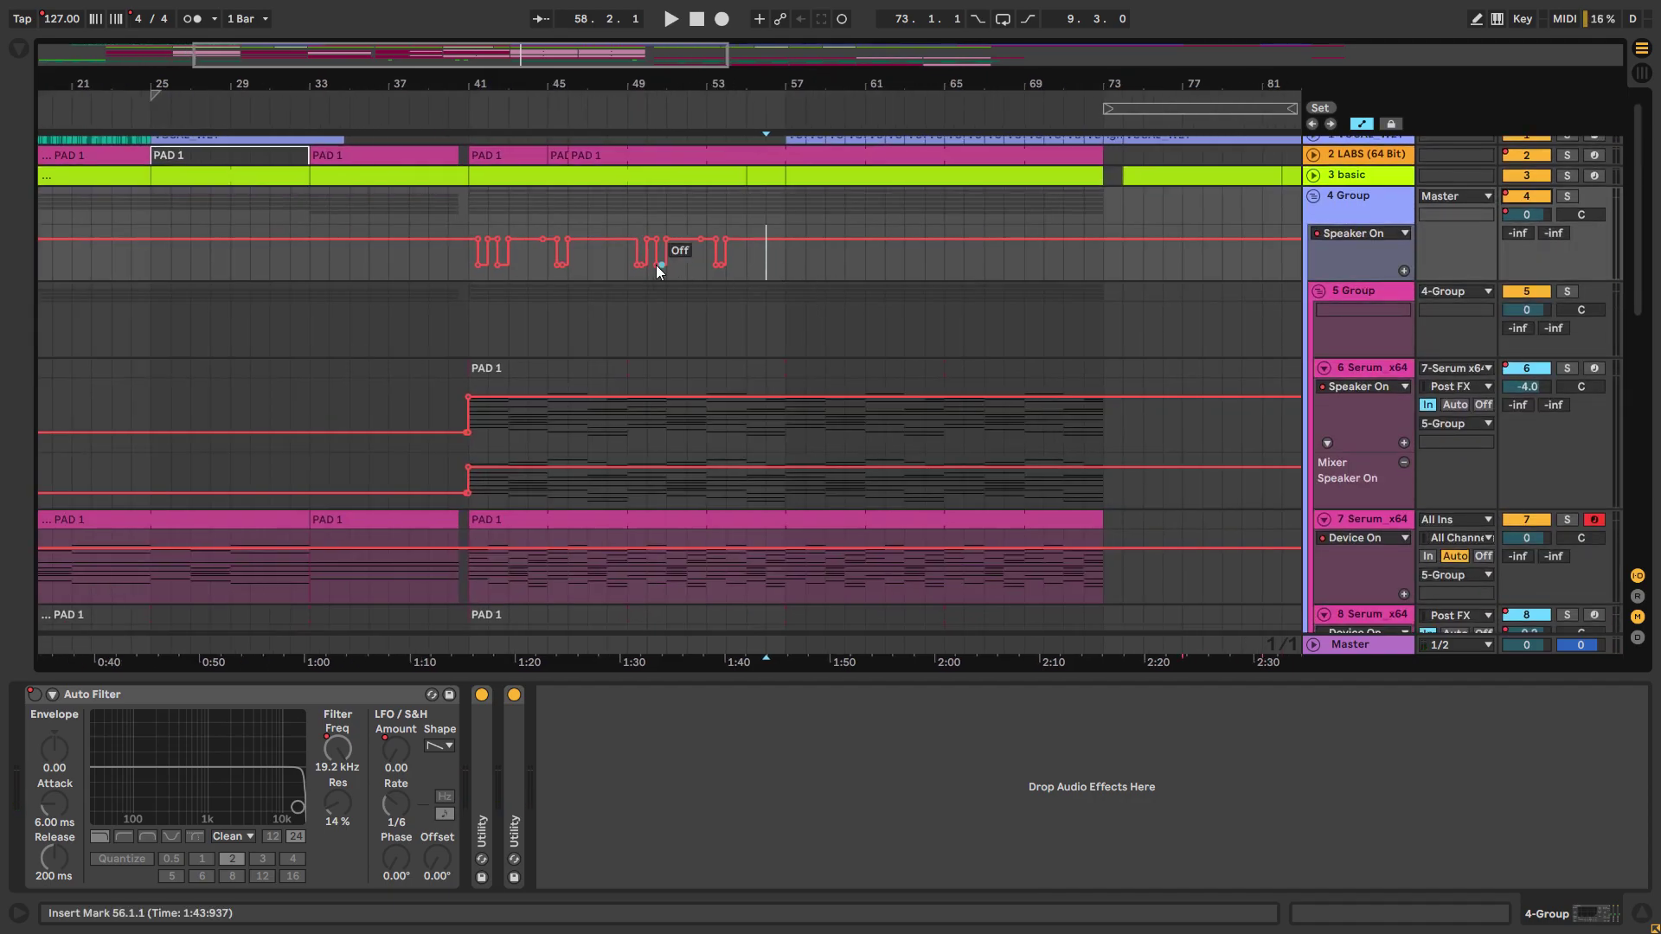
click(787, 263)
click(1313, 196)
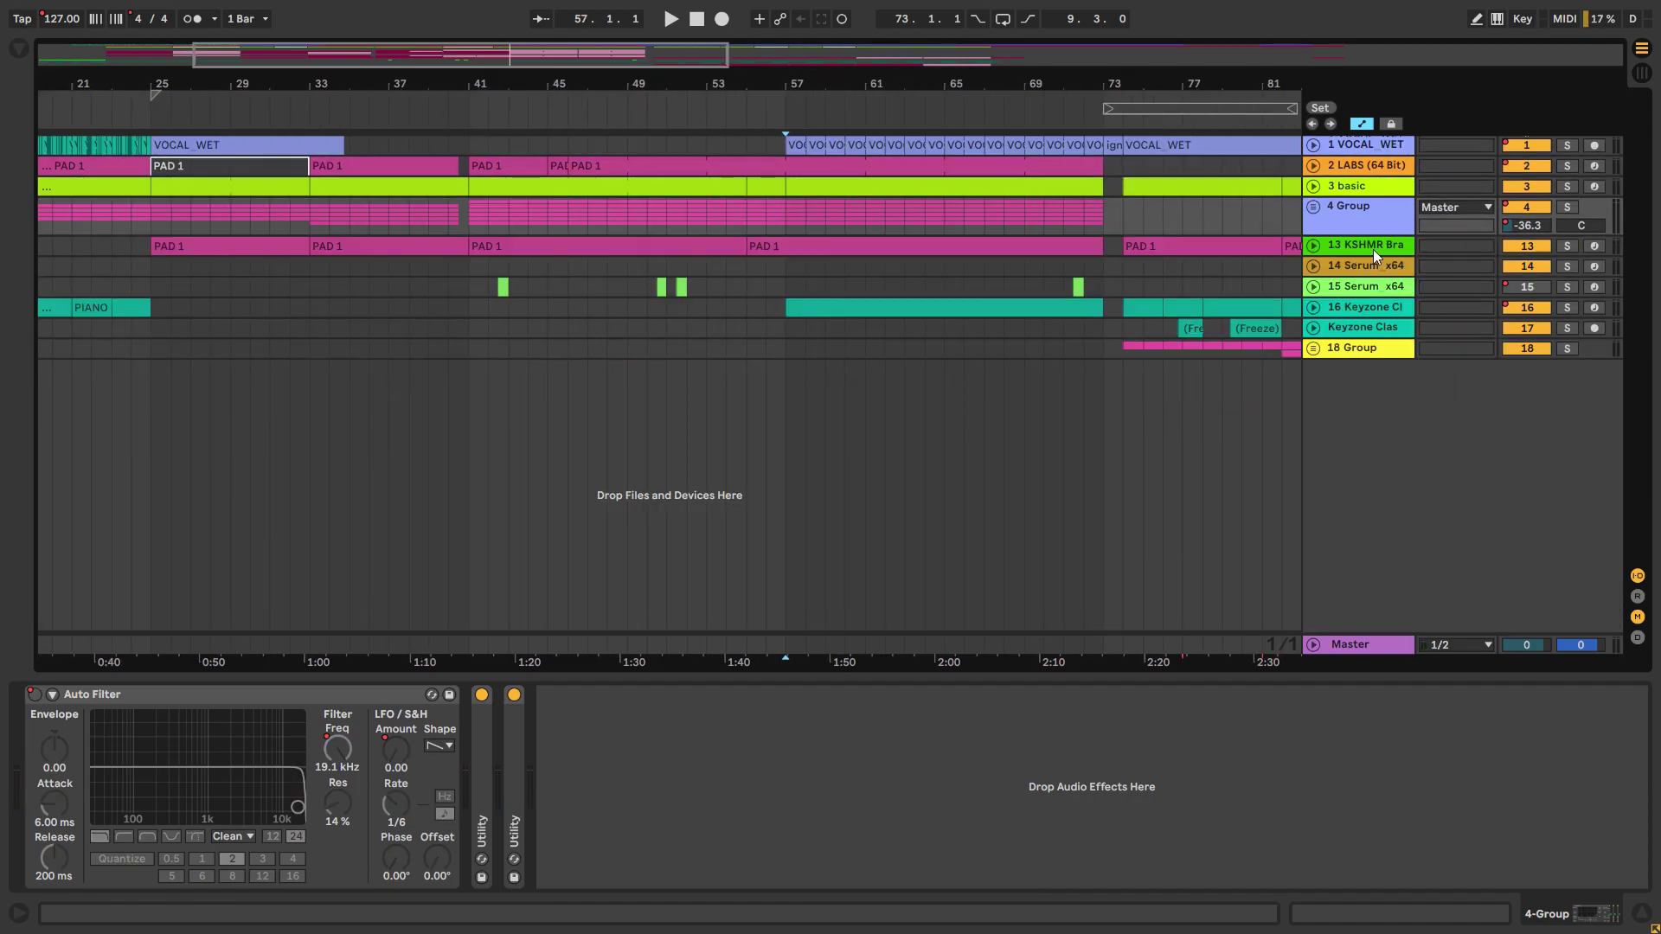
Step: Unfold 16 Keyzone Classic, undo the accidental change, and play the track soloed from bar 58
click(1313, 307)
click(1536, 308)
key(ctrl+z)
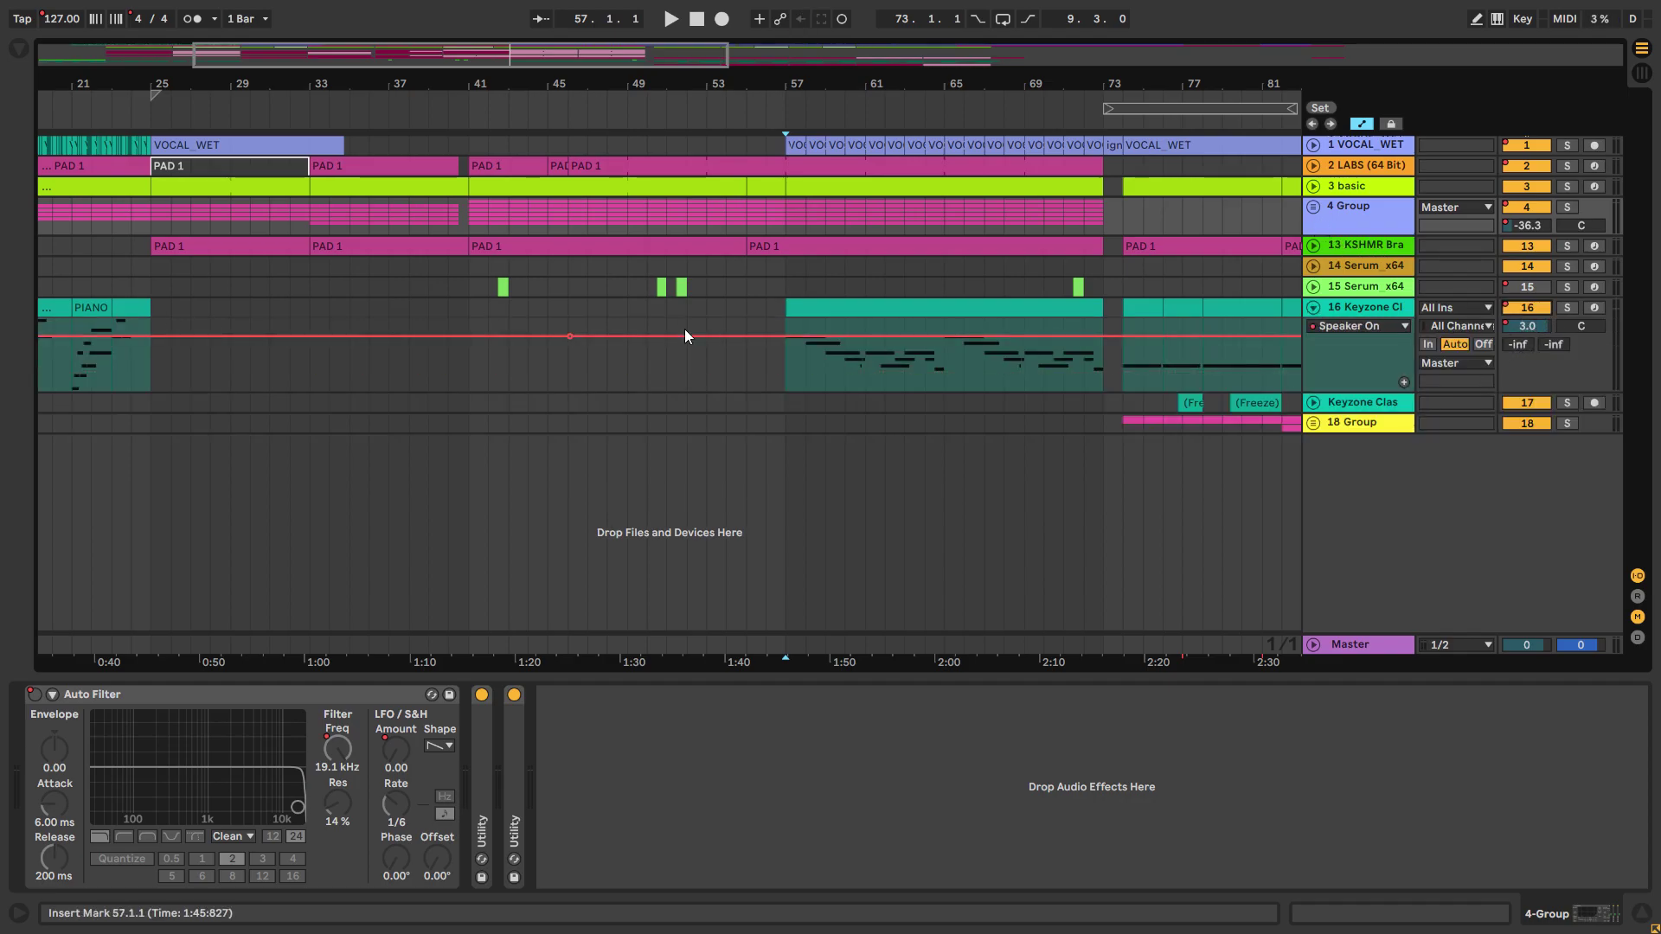
click(1566, 307)
click(797, 362)
key(space)
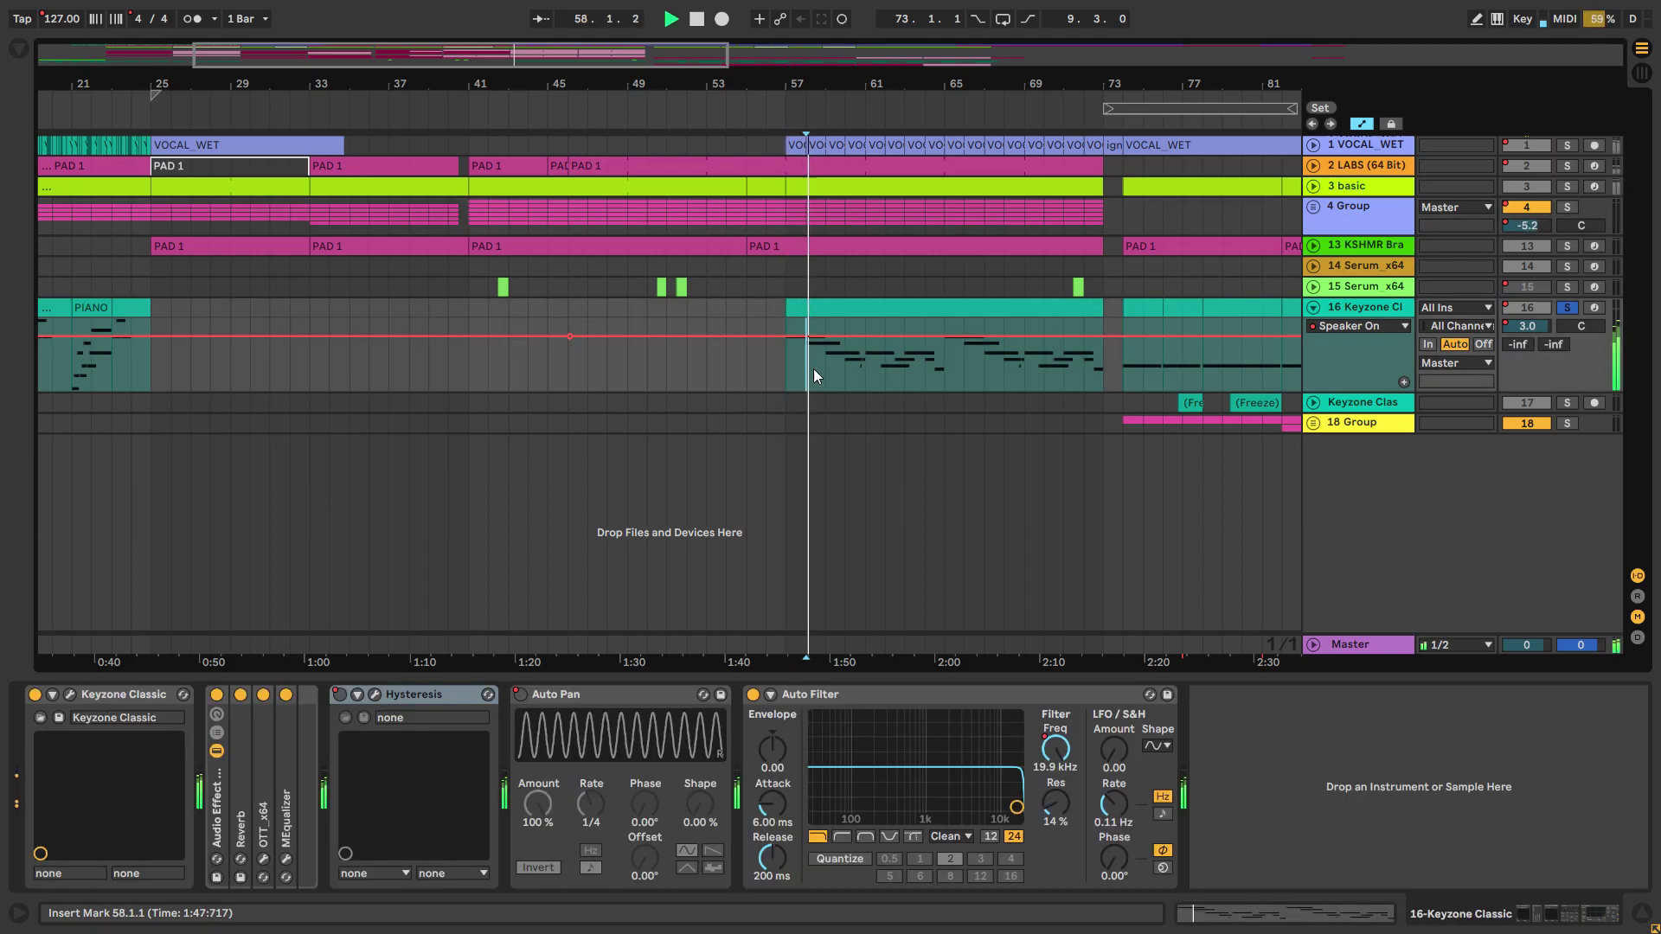
Step: Play the soloed Keyzone Classic clip from successive points up to bar 61, then again from bar 57
click(829, 376)
click(846, 378)
key(space)
key(space)
click(864, 383)
key(space)
scroll(879, 382, up, 5)
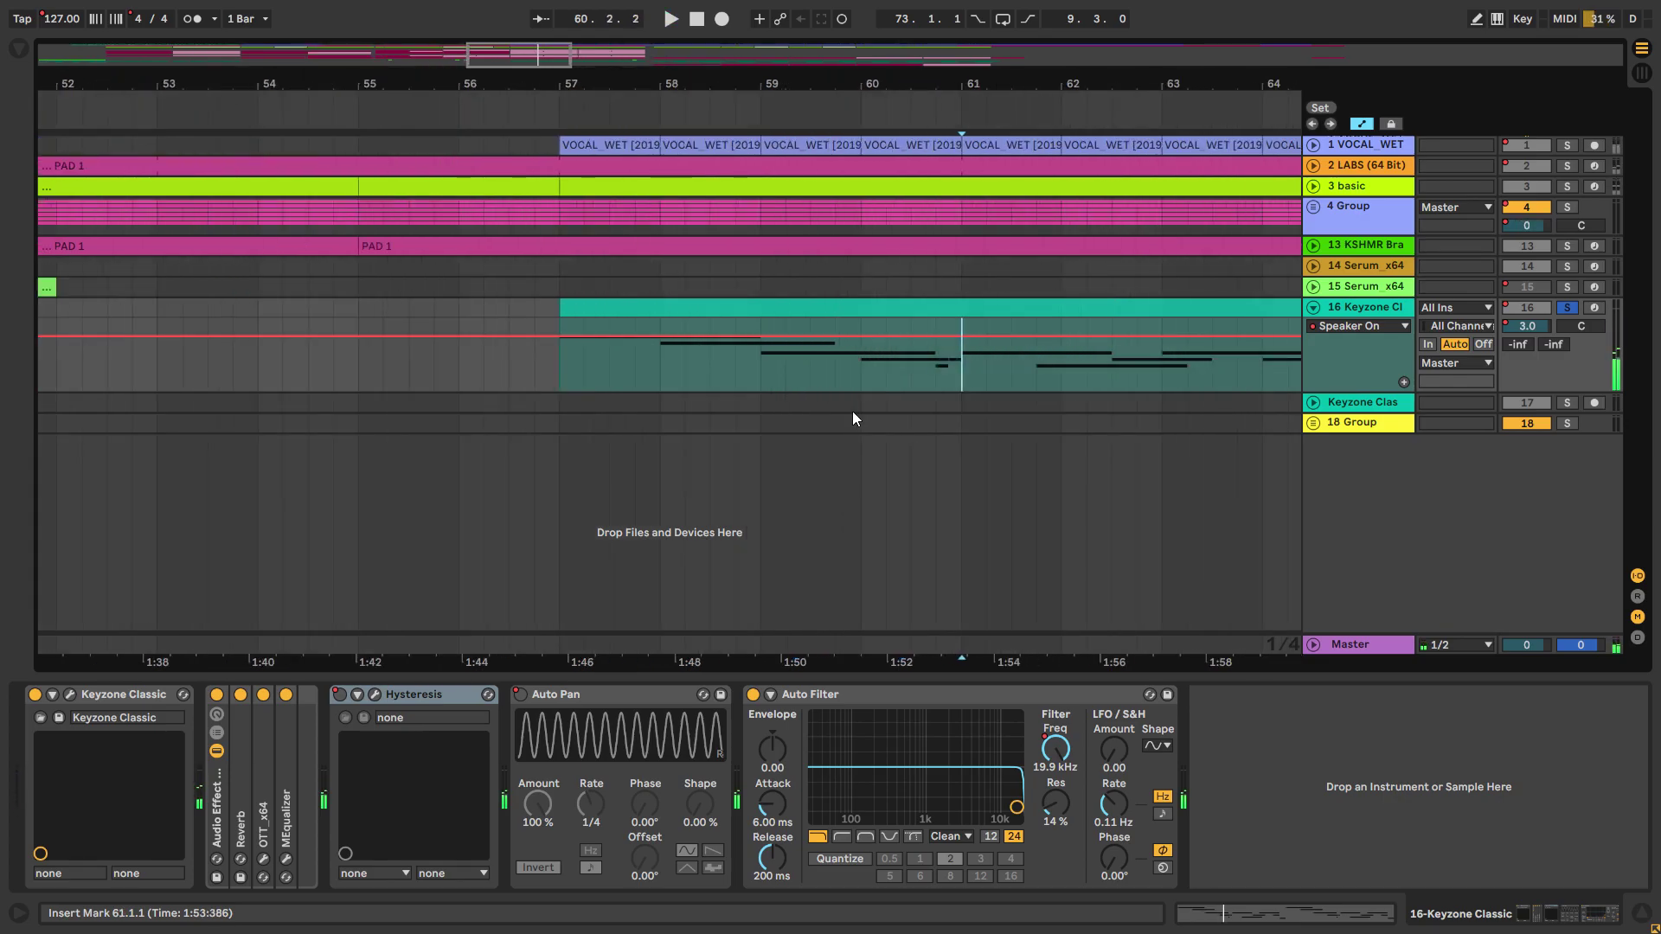
key(space)
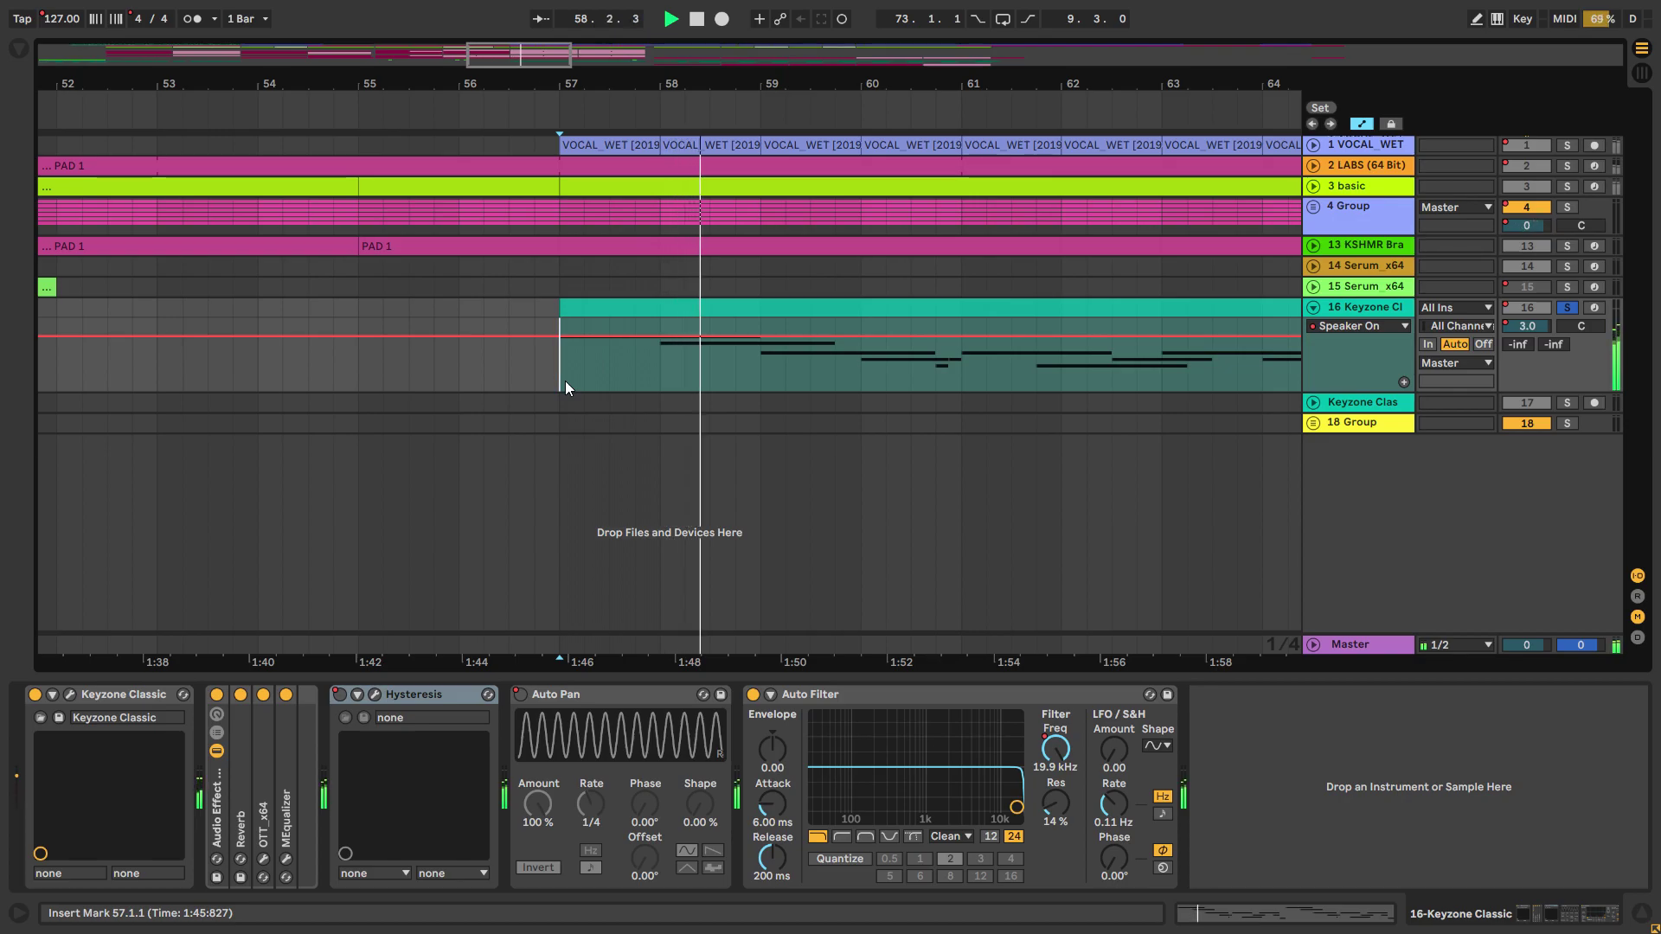
Step: Remove the solo from 16 Keyzone Classic, play the full mix from bar 57, and select its clip through bar 73
drag(521, 52, 520, 19)
key(space)
click(1566, 307)
key(space)
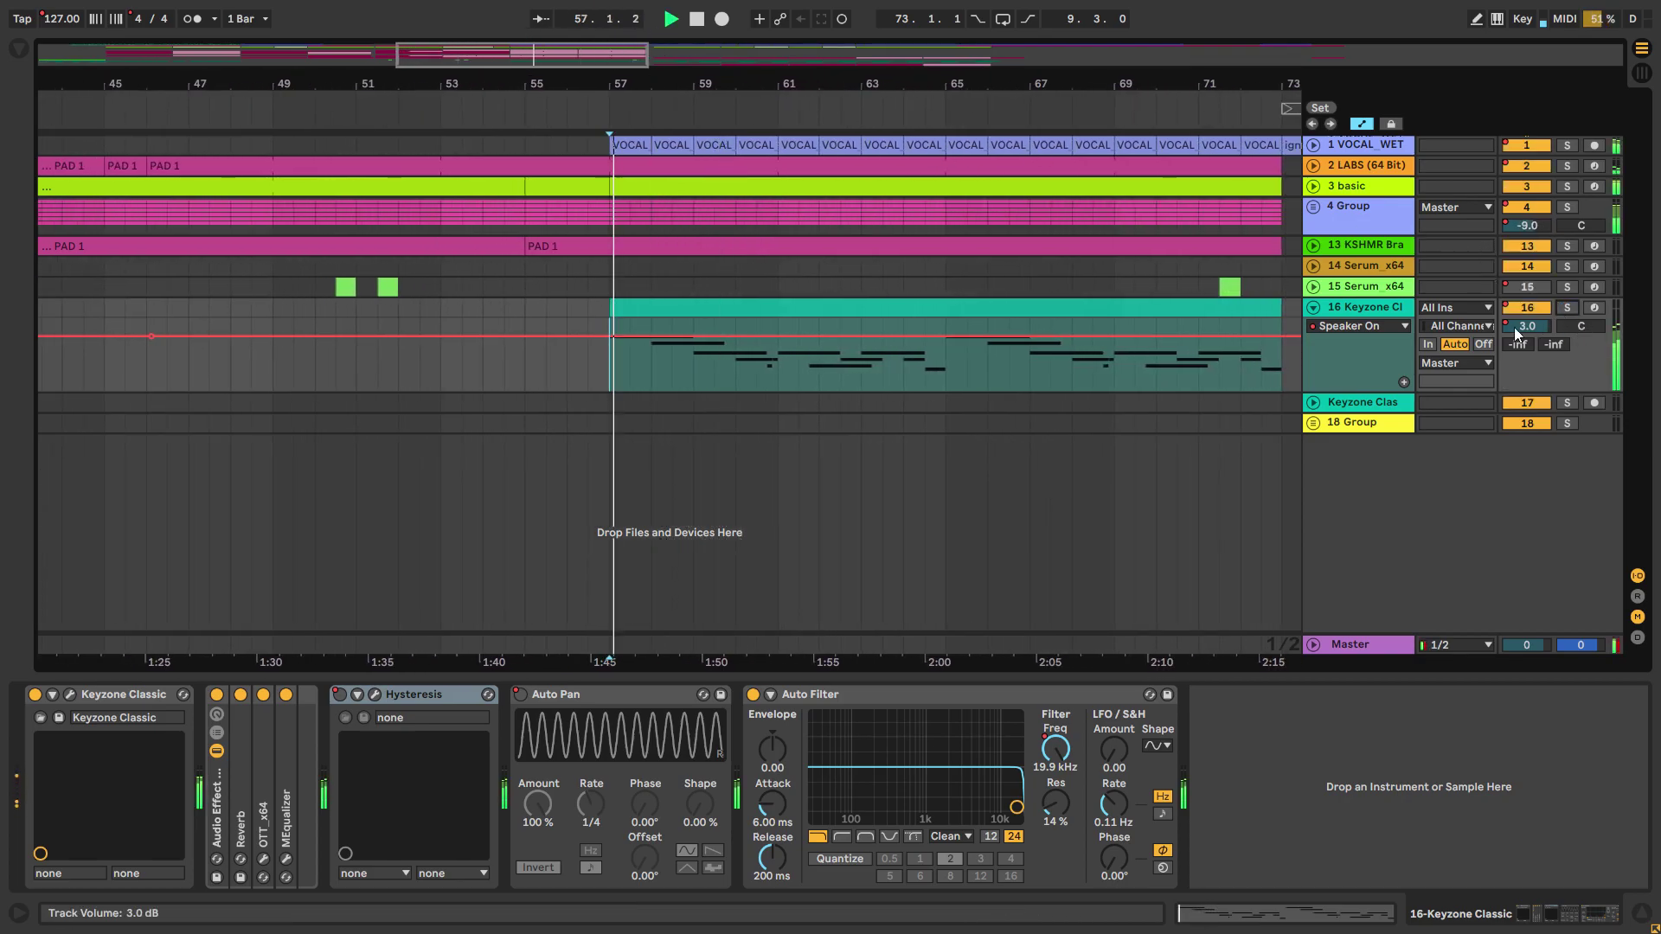
click(813, 309)
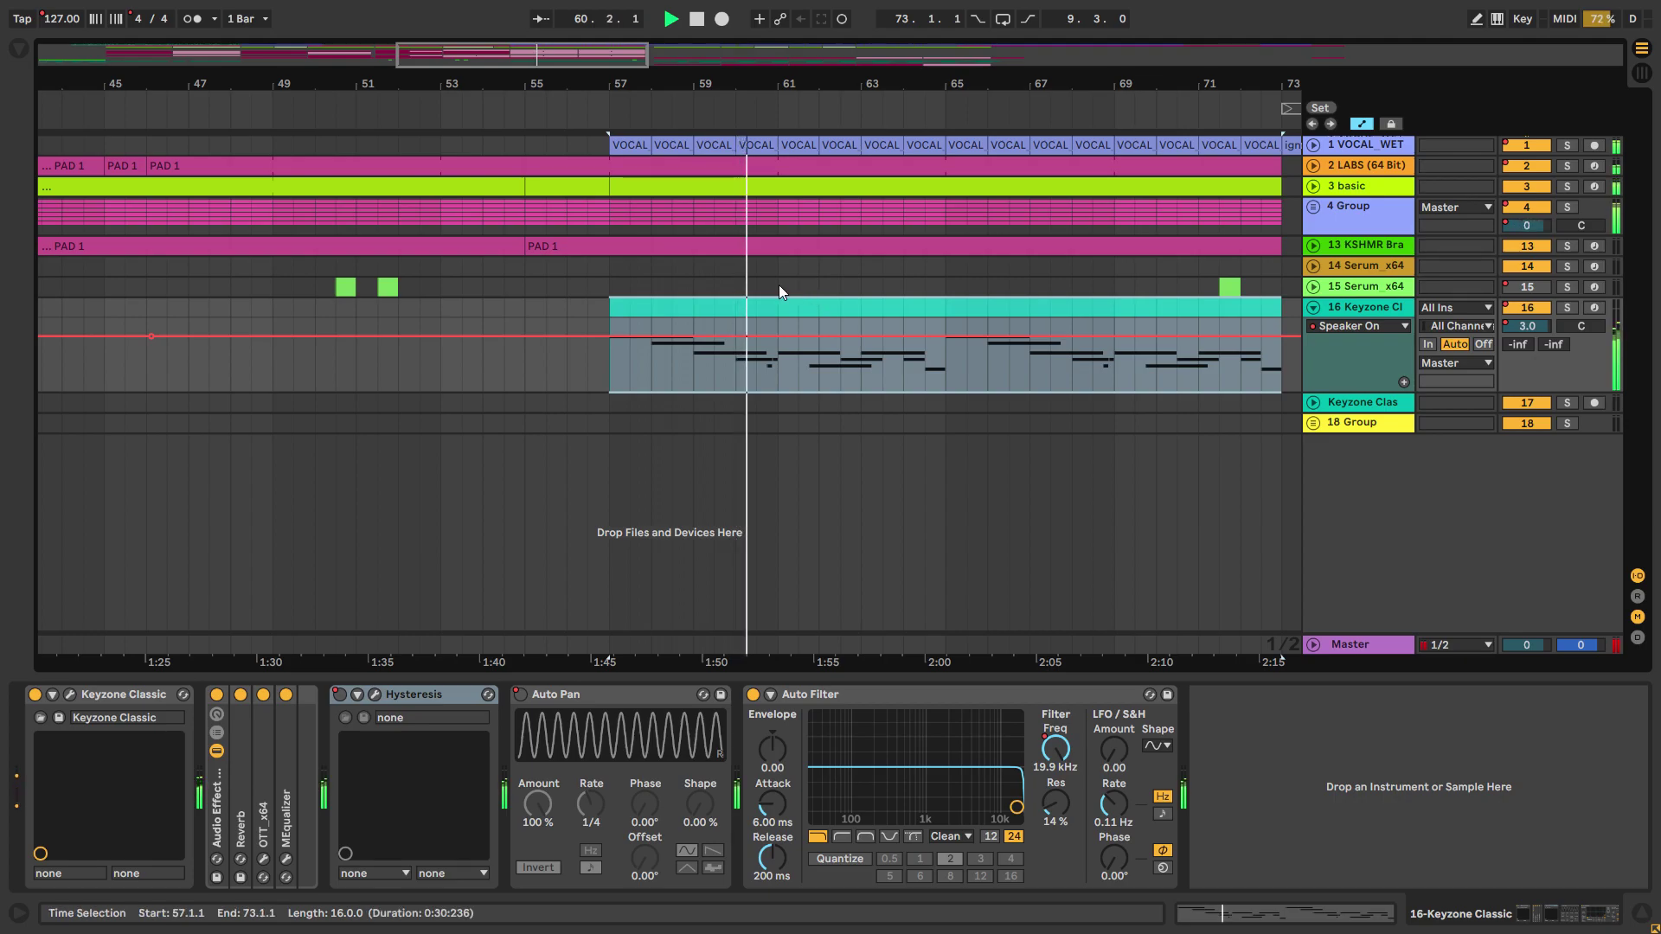
scroll(790, 285, up, 4)
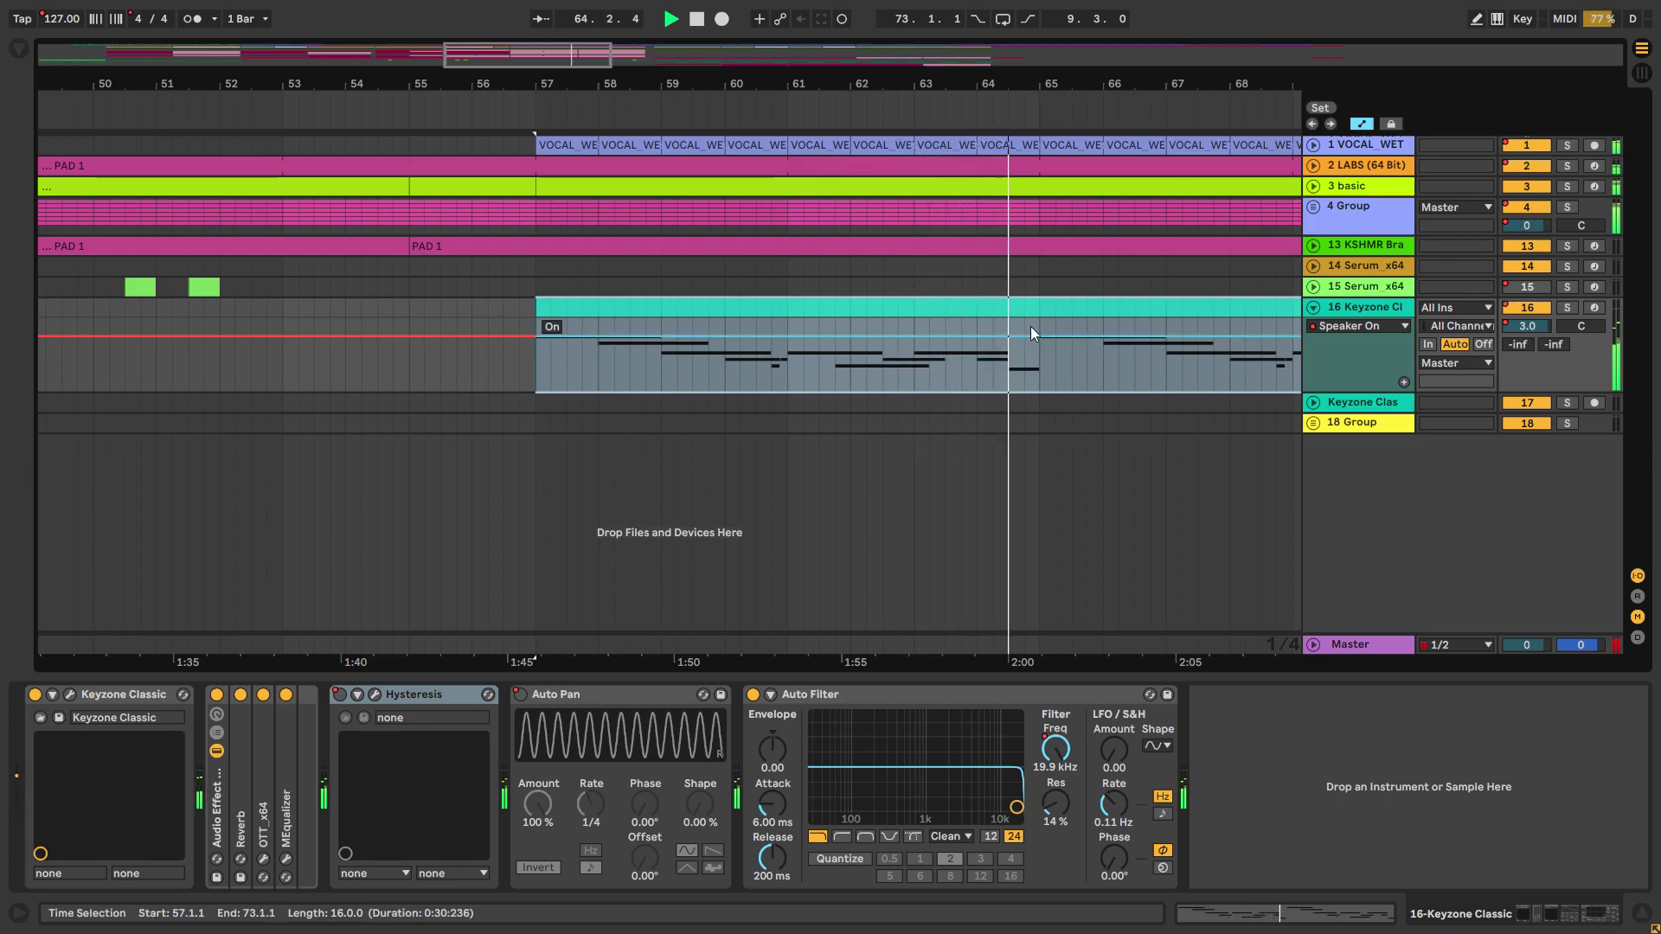
Step: Stop playback, unfold 3 basic, and place the insert marker in its clip at bar 64
key(space)
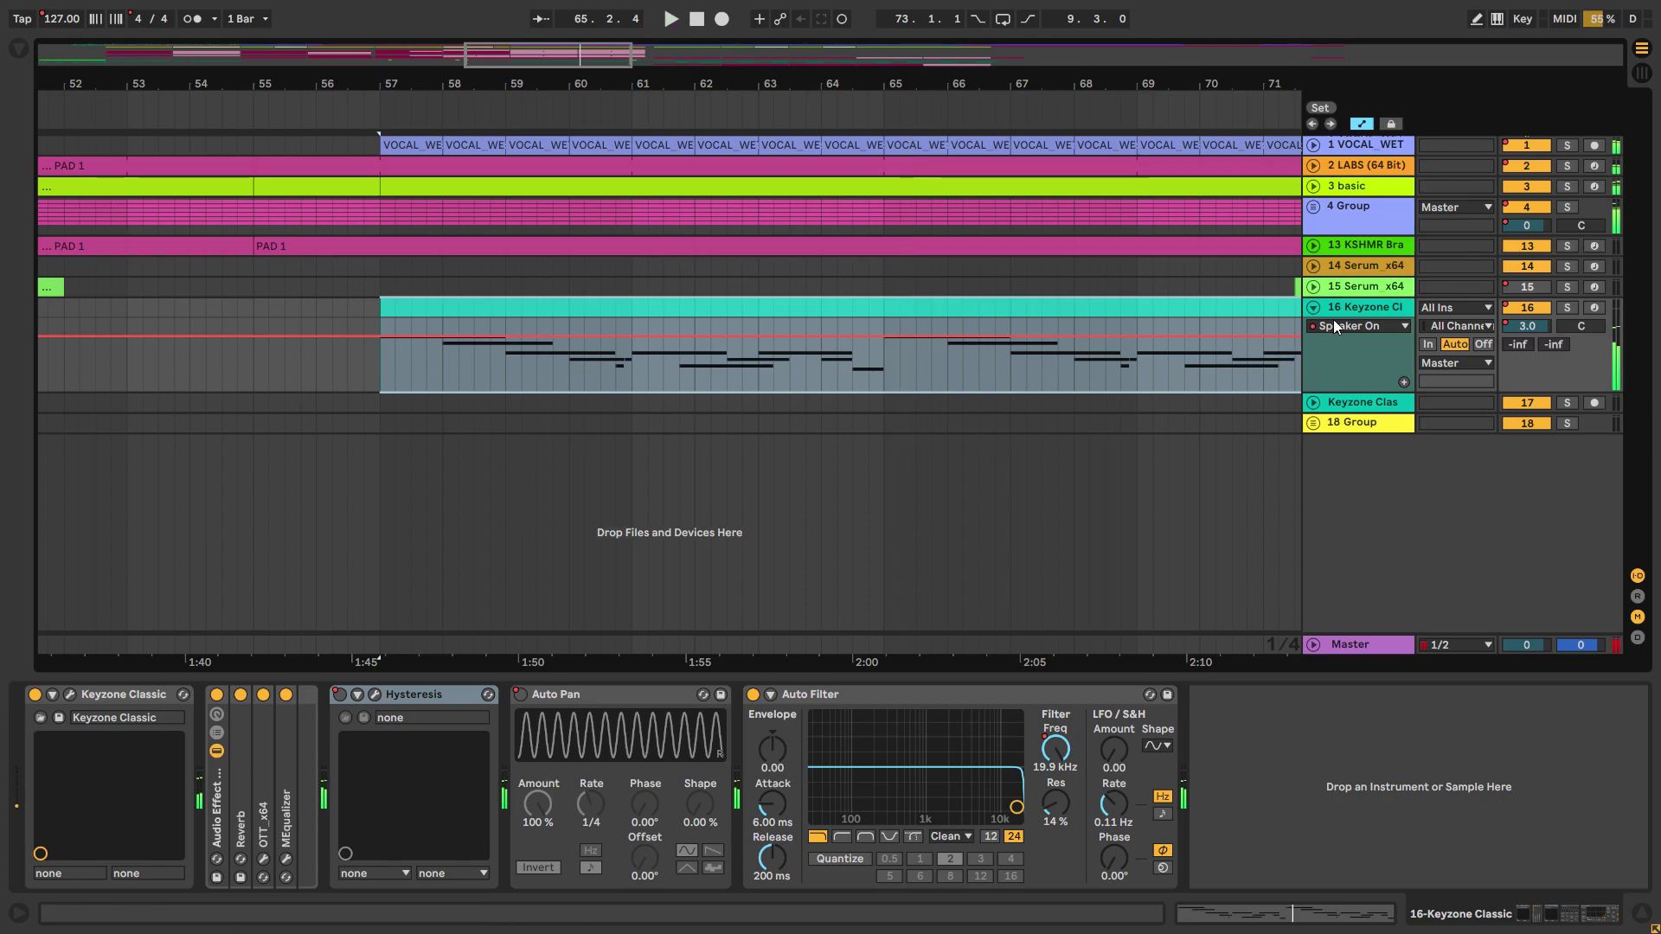
key(minus)
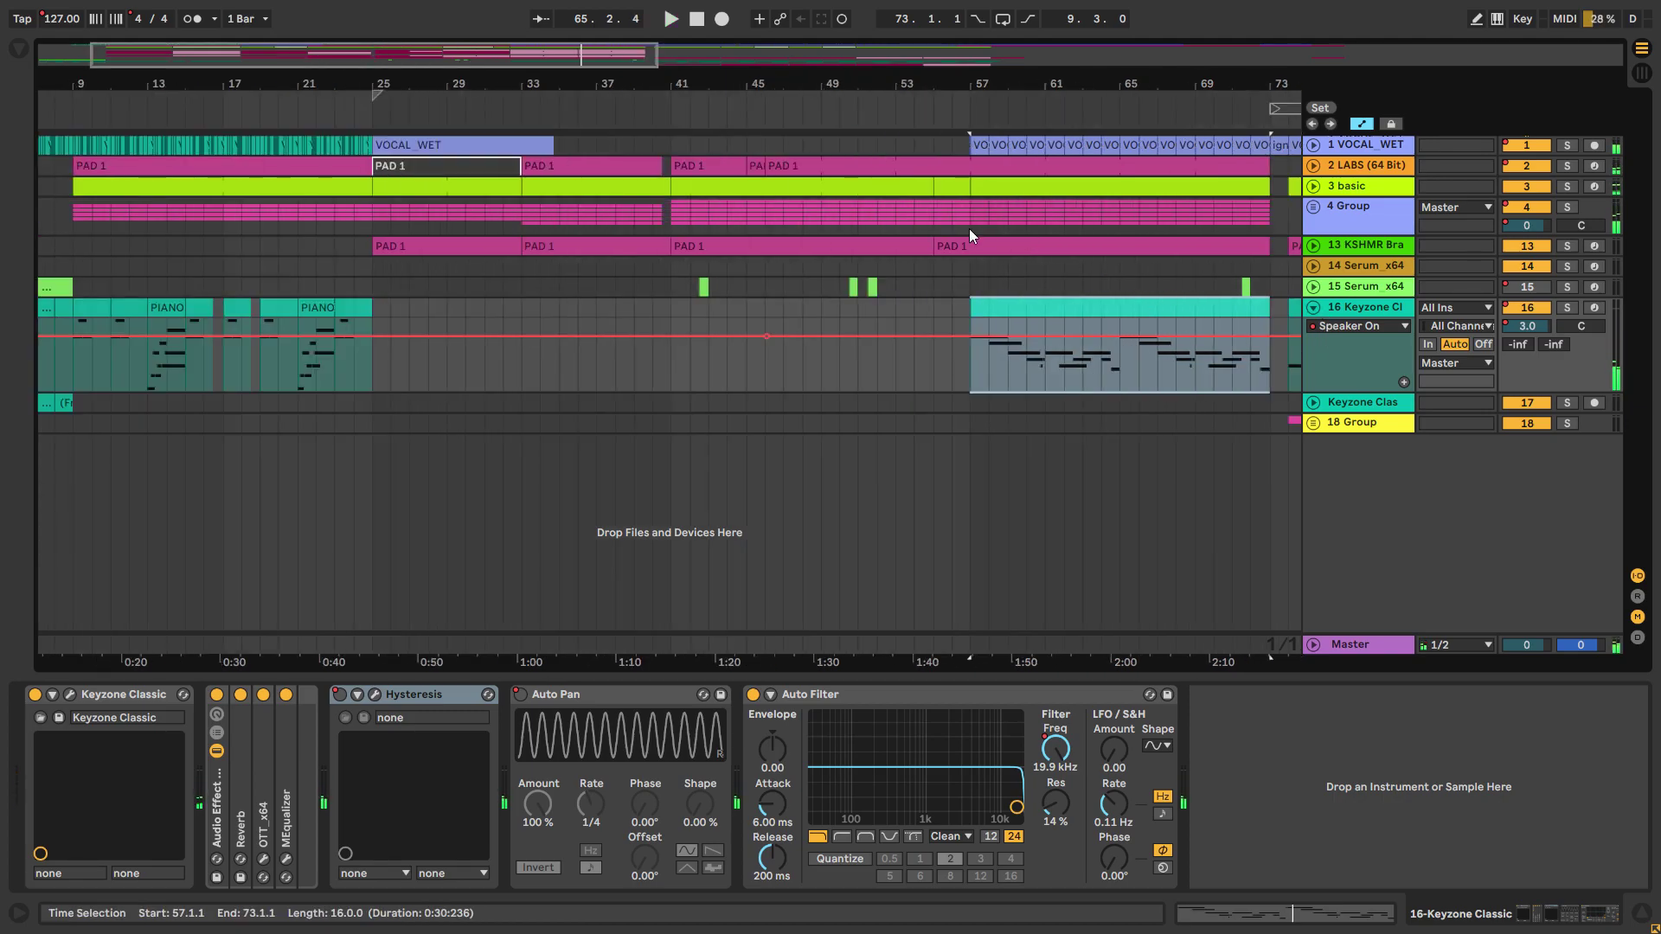
click(1318, 188)
scroll(1078, 241, up, 2)
click(746, 192)
click(813, 207)
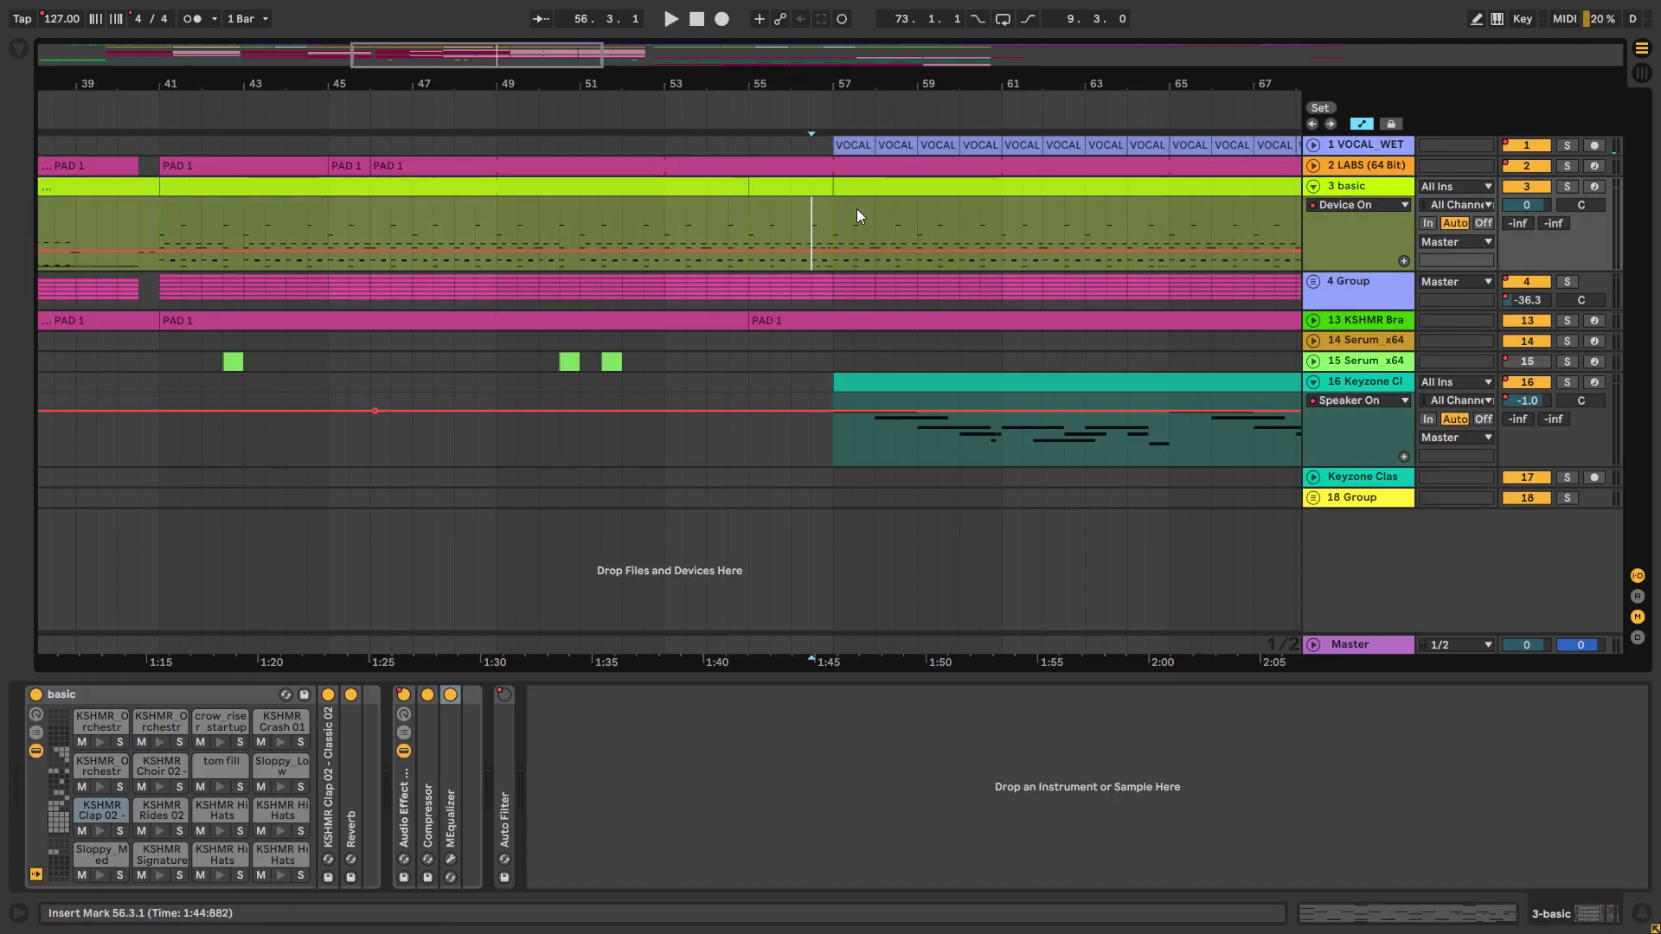
drag(967, 216, 791, 220)
scroll(792, 219, right, 4)
click(729, 209)
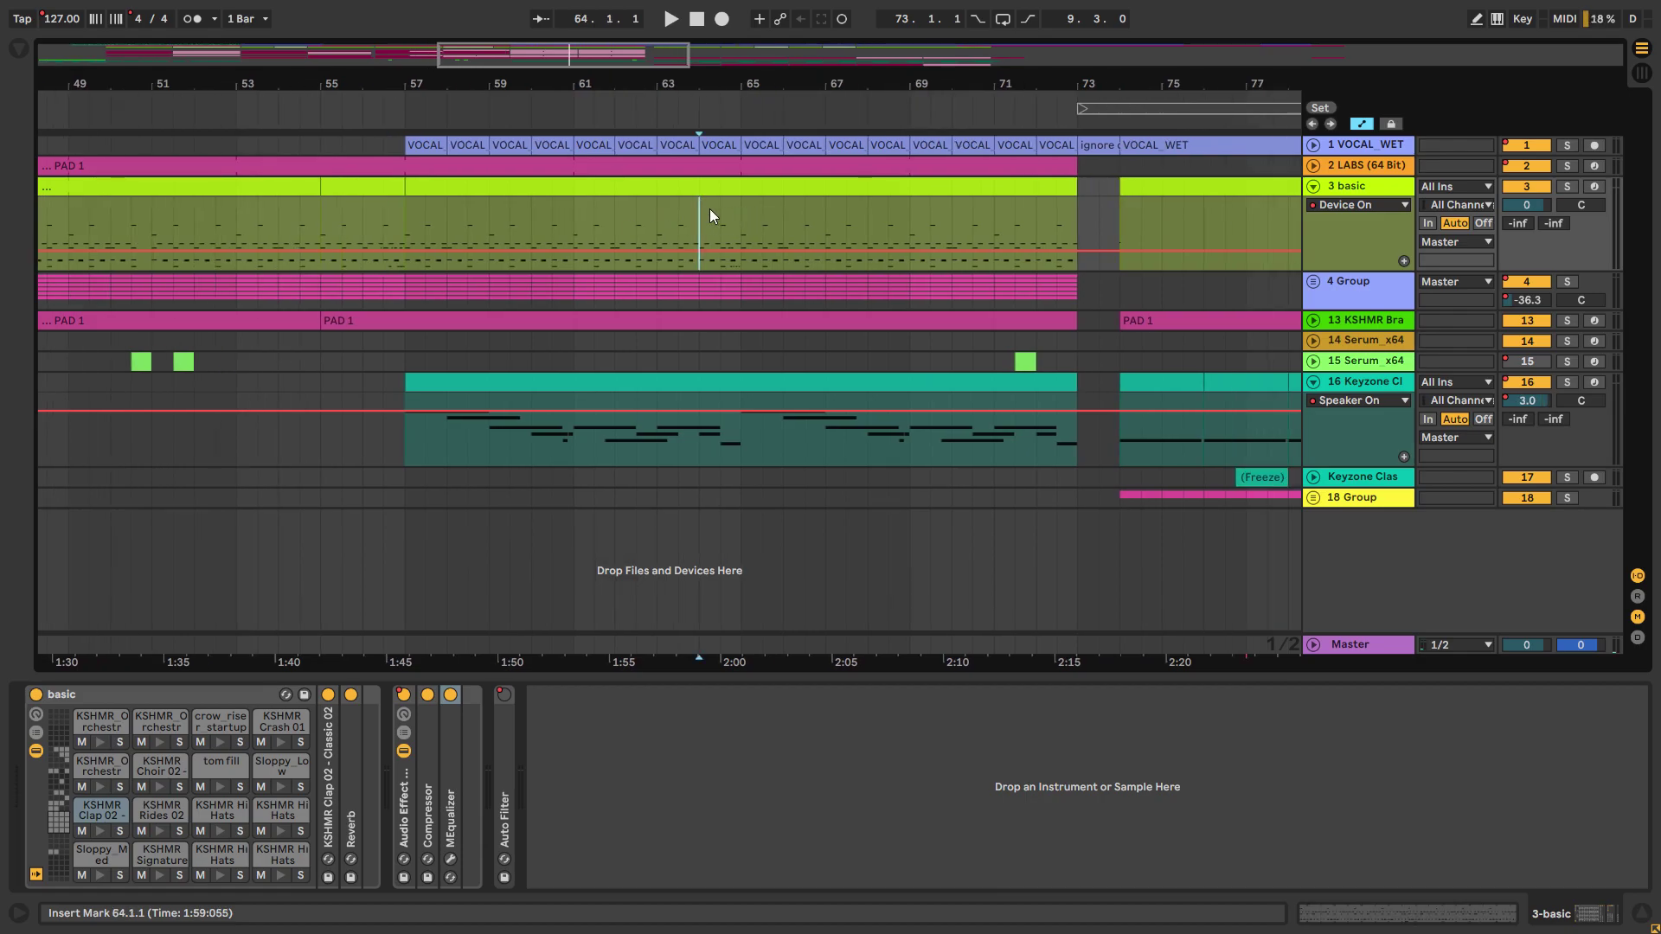
Step: Play the full mix from 64.3.1 up to bar 65 and fold all the tracks
key(plus)
click(732, 210)
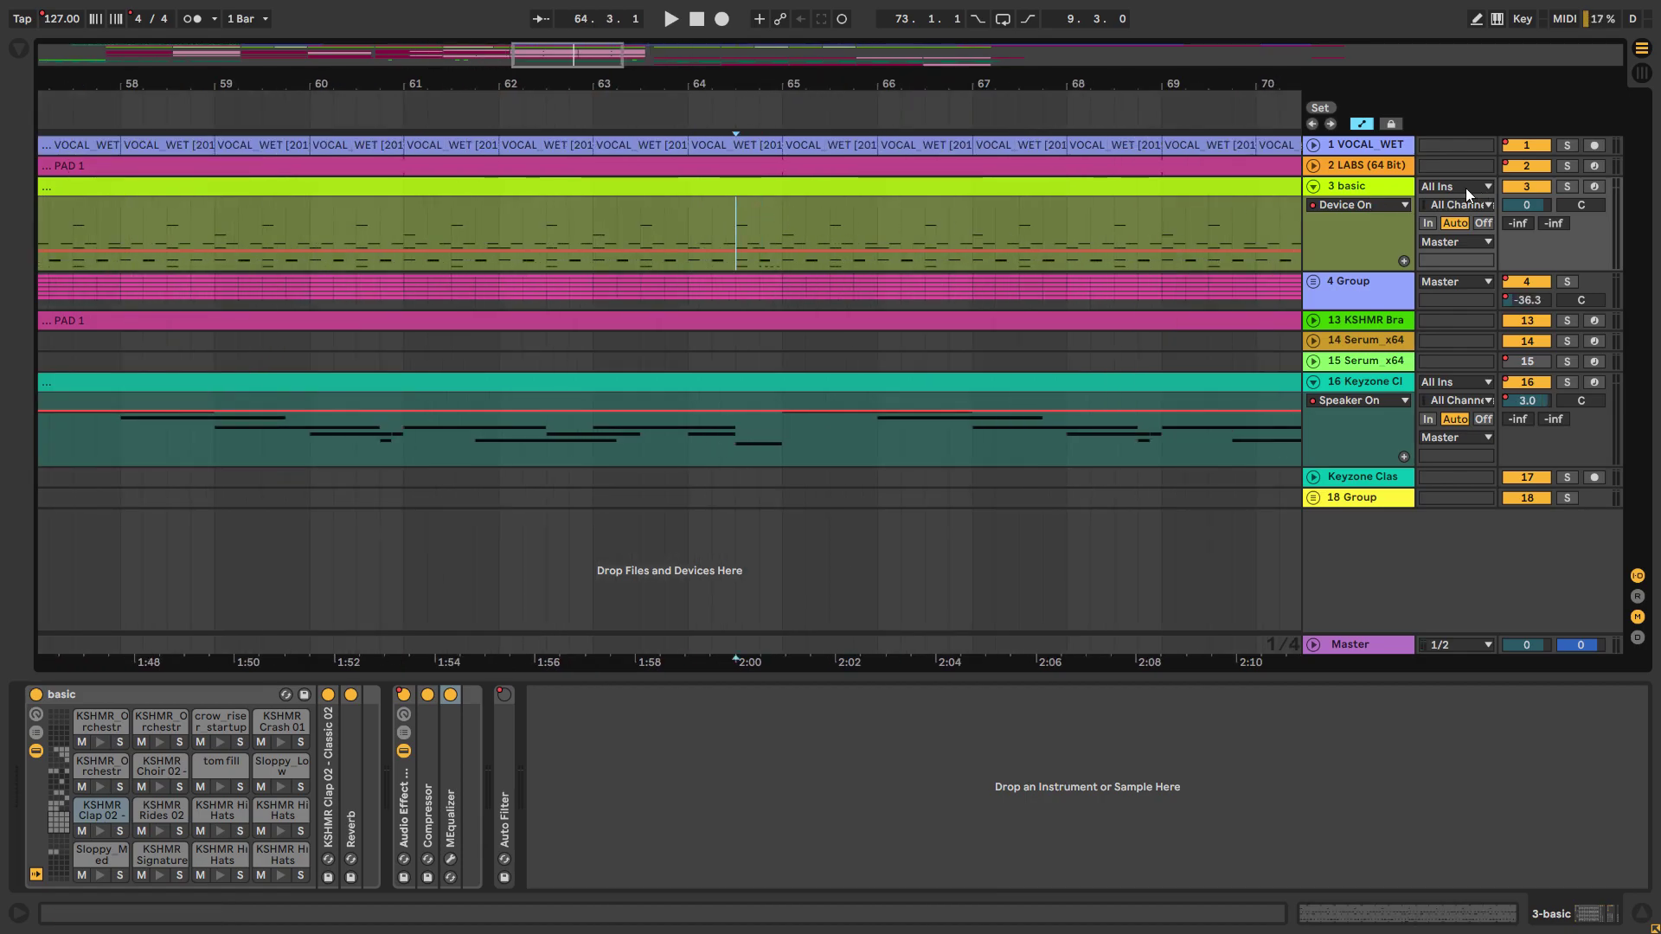
key(minus)
scroll(689, 223, right, 3)
scroll(700, 272, left, 1)
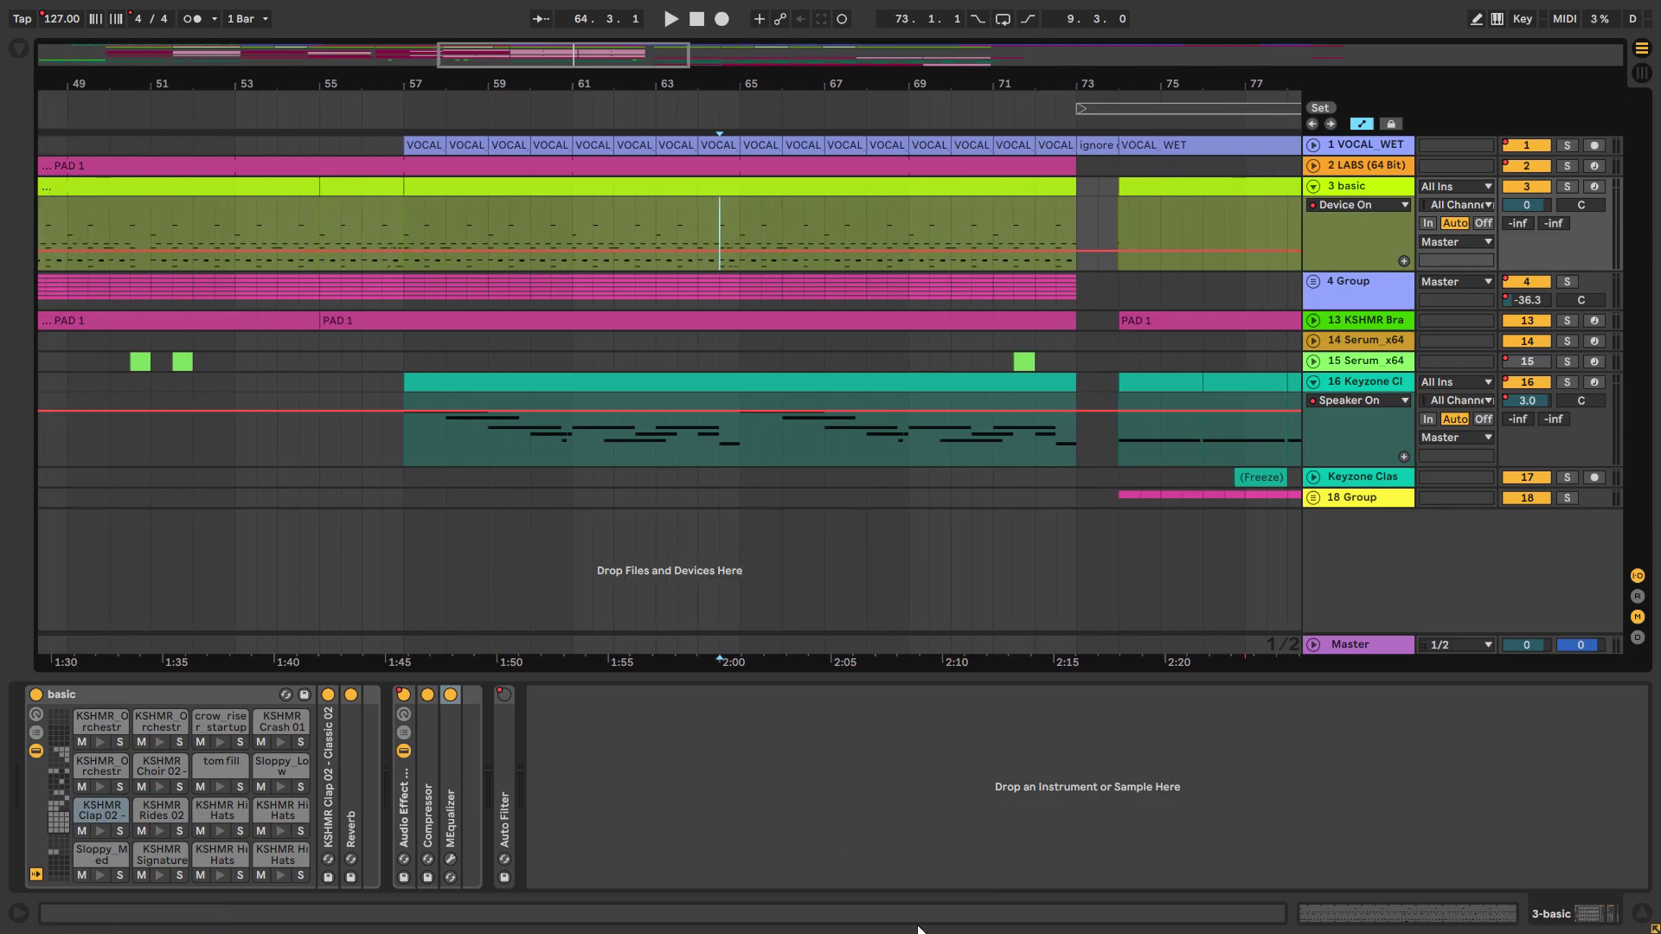
key(space)
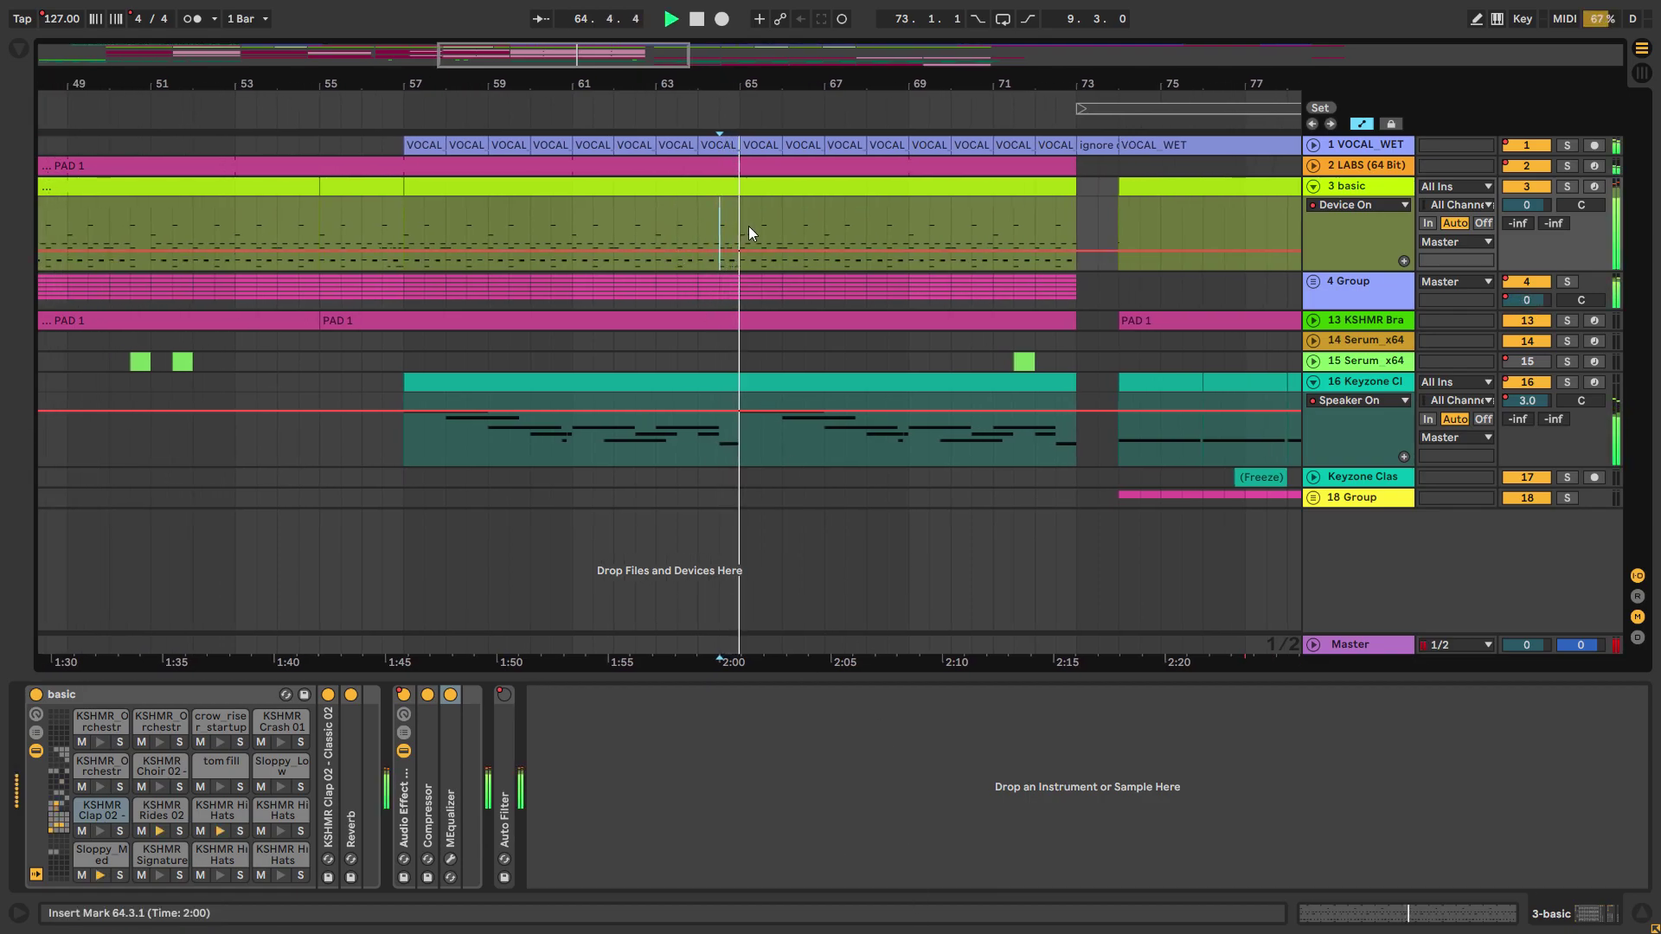
scroll(778, 251, right, 2)
key(alt+u)
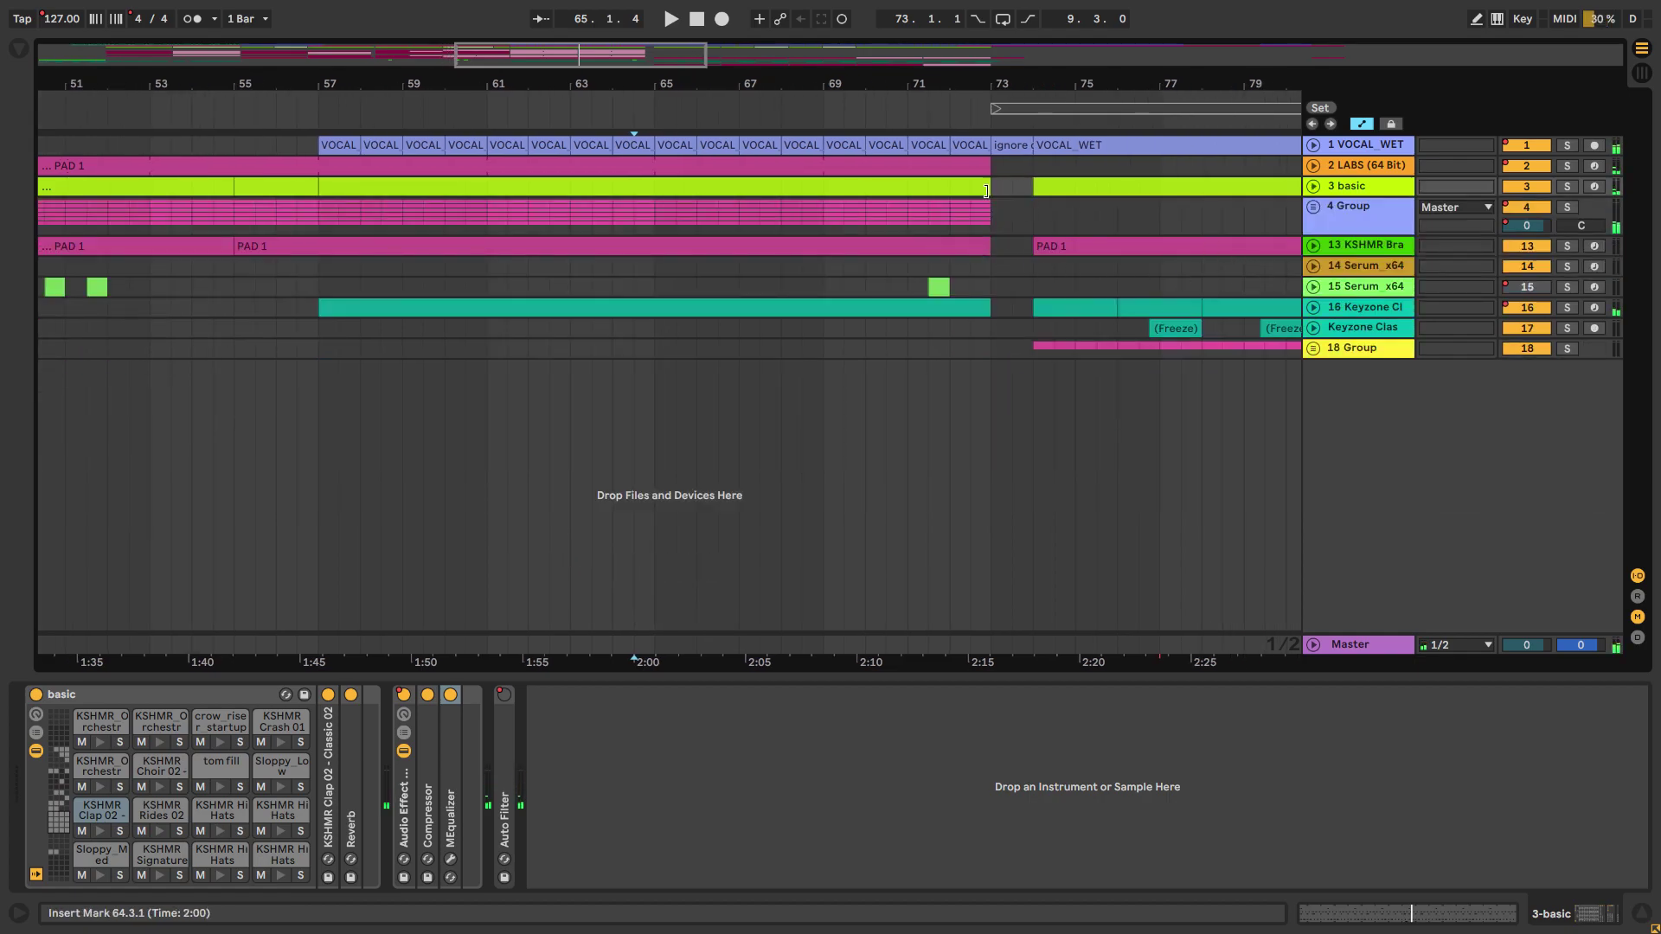
Step: Unfold and solo 1 VOCAL_WET, play it from bar 57, and select its first Audio Effect Rack
click(1312, 145)
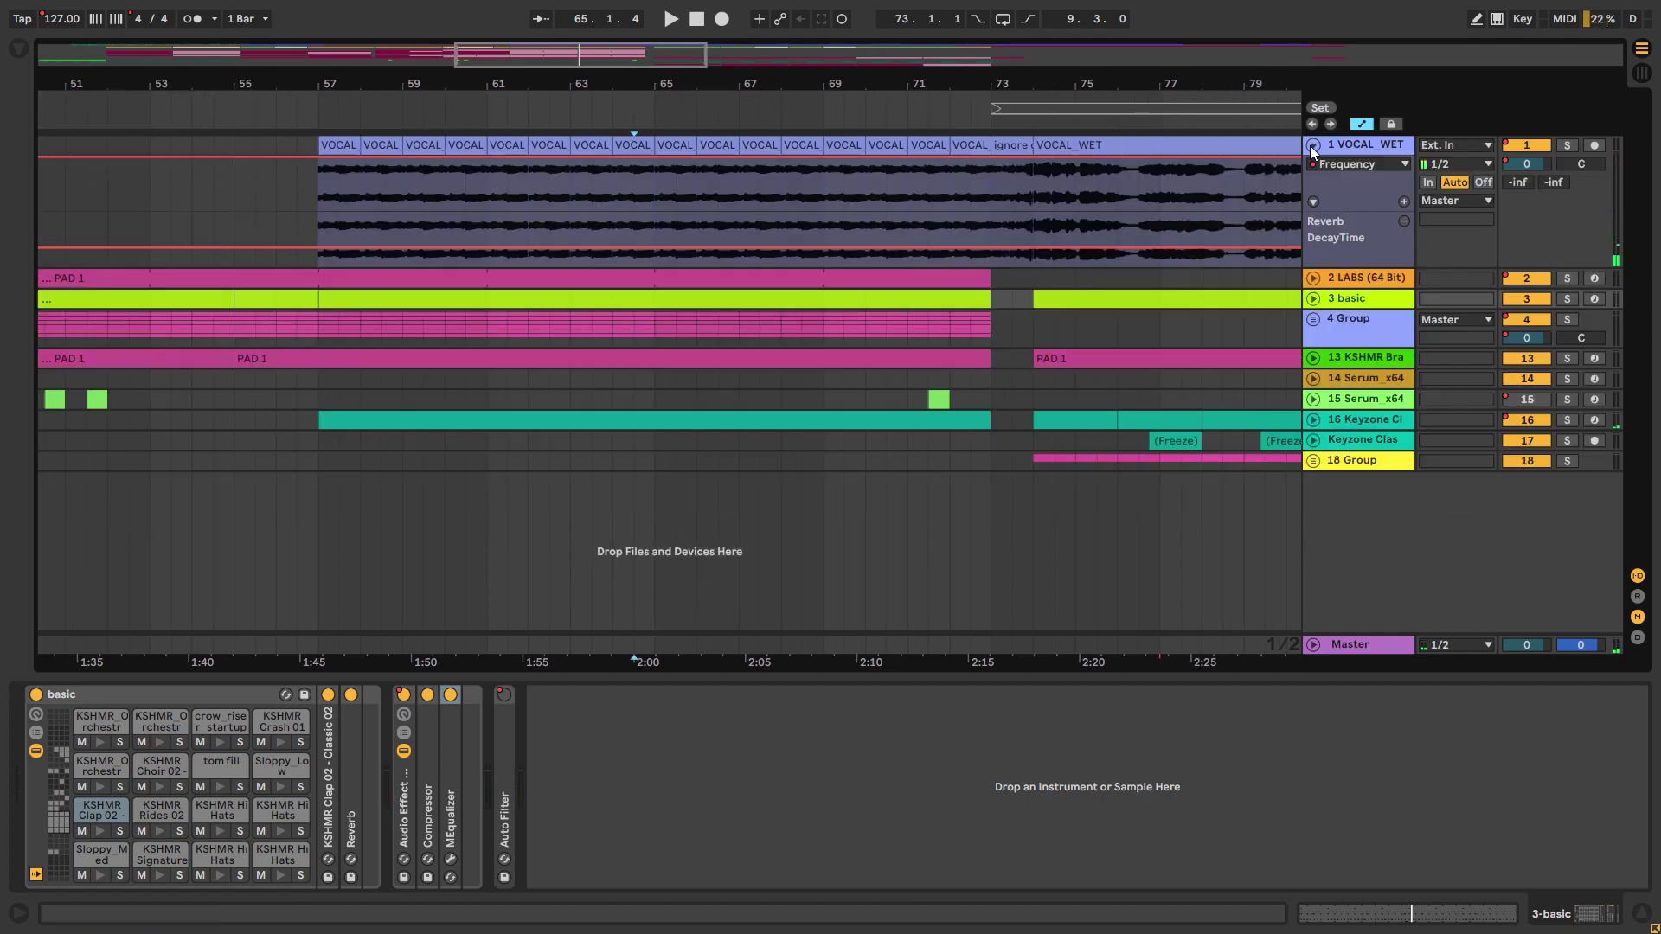
click(351, 180)
click(1559, 149)
key(space)
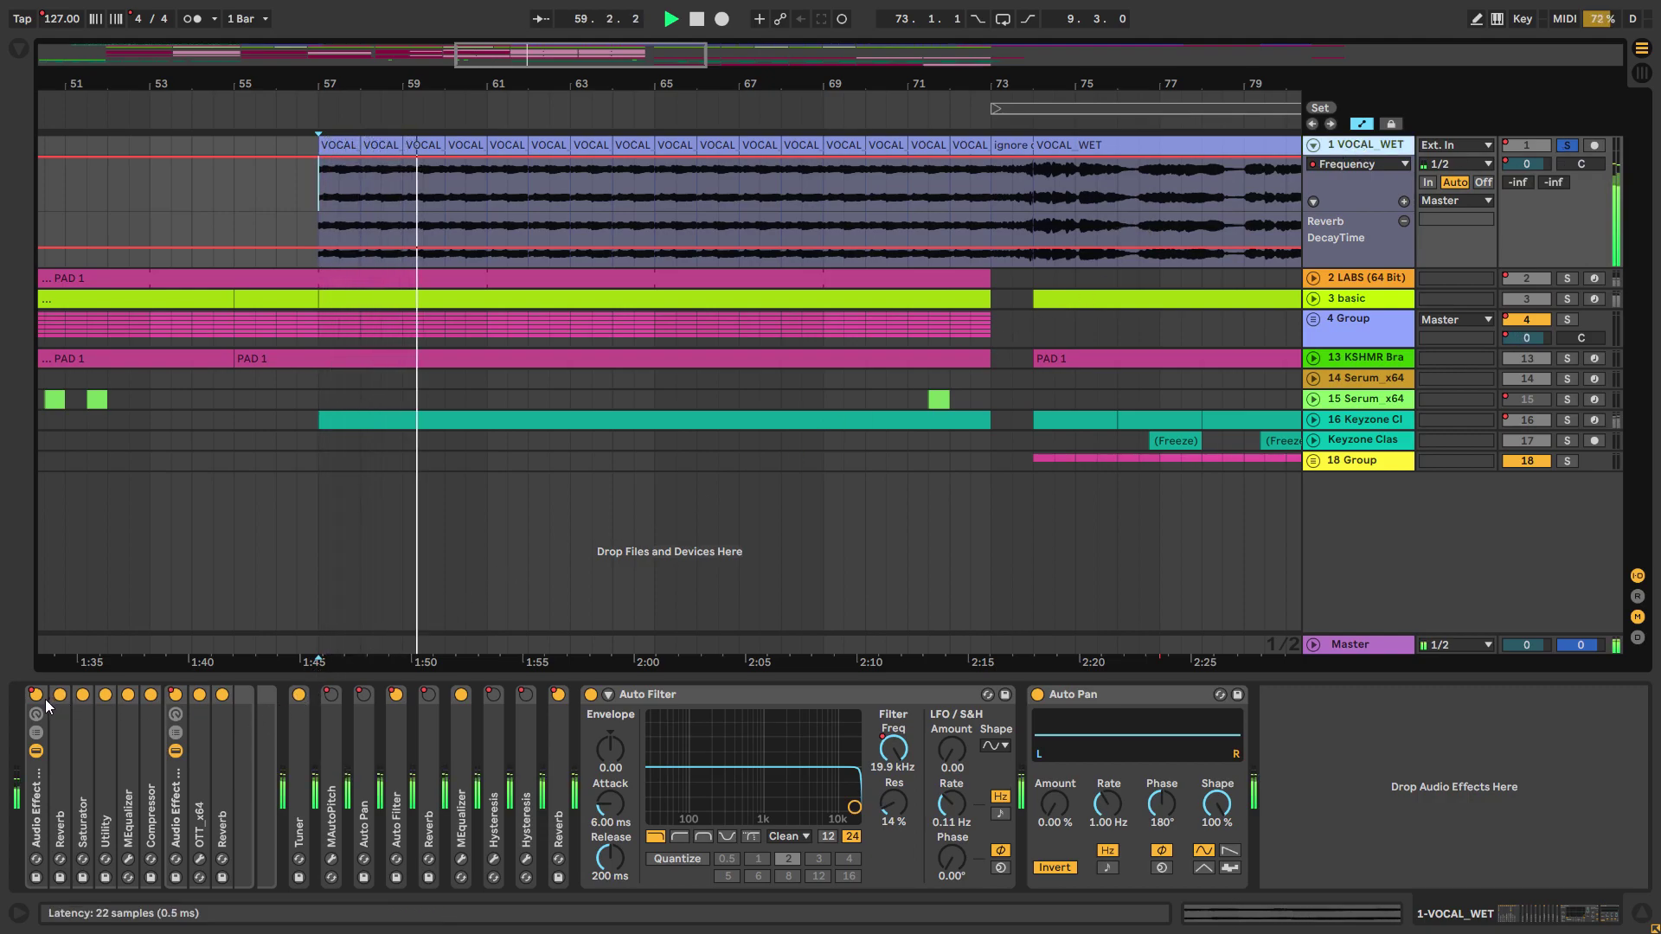
click(31, 718)
key(space)
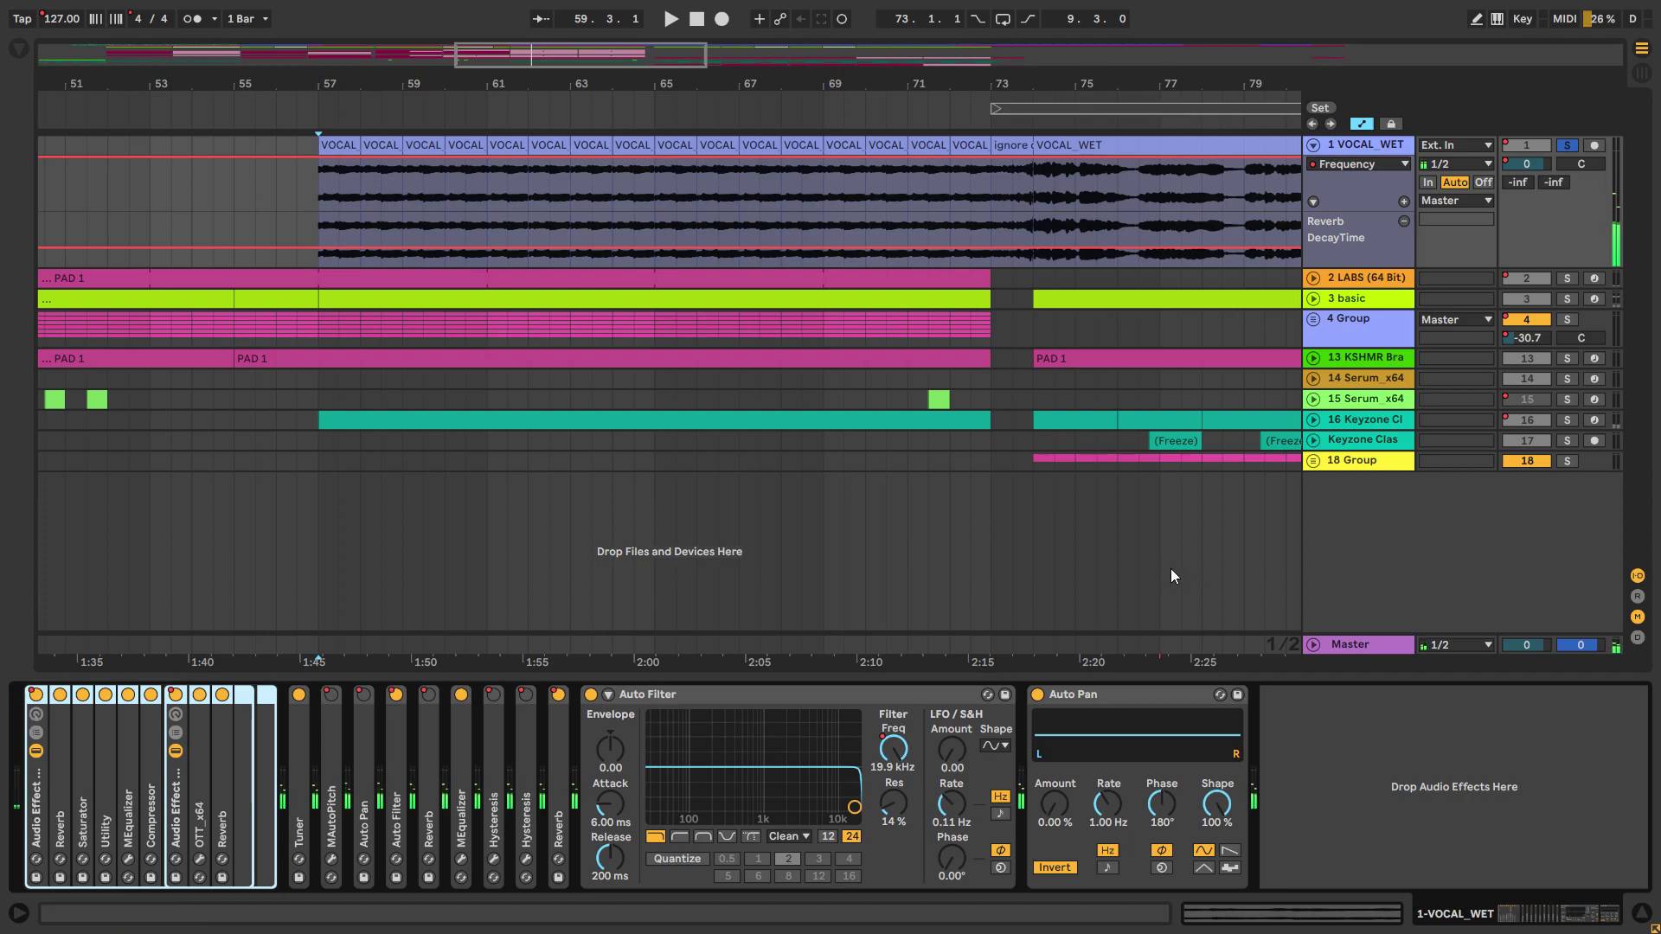
Step: Play the soloed vocal from bar 57 while toggling its first Audio Effect Rack, and undo the toggle
click(1641, 912)
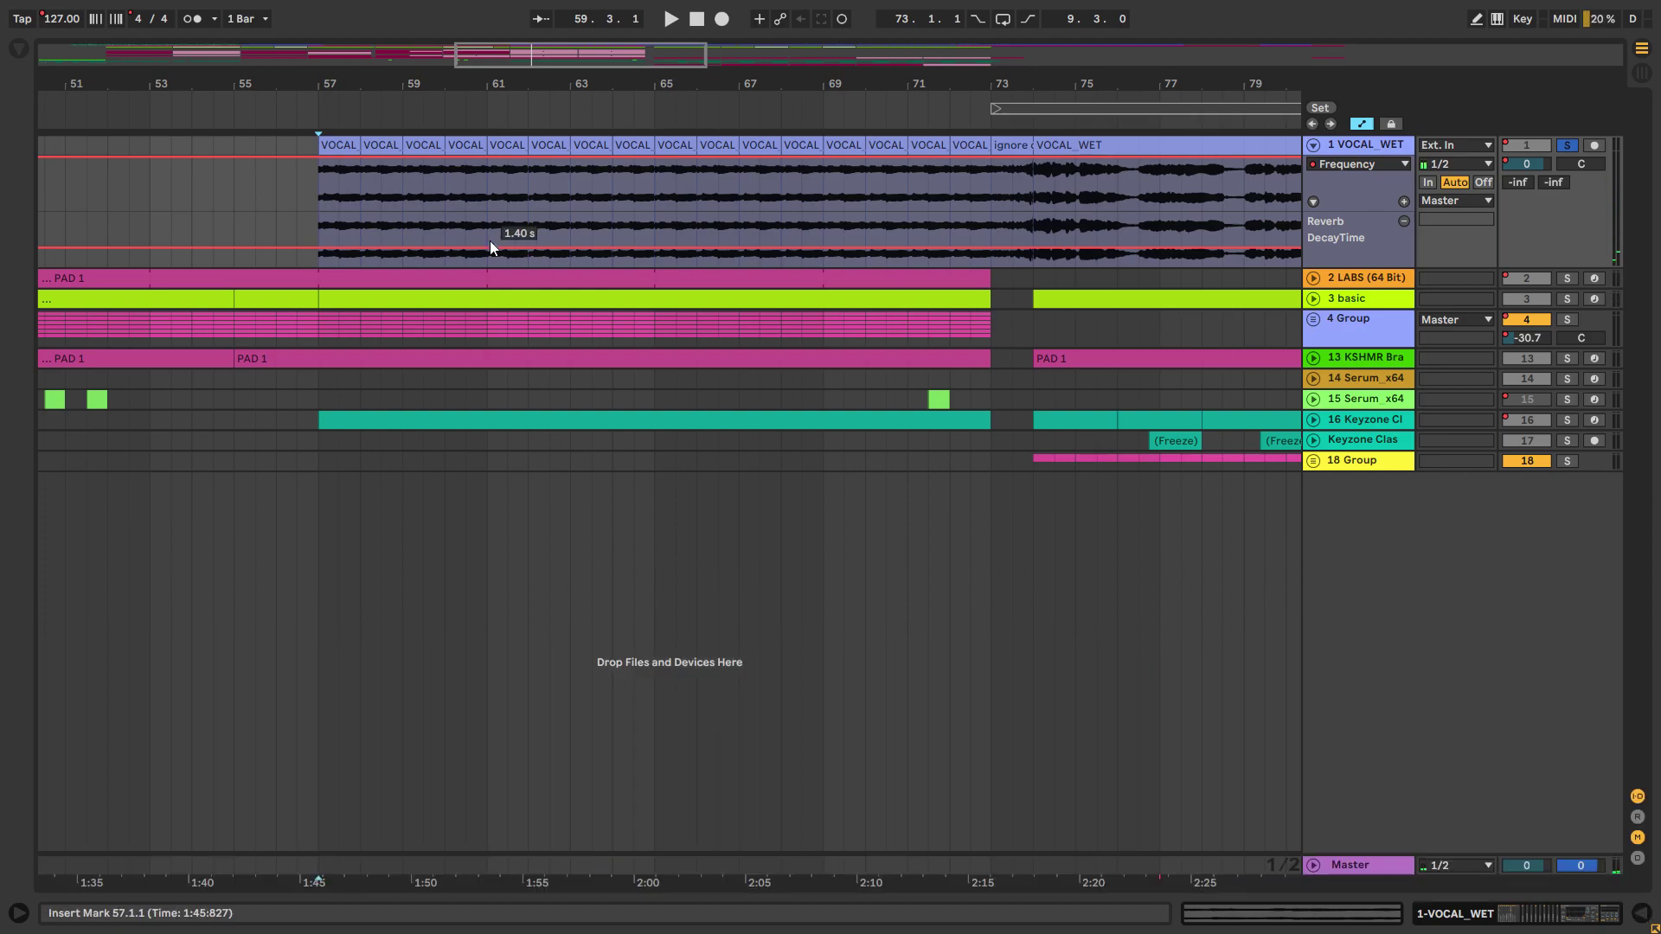
click(1605, 922)
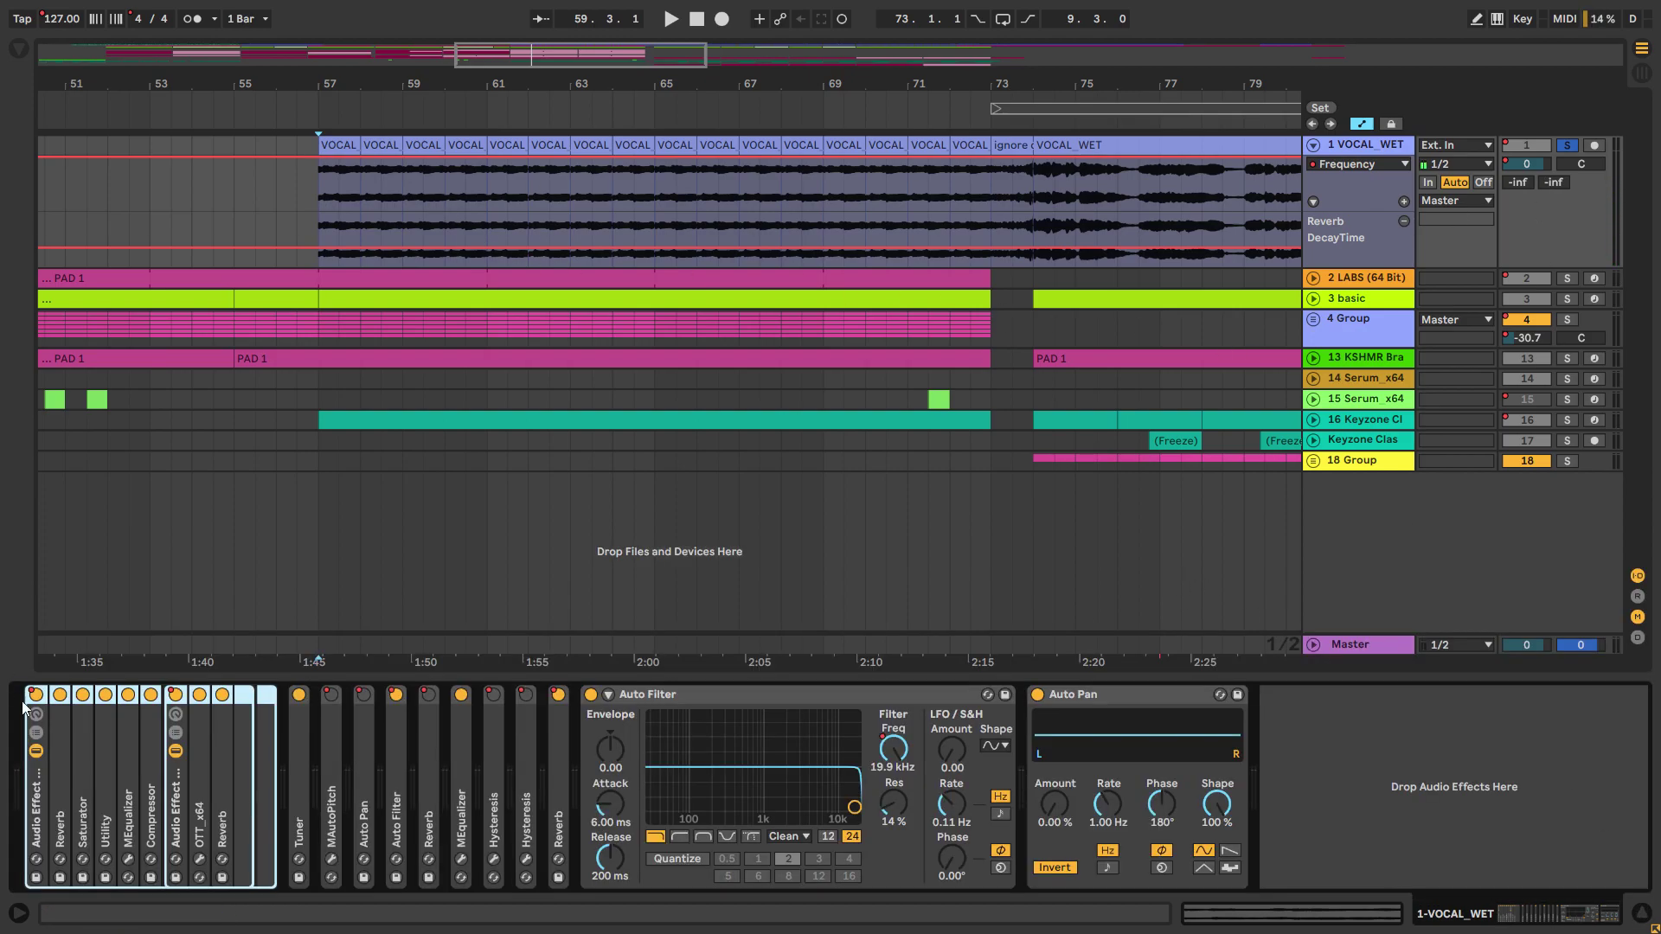
key(space)
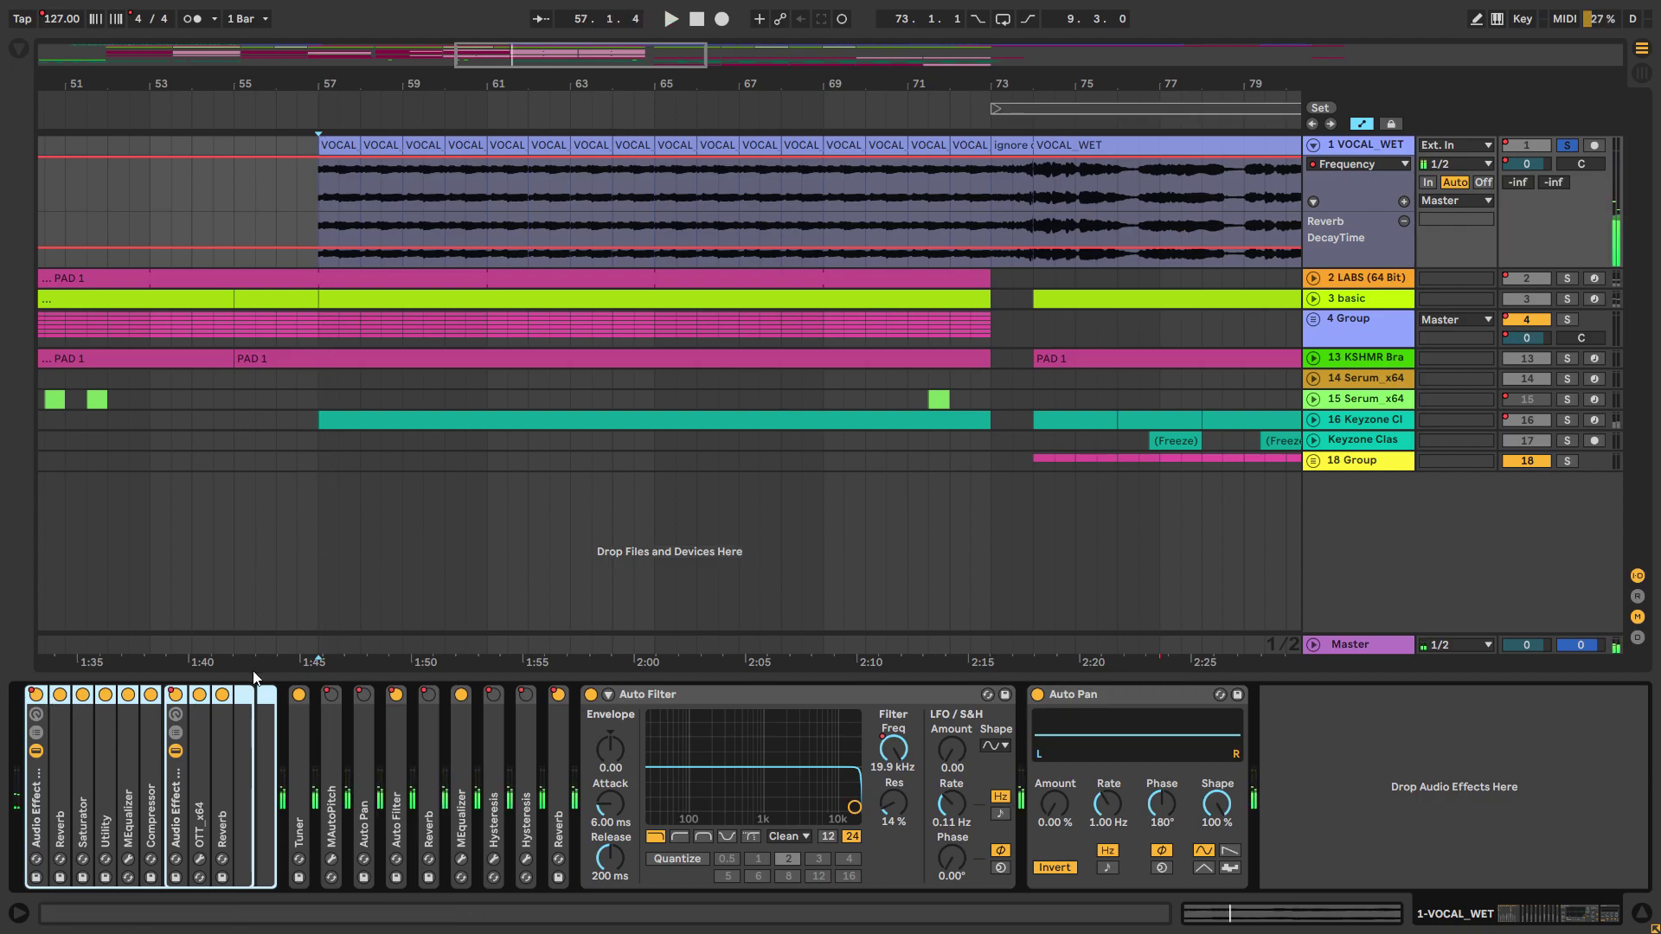
click(35, 695)
click(36, 695)
key(ctrl+z)
key(space)
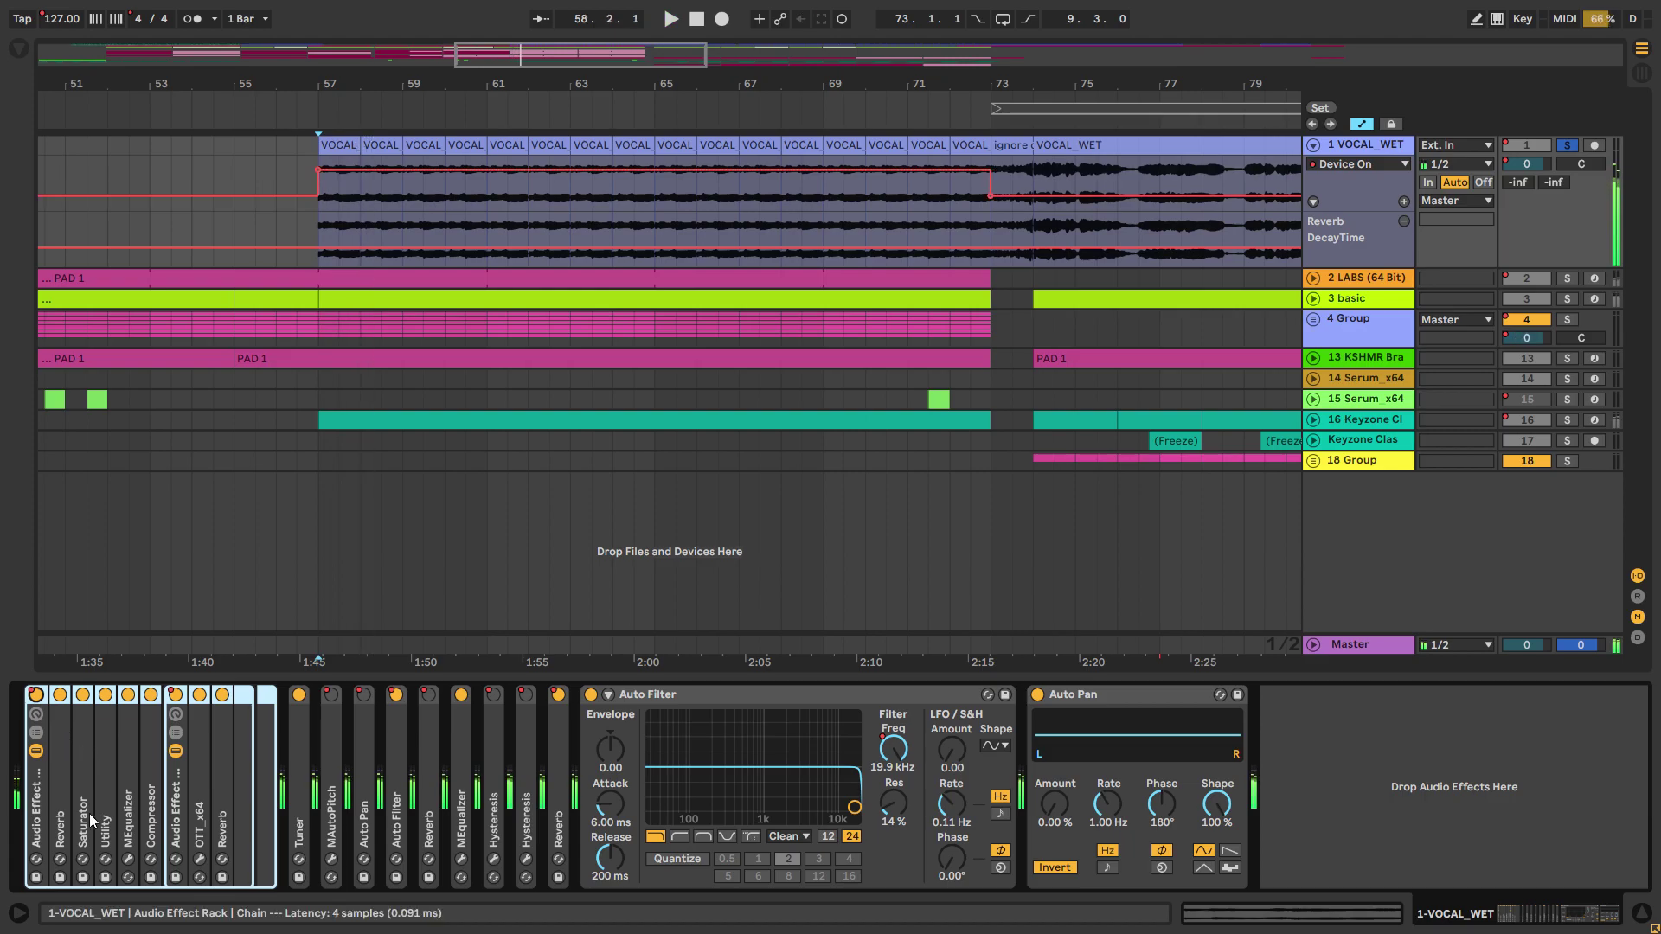
Step: Unfold and refold the nested Audio Effect Rack on the vocal track, and replay the soloed vocal from bar 57
double_click(175, 805)
double_click(175, 805)
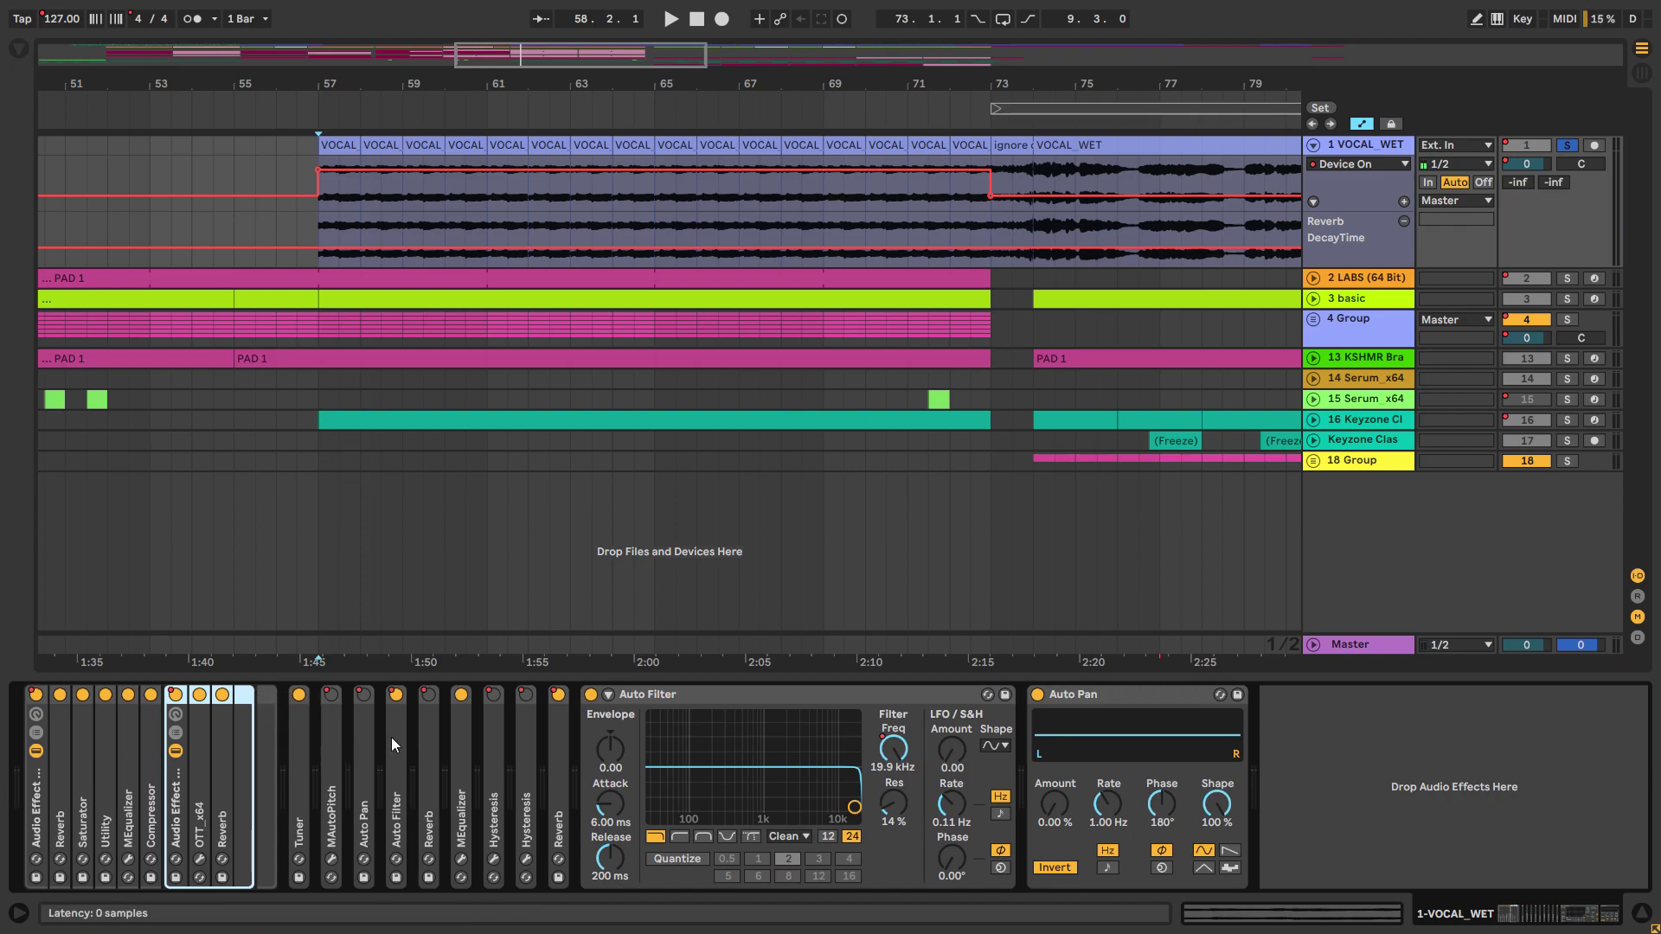
key(space)
scroll(749, 268, right, 5)
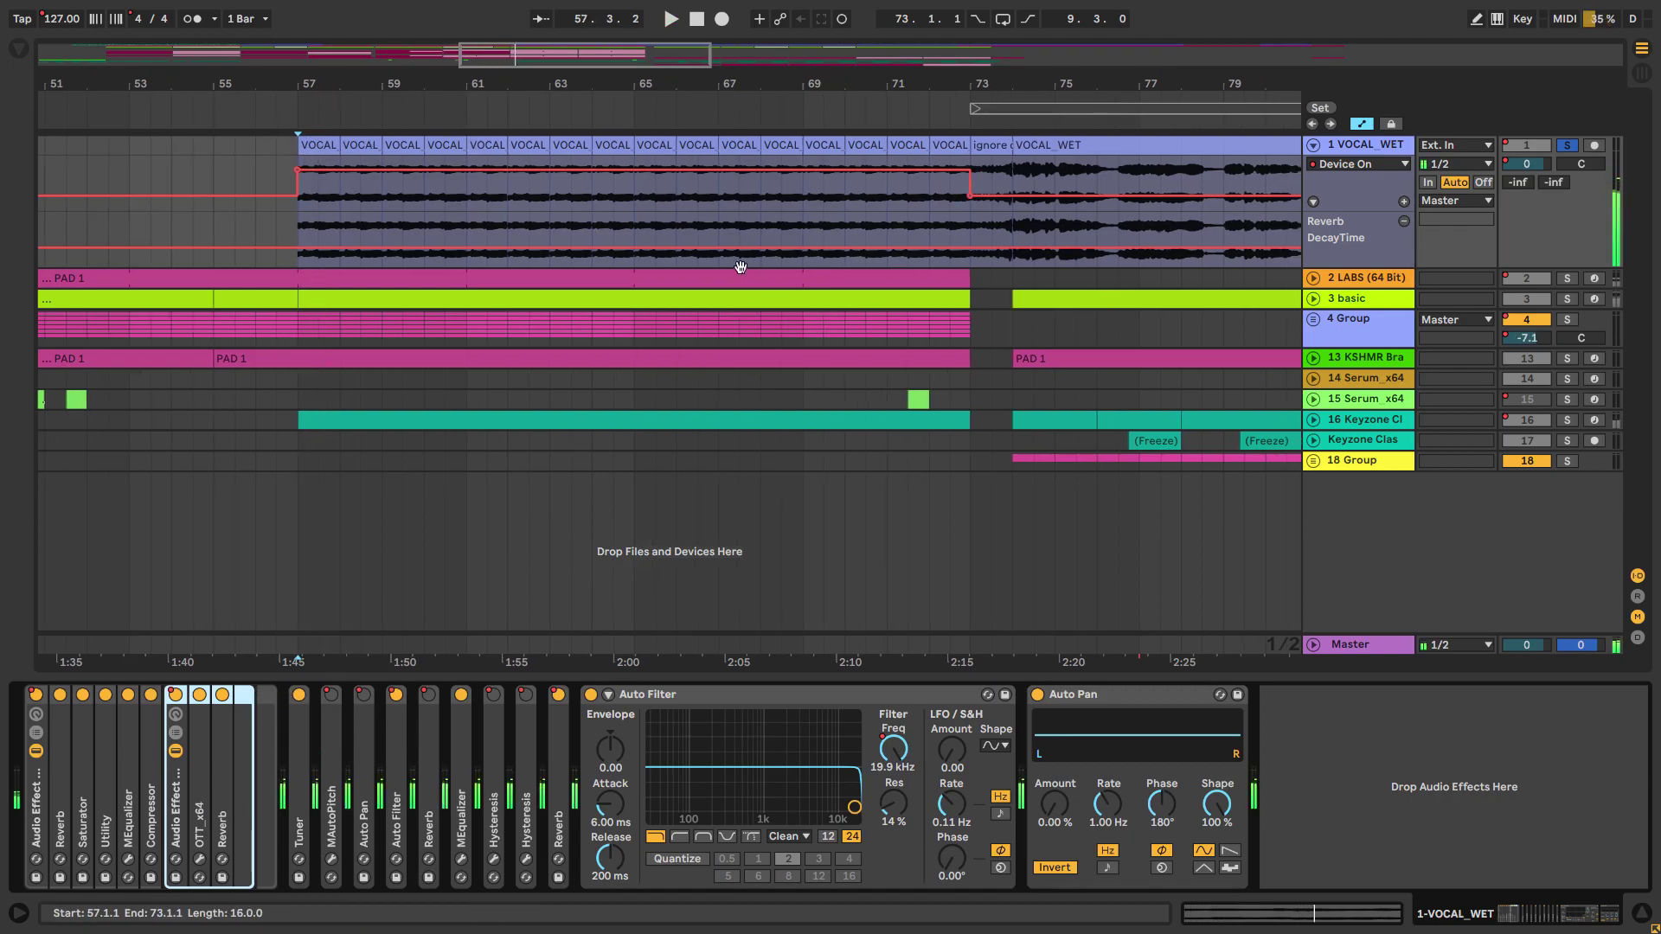
Step: Play the soloed vocal from bar 71, remove its solo, and play the full mix from 71.3.1
scroll(630, 347, down, 2)
click(688, 334)
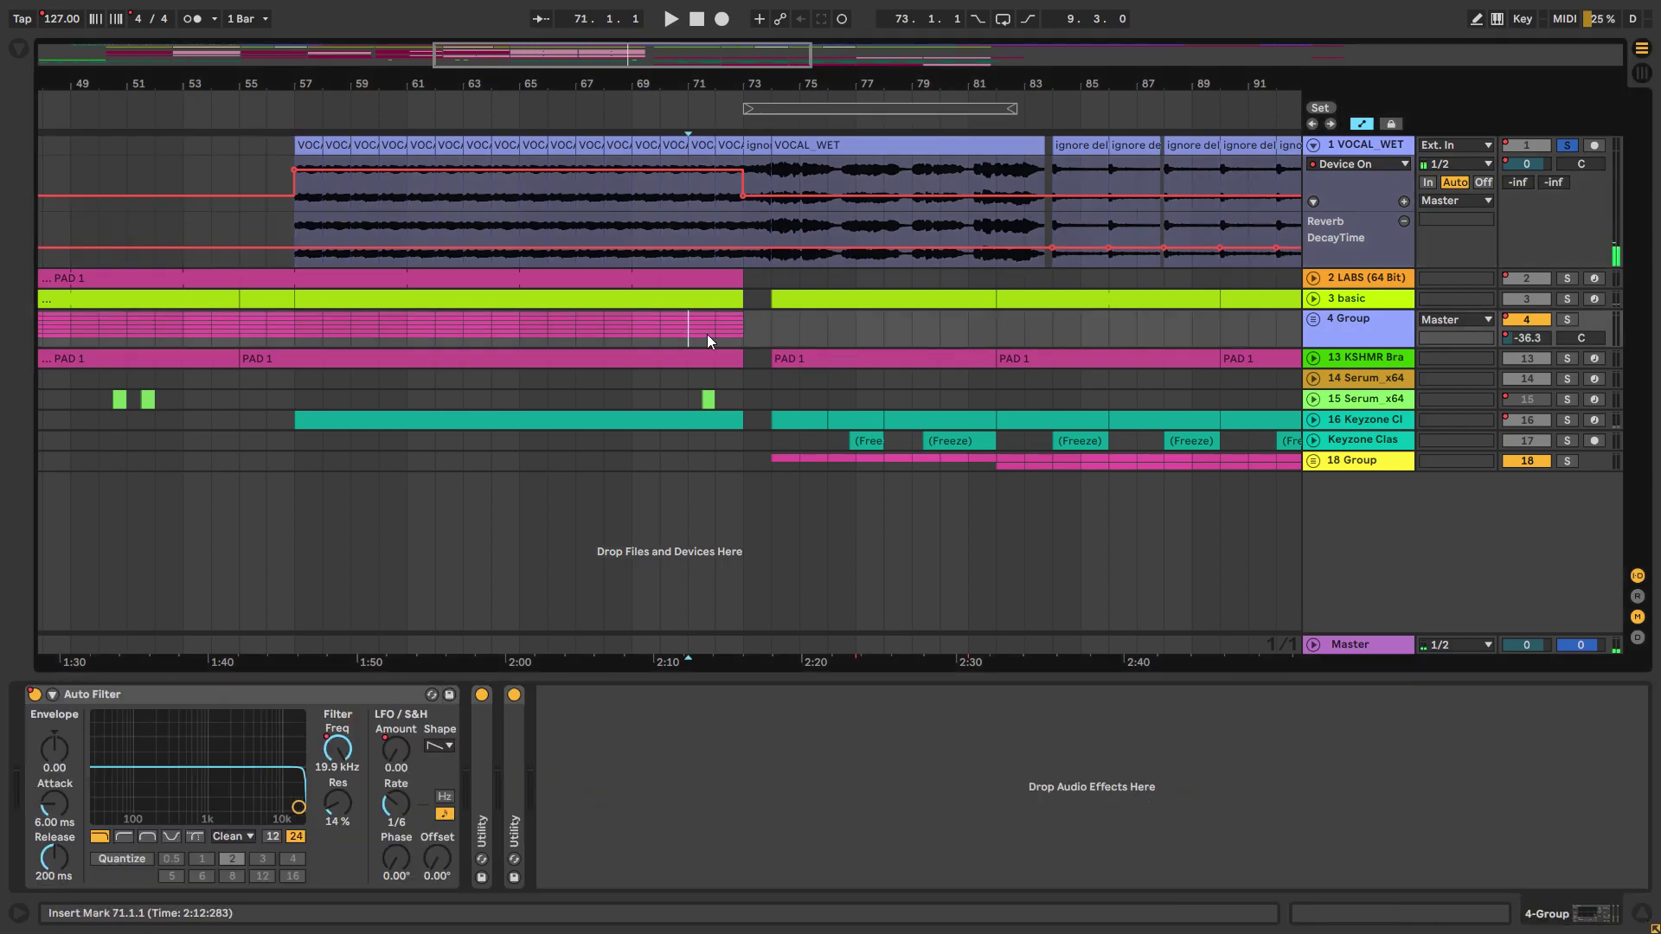
key(plus)
key(plus)
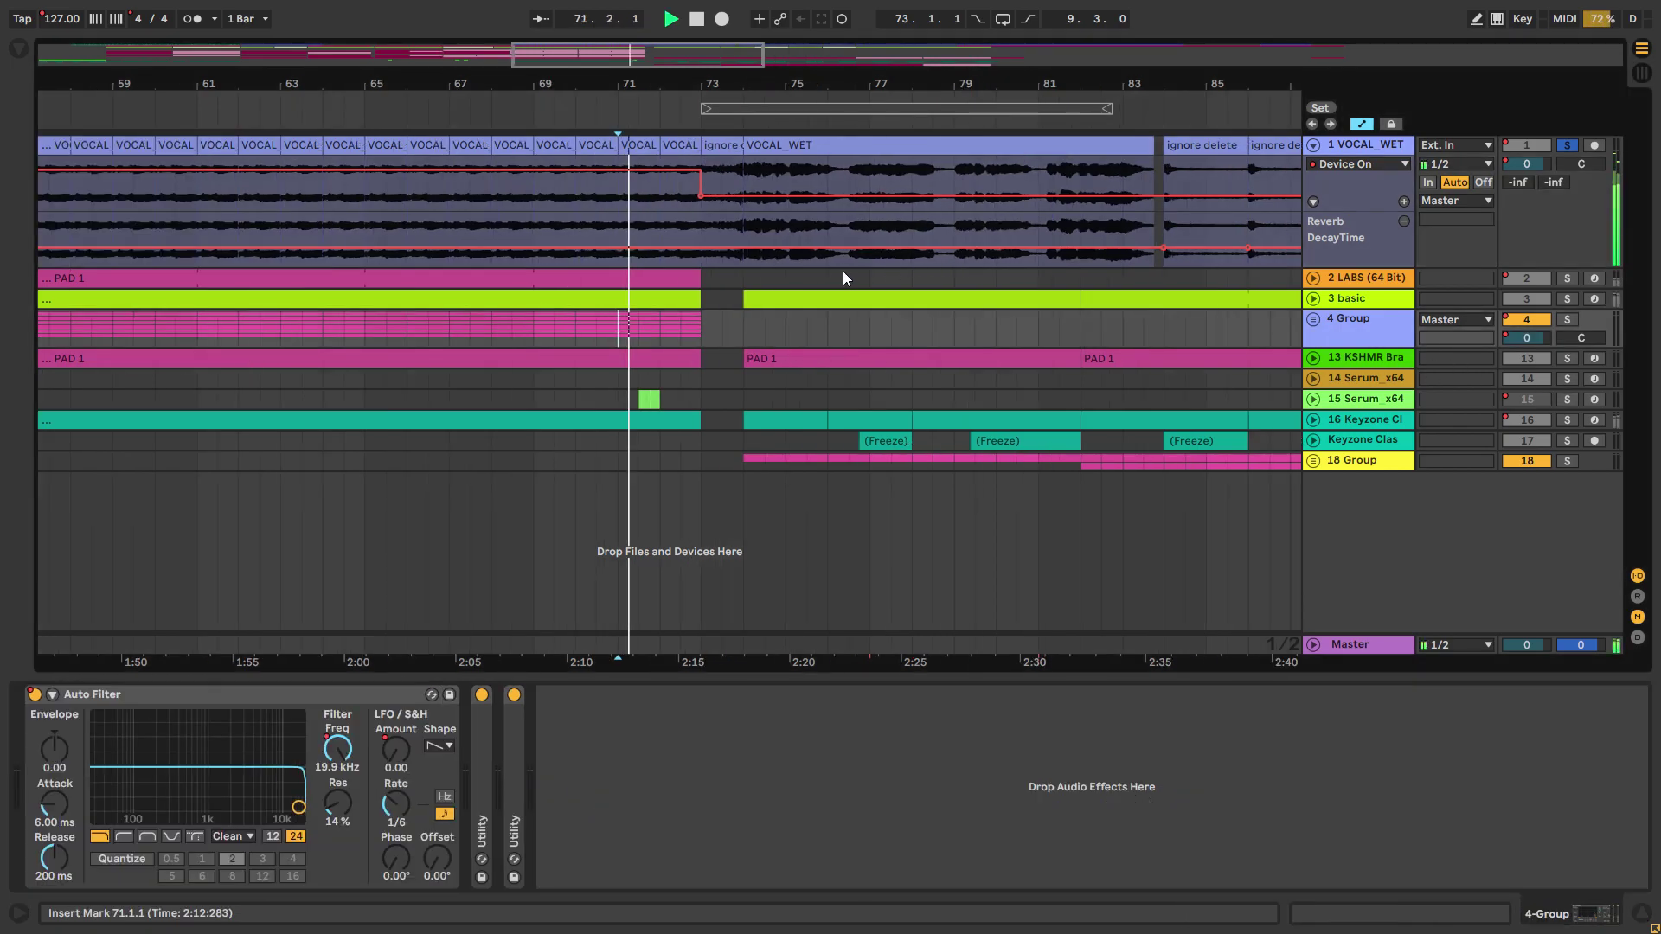
click(640, 202)
key(space)
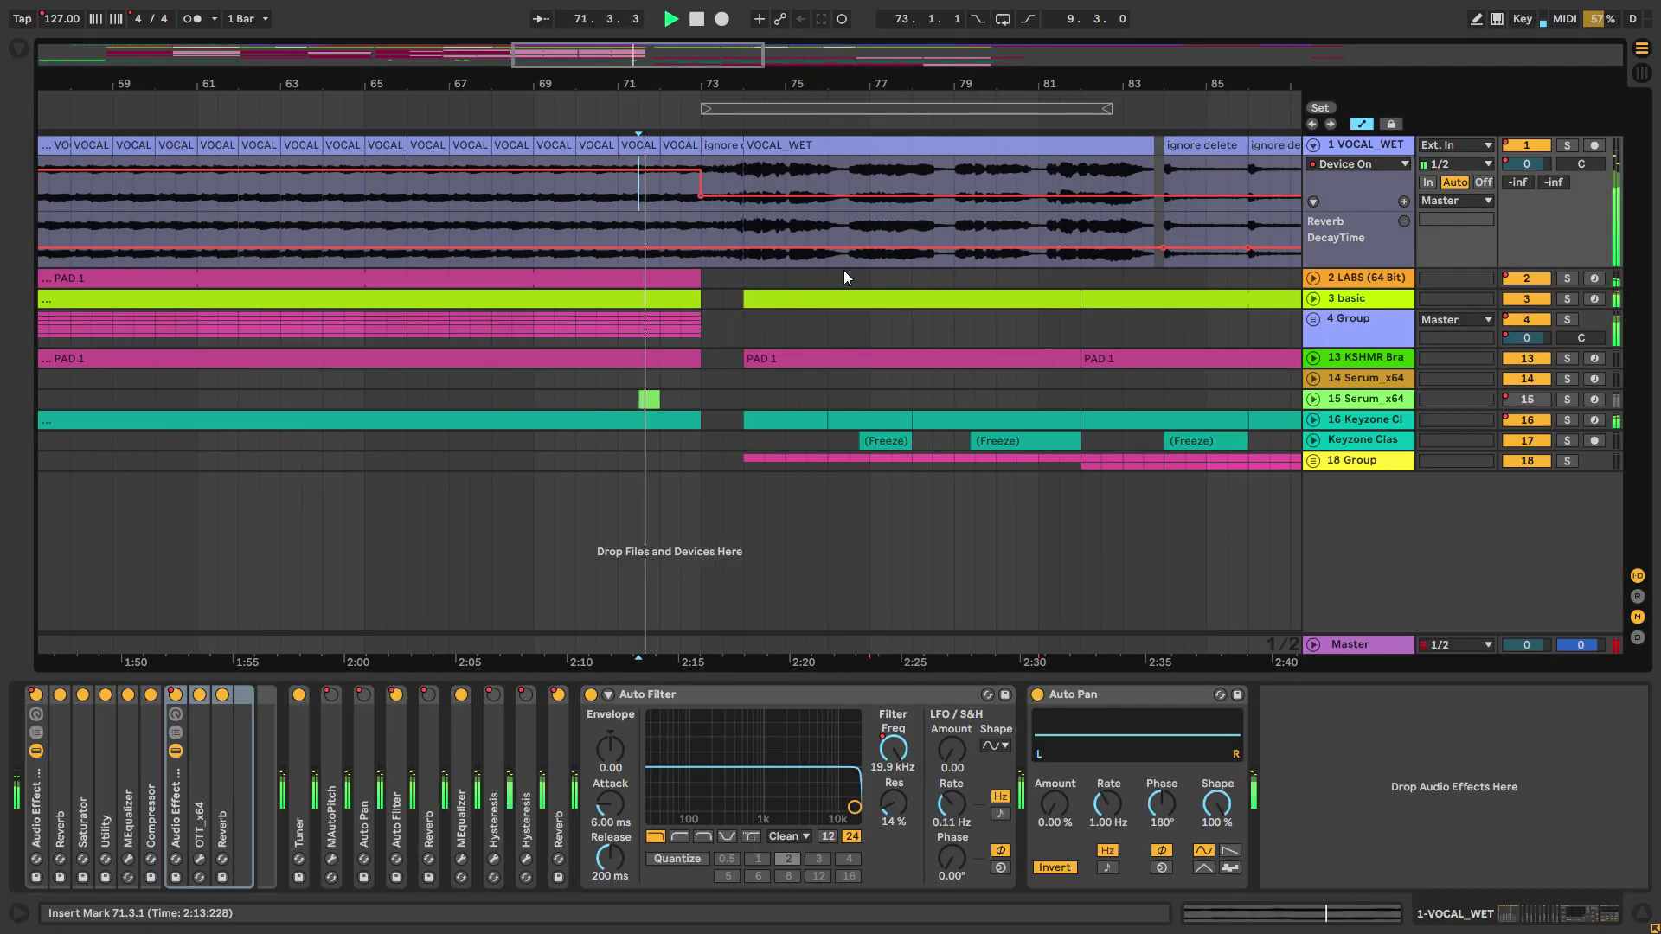
Step: Briefly unfold 4 Group, move the playback start to bar 74, and play the full mix through bar 75
click(1312, 324)
click(1311, 323)
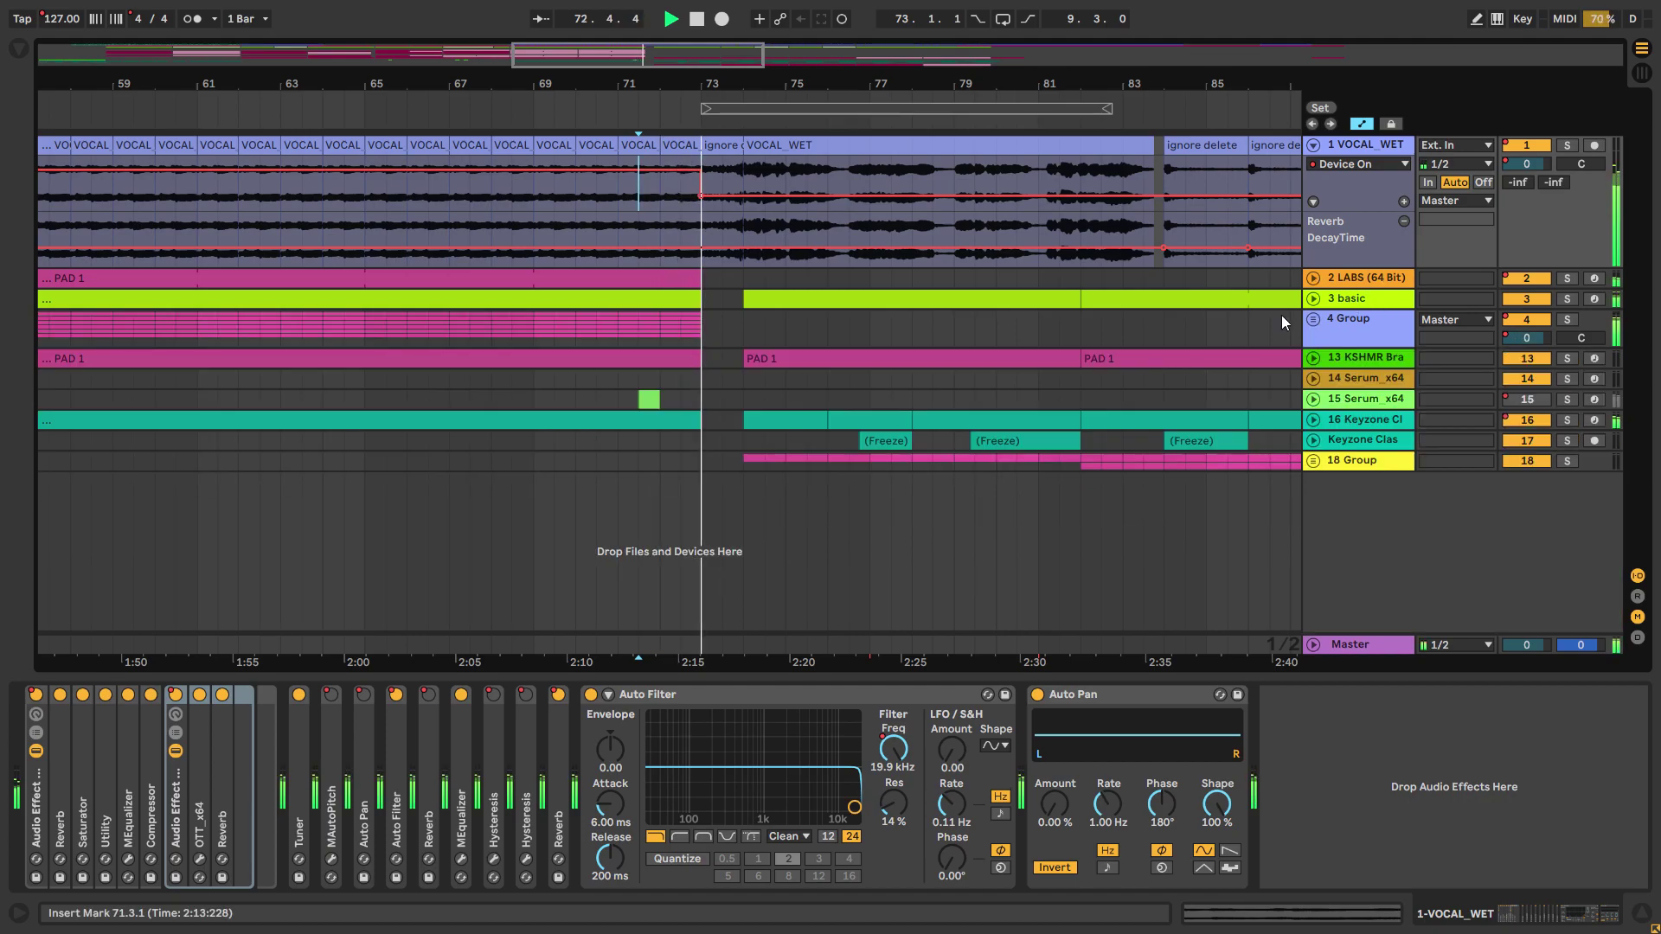
click(748, 176)
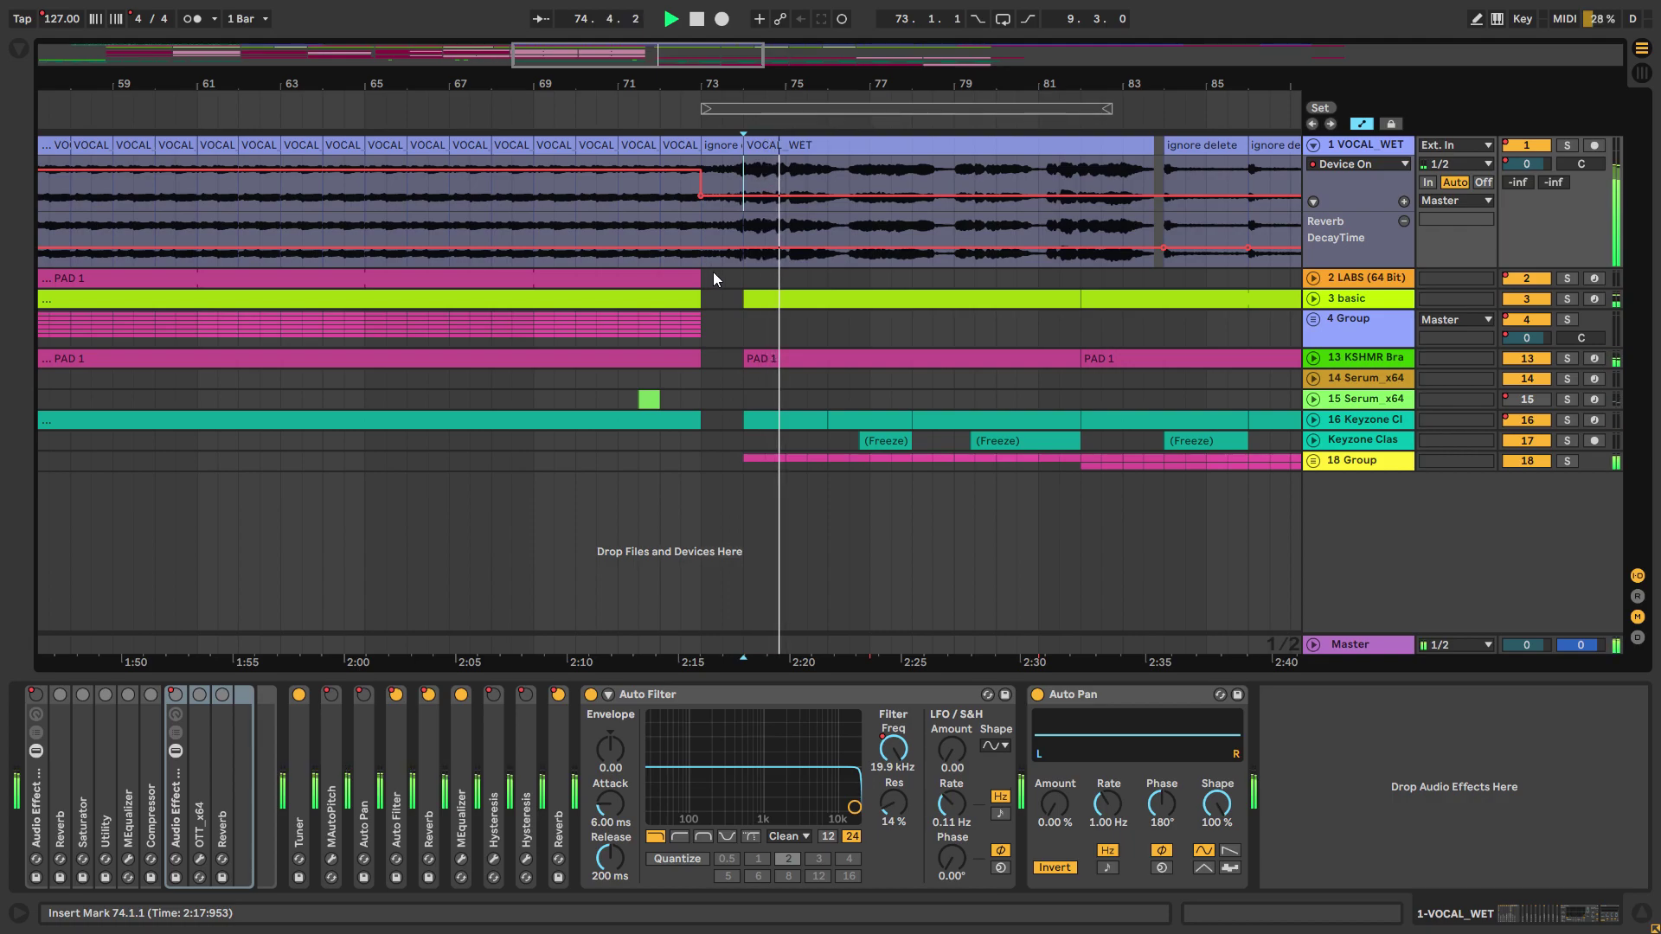
key(space)
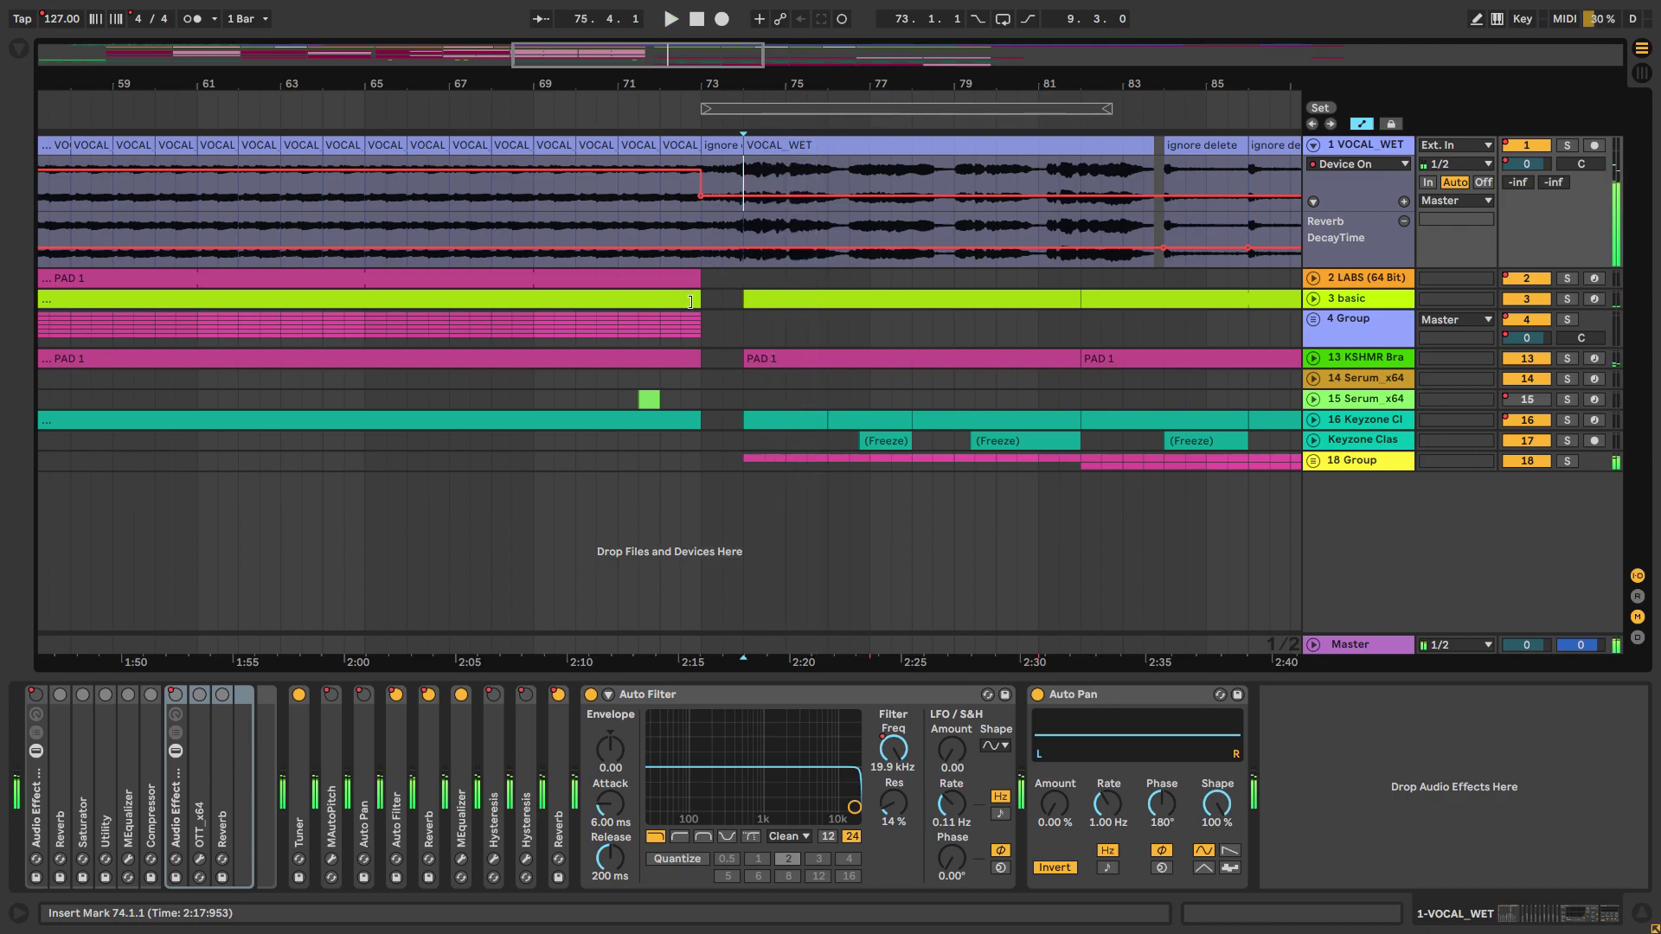
Step: Place the insert marker at 71.3.1 on 14 Serum_x64 and unfold 15 Serum_x64 to review its Device On automation
scroll(493, 303, up, 2)
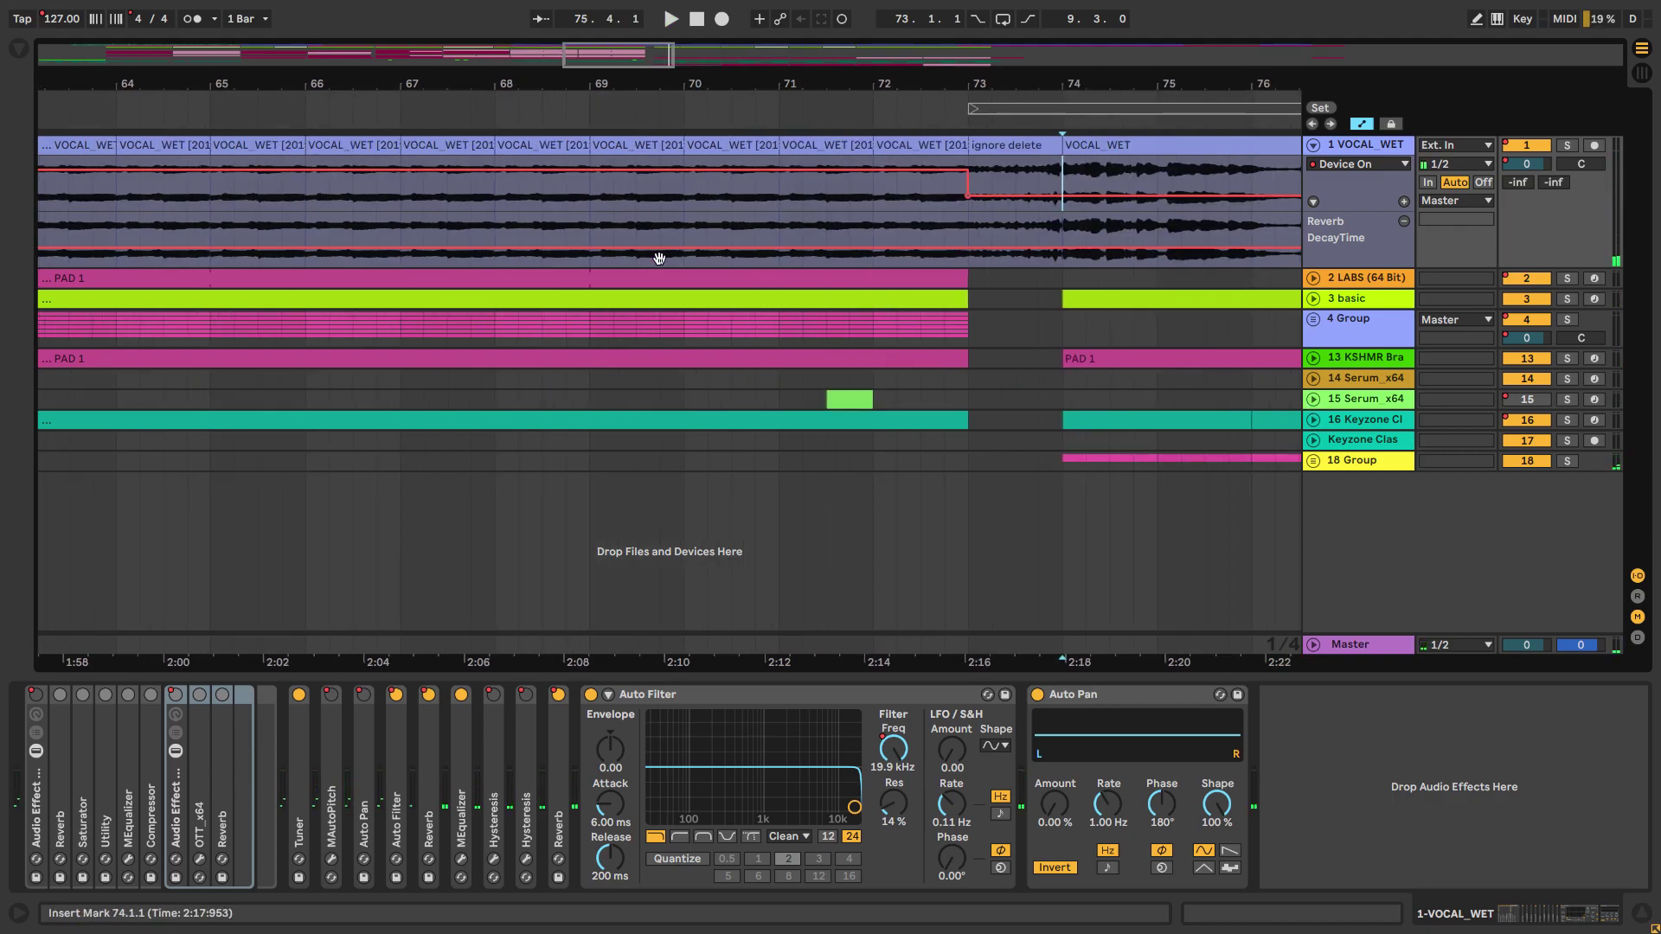
scroll(649, 278, down, 3)
scroll(1091, 316, down, 1)
scroll(1068, 325, up, 1)
scroll(599, 318, up, 3)
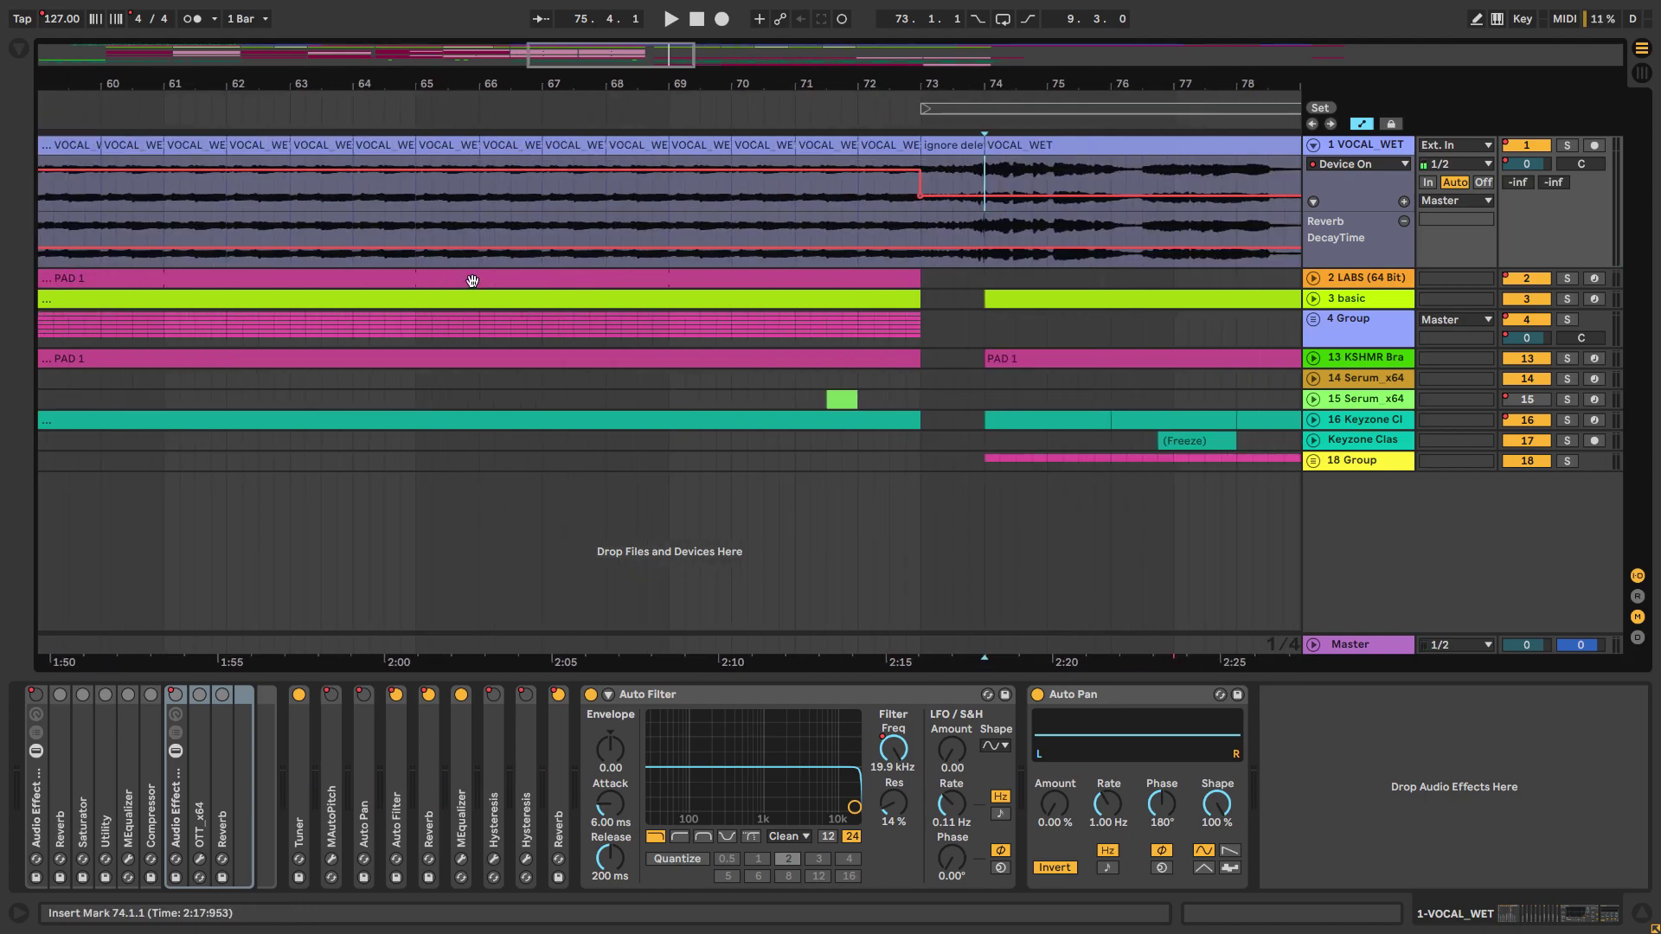
click(822, 379)
click(1312, 399)
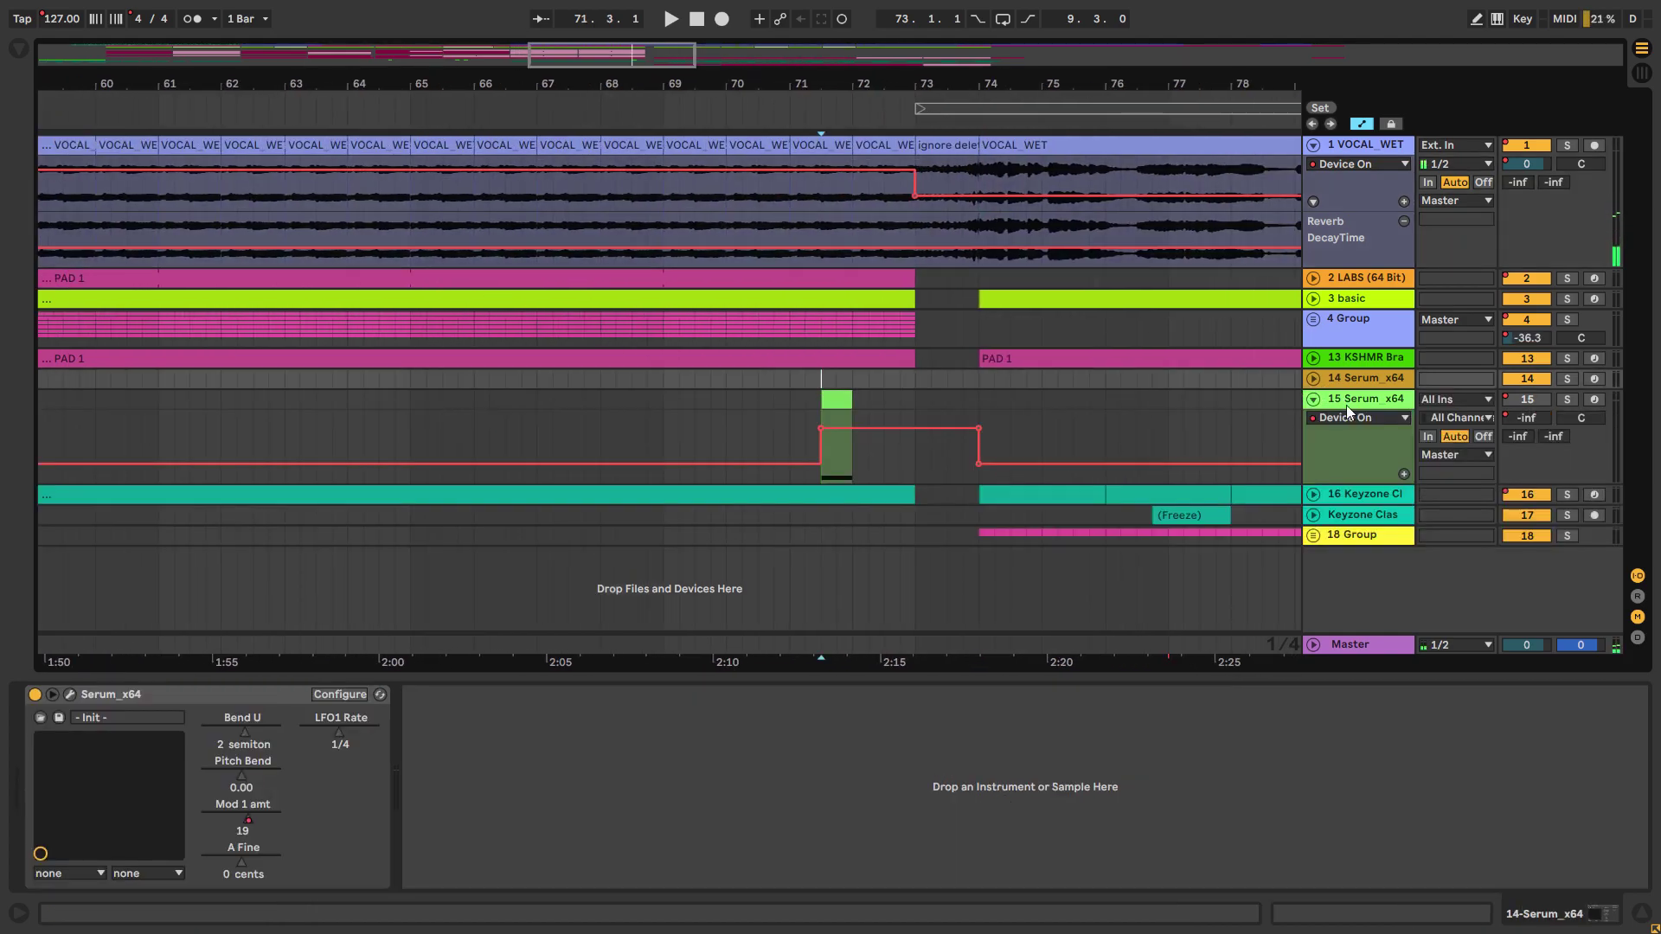
scroll(710, 432, down, 6)
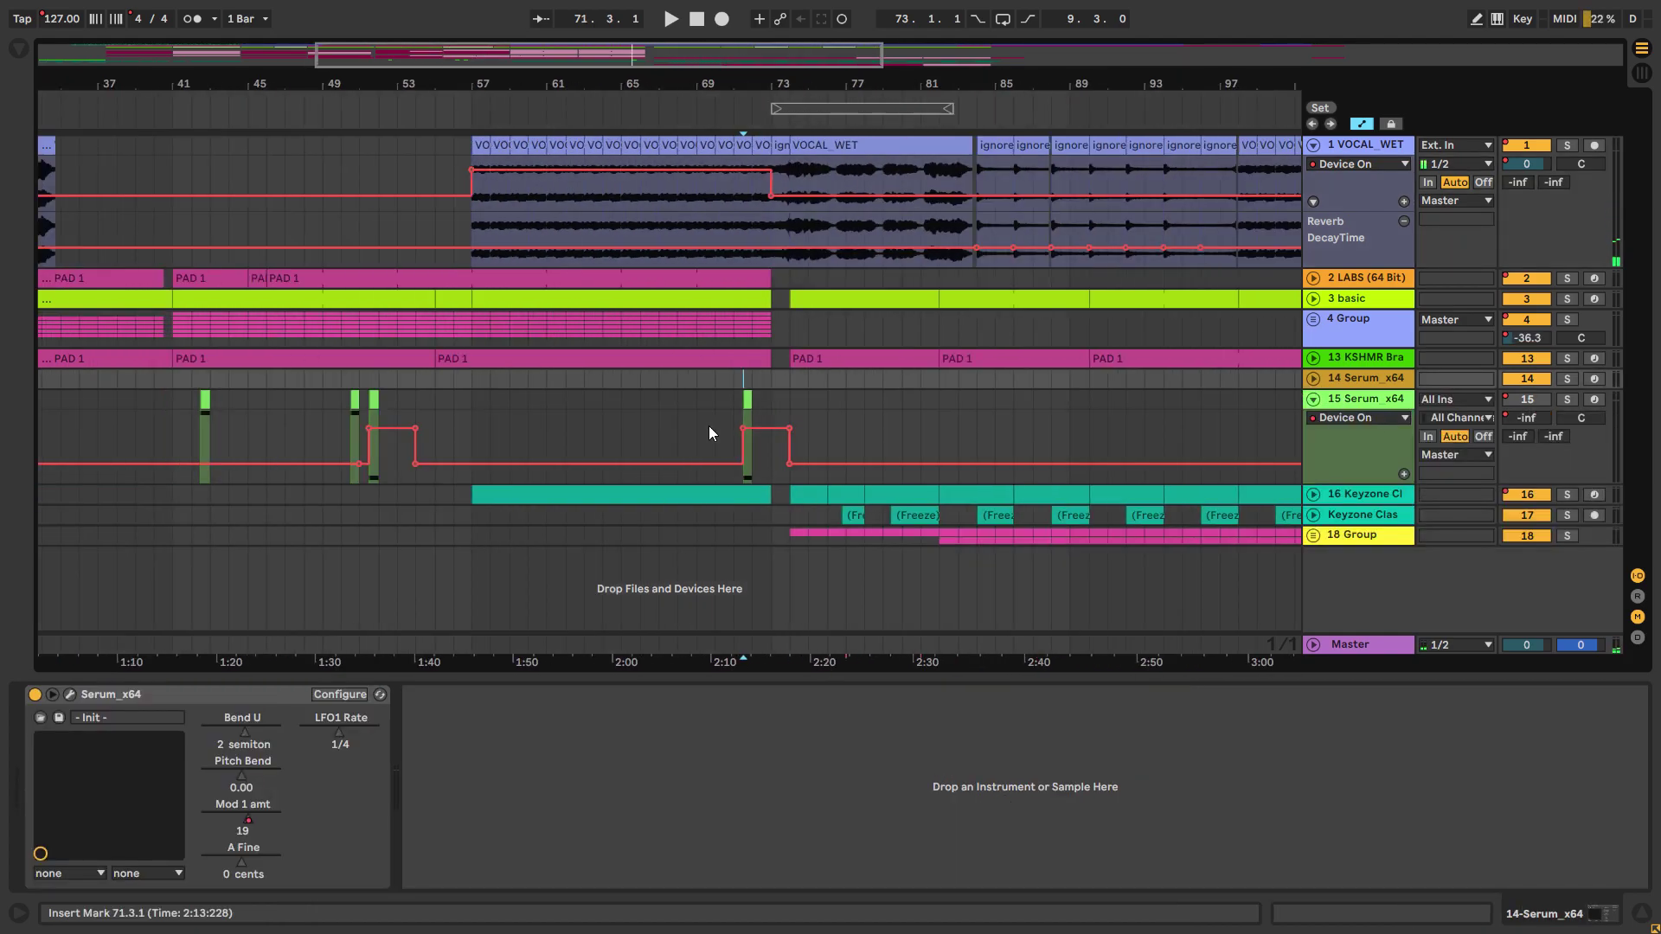
Step: Solo 15 Serum_x64 and play its clip at 42.3.1, followed by its clip at 71.3.1
click(204, 401)
click(1565, 400)
key(space)
scroll(739, 425, up, 6)
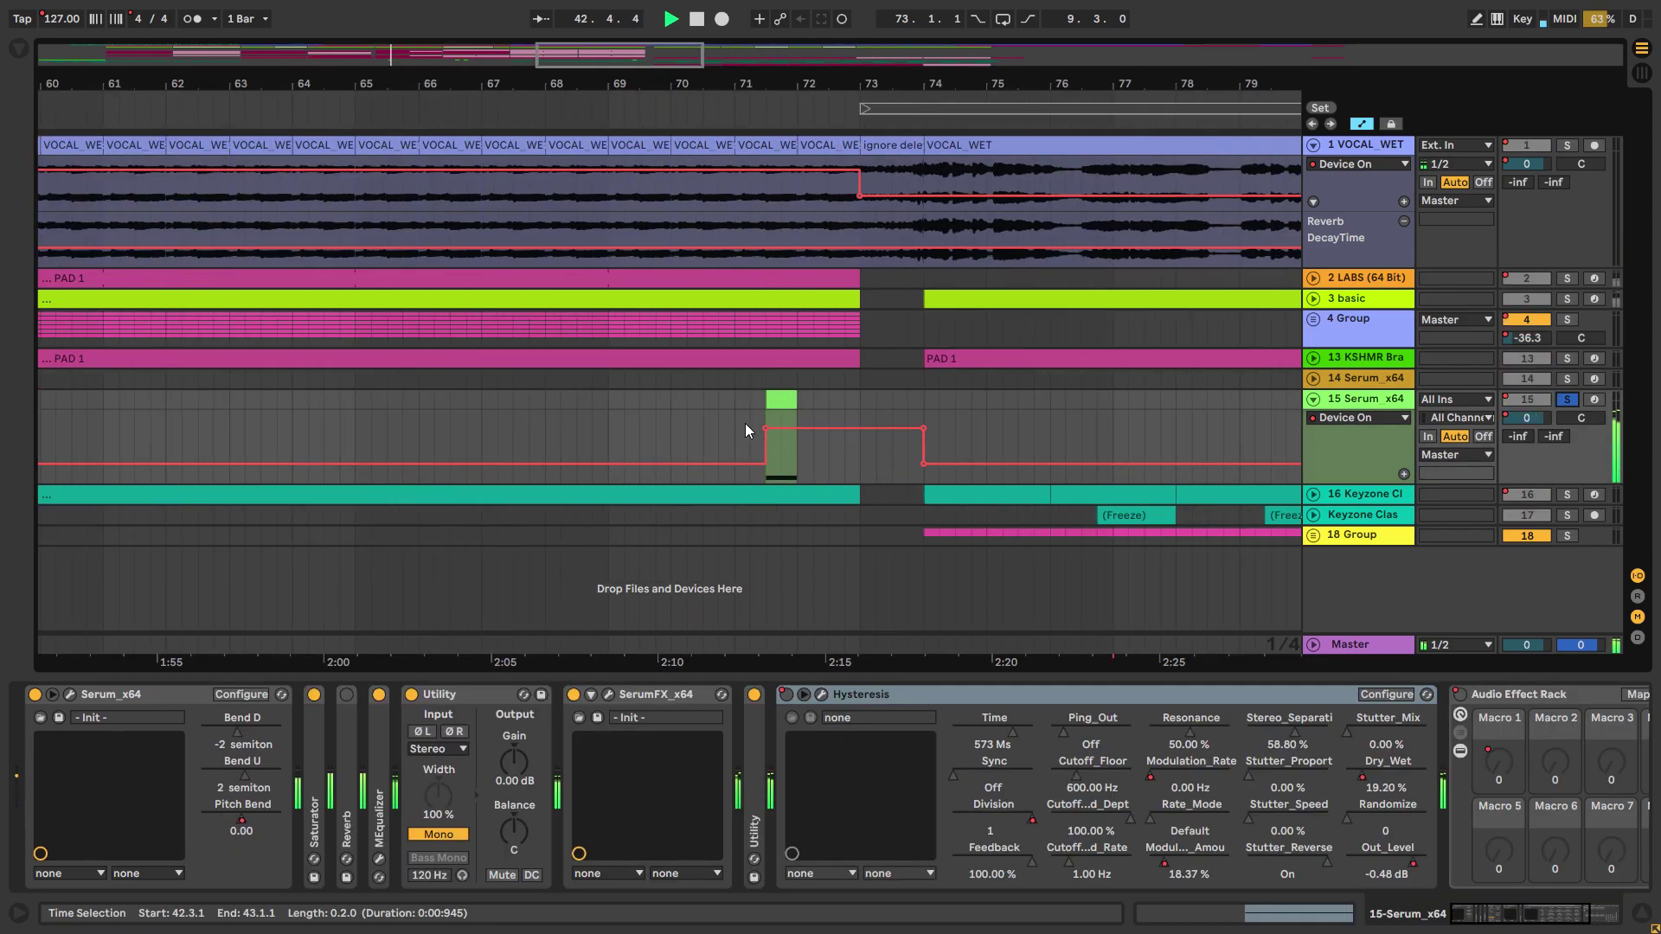
click(772, 399)
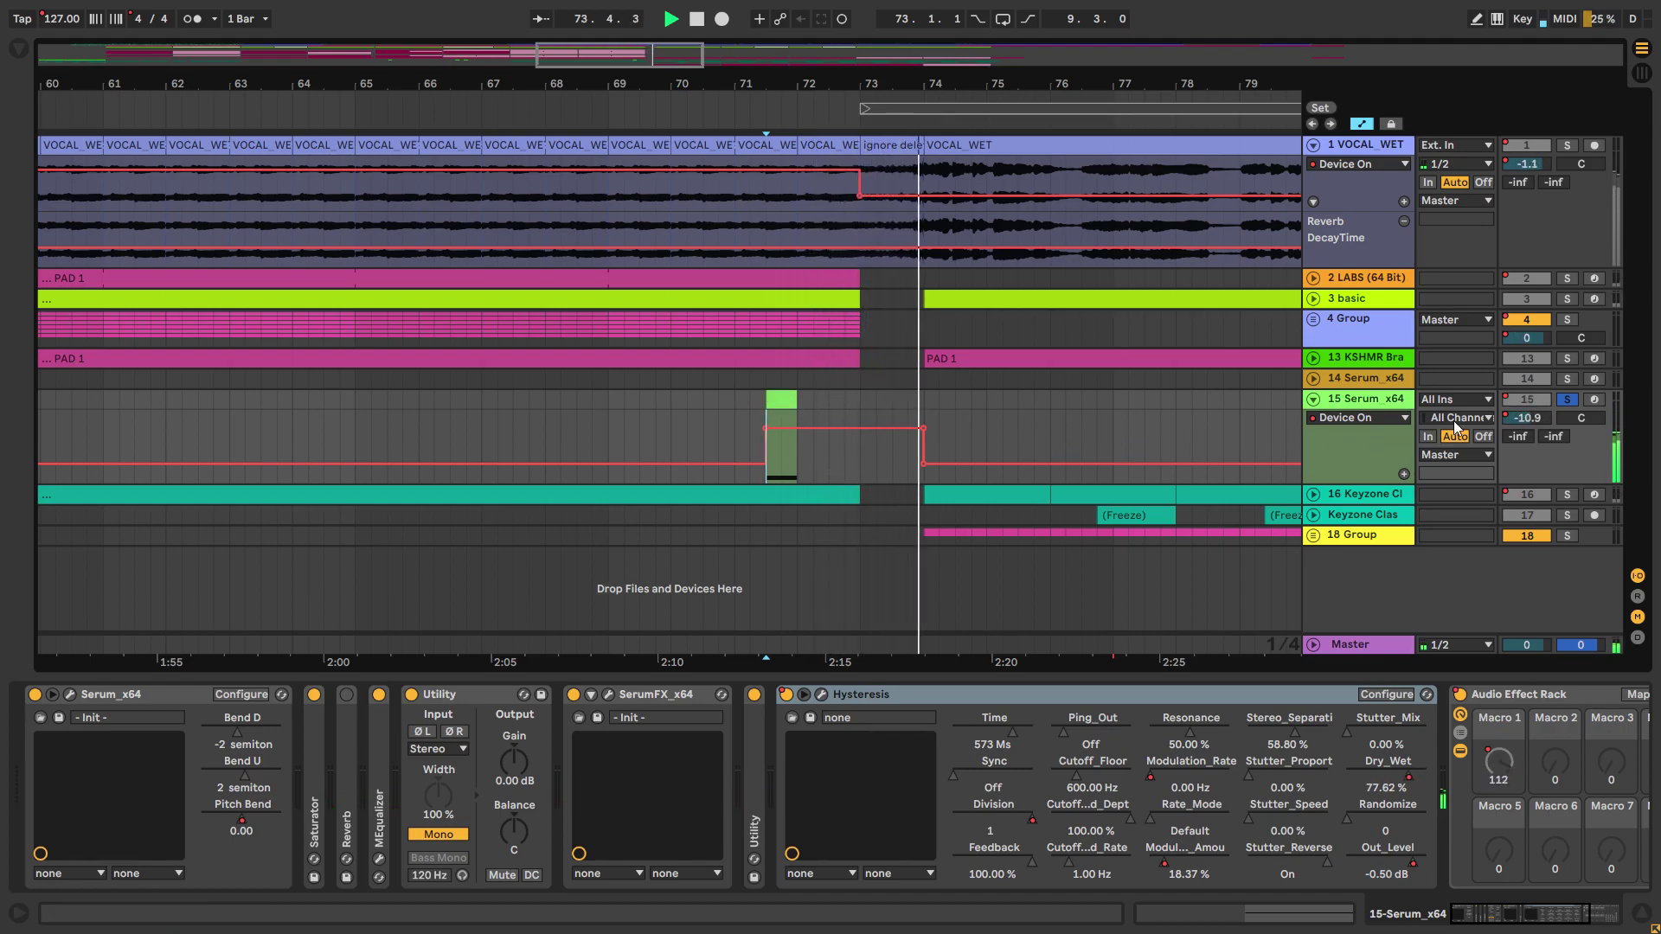
key(space)
Step: Select the 15 Serum_x64 clip at 71.3.1 and fold the Audio Effect Rack in its chain, keeping Hysteresis expanded
click(786, 404)
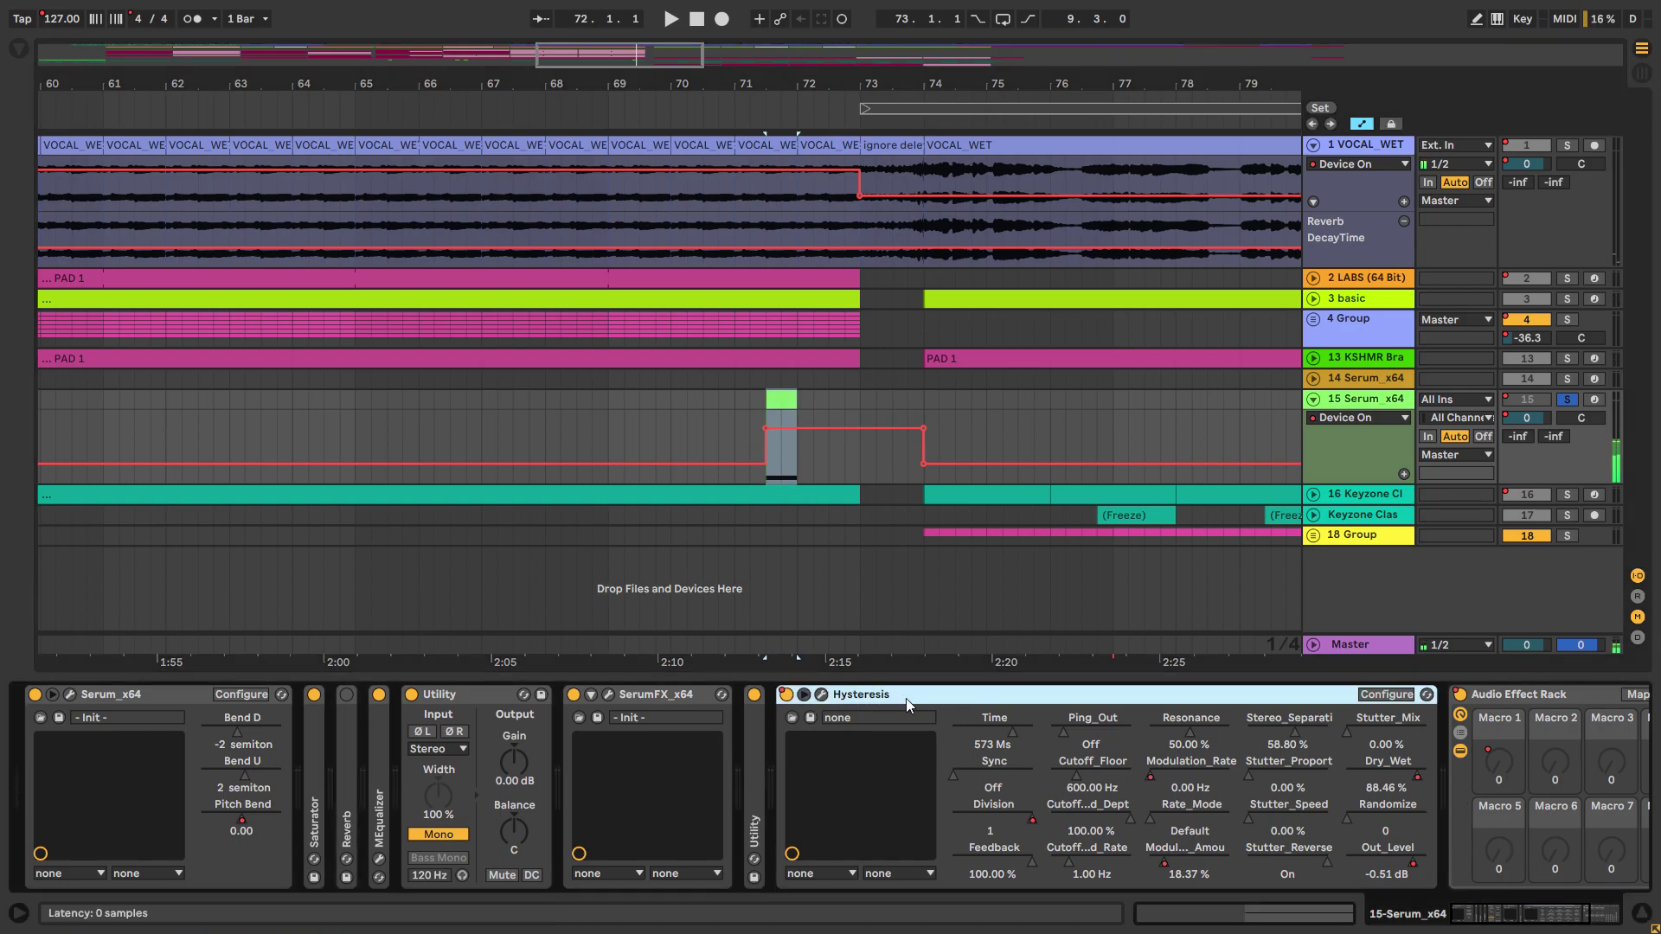
double_click(905, 698)
double_click(906, 697)
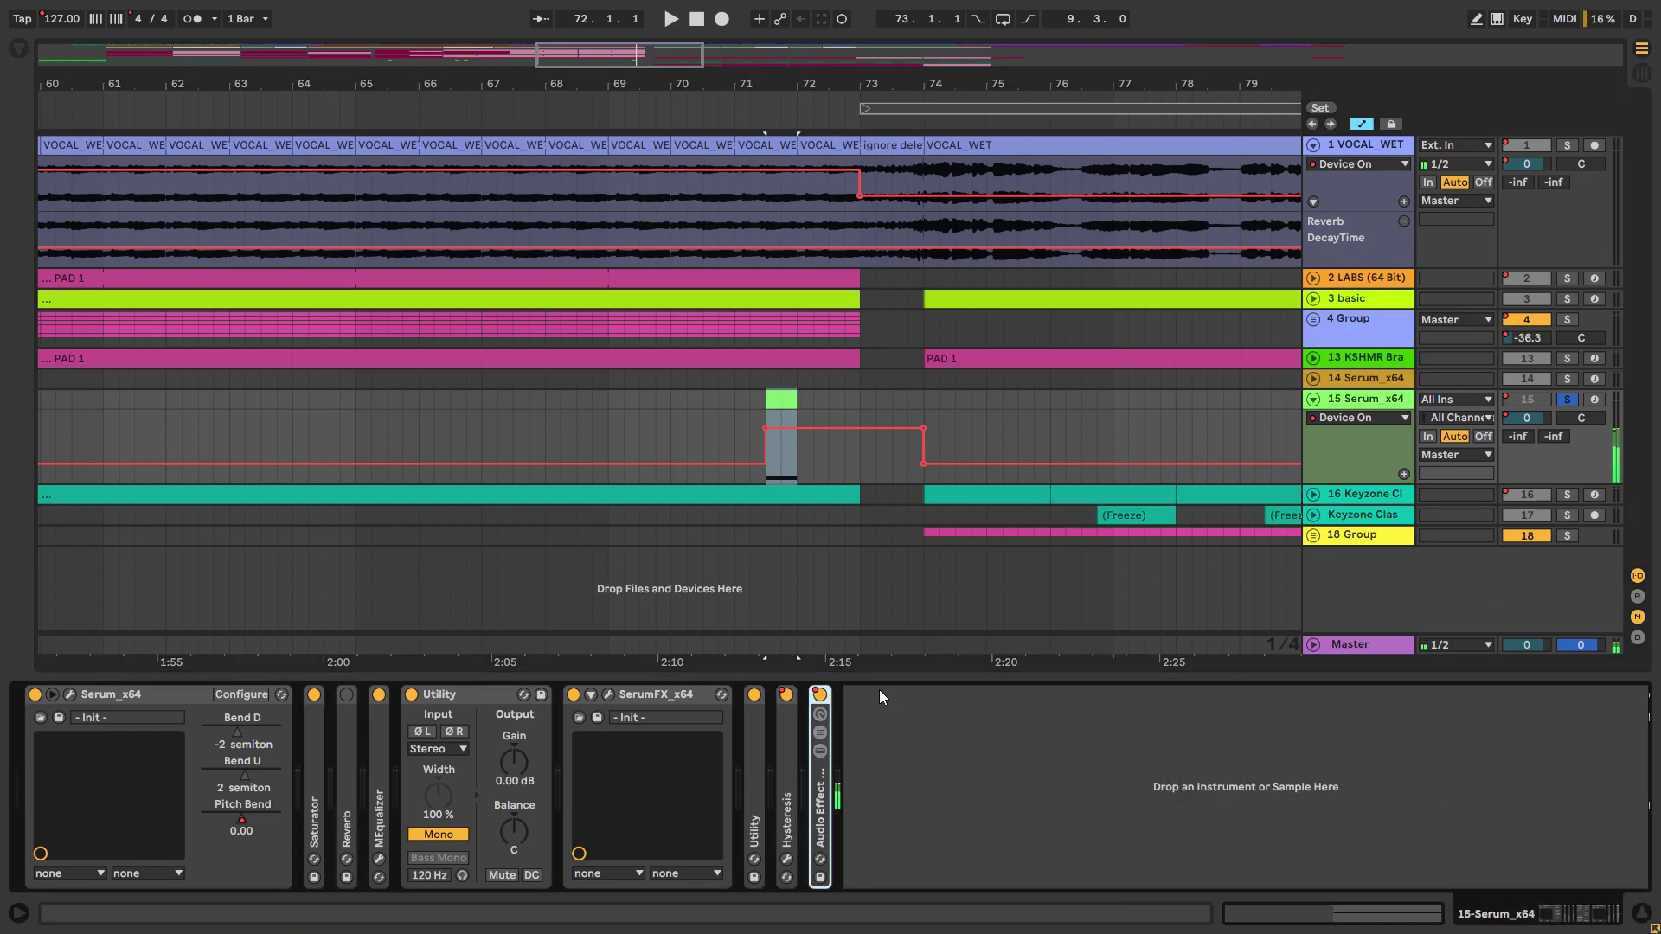
double_click(794, 723)
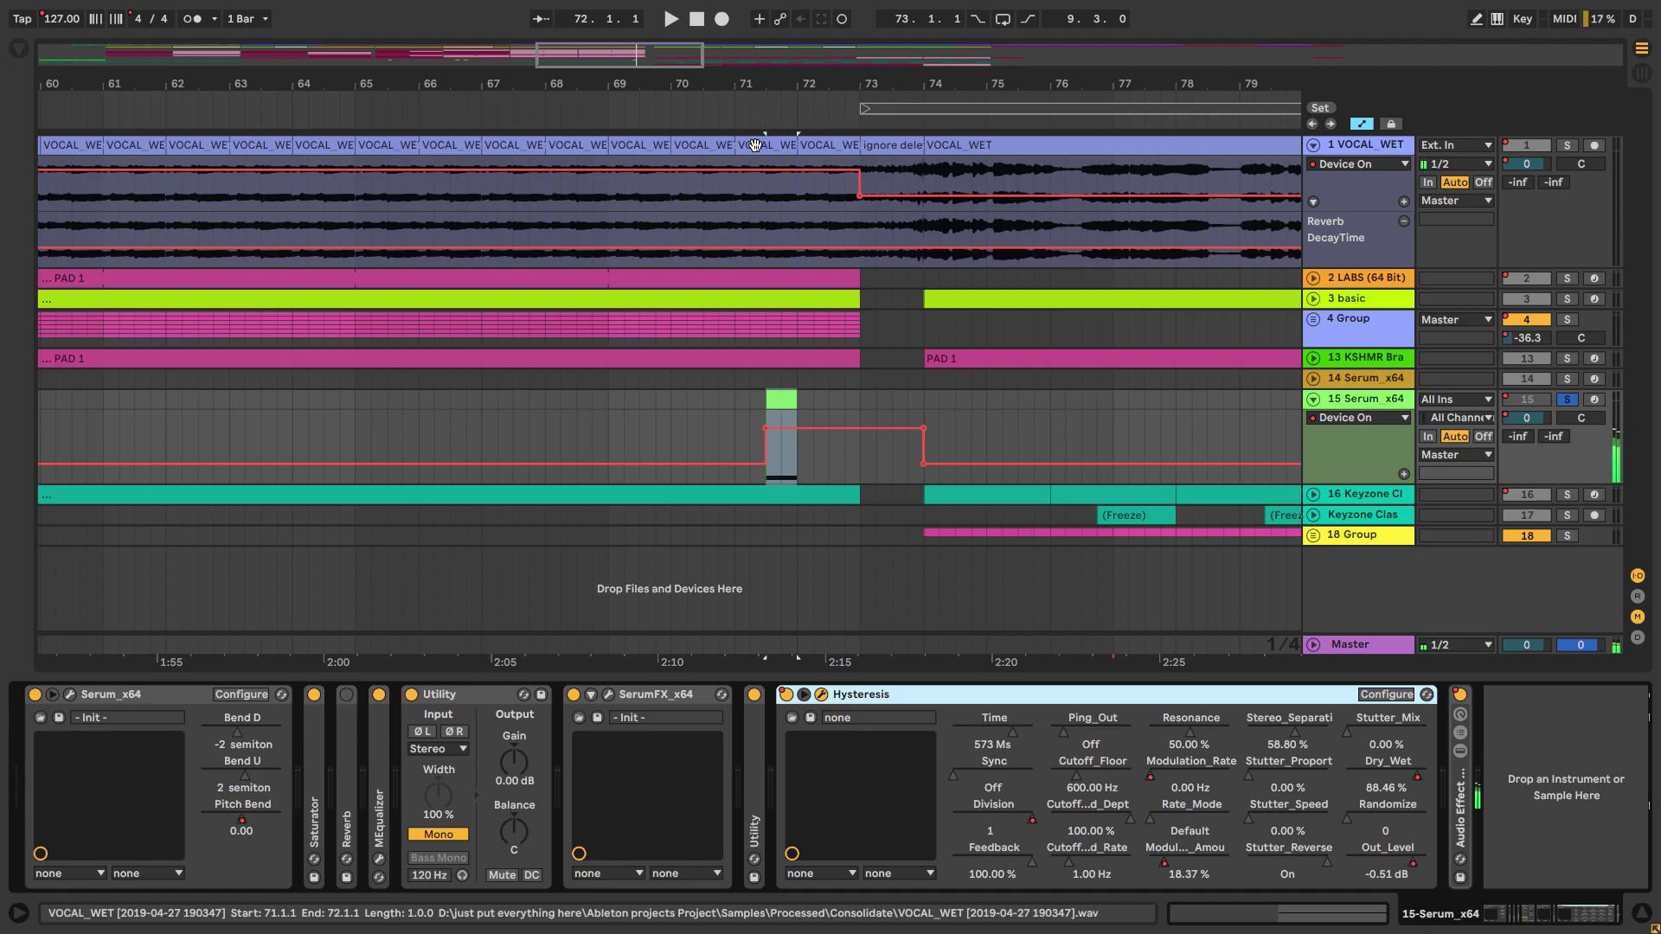
Step: Undo the last change on 15 Serum_x64 and play the soloed track from 71.3.1
click(606, 443)
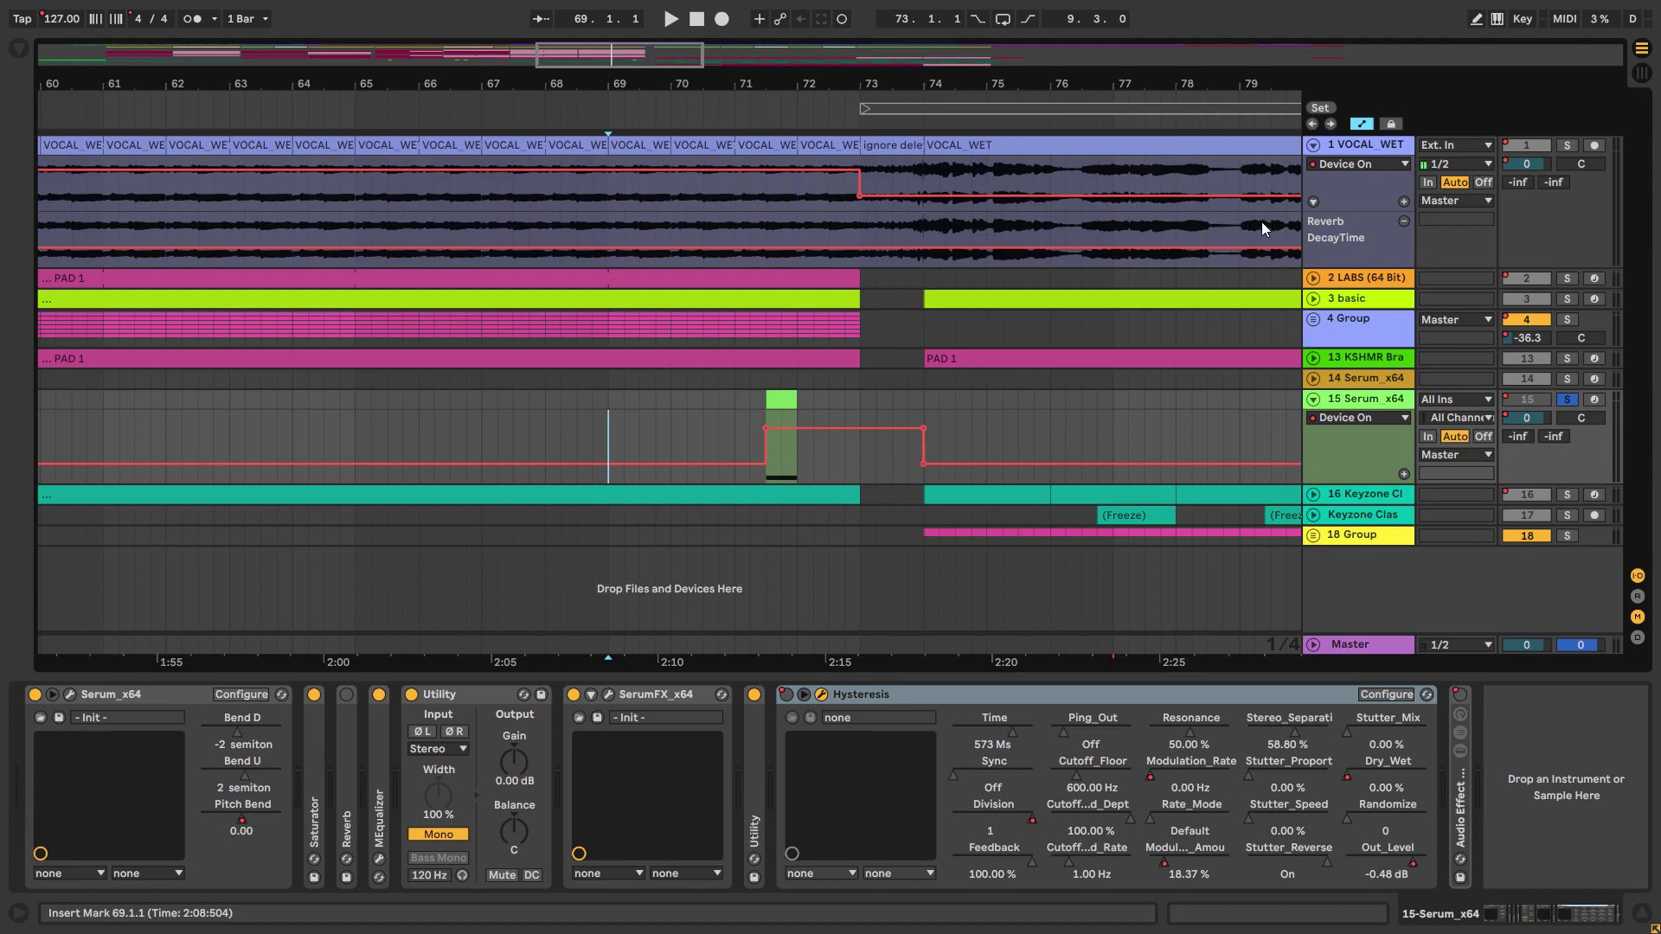
key(ctrl+z)
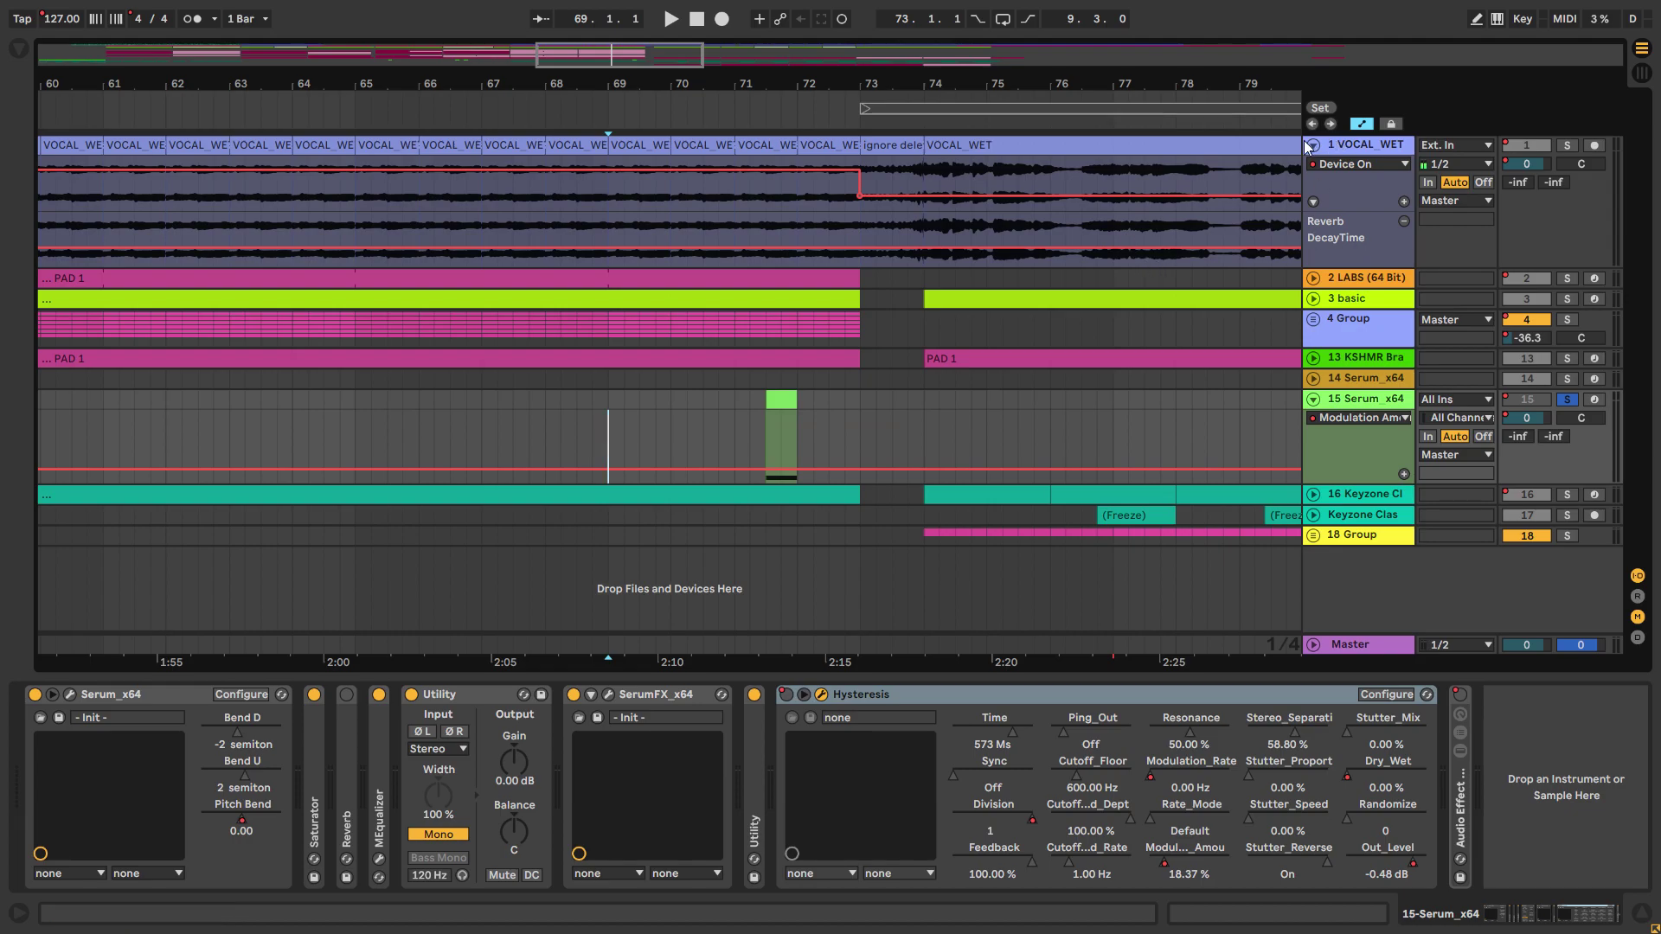
click(750, 428)
click(764, 428)
drag(764, 428, 744, 397)
click(777, 430)
click(761, 431)
key(space)
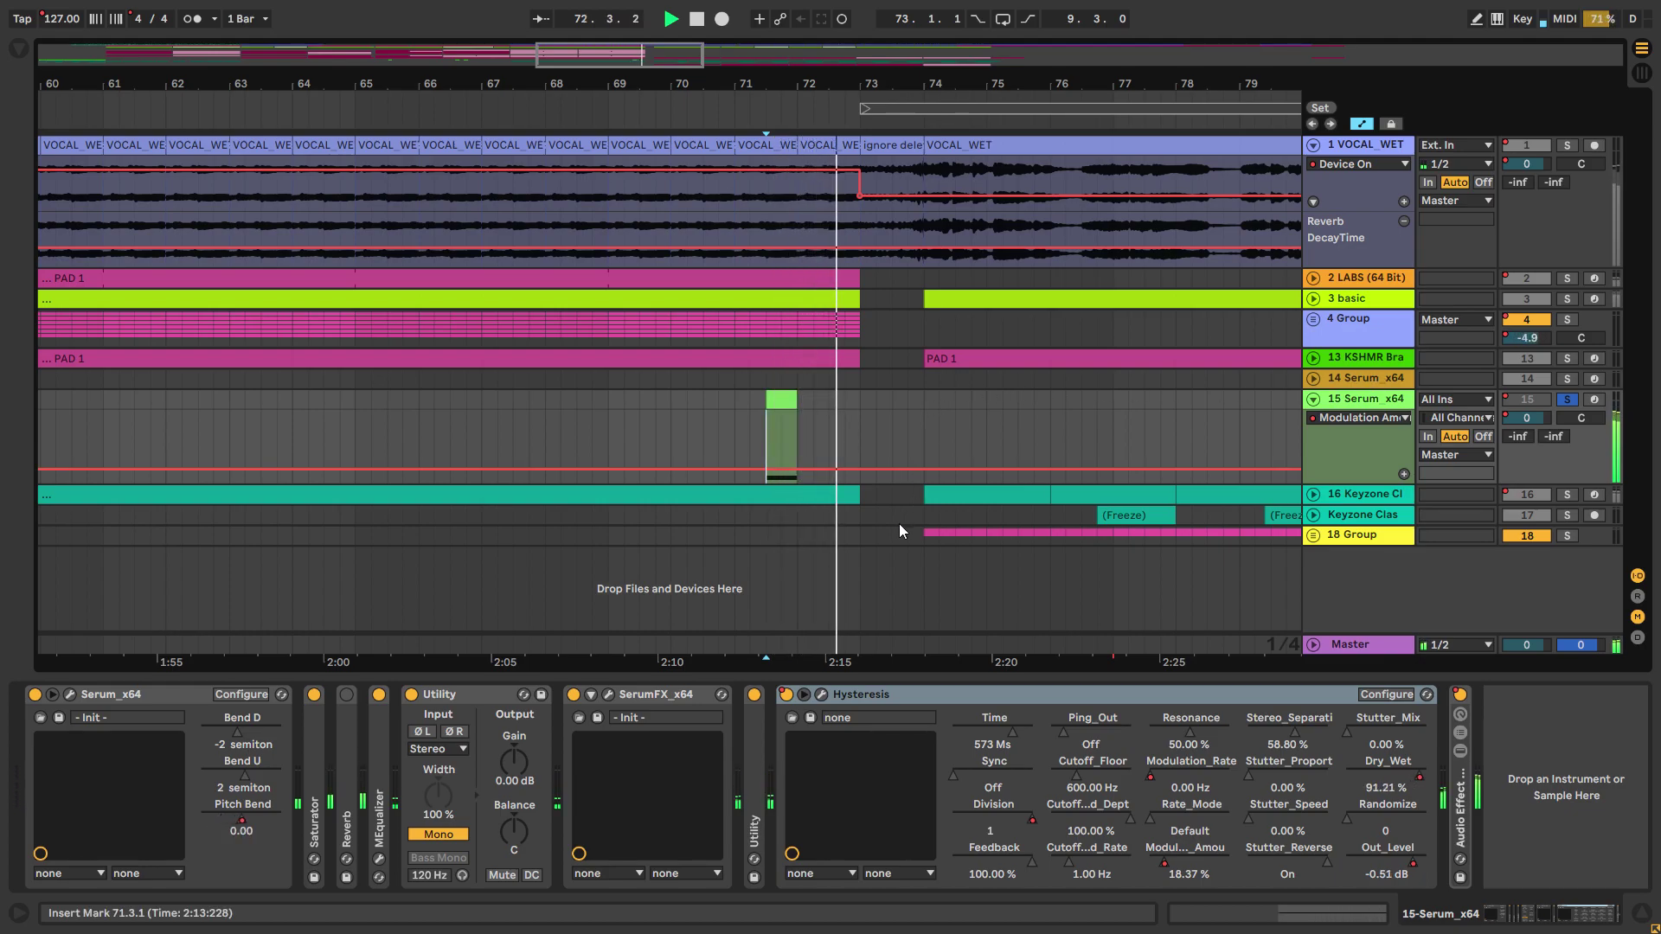
Step: Show the Track Volume automation of 15 Serum_x64, stop playback and place the insert marker at 73.1.1
click(1525, 418)
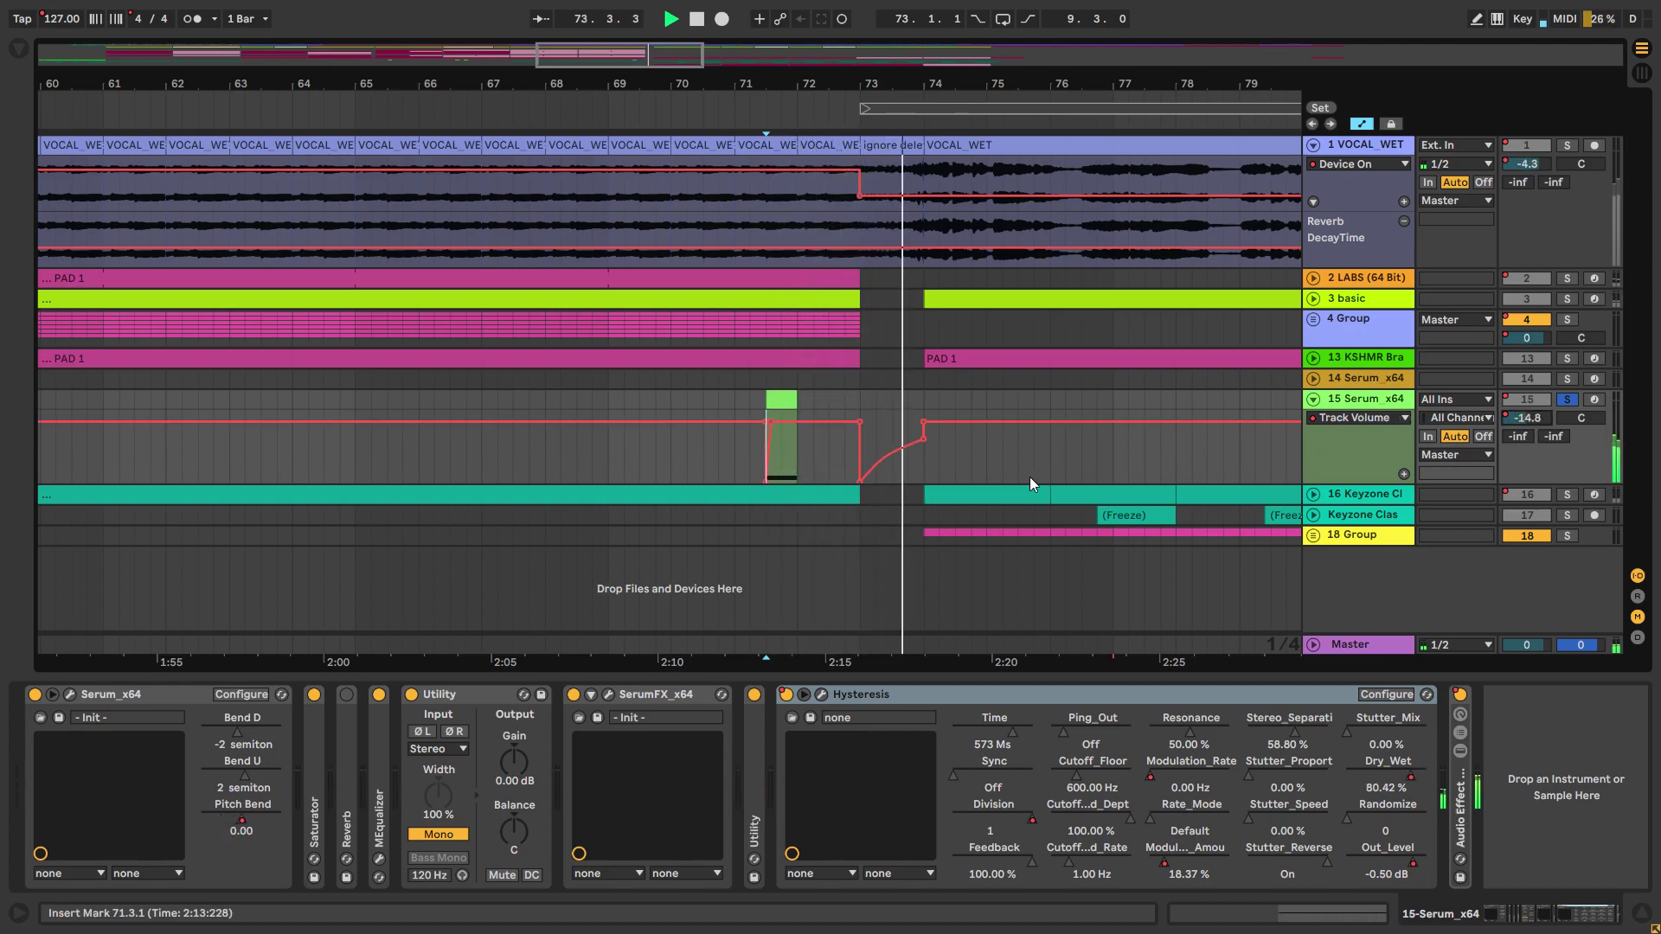
key(space)
click(870, 432)
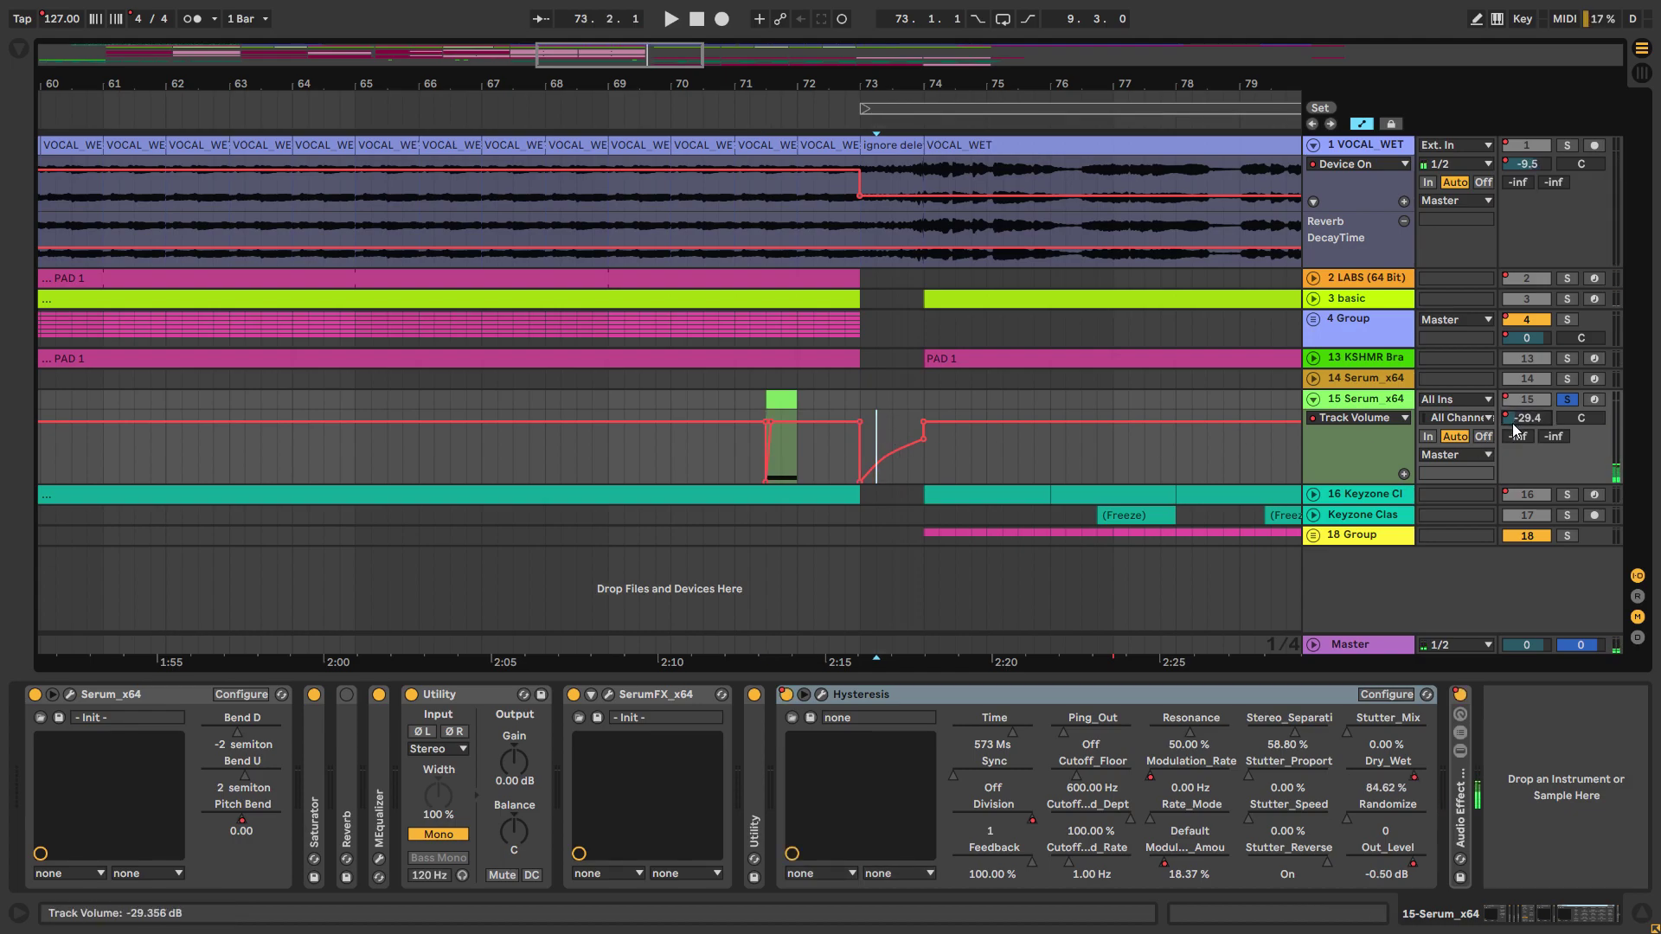
scroll(940, 424, up, 3)
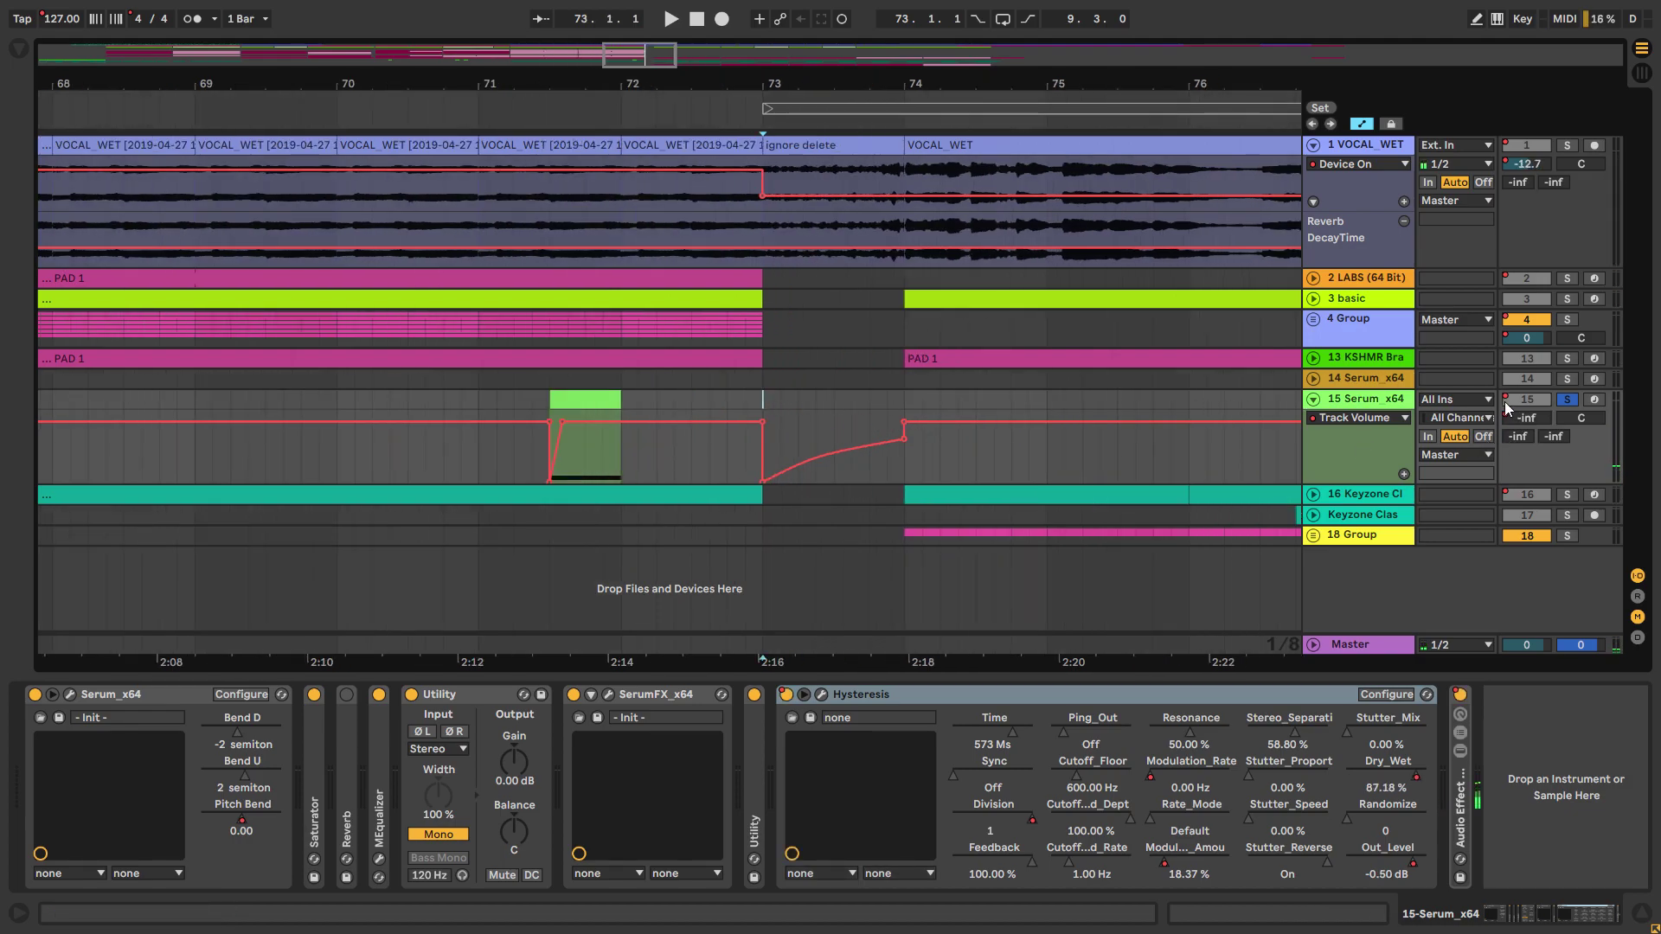
Step: Unsolo 15 Serum_x64 and play the full mix from 73.1.1, then move the insert marker to the track's clip at 71.3.1
click(1568, 400)
key(space)
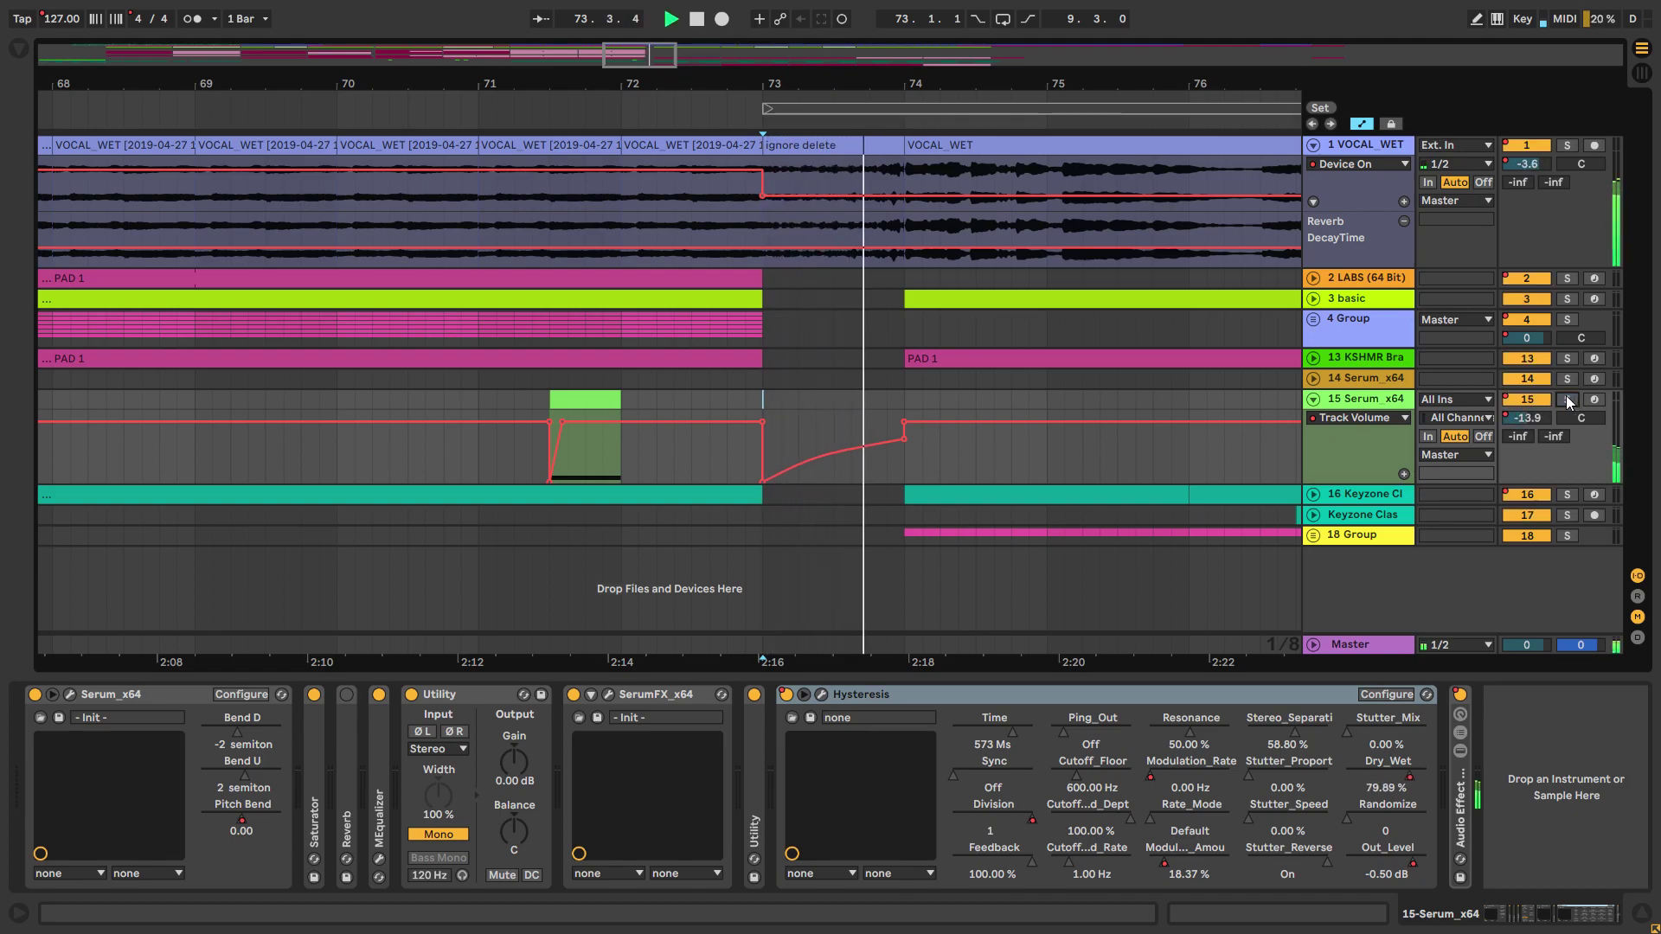
click(547, 392)
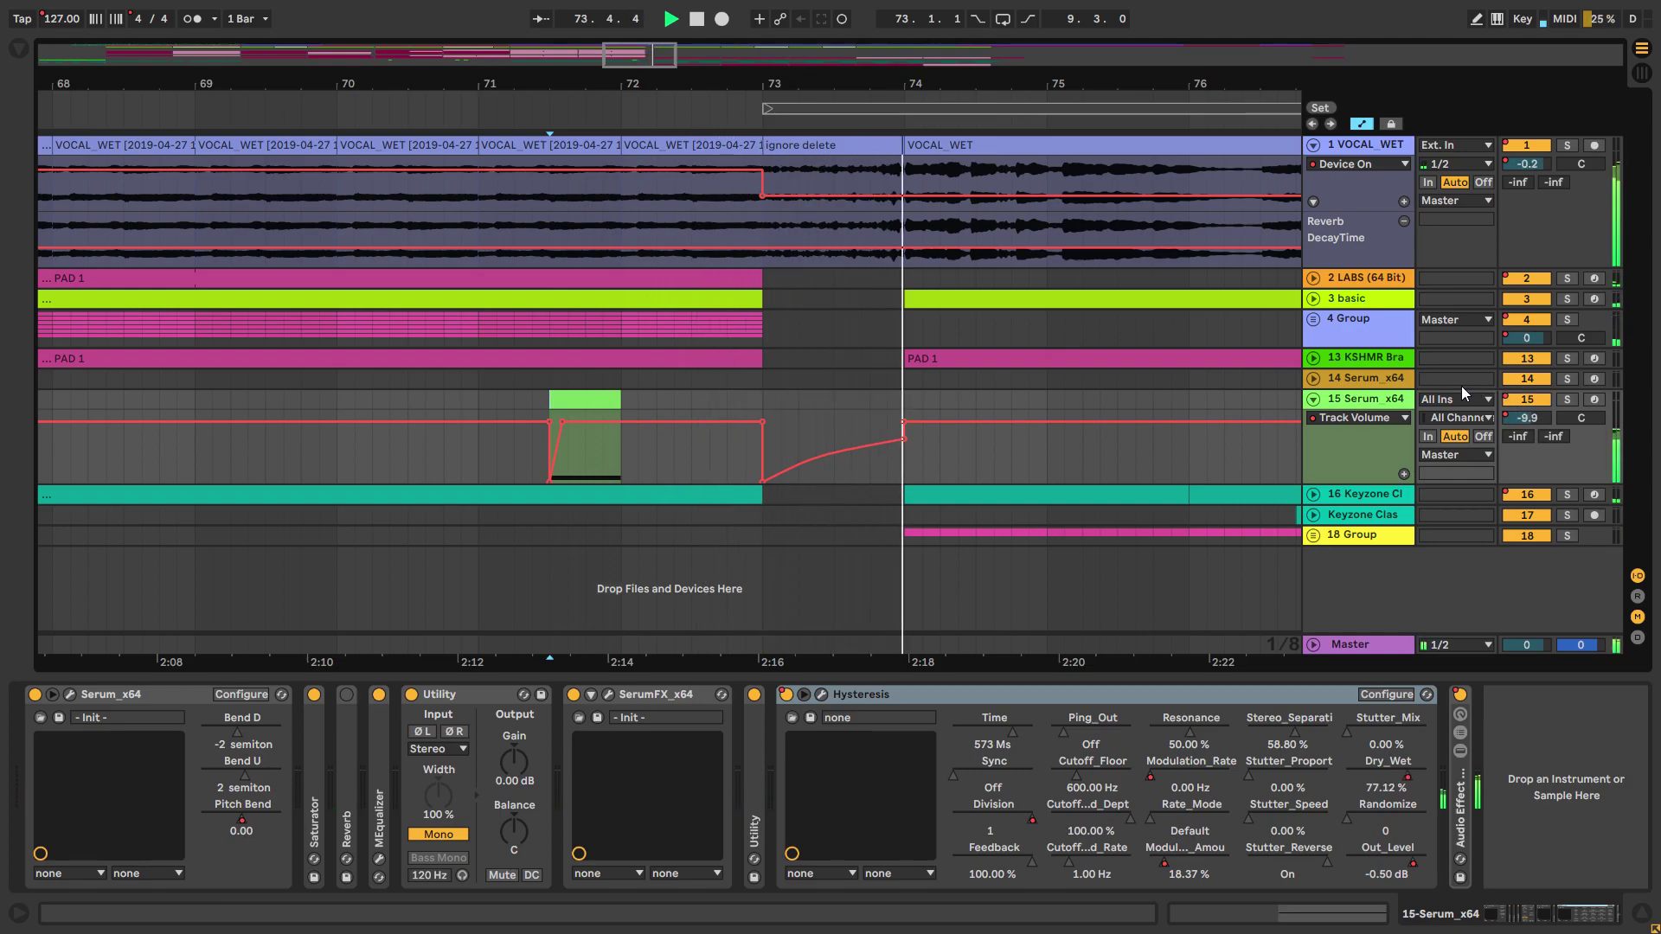
key(space)
Step: Place the insert marker at 73.1.1 on 16 Keyzone Classic, followed by 74.1.1 on 4 Group
drag(834, 329, 813, 333)
click(752, 507)
click(743, 502)
click(745, 517)
click(739, 528)
click(742, 501)
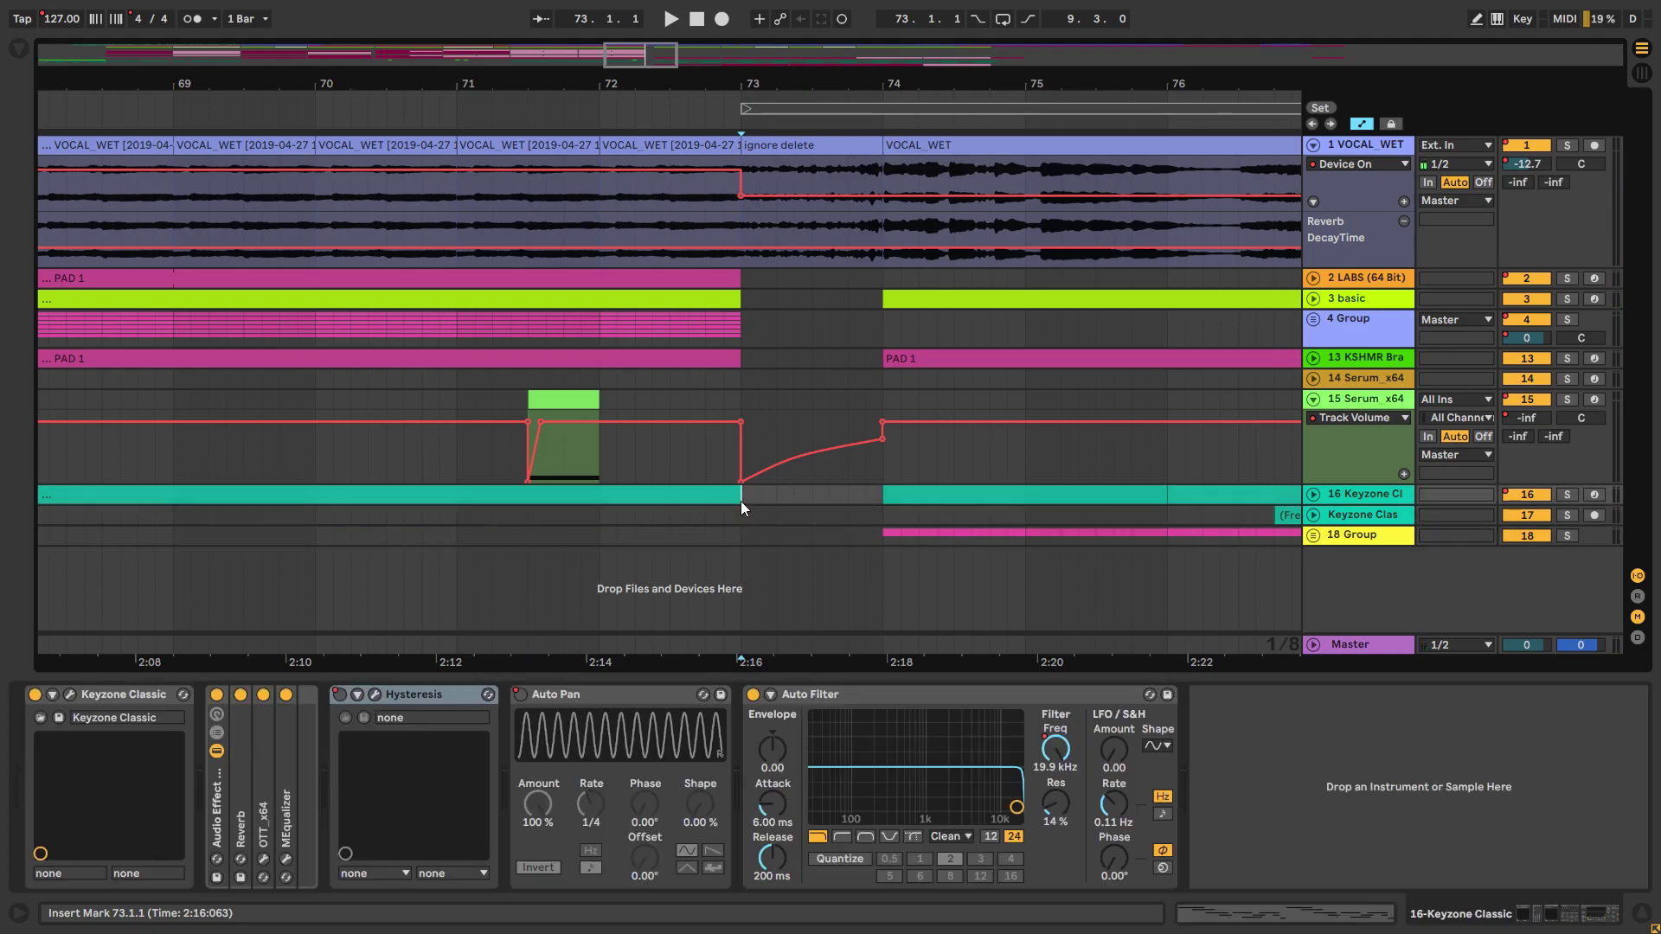
scroll(894, 348, down, 5)
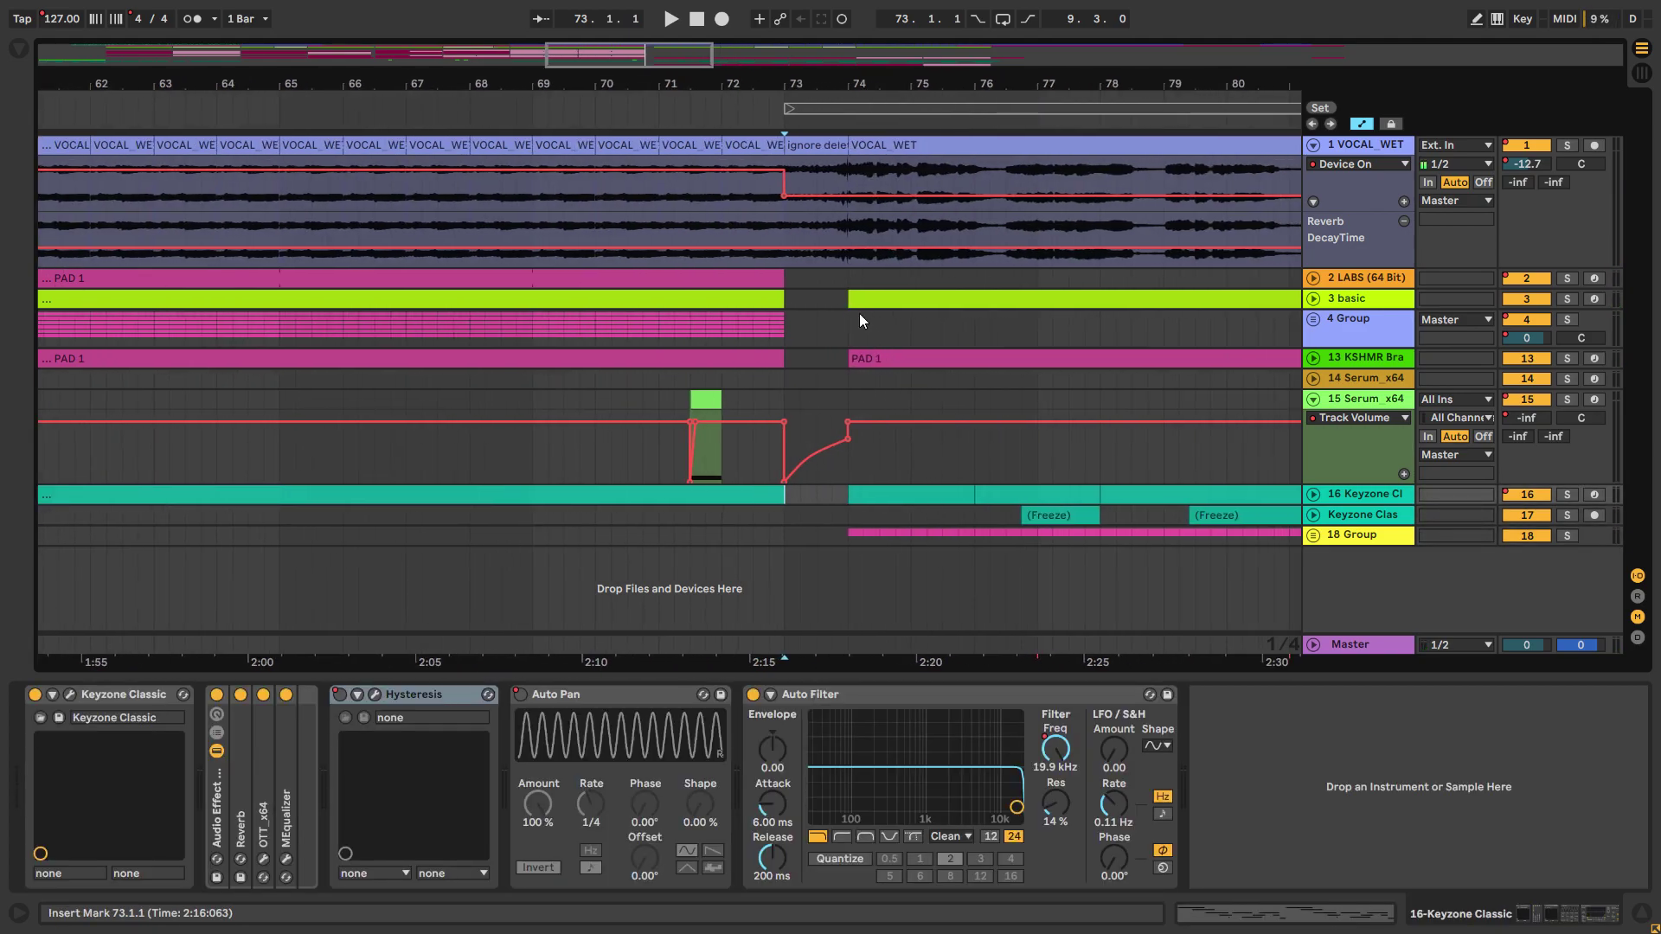
scroll(846, 329, up, 4)
click(846, 329)
scroll(846, 339, down, 12)
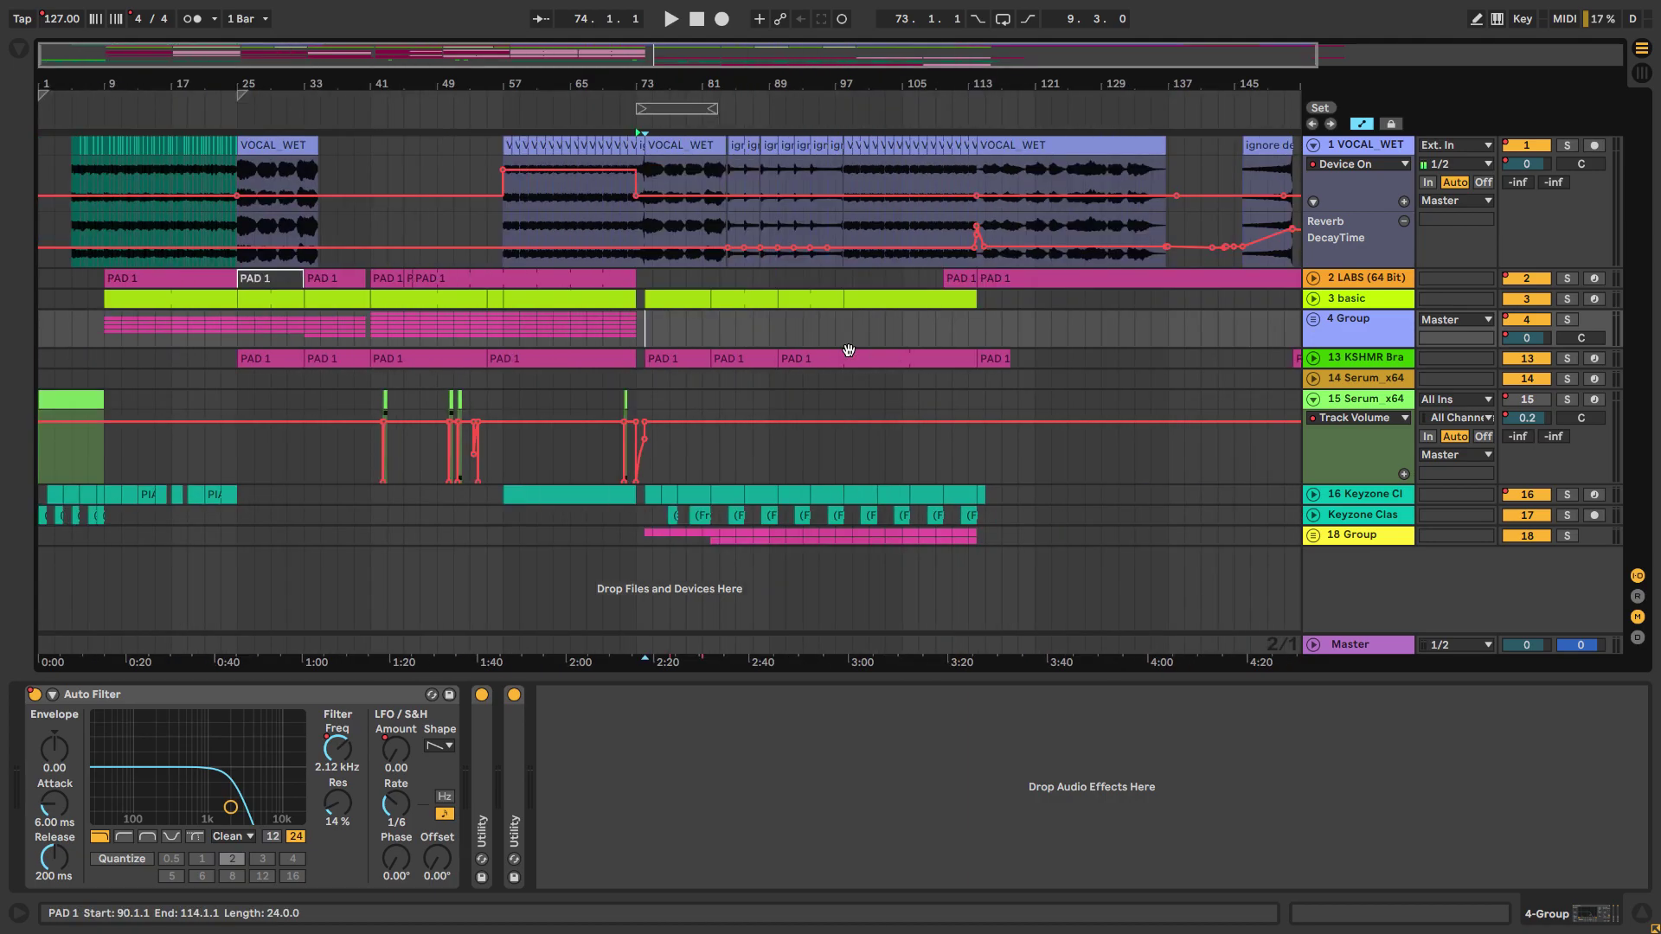
Step: Select the 15 Serum_x64 track and play the full mix from 73.1.1, followed by 71.3.1
scroll(846, 348, up, 9)
drag(508, 391, 1212, 397)
drag(408, 386, 977, 381)
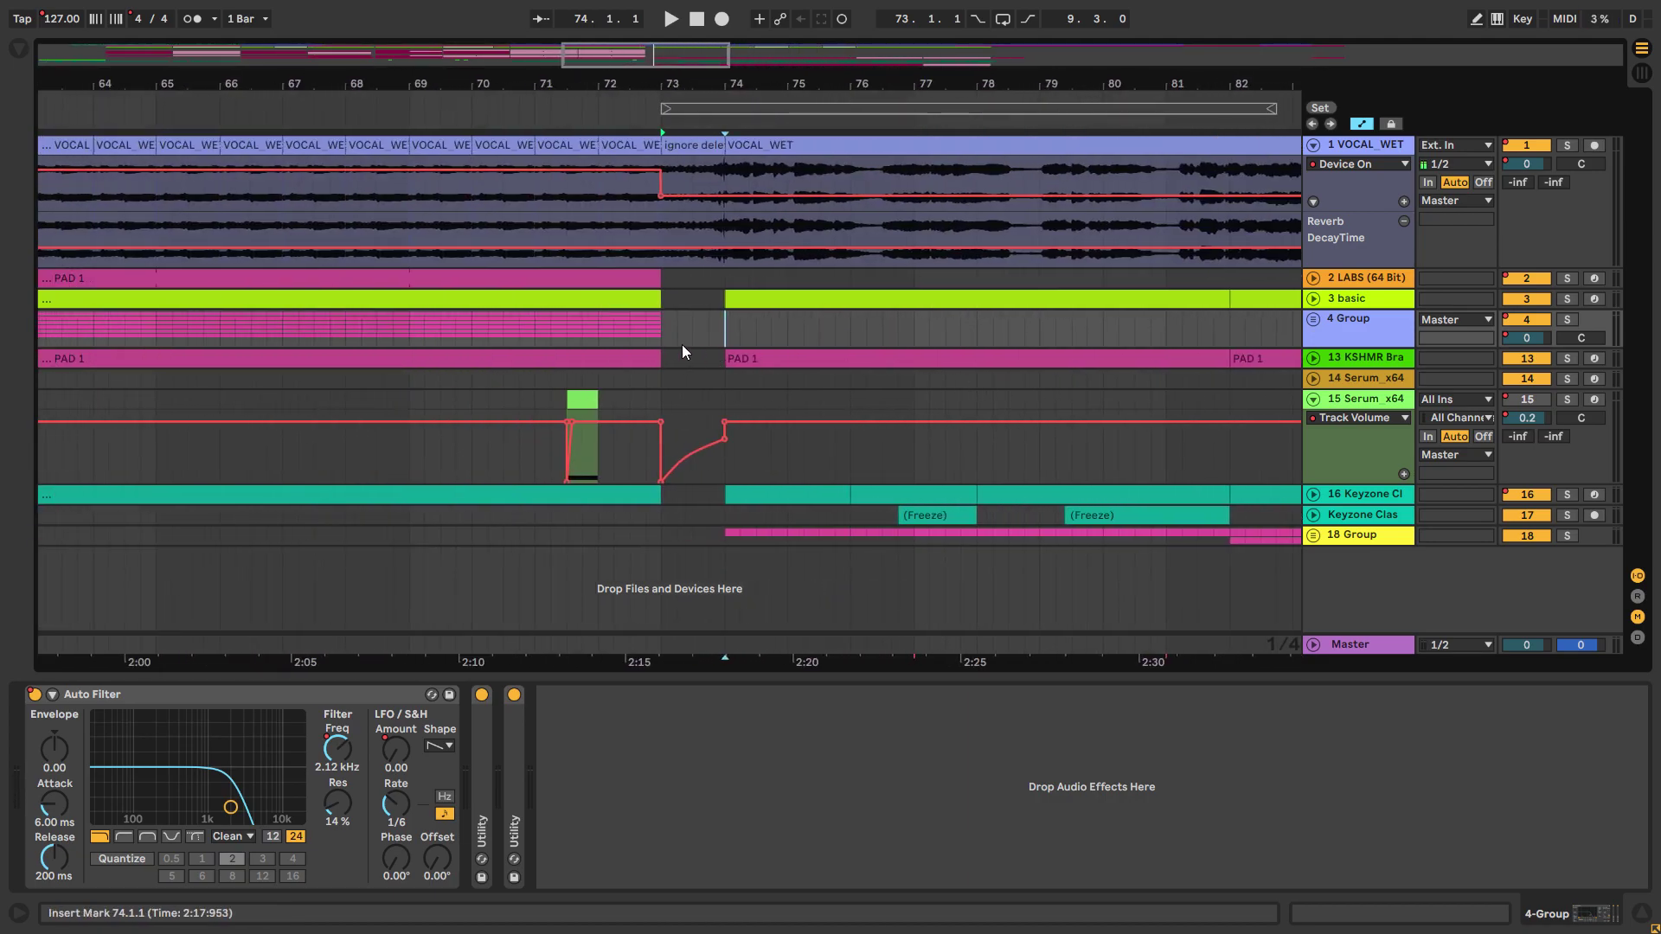
click(1384, 447)
key(space)
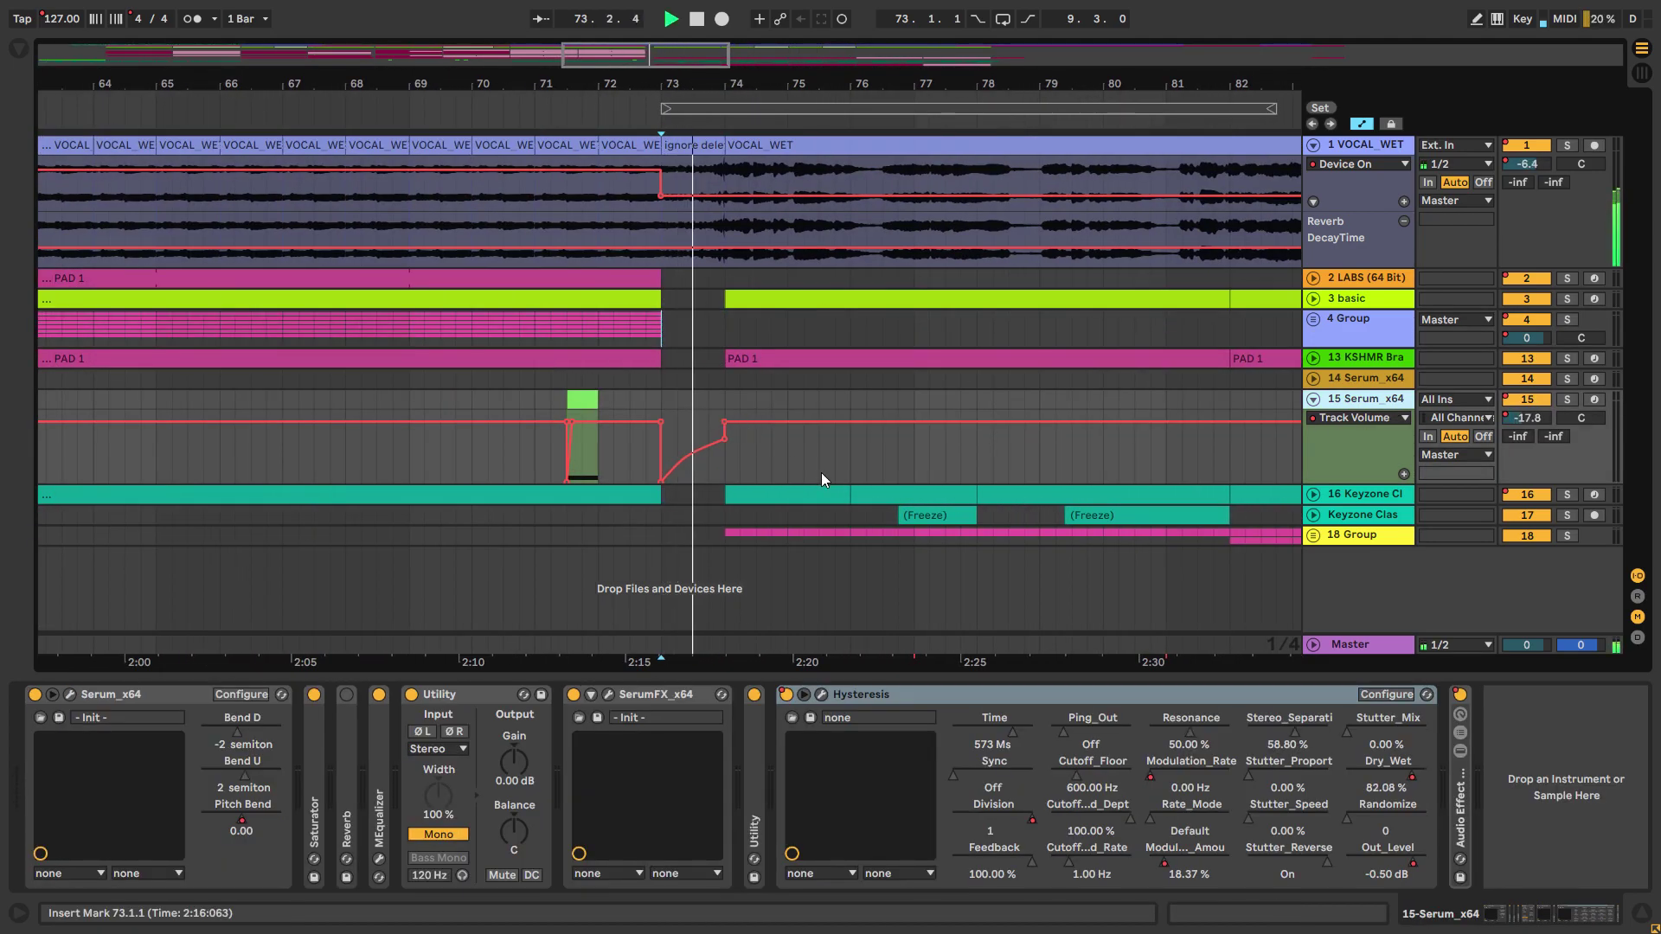
click(562, 403)
key(space)
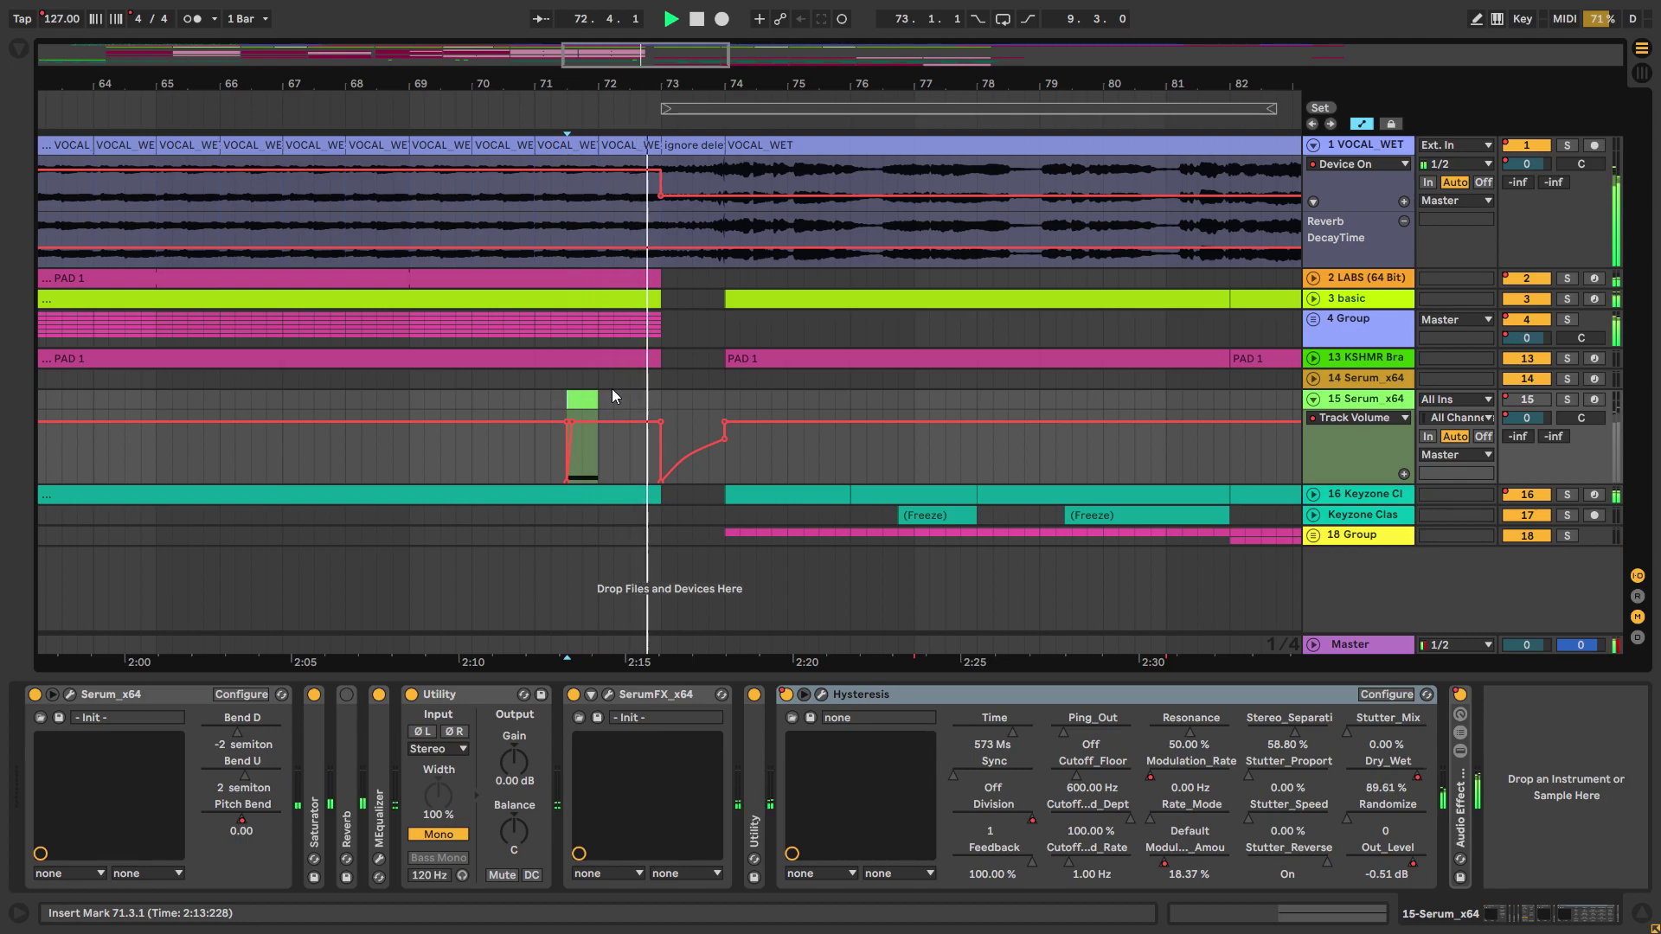
Step: Fold Hysteresis and SerumFX_x64 in the 15 Serum_x64 chain and unfold its Audio Effect Rack
double_click(1036, 696)
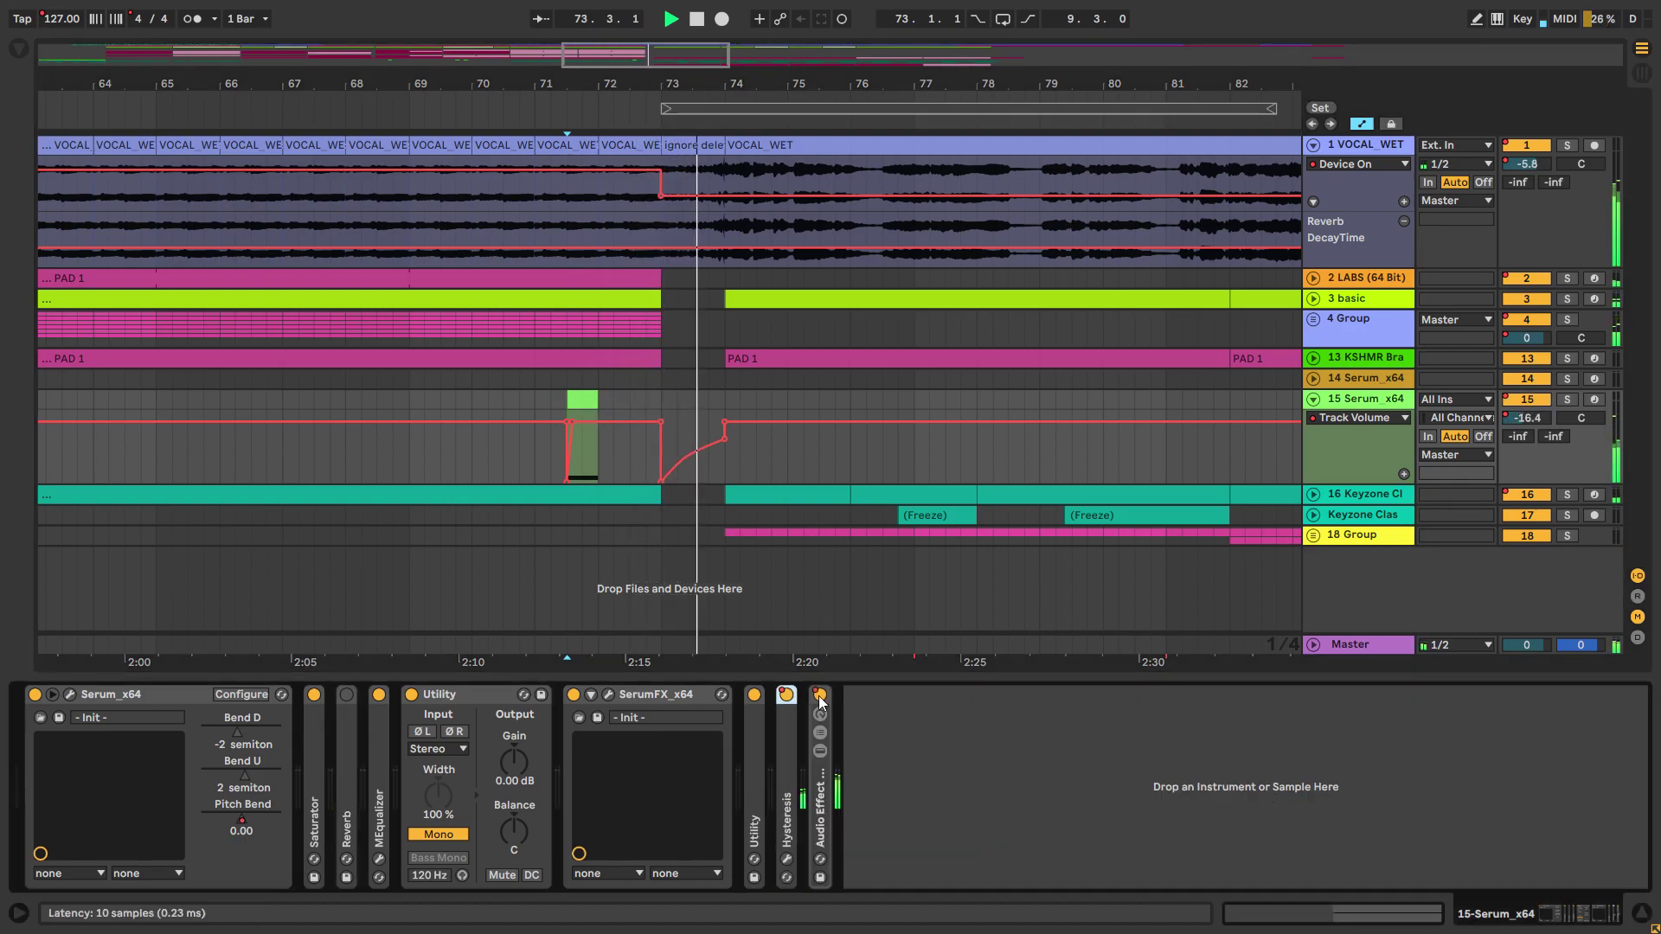
double_click(657, 694)
key(space)
double_click(671, 743)
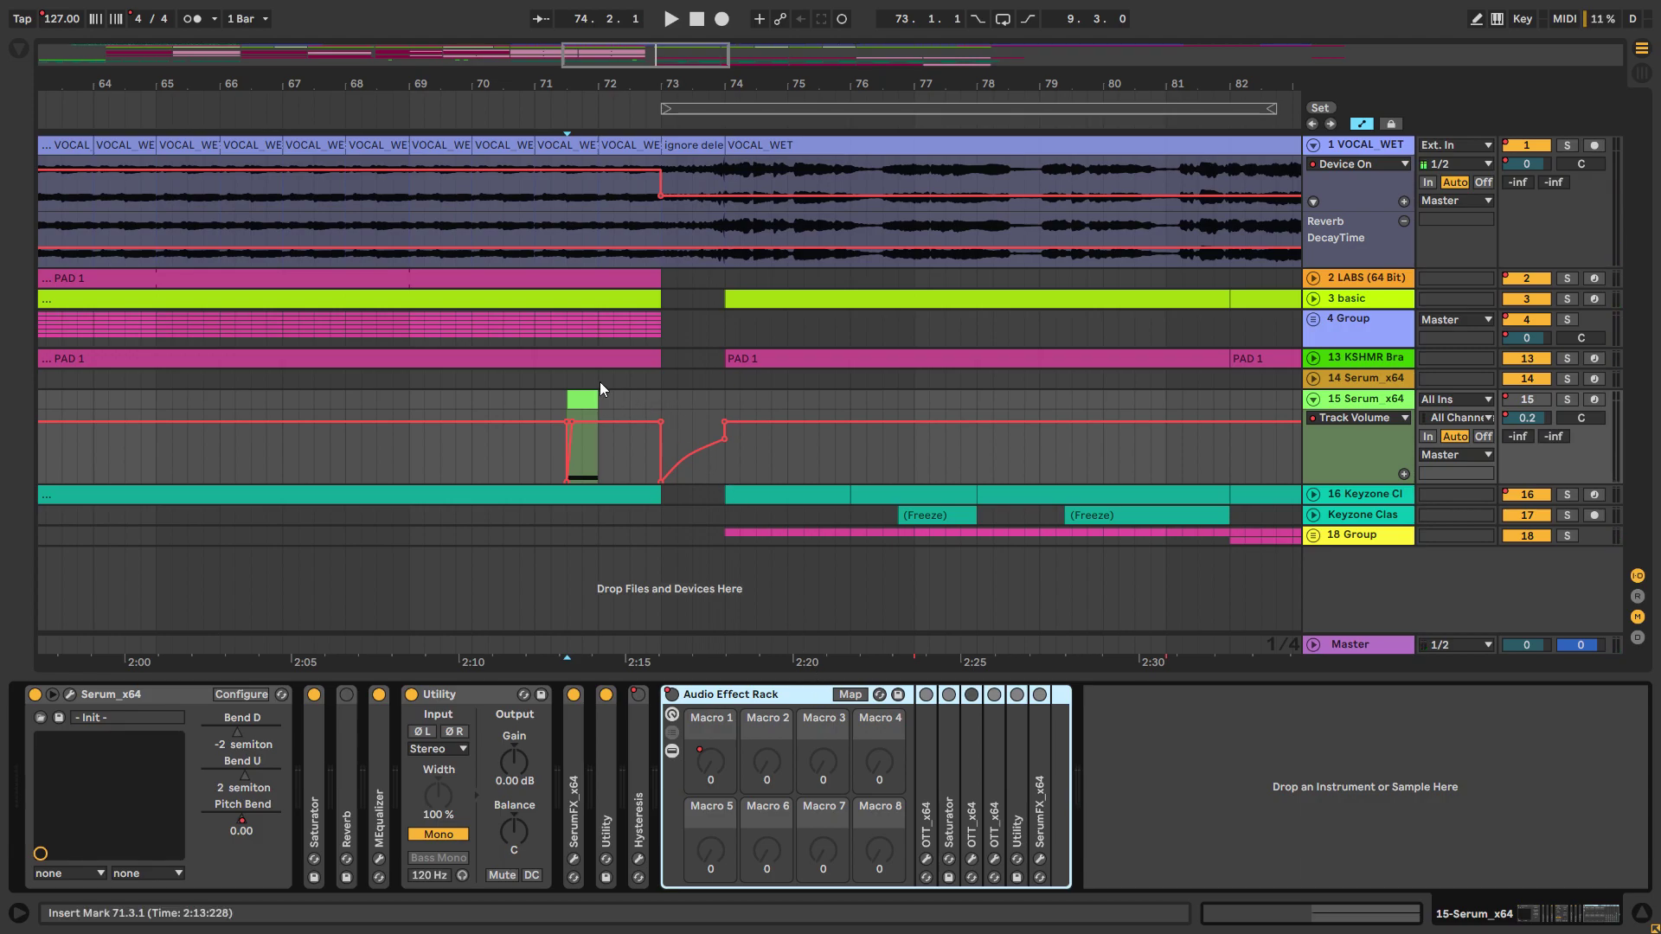
Step: Play from 71.3.1 and switch off the Audio Effect Rack on 15 Serum_x64 to hear the difference
key(space)
click(671, 696)
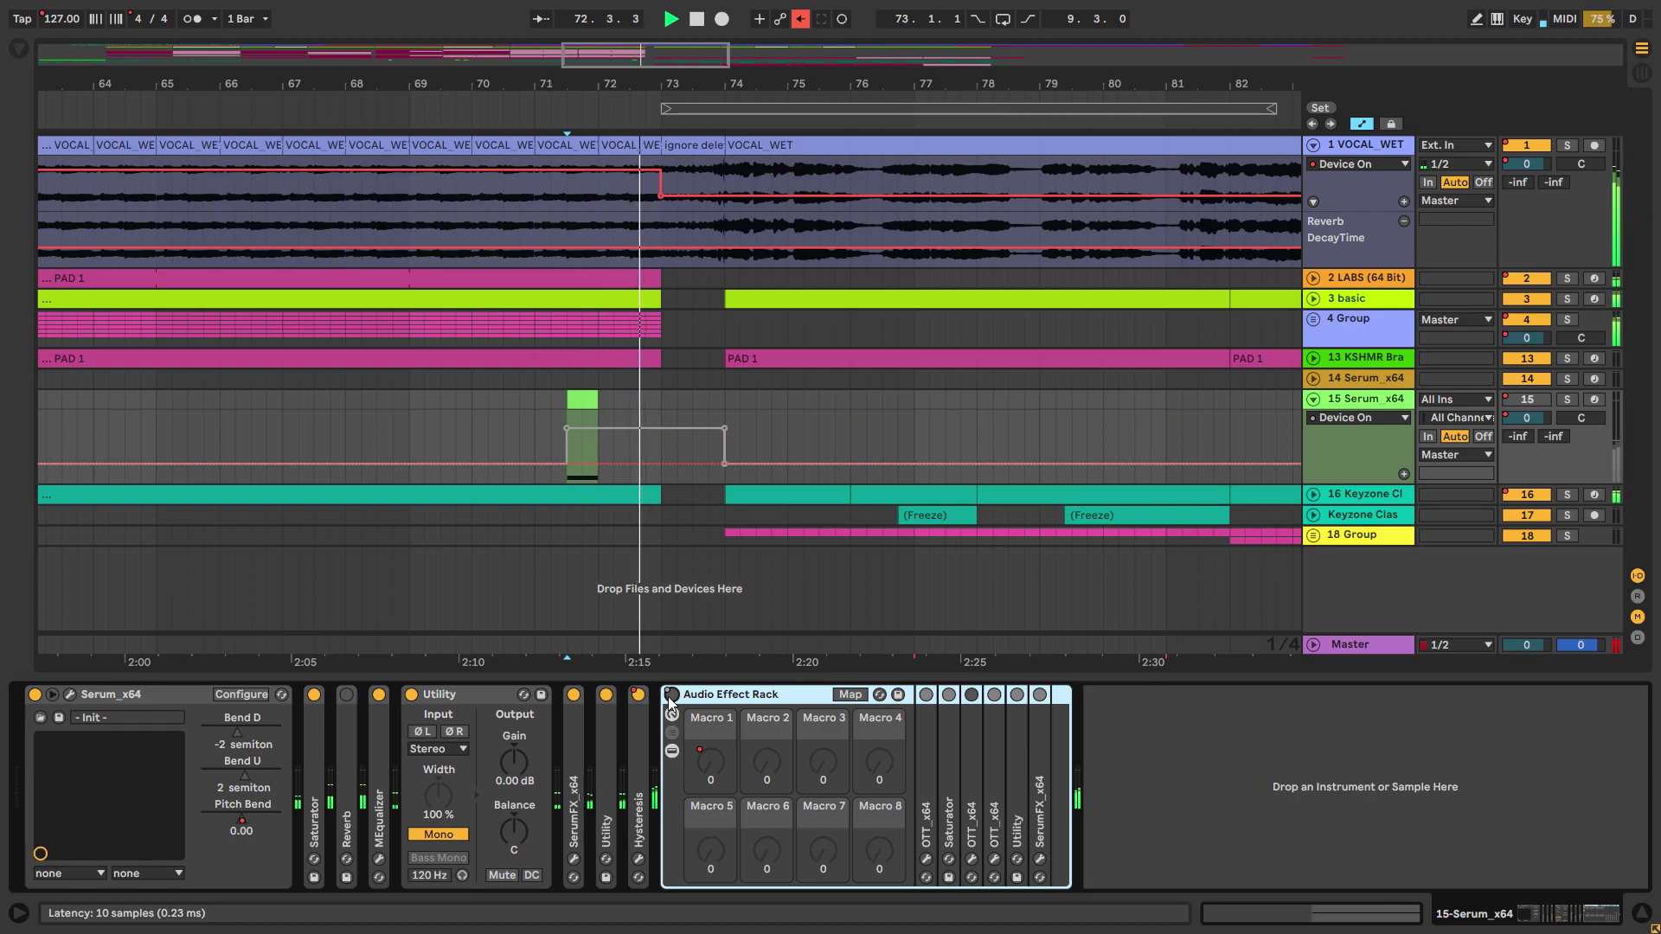
key(space)
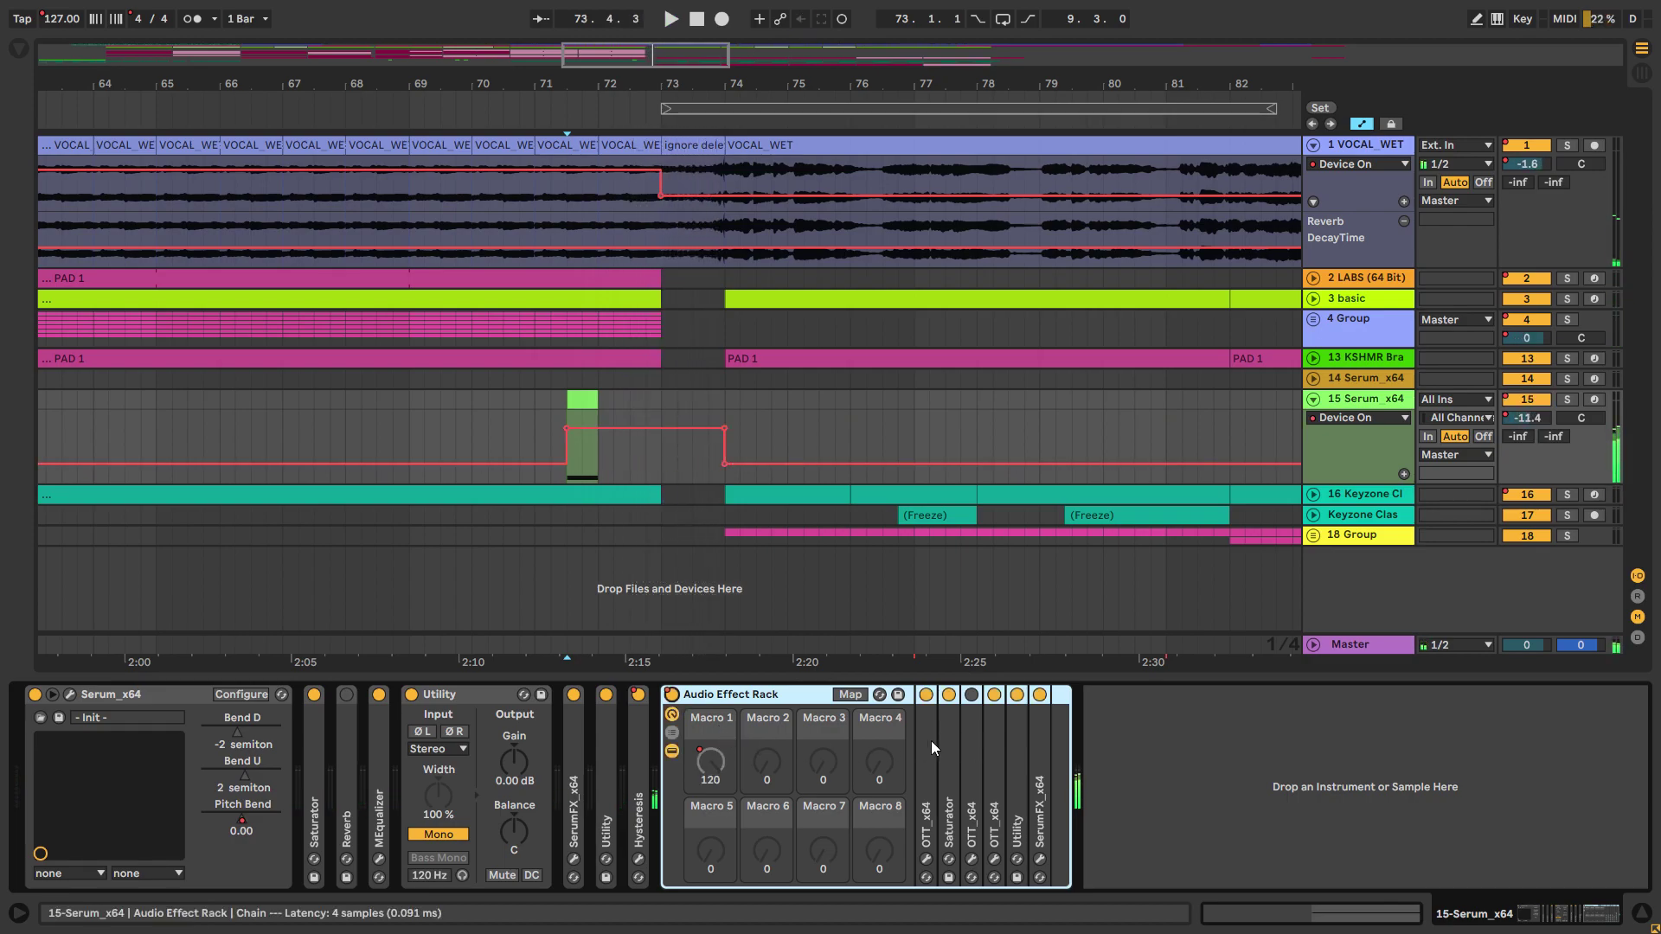
Step: Unfold the first OTT_x64, the Saturator and the last OTT_x64 inside the Audio Effect Rack
double_click(927, 751)
click(961, 695)
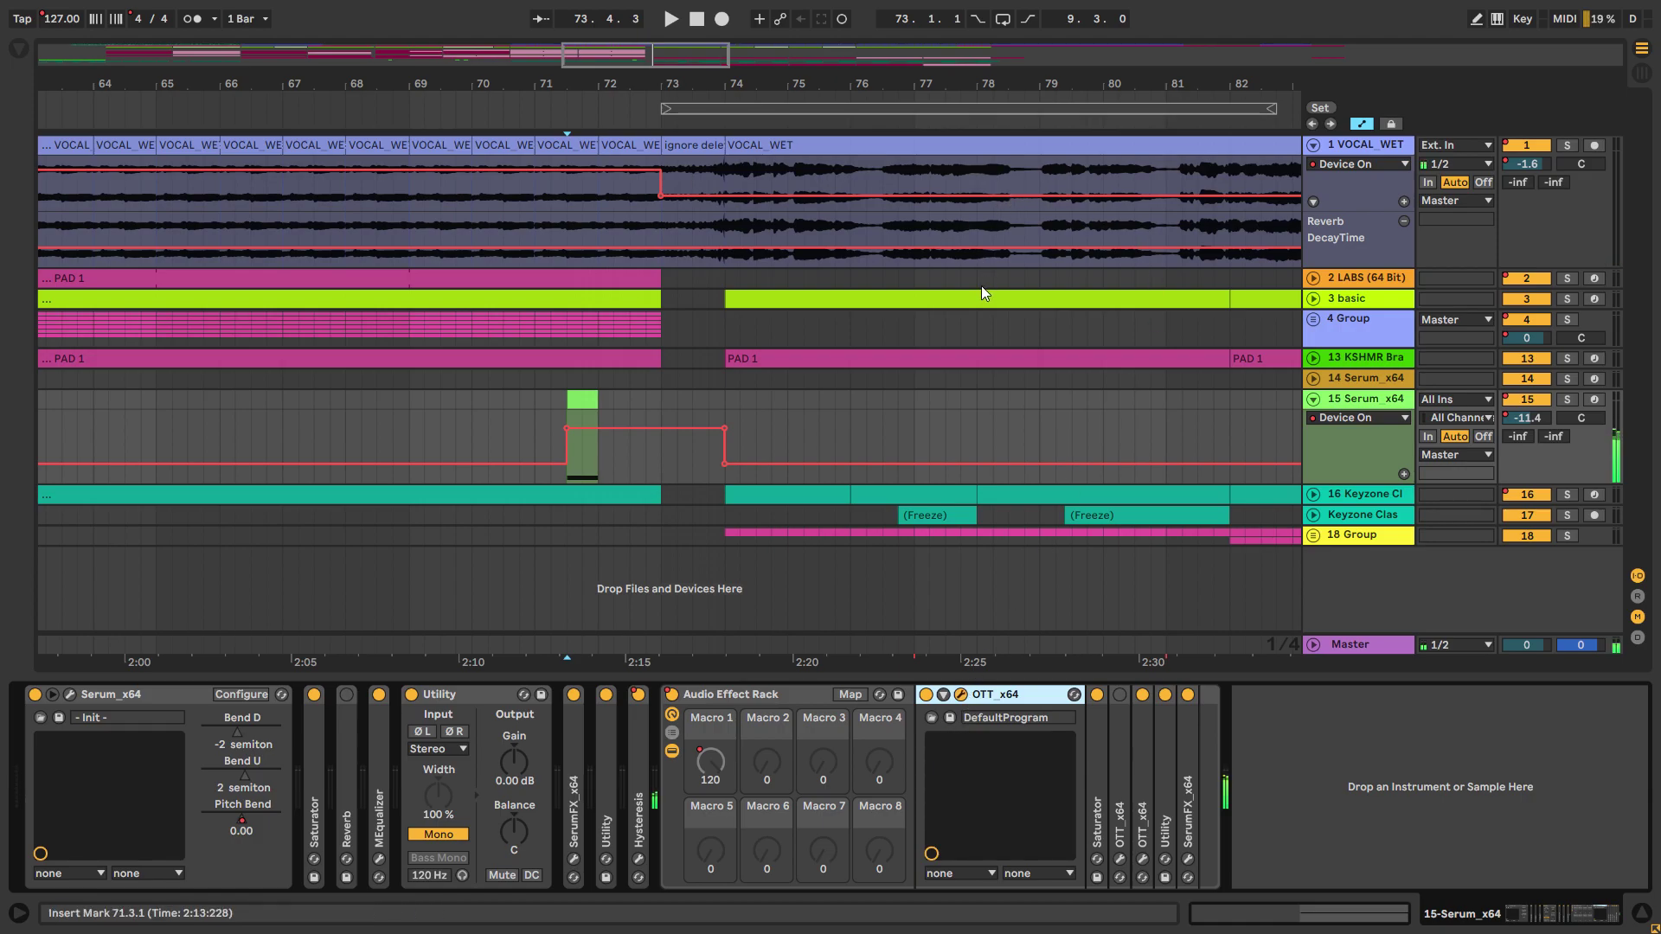
double_click(1093, 764)
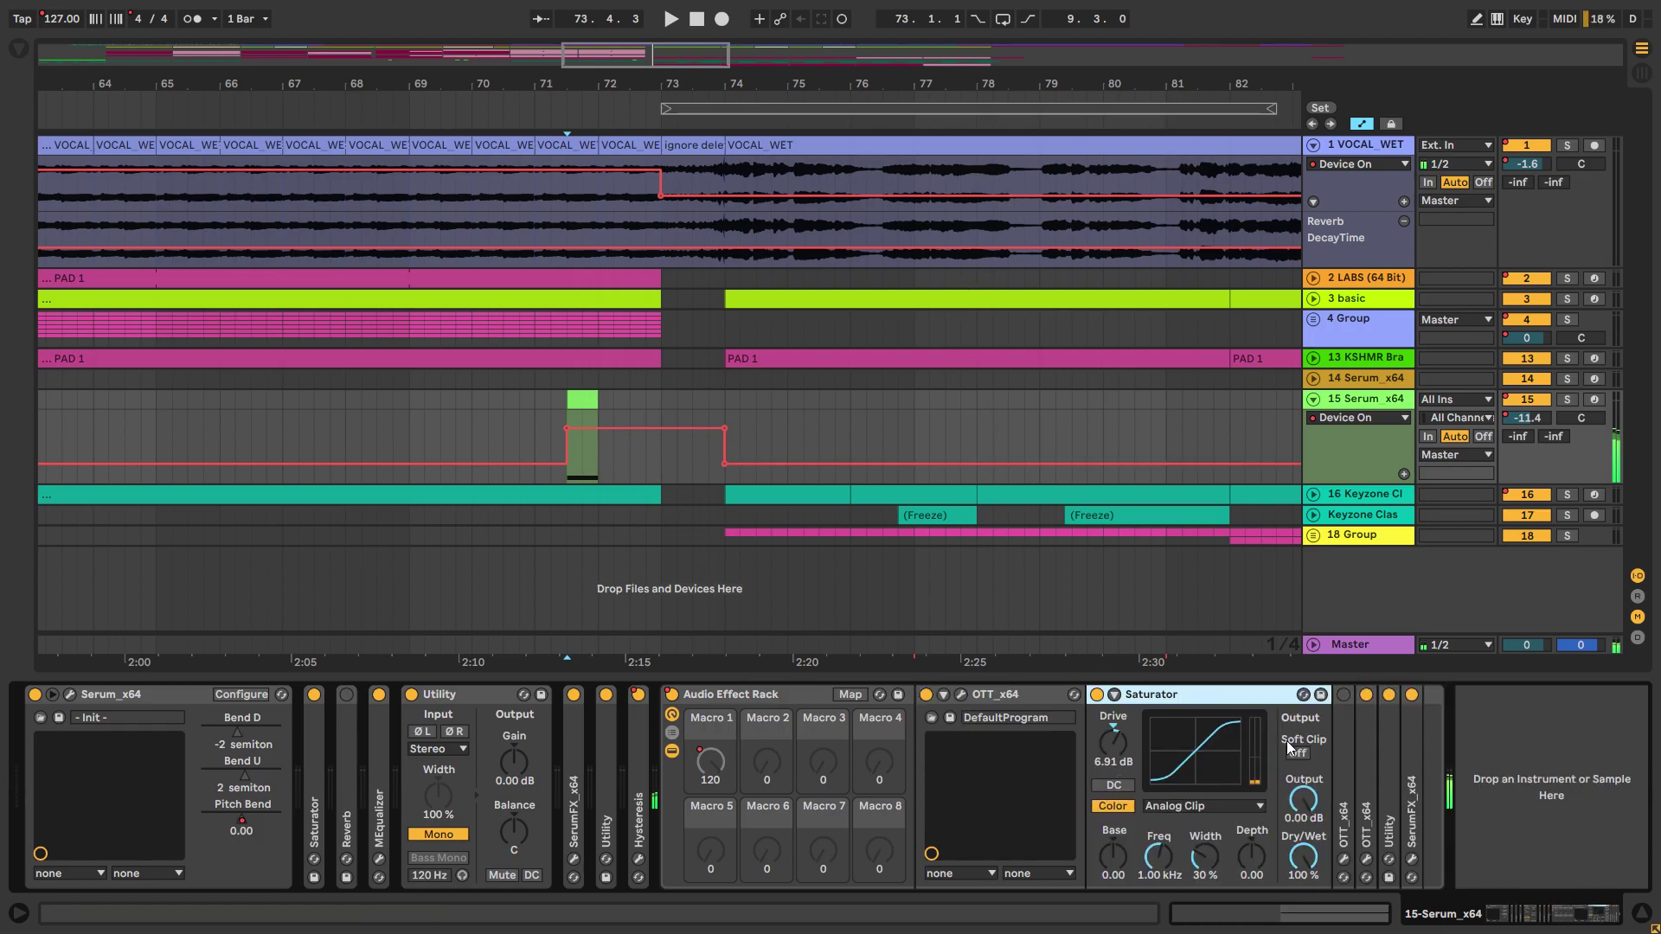
double_click(1372, 749)
click(1403, 696)
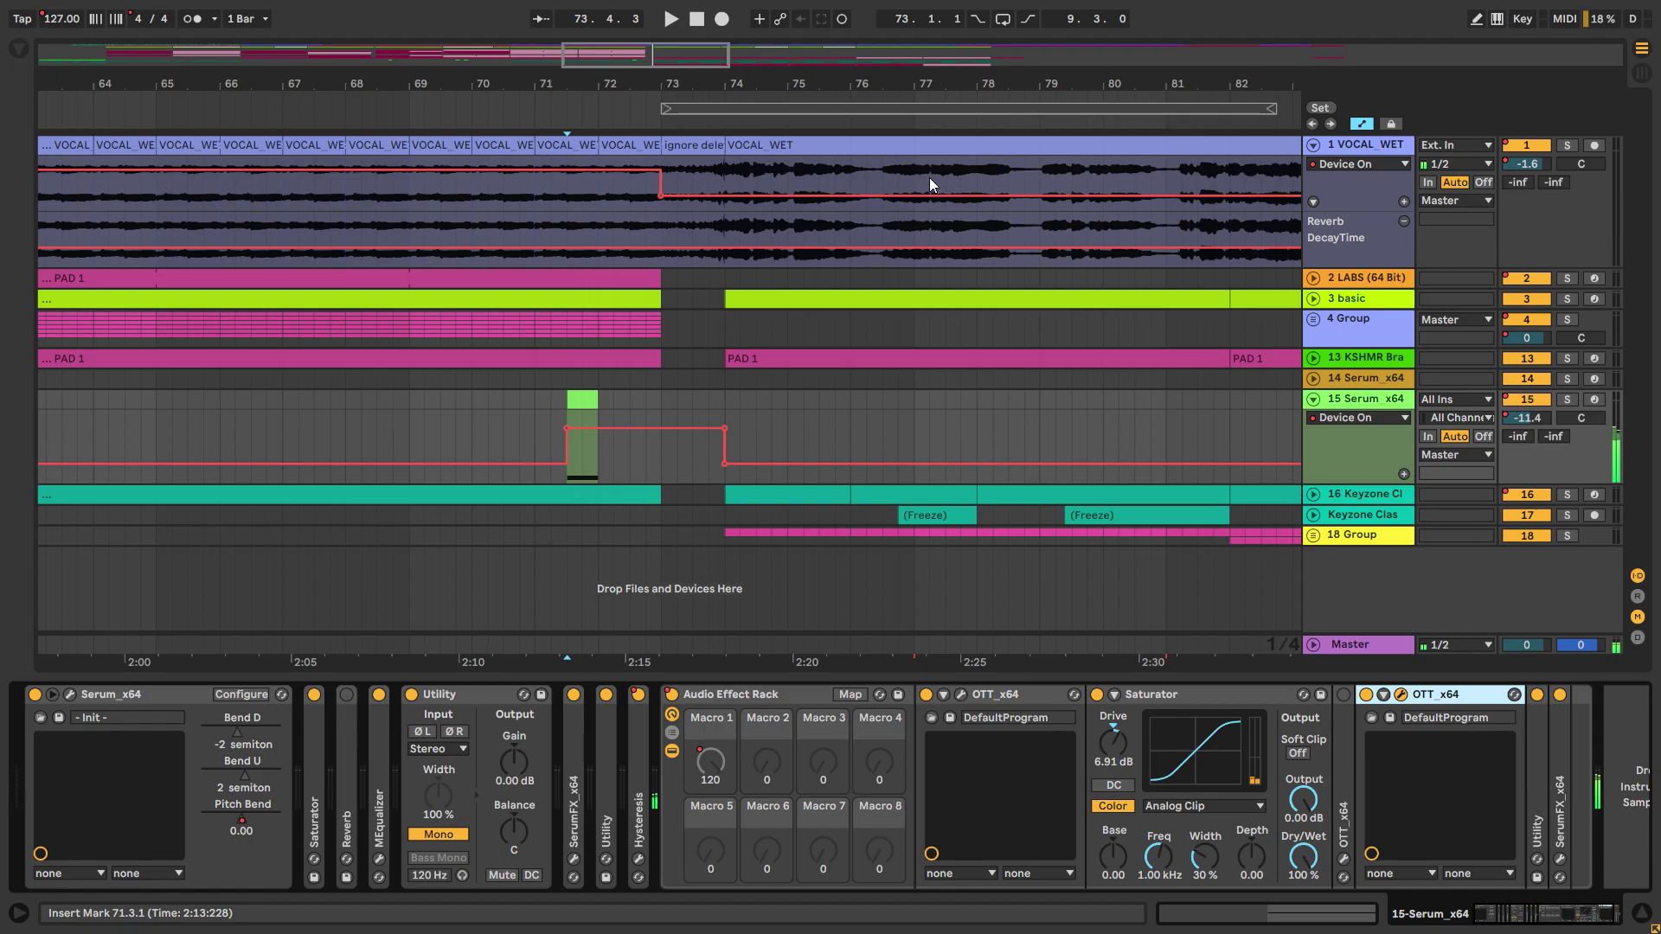
Step: Unfold SerumFX_x64 and Utility at the end of the Audio Effect Rack
double_click(1561, 789)
double_click(1539, 774)
click(1599, 915)
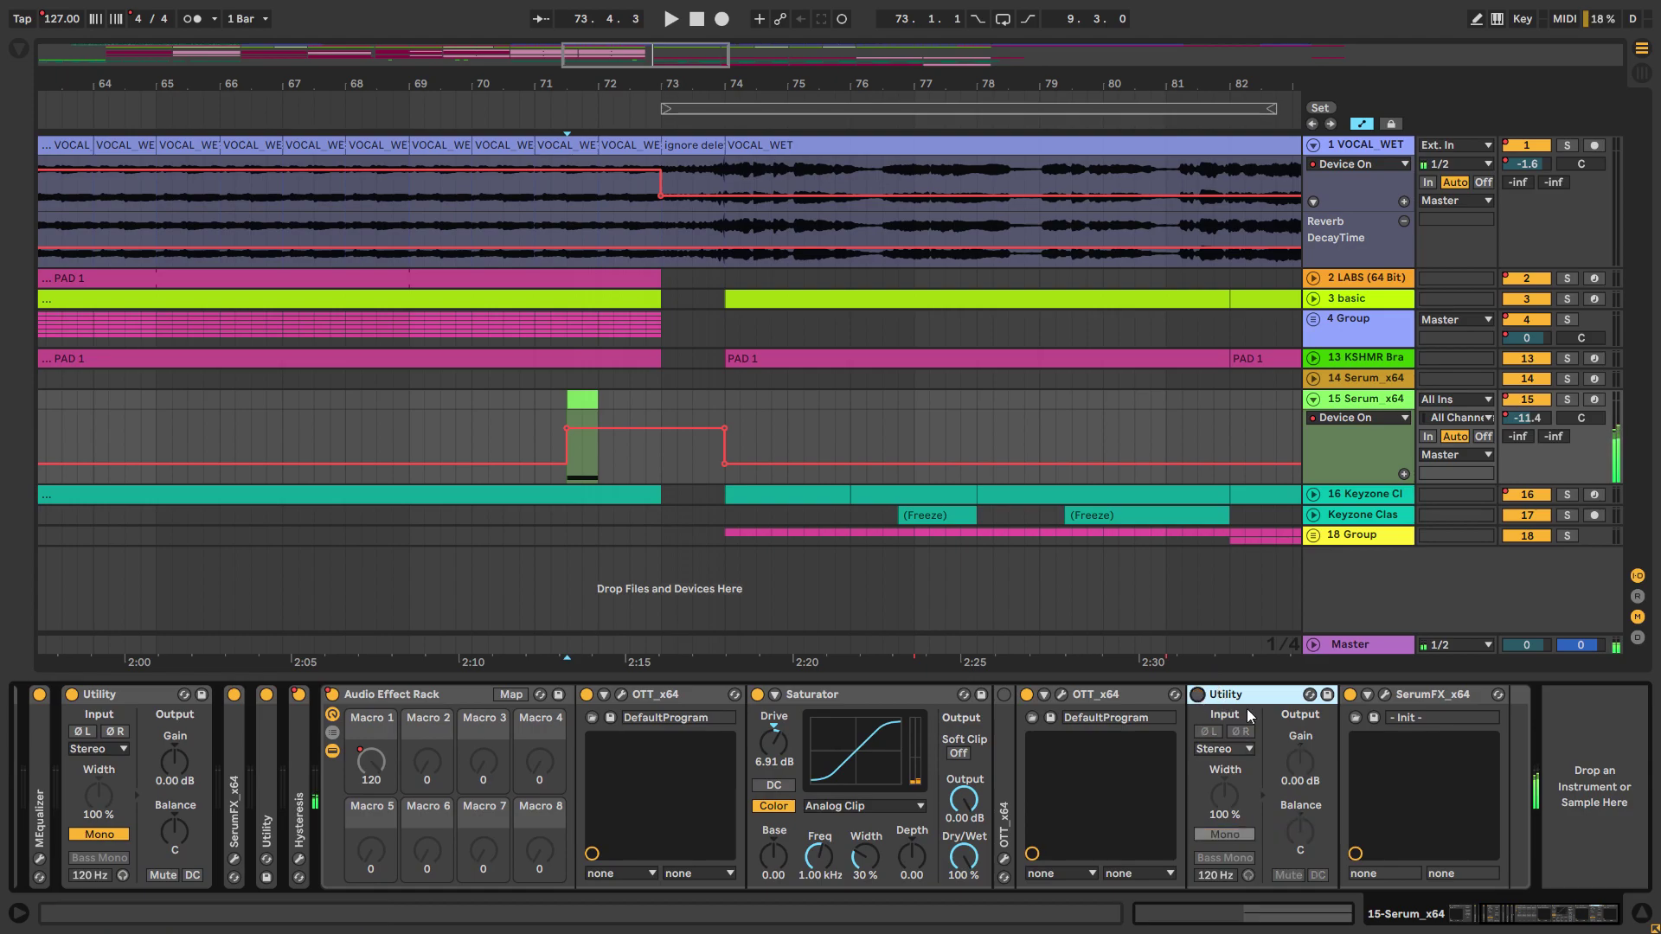
Step: Toggle SerumFX_x64 in the Audio Effect Rack, play from 71.3.1 and switch on the rack's deactivated Utility
key(space)
click(1351, 694)
key(space)
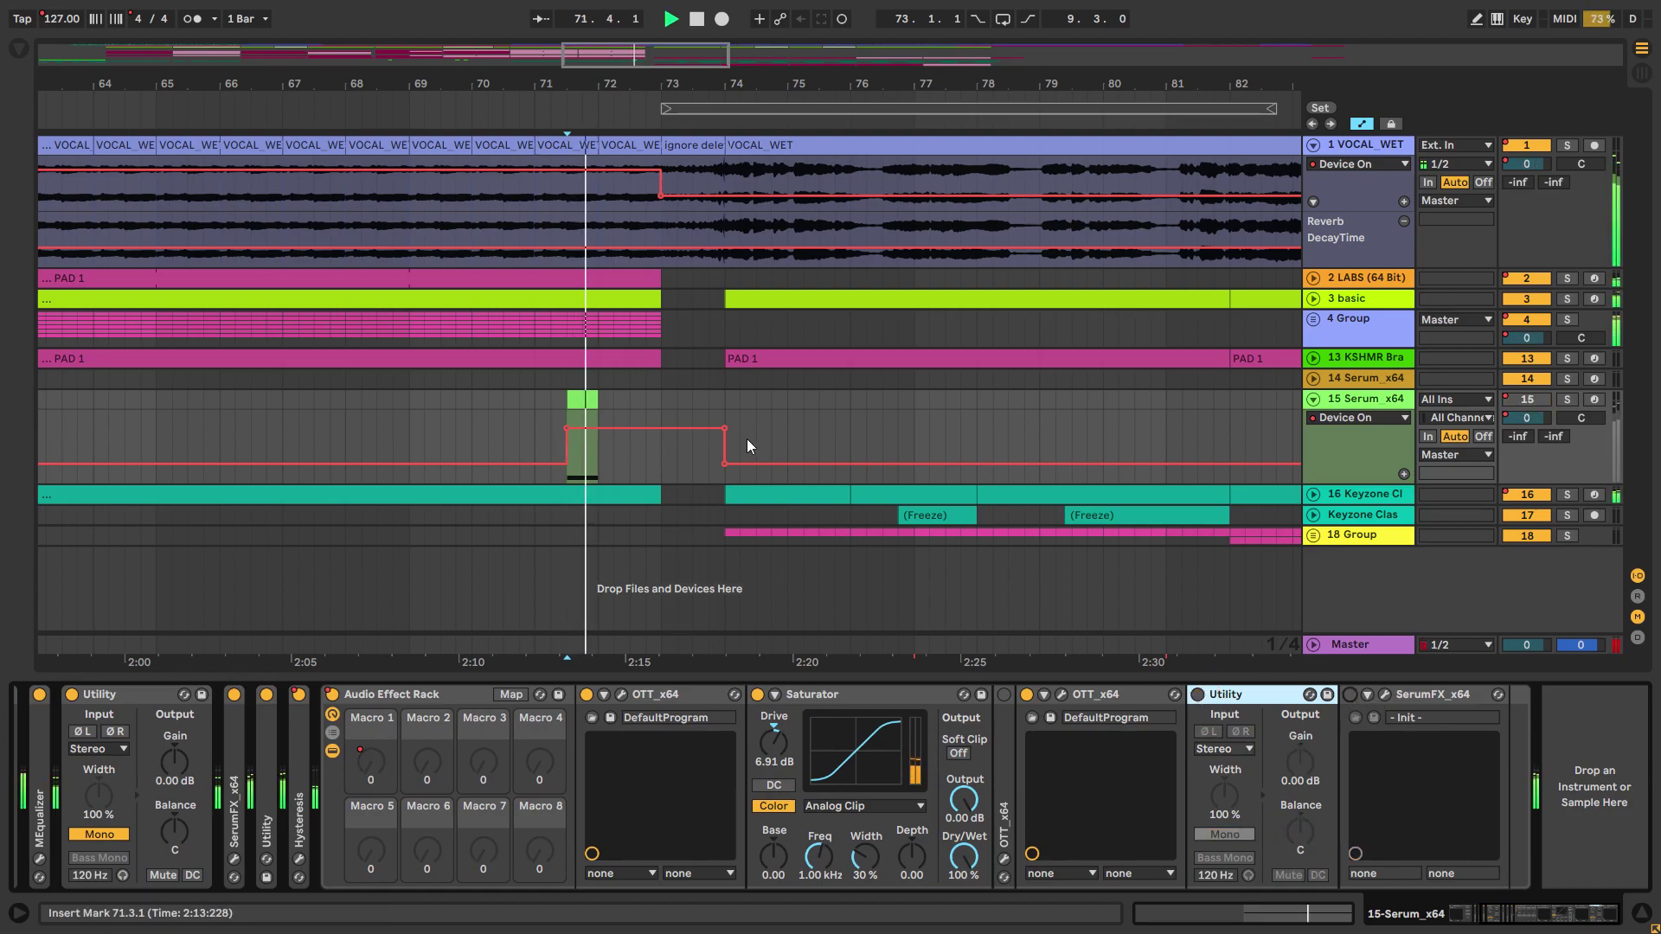
scroll(667, 390, up, 3)
drag(673, 389, 867, 392)
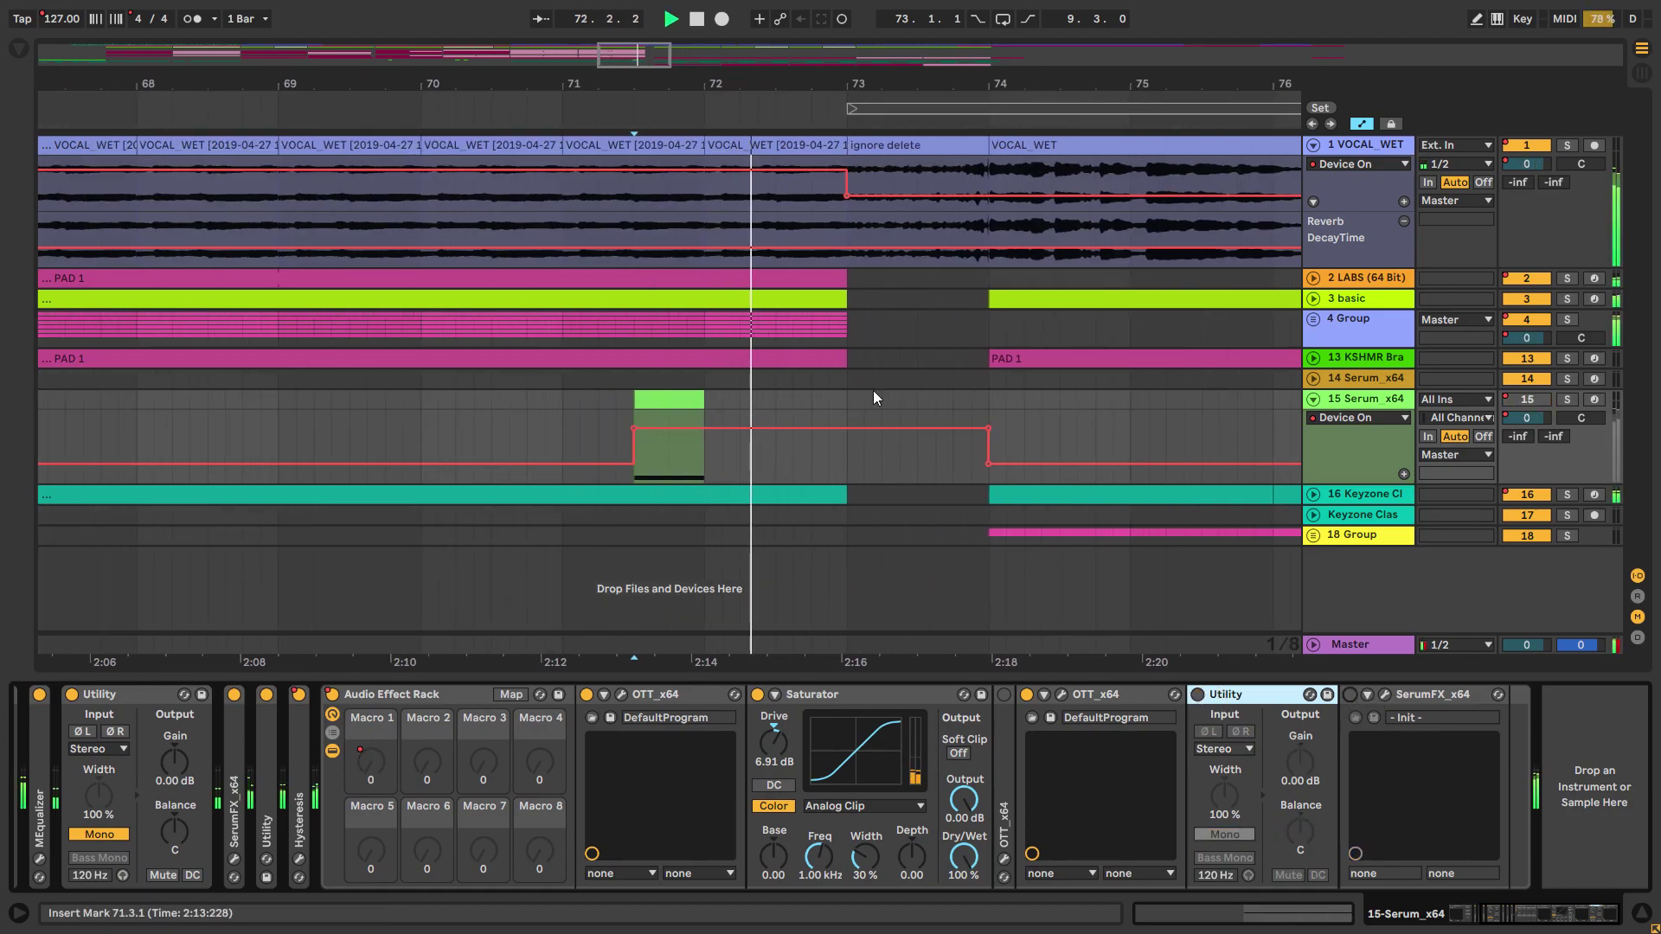
key(space)
click(1198, 694)
Step: Fold Utility, the last OTT_x64 and Saturator inside the Audio Effect Rack
double_click(1295, 695)
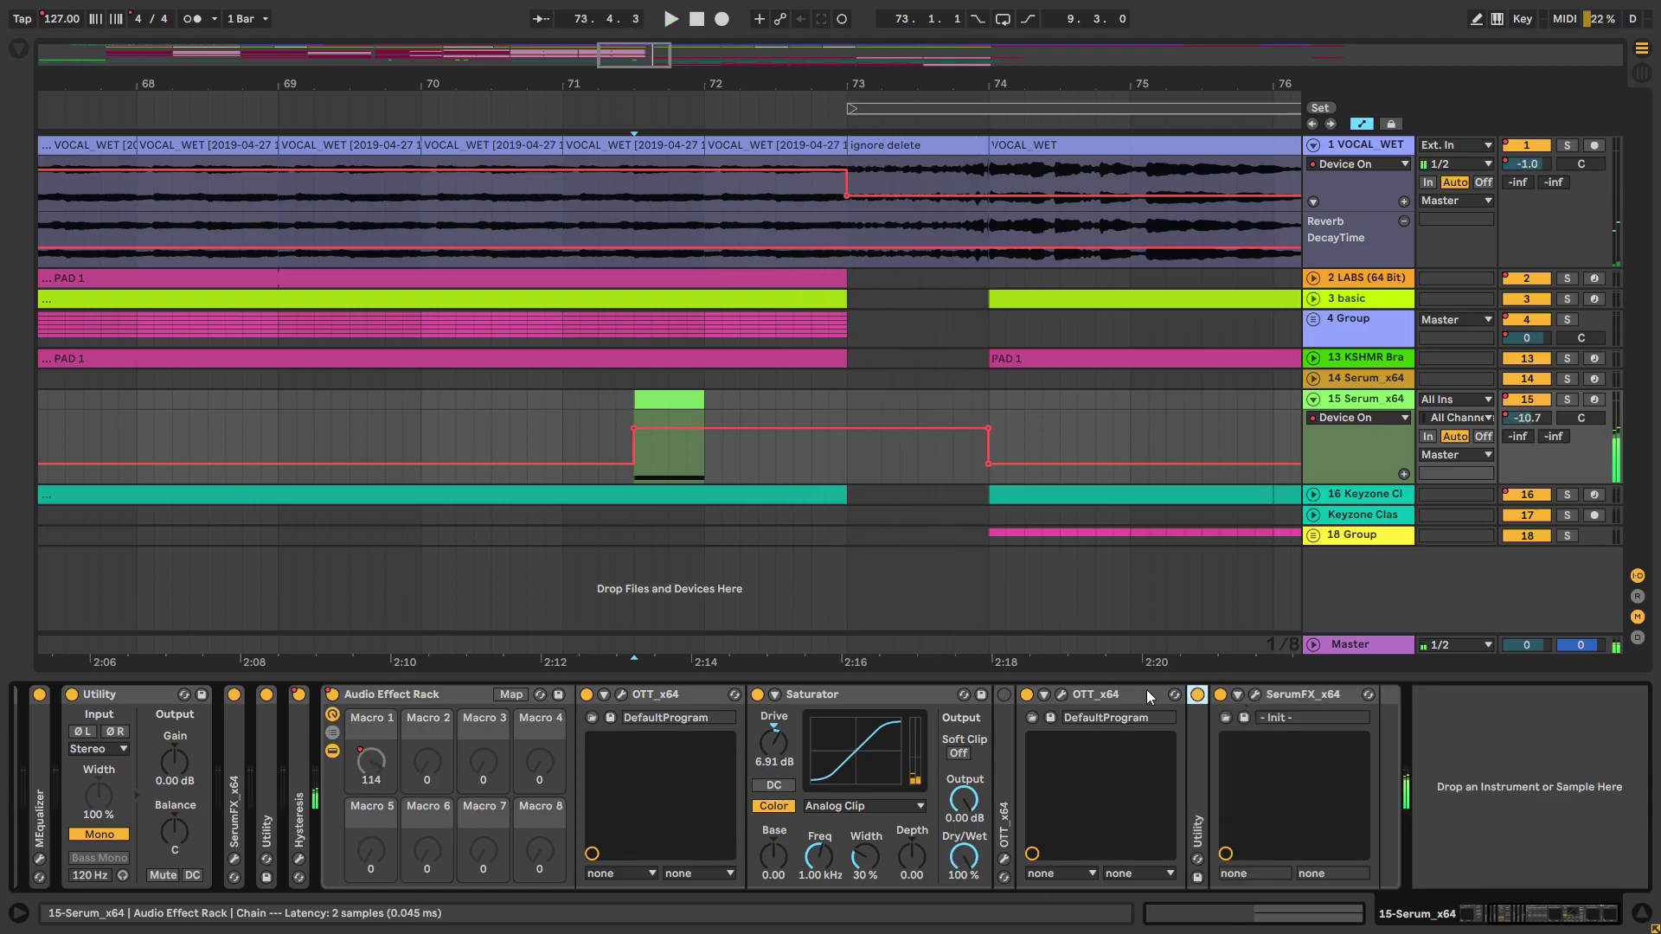
double_click(1116, 695)
double_click(937, 693)
scroll(925, 412, down, 3)
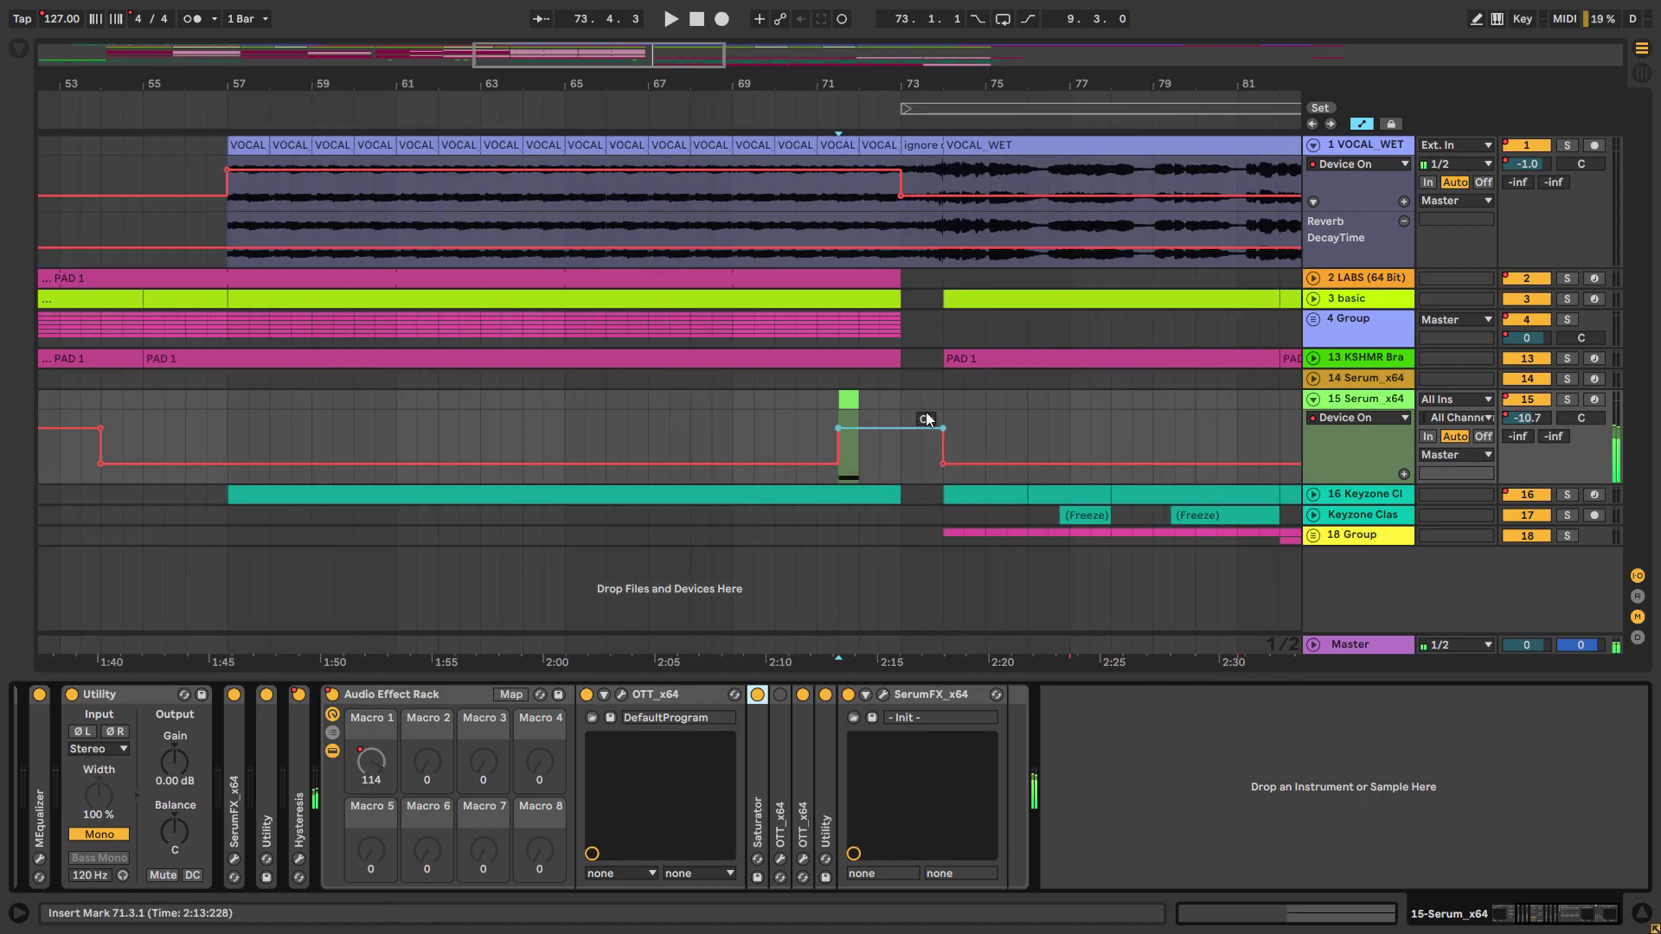
Step: Fold all tracks in the arrangement and select the 16 Keyzone Classic clip at 74.1.1
click(944, 309)
key(alt+u)
drag(943, 223, 797, 245)
click(966, 287)
drag(936, 294, 830, 311)
click(844, 302)
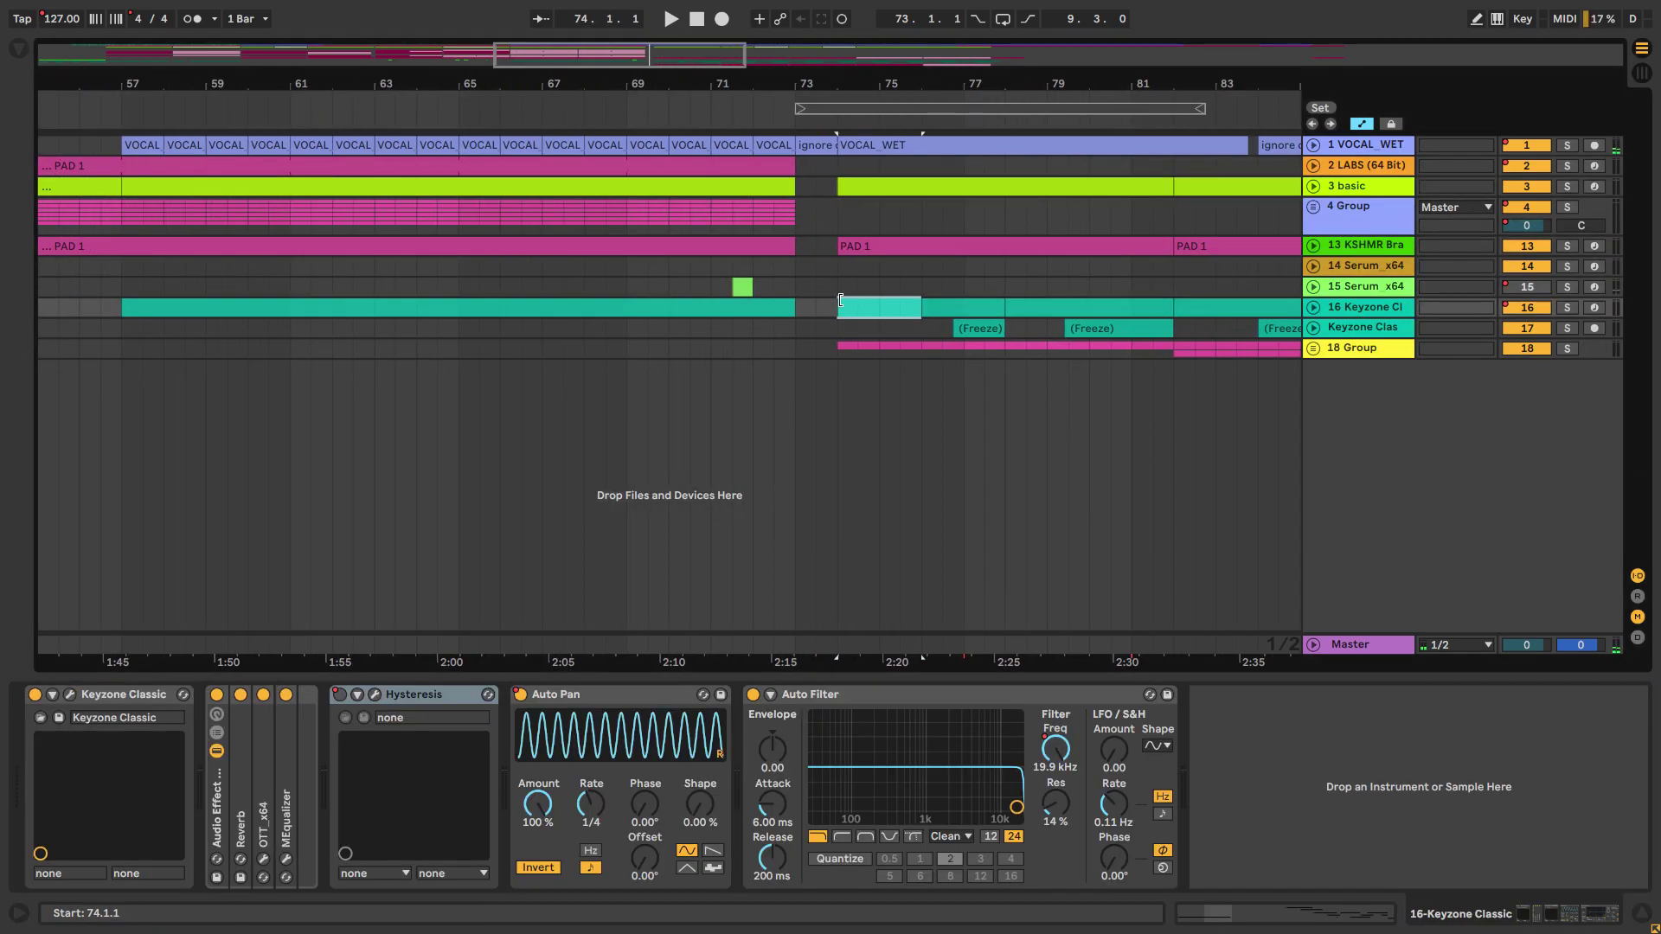
Step: Place the insert marker at 74.1.1 on 14 Serum_x64 and play the section from there
click(839, 273)
key(space)
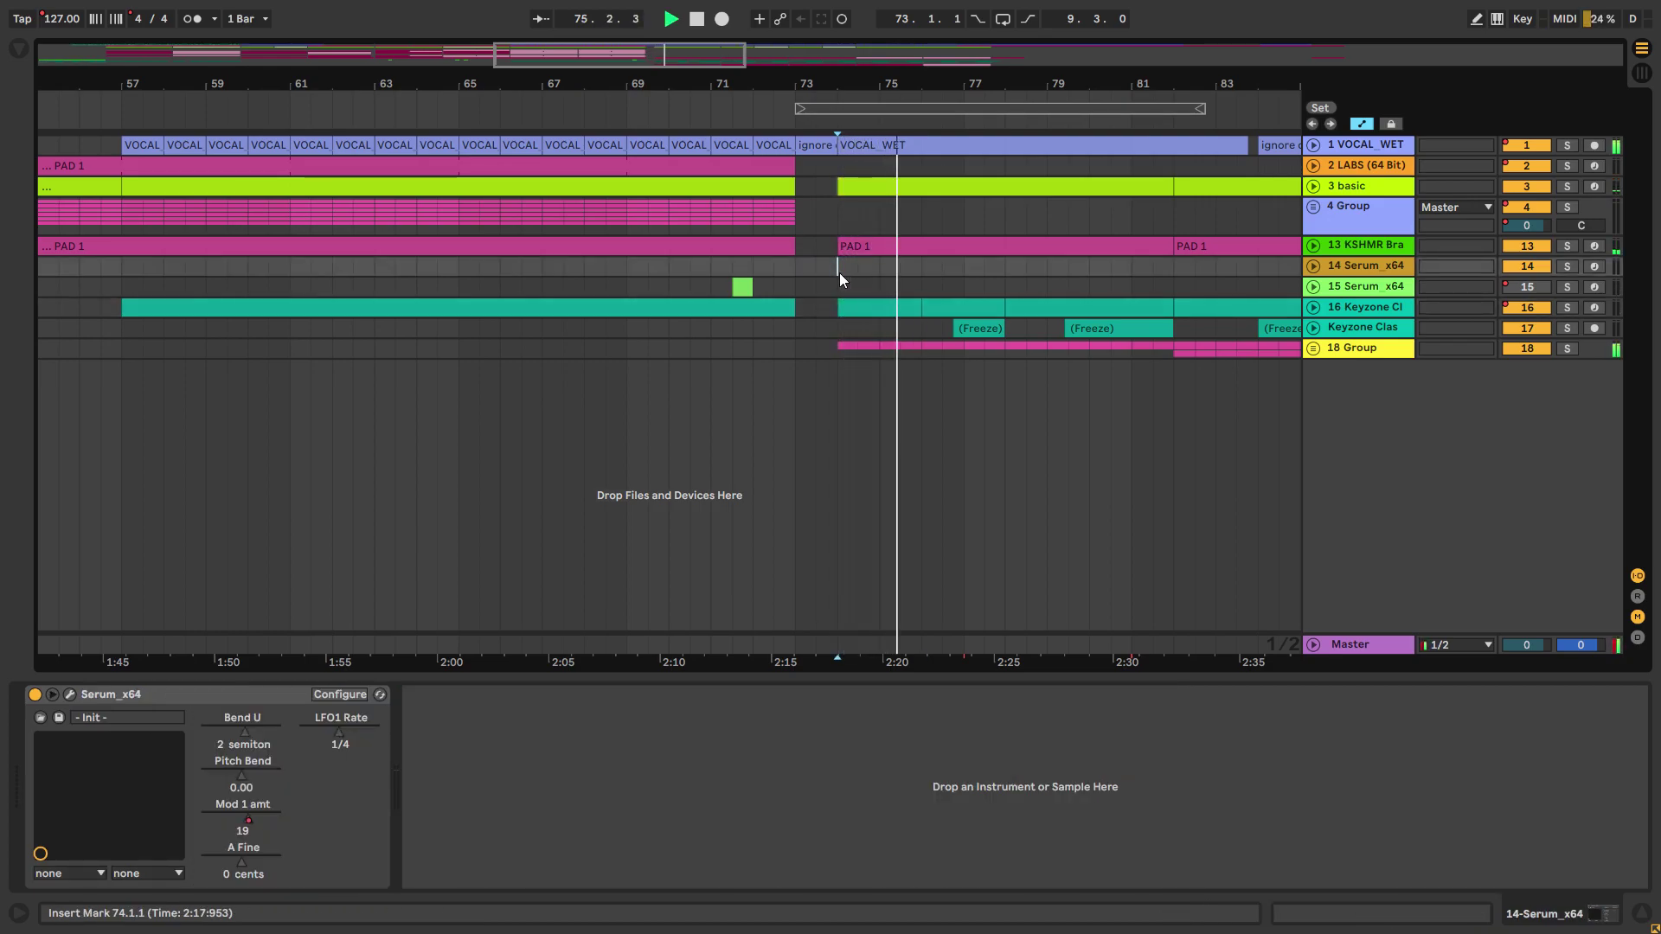
scroll(915, 247, down, 3)
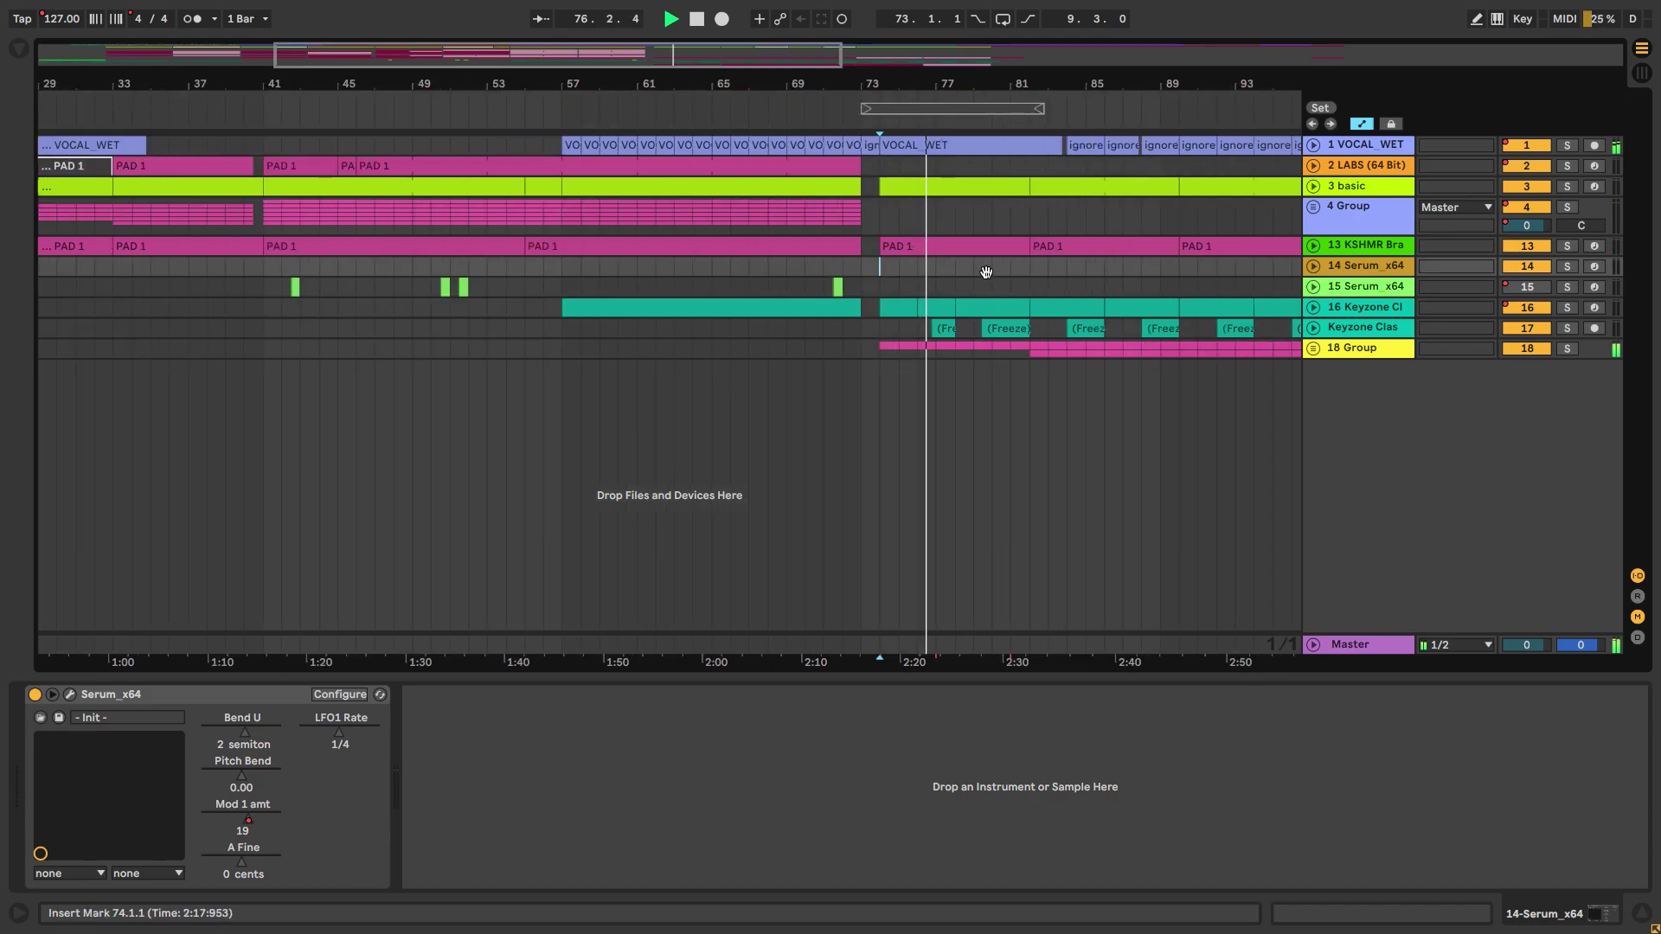
drag(937, 282, 795, 302)
Step: Unfold 18 Group and both Keyzone Classic tracks during playback and review their clips from bar 74 onward
click(1313, 348)
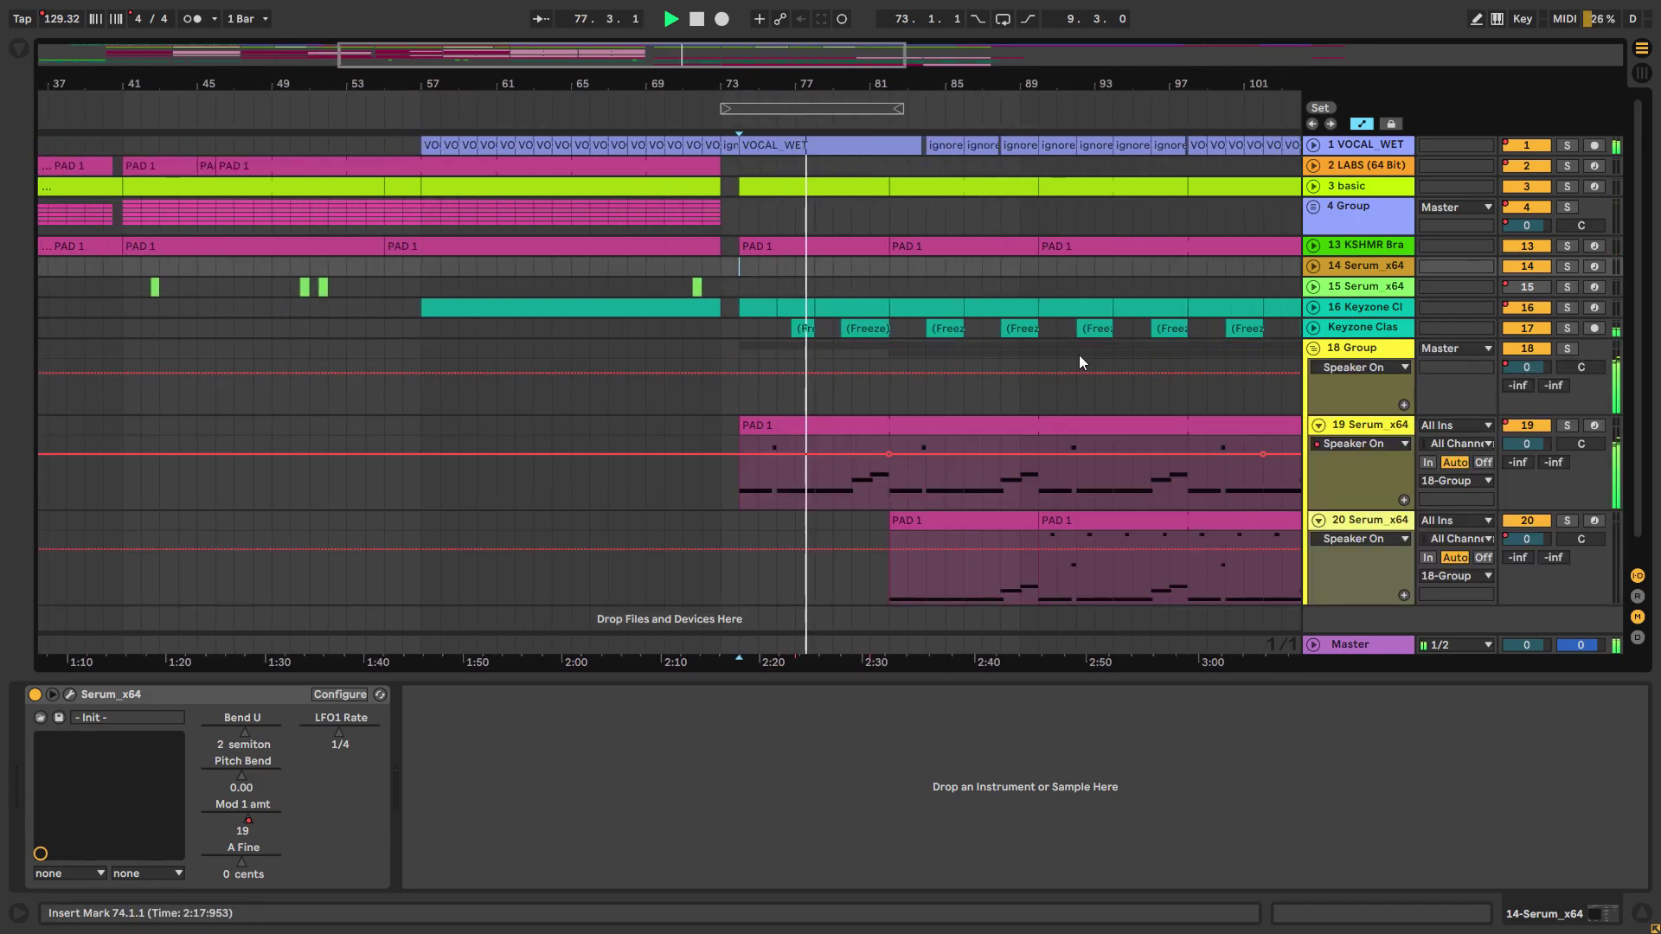
scroll(875, 251, up, 3)
scroll(886, 248, down, 1)
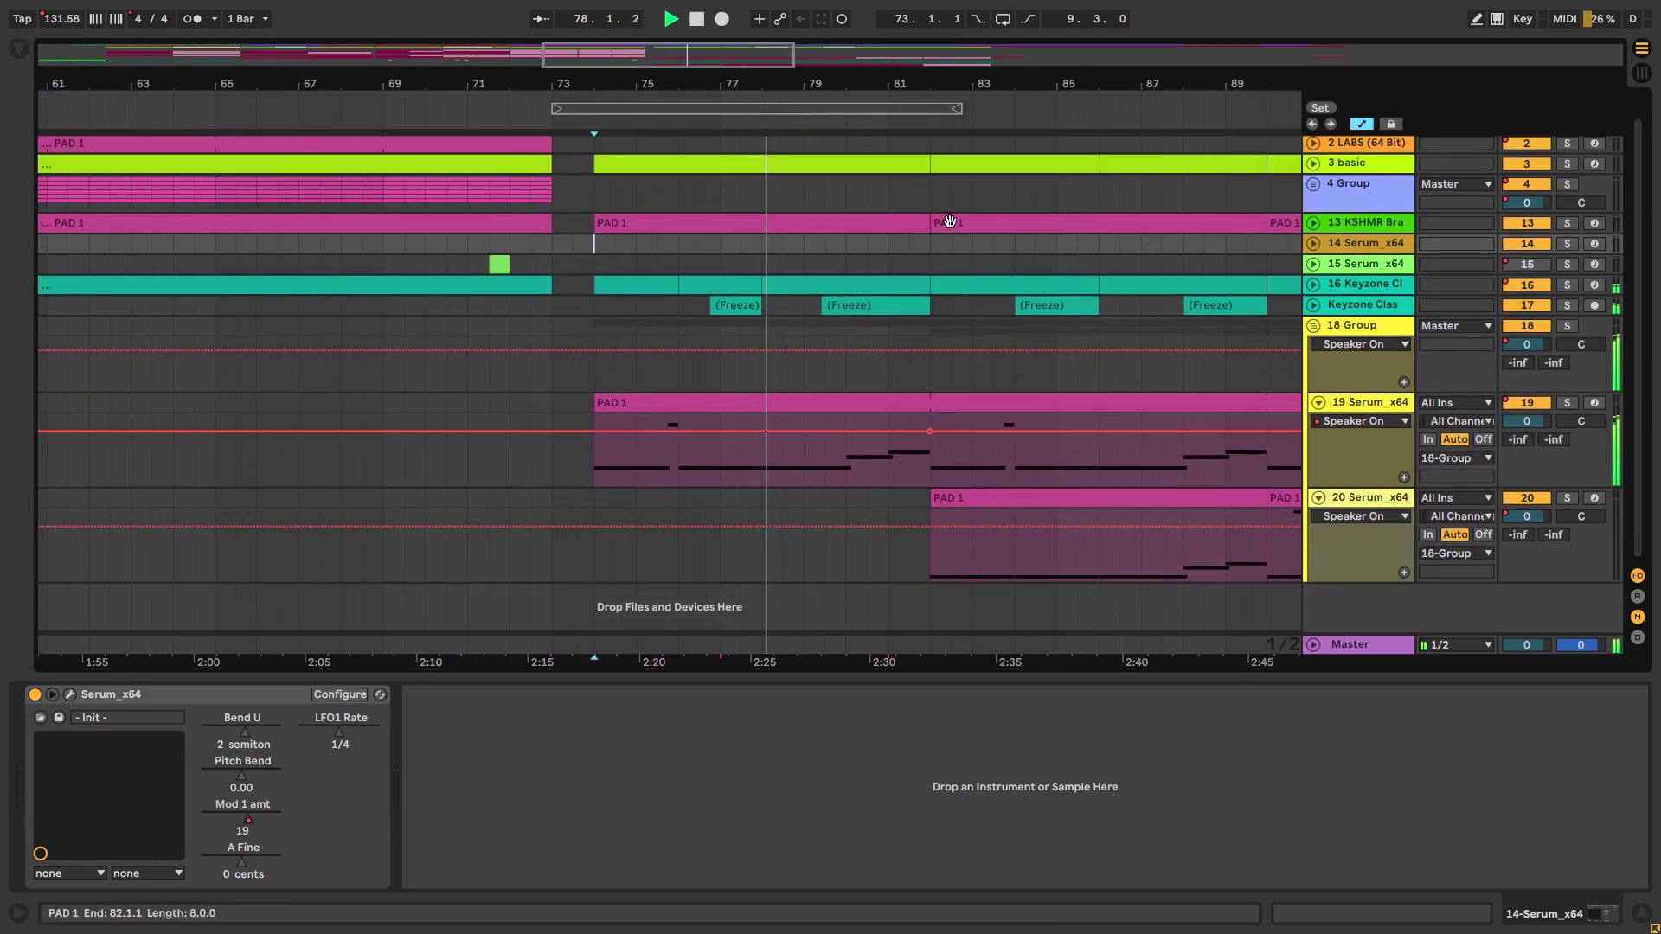
click(1314, 300)
click(1314, 287)
scroll(908, 367, down, 1)
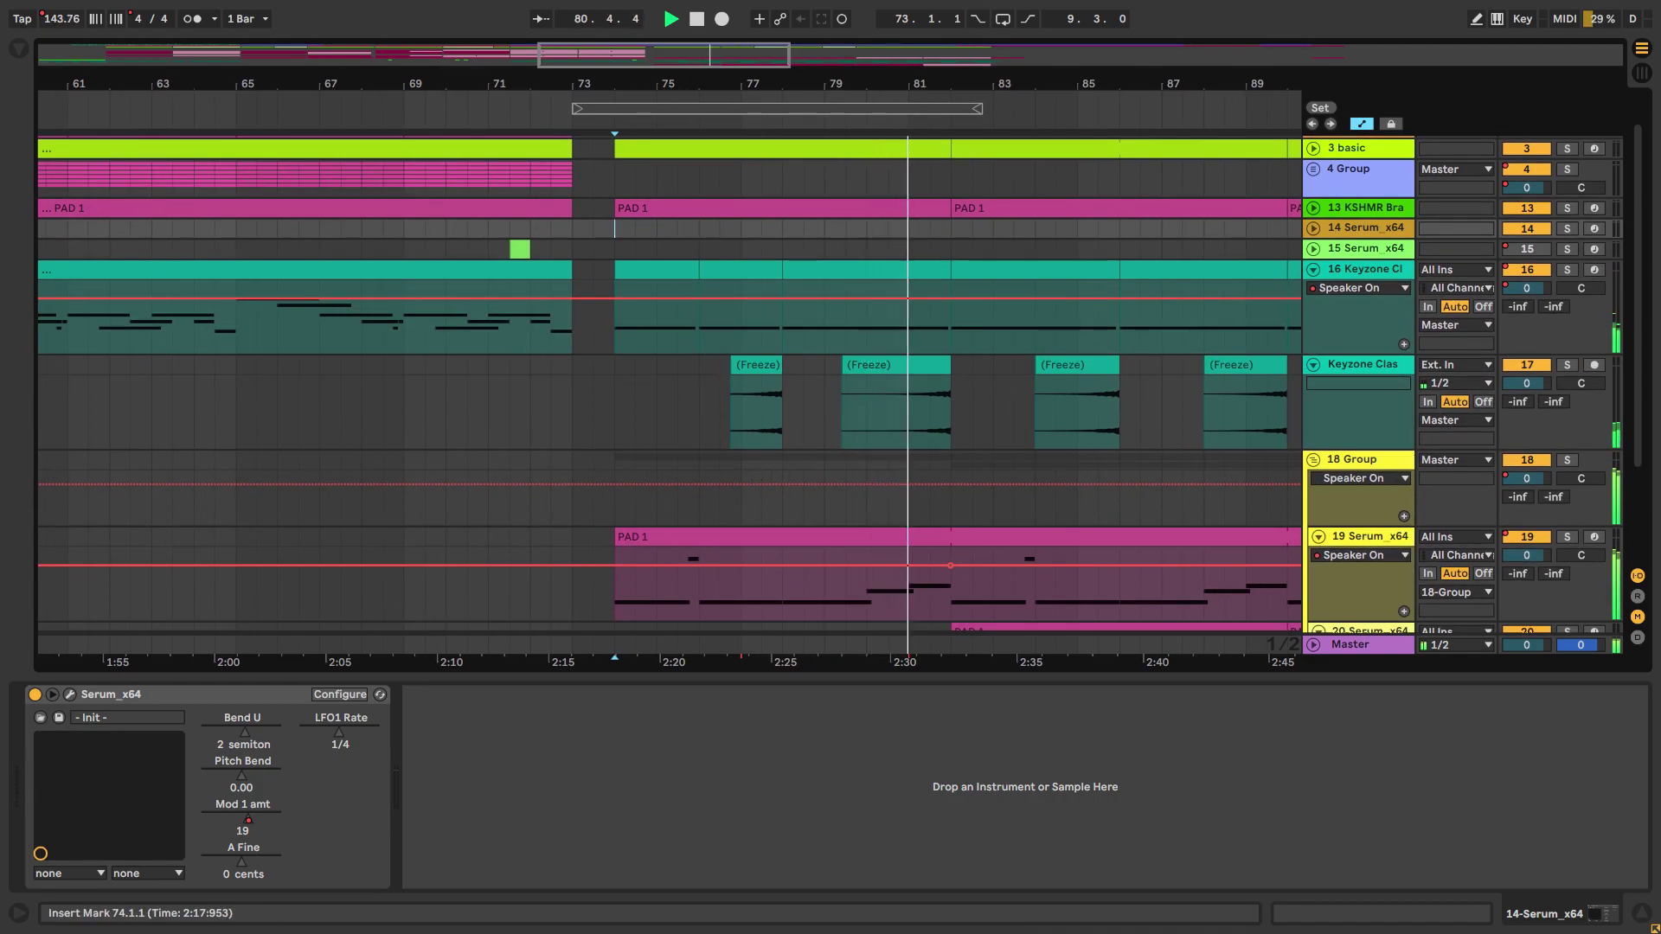
scroll(865, 333, down, 1)
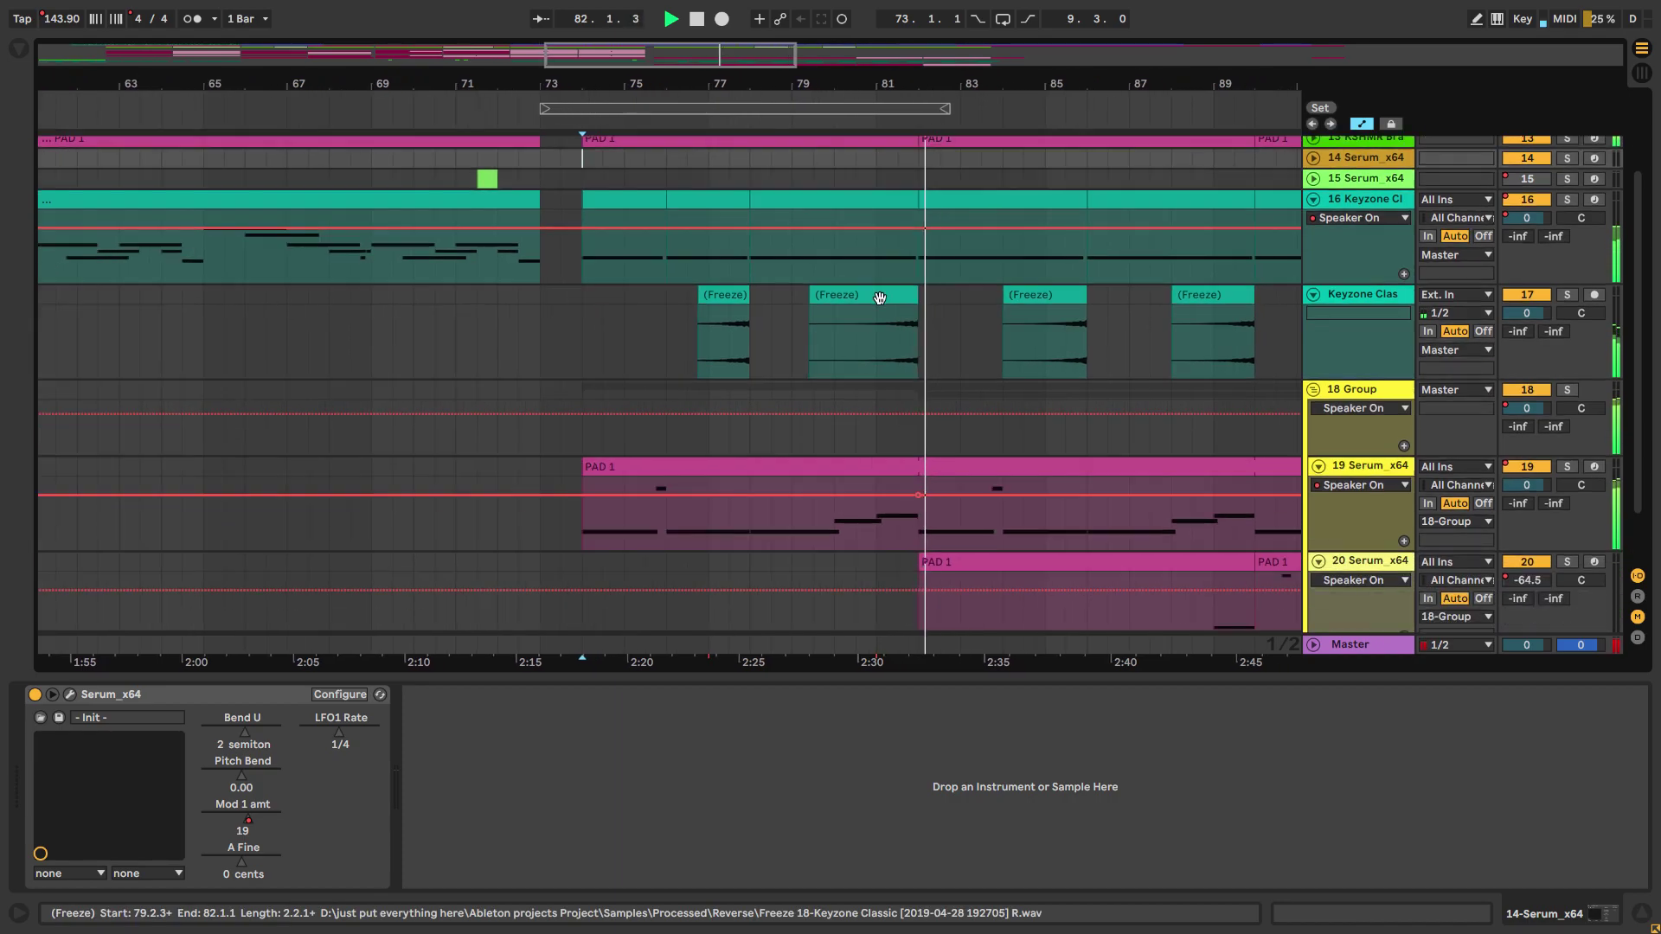
scroll(762, 324, down, 1)
scroll(726, 281, right, 2)
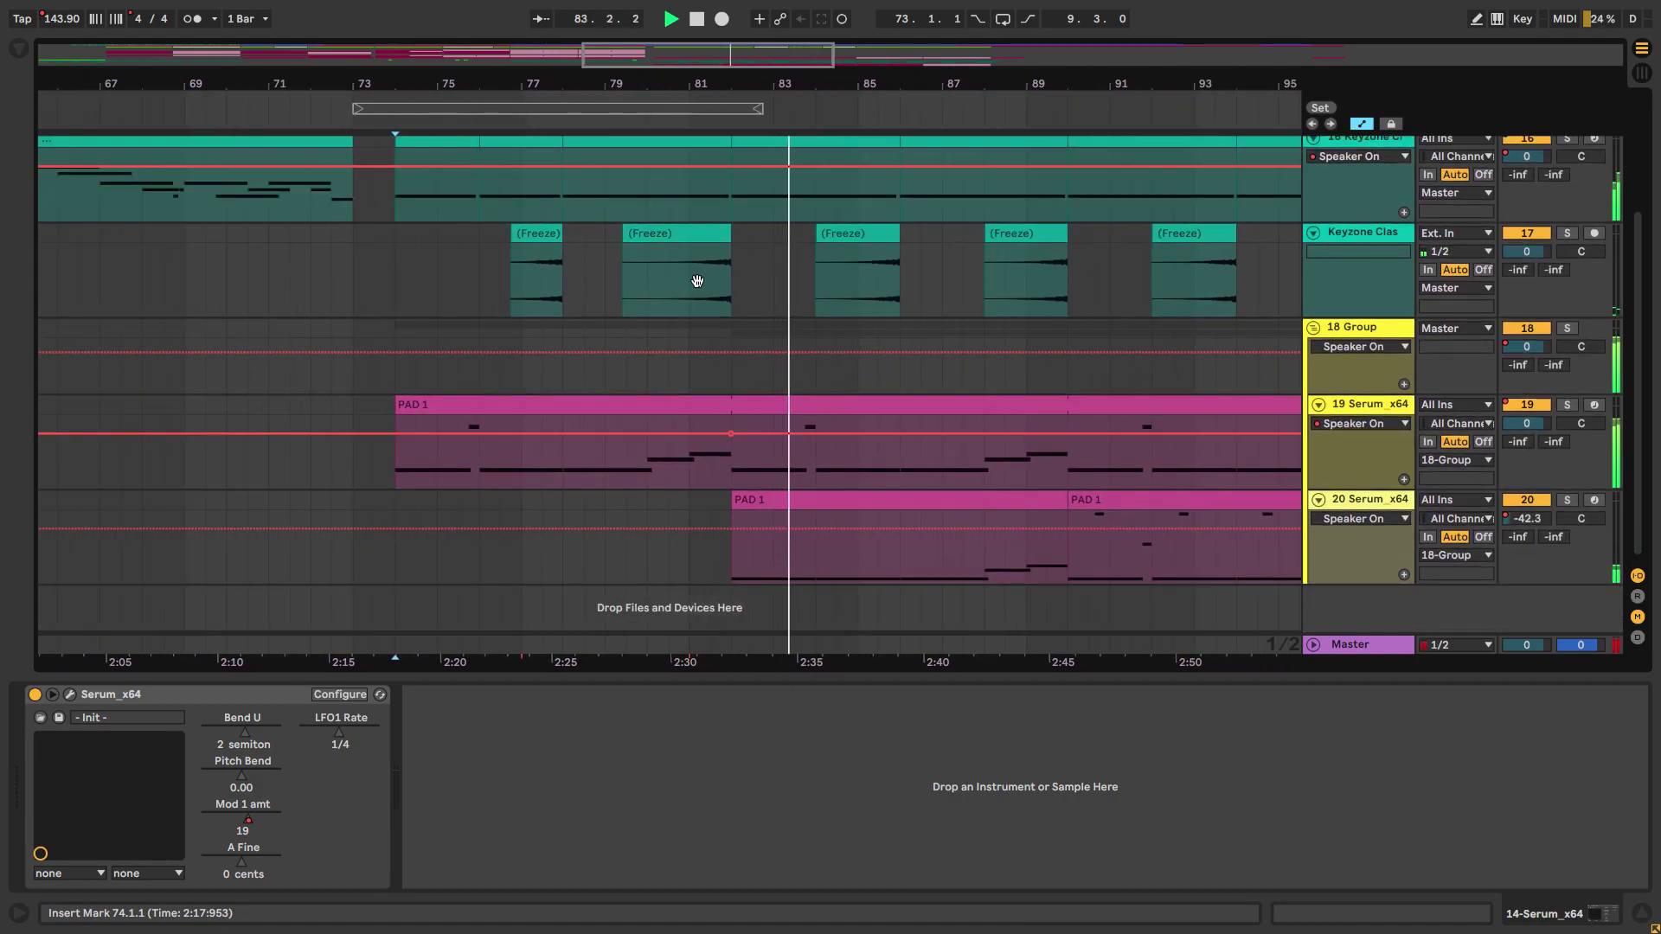
scroll(734, 277, up, 3)
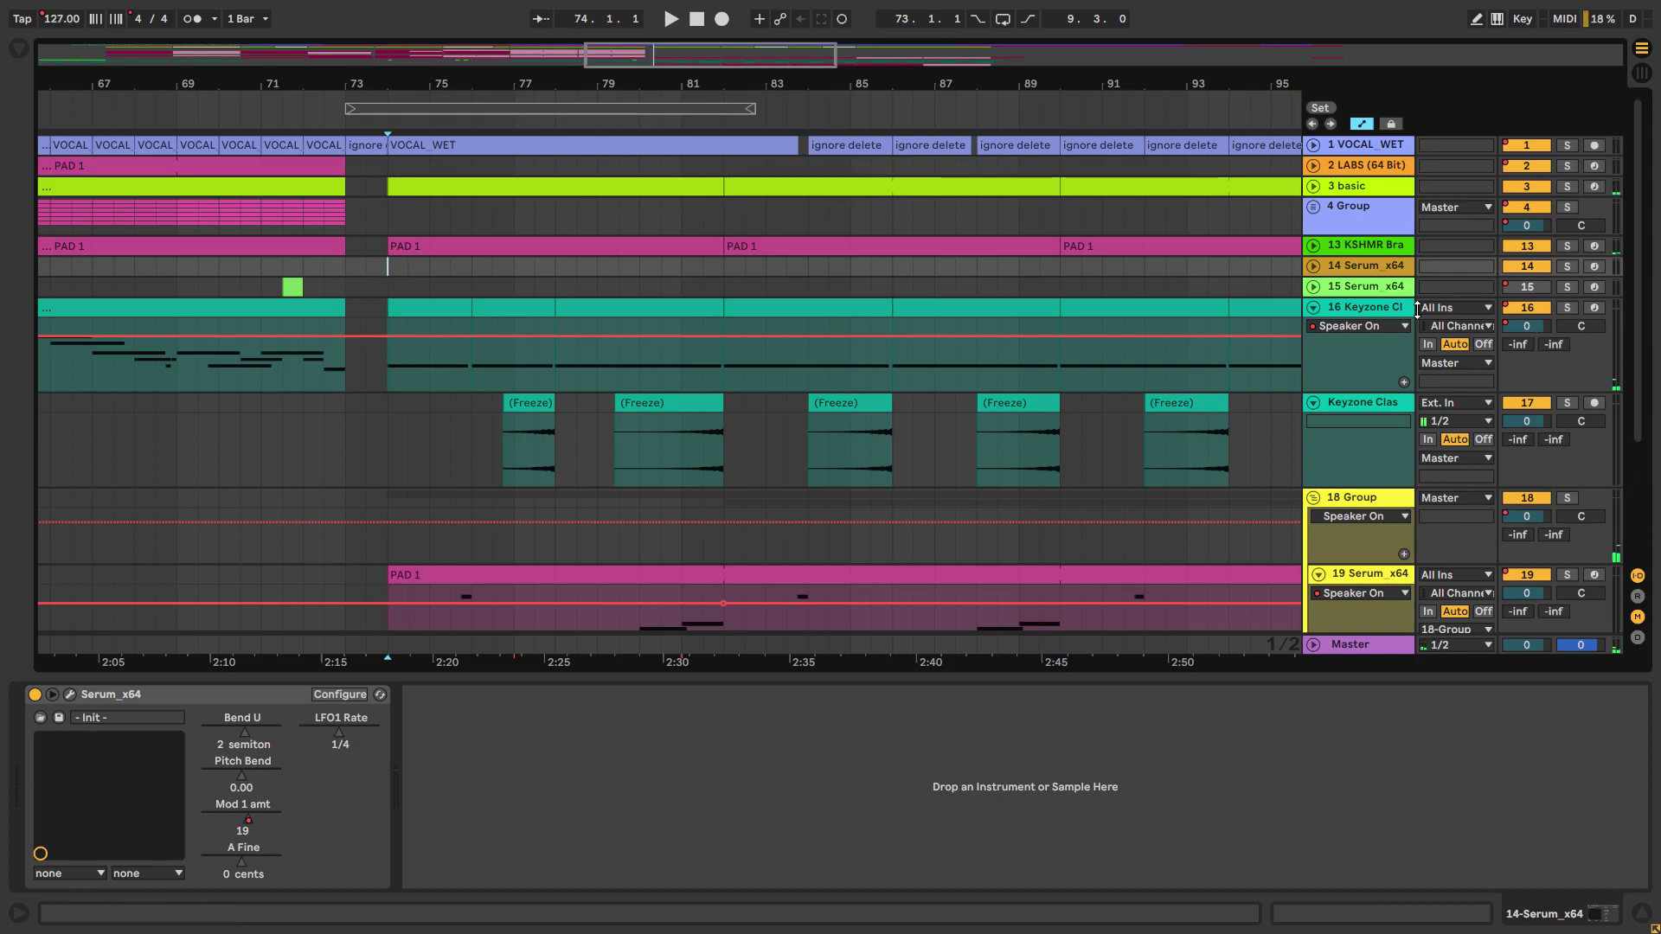
Step: Unfold and solo the 1 VOCAL_WET track and play its vocal from 74.1.1
click(1571, 309)
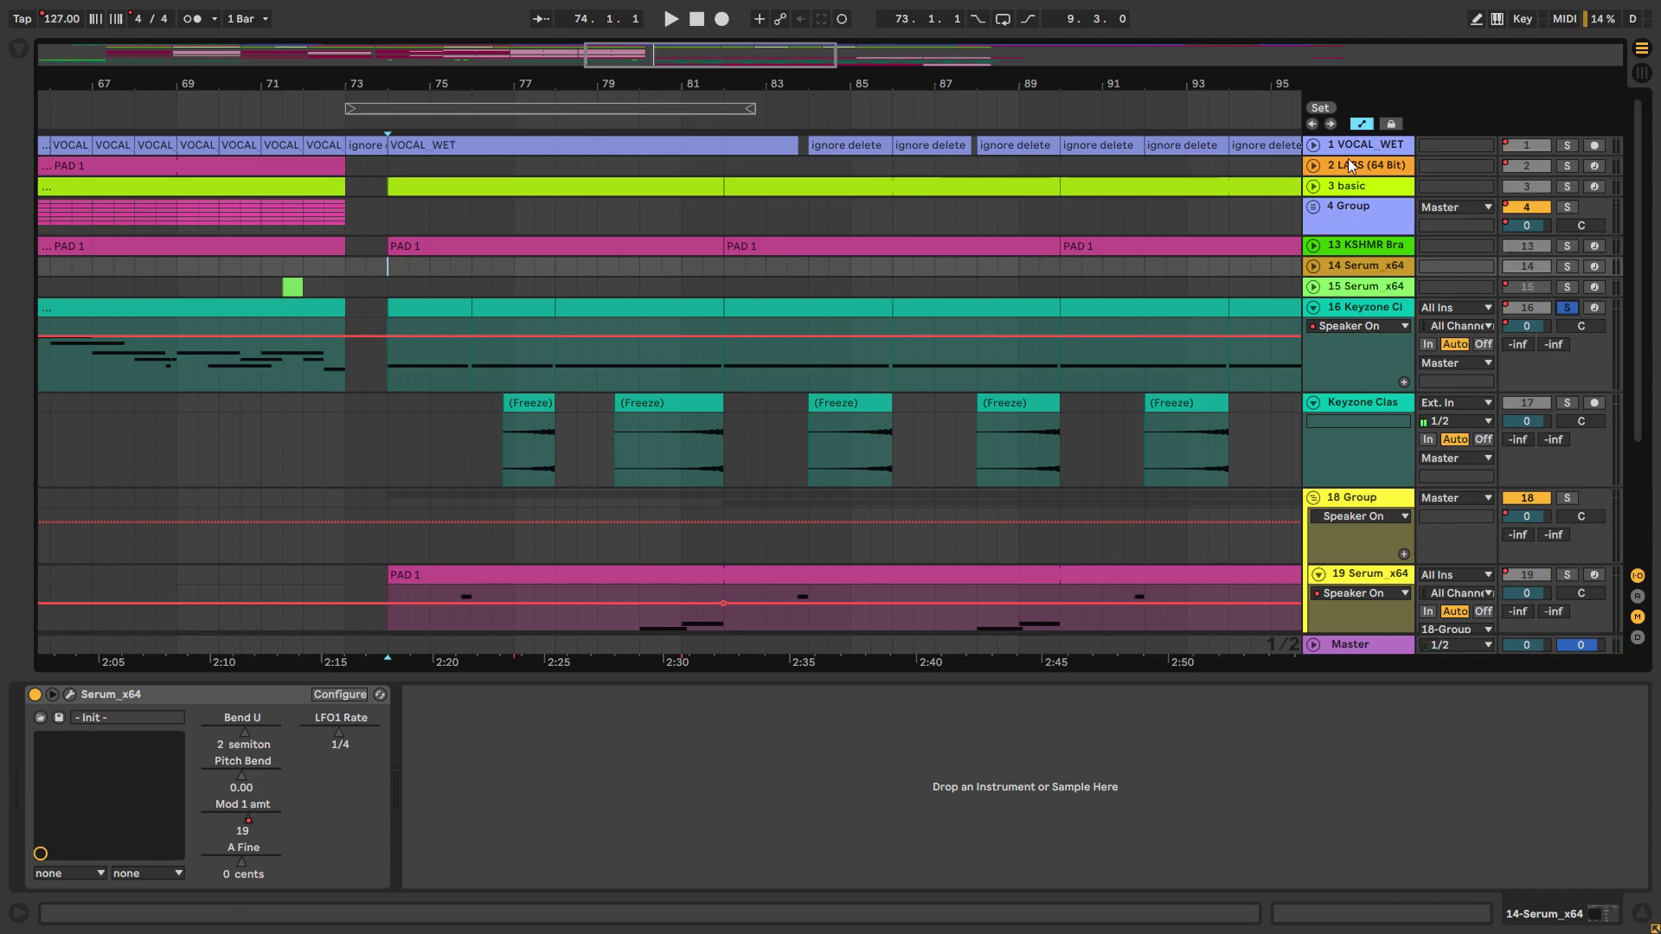
click(1312, 147)
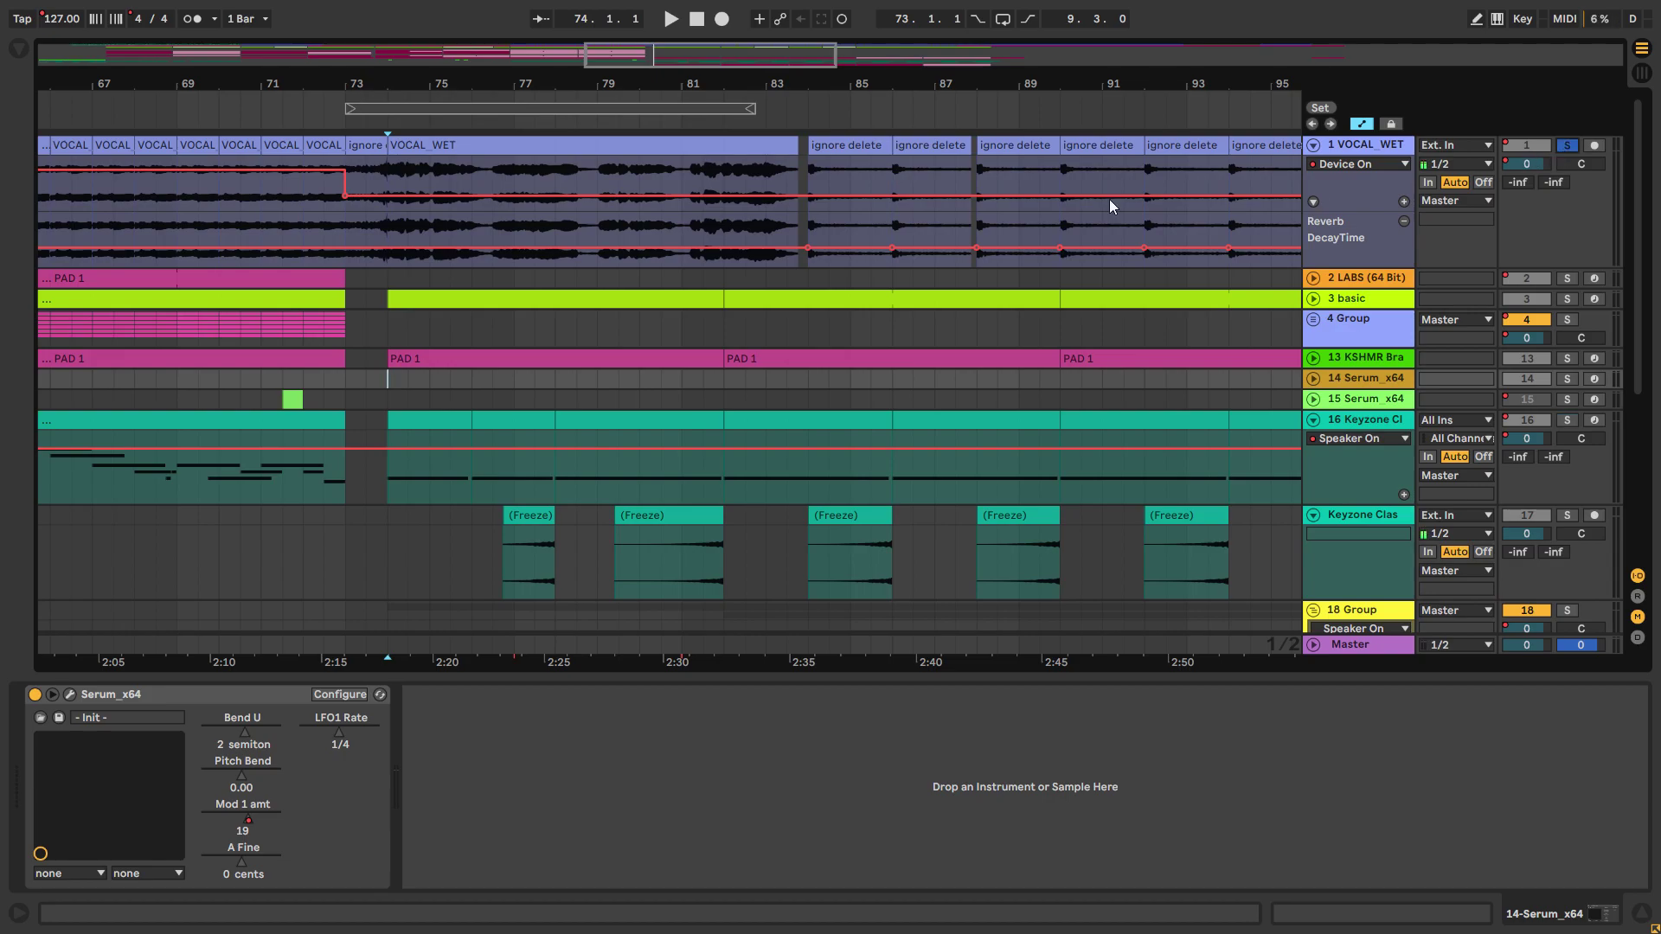
click(387, 227)
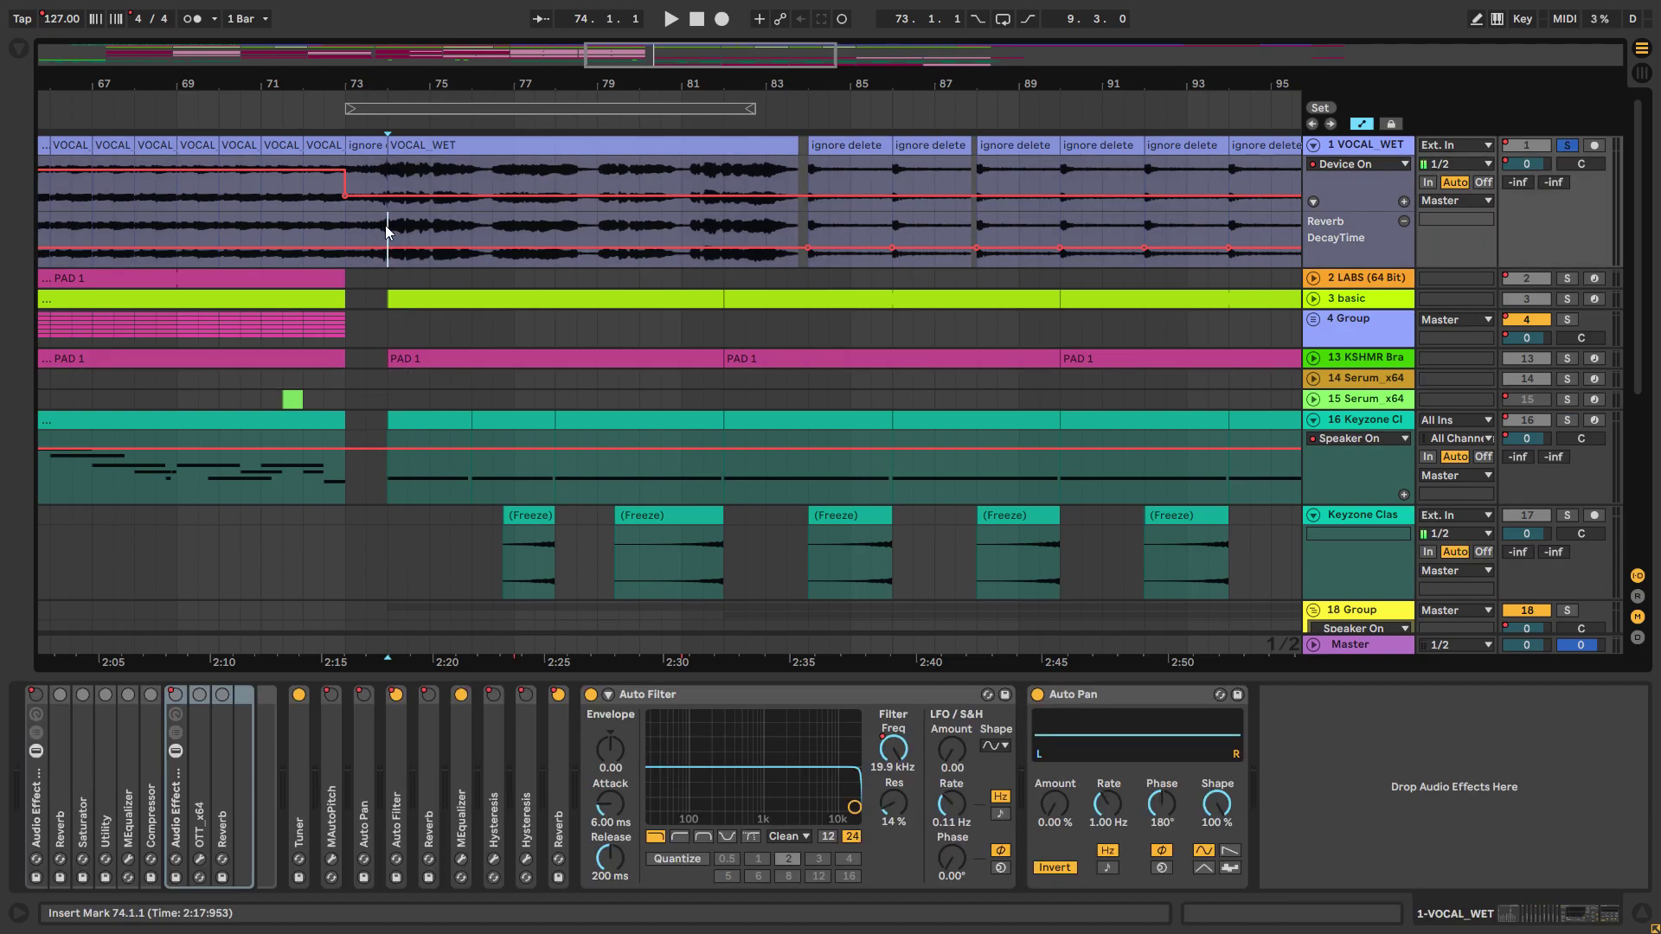
key(space)
click(446, 226)
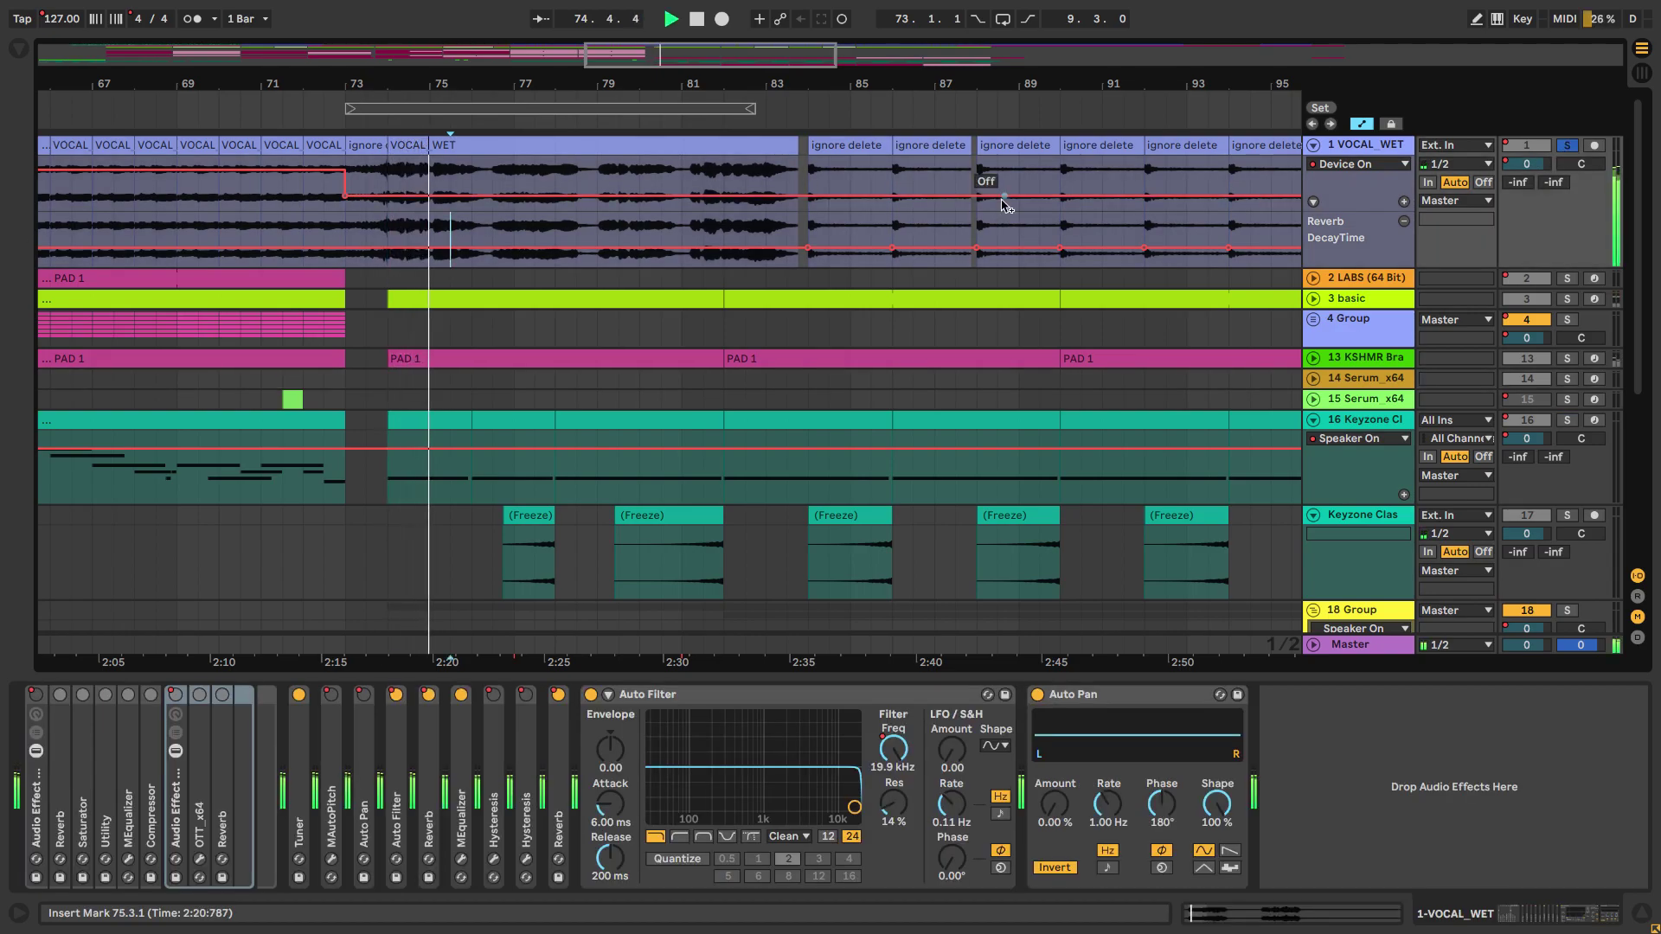
key(space)
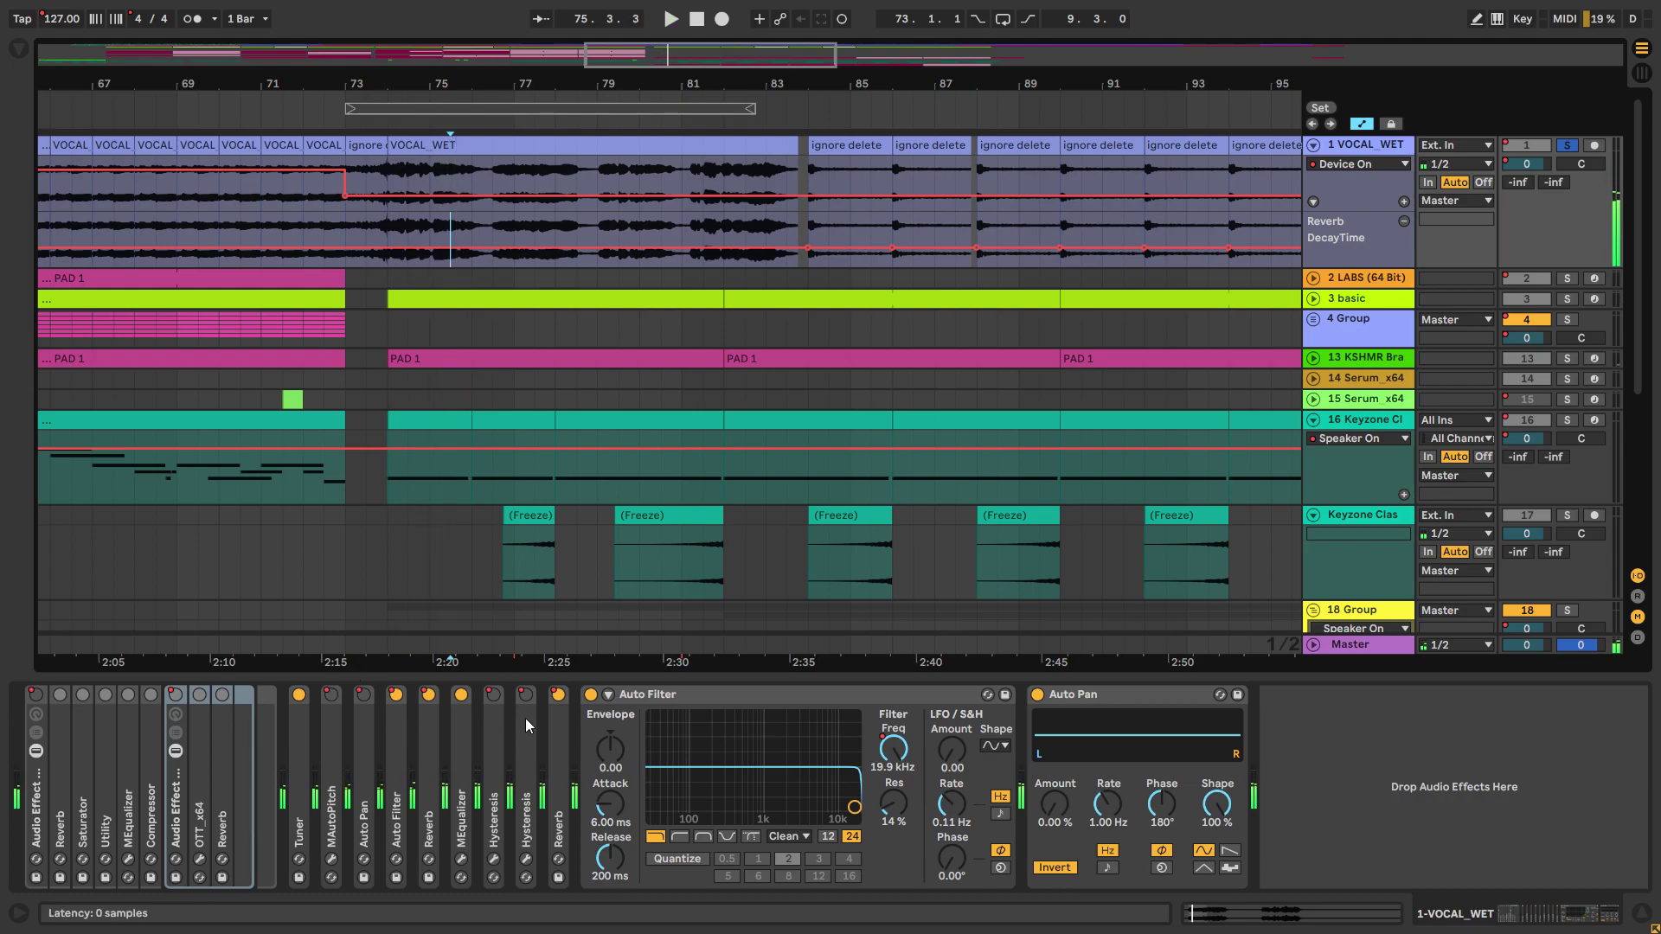
Step: Unfold the 3 basic drum track, review the notes of its clip starting at 74.1.1 and play it
scroll(666, 363, down, 1)
scroll(667, 363, left, 1)
click(418, 273)
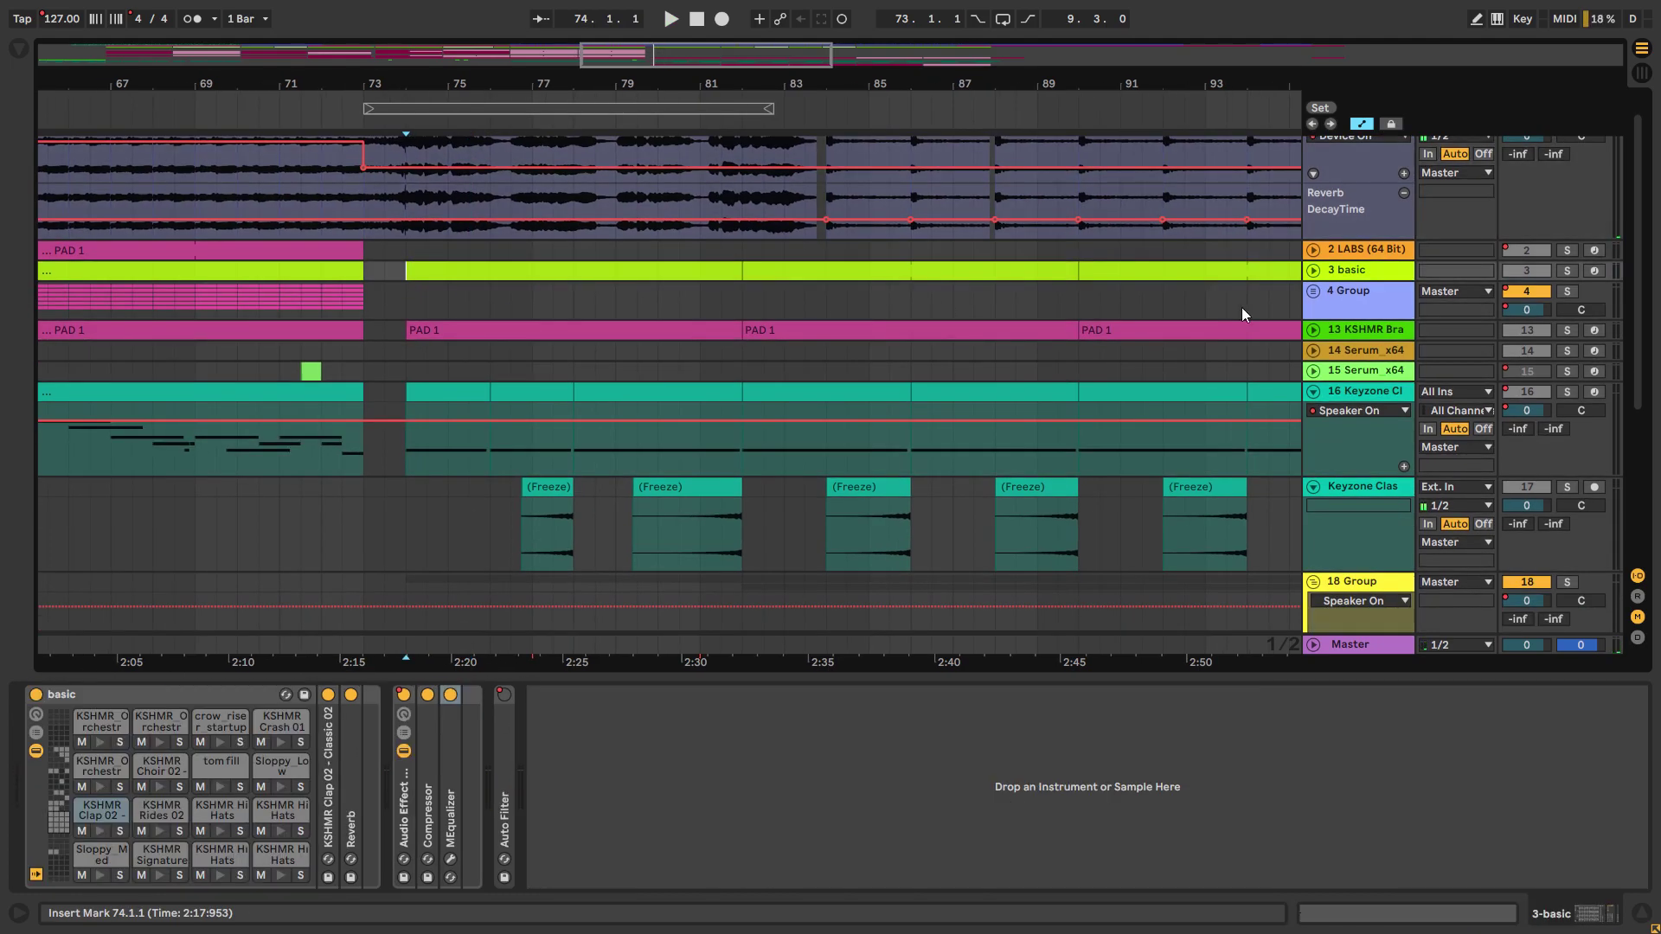
click(1313, 270)
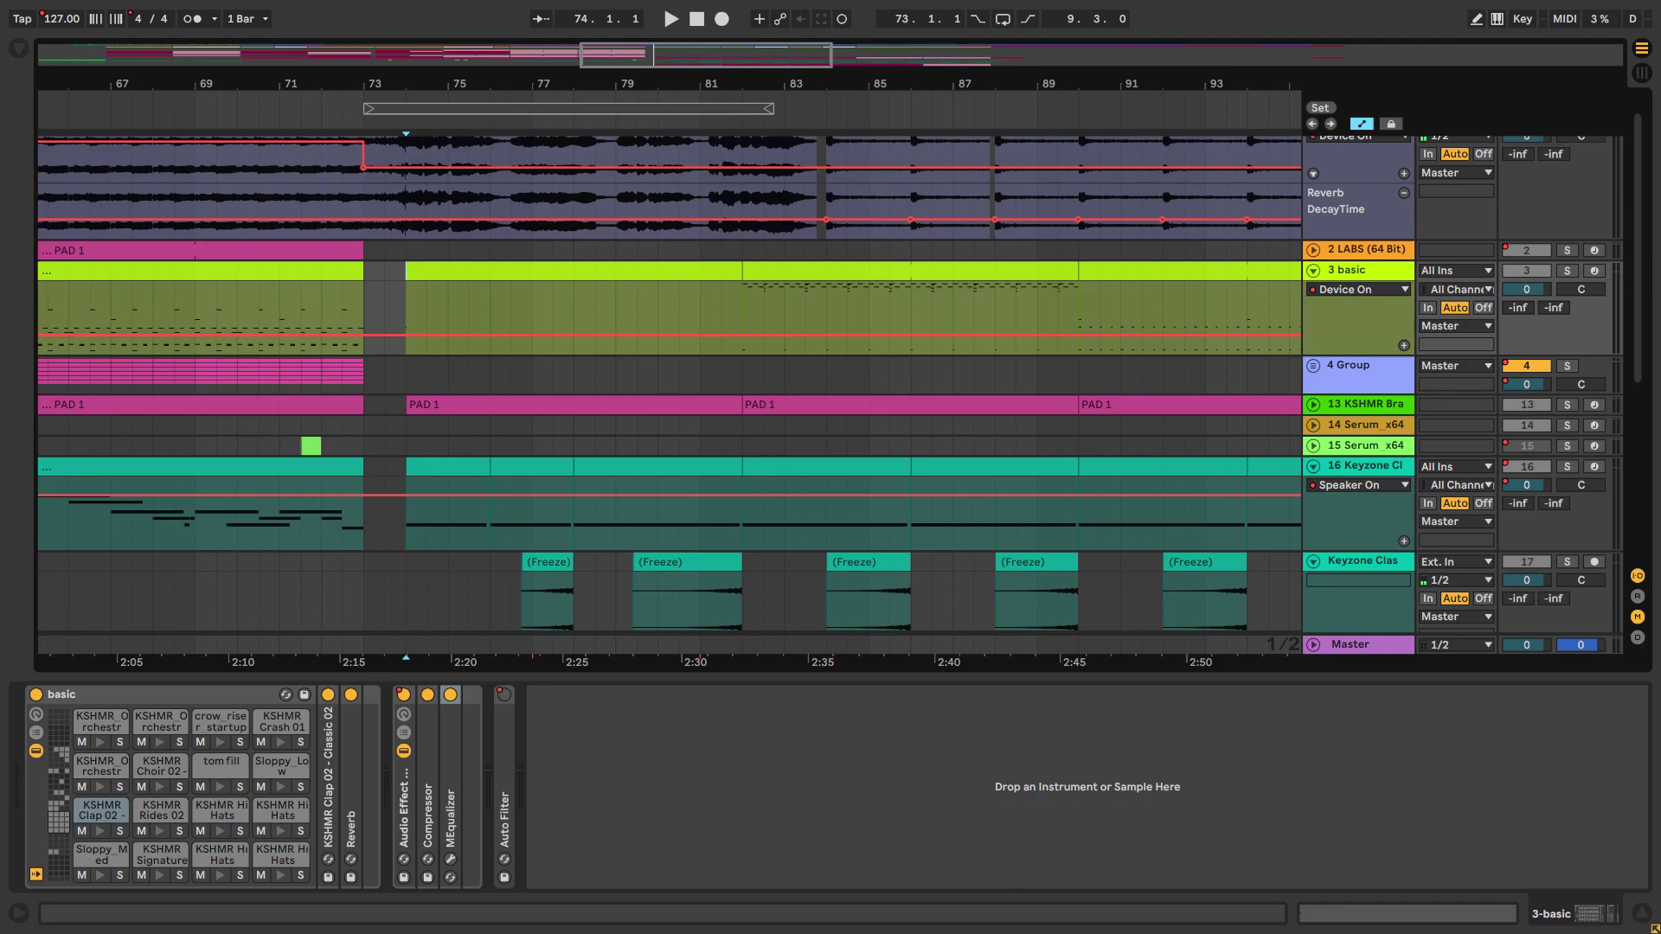
double_click(635, 268)
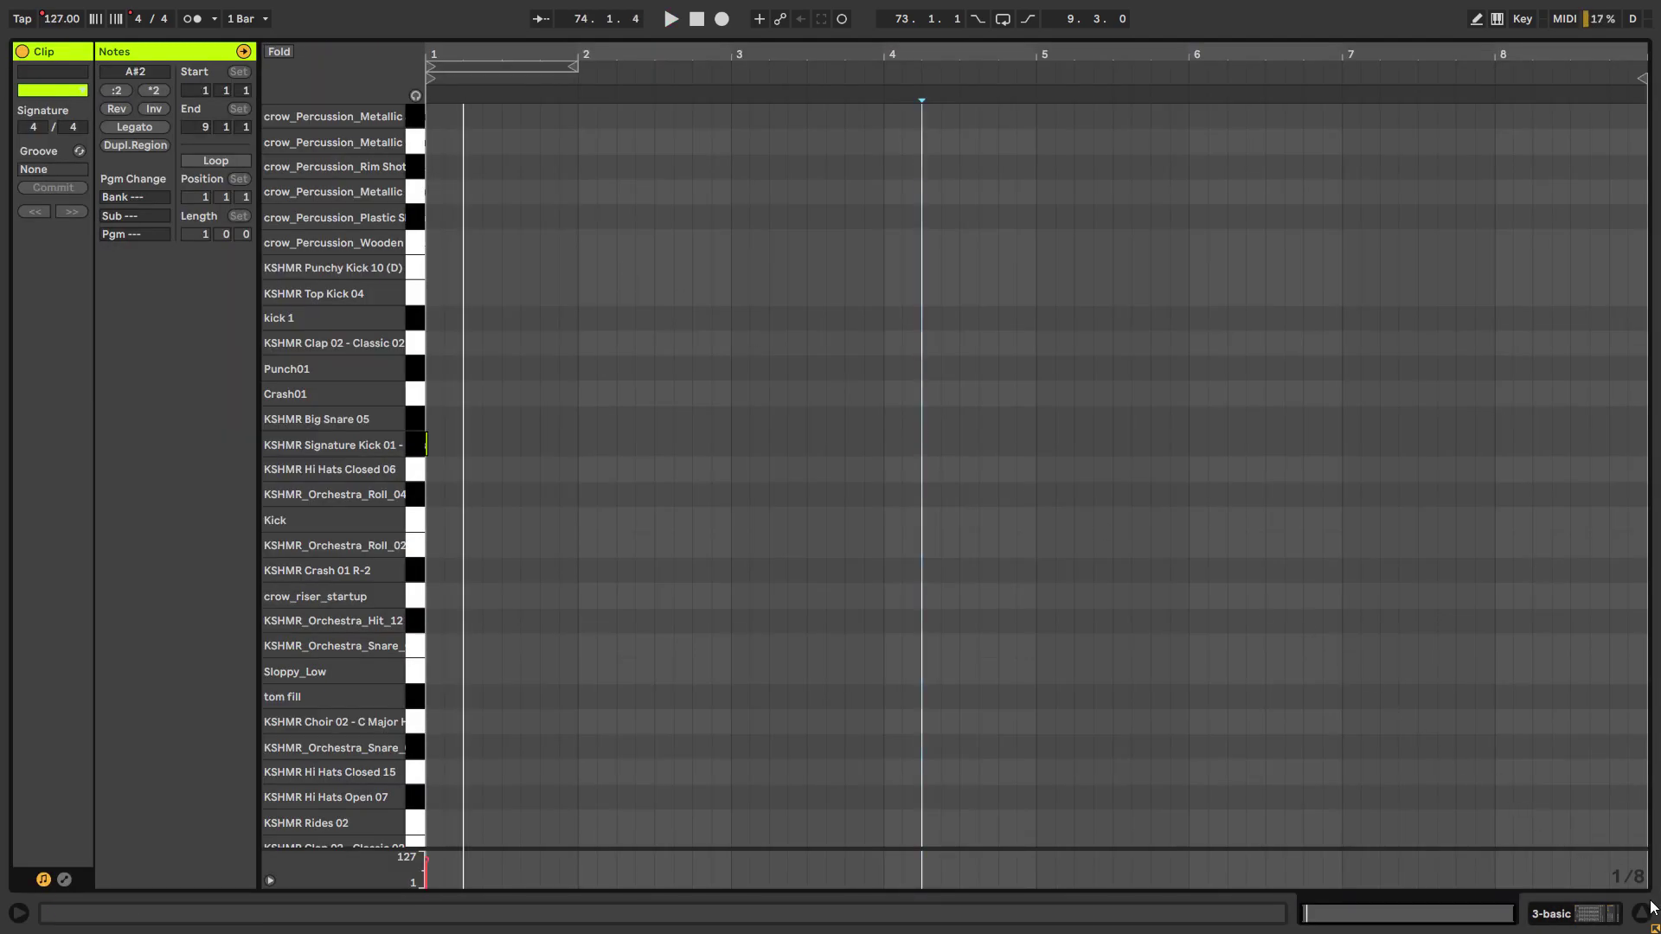
click(1644, 908)
key(space)
key(space)
Step: Solo and unfold the 13 KSHMR Brass Stab track and select its PAD 1 clip starting at 74.1.1
click(1563, 294)
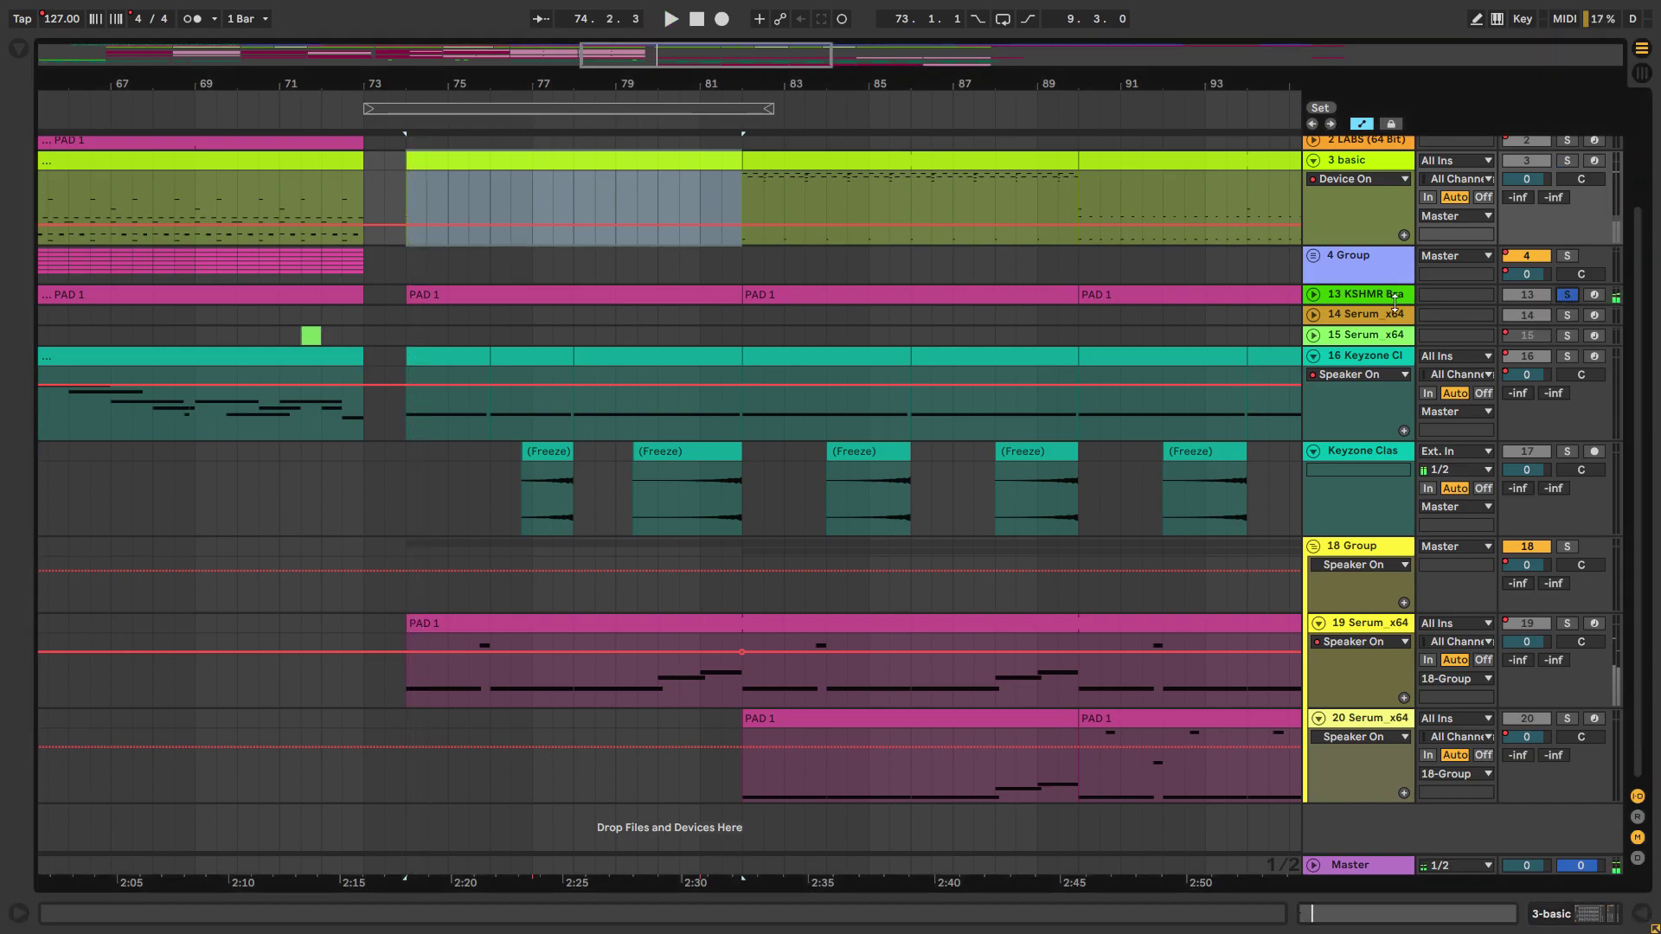
click(1313, 294)
click(535, 287)
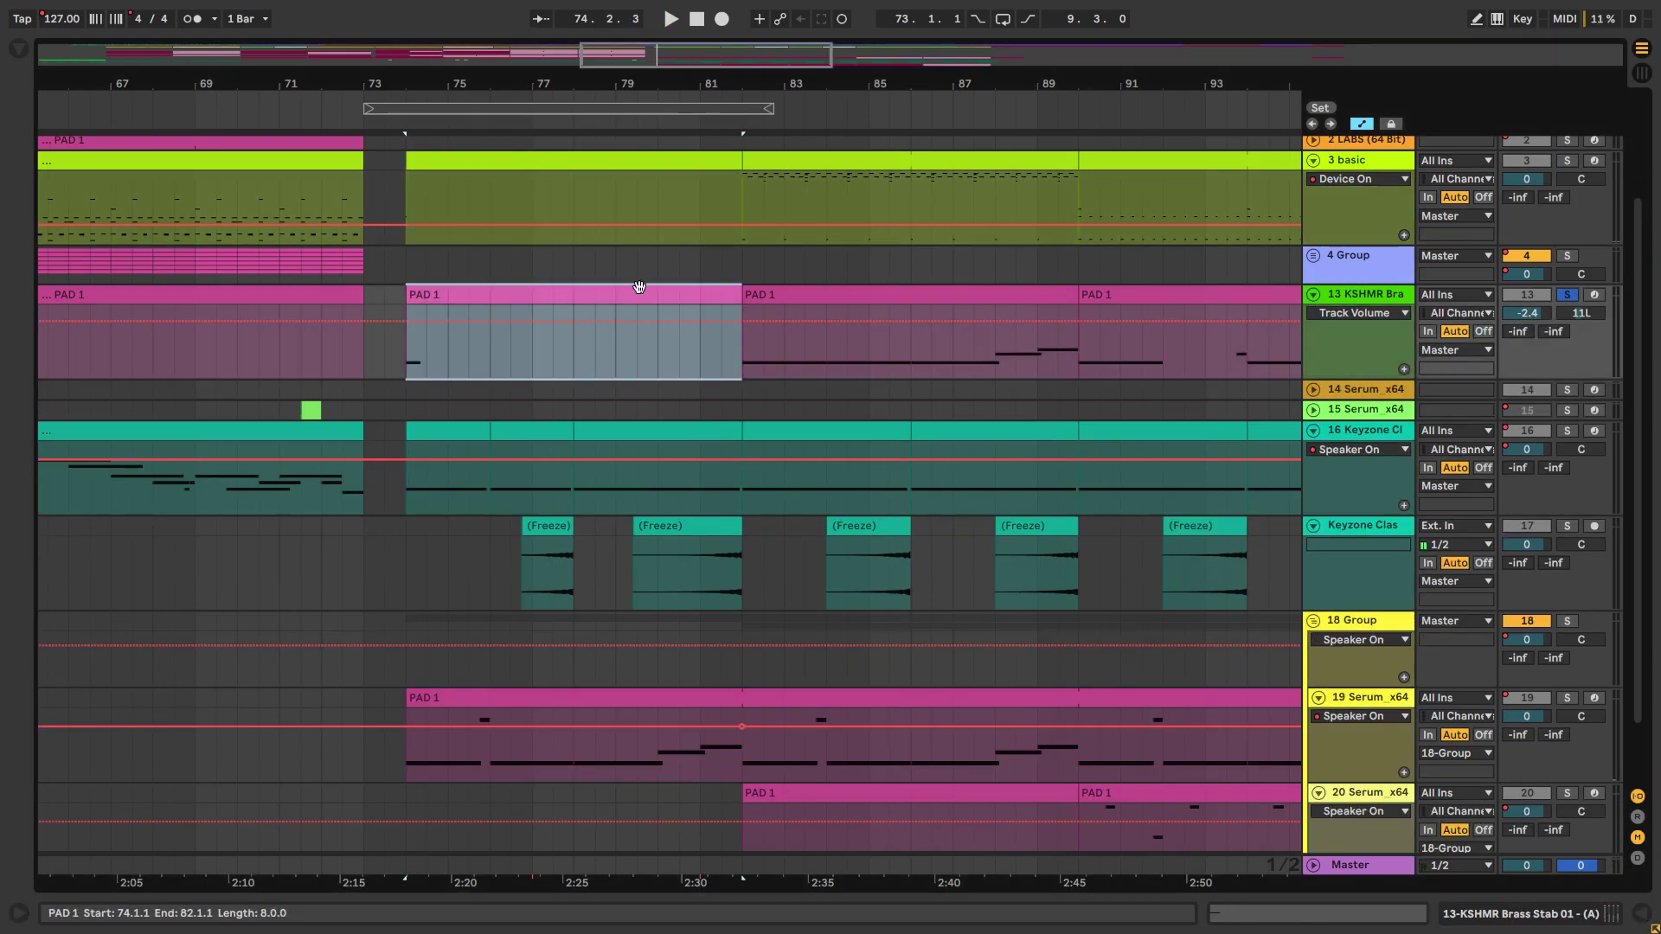
Step: Play the brass stab's PAD 1 clip from 74.1.1 and examine its notes
scroll(86, 309, down, 6)
click(207, 294)
click(557, 286)
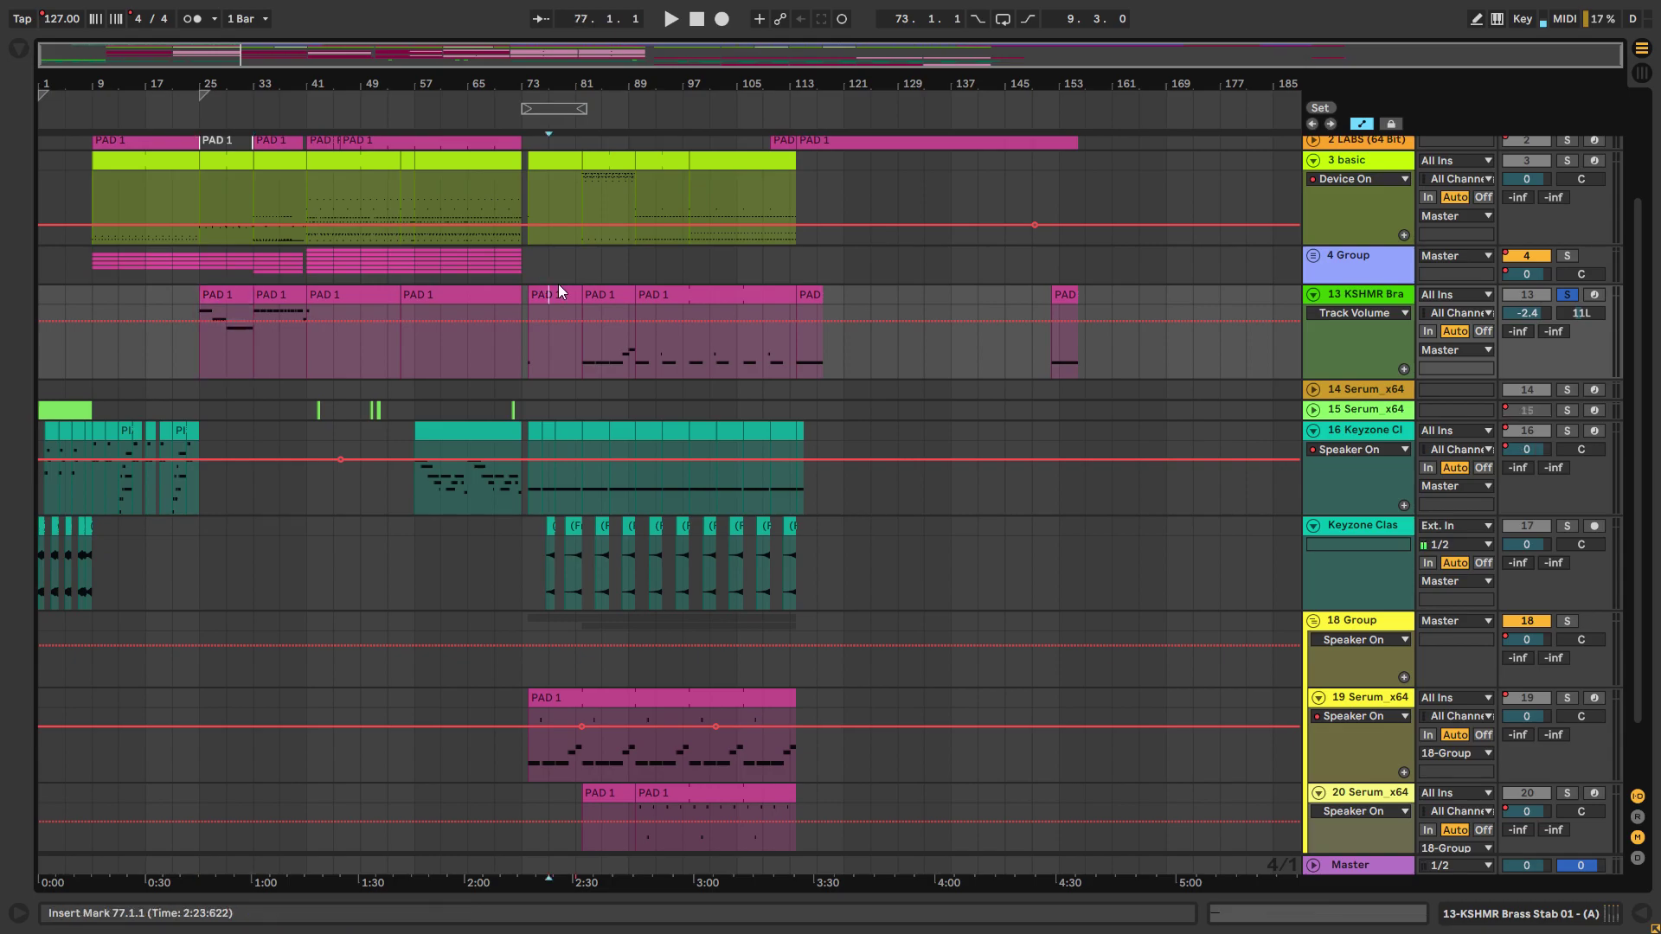
click(558, 292)
key(plus)
key(plus)
key(plus)
key(plus)
key(space)
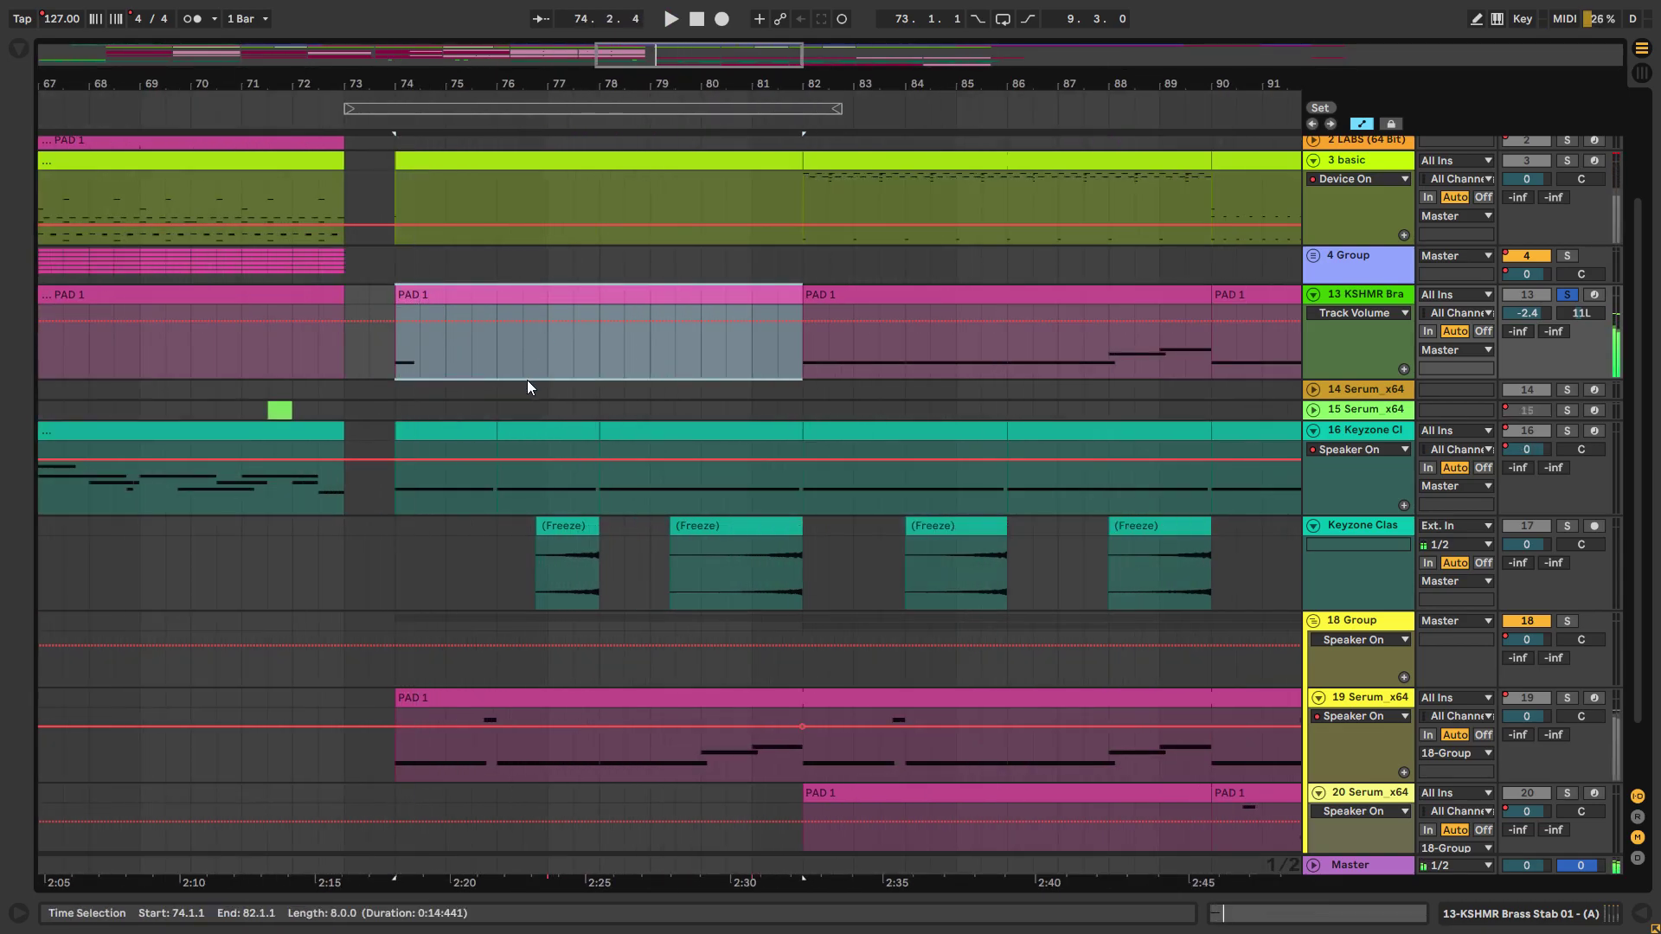
key(space)
drag(527, 380, 534, 332)
double_click(471, 247)
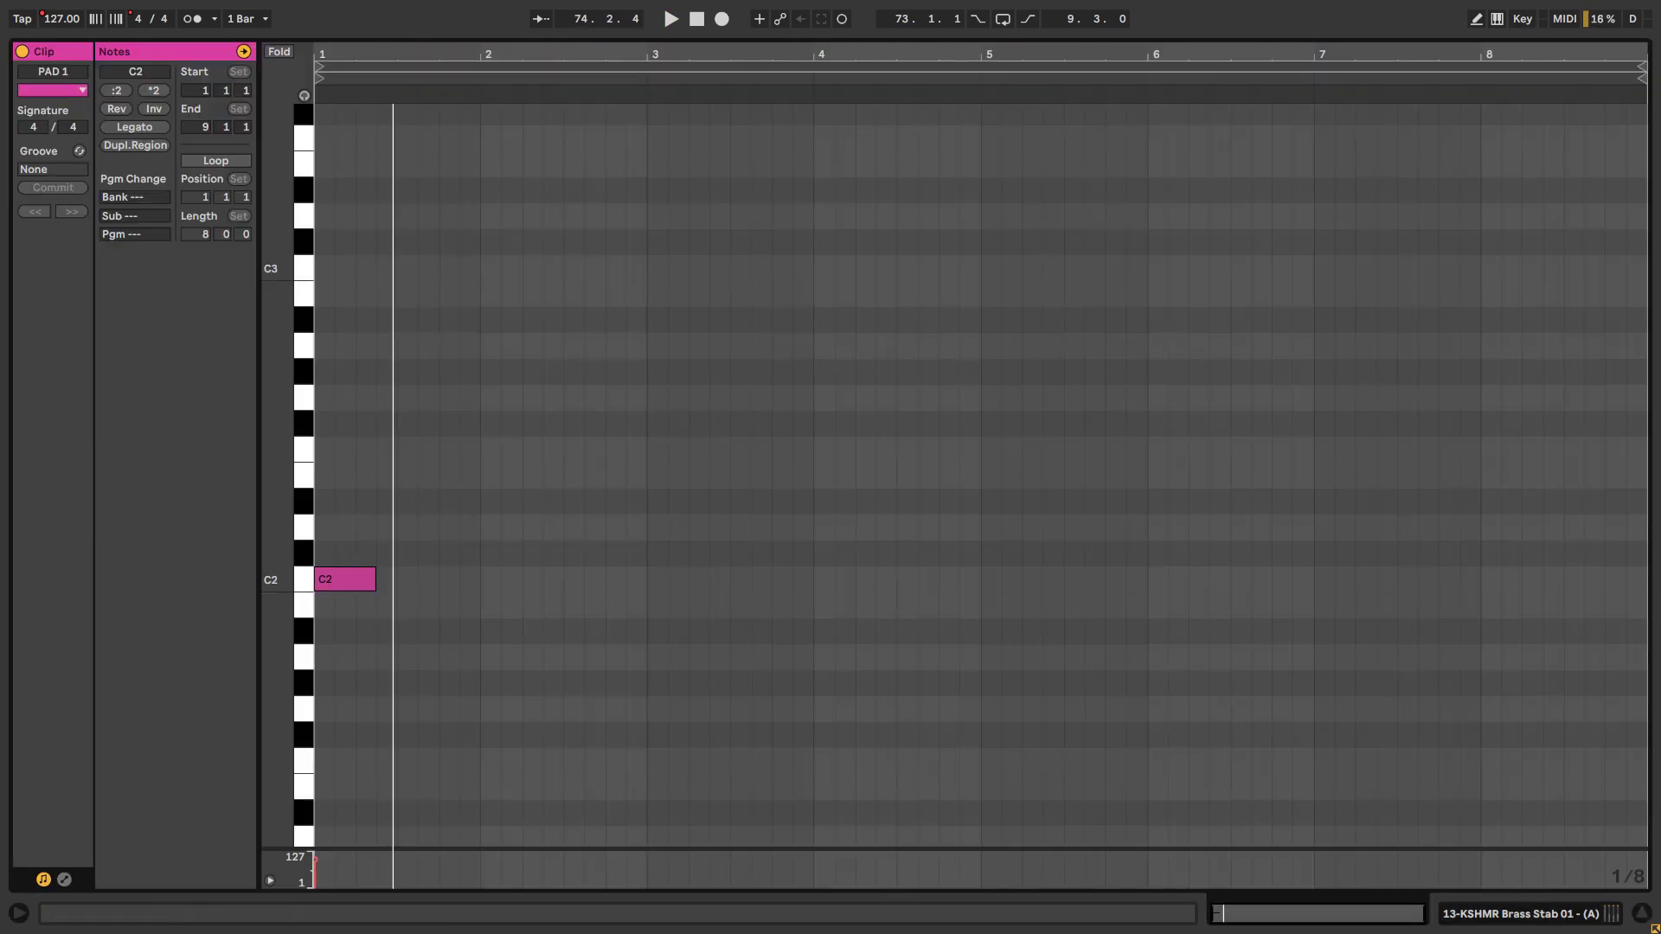
click(1641, 913)
Step: Solo the 16 Keyzone Classic track and play its clip from 74.1.1
click(483, 353)
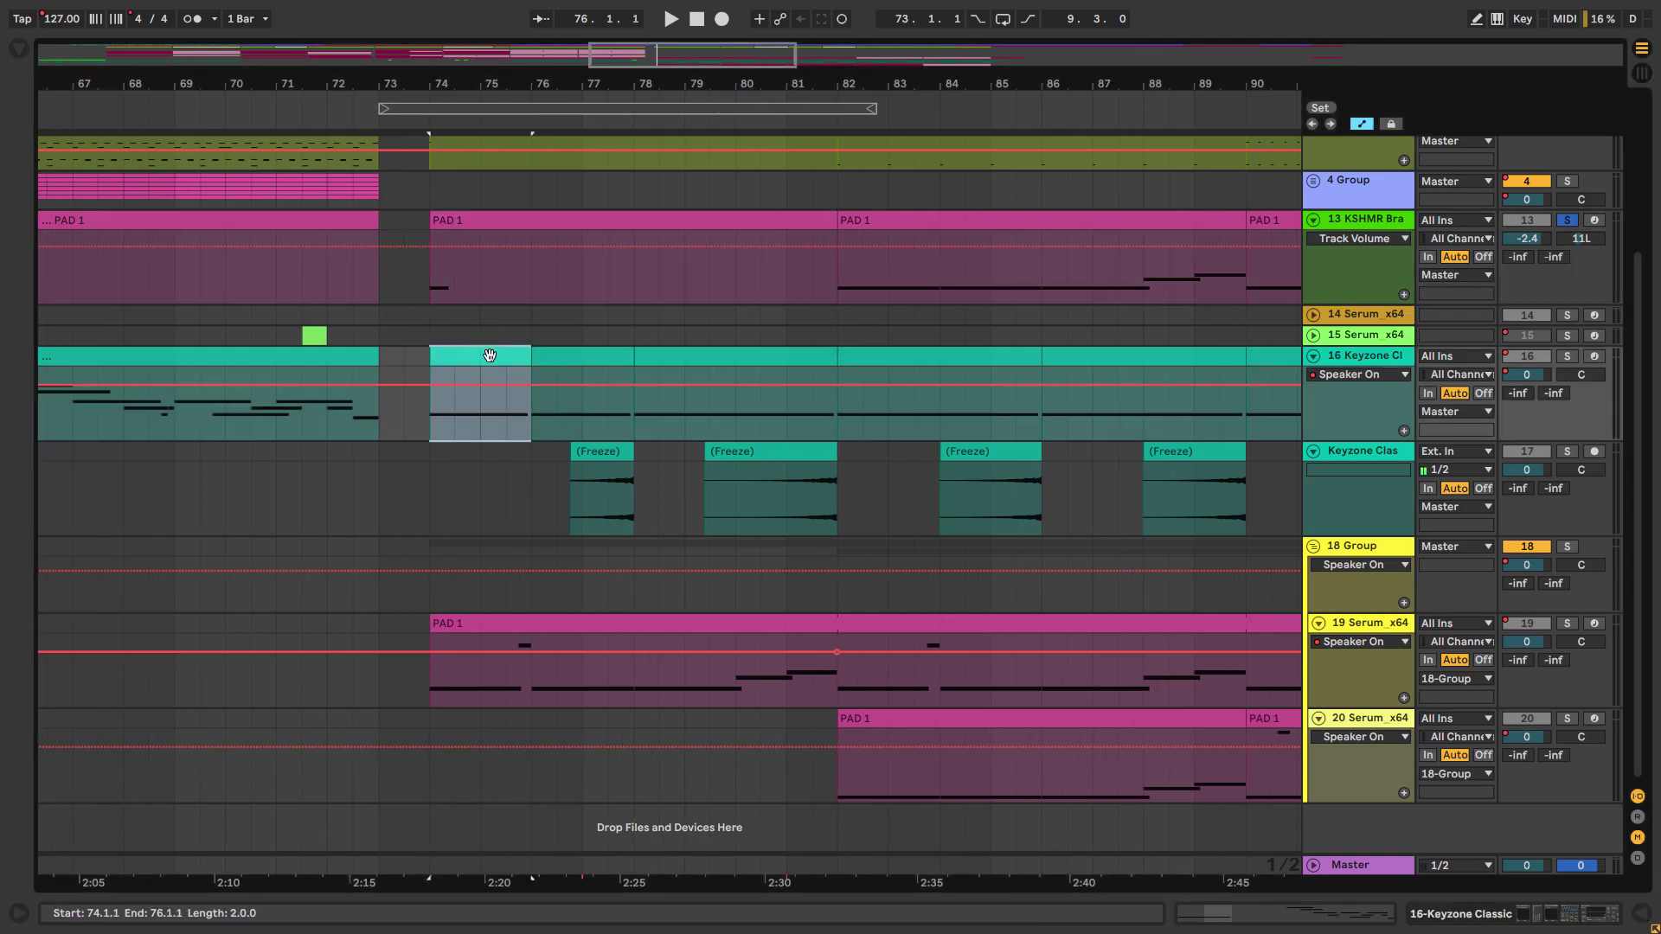
click(1565, 358)
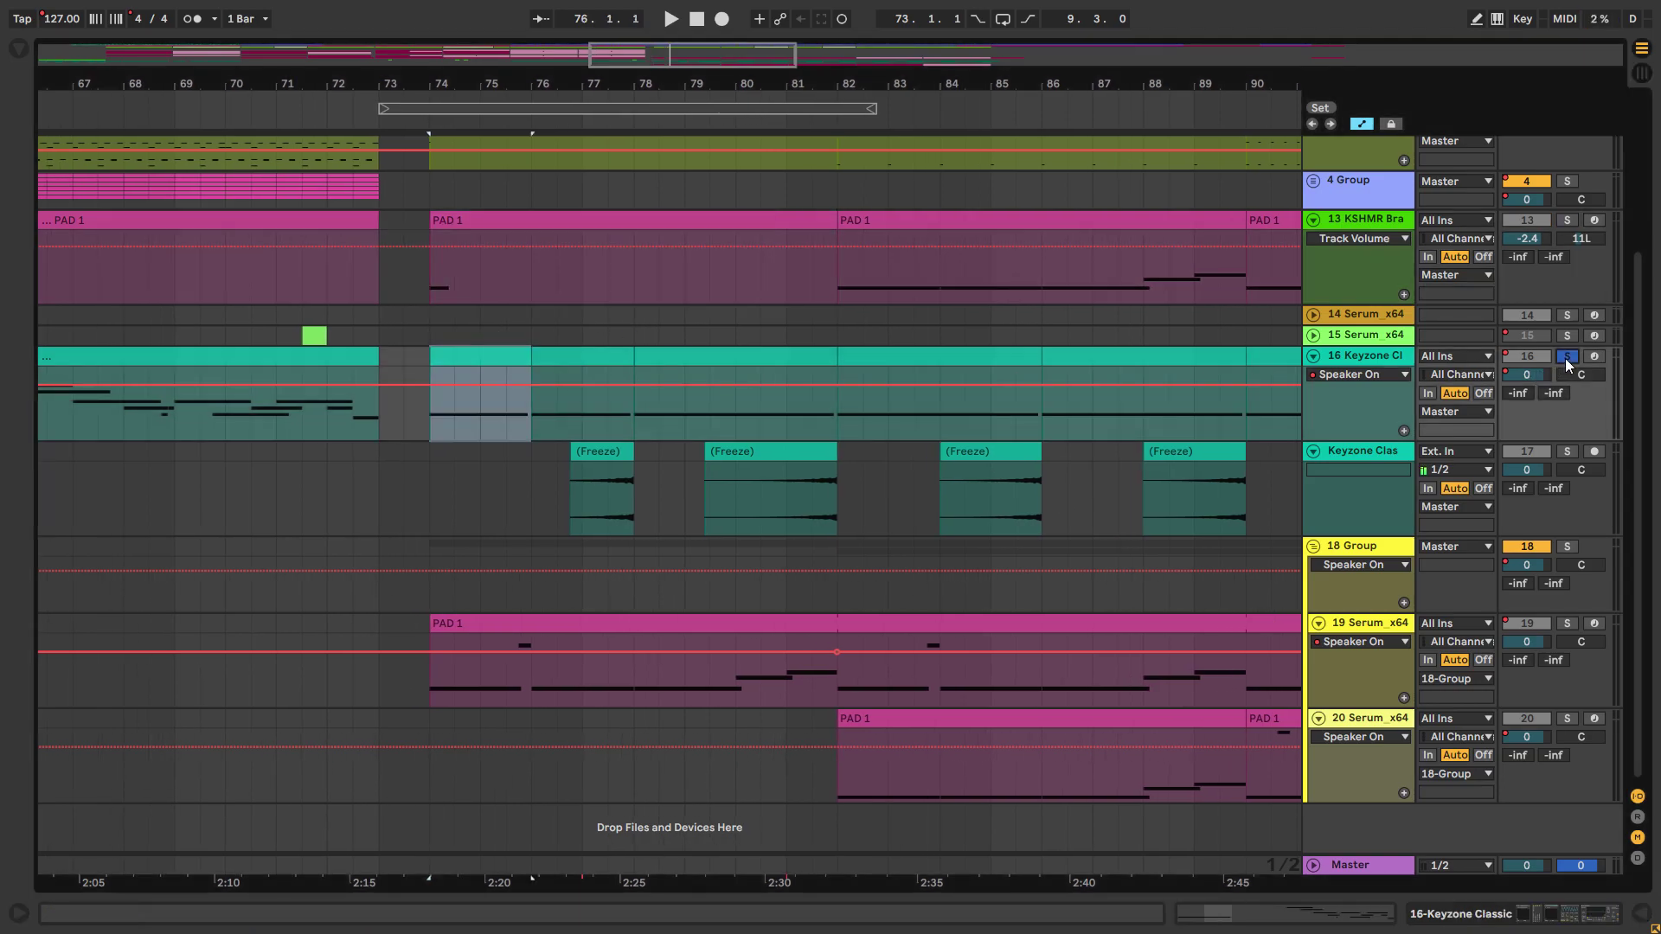
click(441, 413)
click(429, 414)
key(space)
click(1570, 358)
click(1574, 362)
key(space)
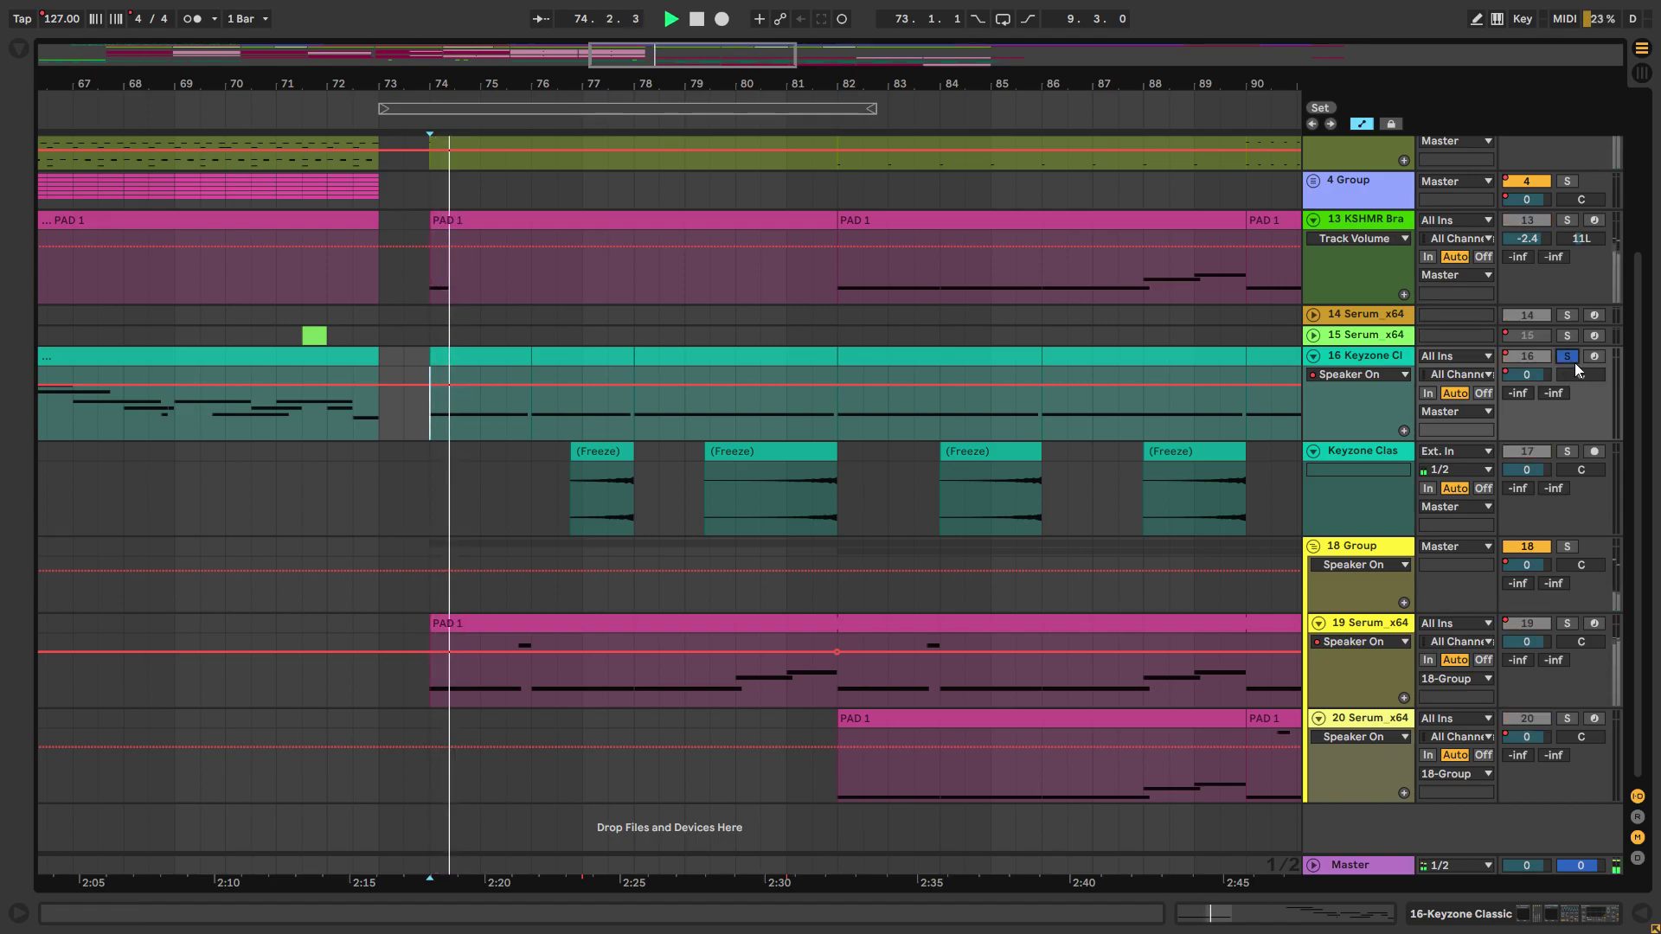
key(space)
Step: Unsolo 16 Keyzone Classic and play the full mix from 73.3.1
click(1574, 361)
key(space)
click(398, 433)
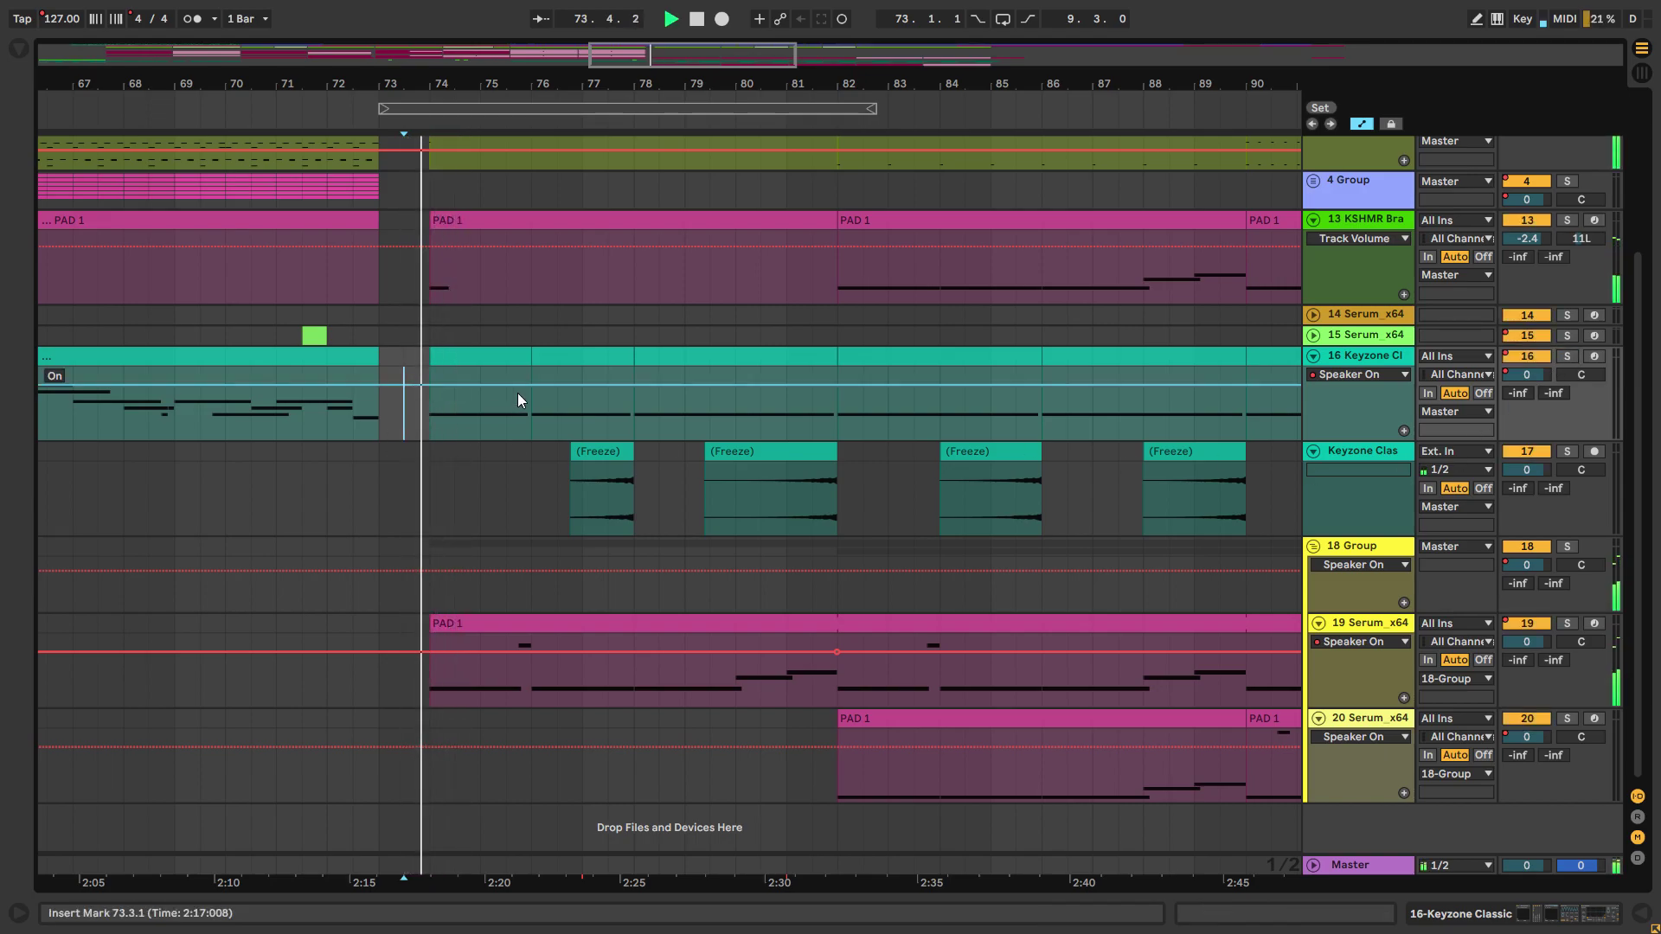
key(space)
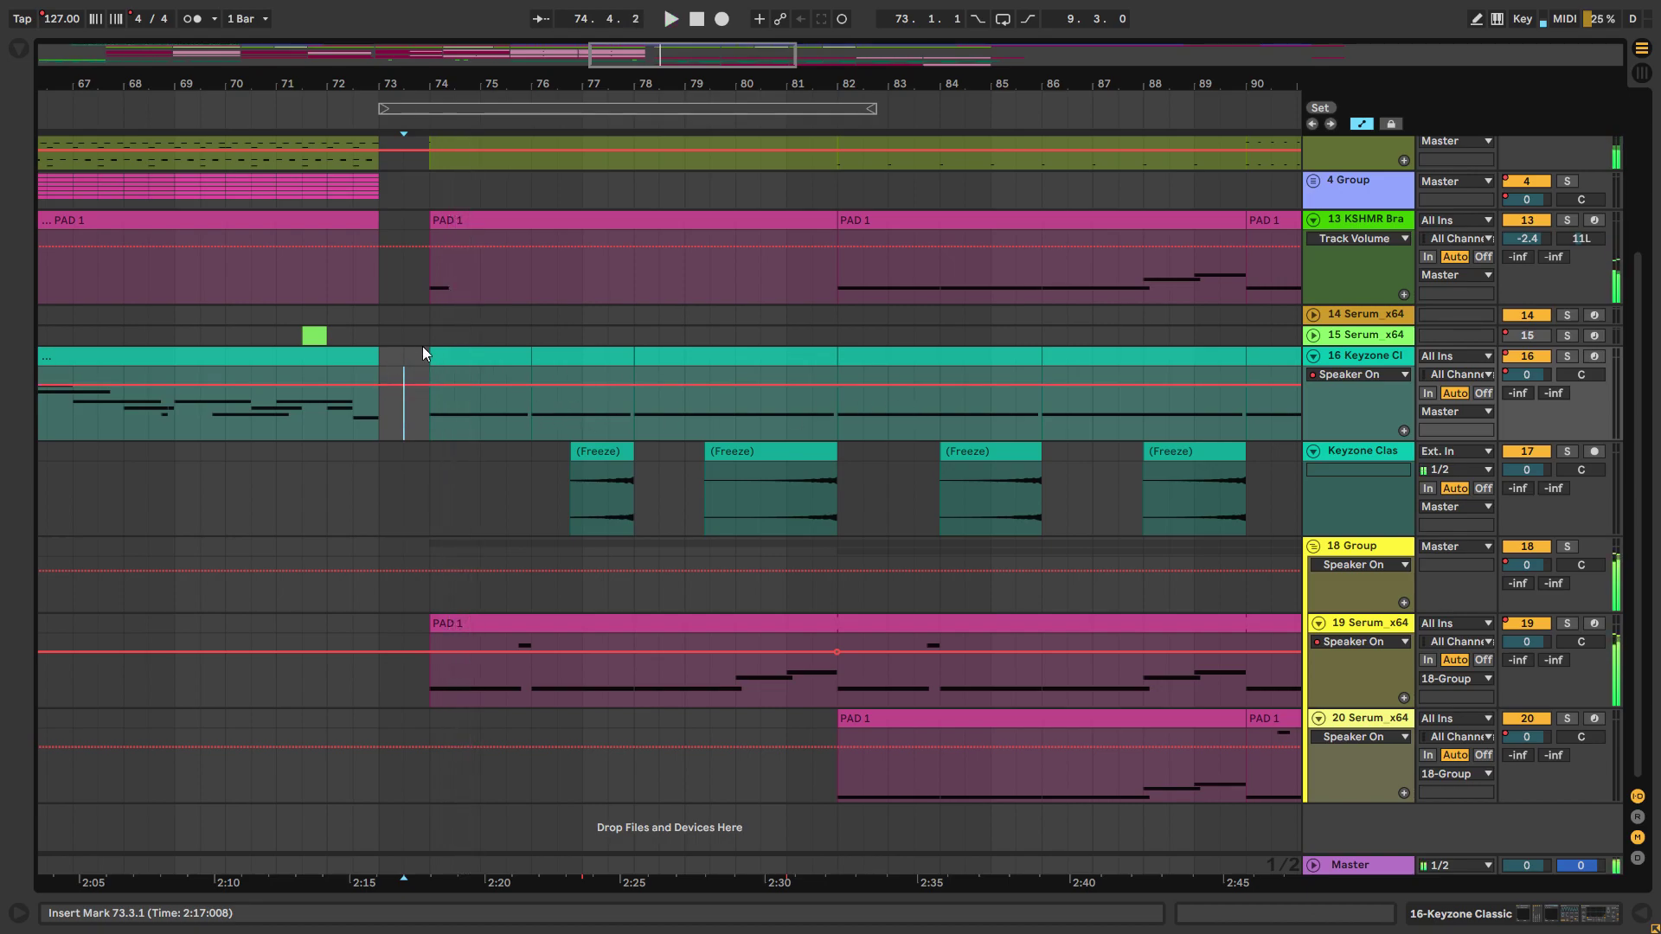
Step: Delete the two 16 Keyzone Classic clips between bars 74 and 78, playing the arrangement from 76.1.1 in between
click(436, 358)
key(Delete)
click(530, 412)
key(space)
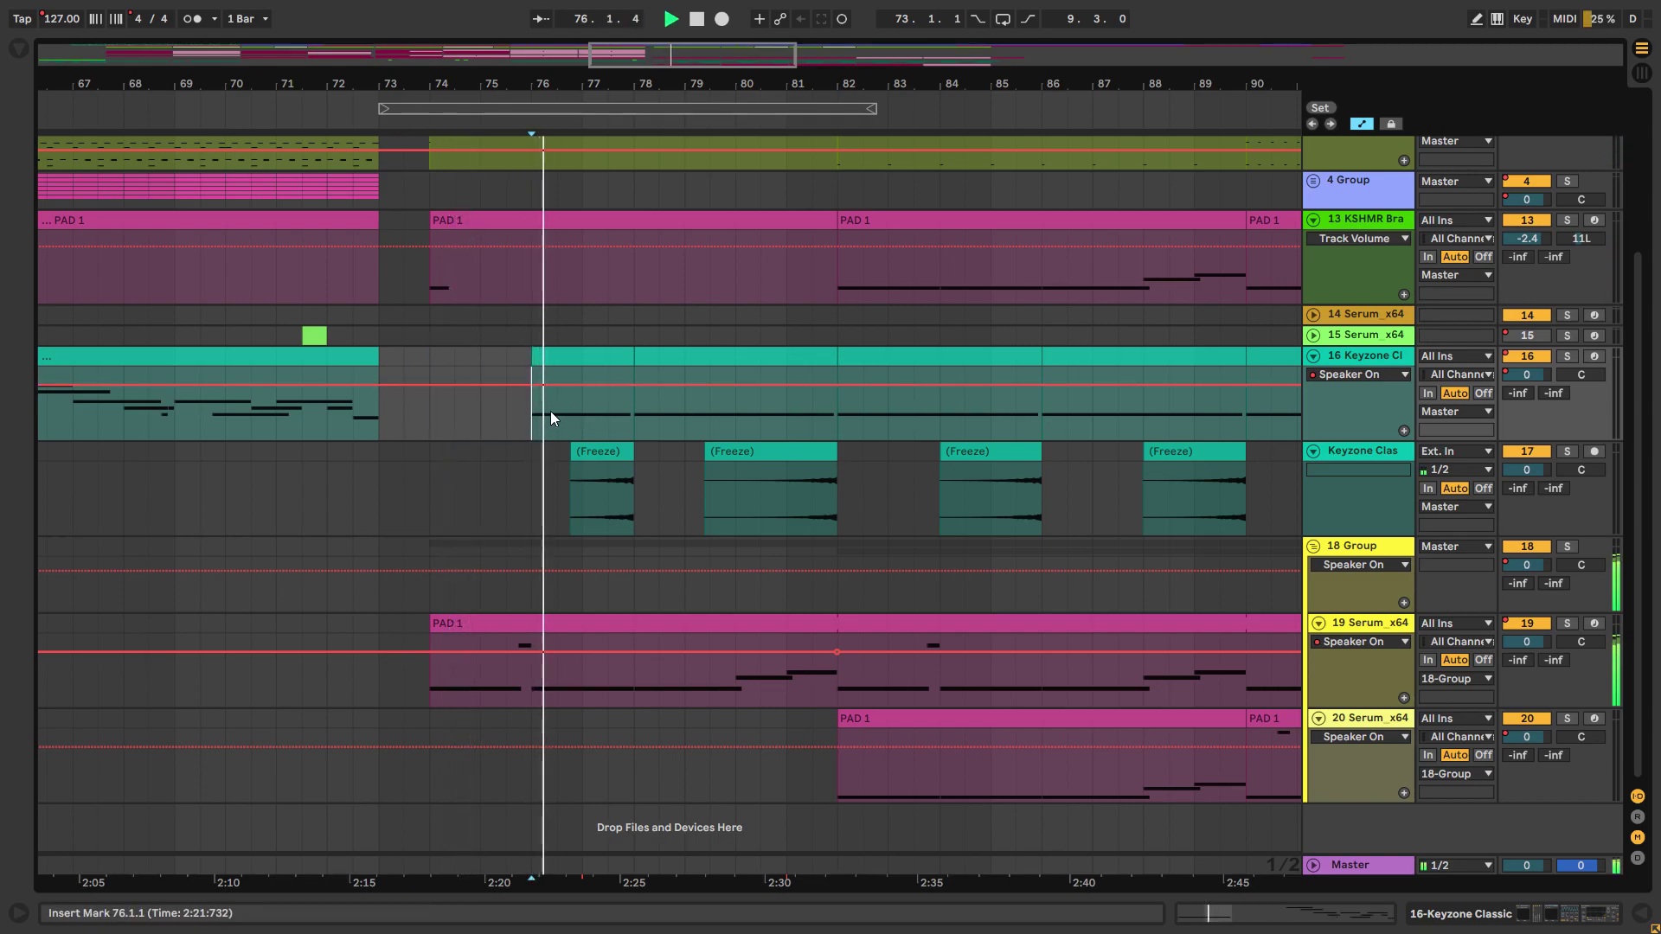
mouse_move(539, 358)
mouse_down()
mouse_move(378, 358)
mouse_move(553, 363)
mouse_up()
key(Delete)
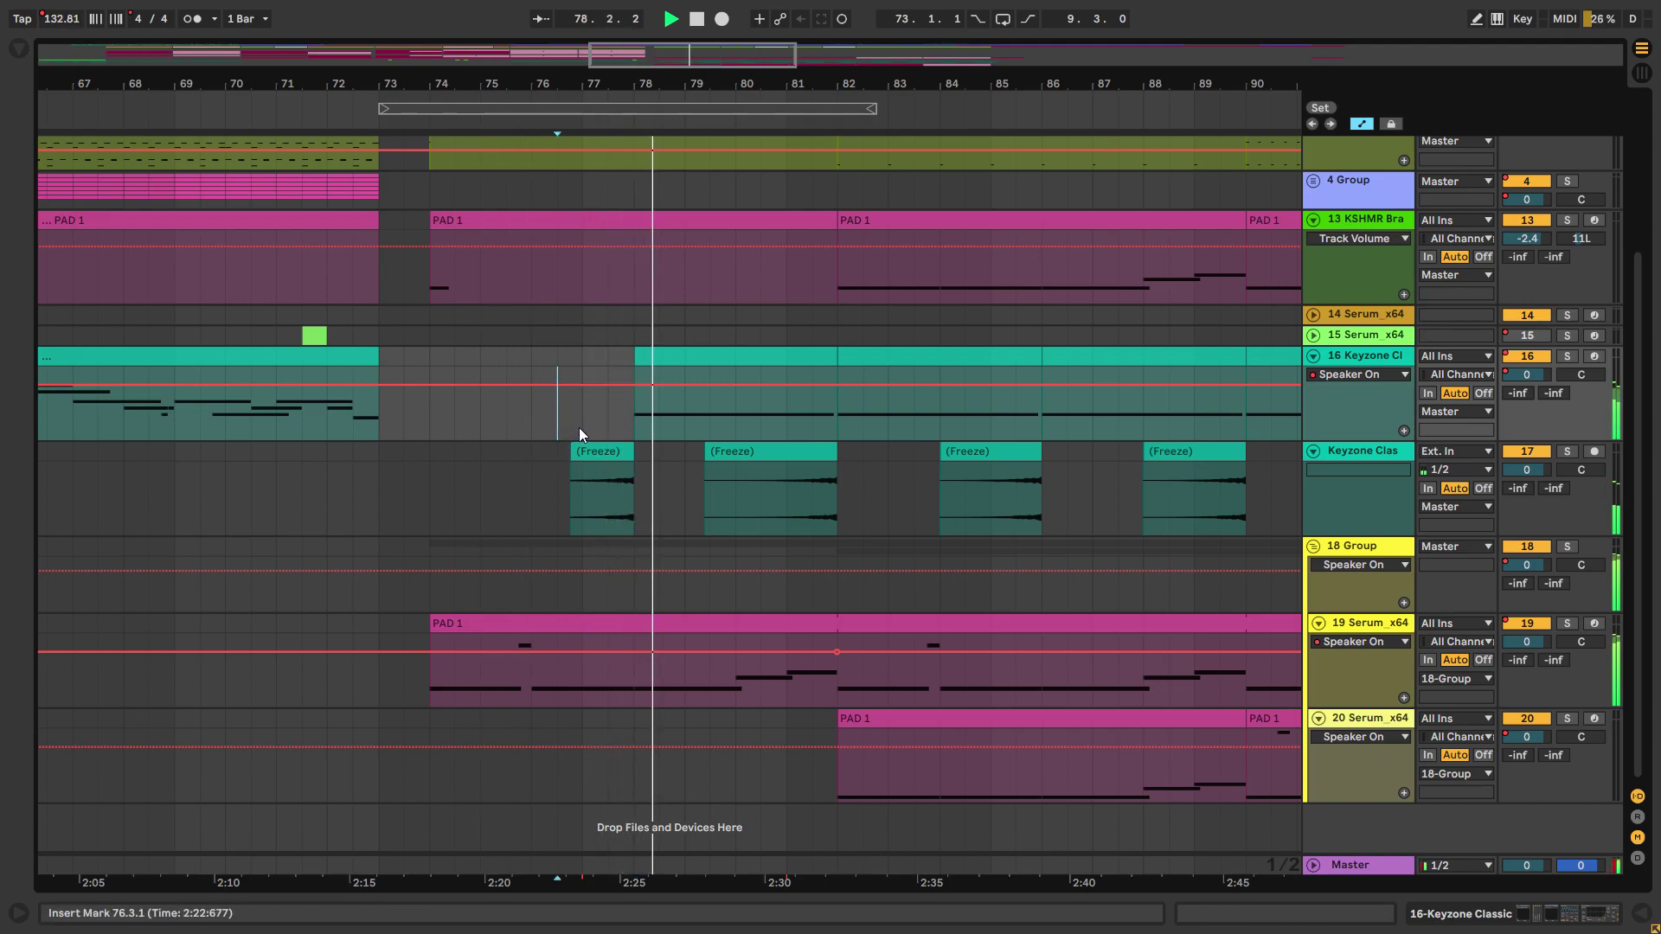
Step: Place the insert marker at 74.1.1 on the frozen Keyzone Classic track and play the mix from there
click(422, 417)
drag(484, 481, 519, 441)
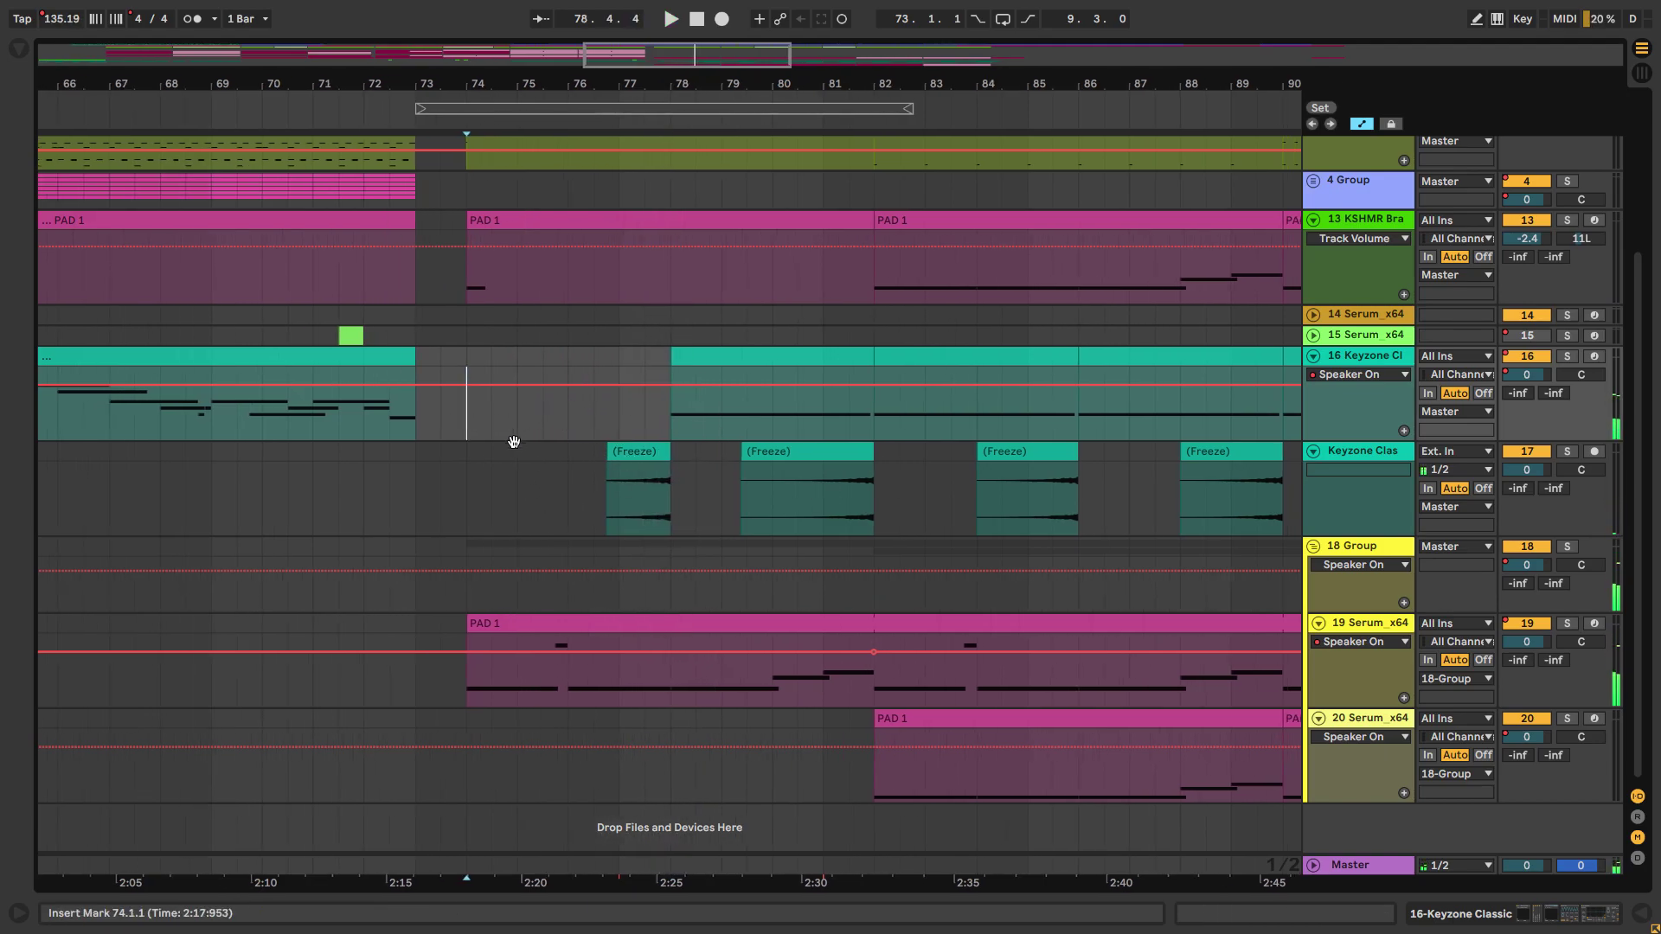
click(460, 453)
key(space)
scroll(1133, 537, left, 1)
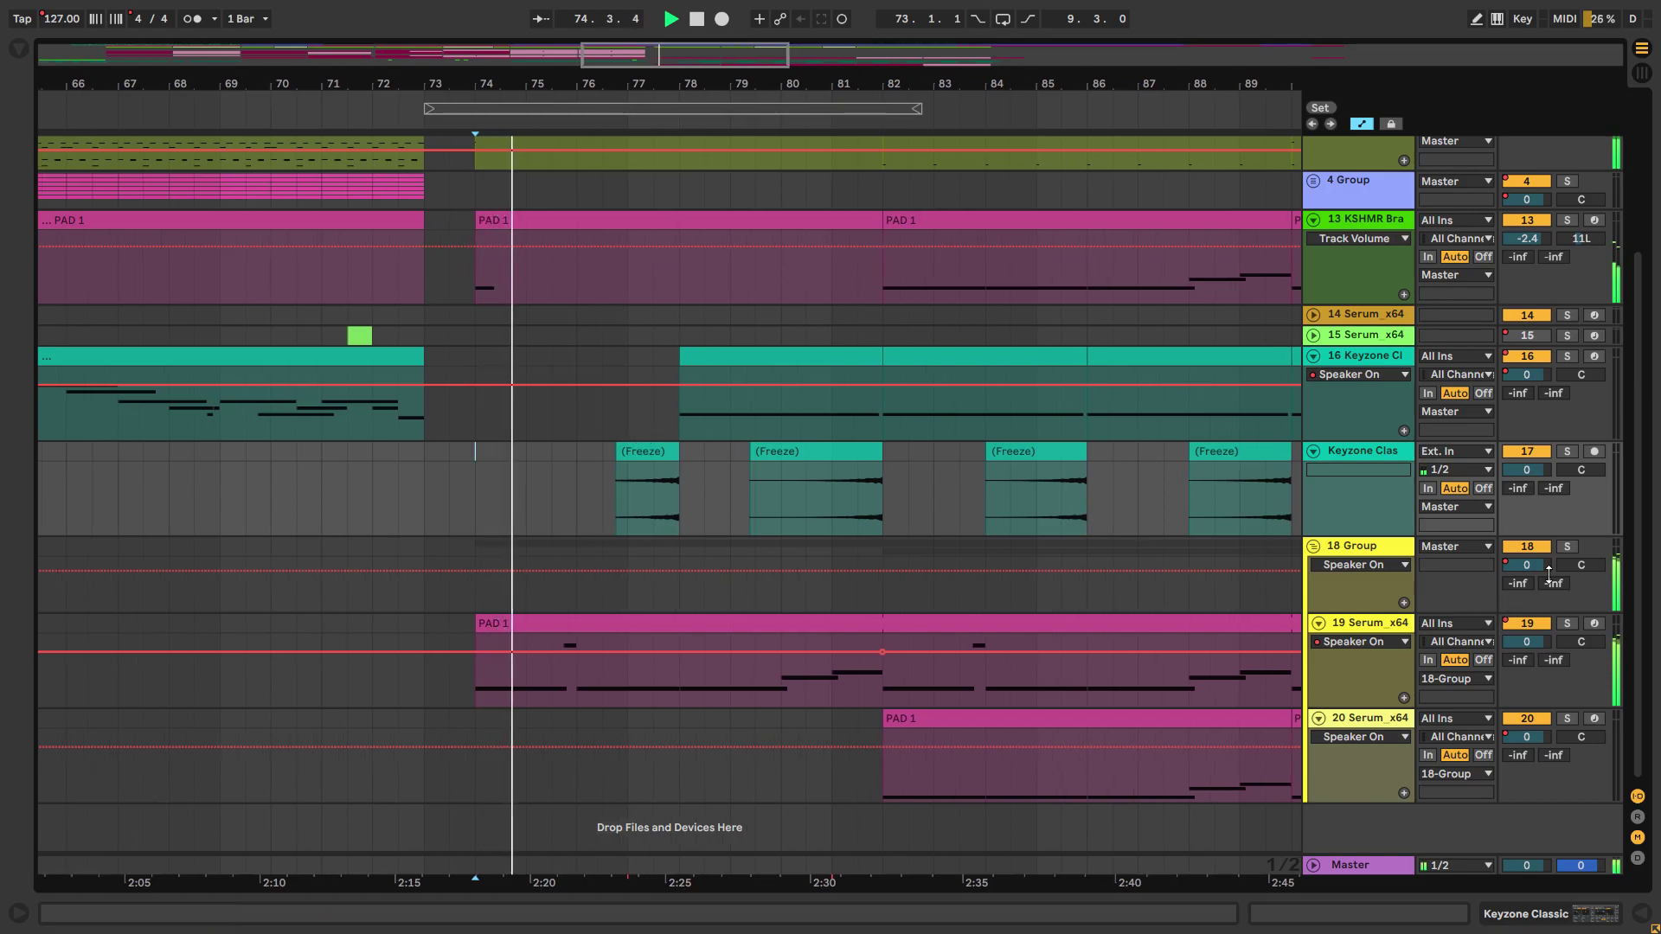
Step: Solo 18 Group, play the 19 Serum_x64 PAD 1 clip from 74.1.1 and show that track's device chain
click(1567, 548)
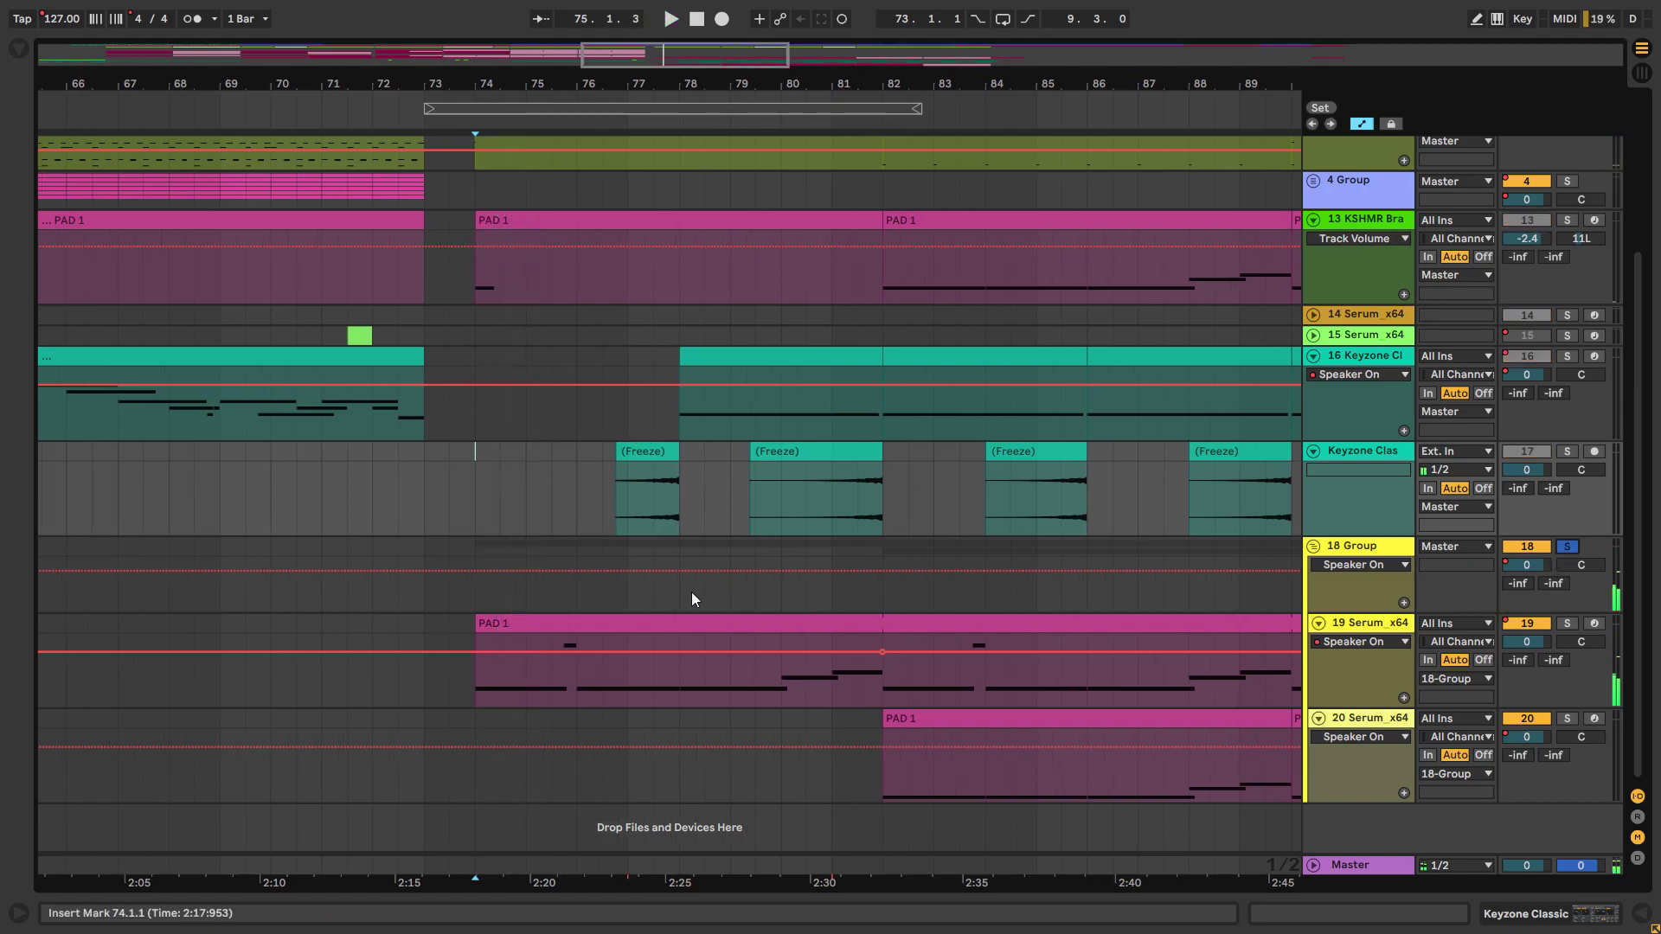
click(574, 605)
click(563, 622)
key(space)
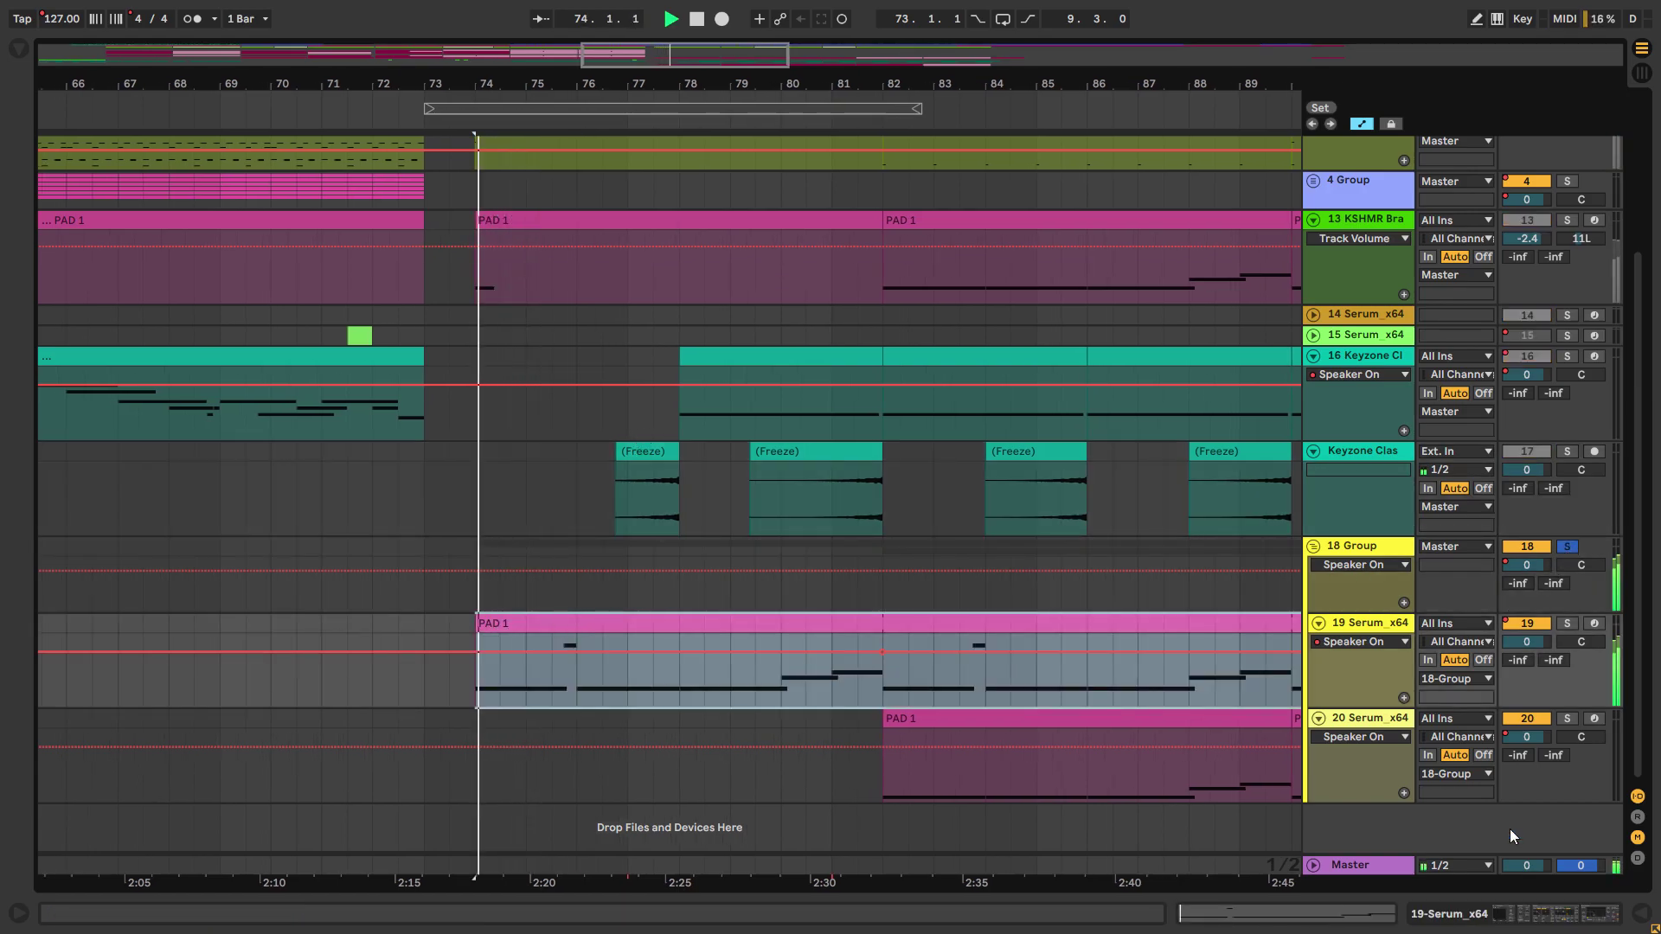
click(1569, 908)
key(space)
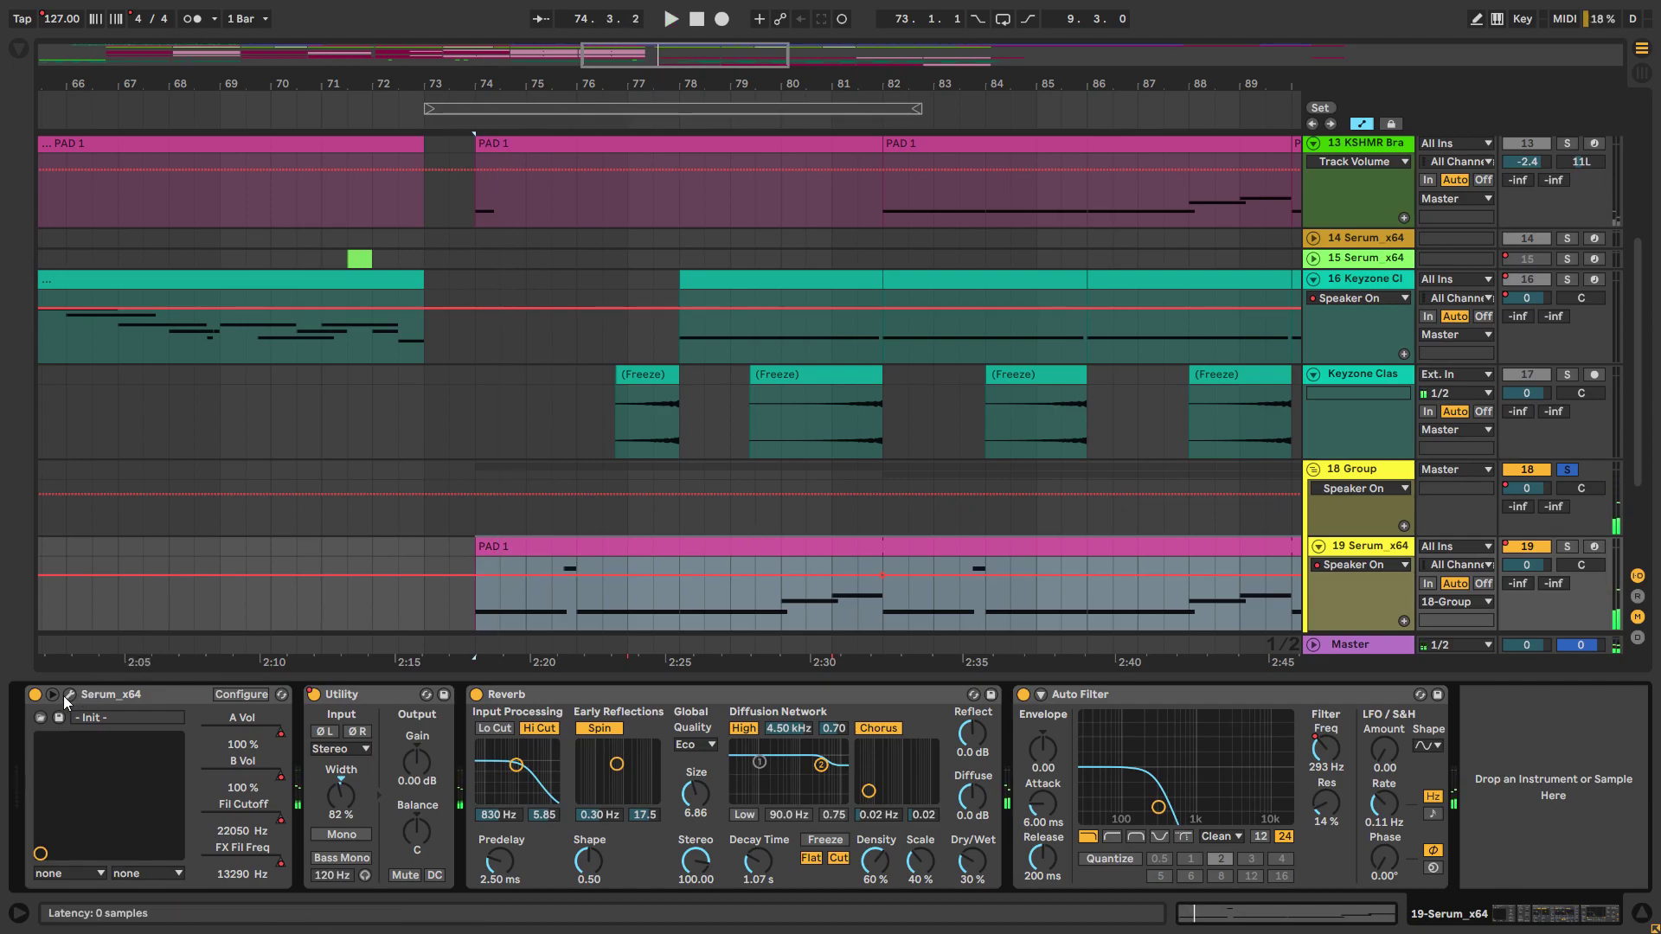
Step: Play the selected 19 Serum_x64 clip from 74.1.1 and review its notes up close
key(space)
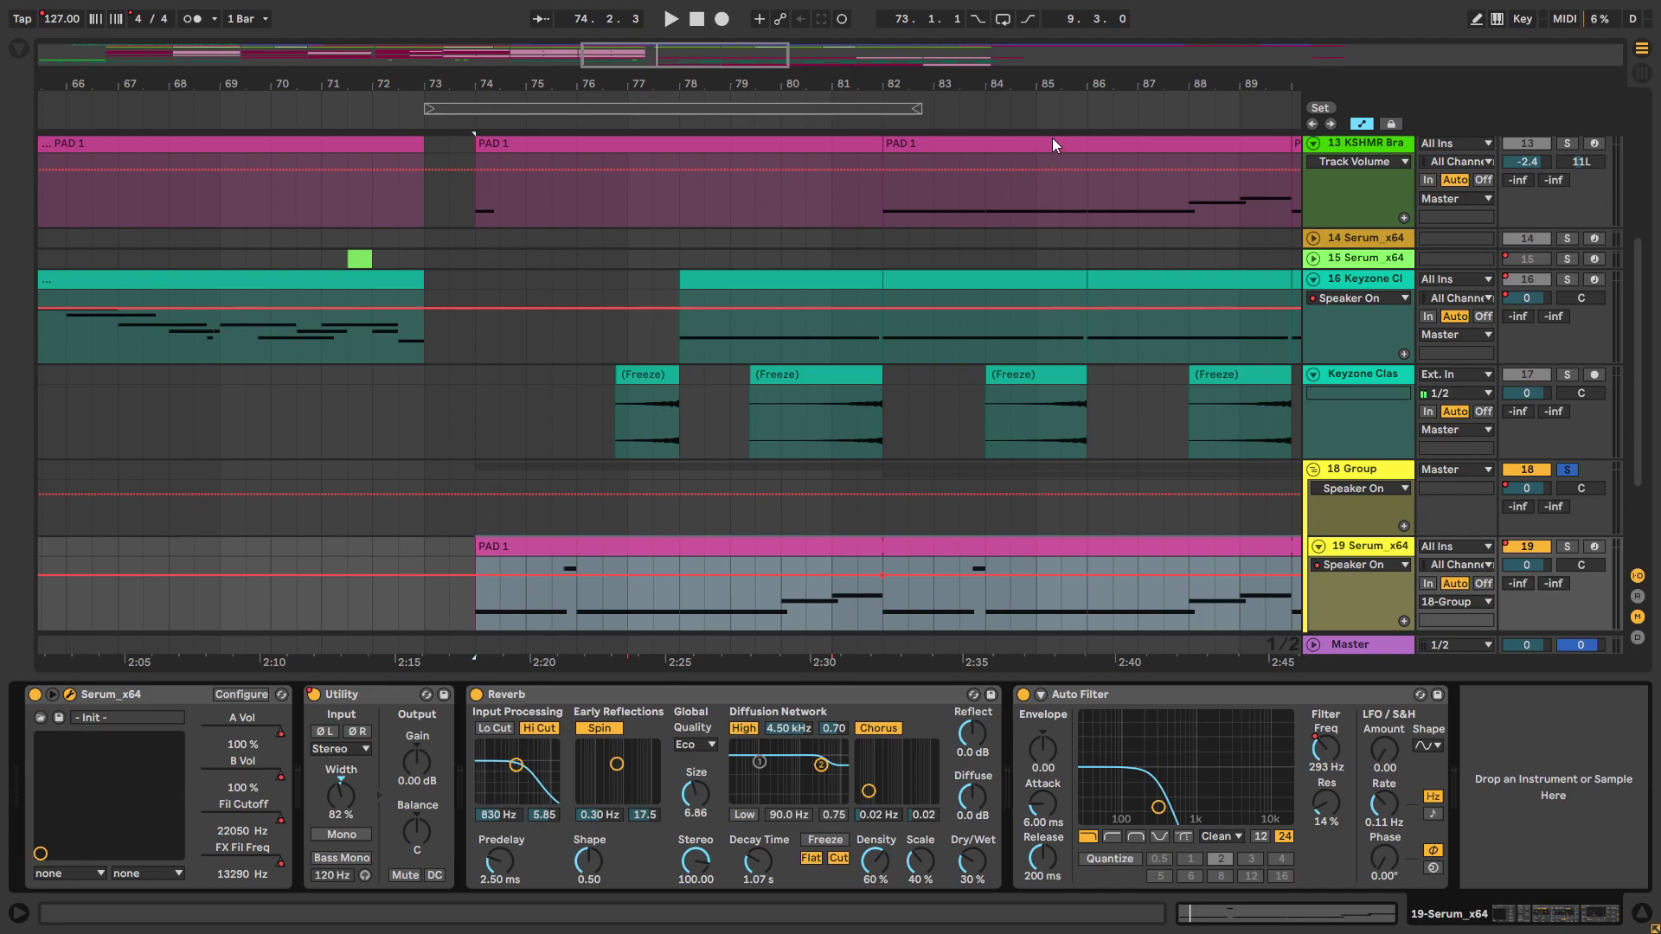
click(689, 604)
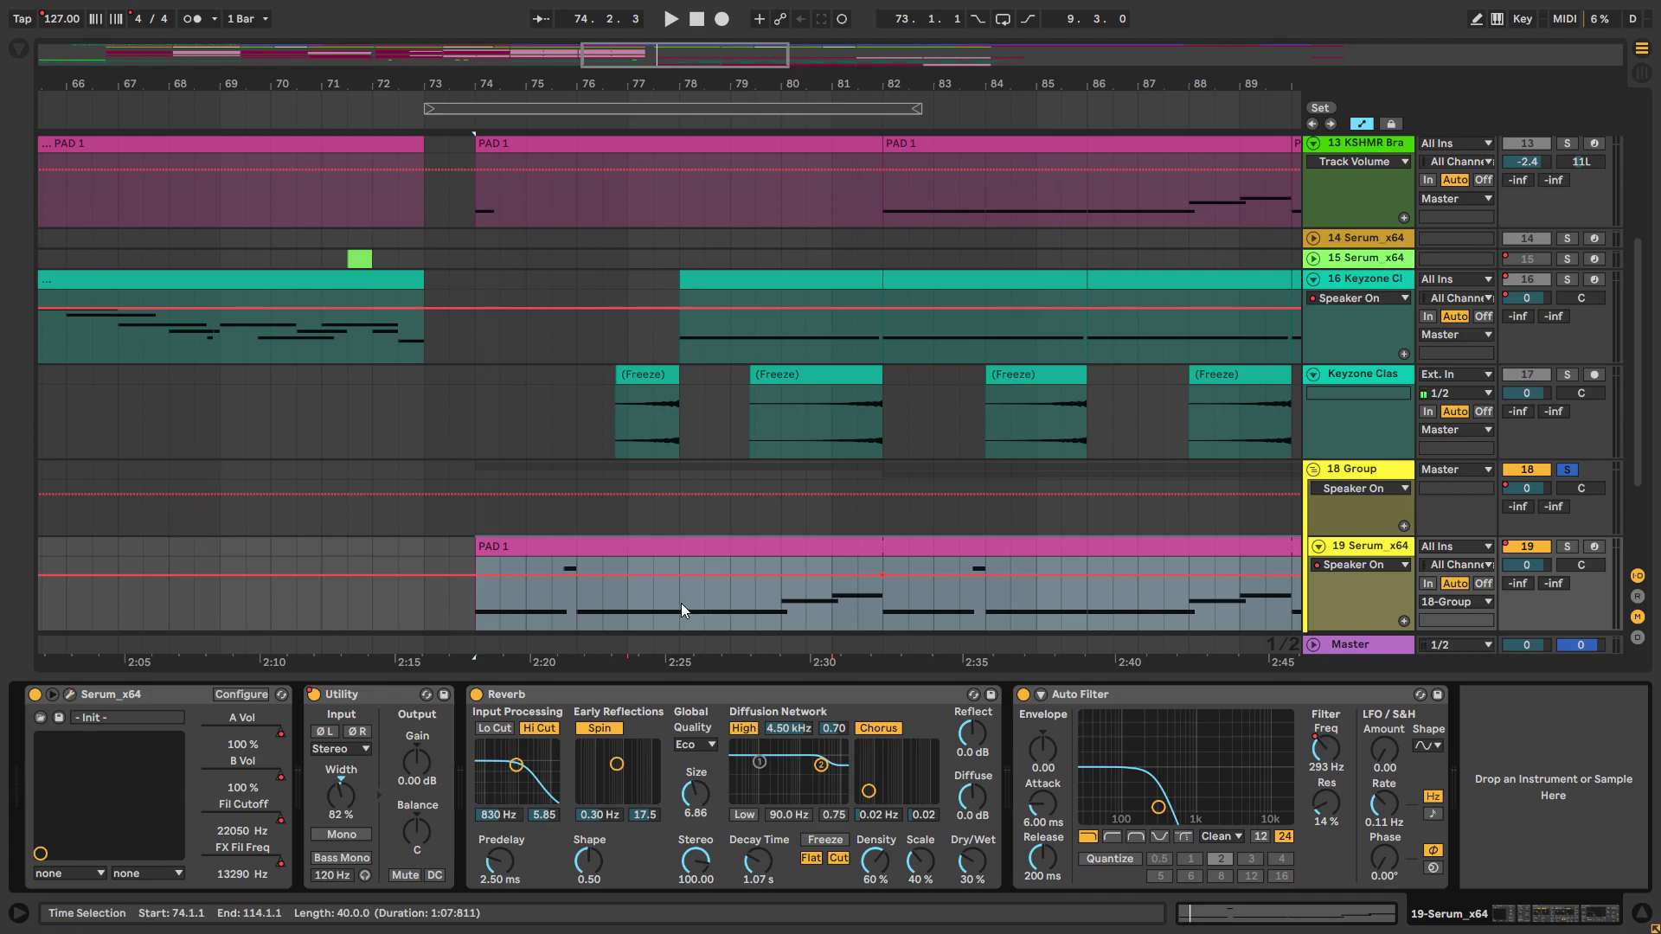
key(space)
drag(846, 657, 857, 589)
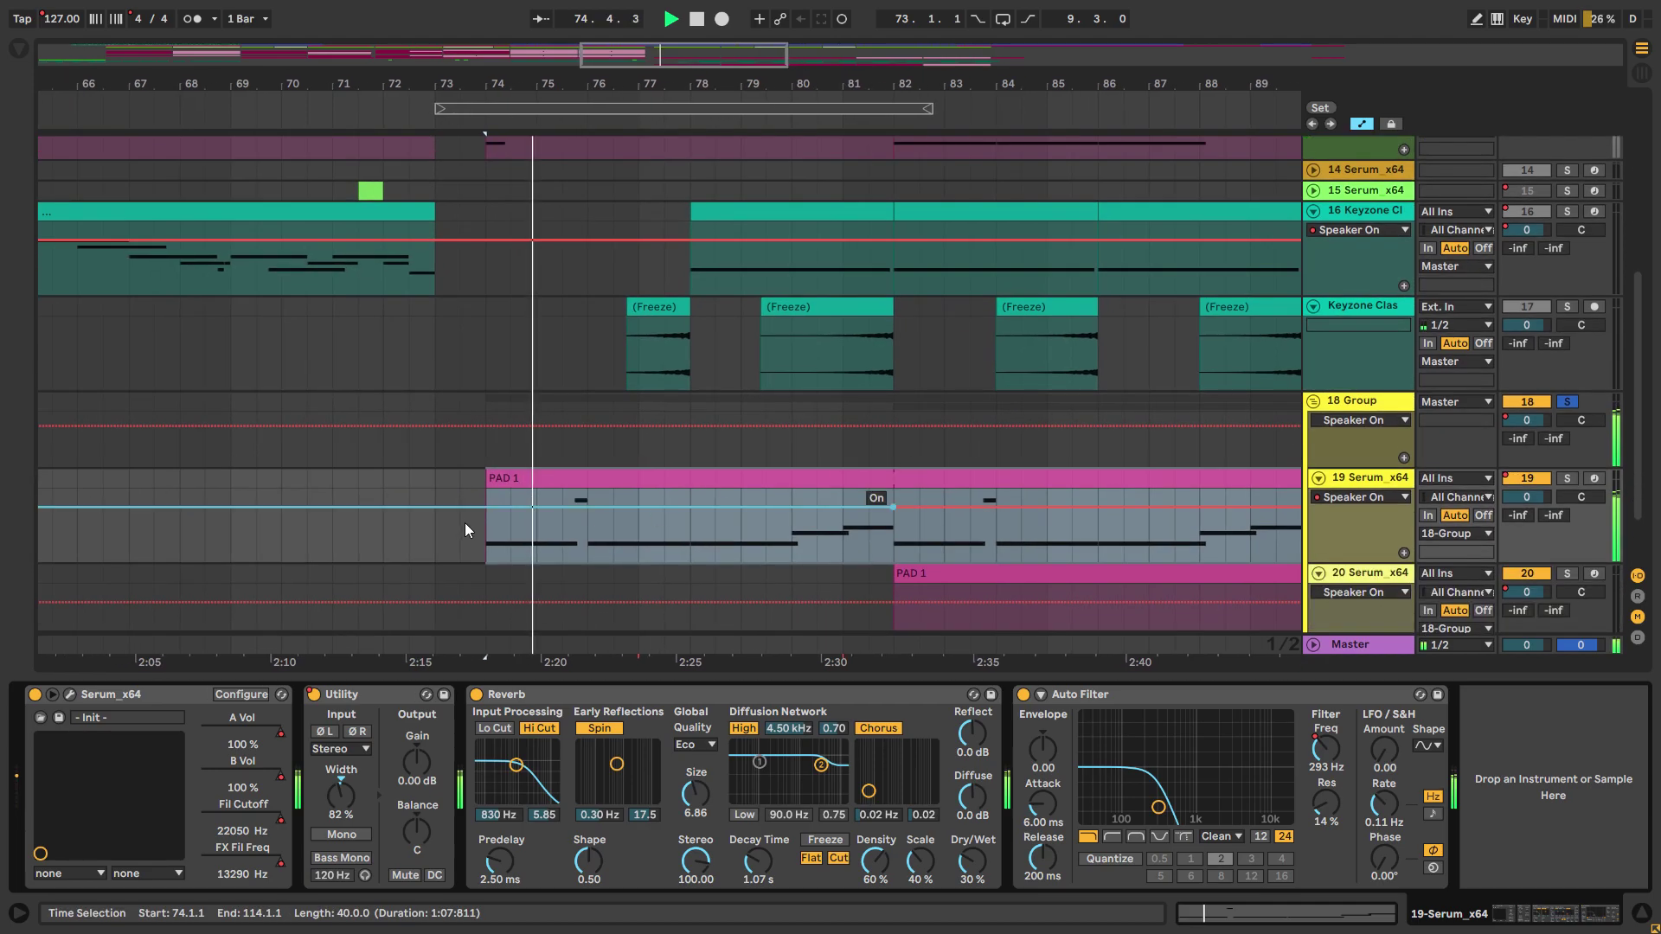
scroll(474, 518, up, 3)
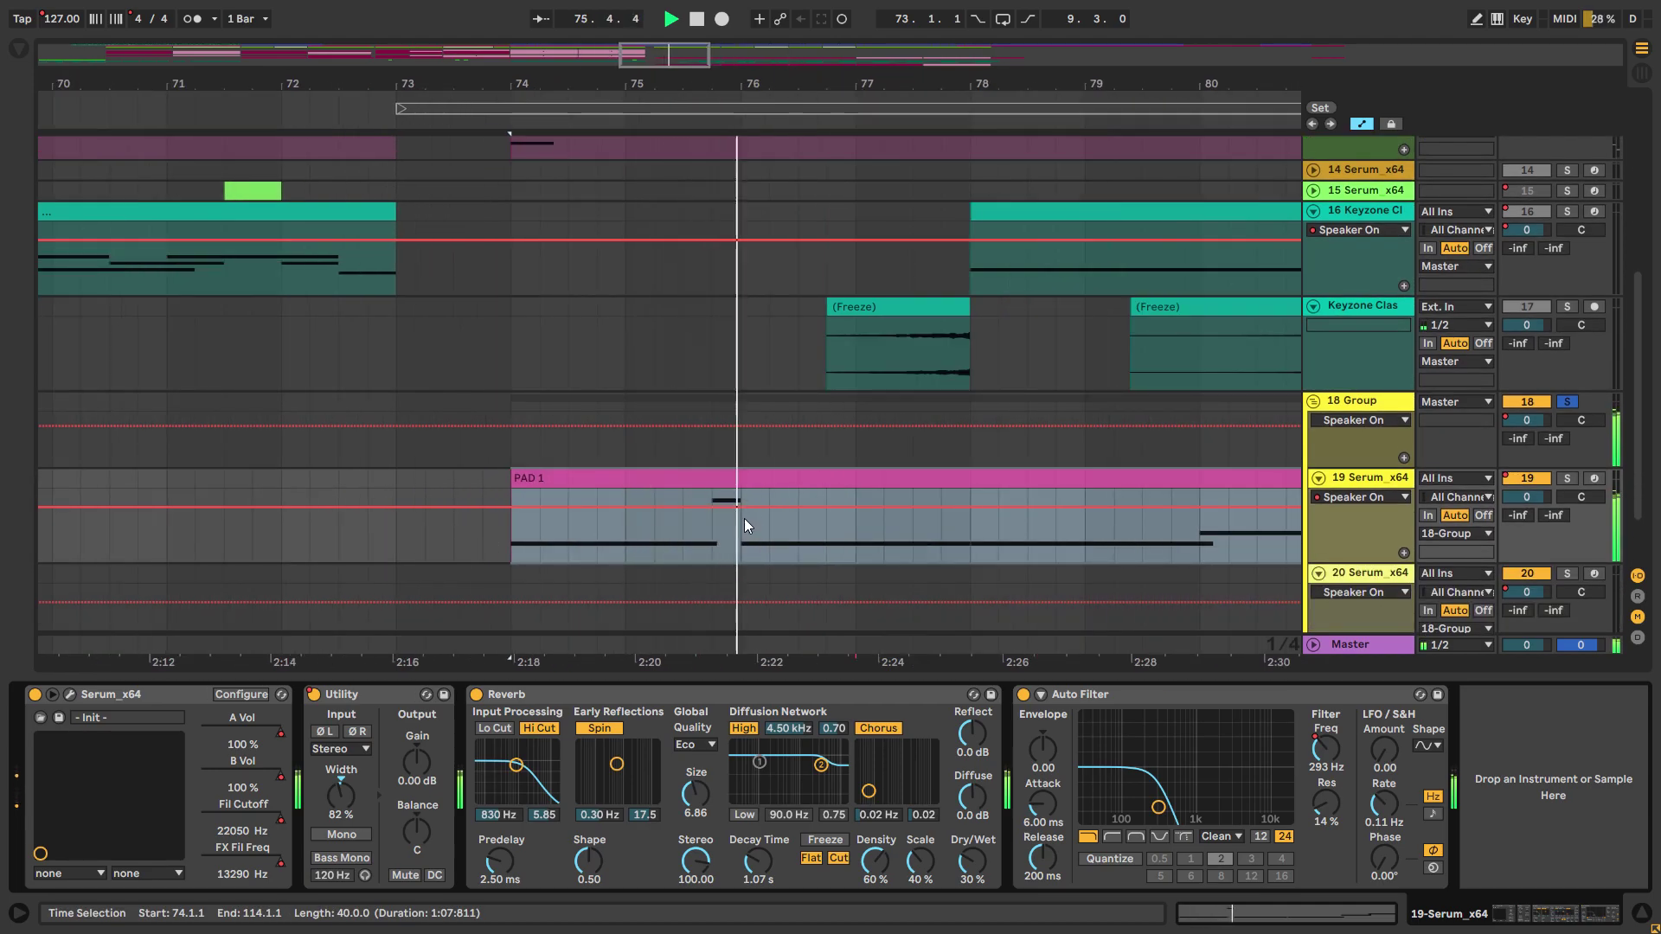
key(space)
Step: Play 19 Serum_x64 from 79.3.1 and unsolo 18 Group during playback
scroll(743, 501, down, 2)
click(666, 460)
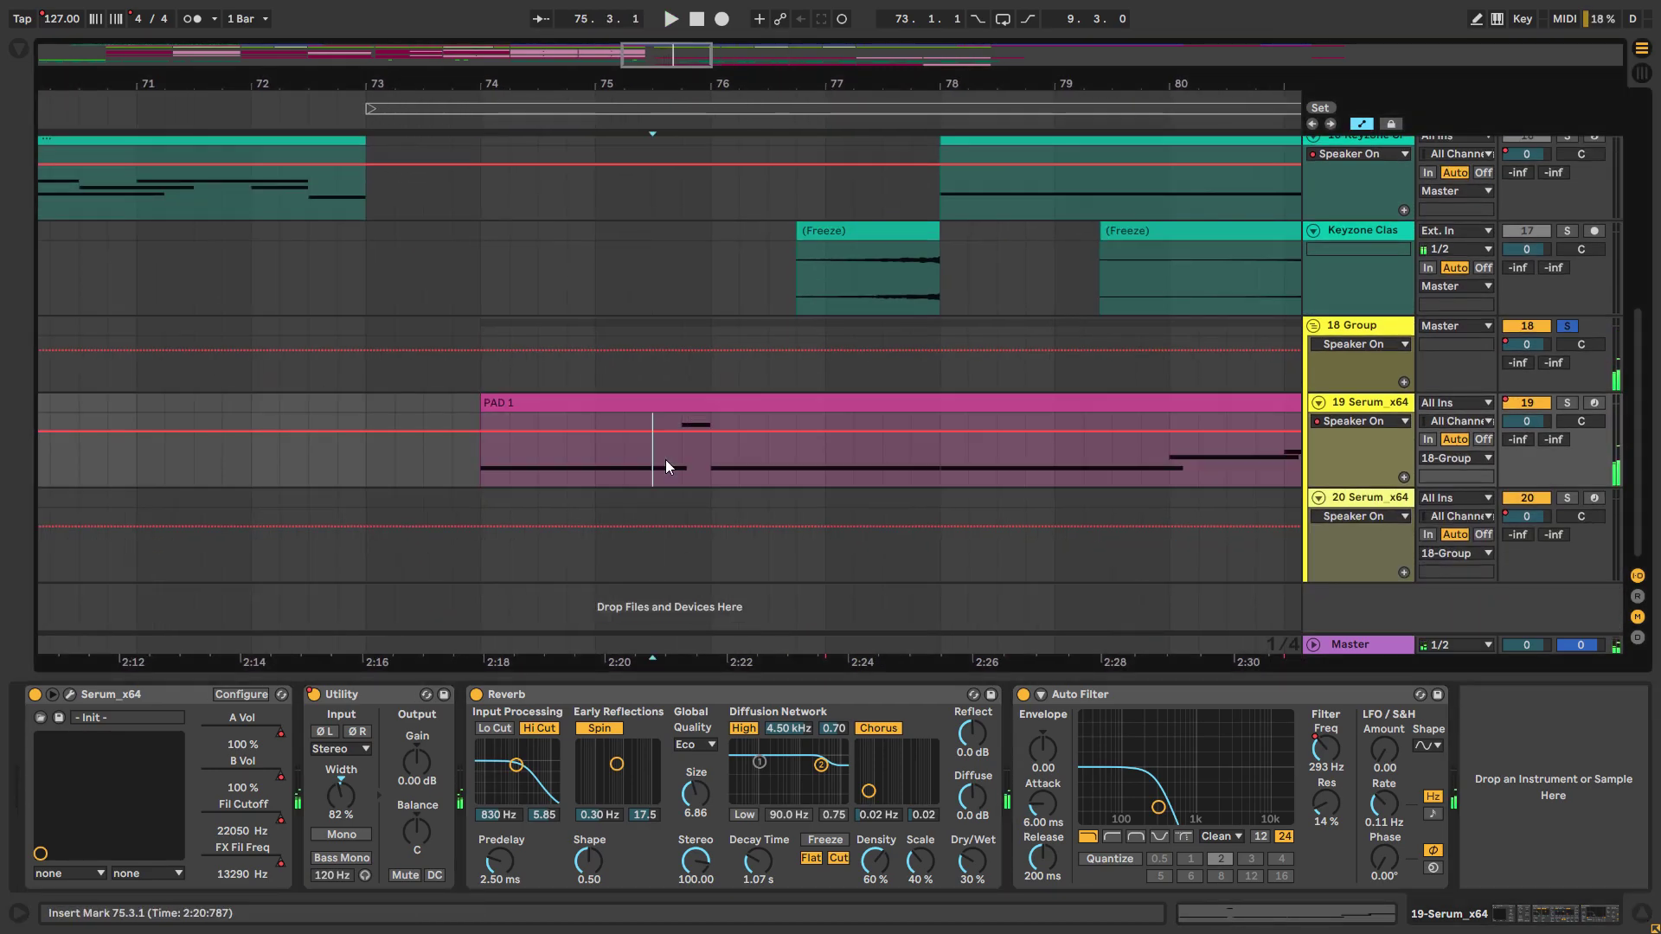
scroll(900, 467, down, 5)
click(893, 464)
key(space)
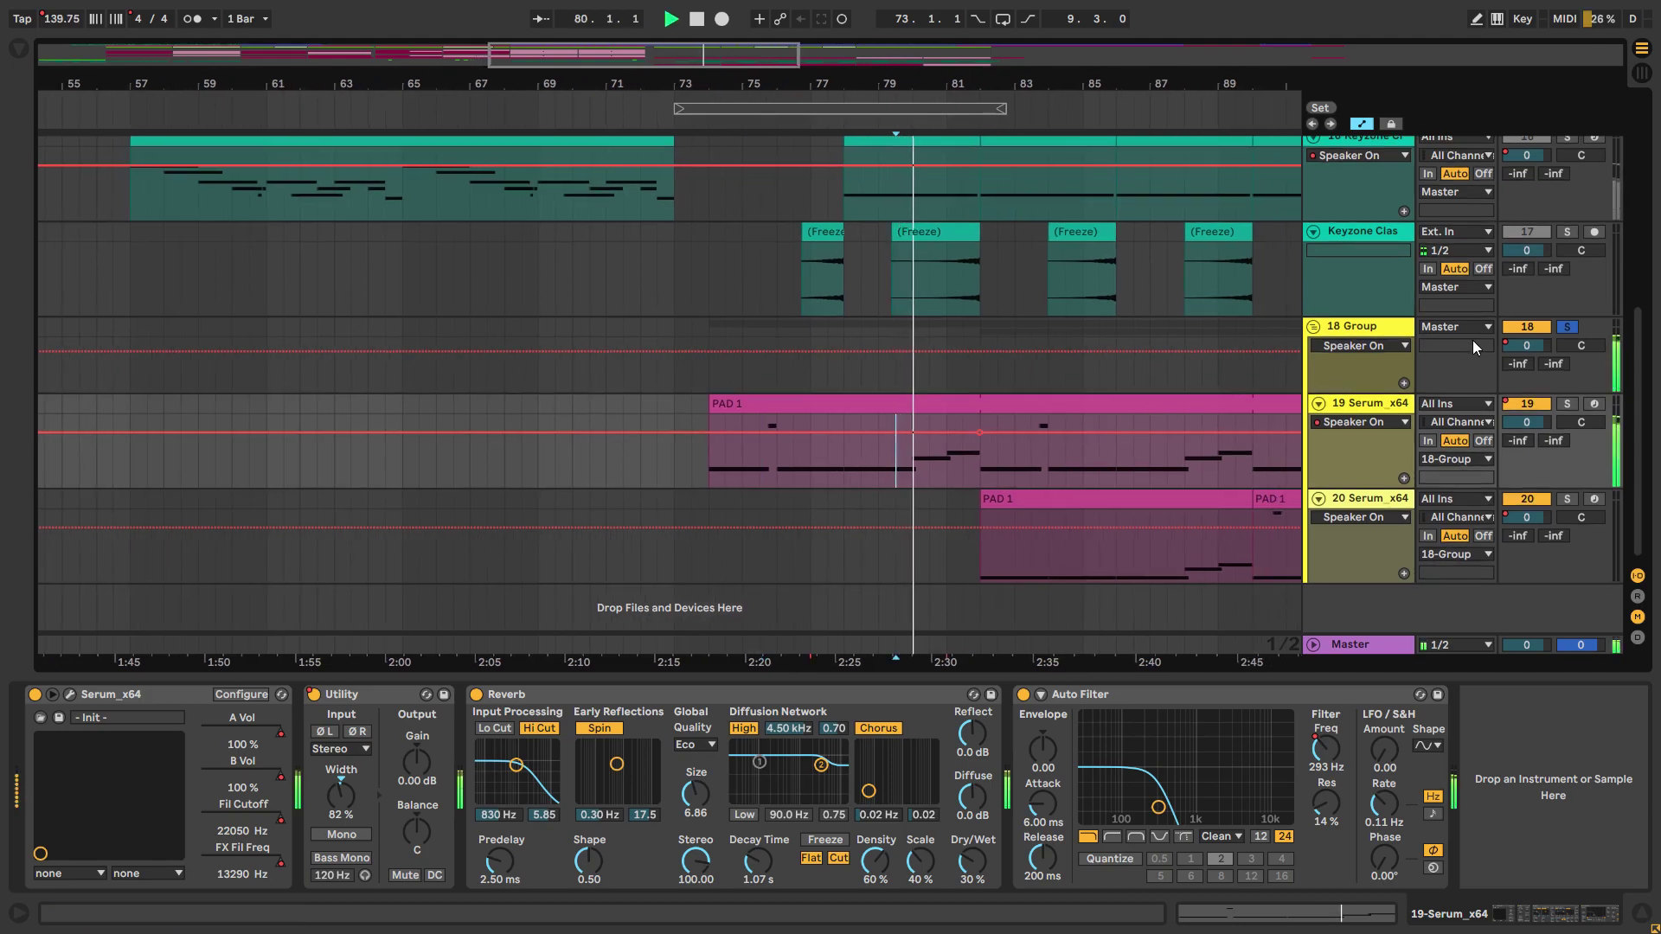
click(1567, 326)
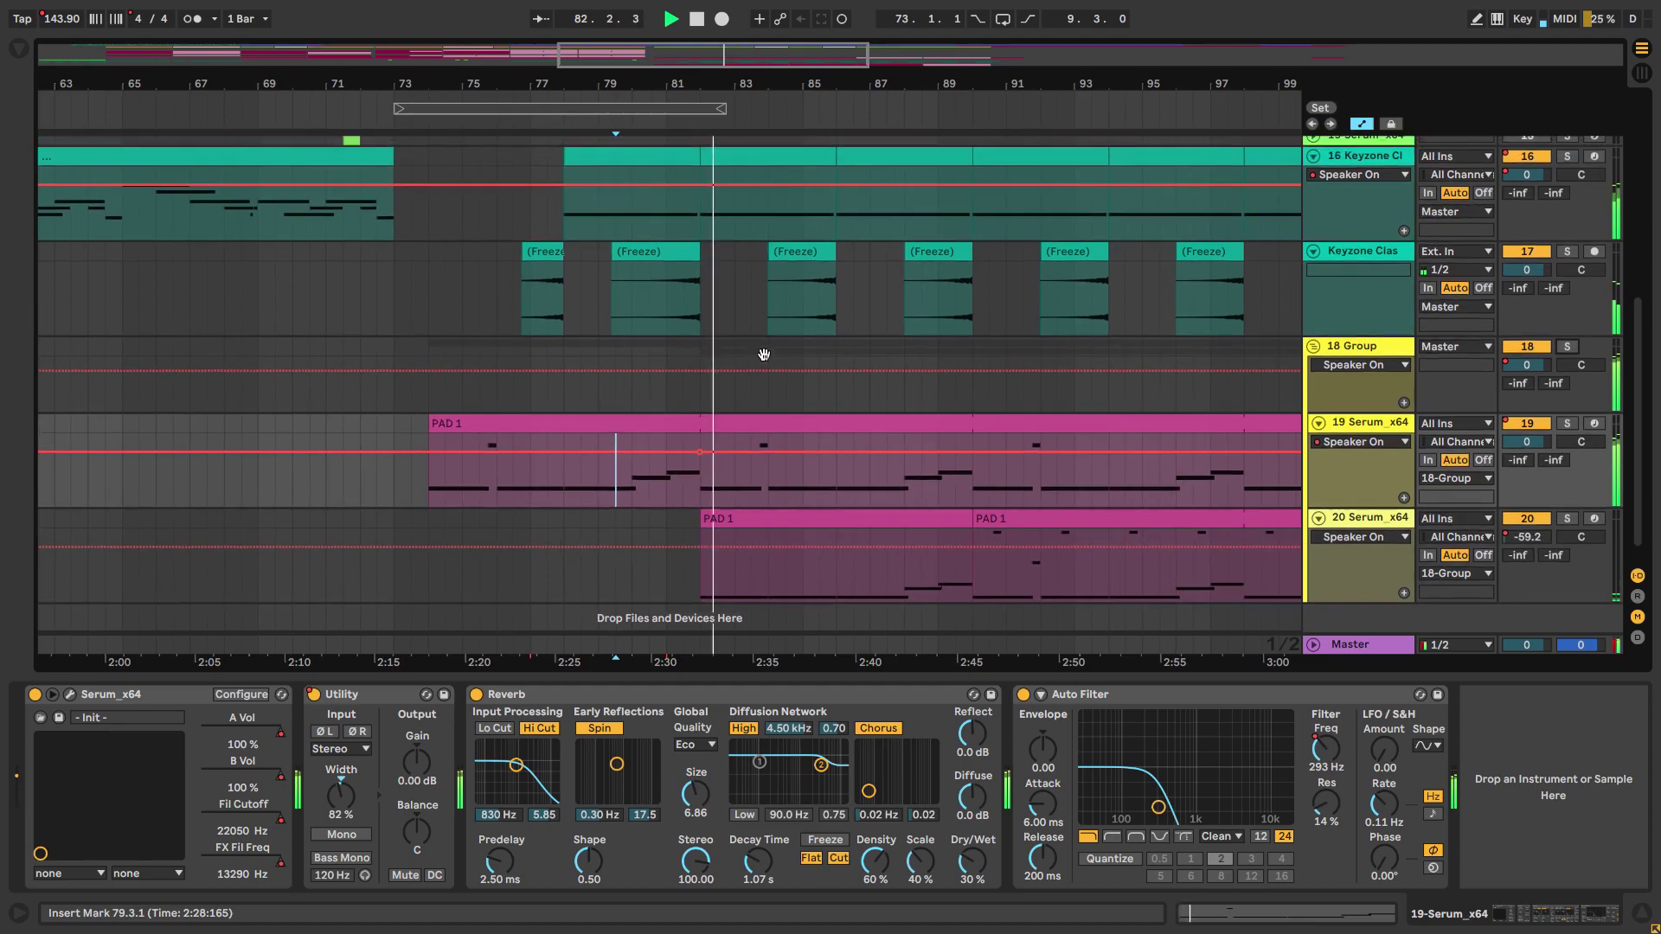
key(space)
Step: Solo the 20 Serum_x64 track and play it from 88.3.1
click(1566, 498)
click(737, 554)
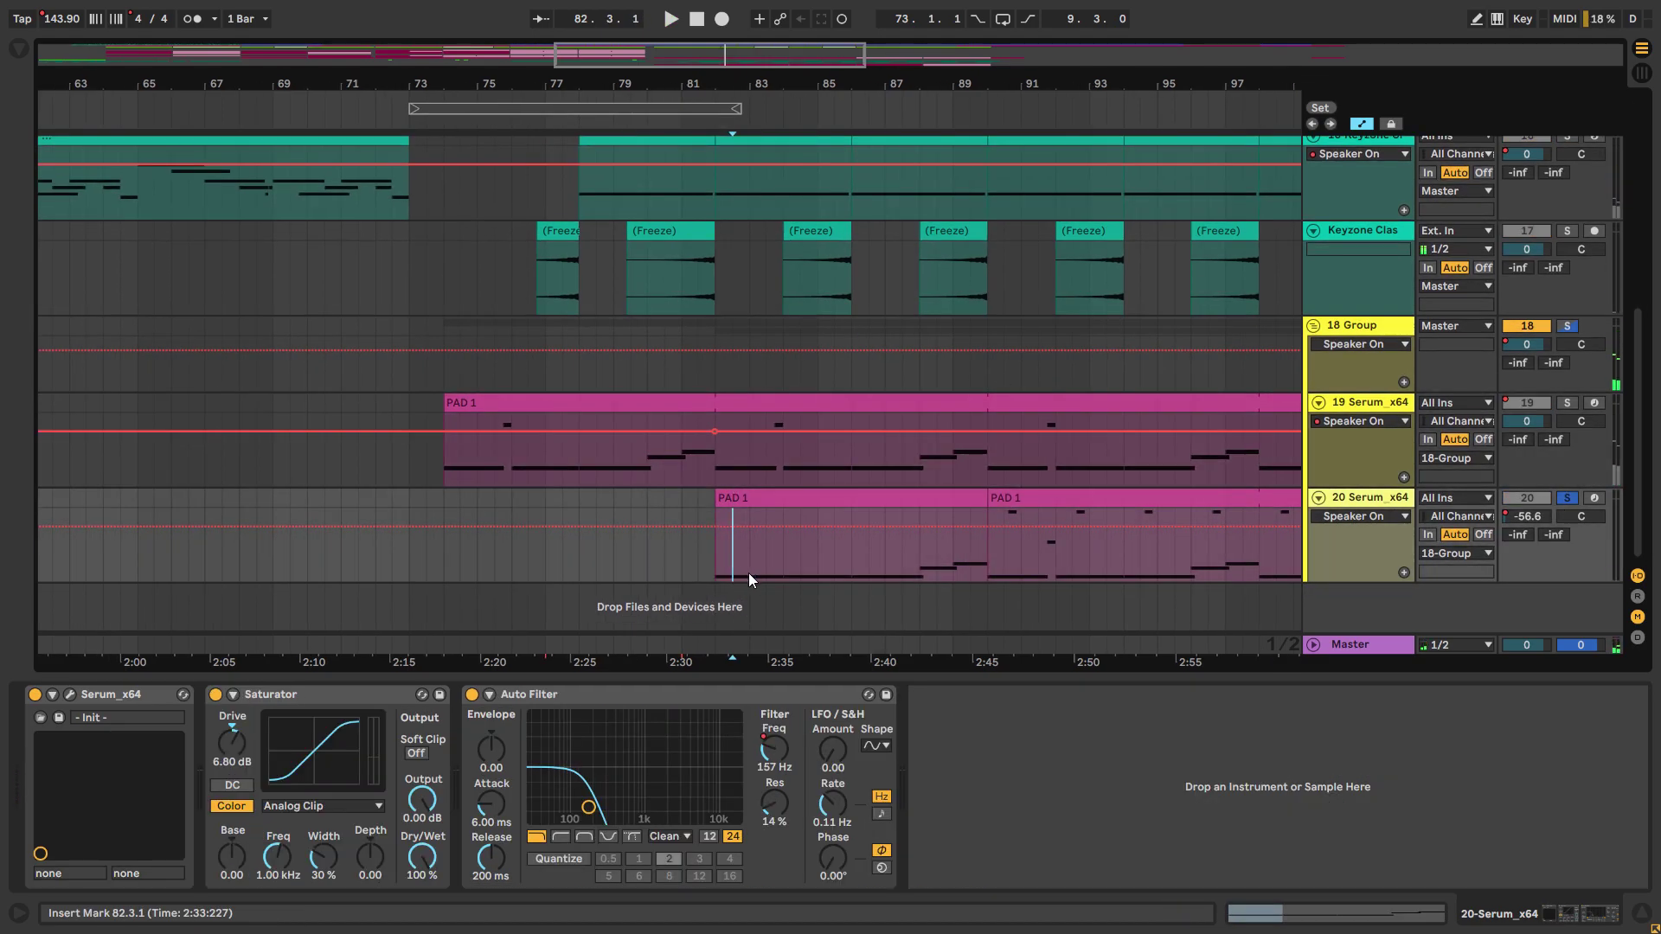
scroll(692, 545, right, 3)
key(space)
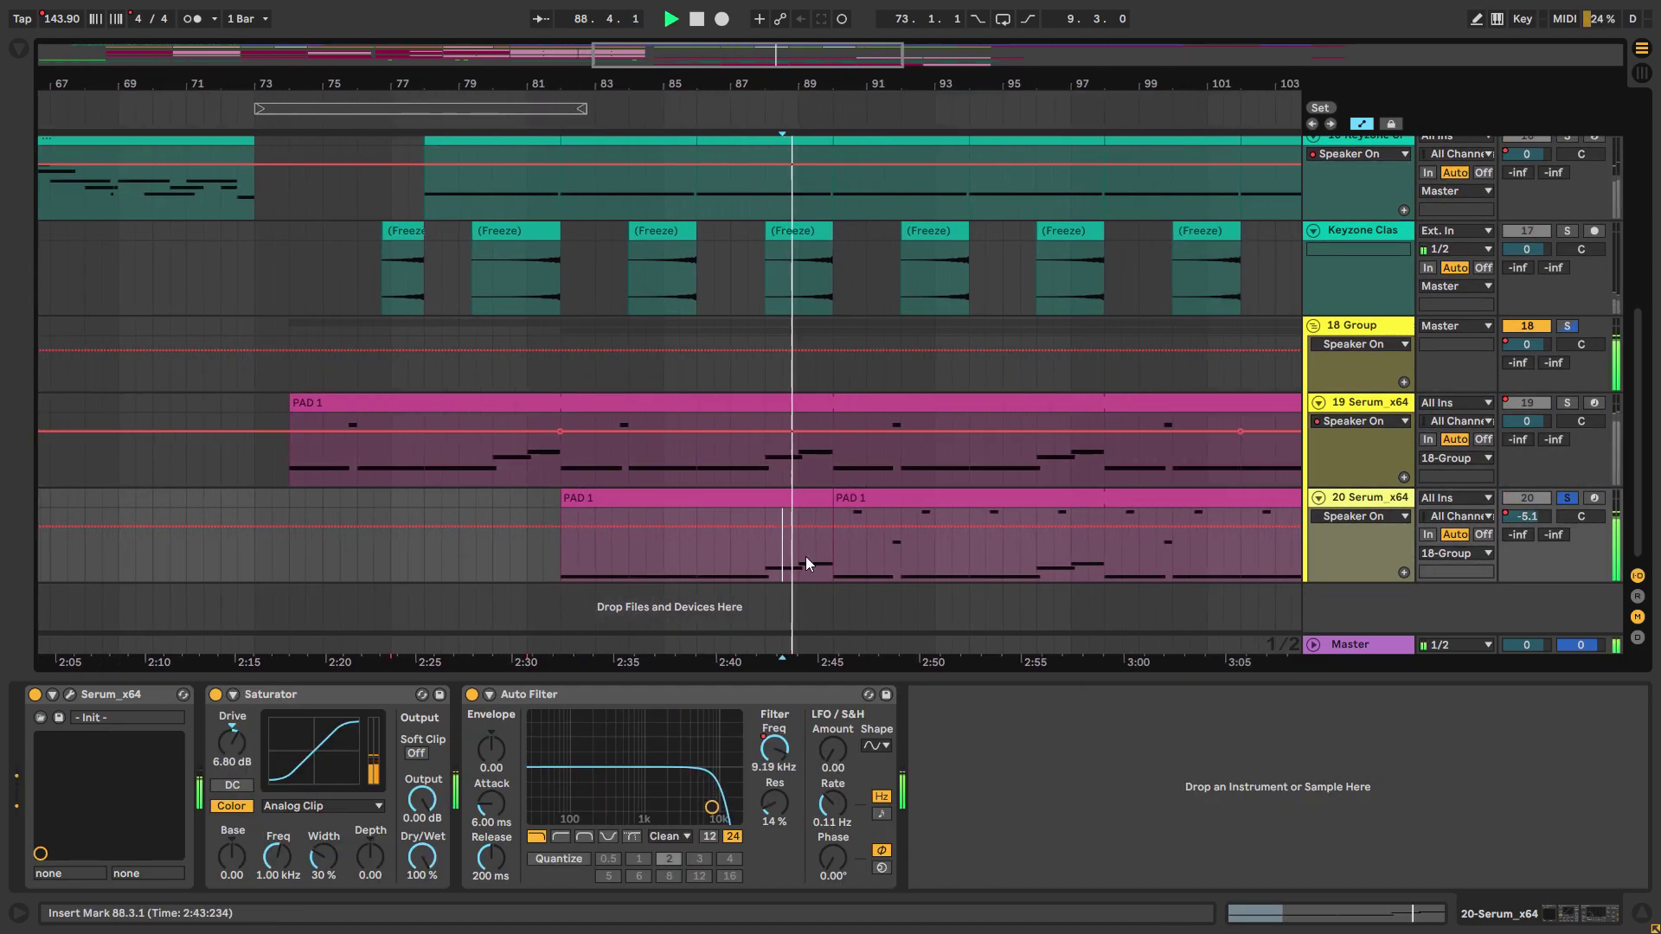
Step: Stop playback, place the insert marker at 82.1.1 and fold all tracks in the arrangement
key(space)
click(553, 445)
key(alt+u)
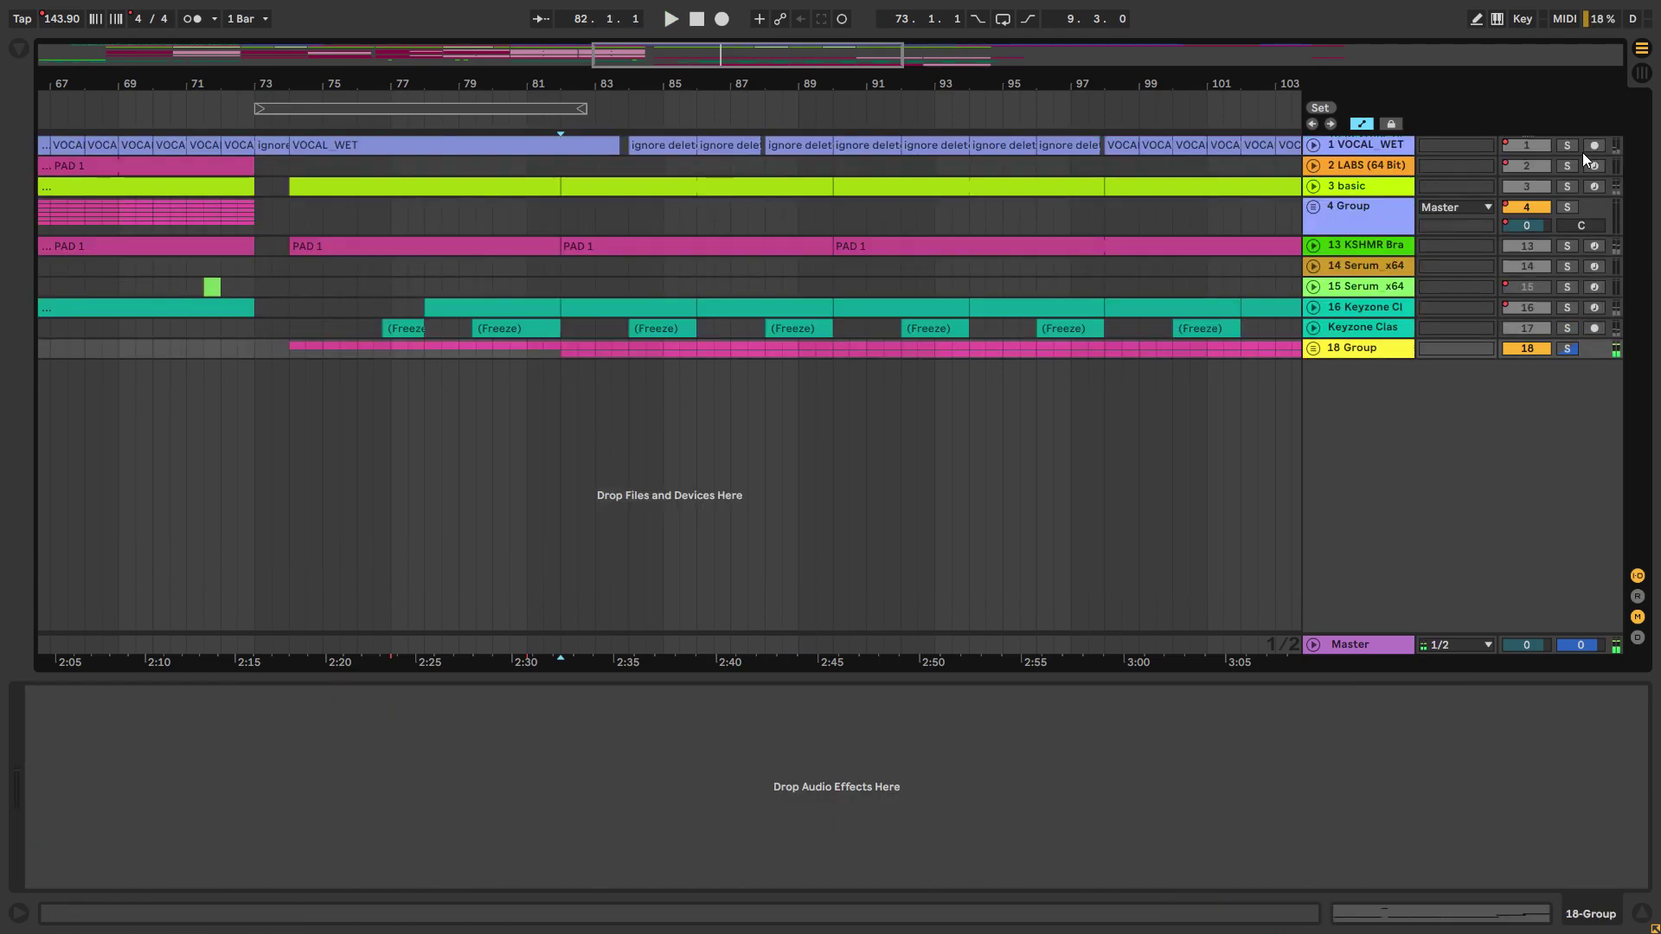
Step: Unsolo 18 Group and play the full mix from 82.1.1
click(1574, 140)
click(1574, 141)
key(space)
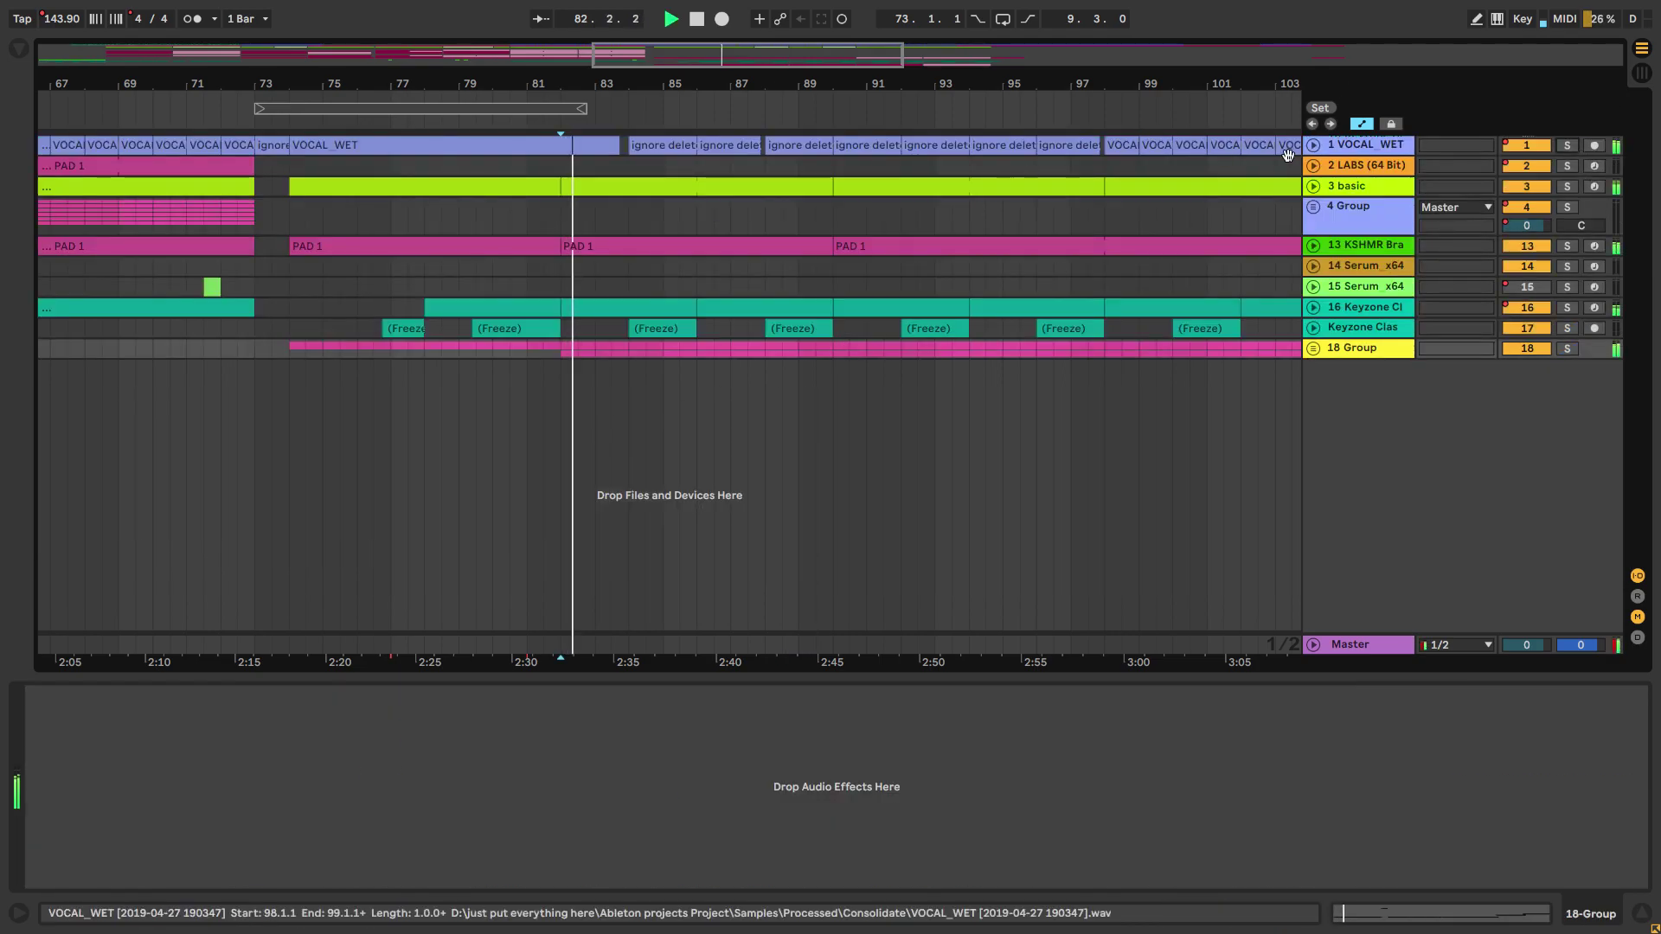
Step: Unfold the 1 VOCAL_WET track and examine its waveform and automation across the ignore delete clips during playback
click(1313, 144)
drag(628, 83, 568, 245)
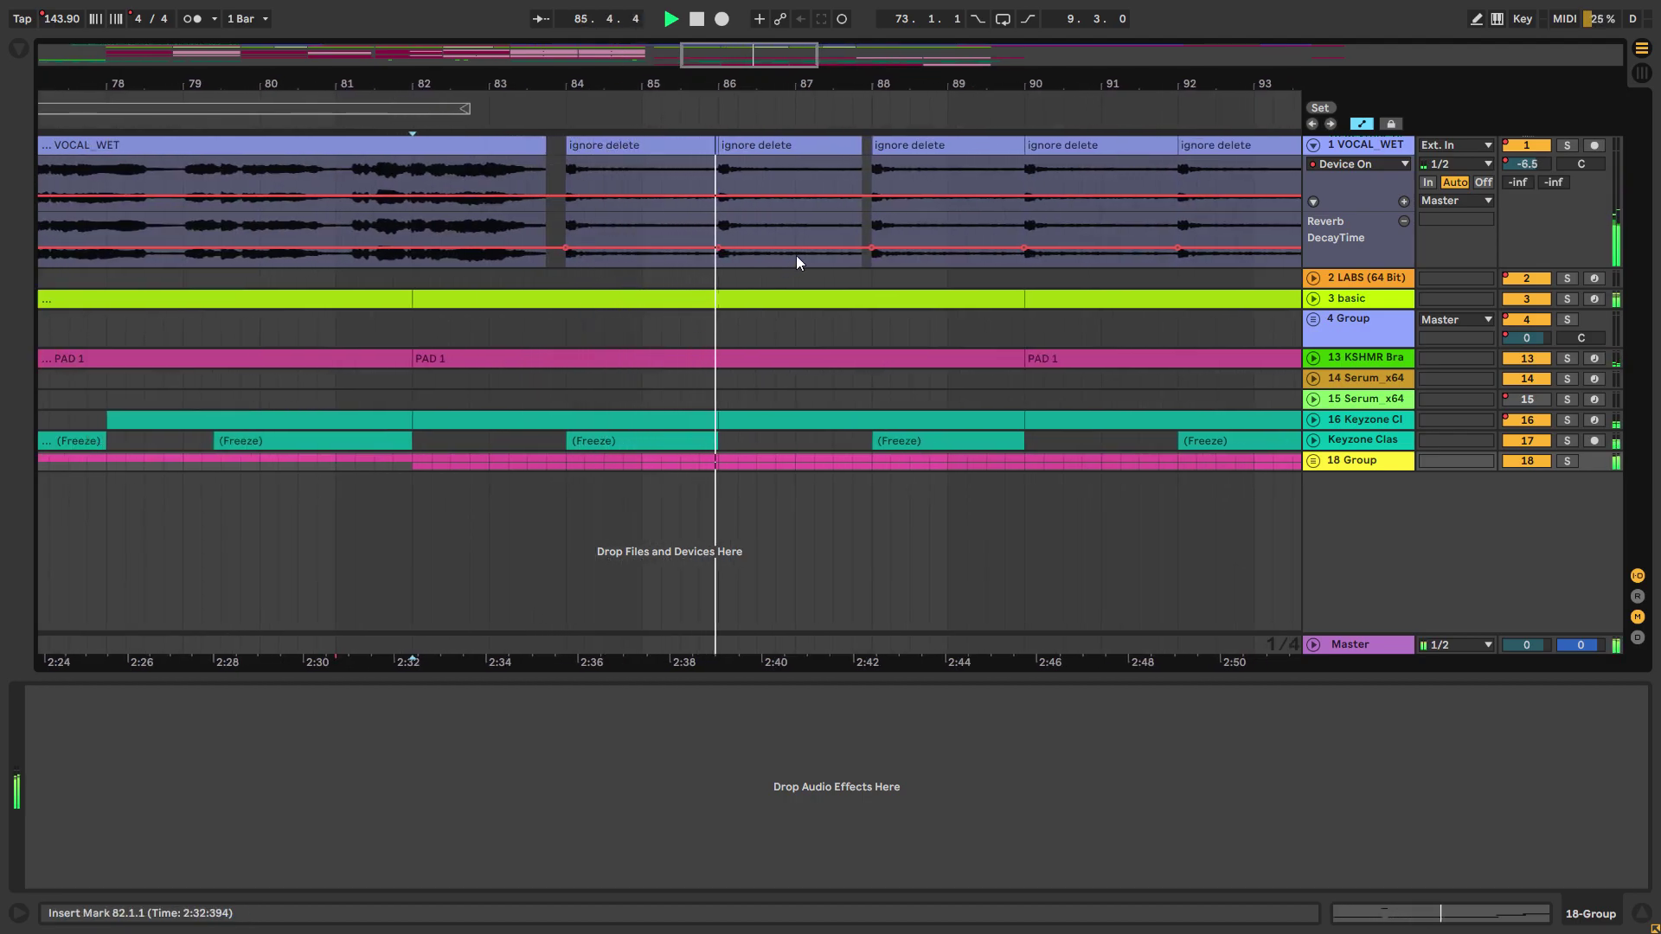
drag(799, 286, 741, 285)
scroll(856, 279, down, 3)
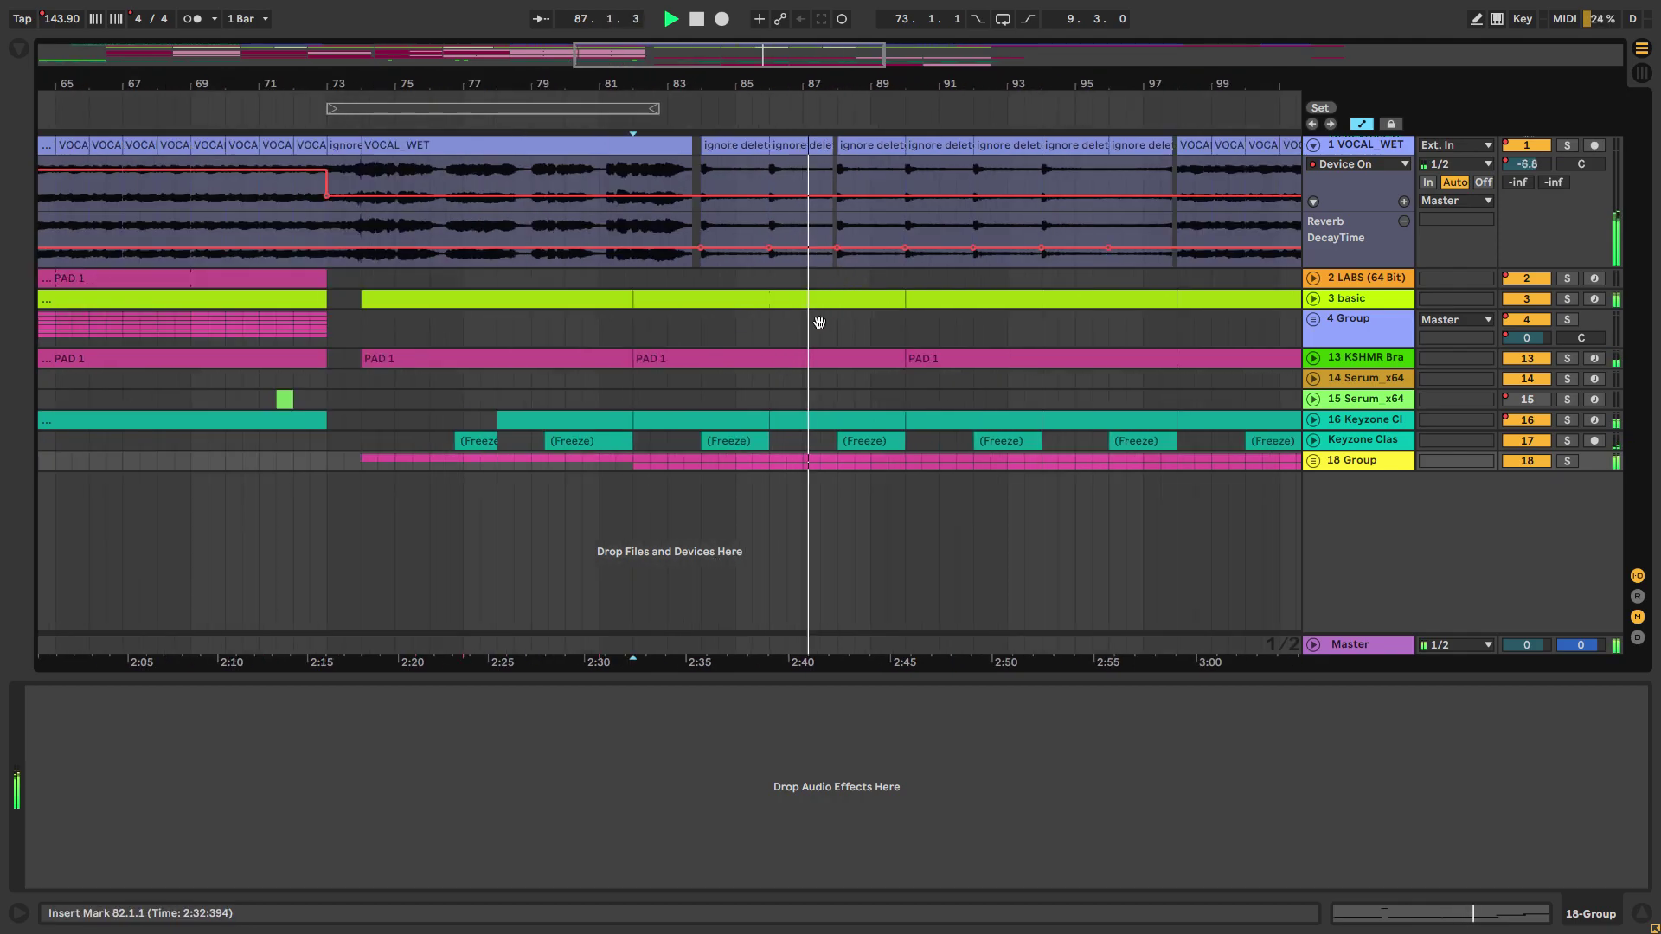
drag(819, 323, 680, 342)
scroll(702, 333, down, 2)
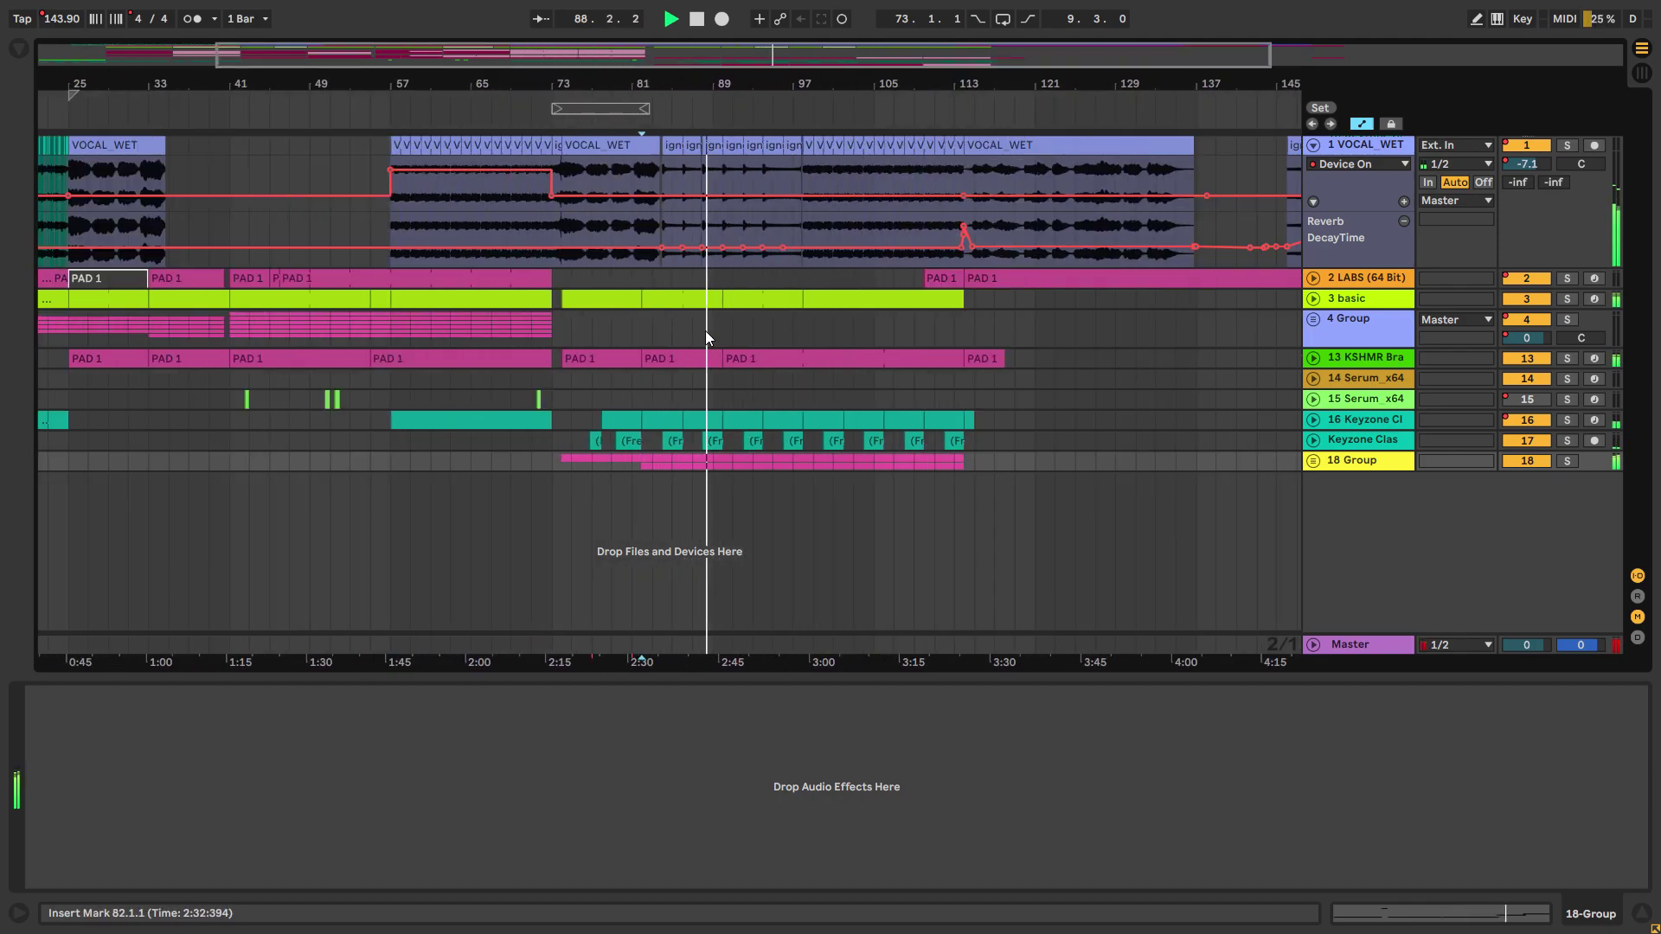
scroll(706, 335, up, 3)
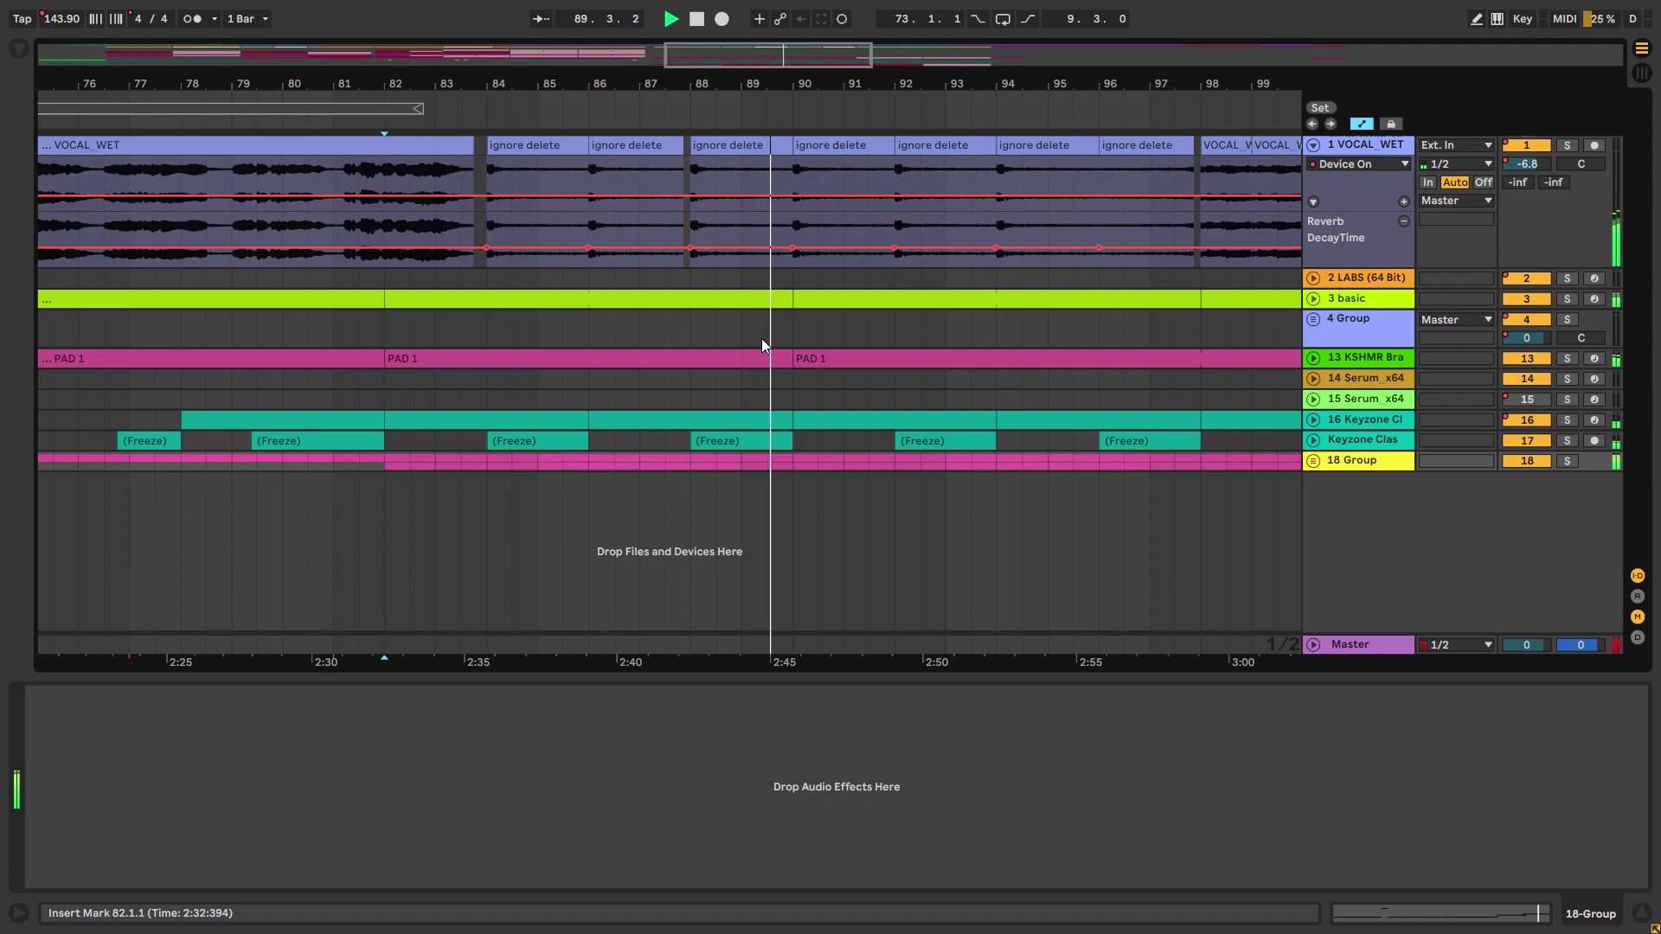
Step: Stop playback, solo the 1 VOCAL_WET track and play it from 84.1.1
key(space)
click(483, 275)
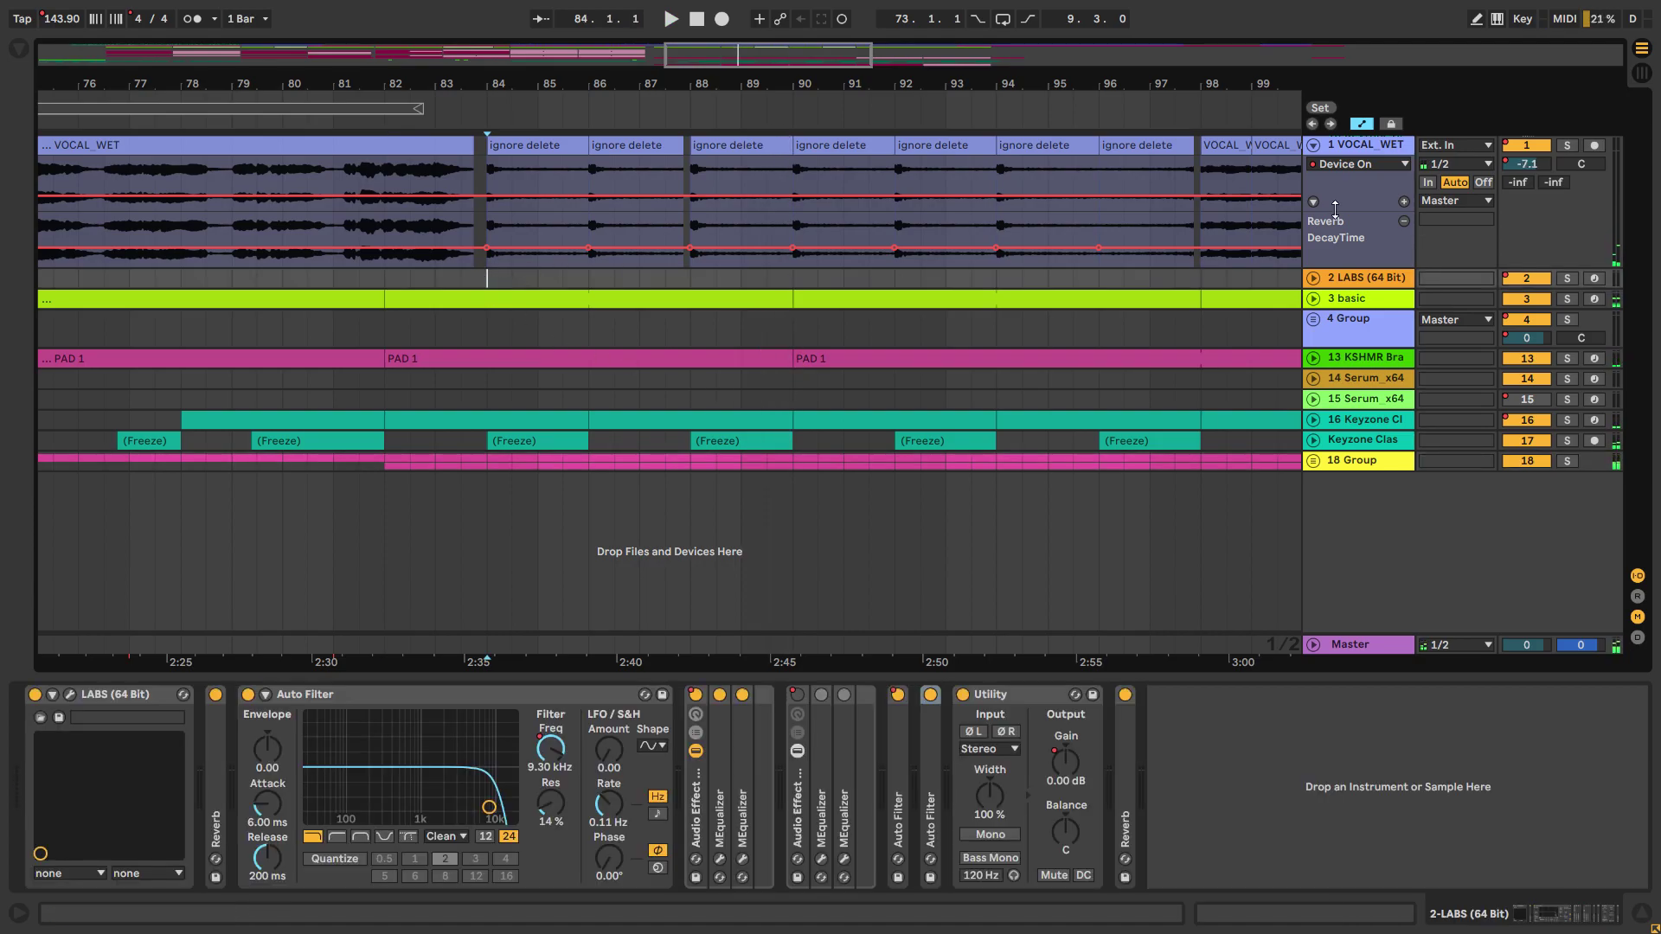
click(1565, 146)
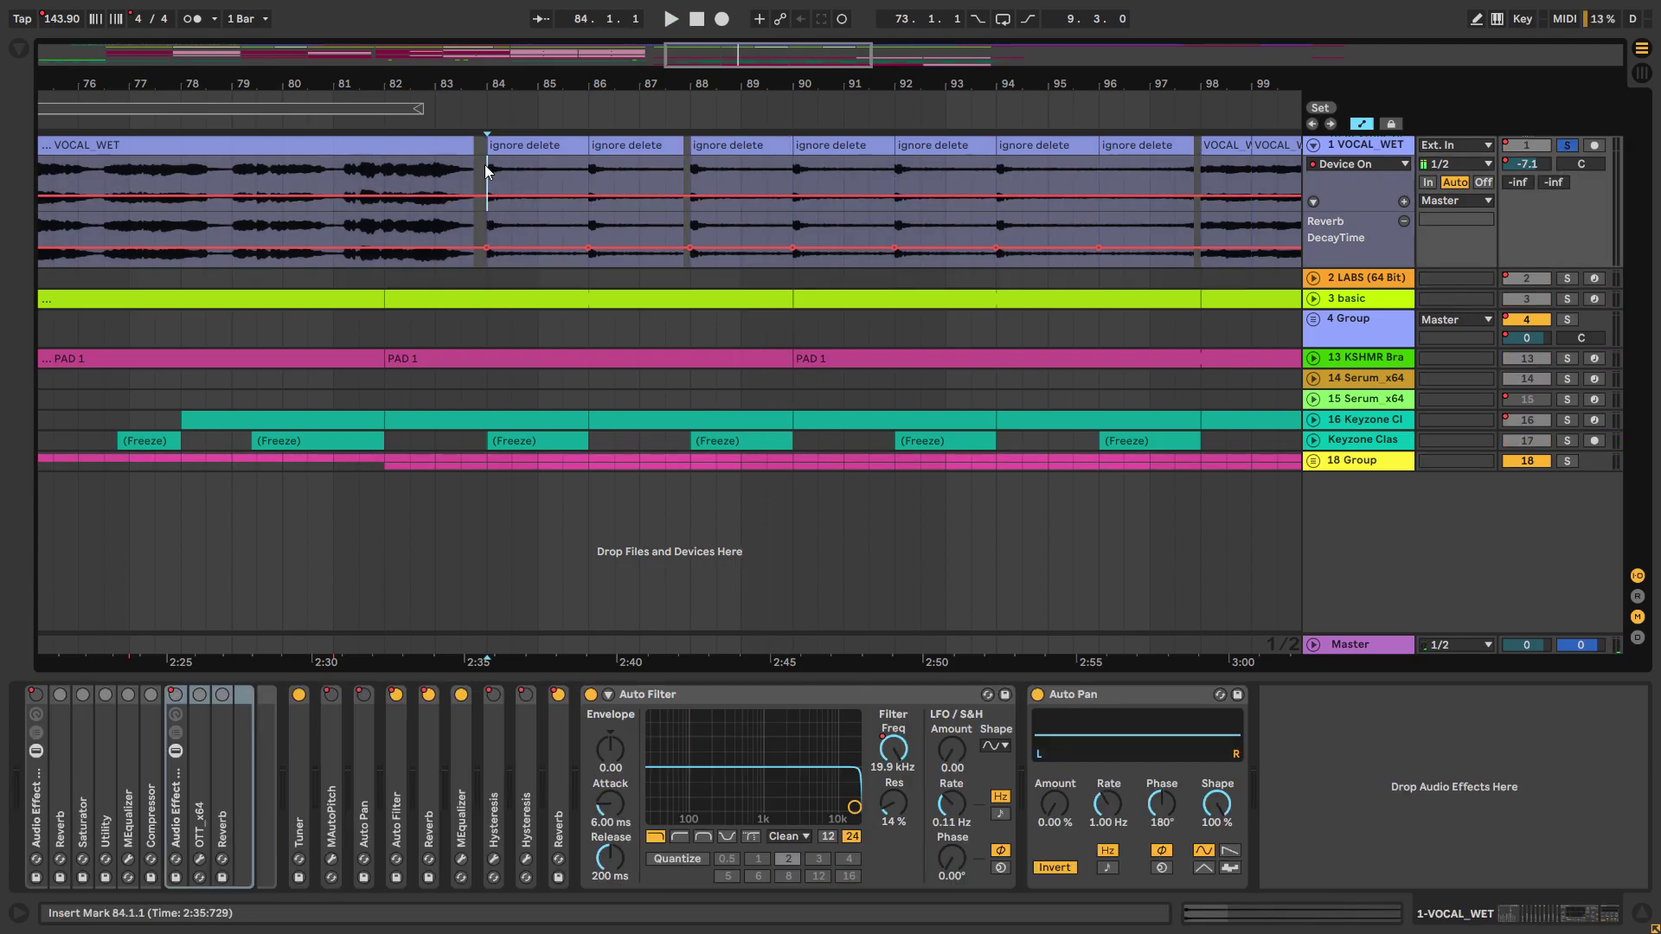
key(space)
Step: Audition the soloed ignore delete vocal clips in turn from bars 86, 88 and 90
click(599, 178)
key(space)
click(690, 177)
key(space)
key(space)
click(791, 182)
key(space)
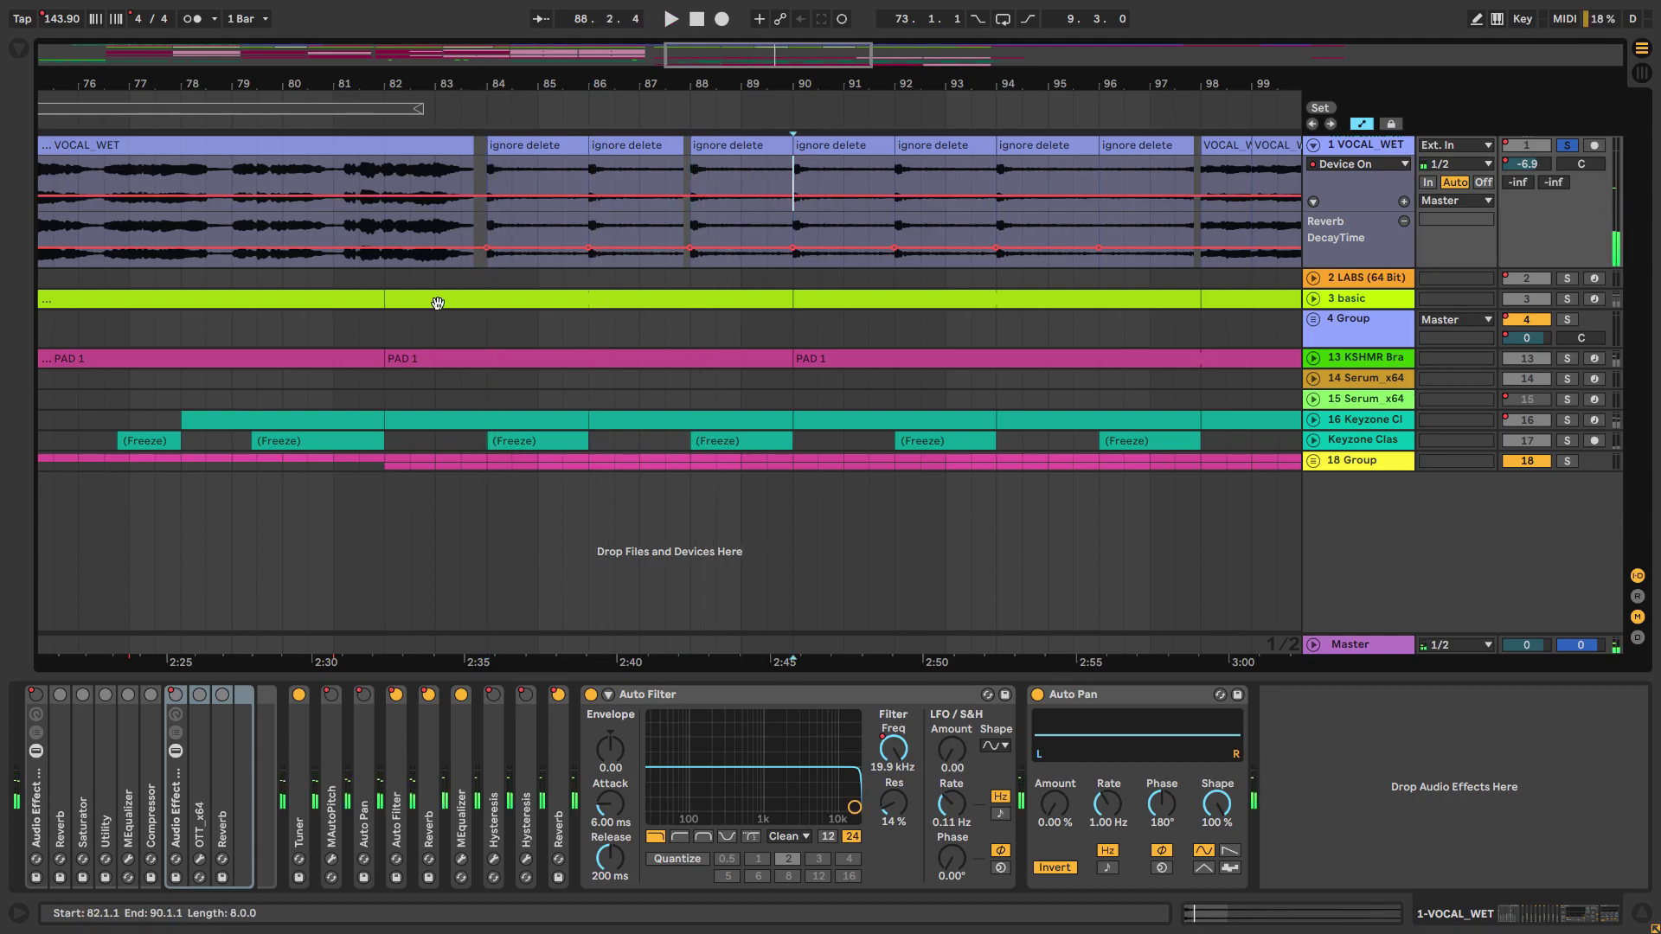
Step: Unfold the 3 basic drum track and open its clip starting at 82.1.1 in the note editor
click(461, 329)
scroll(1117, 249, down, 2)
scroll(1104, 215, right, 3)
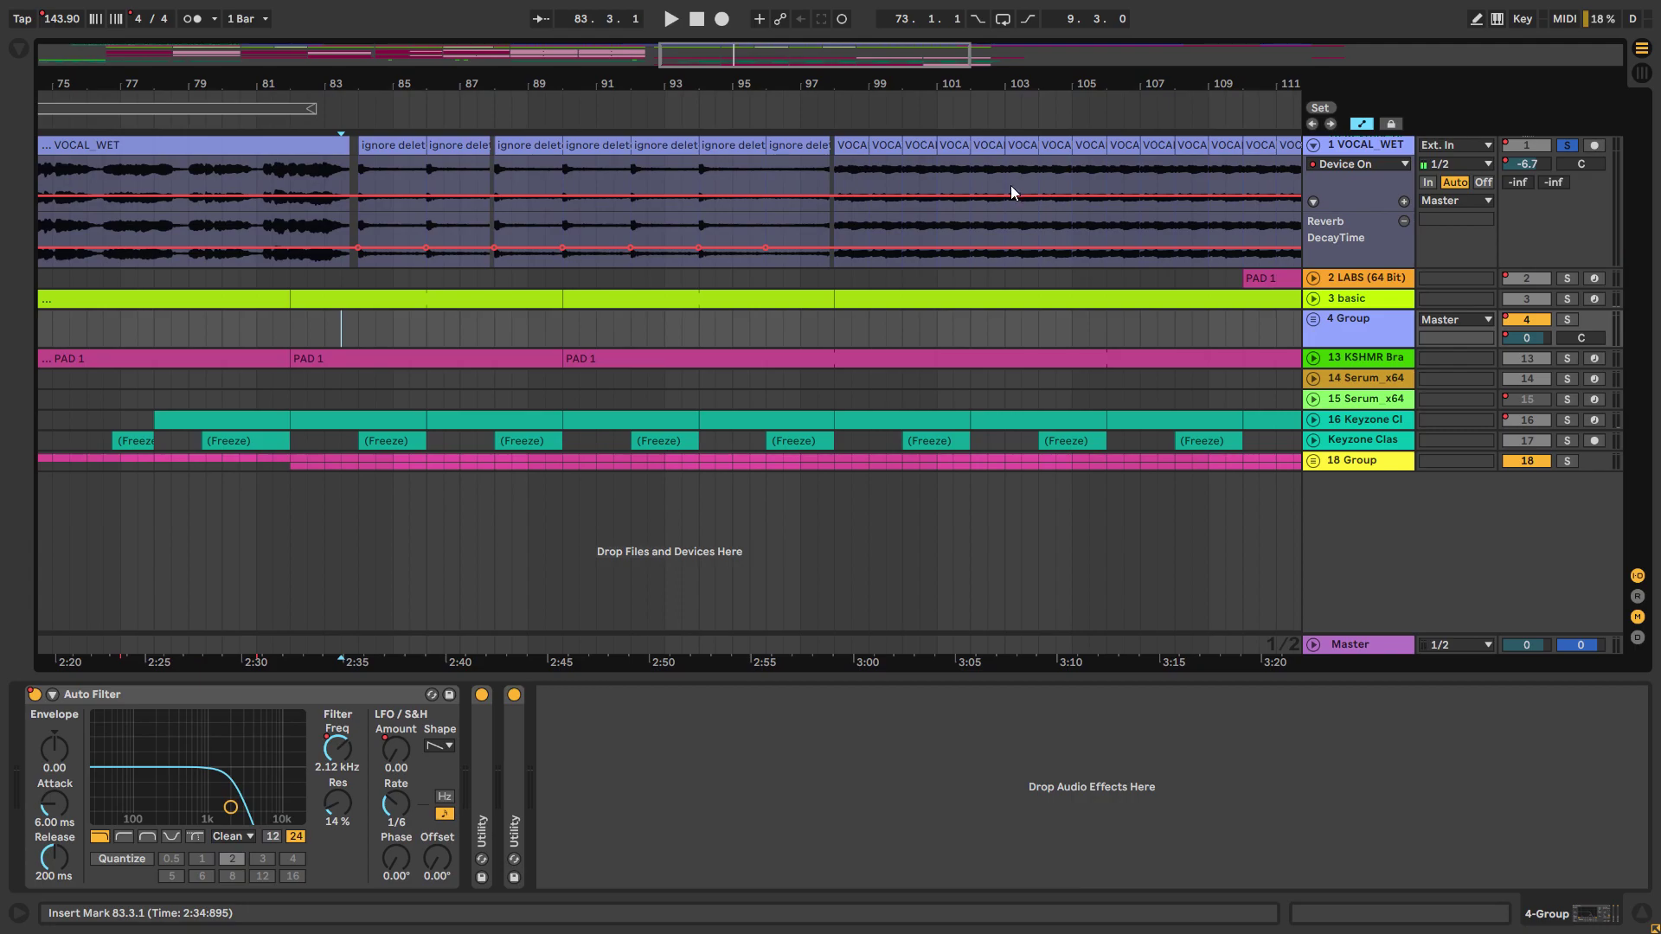
scroll(899, 295, left, 5)
drag(892, 309, 571, 313)
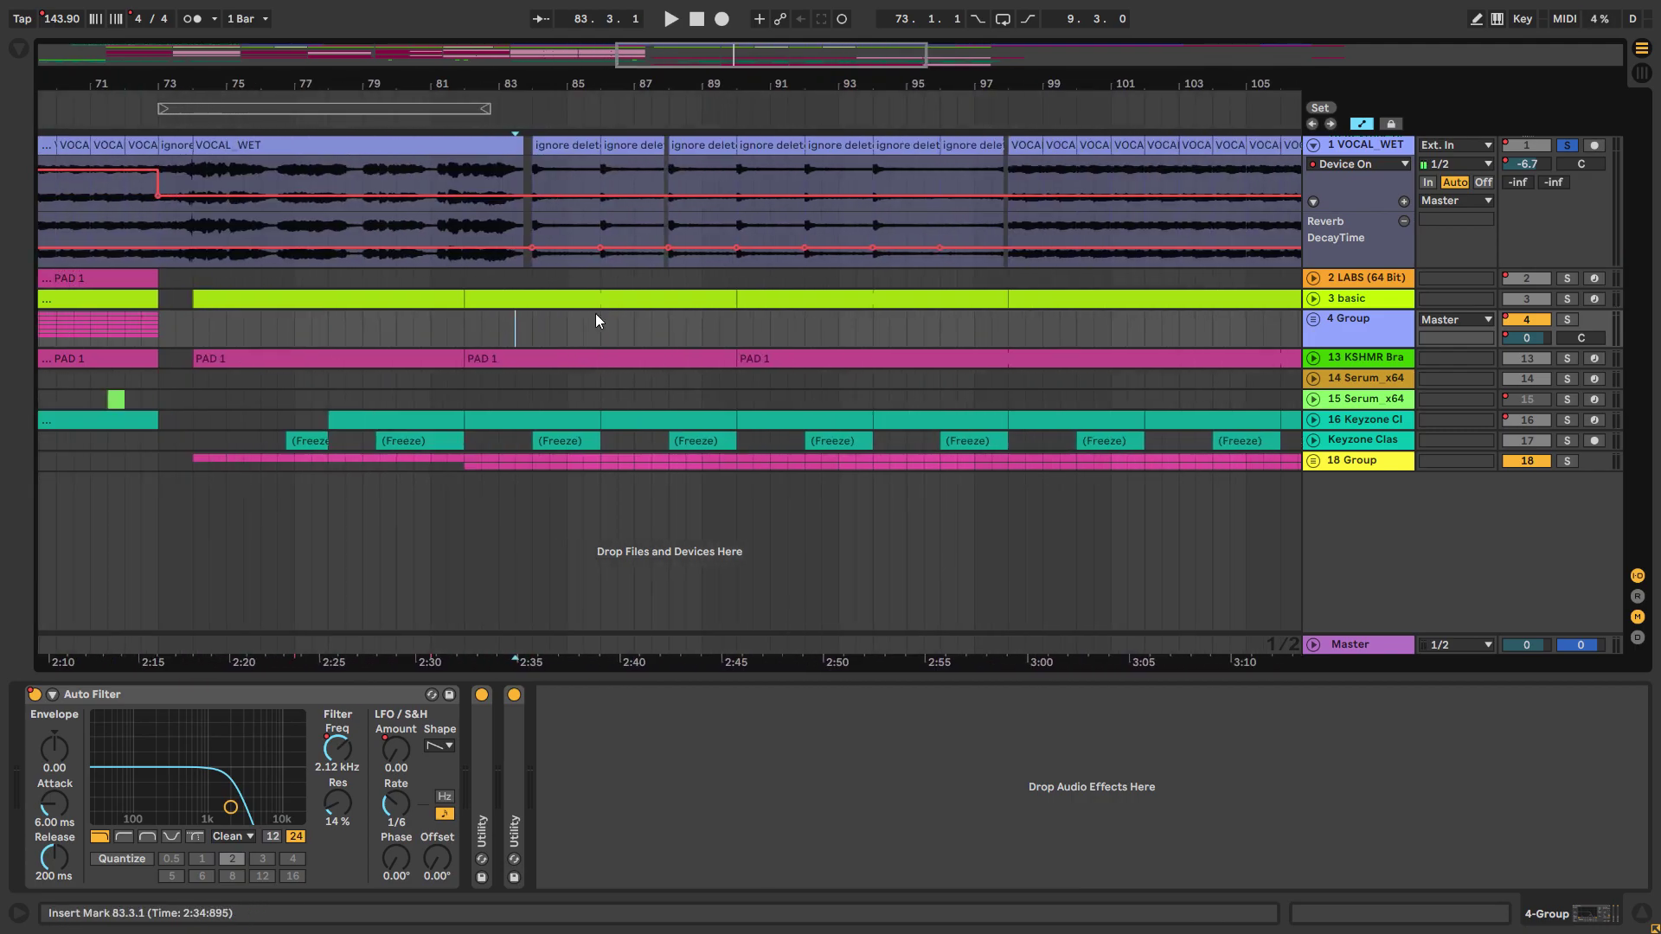
scroll(597, 313, up, 2)
click(1325, 359)
click(1320, 303)
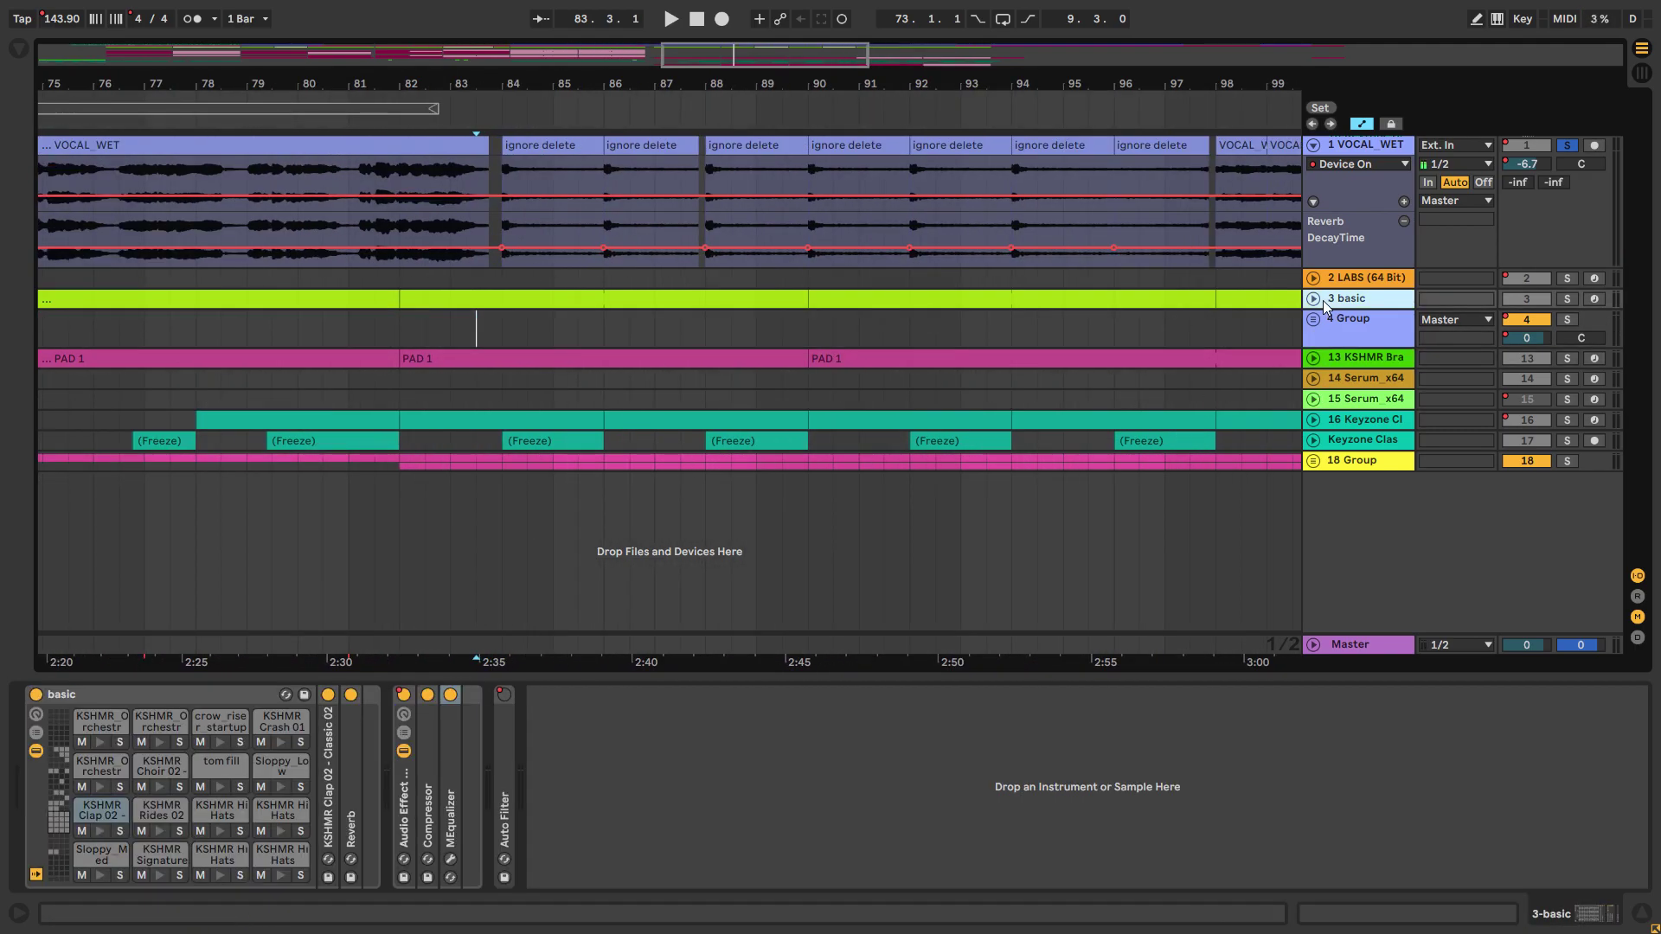
click(1313, 299)
double_click(492, 301)
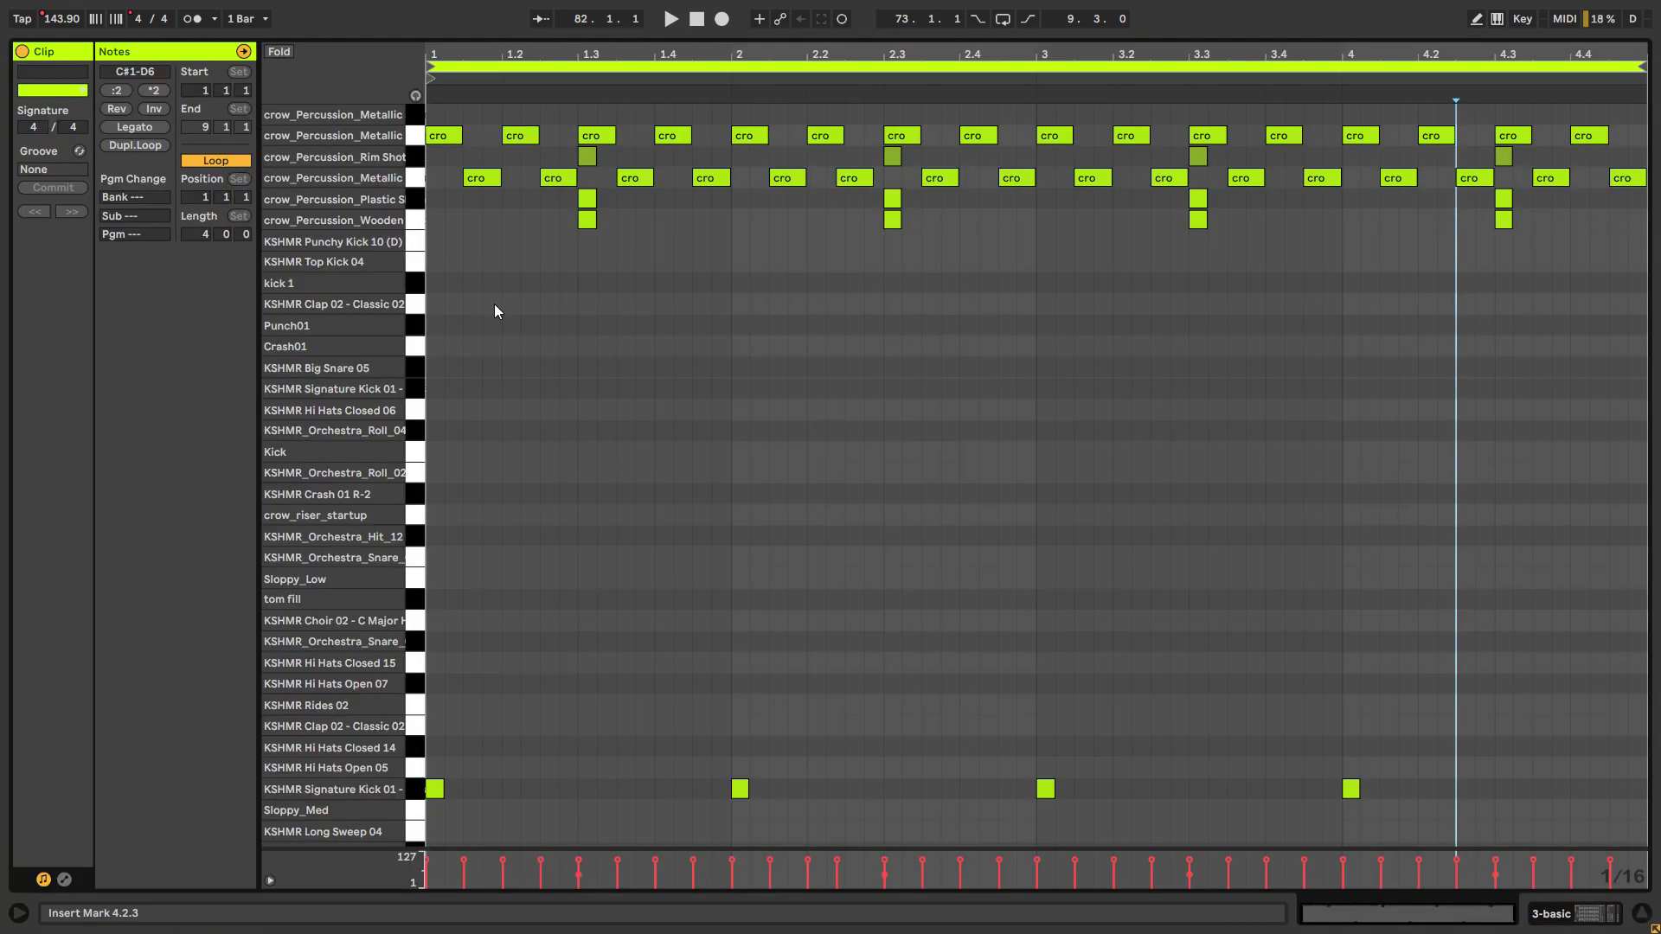
Step: Solo the 3 basic track and review the percussion and kick notes of its 82.1.1 clip during playback
key(space)
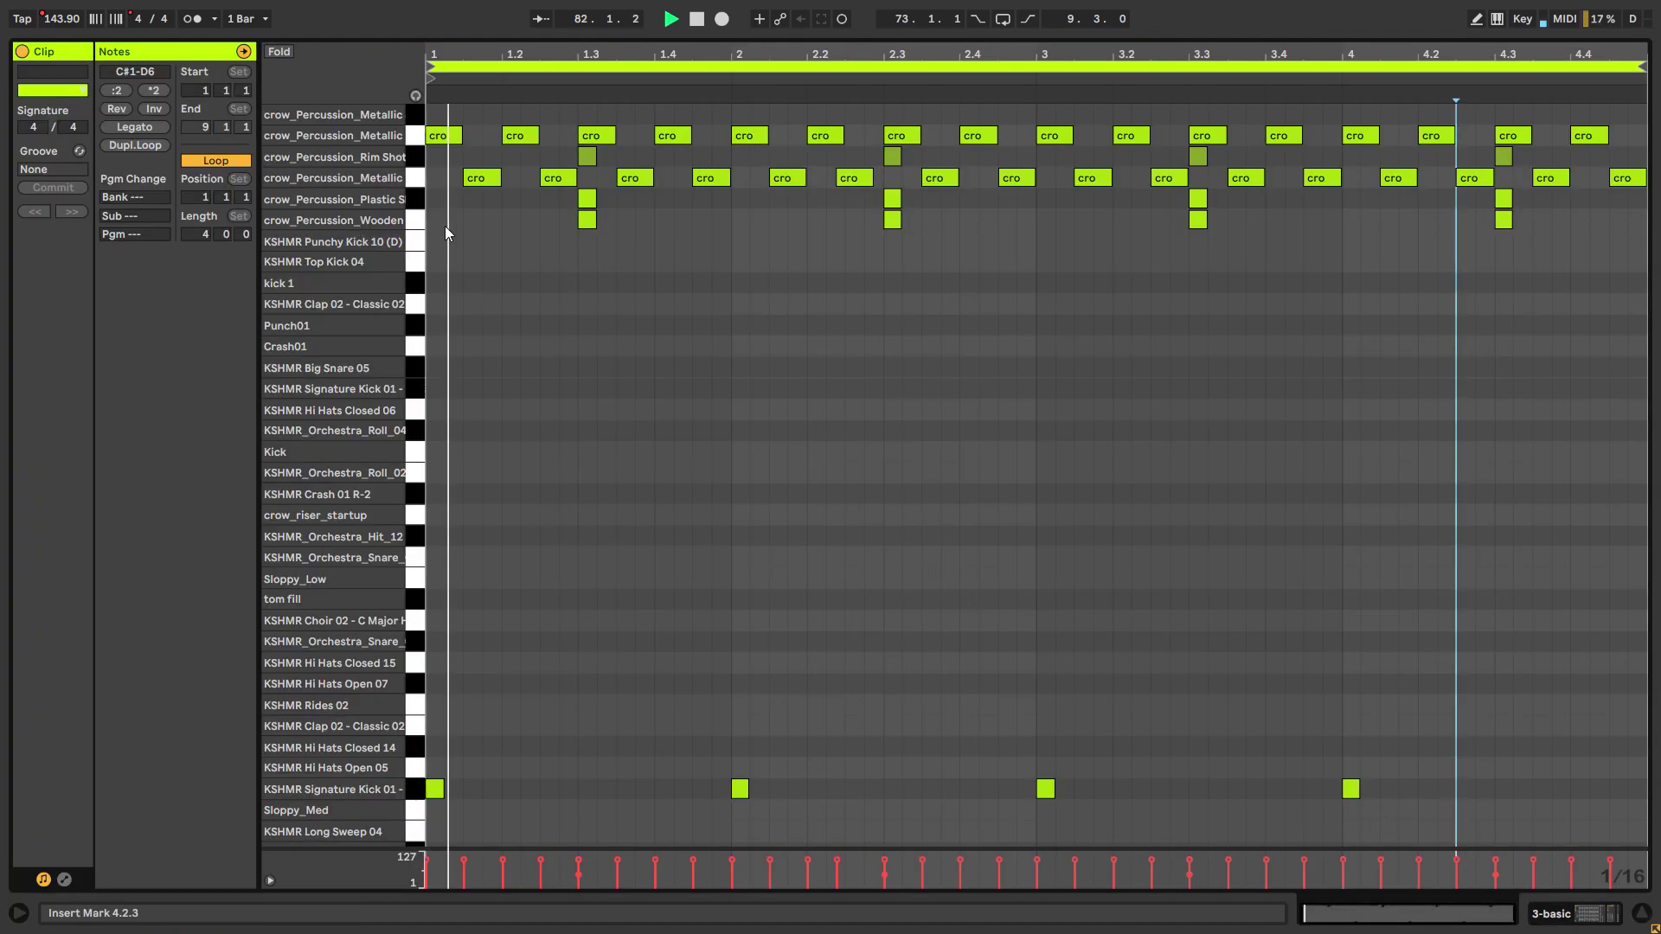
click(1641, 913)
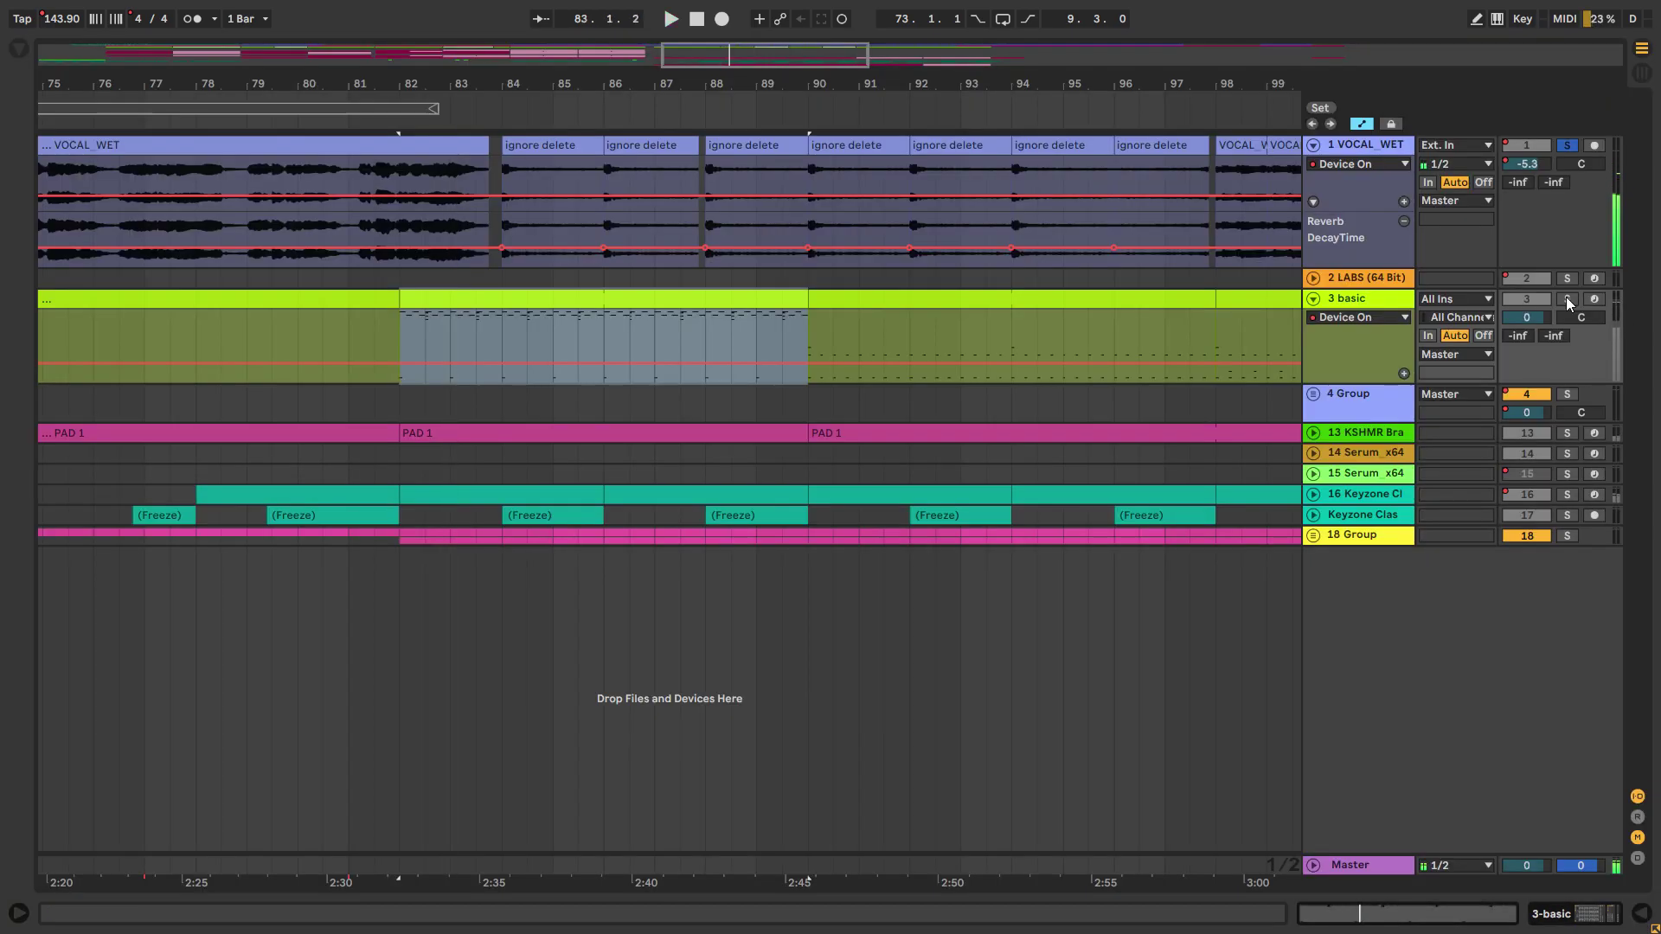
double_click(567, 297)
click(658, 297)
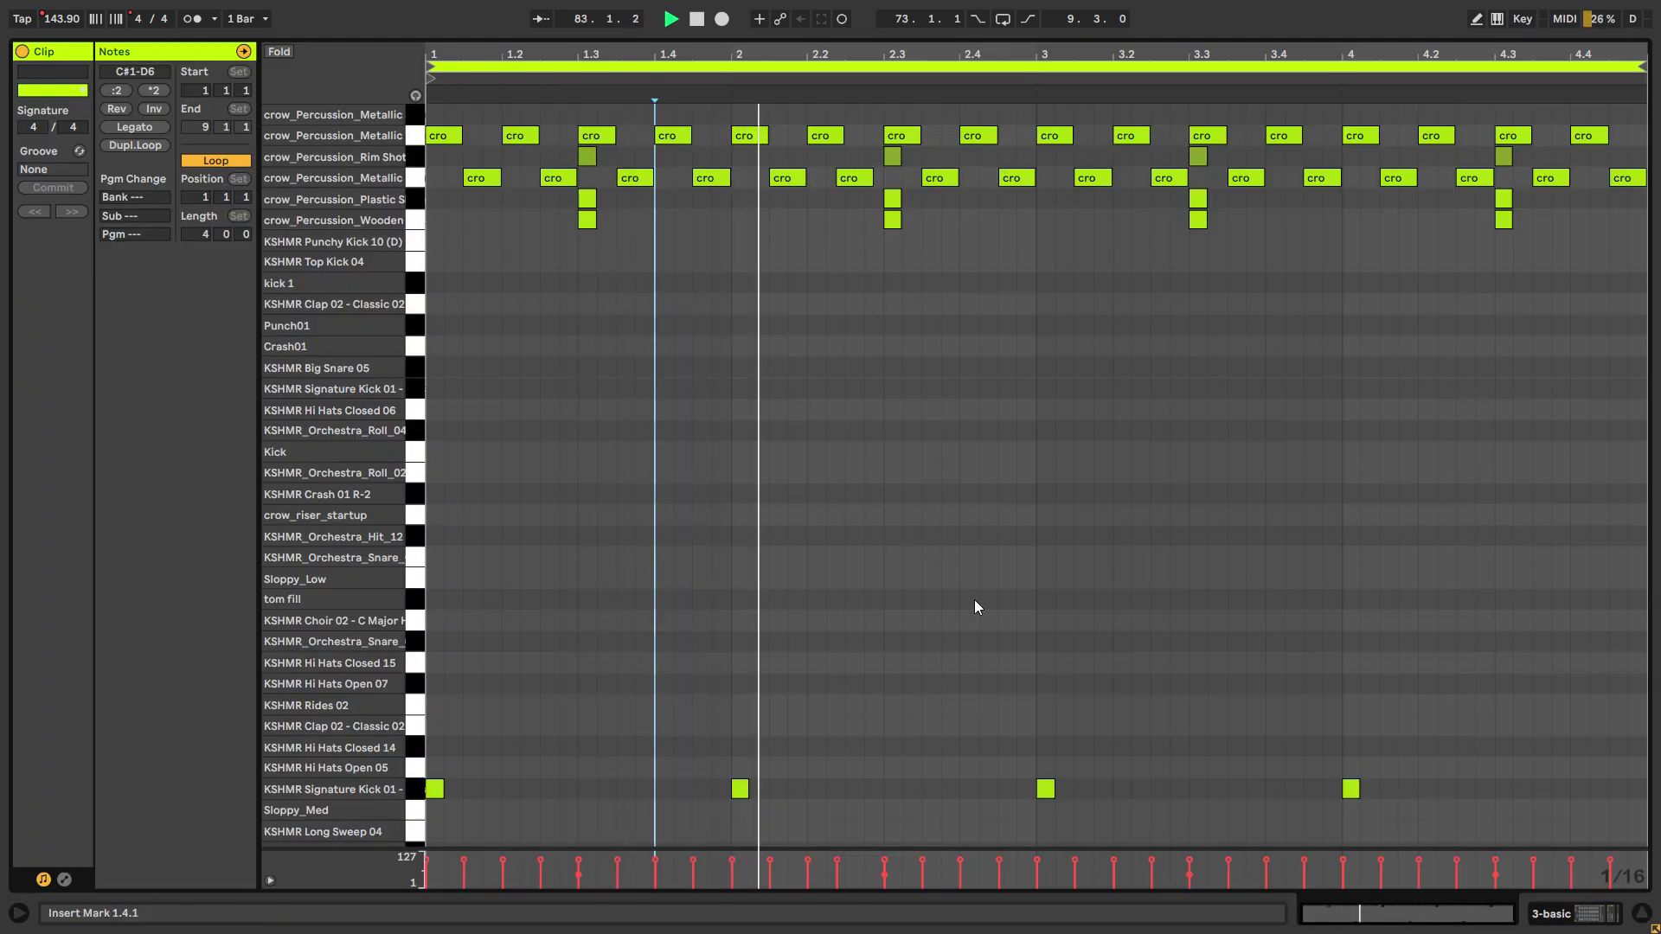
mouse_move(398, 159)
mouse_down()
mouse_move(429, 158)
mouse_move(402, 158)
mouse_up()
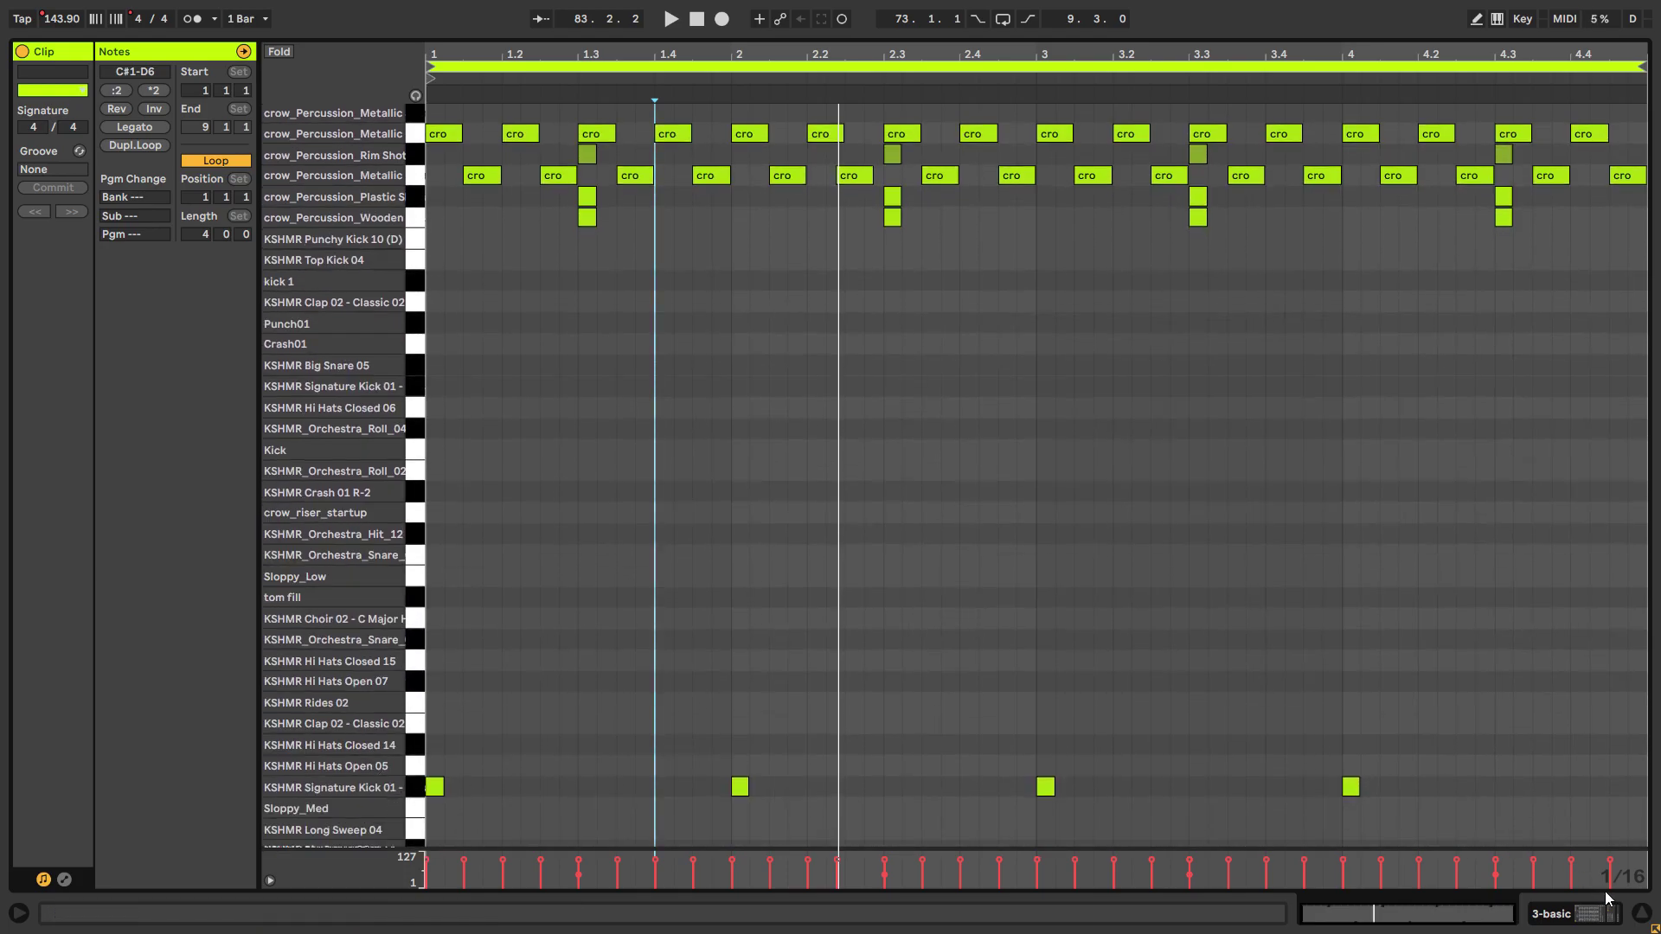
click(1641, 912)
Step: Play the soloed 3 basic track around bar 83 and unfold the 13 KSHMR Bra track
scroll(900, 531, left, 1)
scroll(901, 531, right, 2)
key(space)
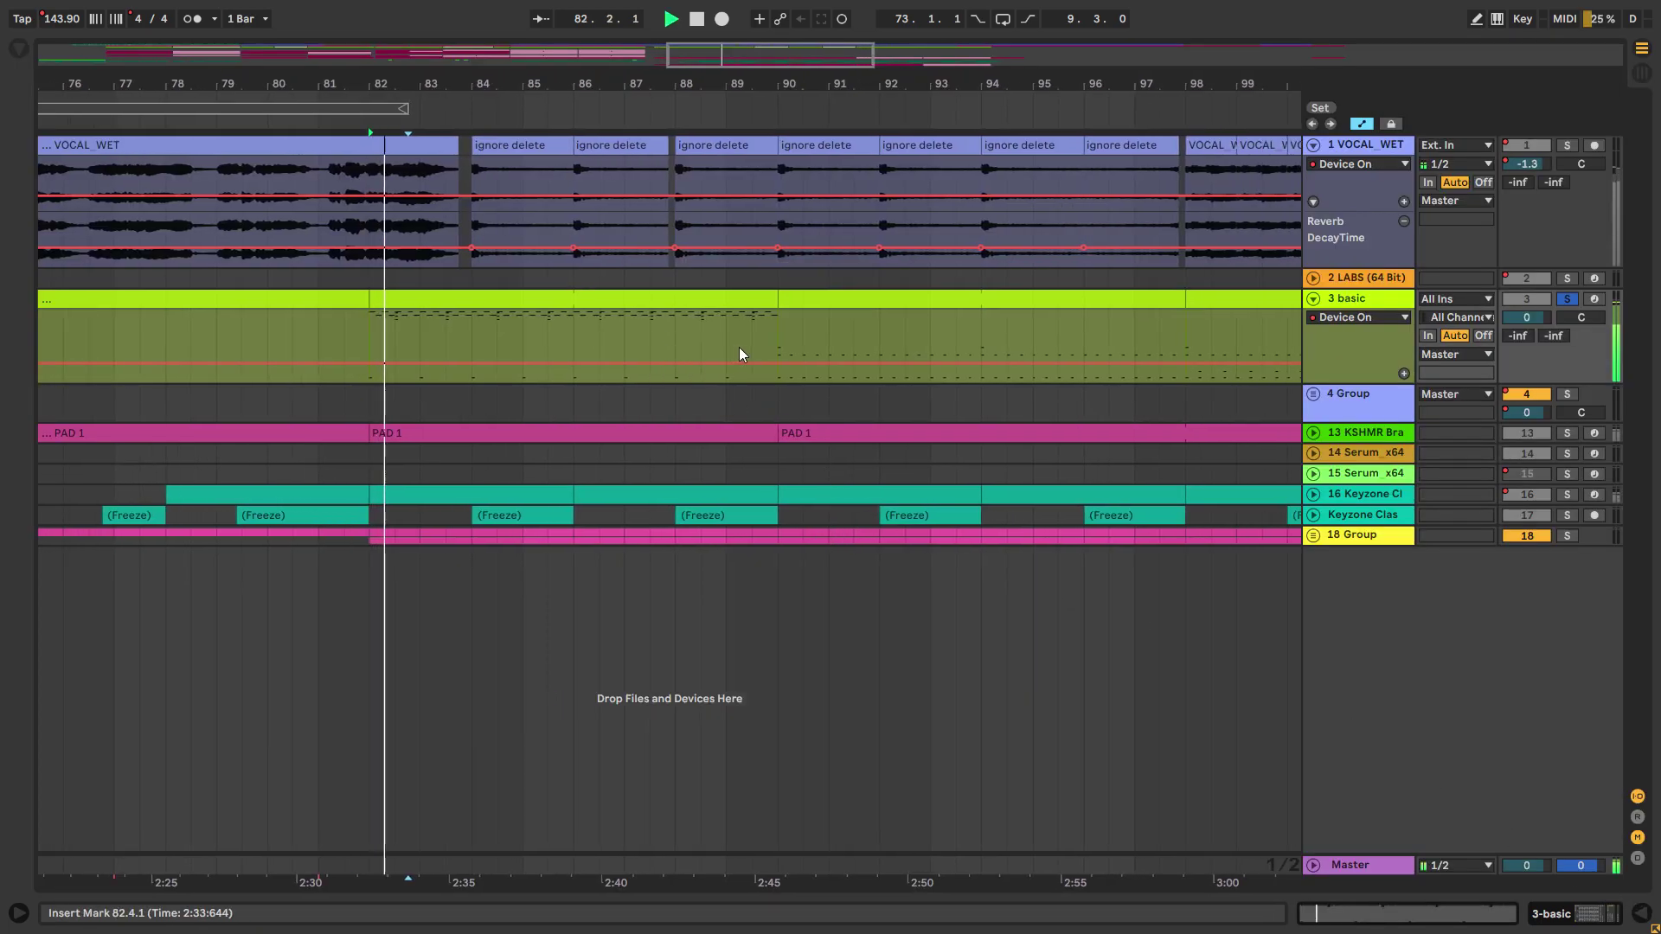
click(1313, 432)
key(space)
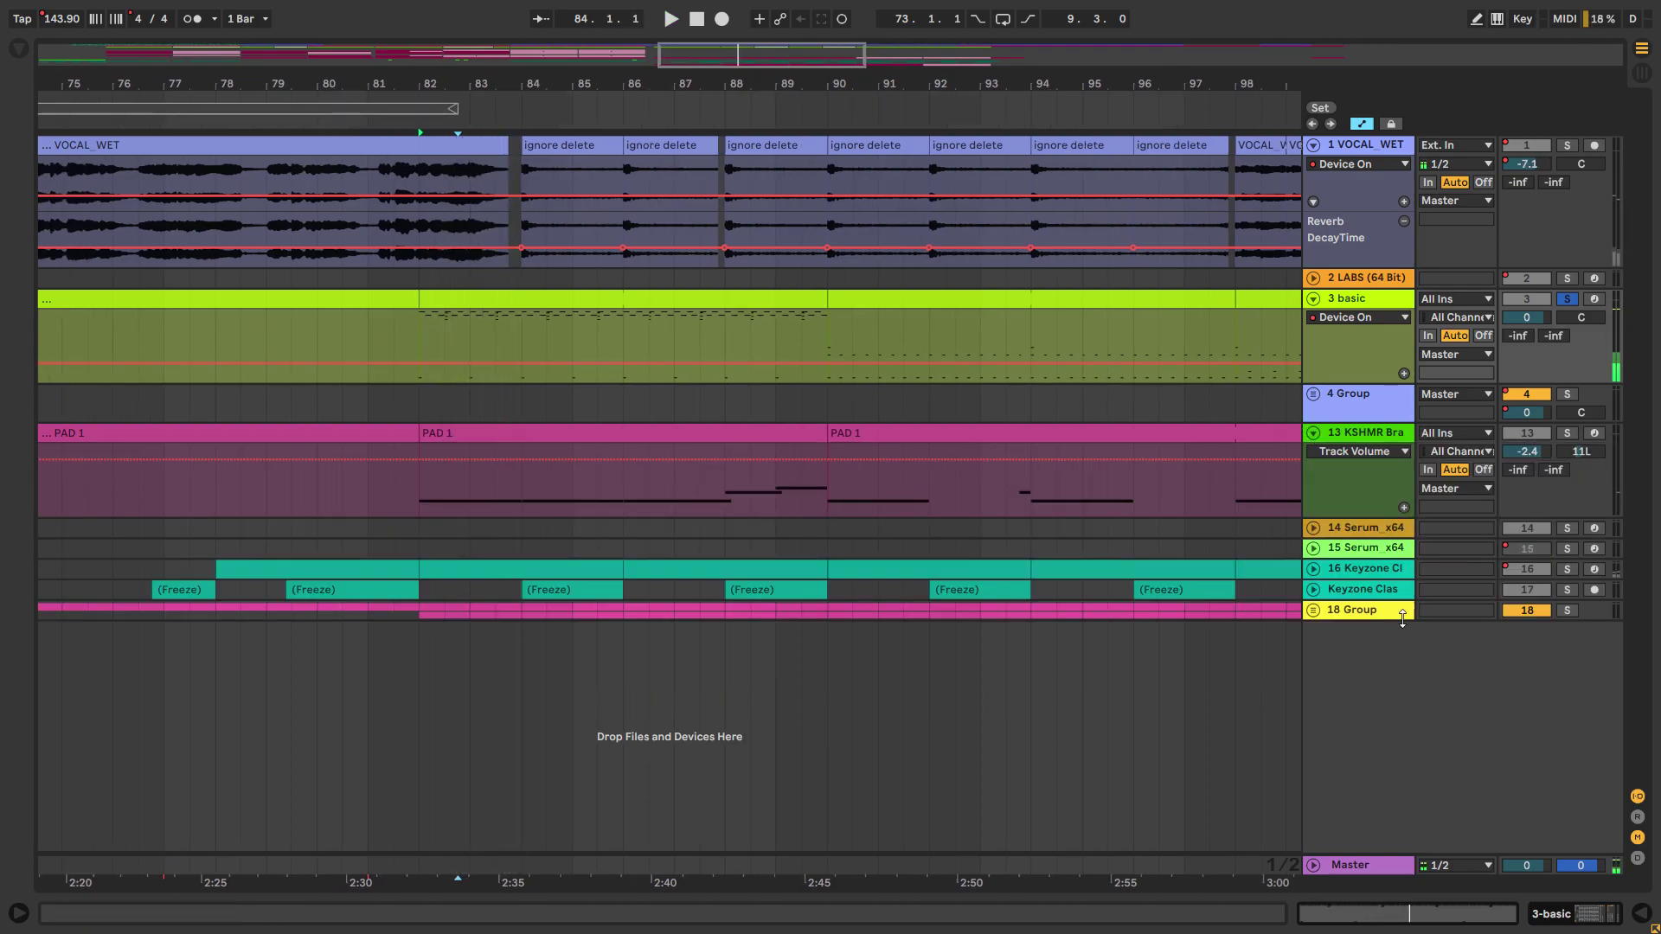
Step: Unfold 18 Group, solo it and play it from 87.3.1
click(1312, 610)
scroll(739, 673, down, 1)
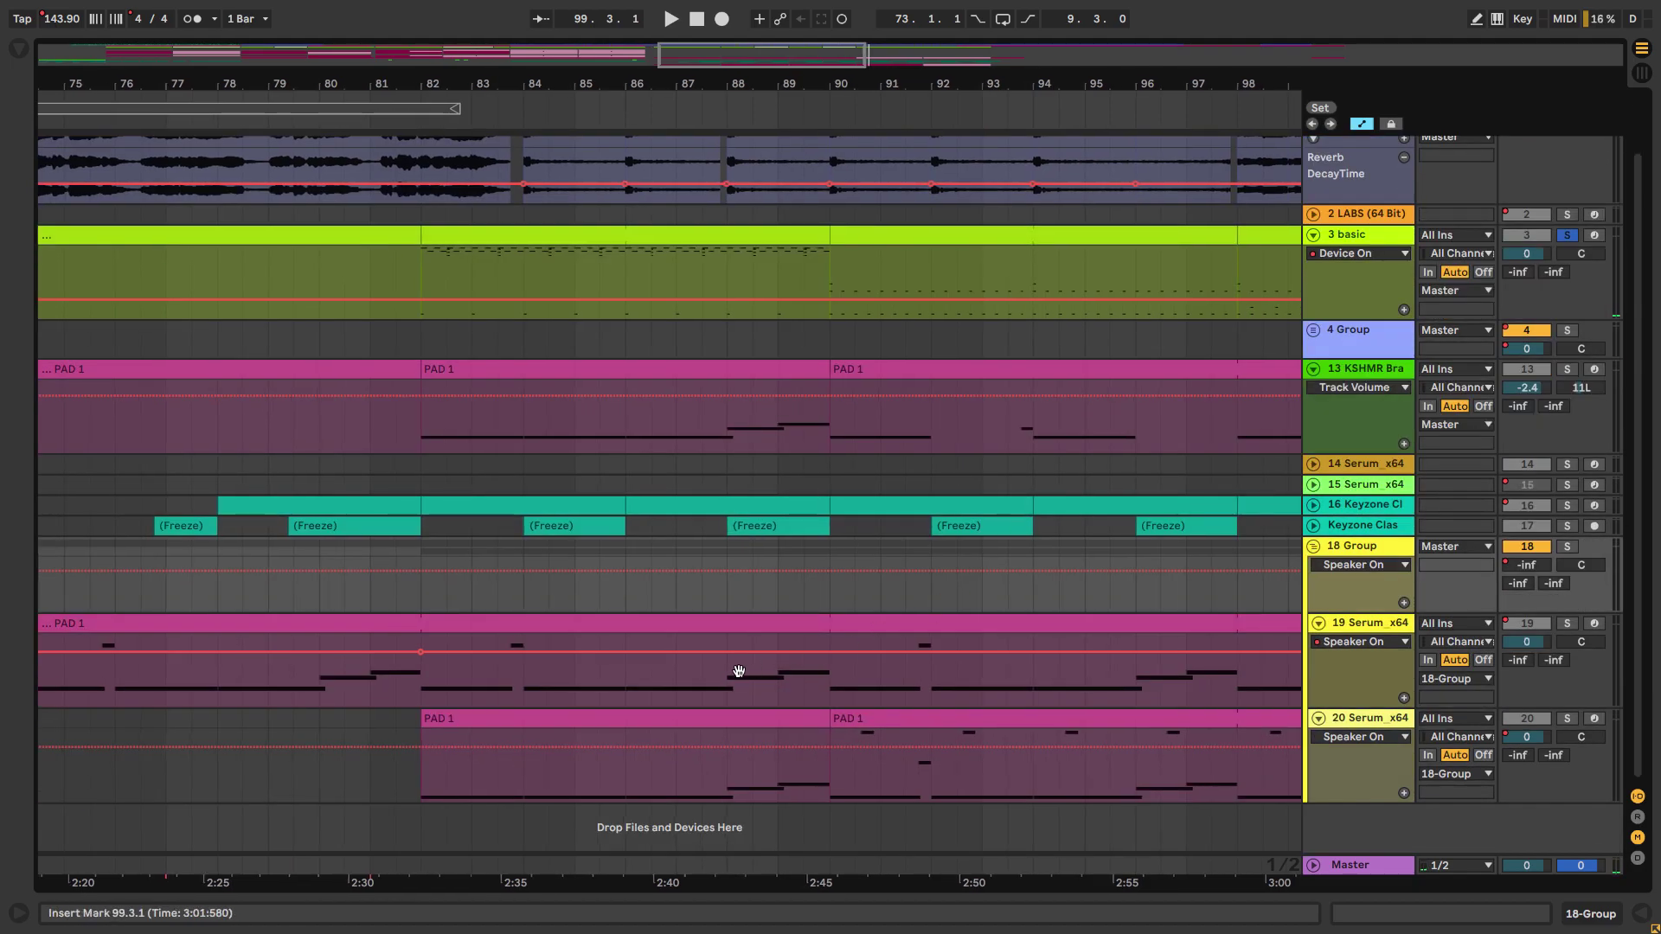
click(702, 692)
key(space)
click(1566, 546)
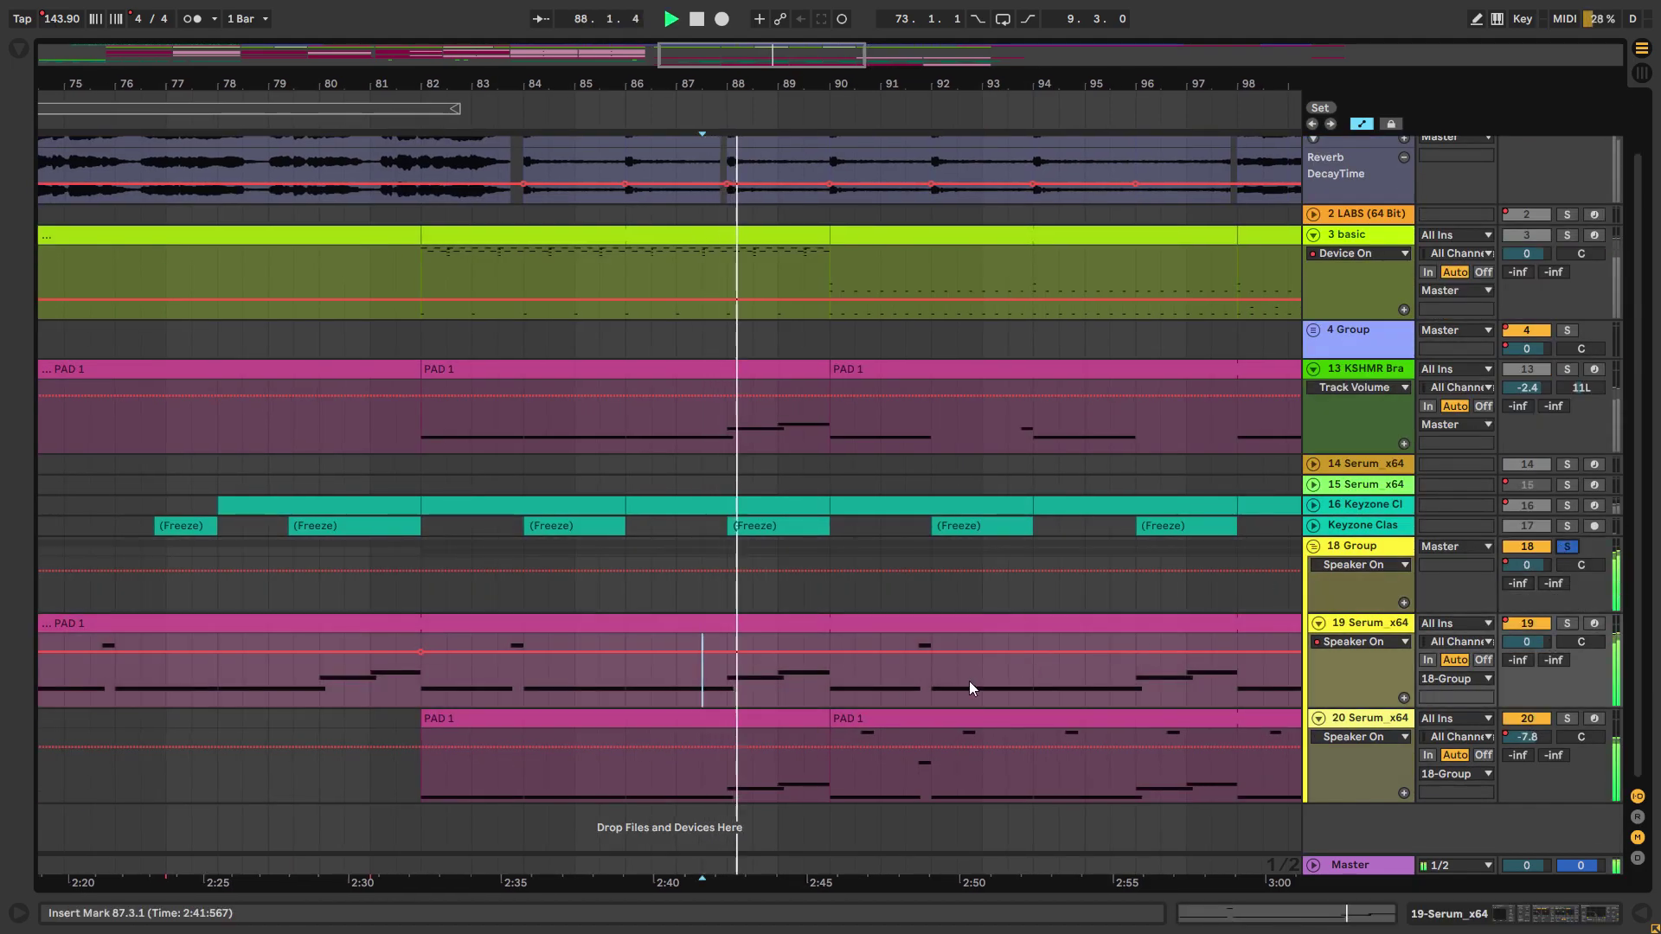
Step: Review the 19 Serum_x64 device chain during playback, collapsing its Auto Filter and Reverb, and stop playback at 89.1.1
click(1576, 910)
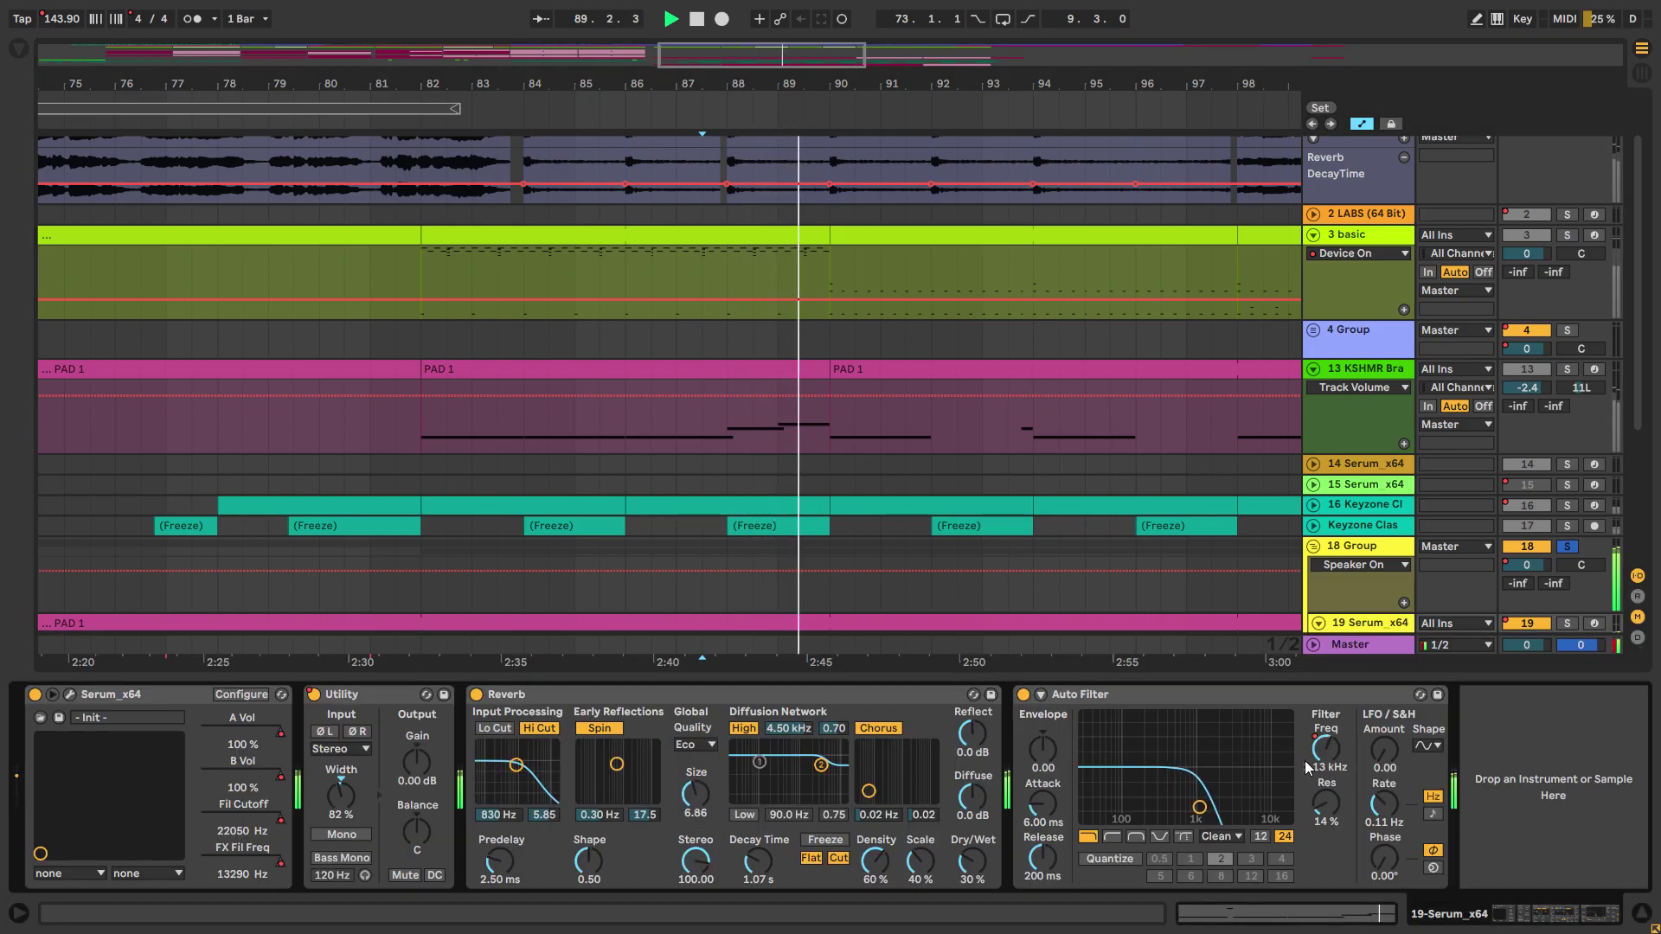
double_click(1176, 695)
double_click(815, 692)
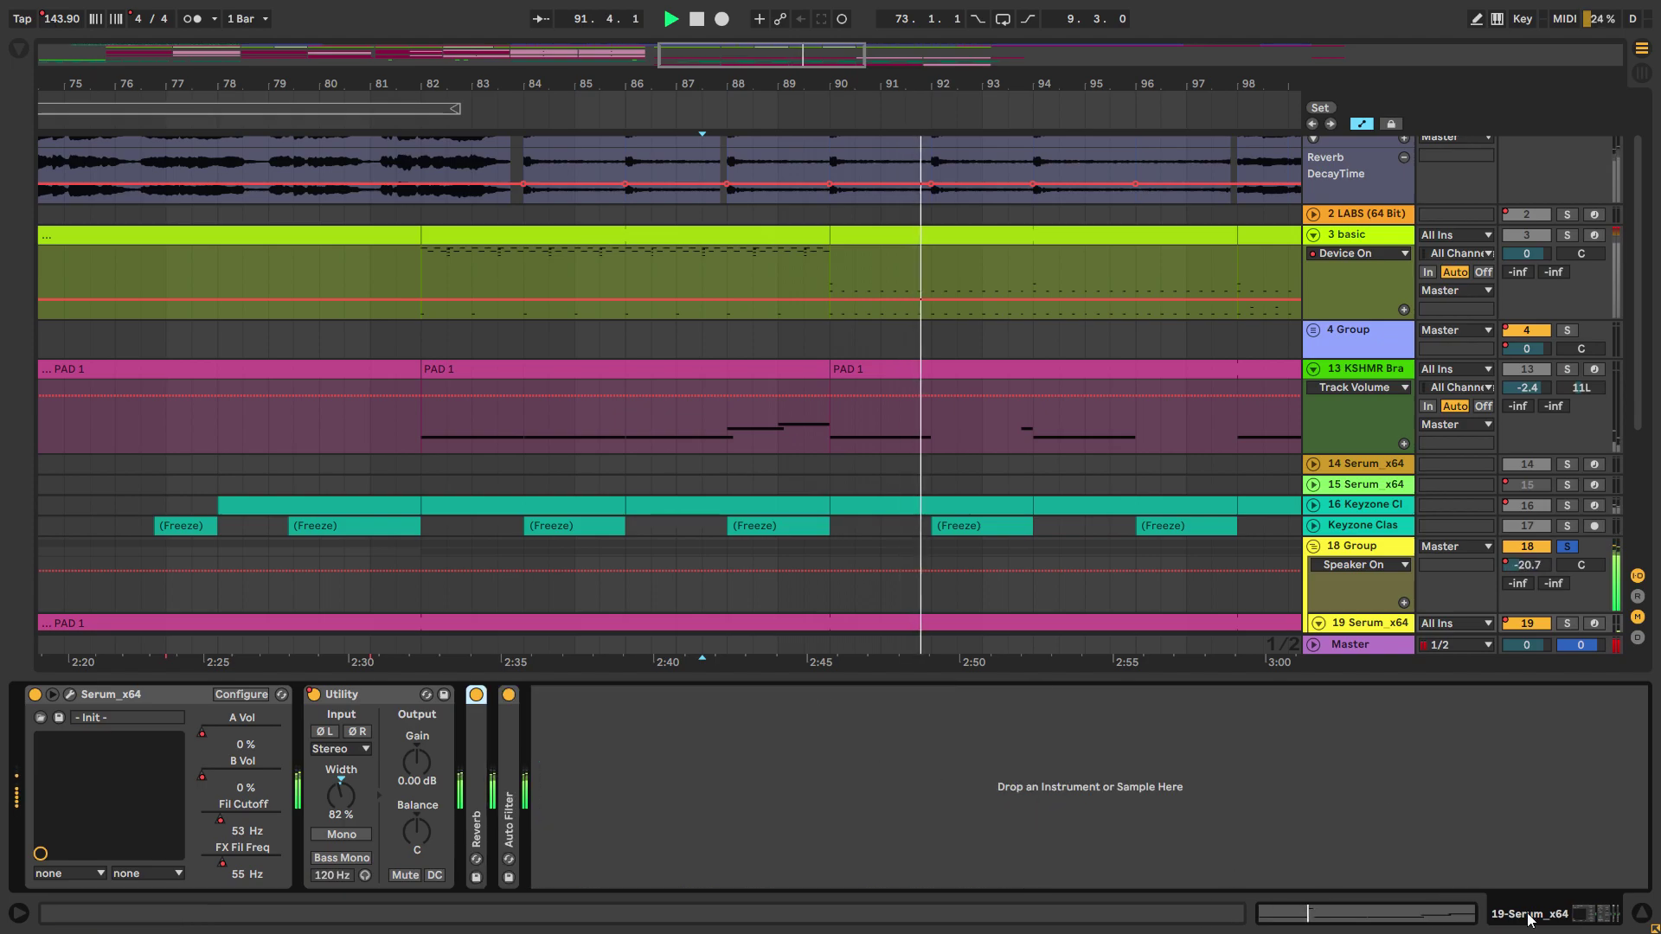
click(1641, 913)
click(737, 467)
key(space)
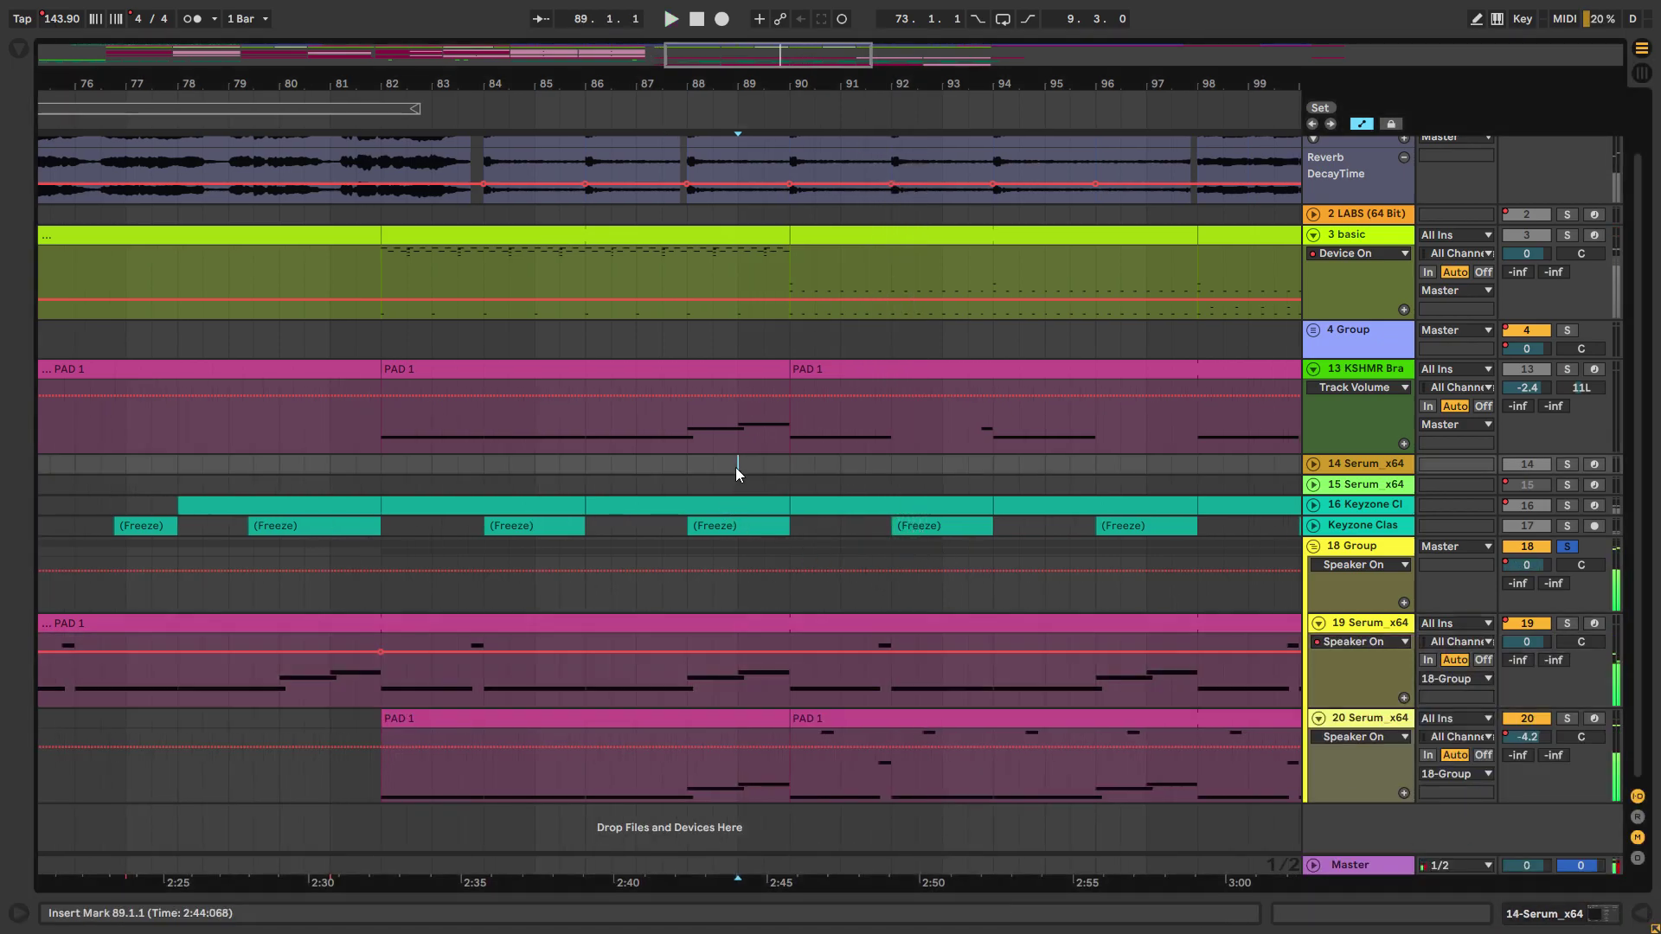
Step: Unfold and solo the Keyzone Classic audio track and play its (Freeze) clip from 88.1.1
click(1313, 525)
click(770, 528)
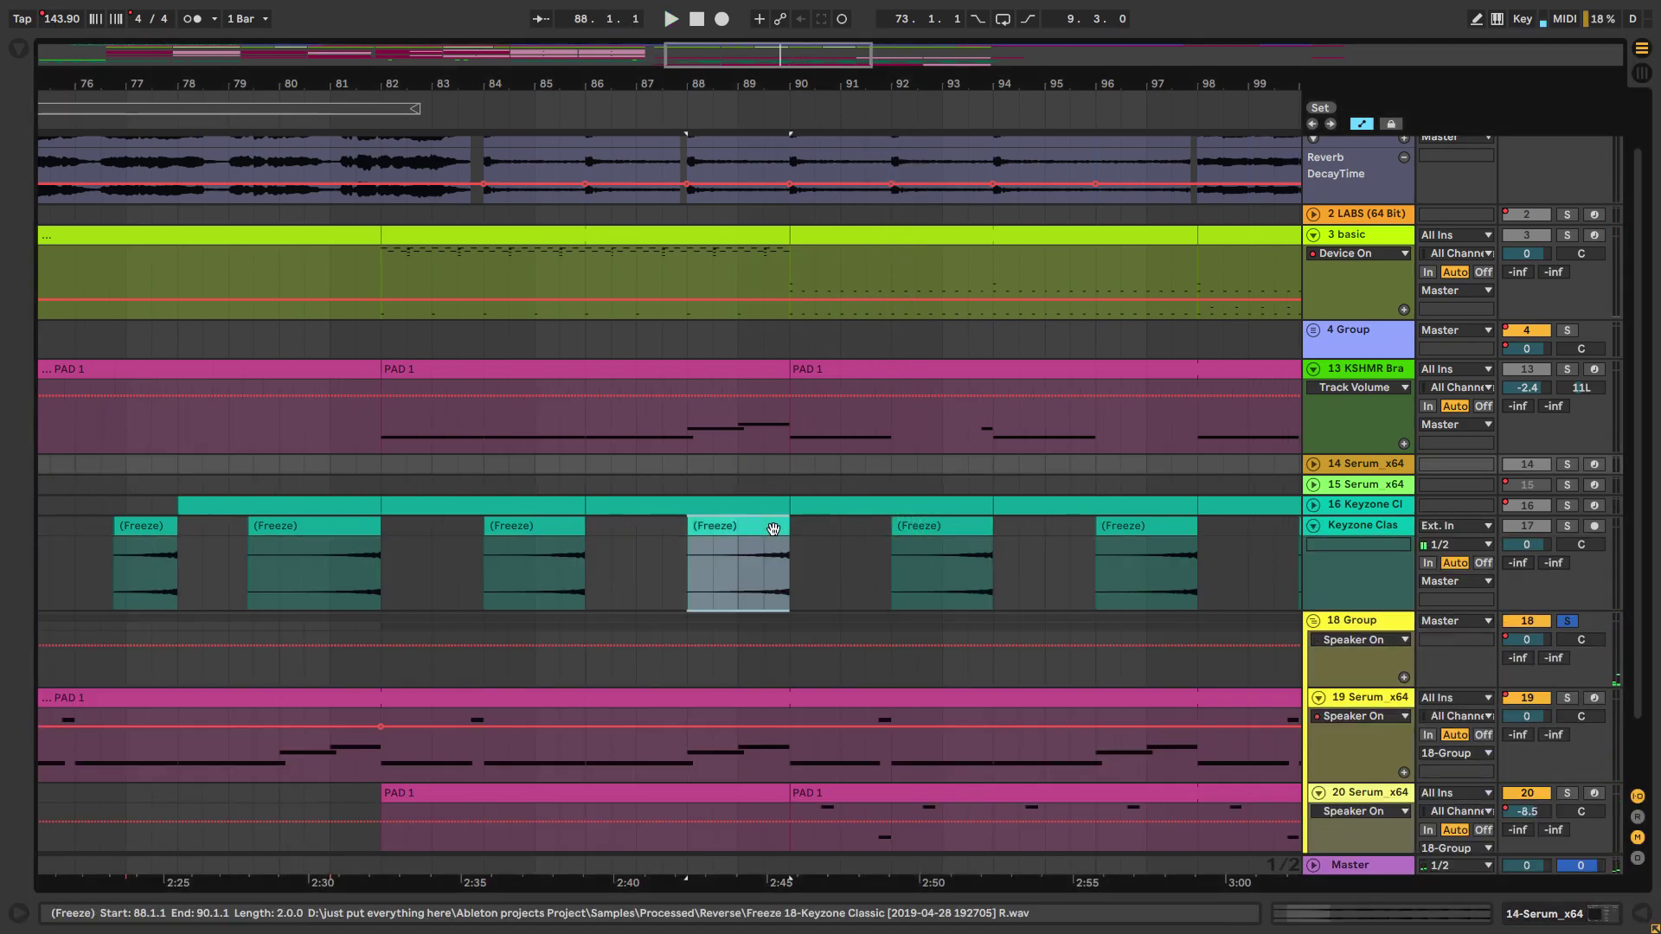
click(1567, 526)
click(749, 525)
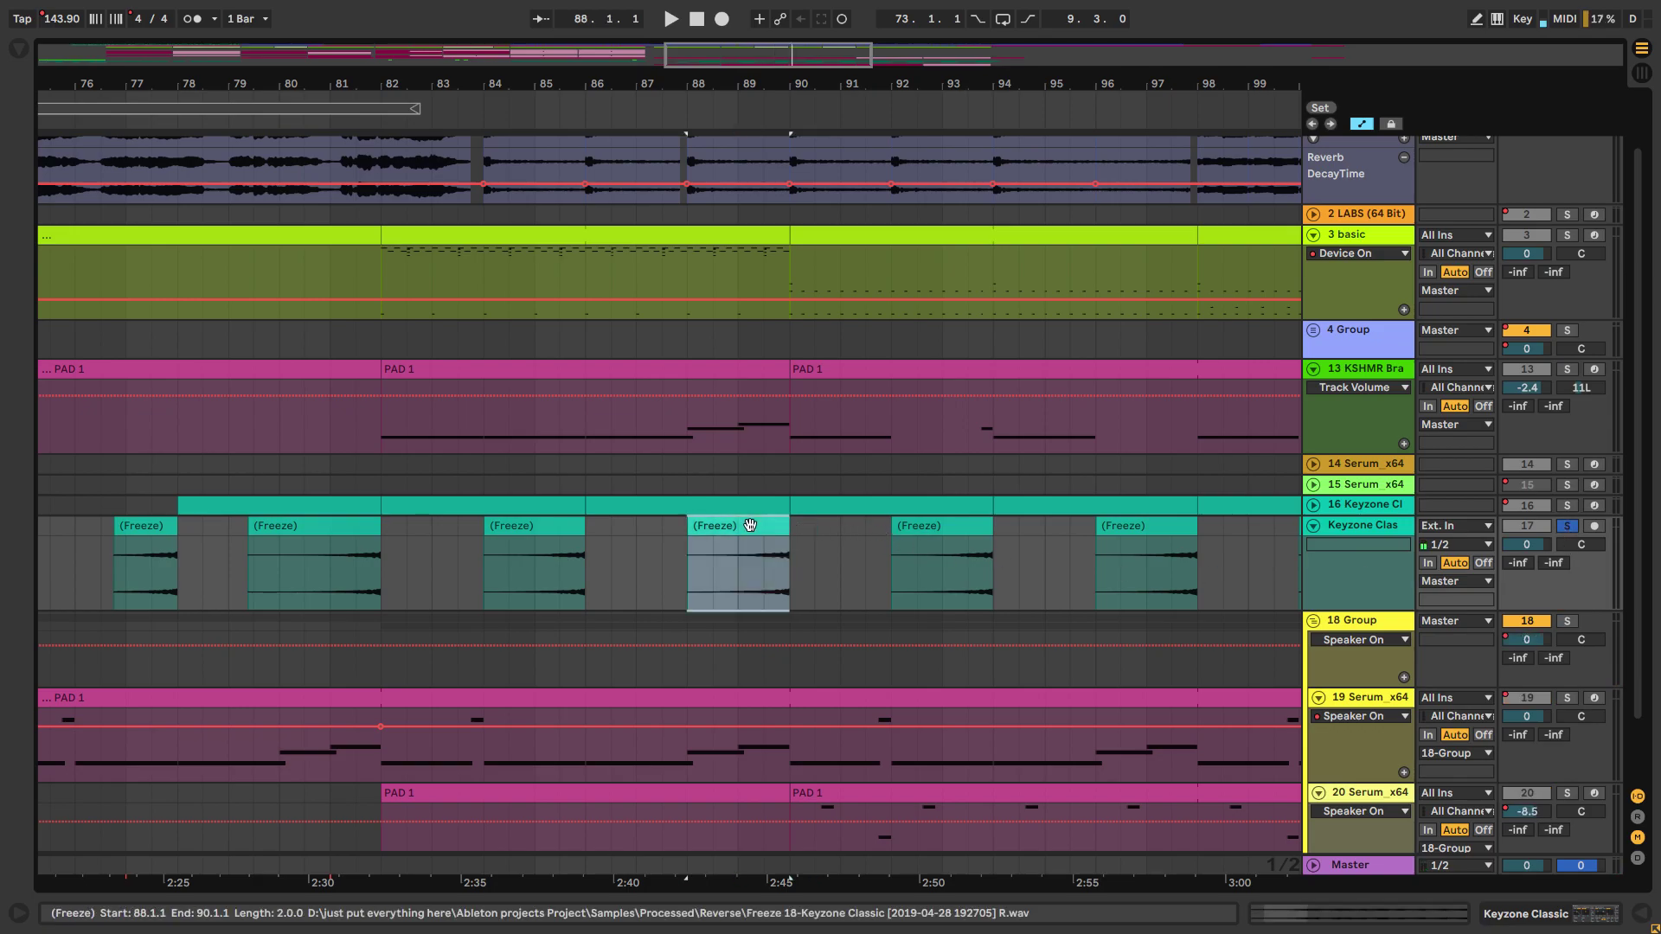
key(space)
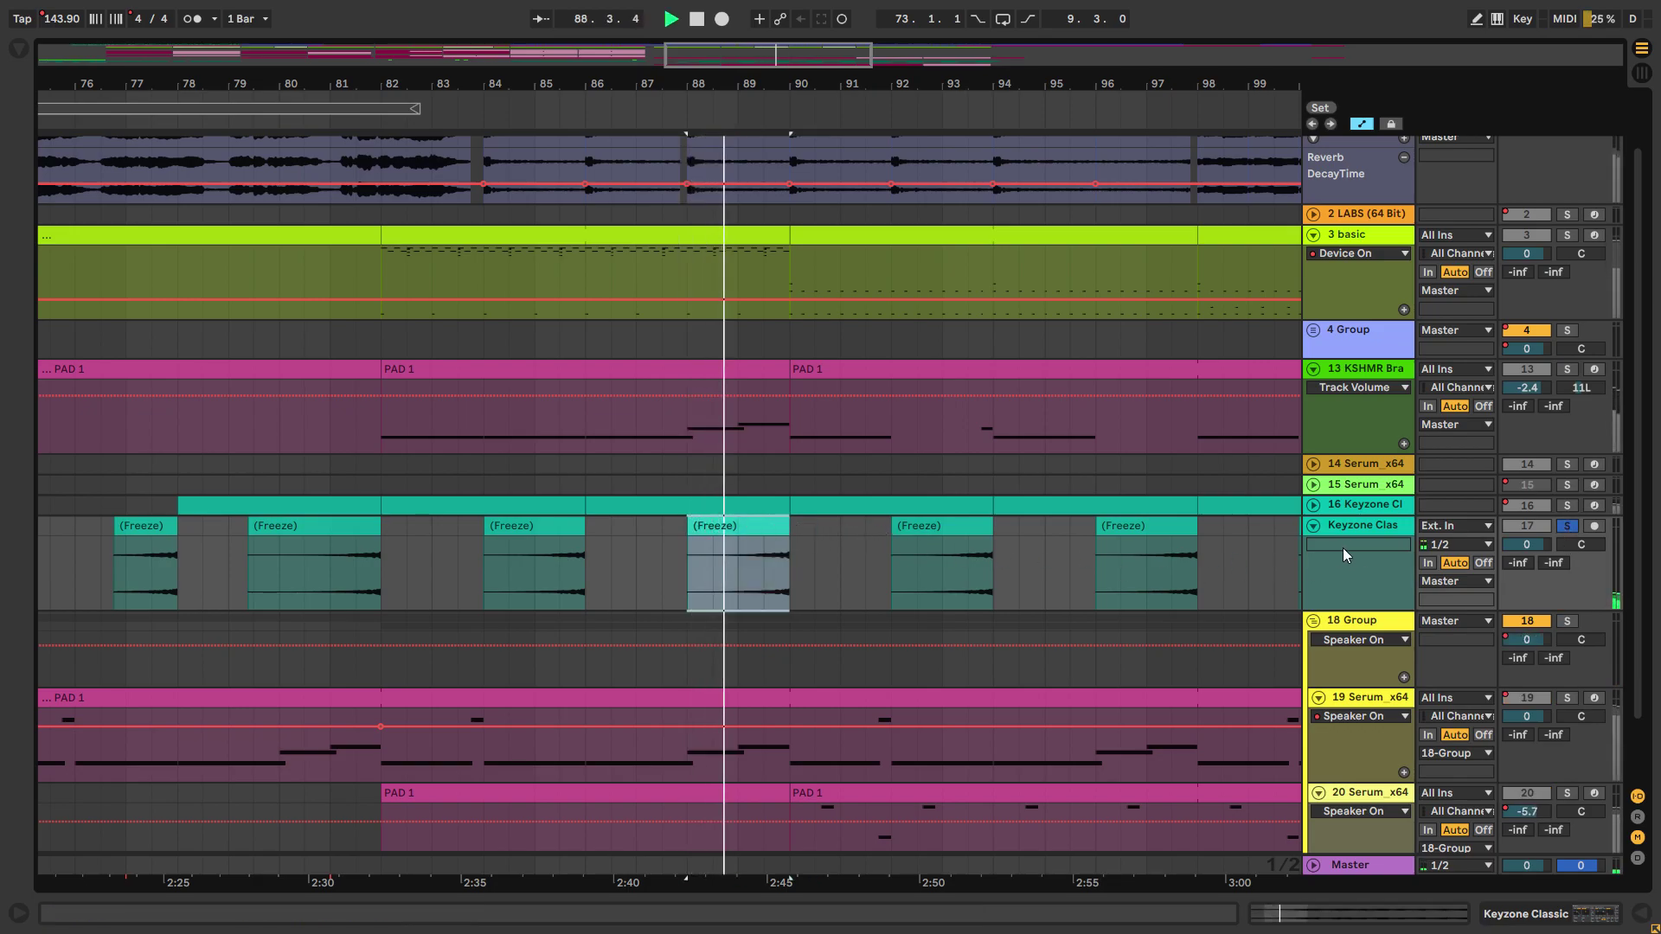
Step: Unsolo the Keyzone Classic audio track, fold all tracks and play the full mix from 89.3.1
click(1567, 526)
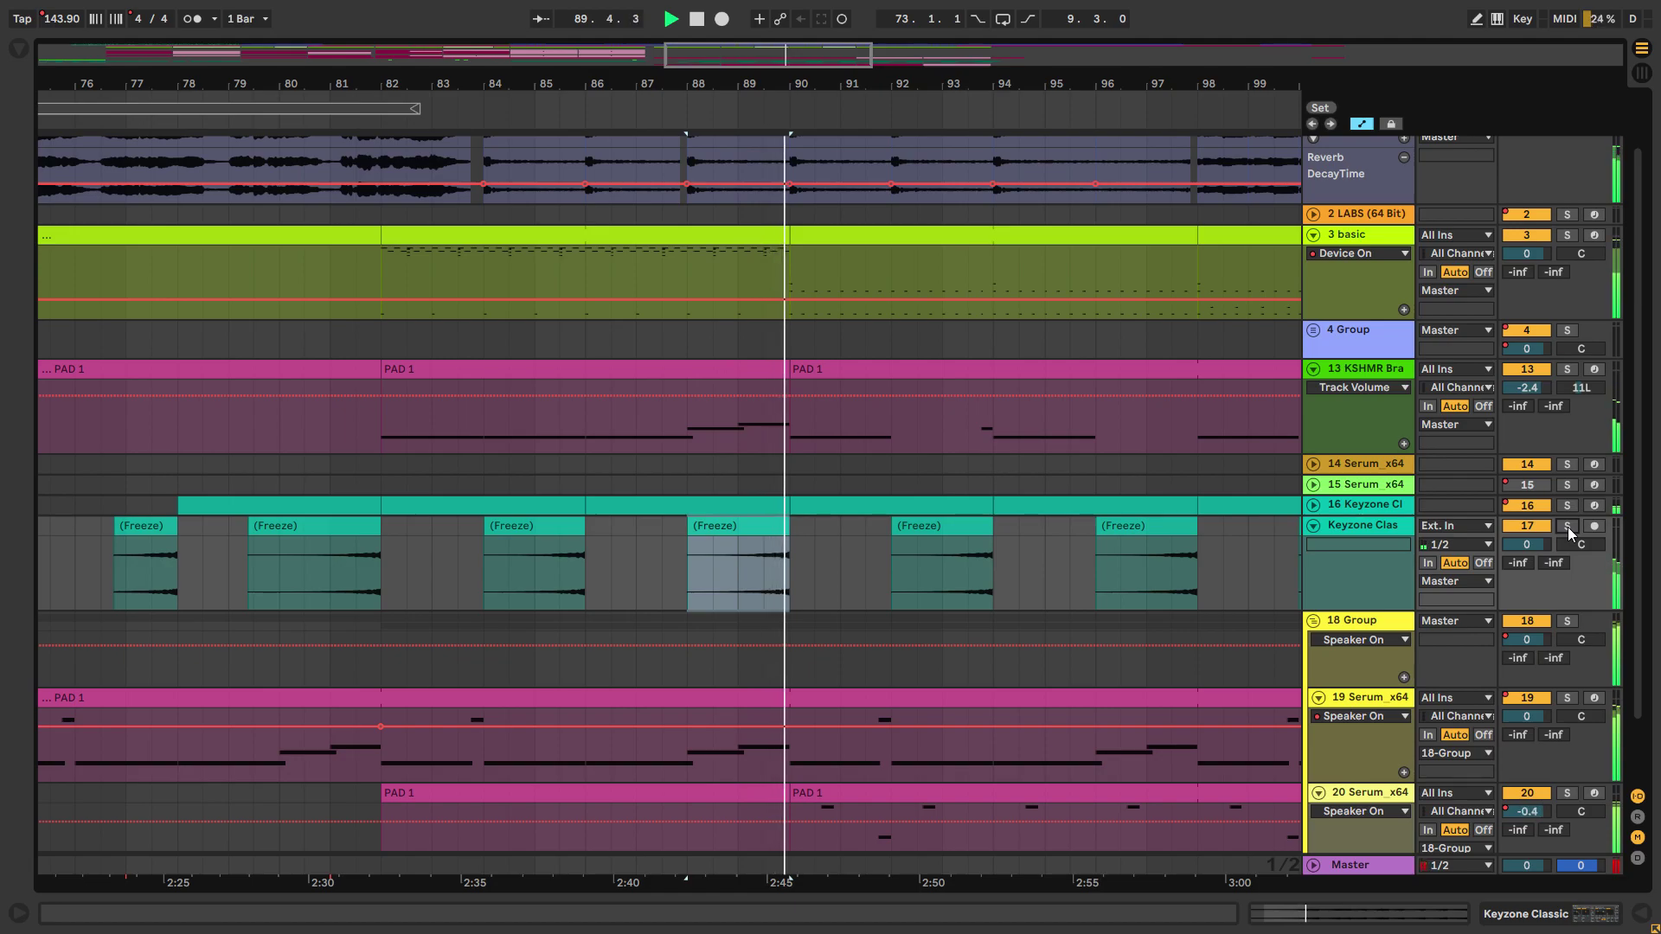
key(space)
key(alt+u)
click(761, 278)
key(space)
scroll(761, 278, down, 4)
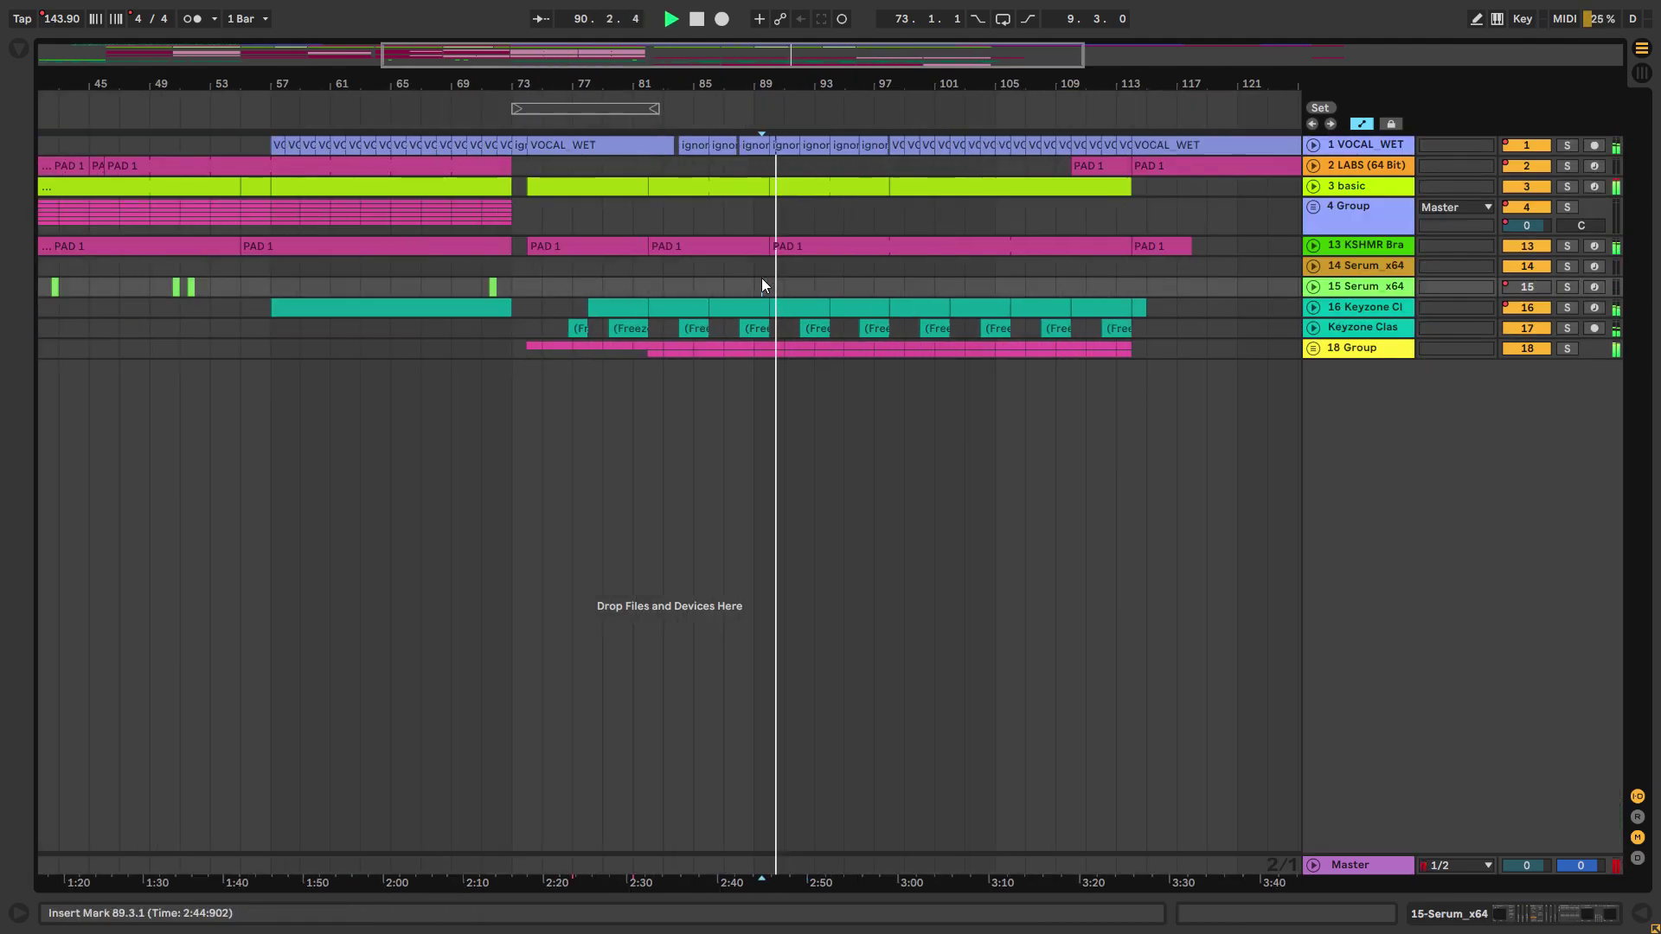
drag(762, 278, 710, 261)
key(plus)
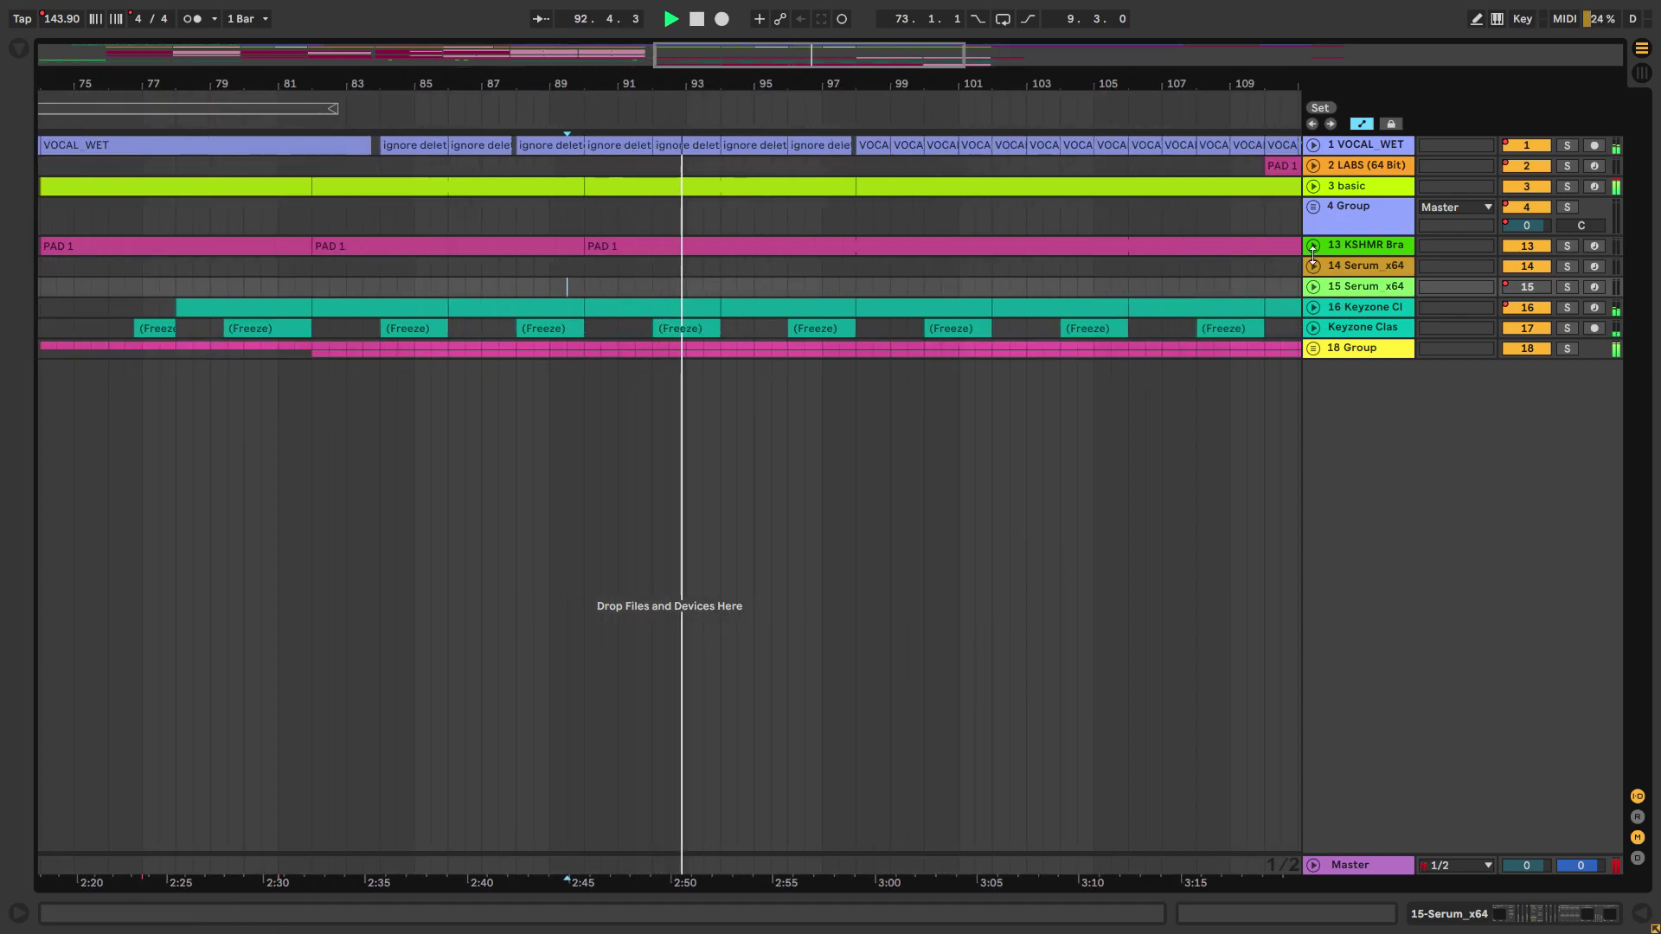
drag(904, 294, 889, 328)
Step: Stop playback and unfold the 3 basic, 16 Keyzone Cl and 18 Group tracks around 90.1.1
click(1312, 186)
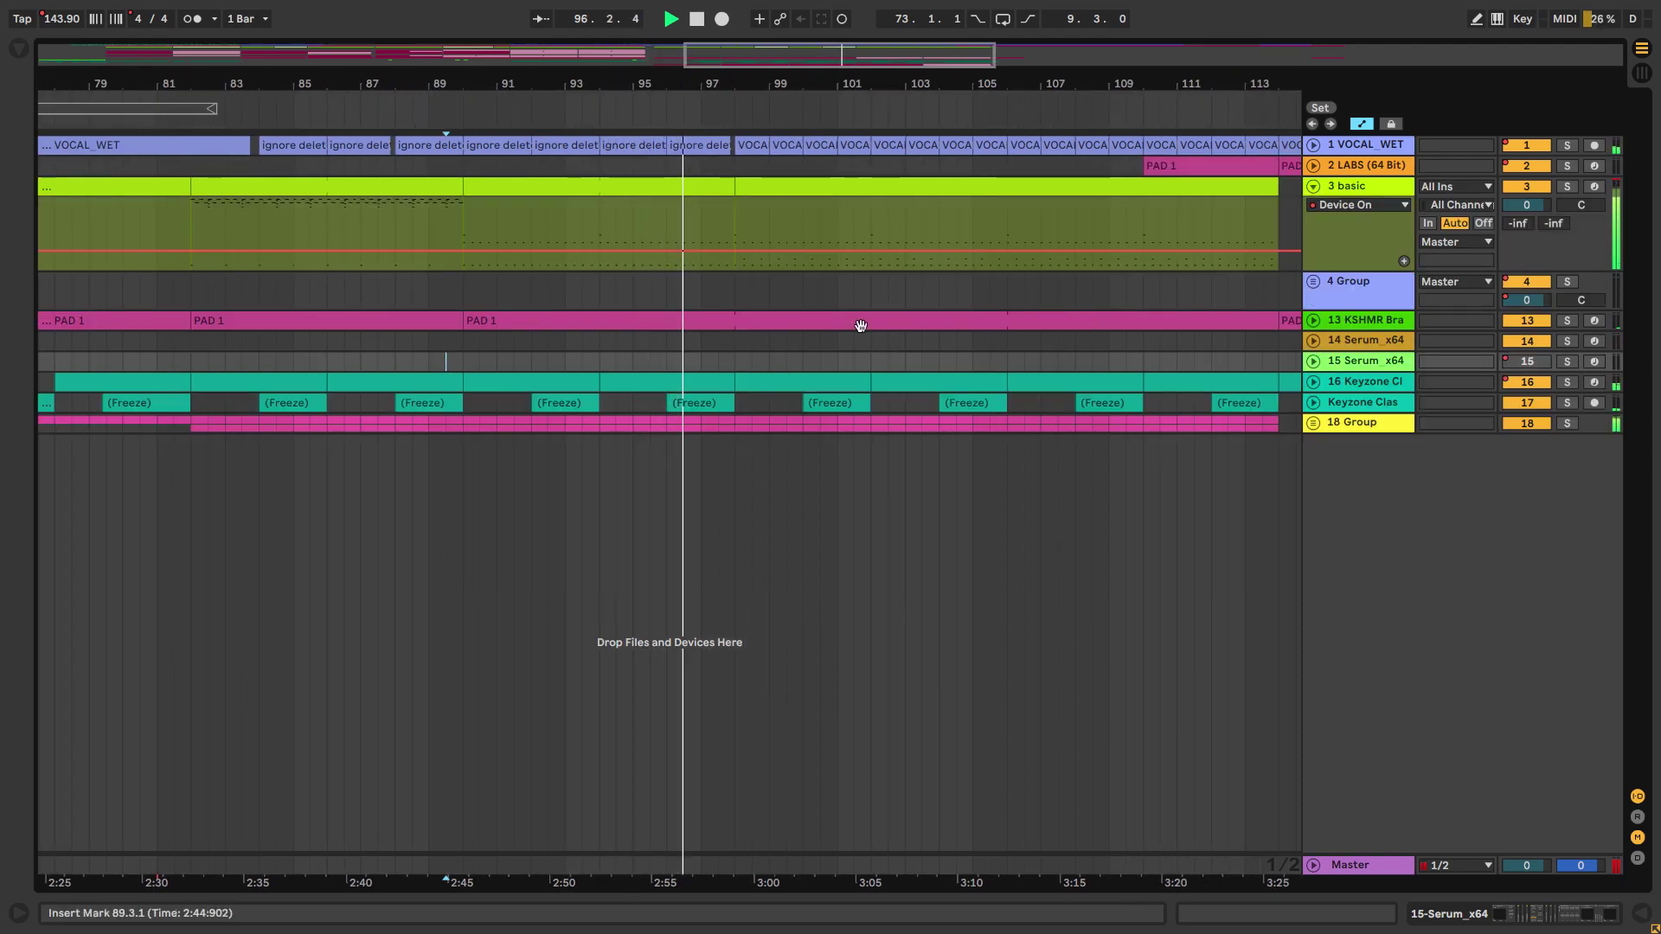
key(space)
click(474, 223)
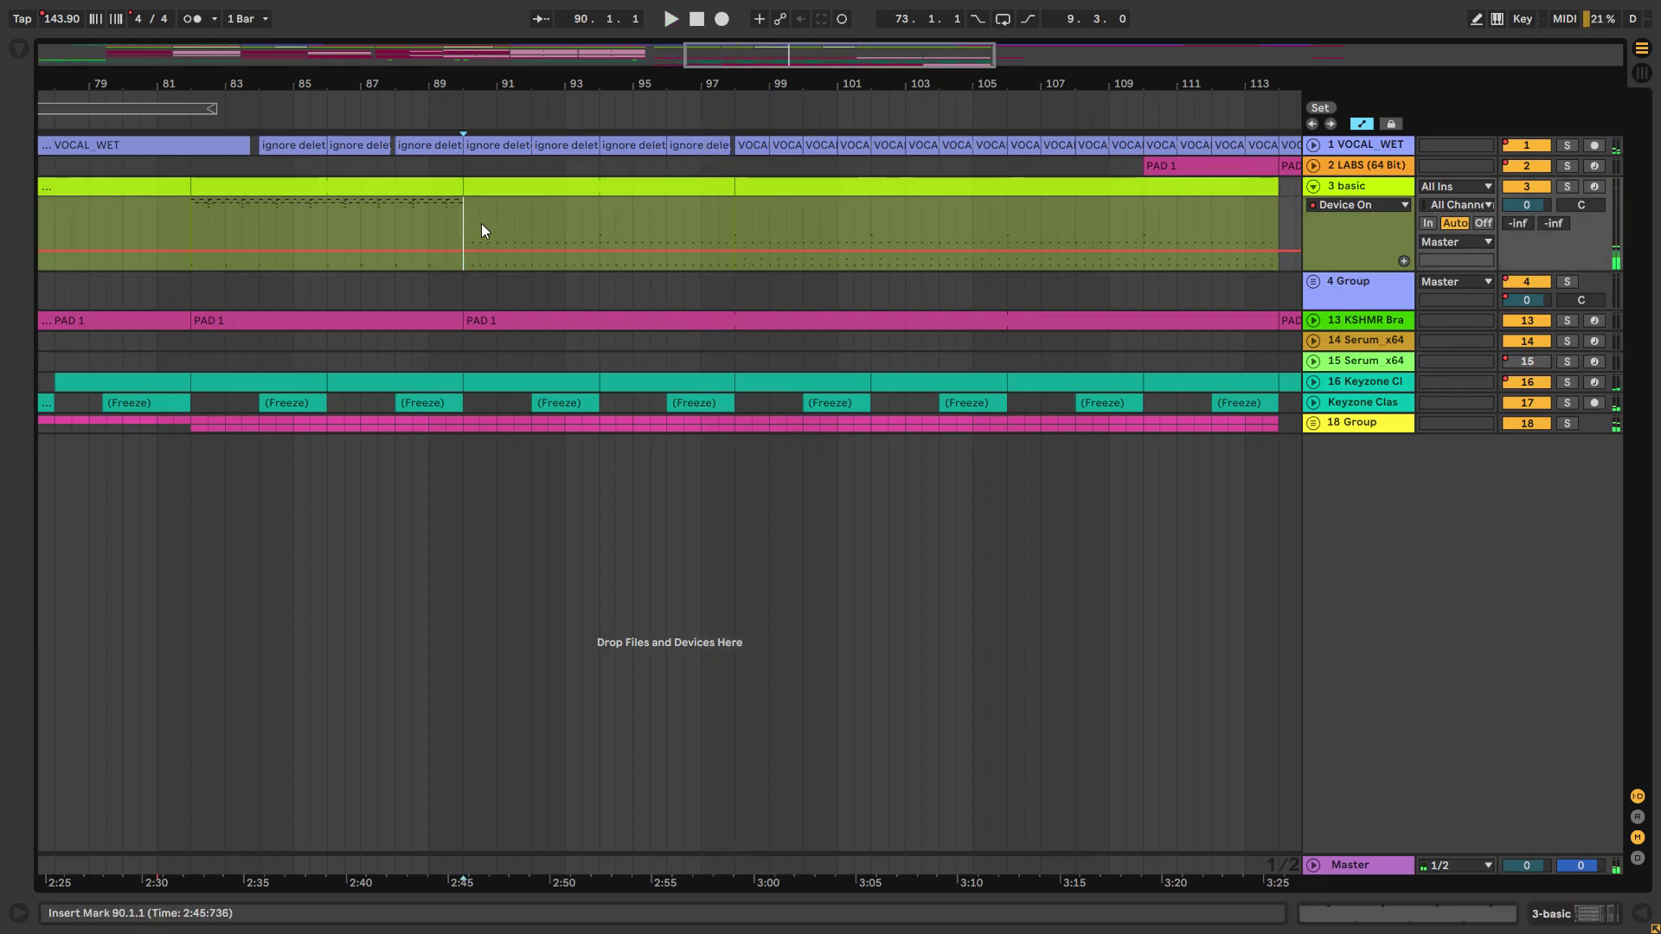
click(1314, 382)
click(465, 450)
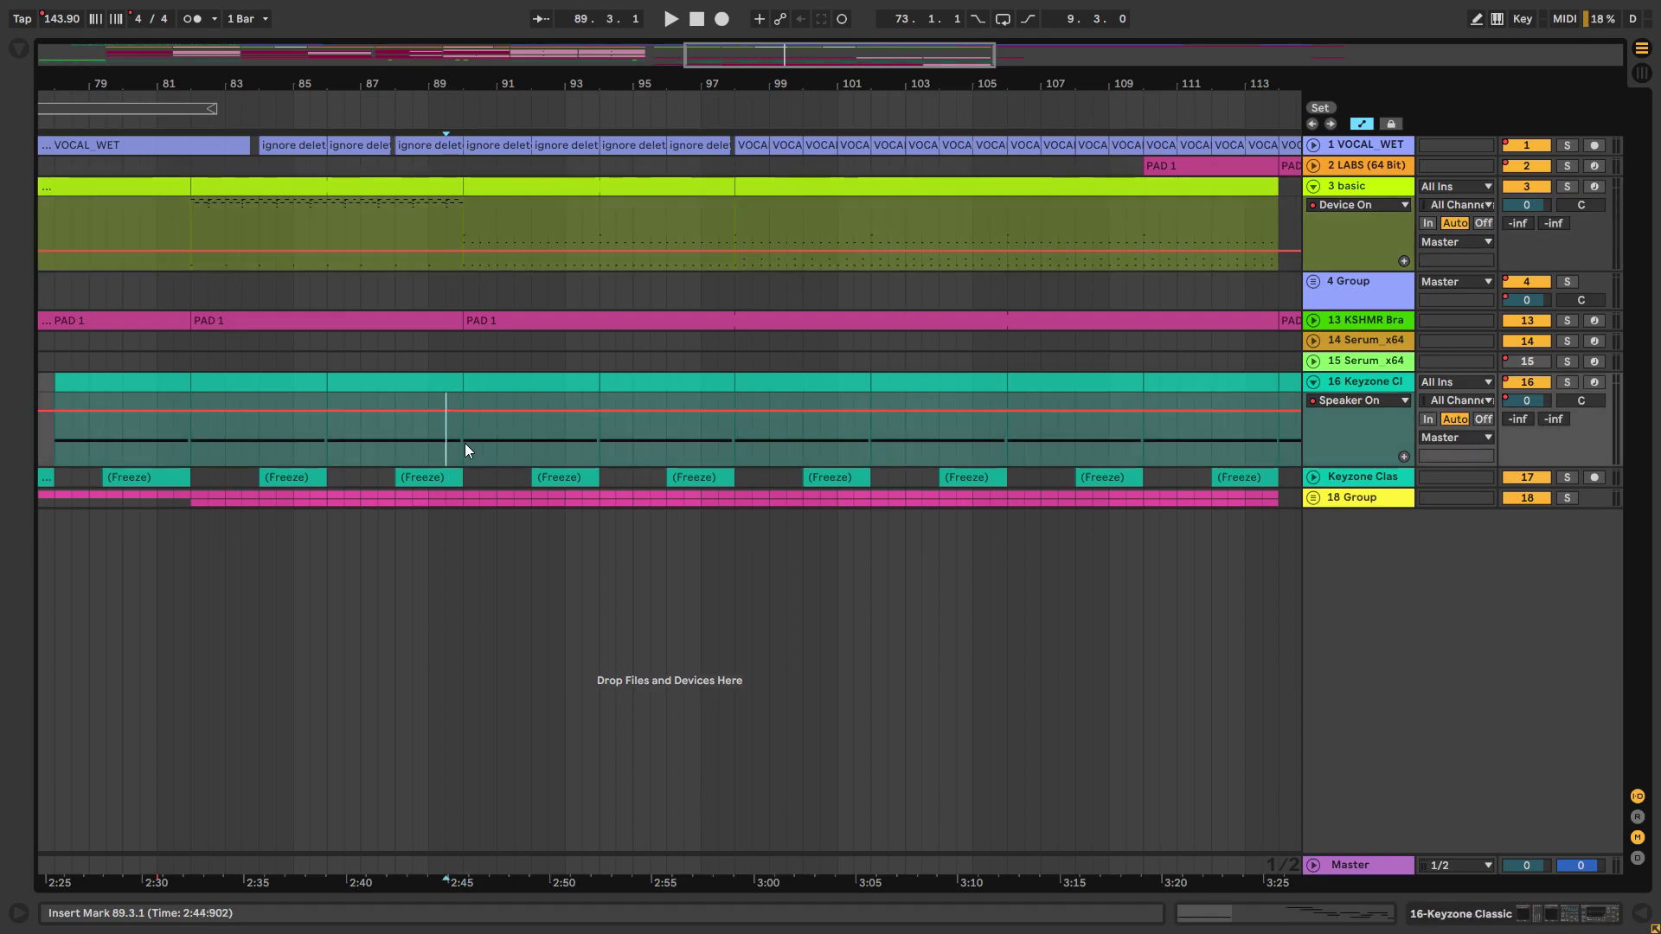
click(1313, 497)
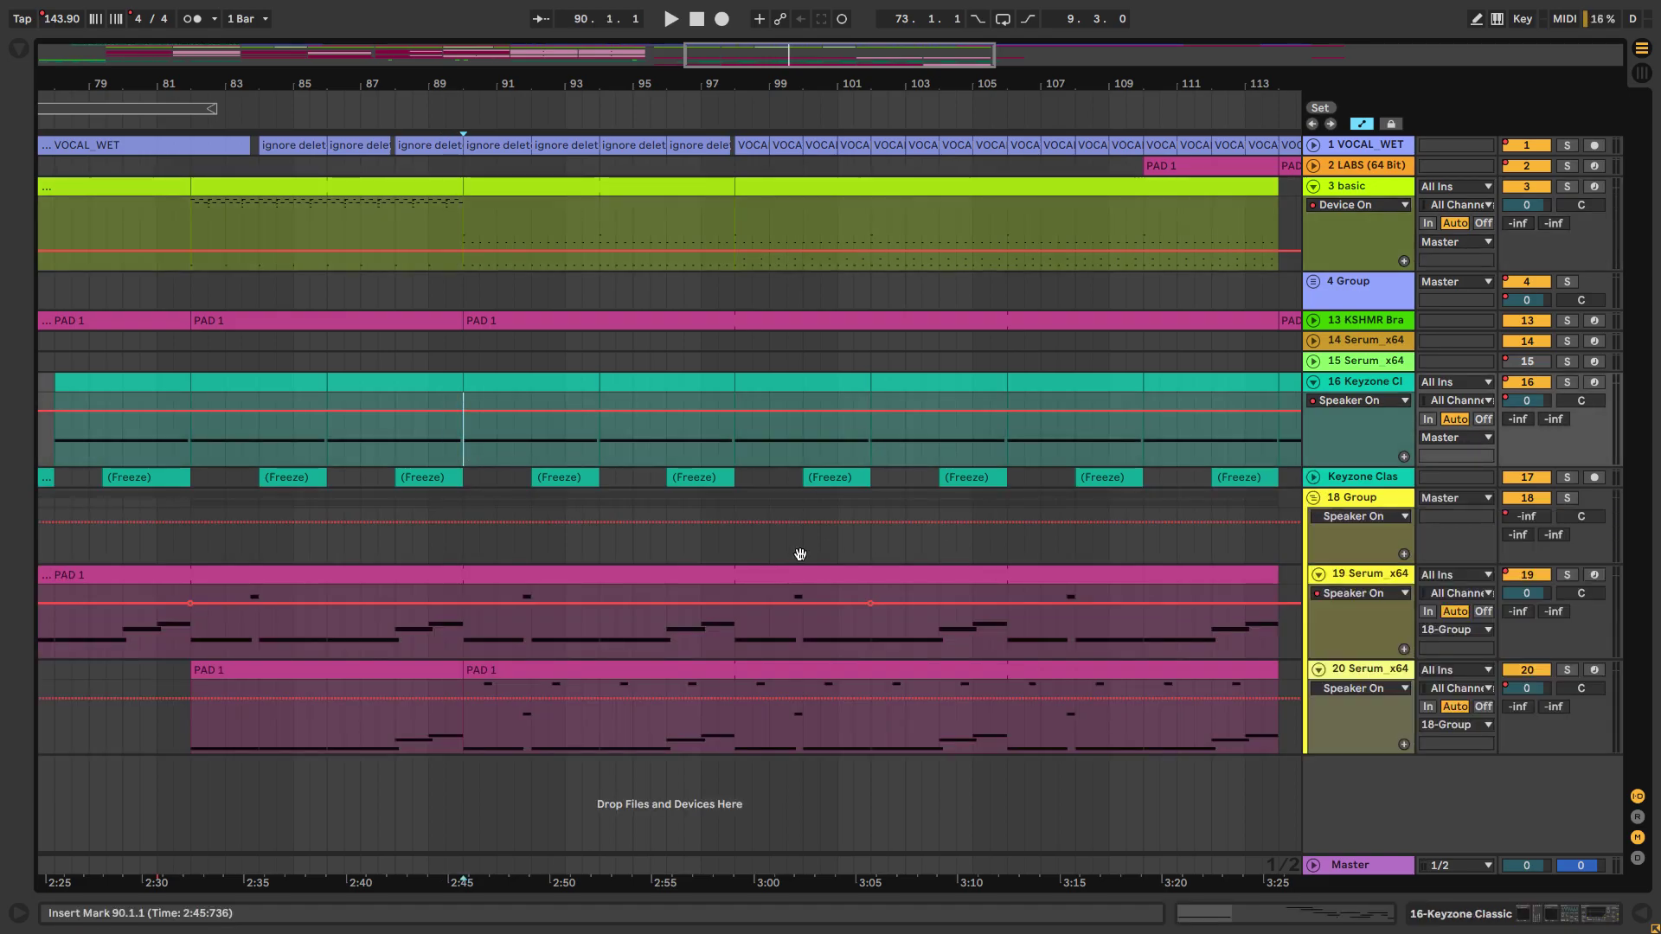
Step: Solo 18 Group, play it from 90.1.1 and select the 20 Serum_x64 PAD 1 clip starting there
click(486, 637)
click(1574, 500)
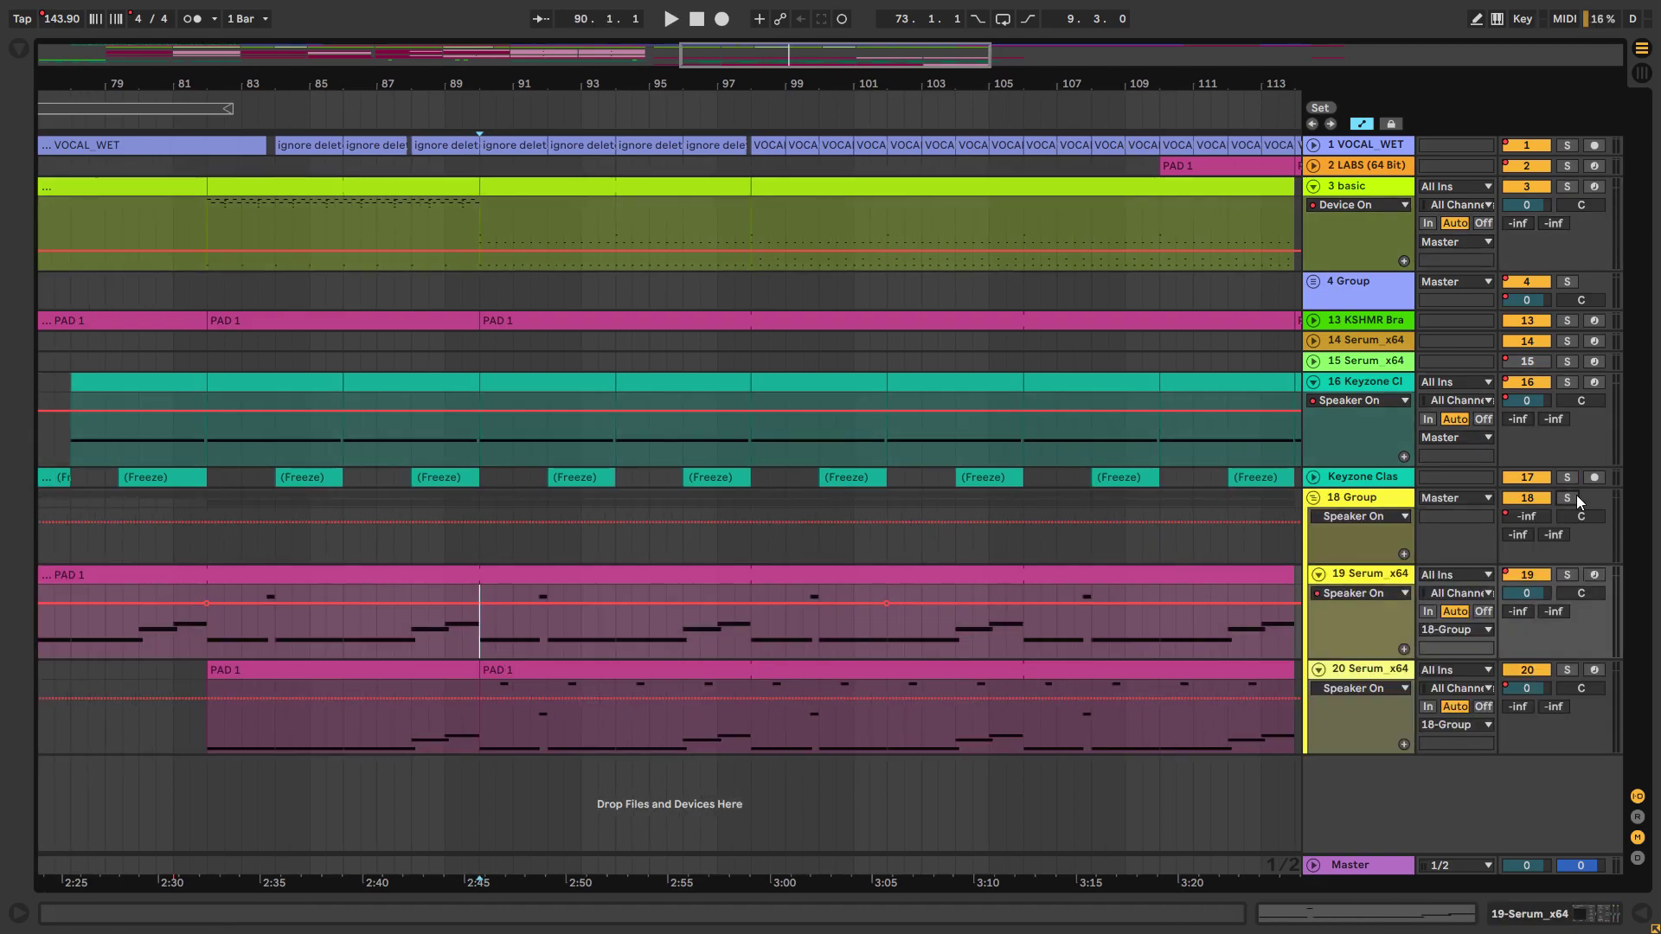
key(space)
key(space)
click(496, 675)
click(495, 676)
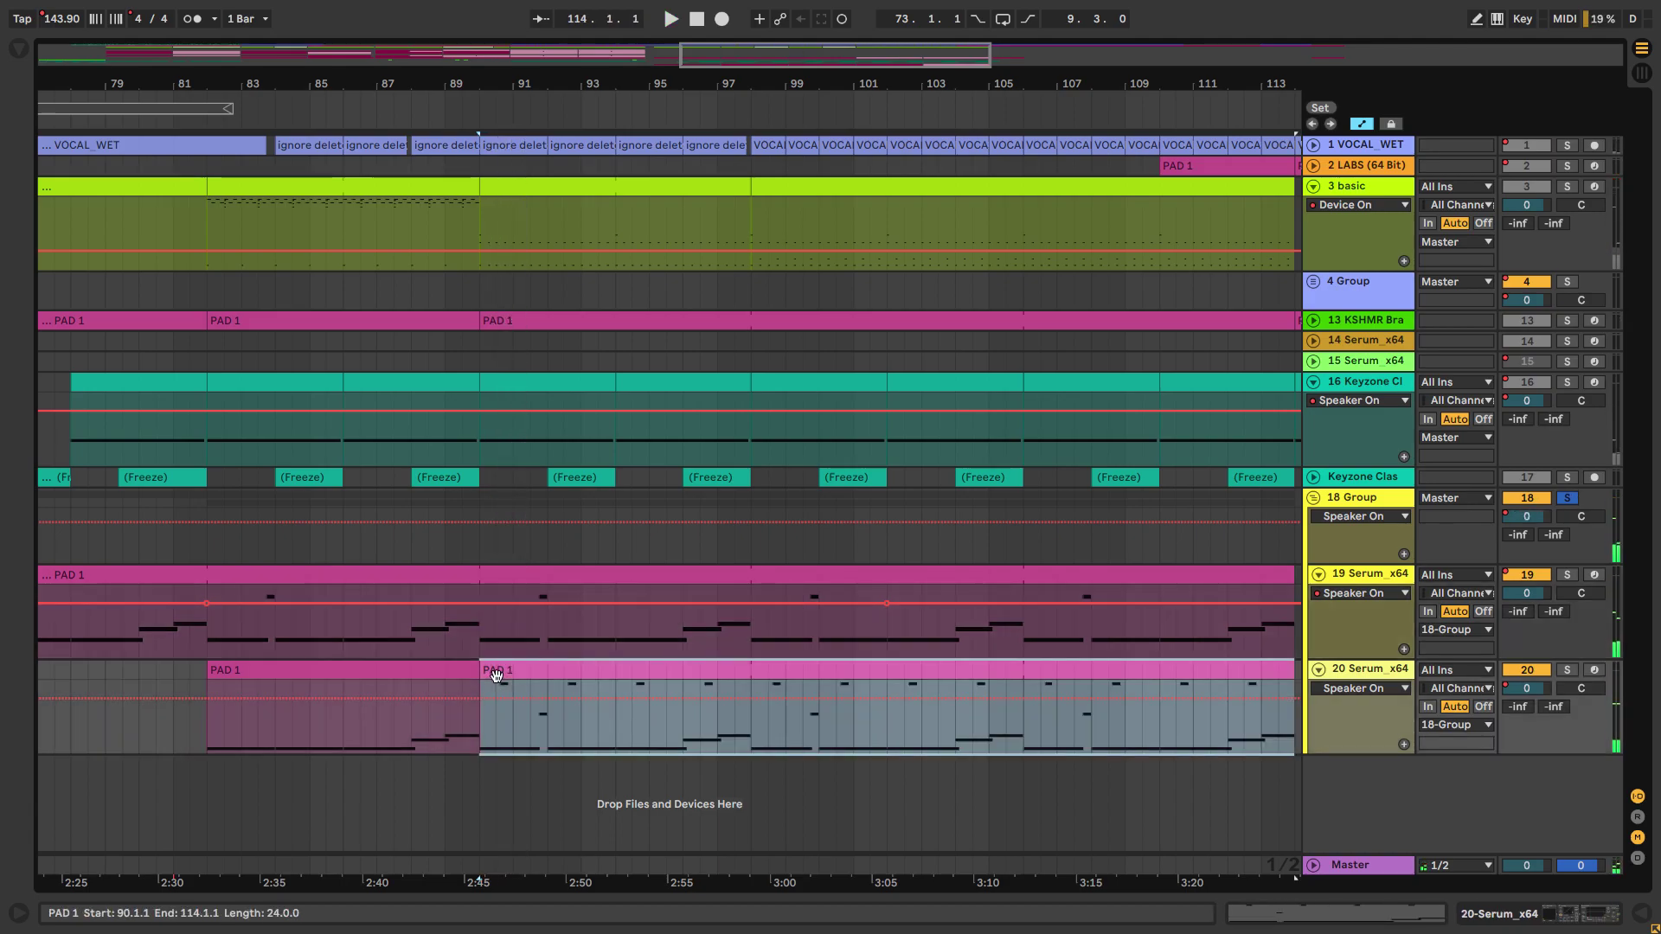
Step: Copy the 20 Serum_x64 PAD 1 clip at 90.1.1 onto the 19 Serum_x64 track and audition it, unsoloing 18 Group during playback
drag(512, 676, 515, 631)
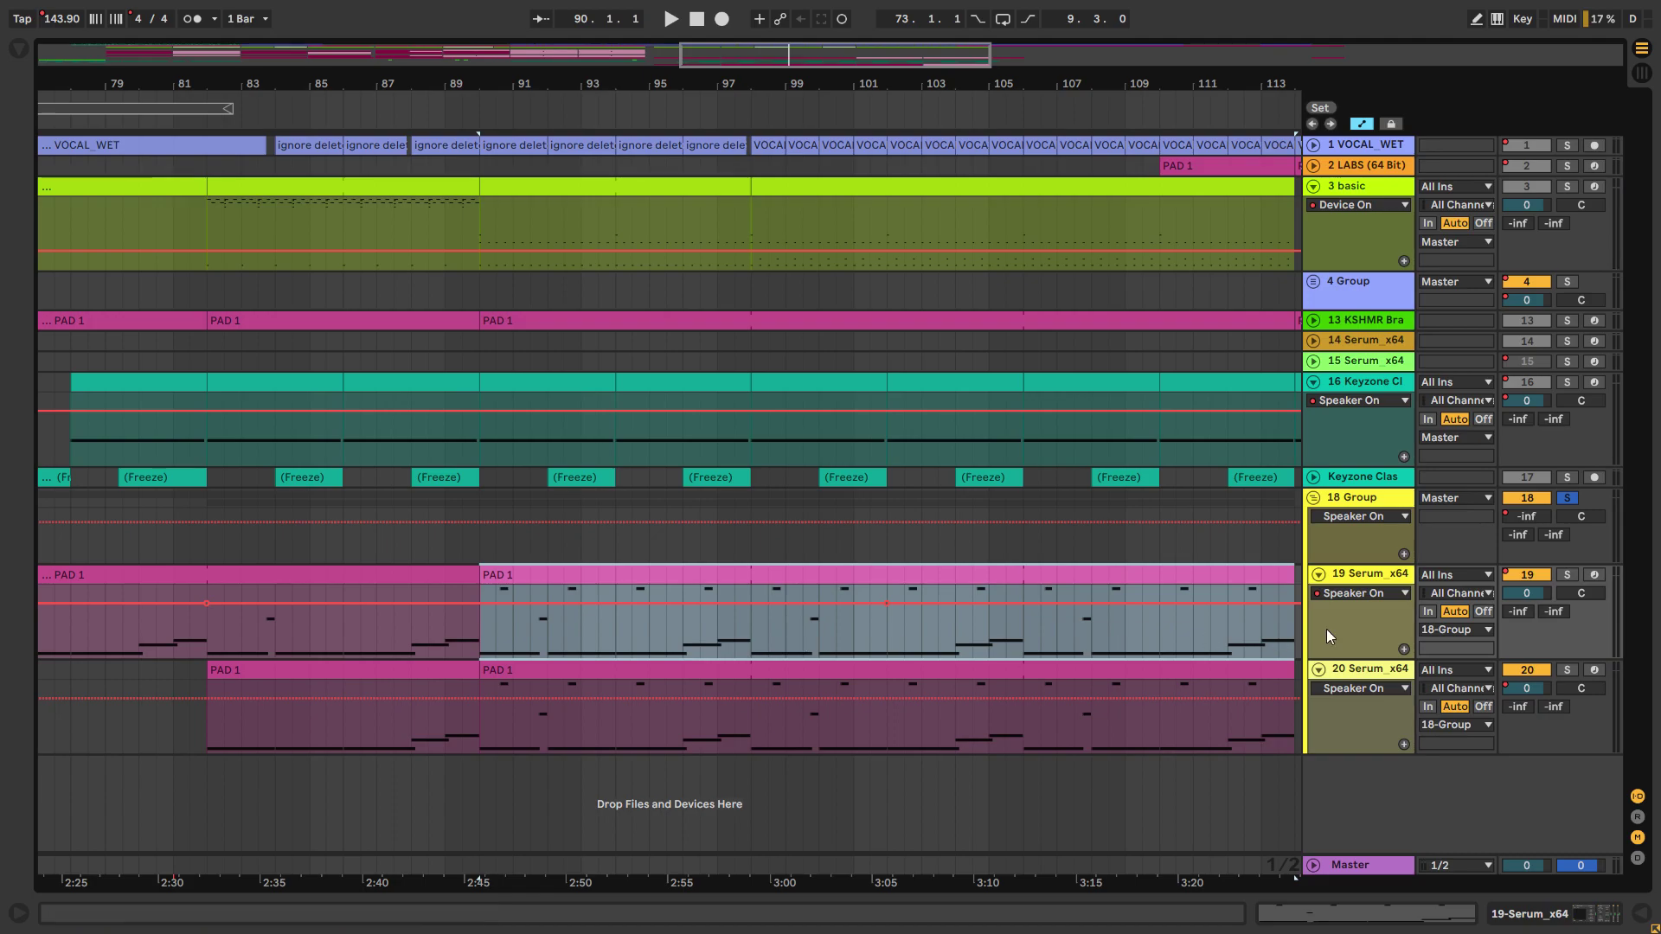
key(space)
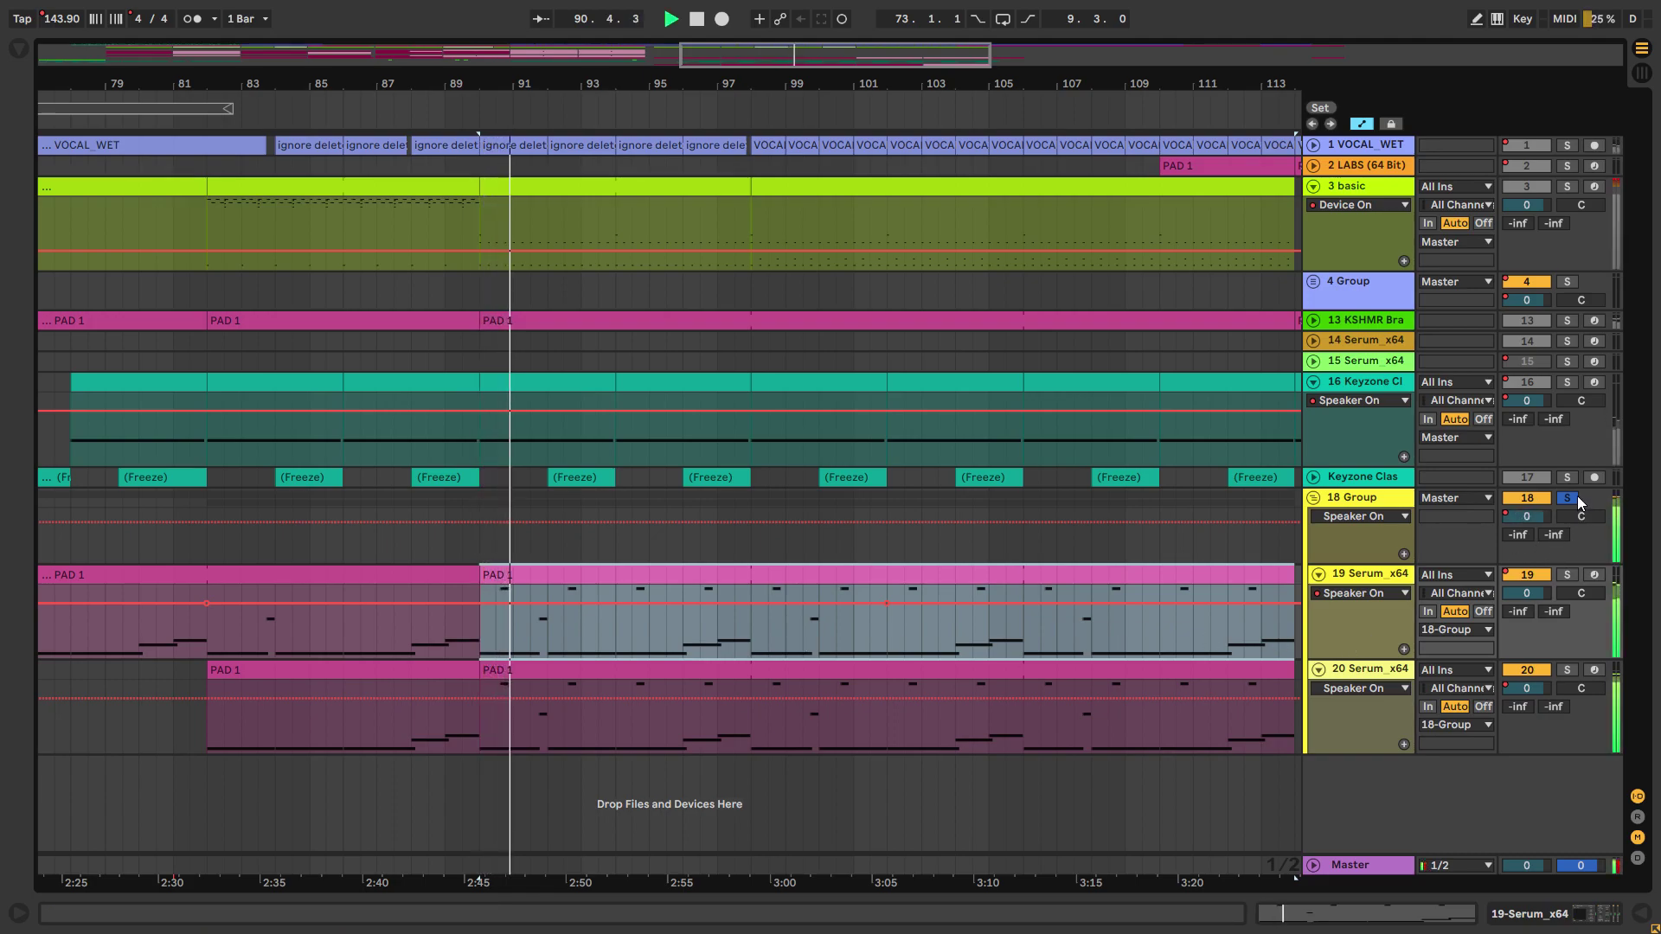
click(1568, 498)
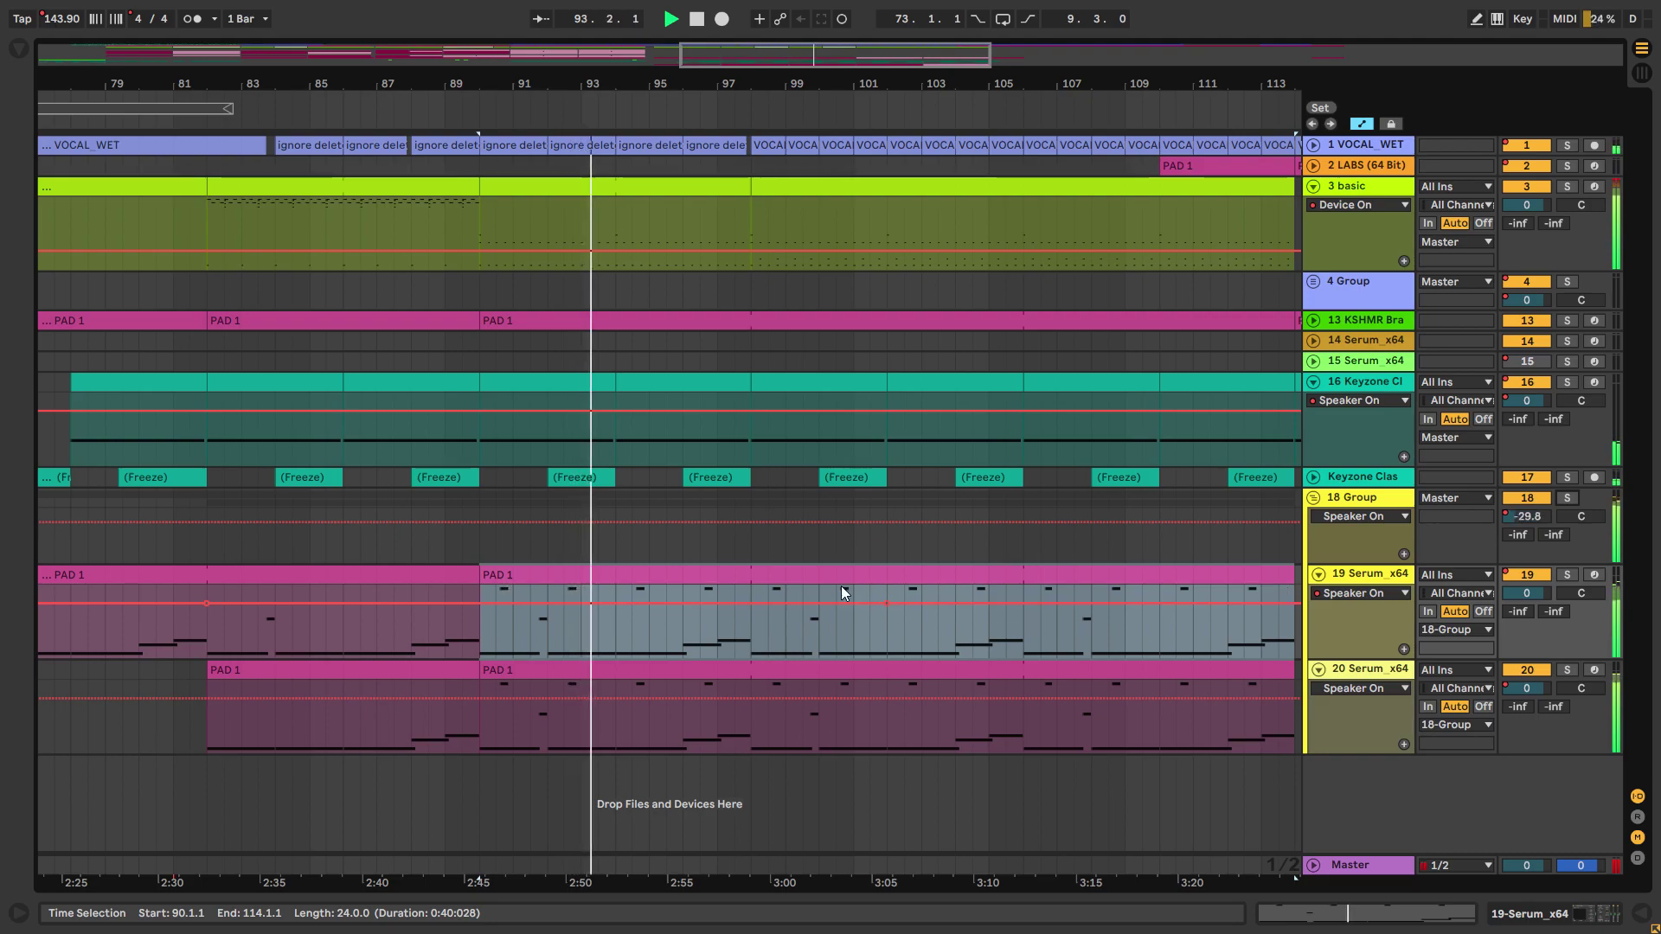
key(space)
Step: Fold 18 Group, unfold the 3 basic and 13 KSHMR Bra tracks and play the mix from 90.1.1
alt+click(1314, 499)
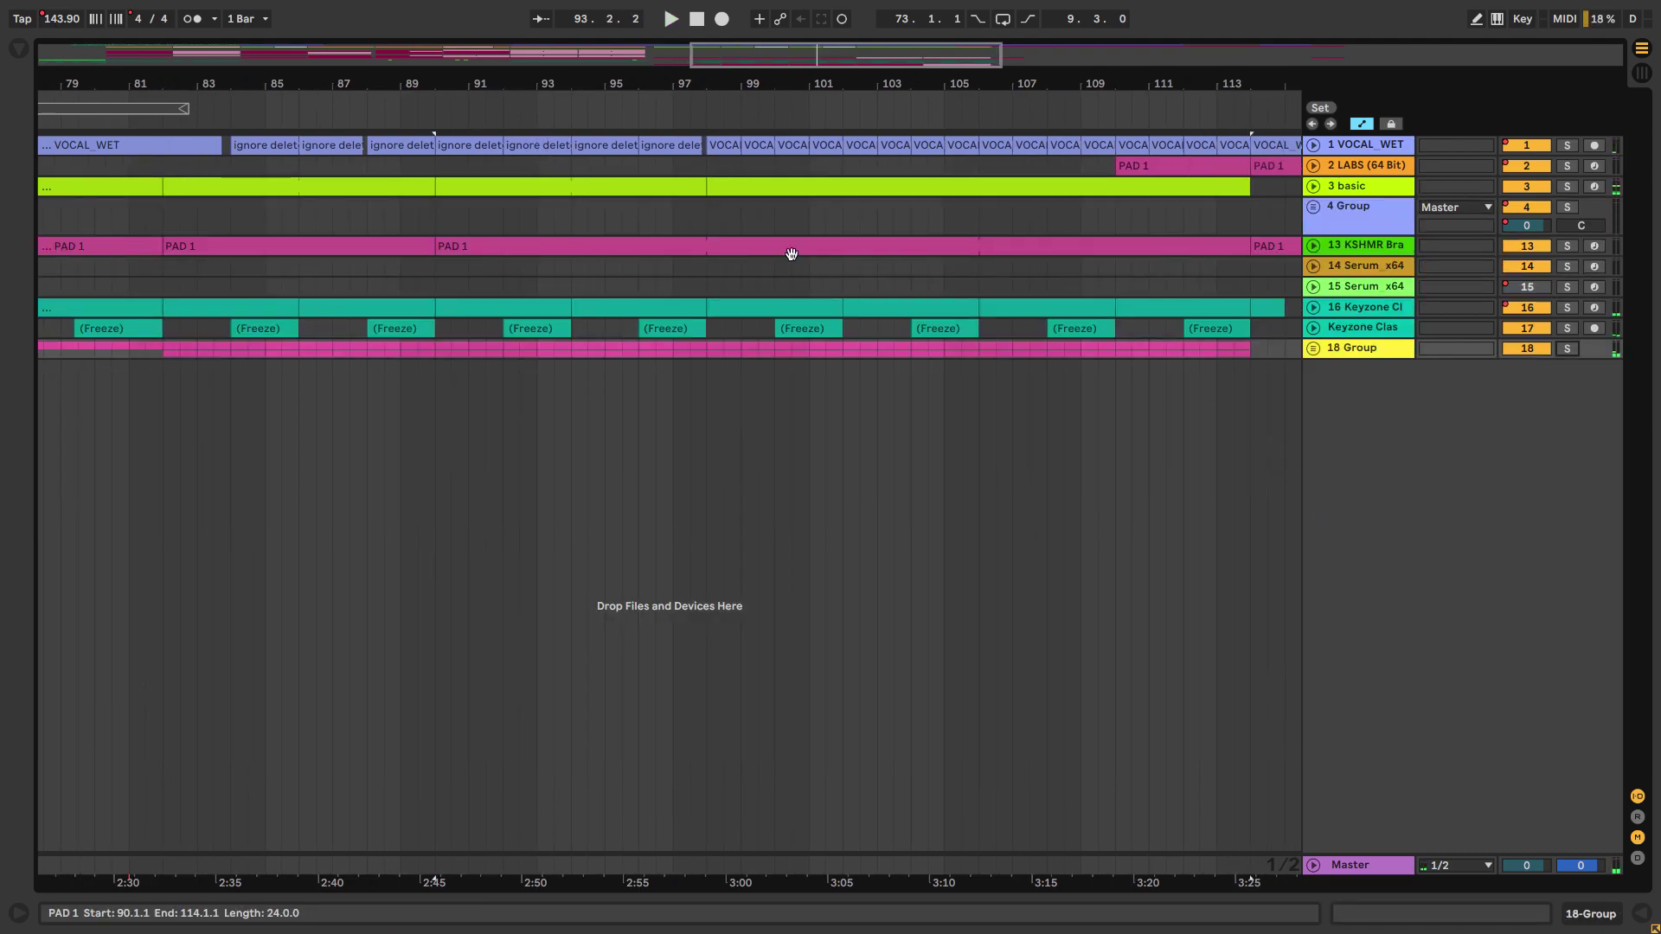
click(1313, 186)
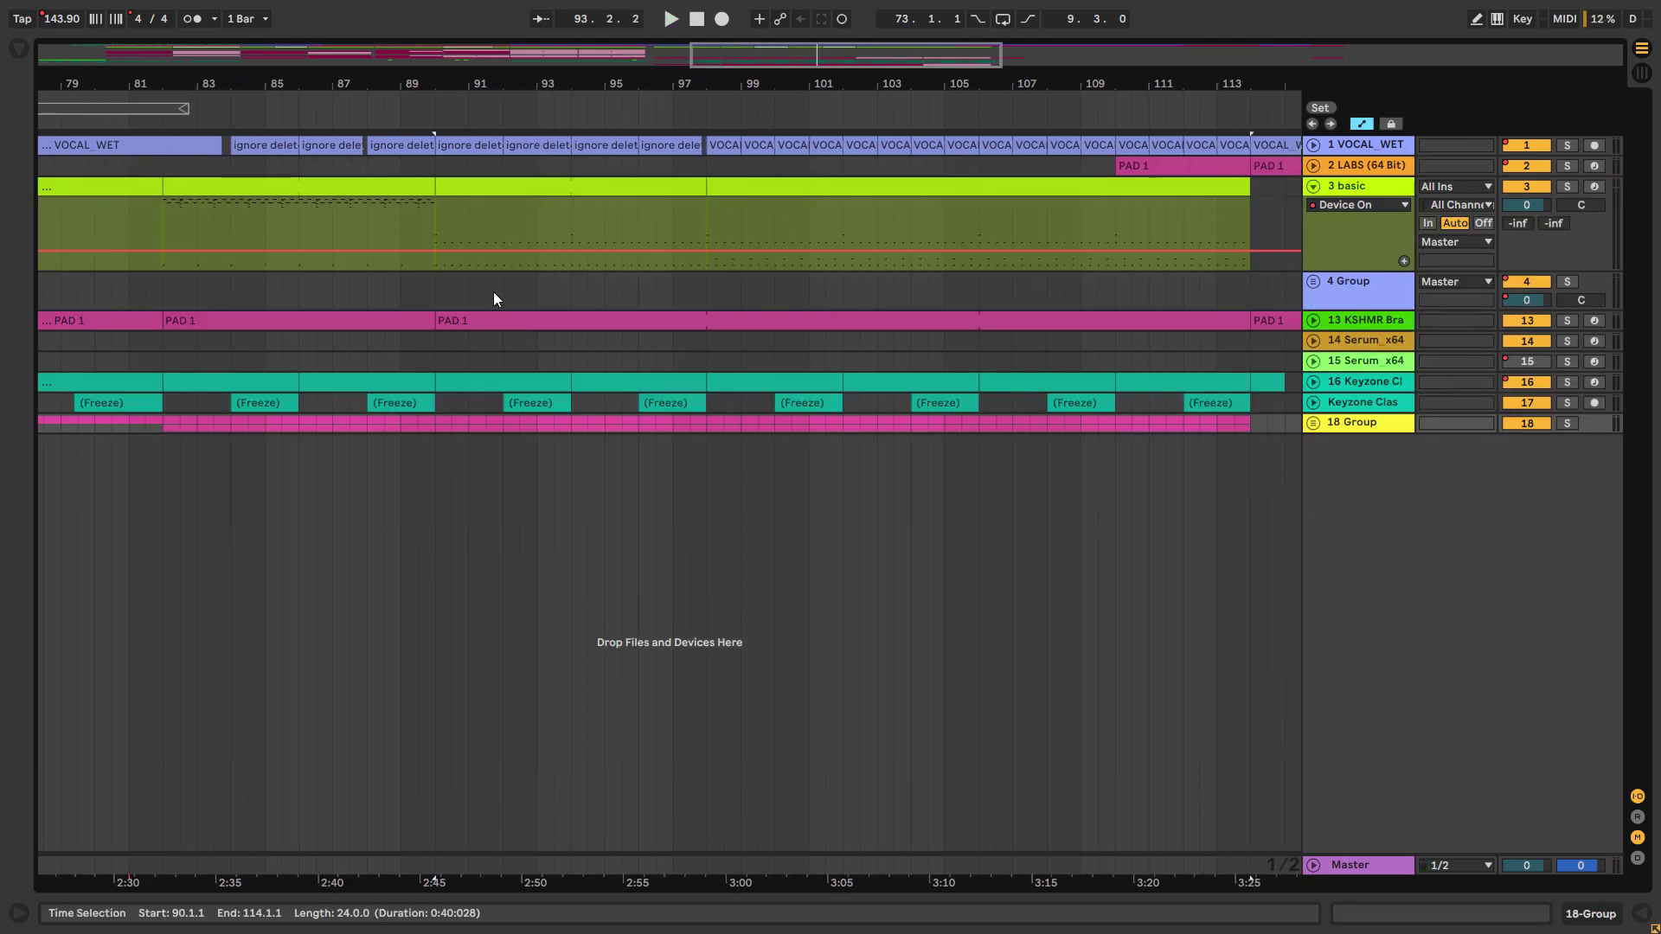
click(1313, 319)
click(462, 384)
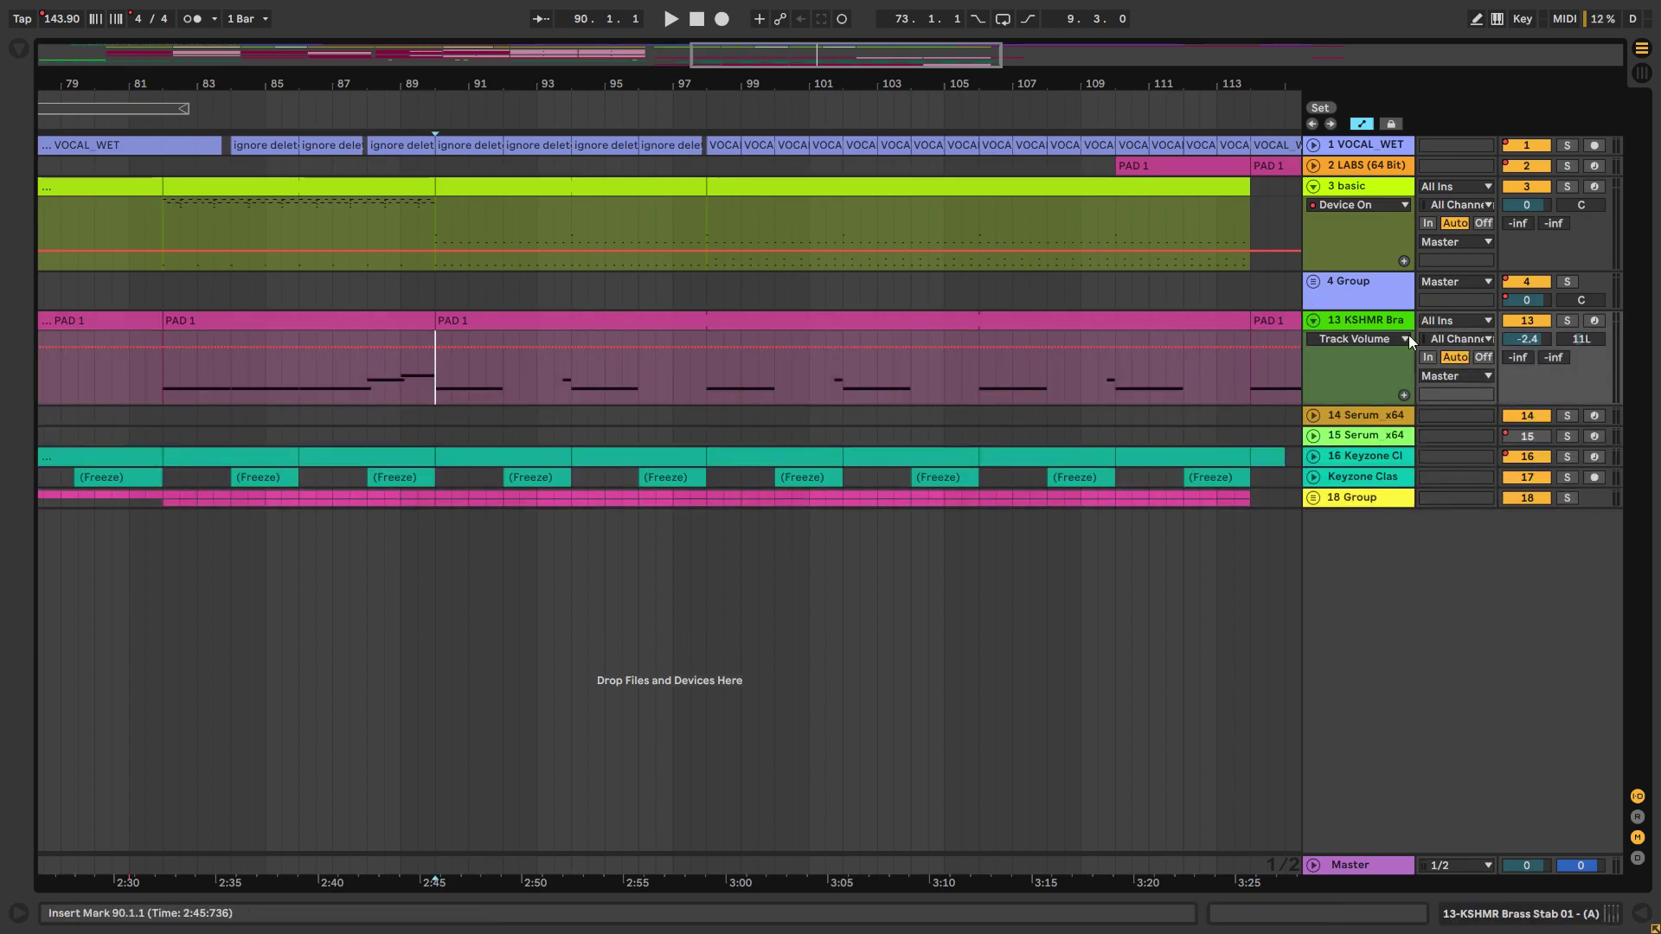
key(space)
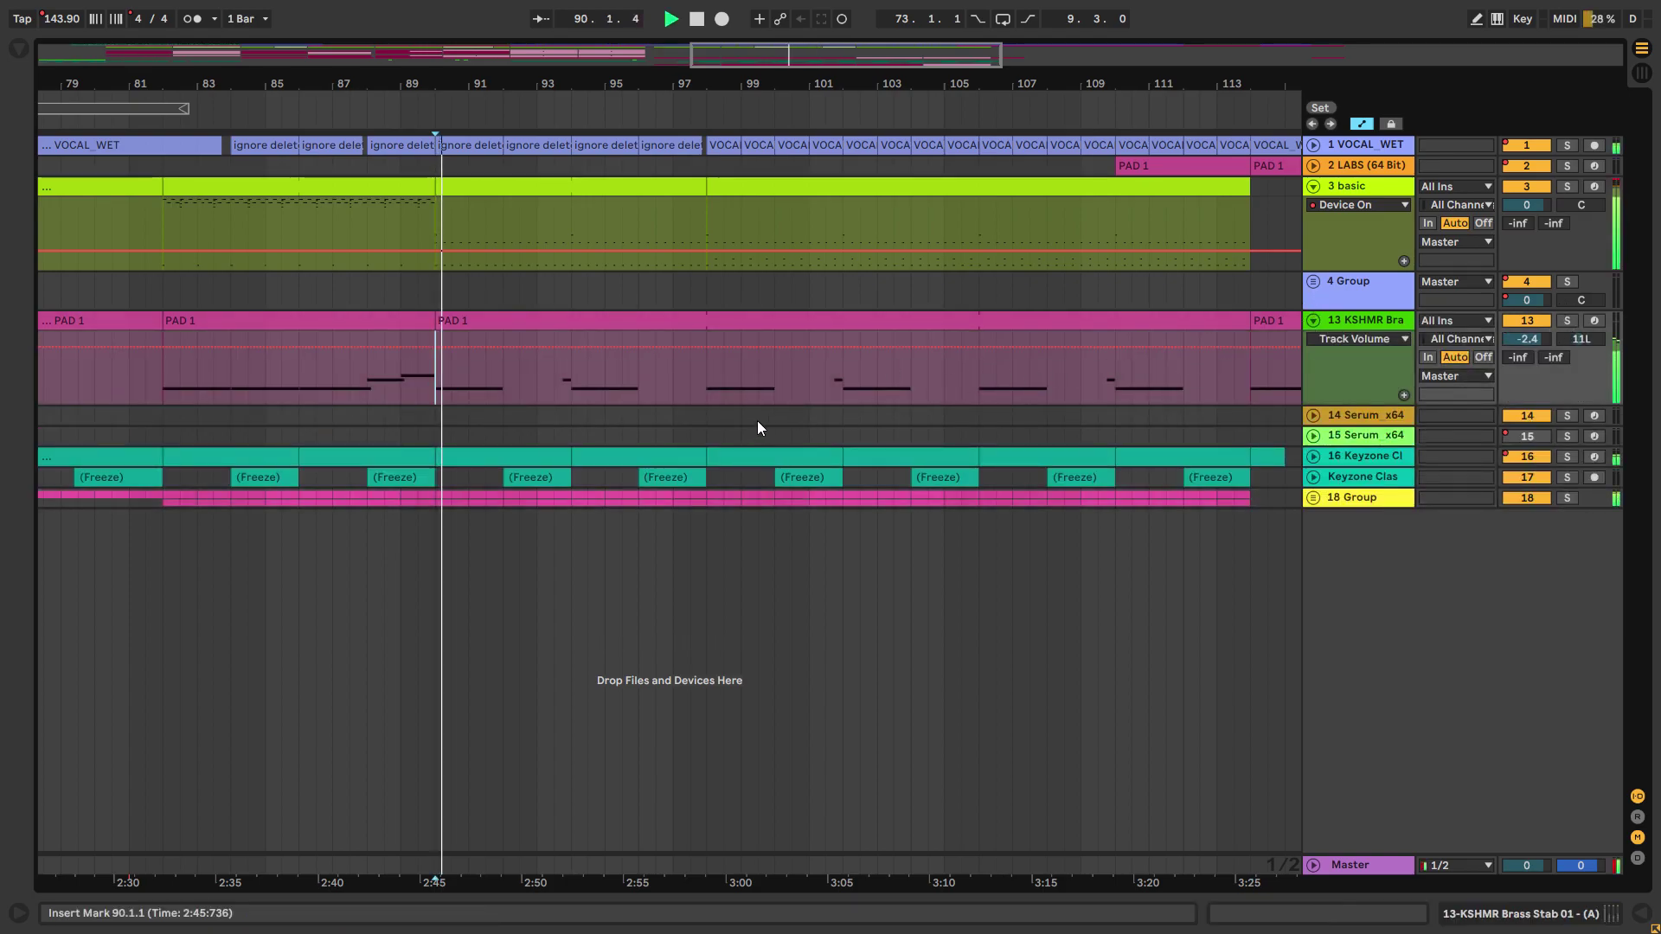
Step: Replay the mix around the 13 KSHMR Bra notes from 94.1.1 and from 93.4.1, and stop playback
click(571, 387)
key(space)
key(space)
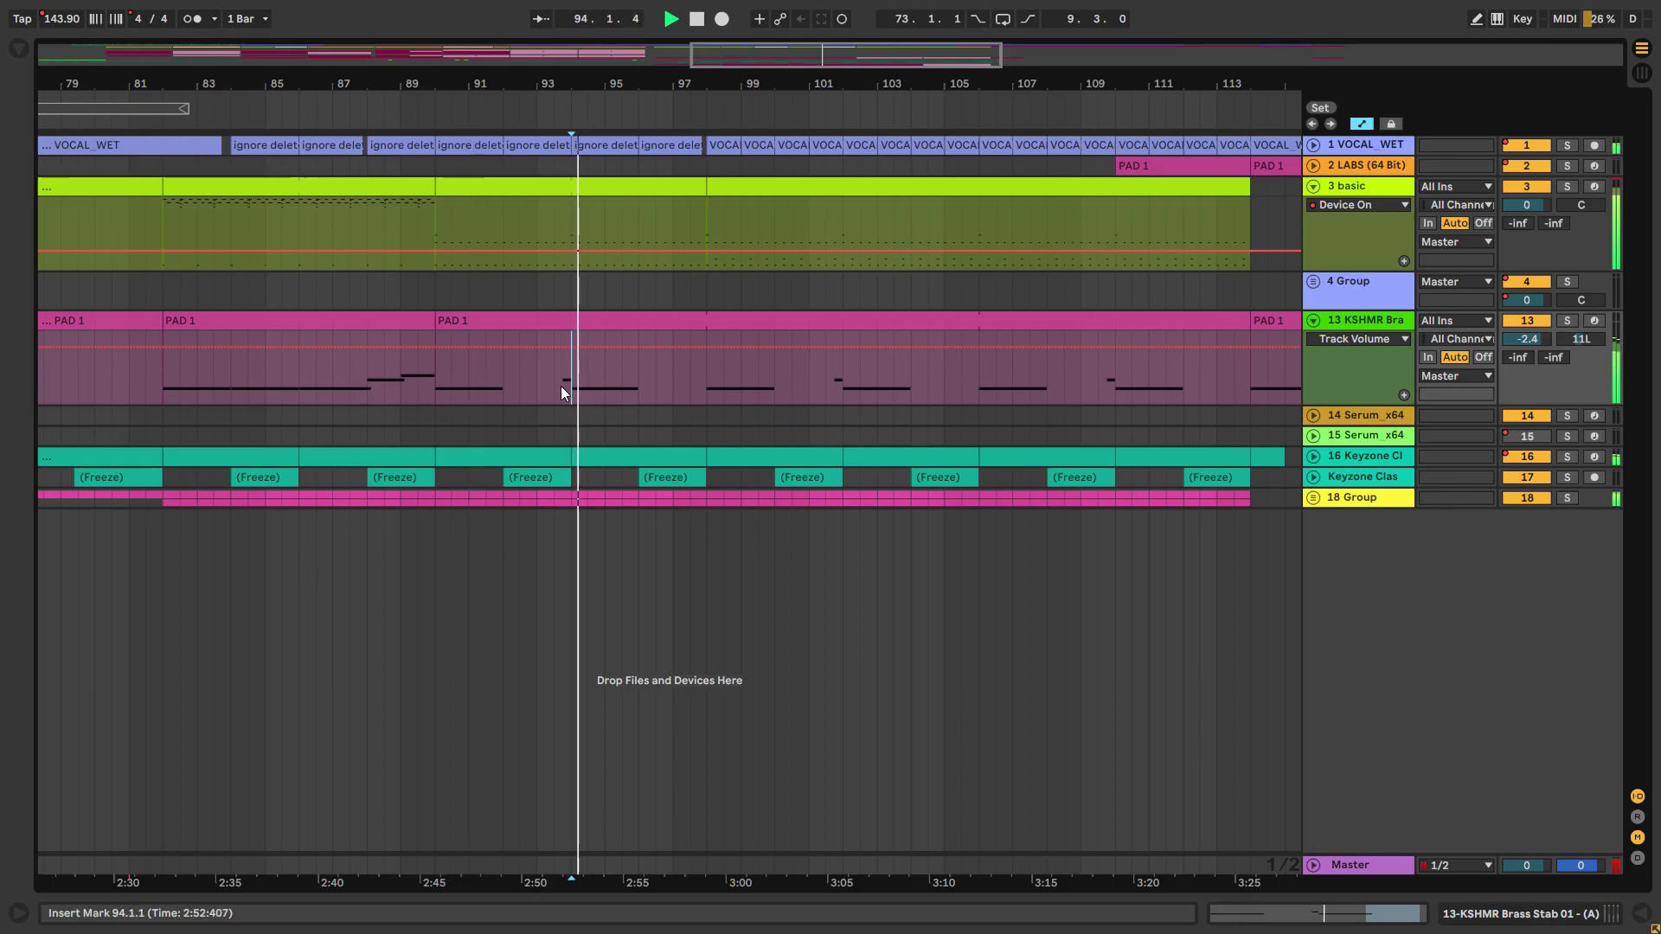
scroll(562, 385, up, 3)
click(561, 386)
key(space)
key(space)
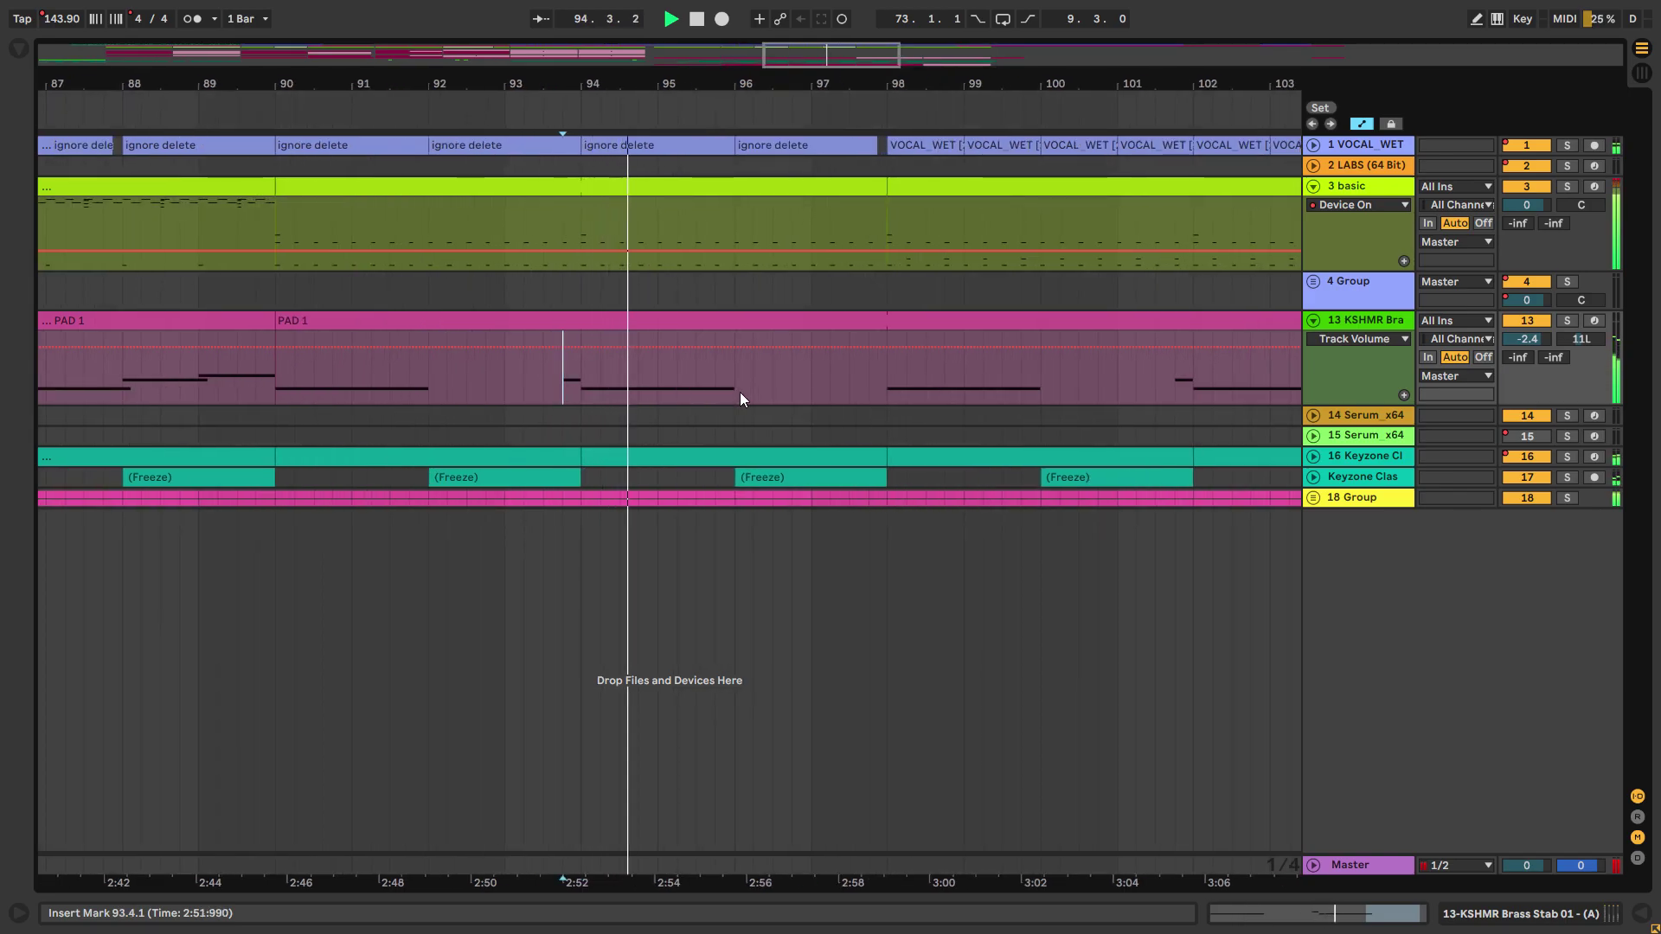
scroll(755, 390, down, 2)
key(space)
Step: Open the 3 basic clip starting at 90.1.1, examine its crash and kick notes and return to the arrangement
double_click(608, 188)
click(436, 343)
drag(740, 408, 800, 429)
click(1453, 671)
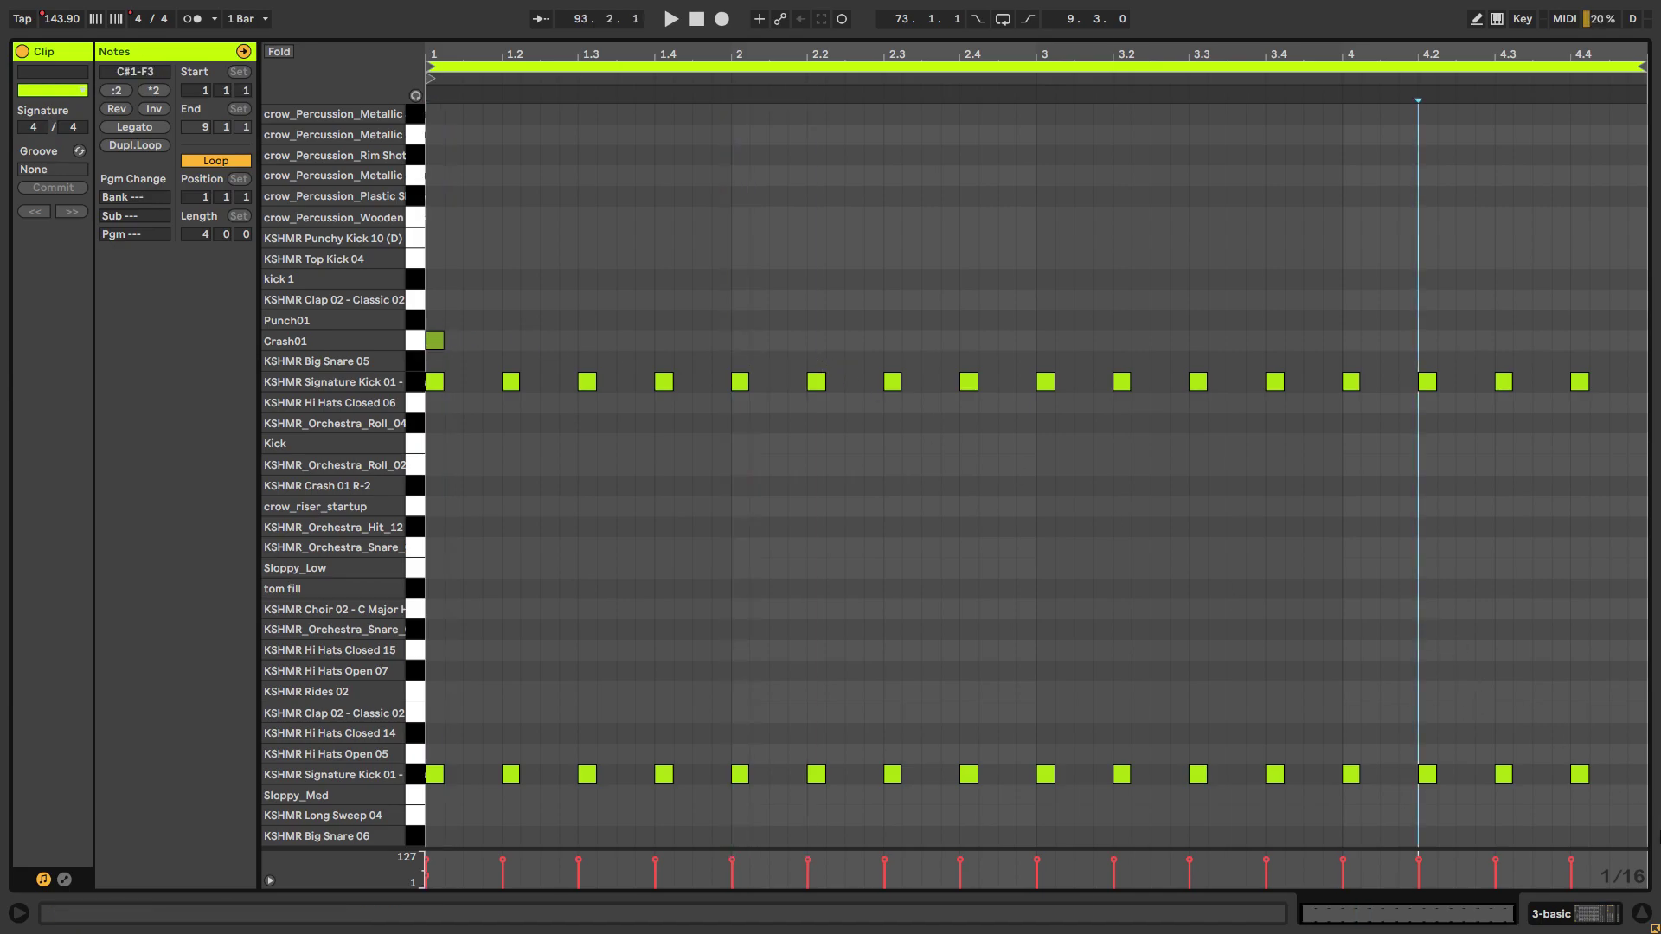
click(1647, 924)
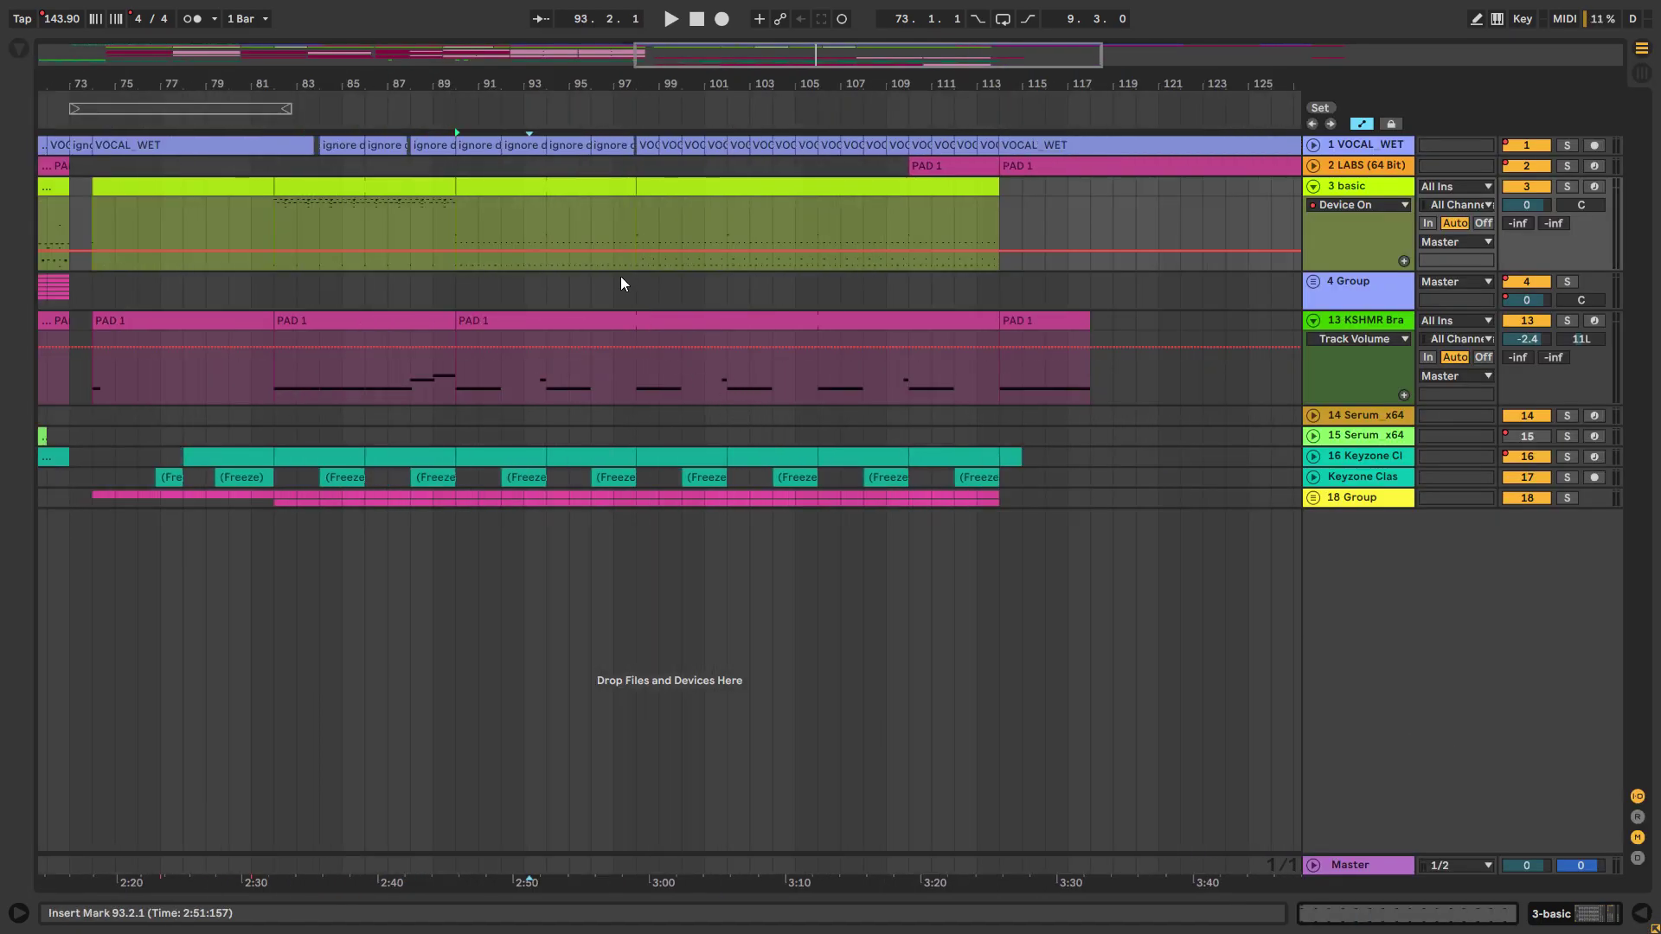
Step: Play the transition into the 3 basic clip at 98.1.1, starting from 97.3.1, and stop playback
click(629, 284)
key(plus)
key(plus)
click(612, 186)
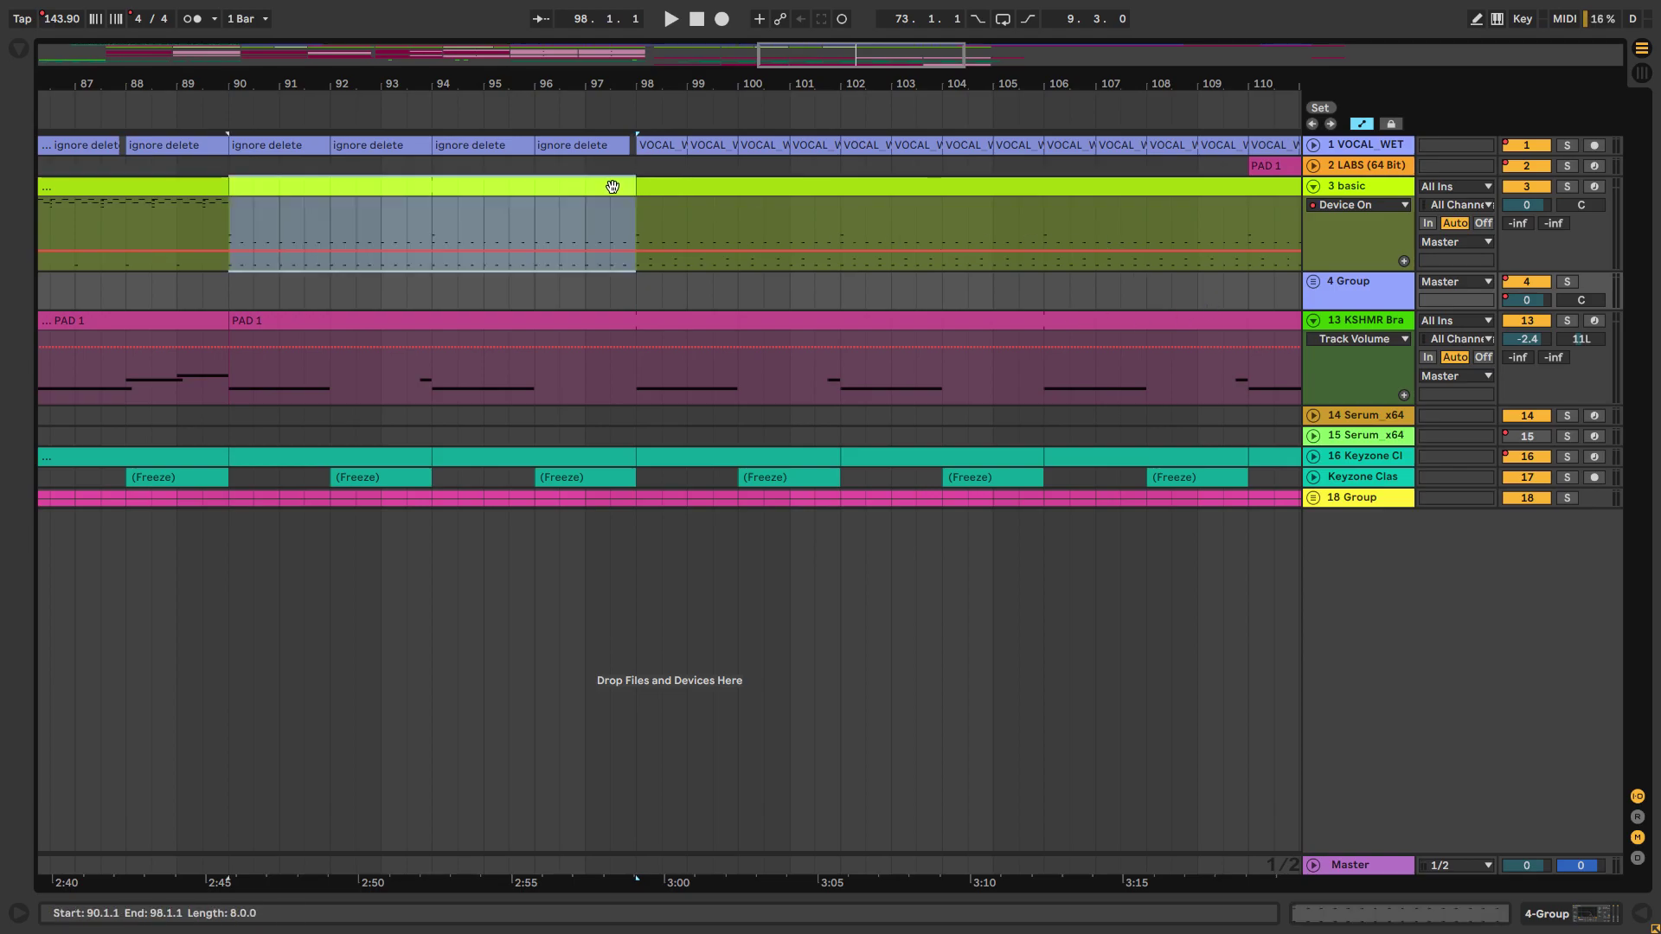
click(606, 216)
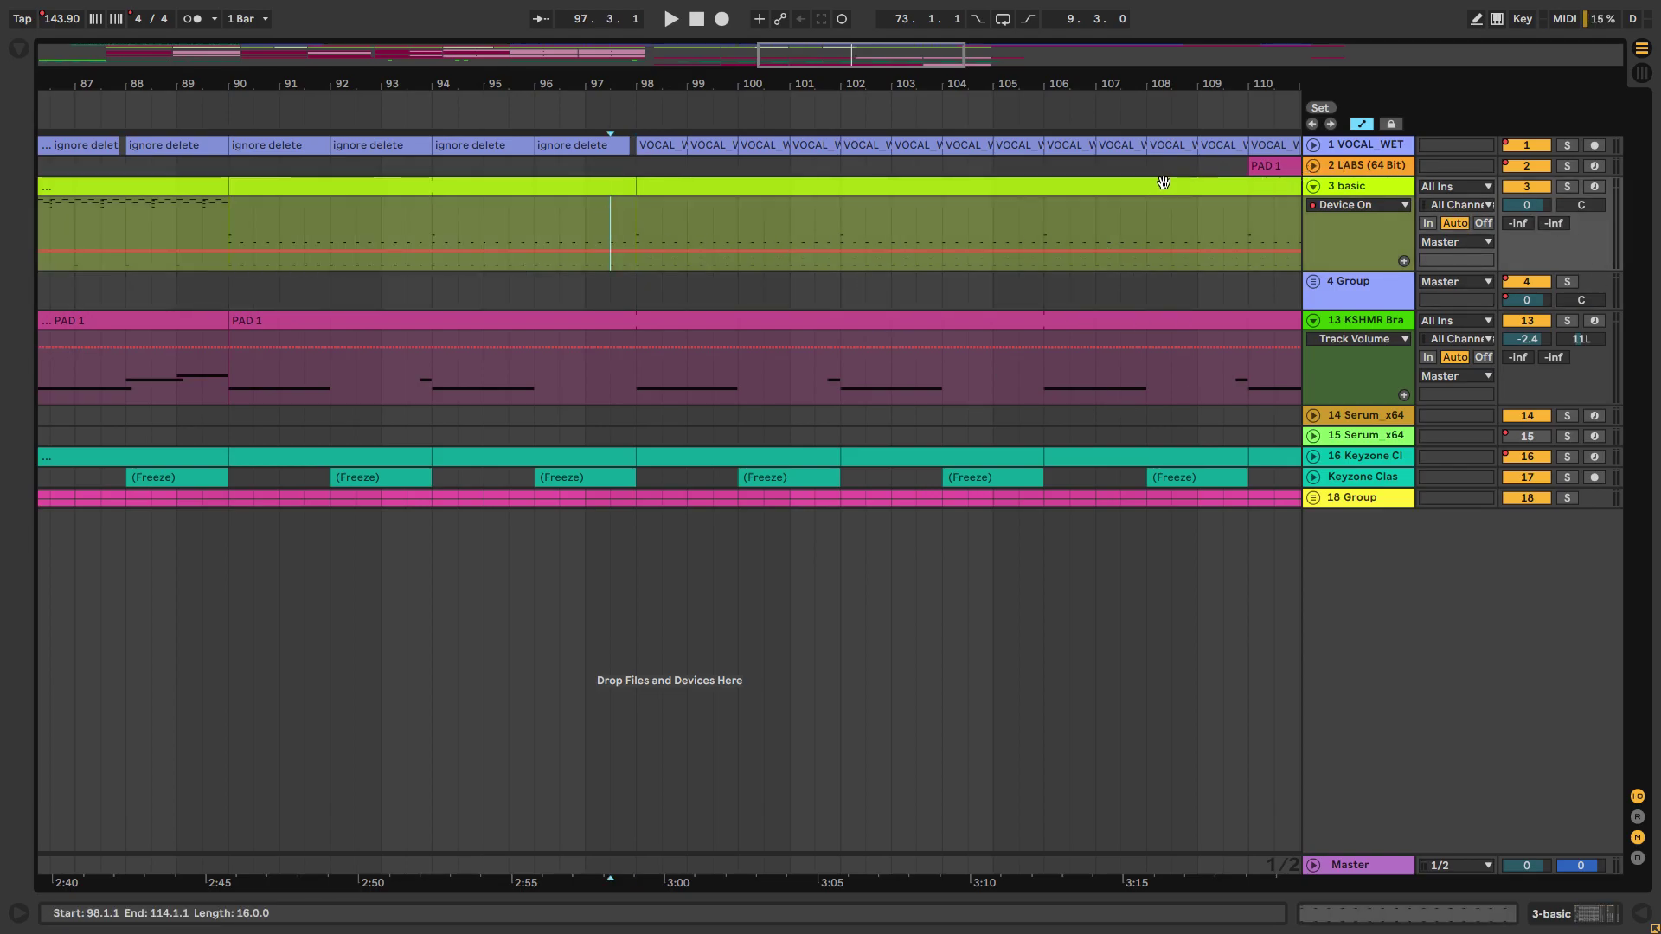
key(space)
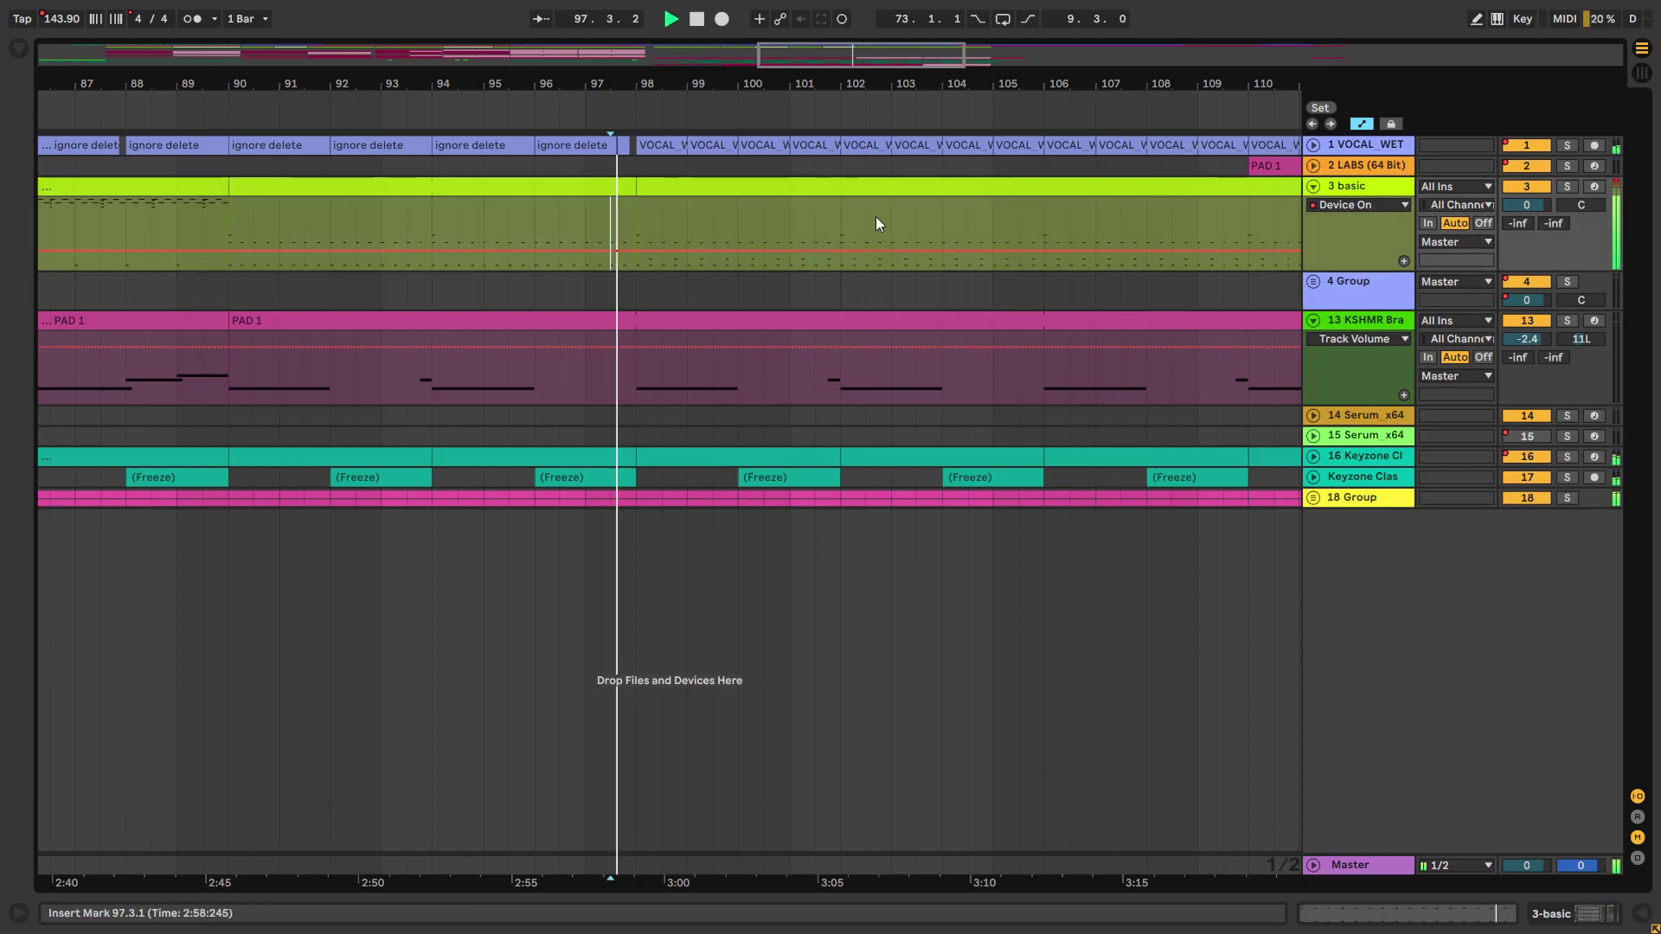
key(space)
Step: Unfold the VOCAL_WET track and play it soloed from 57.1.1
click(1313, 145)
click(681, 149)
scroll(606, 204, down, 4)
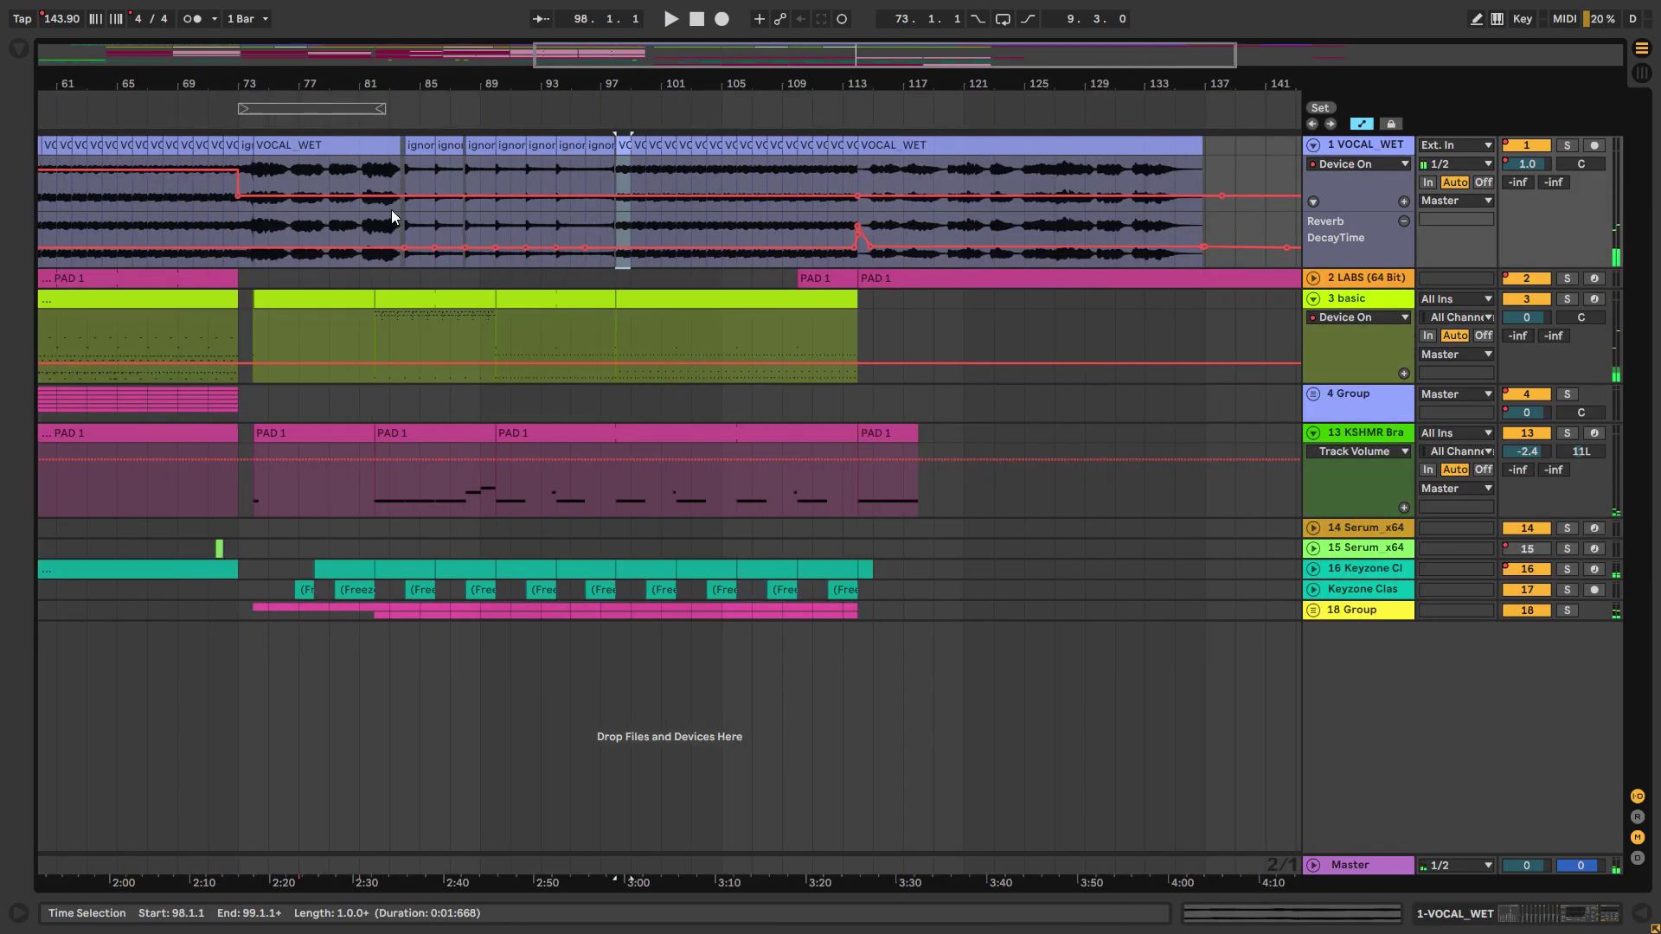
drag(372, 203, 669, 215)
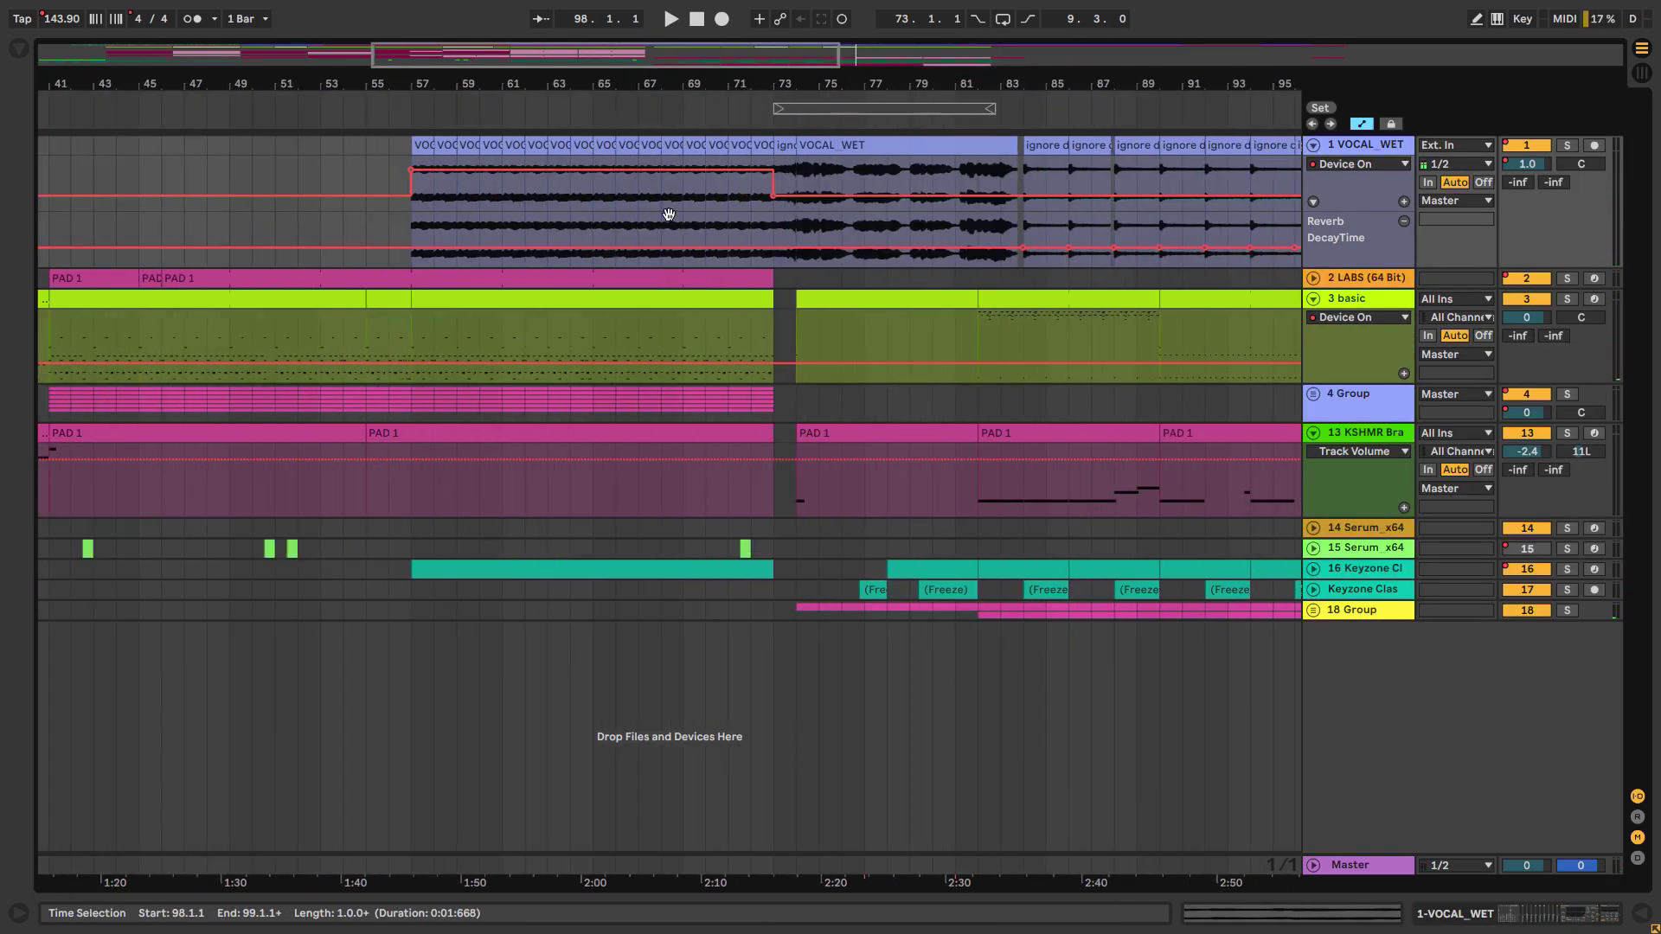
click(408, 227)
key(space)
click(1567, 145)
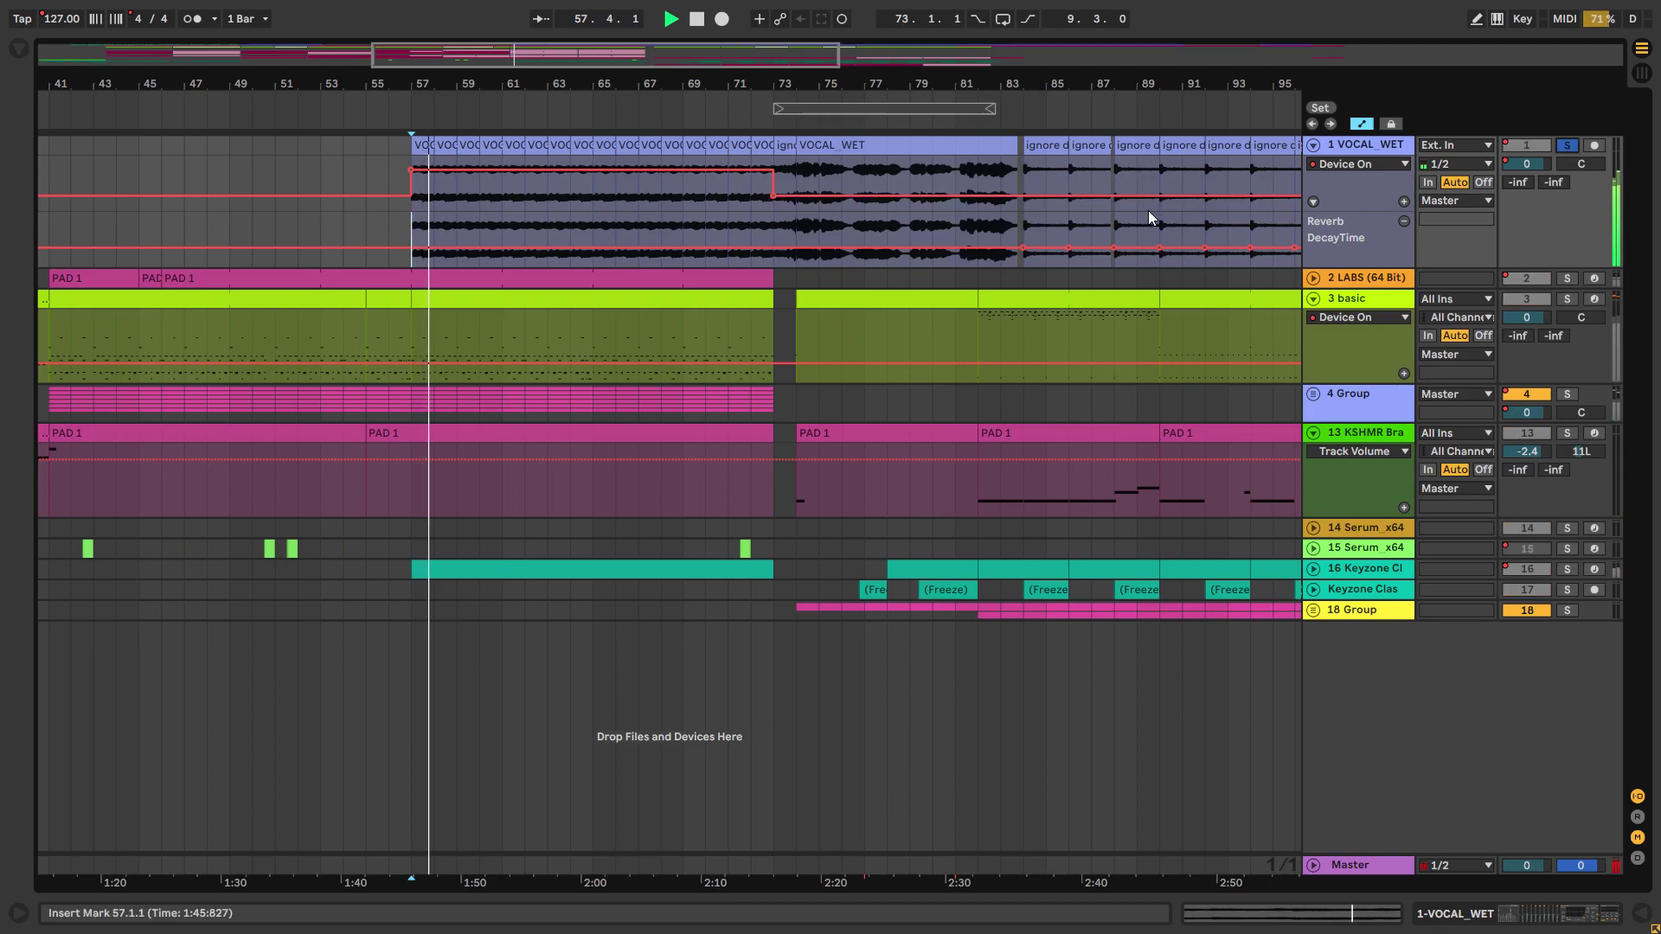
scroll(1150, 214, right, 10)
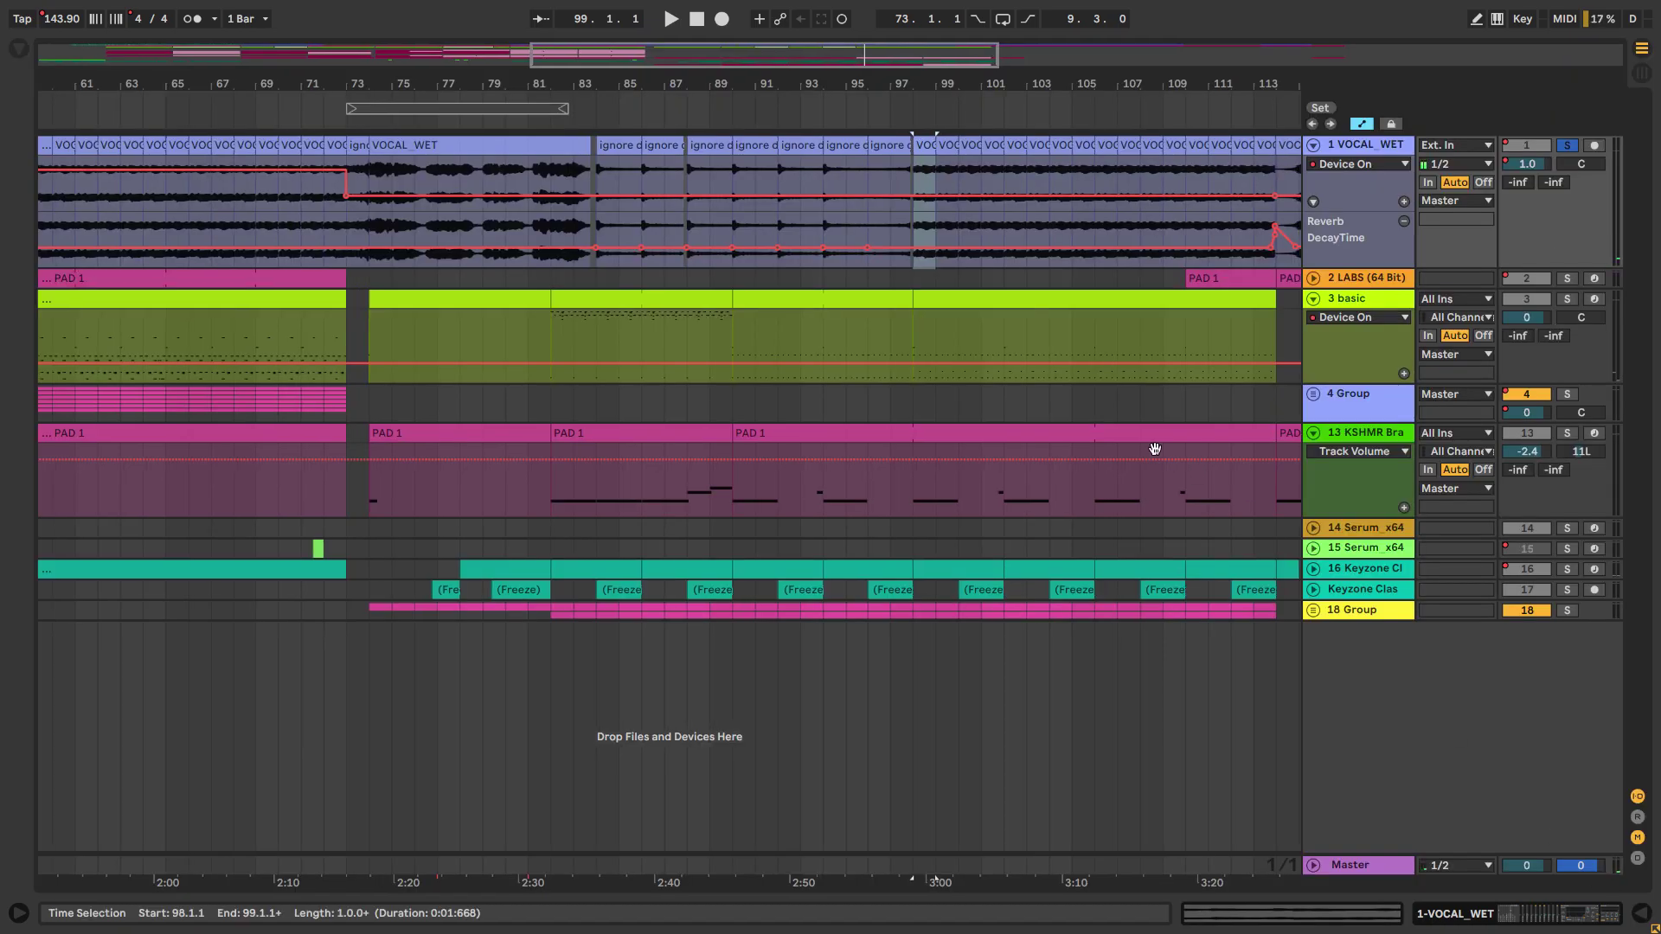
Step: Unsolo the VOCAL_WET track and play the full mix from 98.1.1
key(space)
click(1568, 148)
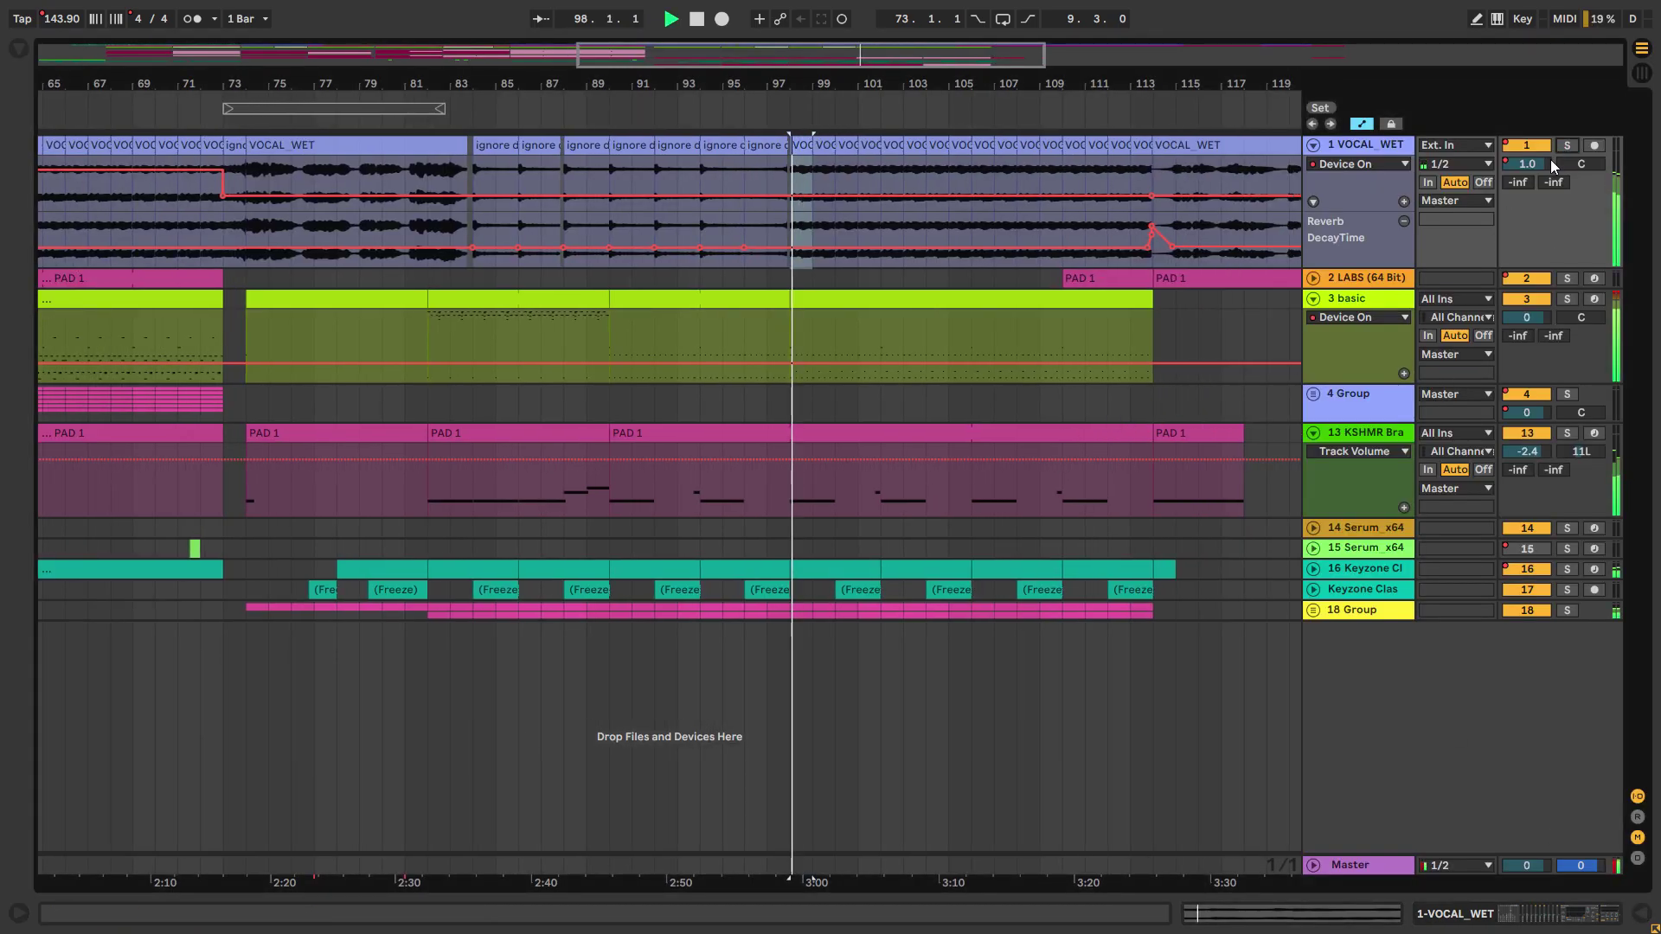
scroll(938, 391, up, 3)
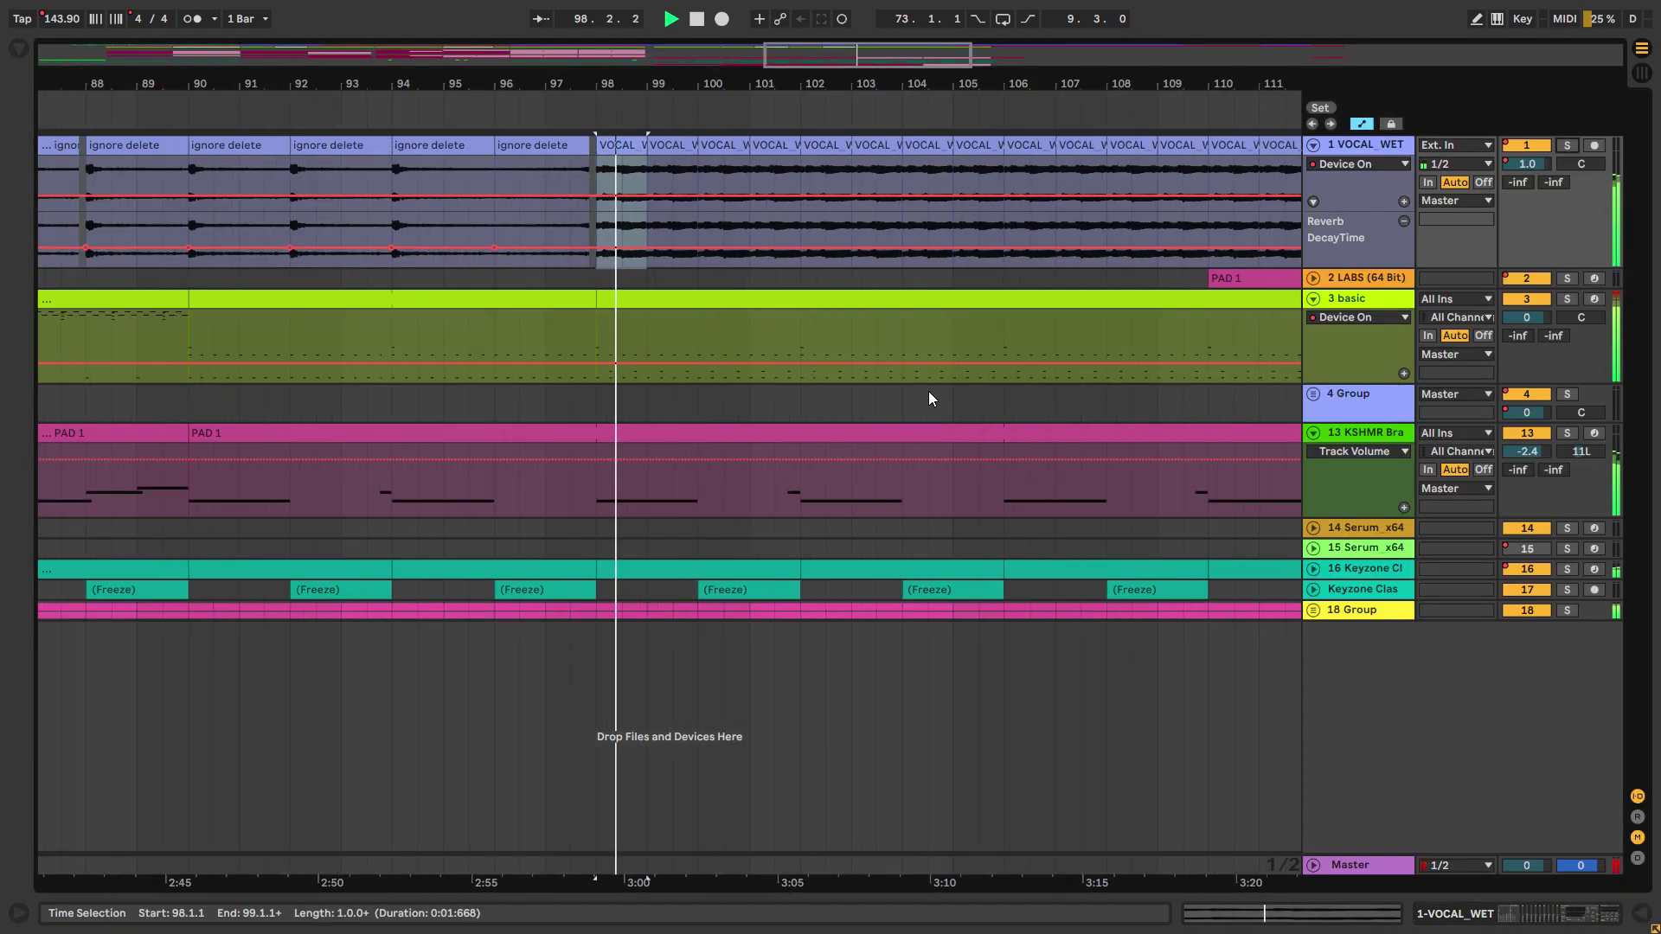
Step: Open the 3 basic clip starting at 98.1.1, stop playback, examine its crash, kick and hi-hat notes and return to the arrangement
drag(922, 385, 873, 372)
double_click(797, 315)
key(space)
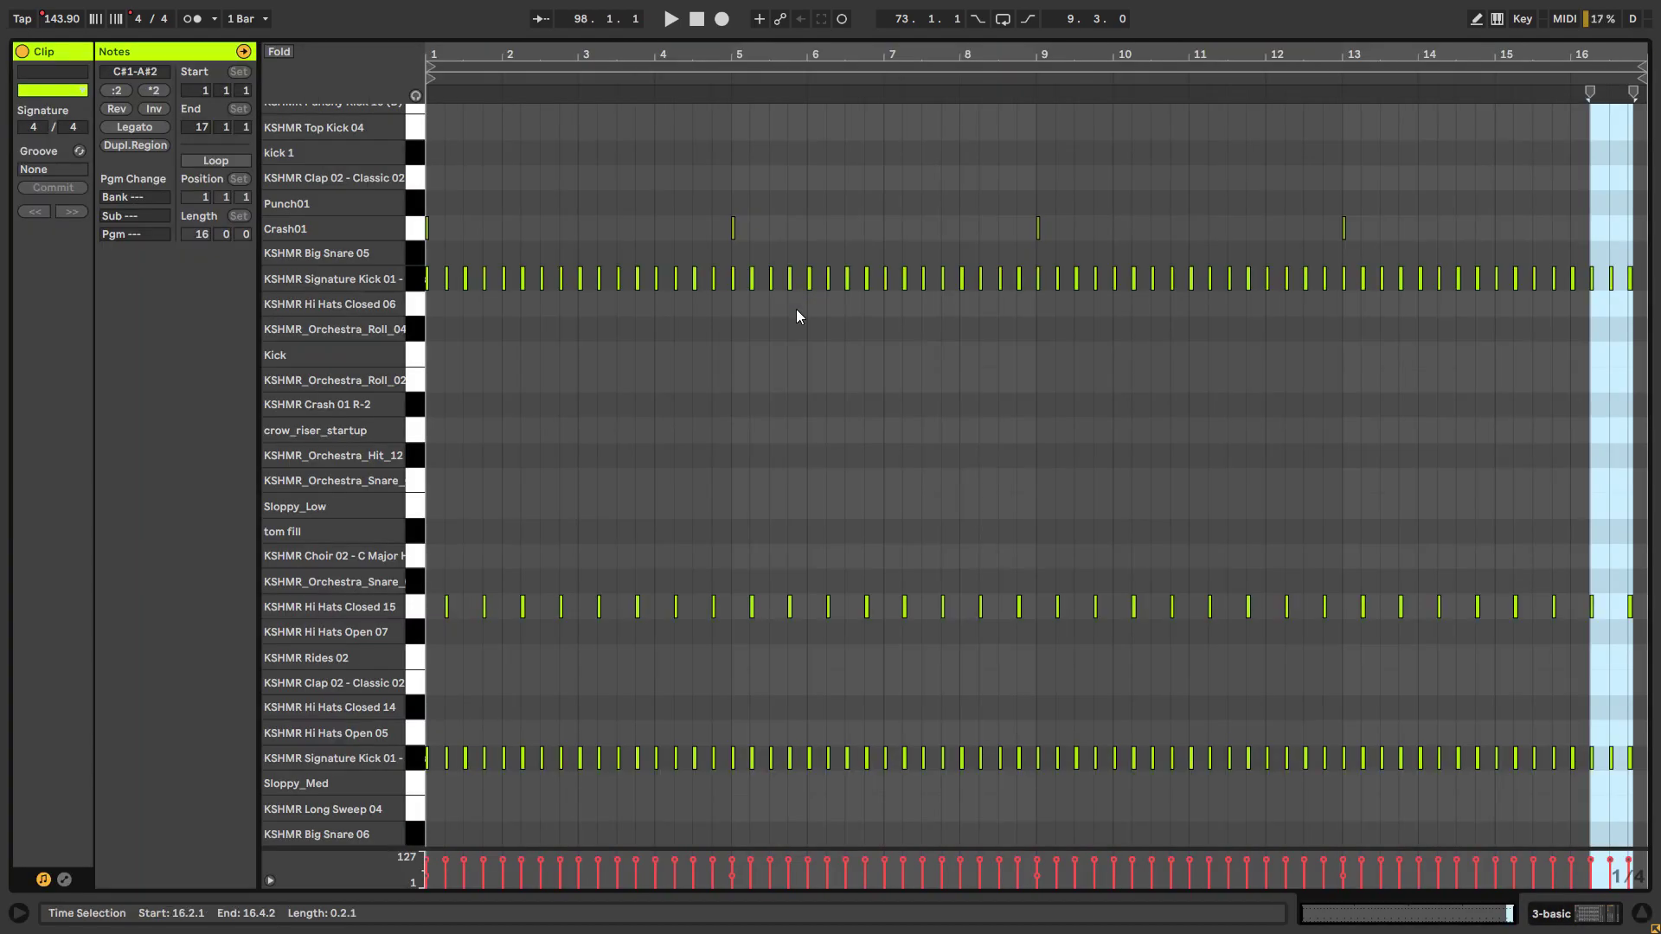
click(432, 255)
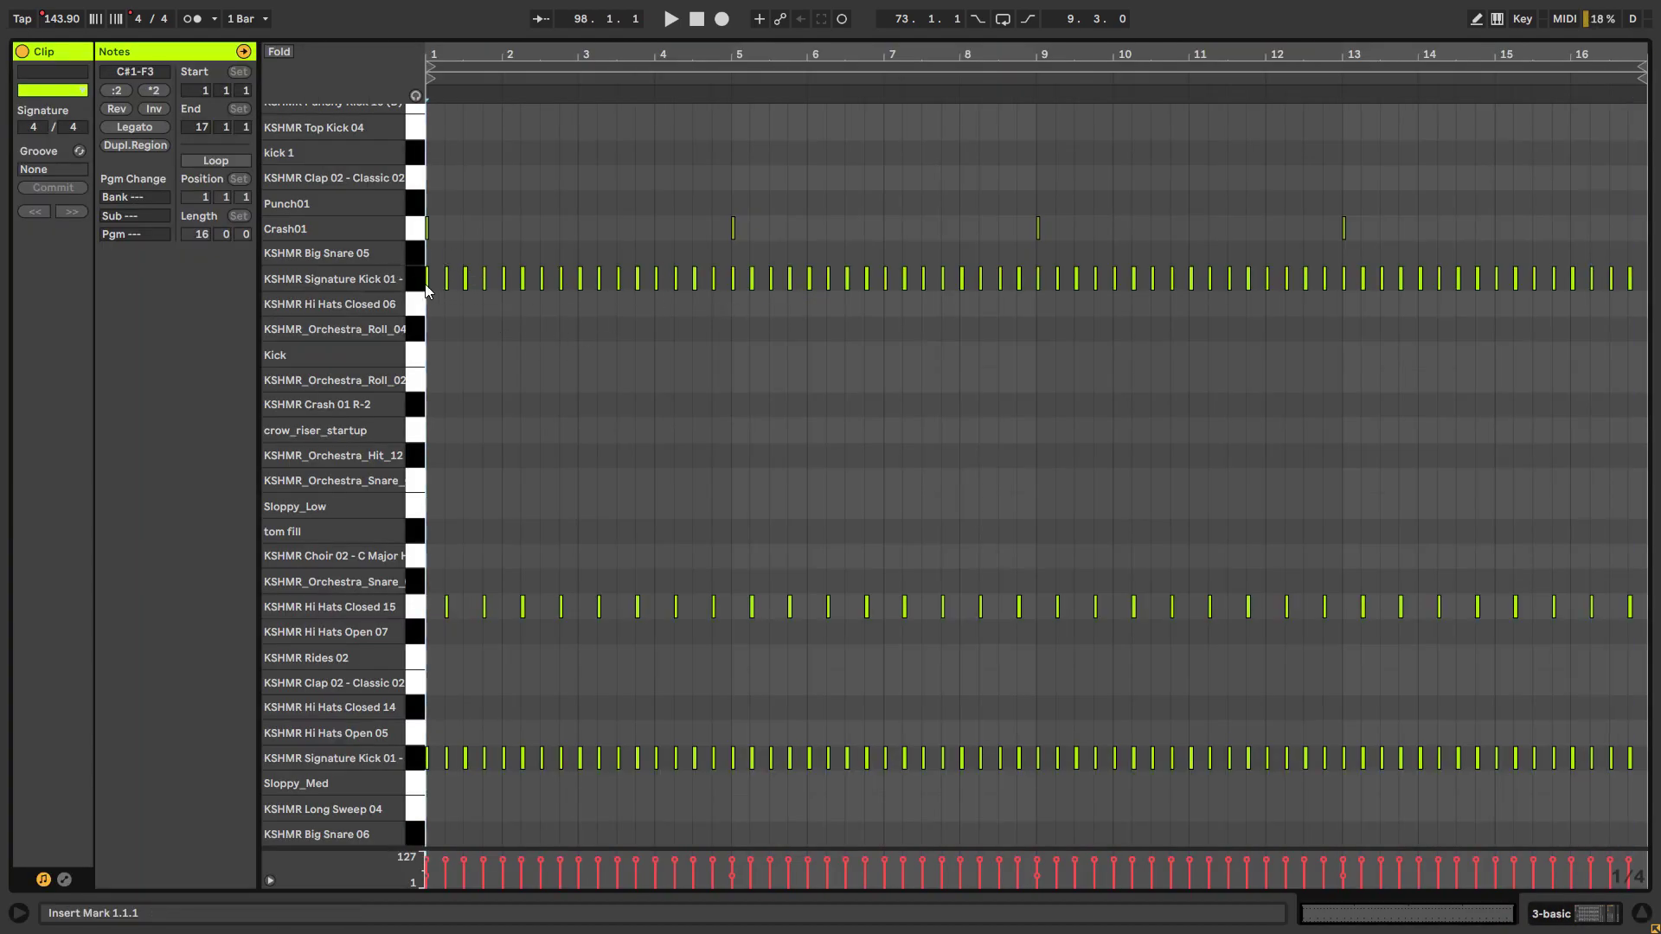
scroll(443, 645, up, 1)
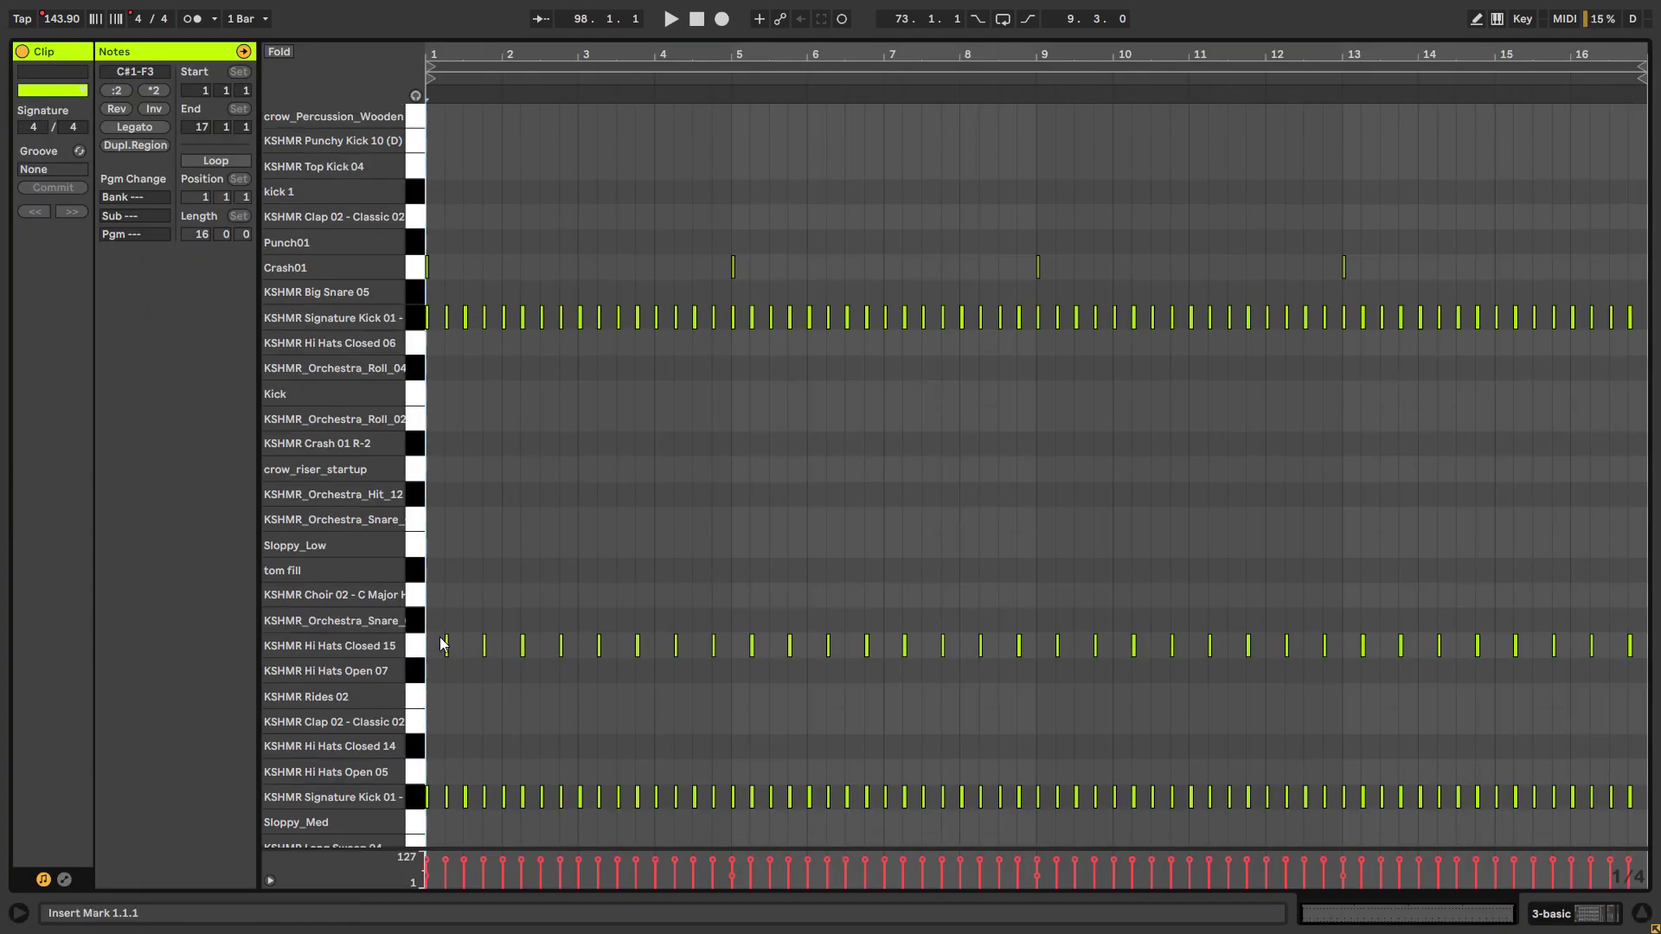
click(1648, 914)
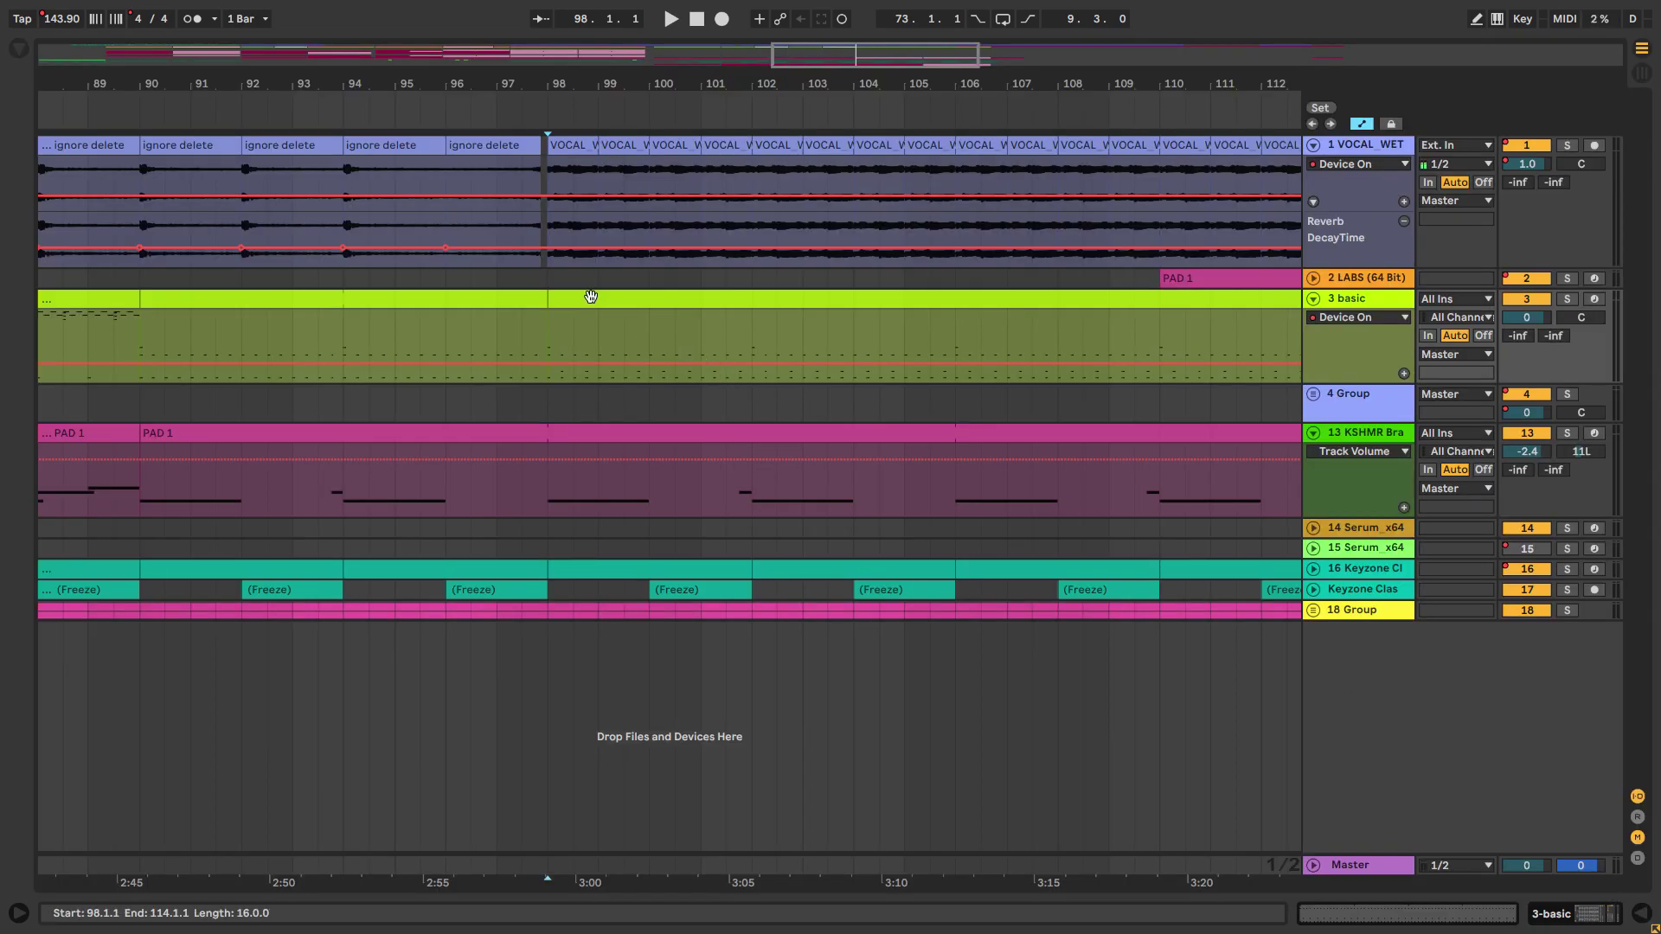
Step: Play the end of the drum section from 111.1.1 and restart it from 110.1.1
click(530, 322)
scroll(1175, 415, down, 3)
drag(1011, 354, 779, 338)
click(948, 325)
key(space)
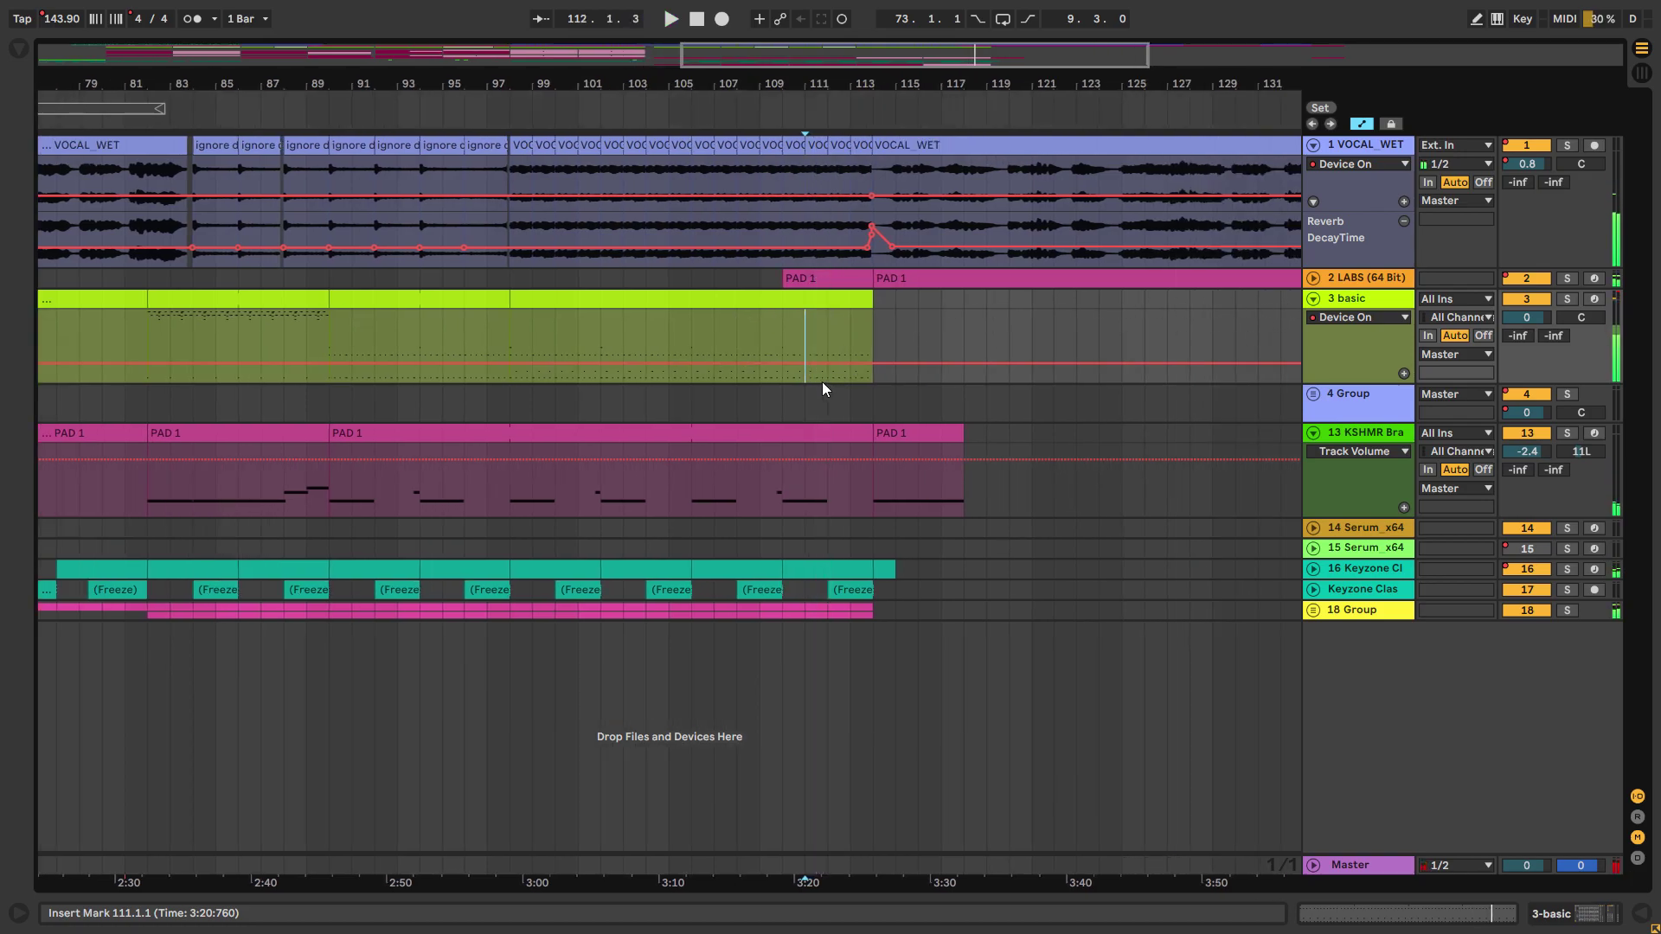
click(782, 320)
key(space)
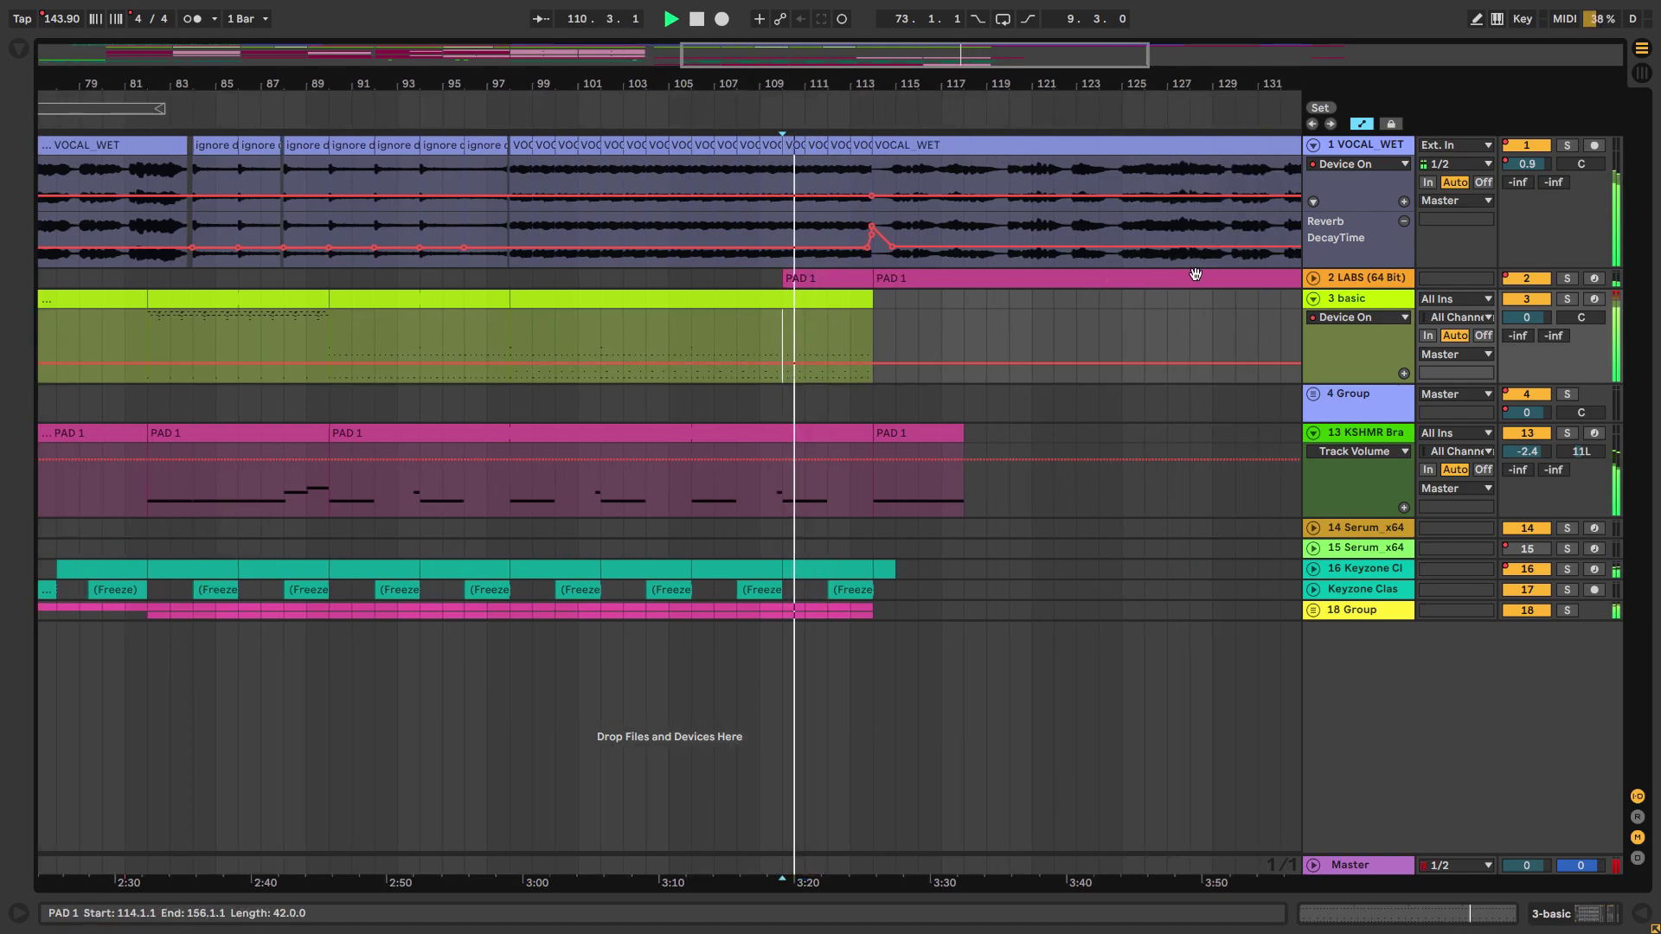
Step: Unfold the 2 LABS (64 Bit) track to examine its Frequency and Utility Gain automation, and save the set
click(1316, 279)
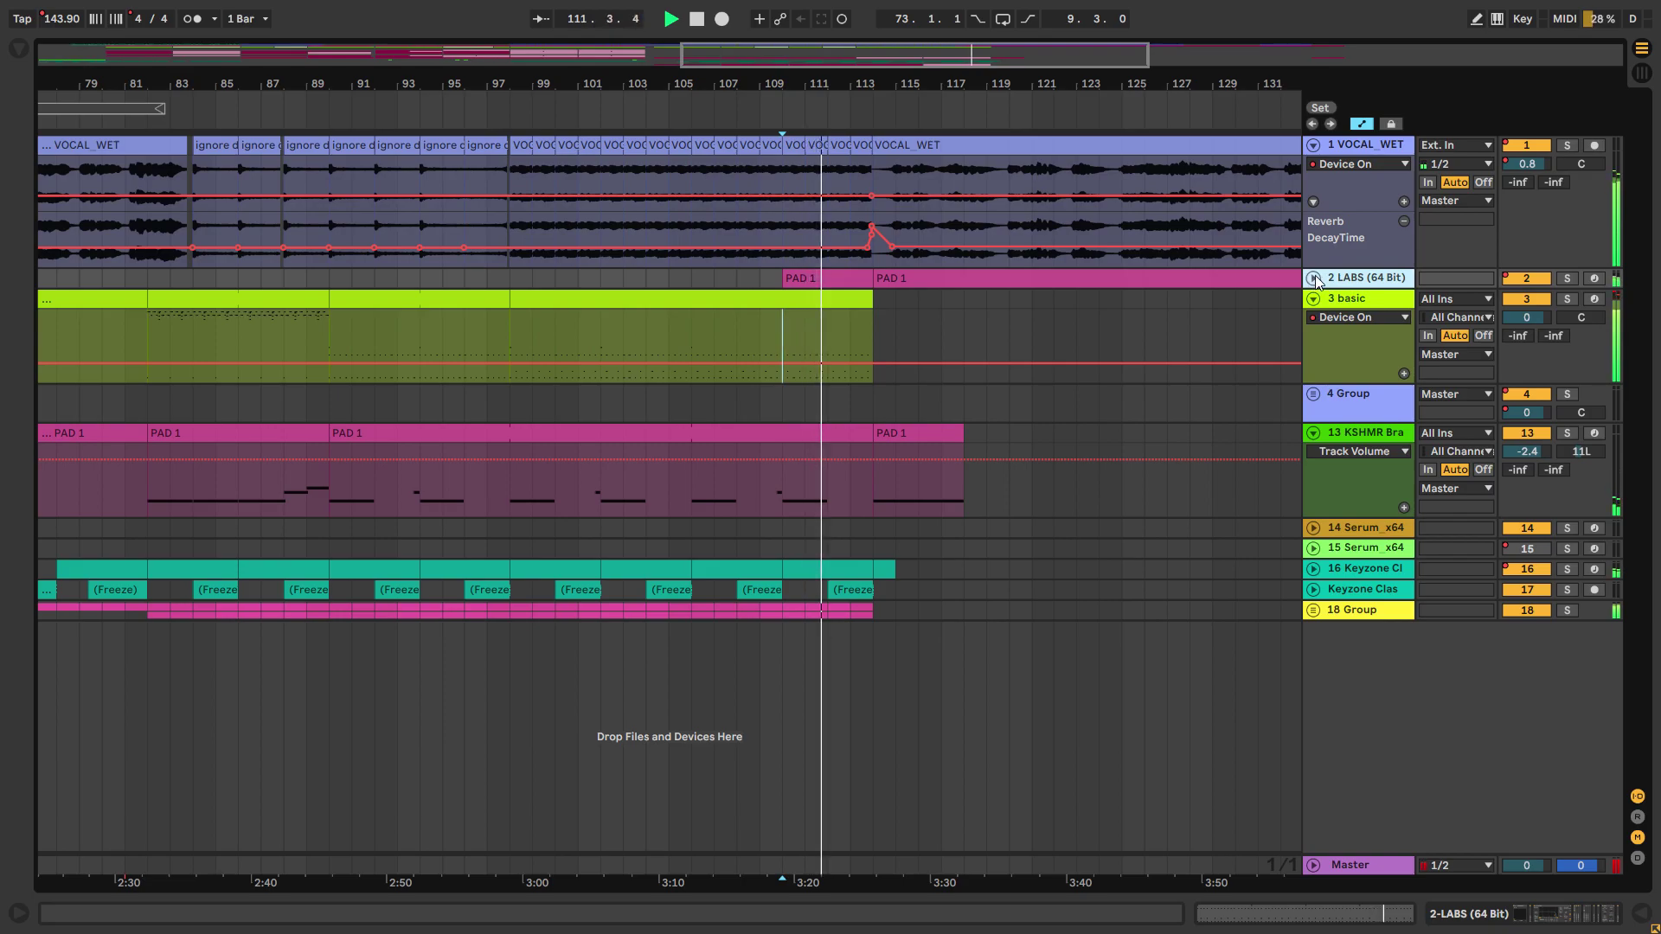
click(1316, 278)
scroll(888, 351, up, 6)
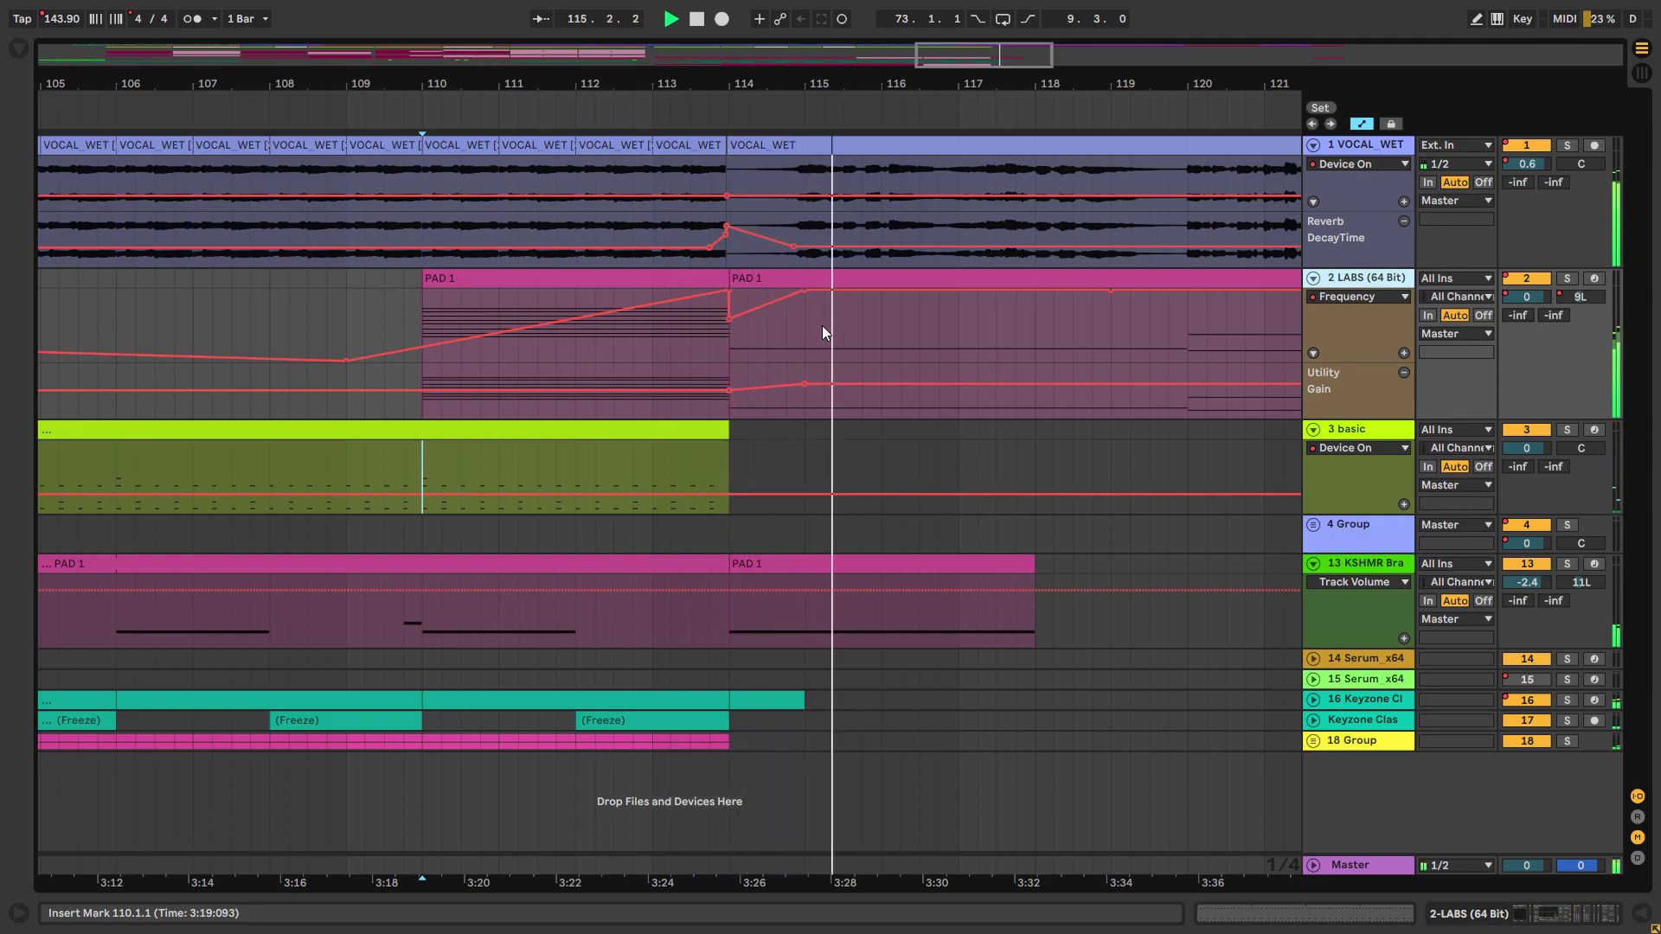
scroll(822, 325, down, 8)
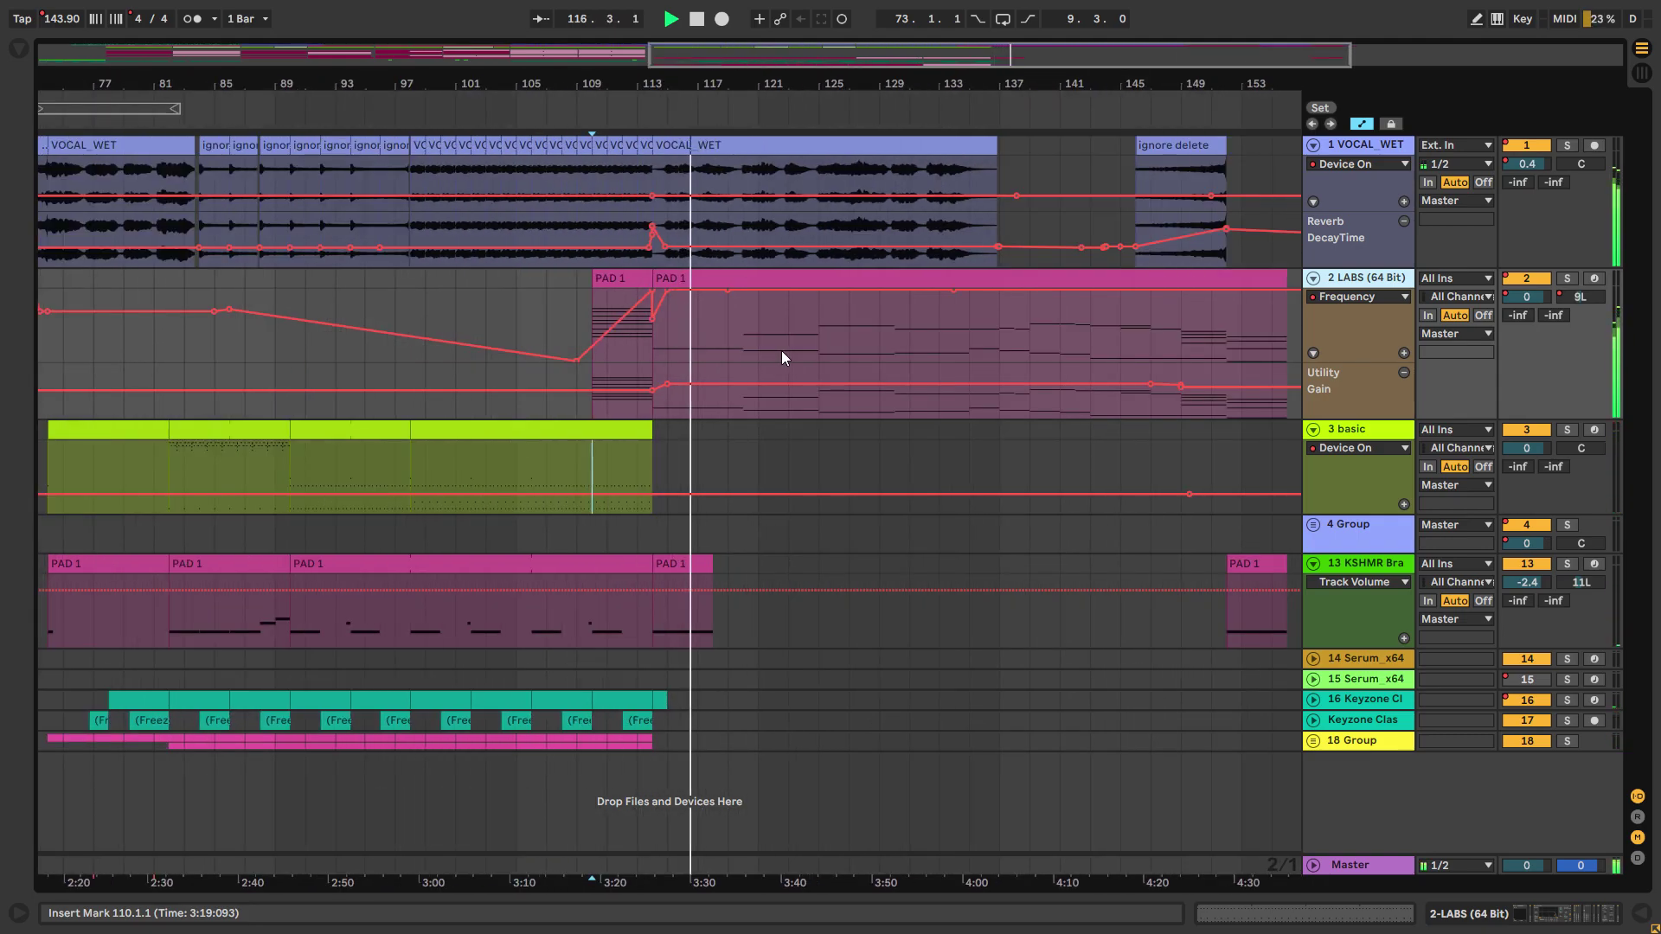
key(ctrl+s)
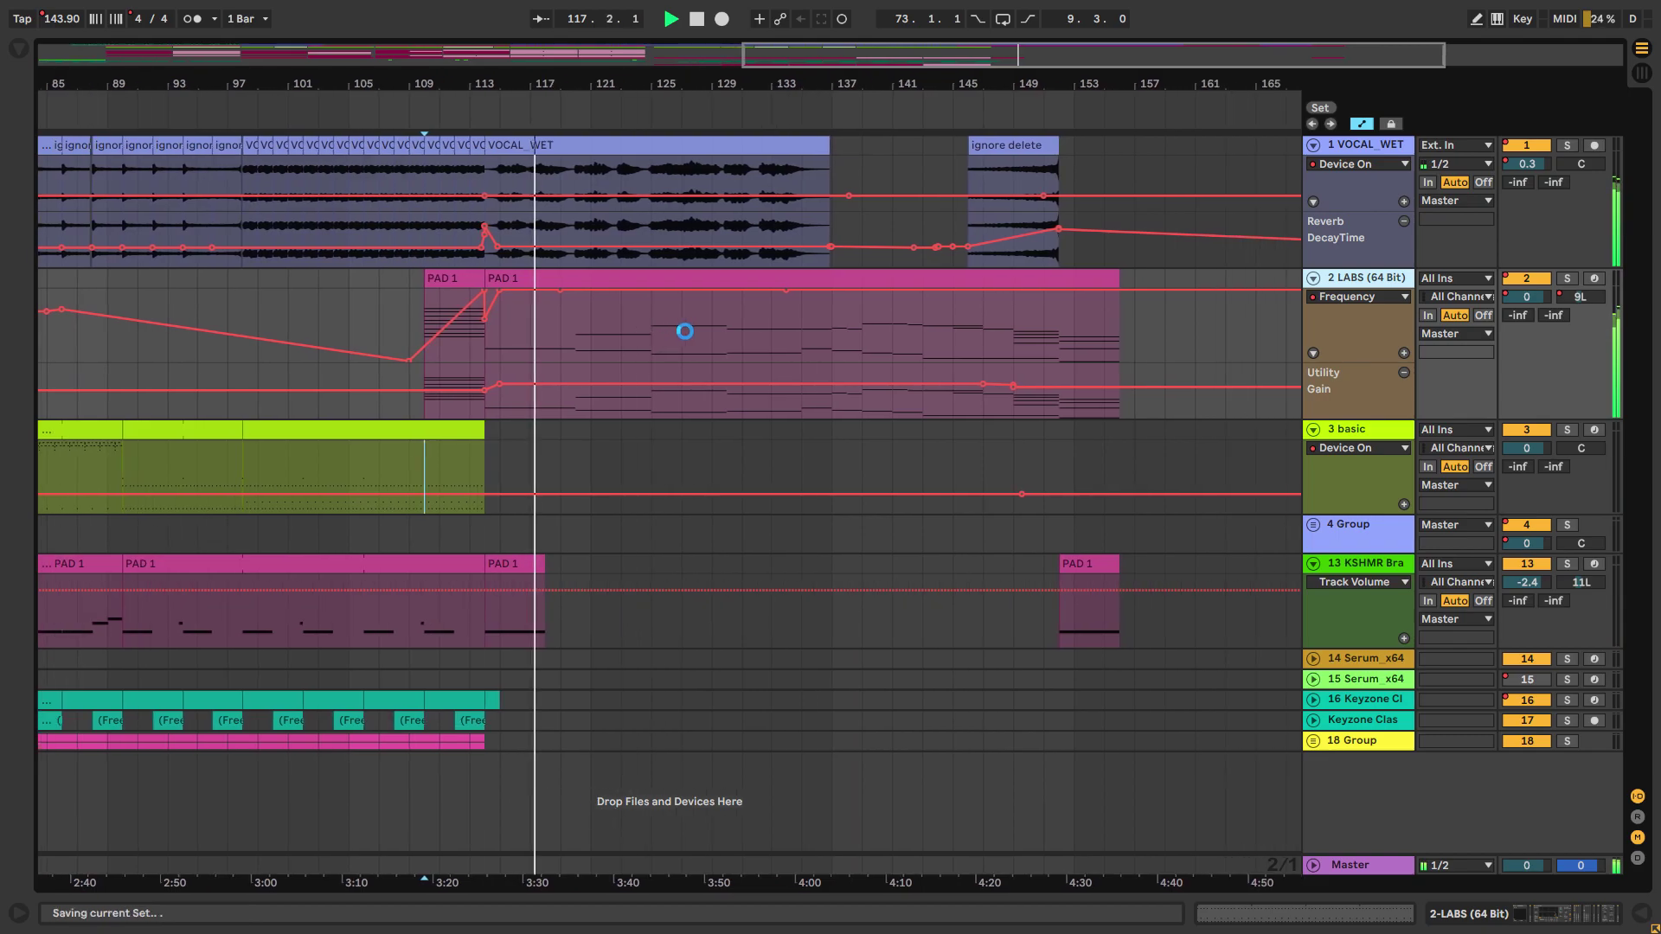
Step: Follow playback of the VOCAL_WET and 2 LABS (64 Bit) tracks through the outro to the end of the last PAD 1 clips
scroll(554, 343, up, 5)
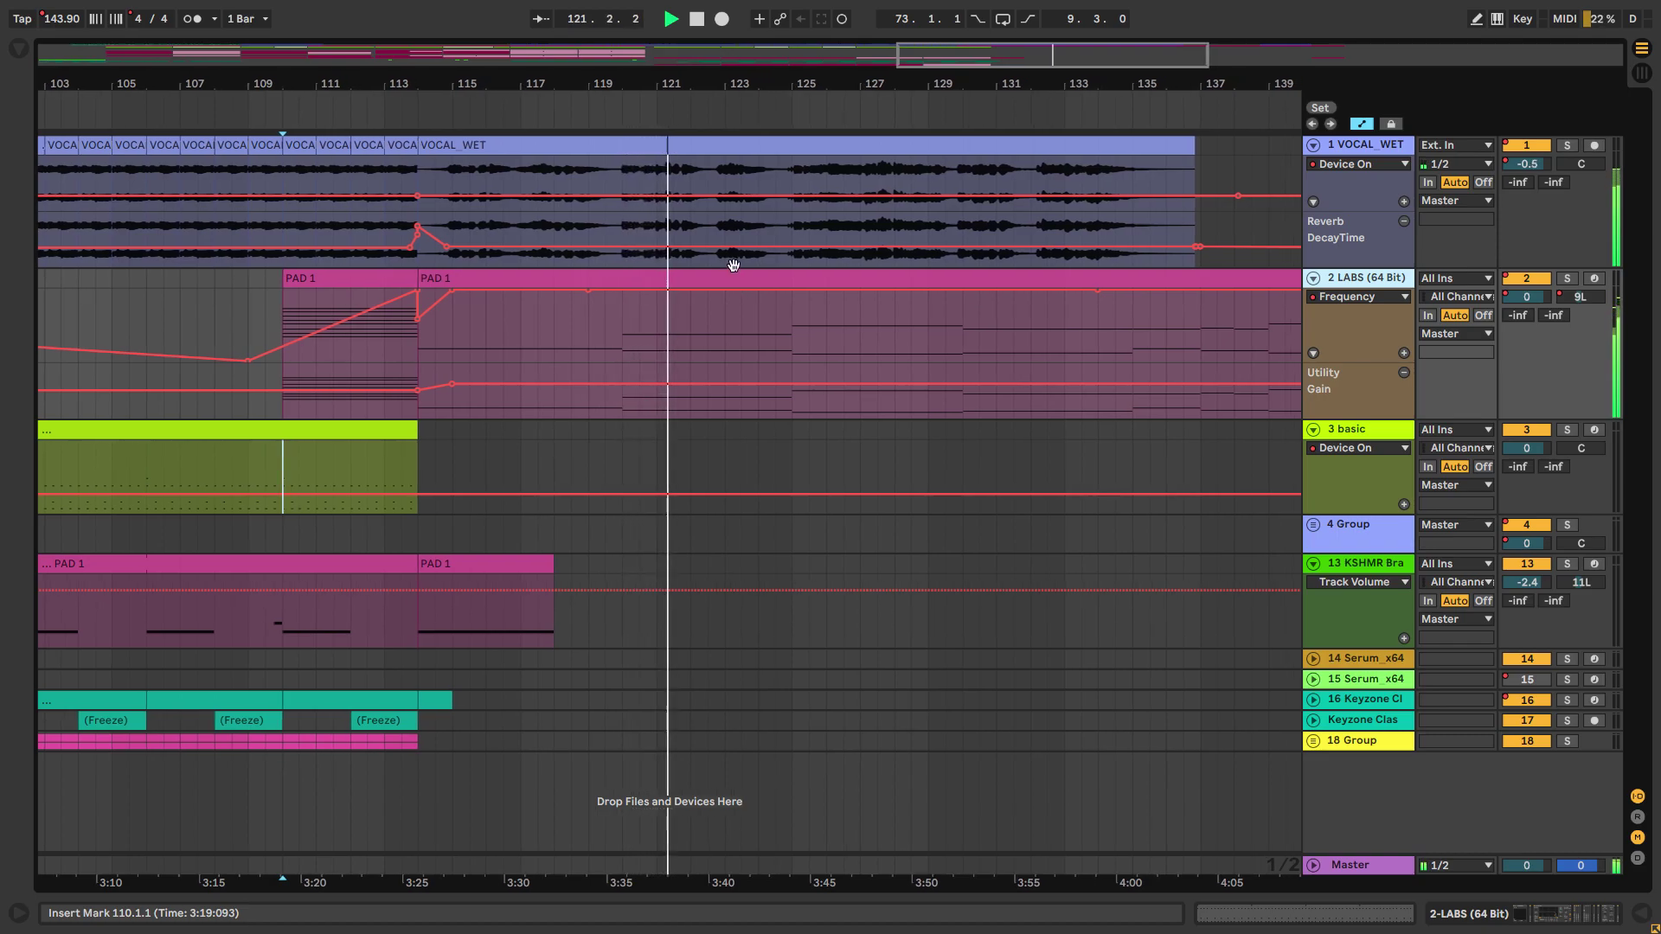
scroll(536, 327, down, 3)
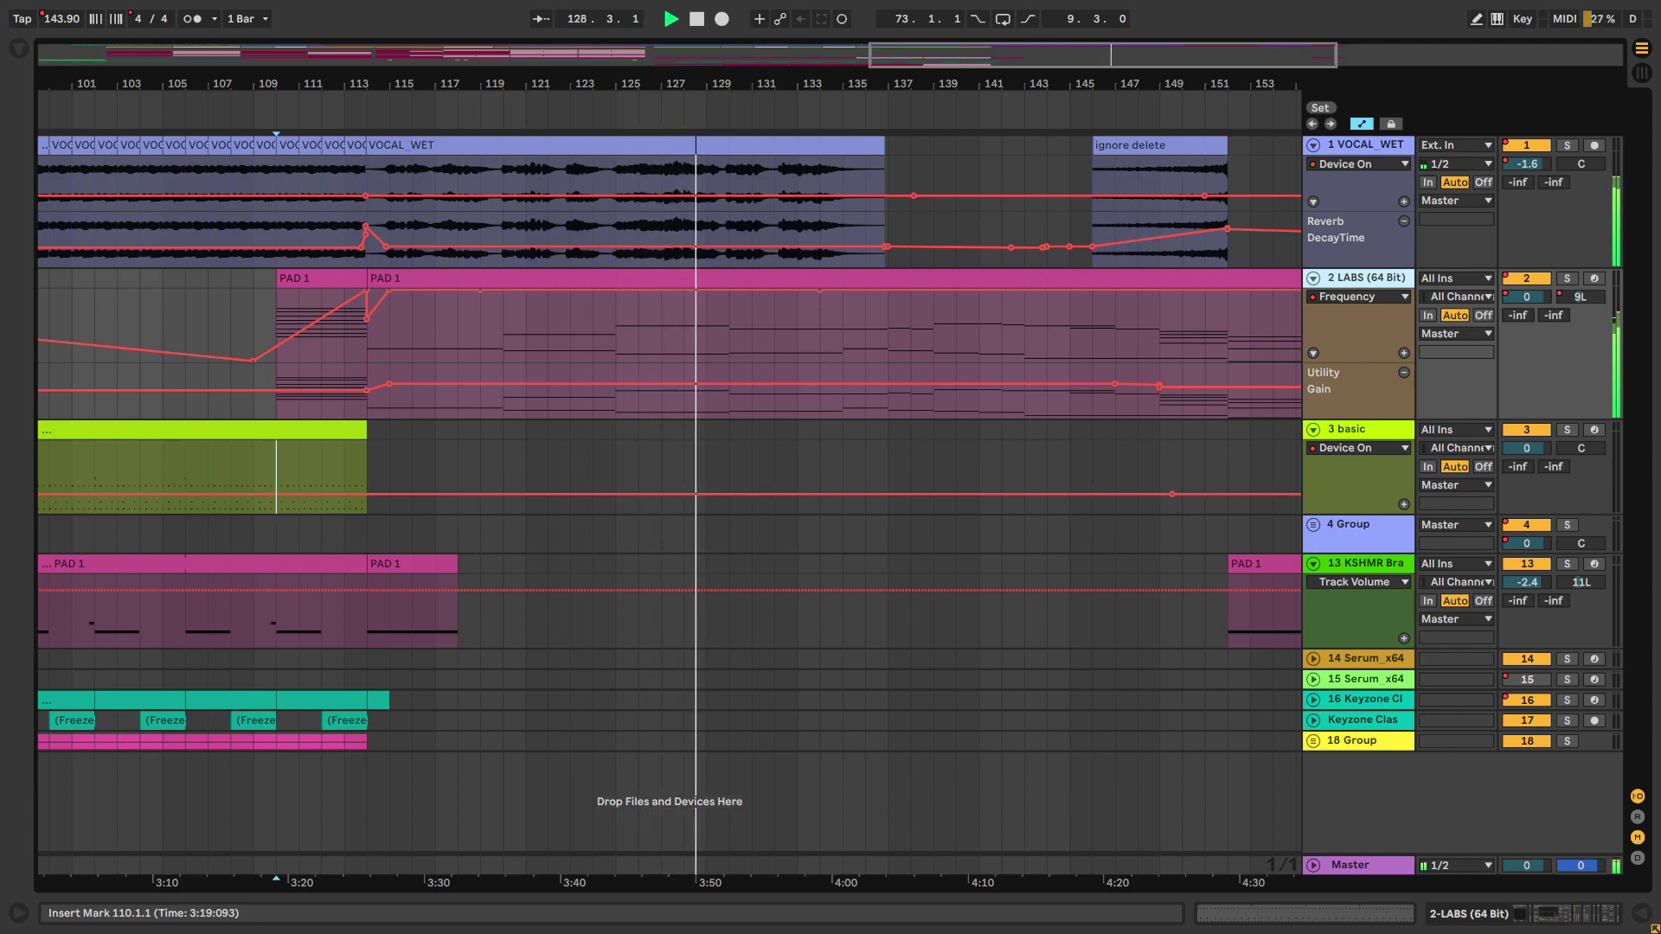
drag(722, 325, 519, 332)
scroll(640, 325, down, 2)
ctrl+scroll(517, 334, up, 4)
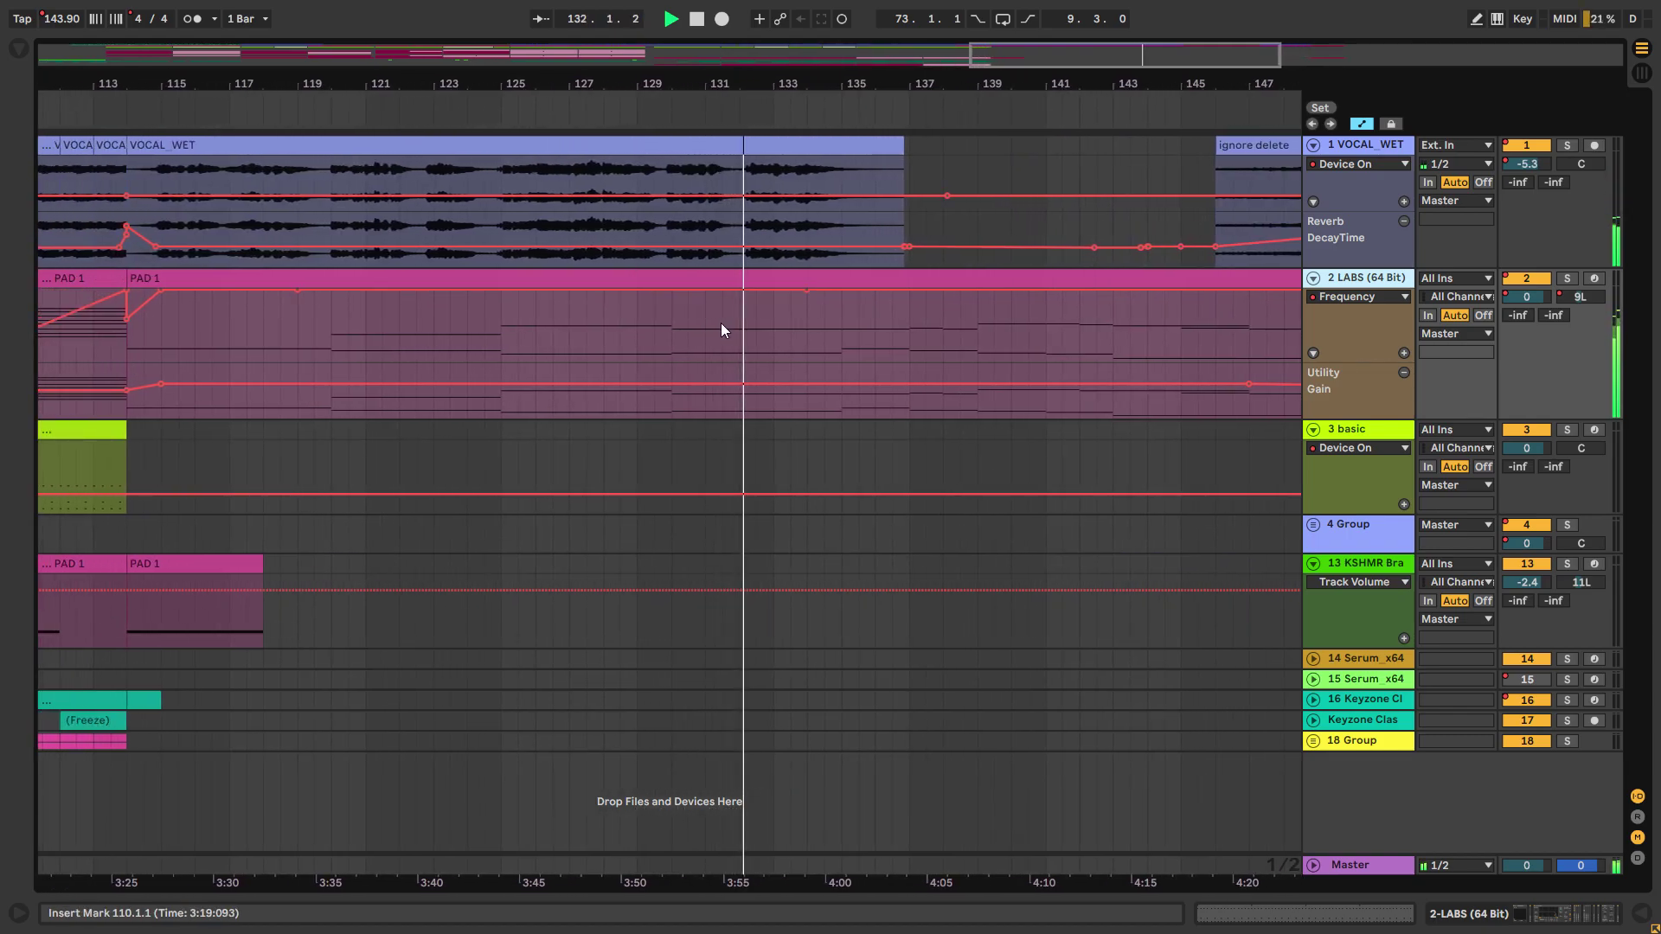
click(793, 345)
drag(794, 343, 673, 346)
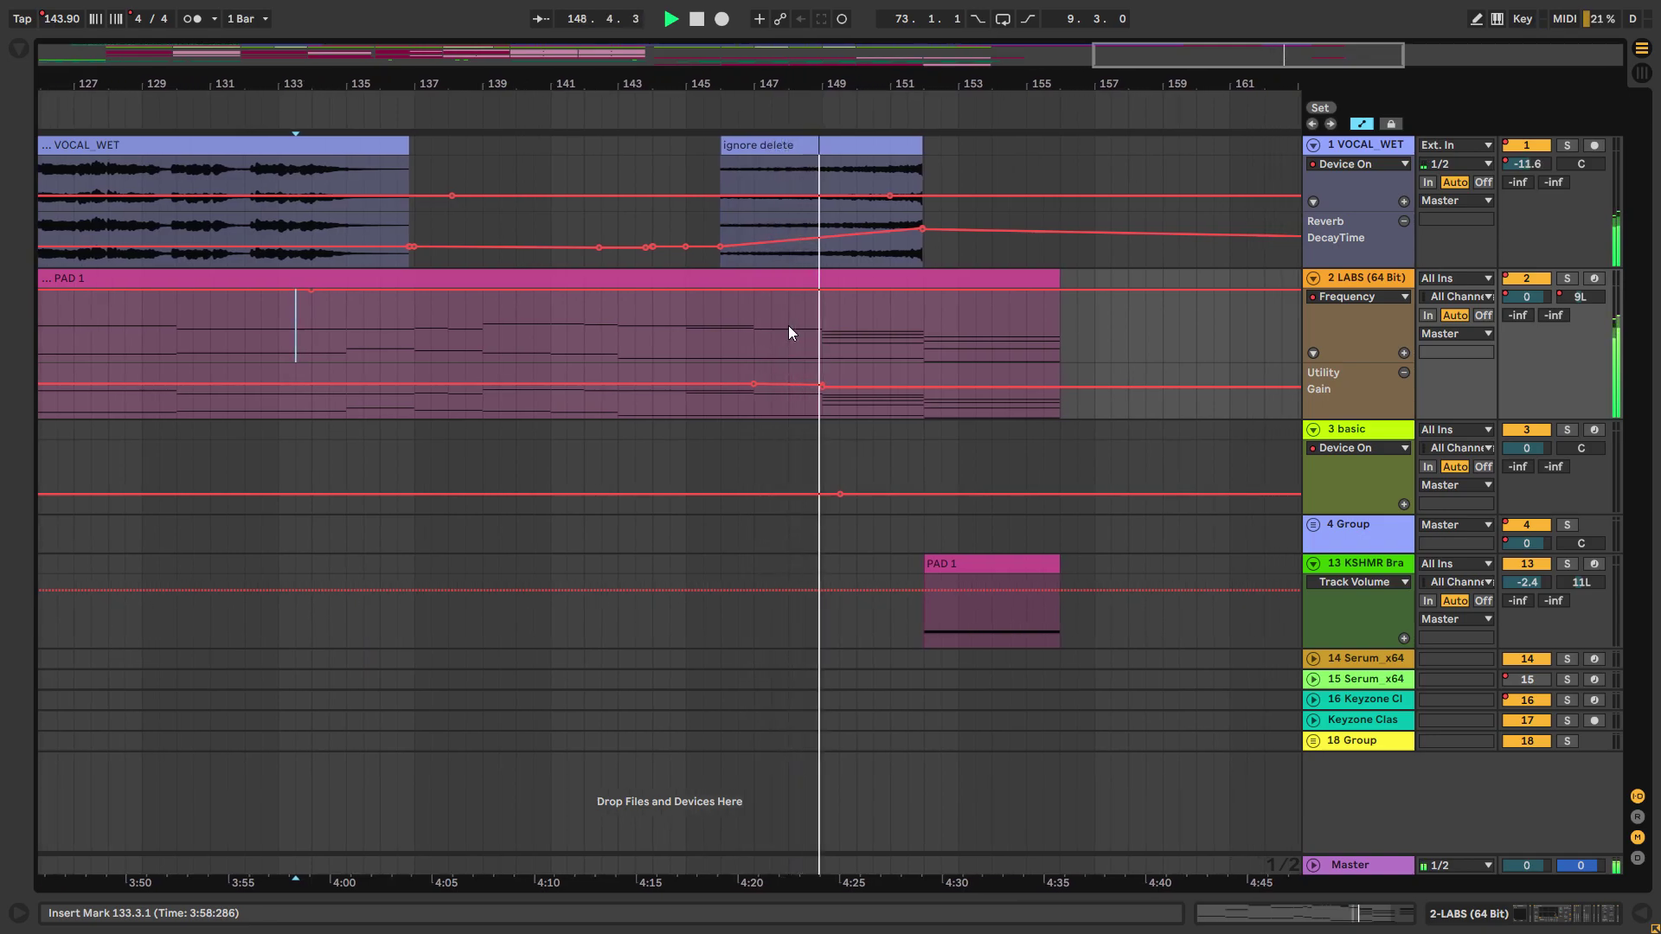
drag(758, 315, 641, 322)
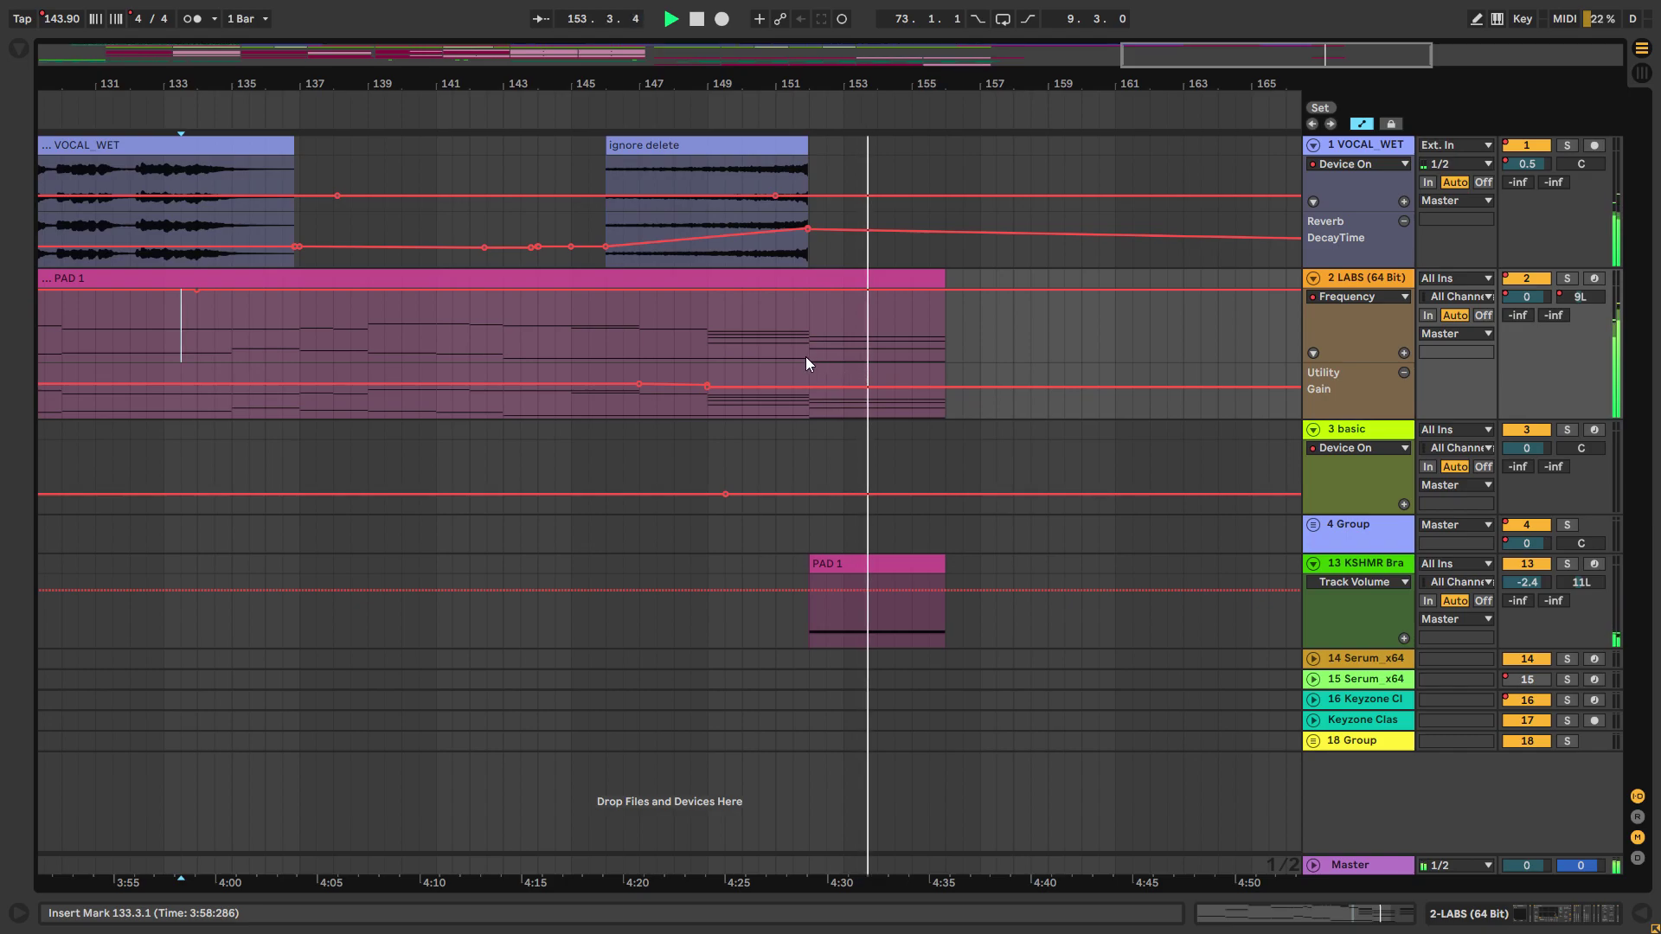
scroll(718, 335, down, 2)
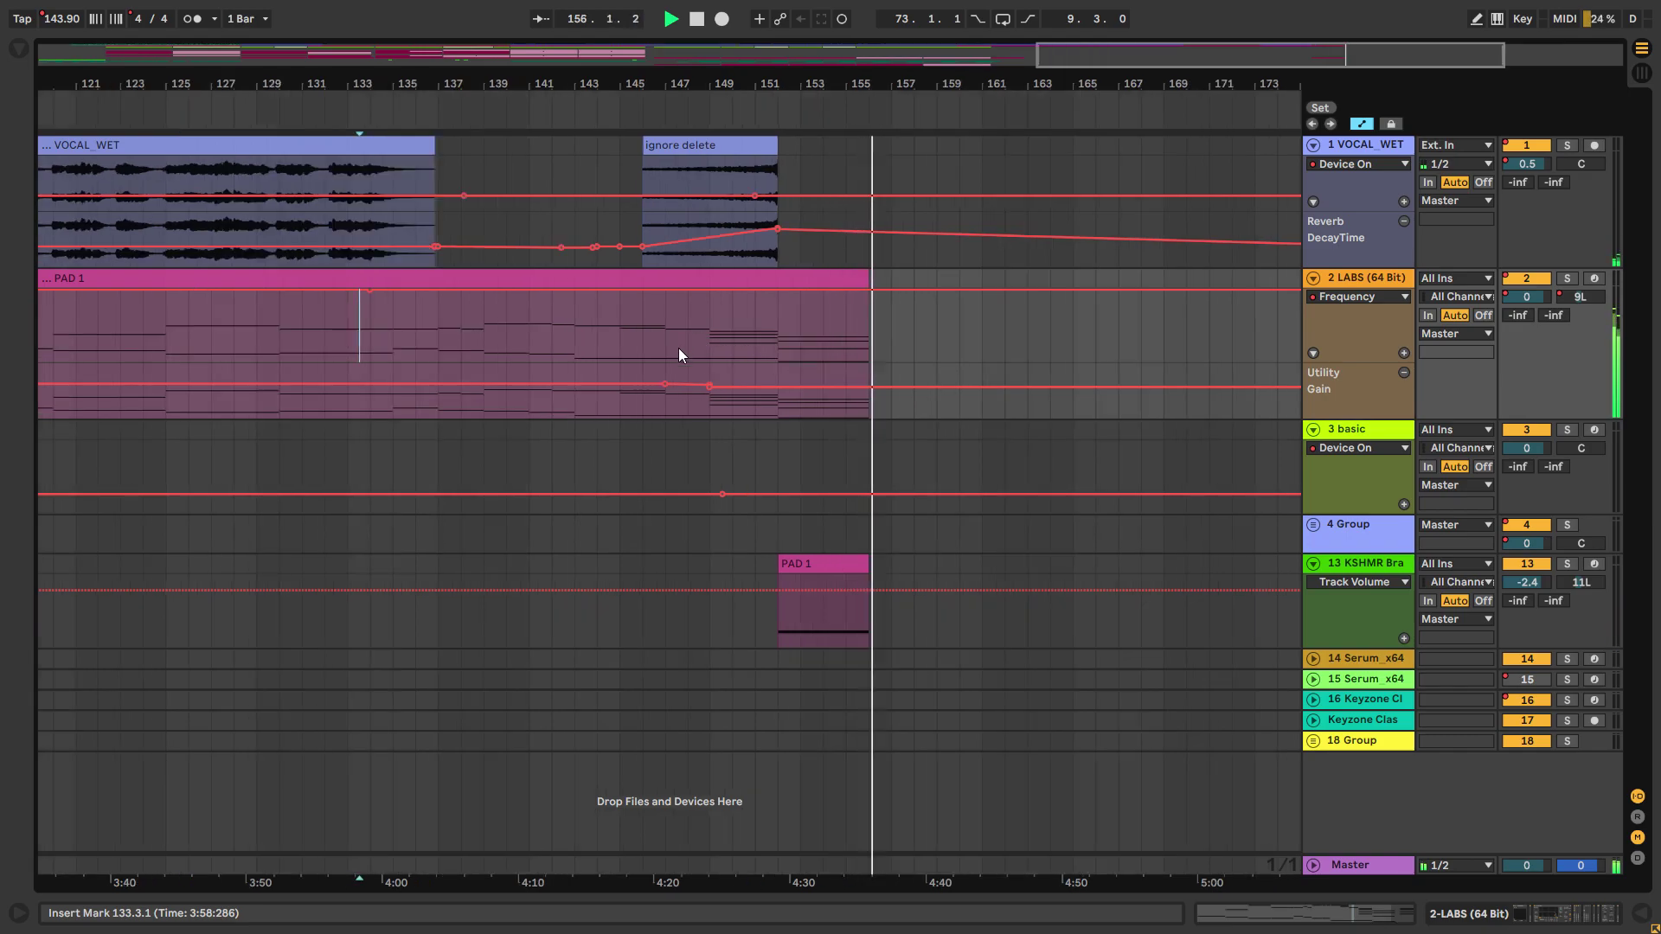
Step: Stop playback, return to the transition at 113.1.1 and remove the Utility Gain automation lane from the 2 LABS (64 Bit) track
scroll(680, 350, down, 2)
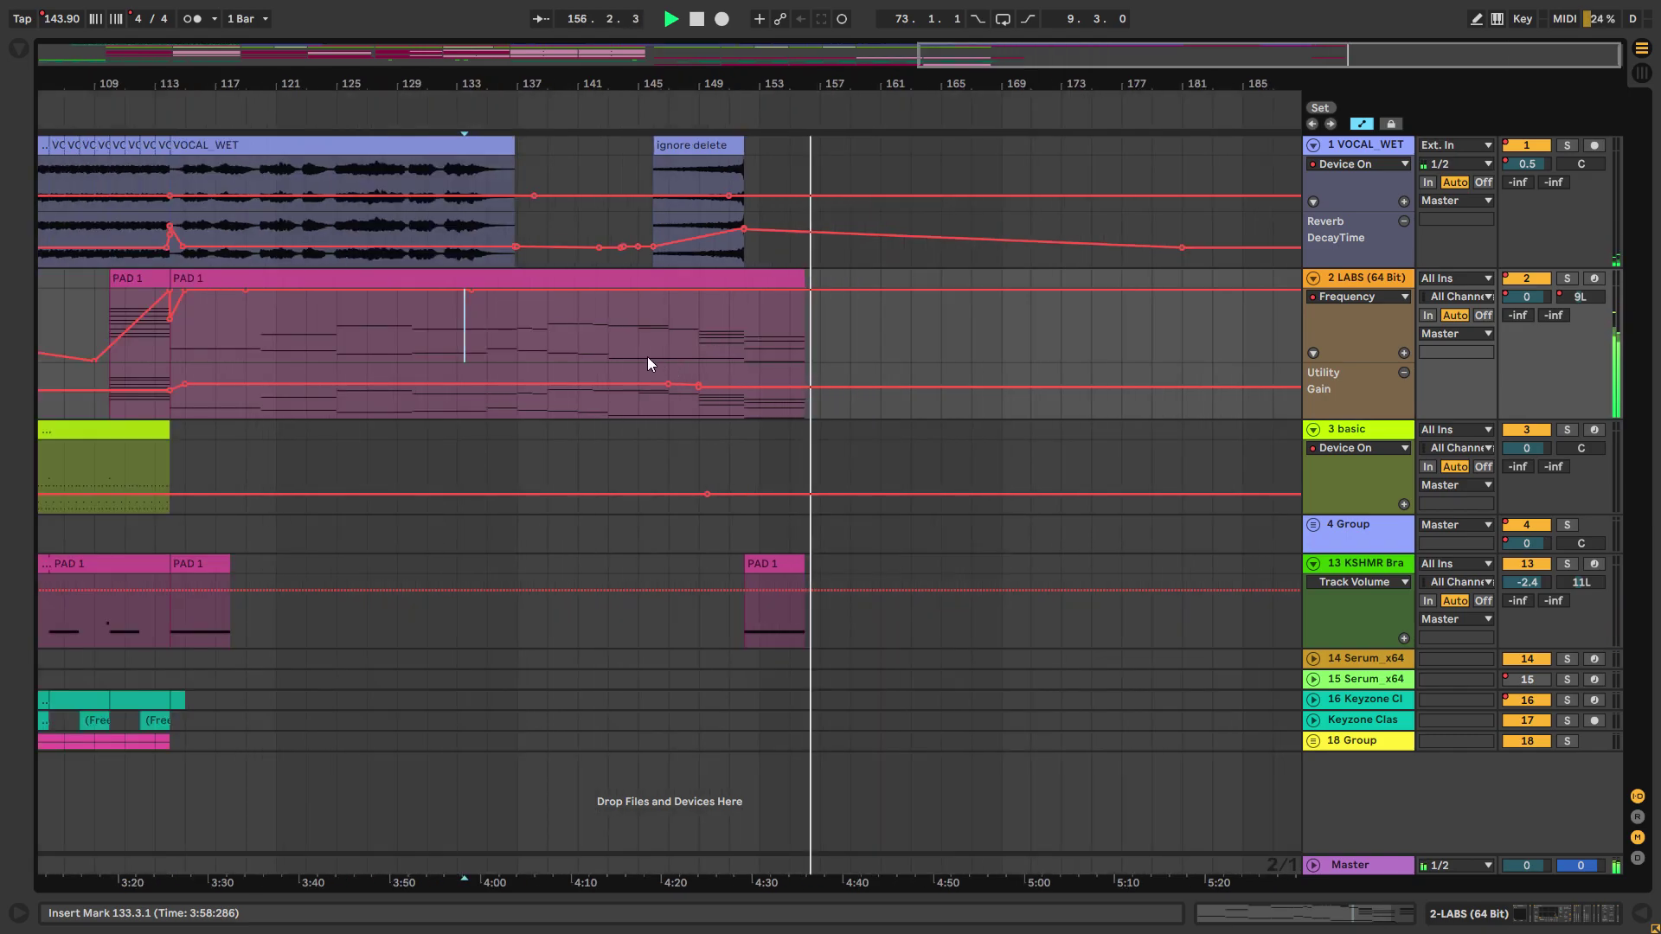
click(163, 346)
scroll(170, 351, up, 7)
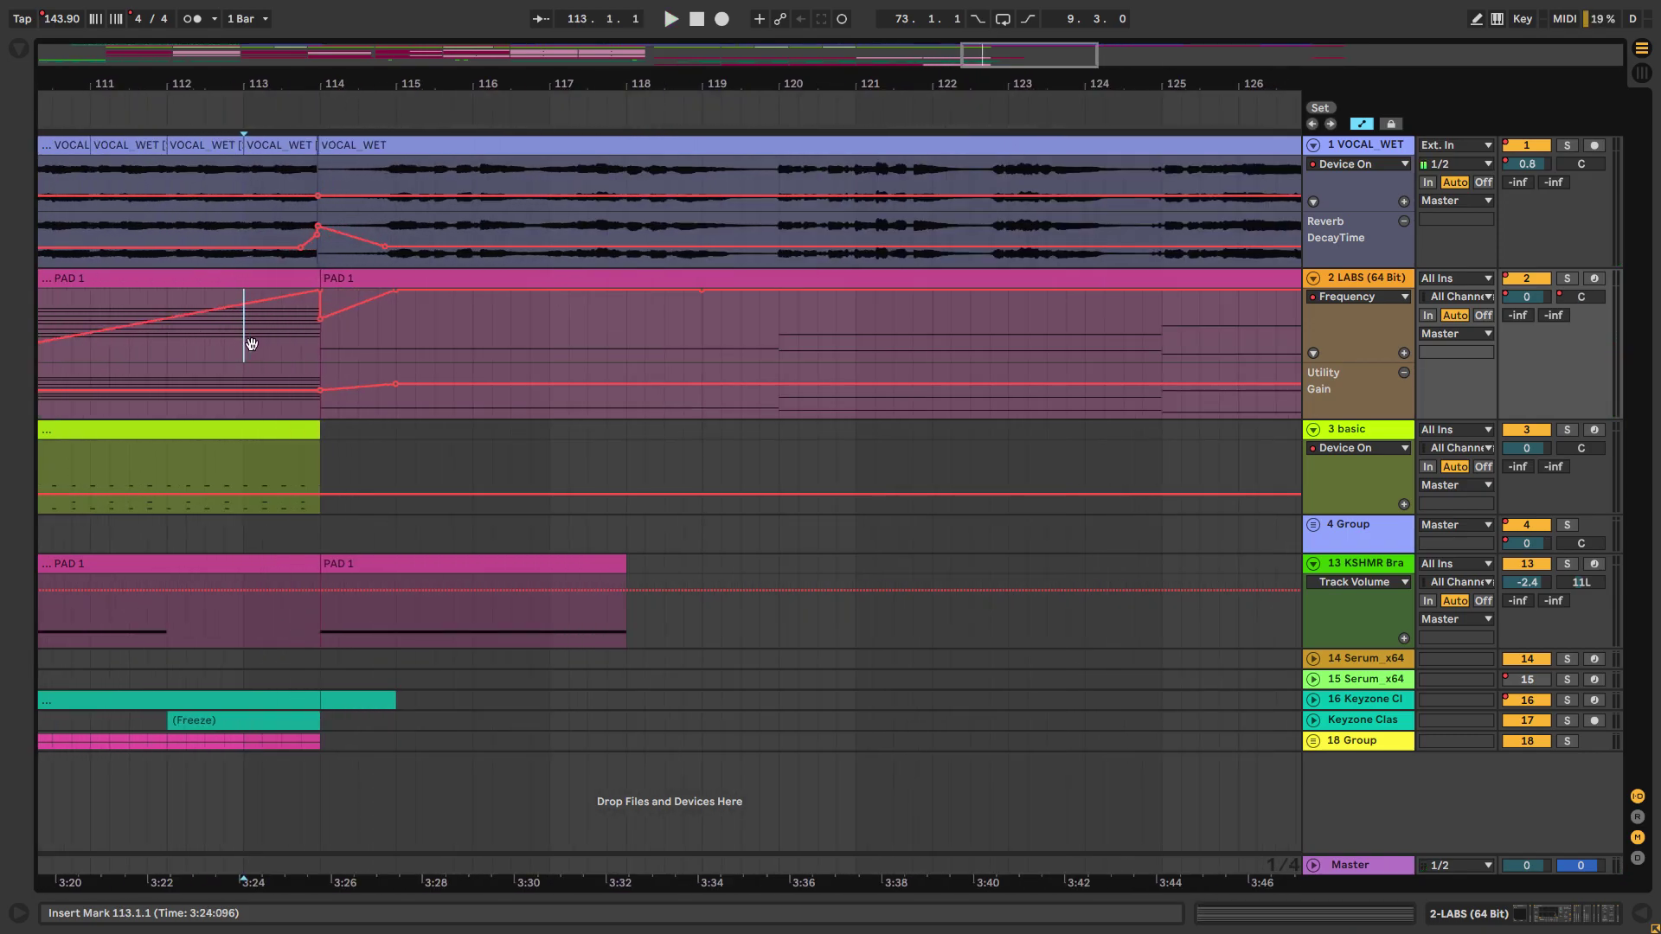
scroll(359, 329, down, 3)
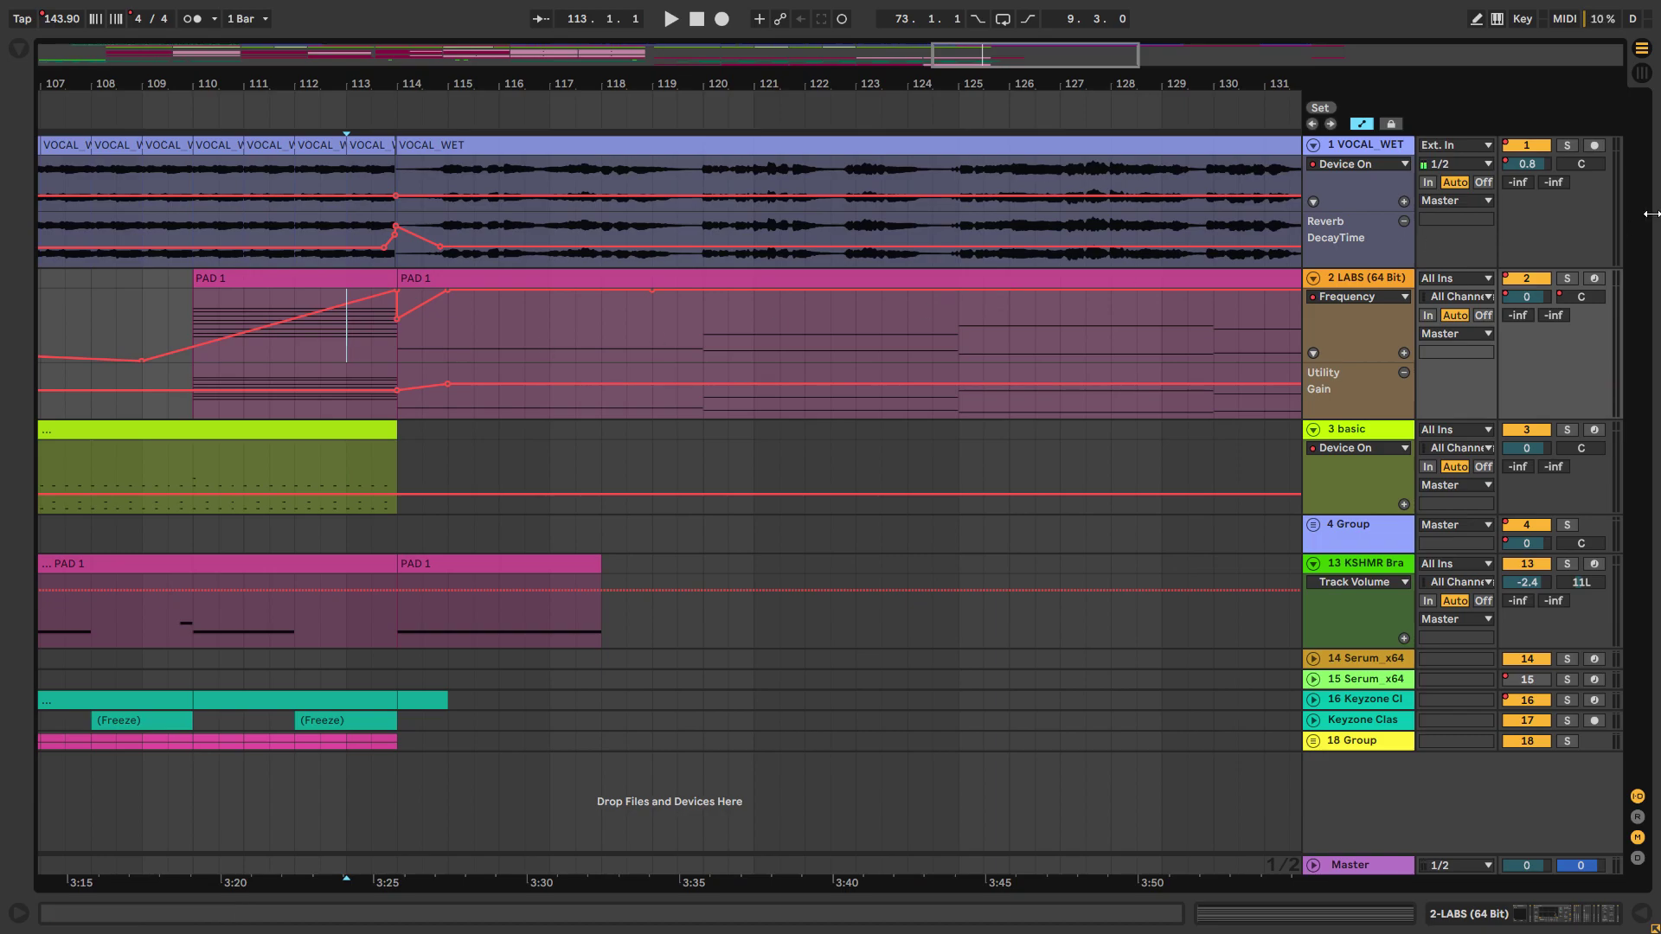
click(1401, 372)
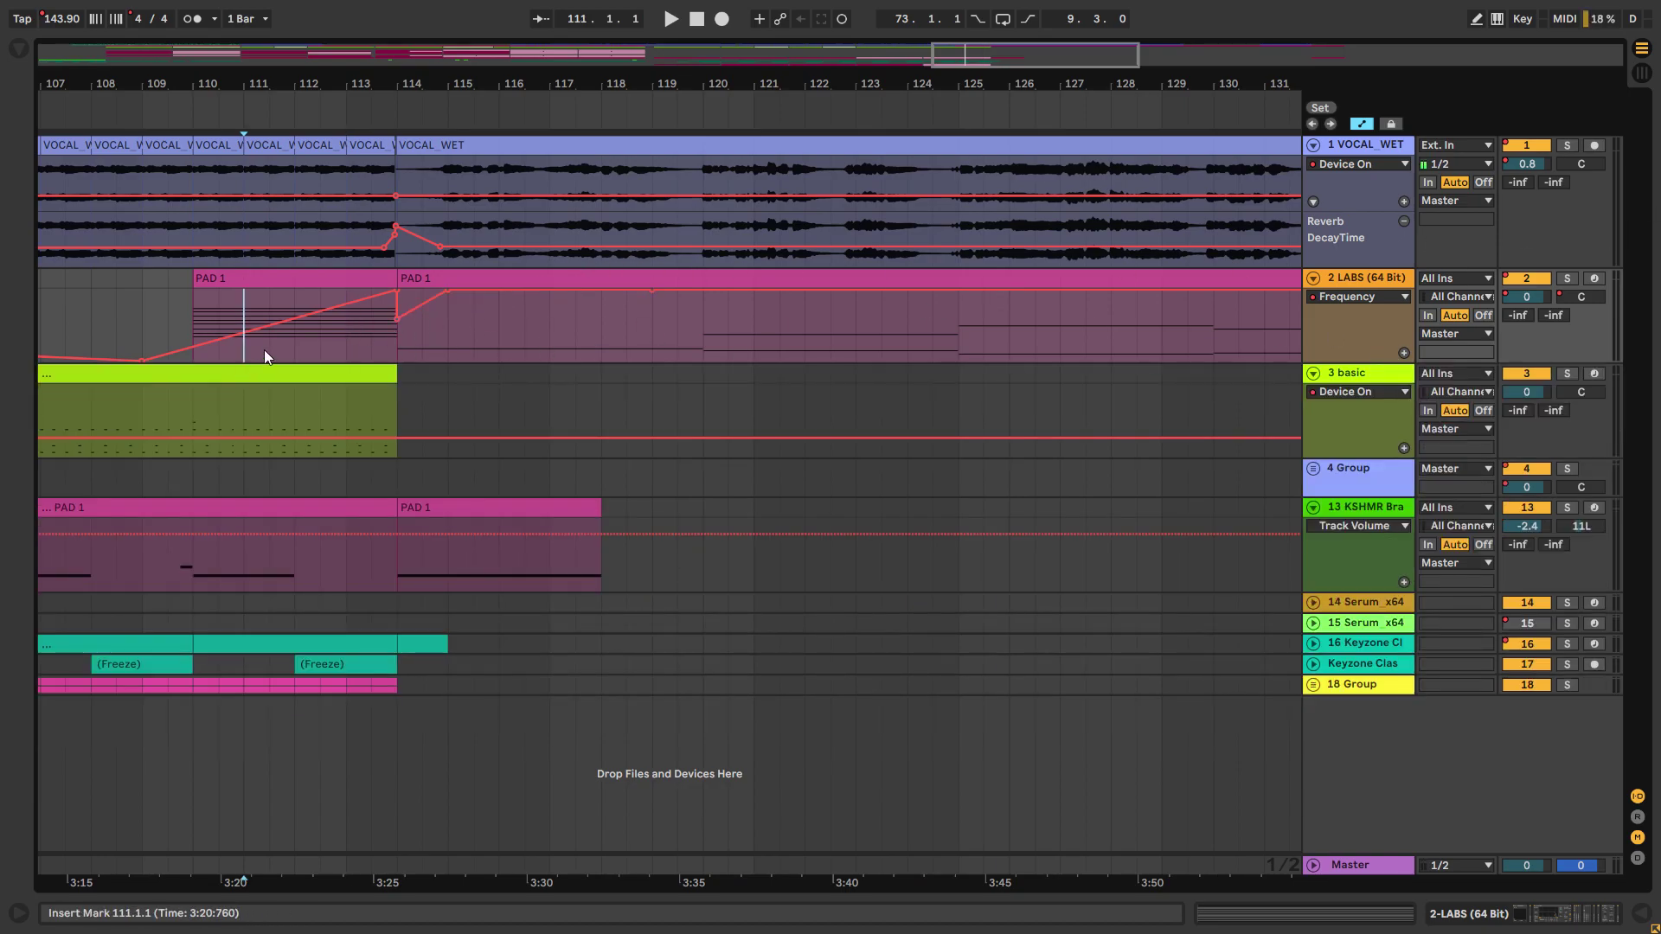
Step: Solo the 2 LABS (64 Bit) track, play its PAD 1 clip from 110.1.1 and bring the other tracks back in
click(1565, 277)
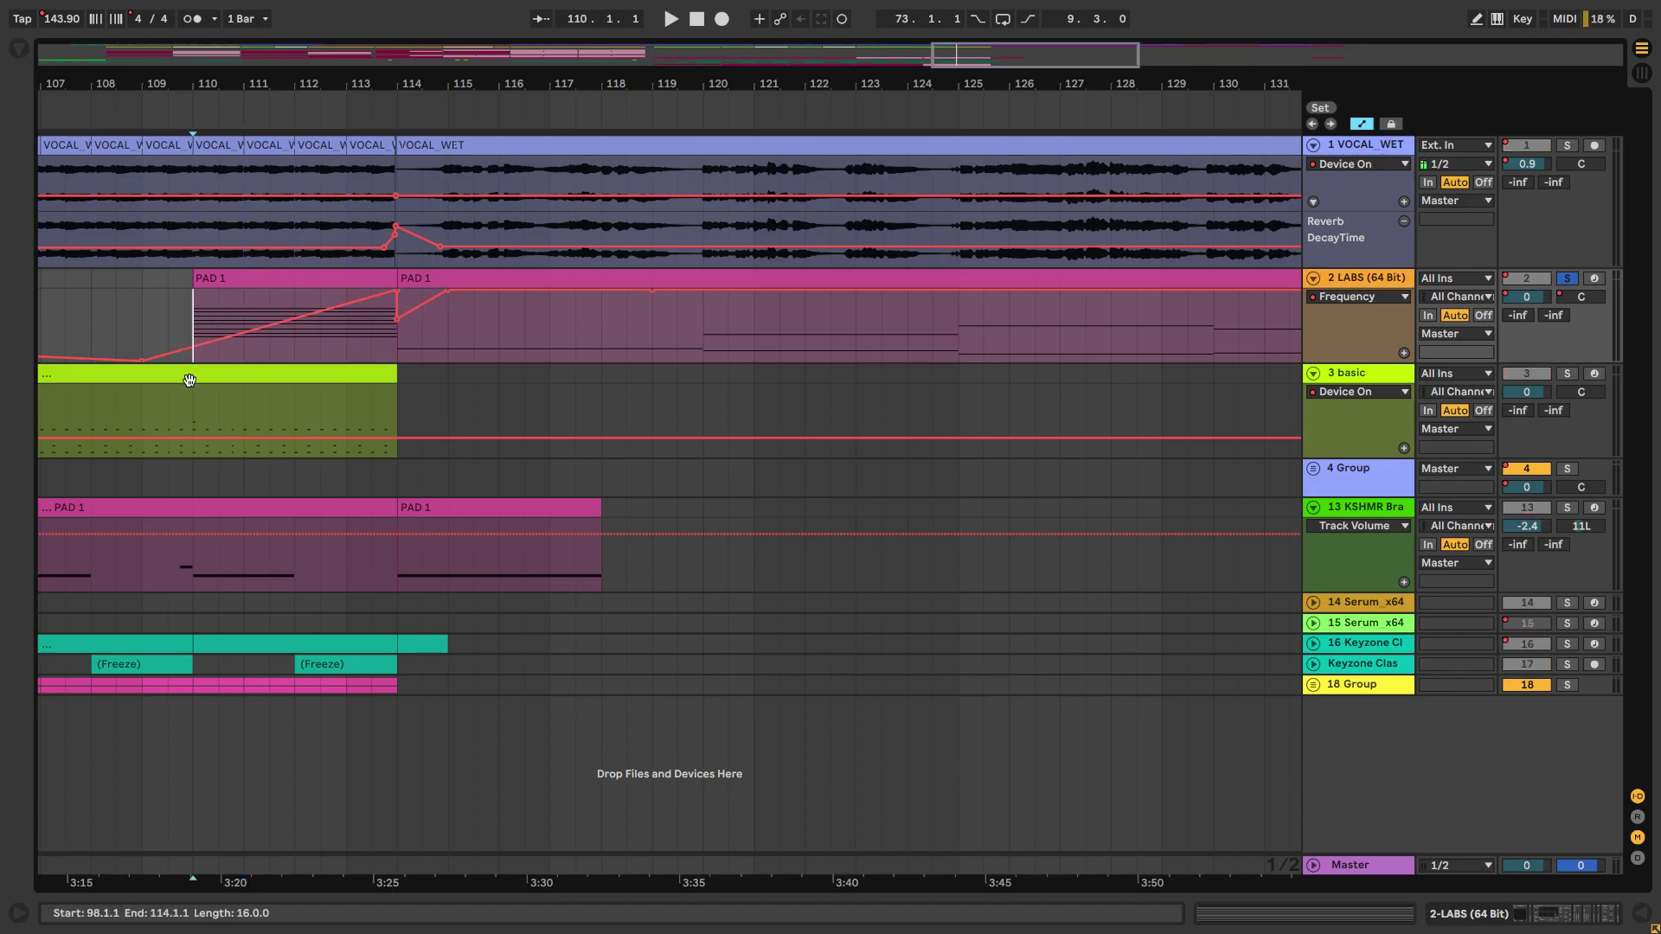
key(space)
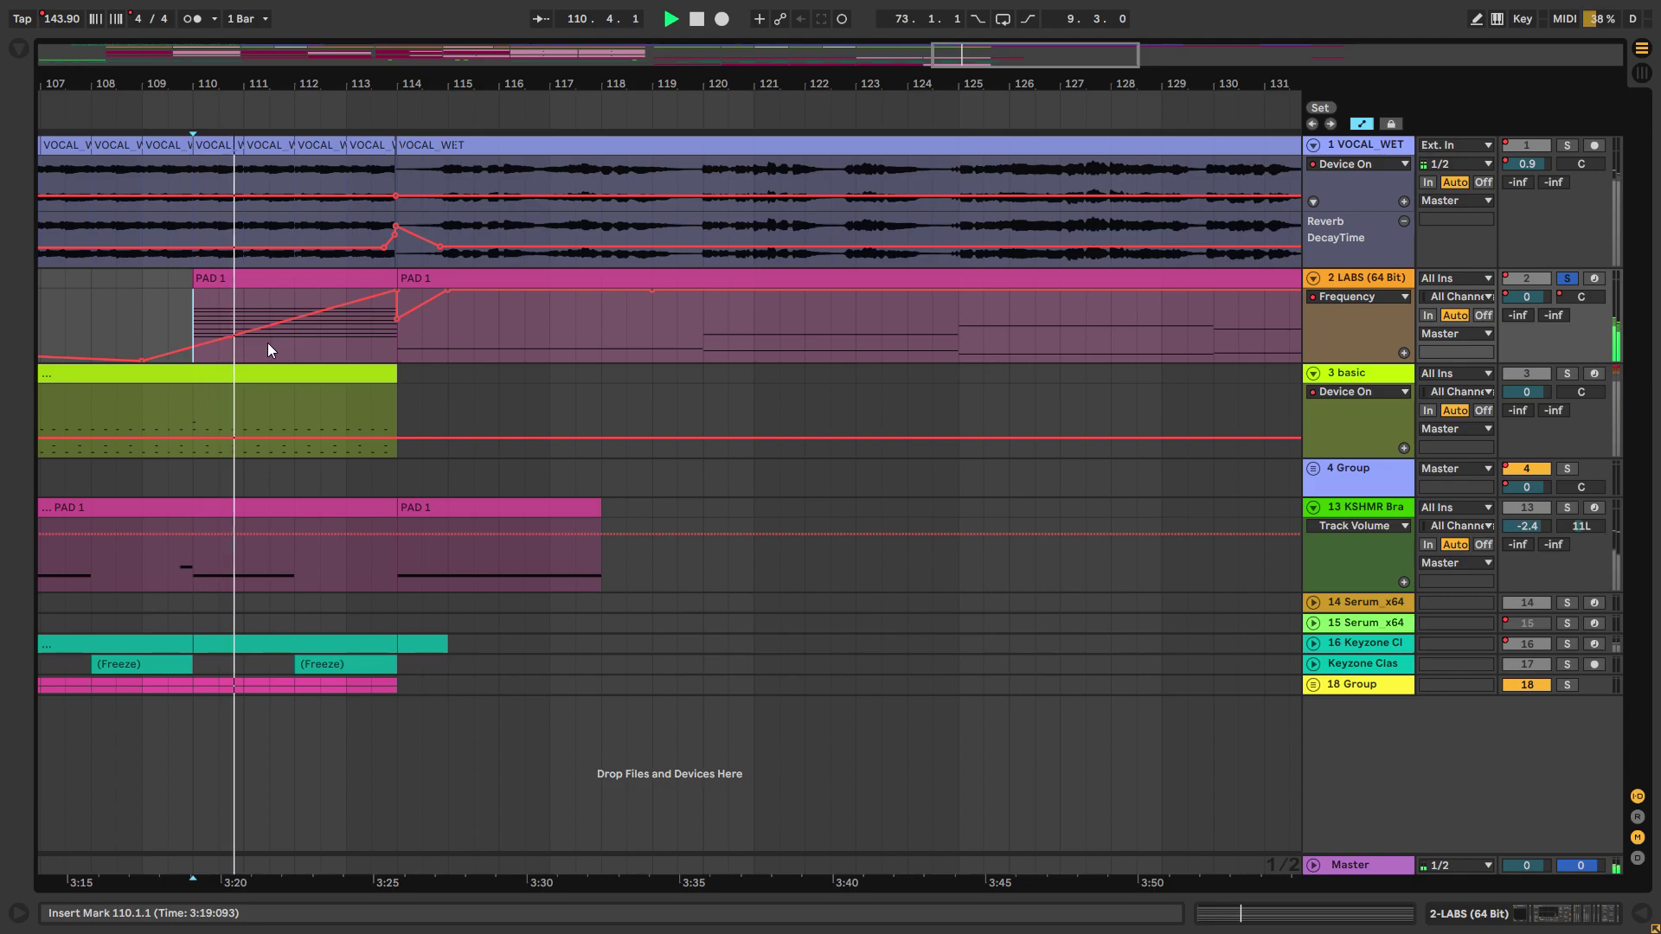
click(1566, 278)
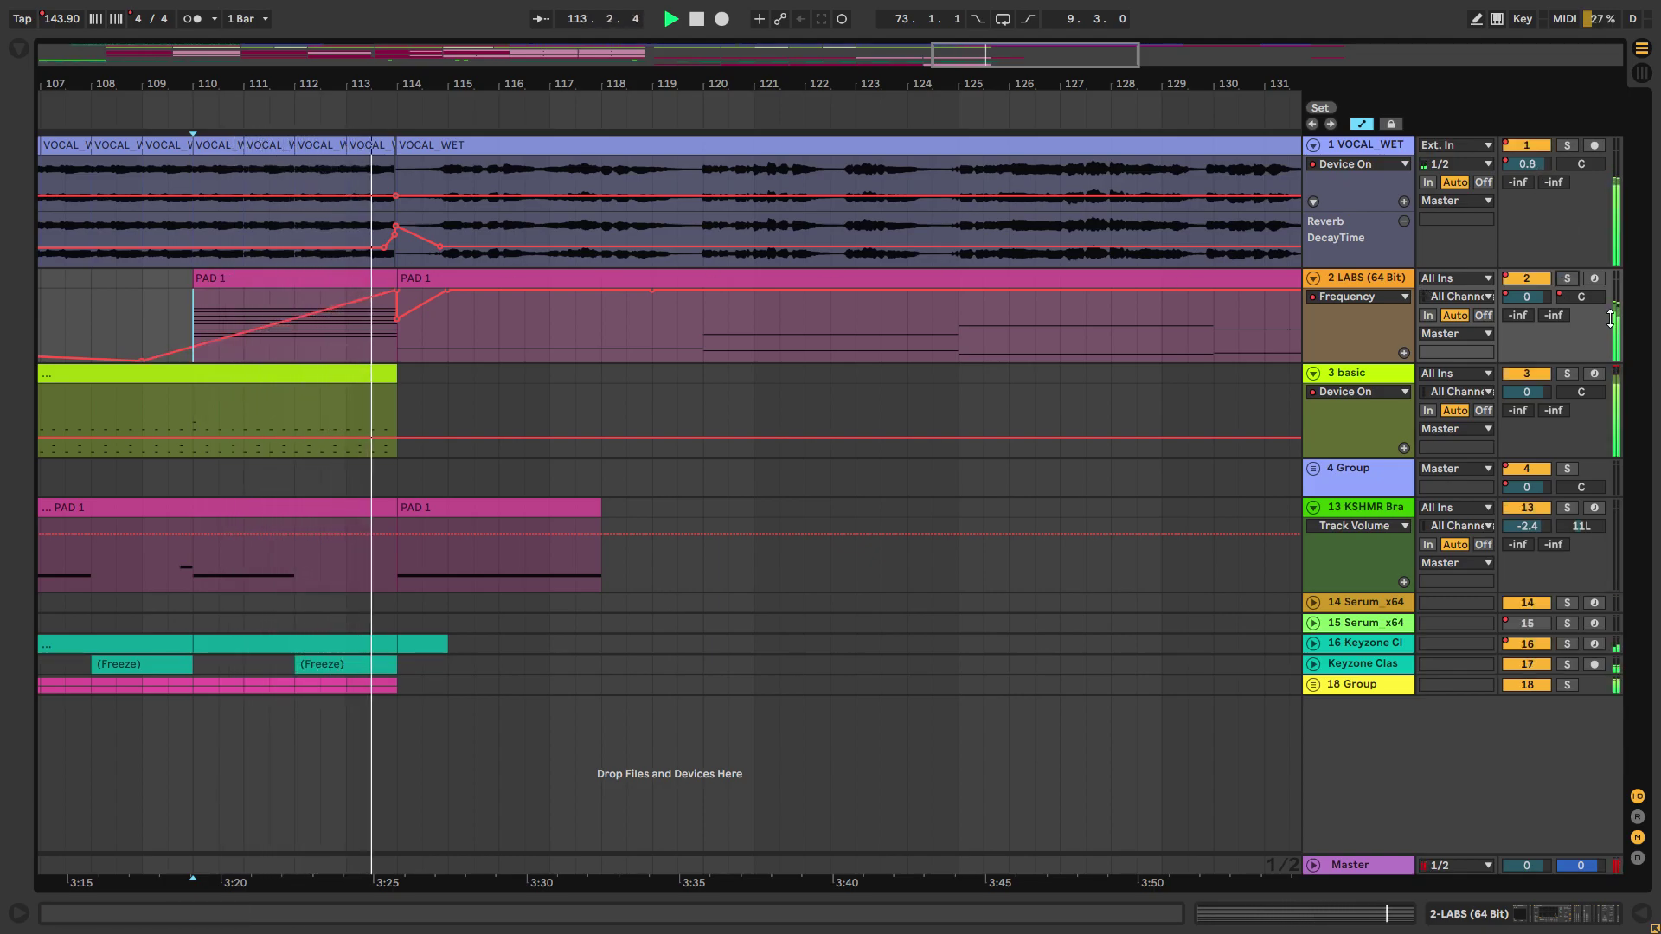
Step: Solo the 1 VOCAL_WET track, play its transition from 113.3.1 and 115.1.1, release the solo and stop playback
click(1566, 145)
key(space)
click(372, 214)
key(space)
key(space)
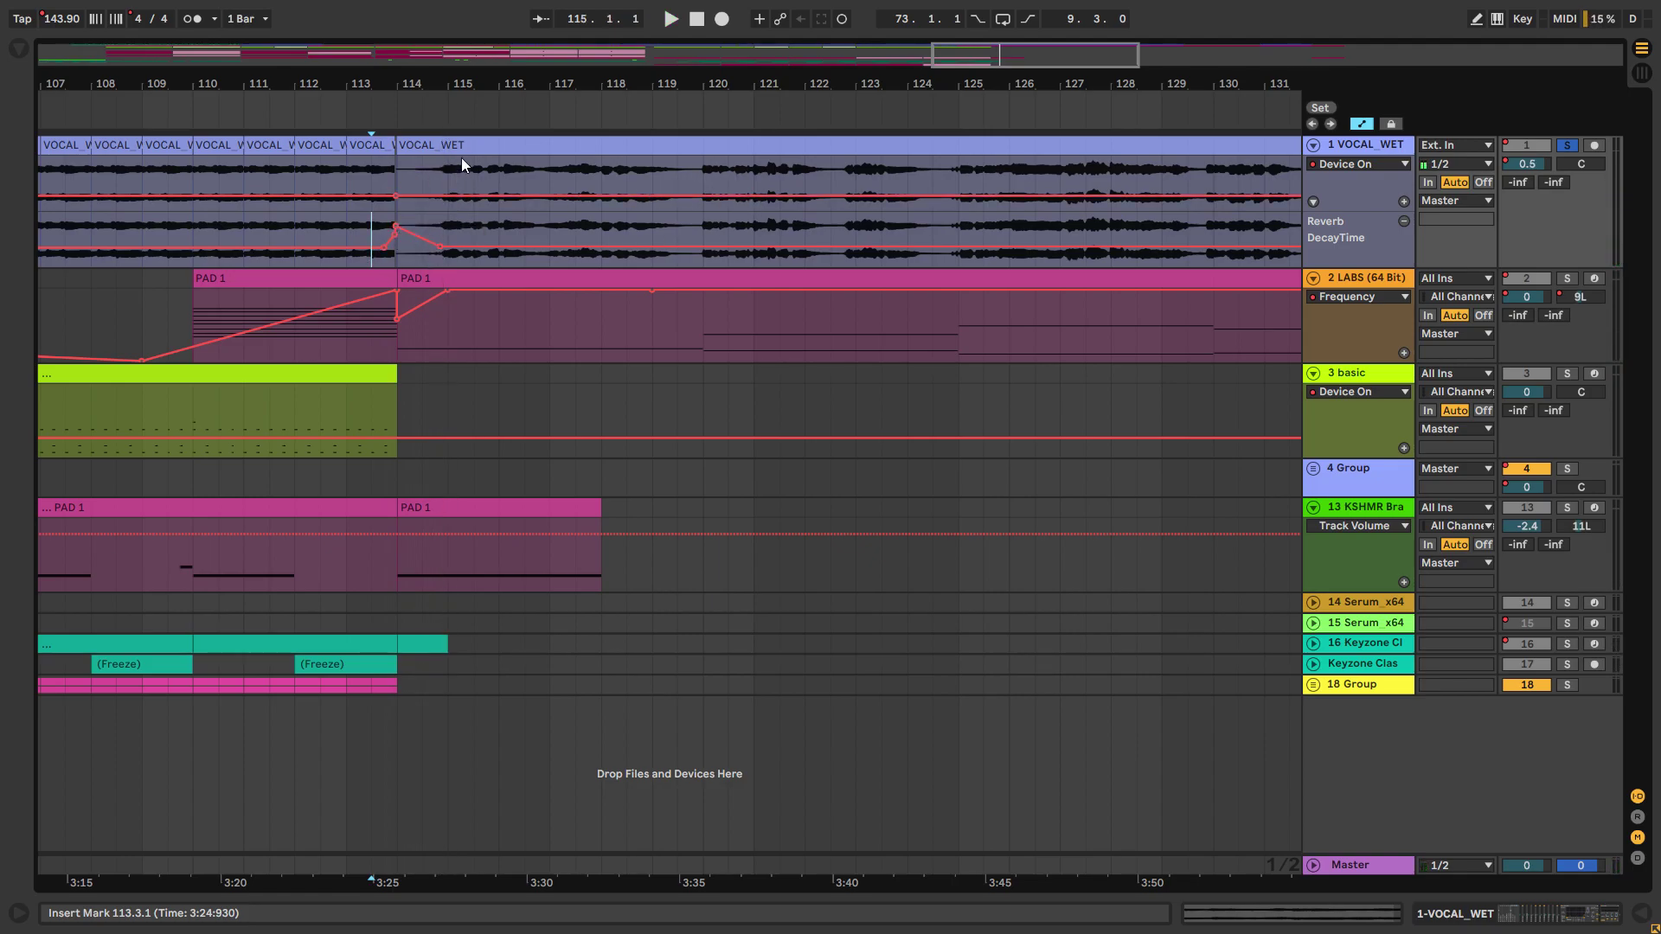
key(space)
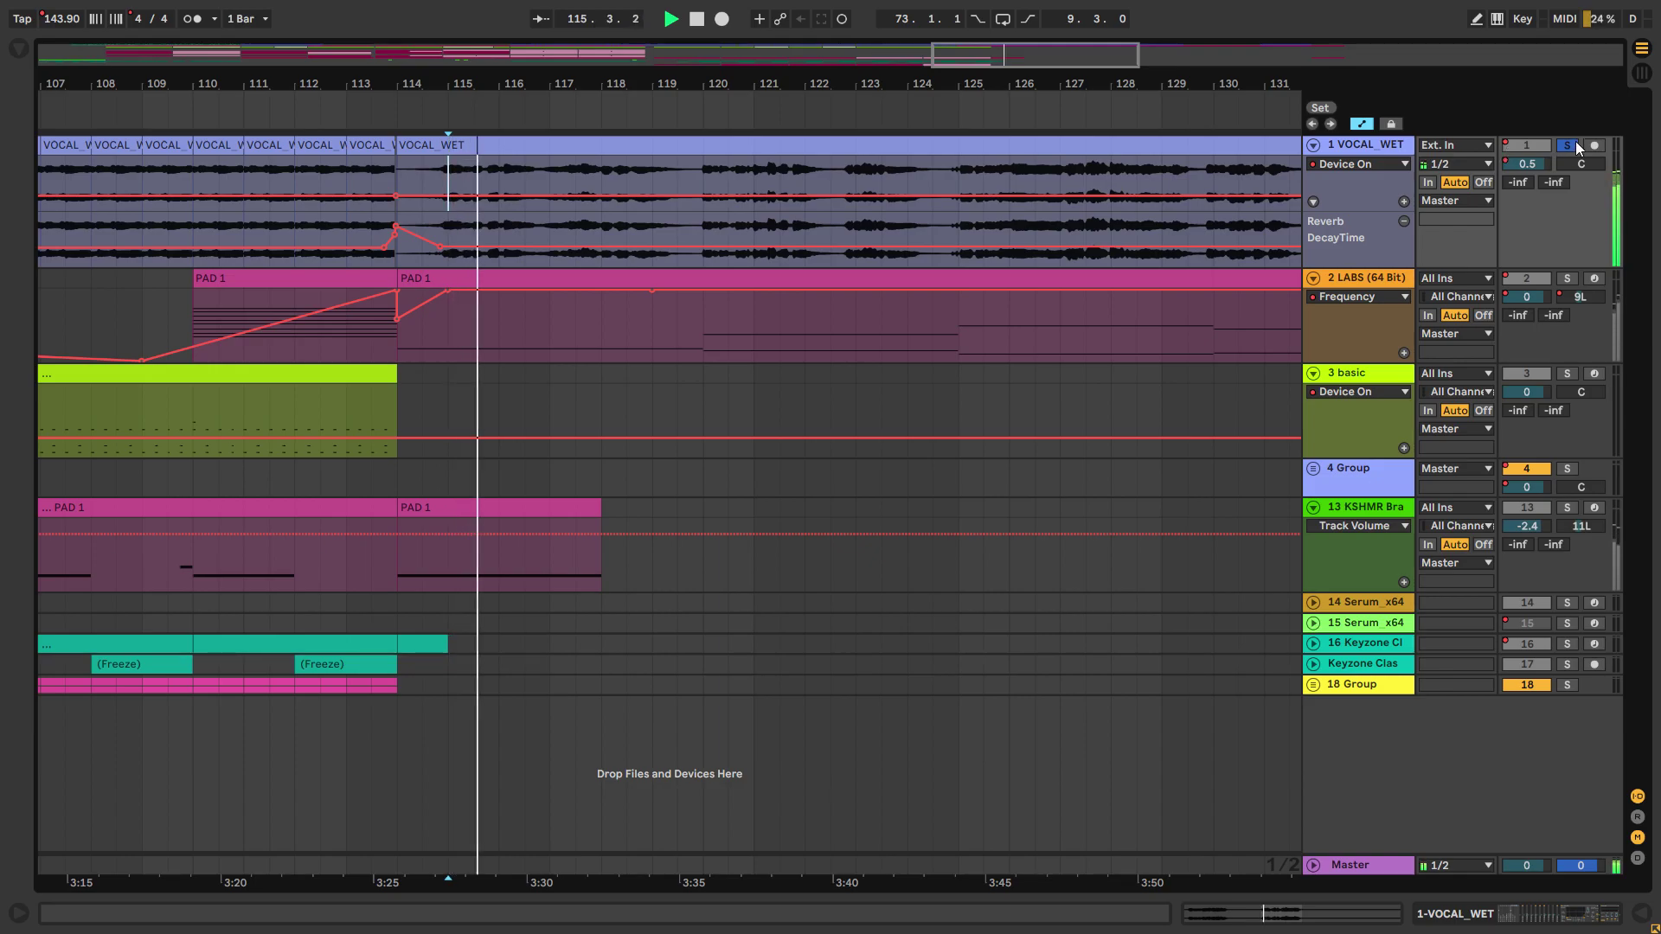
scroll(889, 299, down, 3)
key(space)
Step: Solo the 2 LABS (64 Bit) track, open its PAD 1 clip starting at 114.1.1 and audition the notes up to 21.1.1
click(1220, 282)
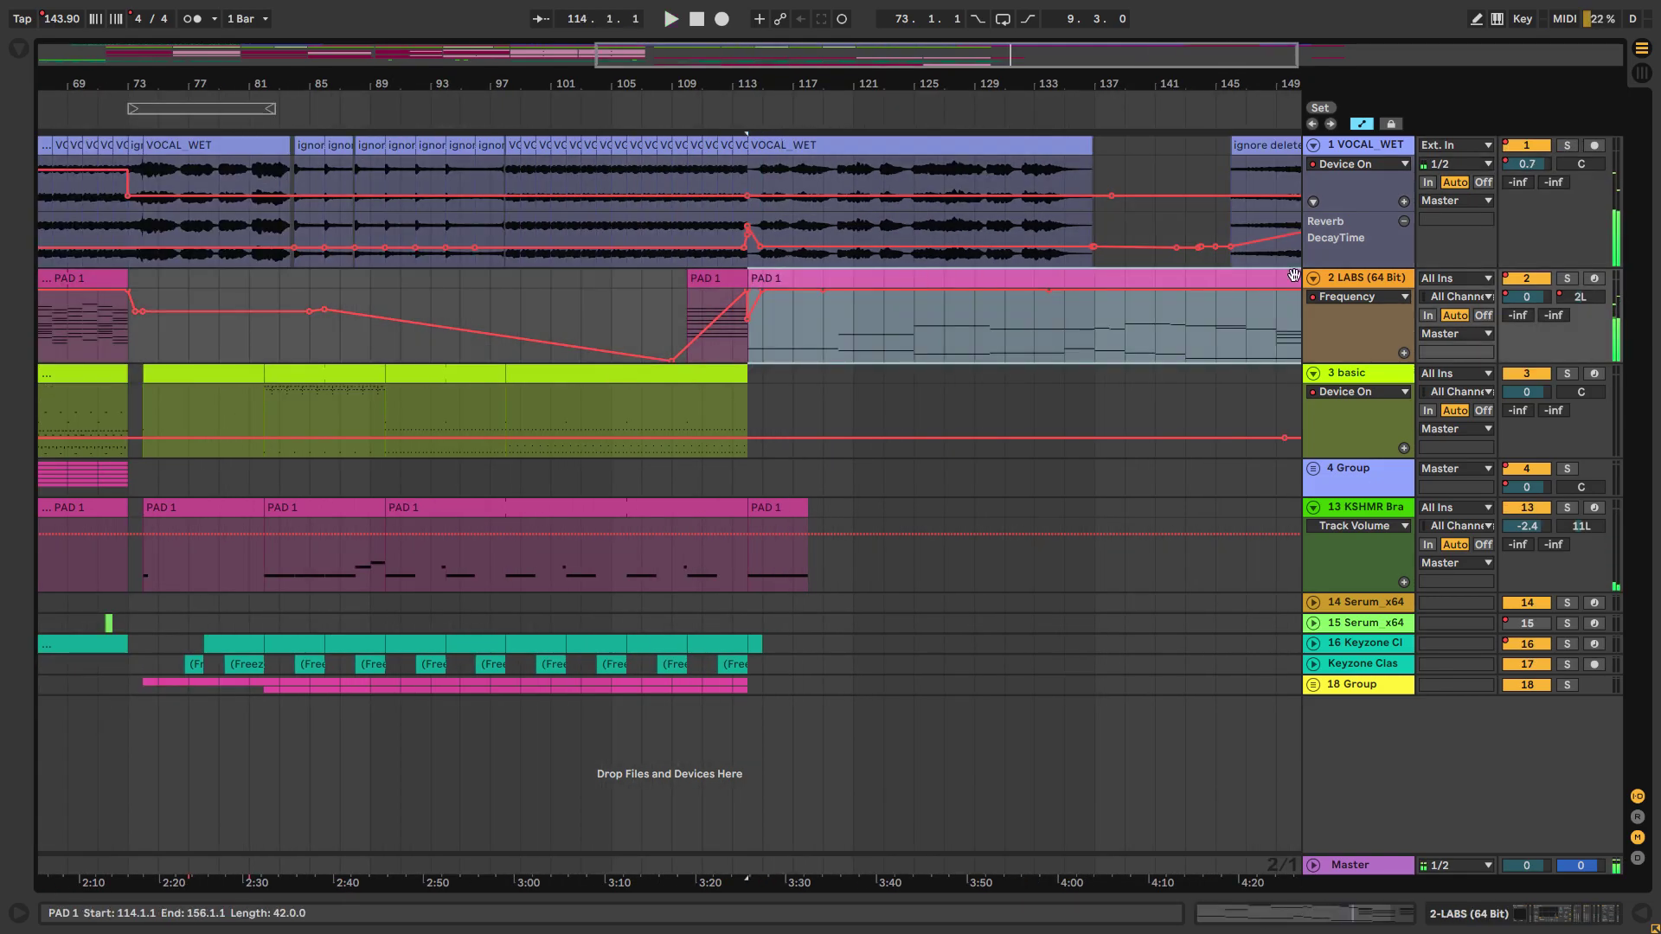
click(1567, 280)
double_click(1112, 279)
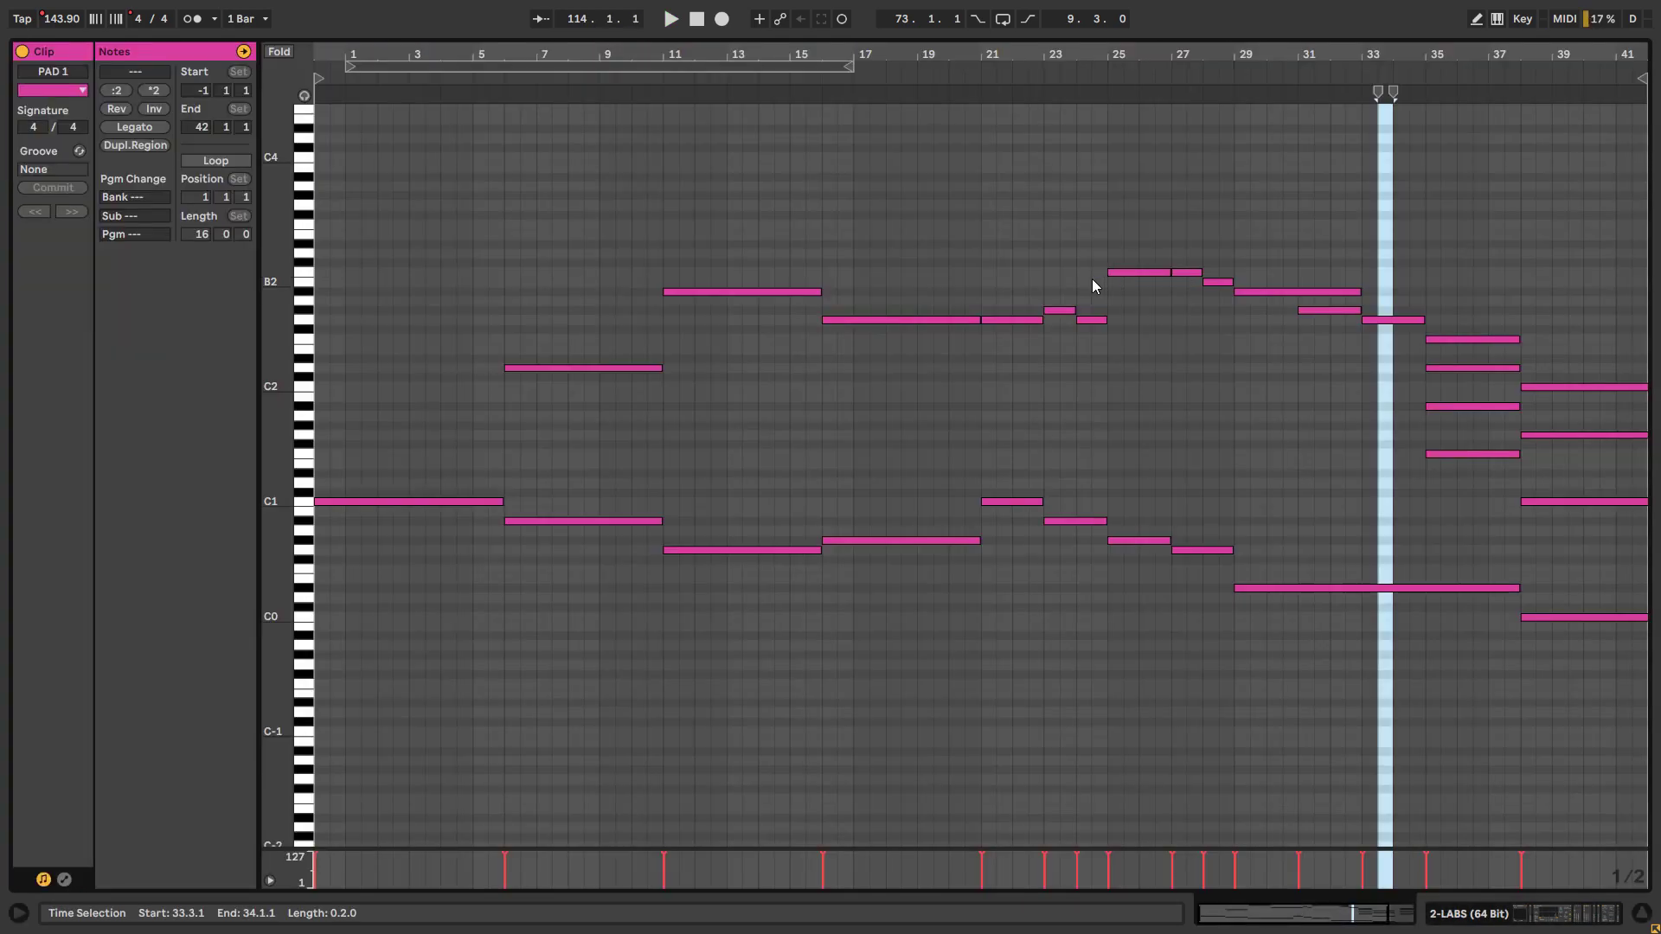
click(498, 424)
click(500, 420)
click(668, 410)
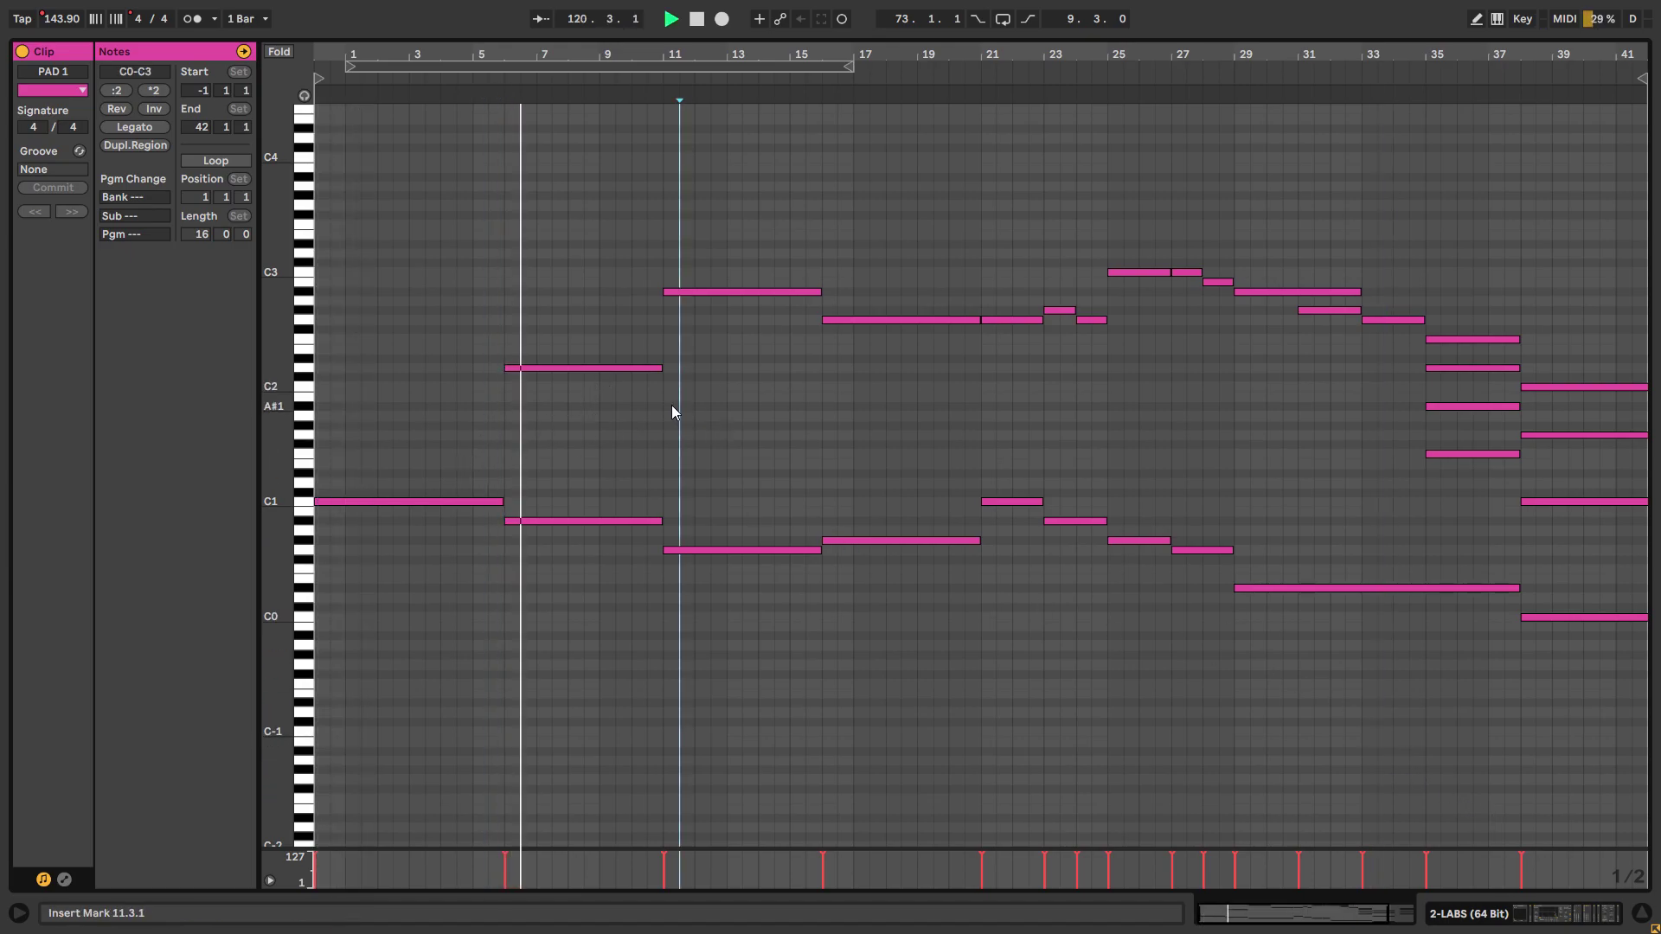
click(833, 413)
click(977, 403)
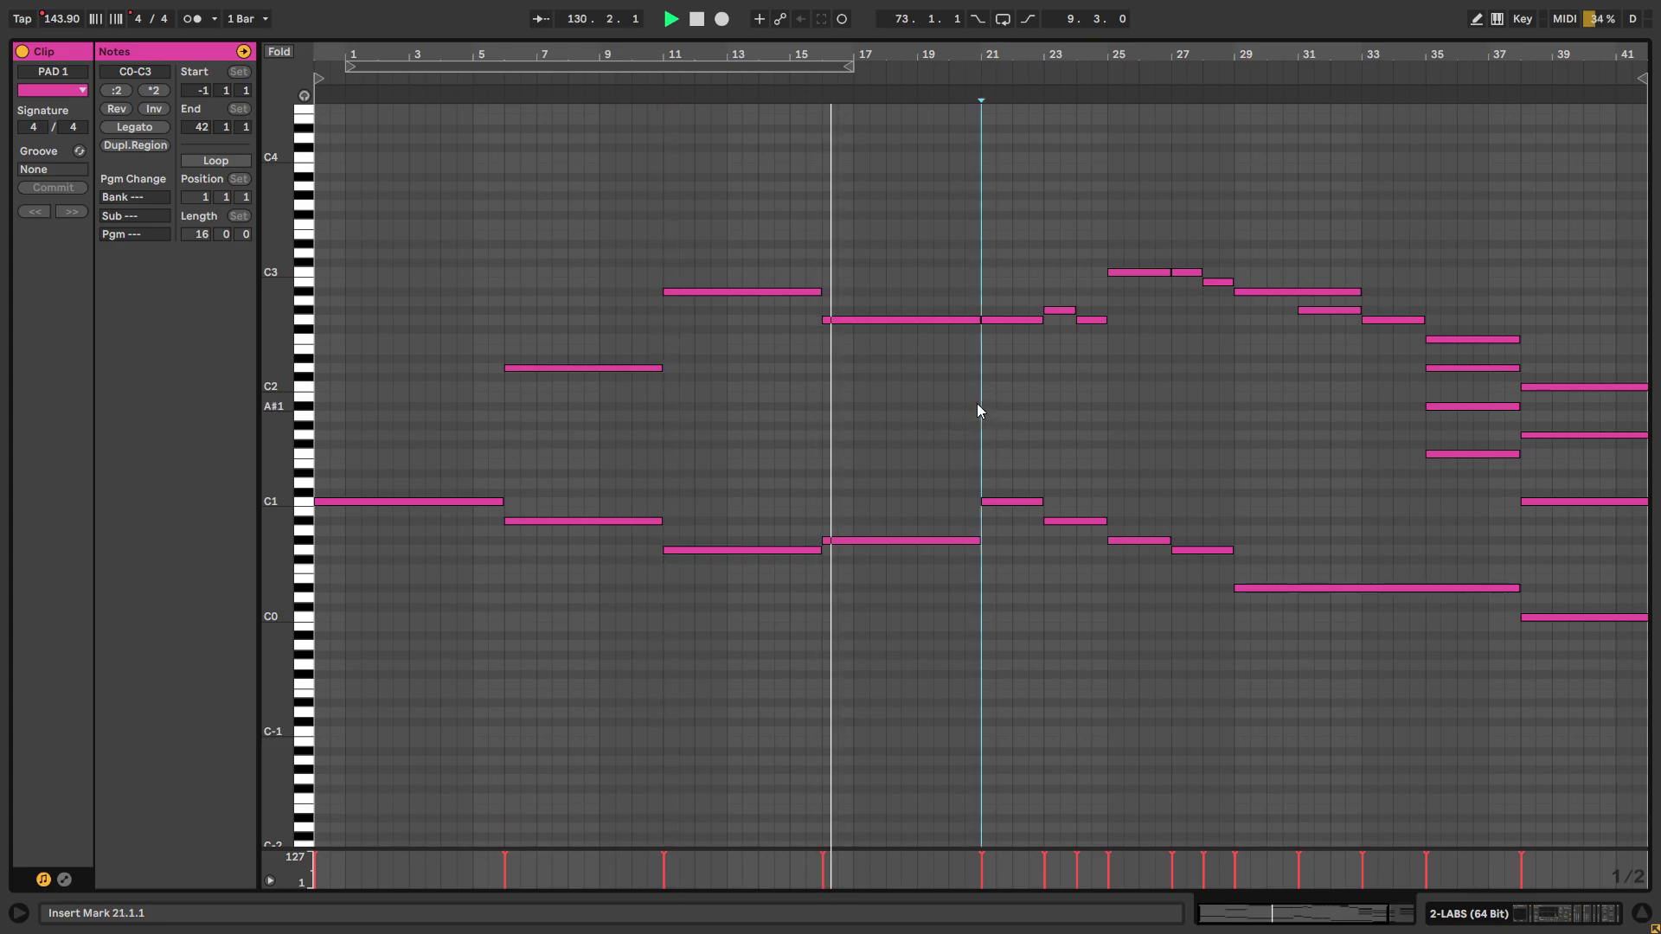
Step: Audition the PAD 1 clip's remaining chords, including those from 34.1.1, 35.1.1 and 38.1.1, and return to the arrangement
click(1129, 389)
click(1256, 389)
click(1403, 370)
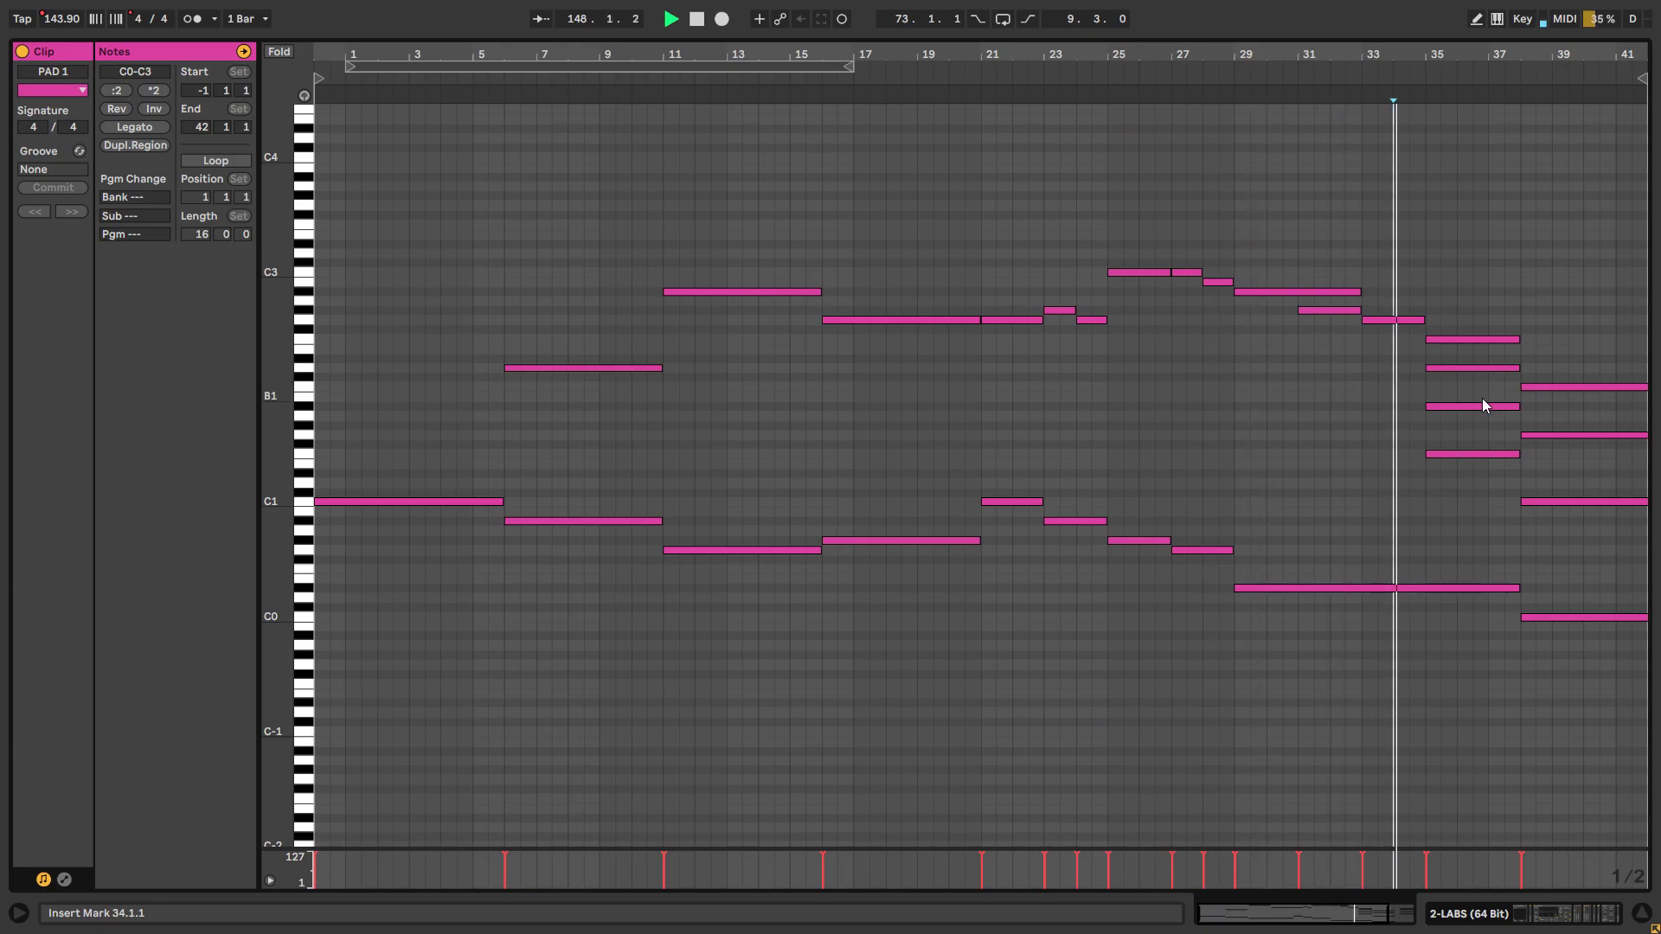
click(1425, 387)
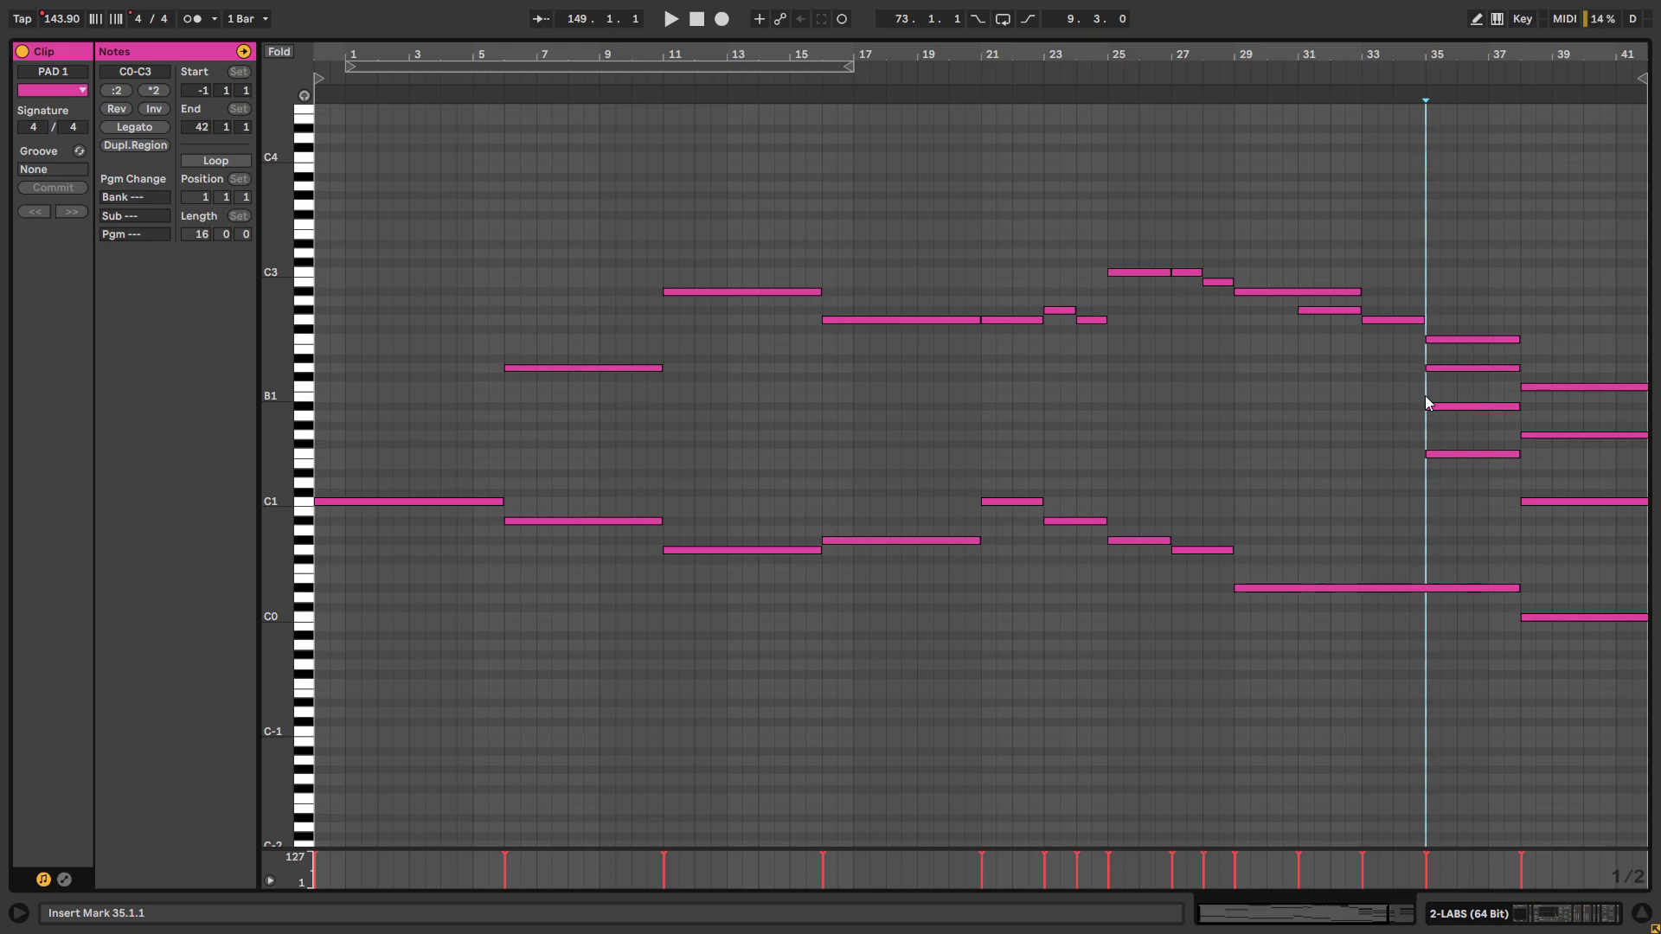
click(1522, 517)
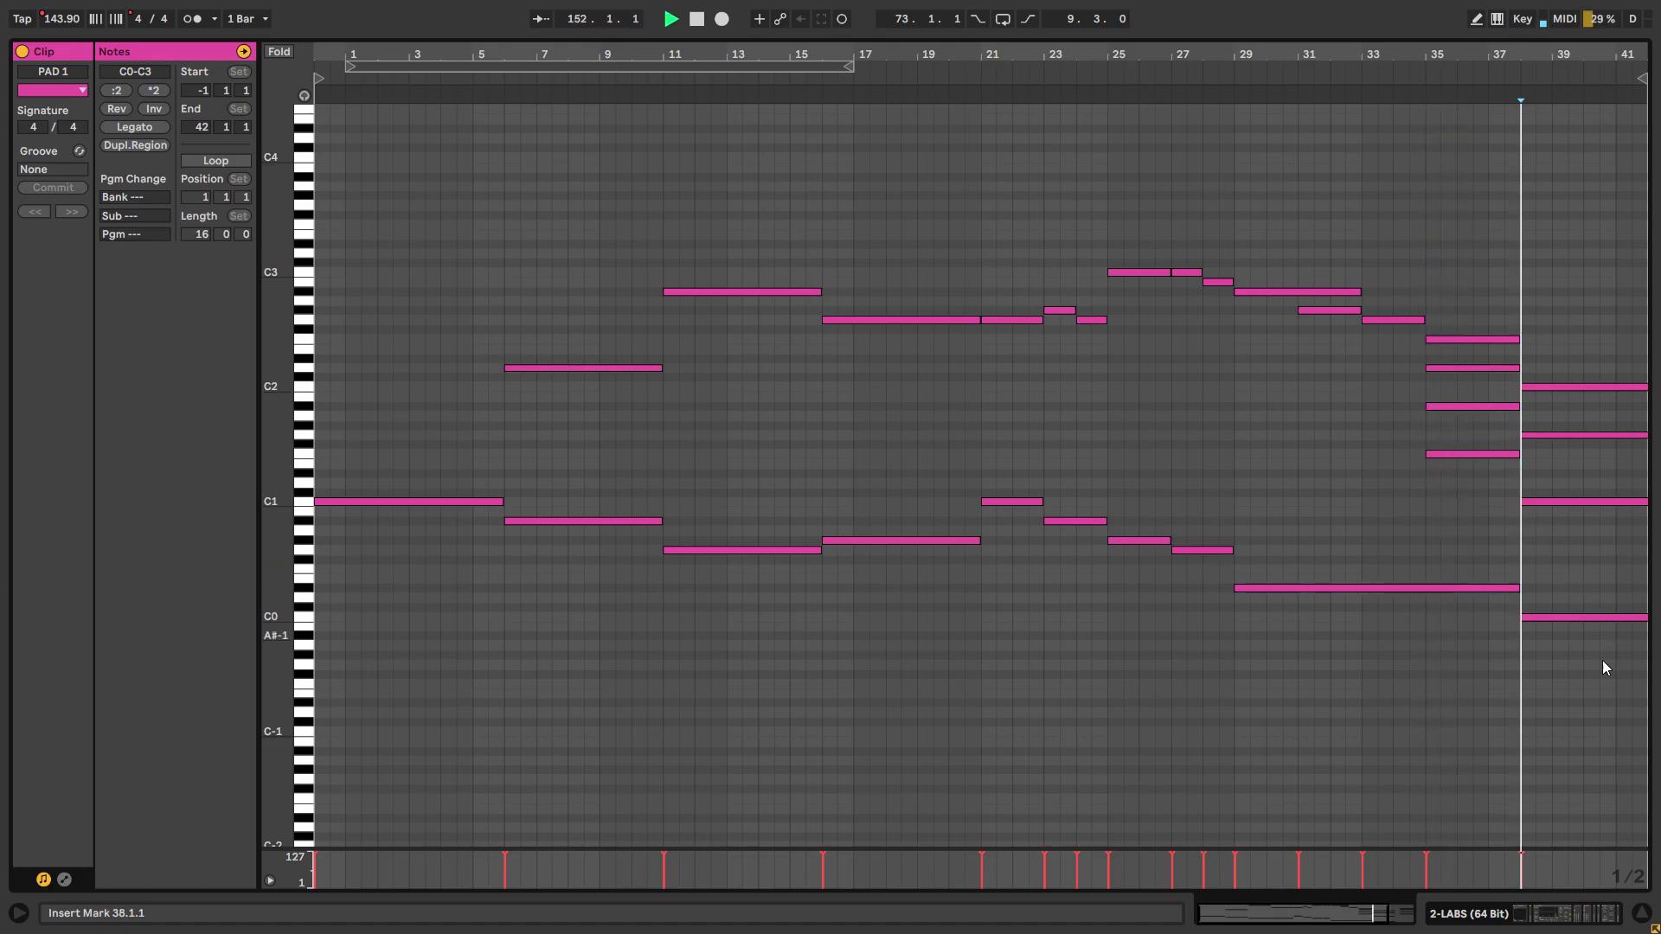
click(1641, 913)
key(space)
Step: Solo the 13 KSHMR Brass track and play its last PAD 1 clip from 152.1.1
drag(738, 419, 158, 423)
click(770, 540)
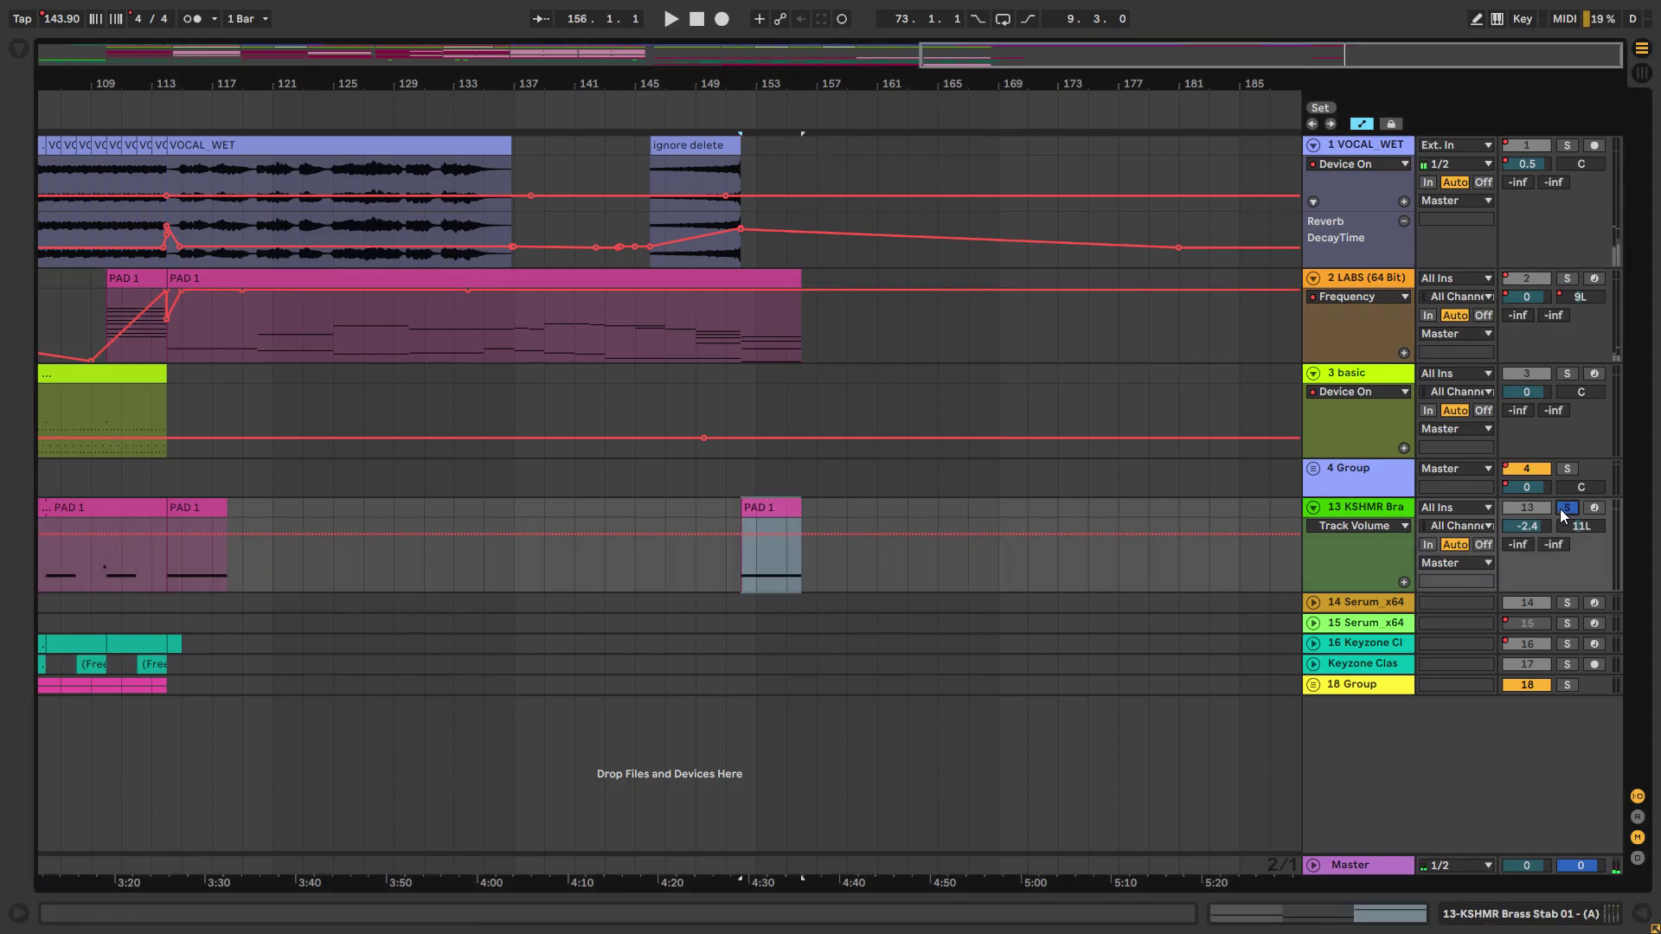
key(space)
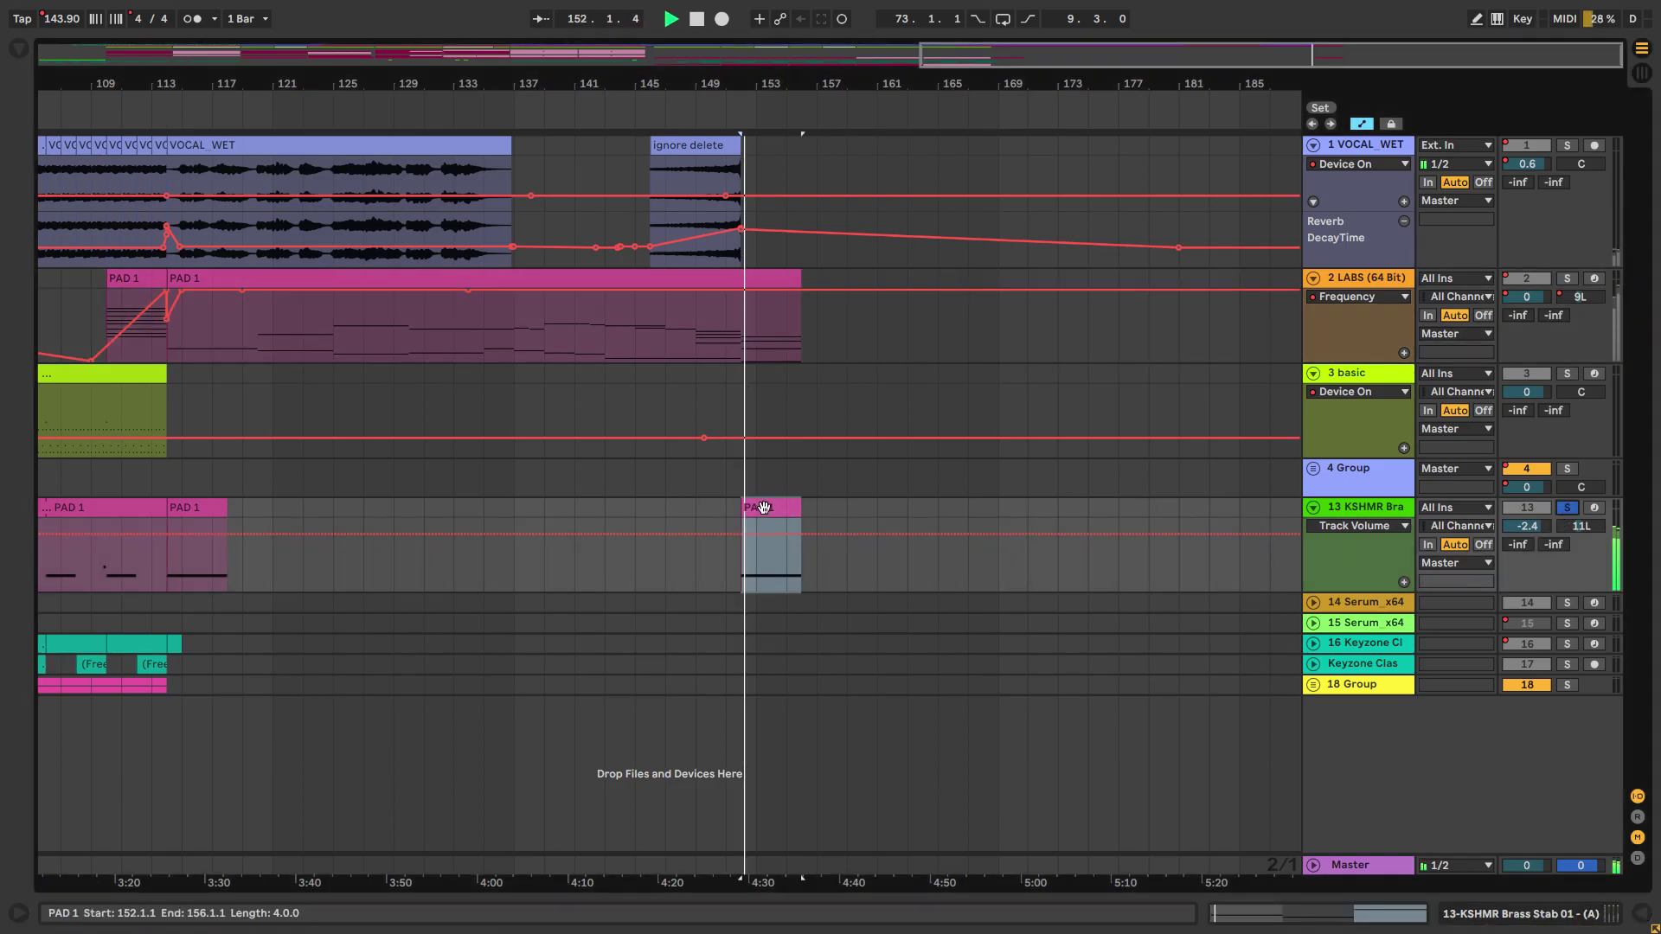
Step: Play the outro with all tracks active past the end of the PAD 1 clips at 156.1.1, and stop playback
click(1566, 278)
click(1566, 279)
key(space)
key(space)
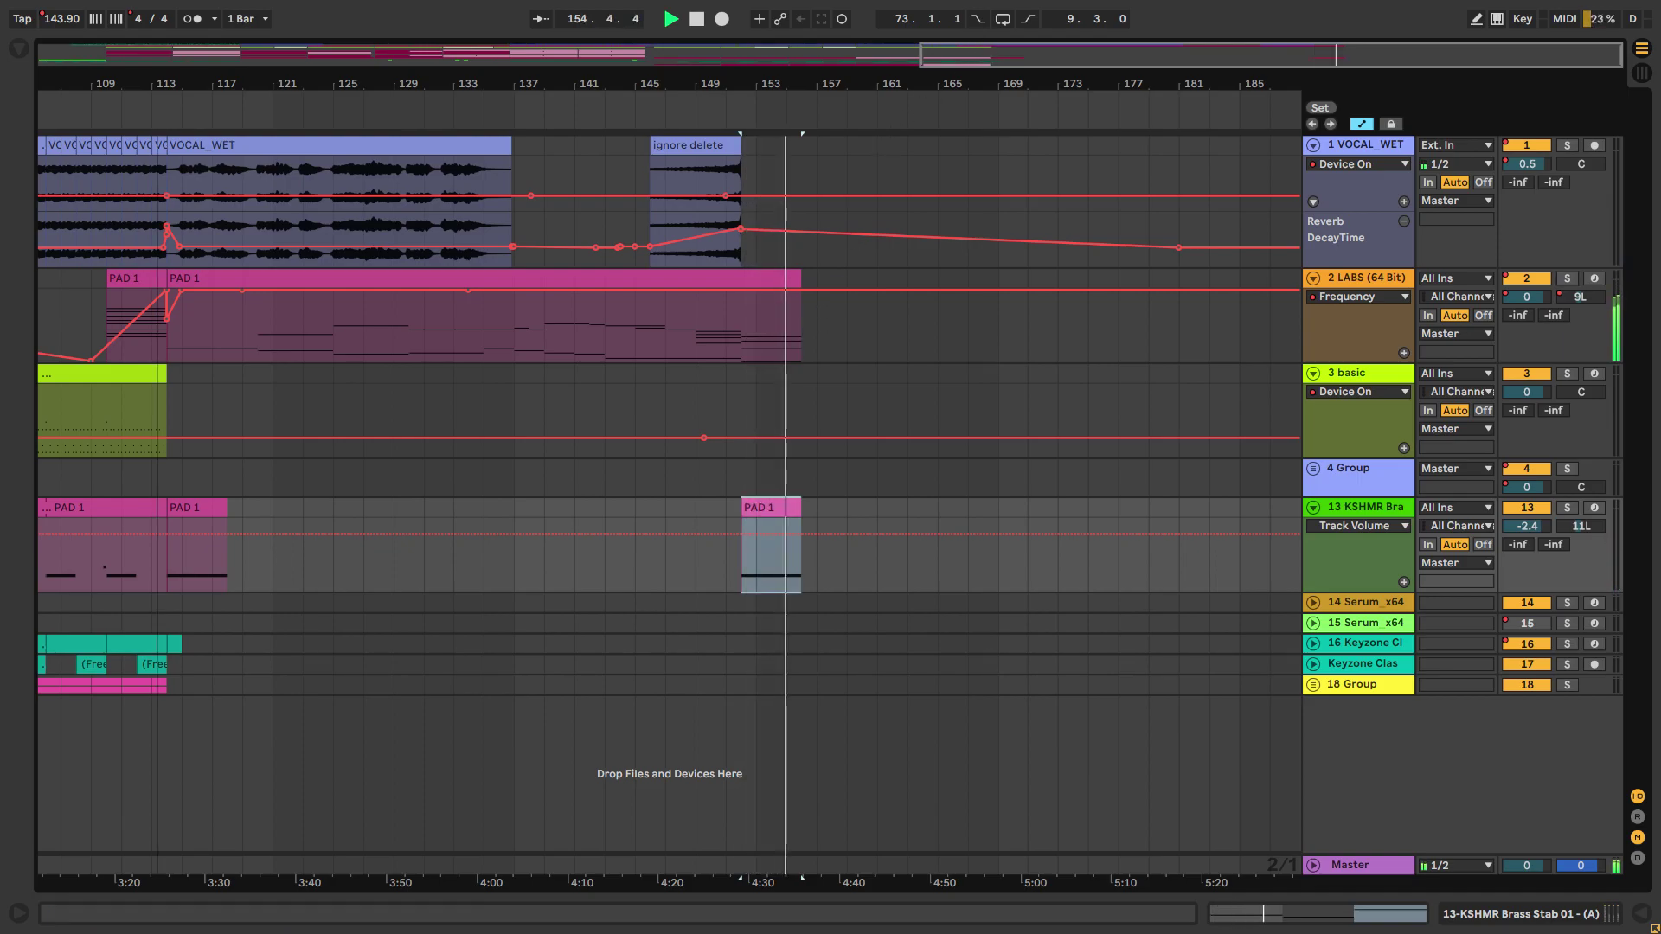
drag(912, 83, 912, 53)
key(plus)
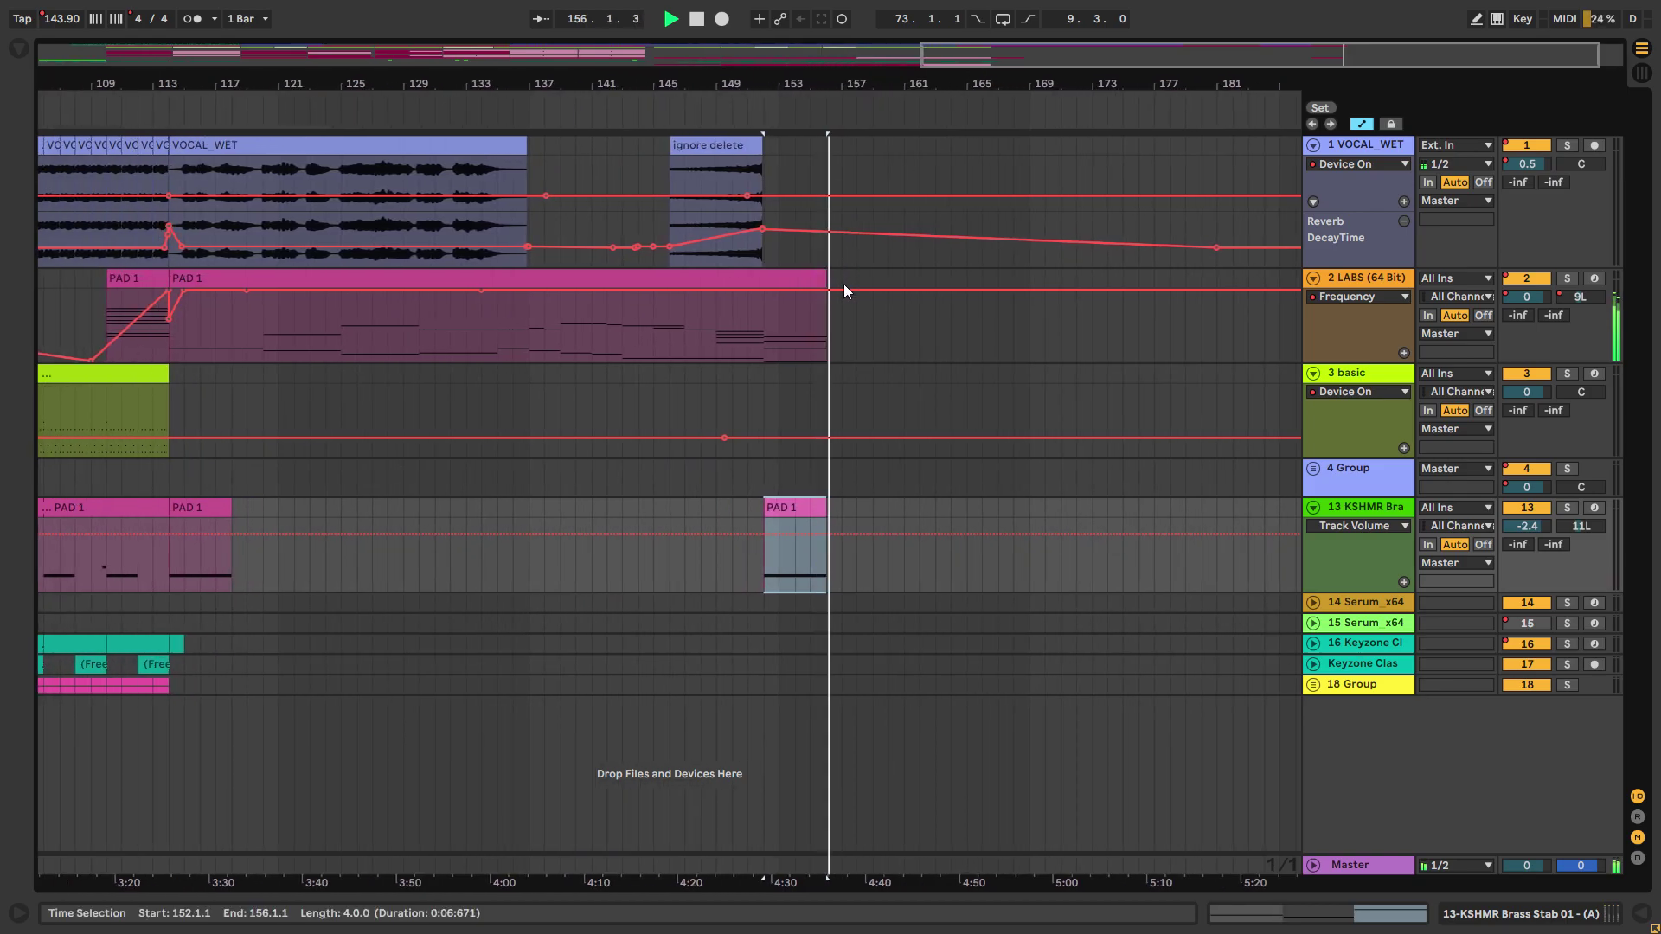
click(830, 321)
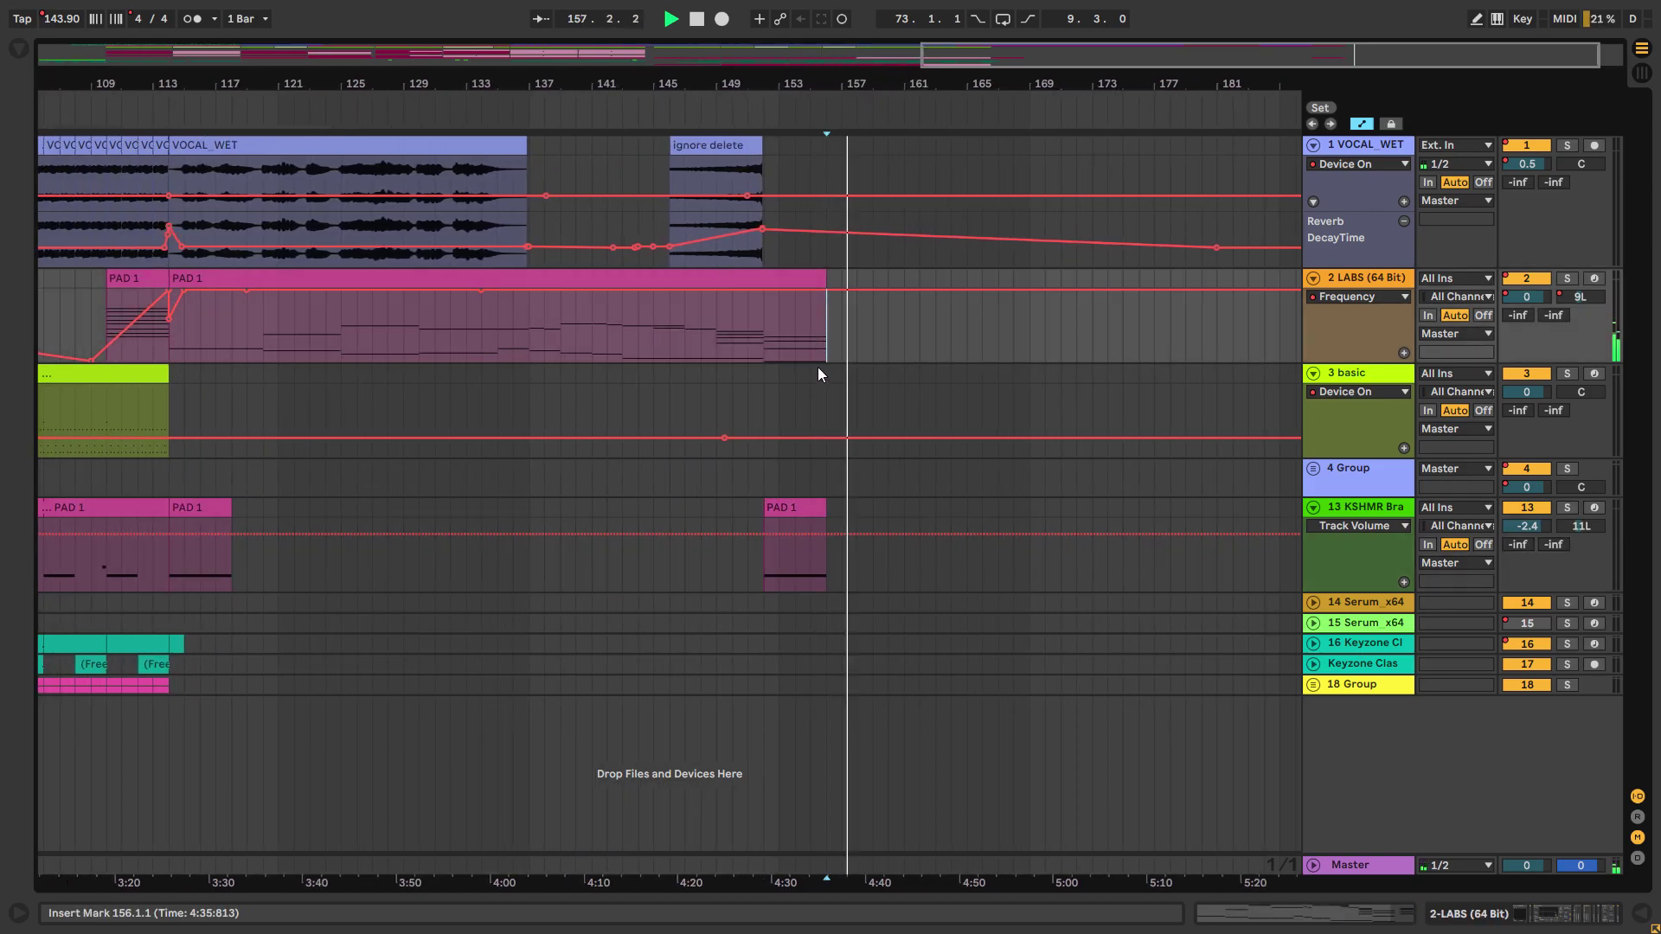
key(space)
Step: Fold all tracks, fit the whole arrangement in view and place the insert marker at 1.1.1
key(alt+u)
key(w)
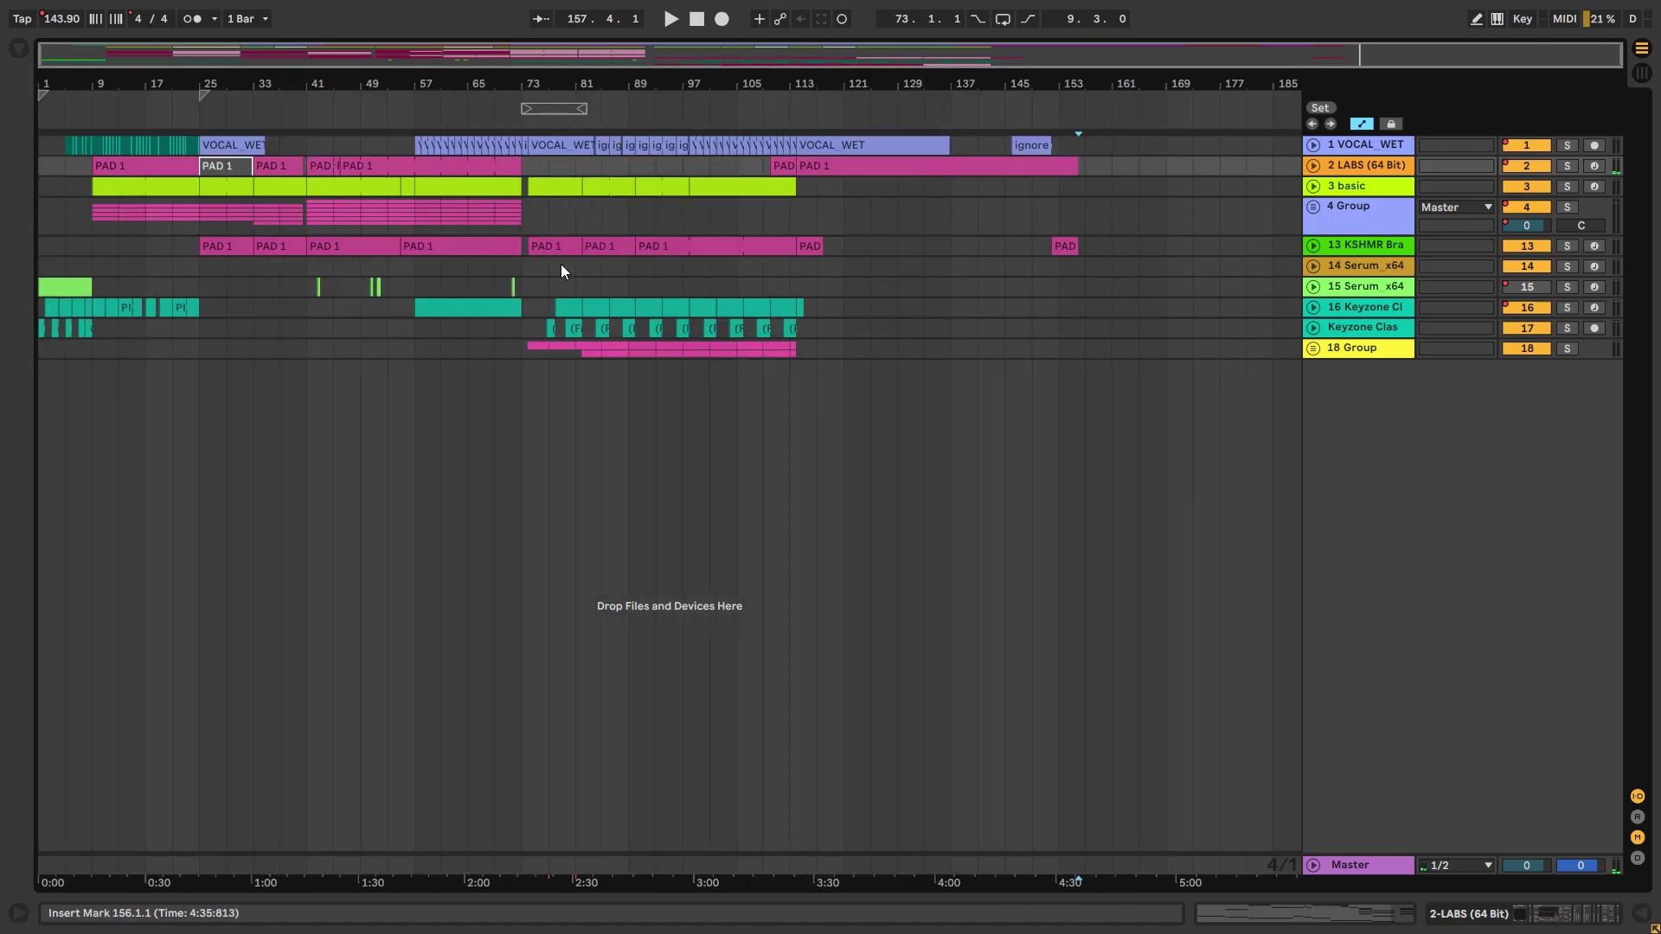
click(47, 187)
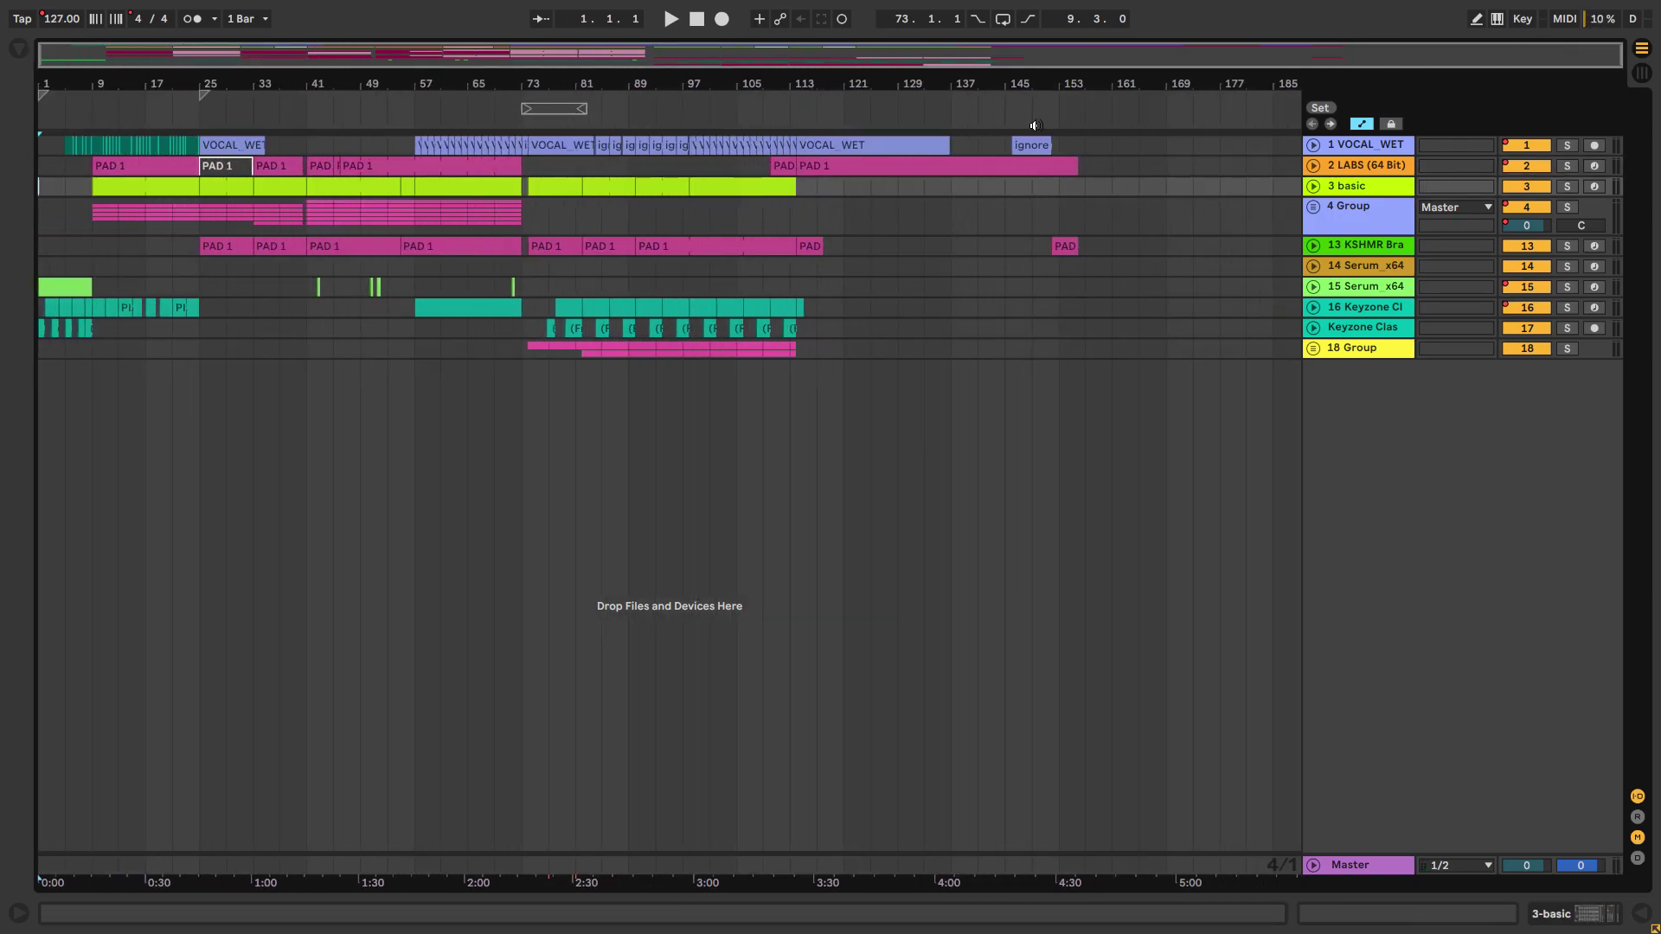
Step: Unfold the 1 VOCAL_WET and 2 LABS (64 Bit) tracks, examine the song's opening and place the insert marker at 3.1.1
click(1312, 162)
click(1312, 145)
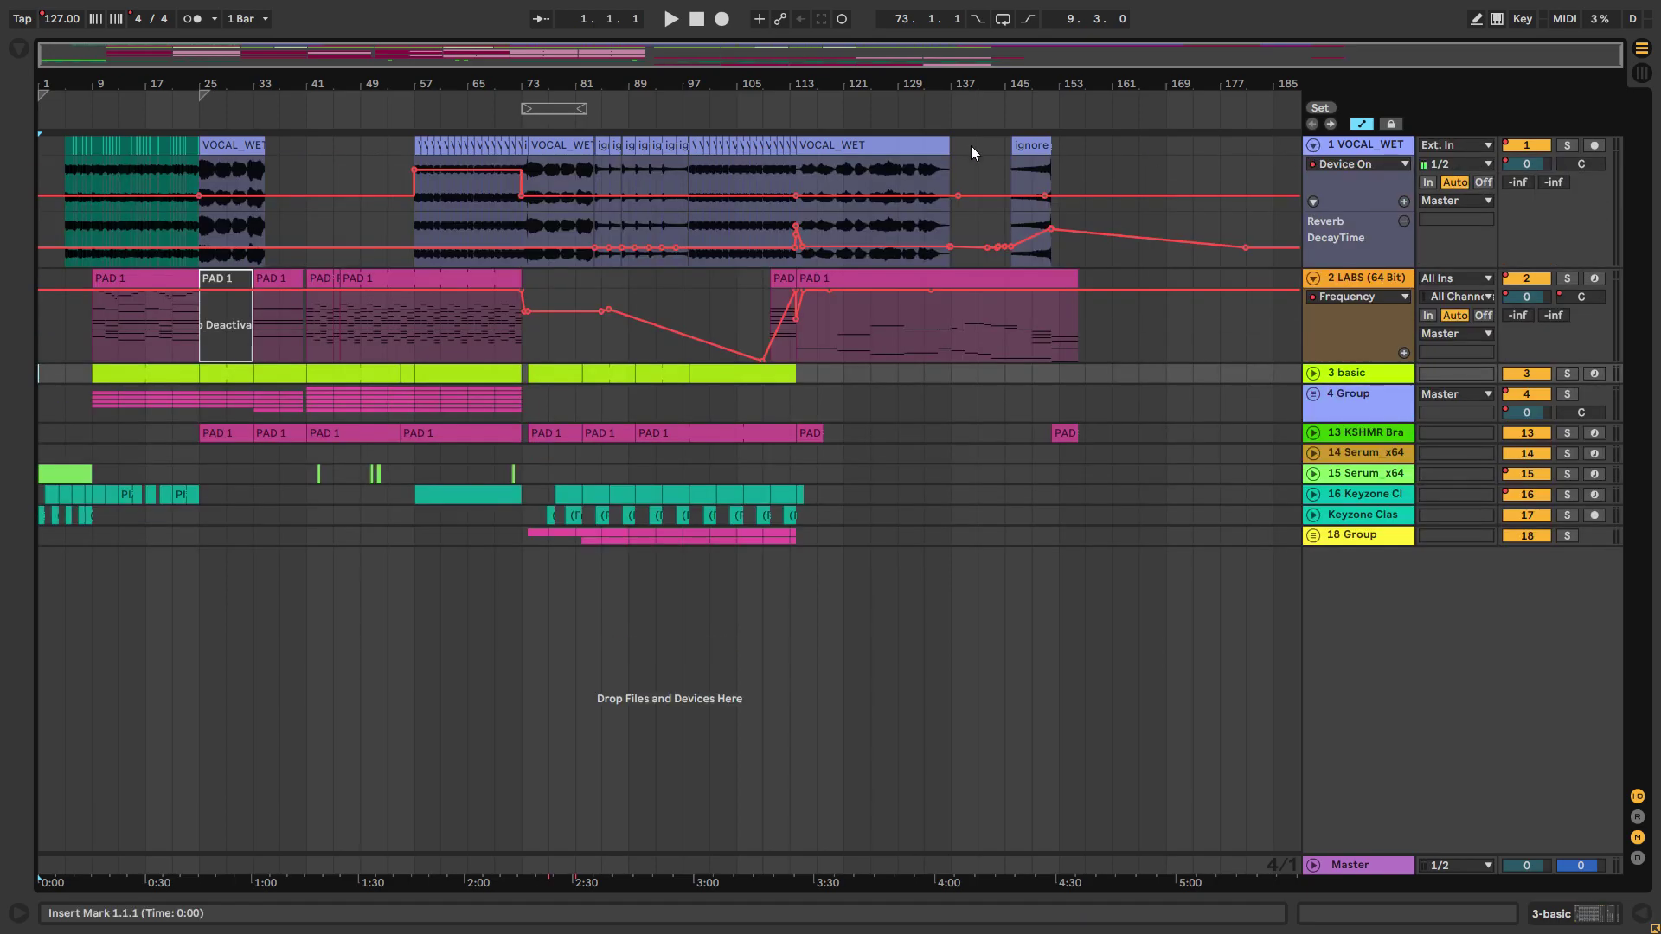
scroll(65, 297, up, 3)
click(50, 394)
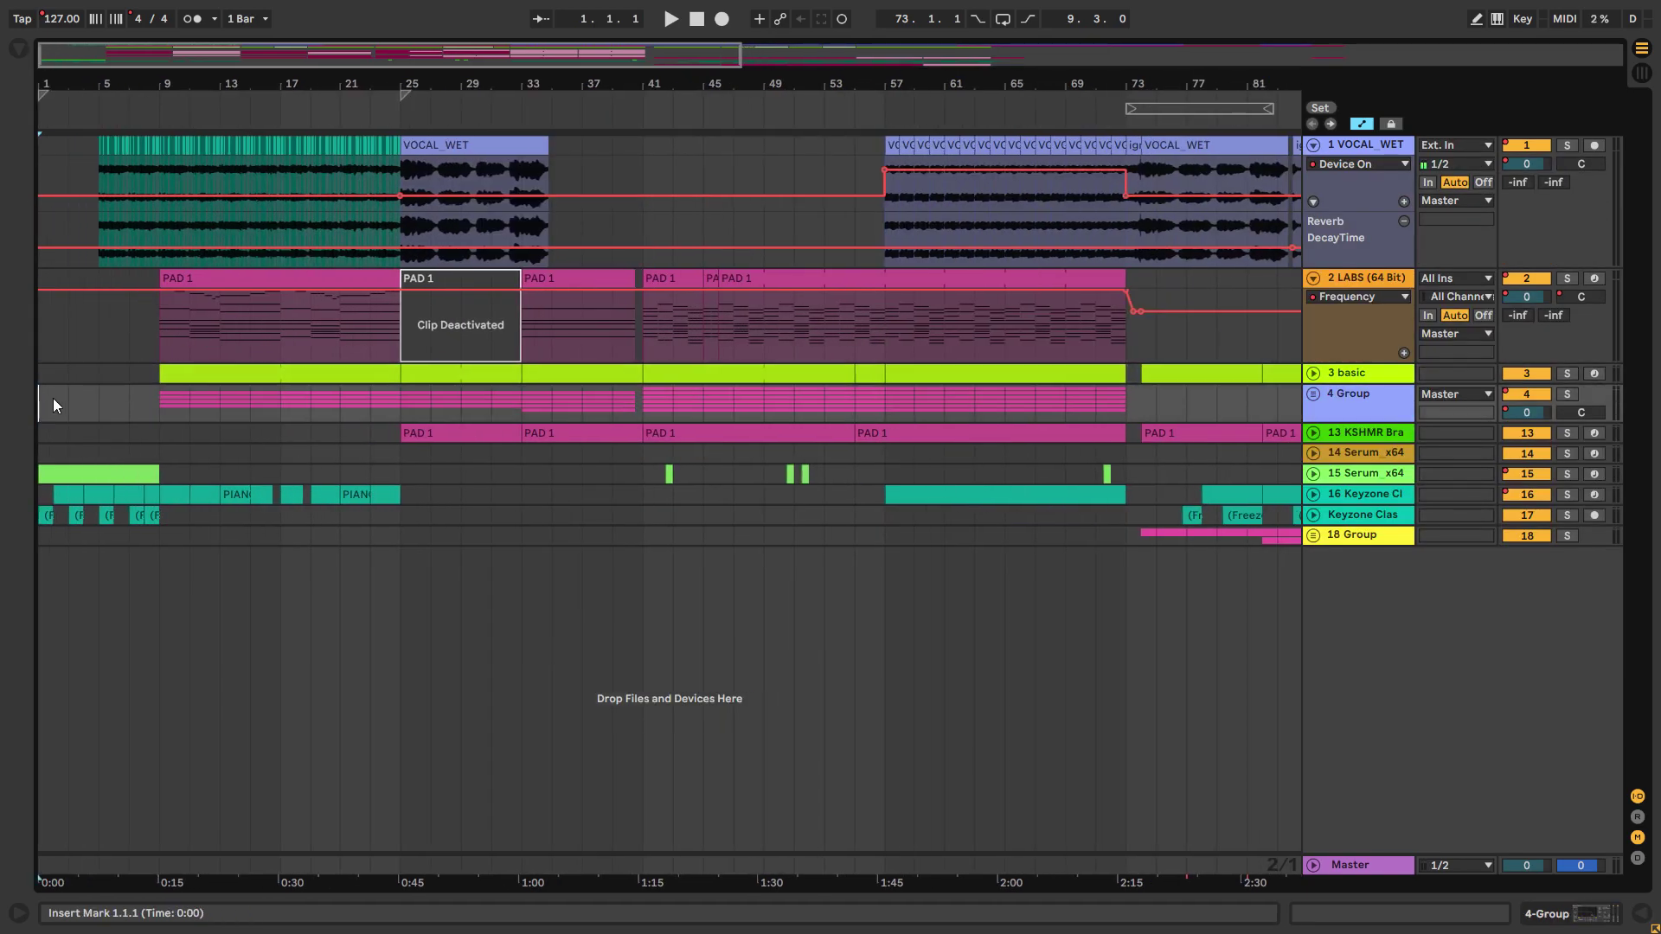
click(73, 455)
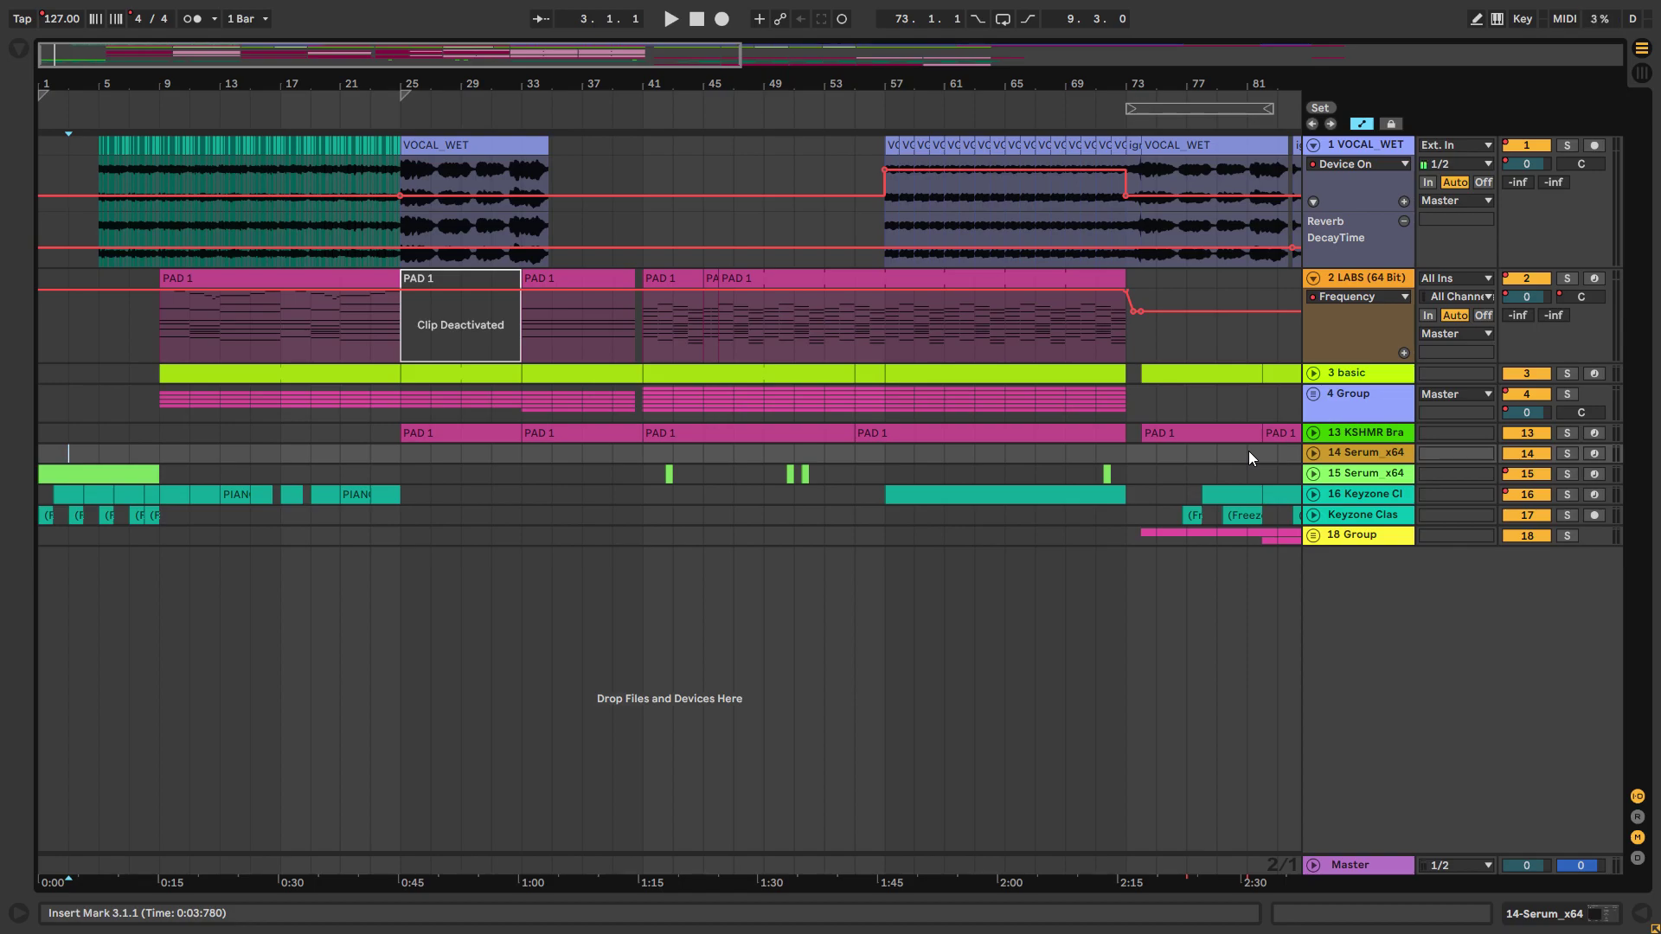
Step: Fold all tracks and review them one at a time, ending with the 3 basic track unfolded
key(alt+u)
click(1353, 189)
click(1313, 165)
click(1312, 147)
click(1312, 146)
click(1313, 166)
click(1313, 186)
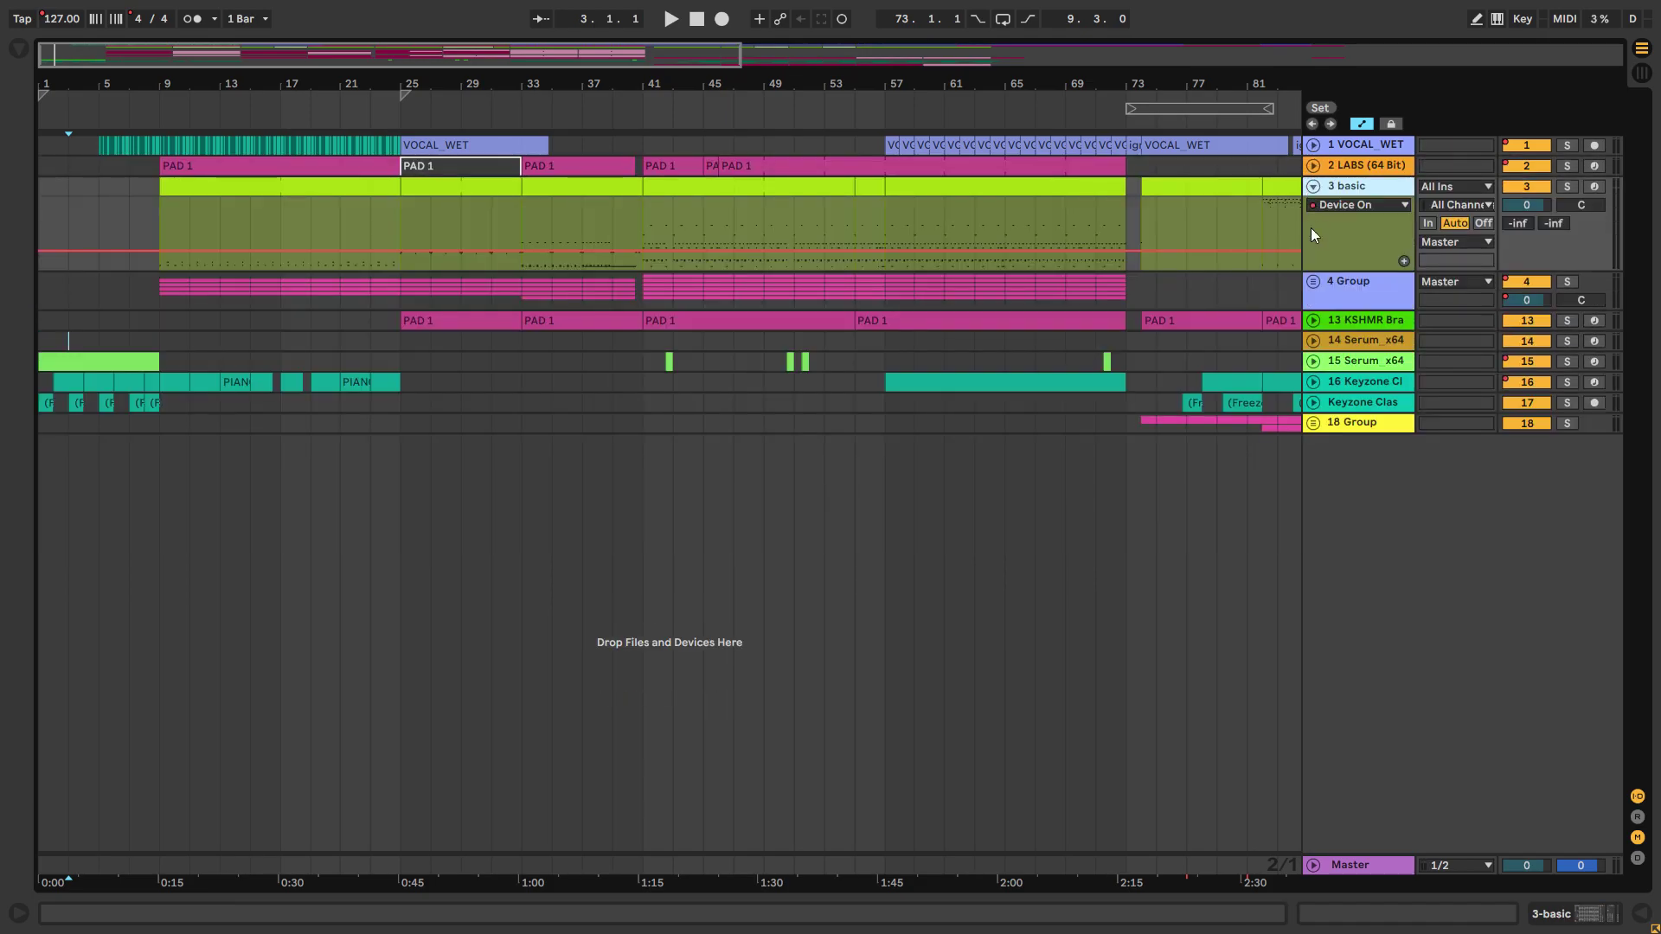
Step: Examine the 4 Group track's clips up close, fold all tracks again and show the whole arrangement
click(1314, 280)
scroll(452, 282, up, 2)
drag(452, 282, 697, 159)
drag(553, 467, 571, 308)
scroll(563, 320, down, 3)
key(alt+u)
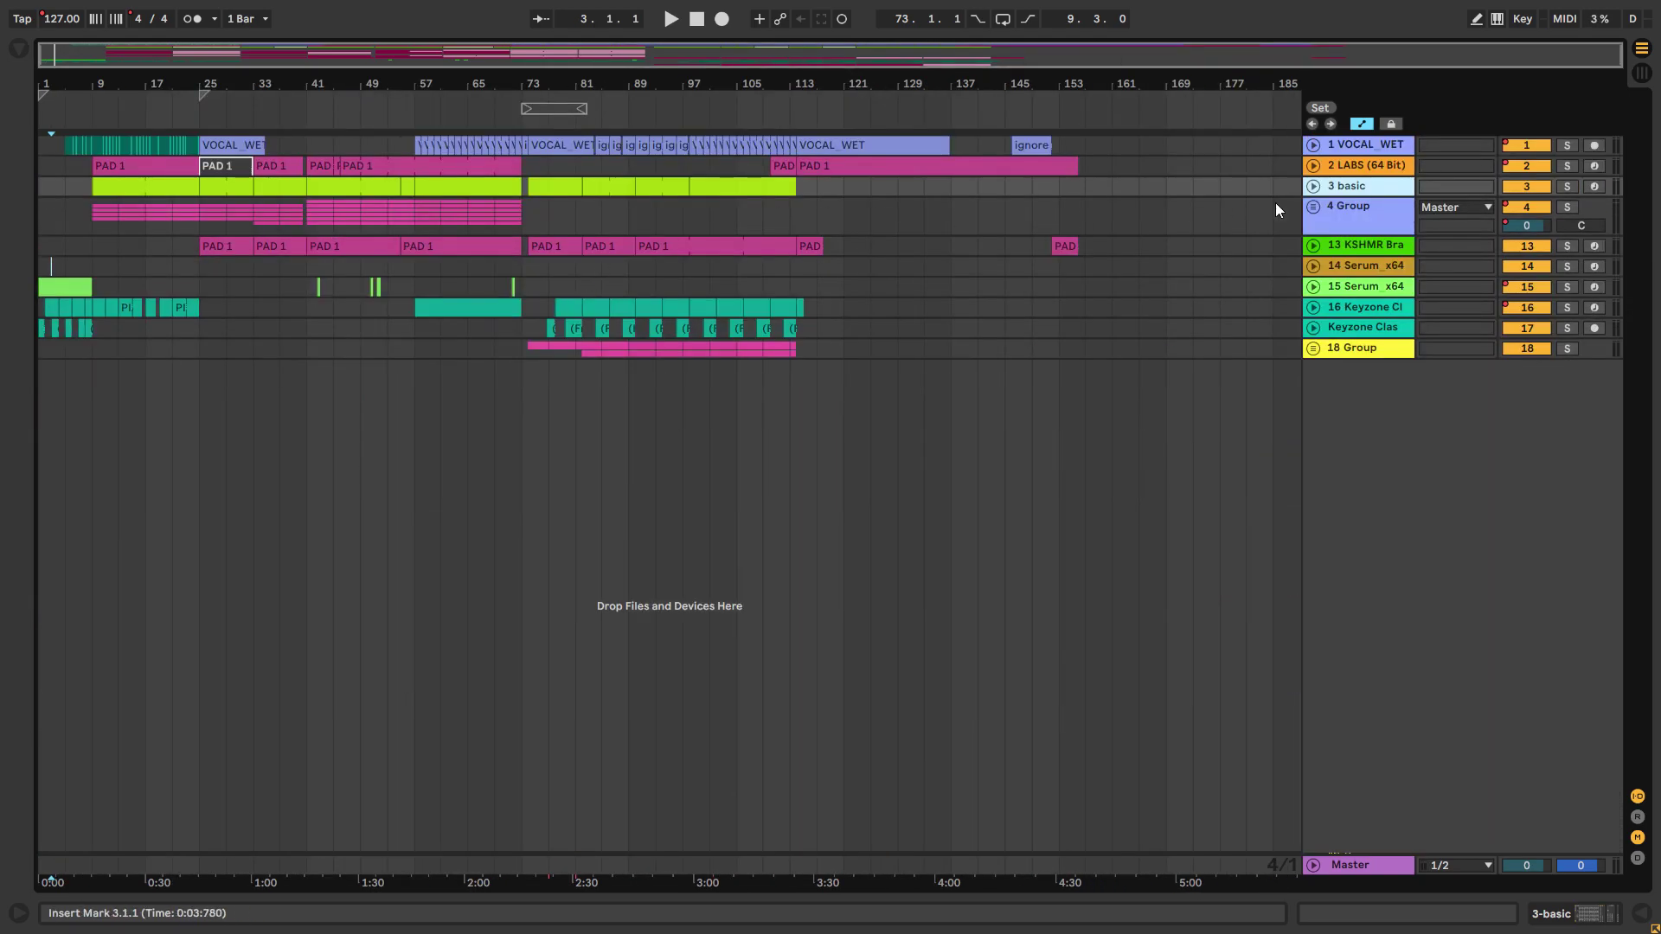
click(179, 58)
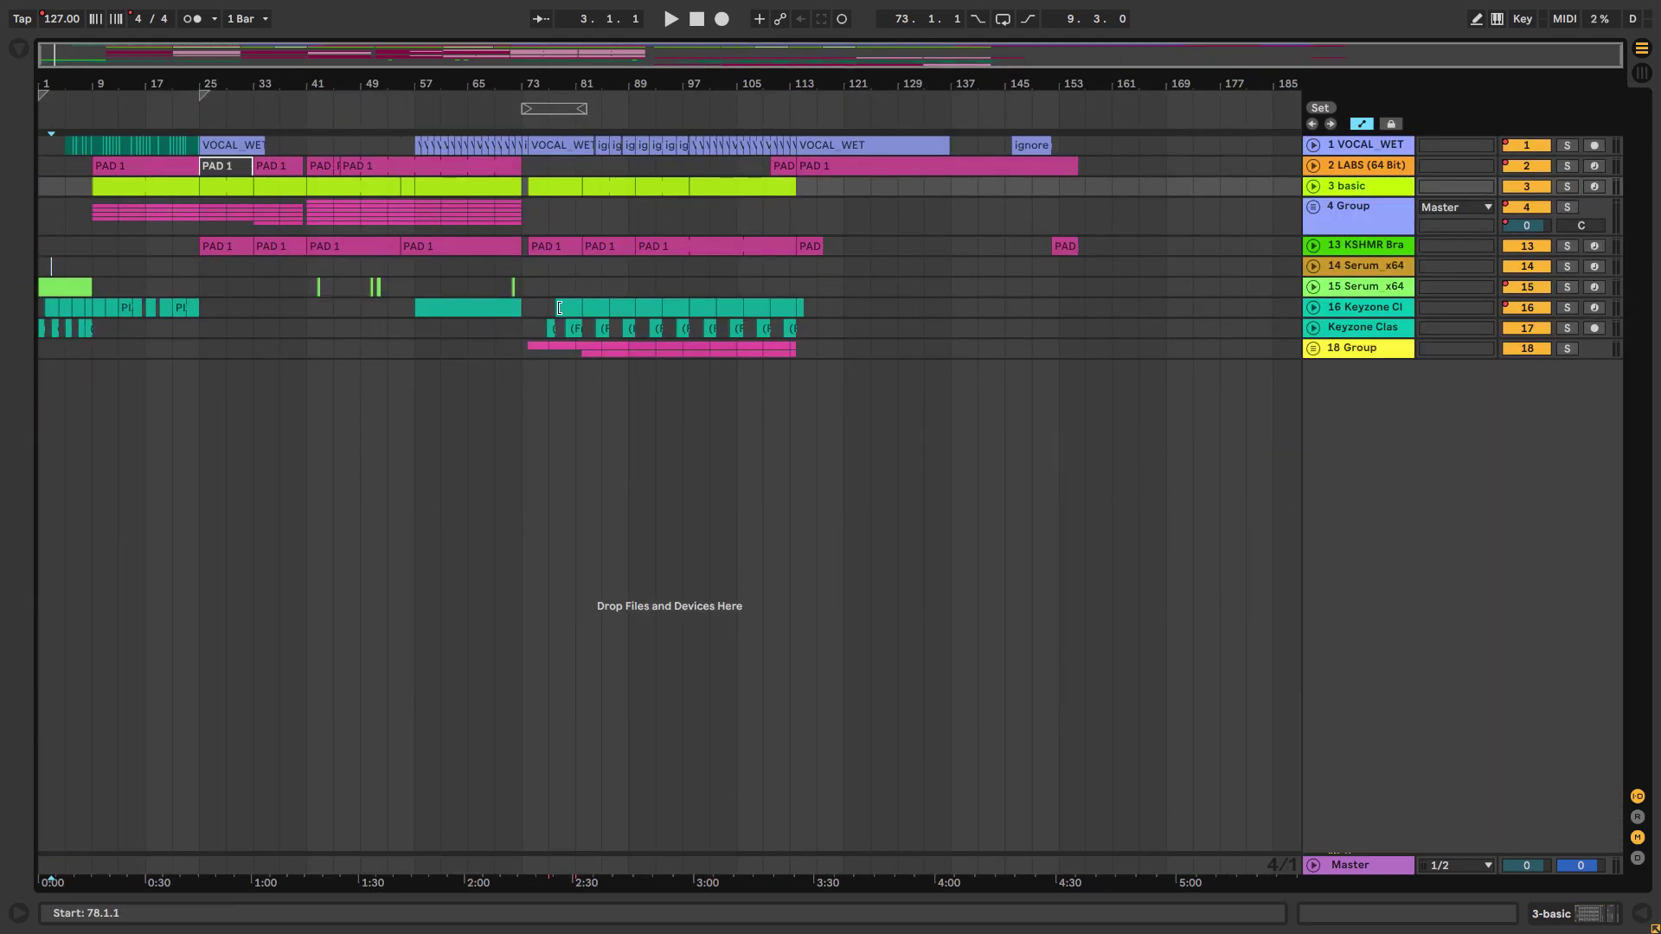